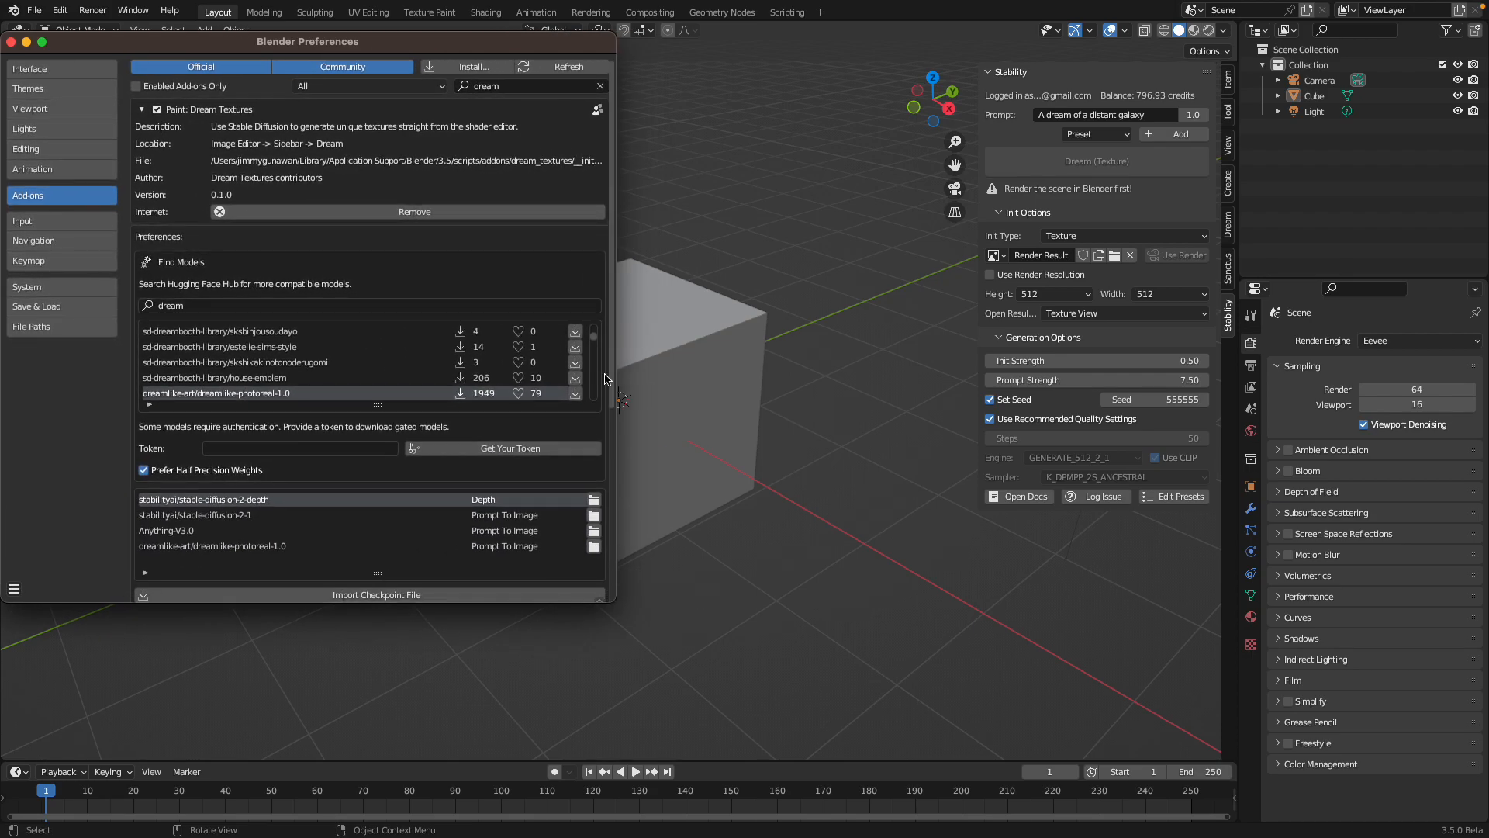
- Reposition and enlarge the Preferences window, and look over the Dream Textures add-on preferences and its installed models
{"action": "left_click_drag", "start_coordinate": [535, 41], "coordinate": [671, 73]}
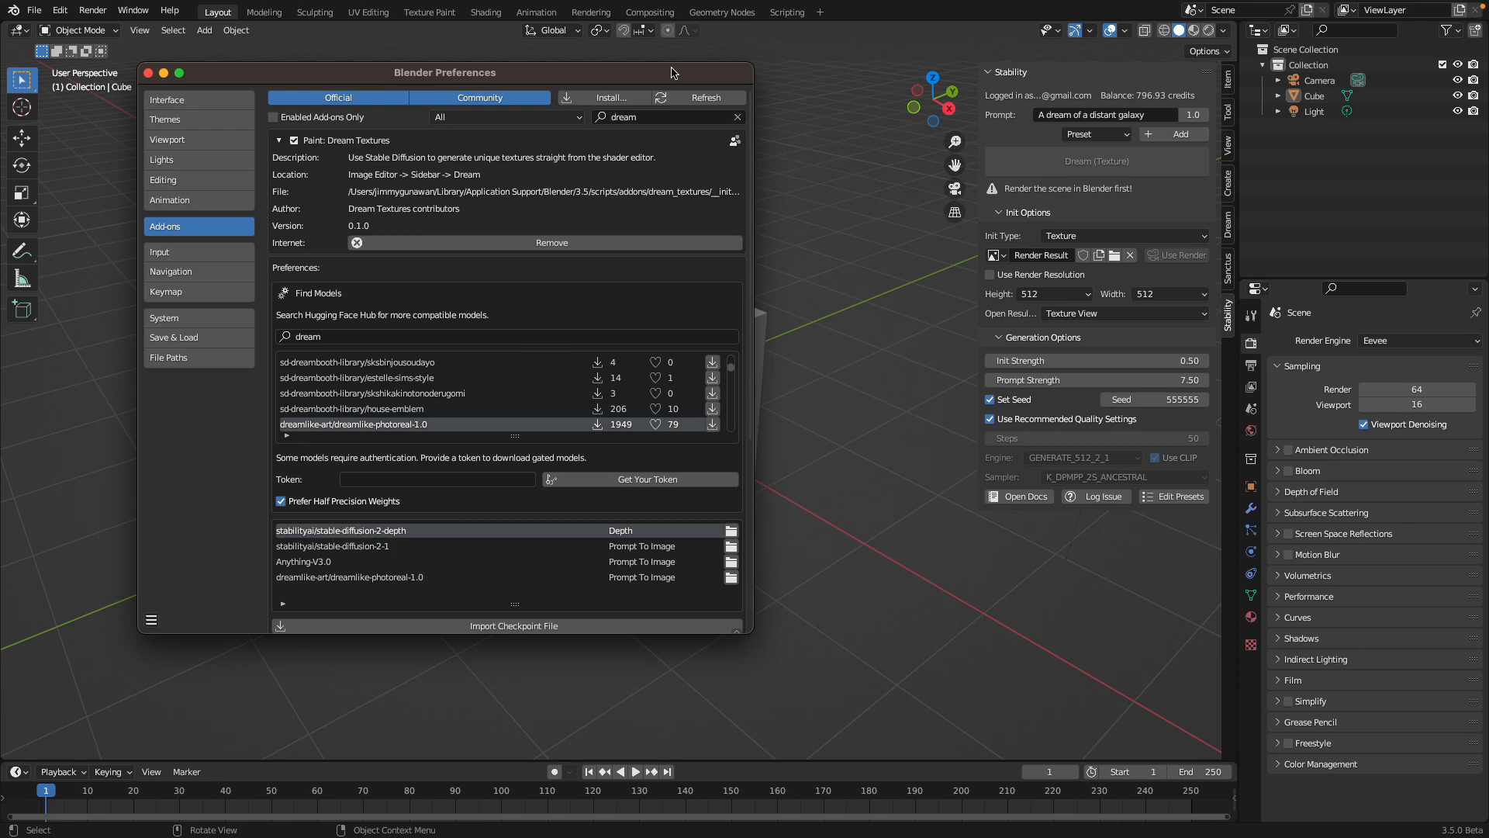
{"action": "left_click_drag", "start_coordinate": [751, 632], "coordinate": [758, 681]}
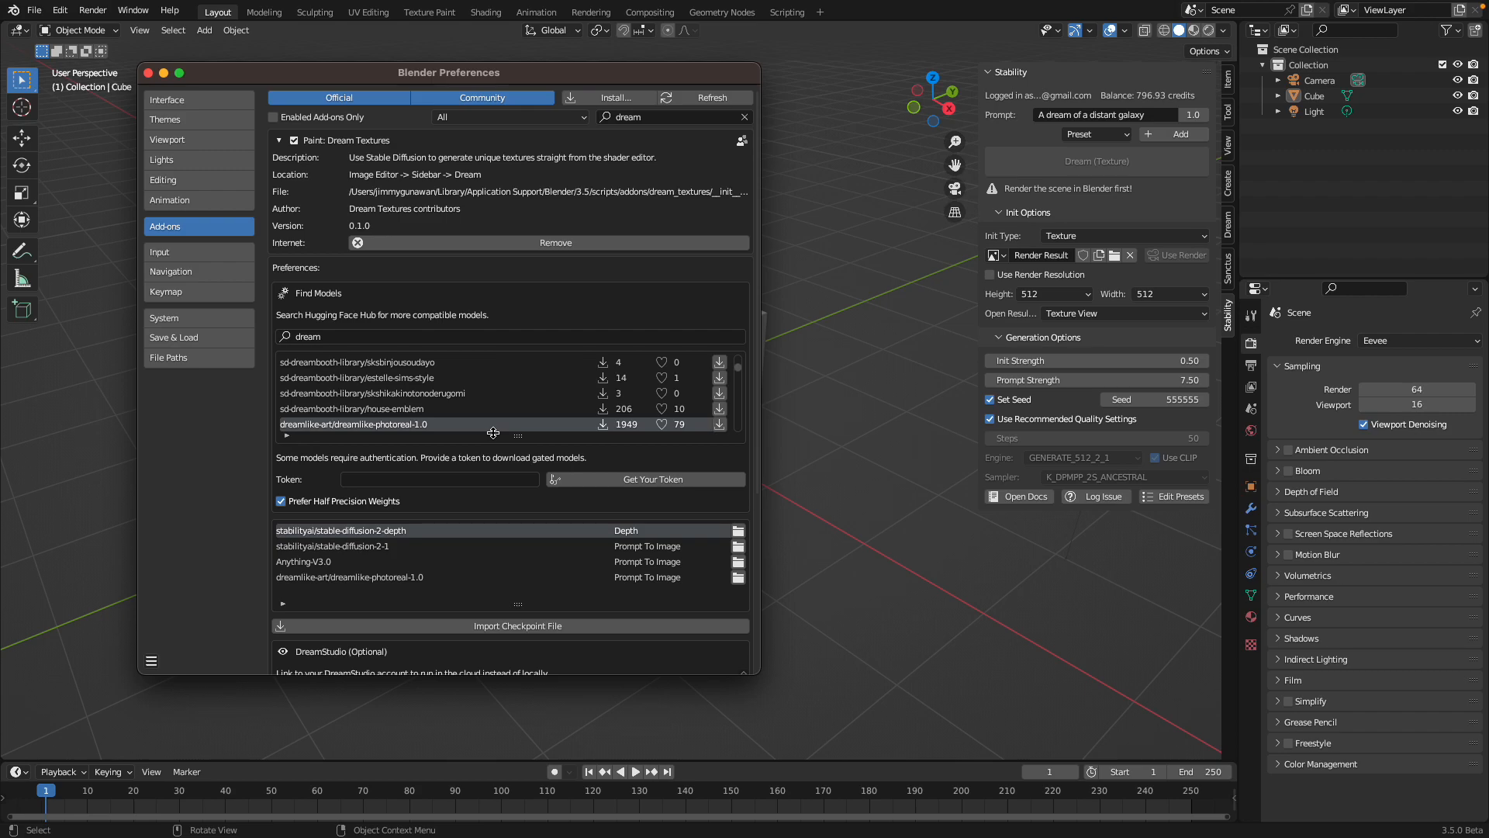
{"action": "scroll", "coordinate": [341, 535], "scroll_direction": "down", "scroll_amount": 2}
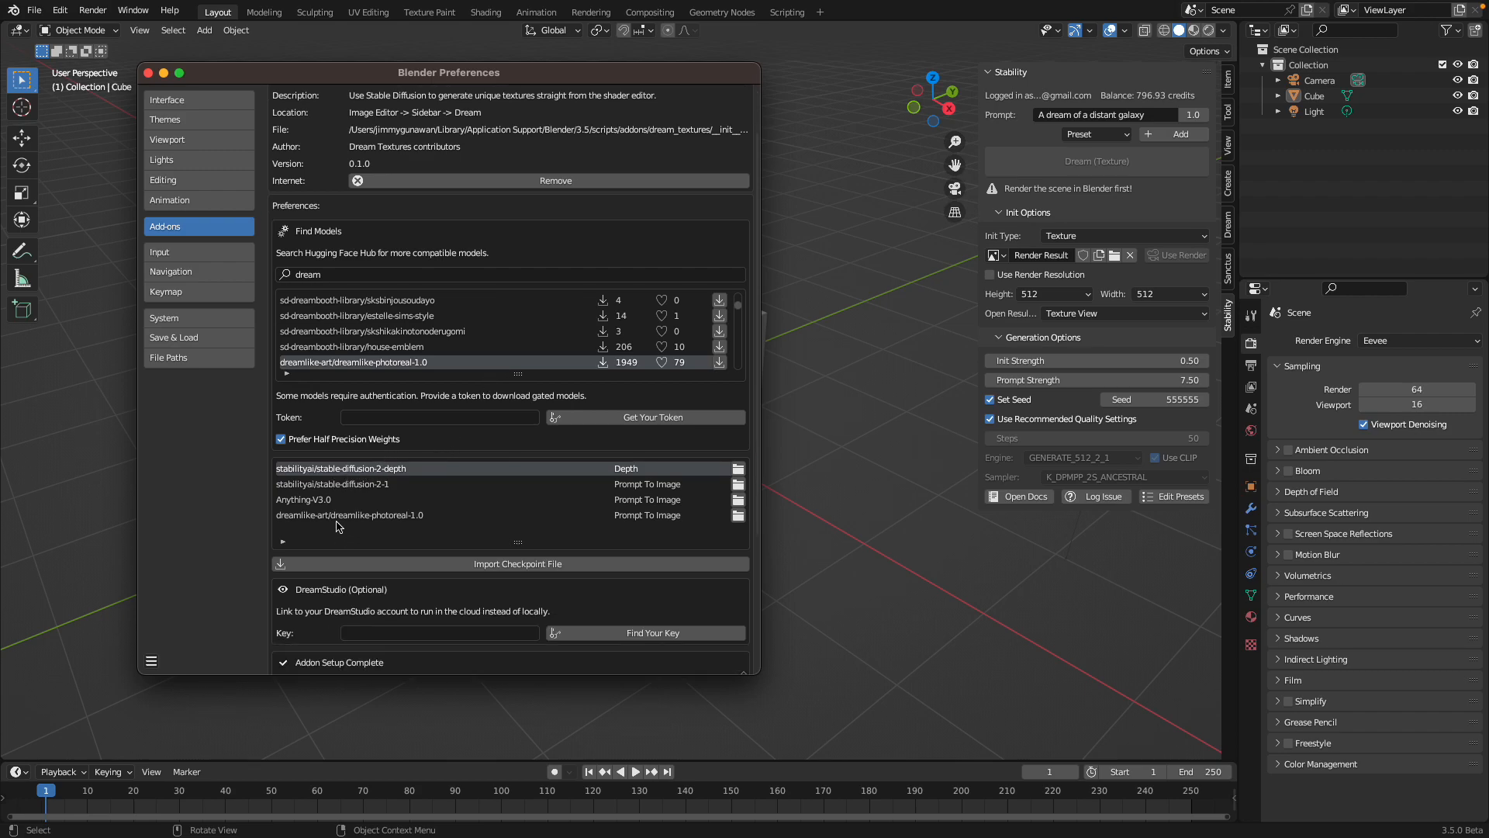
{"action": "scroll", "coordinate": [365, 487], "scroll_direction": "up", "scroll_amount": 2}
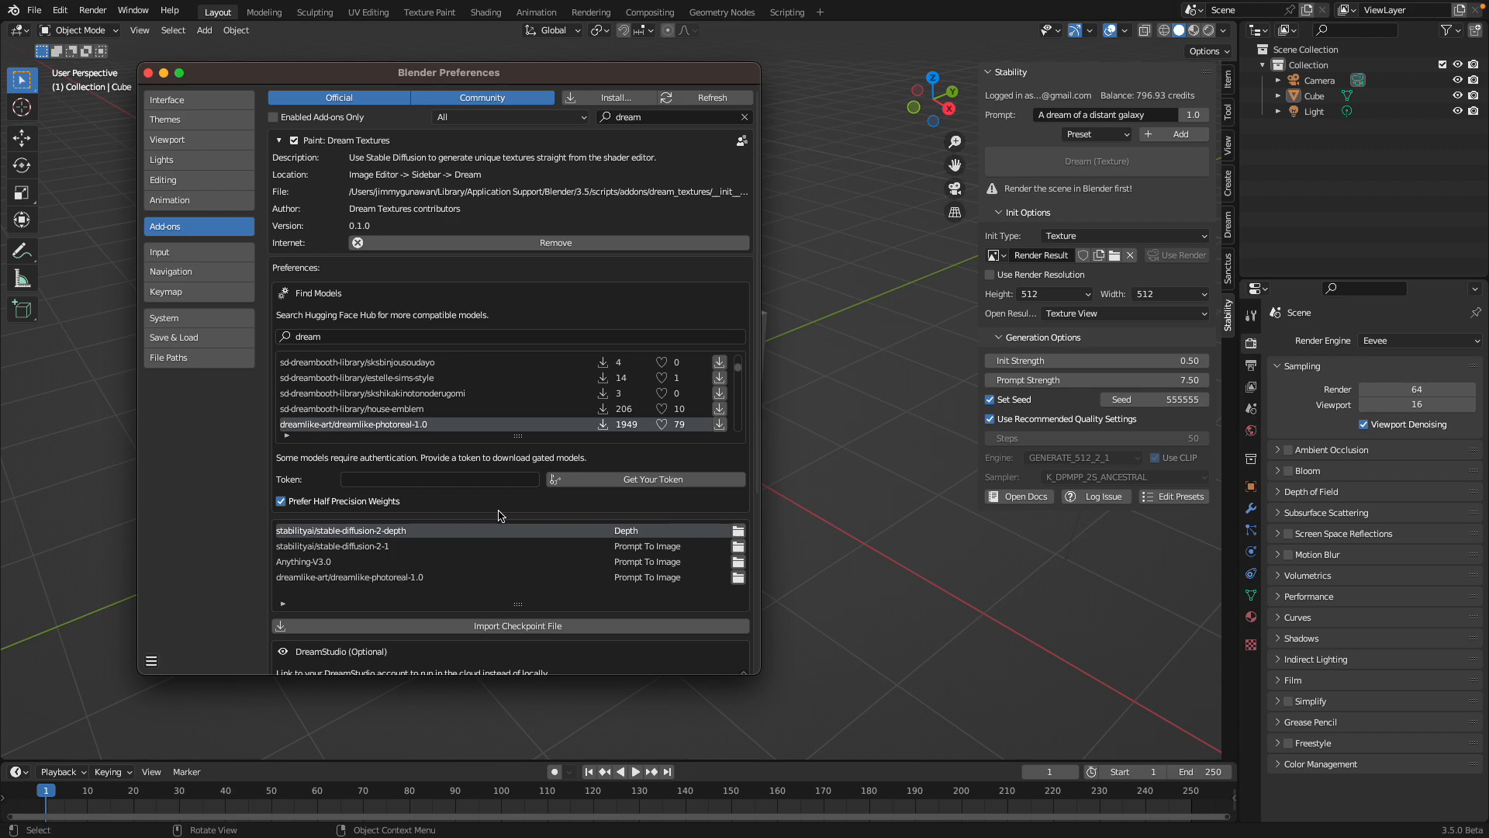
- Switch to the DreamStudio page in the browser to view its image generation settings, and return to Blender
{"action": "key", "text": "ctrl+Left"}
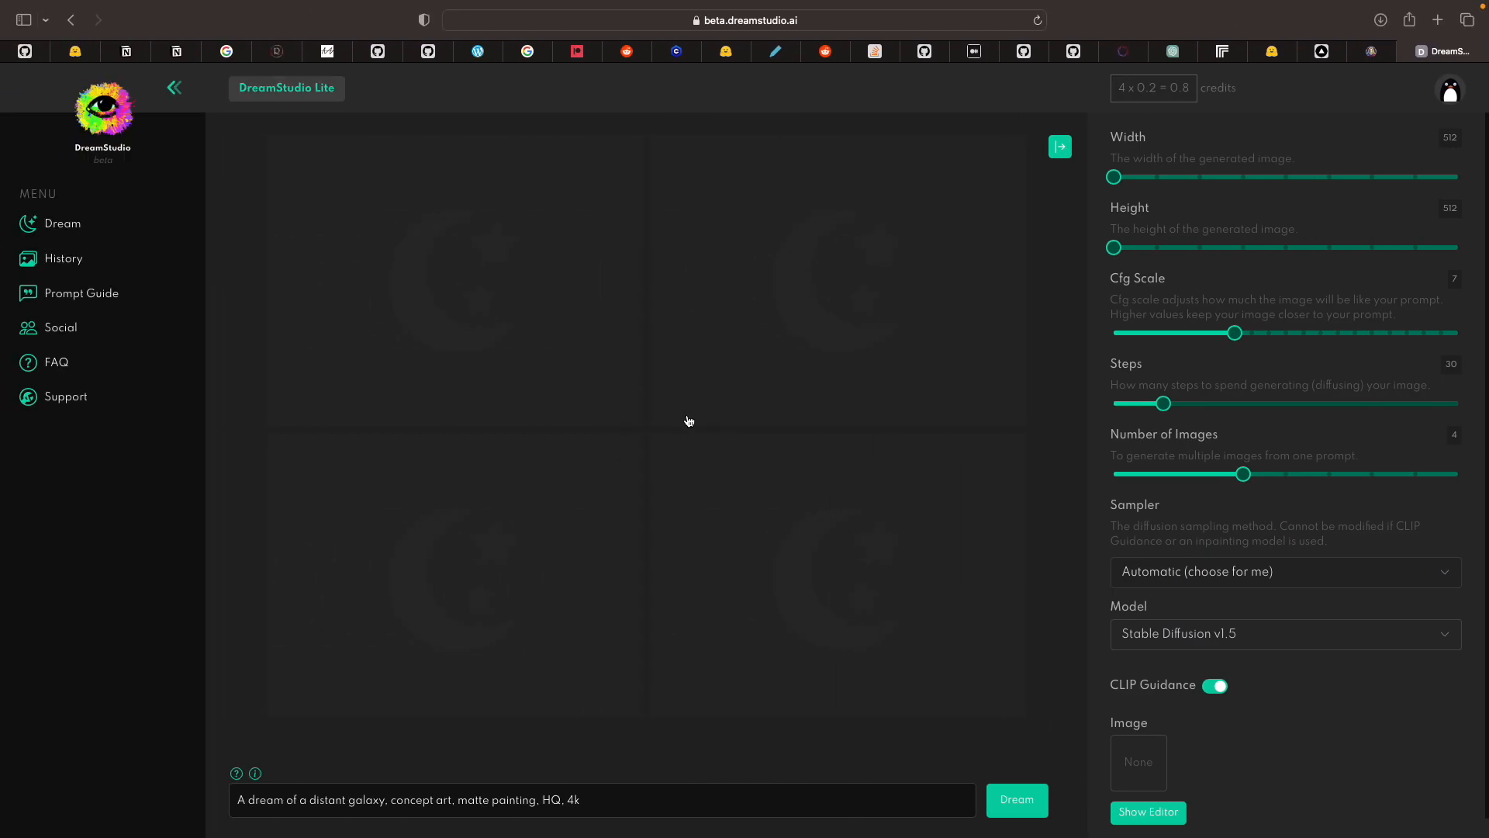
{"action": "key", "text": "ctrl+Right"}
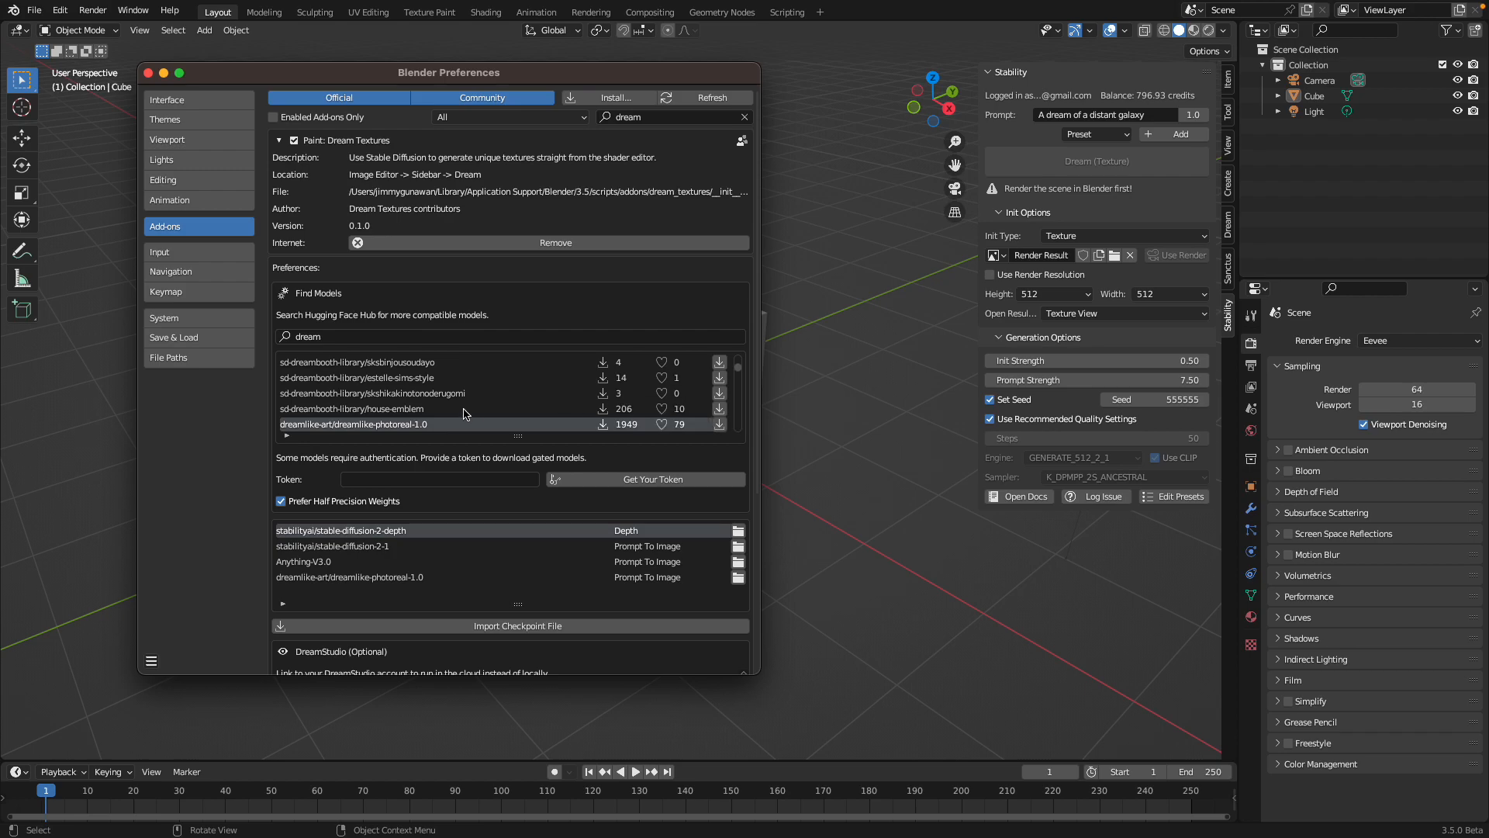
{"action": "key", "text": "ctrl+Left"}
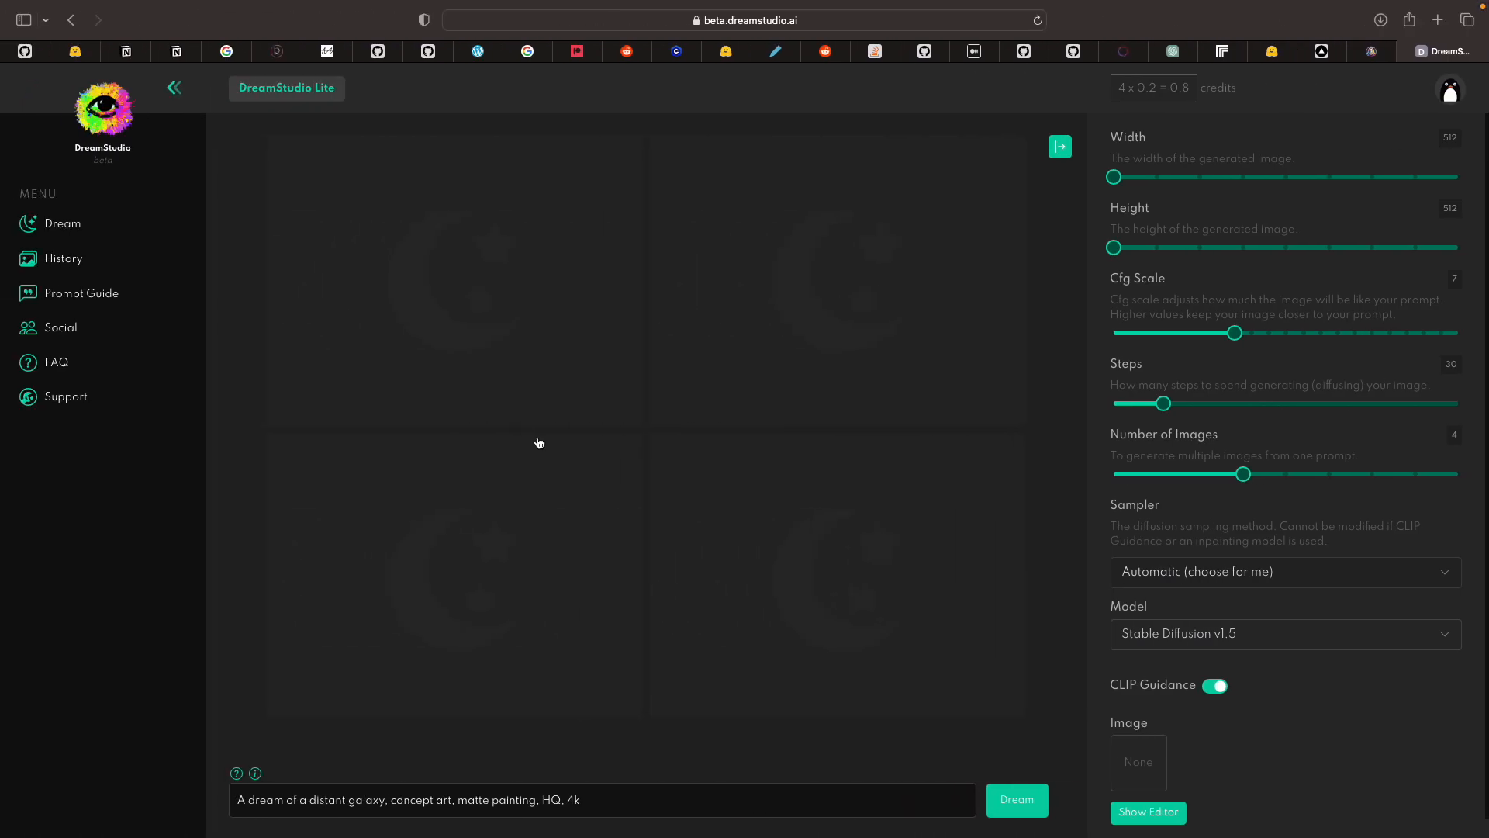
{"action": "key", "text": "ctrl+Right"}
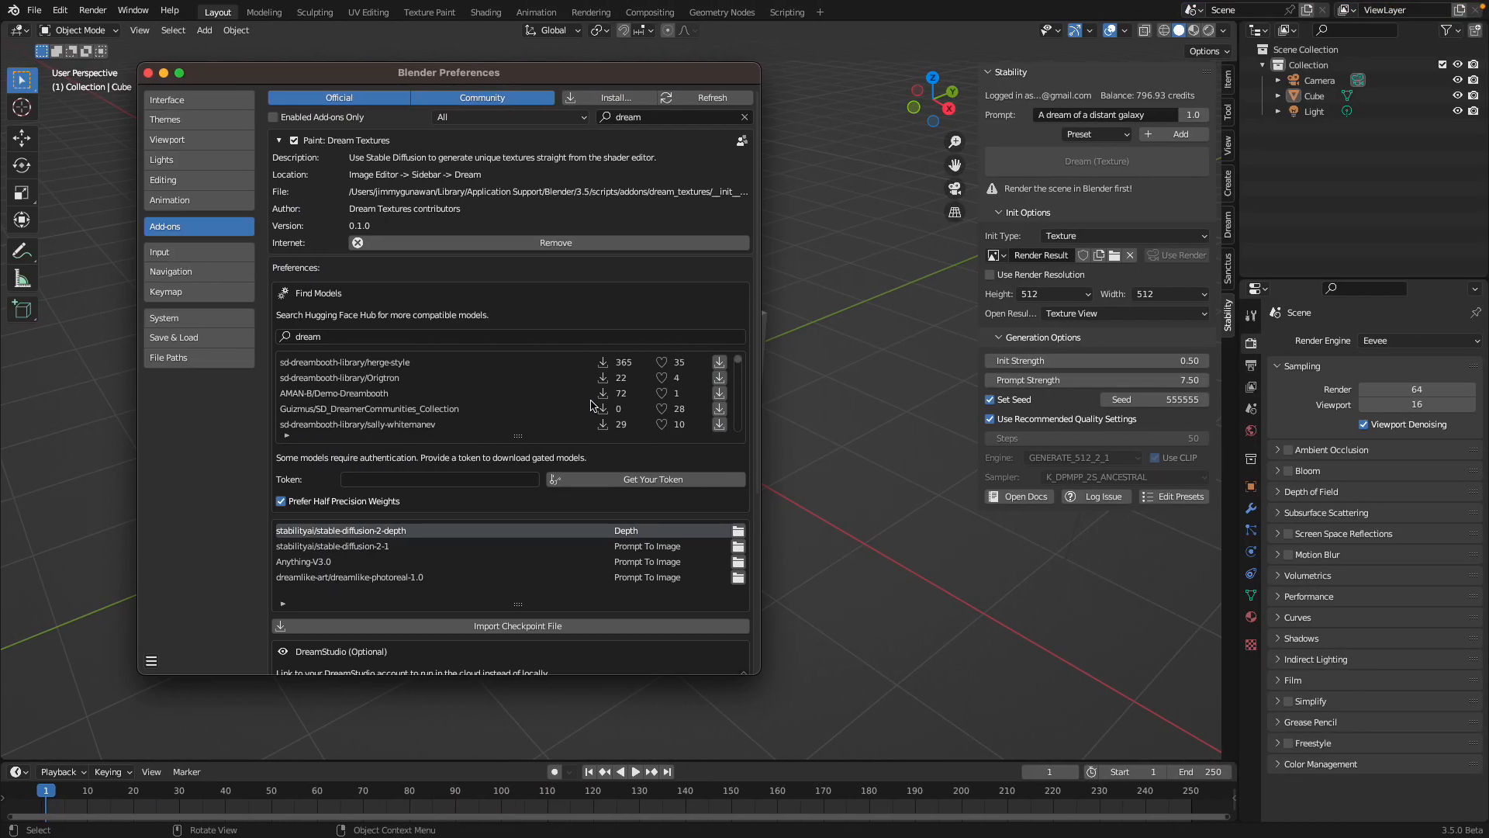
- Widen the Preferences window and display the Dream Texture Projection settings beside the 3D viewport
{"action": "left_click_drag", "start_coordinate": [753, 669], "coordinate": [854, 689]}
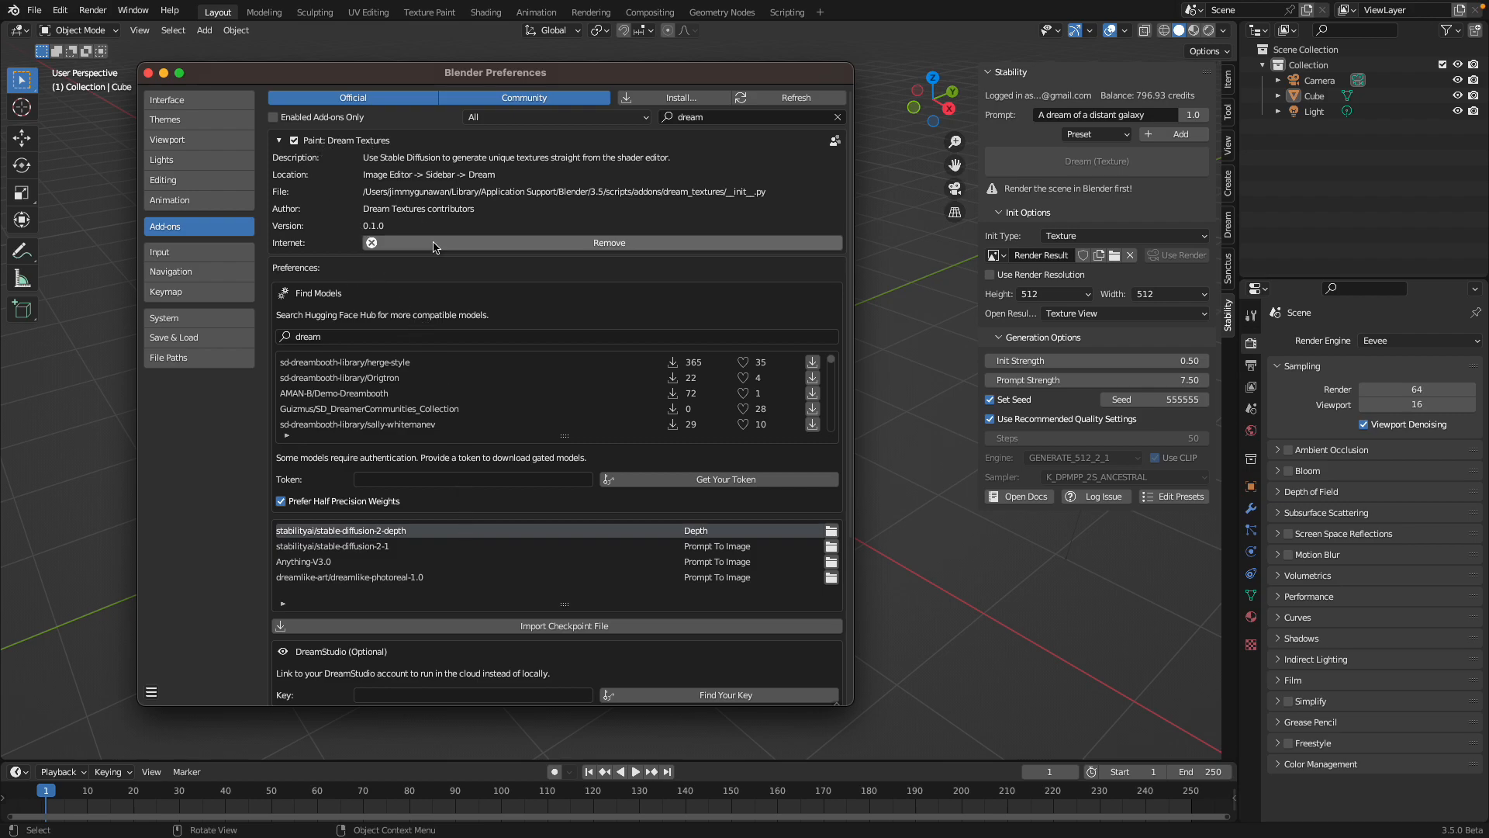
{"action": "left_click_drag", "start_coordinate": [854, 335], "coordinate": [805, 335]}
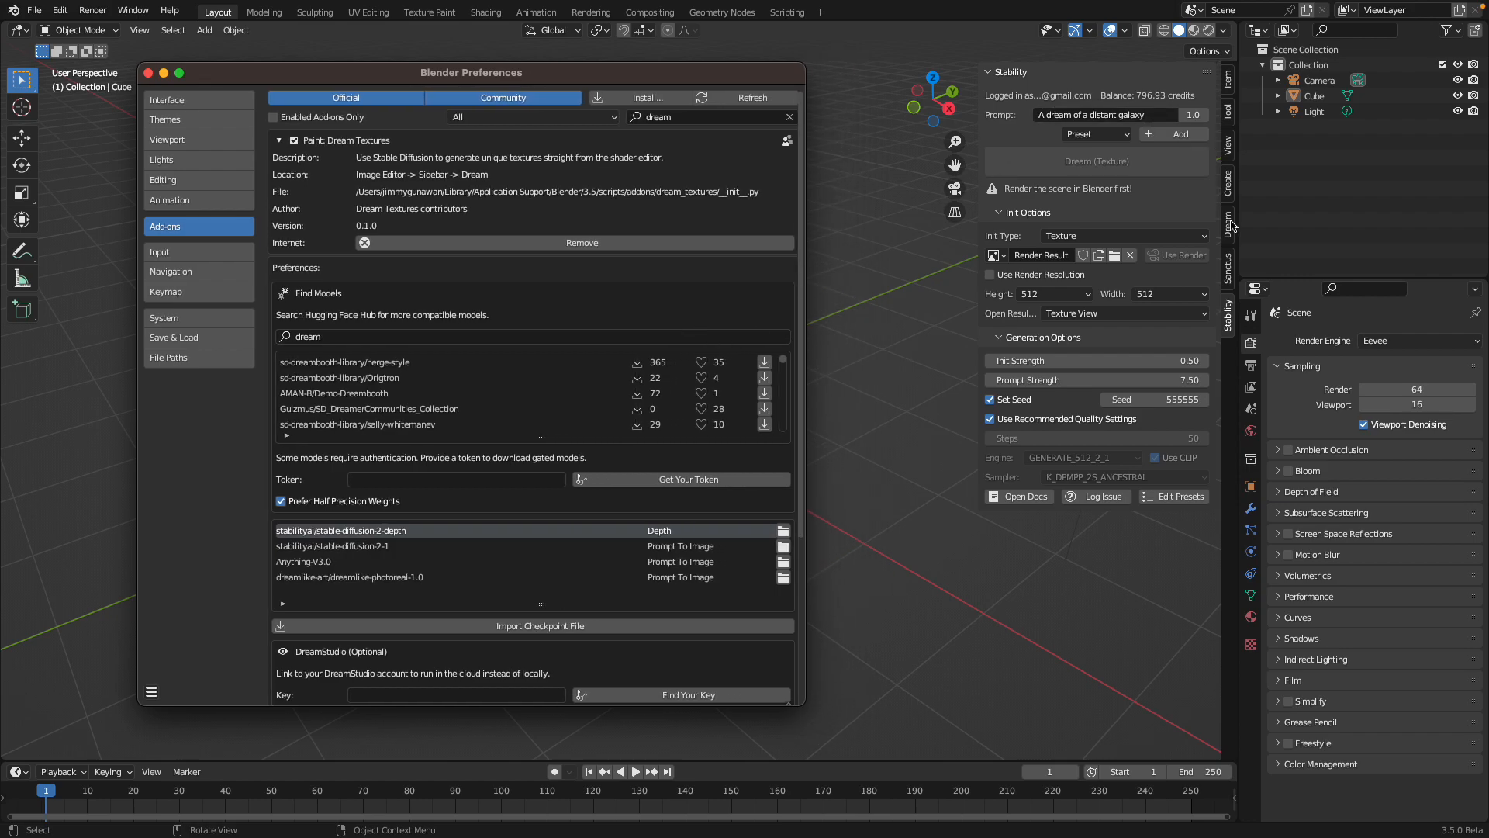
{"action": "left_click", "coordinate": [1228, 225]}
{"action": "left_click", "coordinate": [1118, 96]}
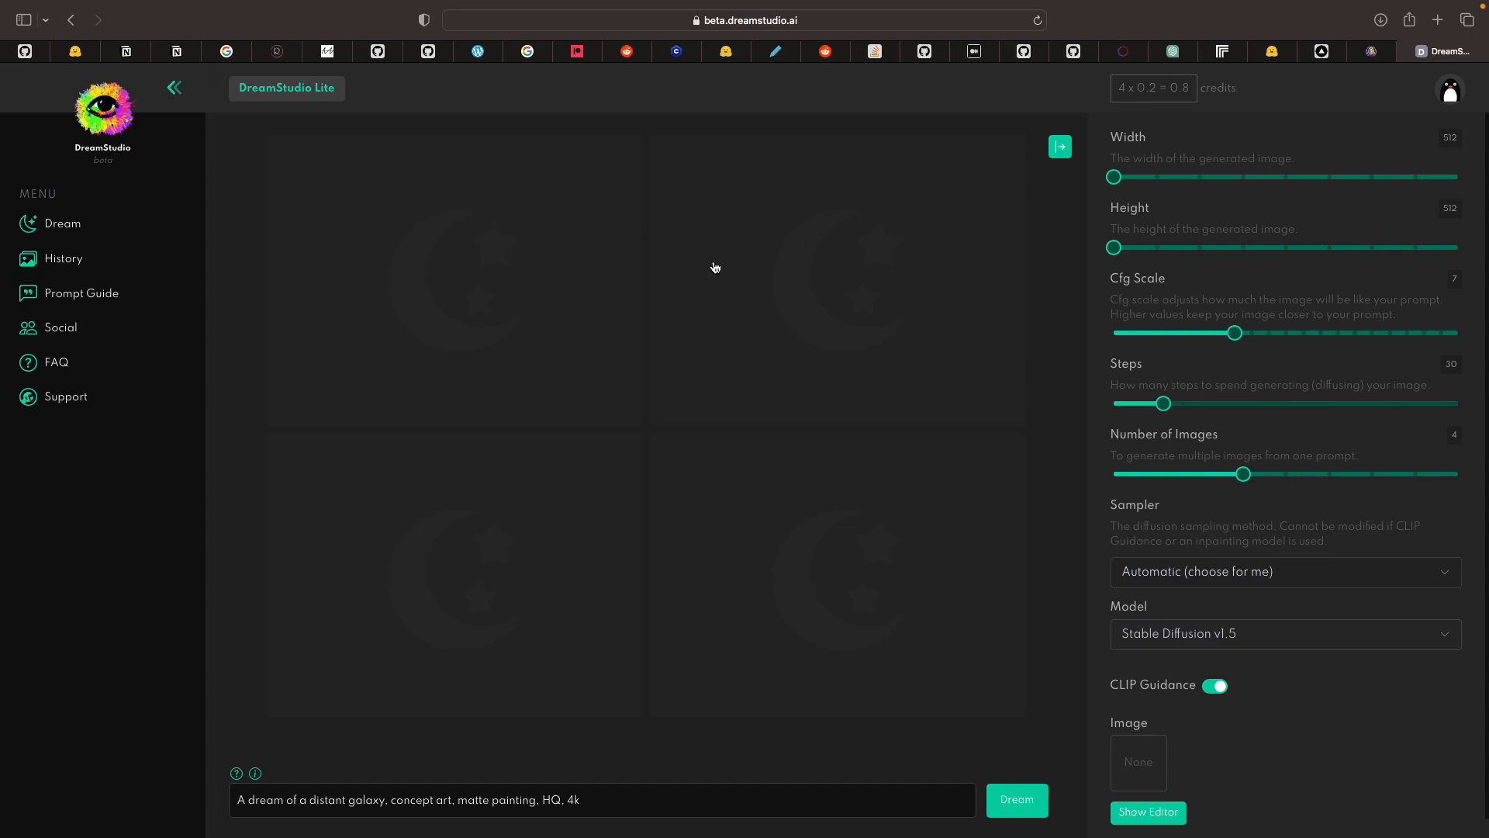
{"action": "key", "text": "ctrl+Right"}
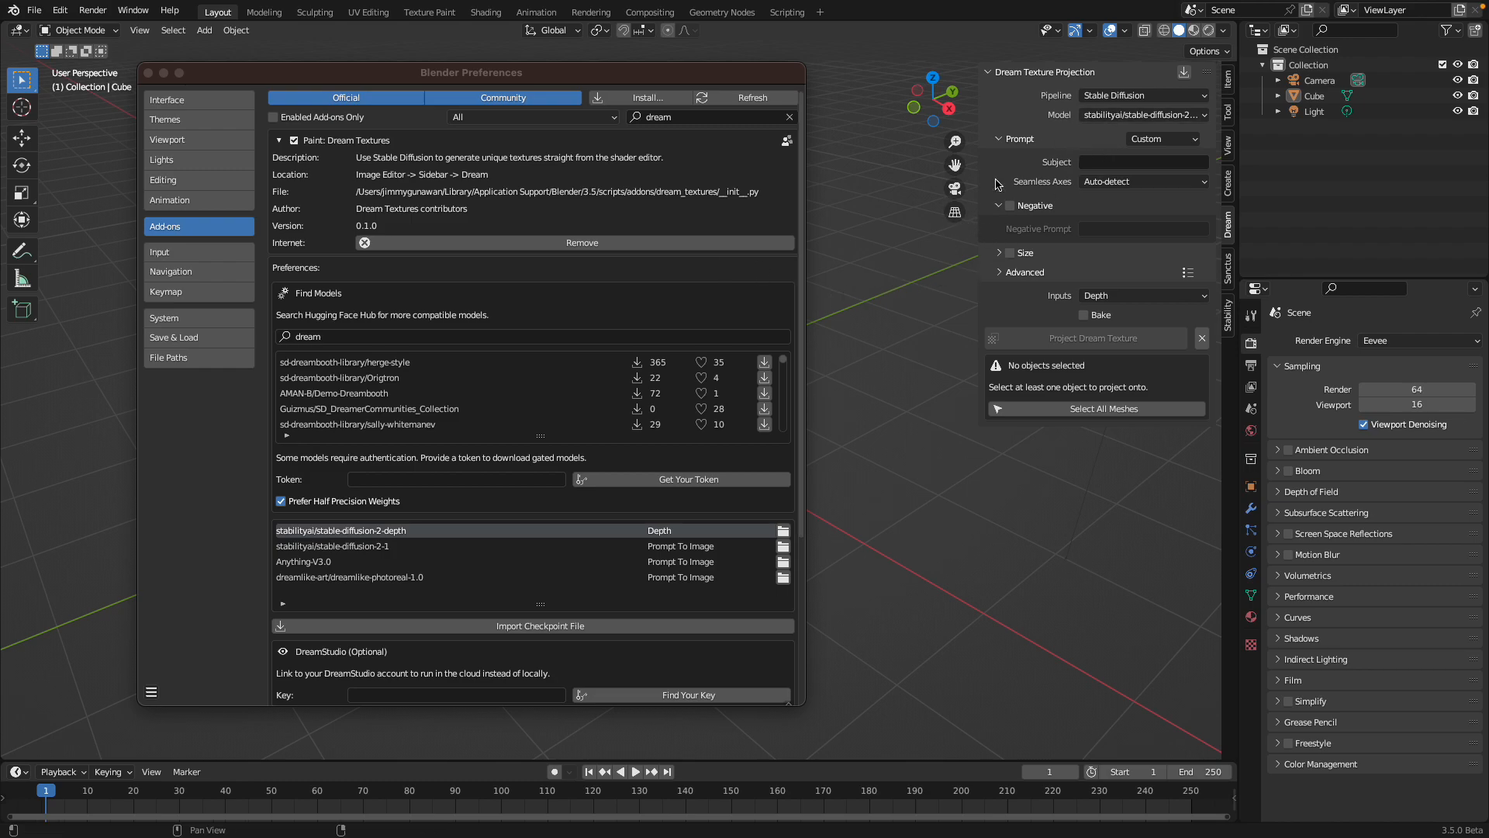
- Look through the Dream Textures model list, highlighting herge-style and Origtron, and close the Preferences window
{"action": "scroll", "coordinate": [580, 449], "scroll_direction": "down", "scroll_amount": 5}
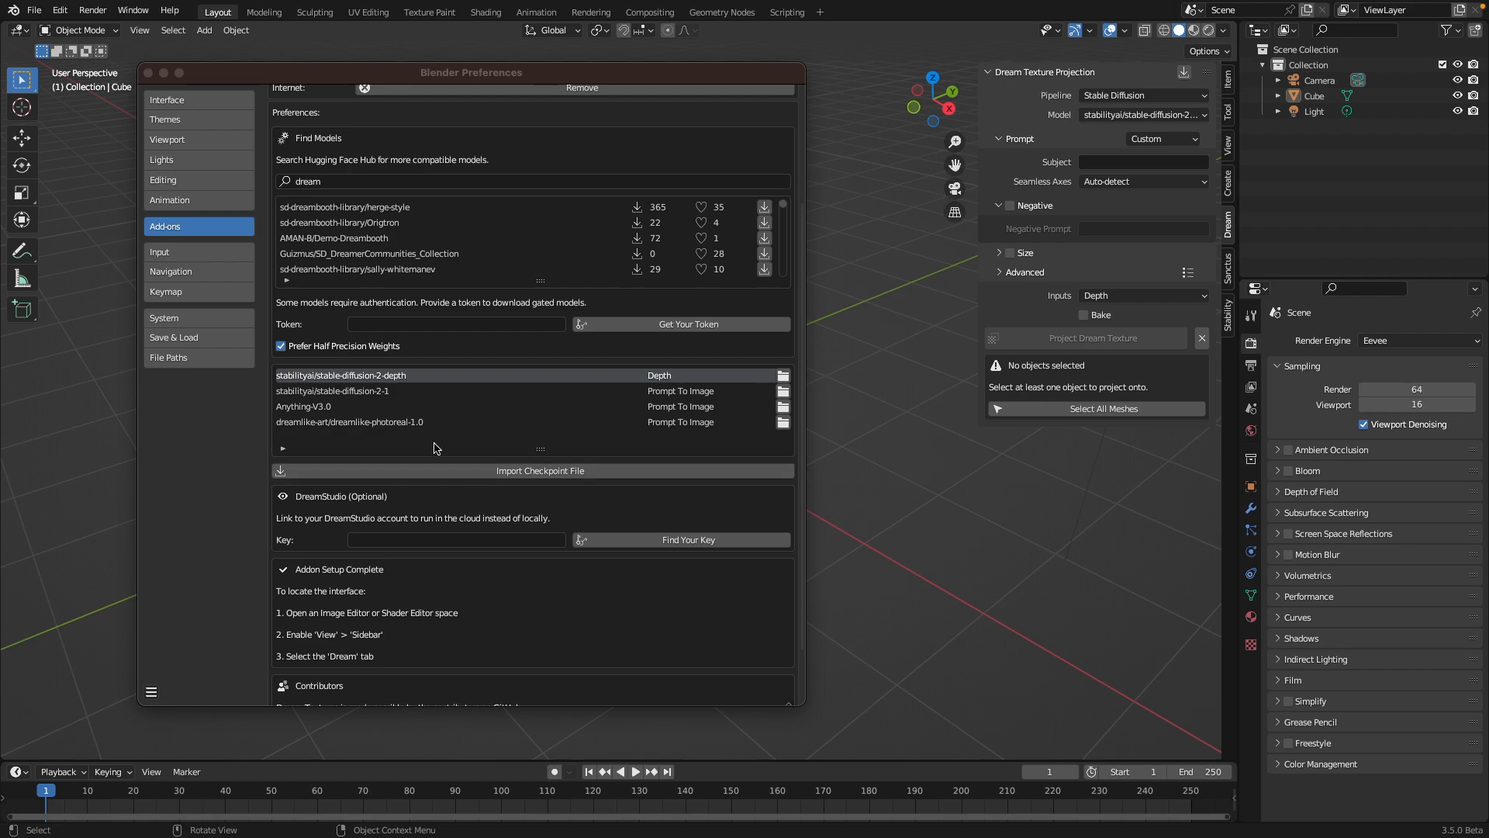
{"action": "scroll", "coordinate": [450, 434], "scroll_direction": "up", "scroll_amount": 4}
{"action": "scroll", "coordinate": [449, 436], "scroll_direction": "up", "scroll_amount": 1}
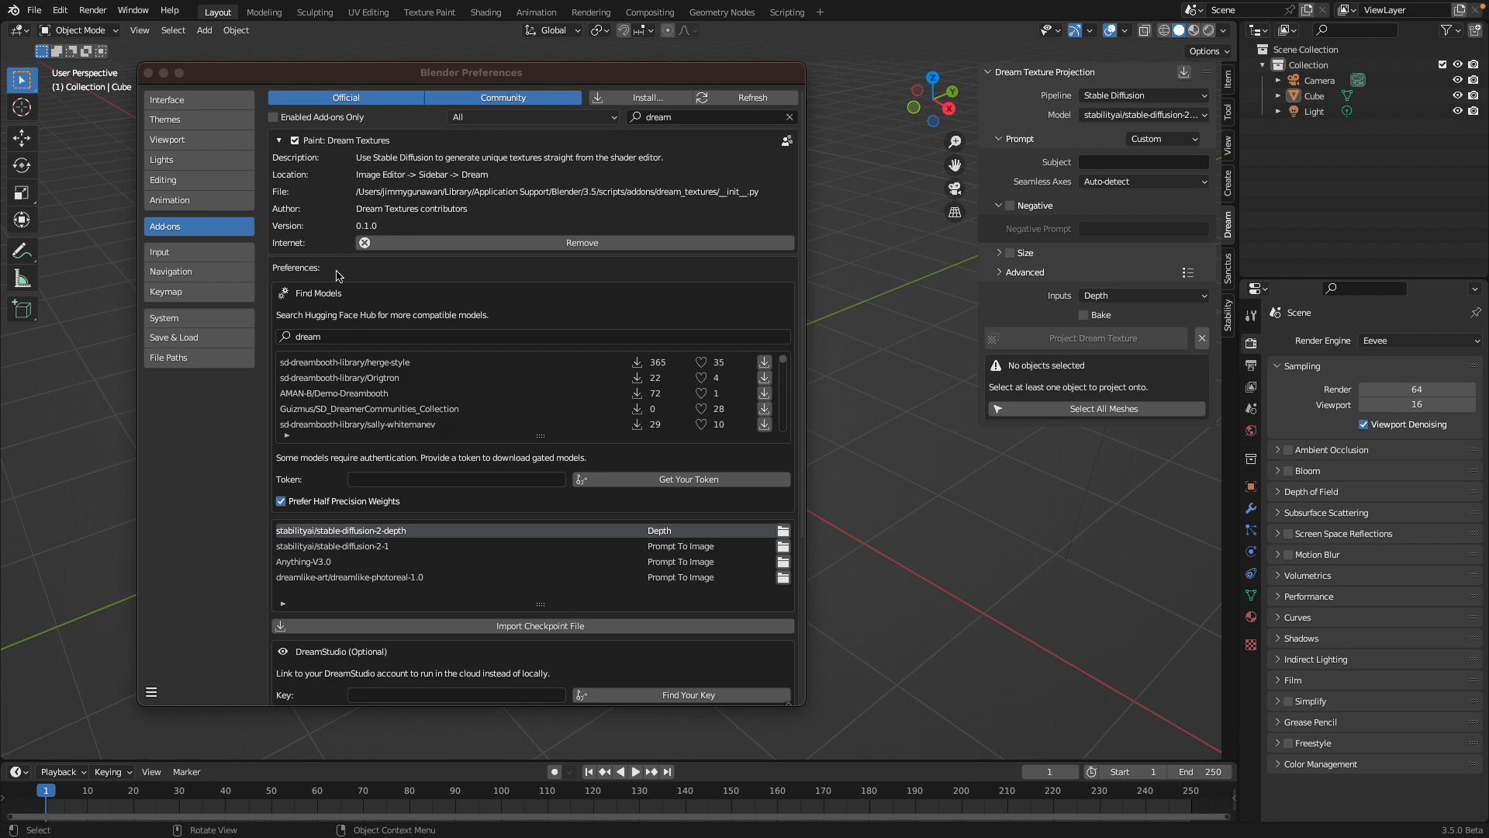
{"action": "left_click", "coordinate": [411, 363]}
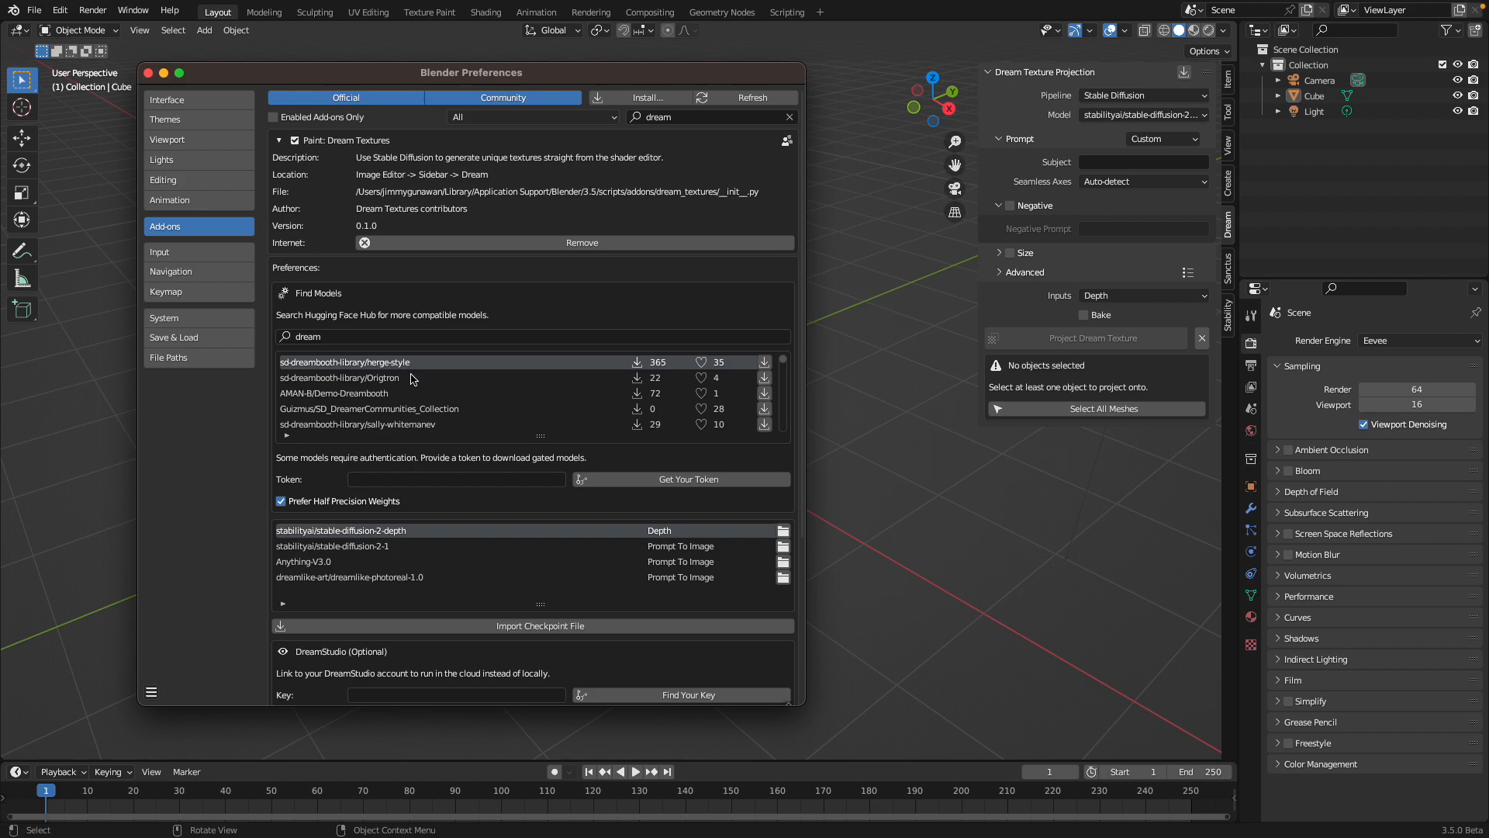
{"action": "left_click", "coordinate": [412, 378]}
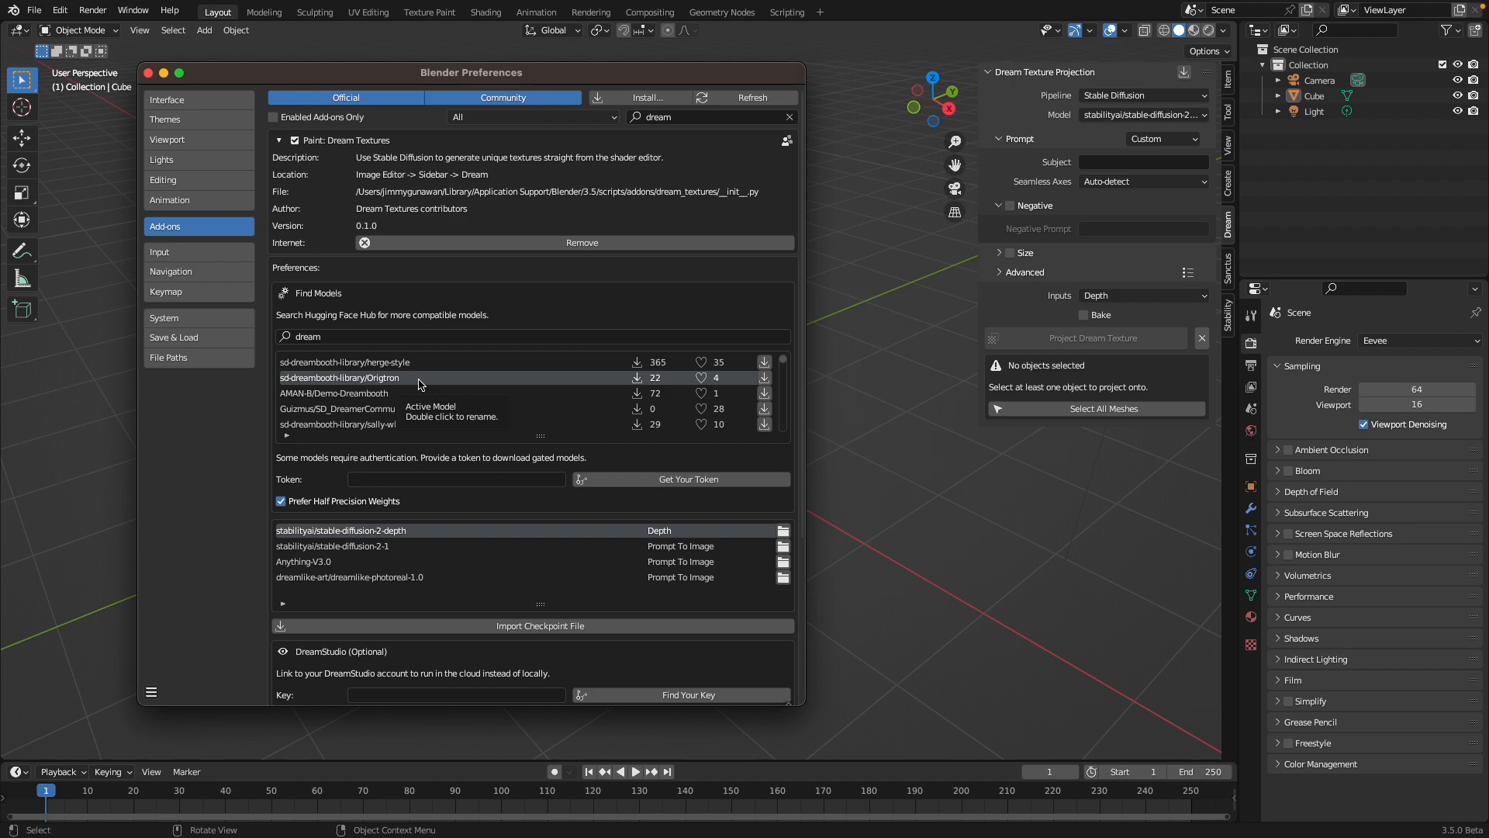
{"action": "left_click", "coordinate": [148, 73]}
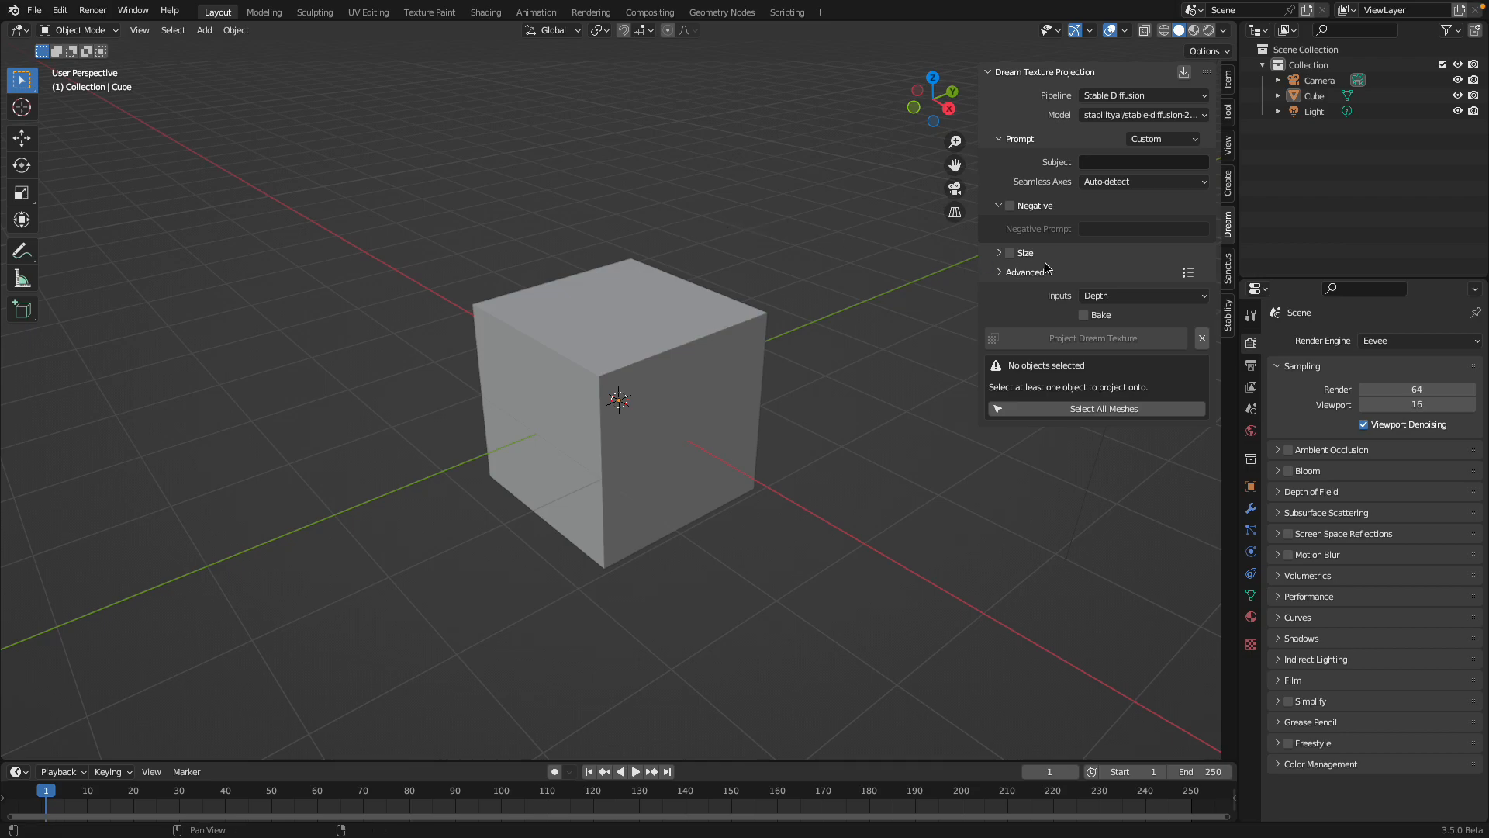
- Display the Stability add-on's settings beside the default cube in the 3D viewport
{"action": "left_click", "coordinate": [1228, 318]}
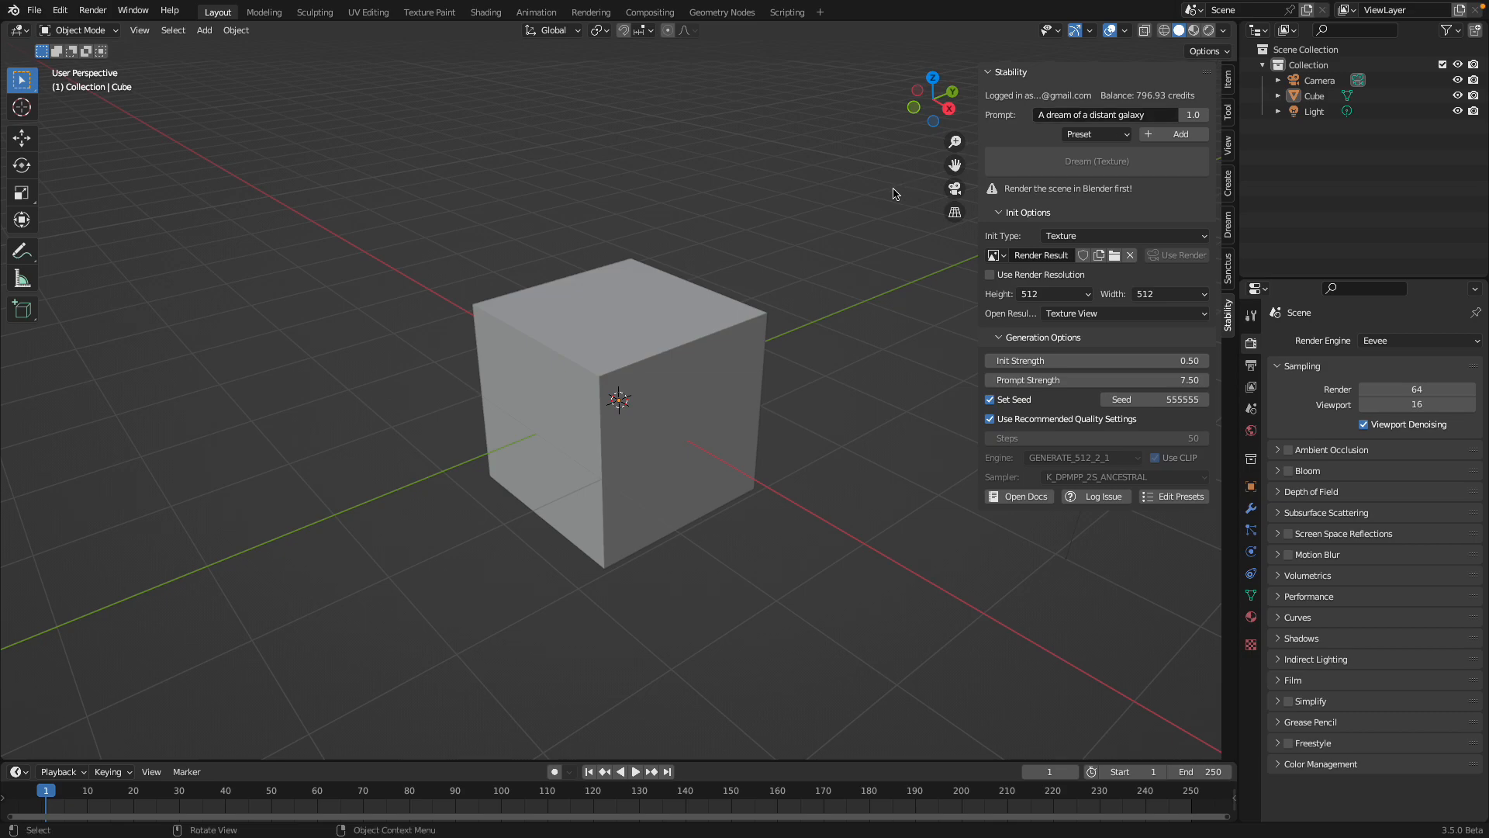
{"action": "scroll", "coordinate": [772, 313], "scroll_direction": "up", "scroll_amount": 3}
{"action": "mouse_move", "coordinate": [762, 311]}
{"action": "middle_mouse_down"}
{"action": "mouse_move", "coordinate": [744, 306]}
{"action": "mouse_move", "coordinate": [756, 299]}
{"action": "middle_mouse_up"}
{"action": "scroll", "coordinate": [757, 300], "scroll_direction": "down", "scroll_amount": 1}
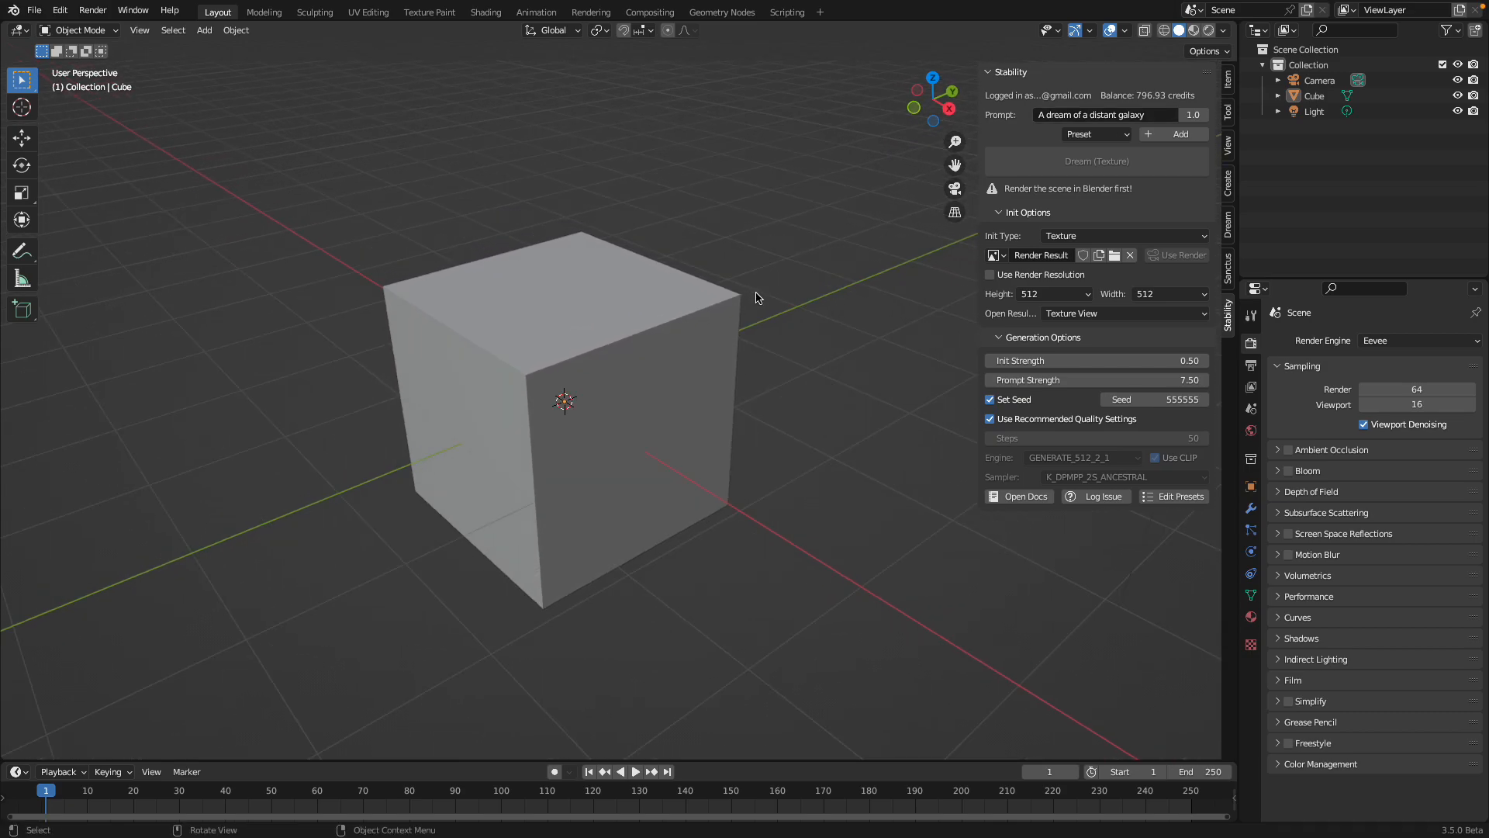
{"action": "scroll", "coordinate": [758, 299], "scroll_direction": "up", "scroll_amount": 2}
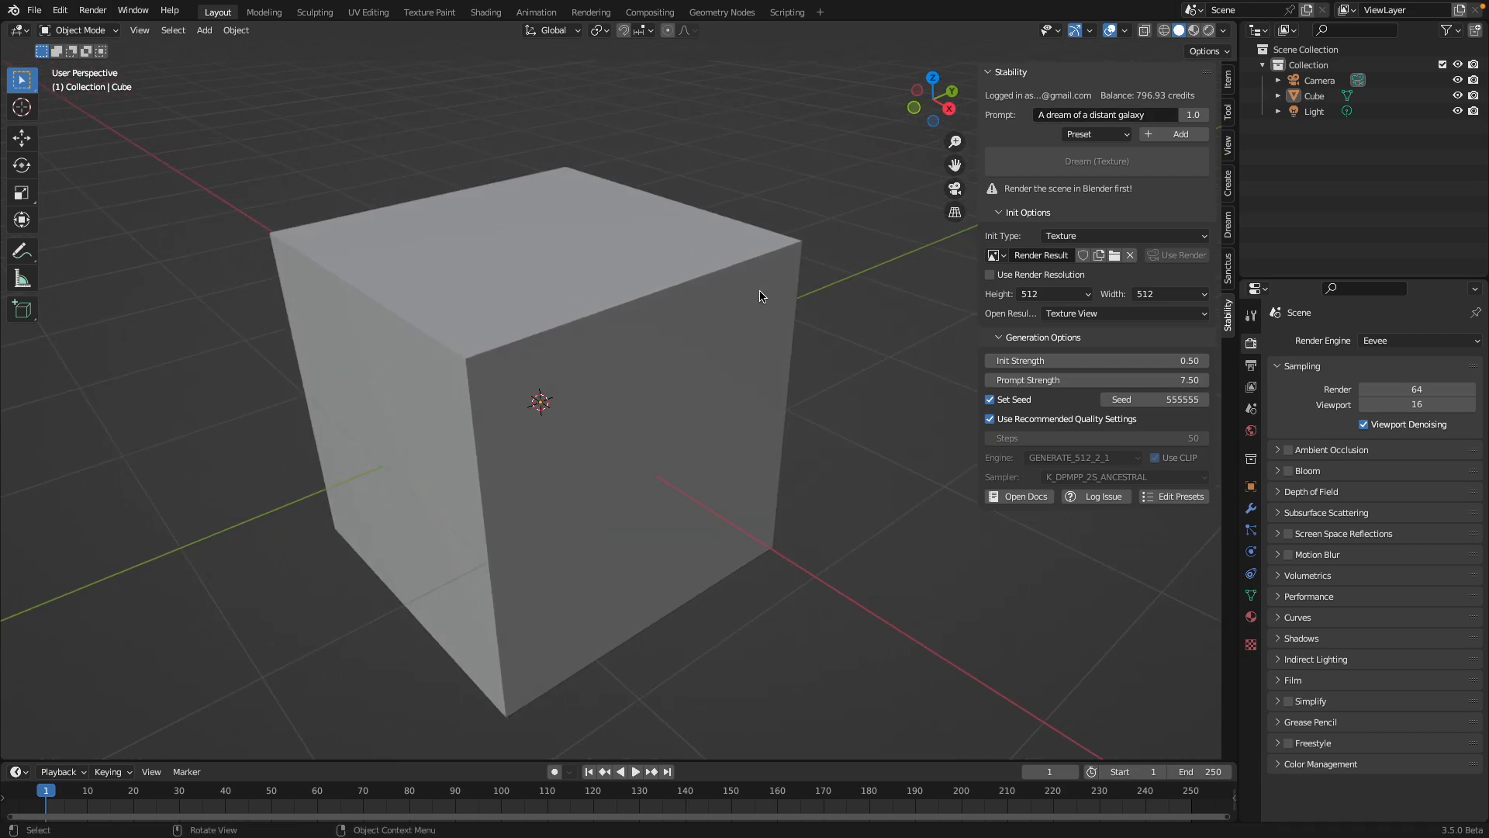
{"action": "scroll", "coordinate": [760, 296], "scroll_direction": "down", "scroll_amount": 1}
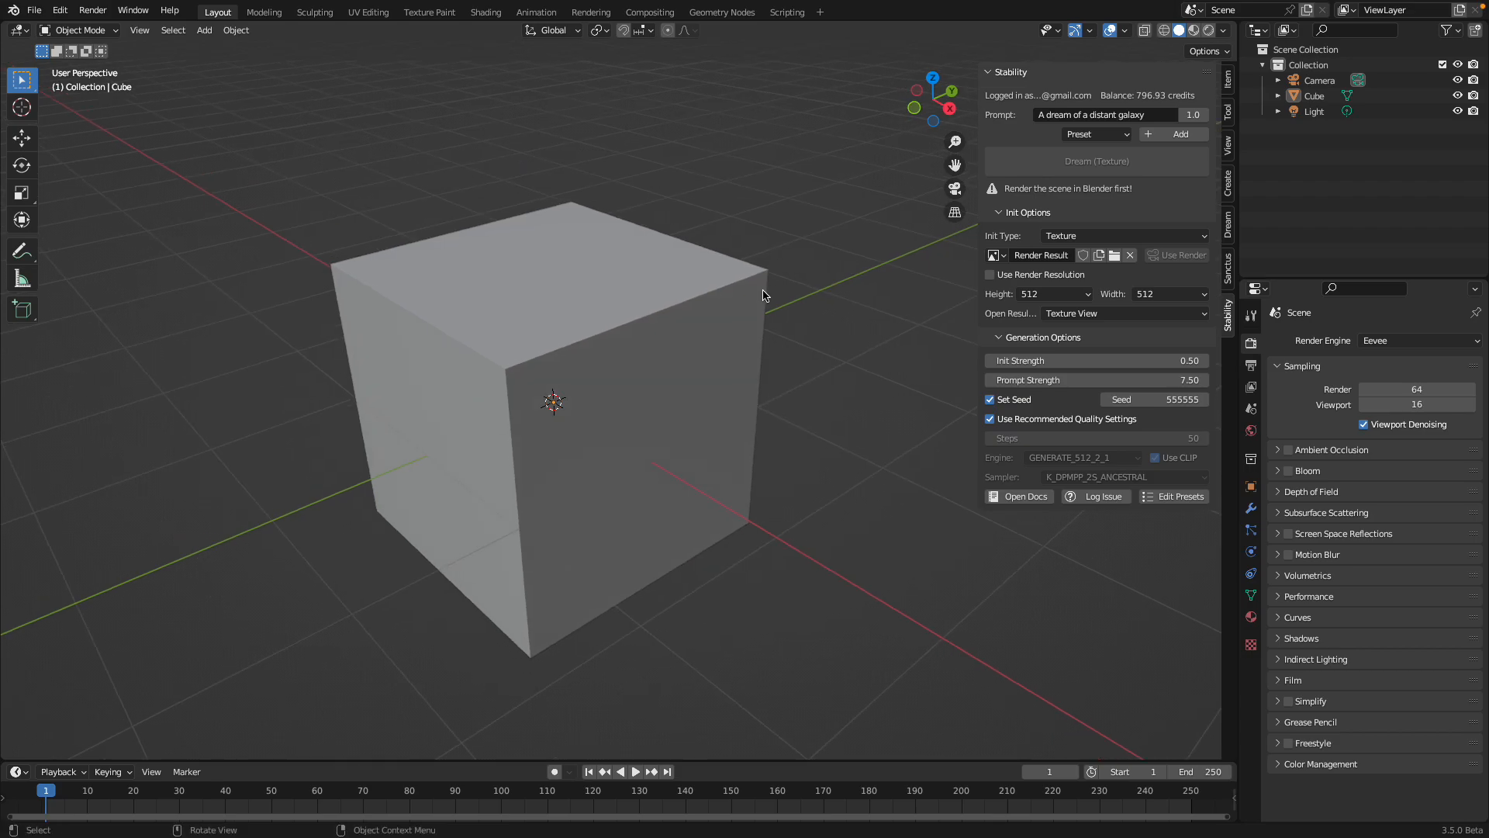
{"action": "middle_click_drag", "start_coordinate": [616, 225], "coordinate": [397, 447]}
{"action": "middle_click_drag", "start_coordinate": [655, 435], "coordinate": [683, 393]}
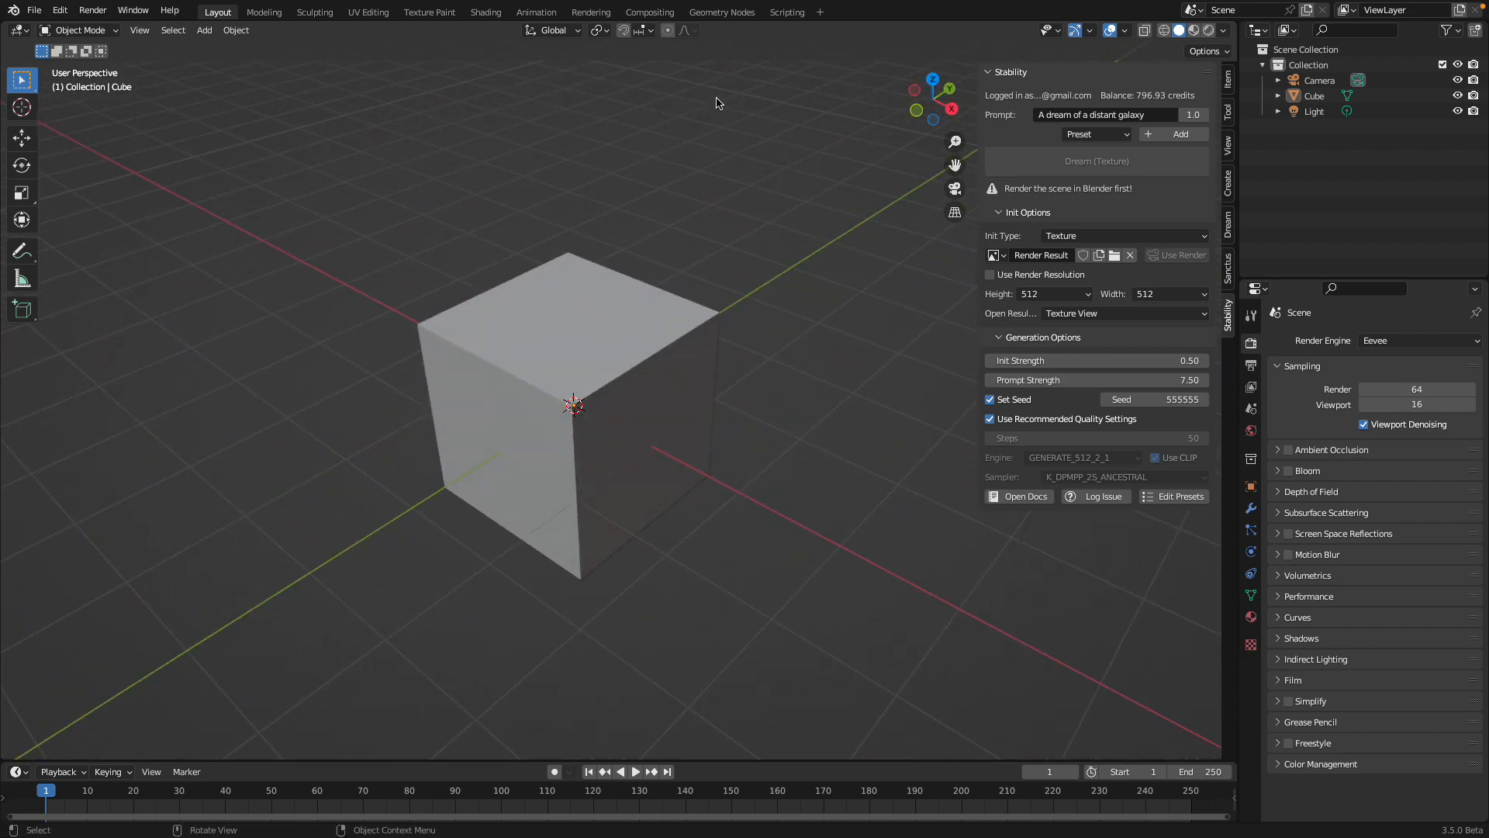
{"action": "left_click_drag", "start_coordinate": [978, 157], "coordinate": [980, 157]}
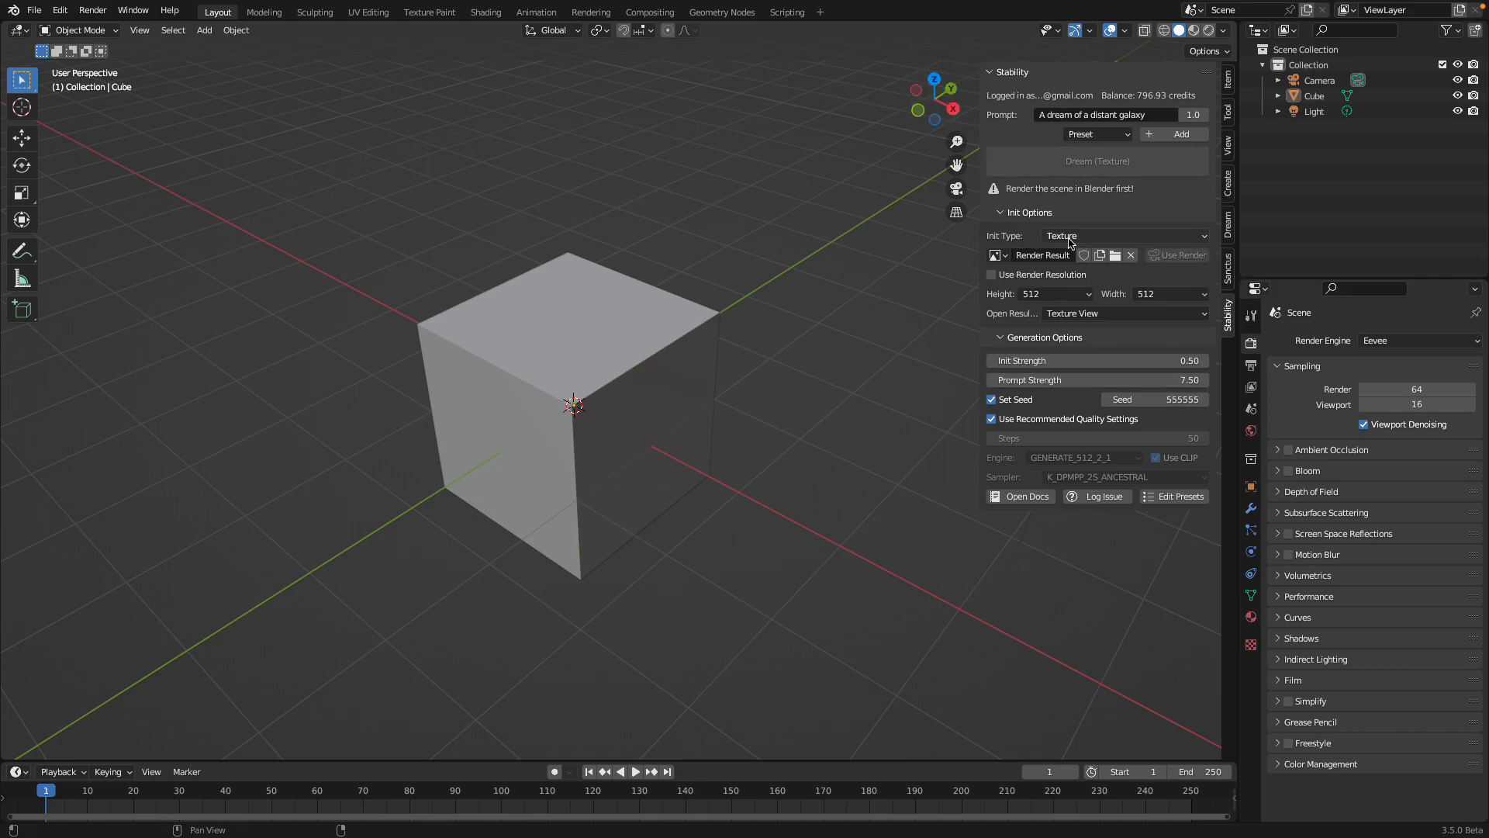
- Switch to the browser and read through the Installing guide in the Stability for Blender documentation
{"action": "key", "text": "ctrl+Left"}
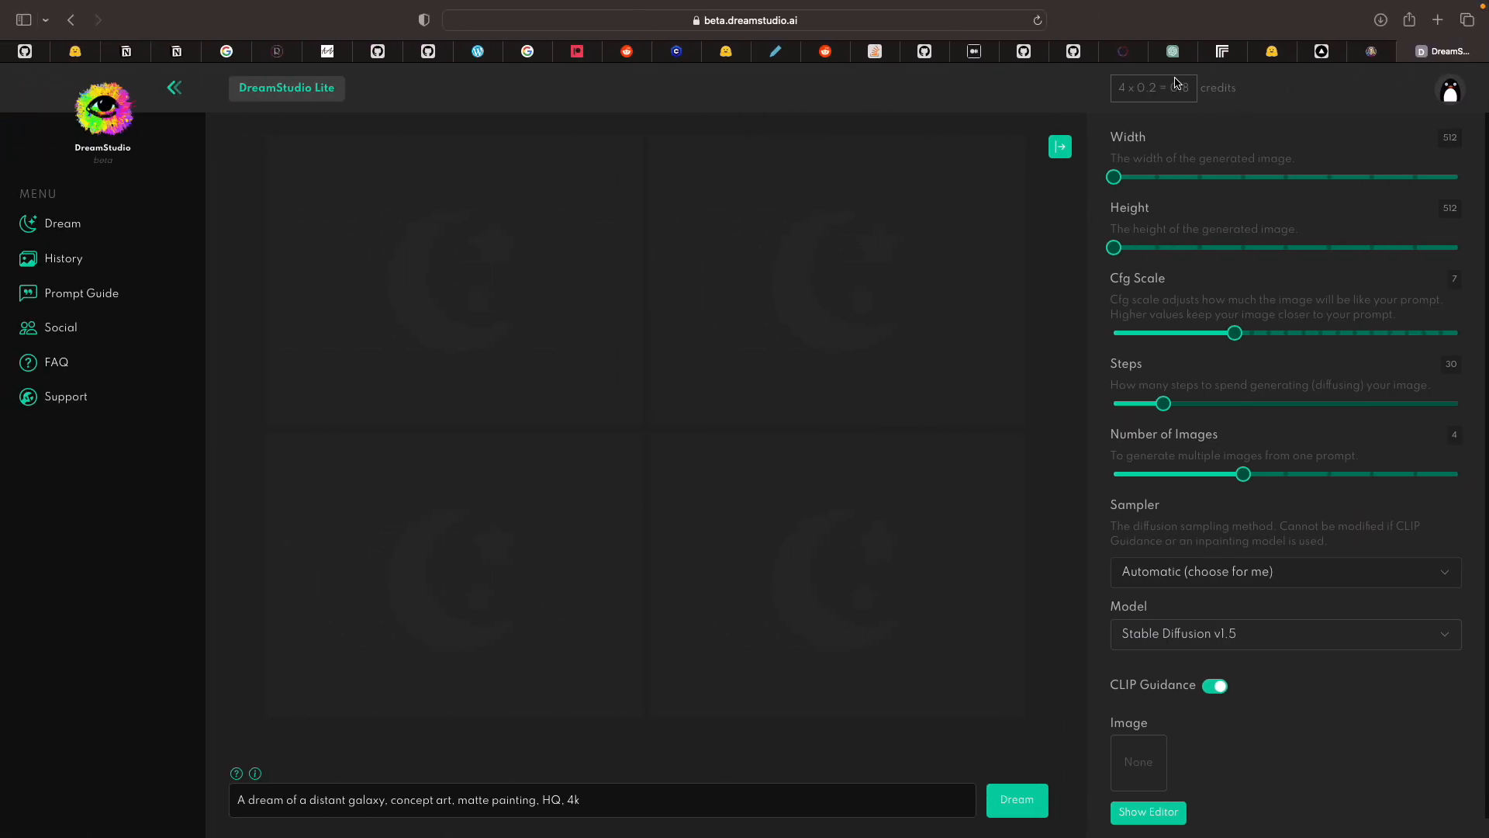
{"action": "left_click", "coordinate": [1125, 51]}
{"action": "scroll", "coordinate": [569, 395], "scroll_direction": "down", "scroll_amount": 2}
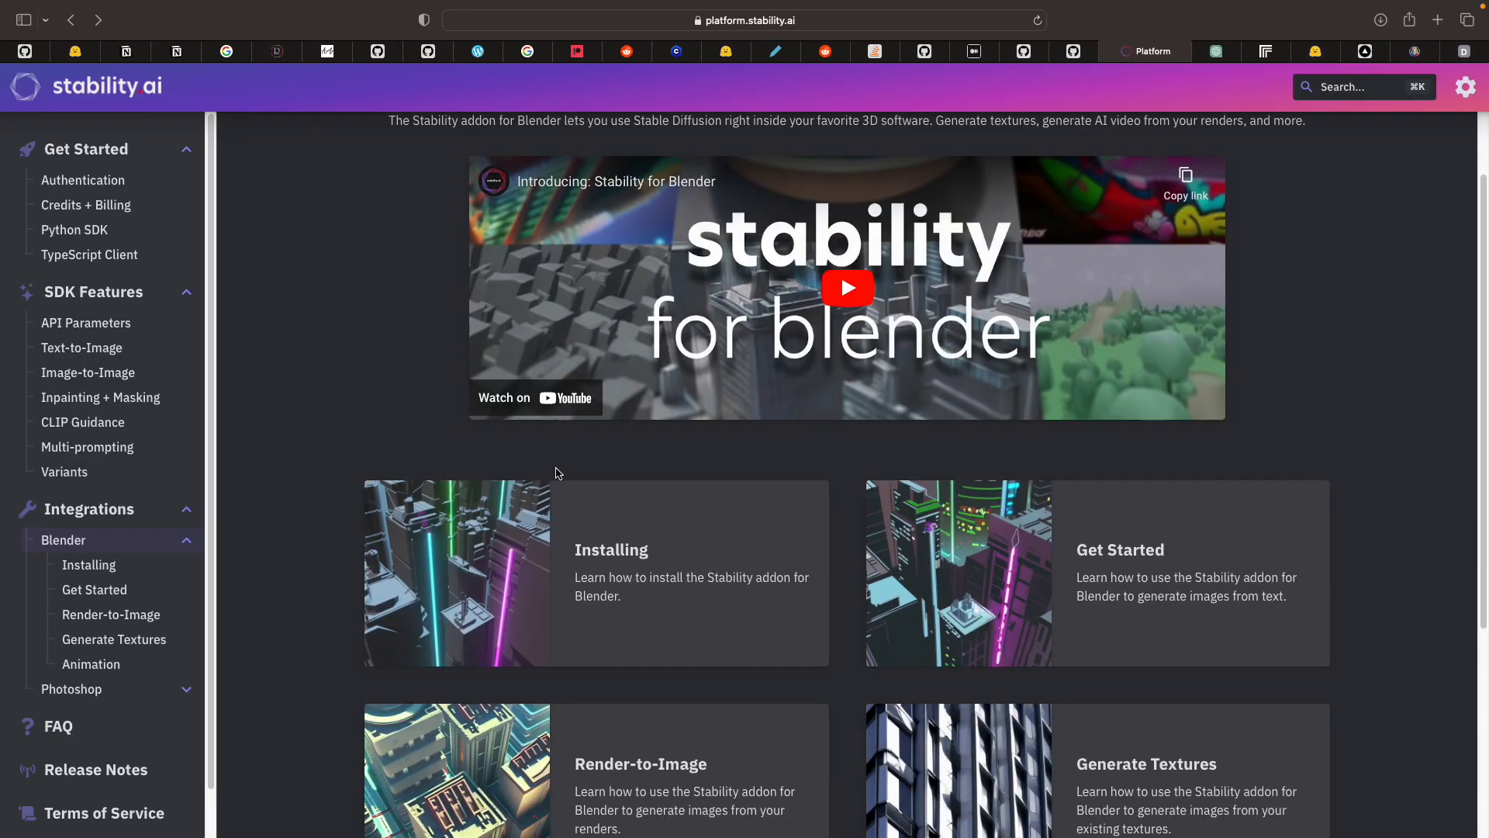
{"action": "left_click", "coordinate": [565, 536]}
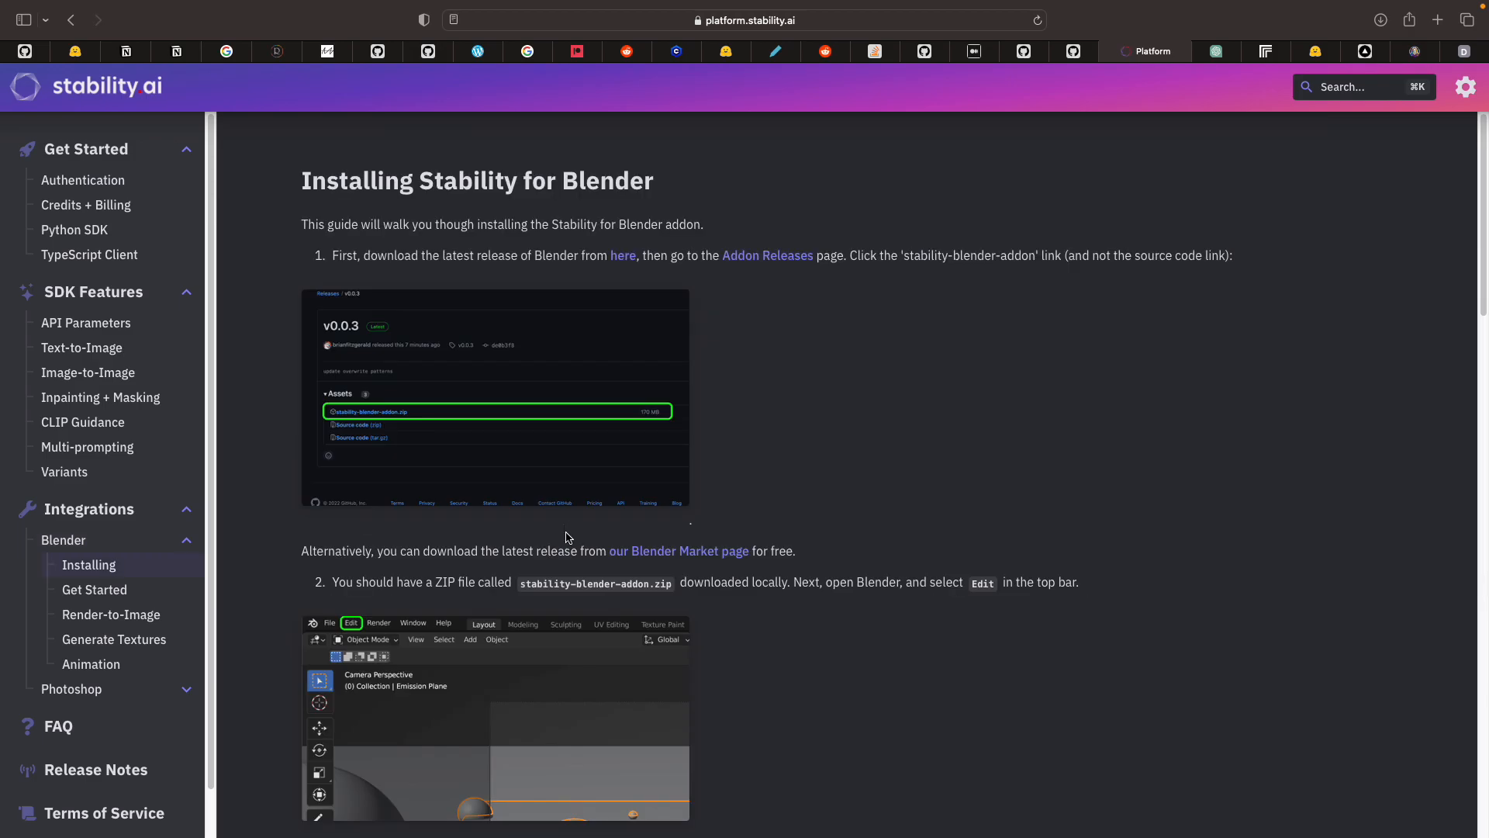
{"action": "scroll", "coordinate": [569, 530], "scroll_direction": "down", "scroll_amount": 15}
{"action": "scroll", "coordinate": [578, 481], "scroll_direction": "up", "scroll_amount": 10}
{"action": "scroll", "coordinate": [588, 432], "scroll_direction": "down", "scroll_amount": 2}
{"action": "scroll", "coordinate": [587, 432], "scroll_direction": "up", "scroll_amount": 10}
- Open the guide's Addon Releases and Blender Market links in new tabs, and return to the Stability for Blender overview
{"action": "right_click", "coordinate": [765, 266]}
{"action": "left_click", "coordinate": [789, 270]}
{"action": "right_click", "coordinate": [721, 551]}
{"action": "left_click", "coordinate": [743, 558]}
{"action": "left_click", "coordinate": [71, 20]}
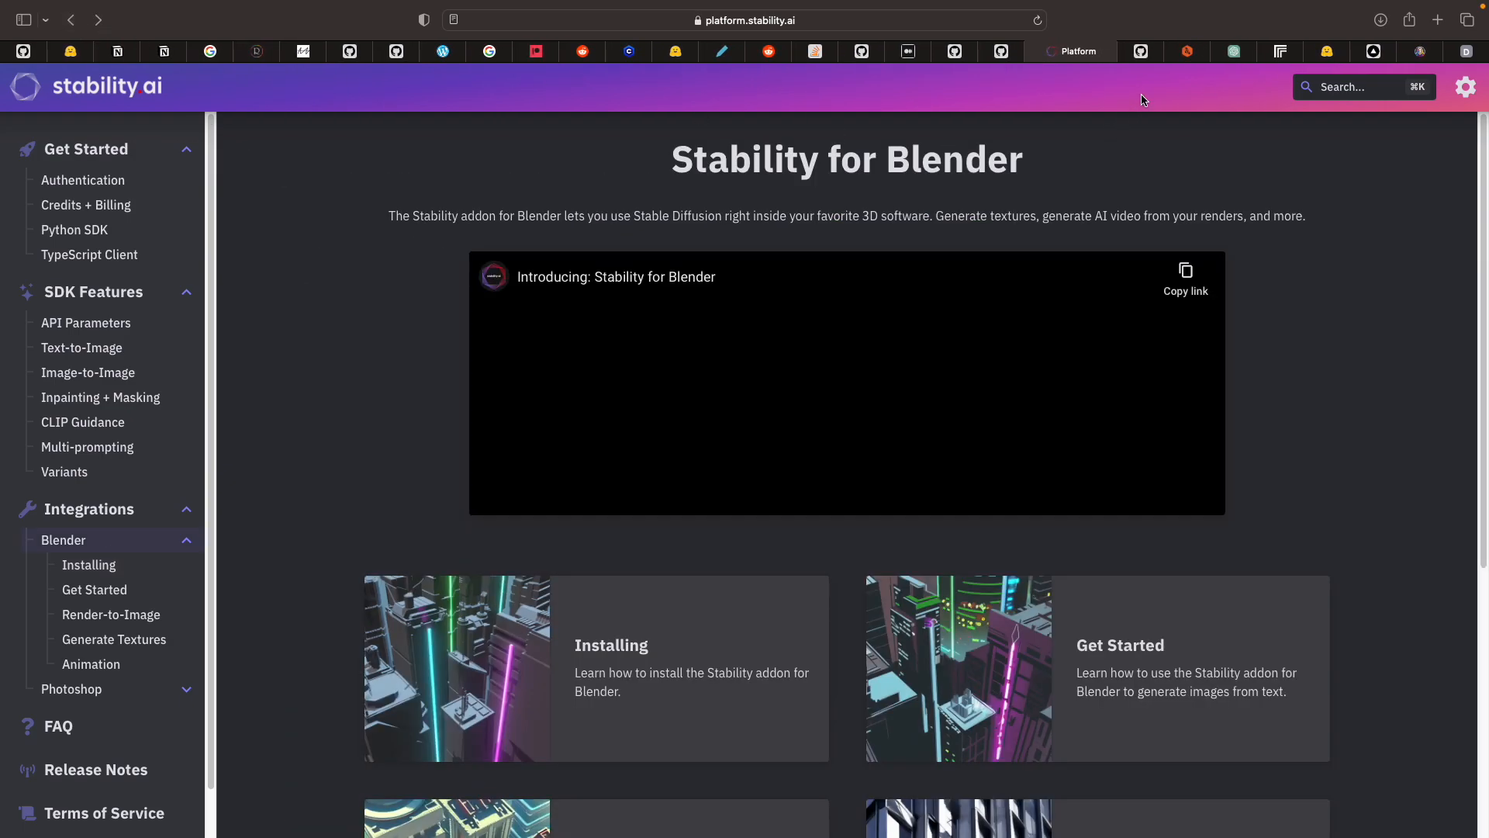
- View the Stability add-on's GitHub releases page and its Blender Market page, closing both tabs
{"action": "left_click", "coordinate": [1144, 52]}
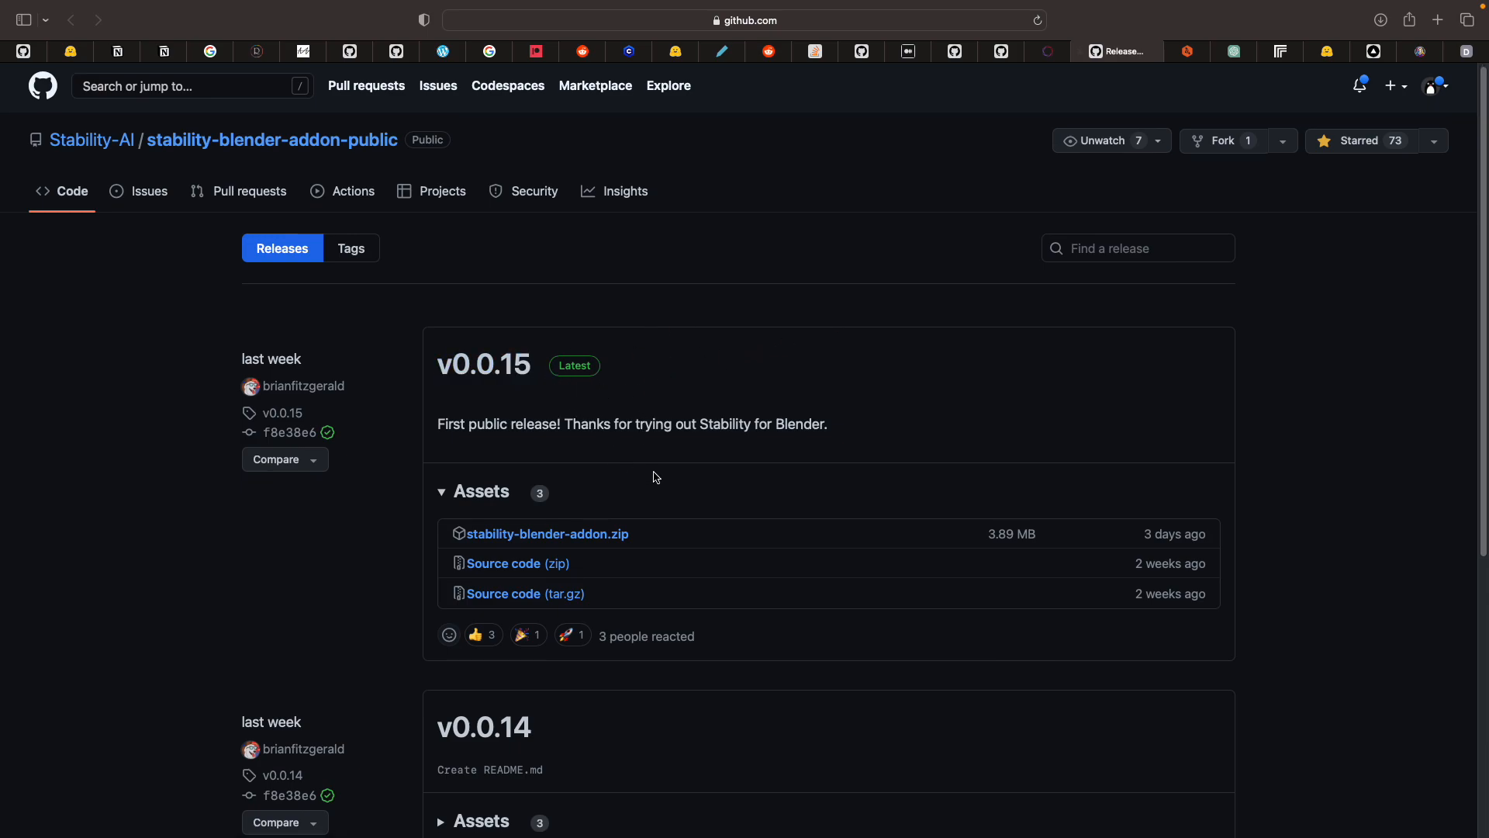
{"action": "scroll", "coordinate": [659, 485], "scroll_direction": "down", "scroll_amount": 1}
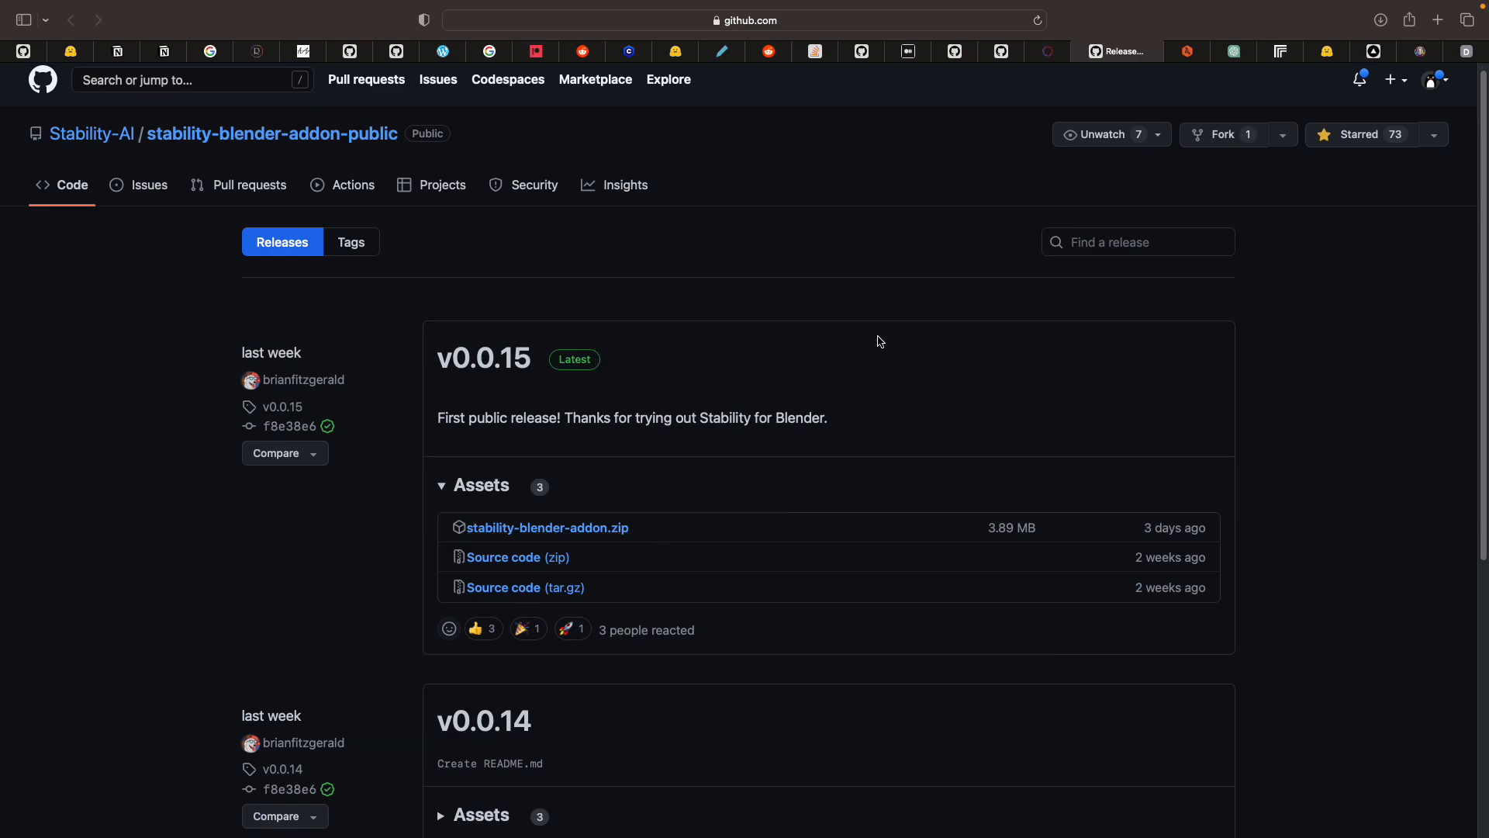
{"action": "scroll", "coordinate": [922, 267], "scroll_direction": "up", "scroll_amount": 1}
{"action": "key", "text": "super+w"}
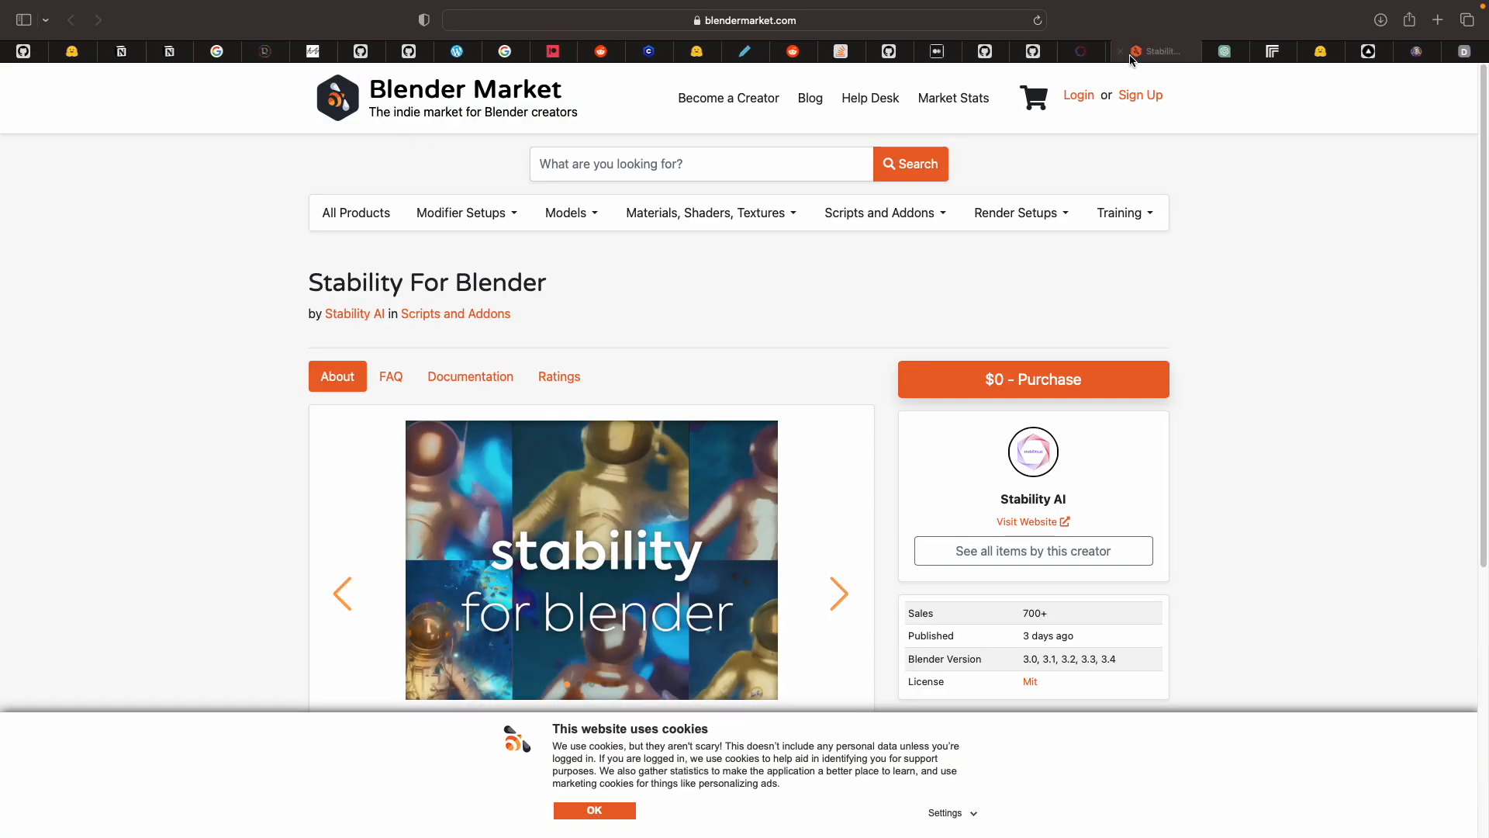
{"action": "key", "text": "super+w"}
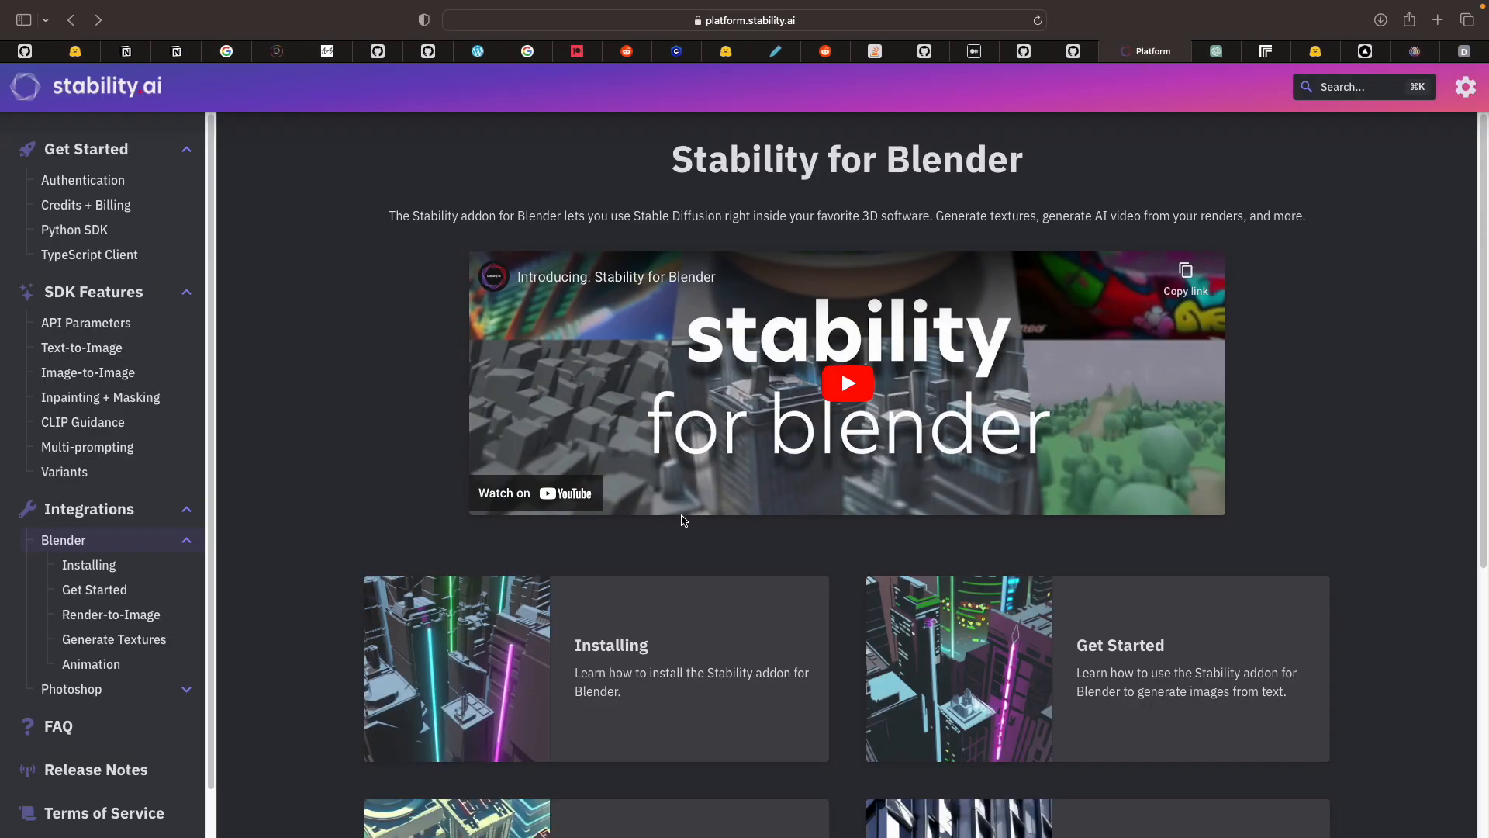
- Browse the Stability for Blender guide topics, checking them against the add-on's settings in Blender
{"action": "scroll", "coordinate": [682, 522], "scroll_direction": "down", "scroll_amount": 4}
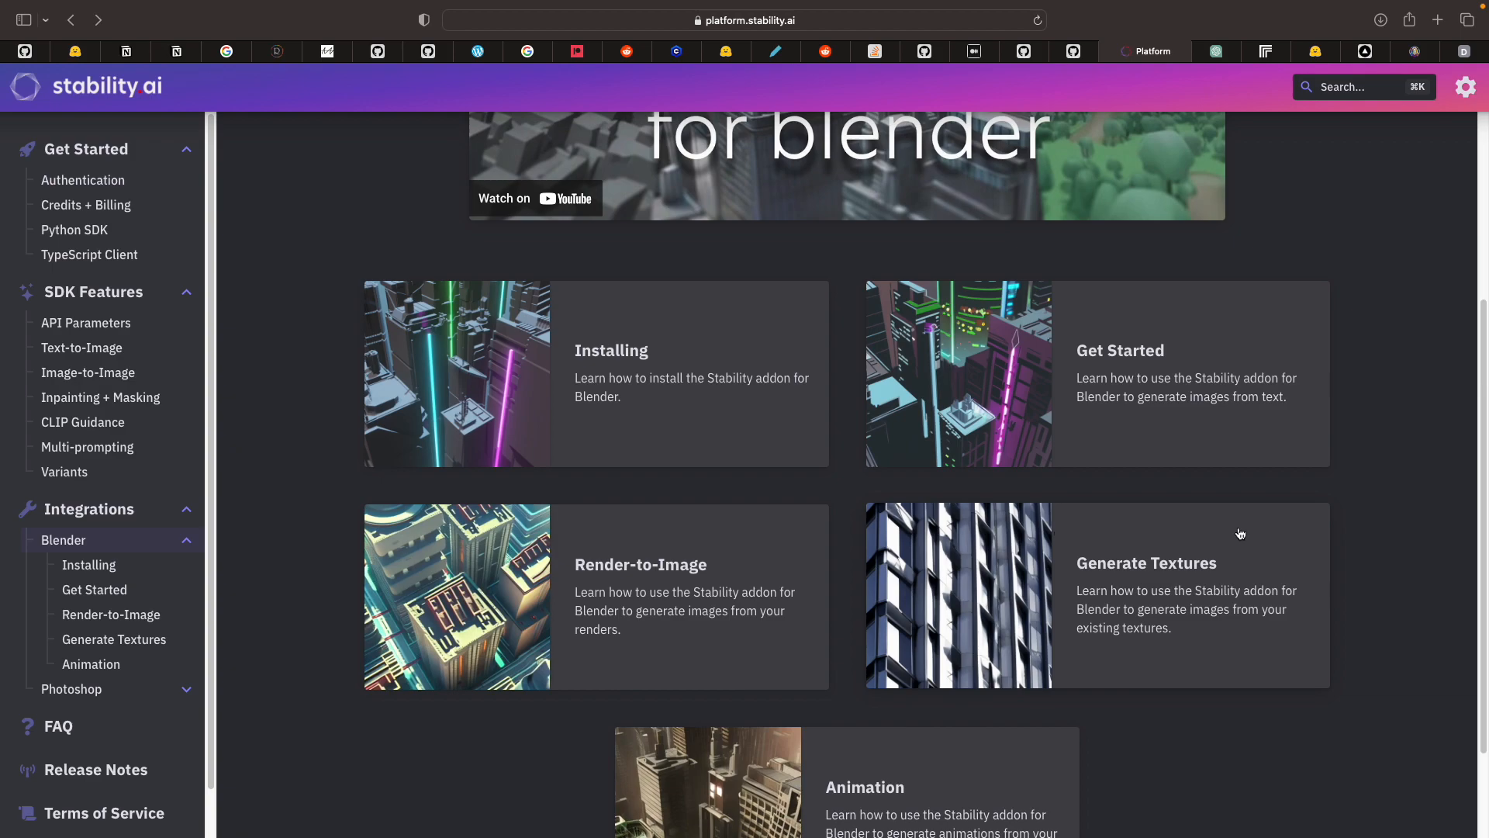
{"action": "scroll", "coordinate": [1148, 554], "scroll_direction": "down", "scroll_amount": 3}
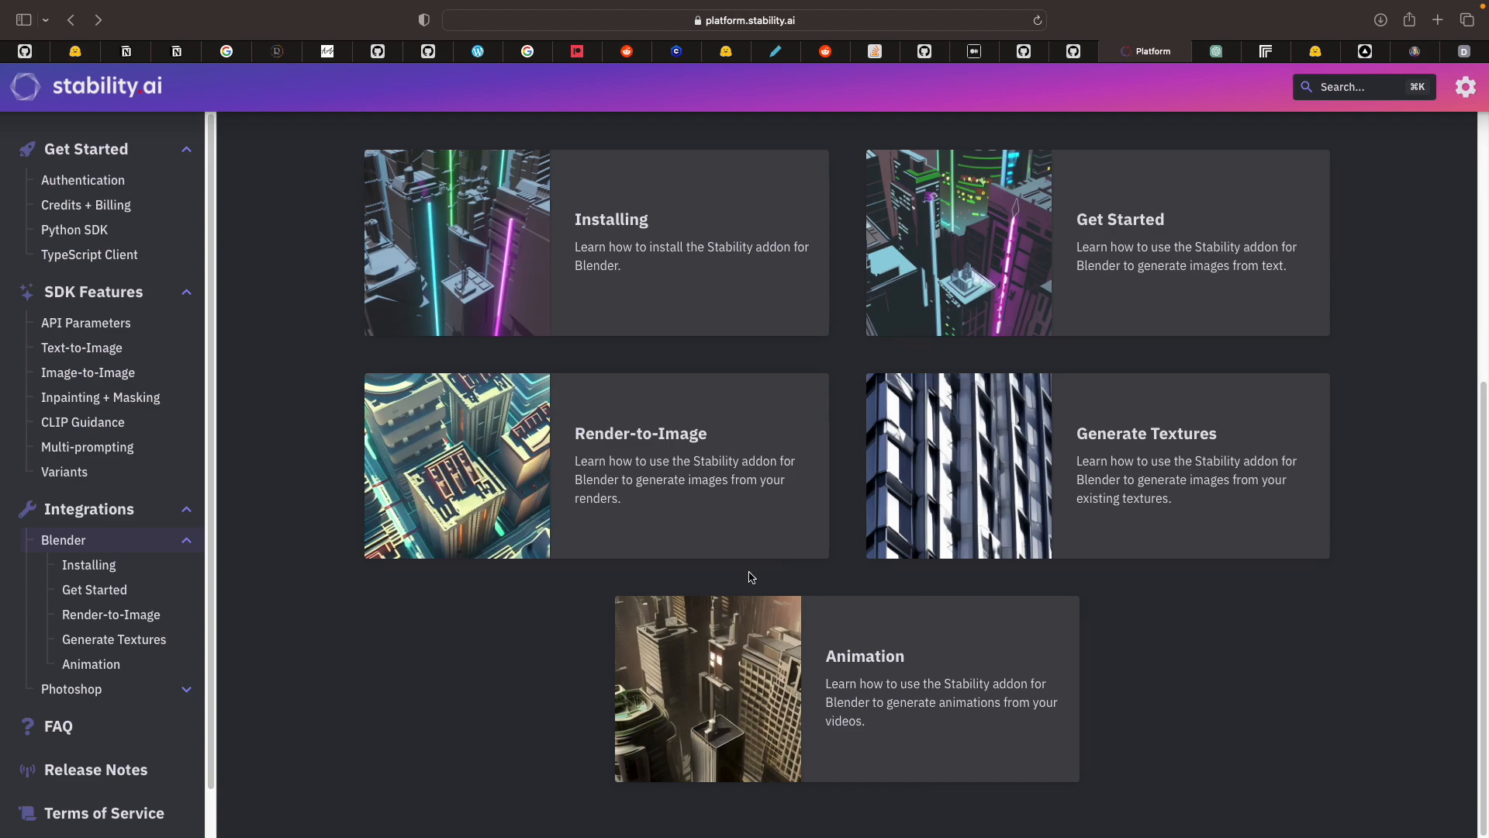
{"action": "key", "text": "ctrl+Right"}
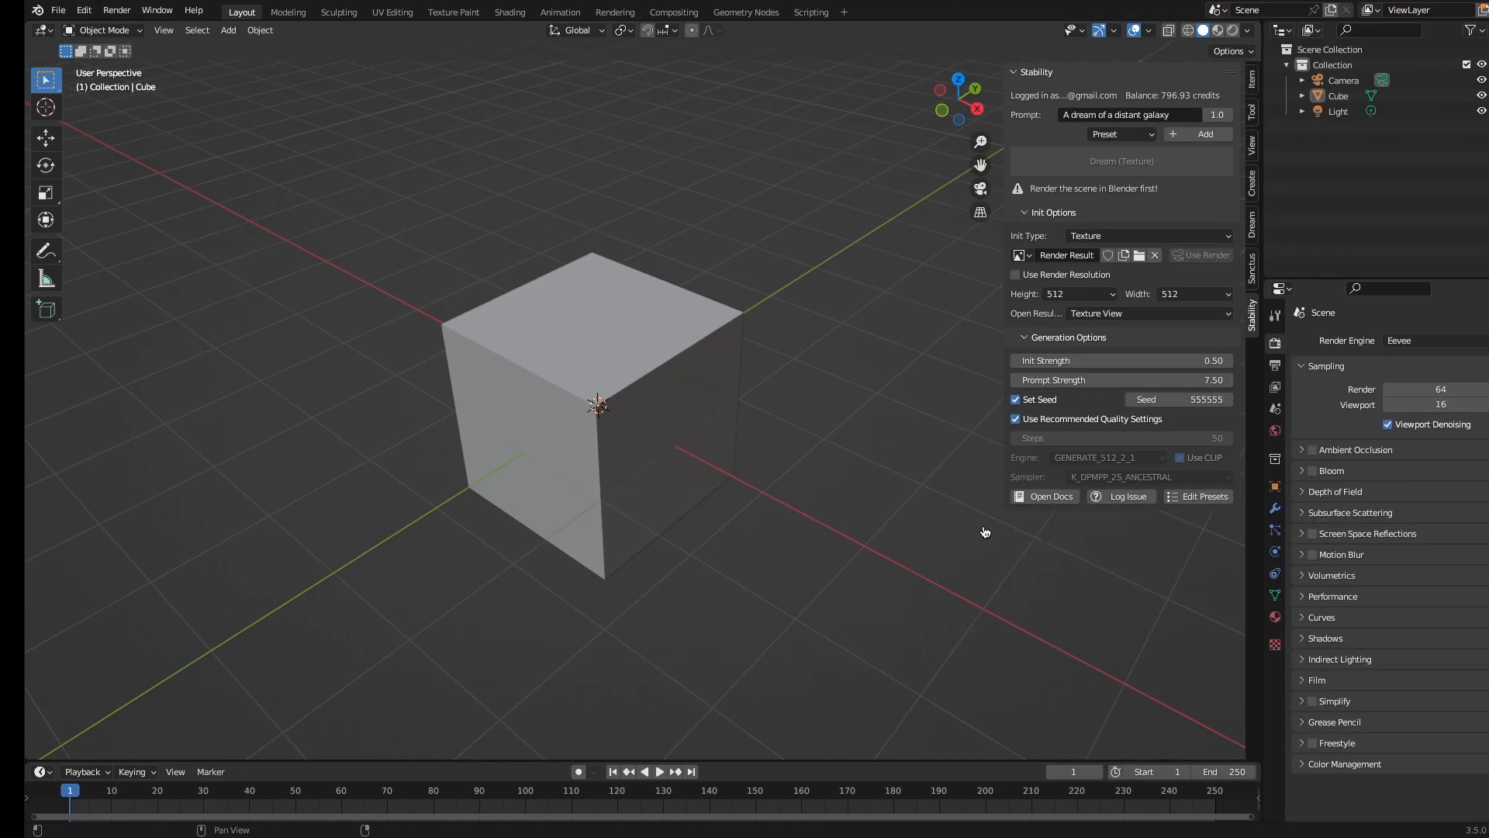
{"action": "key", "text": "ctrl+Left"}
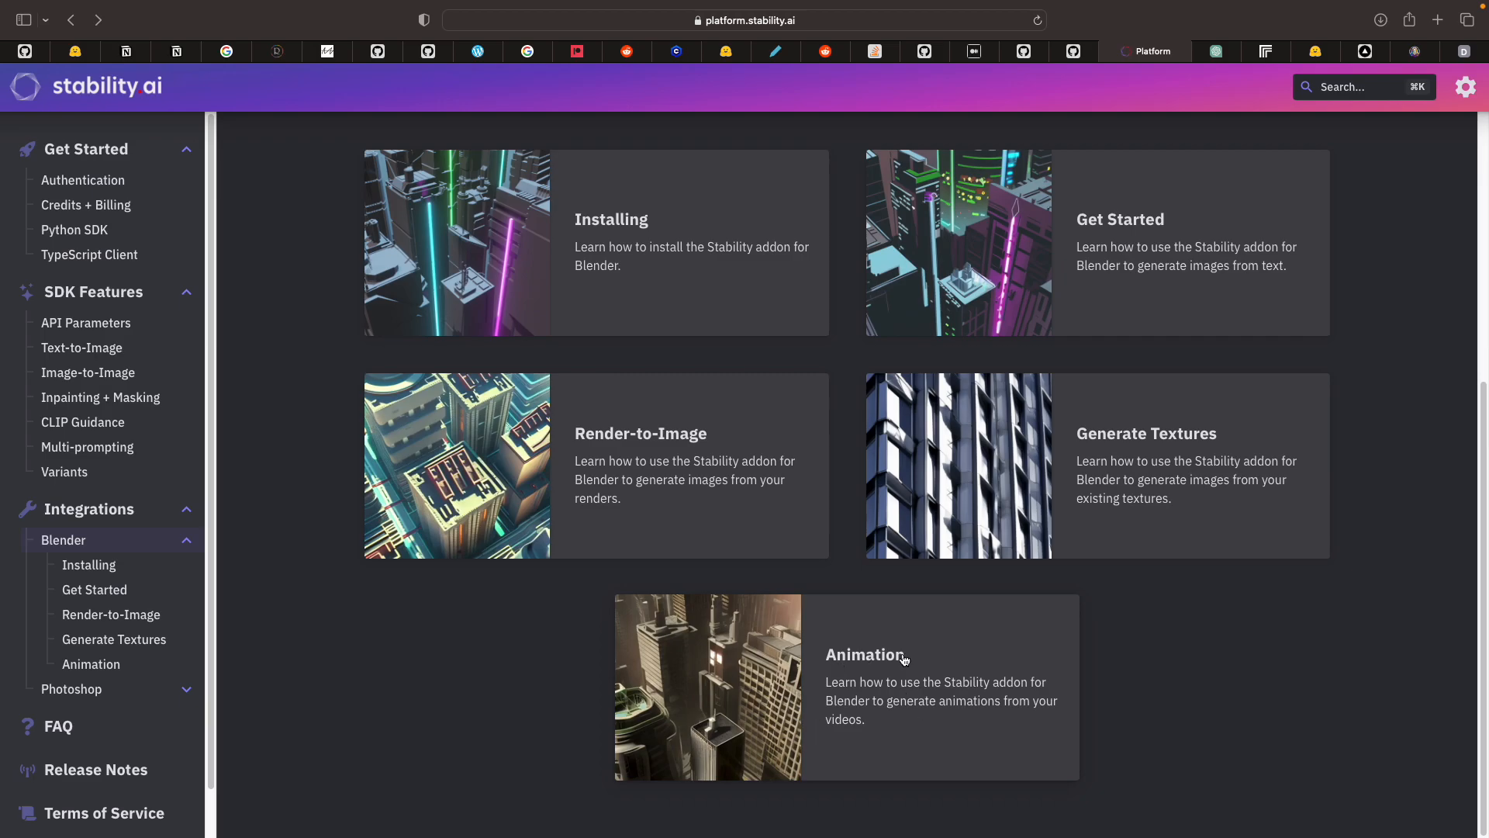
- Switch to the desktop and preview the dance image-grid screenshots and the strange_AI_dance_24fps.mov clip
{"action": "key", "text": "ctrl+Left"}
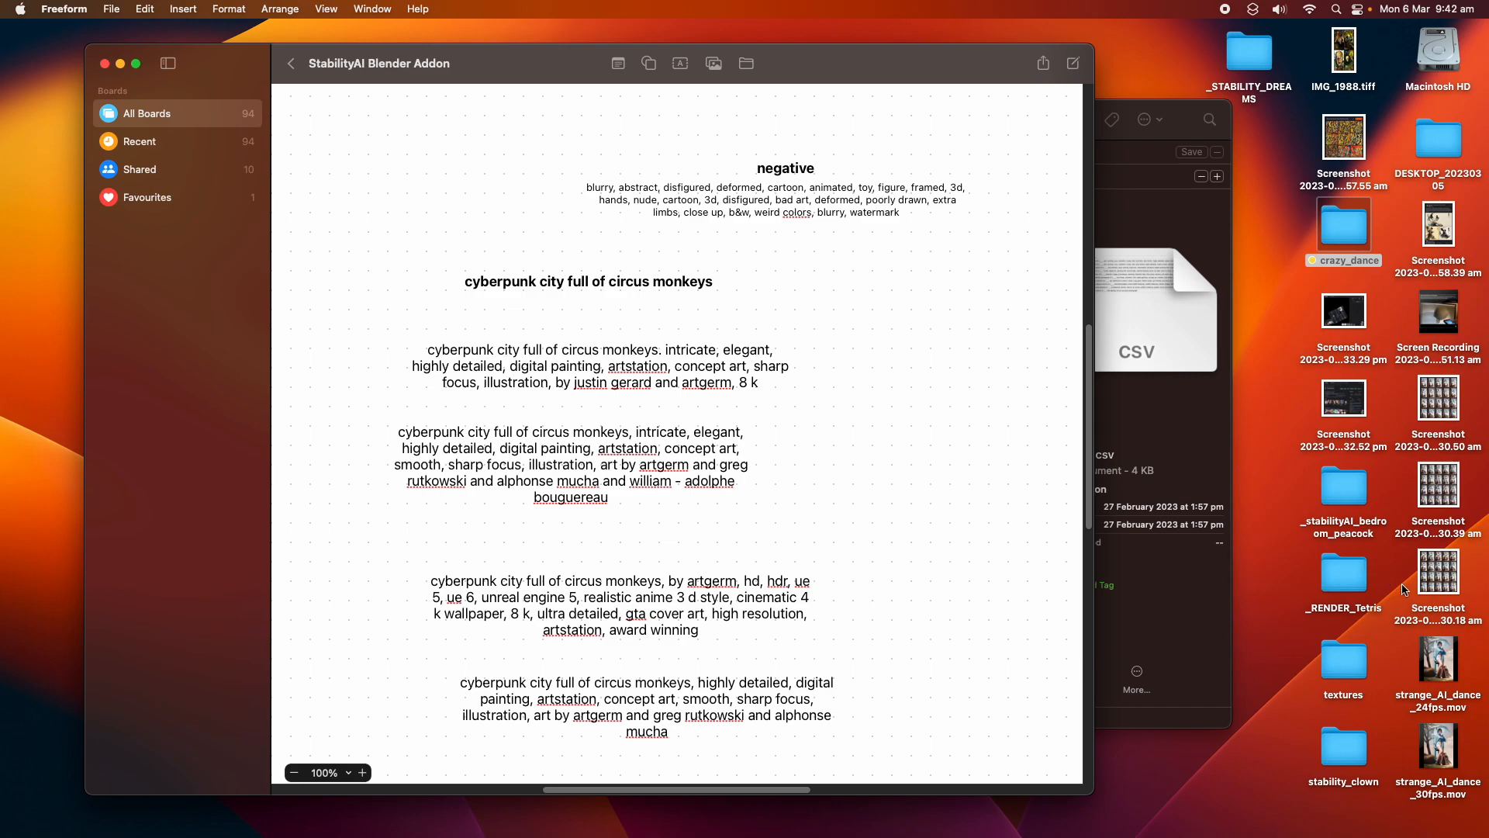
{"action": "left_click", "coordinate": [1425, 575]}
{"action": "key", "text": "space"}
{"action": "left_click", "coordinate": [1427, 578]}
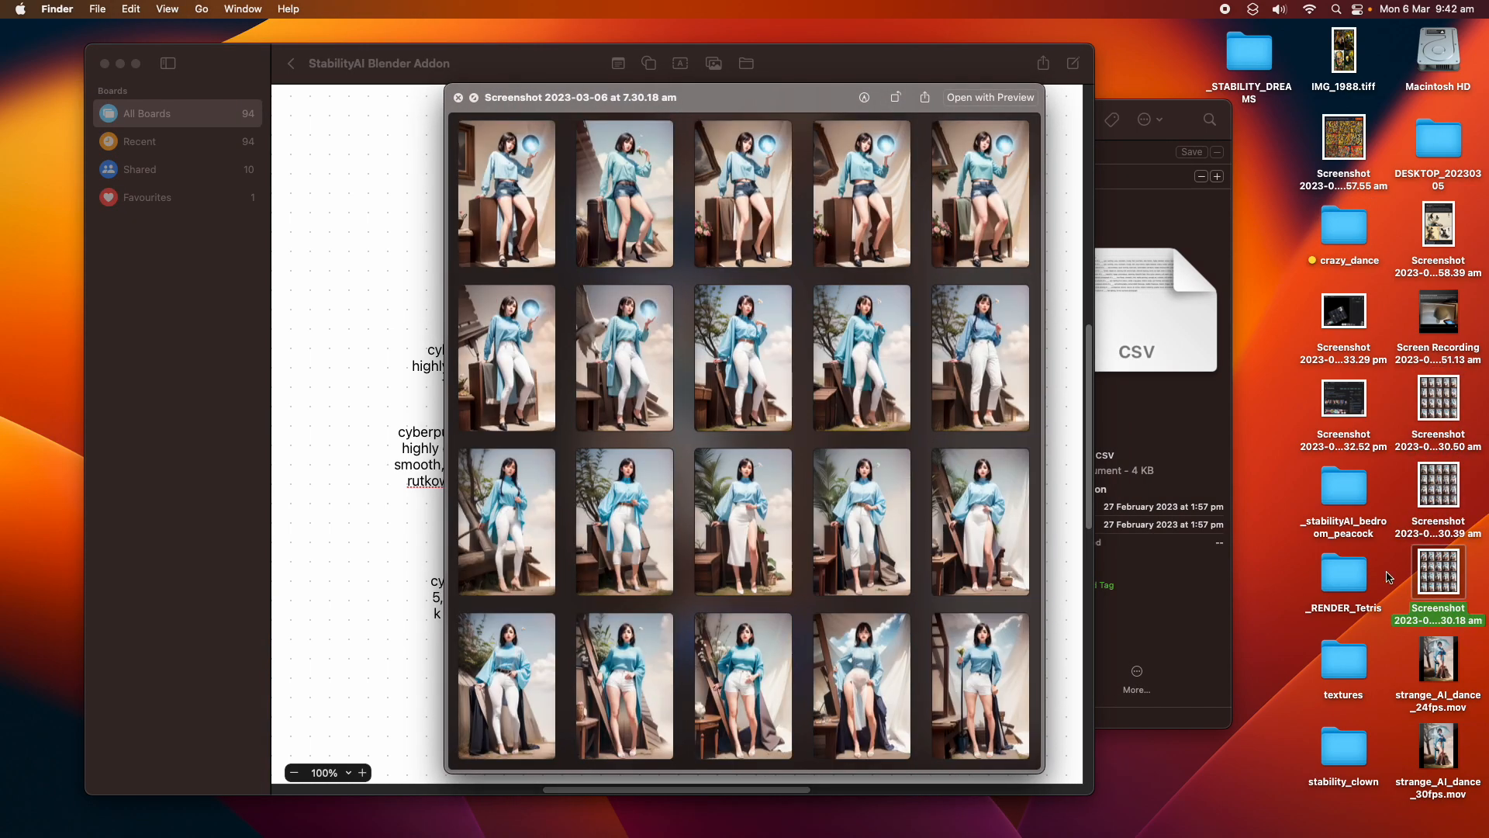
{"action": "key", "text": "Up"}
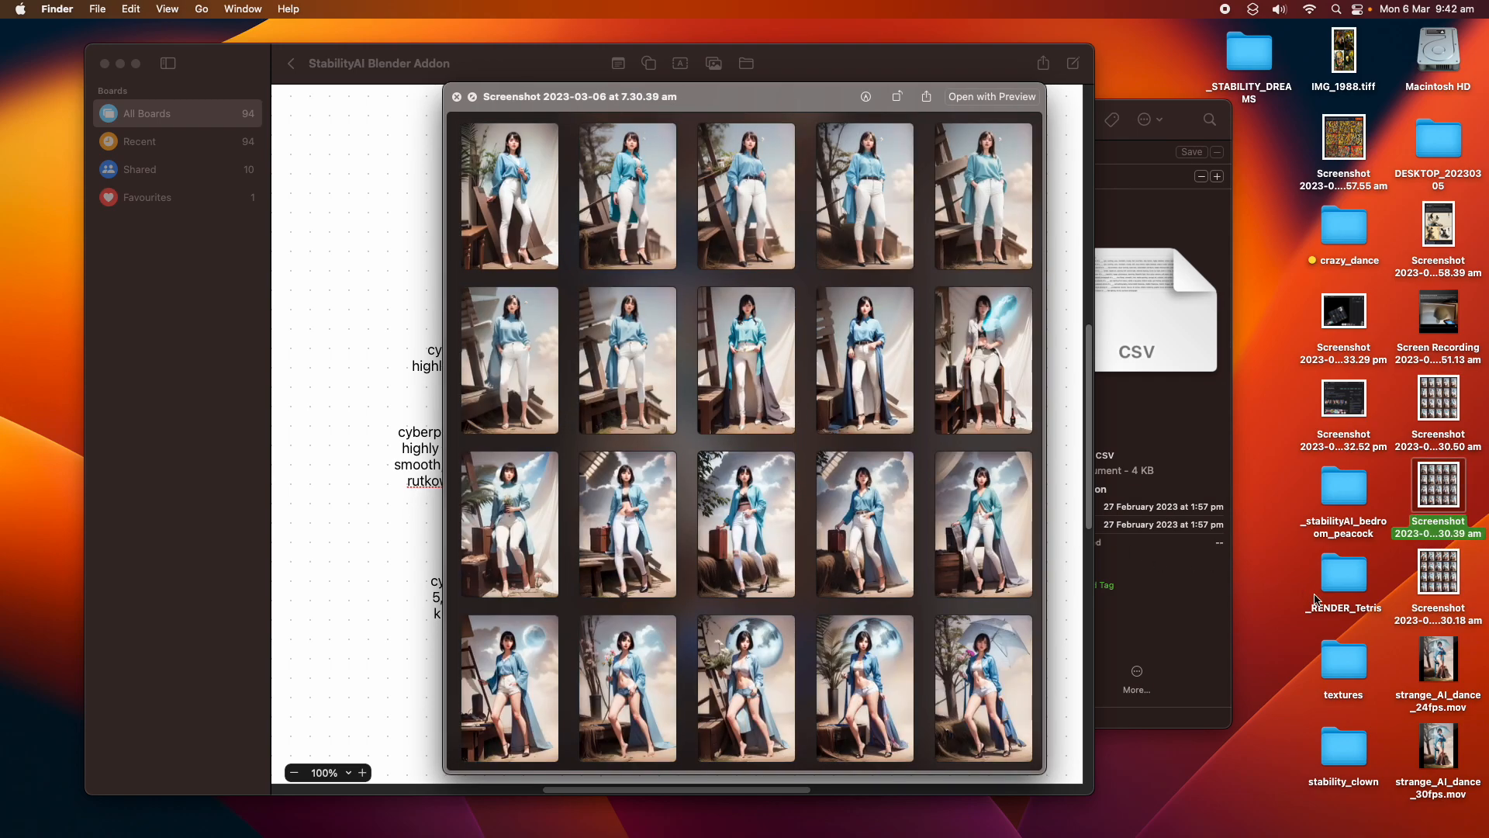
{"action": "left_click", "coordinate": [1427, 659]}
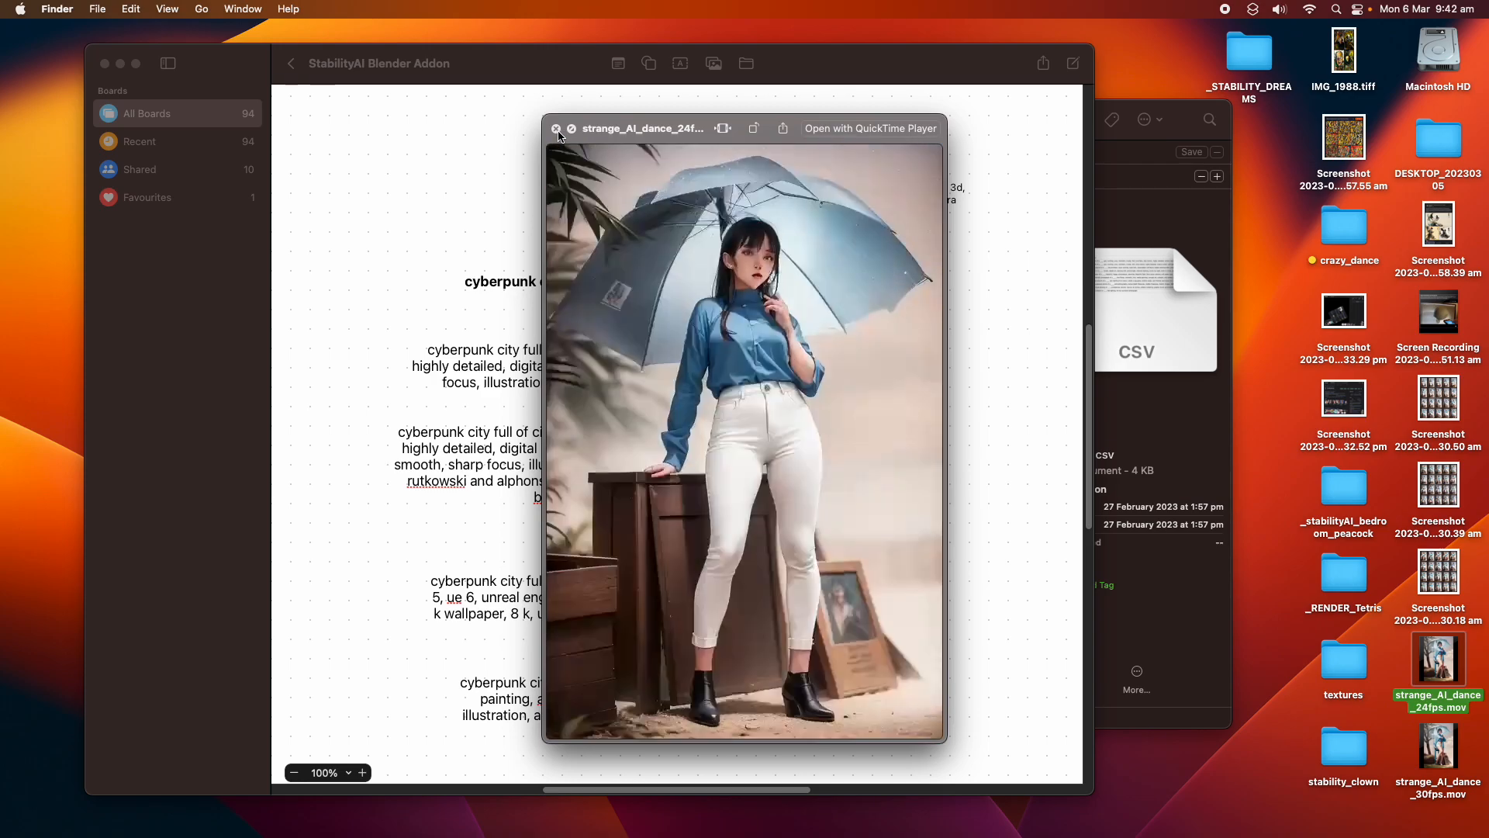
{"action": "left_click", "coordinate": [557, 129]}
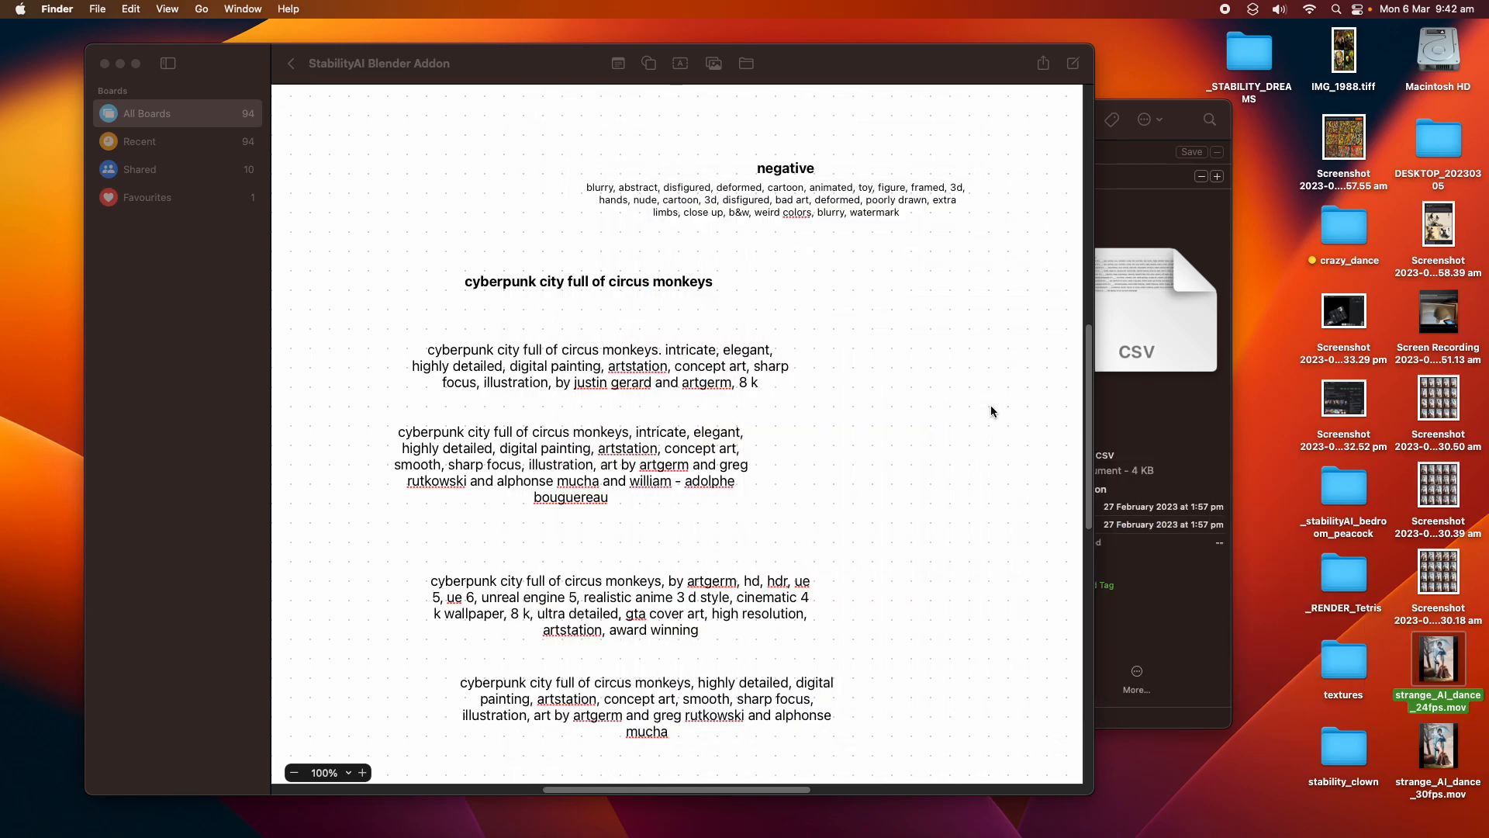
- Preview the strange_AI_dance_30fps.mov clip on the desktop and return to the Stability for Blender documentation
{"action": "key", "text": "ctrl+Right"}
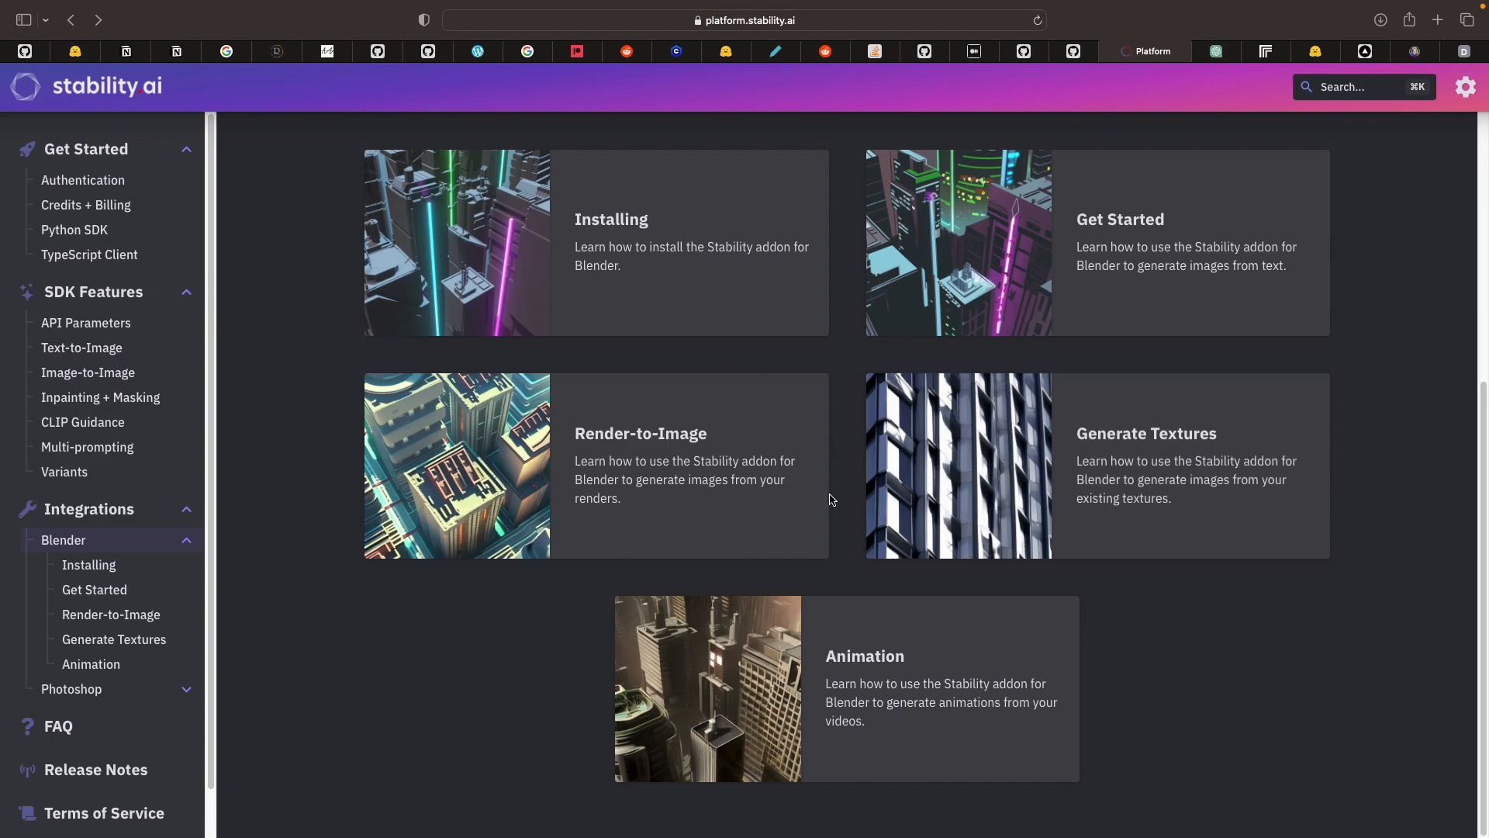
{"action": "scroll", "coordinate": [829, 508], "scroll_direction": "up", "scroll_amount": 1}
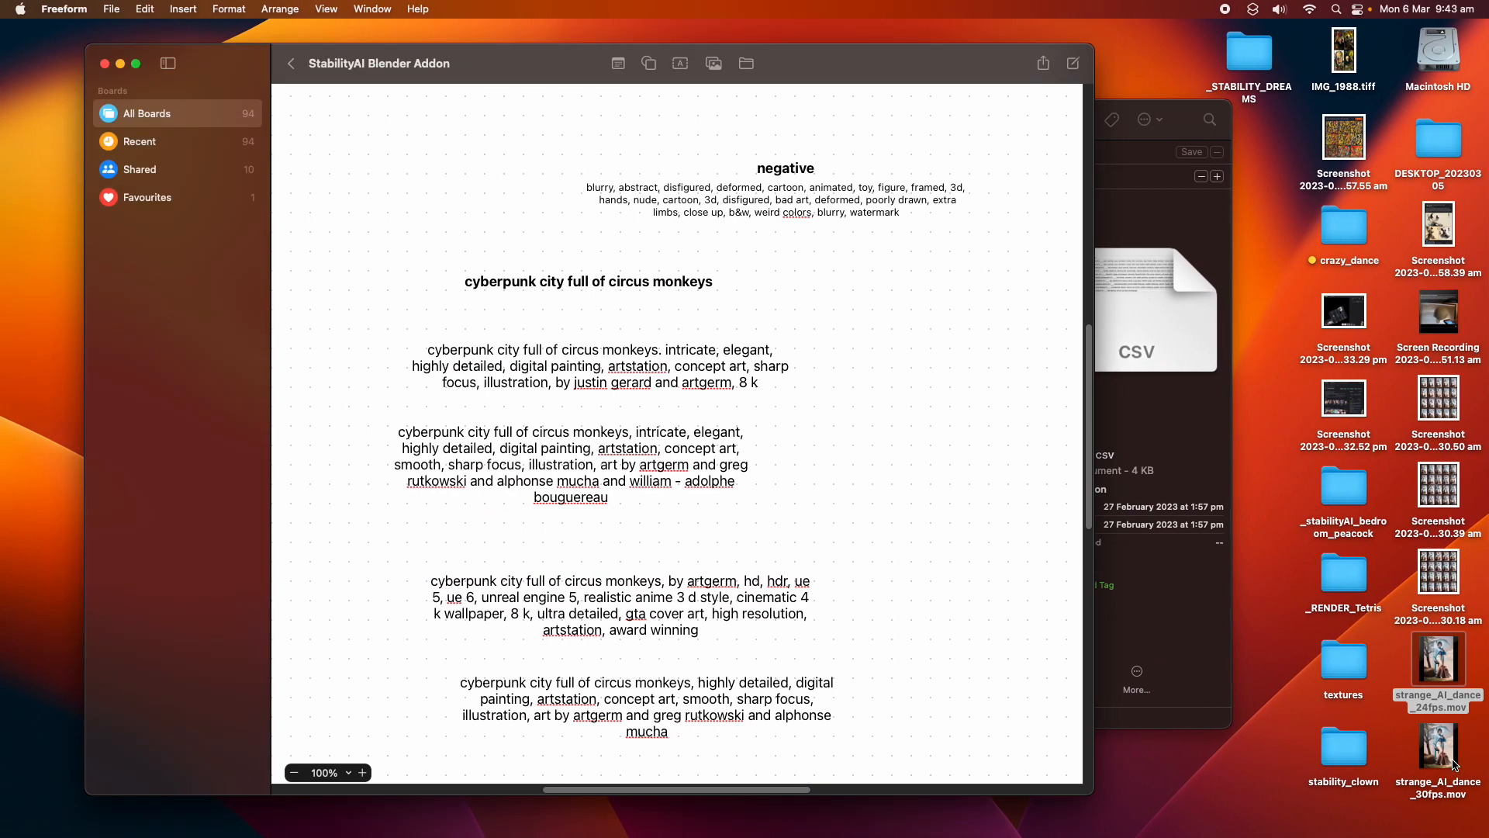
{"action": "key", "text": "space"}
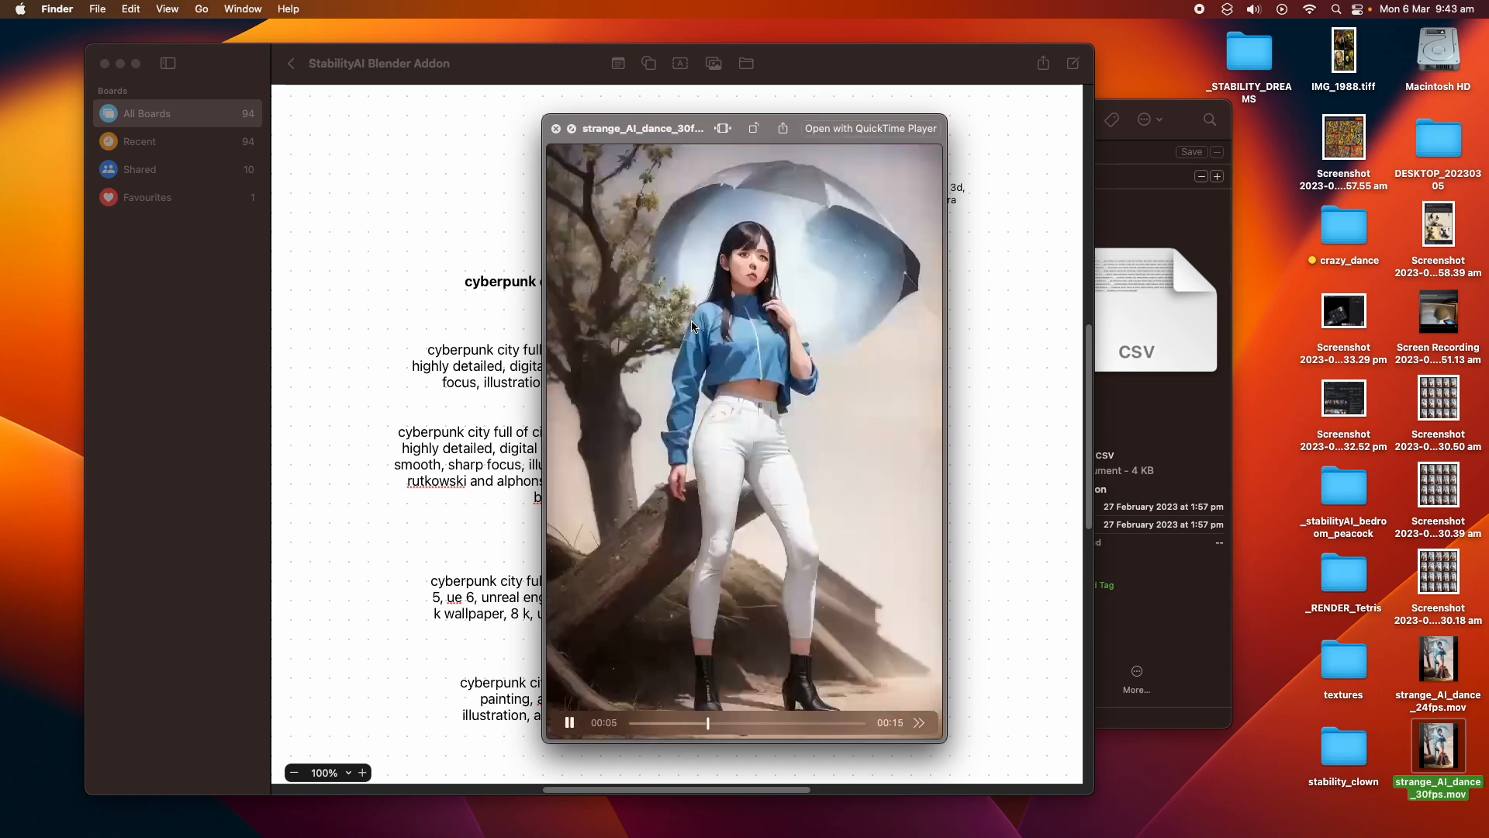
{"action": "key", "text": "space"}
{"action": "key", "text": "ctrl+Right"}
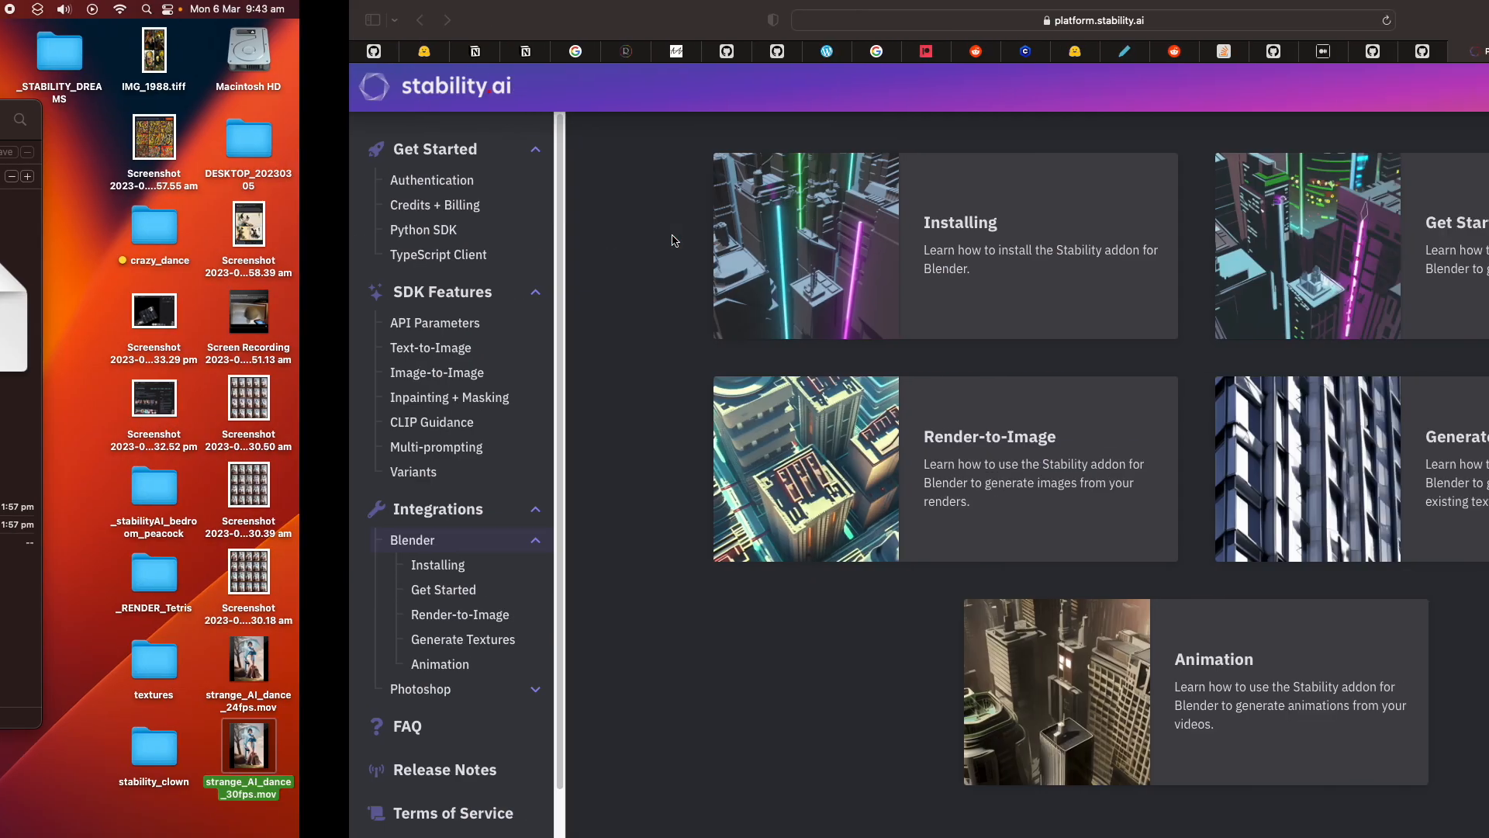
- Switch to Blender and compare the Dream Textures projection settings with the Stability add-on's settings
{"action": "key", "text": "ctrl+Right"}
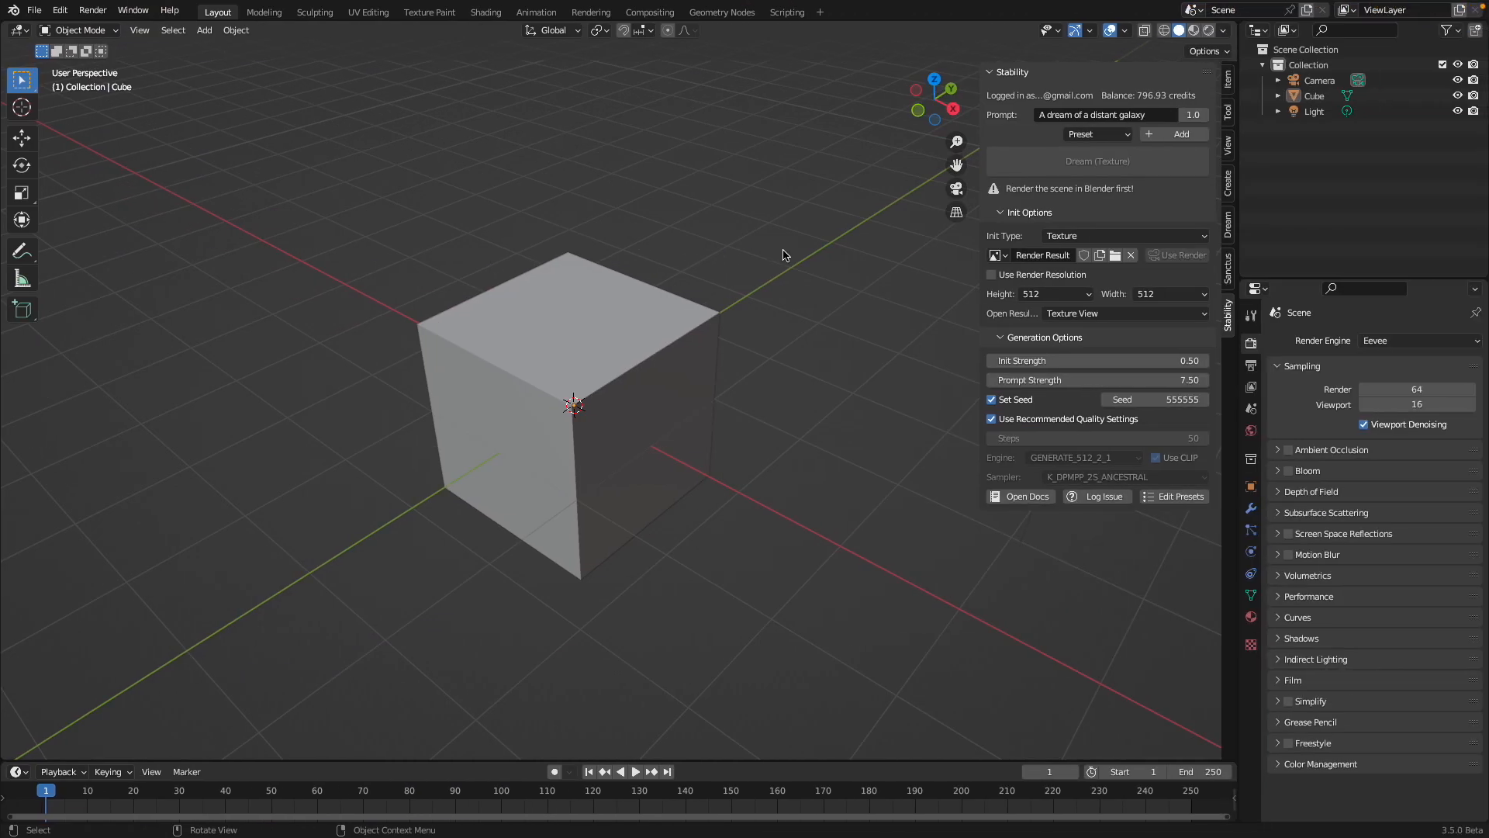
{"action": "left_click", "coordinate": [1226, 225]}
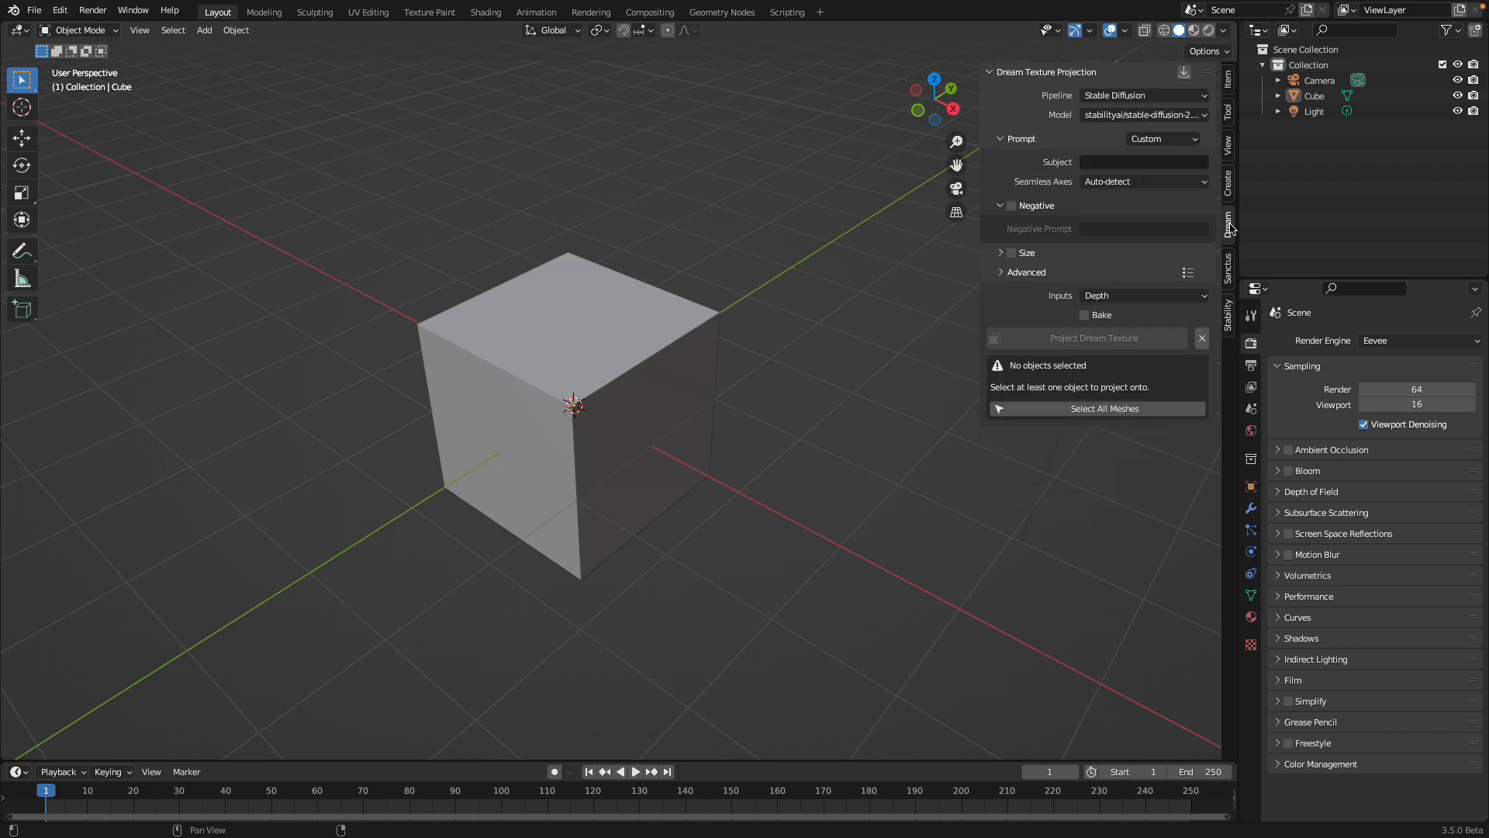
{"action": "left_click", "coordinate": [1228, 314]}
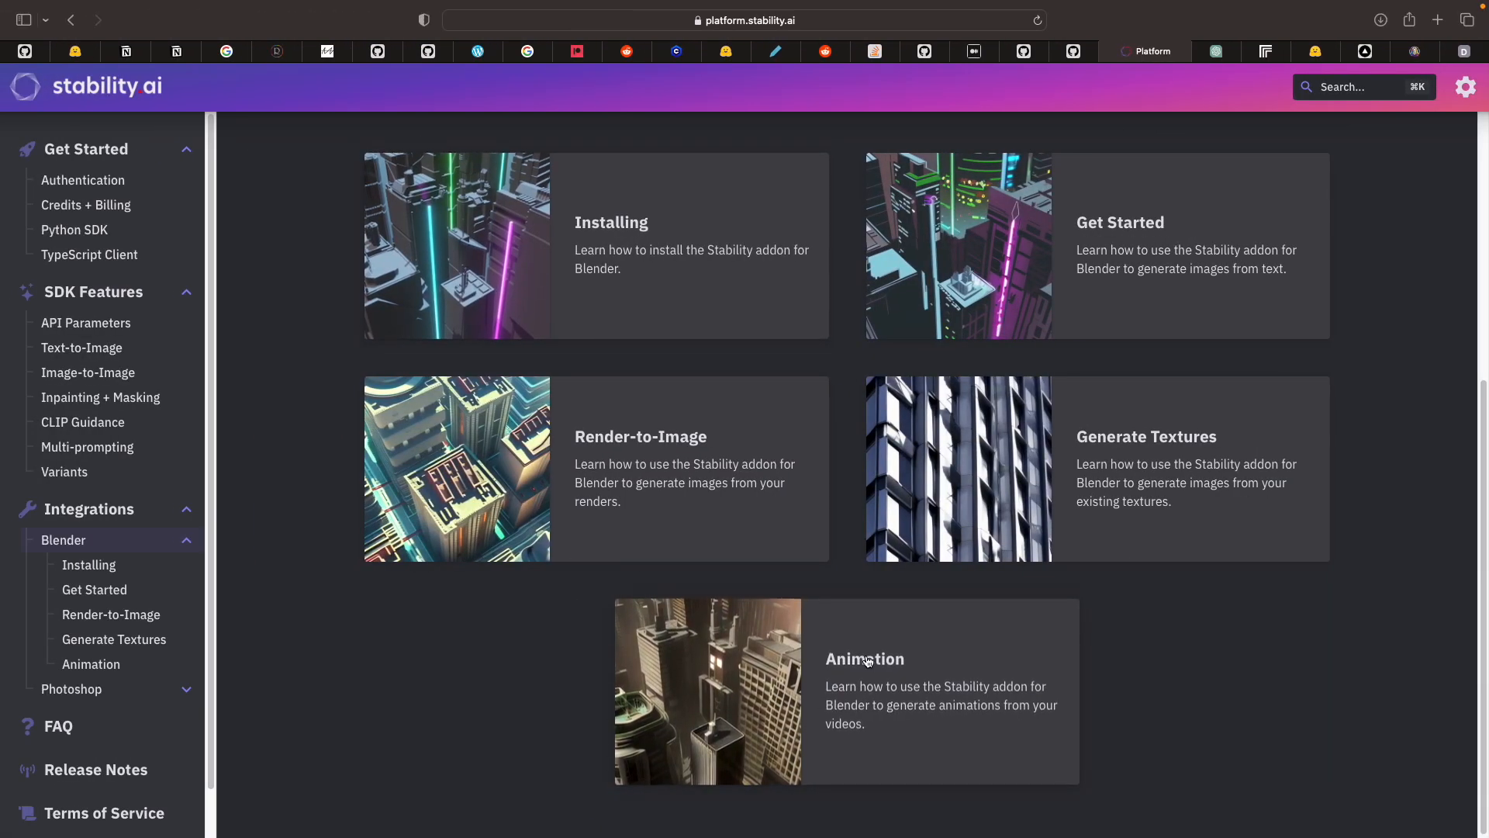
- Read through the Animation guide in the Stability for Blender documentation, and return to the overview page
{"action": "left_click", "coordinate": [868, 659]}
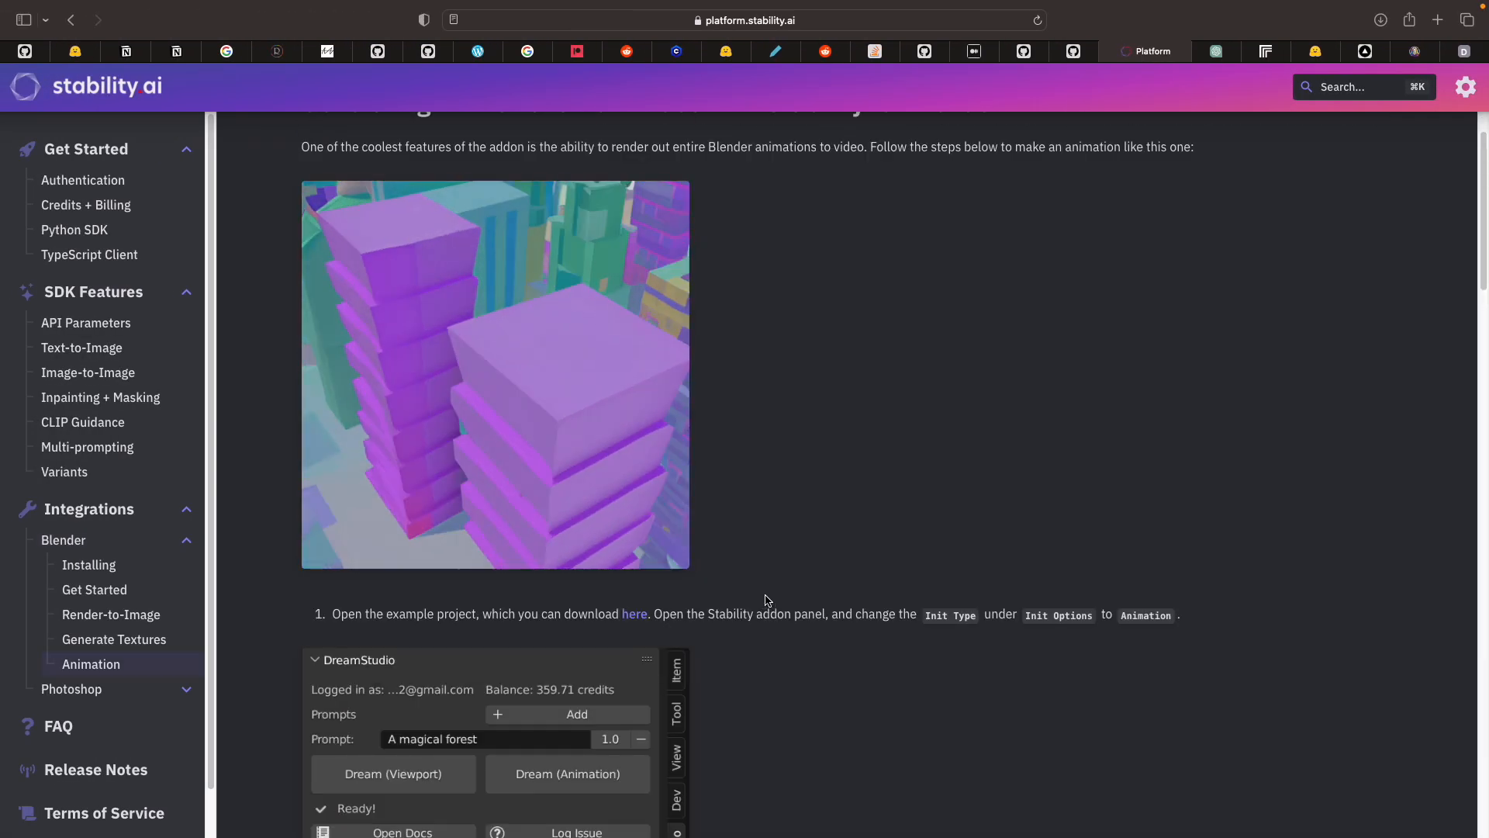
{"action": "scroll", "coordinate": [791, 636], "scroll_direction": "down", "scroll_amount": 20}
{"action": "scroll", "coordinate": [802, 543], "scroll_direction": "up", "scroll_amount": 18}
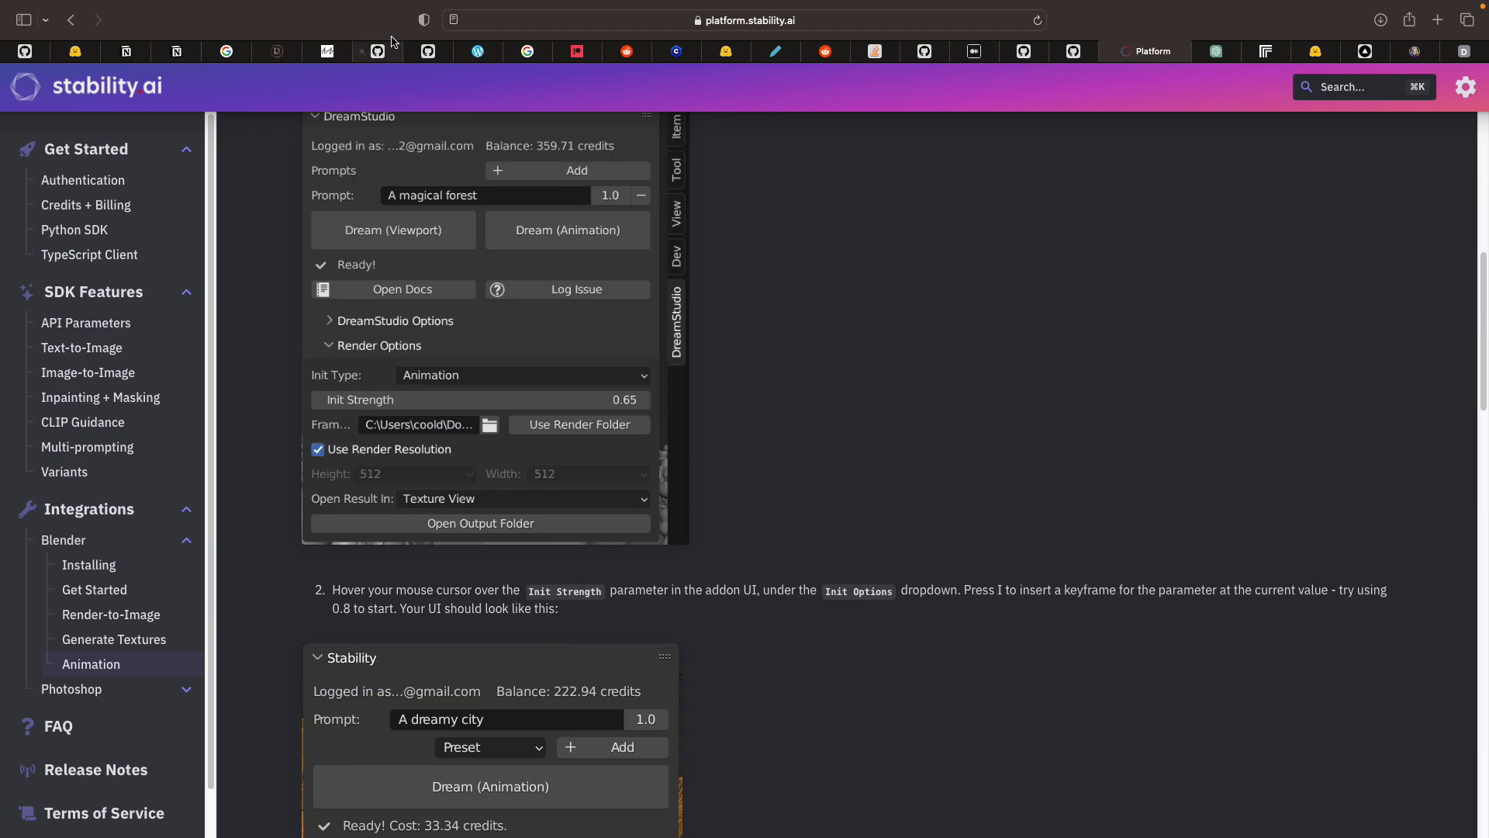
{"action": "left_click", "coordinate": [70, 20]}
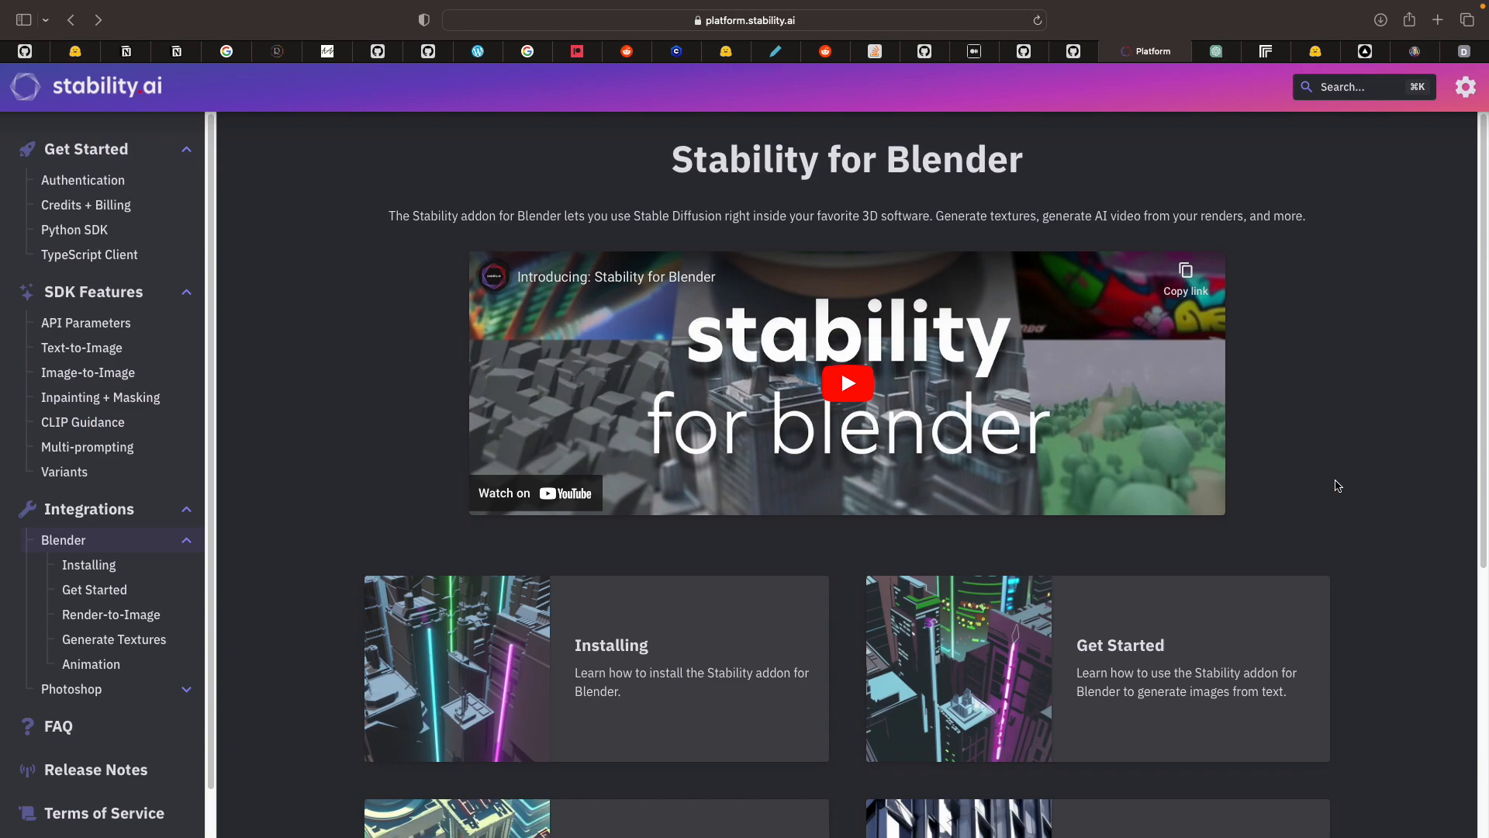
{"action": "scroll", "coordinate": [1332, 484], "scroll_direction": "down", "scroll_amount": 2}
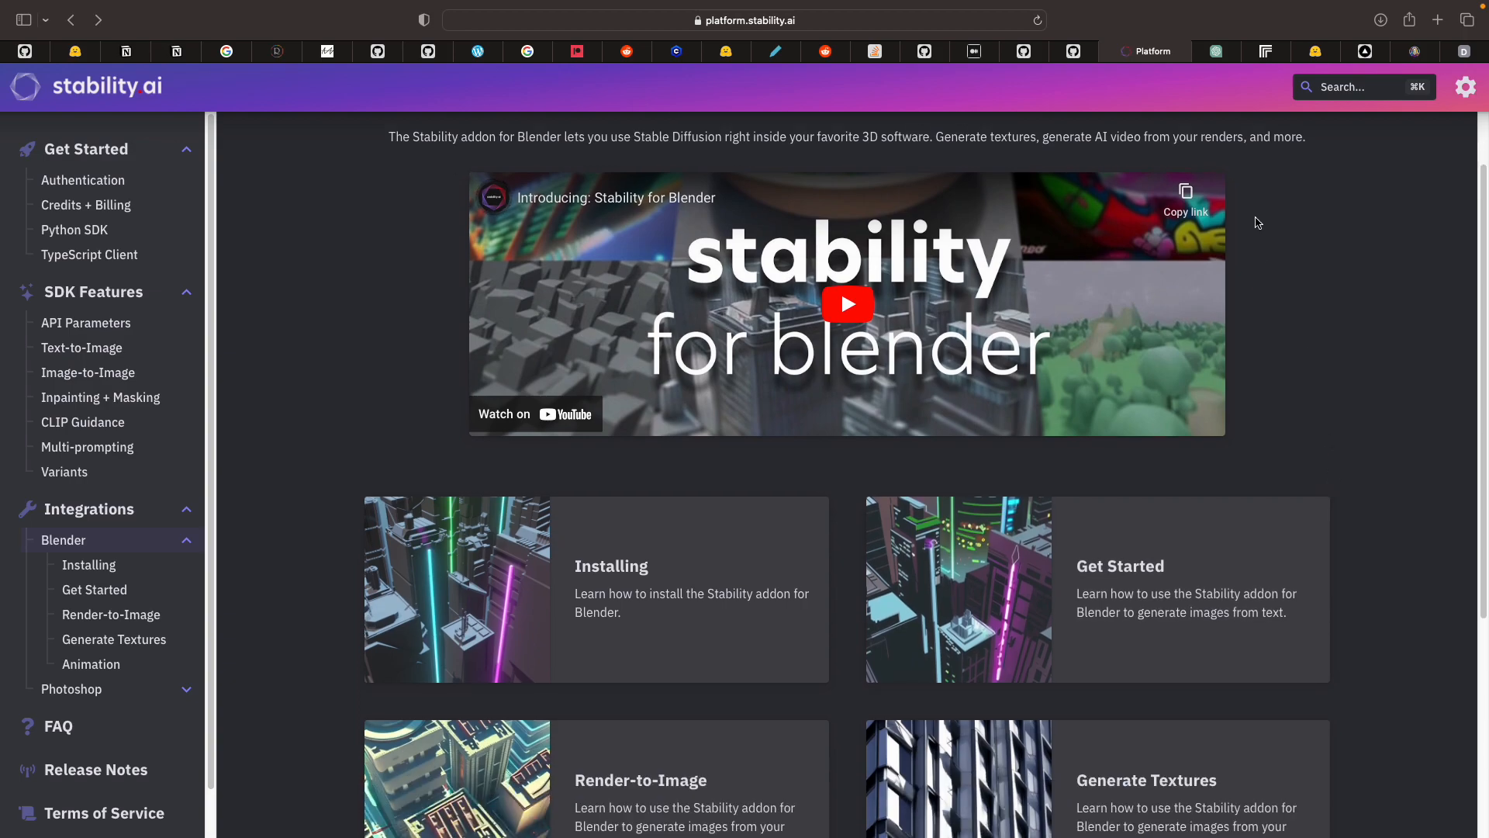
- View the AI Art Ideas conversation in ChatGPT, reading the requests for ideas and example AI art prompts
{"action": "mouse_move", "coordinate": [1215, 55]}
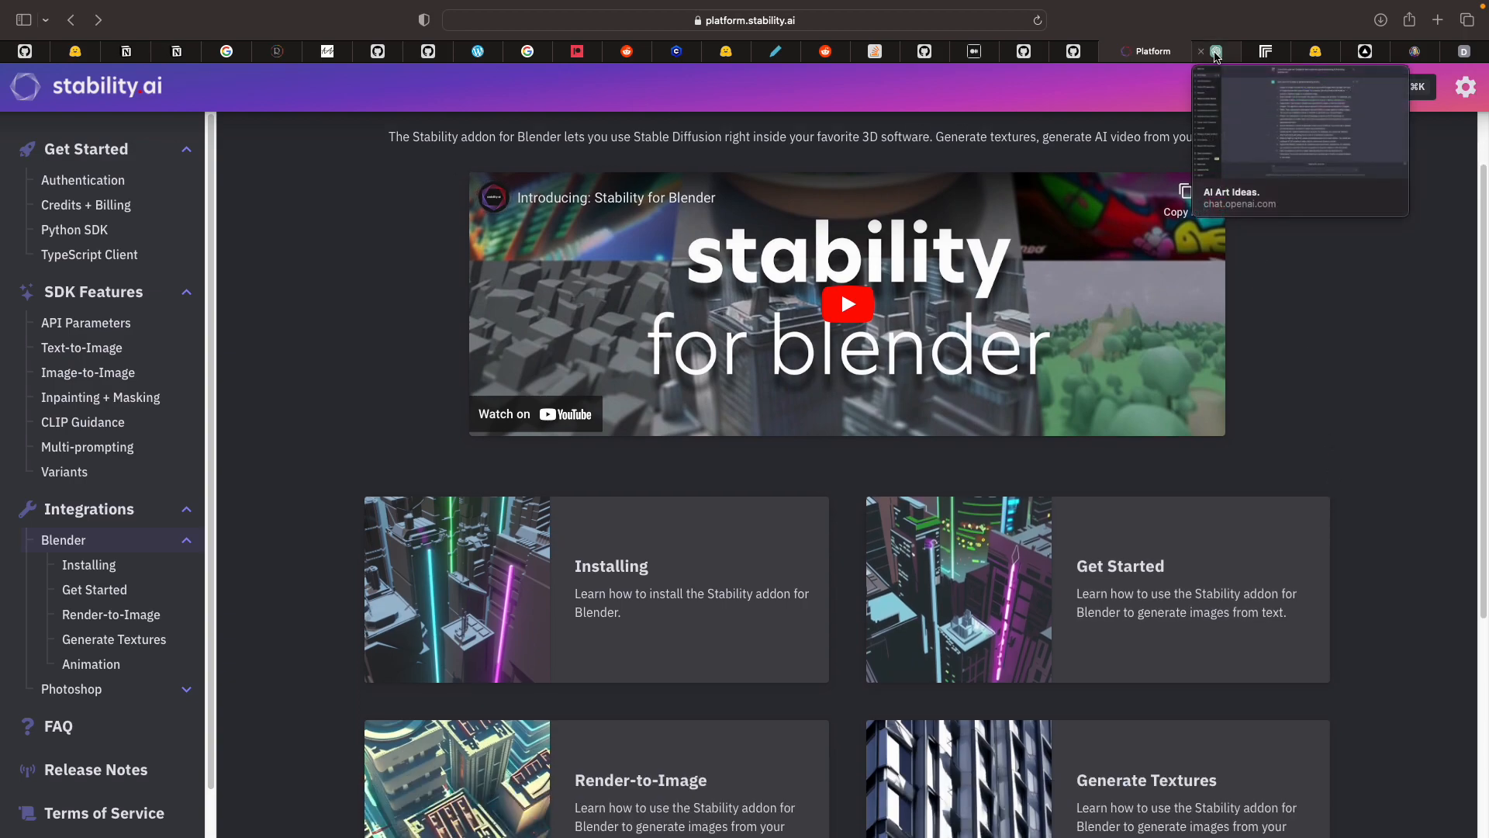
{"action": "left_click", "coordinate": [1216, 53]}
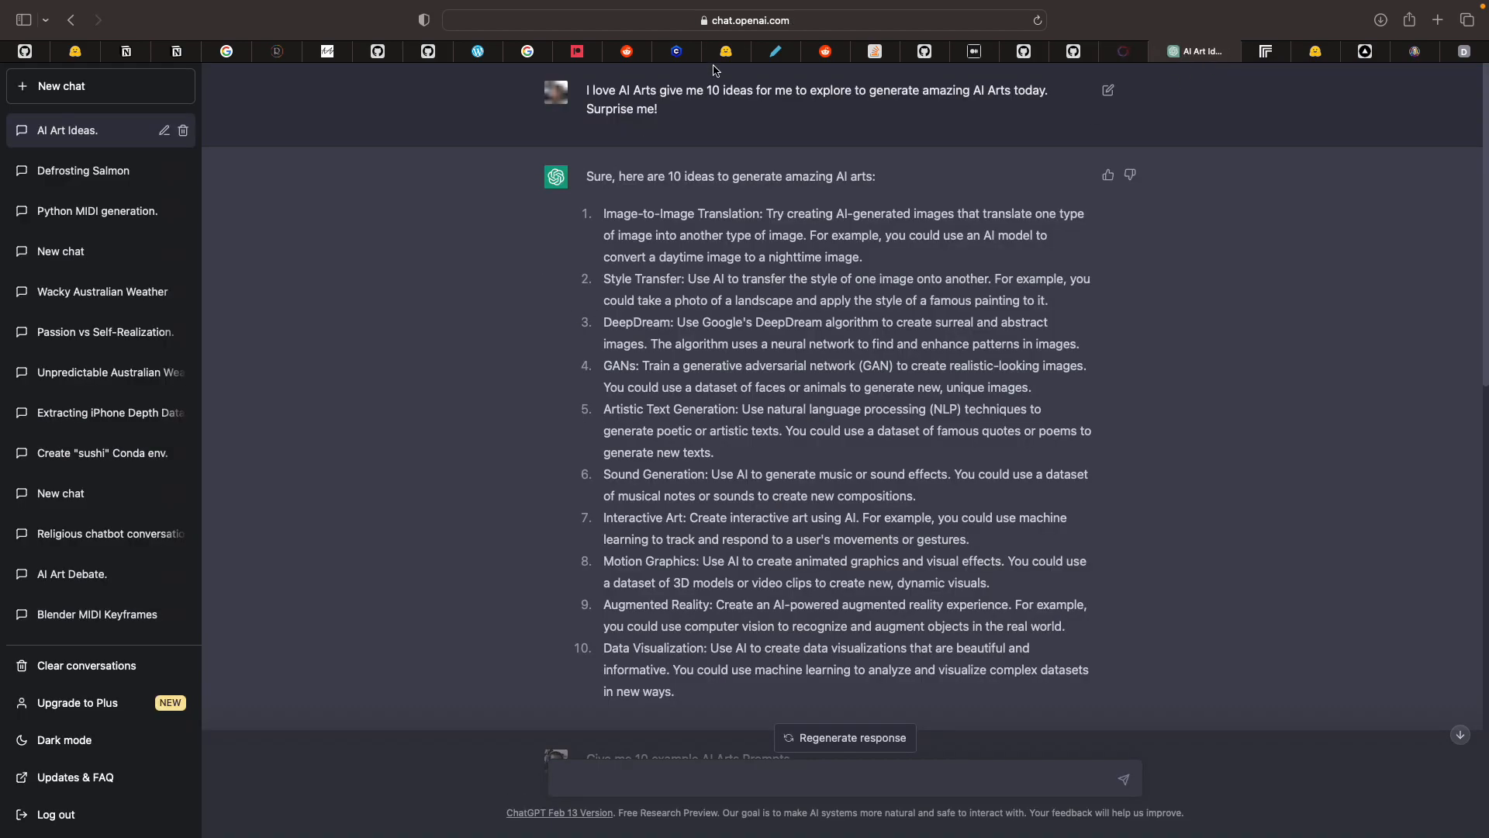
{"action": "scroll", "coordinate": [701, 349], "scroll_direction": "down", "scroll_amount": 2}
{"action": "scroll", "coordinate": [702, 407], "scroll_direction": "down", "scroll_amount": 5}
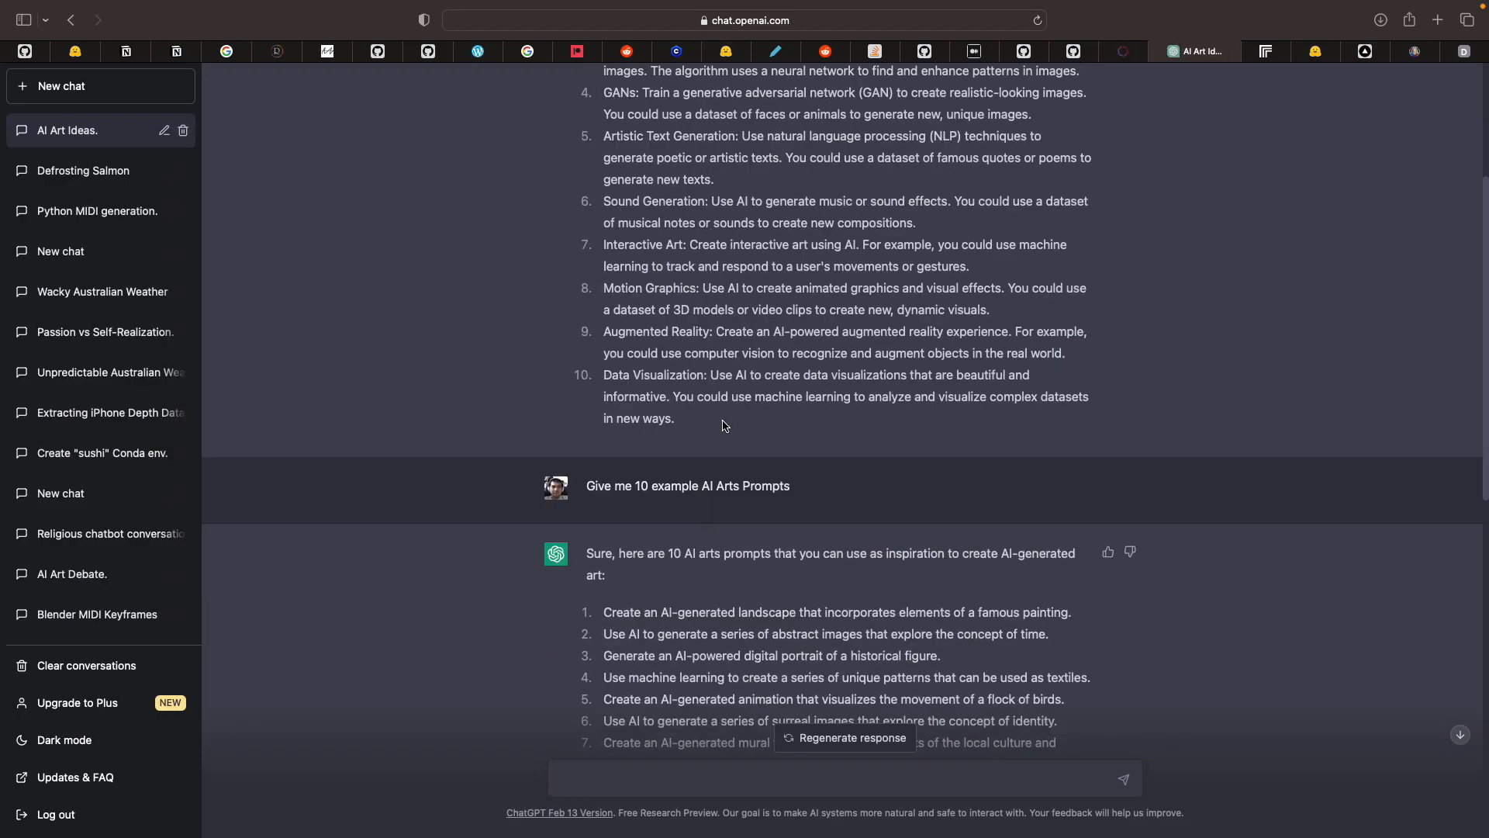
{"action": "left_click_drag", "start_coordinate": [605, 388], "coordinate": [791, 386]}
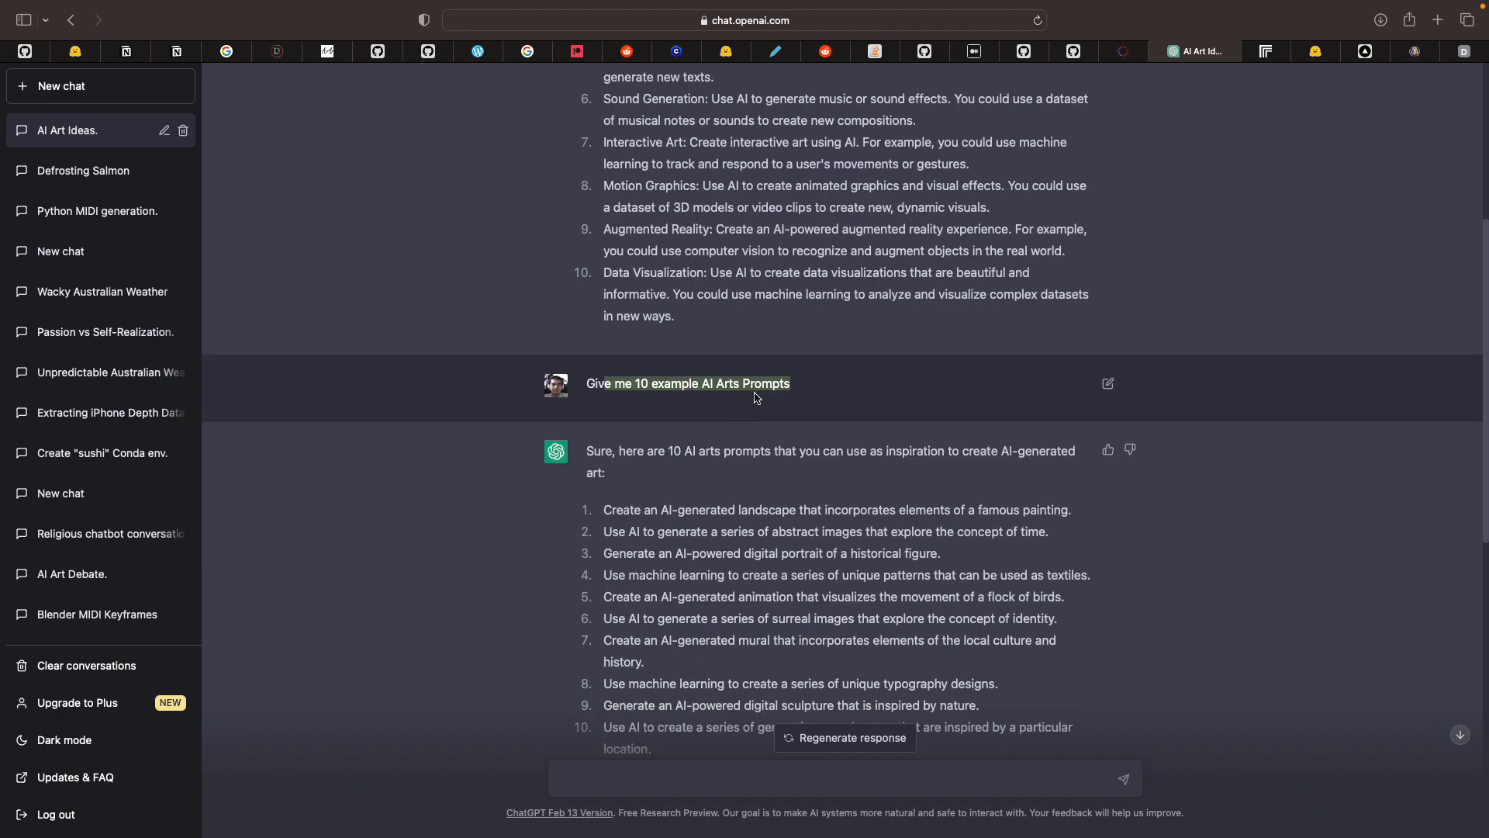
{"action": "scroll", "coordinate": [674, 427], "scroll_direction": "down", "scroll_amount": 3}
{"action": "left_click_drag", "start_coordinate": [620, 406], "coordinate": [609, 363]}
{"action": "scroll", "coordinate": [713, 620], "scroll_direction": "down", "scroll_amount": 1}
{"action": "left_click", "coordinate": [711, 620]}
{"action": "scroll", "coordinate": [663, 391], "scroll_direction": "down", "scroll_amount": 1}
{"action": "left_click", "coordinate": [783, 332]}
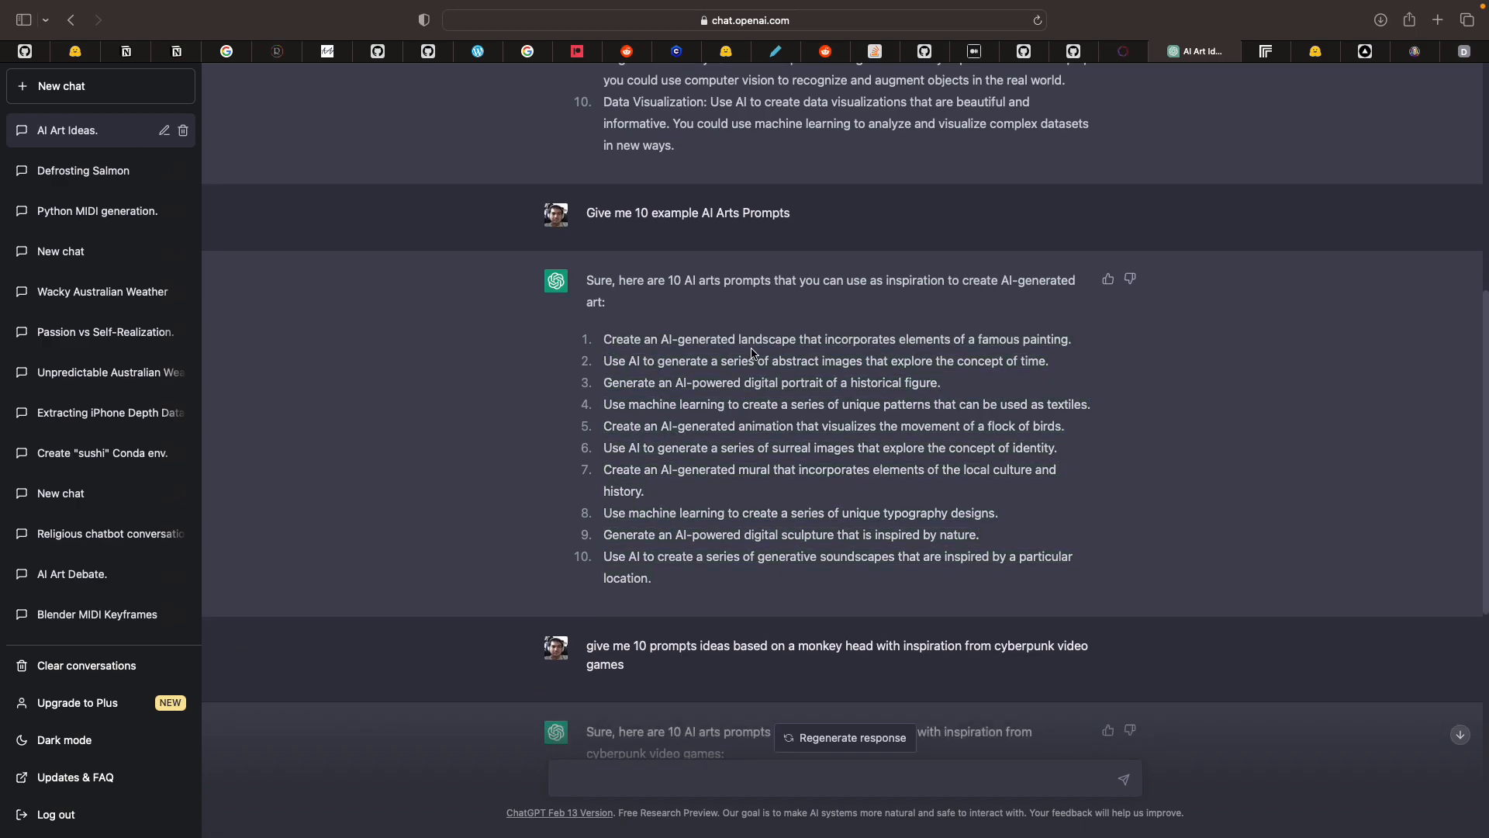
- Highlight the landscape, abstract images and historical portrait ideas in ChatGPT's list of example AI art prompts
{"action": "left_click_drag", "start_coordinate": [737, 339], "coordinate": [1067, 339]}
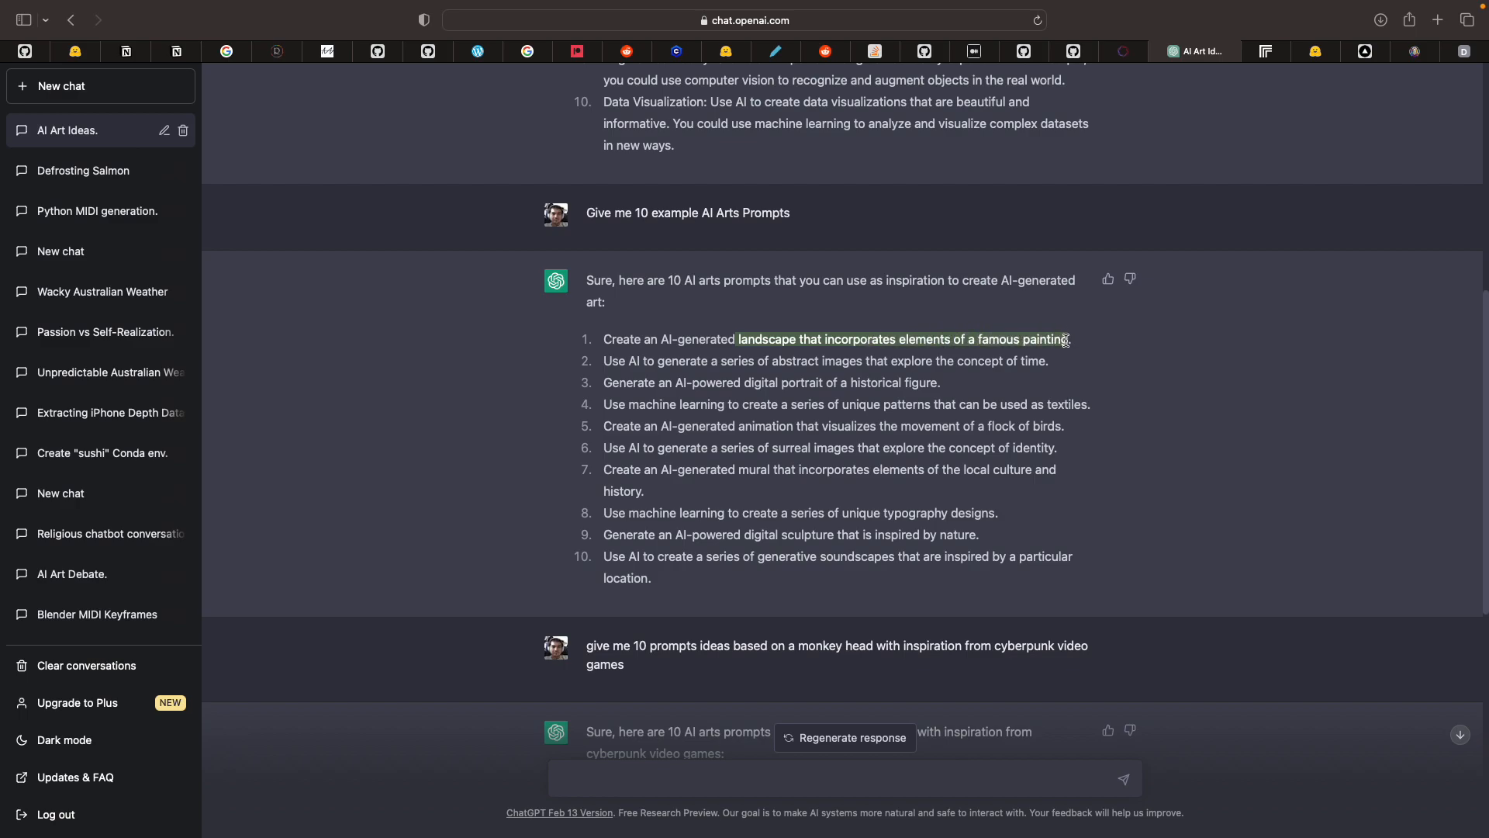
{"action": "scroll", "coordinate": [1063, 353], "scroll_direction": "down", "scroll_amount": 1}
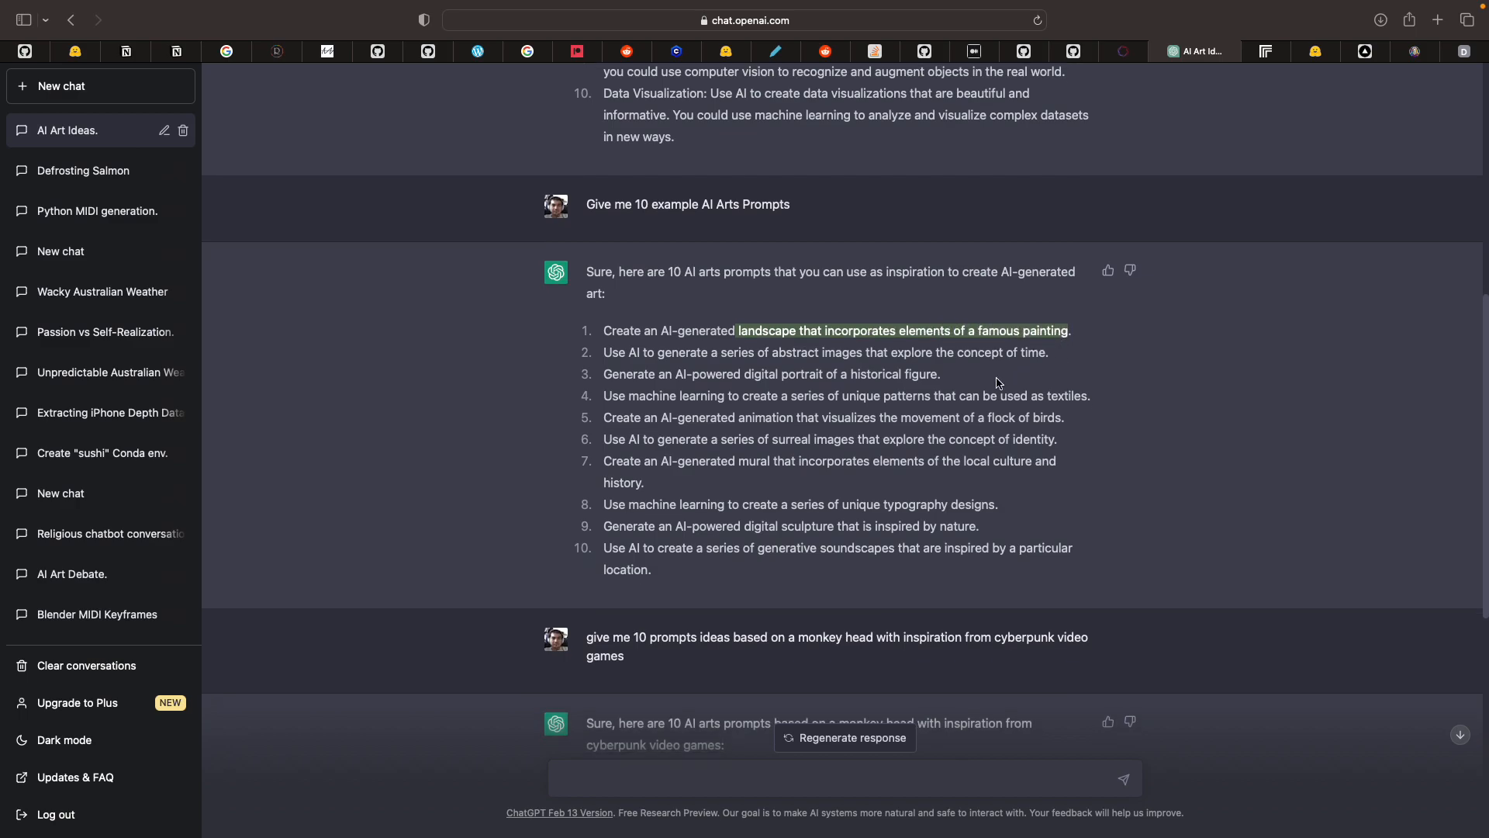
{"action": "left_click_drag", "start_coordinate": [686, 354], "coordinate": [889, 355]}
{"action": "scroll", "coordinate": [888, 353], "scroll_direction": "down", "scroll_amount": 1}
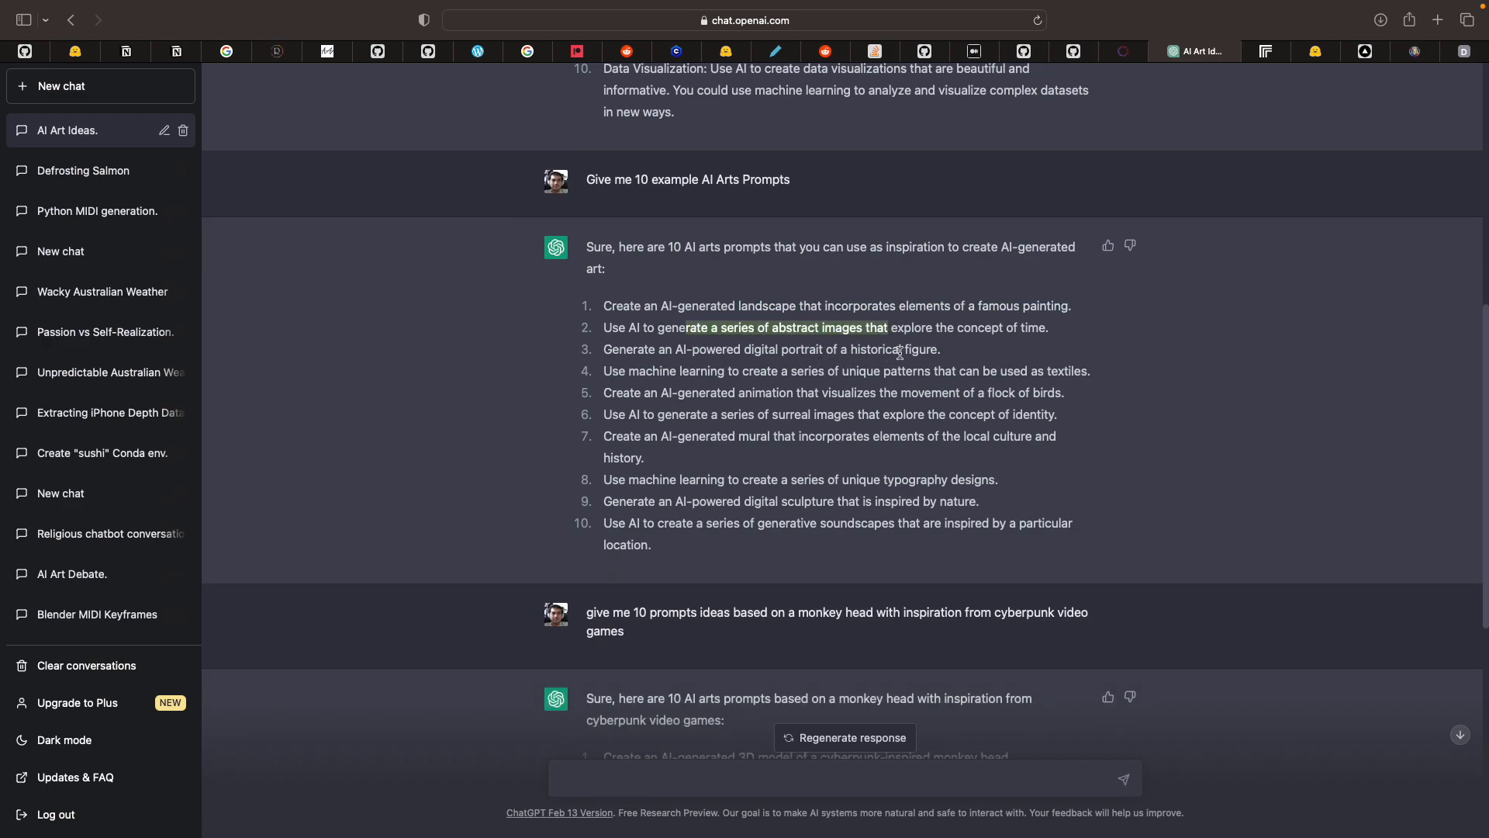
{"action": "left_click_drag", "start_coordinate": [671, 350], "coordinate": [947, 351]}
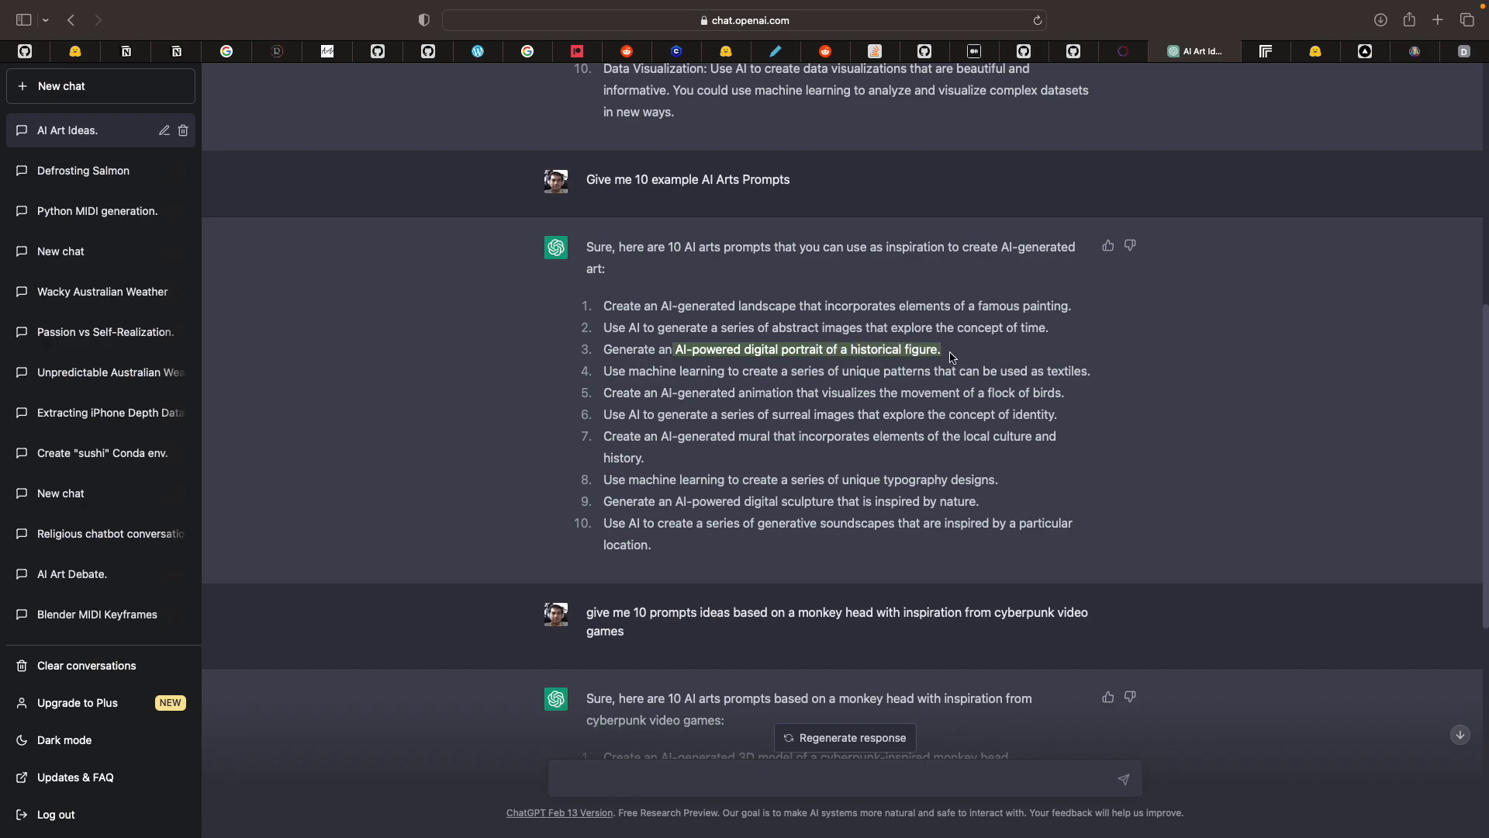
{"action": "scroll", "coordinate": [952, 357], "scroll_direction": "down", "scroll_amount": 1}
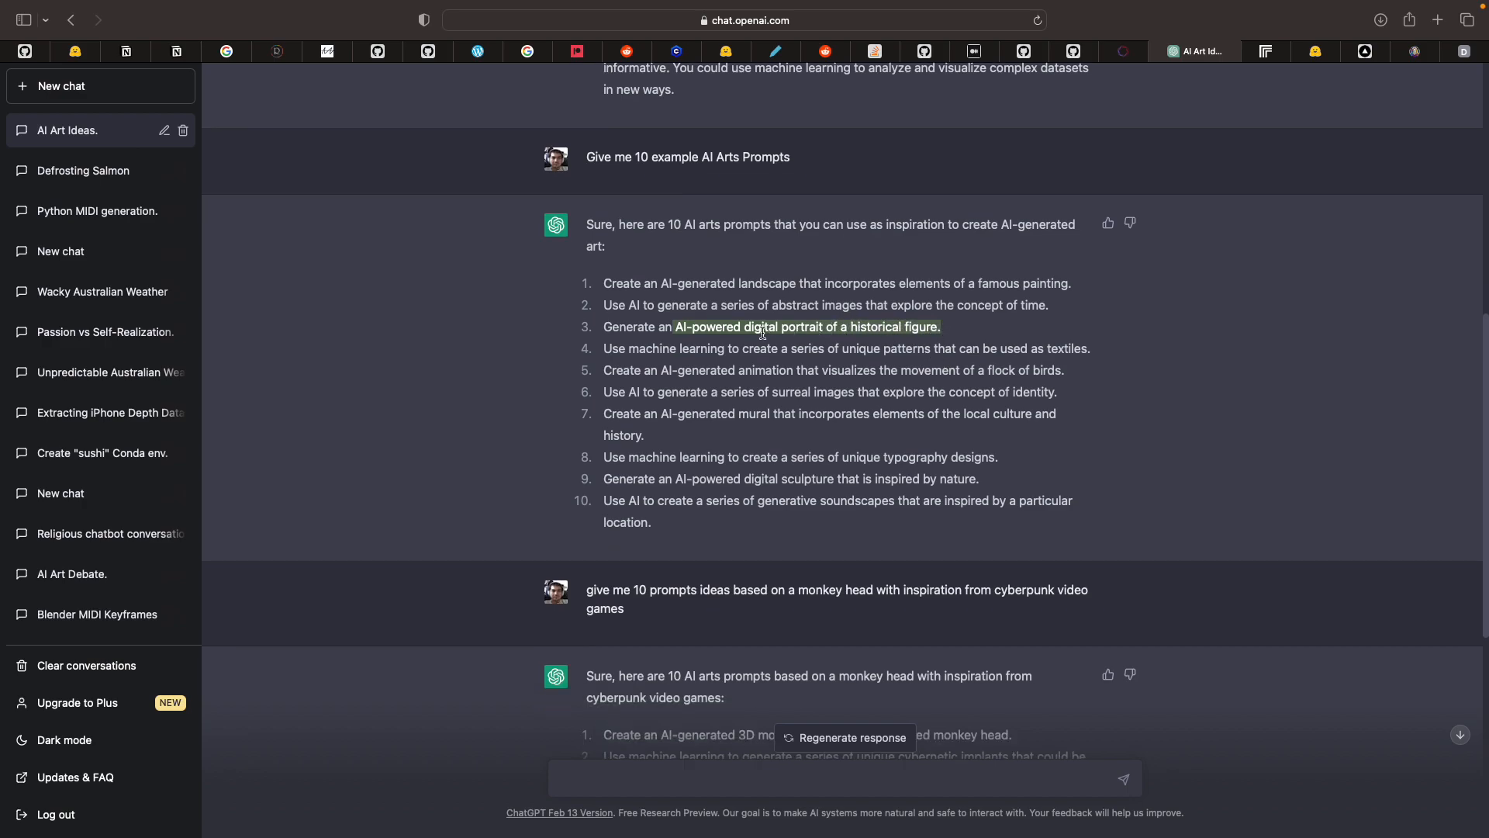
{"action": "scroll", "coordinate": [802, 346], "scroll_direction": "down", "scroll_amount": 1}
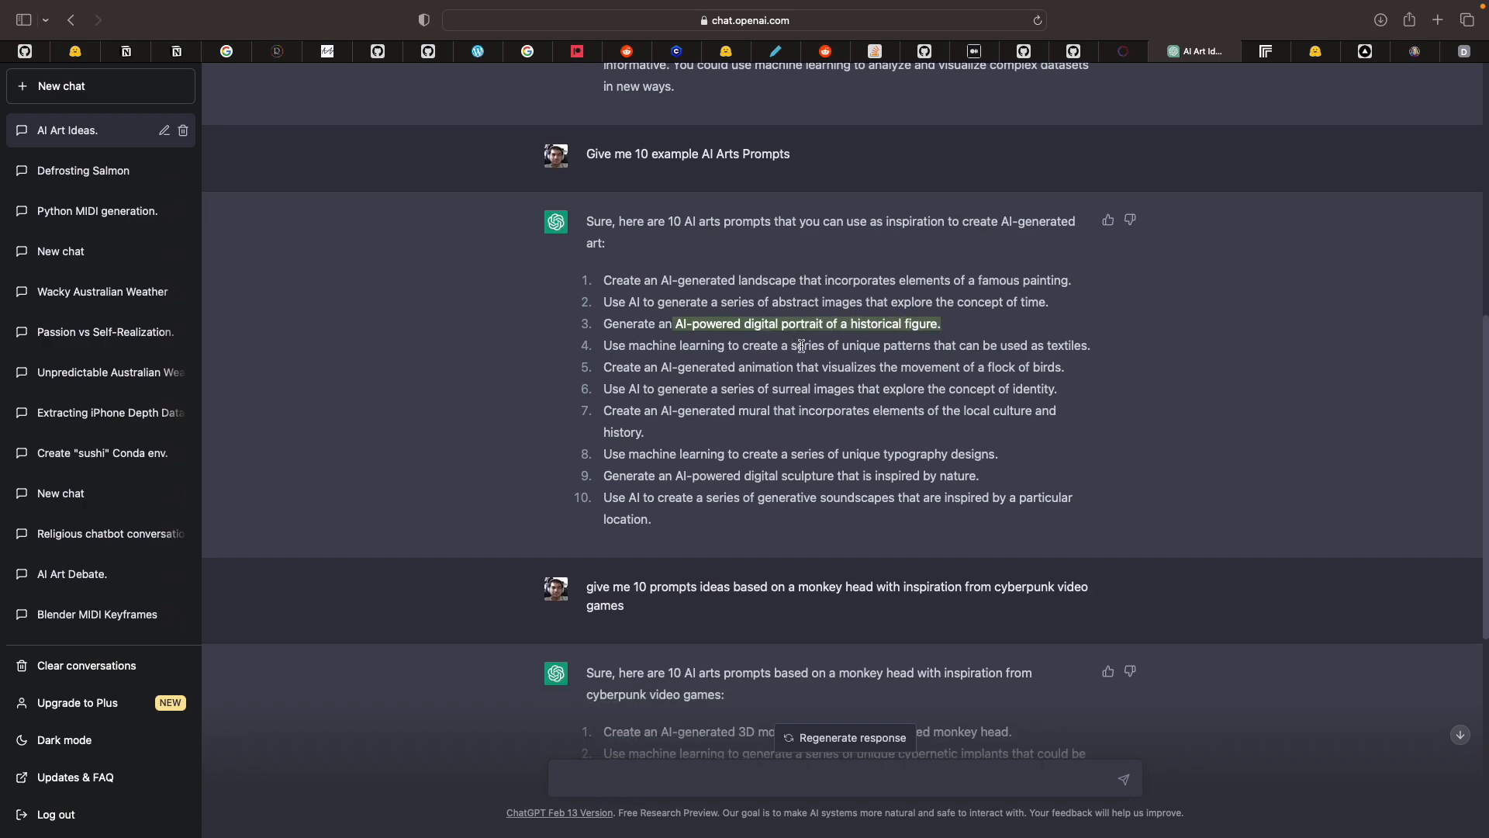
- Open the MagicPrompt-Stable-Diffusion space on Hugging Face and highlight its initial text "japan chibi robot design"
{"action": "left_click", "coordinate": [1315, 52]}
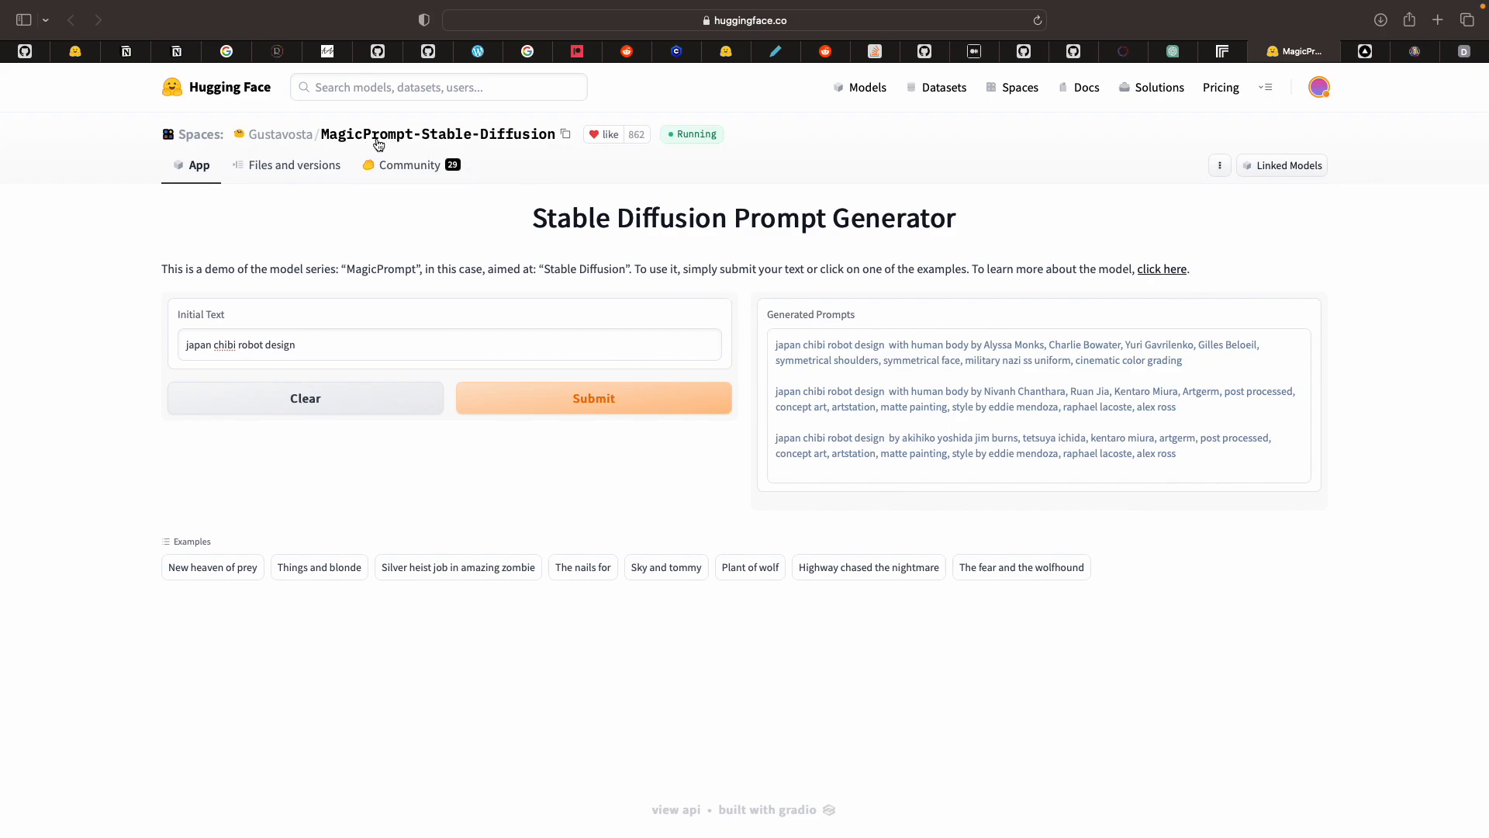
{"action": "left_click_drag", "start_coordinate": [382, 344], "coordinate": [186, 345]}
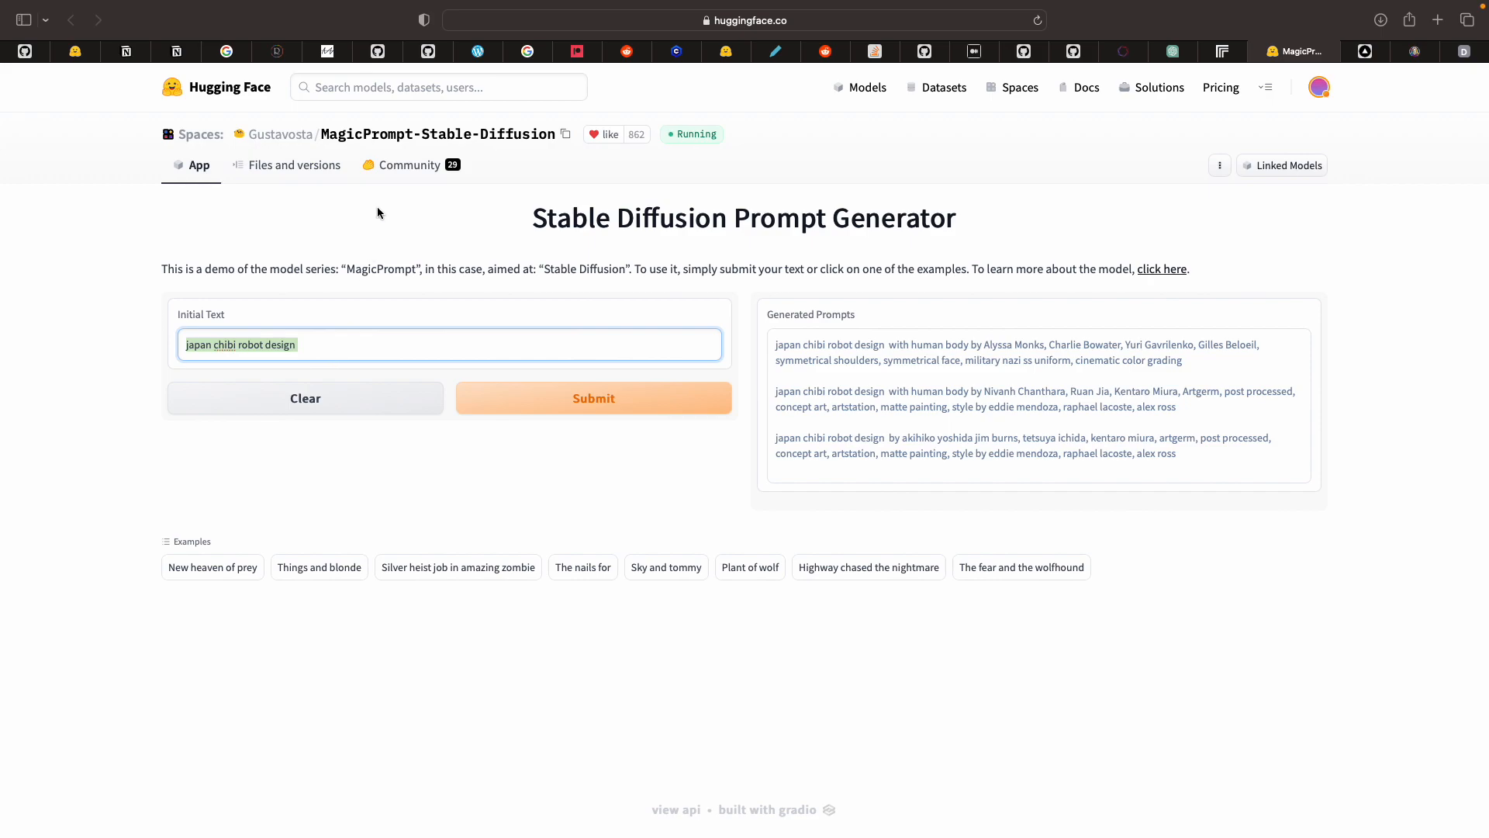
{"action": "left_click_drag", "start_coordinate": [200, 345], "coordinate": [296, 346]}
{"action": "left_click", "coordinate": [311, 343]}
{"action": "left_click", "coordinate": [301, 344]}
{"action": "left_click", "coordinate": [295, 346]}
{"action": "left_click", "coordinate": [242, 343]}
{"action": "double_click", "coordinate": [231, 344]}
- Highlight each of the generated prompts for the chibi robot design in turn
{"action": "triple_click", "coordinate": [938, 345]}
{"action": "double_click", "coordinate": [939, 387]}
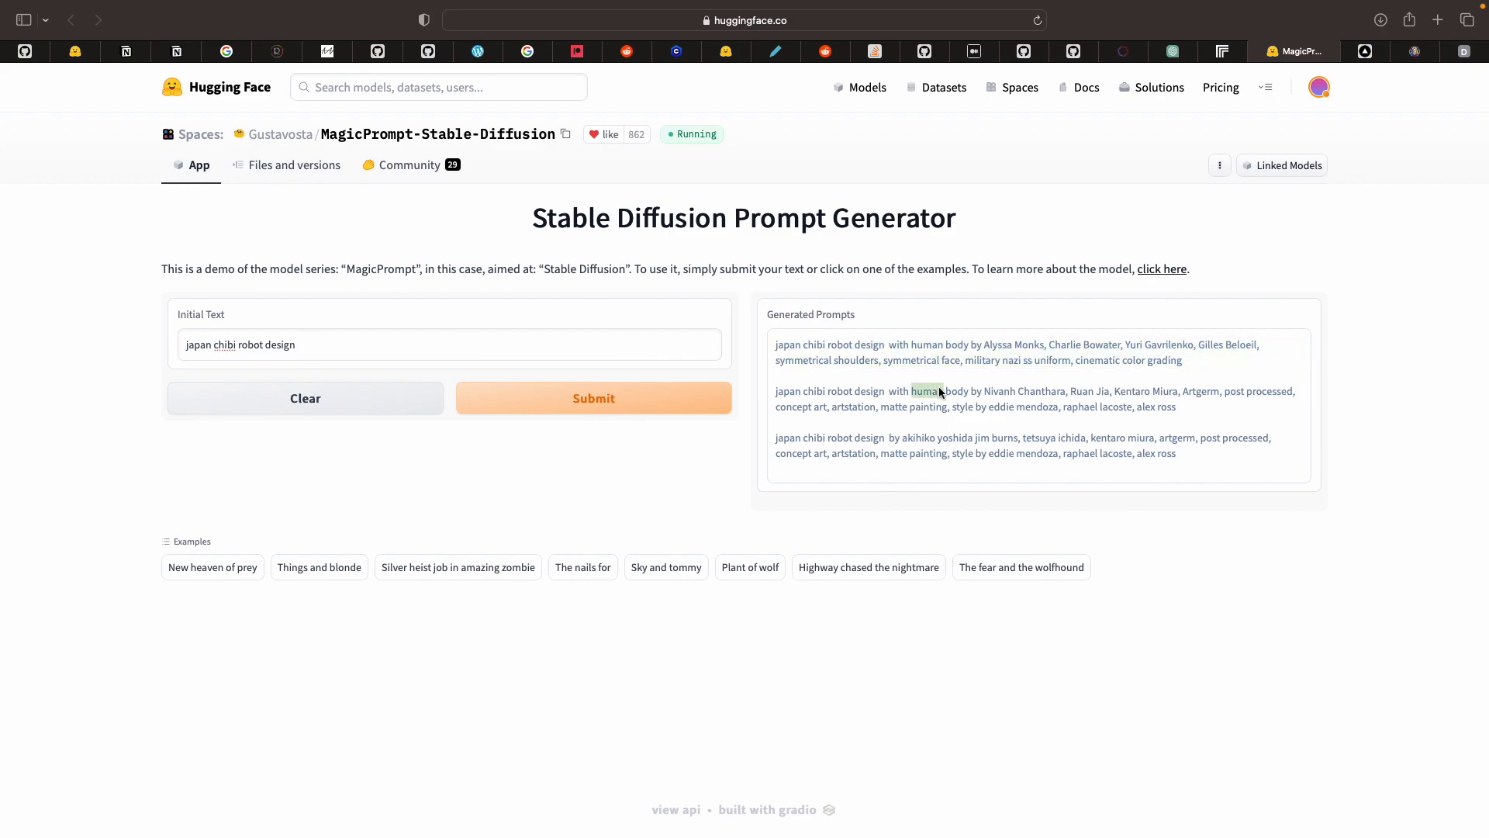
{"action": "triple_click", "coordinate": [939, 395]}
{"action": "double_click", "coordinate": [951, 439]}
{"action": "triple_click", "coordinate": [949, 445]}
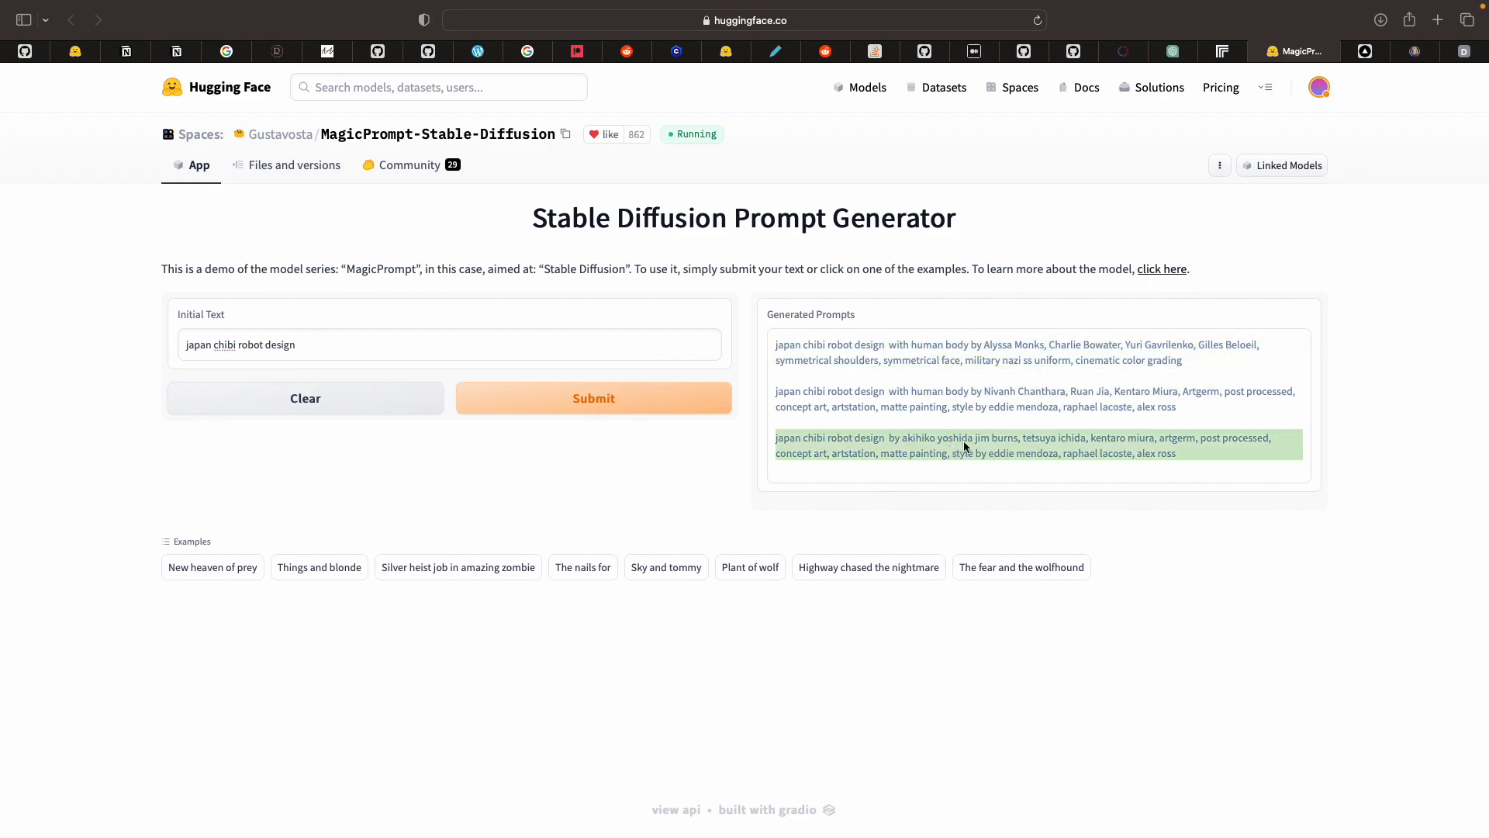
- Switch to Blender, slightly widen the Stability settings area and set the Init Type to Text Prompt Only
{"action": "key", "text": "ctrl+Right"}
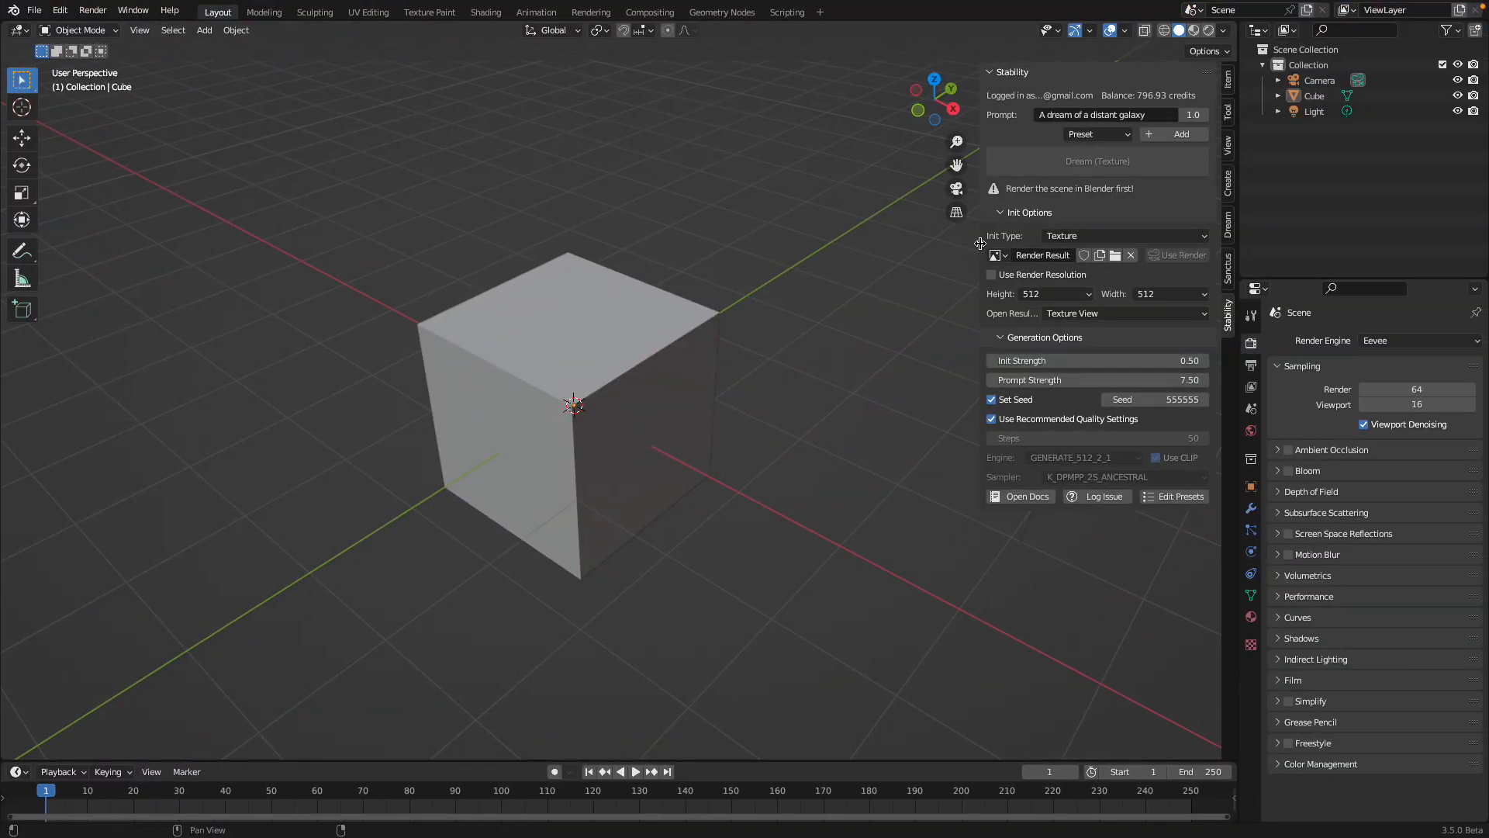
{"action": "left_click_drag", "start_coordinate": [980, 244], "coordinate": [975, 244]}
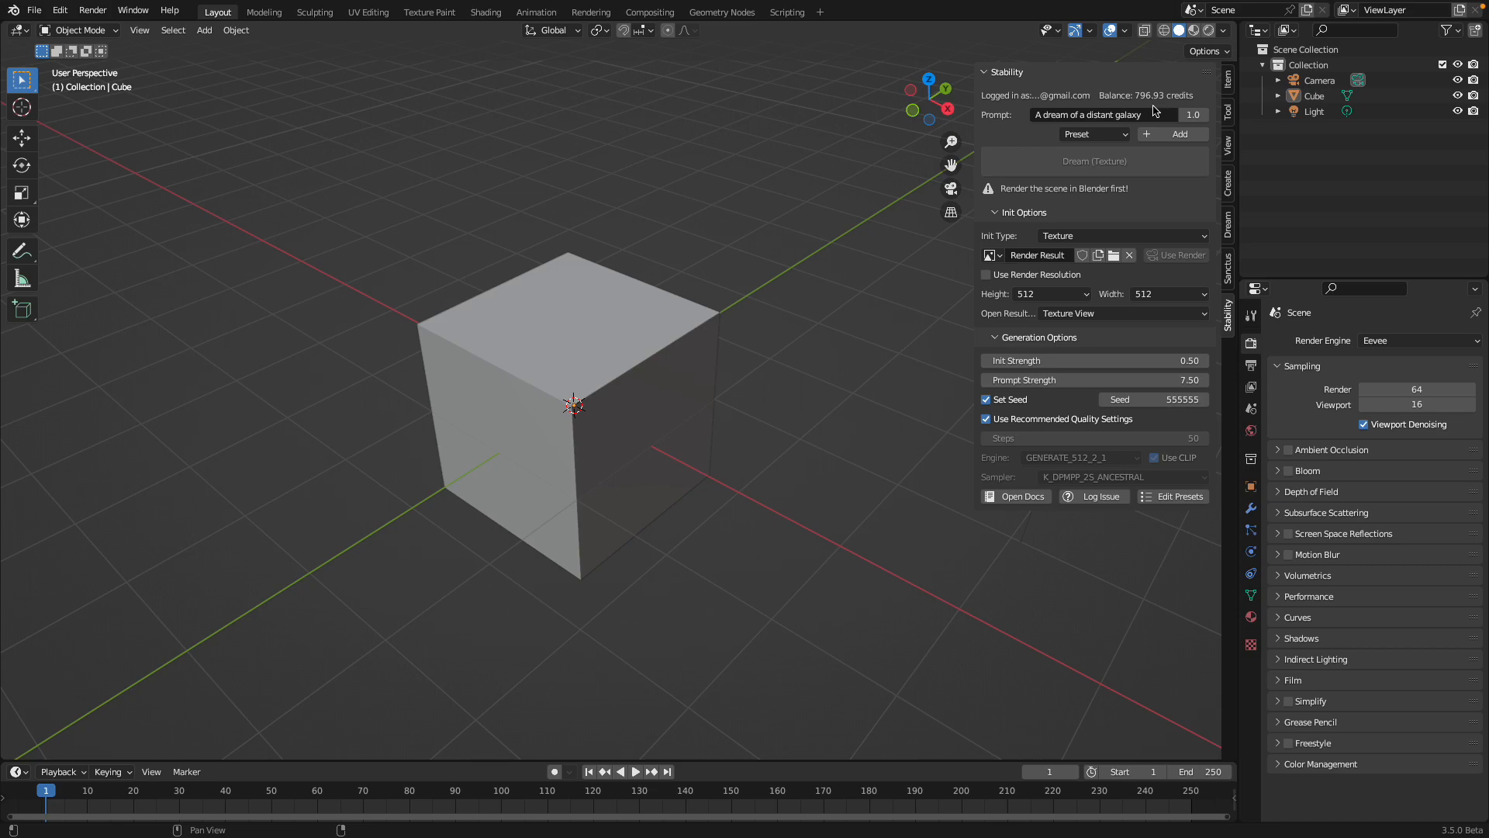
{"action": "left_click", "coordinate": [1085, 237]}
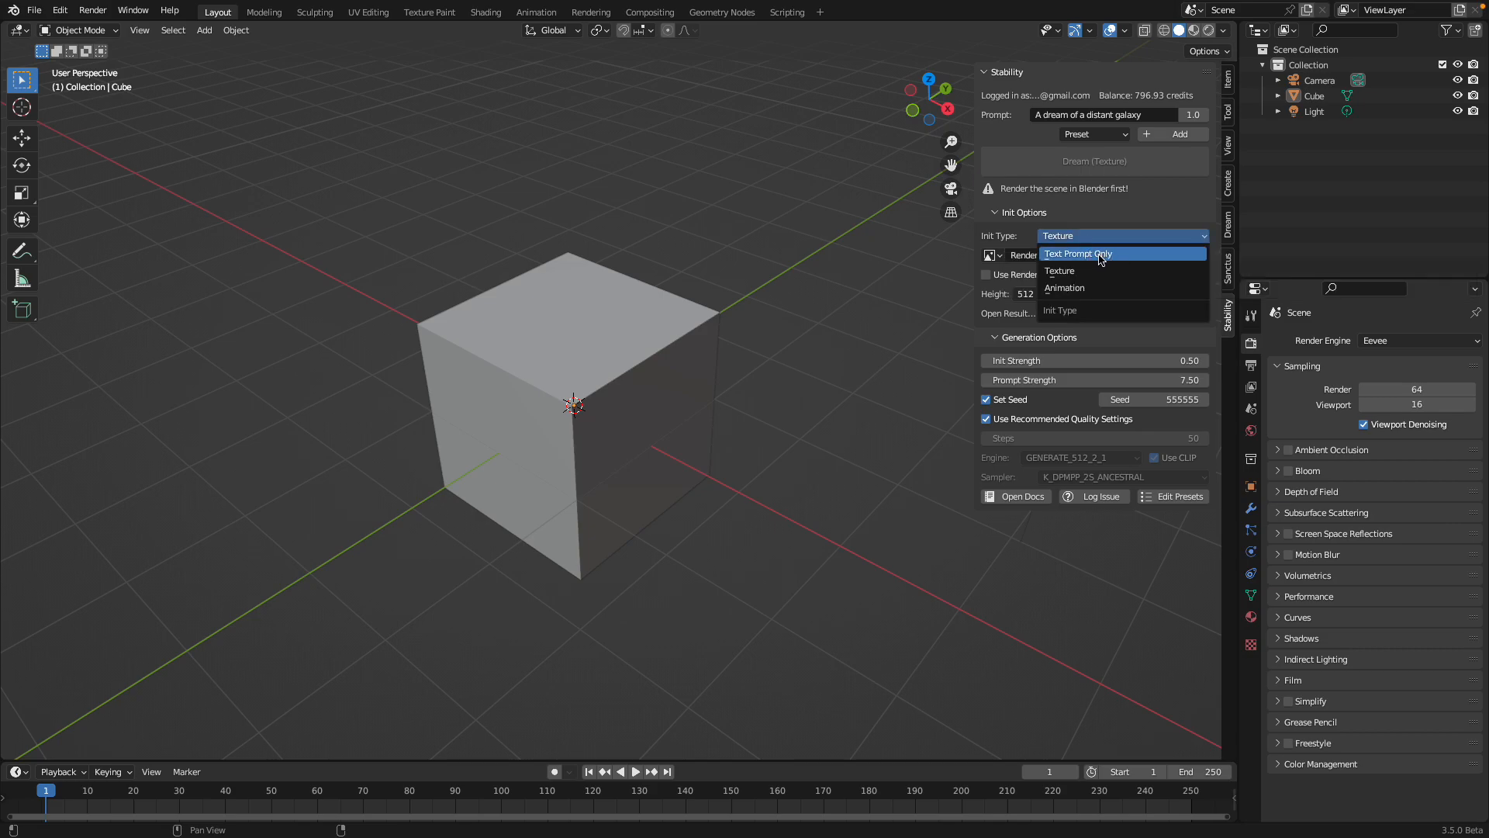
{"action": "left_click", "coordinate": [1110, 256]}
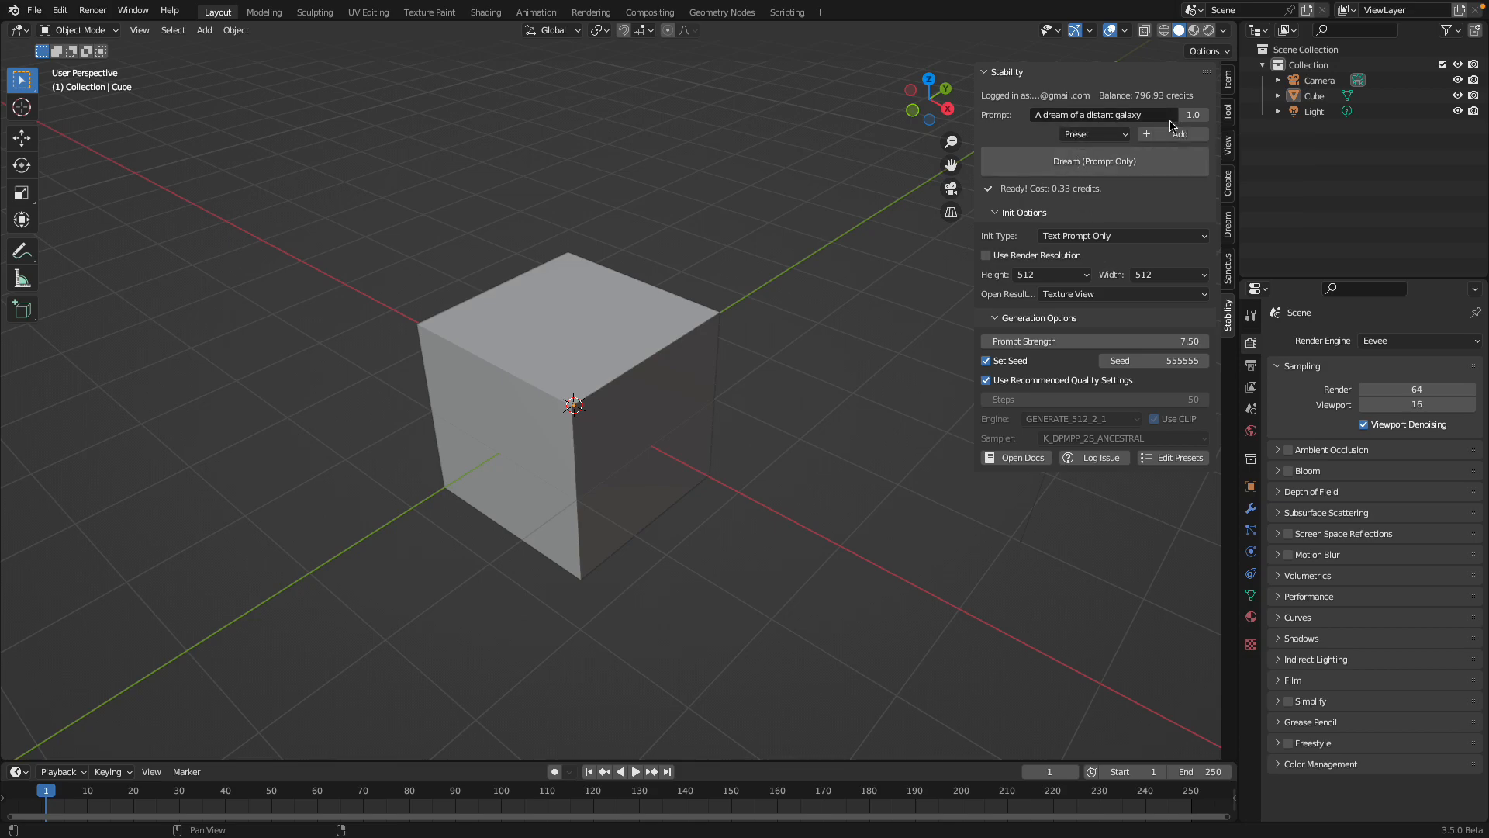
- Try generating an image from the galaxy prompt, then relaunch Blender and bring up the Stability add-on's settings
{"action": "left_click", "coordinate": [1074, 171]}
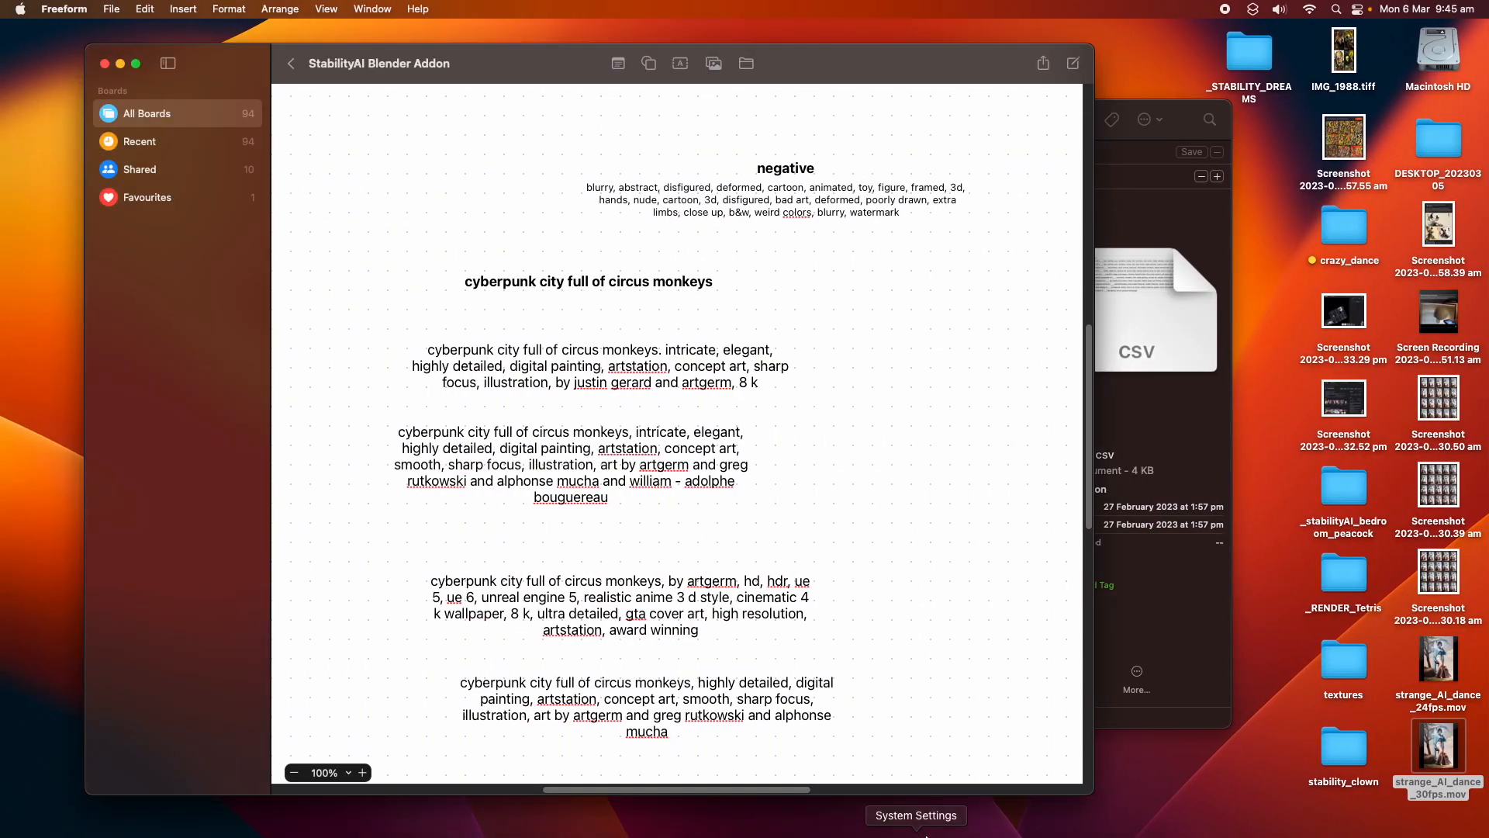
{"action": "left_click", "coordinate": [950, 814]}
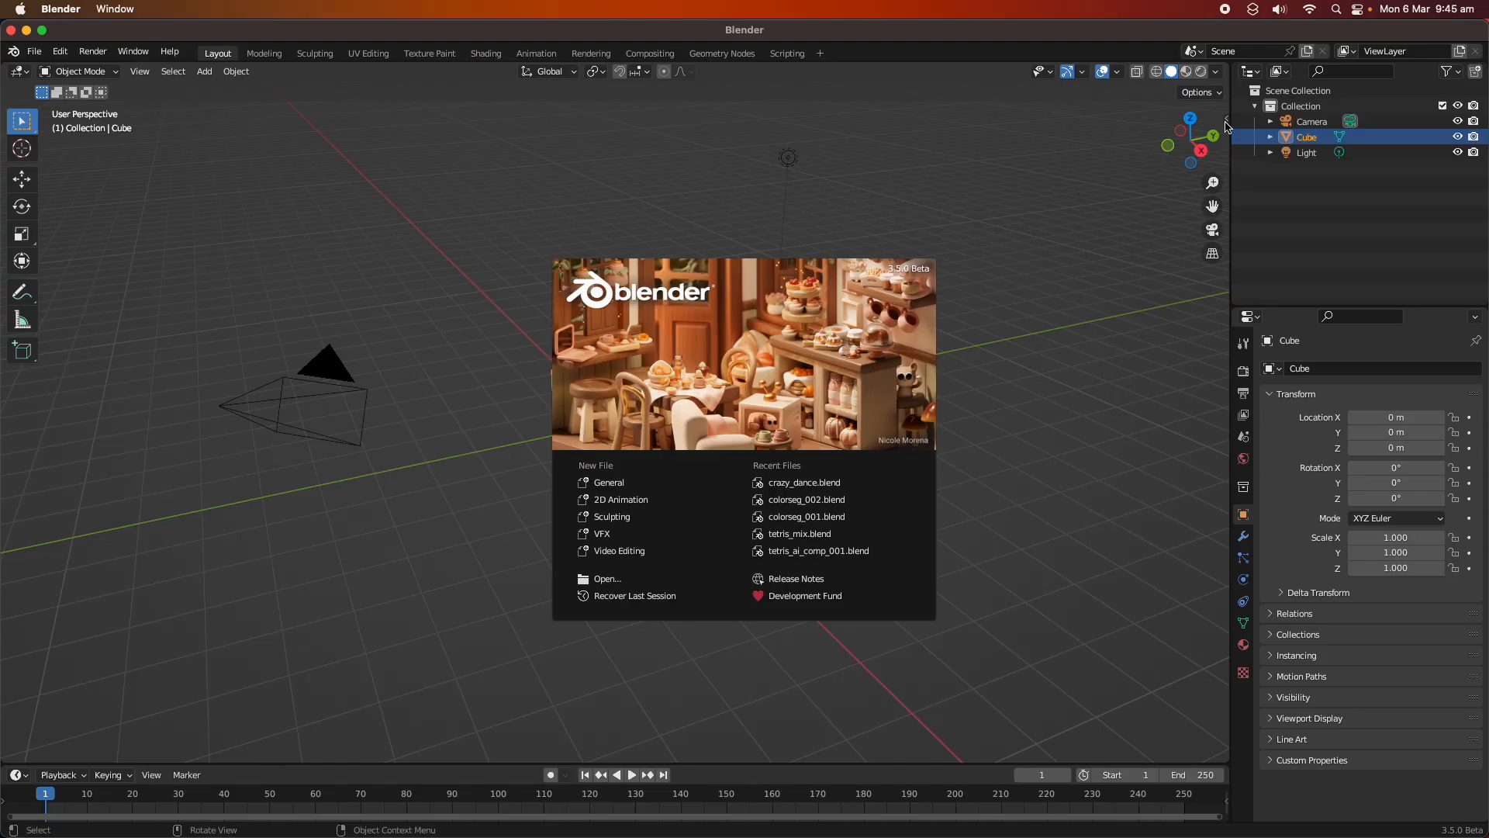
{"action": "left_click", "coordinate": [1226, 120]}
{"action": "left_click", "coordinate": [1226, 120]}
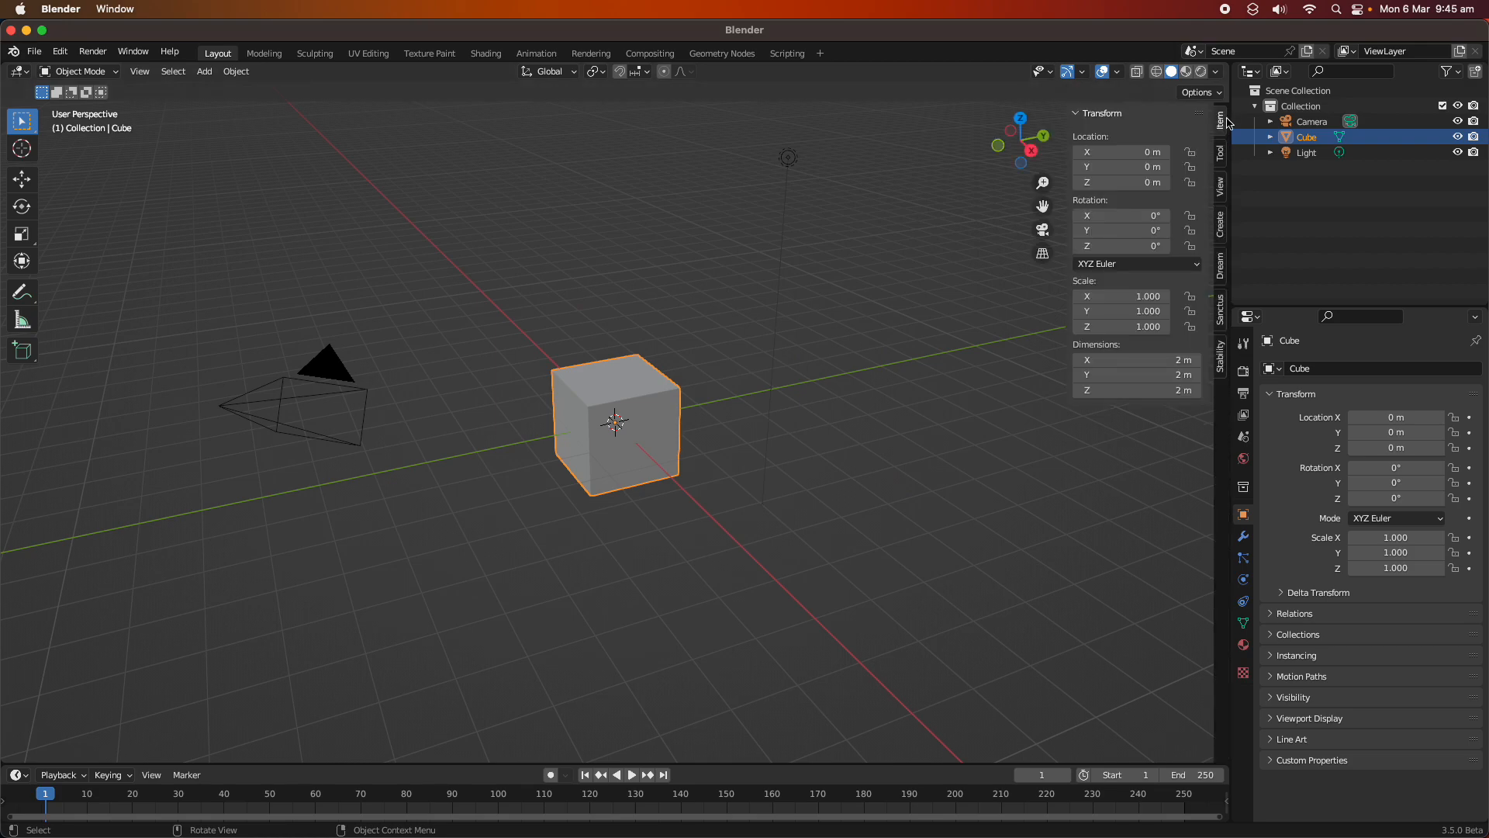
{"action": "left_click", "coordinate": [1222, 358]}
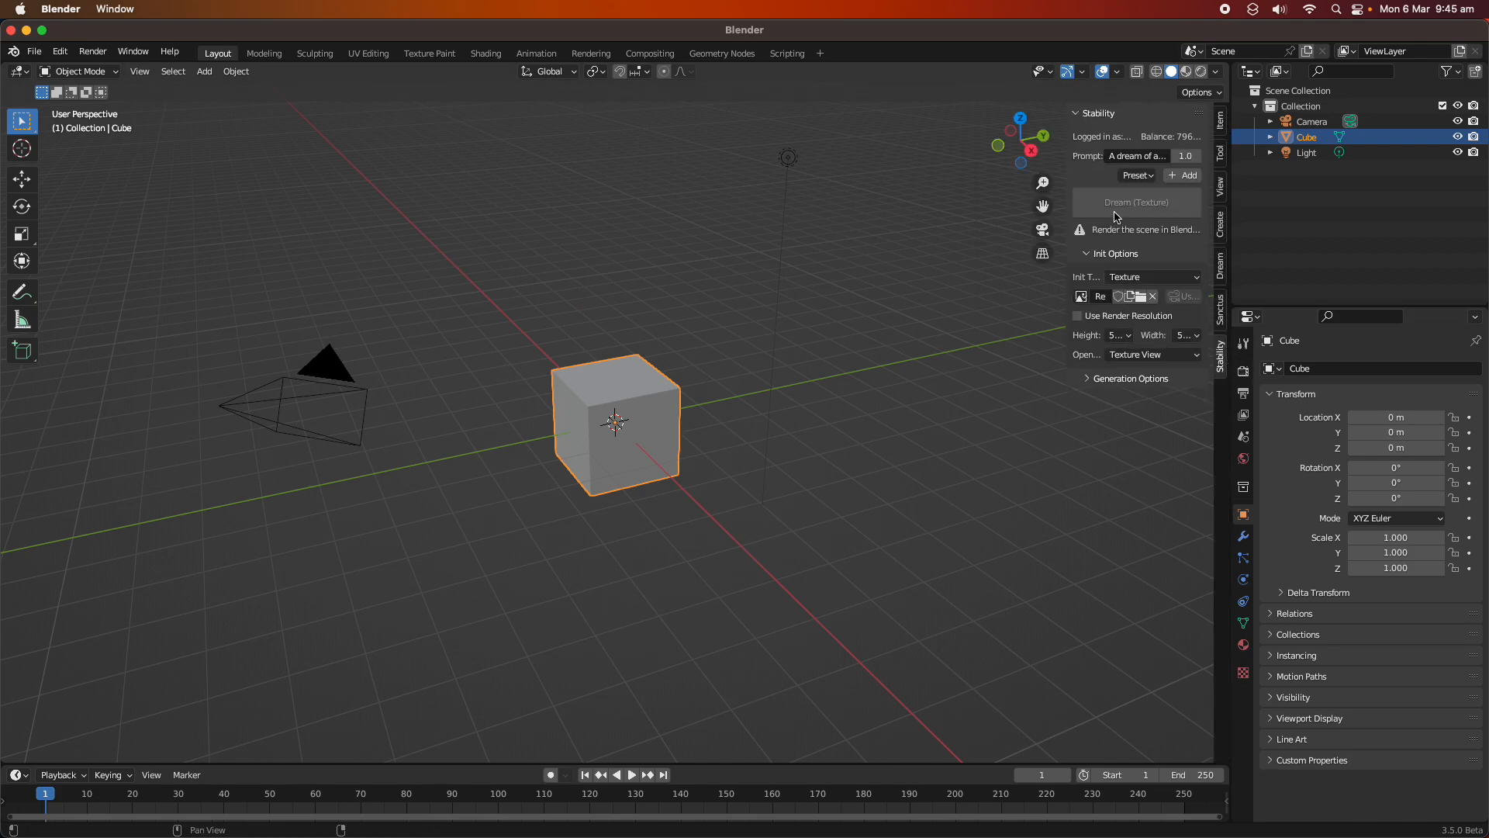
- Look through the prompt presets, set the Init Type to Text Prompt Only and widen the Stability settings area
{"action": "left_click", "coordinate": [1136, 176]}
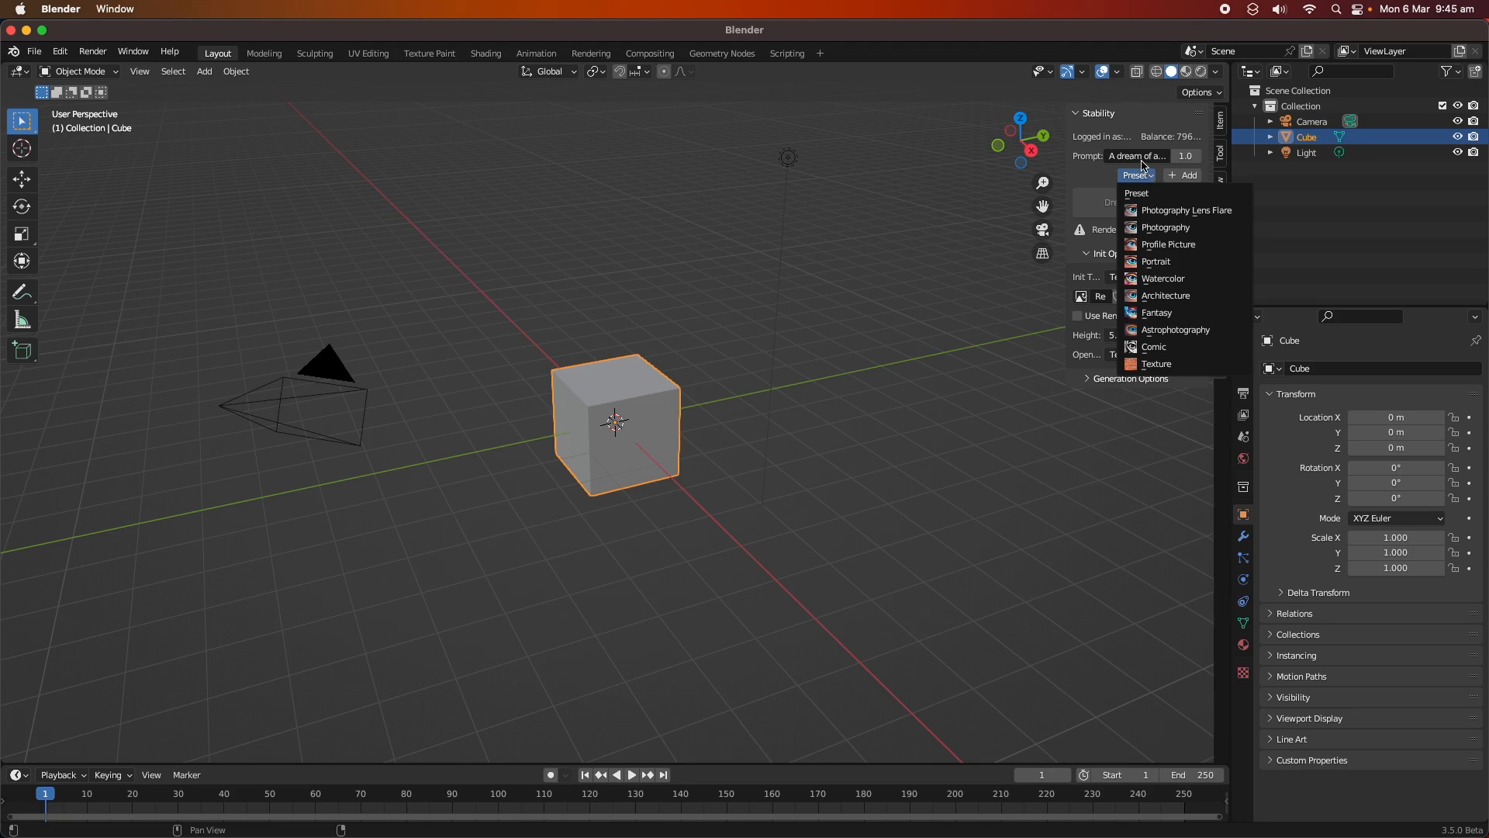
{"action": "left_click", "coordinate": [1143, 156]}
{"action": "left_click", "coordinate": [1130, 178]}
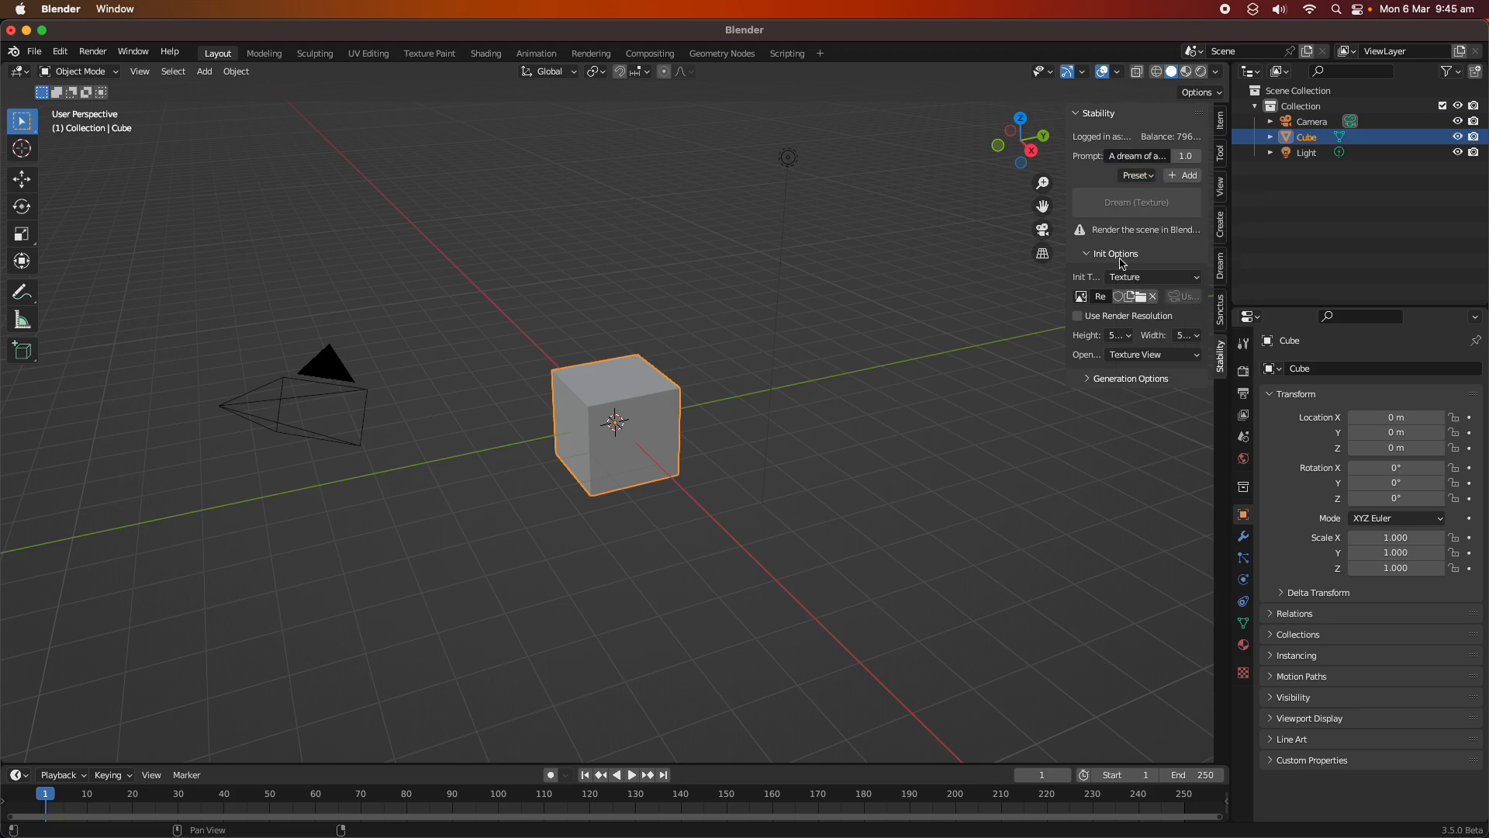
{"action": "left_click", "coordinate": [1154, 277]}
{"action": "left_click", "coordinate": [1132, 293]}
{"action": "left_click_drag", "start_coordinate": [1067, 254], "coordinate": [1017, 253]}
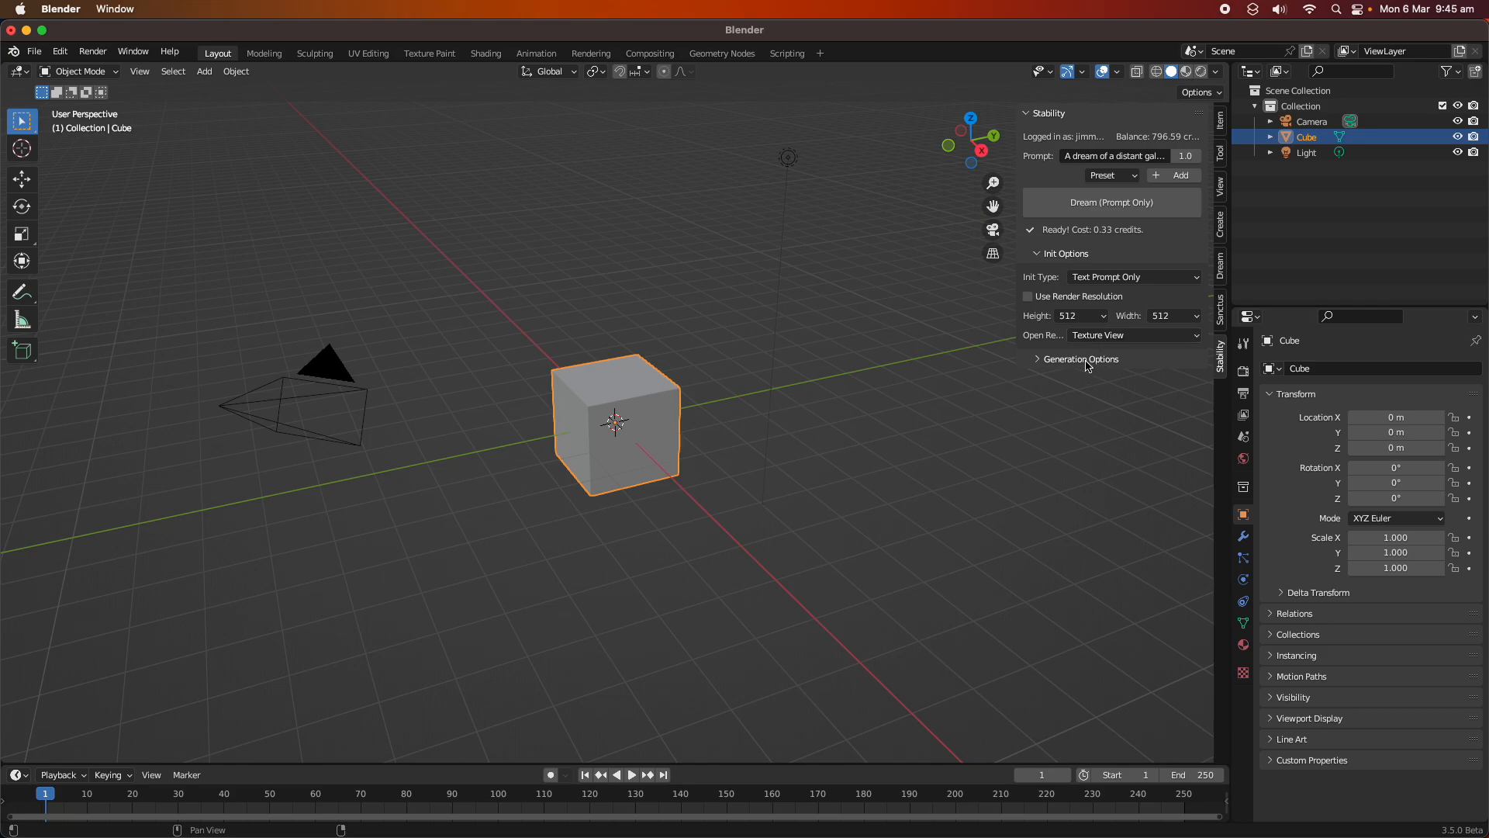
- Generate an image from "A dream of a distant galaxy" with results opening in Texture View, and move its window aside
{"action": "left_click", "coordinate": [1104, 336]}
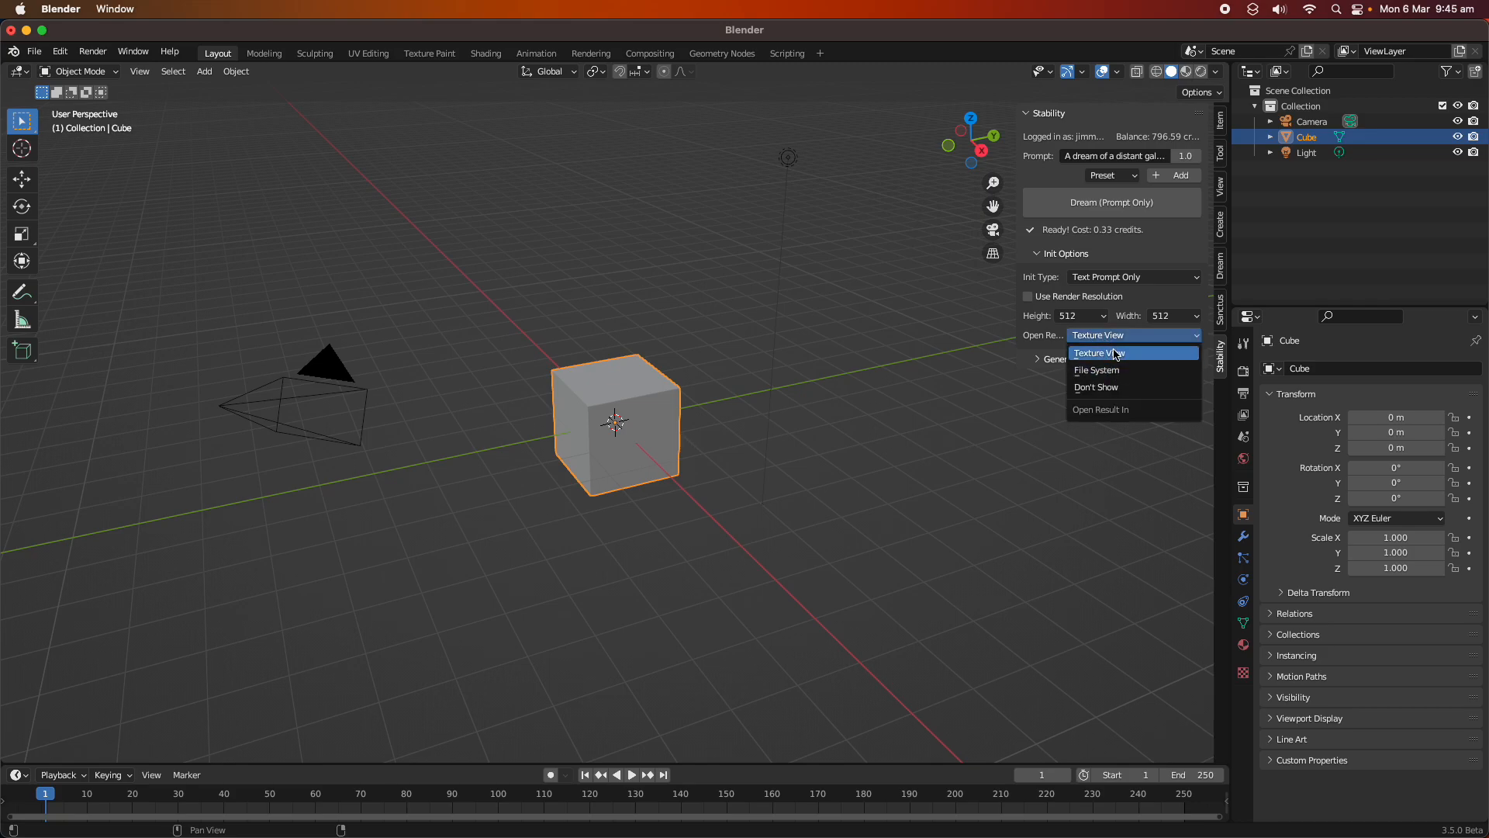
{"action": "left_click", "coordinate": [1117, 354]}
{"action": "left_click", "coordinate": [1082, 361]}
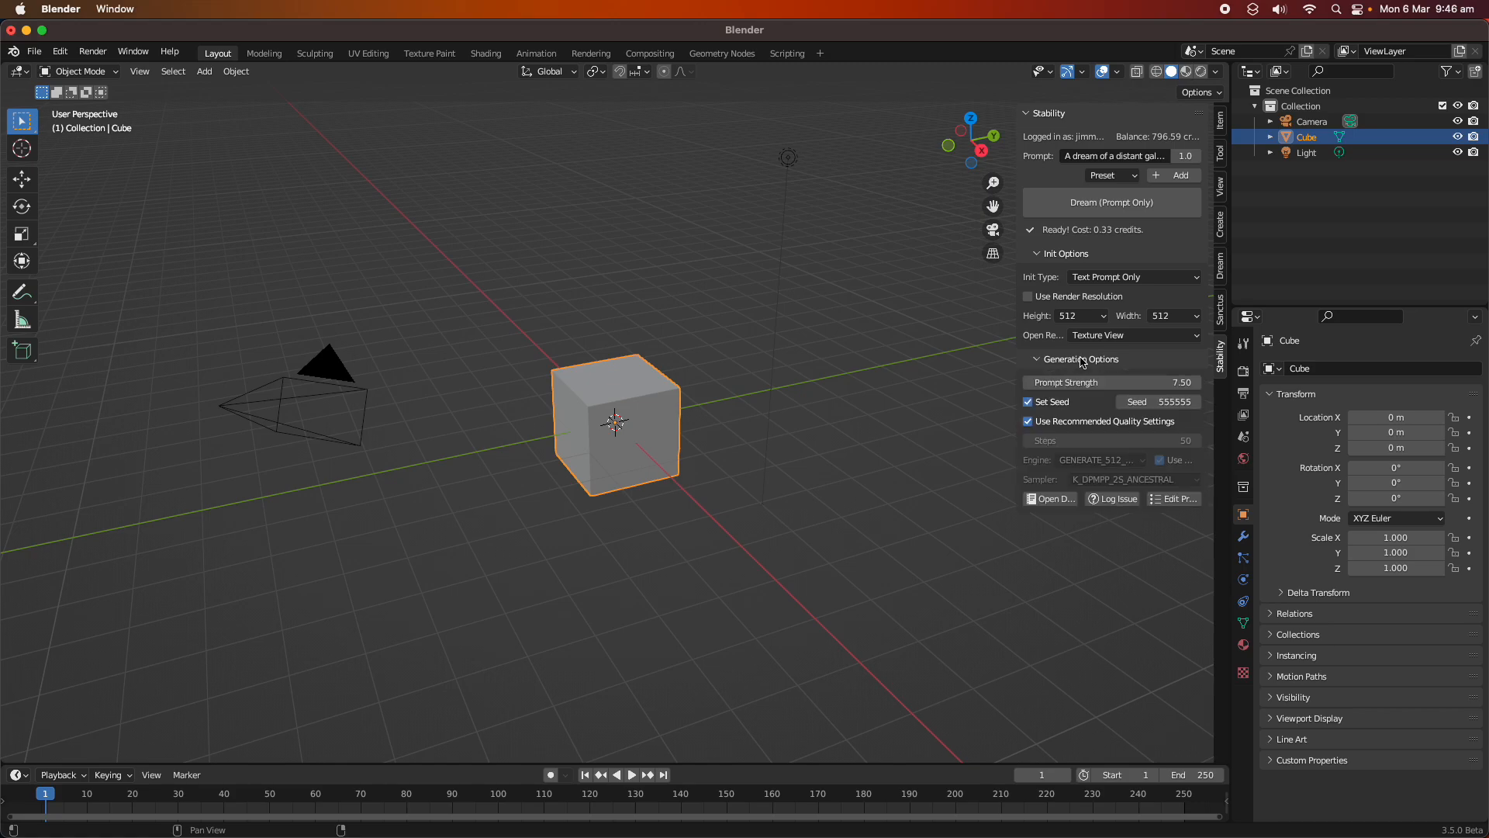
{"action": "left_click", "coordinate": [1094, 213]}
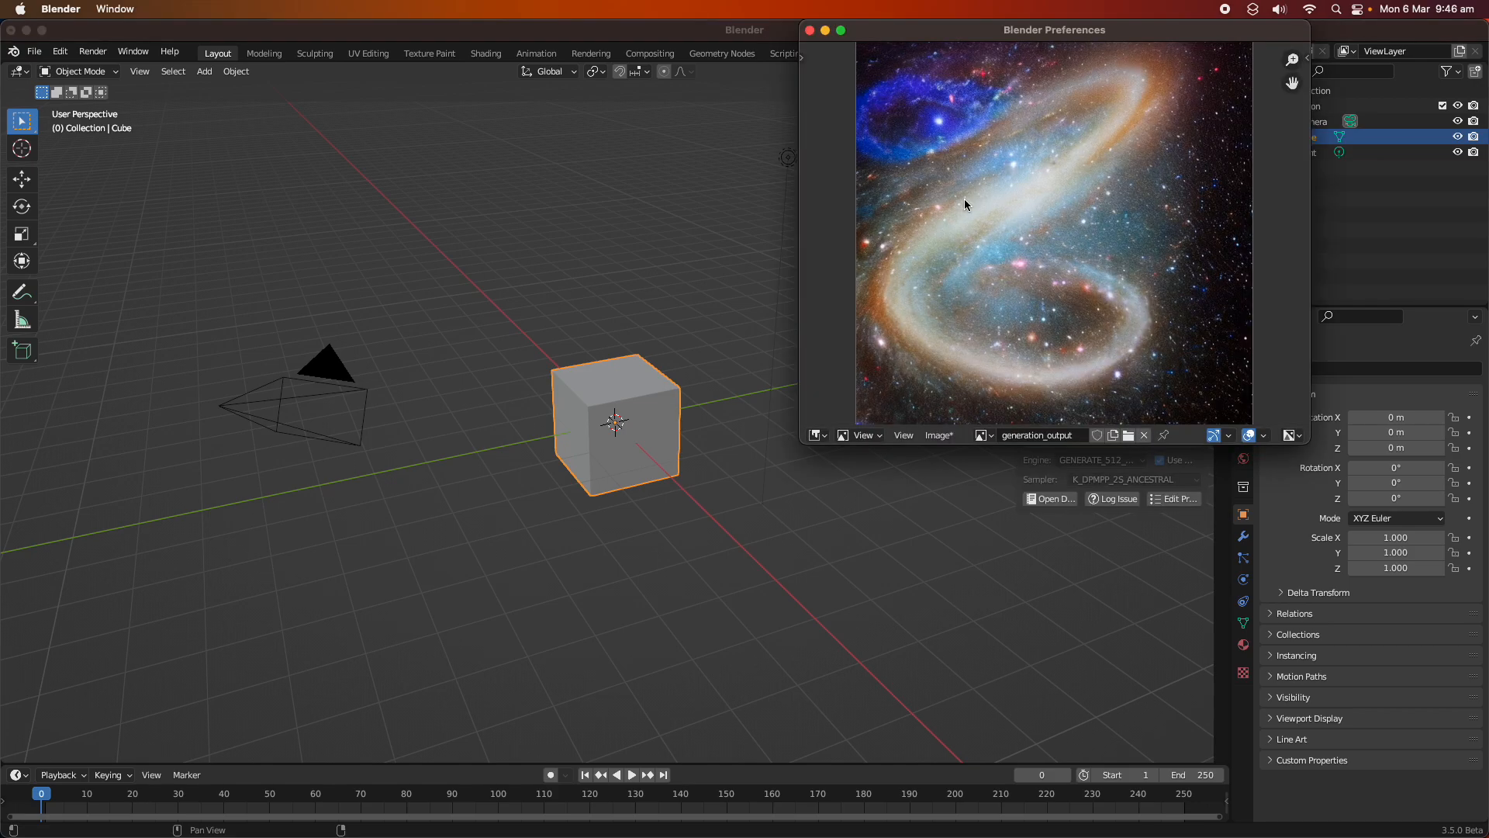
{"action": "left_click_drag", "start_coordinate": [1114, 44], "coordinate": [319, 115]}
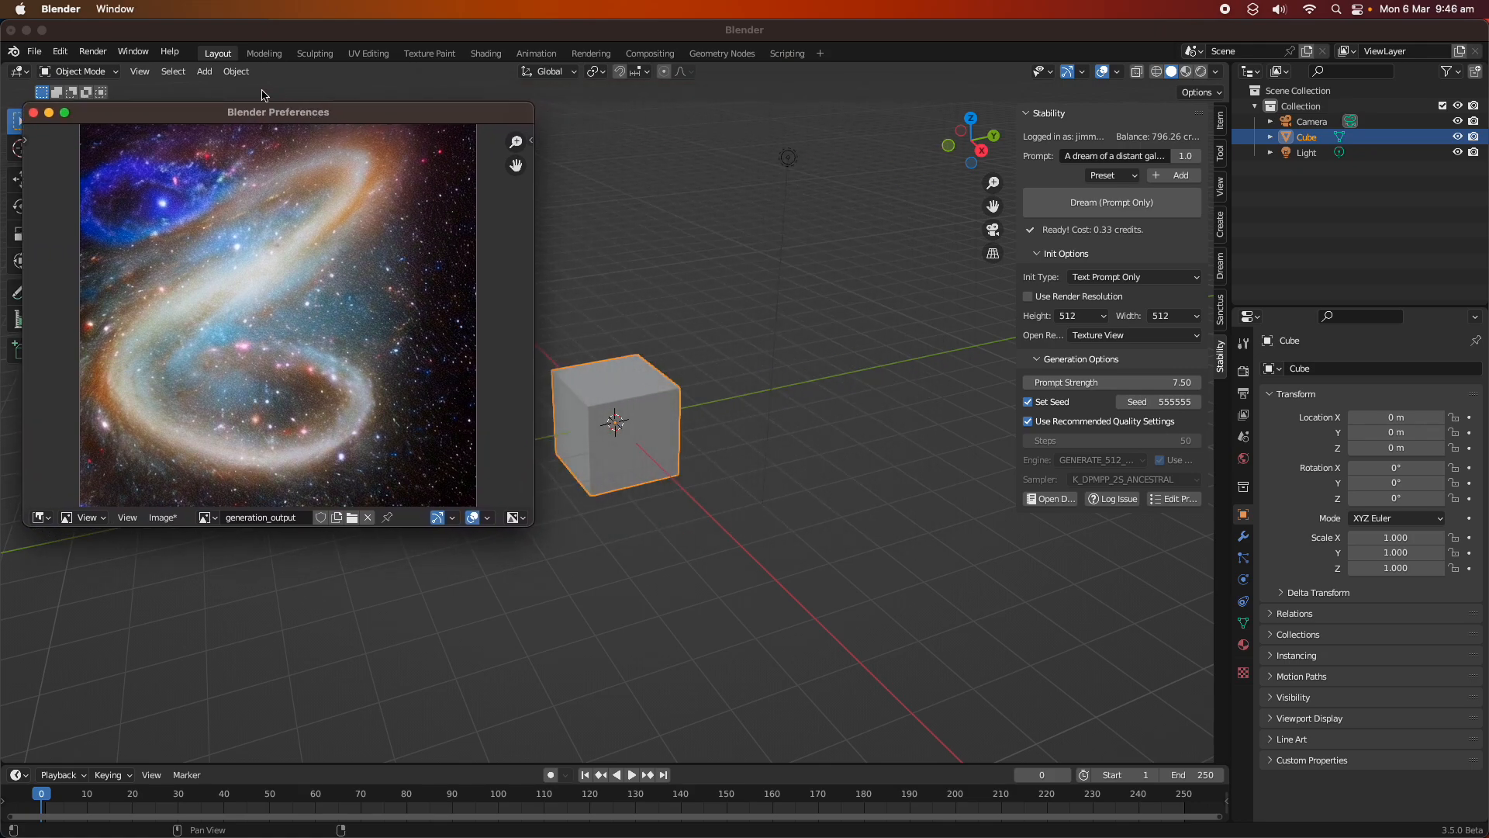
- Replace the prompt with the copied Japan chibi robot prompt and generate an image from it
{"action": "left_click", "coordinate": [1093, 157]}
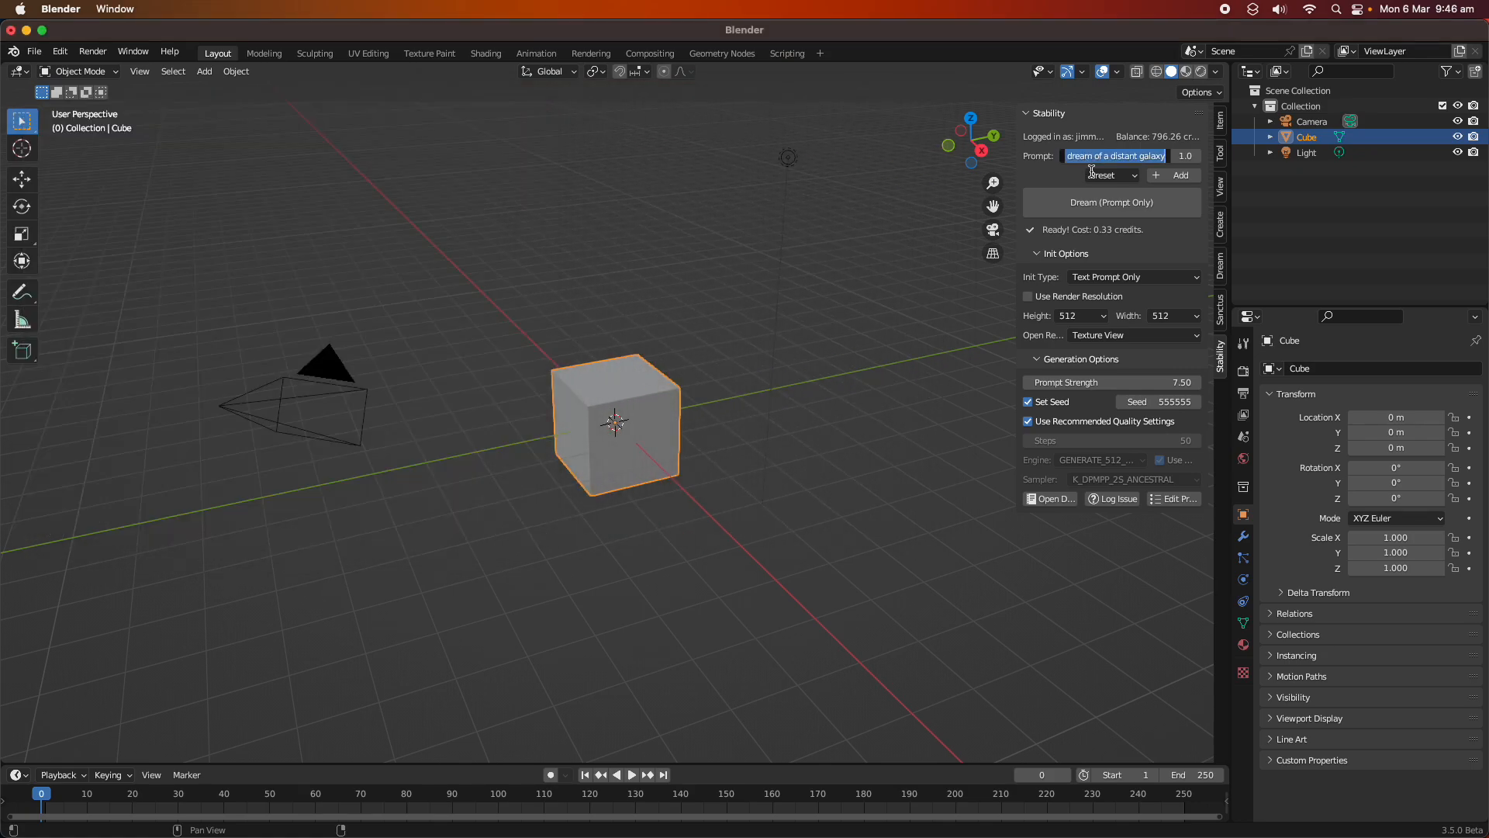
{"action": "key", "text": "End"}
{"action": "key", "text": "Return"}
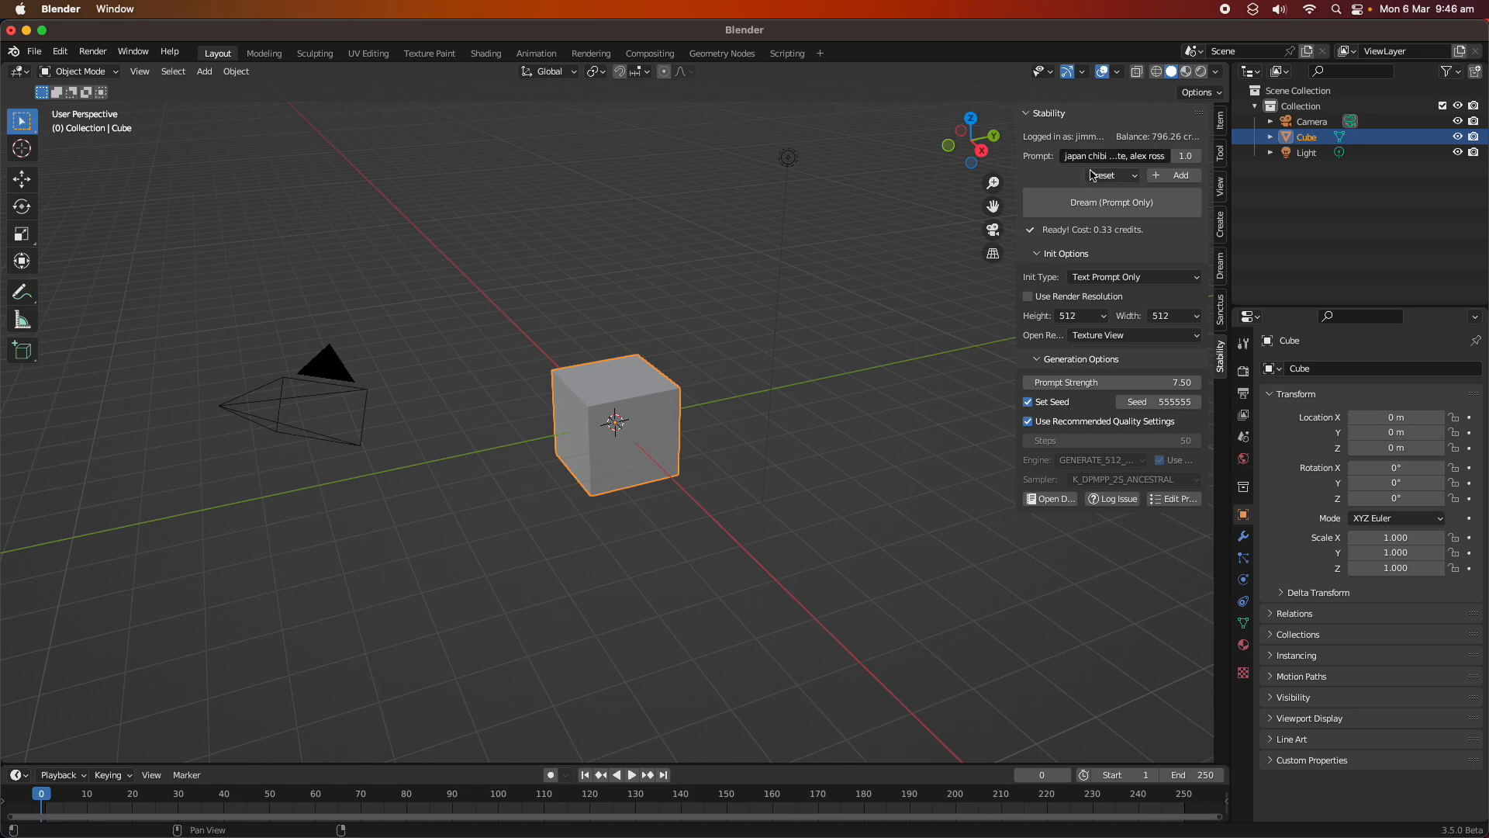
{"action": "left_click", "coordinate": [1096, 201]}
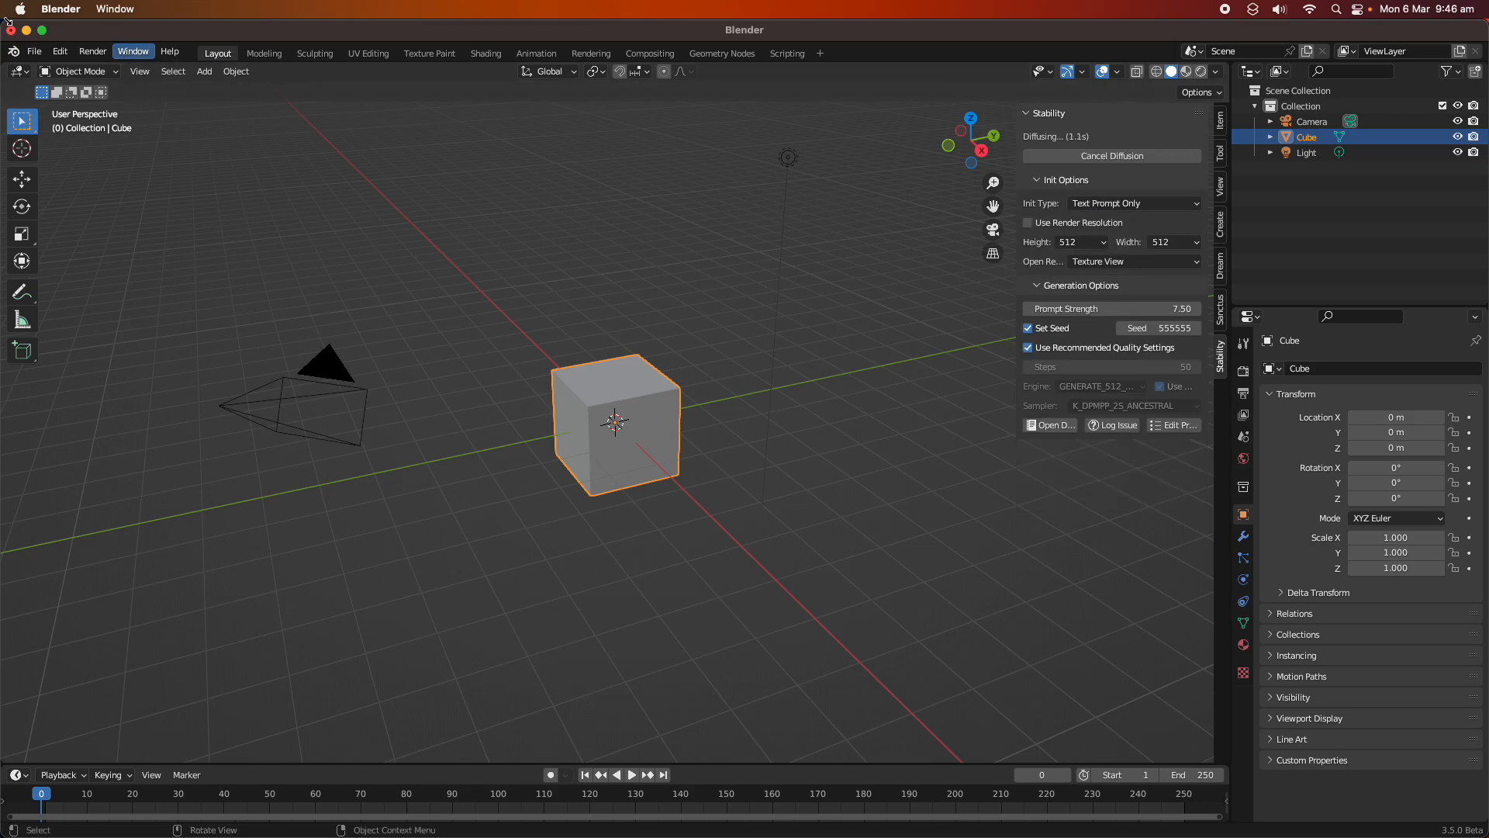
- Shrink the main Blender window and arrange the galaxy and chibi robot image windows beside it
{"action": "left_click_drag", "start_coordinate": [9, 24], "coordinate": [467, 5]}
{"action": "left_click", "coordinate": [351, 114]}
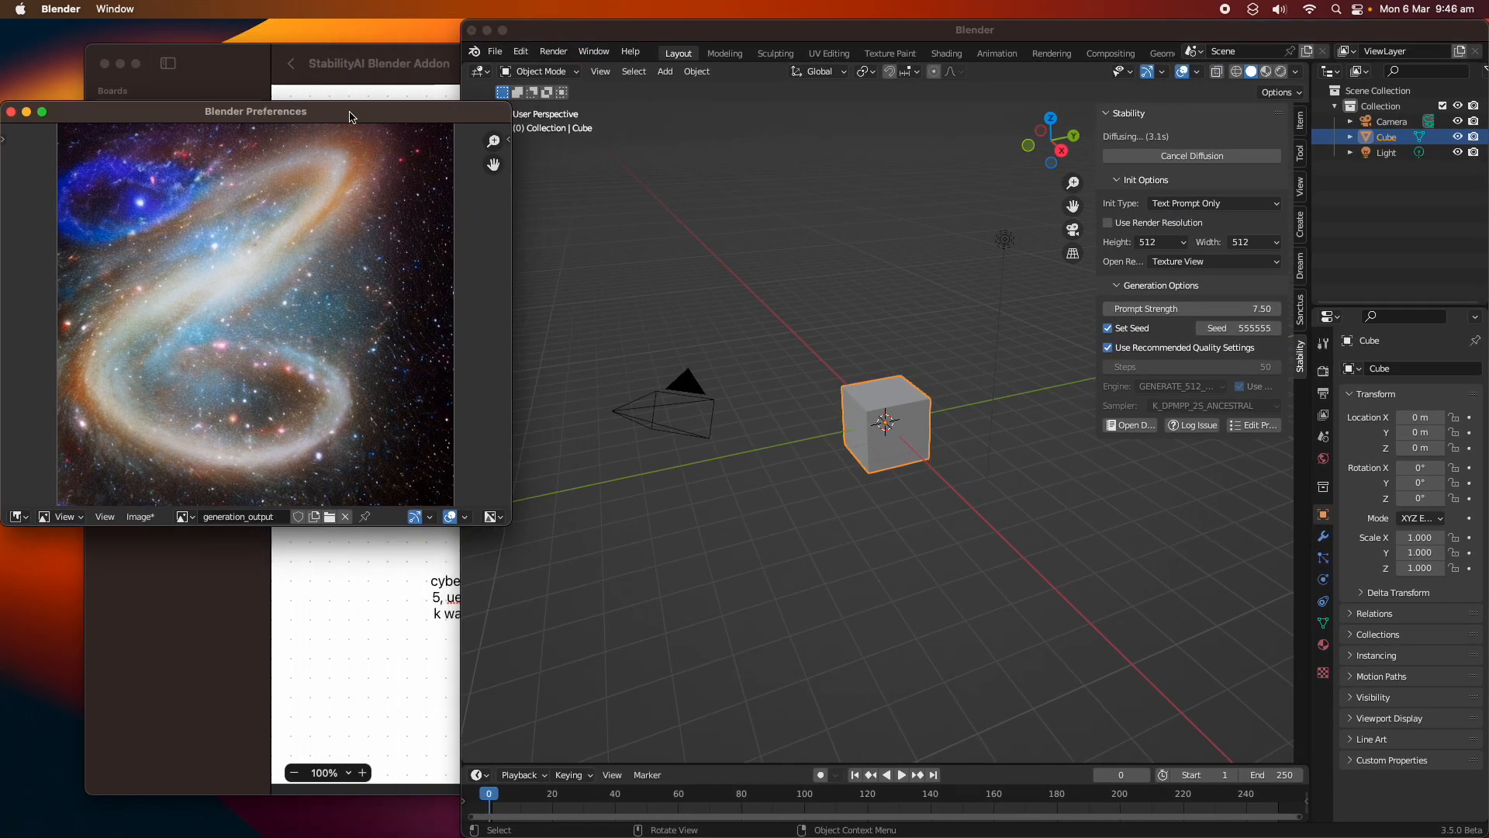
{"action": "left_click_drag", "start_coordinate": [362, 124], "coordinate": [393, 127]}
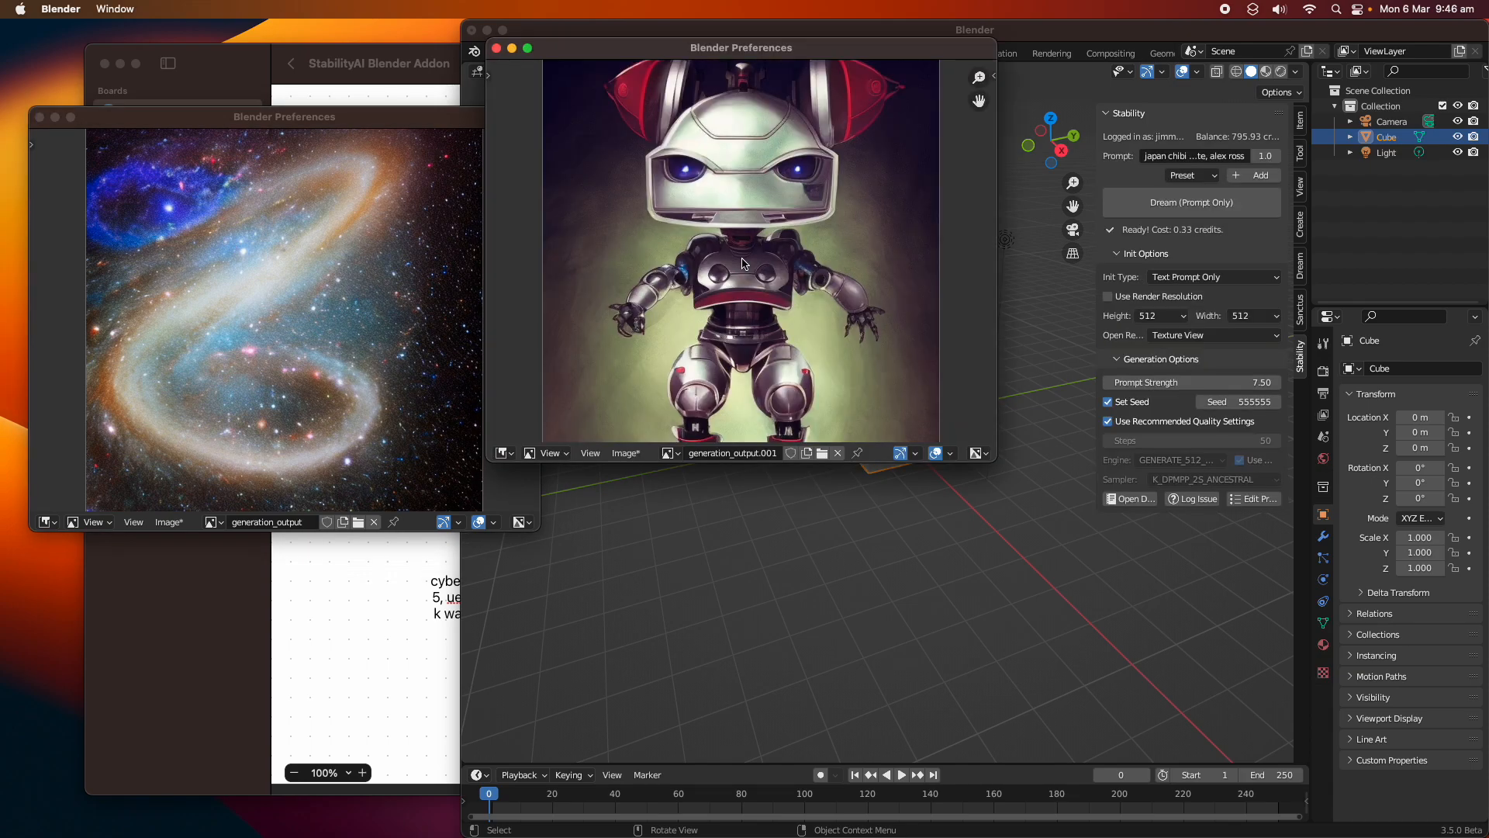
{"action": "left_click_drag", "start_coordinate": [805, 48], "coordinate": [488, 209]}
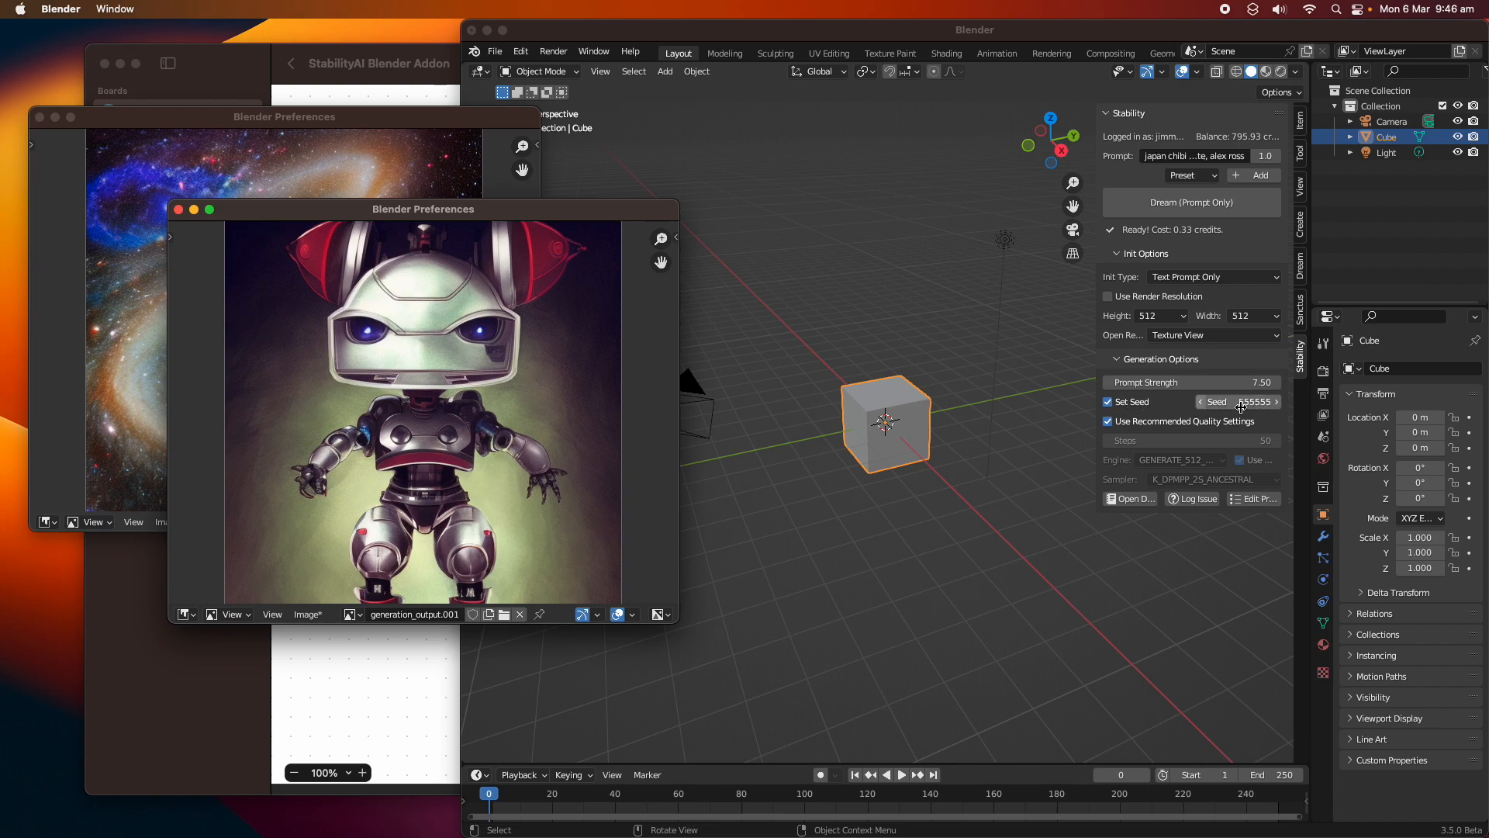
- Change the seed to 554254, turn off Set Seed and generate another chibi robot image
{"action": "mouse_move", "coordinate": [1238, 406]}
{"action": "left_mouse_down"}
{"action": "mouse_move", "coordinate": [1257, 406]}
{"action": "mouse_move", "coordinate": [1226, 407]}
{"action": "left_mouse_up"}
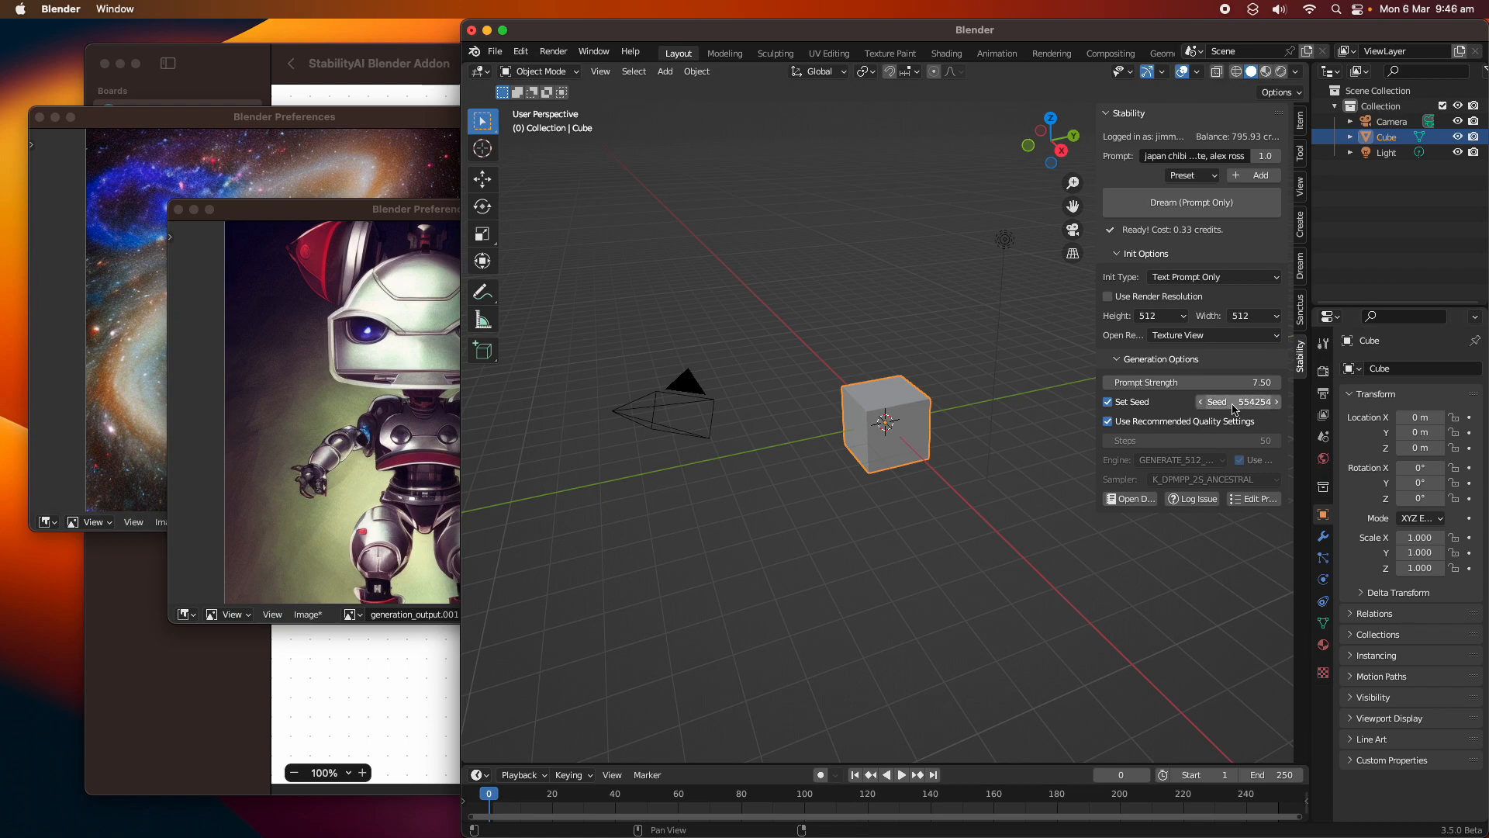
{"action": "left_click", "coordinate": [1107, 401]}
{"action": "left_click", "coordinate": [1151, 215]}
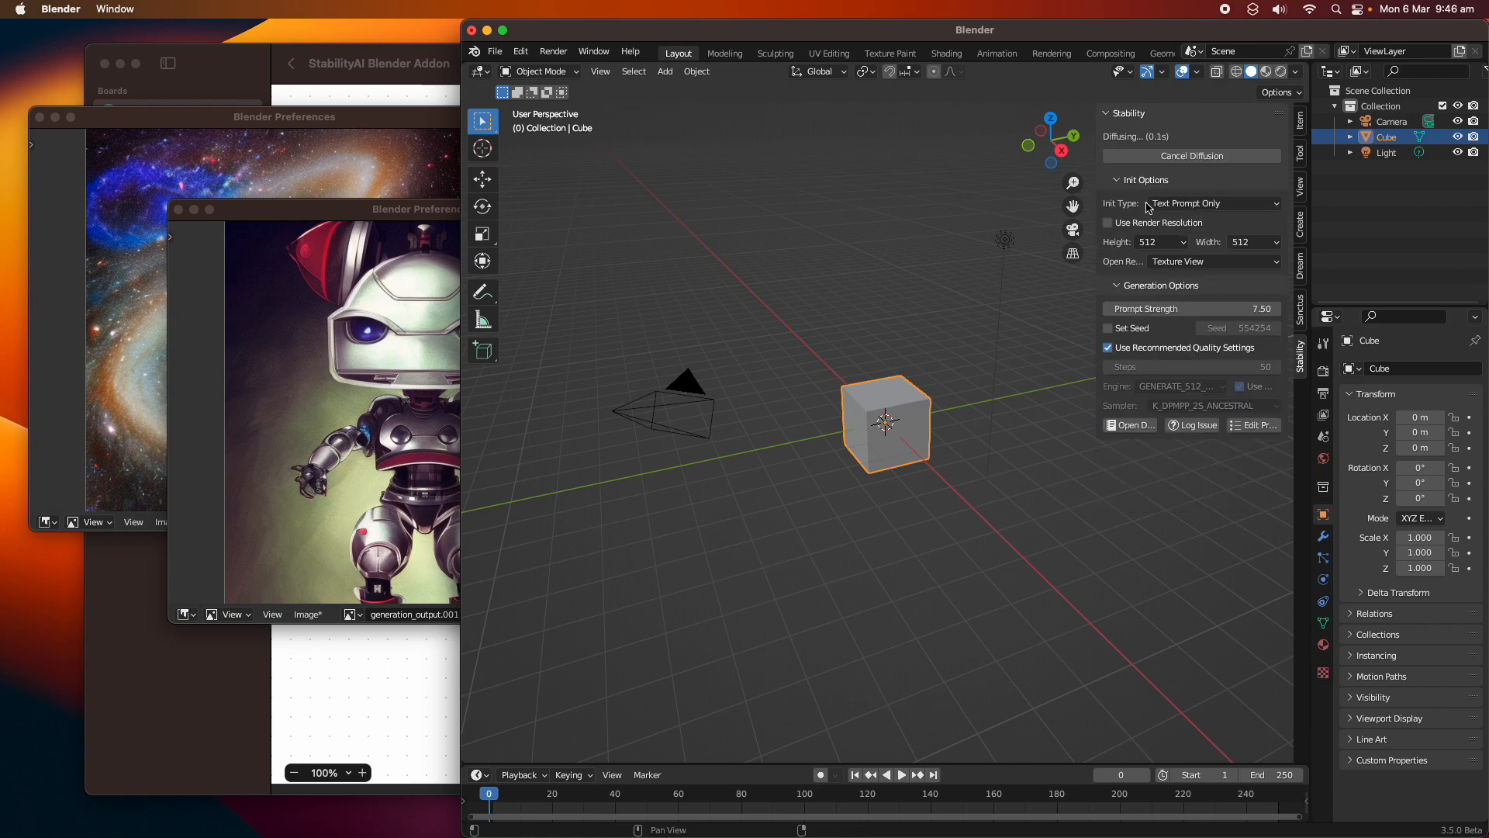
- Close the galaxy image window and arrange the two chibi robot image windows for comparison
{"action": "left_click", "coordinate": [231, 166]}
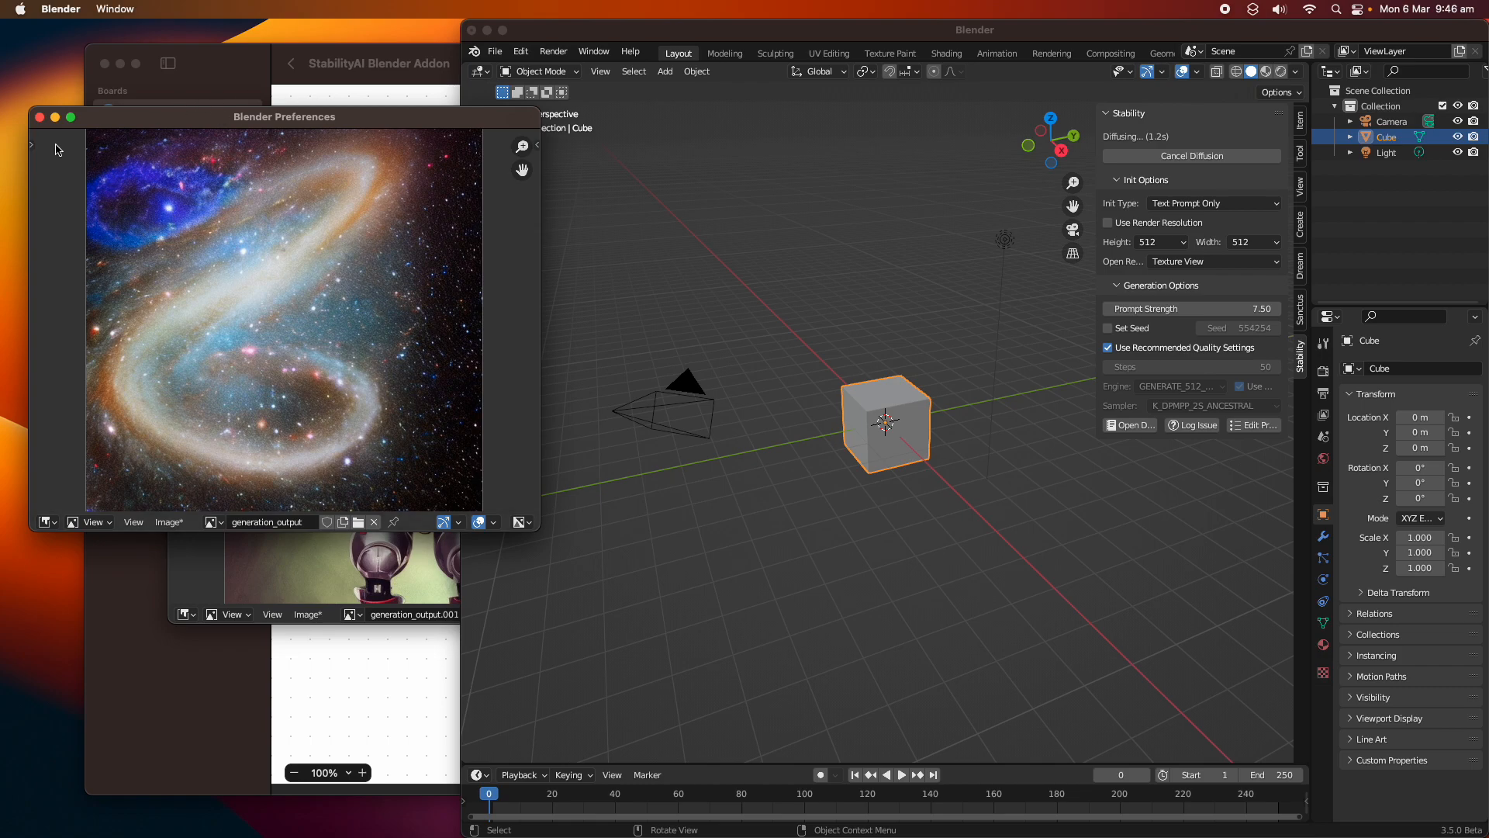
{"action": "left_click", "coordinate": [40, 118]}
{"action": "left_click_drag", "start_coordinate": [314, 200], "coordinate": [169, 100]}
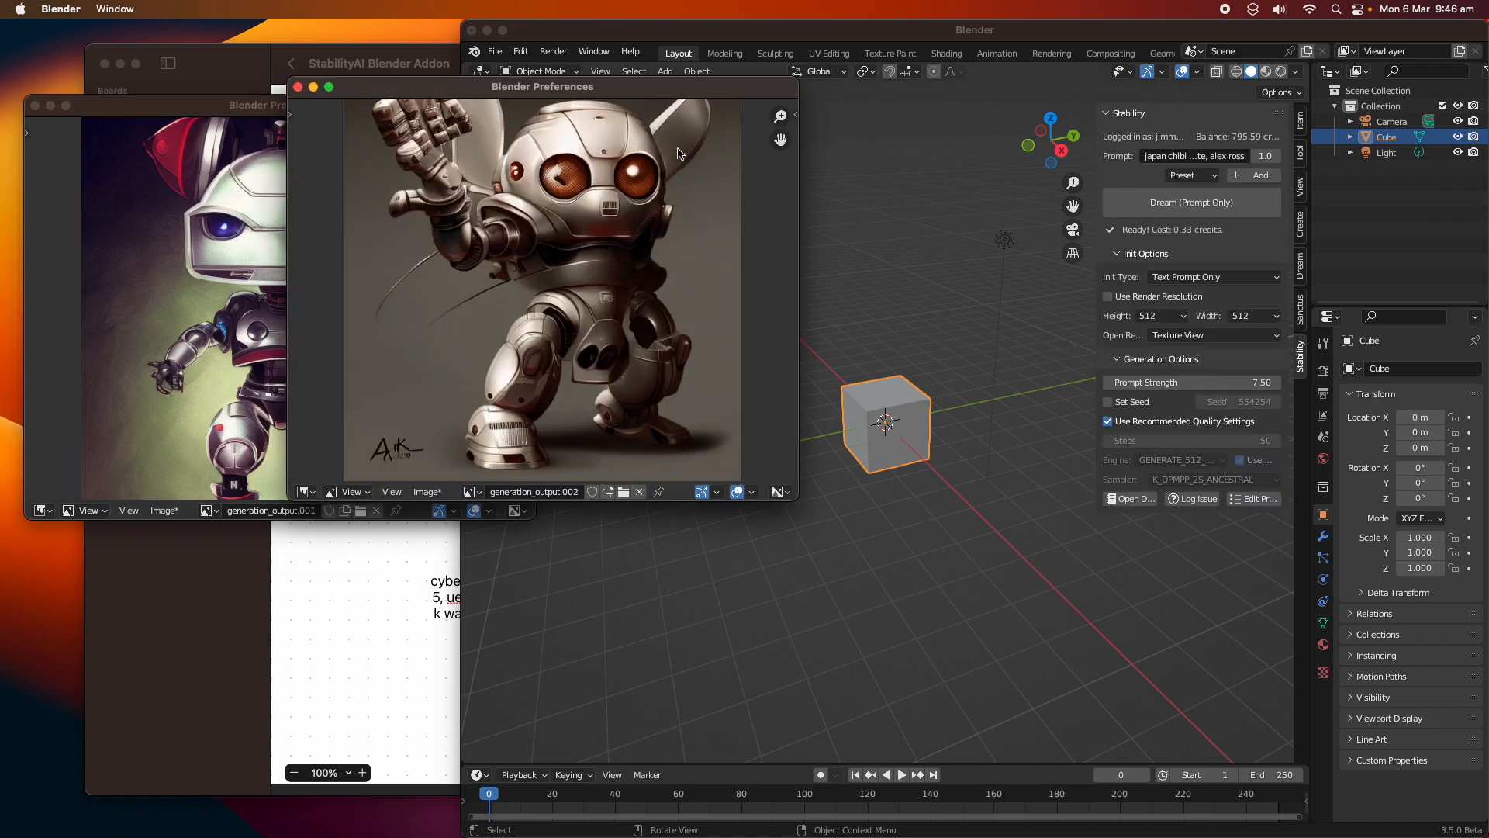
{"action": "left_click_drag", "start_coordinate": [673, 96], "coordinate": [523, 307]}
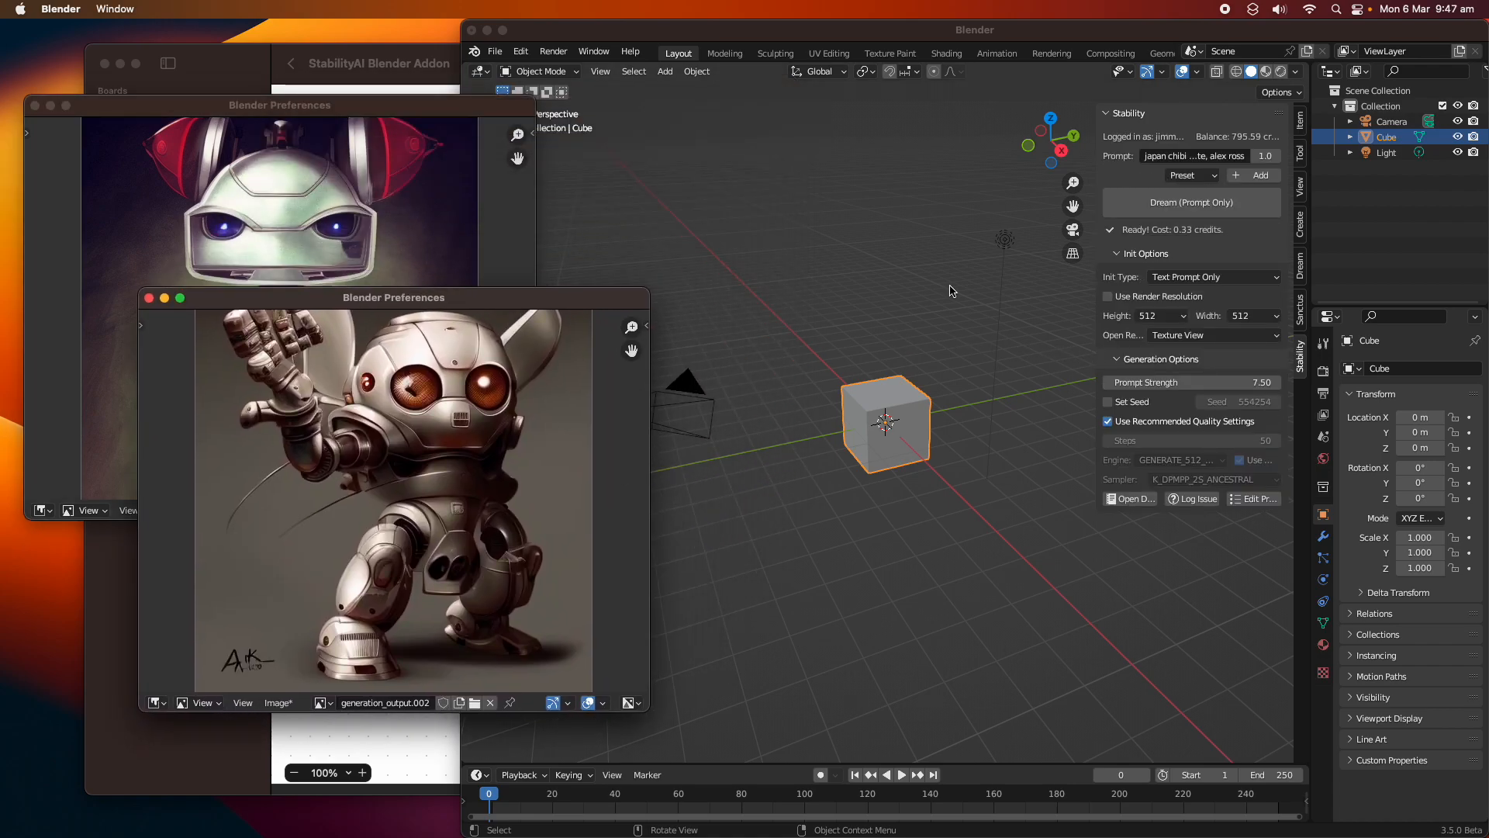
- Slightly widen the Stability settings area and generate a third robot image, stacking its window with the earlier ones
{"action": "left_click", "coordinate": [1097, 286]}
{"action": "left_click_drag", "start_coordinate": [1097, 287], "coordinate": [1094, 288]}
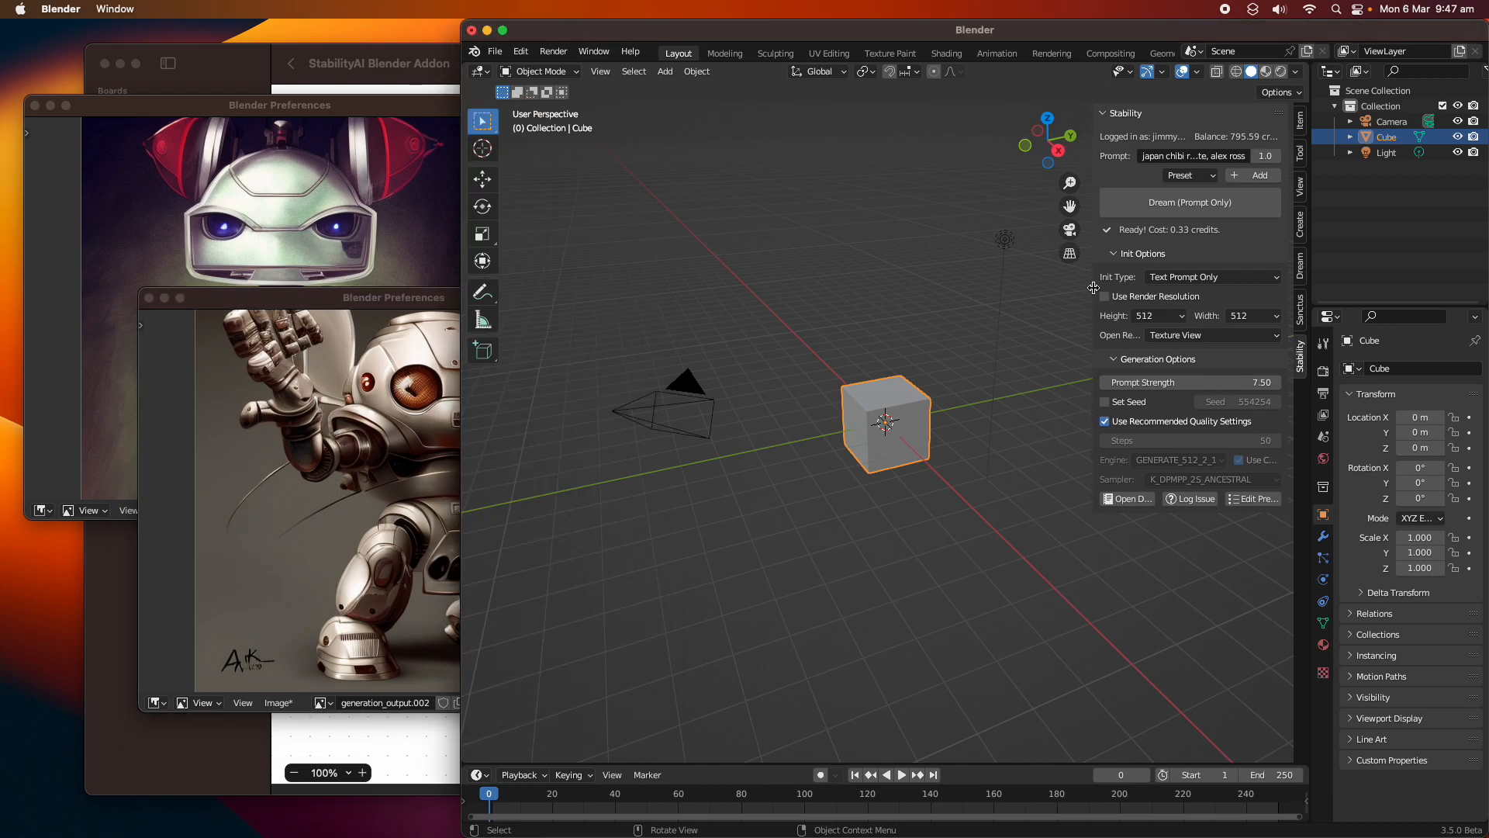
{"action": "left_click", "coordinate": [387, 486]}
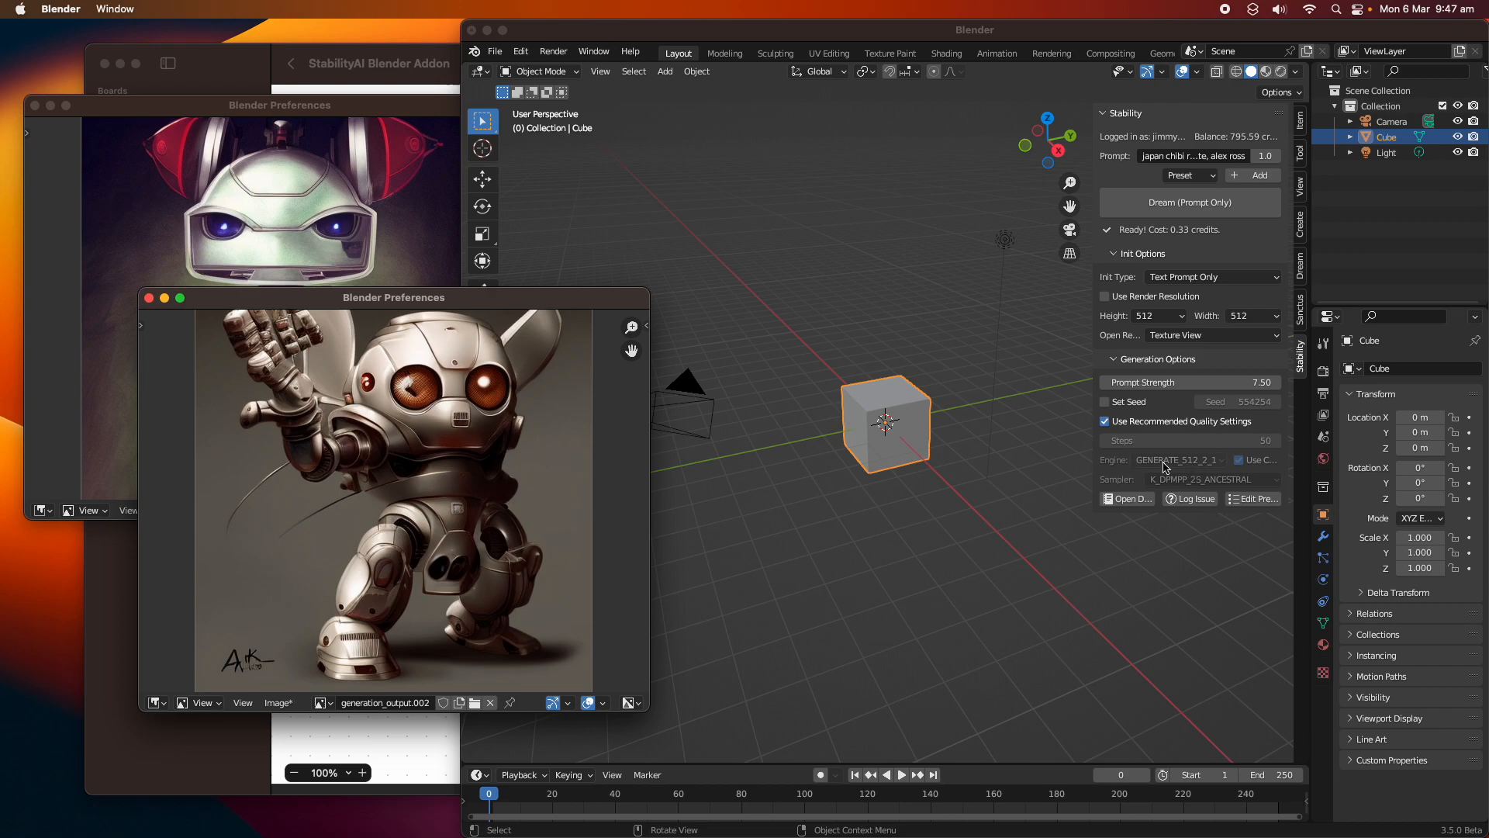
{"action": "left_click_drag", "start_coordinate": [550, 304], "coordinate": [480, 251]}
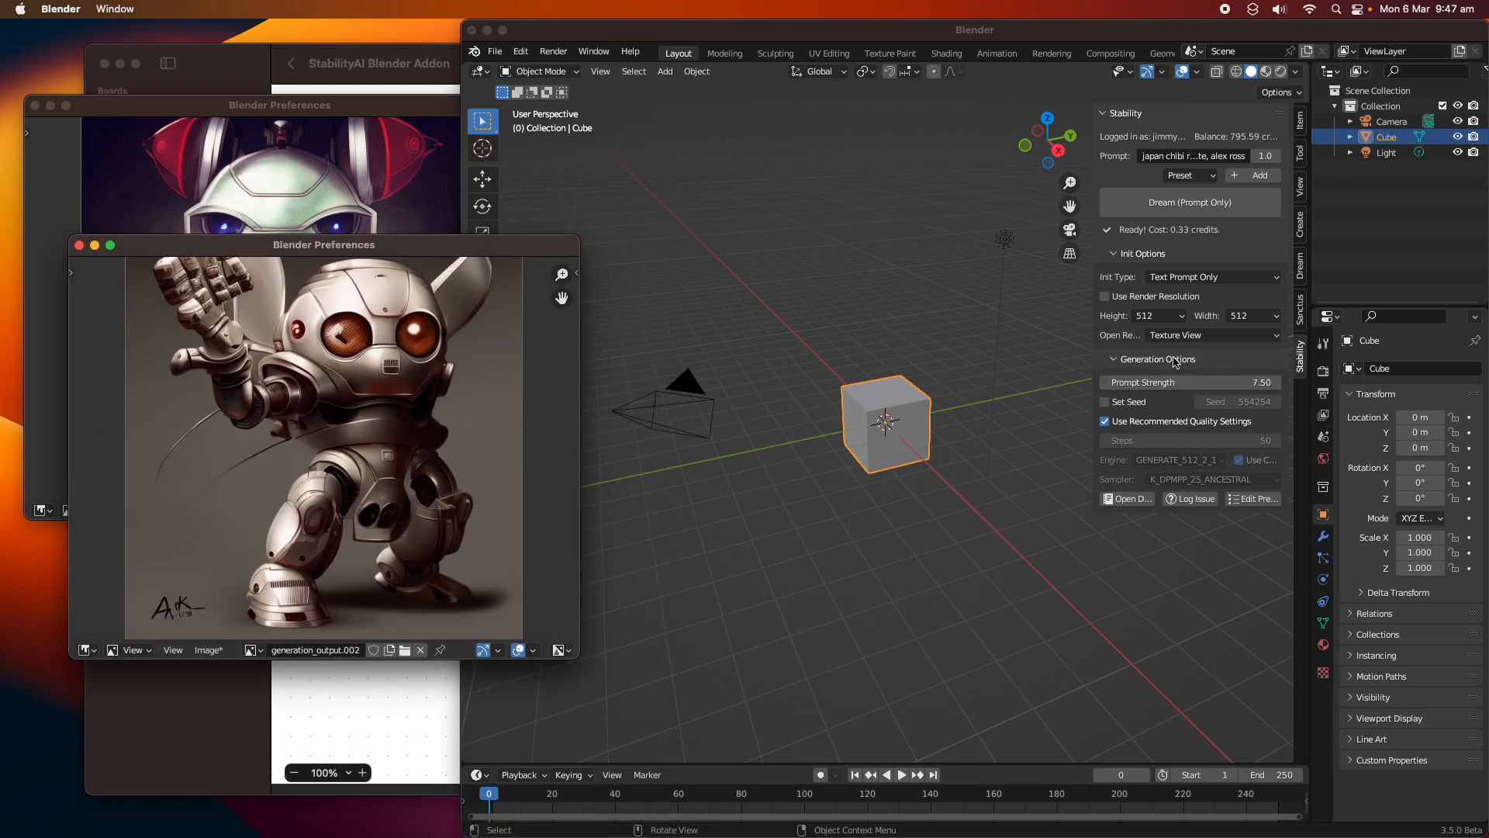
{"action": "left_click", "coordinate": [1184, 206]}
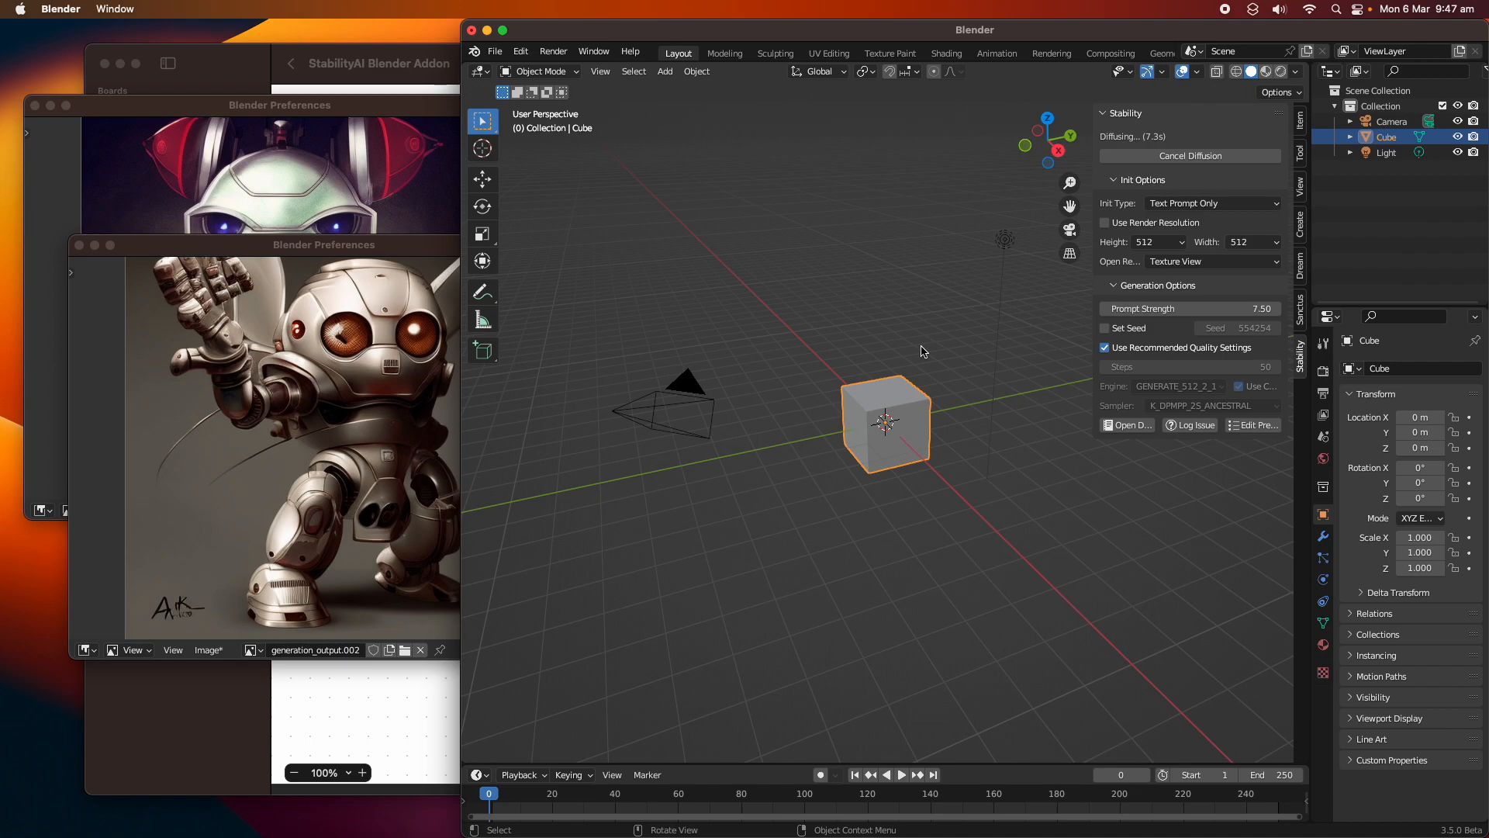
{"action": "left_click_drag", "start_coordinate": [1020, 143], "coordinate": [516, 405]}
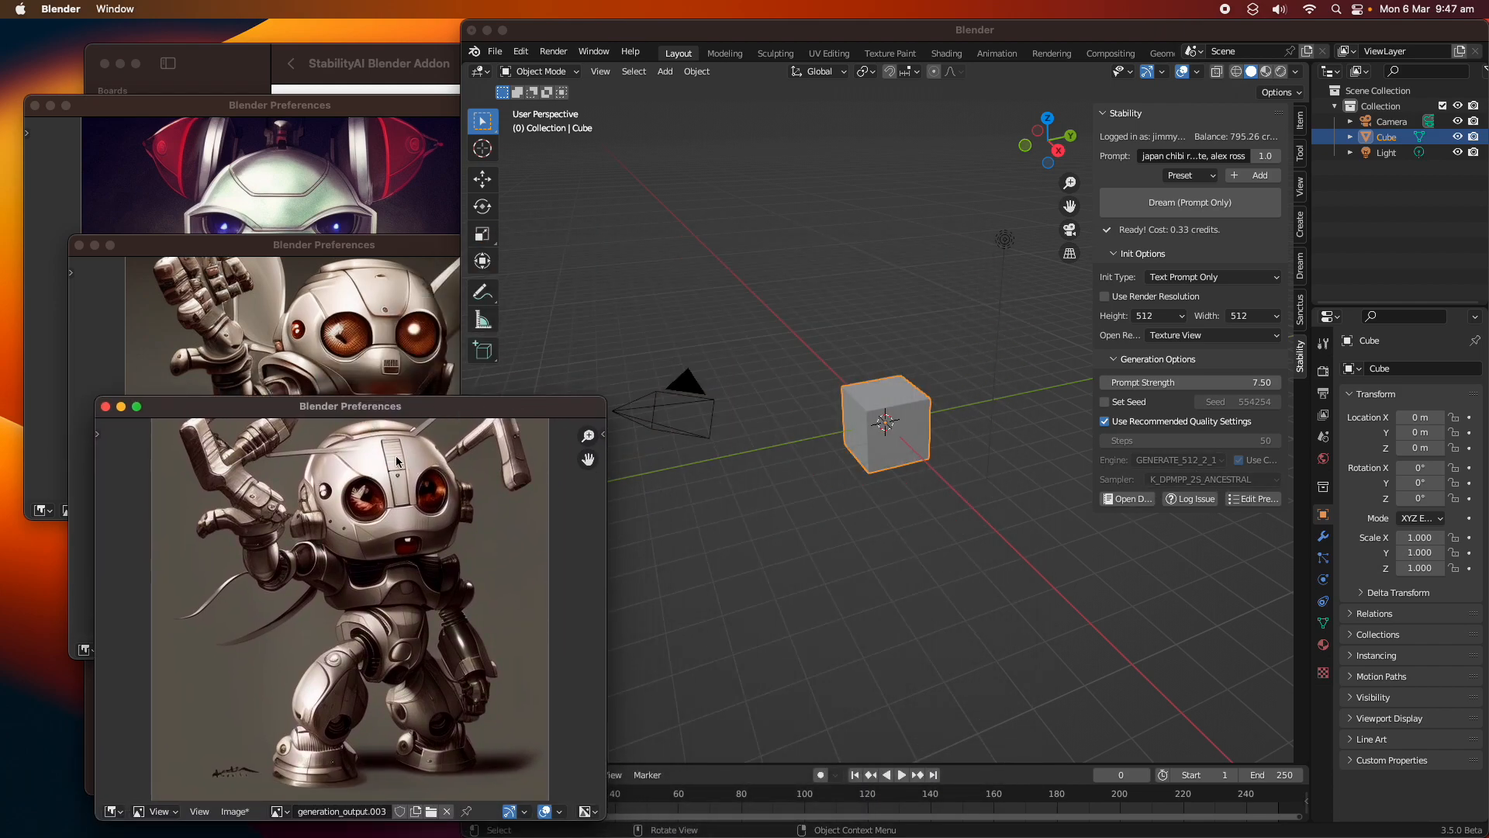
- Turn off Use Recommended Quality Settings and review the available engines, keeping GENERATE_512_2_1
{"action": "left_click", "coordinate": [1191, 175]}
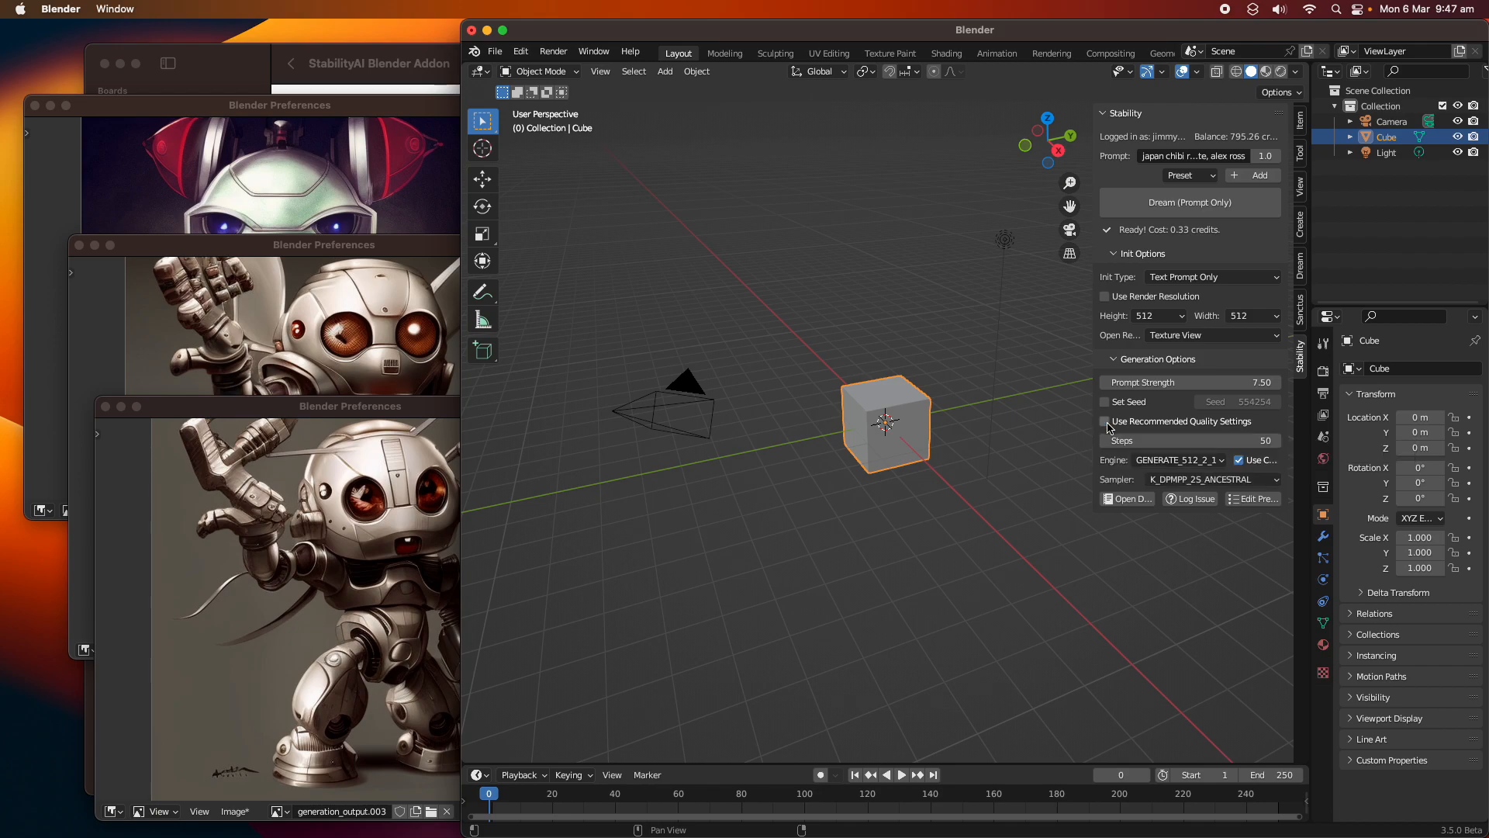
{"action": "left_click", "coordinate": [1115, 423]}
{"action": "left_click", "coordinate": [1190, 463]}
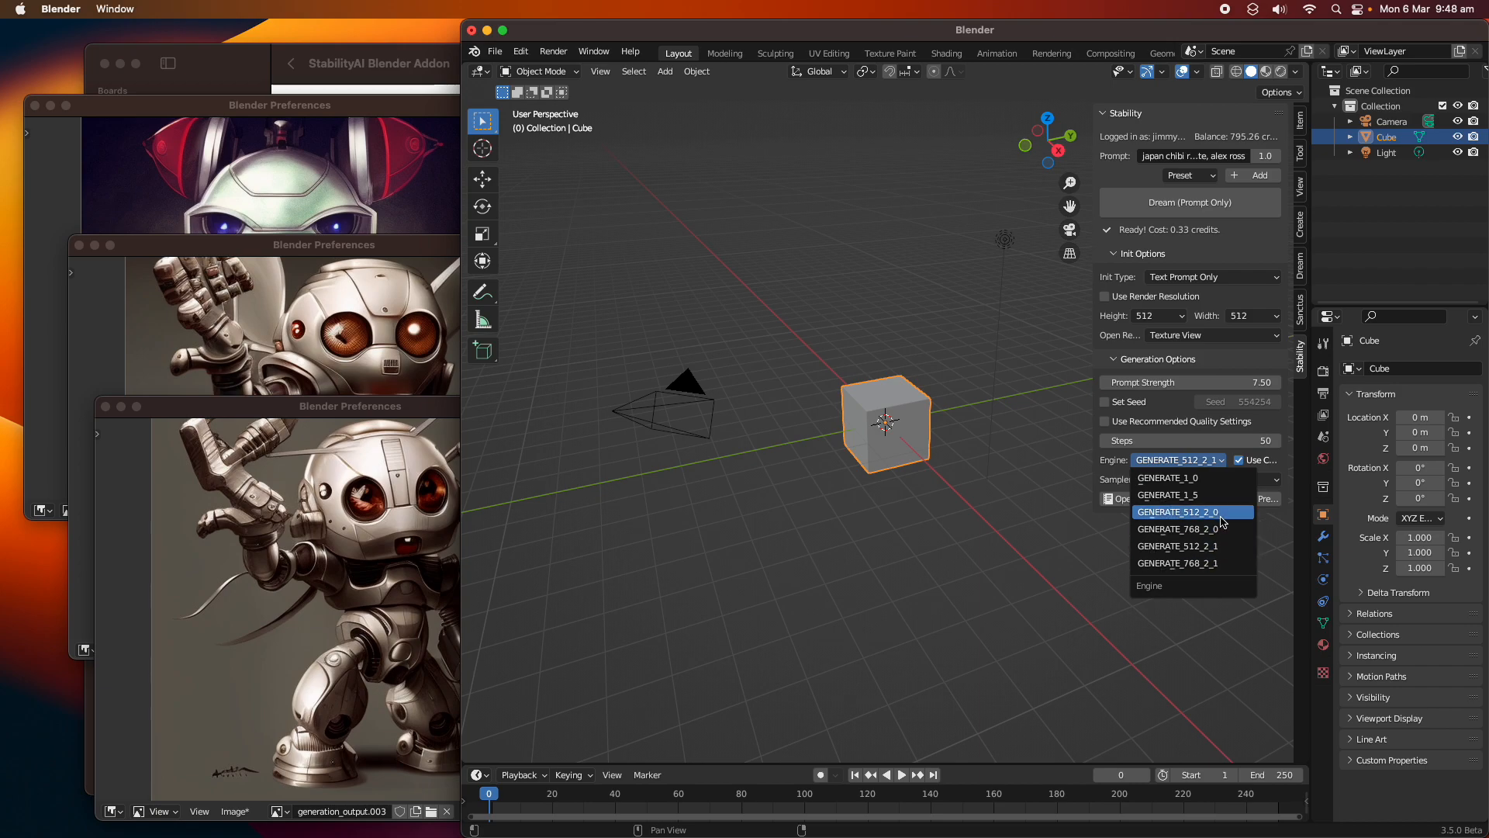
{"action": "left_click", "coordinate": [1192, 454]}
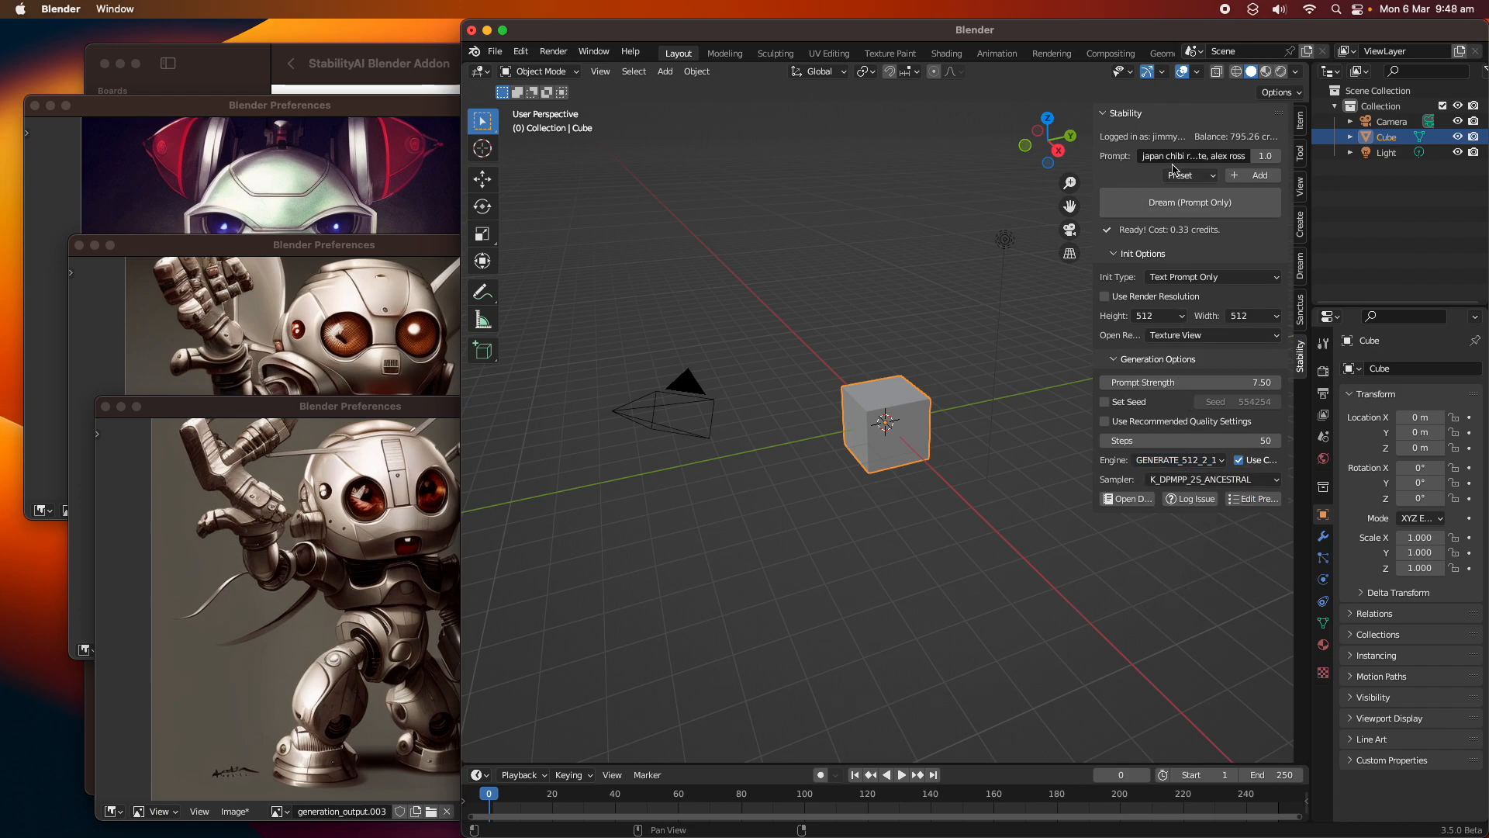
{"action": "left_click", "coordinate": [1189, 460]}
- Add the Photography preset as a second prompt and generate an image from both prompts
{"action": "left_click", "coordinate": [1195, 188]}
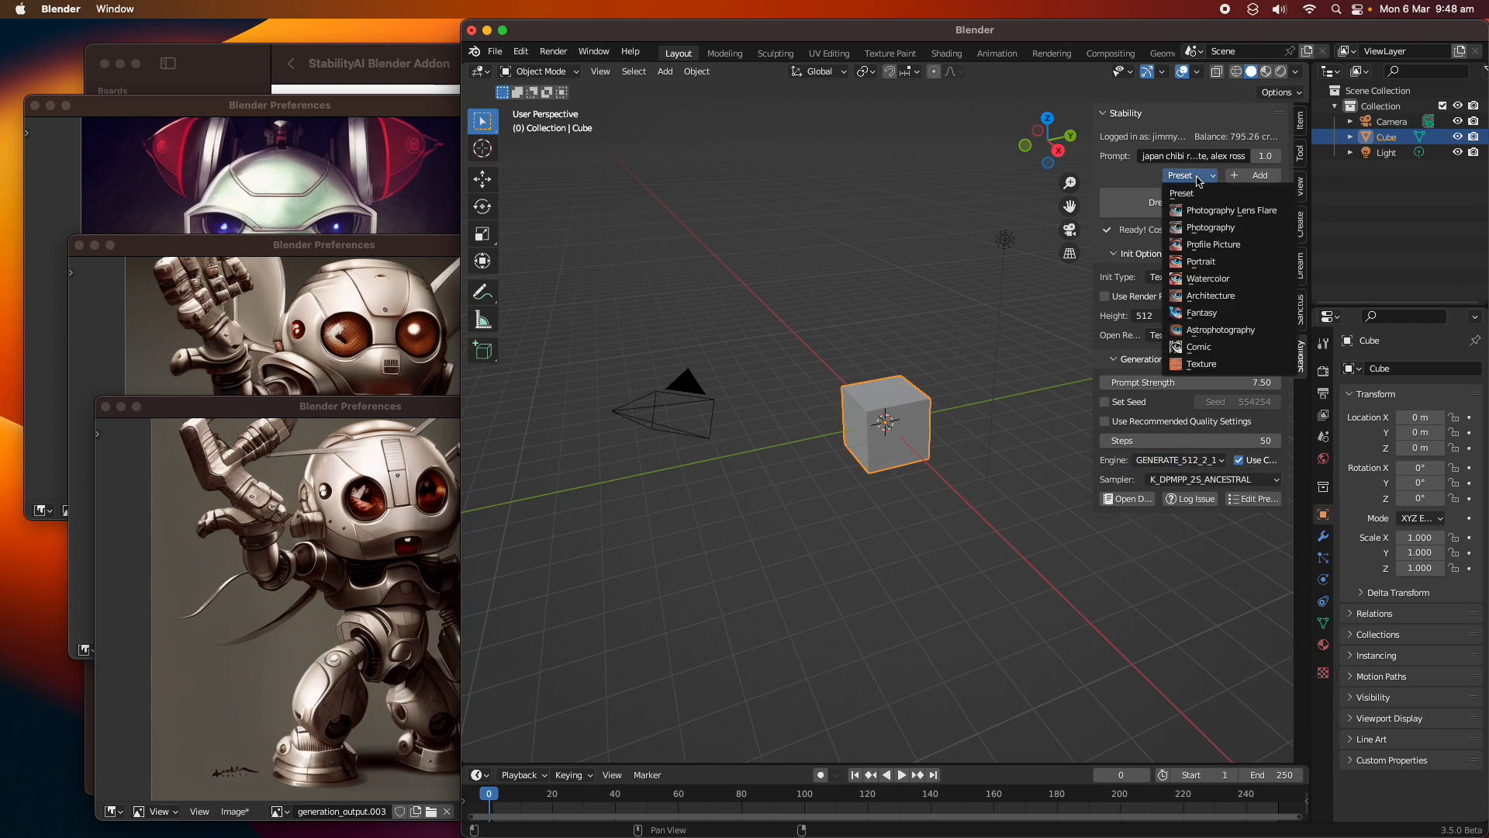
{"action": "left_click", "coordinate": [1210, 228]}
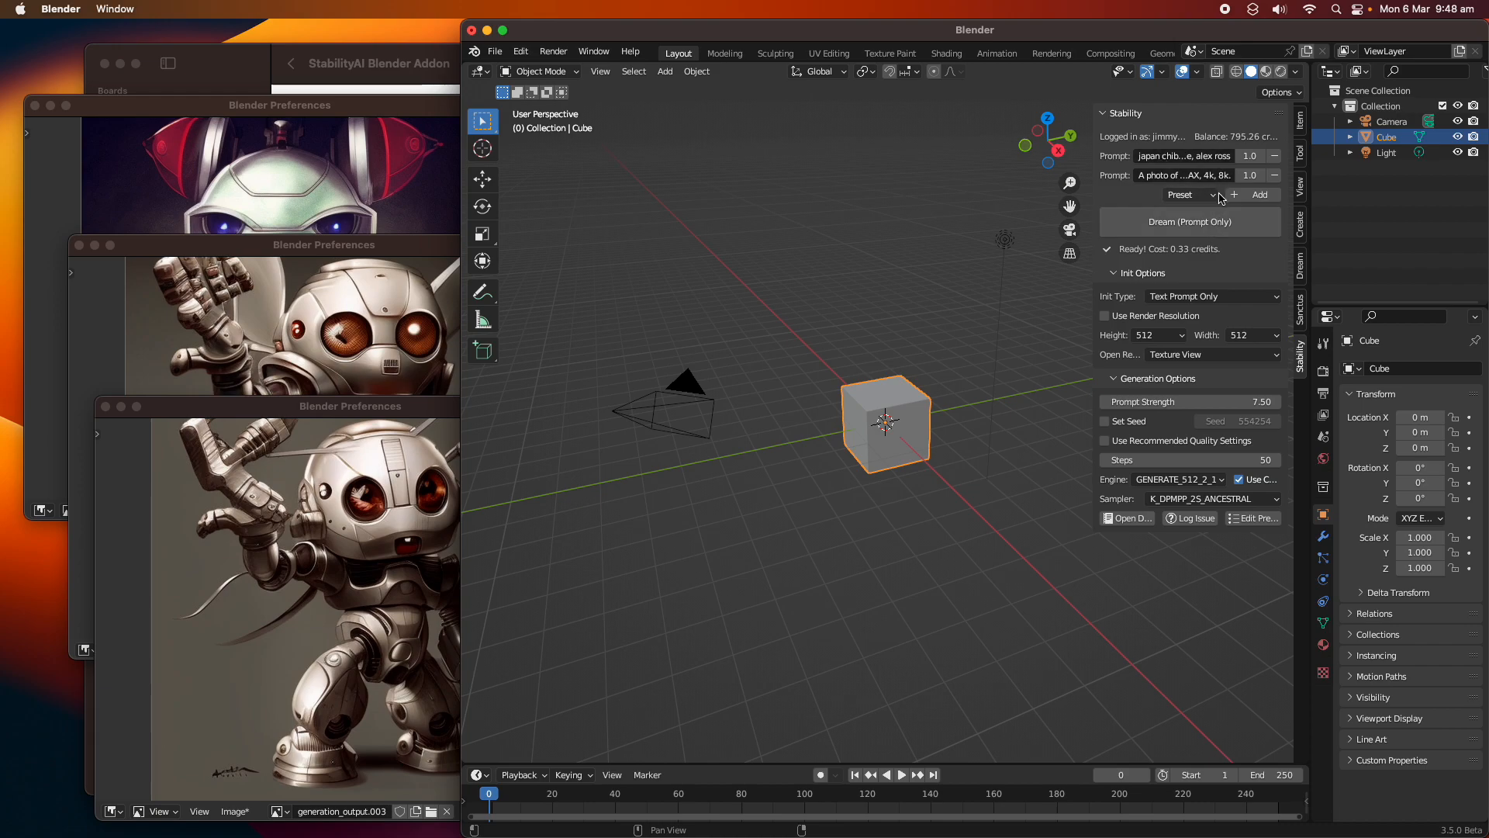
{"action": "left_click", "coordinate": [1194, 197]}
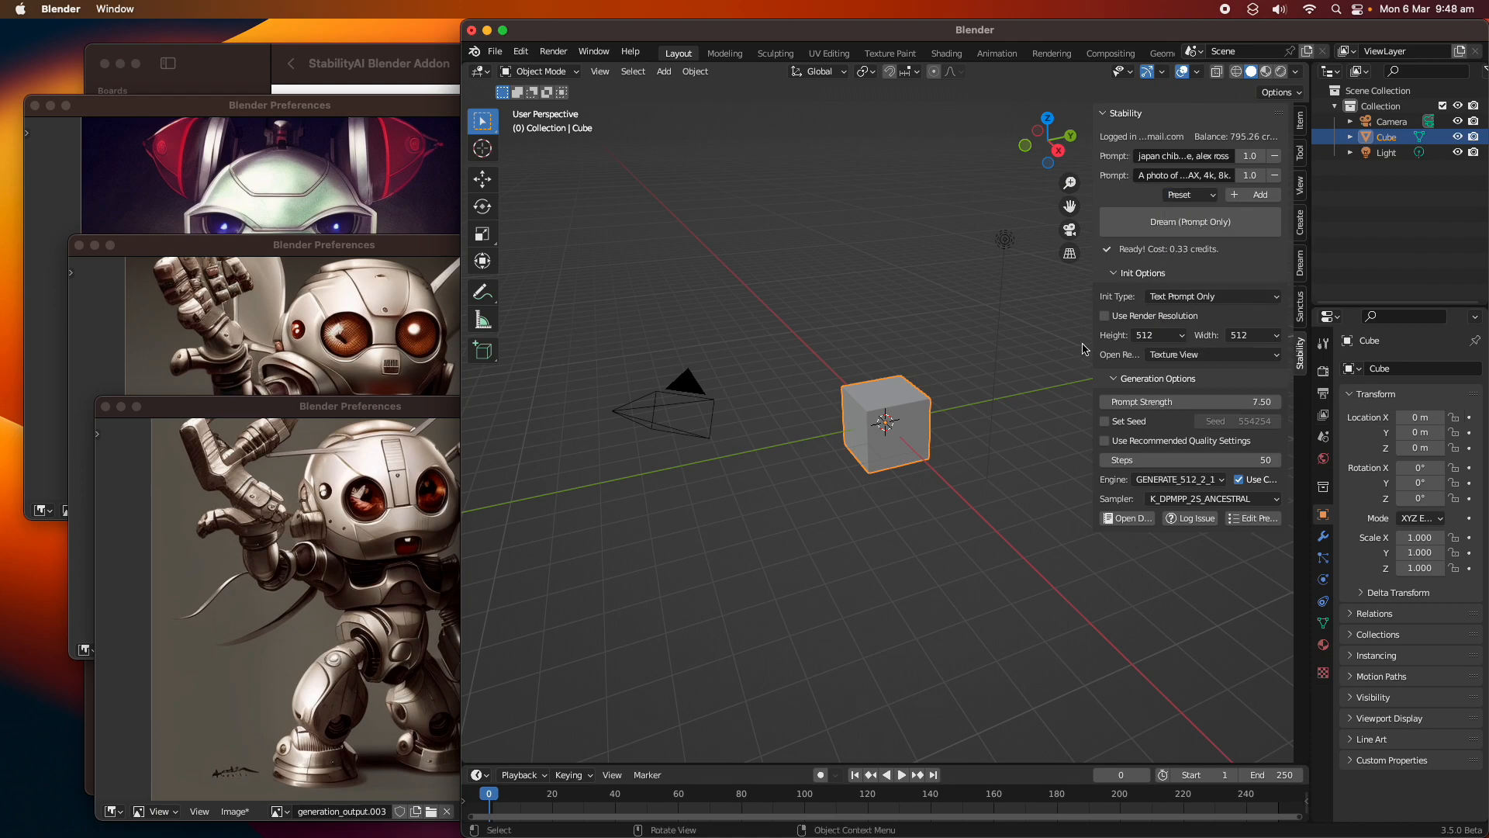
{"action": "left_click", "coordinate": [1170, 232]}
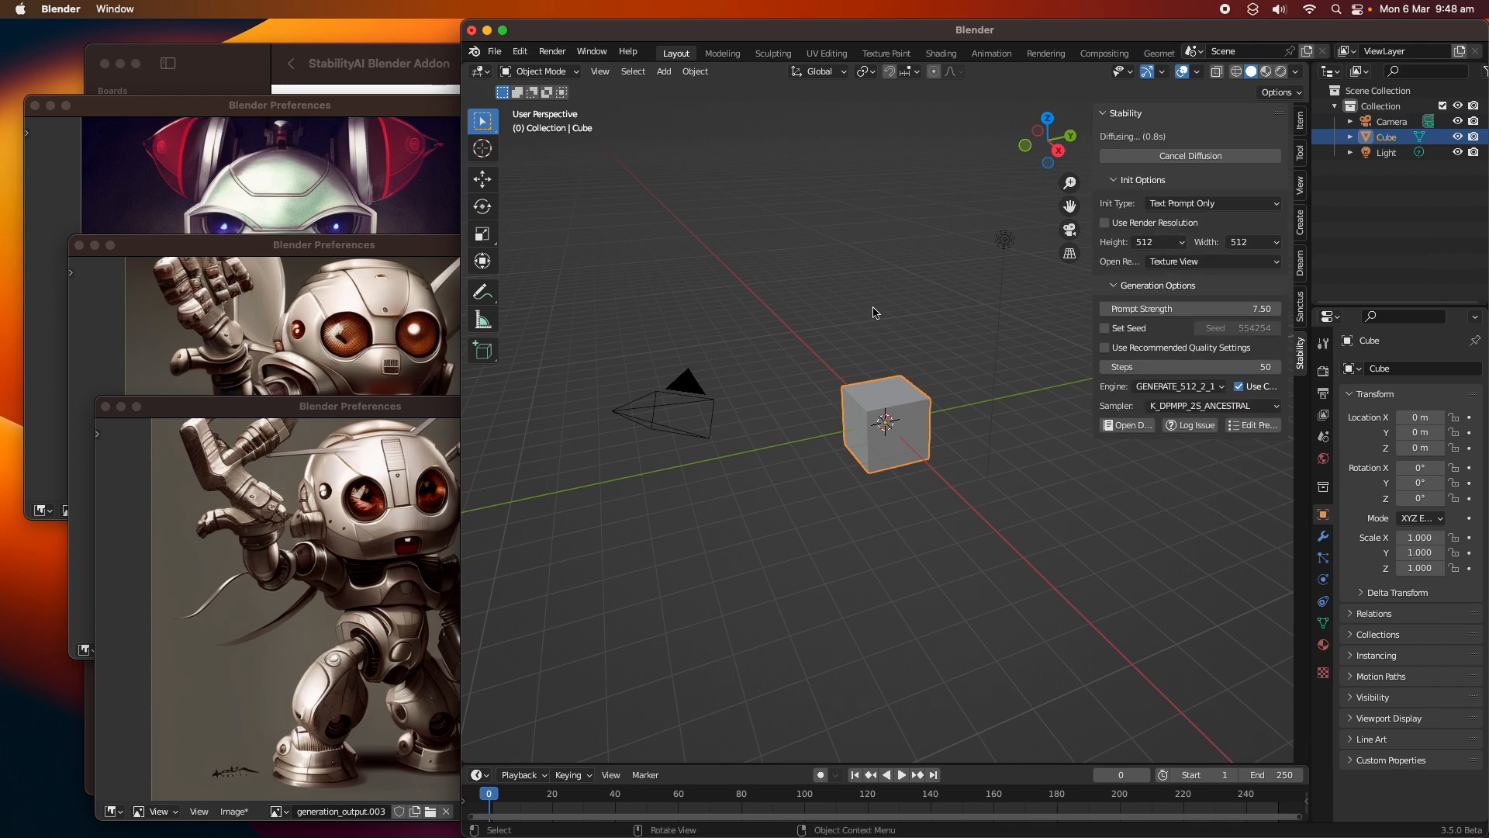
- Restack the earlier robot image windows and bring the newly generated golden robot image over to them
{"action": "left_click_drag", "start_coordinate": [300, 405], "coordinate": [350, 364]}
{"action": "left_click_drag", "start_coordinate": [379, 250], "coordinate": [387, 289]}
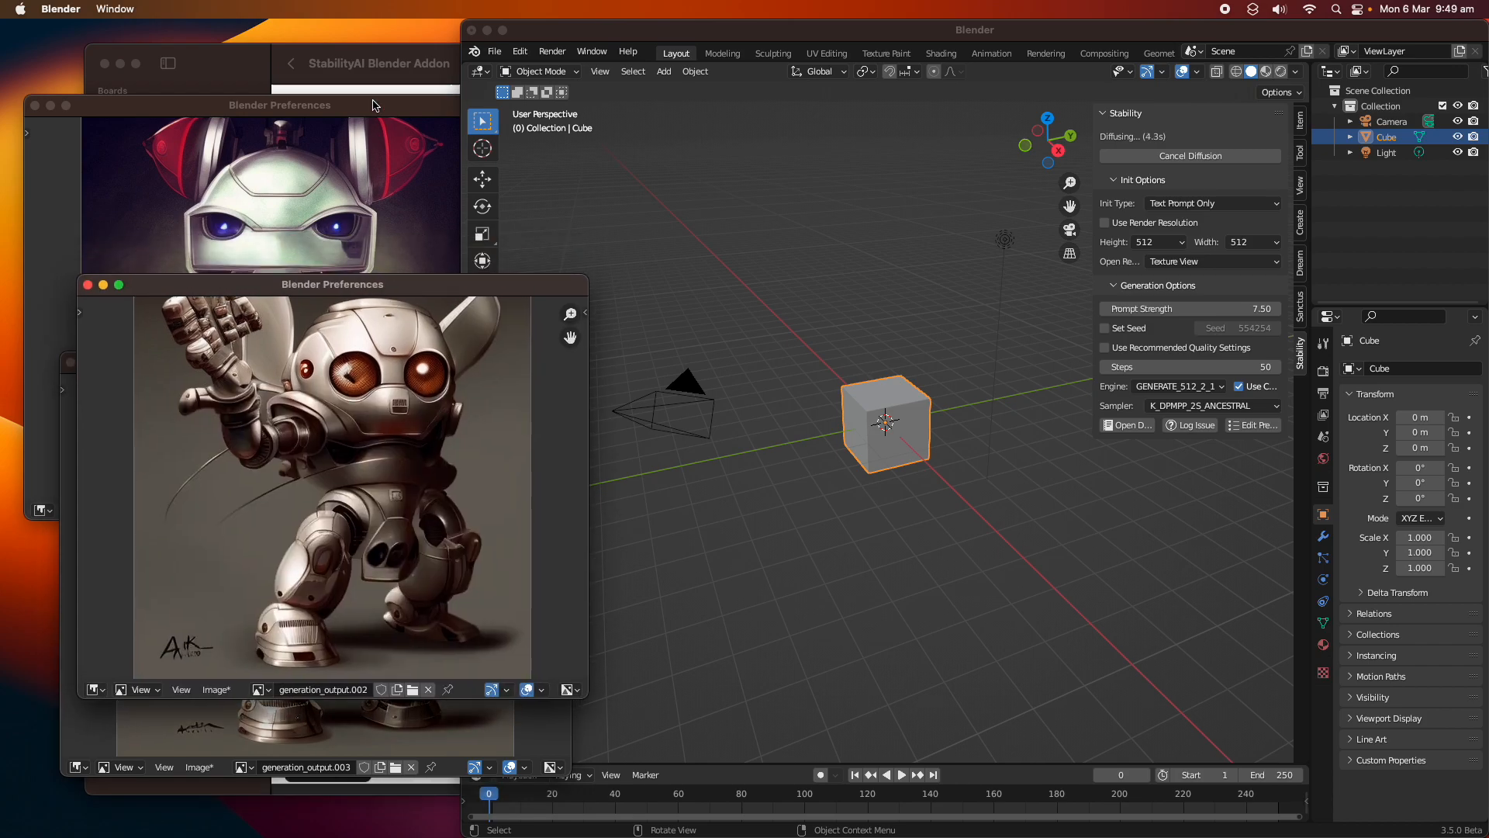
{"action": "left_click_drag", "start_coordinate": [373, 100], "coordinate": [388, 98]}
{"action": "left_click", "coordinate": [406, 580]}
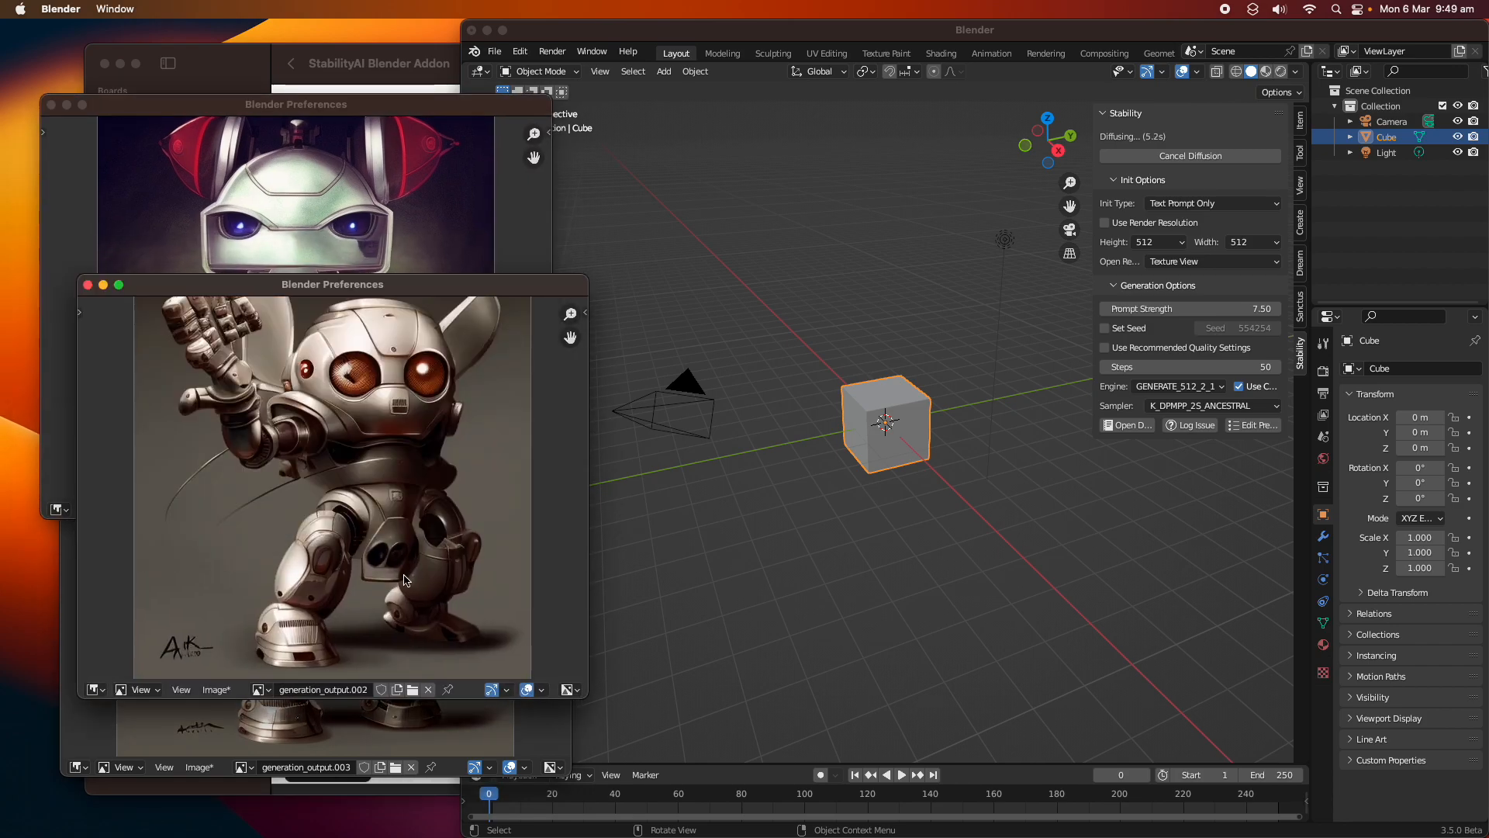
{"action": "left_click_drag", "start_coordinate": [942, 259], "coordinate": [599, 228]}
- Generate another image from the two prompts and position the first golden robot image over the stacked windows
{"action": "left_click", "coordinate": [1160, 224]}
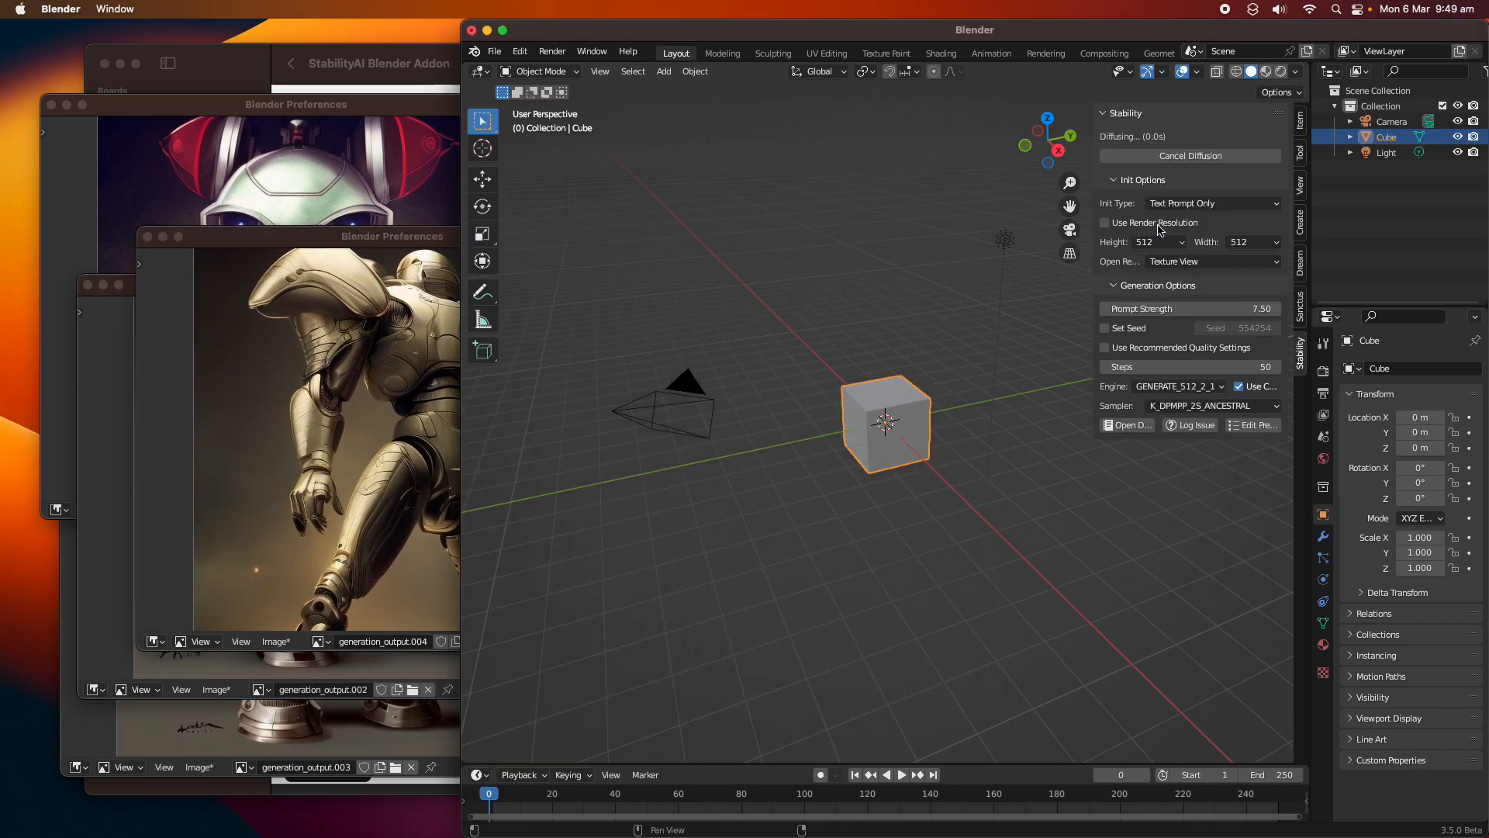
{"action": "left_click_drag", "start_coordinate": [395, 243], "coordinate": [286, 183]}
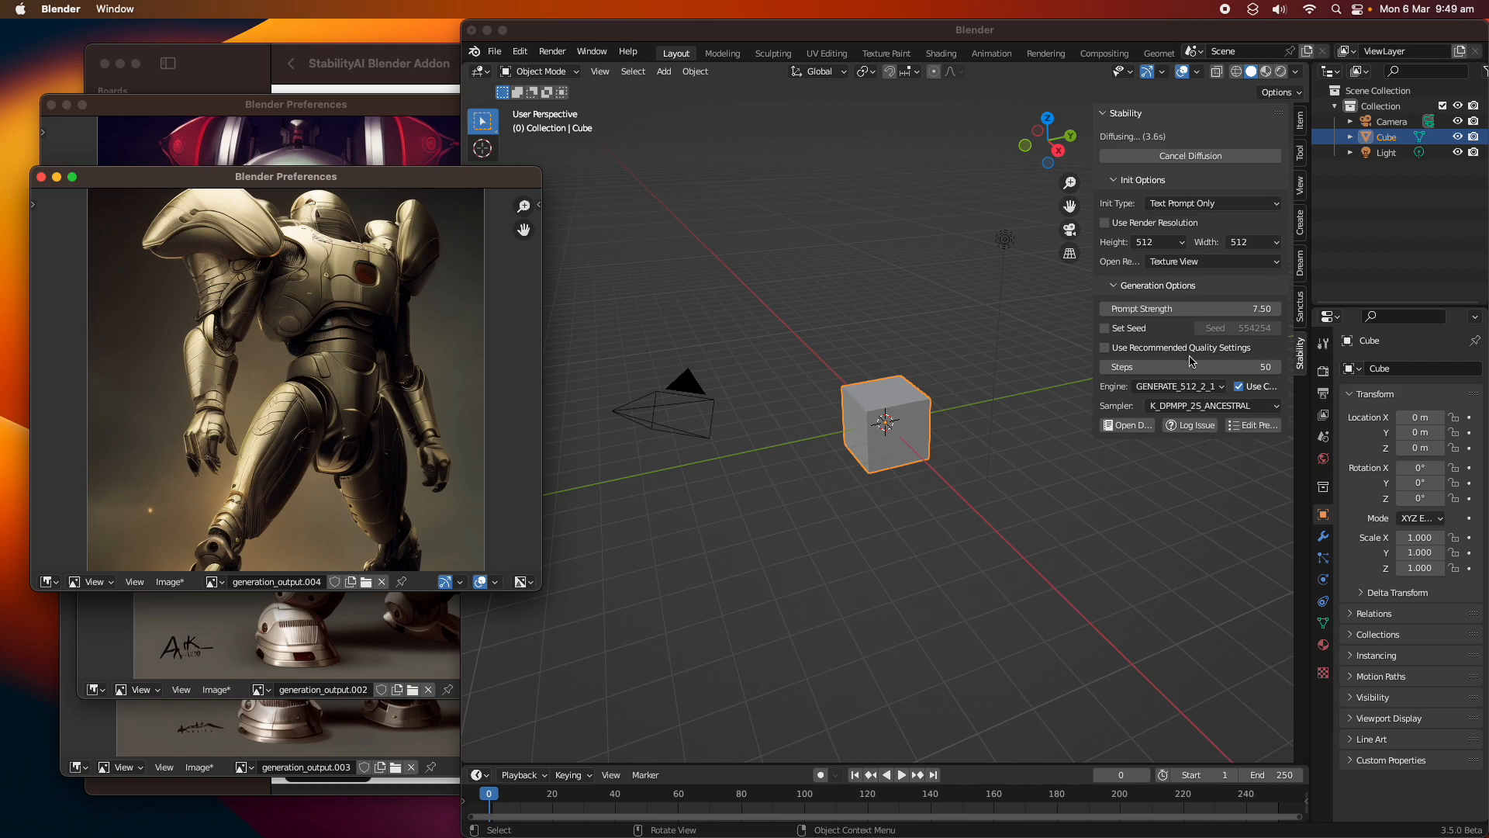
{"action": "left_click_drag", "start_coordinate": [284, 178], "coordinate": [315, 342]}
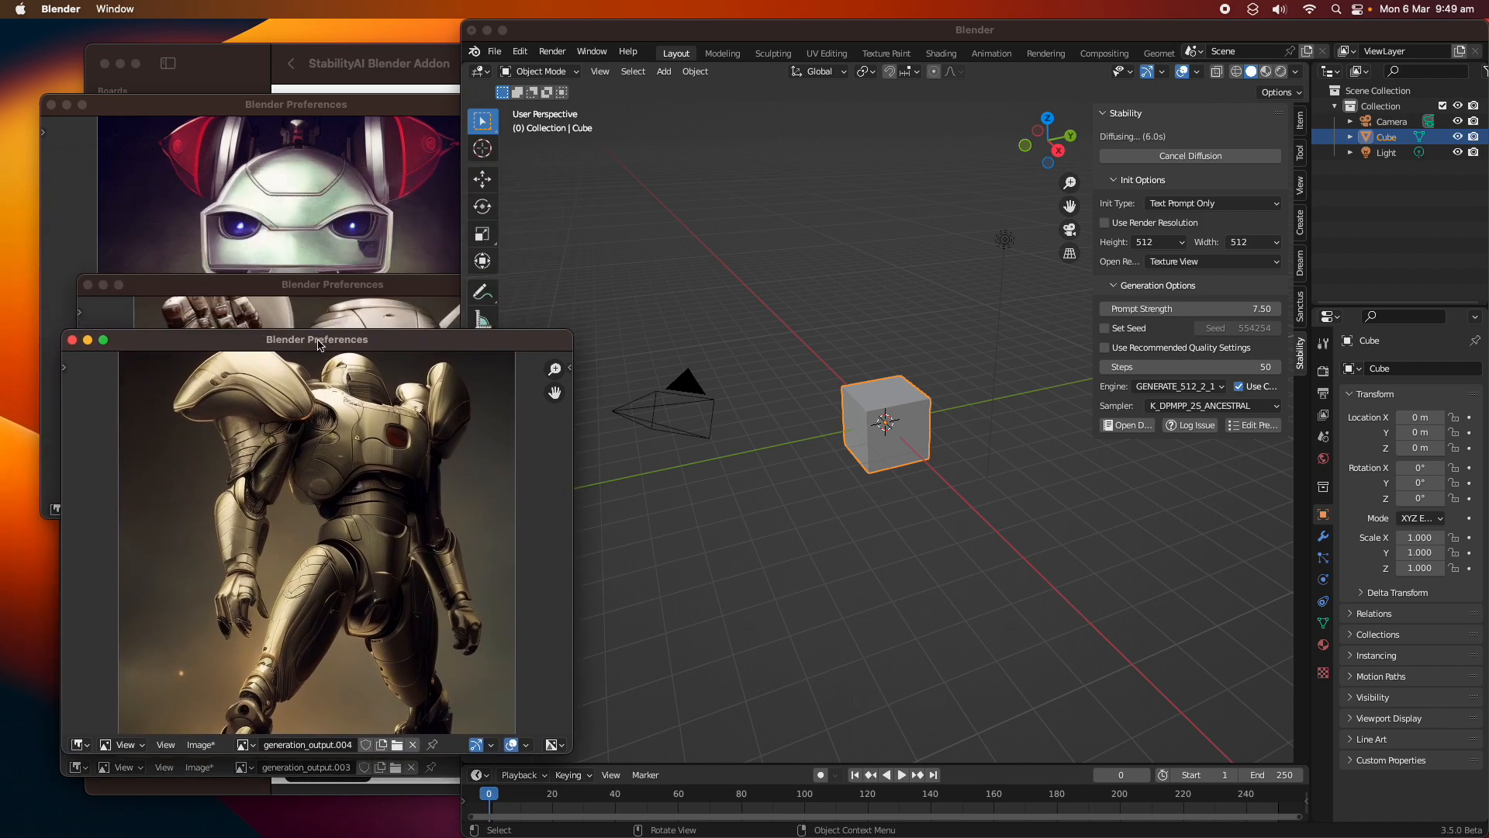
- Close the blue-eyed robot image window and minimize the StabilityAI Blender Addon board in Freeform
{"action": "left_click", "coordinate": [51, 105]}
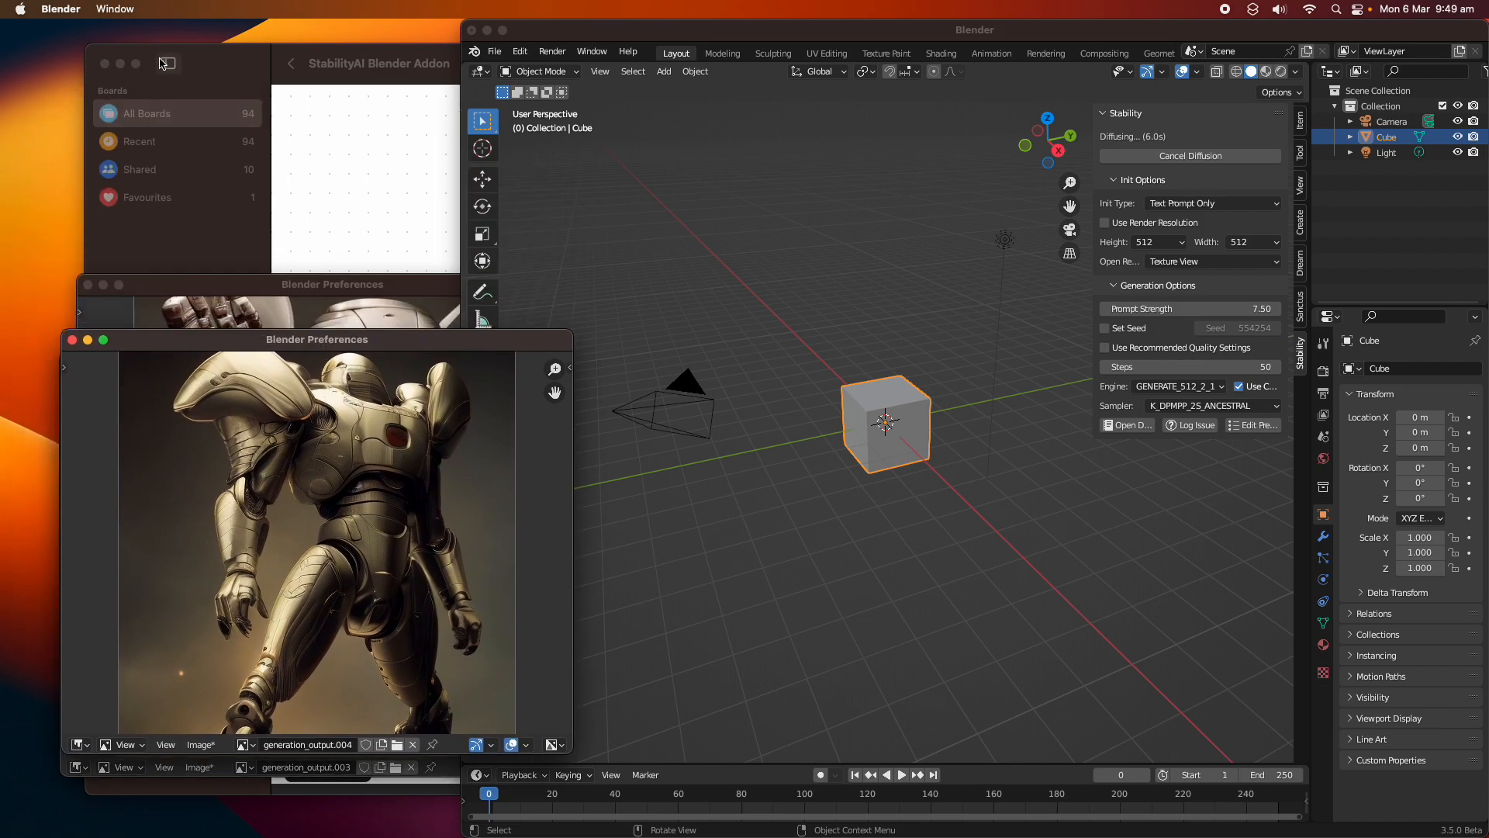
{"action": "left_click", "coordinate": [200, 69]}
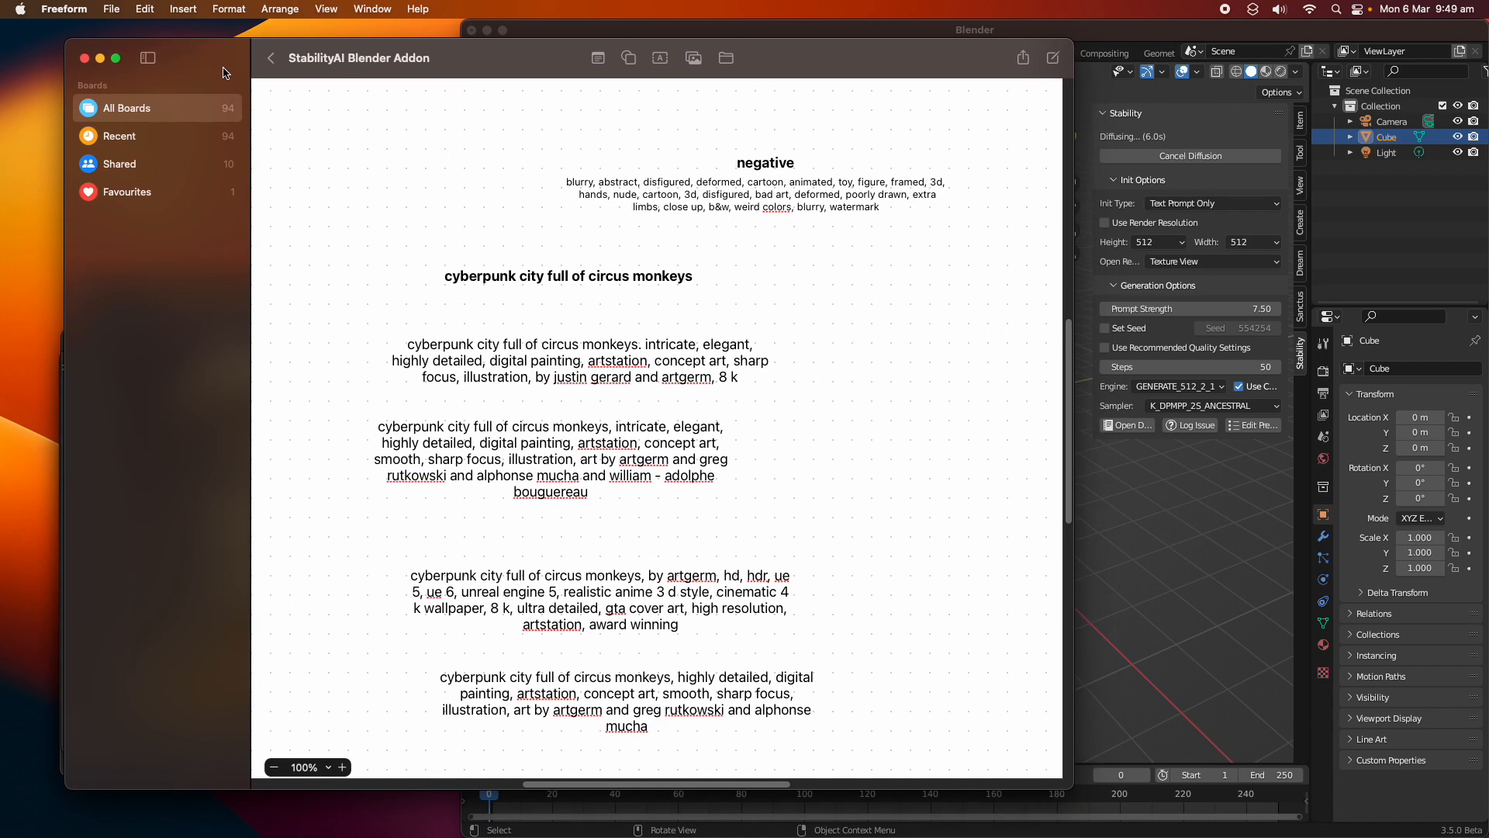
{"action": "left_click", "coordinate": [100, 58]}
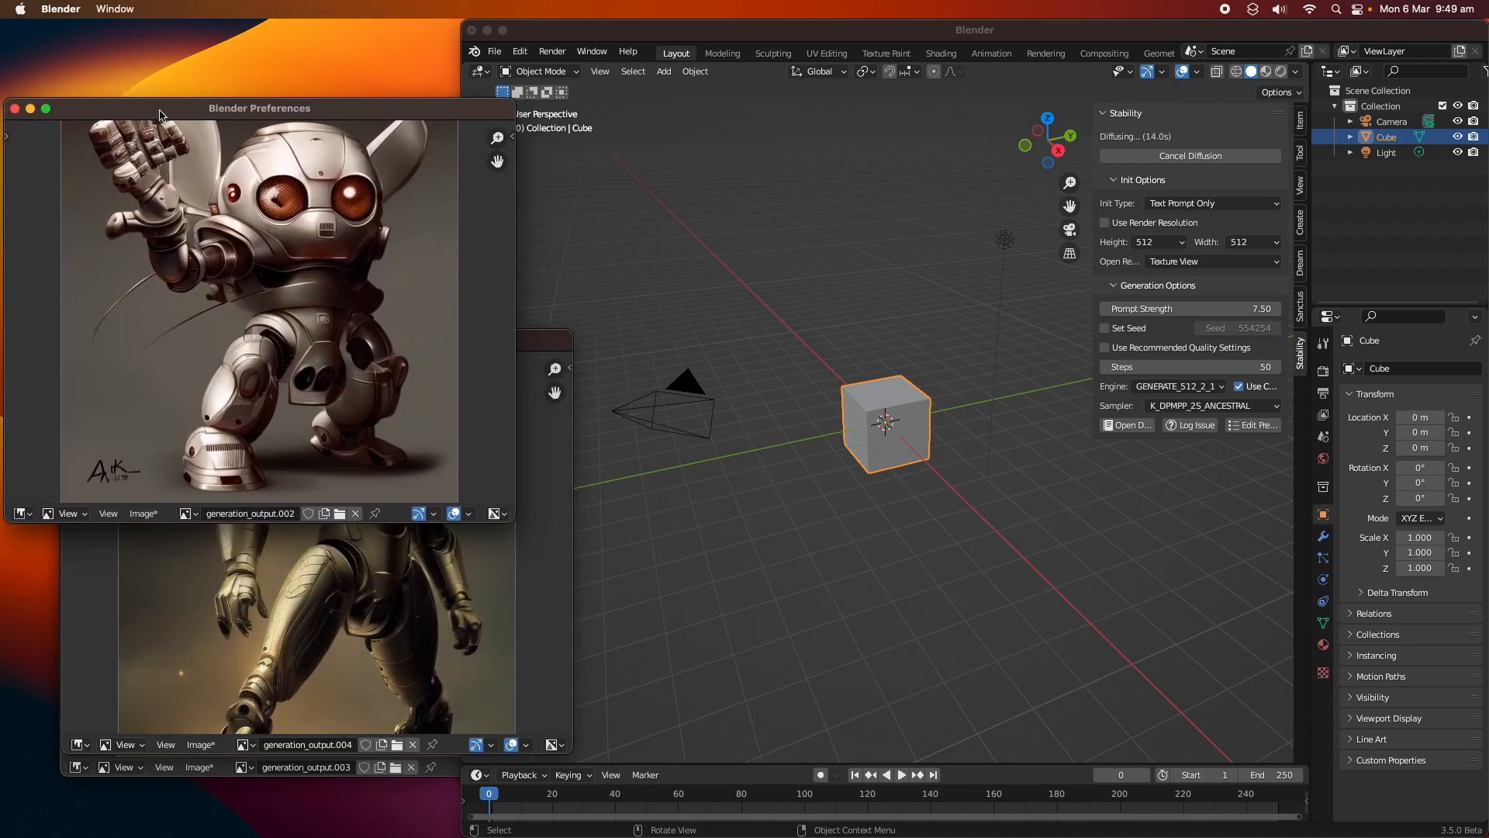
- Move the waving robot image window aside and place the newest golden robot image above the previous one for comparison
{"action": "left_click_drag", "start_coordinate": [496, 140], "coordinate": [274, 112]}
{"action": "left_click", "coordinate": [366, 586]}
{"action": "left_click", "coordinate": [381, 290]}
{"action": "left_click", "coordinate": [401, 558]}
{"action": "left_click", "coordinate": [400, 284]}
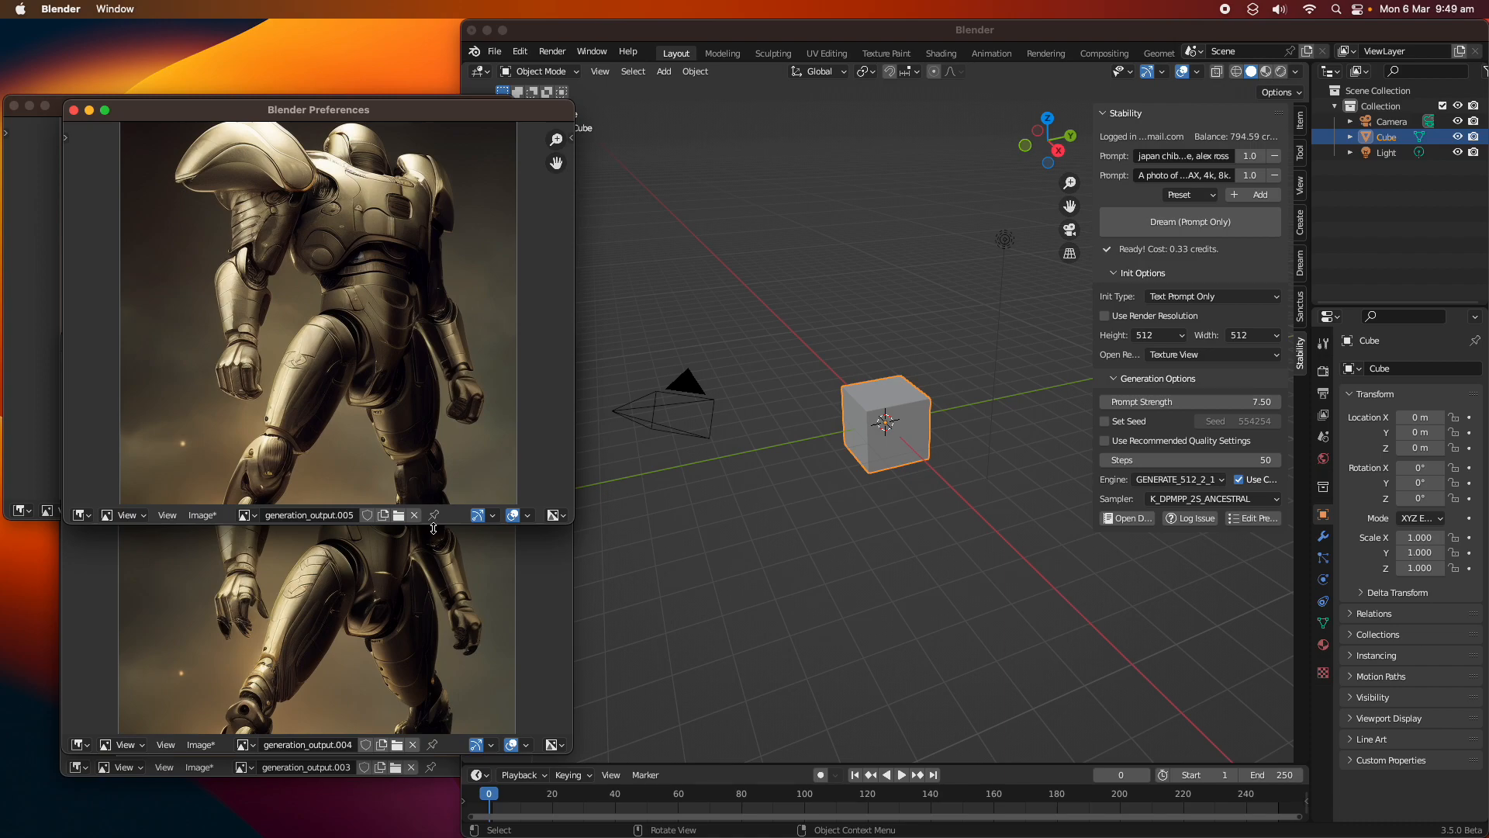
- Enable Set Seed with the value 12134, generate an image, and place its window with the earlier ones
{"action": "left_click", "coordinate": [1138, 422]}
{"action": "left_click_drag", "start_coordinate": [1245, 422], "coordinate": [1251, 423]}
{"action": "double_click", "coordinate": [1251, 423]}
{"action": "type", "text": "12134"}
{"action": "key", "text": "Return"}
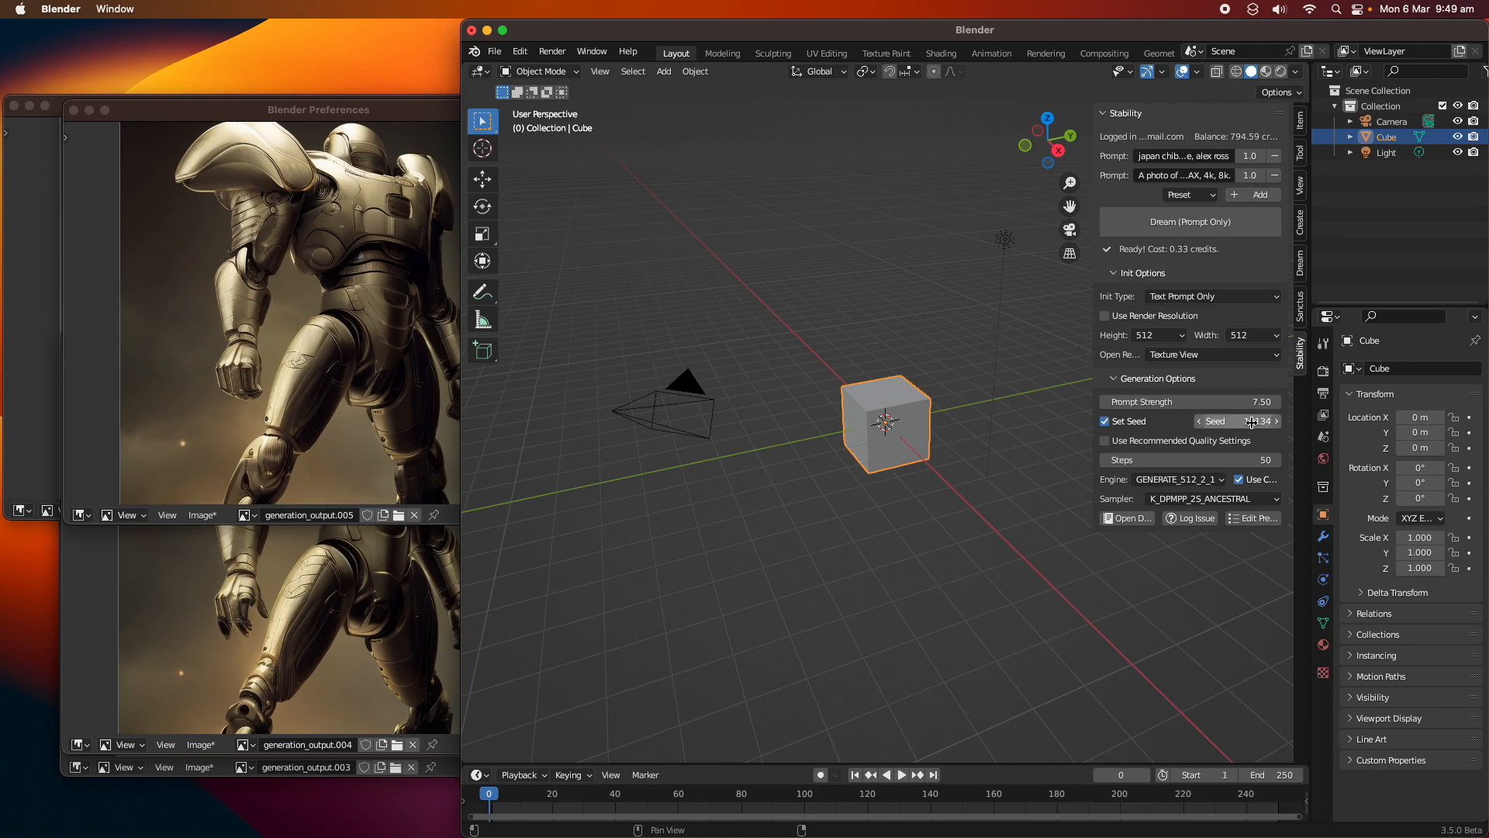
{"action": "left_click", "coordinate": [1128, 223]}
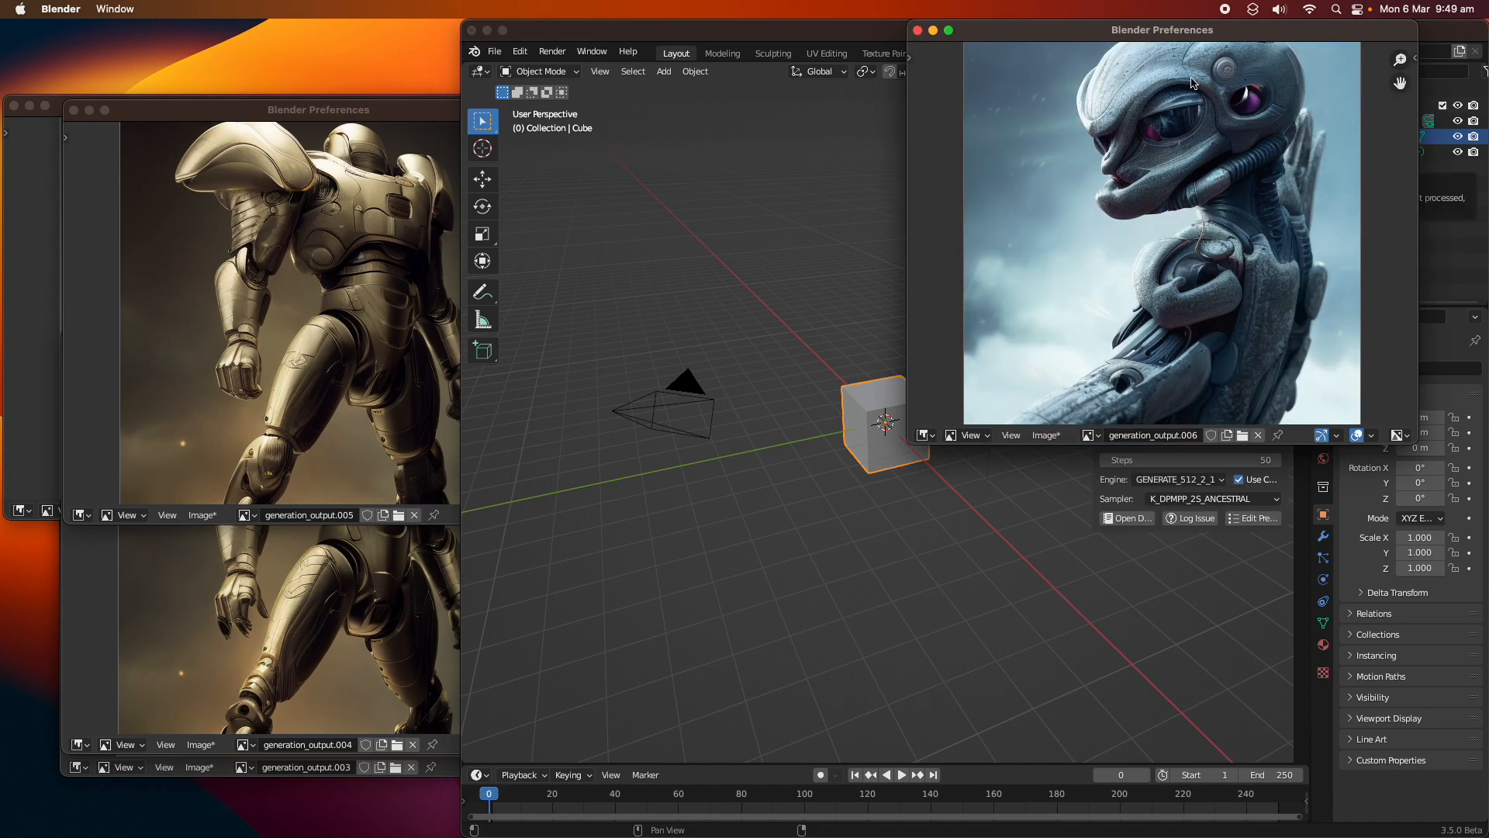
{"action": "left_click_drag", "start_coordinate": [1192, 36], "coordinate": [416, 252]}
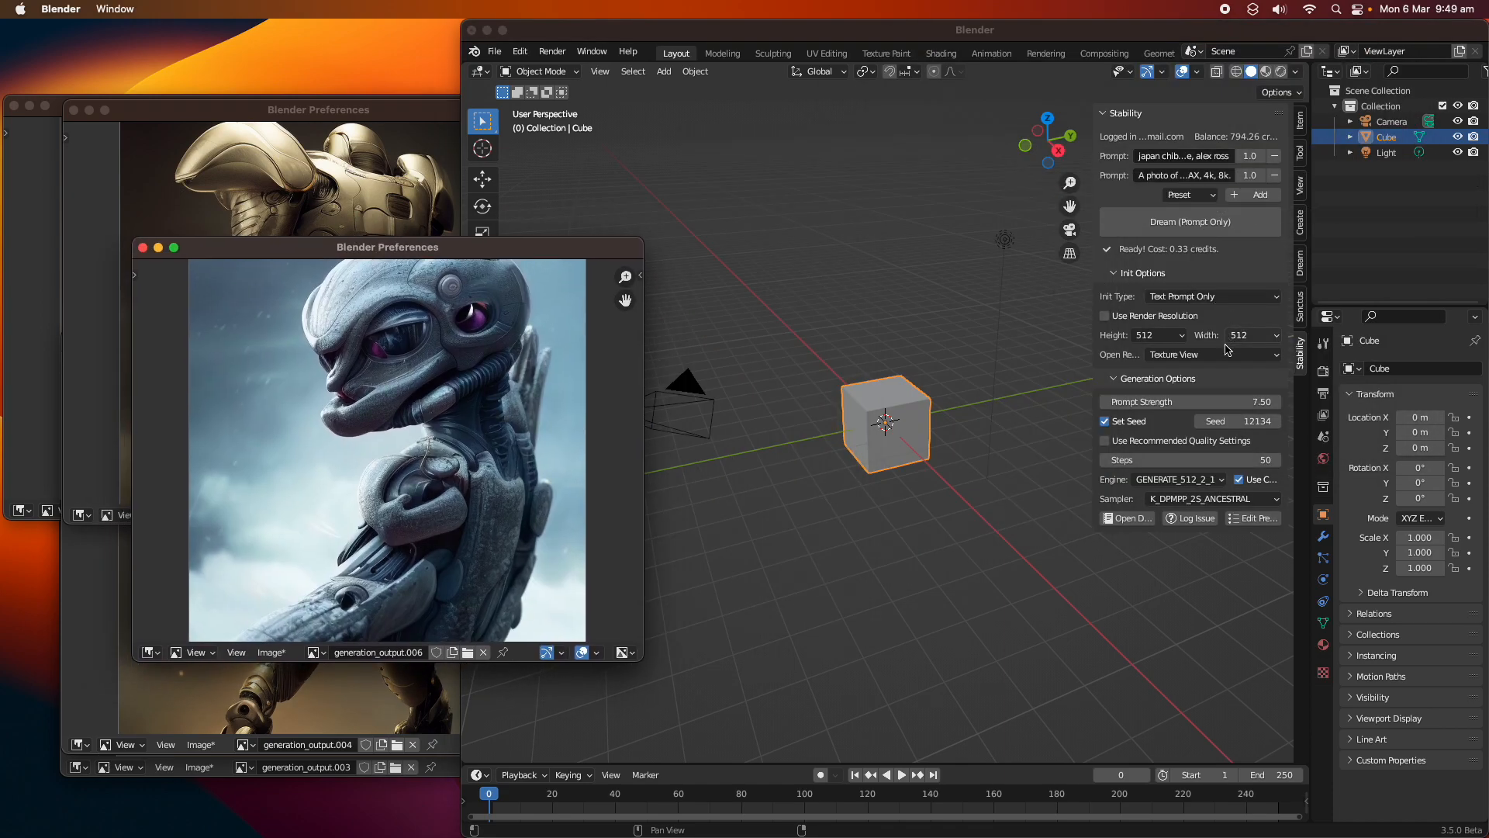
- Change the seed to 10926, generate another image, and place its window over the previous result
{"action": "left_click_drag", "start_coordinate": [1257, 422], "coordinate": [1226, 422]}
{"action": "left_click", "coordinate": [1164, 227]}
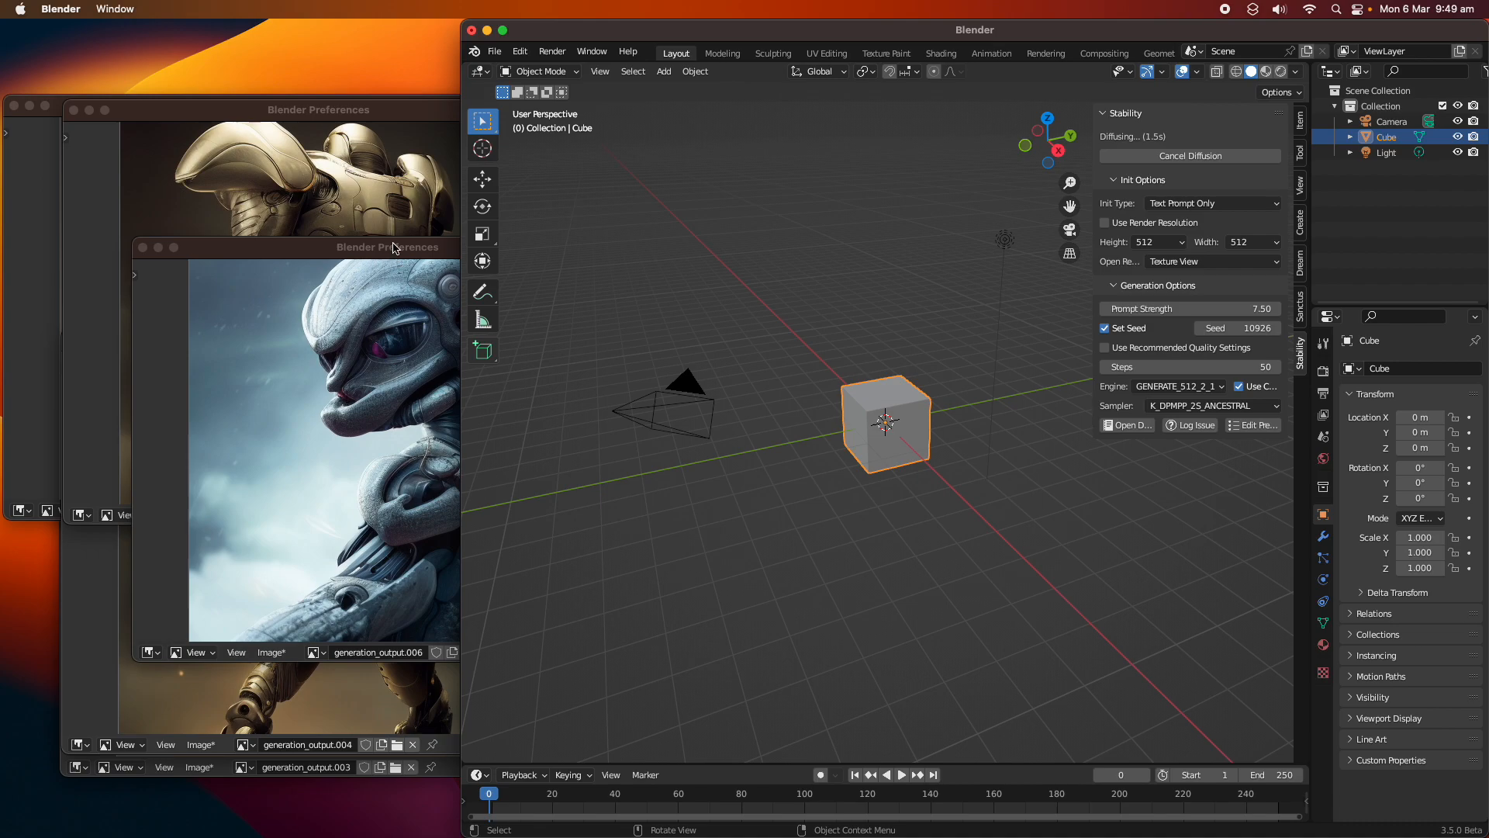
{"action": "left_click_drag", "start_coordinate": [394, 249], "coordinate": [376, 242]}
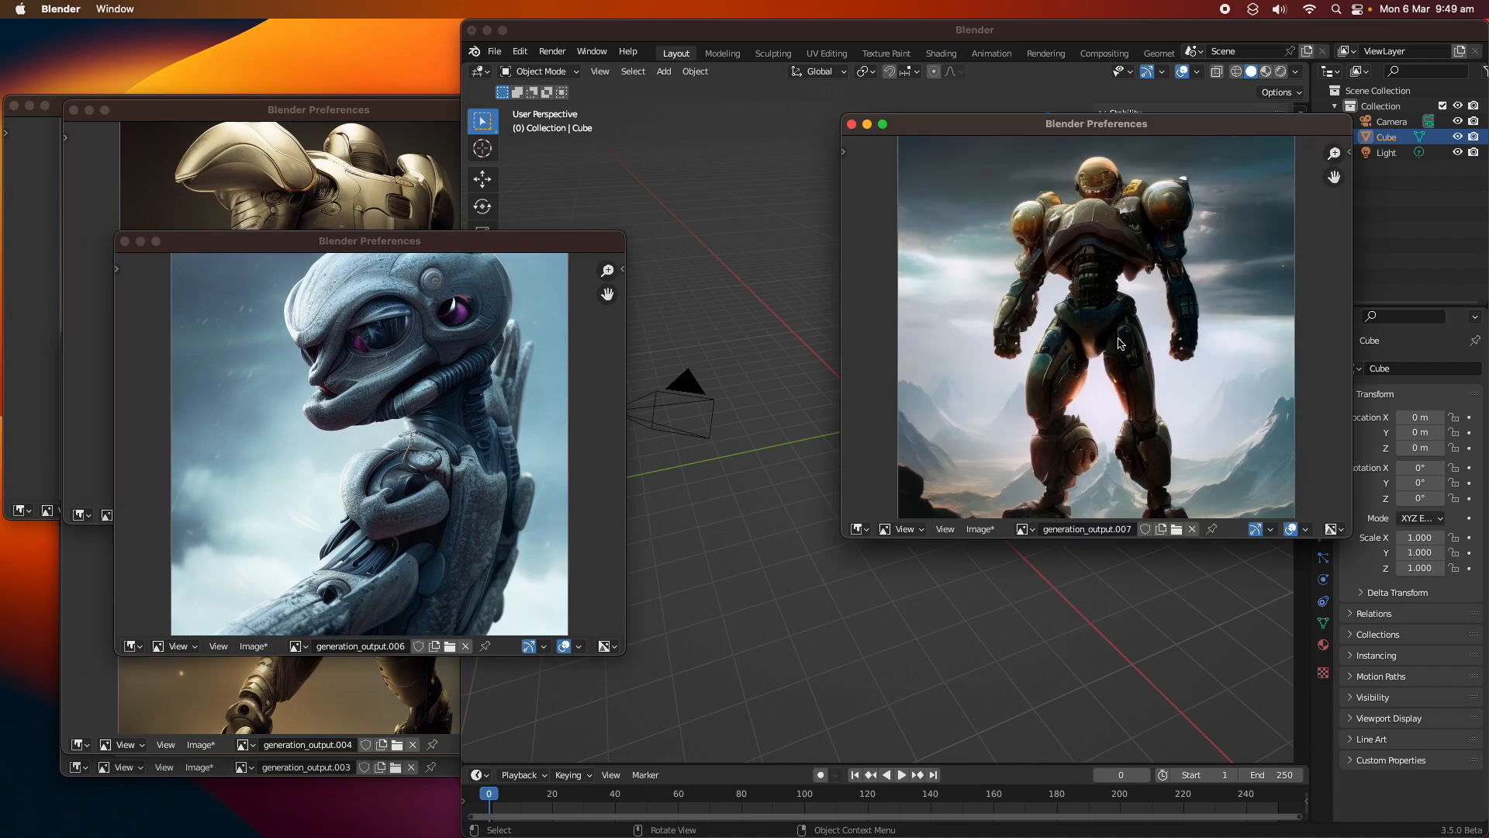
{"action": "left_click_drag", "start_coordinate": [1155, 130], "coordinate": [387, 256]}
- Close the generation_output.005 golden robot window, shift the waving robot window, and bring the newest image forward
{"action": "left_click", "coordinate": [409, 186]}
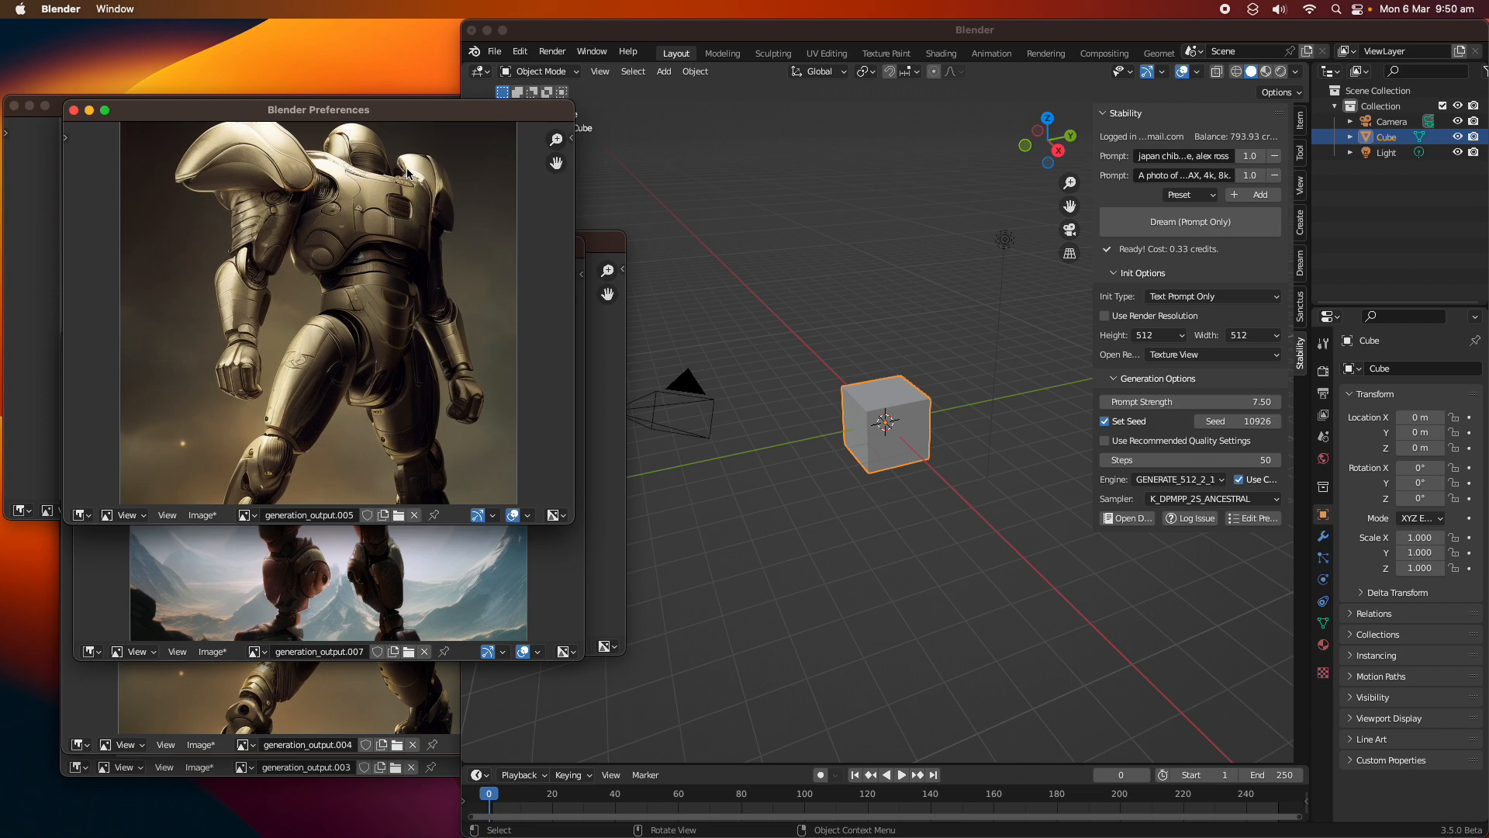
{"action": "left_click", "coordinate": [74, 109]}
{"action": "left_click_drag", "start_coordinate": [205, 114], "coordinate": [208, 88]}
{"action": "left_click", "coordinate": [531, 269]}
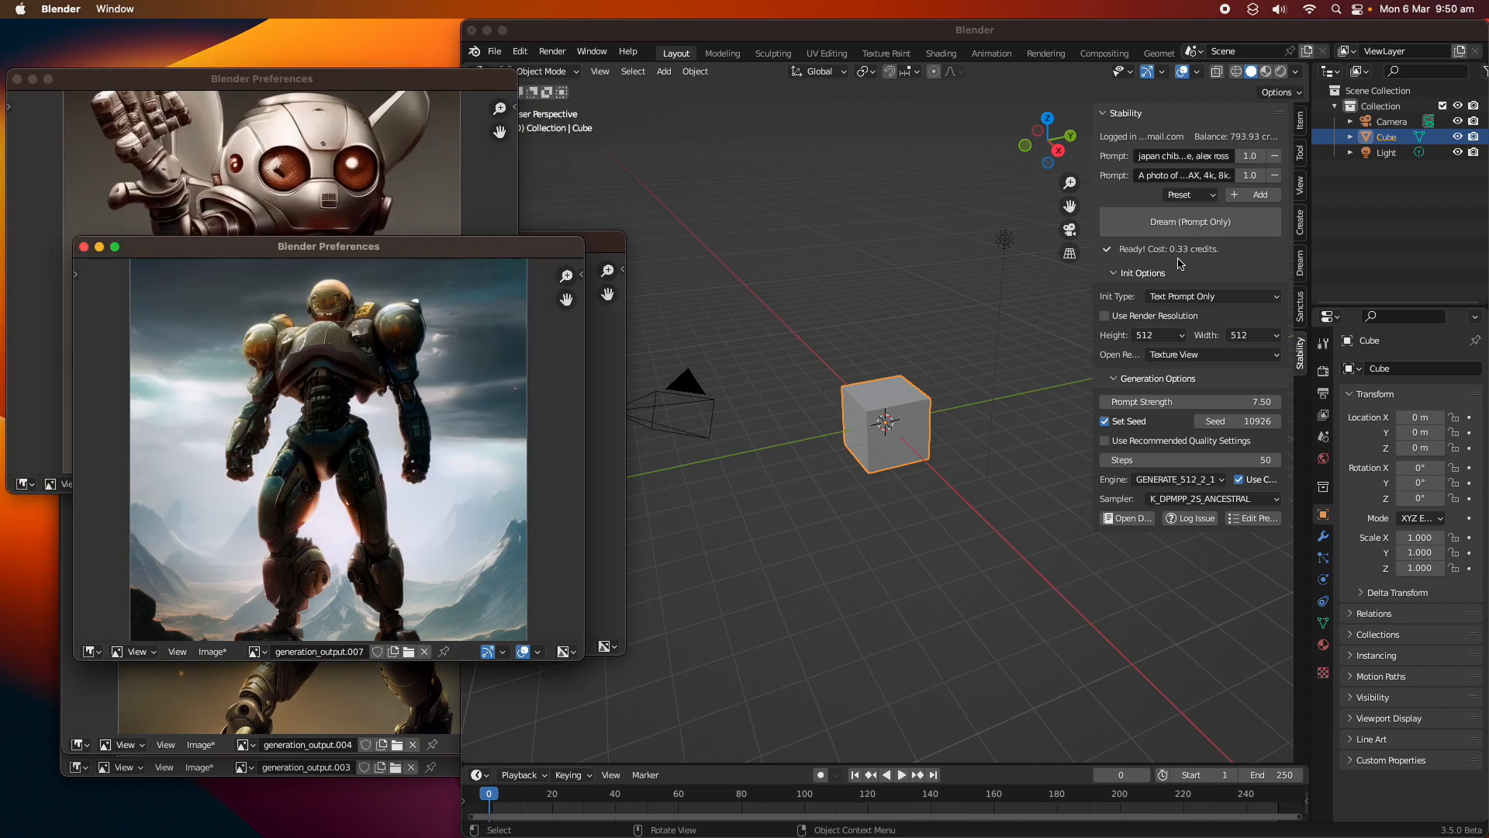
- Replace the Photography preset prompt with the Watercolor preset and generate an image
{"action": "left_click", "coordinate": [1275, 175]}
{"action": "left_click", "coordinate": [1186, 175]}
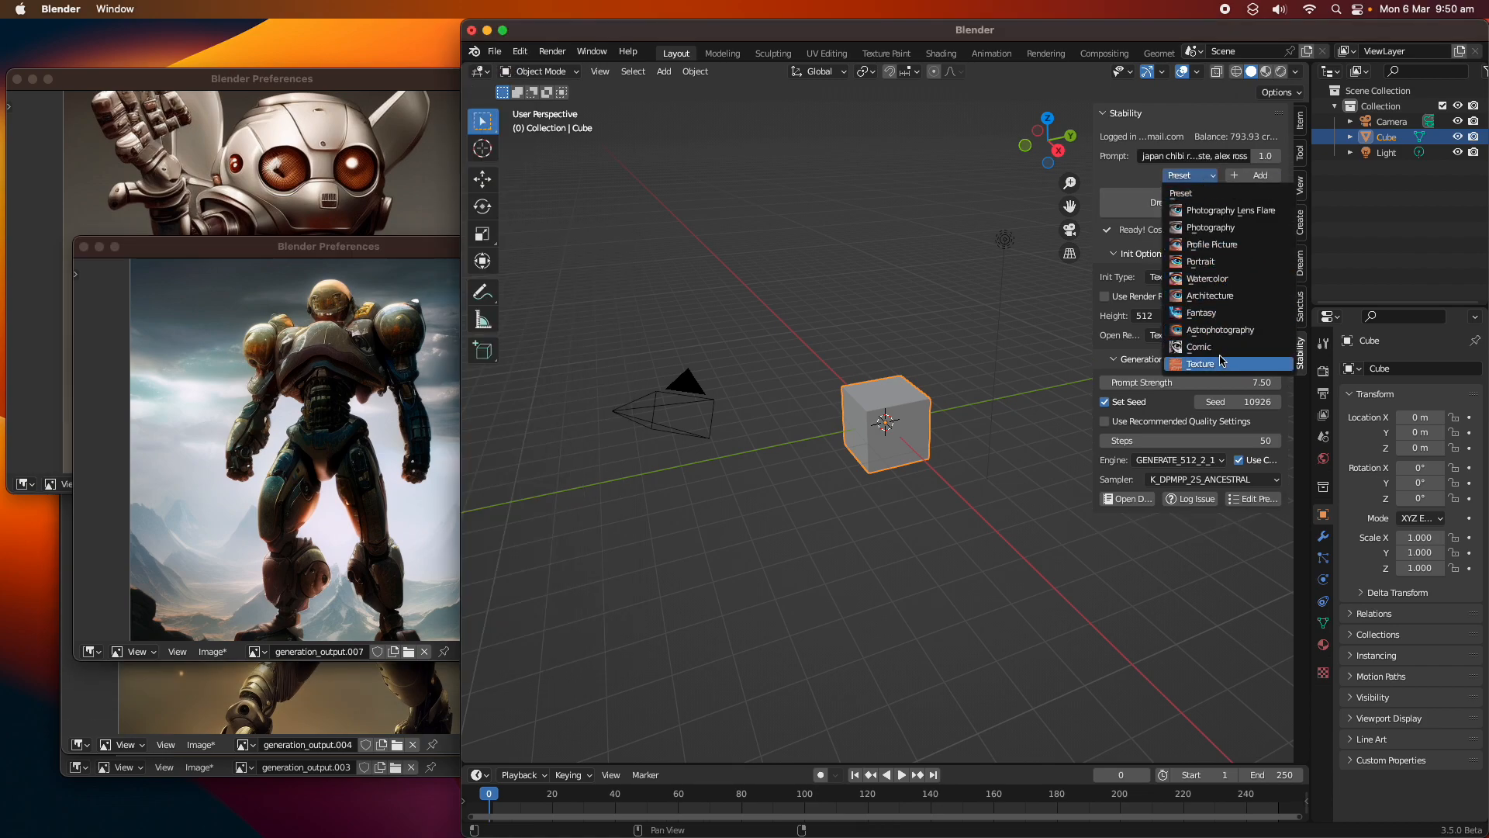
{"action": "left_click", "coordinate": [1211, 278]}
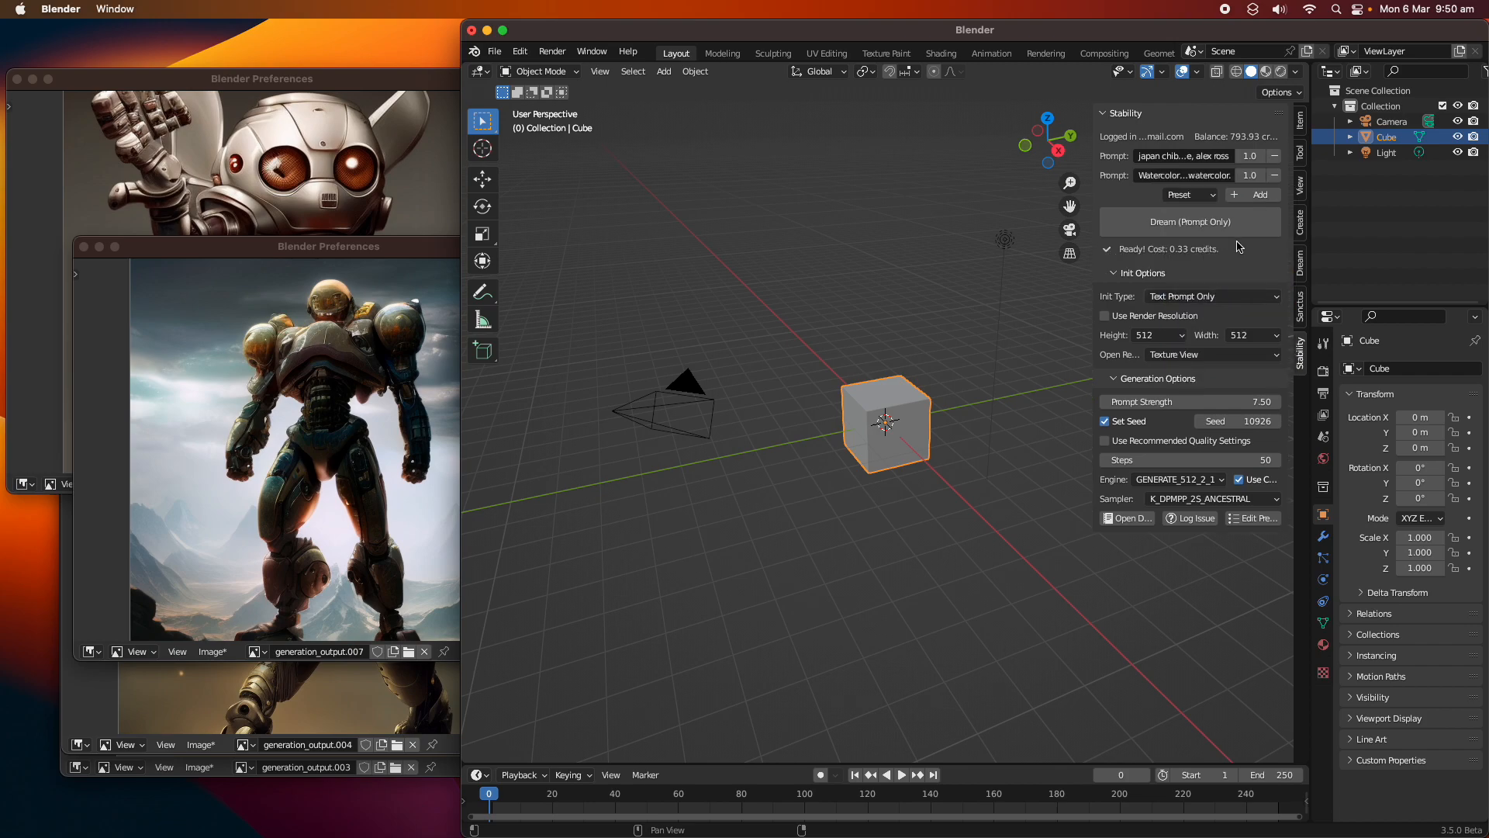
{"action": "left_click", "coordinate": [1215, 223]}
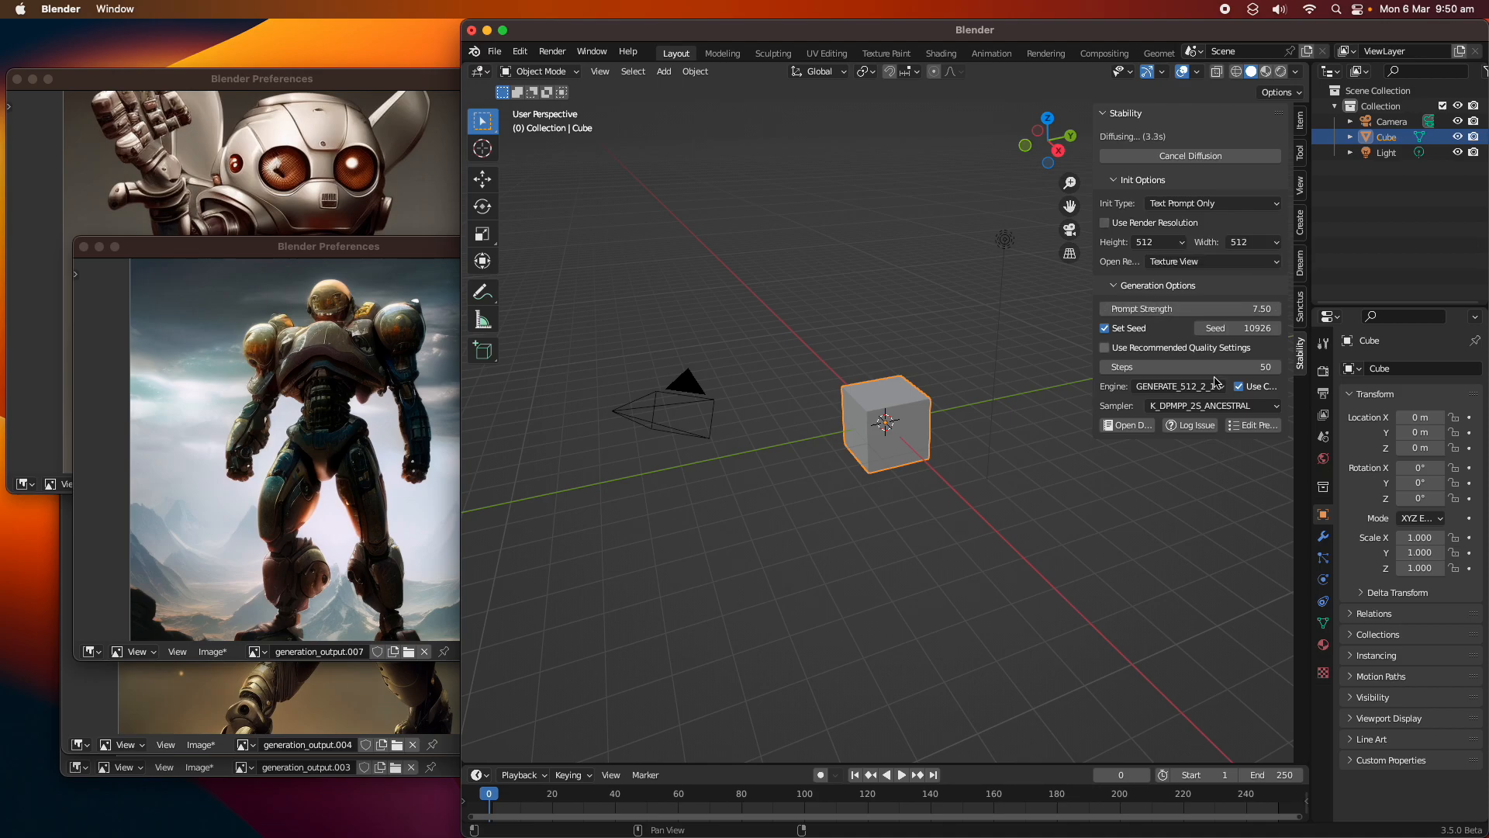
- Place the new watercolor image with the earlier windows and hide the presets spreadsheet in Numbers
{"action": "key", "text": "super+Tab"}
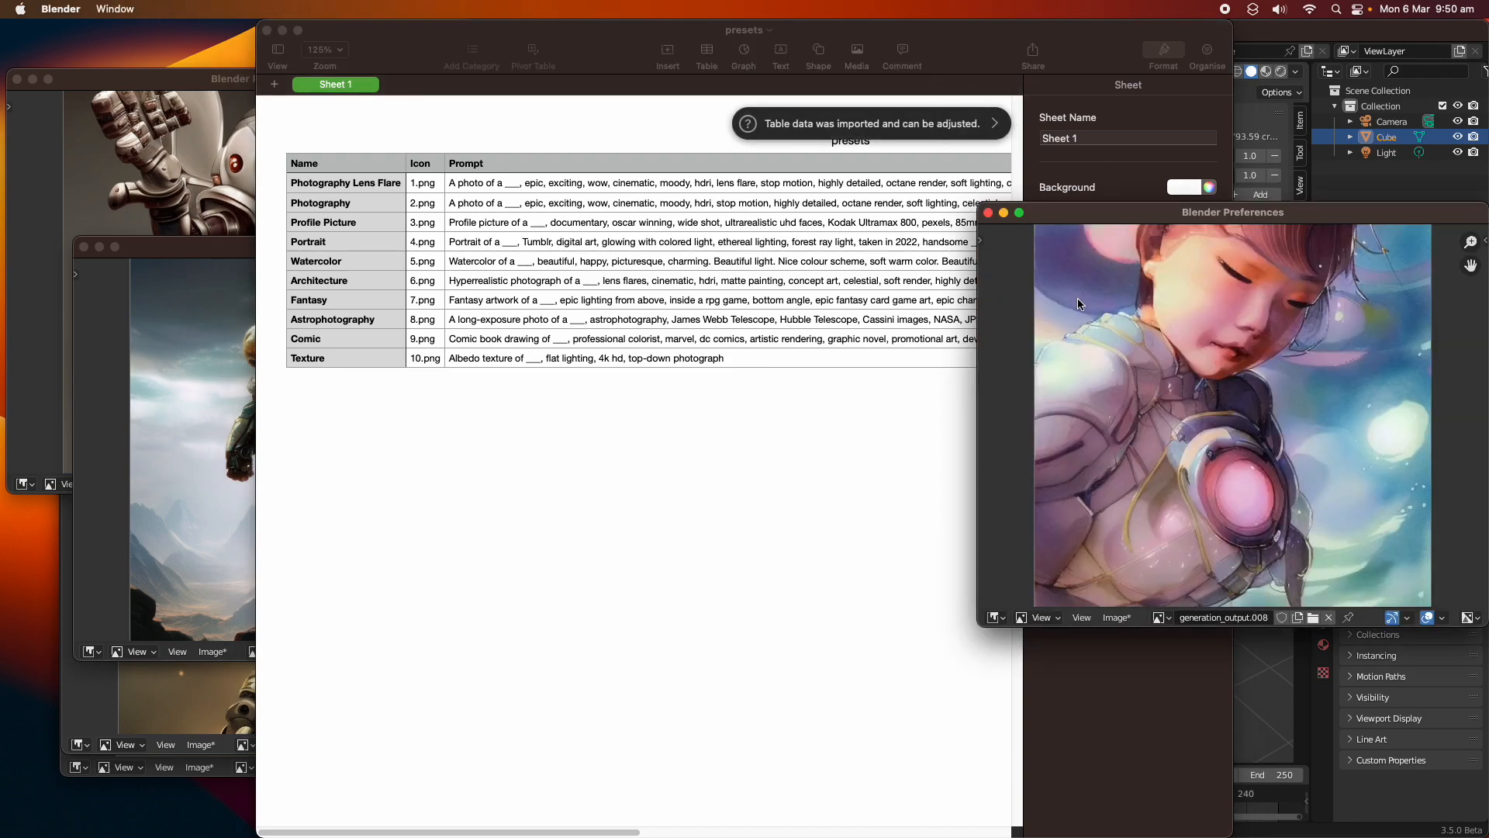
{"action": "left_click_drag", "start_coordinate": [1142, 212], "coordinate": [392, 249]}
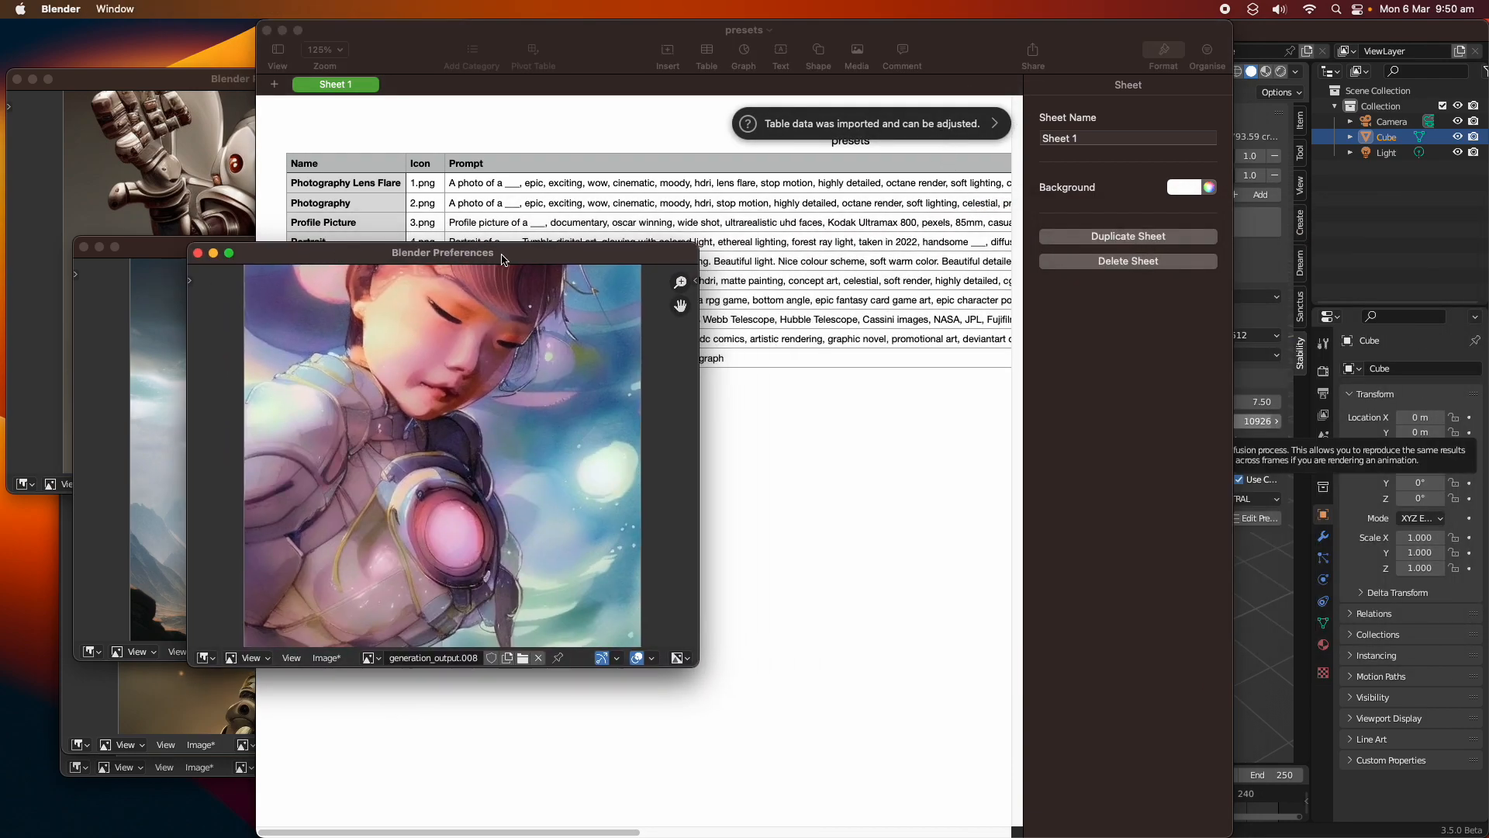
{"action": "left_click_drag", "start_coordinate": [550, 249], "coordinate": [410, 227]}
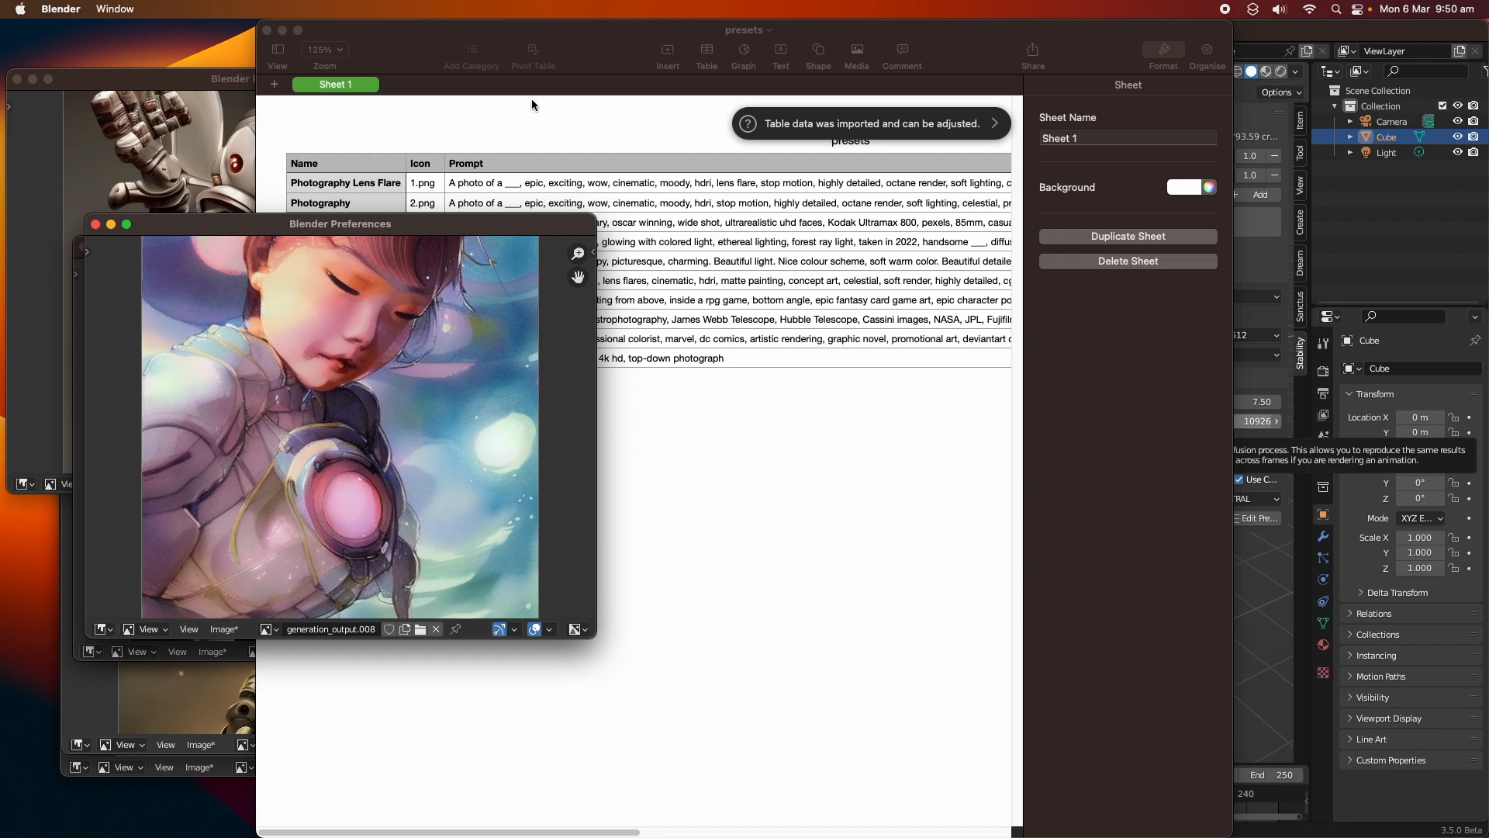
{"action": "left_click", "coordinate": [545, 79]}
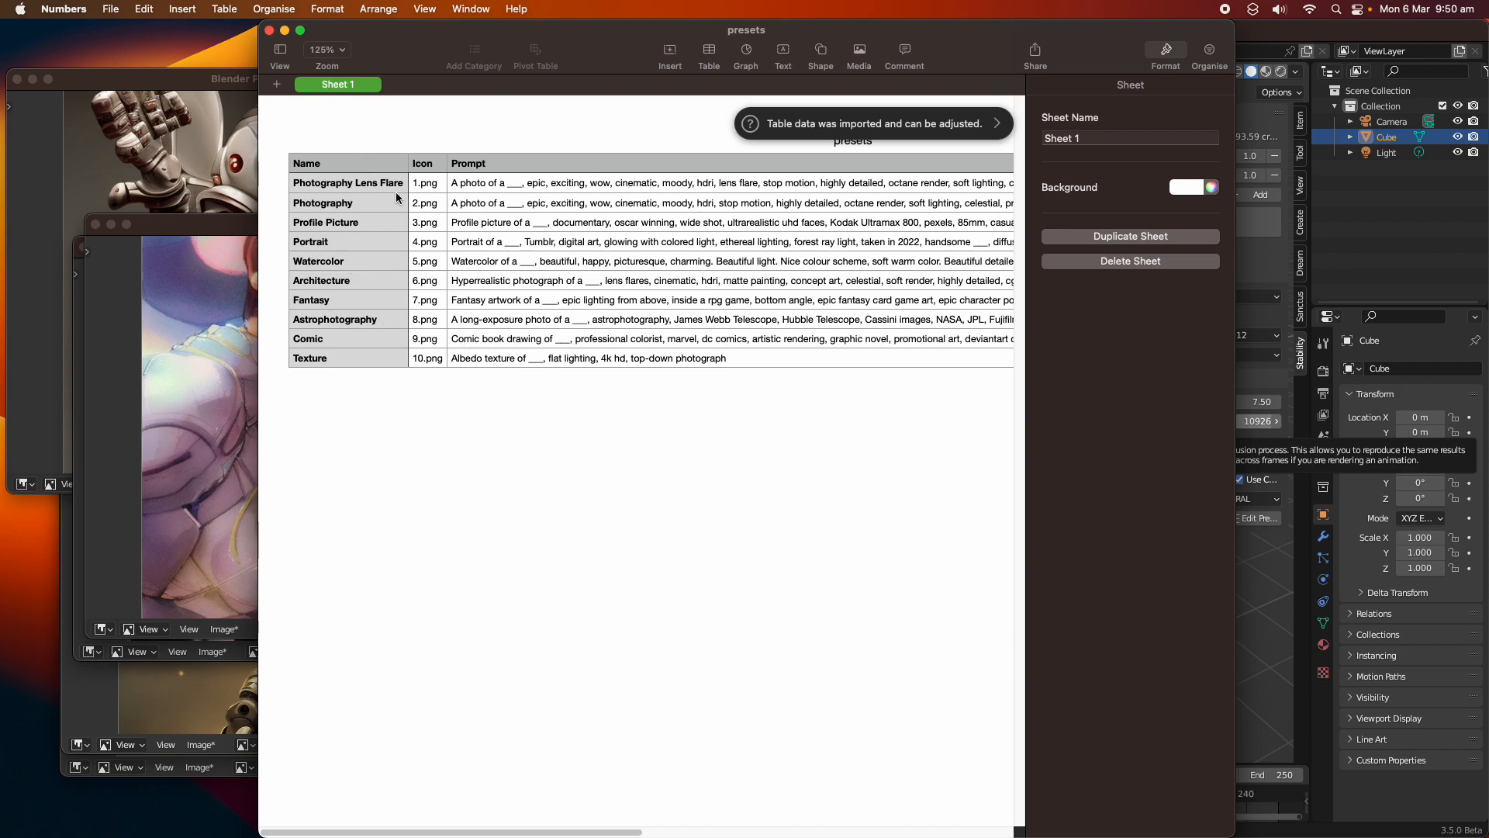
{"action": "left_click_drag", "start_coordinate": [329, 33], "coordinate": [327, 32]}
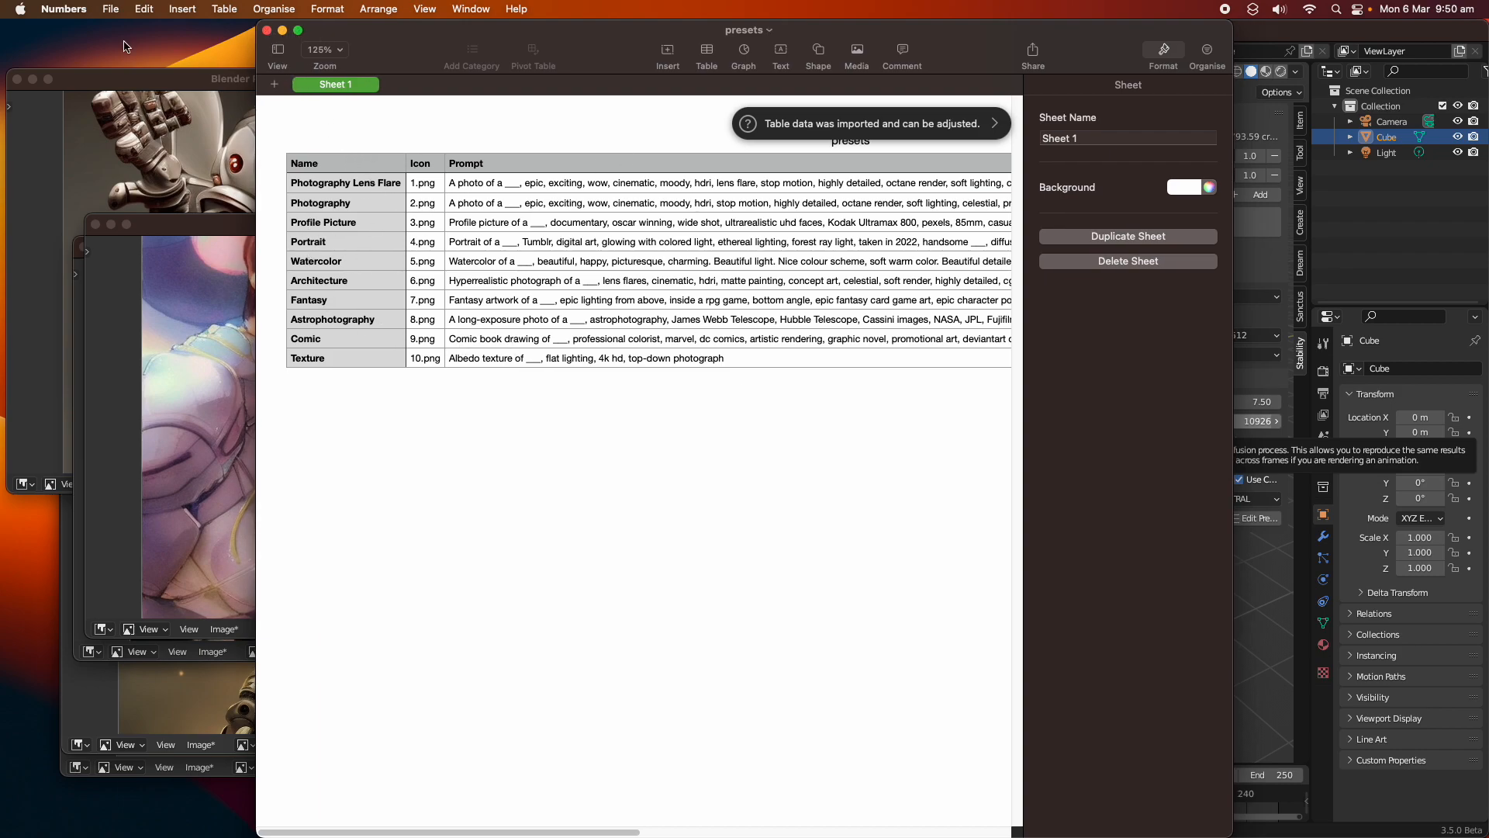
{"action": "left_click", "coordinate": [64, 9]}
{"action": "left_click", "coordinate": [106, 189]}
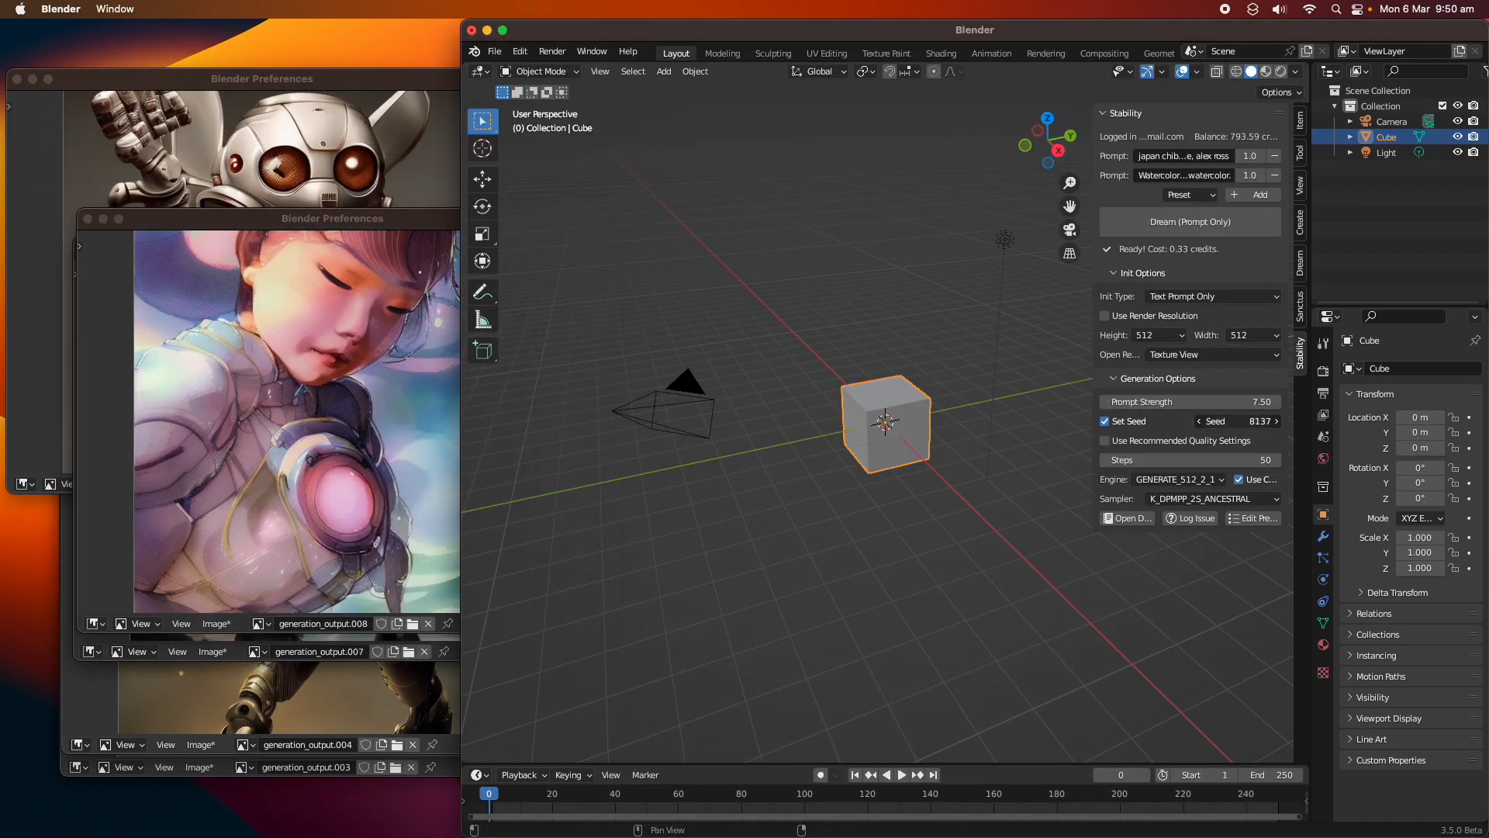
- Set the seed to 8062, generate another watercolor image, and move its window next to the previous one
{"action": "left_click_drag", "start_coordinate": [1236, 422], "coordinate": [1218, 422]}
{"action": "left_click", "coordinate": [1172, 223]}
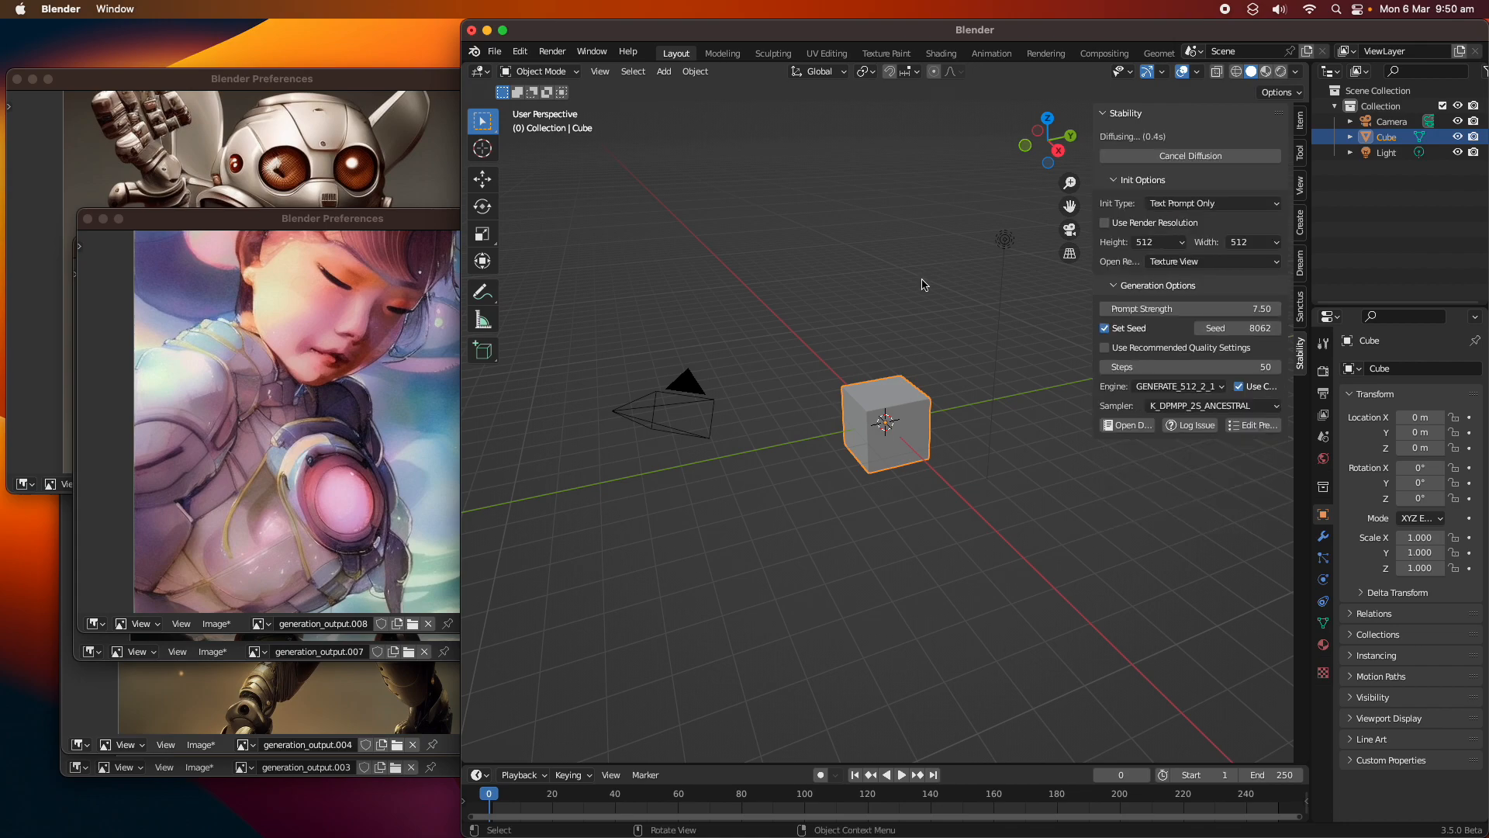
{"action": "left_click", "coordinate": [425, 223]}
{"action": "left_click_drag", "start_coordinate": [425, 224], "coordinate": [417, 196]}
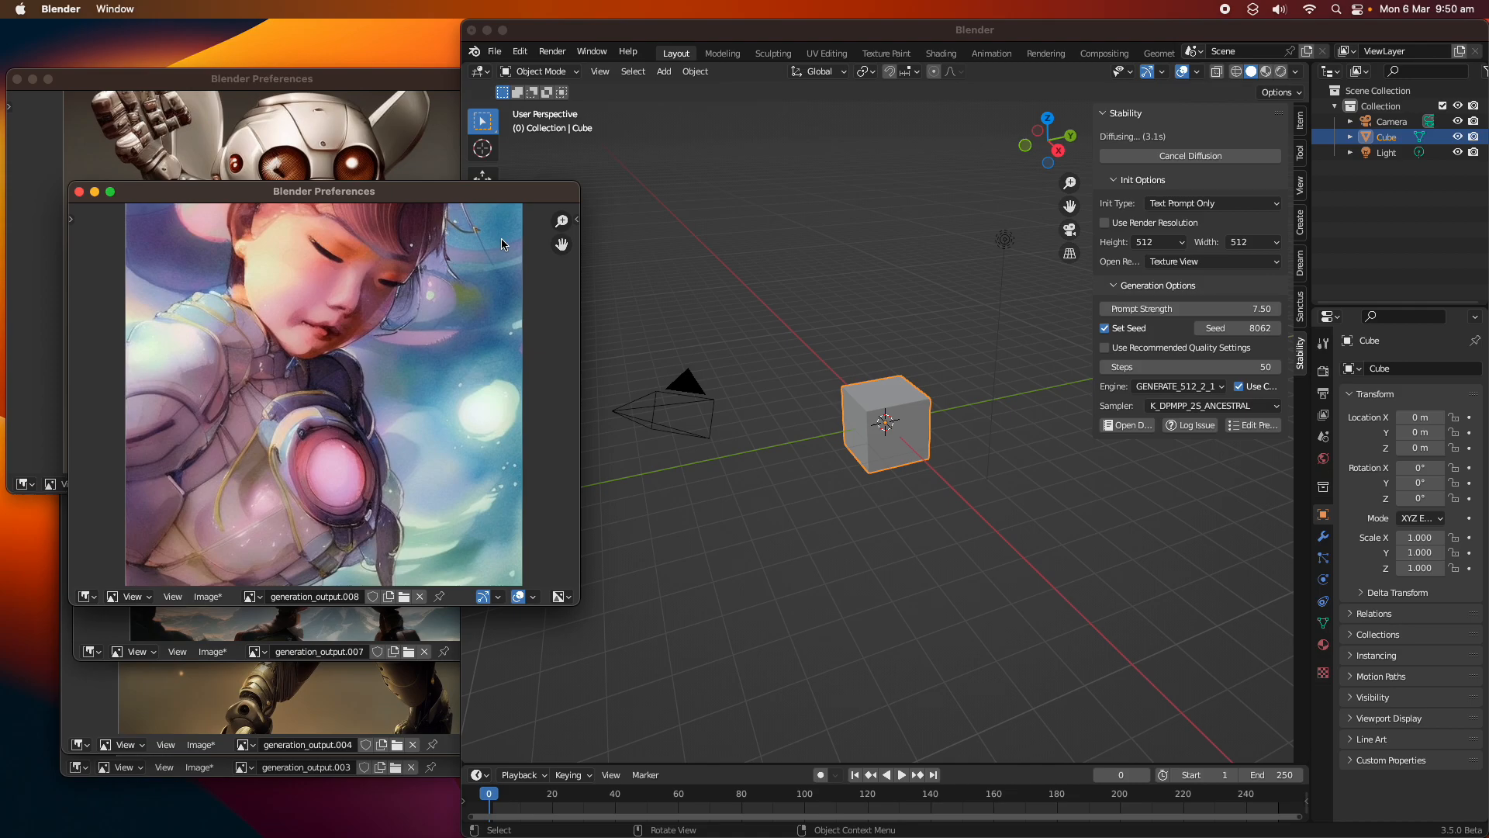
{"action": "key", "text": "ctrl+Right"}
{"action": "left_click_drag", "start_coordinate": [1218, 30], "coordinate": [209, 98]}
- Switch to Freeform, copy the first detailed "cyberpunk city full of circus monkeys" prompt, and minimize the board
{"action": "mouse_move", "coordinate": [594, 835]}
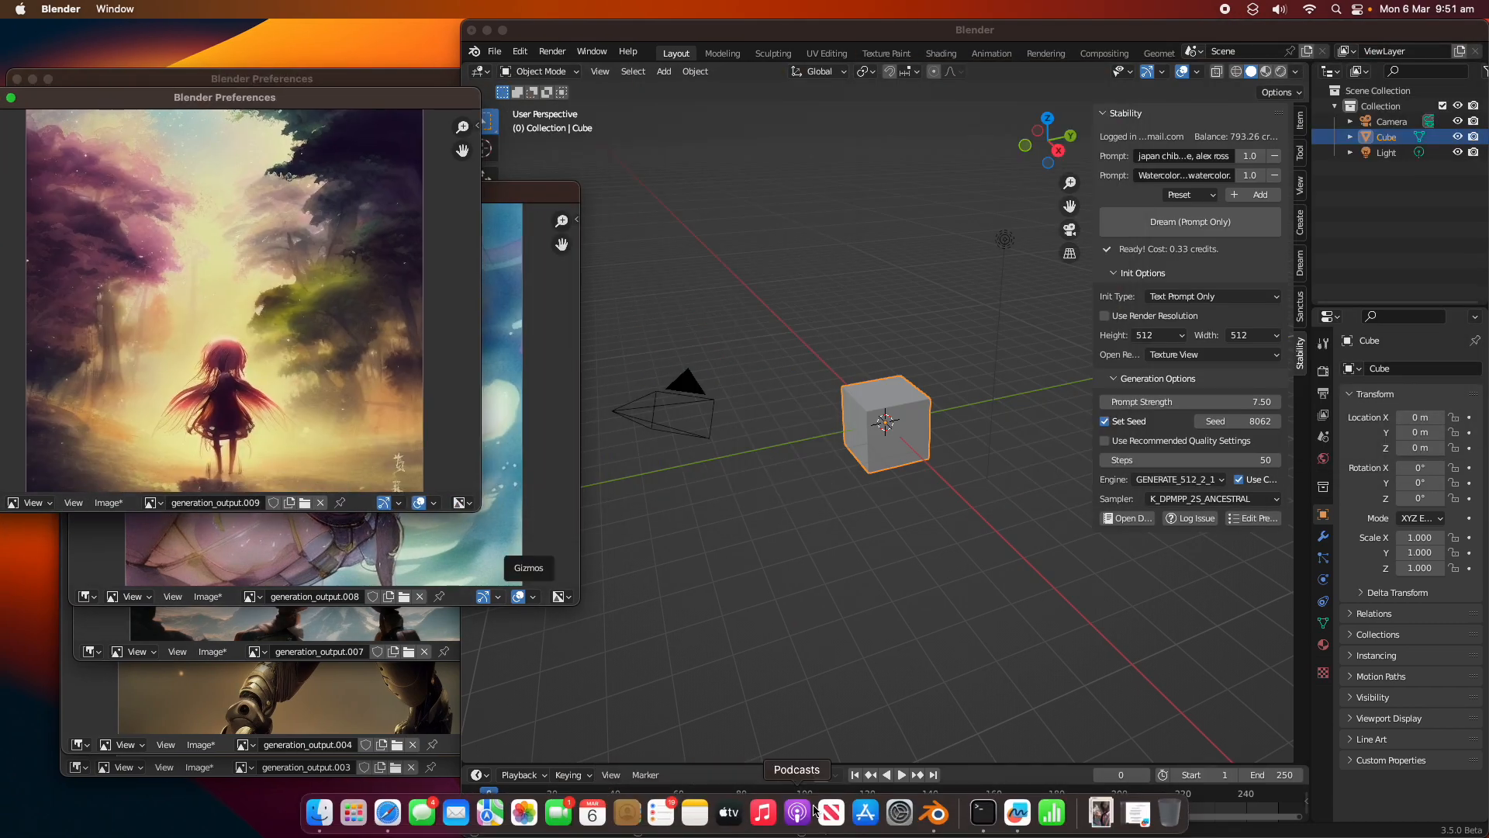
{"action": "left_click", "coordinate": [1018, 812]}
{"action": "left_click", "coordinate": [577, 361]}
{"action": "left_click", "coordinate": [577, 359]}
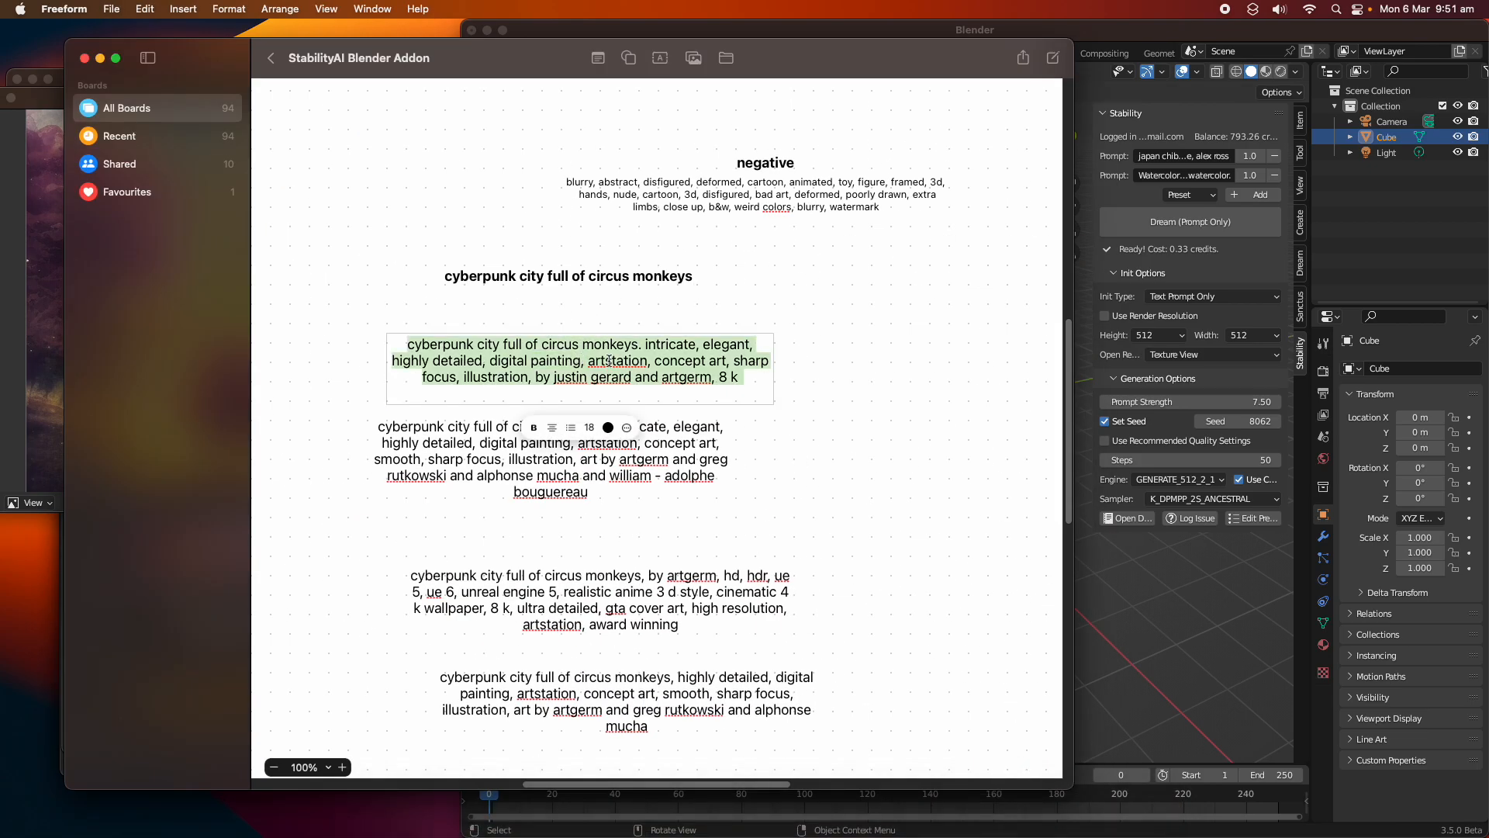
{"action": "left_click", "coordinate": [408, 432]}
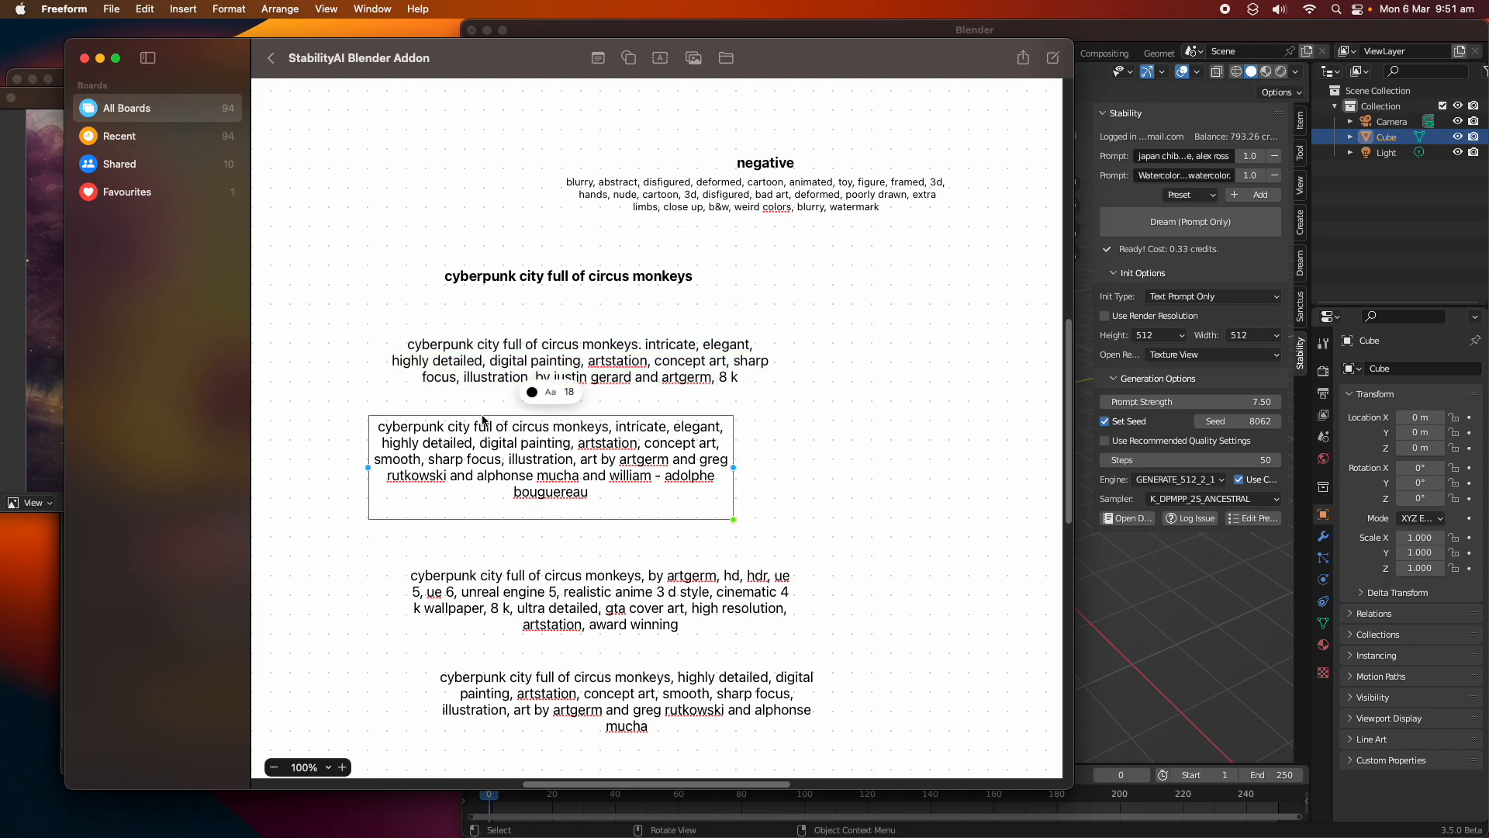
{"action": "left_click", "coordinate": [100, 59]}
- Replace the first prompt with the copied cyberpunk city text, generate an image, and place its window with the others
{"action": "left_click", "coordinate": [1175, 157]}
{"action": "type", "text": "k"}
{"action": "key", "text": "super+v"}
{"action": "key", "text": "Return"}
{"action": "left_click", "coordinate": [1182, 224]}
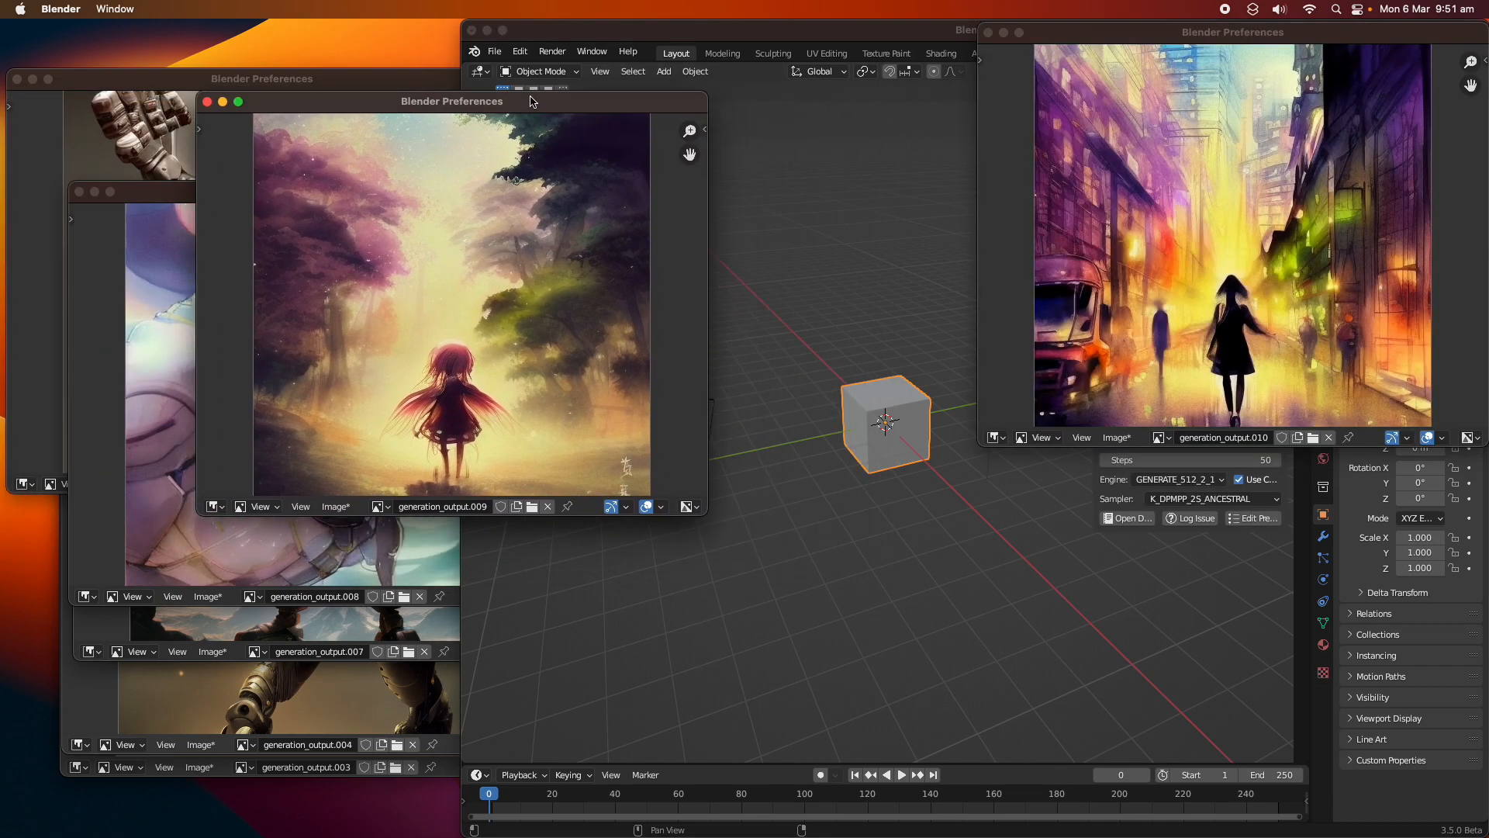
{"action": "left_click_drag", "start_coordinate": [1218, 45], "coordinate": [404, 130]}
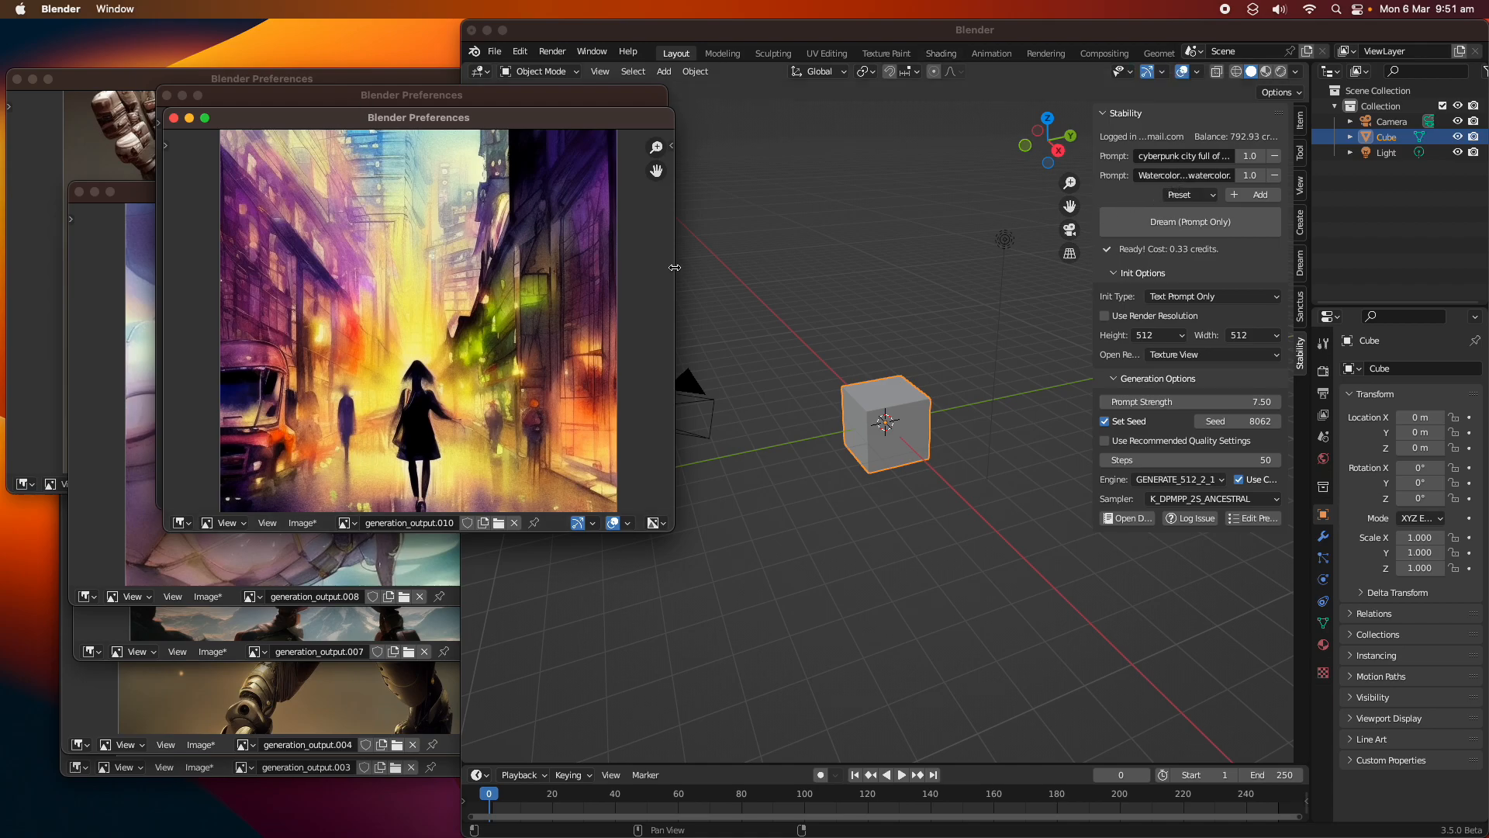
- Set the seed to 7002 and generate another cyberpunk city watercolor image
{"action": "left_click", "coordinate": [1231, 421]}
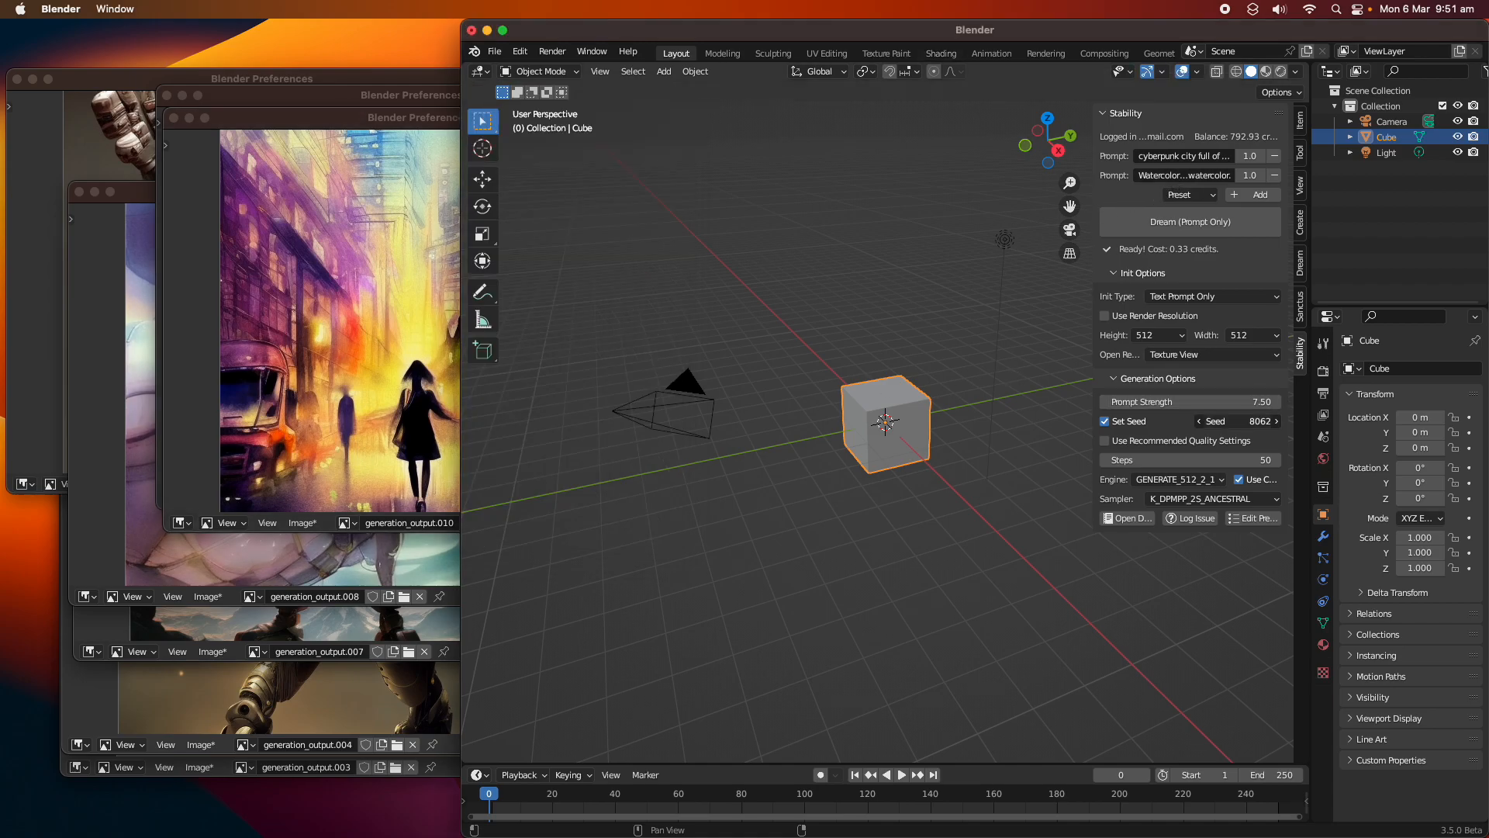
{"action": "left_click_drag", "start_coordinate": [1231, 421], "coordinate": [1222, 422]}
{"action": "left_click", "coordinate": [1163, 227]}
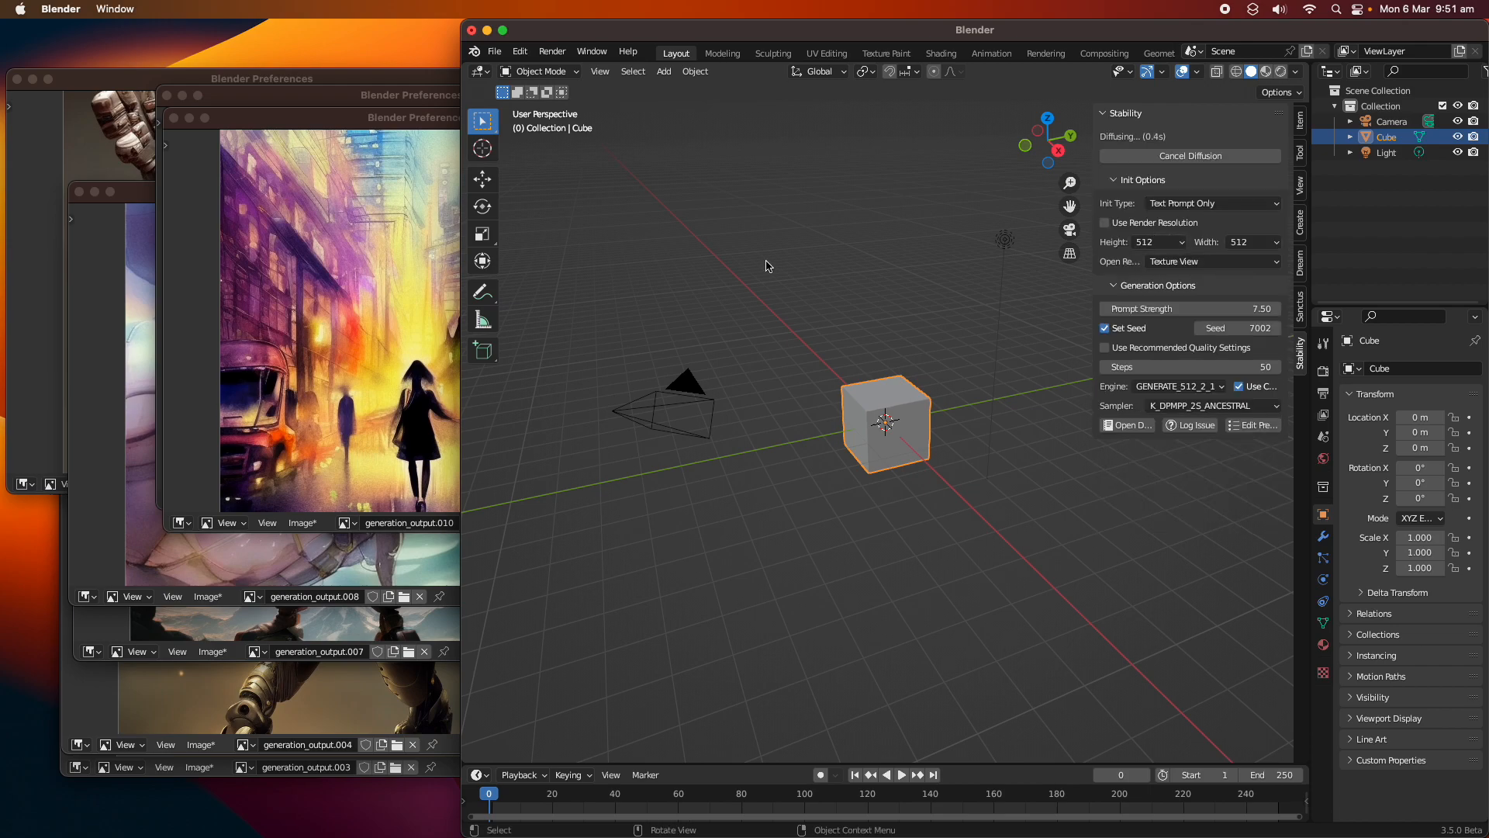
- Move the cyberpunk city image window aside and close the older generation_output.008 and generation_output.007 windows
{"action": "left_click_drag", "start_coordinate": [347, 120], "coordinate": [126, 102]}
{"action": "left_click", "coordinate": [277, 597]}
{"action": "left_click", "coordinate": [83, 247]}
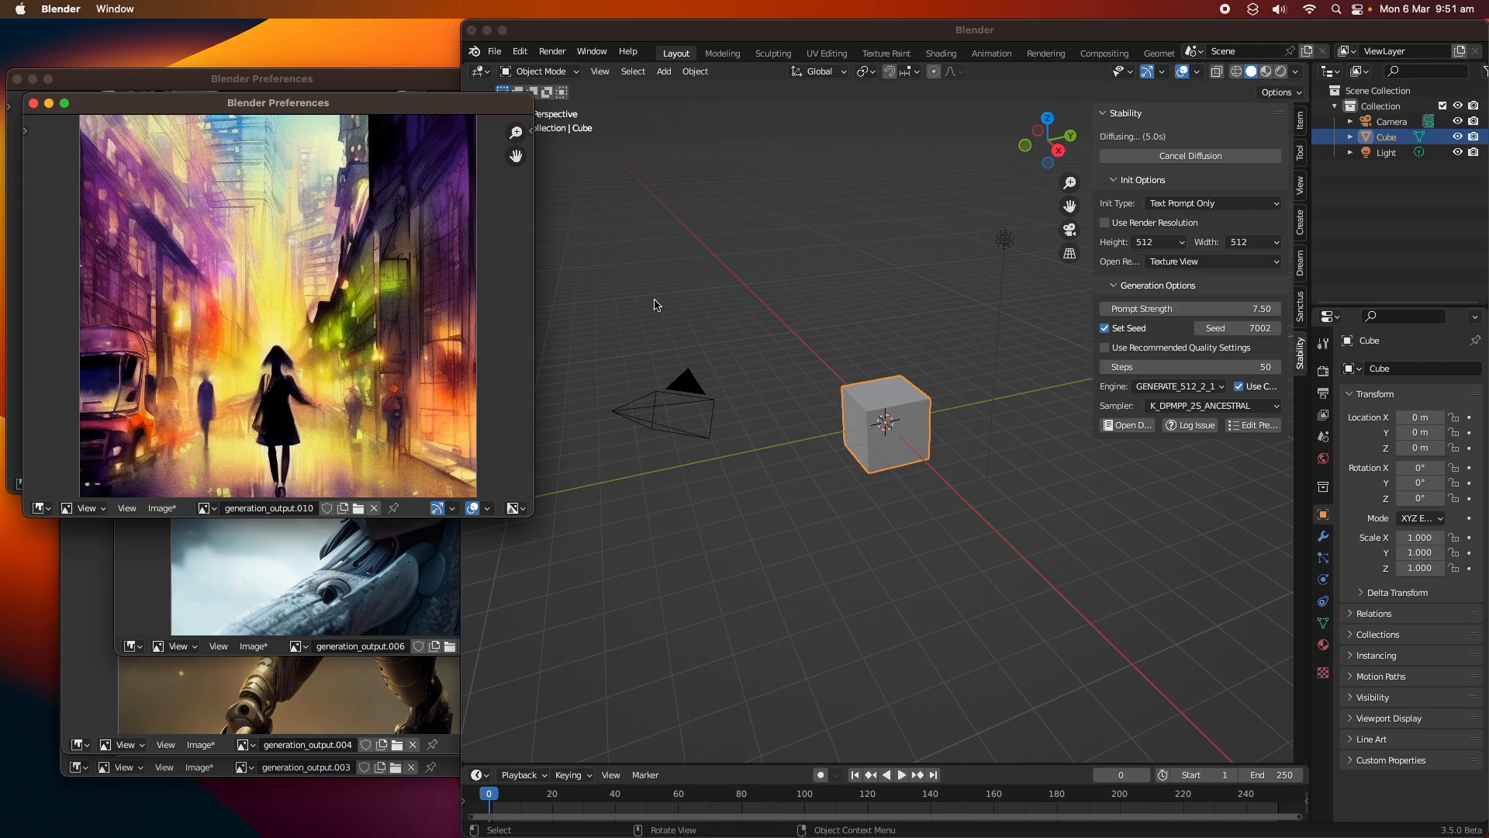
- Generate another cyberpunk city watercolor image with seed 8576 and place its window among the earlier results
{"action": "left_click_drag", "start_coordinate": [714, 107], "coordinate": [470, 94]}
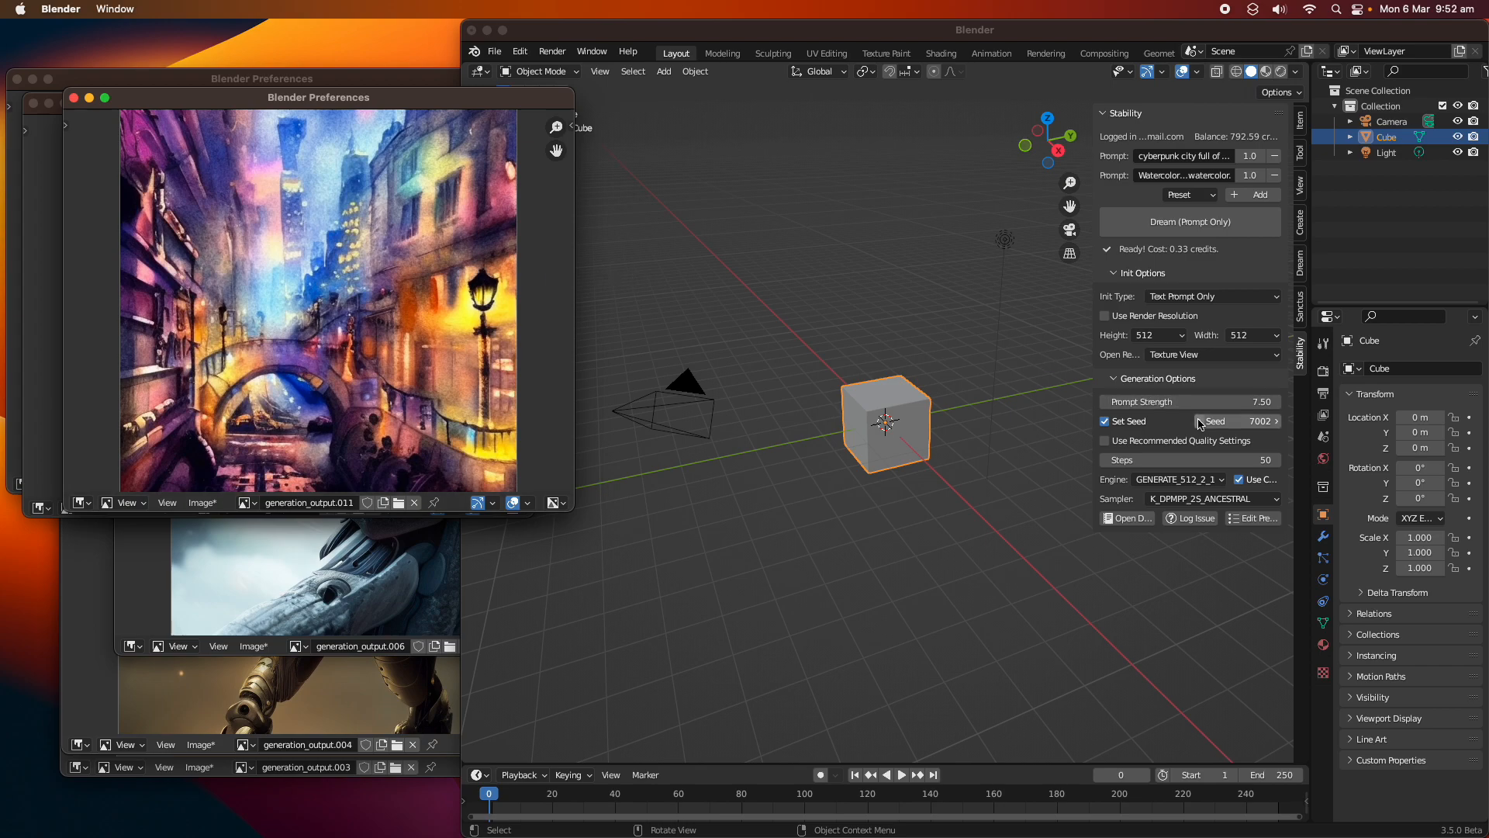
{"action": "left_click_drag", "start_coordinate": [1238, 425], "coordinate": [1272, 424]}
{"action": "left_click", "coordinate": [1160, 225]}
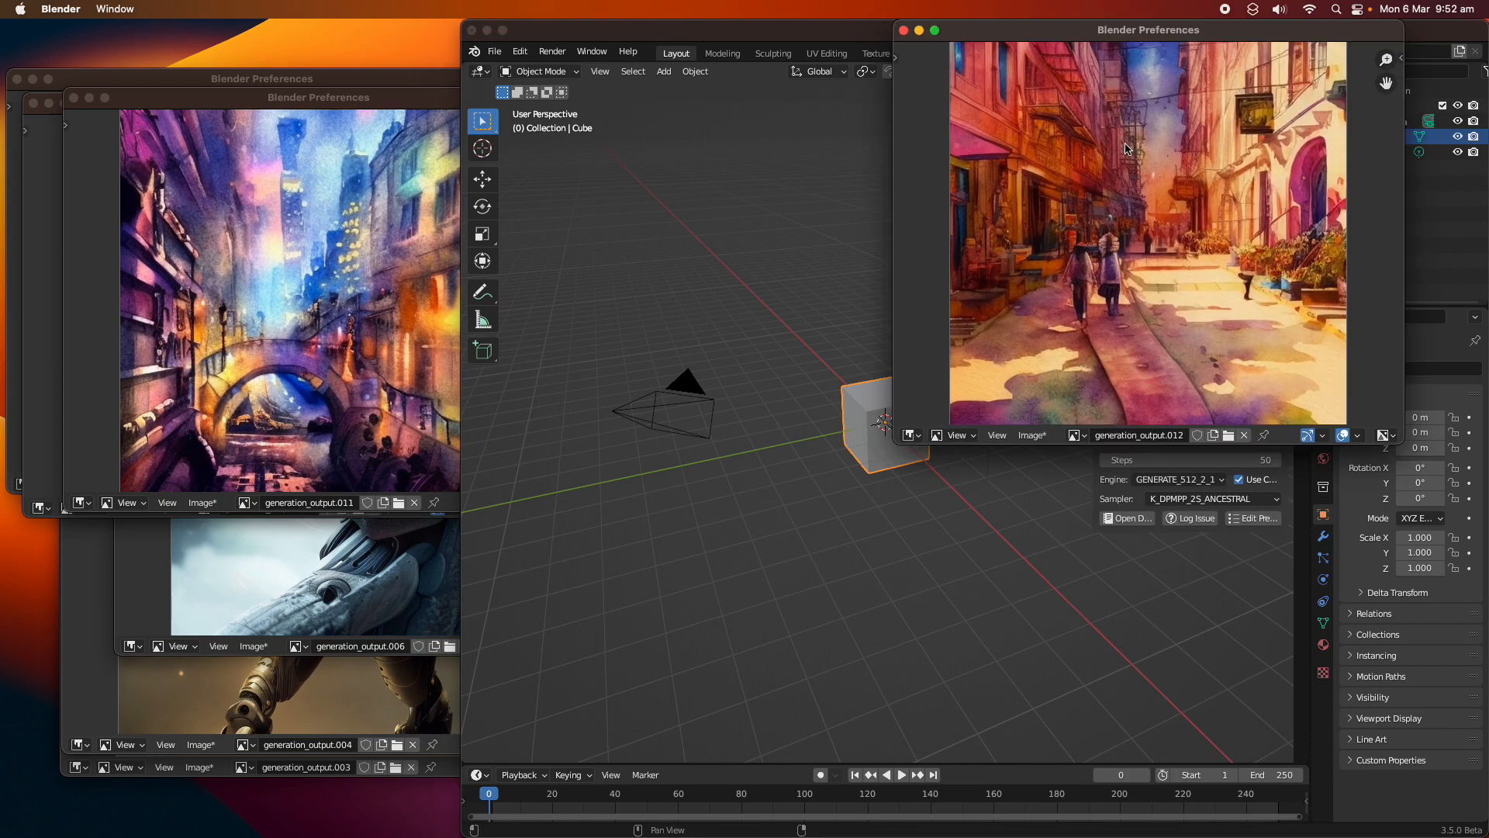
{"action": "left_click_drag", "start_coordinate": [1070, 43], "coordinate": [291, 74]}
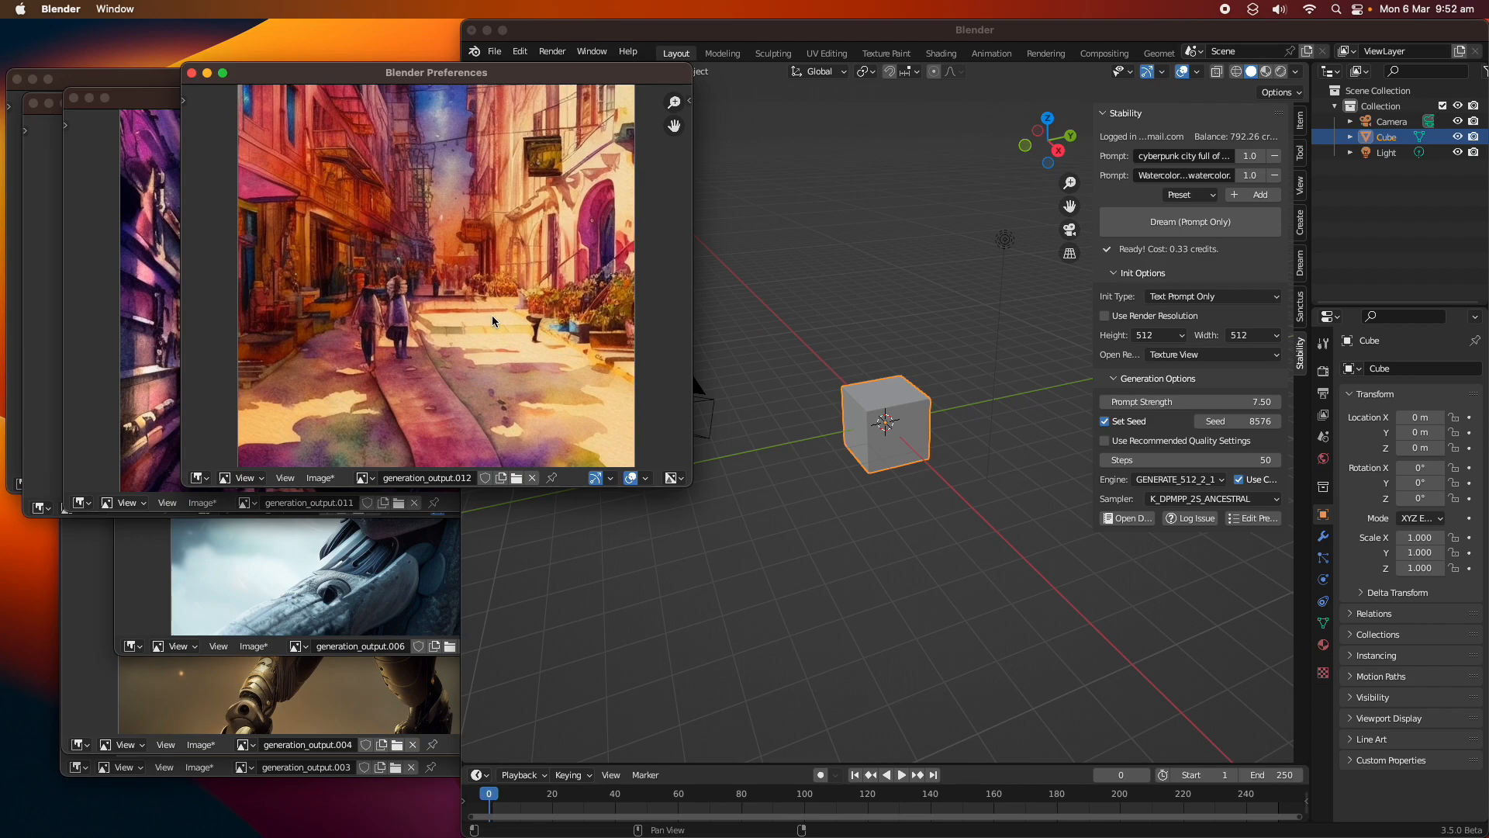
{"action": "left_click_drag", "start_coordinate": [551, 68], "coordinate": [471, 209]}
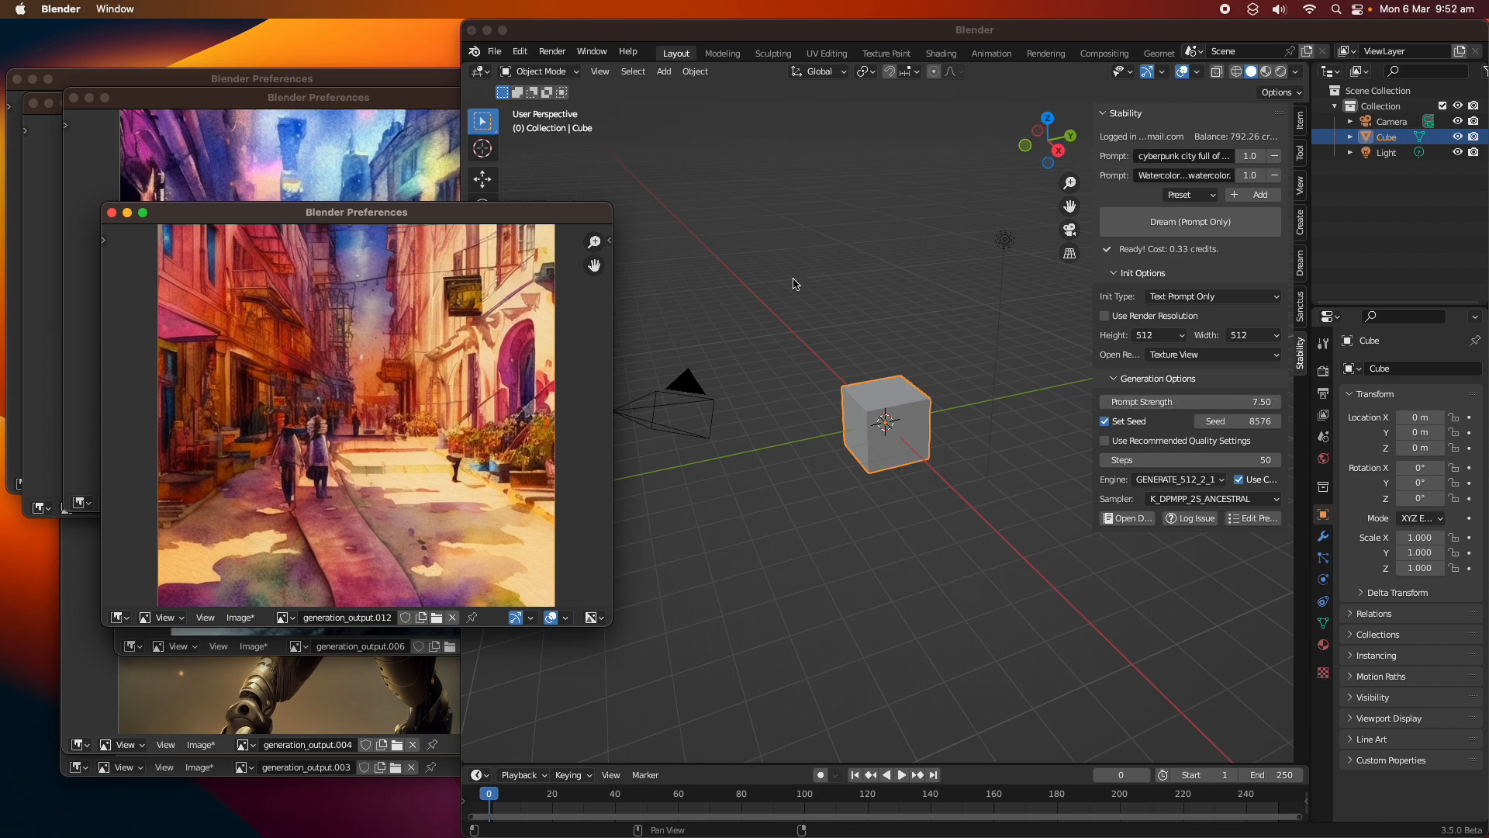
{"action": "left_click_drag", "start_coordinate": [516, 213], "coordinate": [497, 170]}
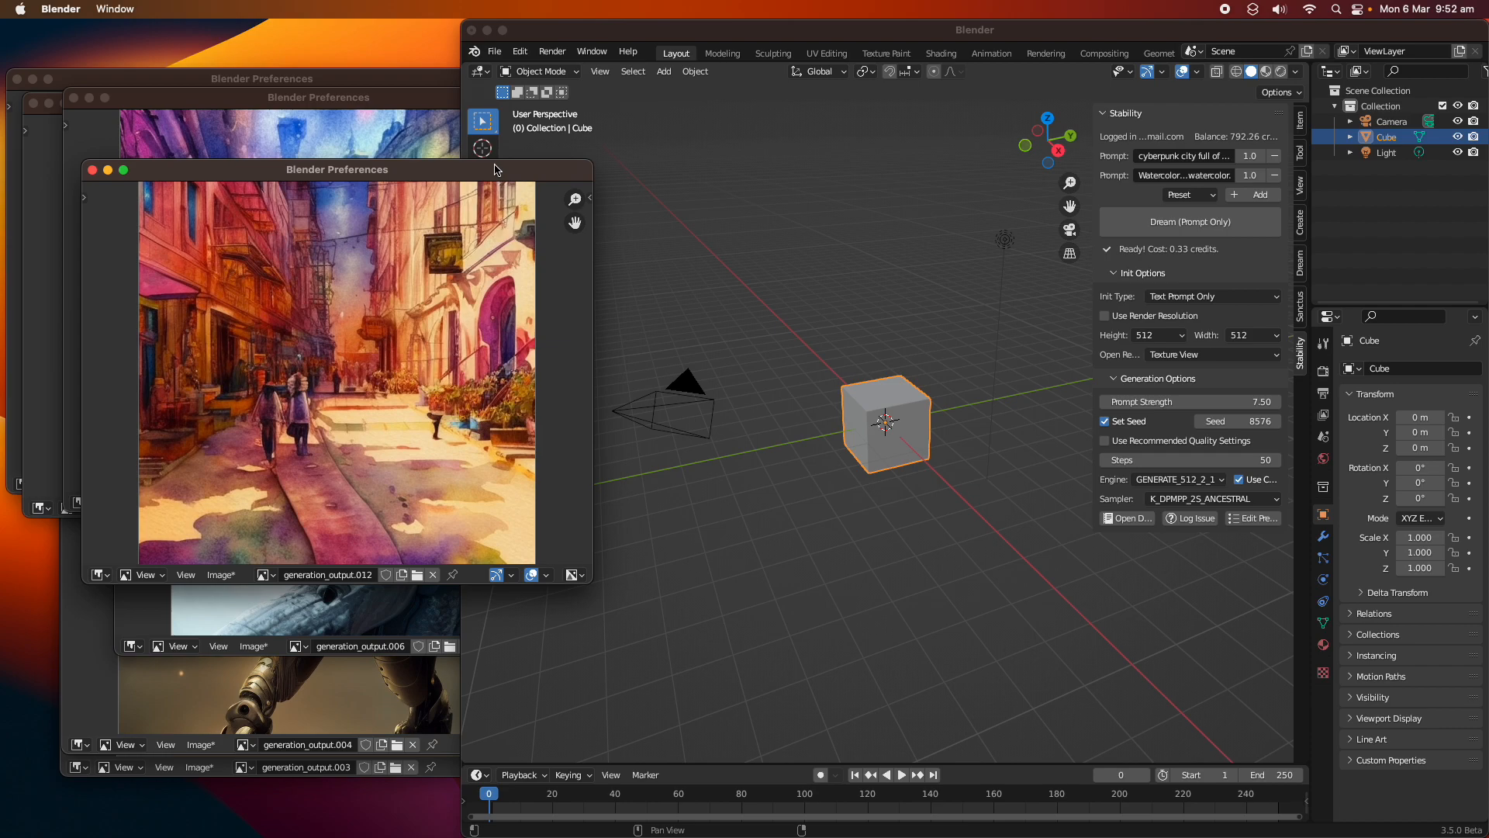
- Generate the cyberpunk city watercolor with seed 6082 and arrange the generation_output.012 and generation_output.013 windows
{"action": "left_click", "coordinate": [1241, 421]}
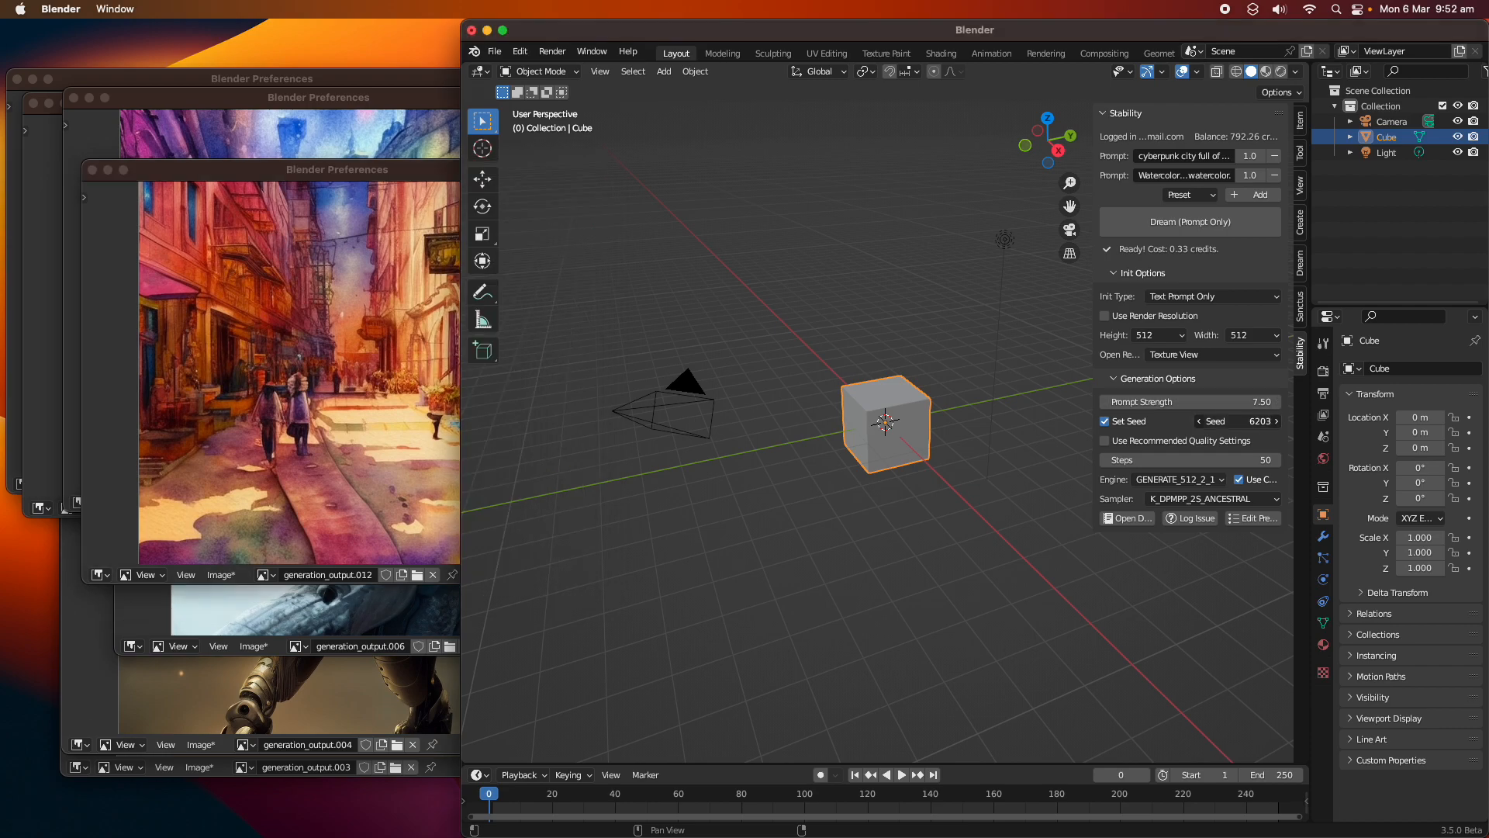
{"action": "left_click_drag", "start_coordinate": [1240, 421], "coordinate": [1210, 421]}
{"action": "left_click", "coordinate": [1191, 222]}
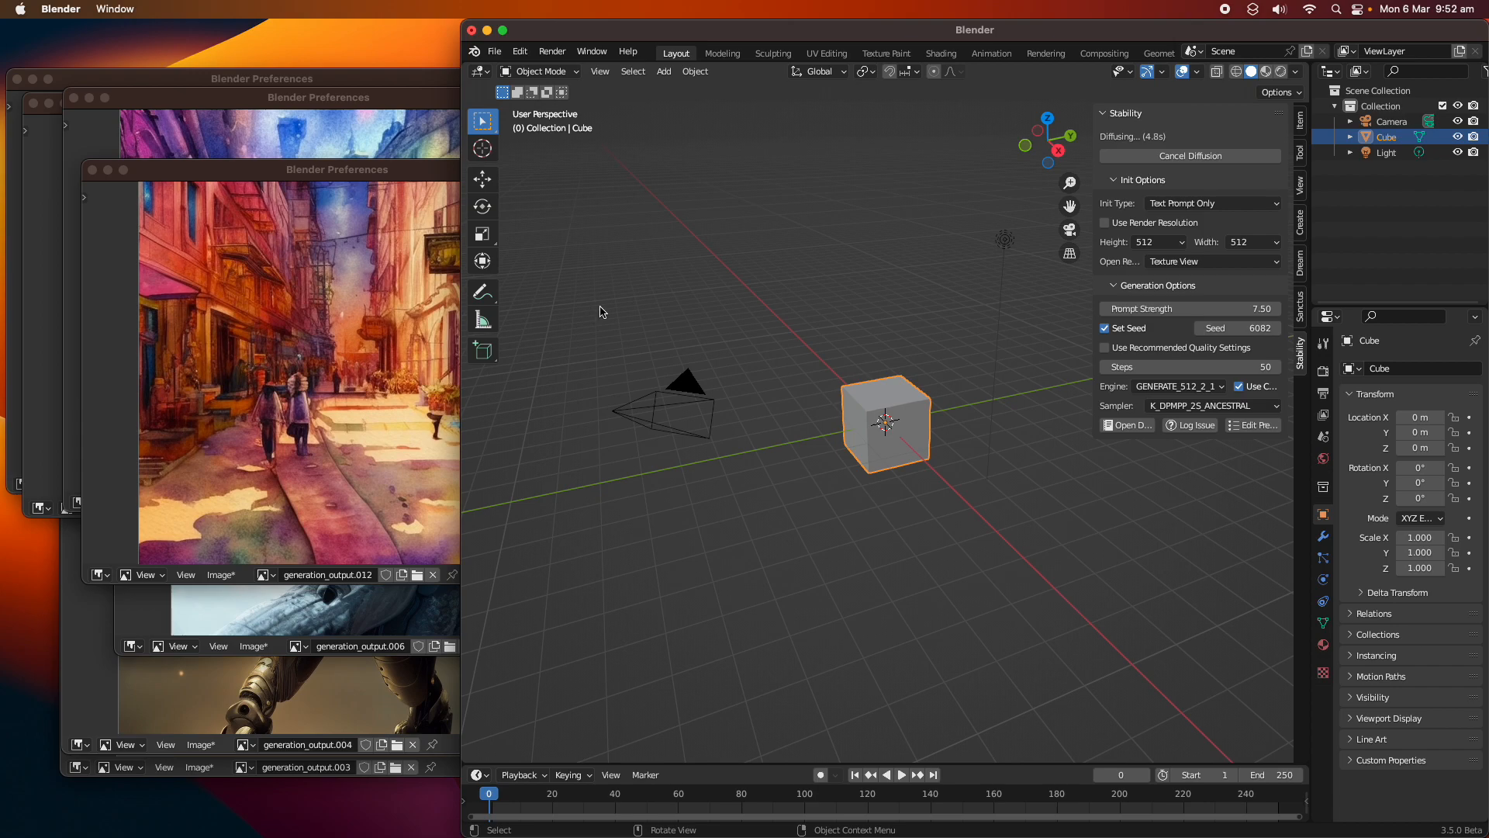
{"action": "left_click_drag", "start_coordinate": [412, 174], "coordinate": [450, 132]}
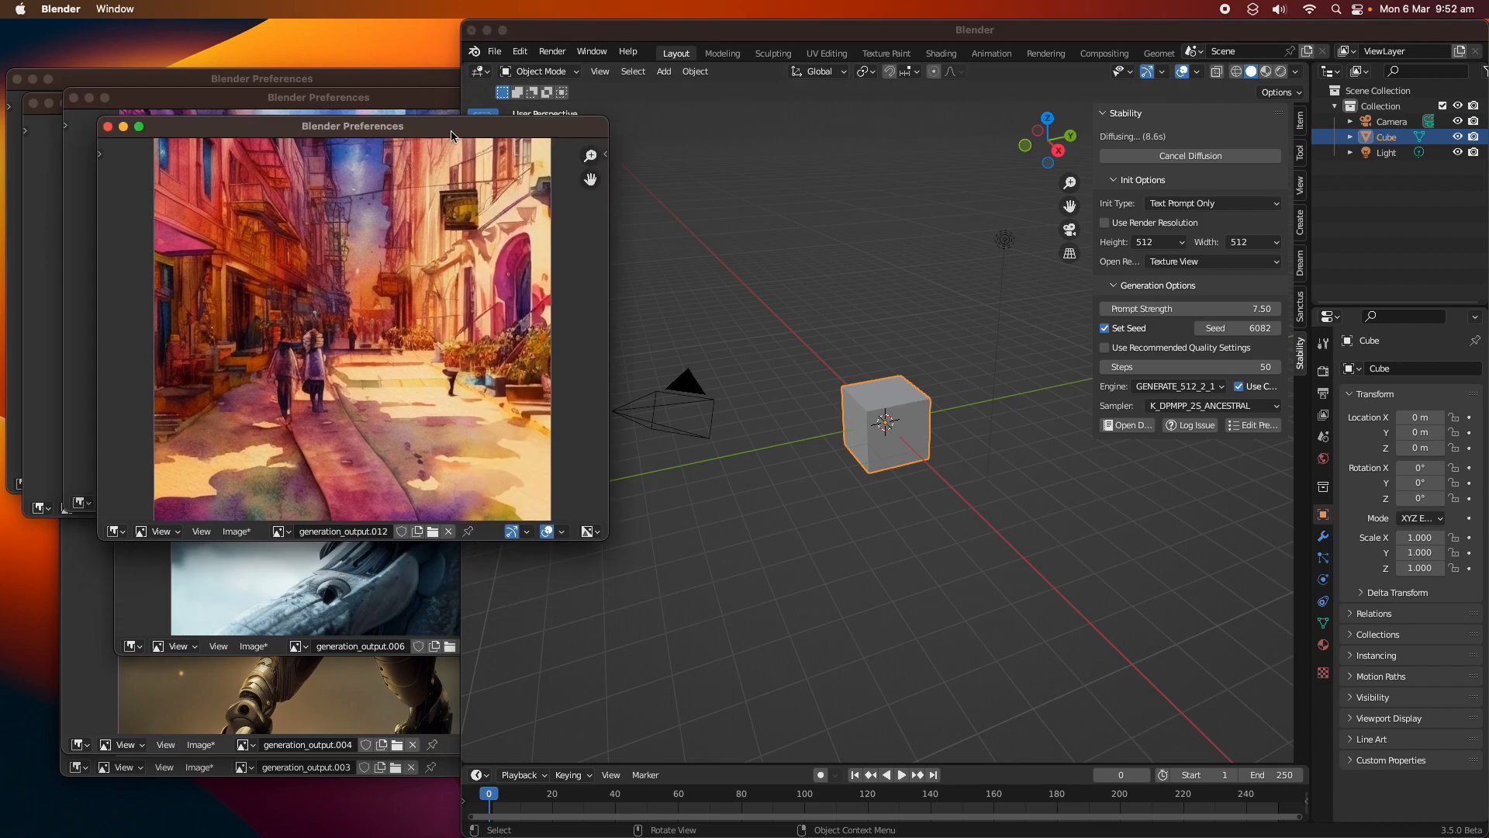
{"action": "left_click_drag", "start_coordinate": [514, 35], "coordinate": [404, 313]}
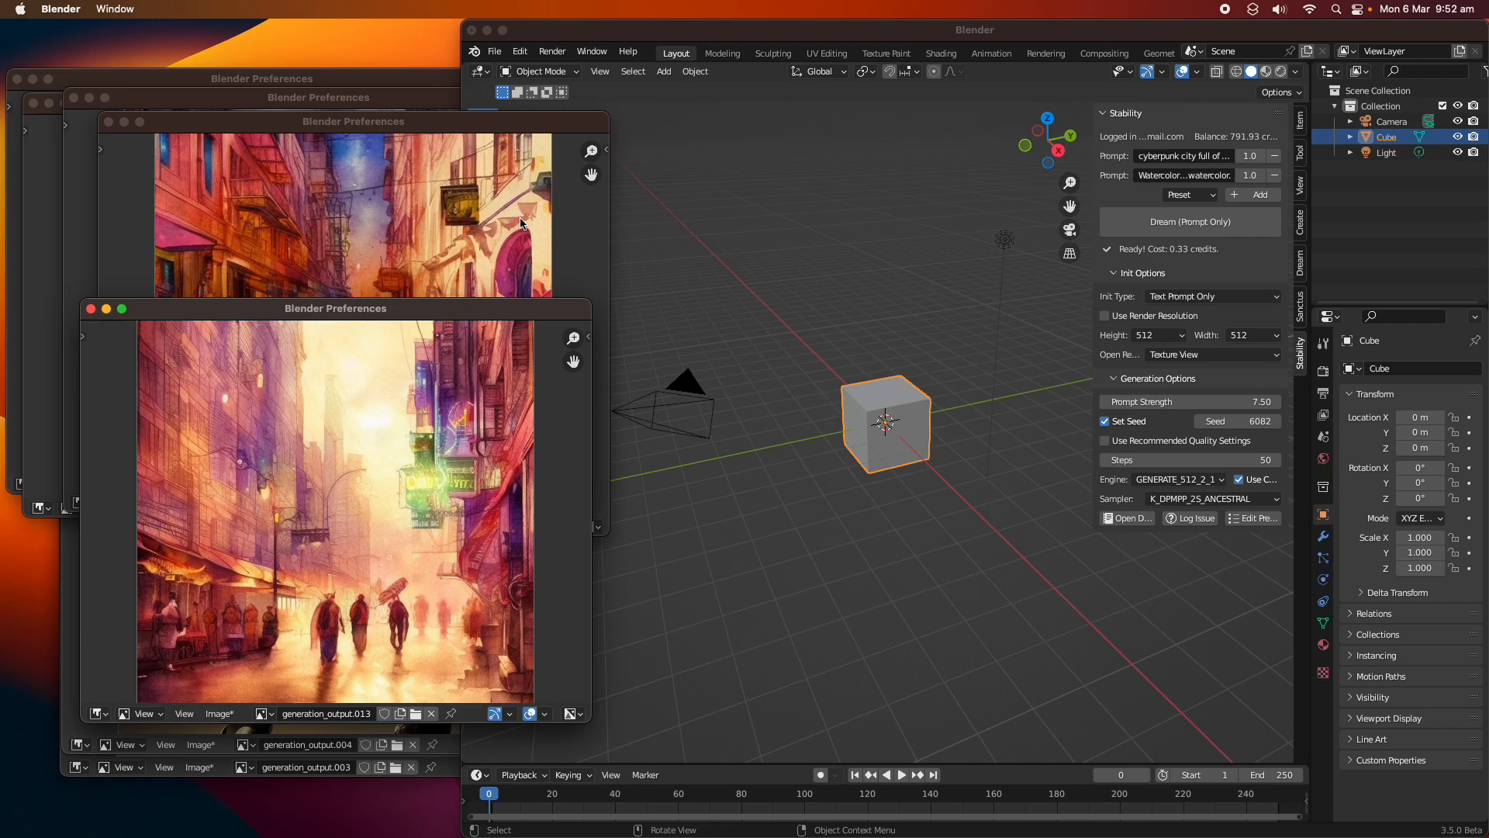
{"action": "left_click_drag", "start_coordinate": [484, 313], "coordinate": [587, 203]}
{"action": "left_click_drag", "start_coordinate": [452, 236], "coordinate": [412, 364]}
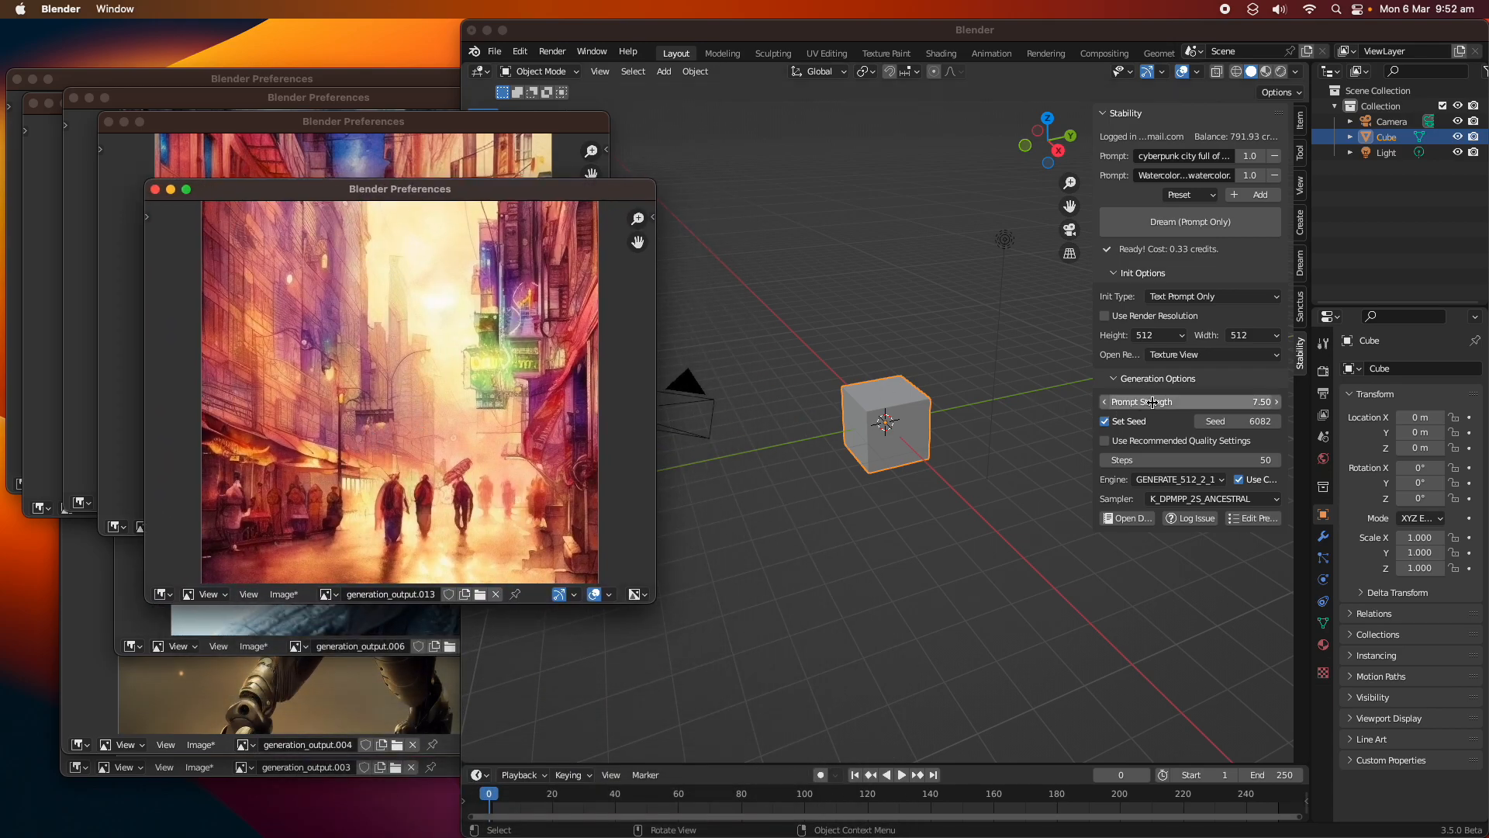
- Generate the cyberpunk city watercolor with seed 4584 and spread out the three latest image windows for comparison
{"action": "left_click_drag", "start_coordinate": [1205, 426], "coordinate": [1117, 426]}
{"action": "left_click_drag", "start_coordinate": [1238, 421], "coordinate": [1210, 421]}
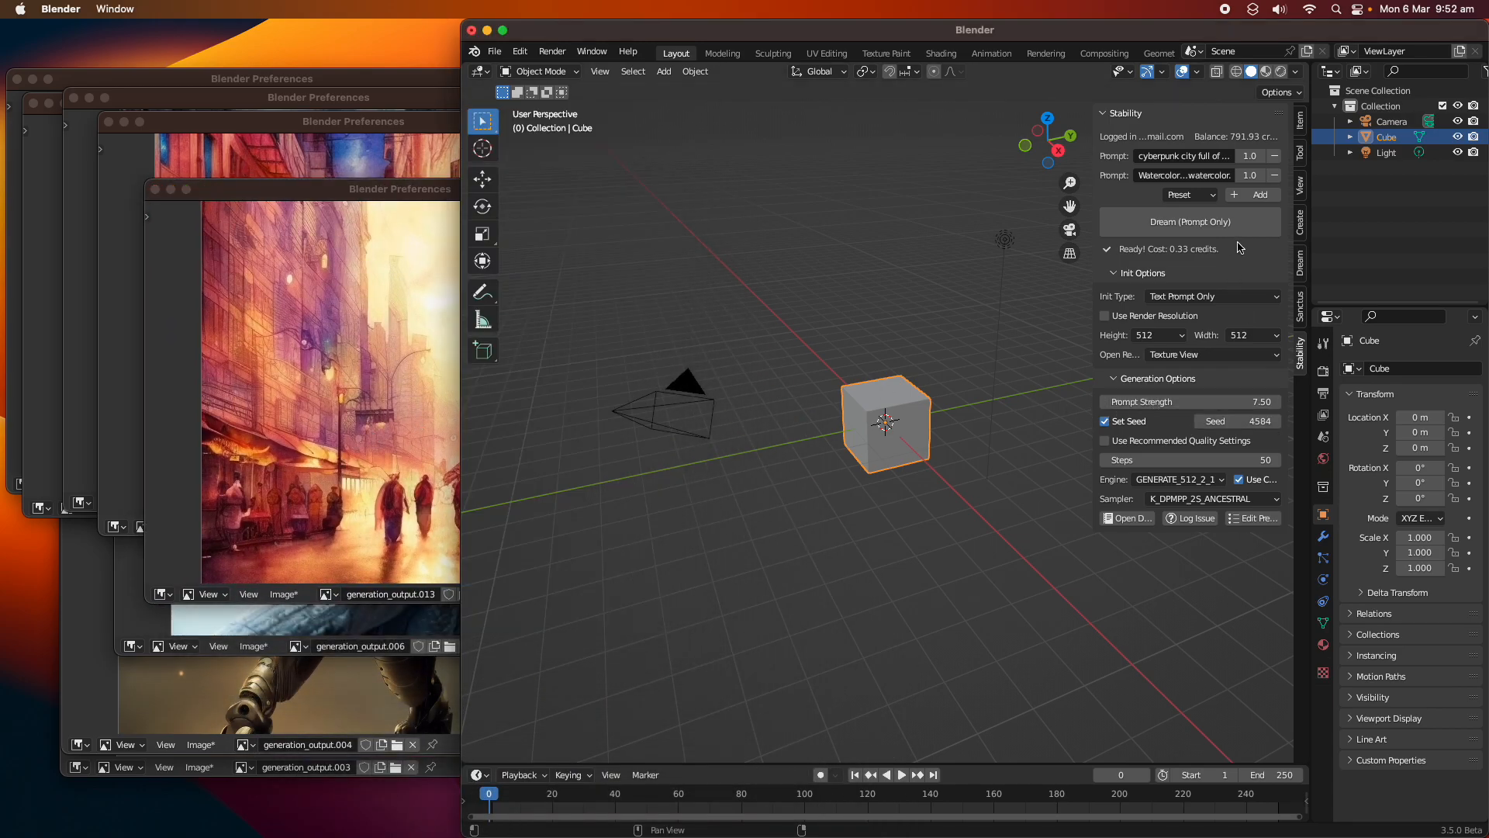
{"action": "left_click", "coordinate": [1191, 221]}
{"action": "left_click", "coordinate": [331, 194]}
{"action": "left_click_drag", "start_coordinate": [331, 194], "coordinate": [572, 236]}
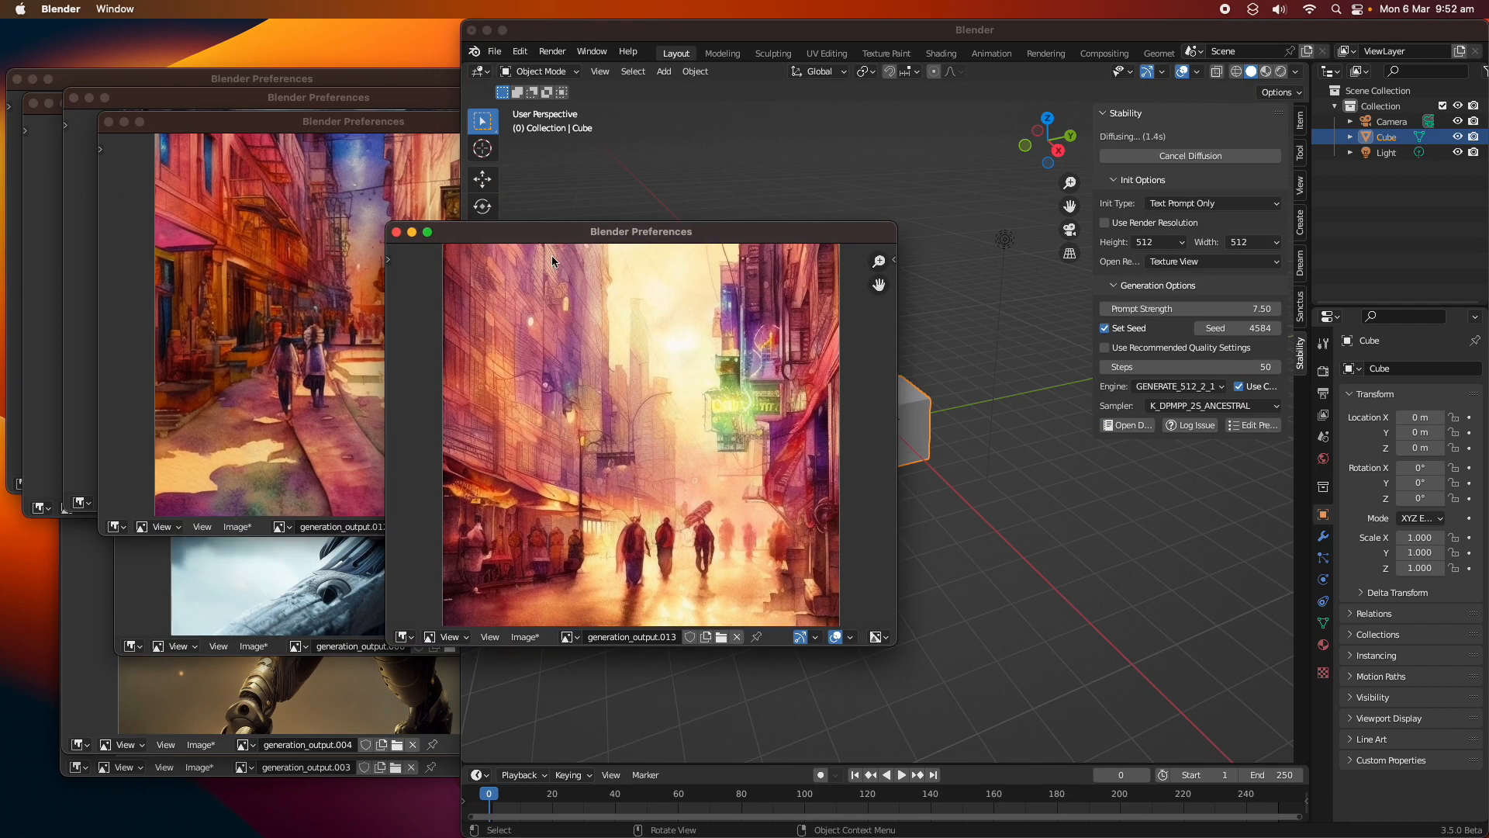
{"action": "left_click_drag", "start_coordinate": [295, 126], "coordinate": [325, 276]}
{"action": "left_click_drag", "start_coordinate": [640, 233], "coordinate": [545, 147]}
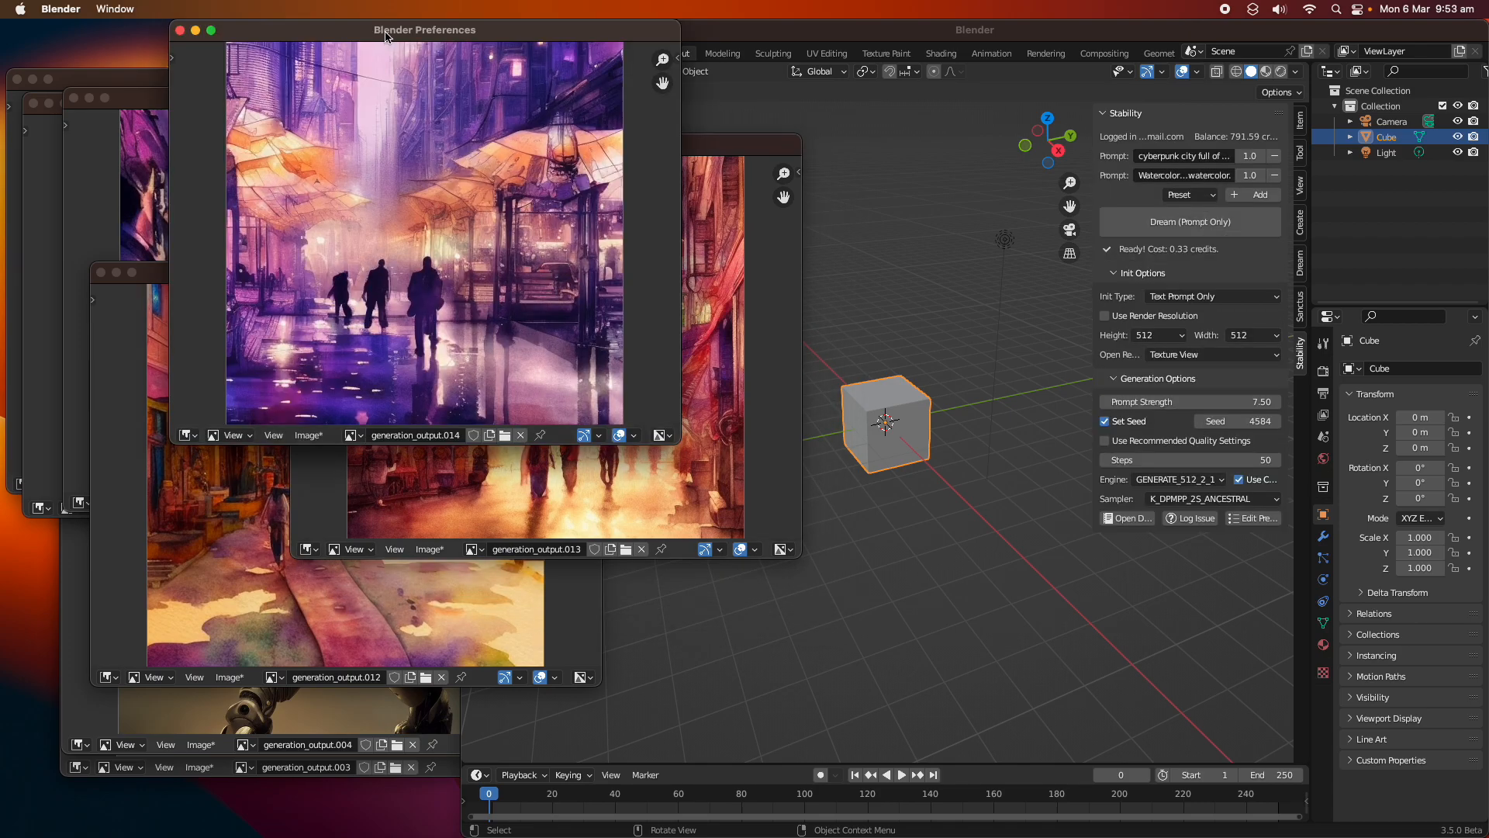
{"action": "left_click_drag", "start_coordinate": [386, 31], "coordinate": [355, 111]}
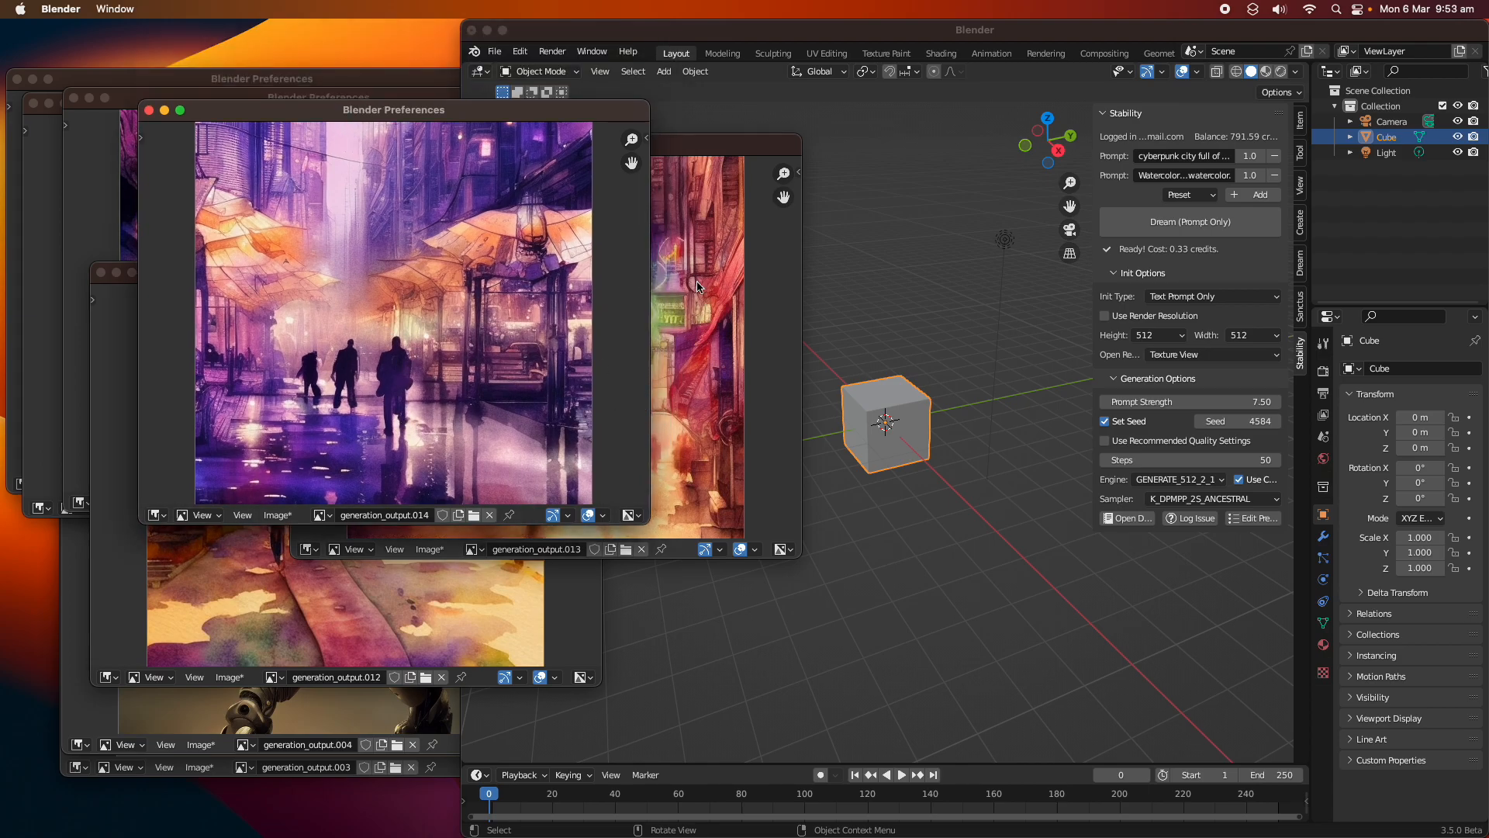
- Replace the Watercolor preset prompt with the Portrait preset and generate an image of the cyberpunk city prompt
{"action": "left_click", "coordinate": [1274, 175]}
{"action": "left_click", "coordinate": [1274, 175]}
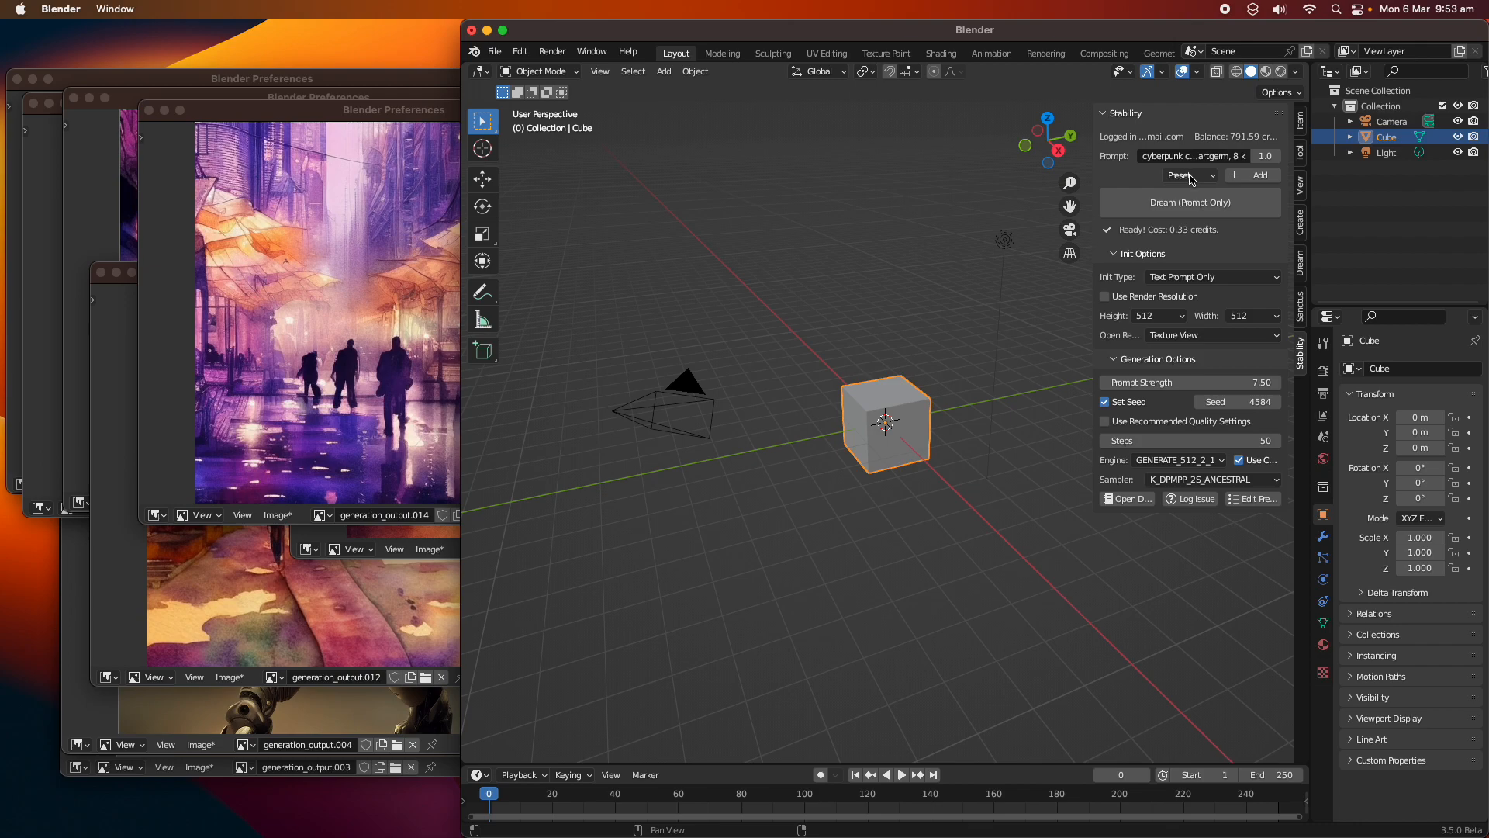
{"action": "left_click", "coordinate": [1186, 178]}
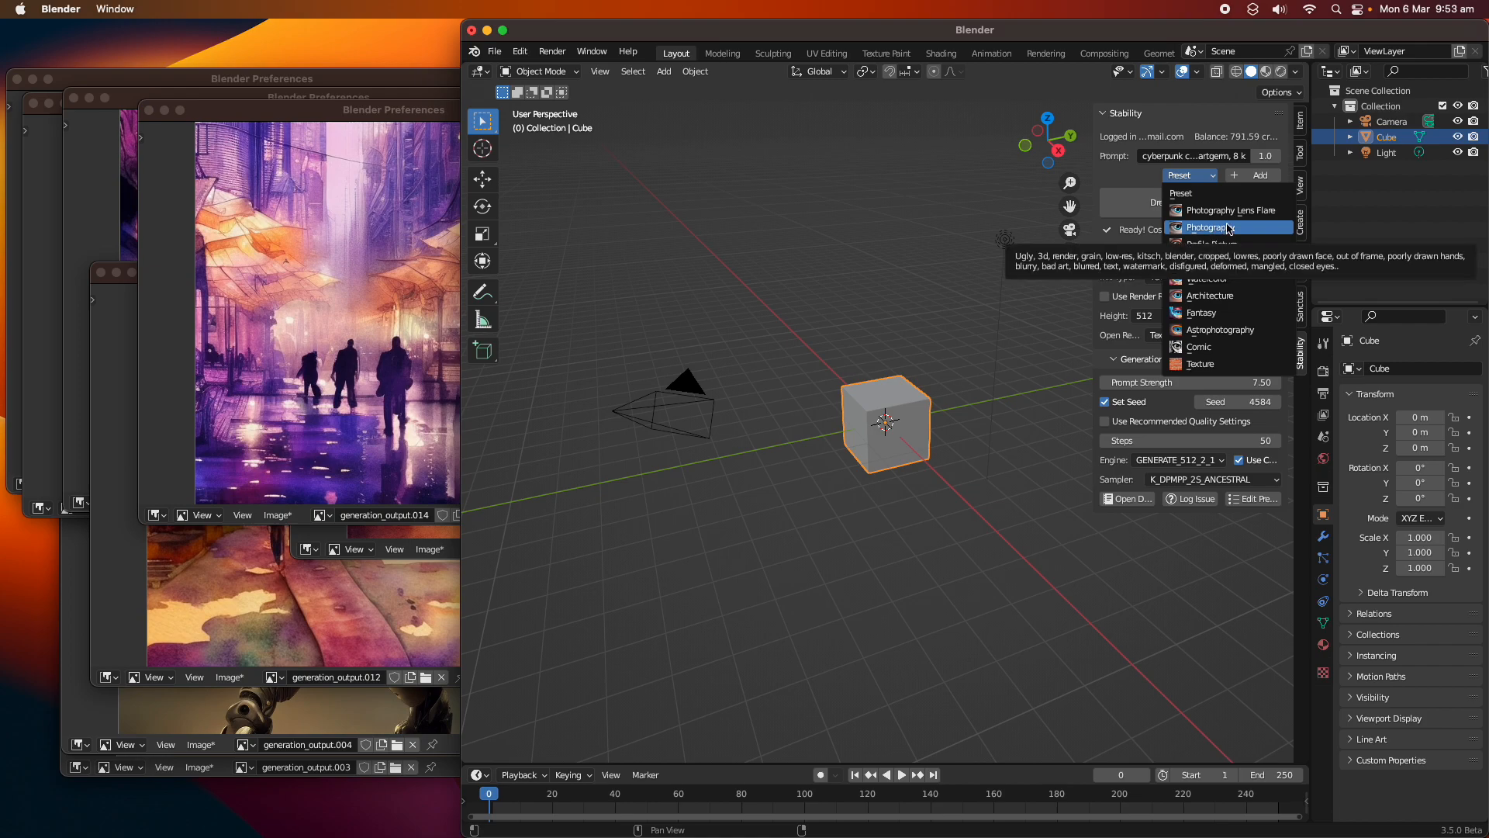
{"action": "left_click", "coordinate": [1236, 265]}
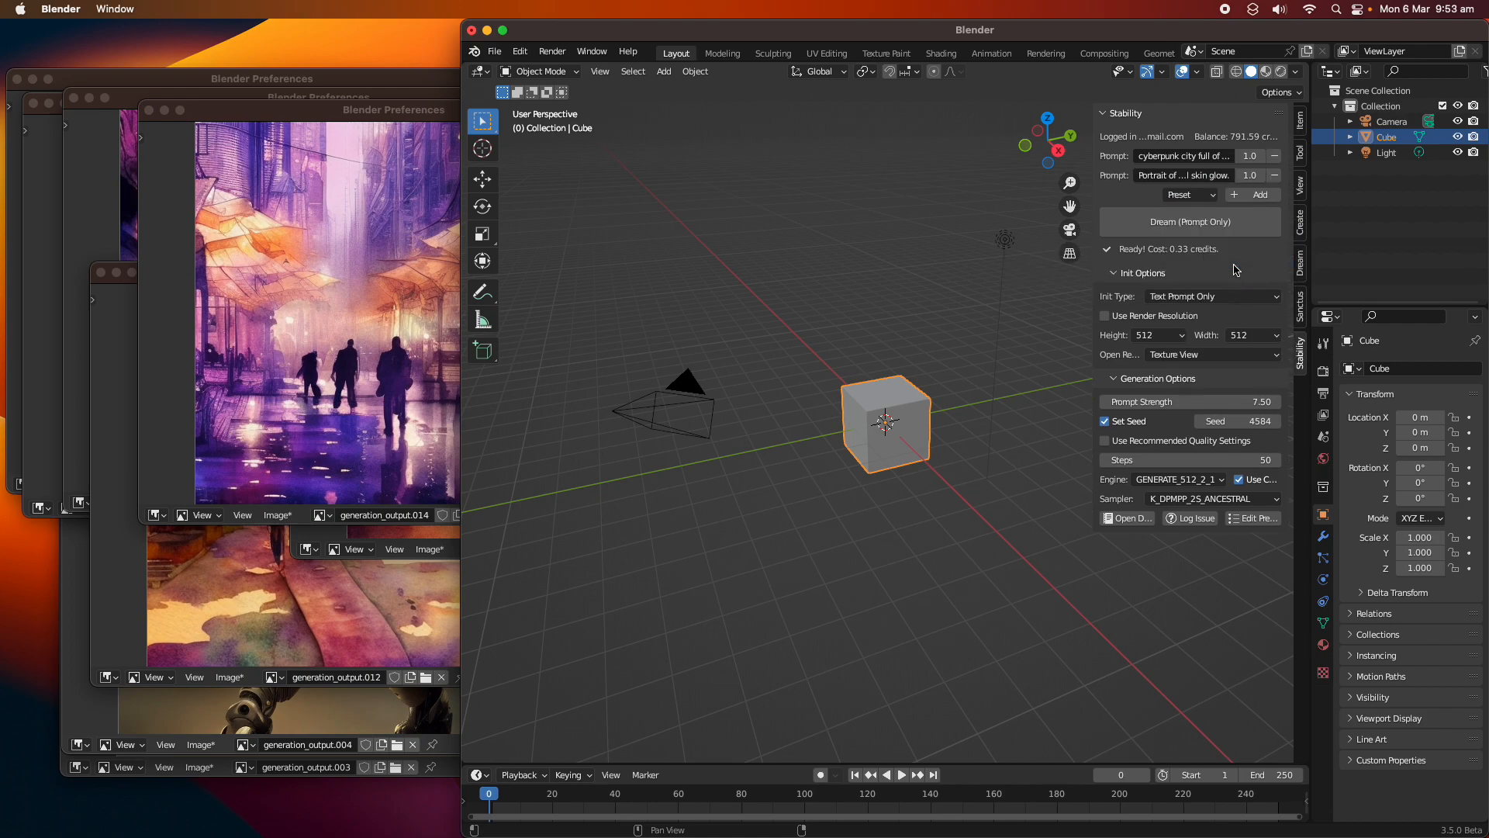
{"action": "left_click", "coordinate": [1200, 221]}
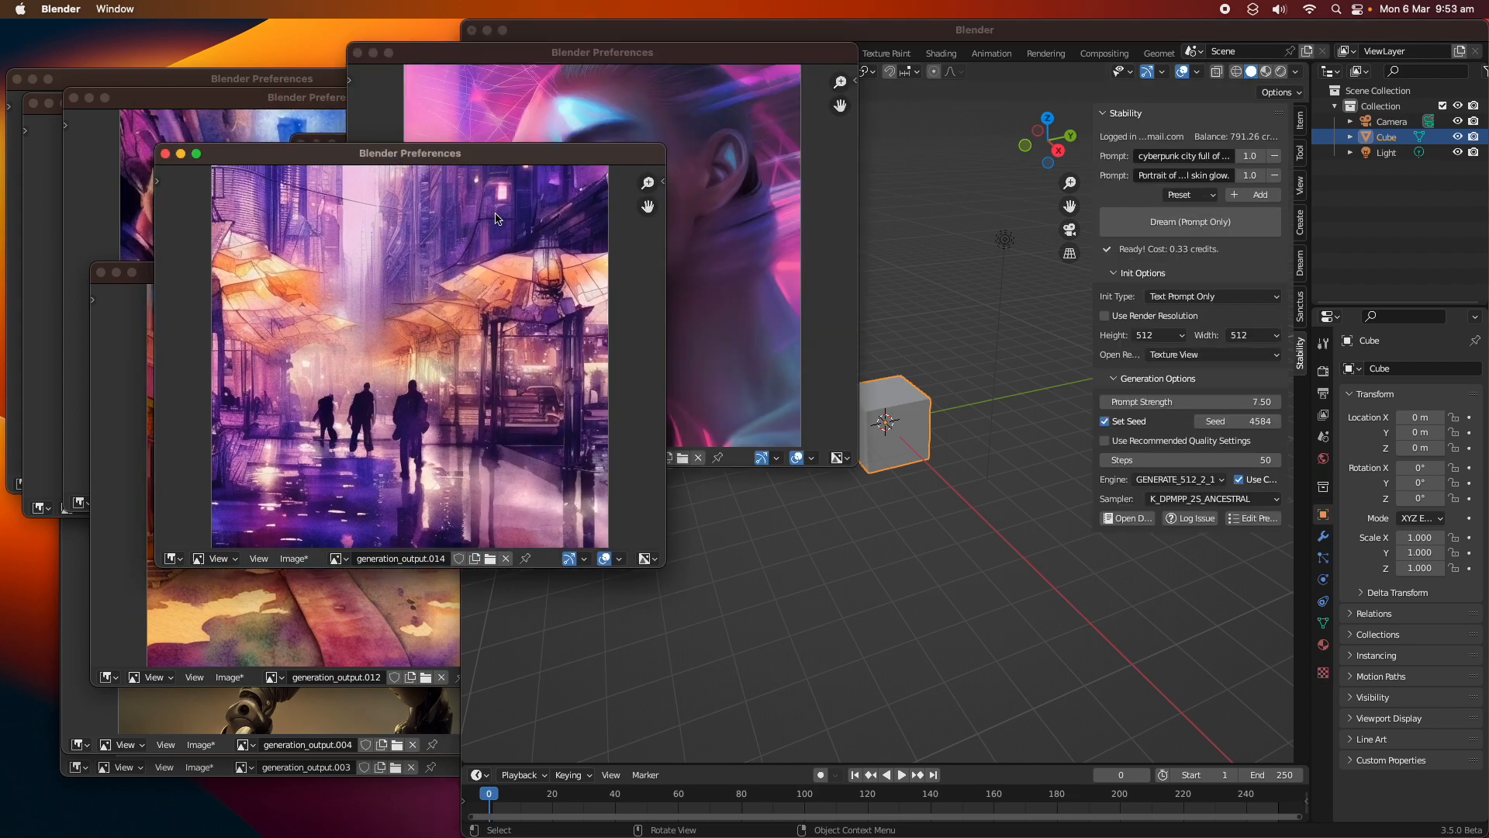
{"action": "left_click_drag", "start_coordinate": [555, 62], "coordinate": [515, 84]}
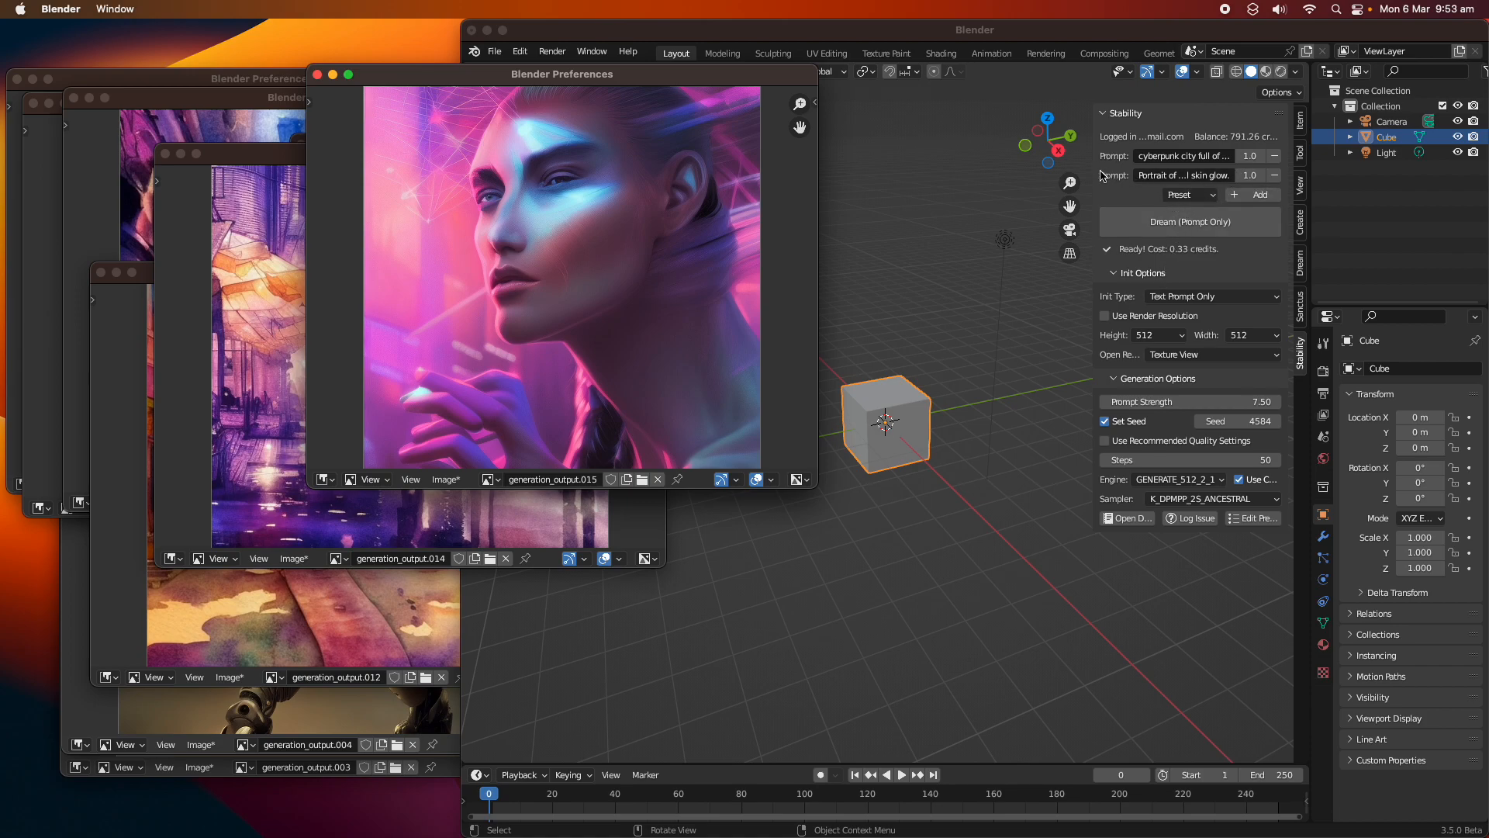
{"action": "left_click", "coordinate": [1171, 159]}
{"action": "left_click", "coordinate": [1177, 177]}
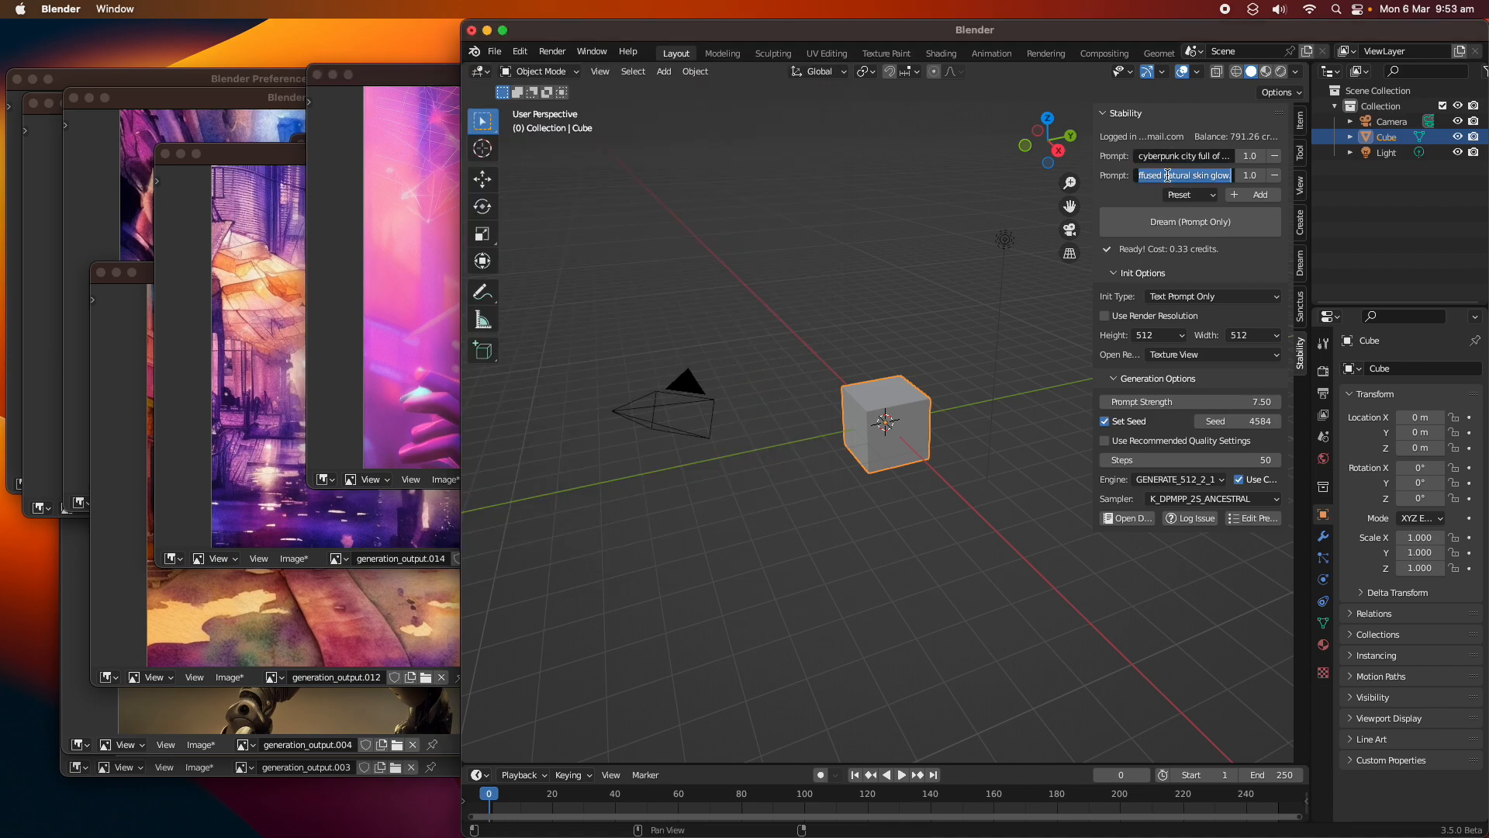
{"action": "key", "text": "Escape"}
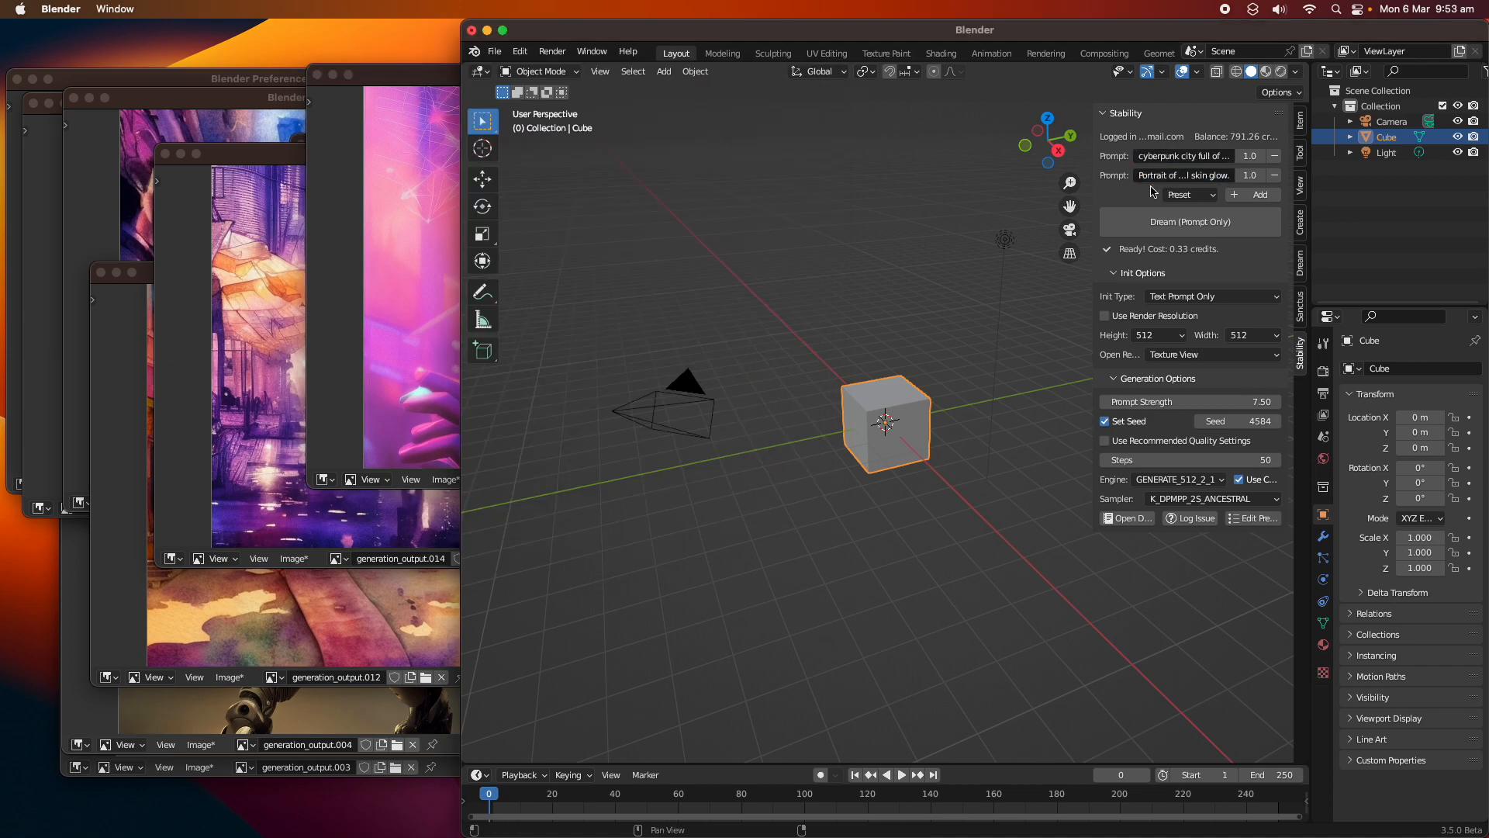
- Add a third prompt "ugly, cartoony, worst quality" with weight -1 and generate an image
{"action": "left_click", "coordinate": [1256, 196]}
{"action": "left_click", "coordinate": [1252, 199]}
{"action": "type", "text": "-1"}
{"action": "key", "text": "Return"}
{"action": "left_click", "coordinate": [1182, 195]}
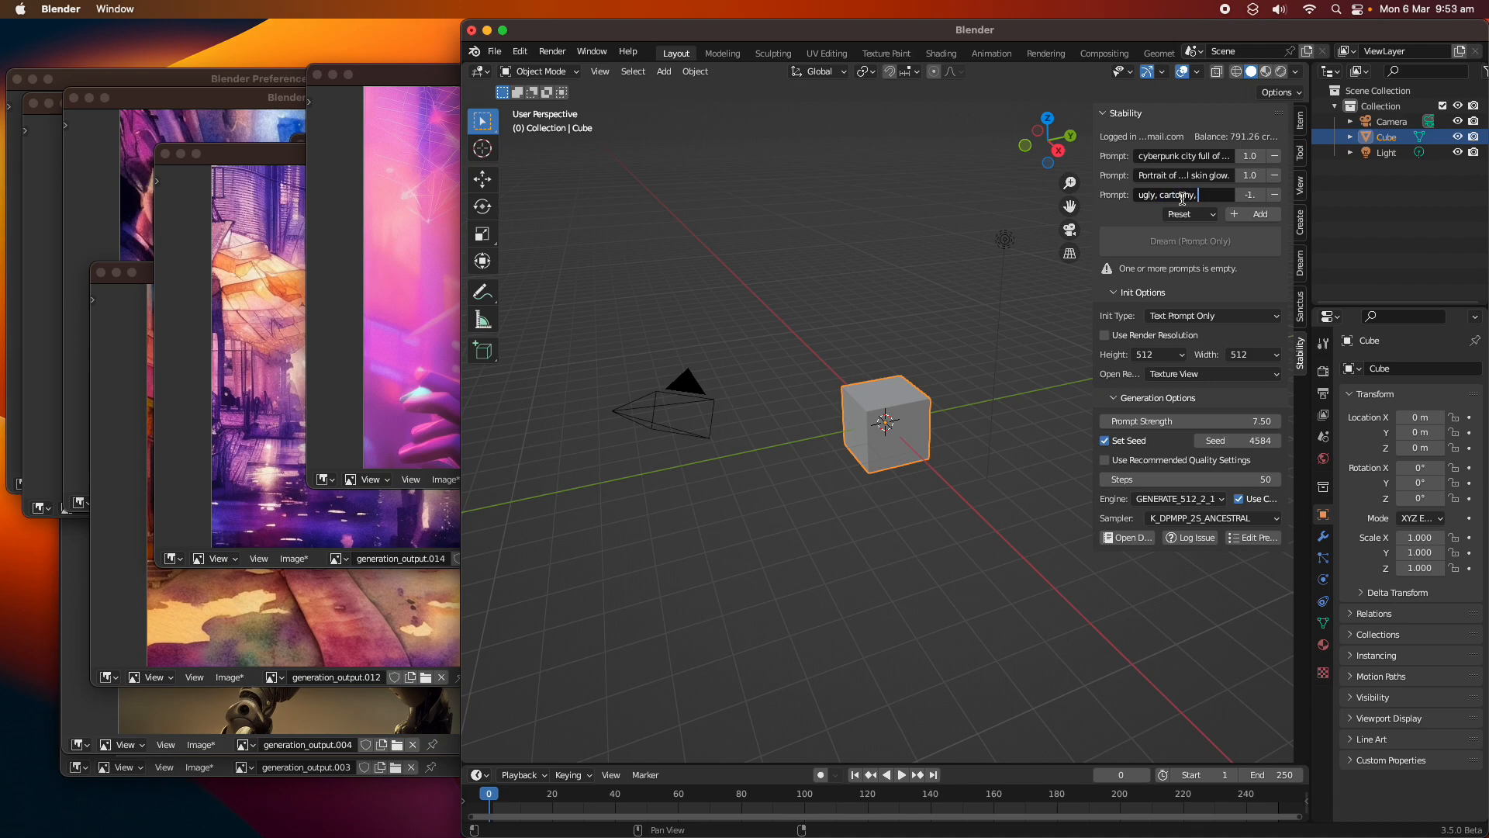
{"action": "type", "text": "ugly, cartoony, worst quality"}
{"action": "key", "text": "Return"}
{"action": "left_click", "coordinate": [1216, 242]}
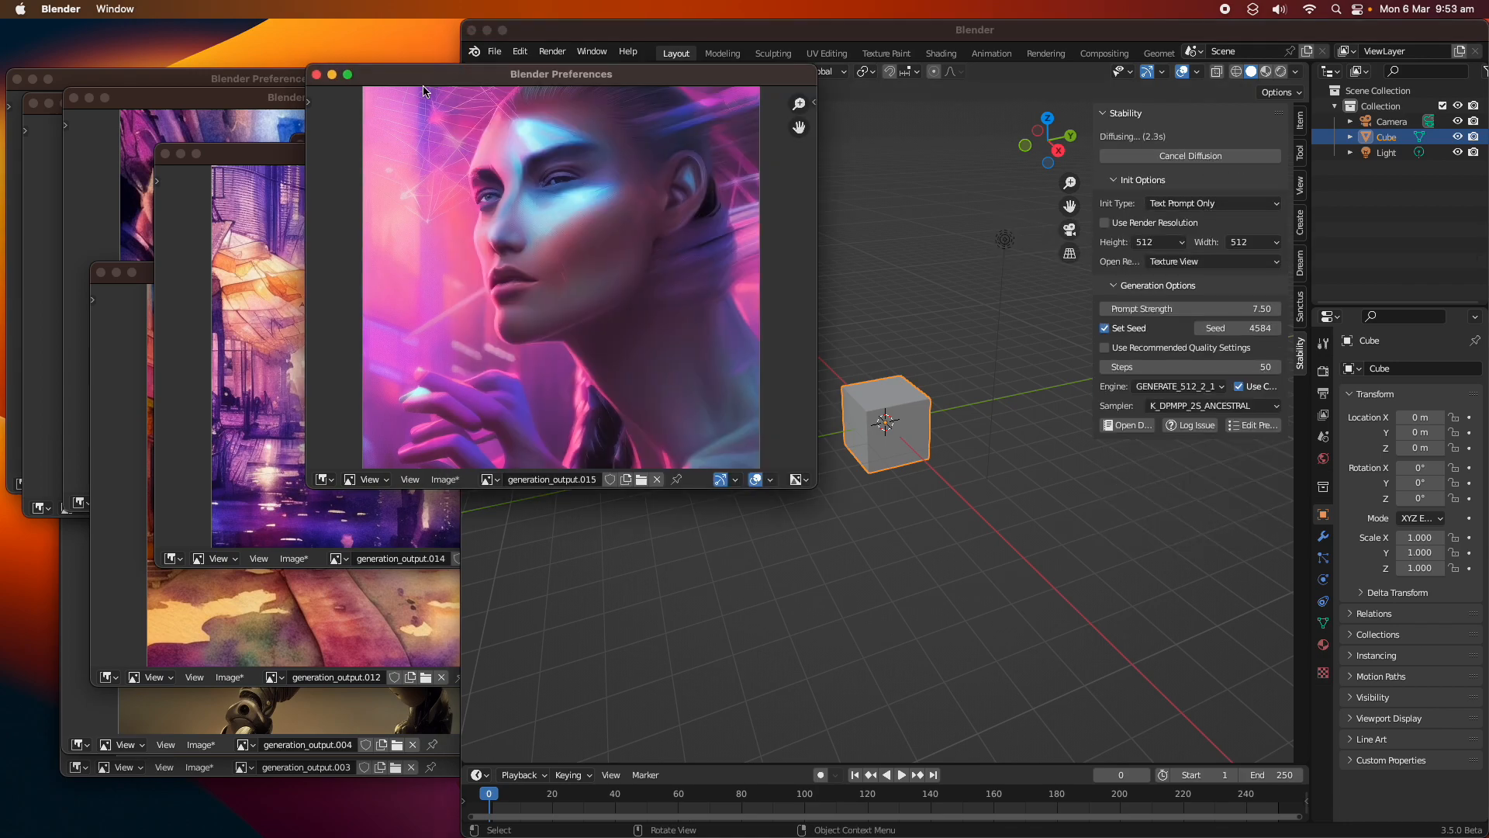
{"action": "left_click", "coordinate": [289, 129]}
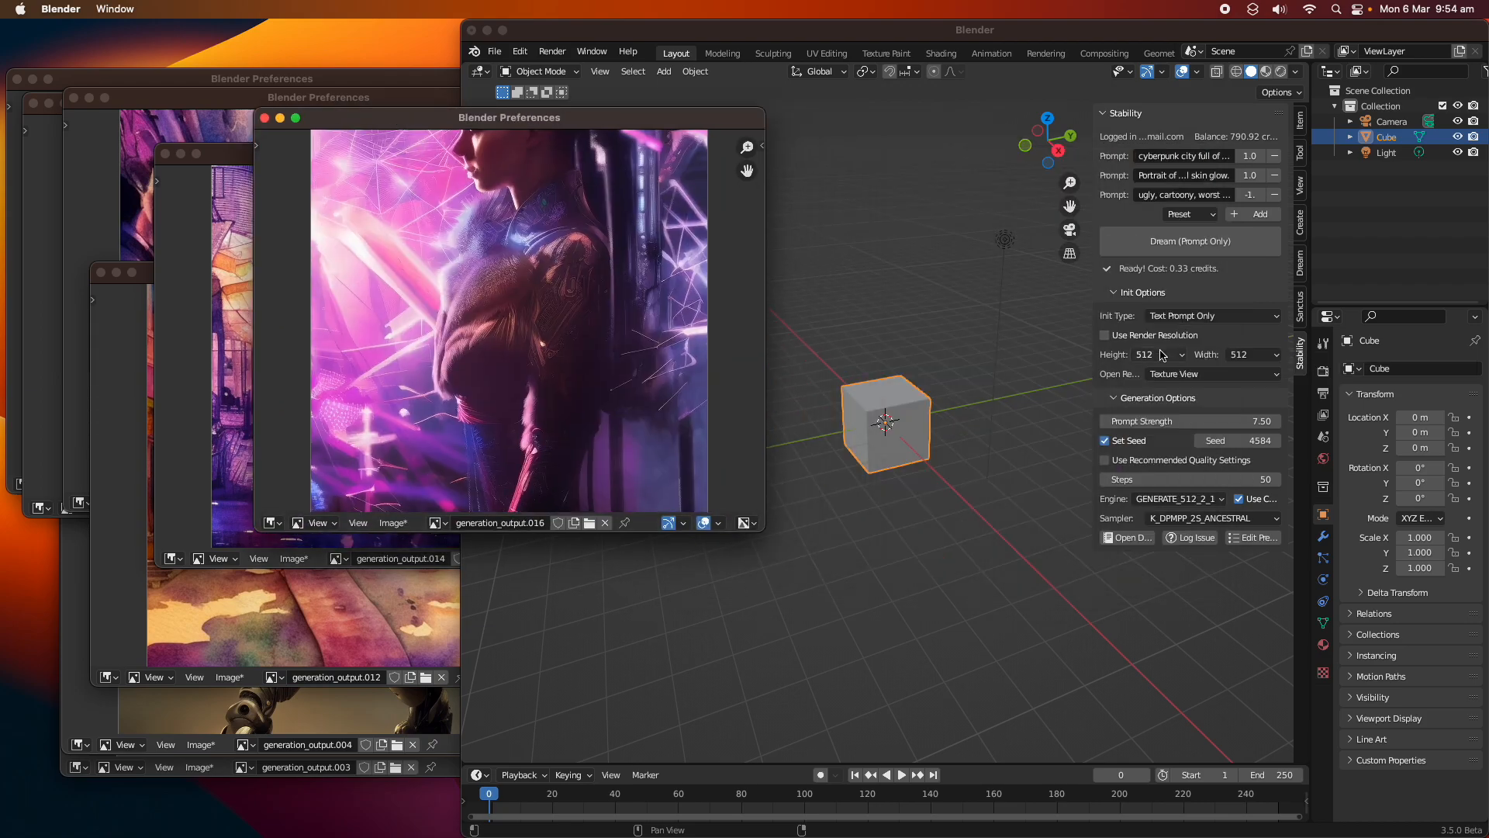
- Generate another portrait image with seed 5109 and place its window with the other results
{"action": "left_click_drag", "start_coordinate": [1242, 437], "coordinate": [1395, 434]}
{"action": "left_click", "coordinate": [361, 183]}
{"action": "left_click", "coordinate": [1186, 241]}
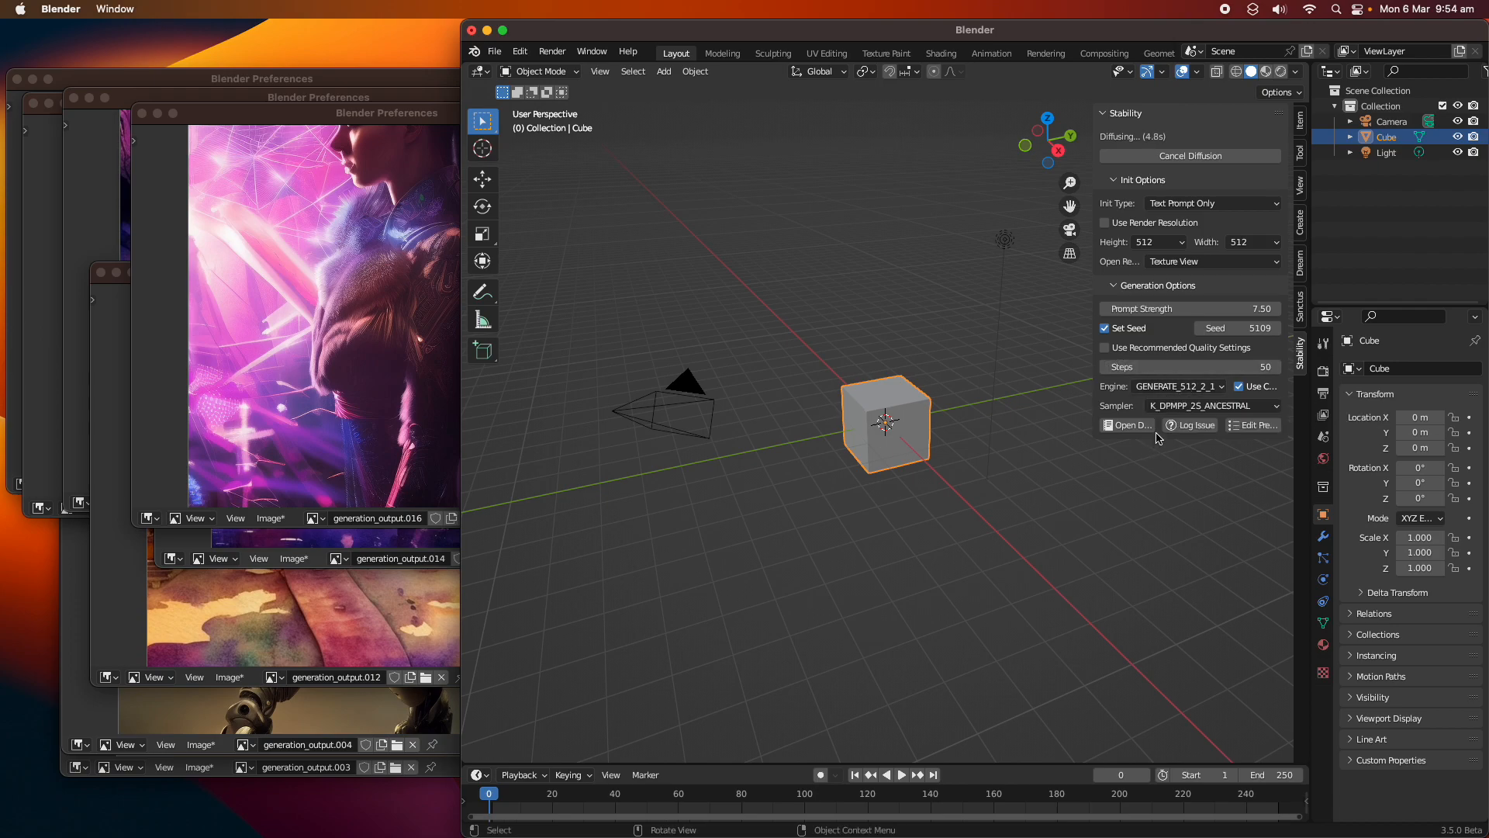
{"action": "left_click_drag", "start_coordinate": [1041, 239], "coordinate": [252, 146]}
{"action": "left_click_drag", "start_coordinate": [443, 147], "coordinate": [416, 183]}
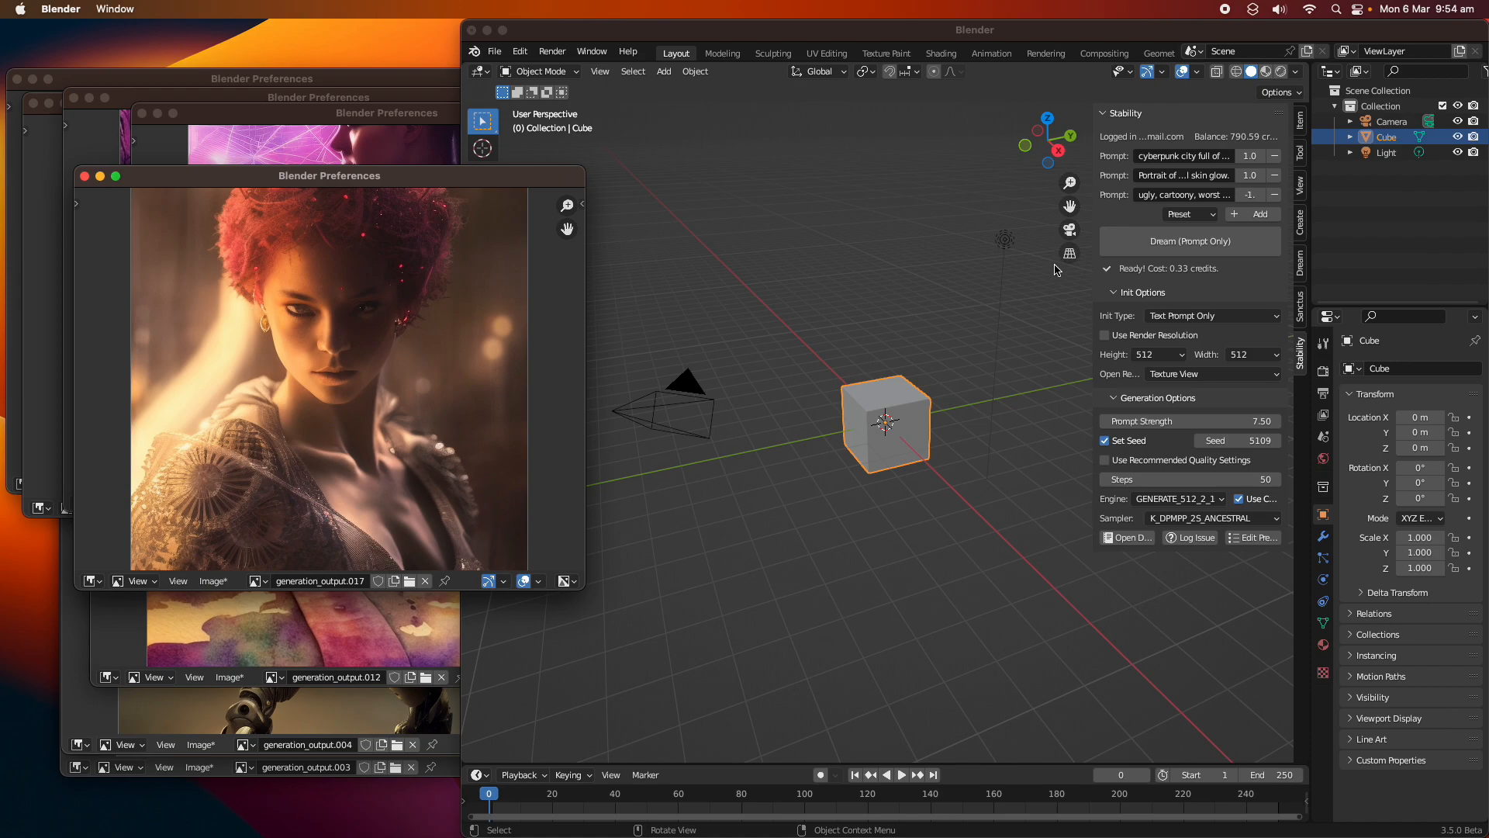
- Replace the Portrait preset prompt with the Comic preset, generate an image, and arrange the main and image windows
{"action": "left_click", "coordinate": [1276, 176]}
{"action": "left_click", "coordinate": [1189, 194]}
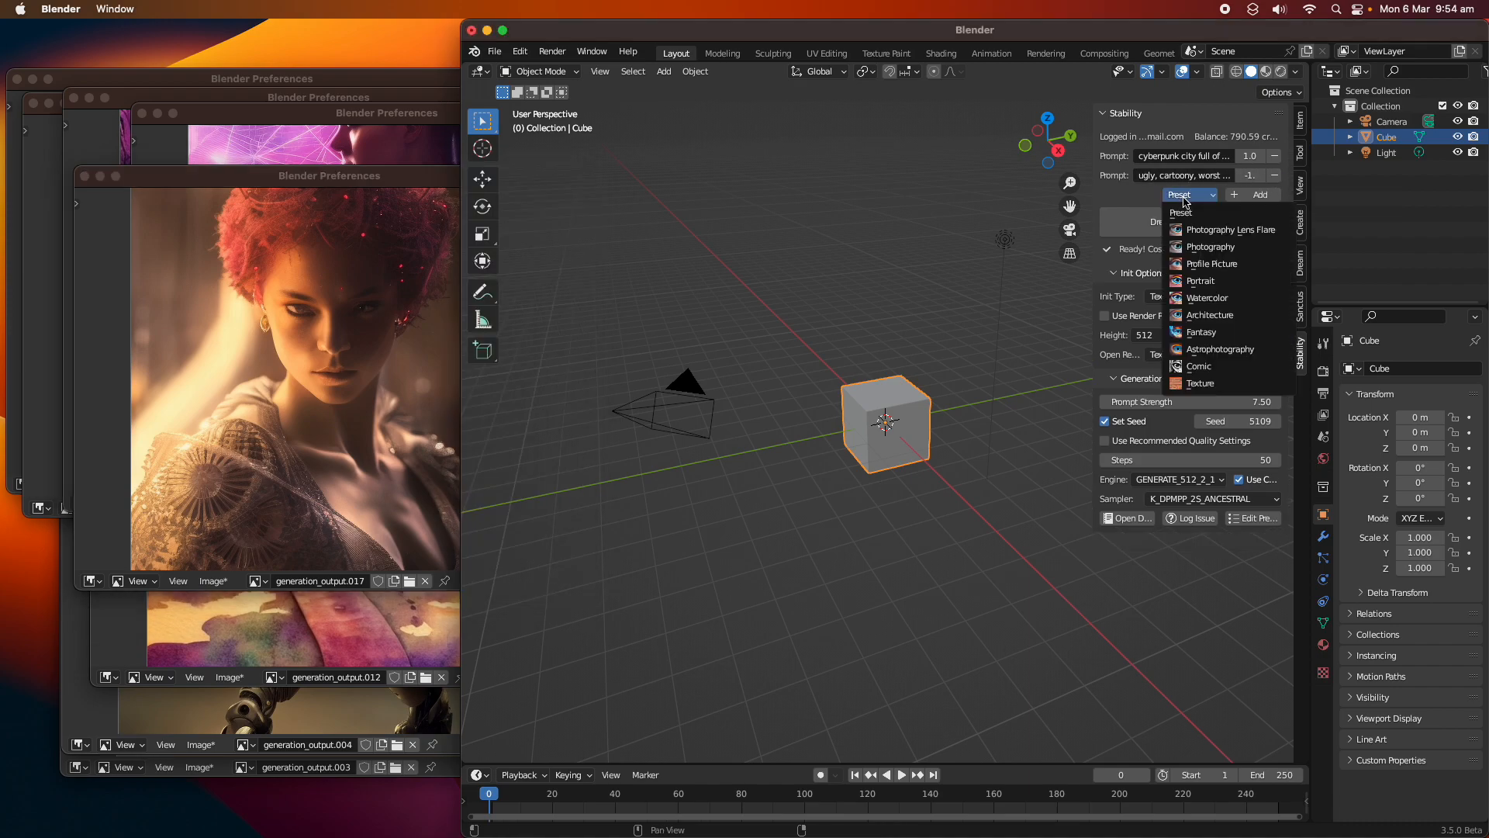
{"action": "left_click", "coordinate": [1219, 369]}
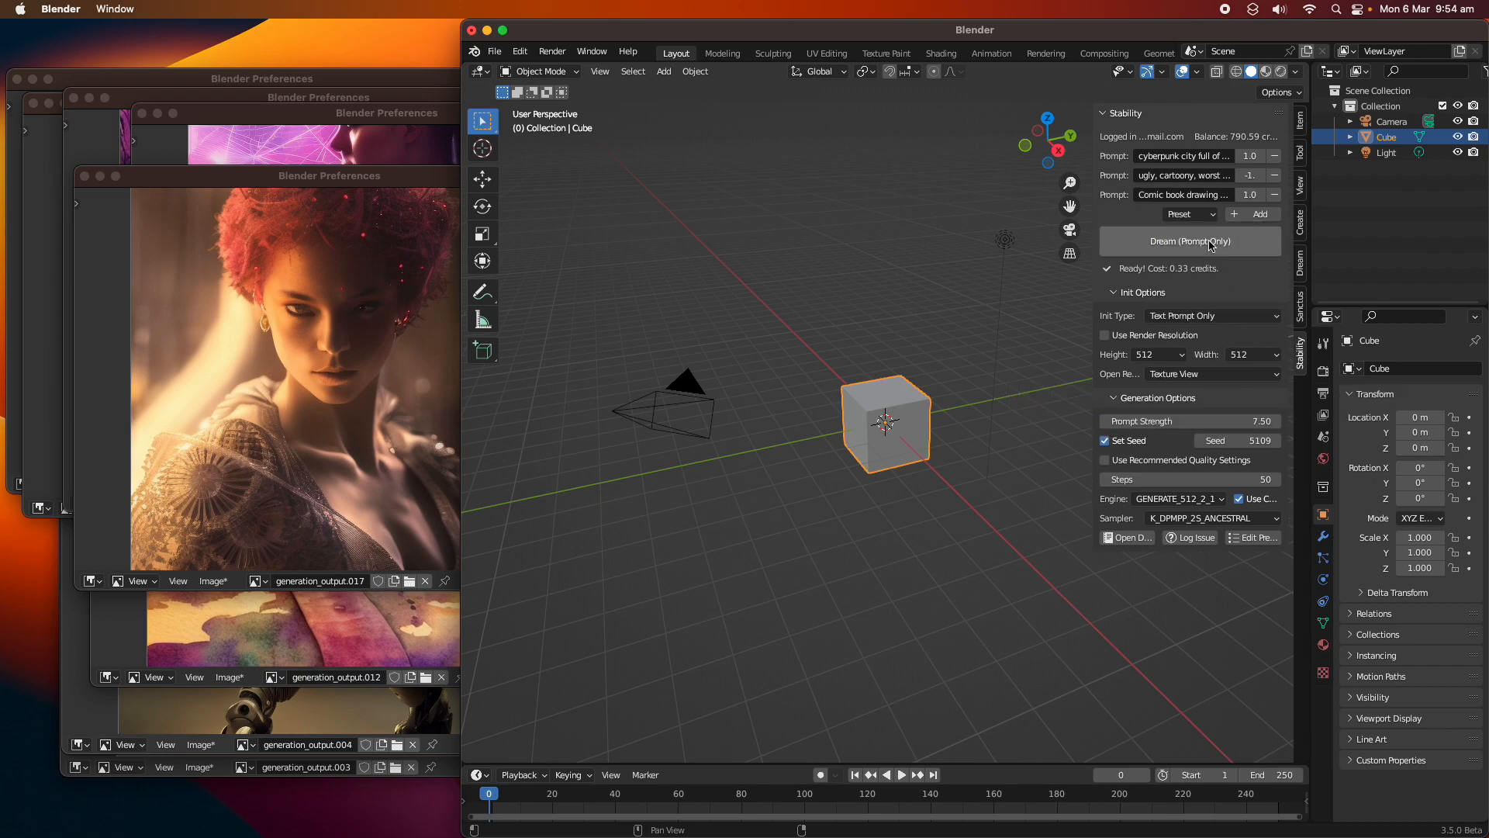
{"action": "left_click", "coordinate": [1200, 243]}
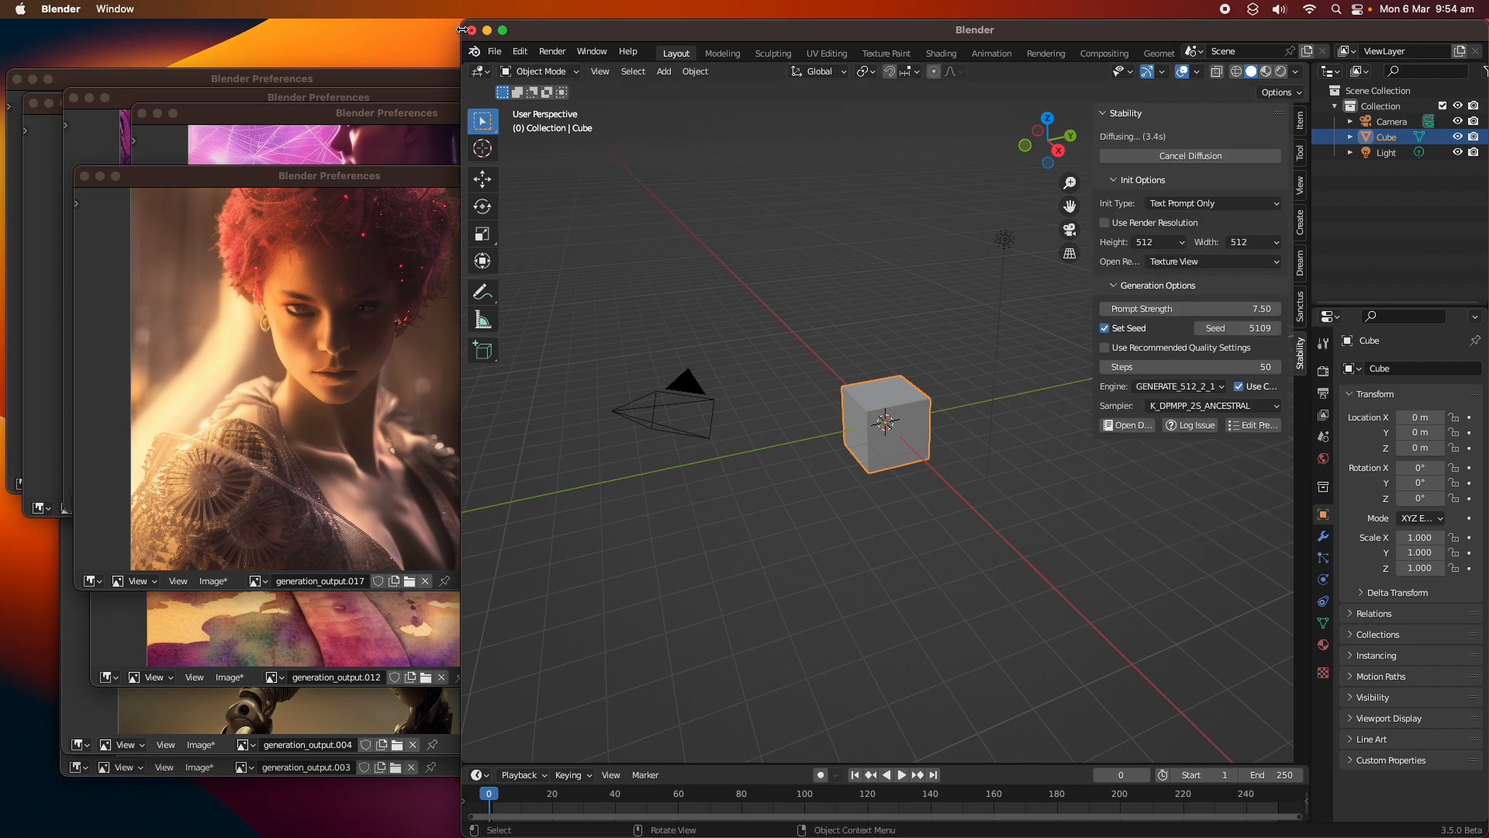
{"action": "left_click_drag", "start_coordinate": [456, 27], "coordinate": [287, 28]}
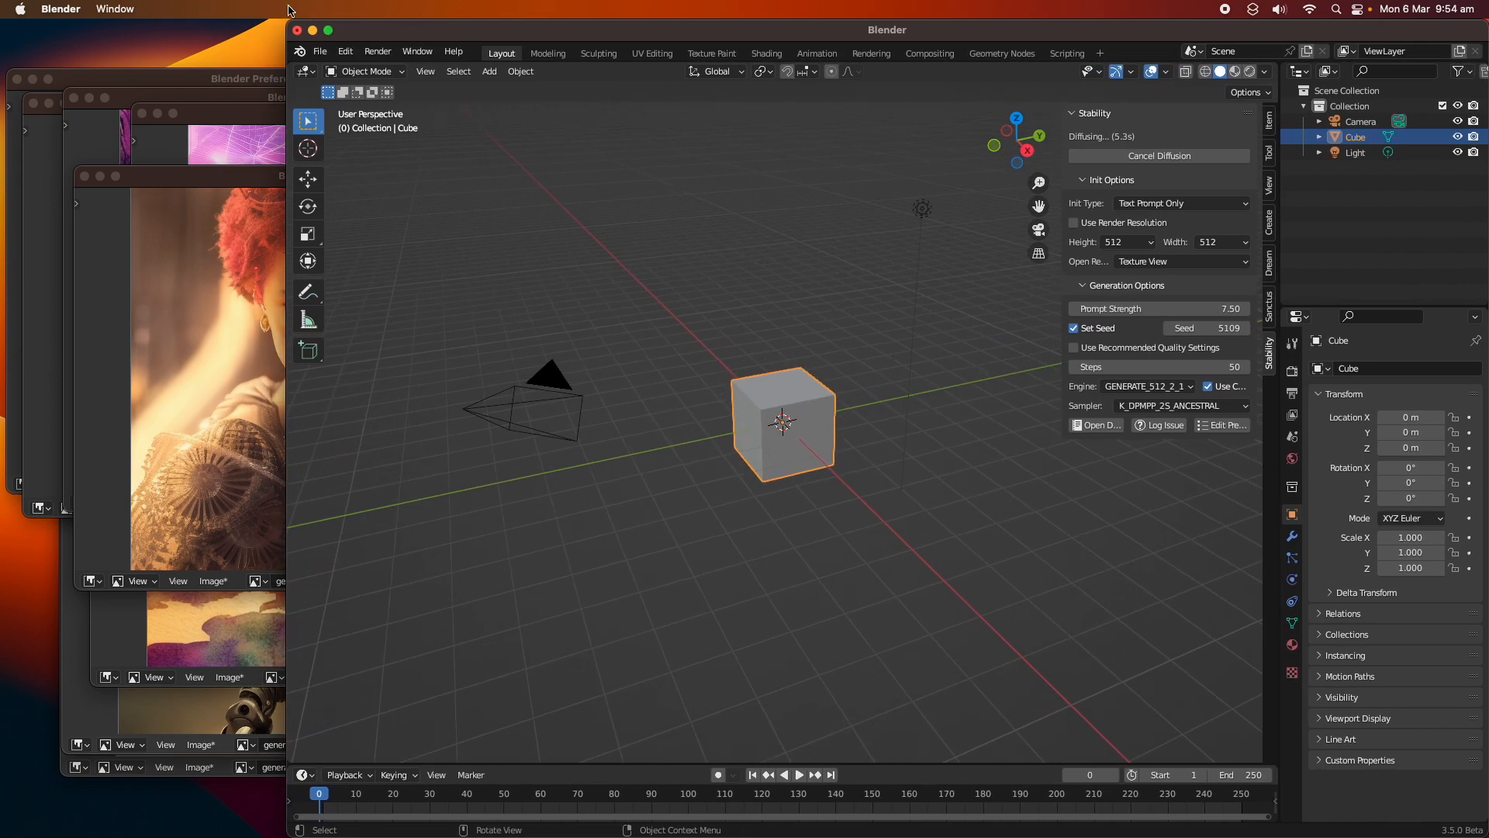
{"action": "left_click_drag", "start_coordinate": [540, 34], "coordinate": [269, 94]}
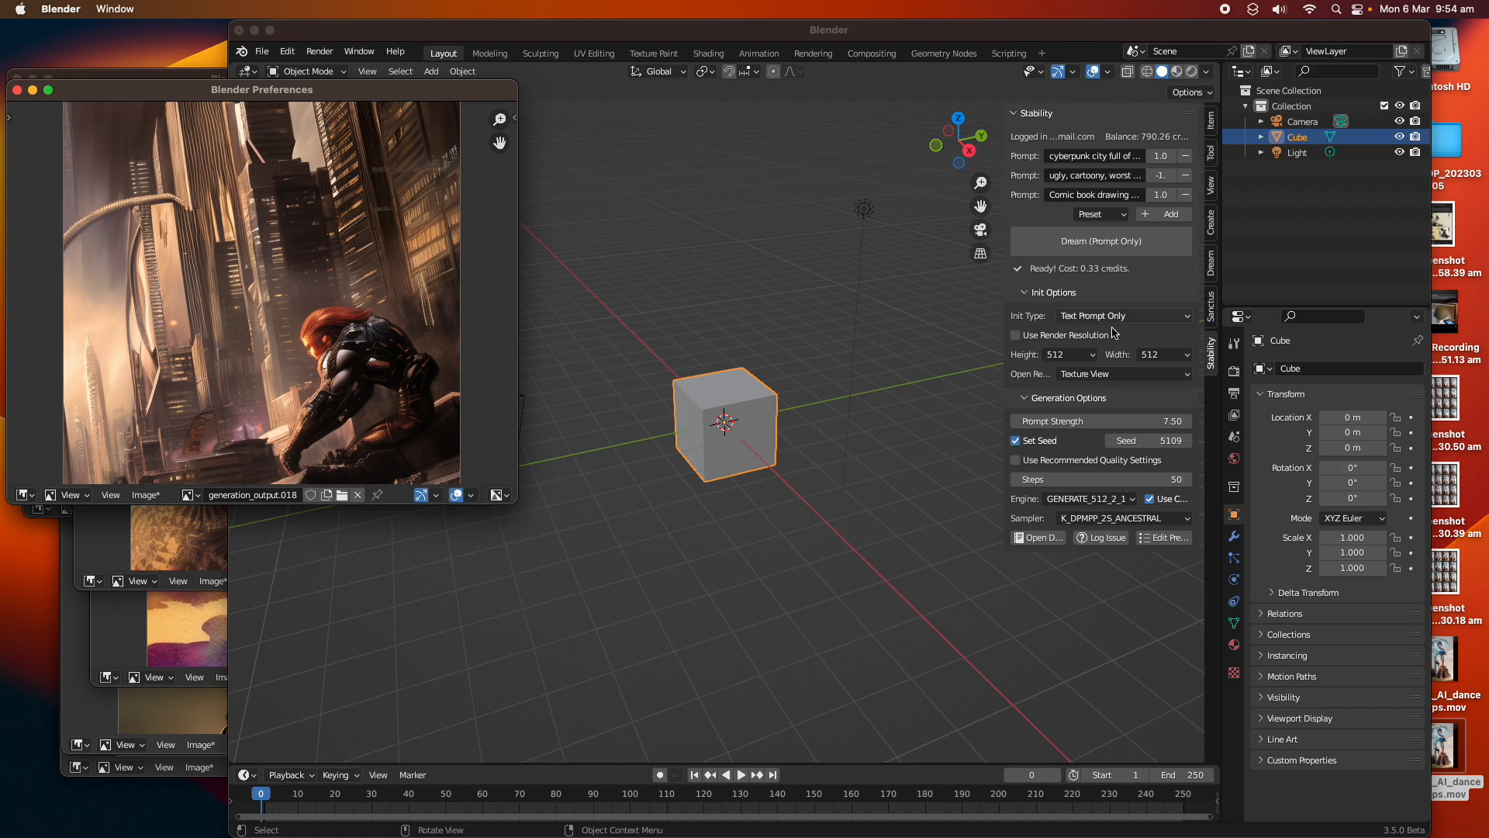
- Set the seed to 5609 and remove the comic book drawing prompt
{"action": "left_click", "coordinate": [1150, 440]}
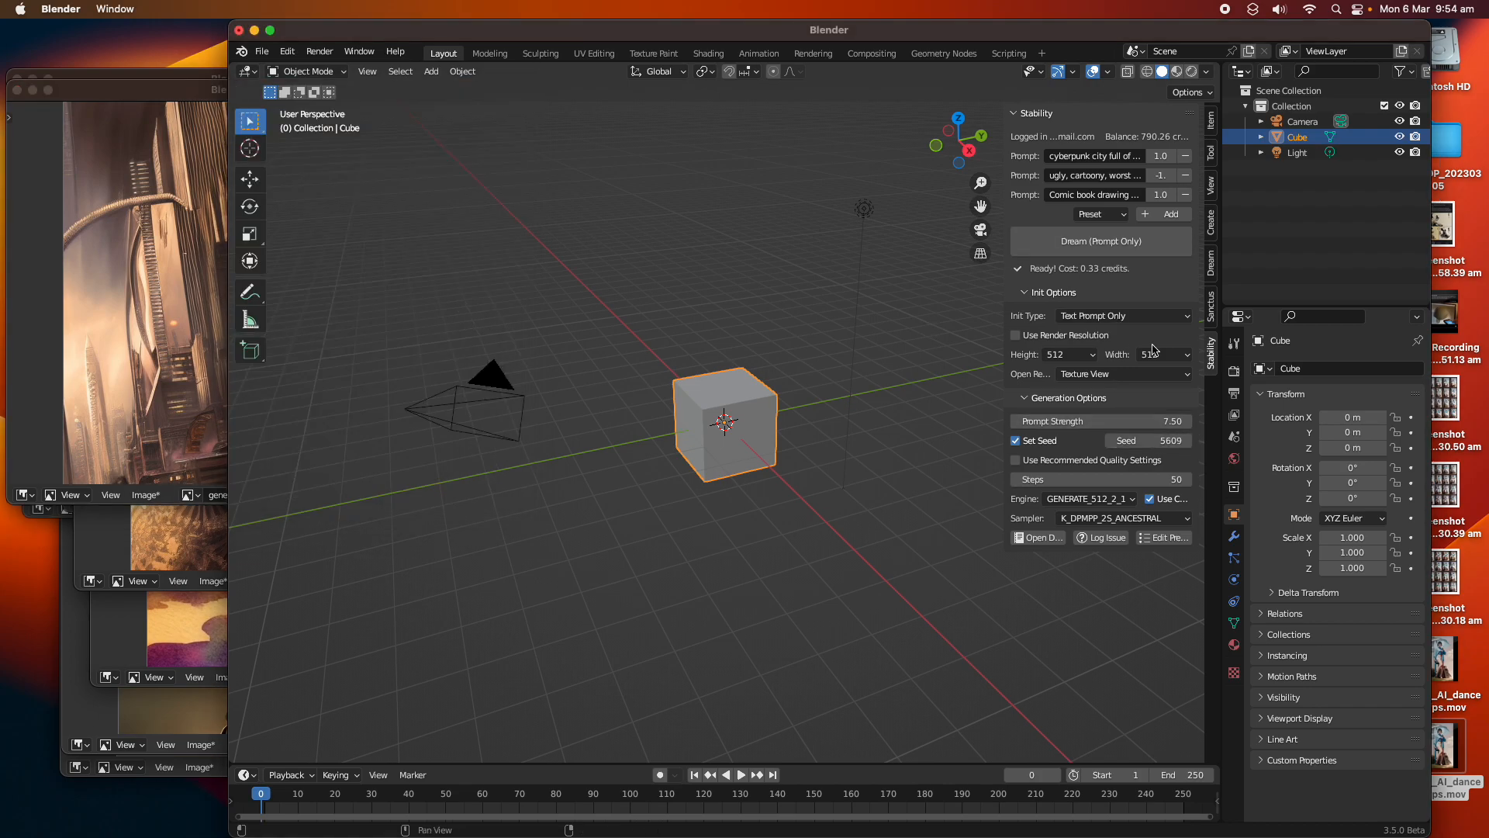
{"action": "left_click", "coordinate": [1185, 195]}
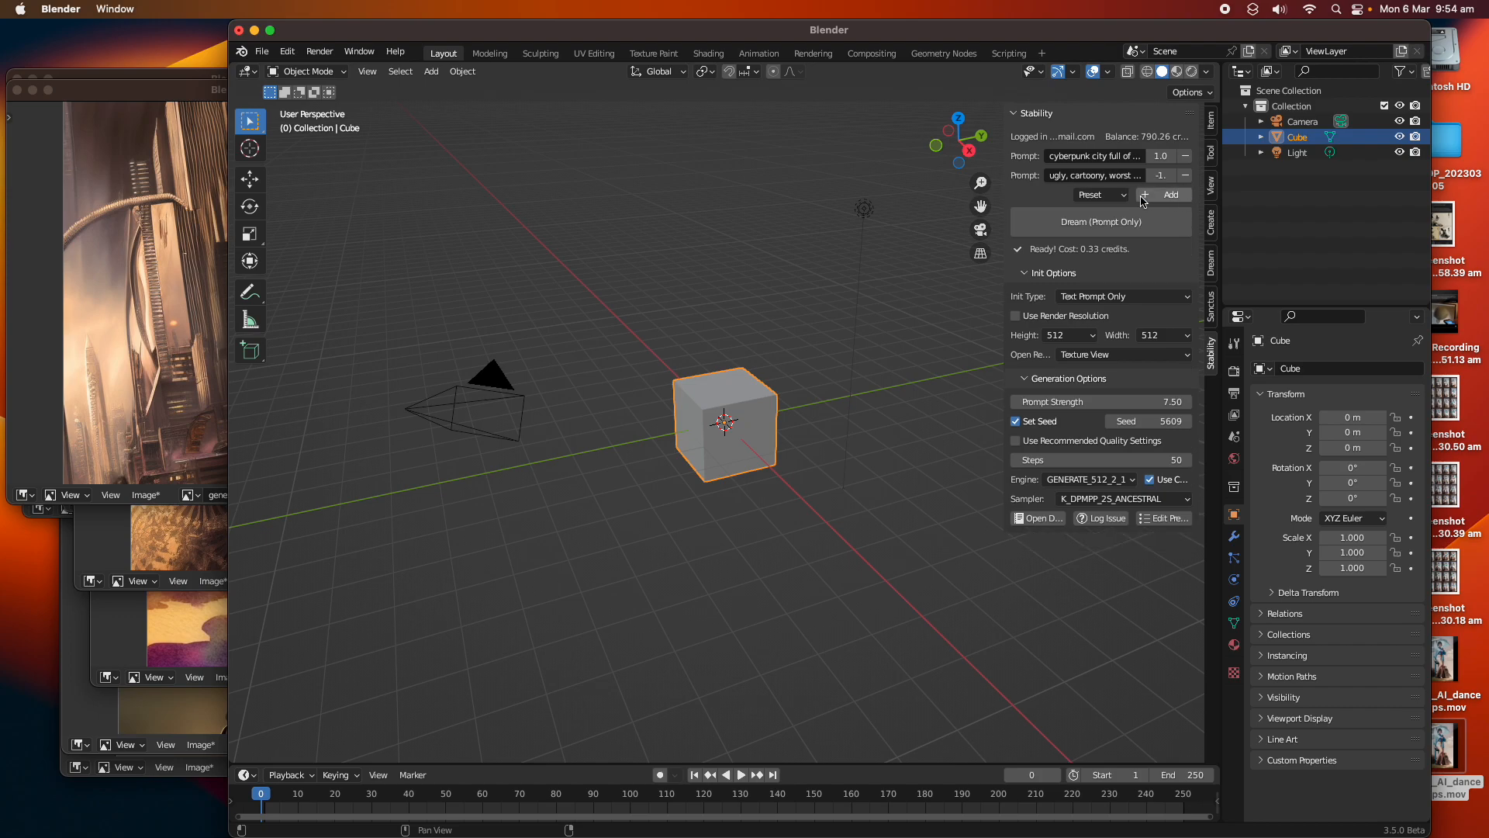
{"action": "left_click", "coordinate": [1156, 175]}
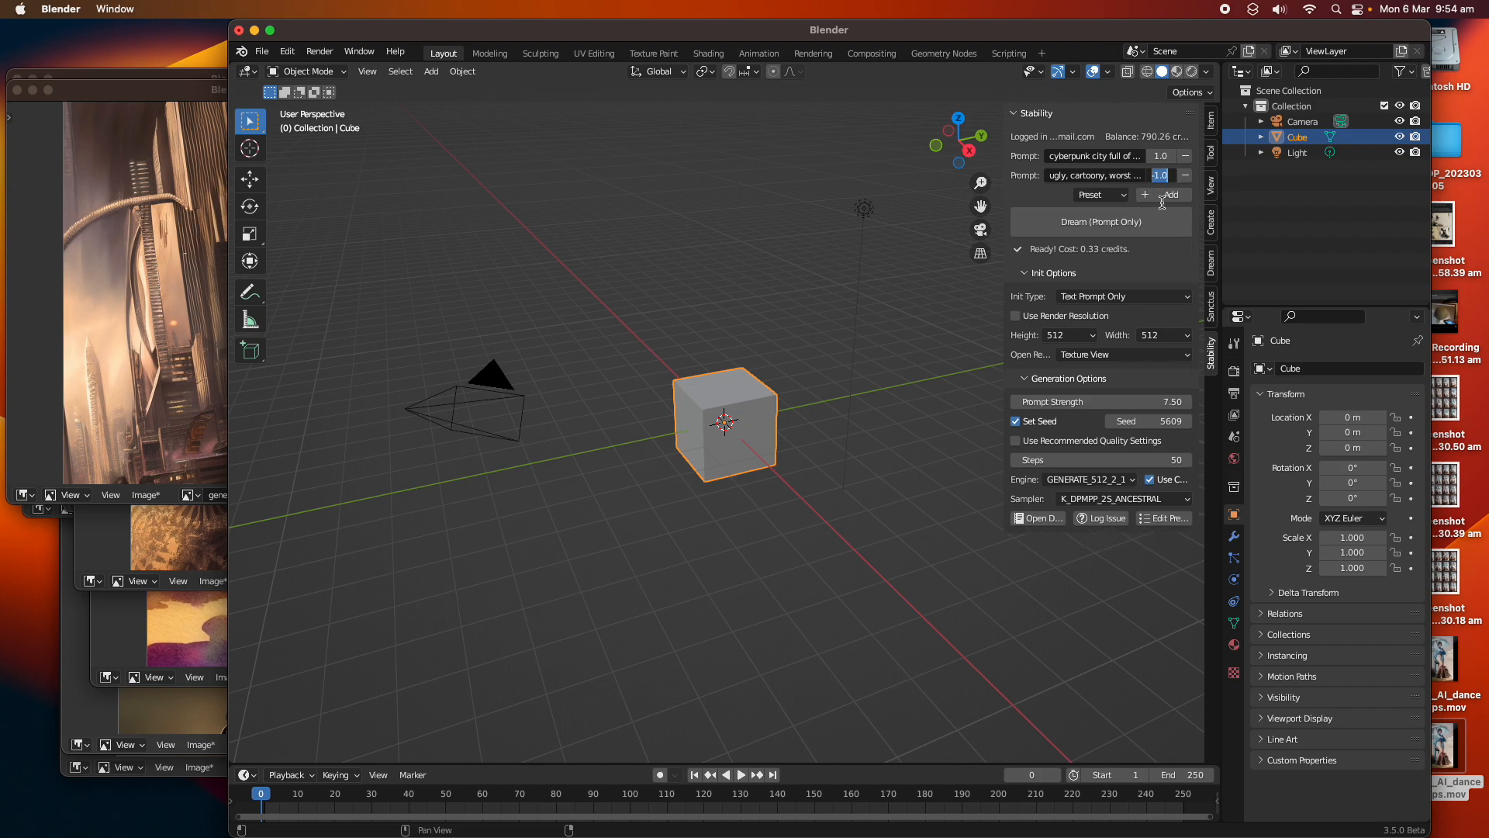
{"action": "left_click", "coordinate": [1162, 203]}
{"action": "left_click_drag", "start_coordinate": [466, 35], "coordinate": [596, 35]}
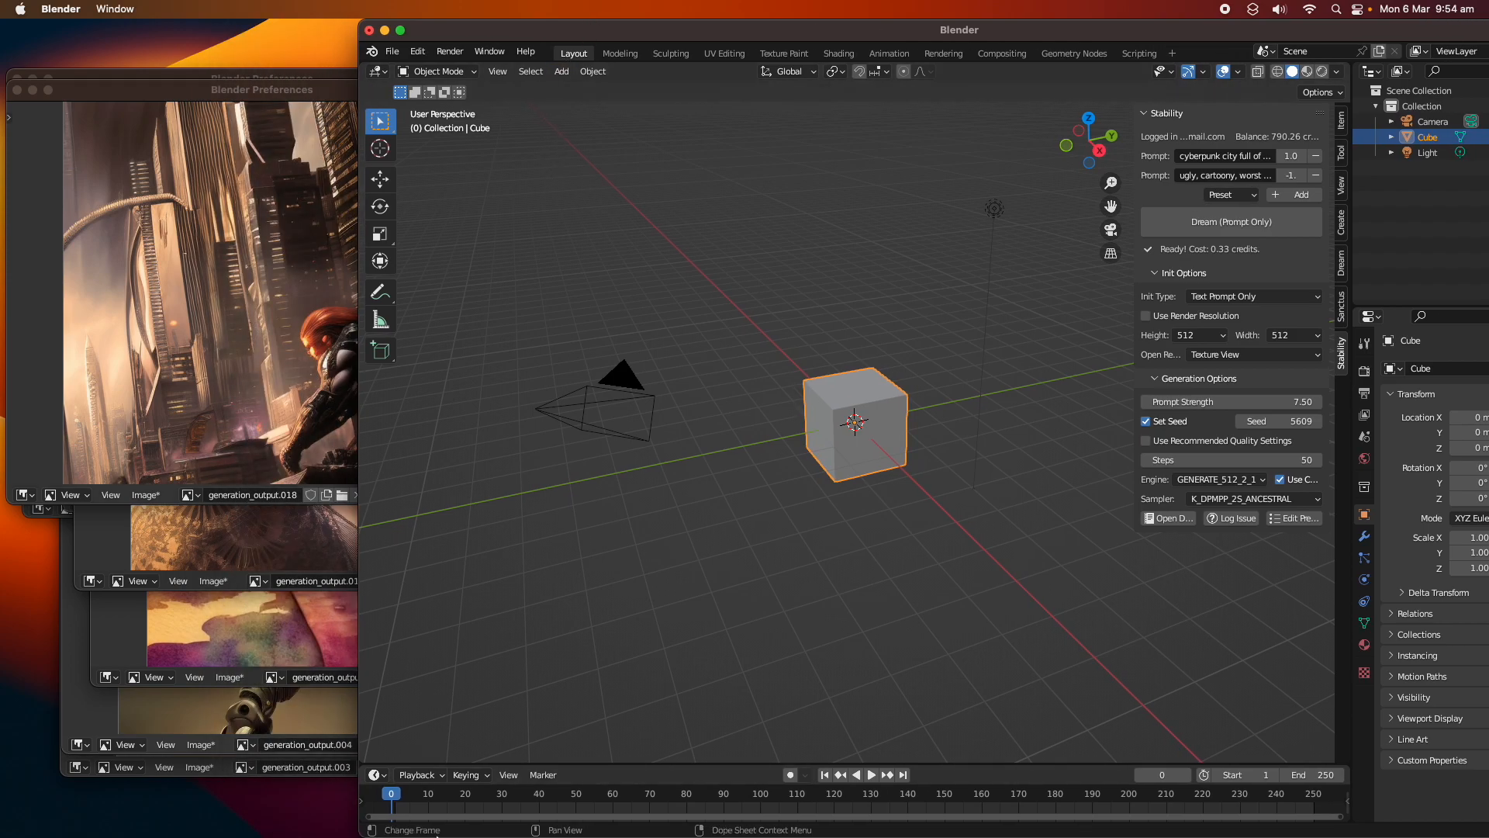
- Copy the negative keyword list starting "blurry, abstract, disfigured" from the Freeform board and paste it over the second prompt in Blender
{"action": "mouse_move", "coordinate": [439, 833]}
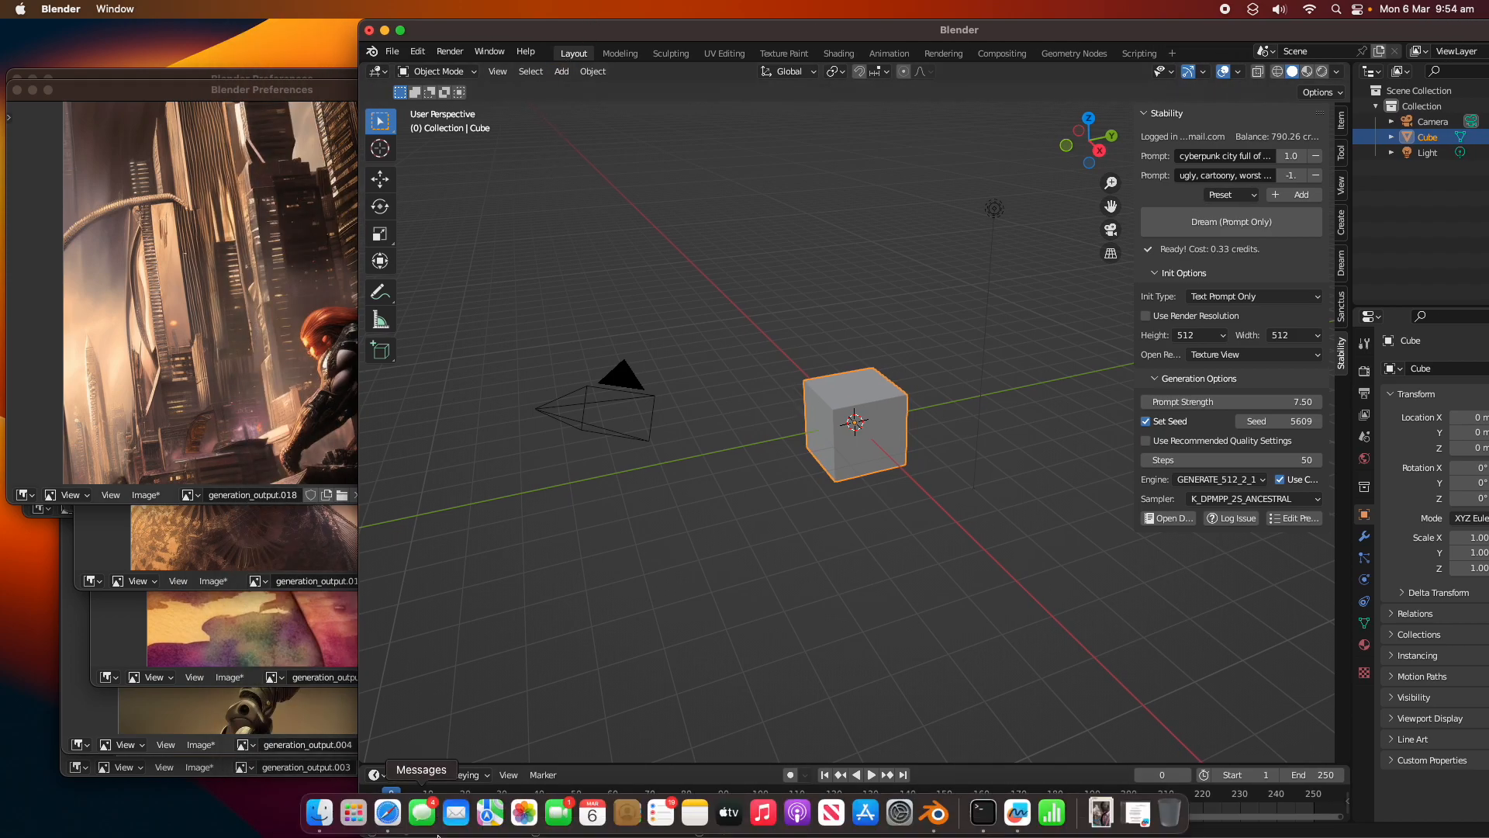
{"action": "left_click", "coordinate": [1017, 813]}
{"action": "left_click", "coordinate": [801, 208]}
{"action": "double_click", "coordinate": [802, 206]}
{"action": "key", "text": "super+c"}
{"action": "left_click", "coordinate": [1227, 175]}
{"action": "key", "text": "super+v"}
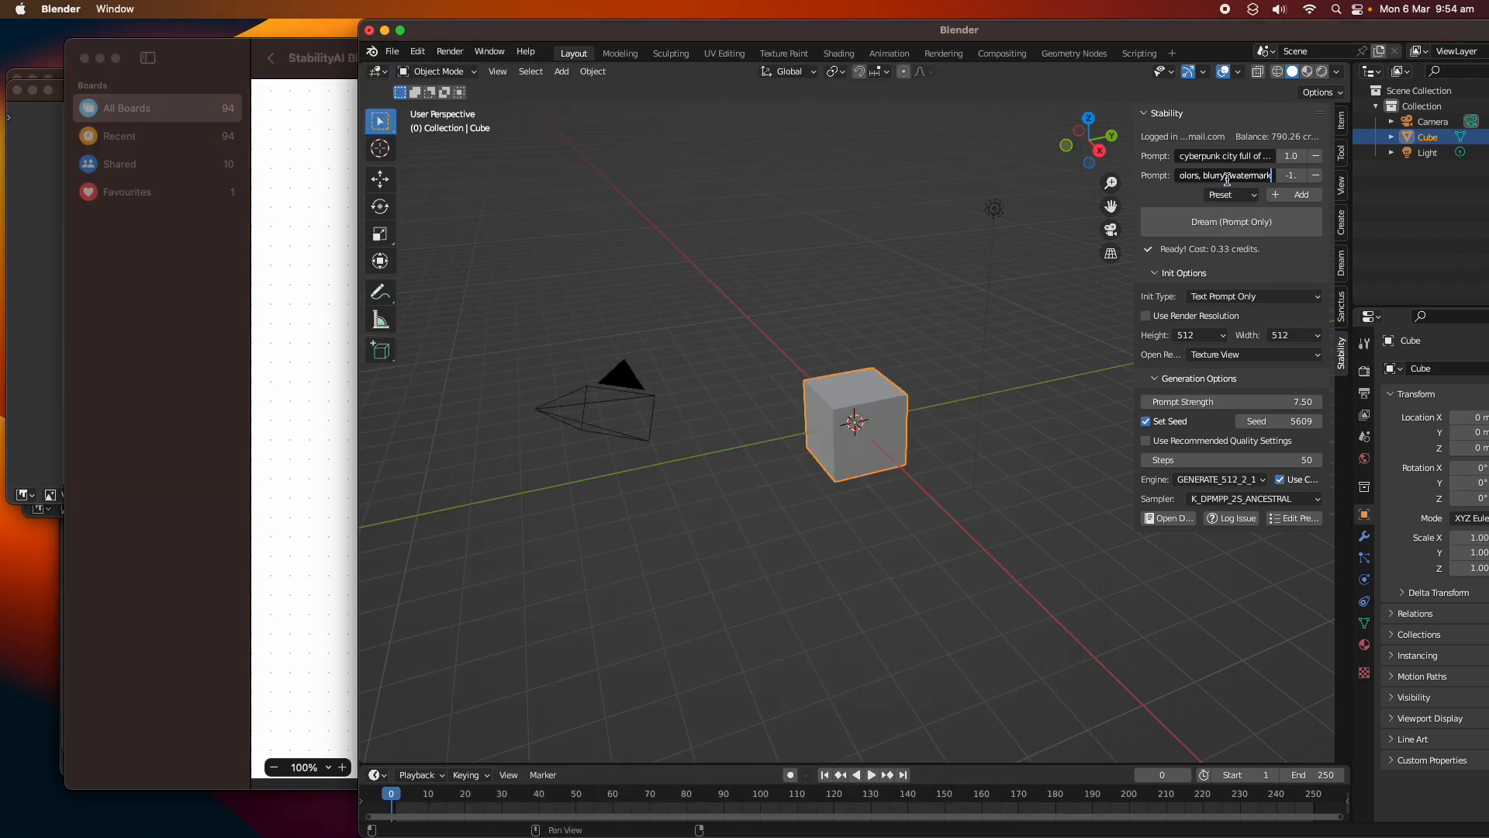
{"action": "key", "text": "Return"}
{"action": "left_click", "coordinate": [1208, 223]}
- Move the Freeform window away from the generated images and bring Blender back to the front
{"action": "left_click", "coordinate": [166, 62]}
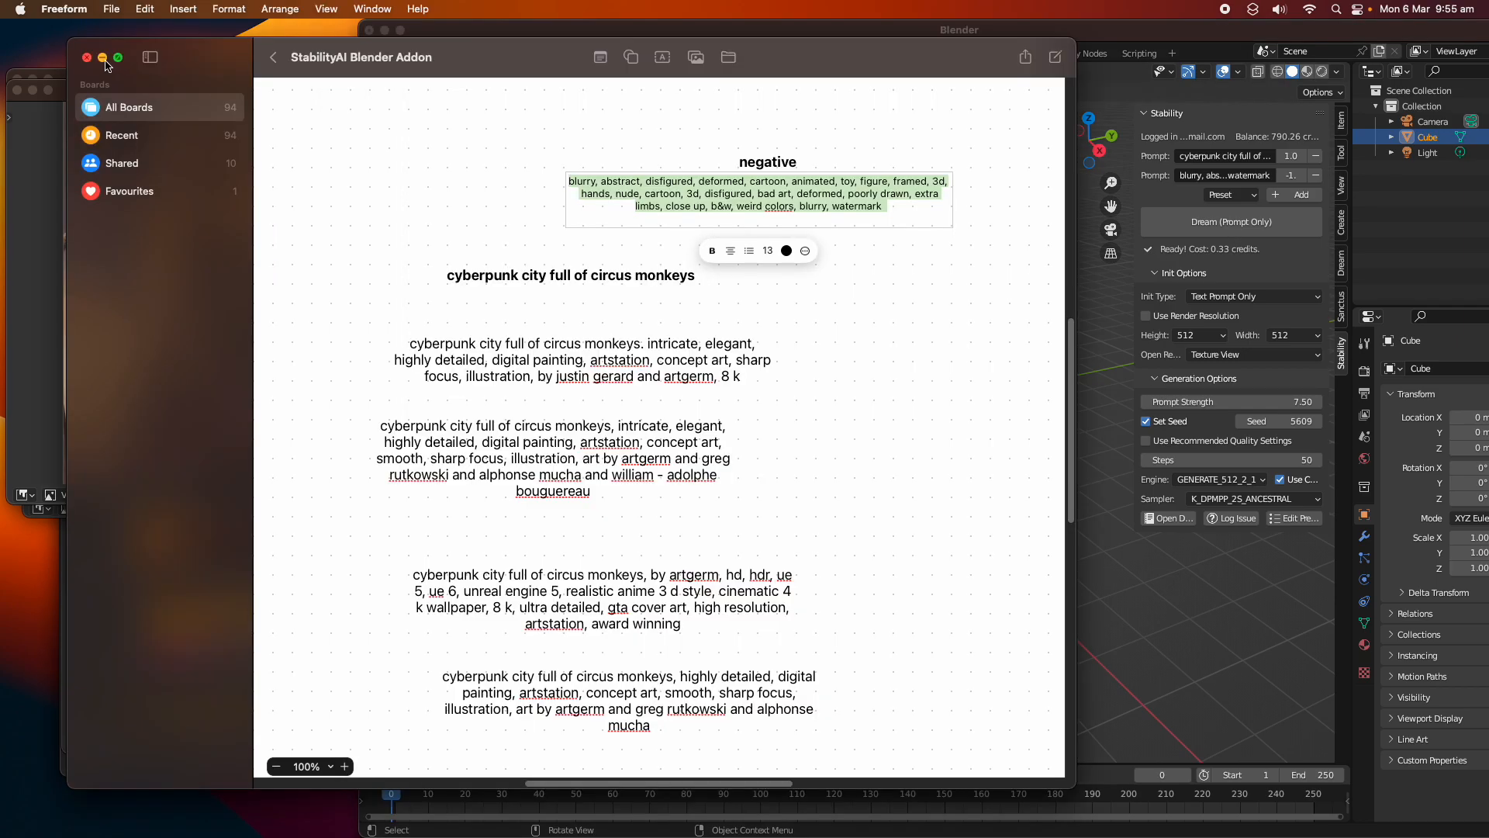
{"action": "left_click_drag", "start_coordinate": [229, 60], "coordinate": [610, 156]}
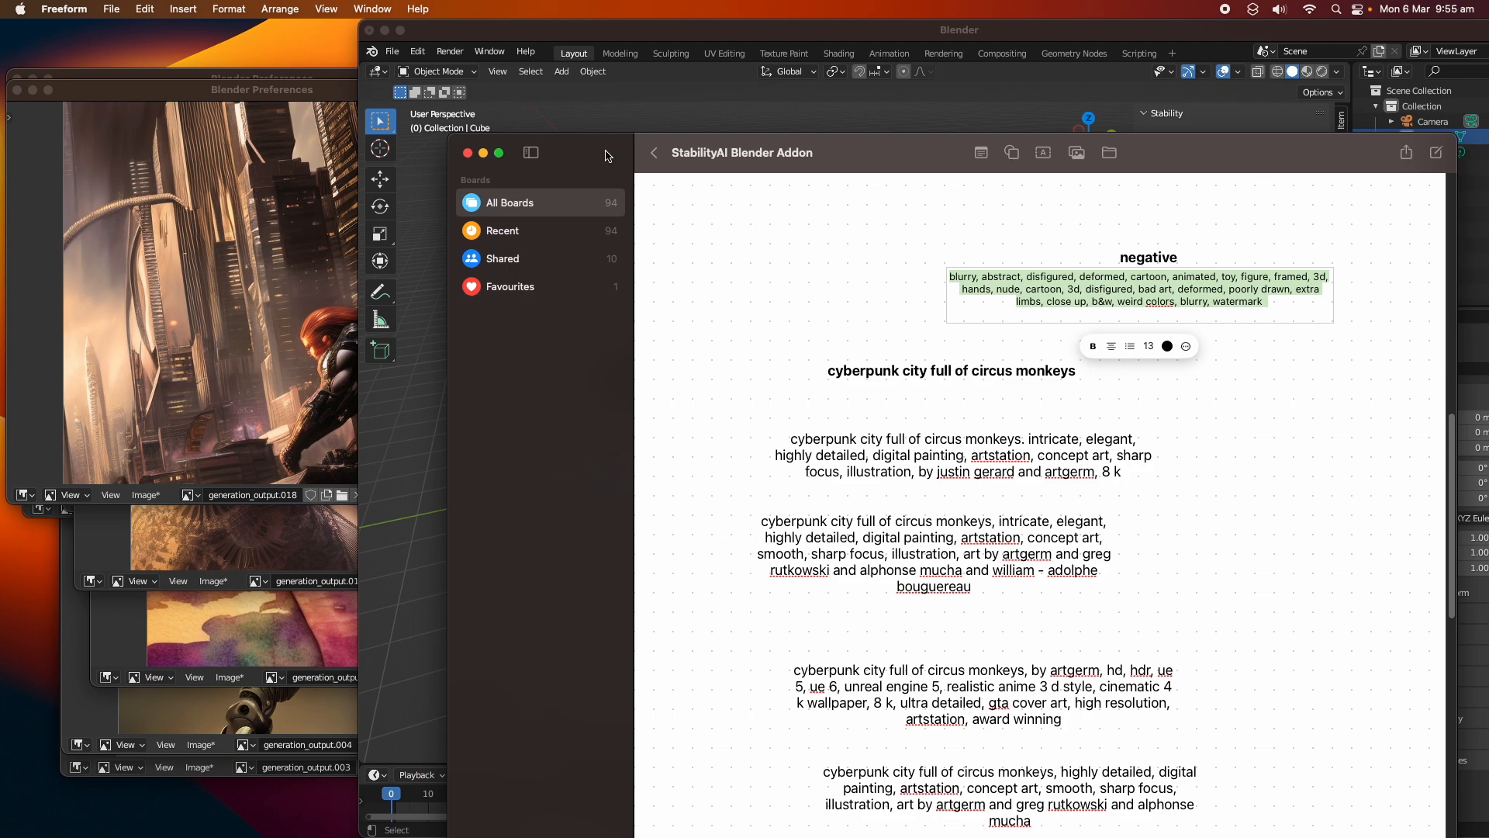
{"action": "left_click", "coordinate": [520, 51]}
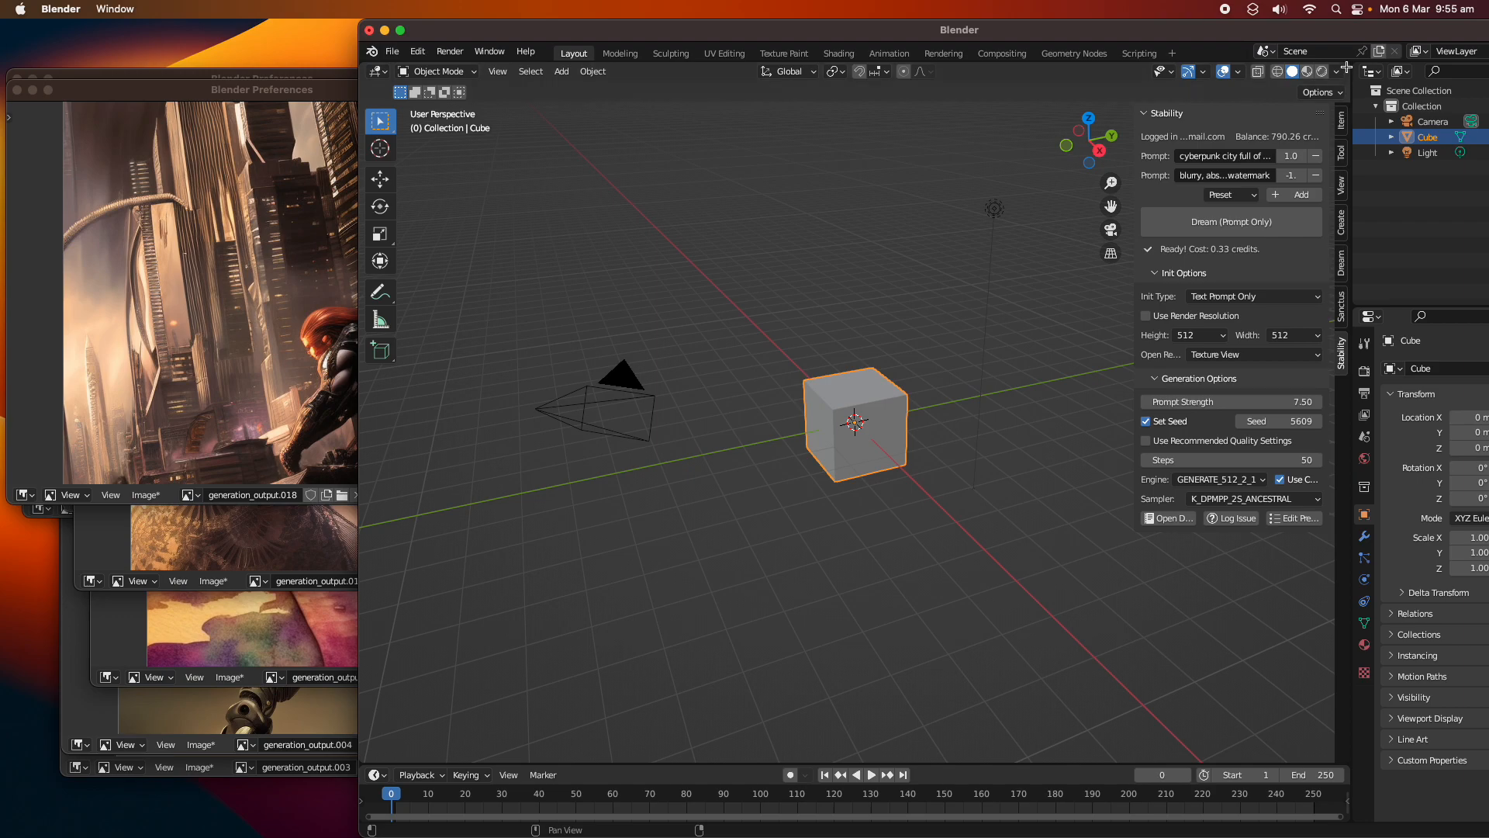
- Split the 3D viewport vertically, turn the new area into an Image Editor and browse its list of generated images
{"action": "left_click_drag", "start_coordinate": [1346, 68], "coordinate": [820, 117]}
{"action": "left_click", "coordinate": [846, 72]}
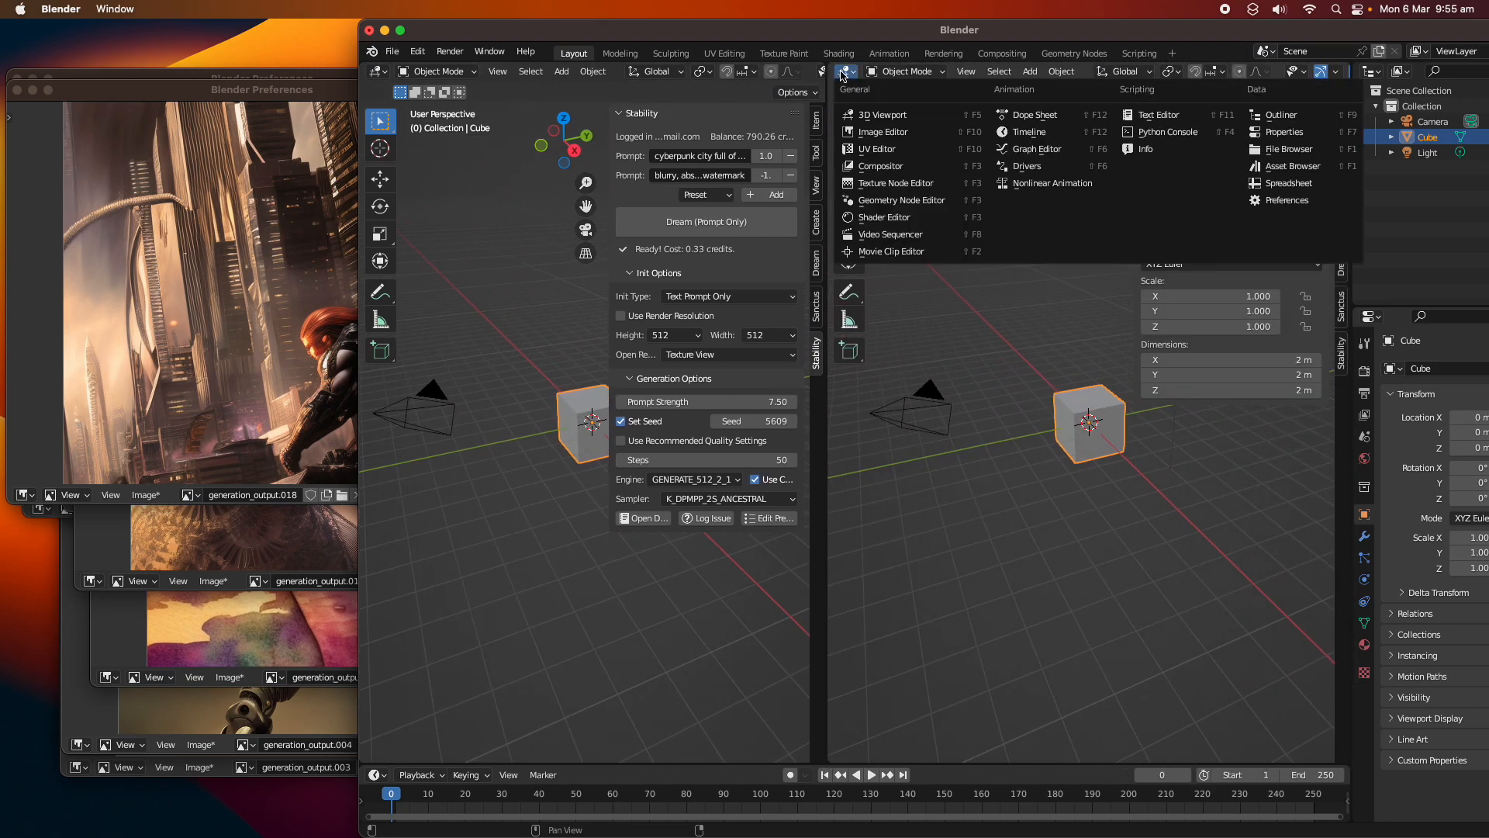
{"action": "left_click", "coordinate": [868, 132]}
{"action": "left_click", "coordinate": [1022, 72]}
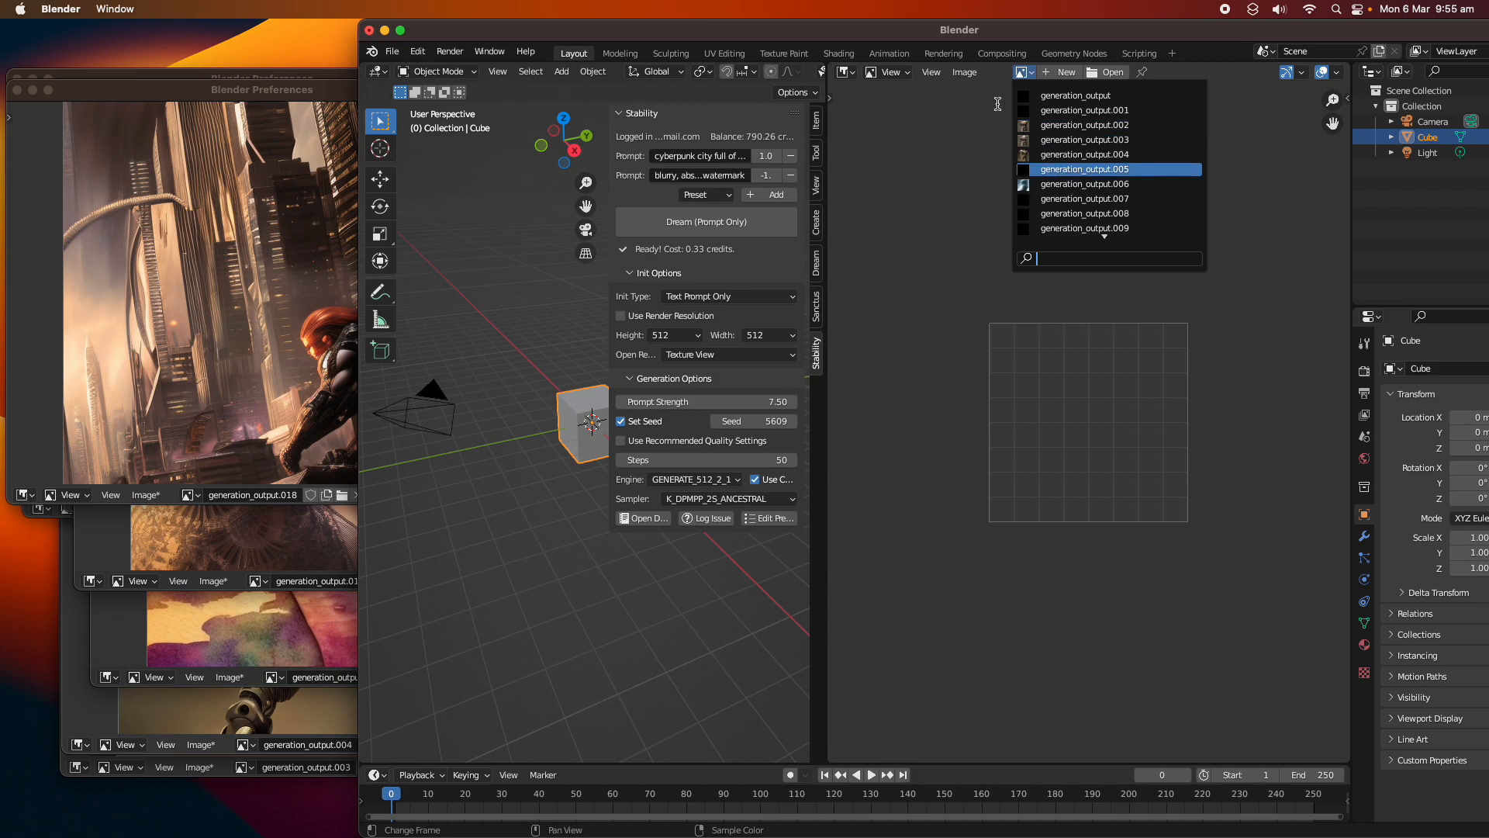
{"action": "left_click", "coordinate": [977, 90]}
{"action": "left_click", "coordinate": [964, 72]}
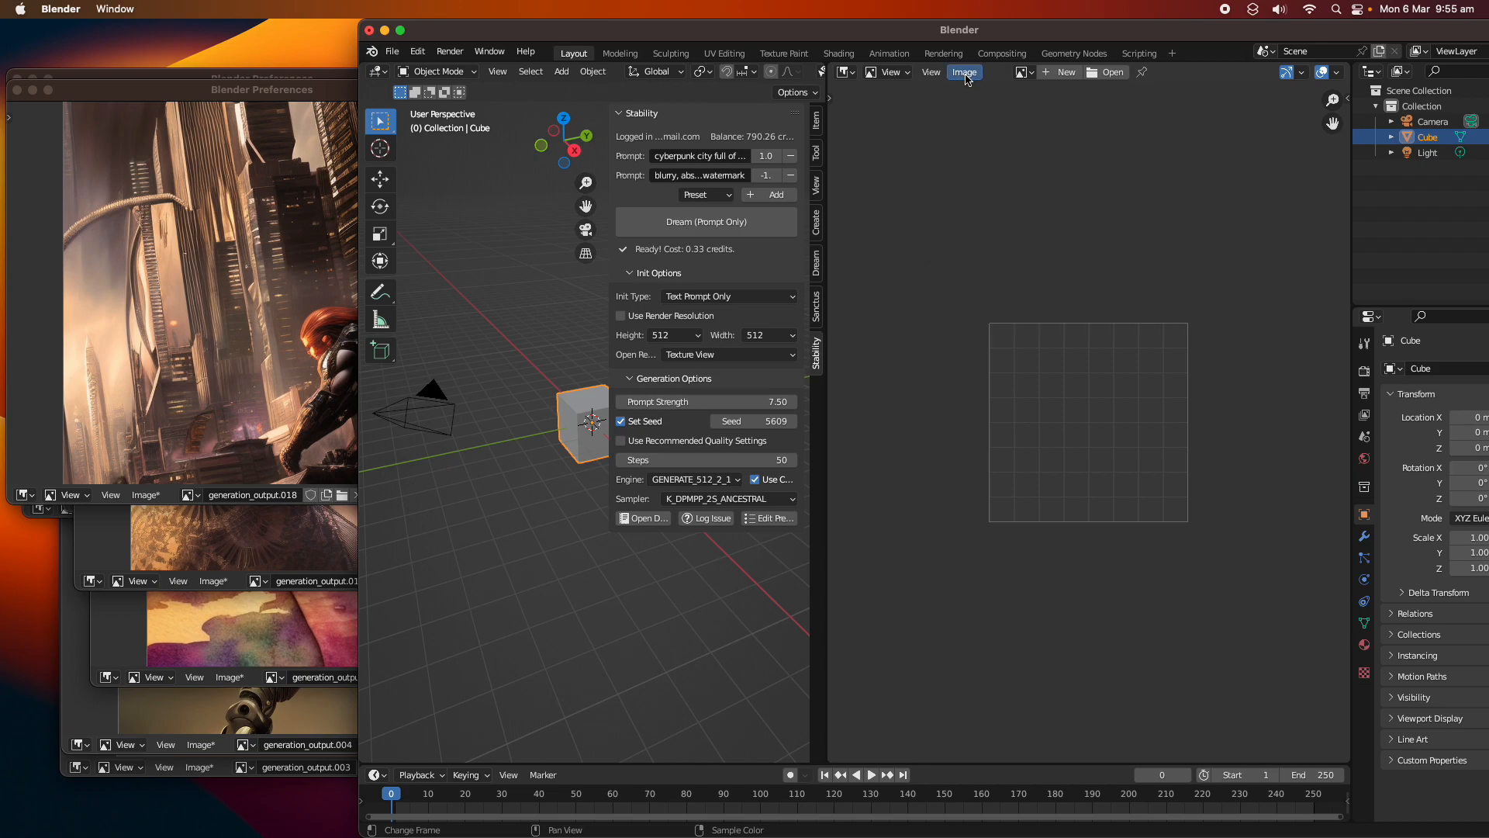
{"action": "left_click", "coordinate": [1025, 72]}
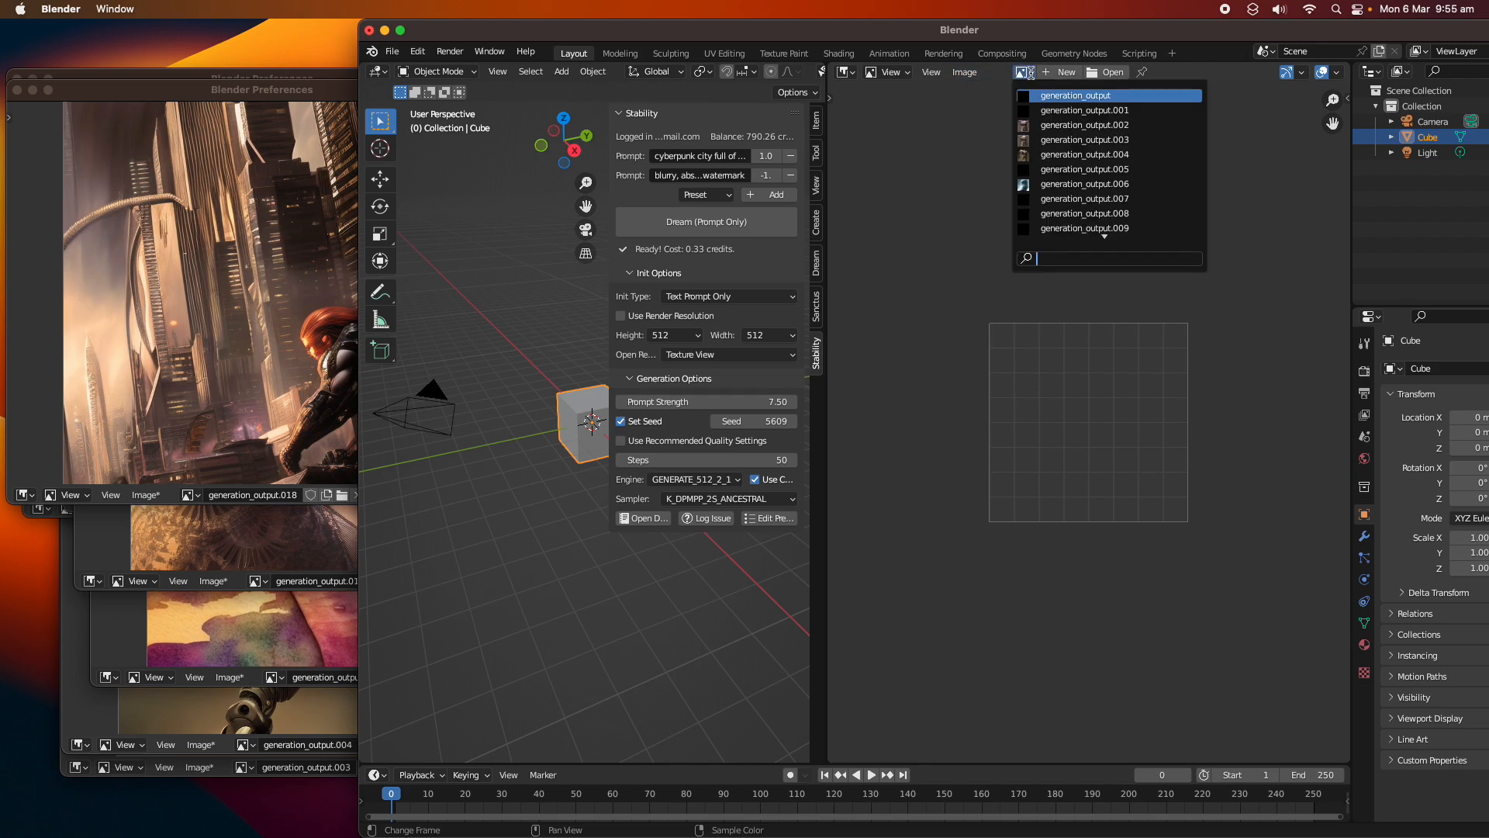
- Begin saving the file under a new name and create a folder called STABILITY_TESET on the Desktop
{"action": "left_click", "coordinate": [392, 50]}
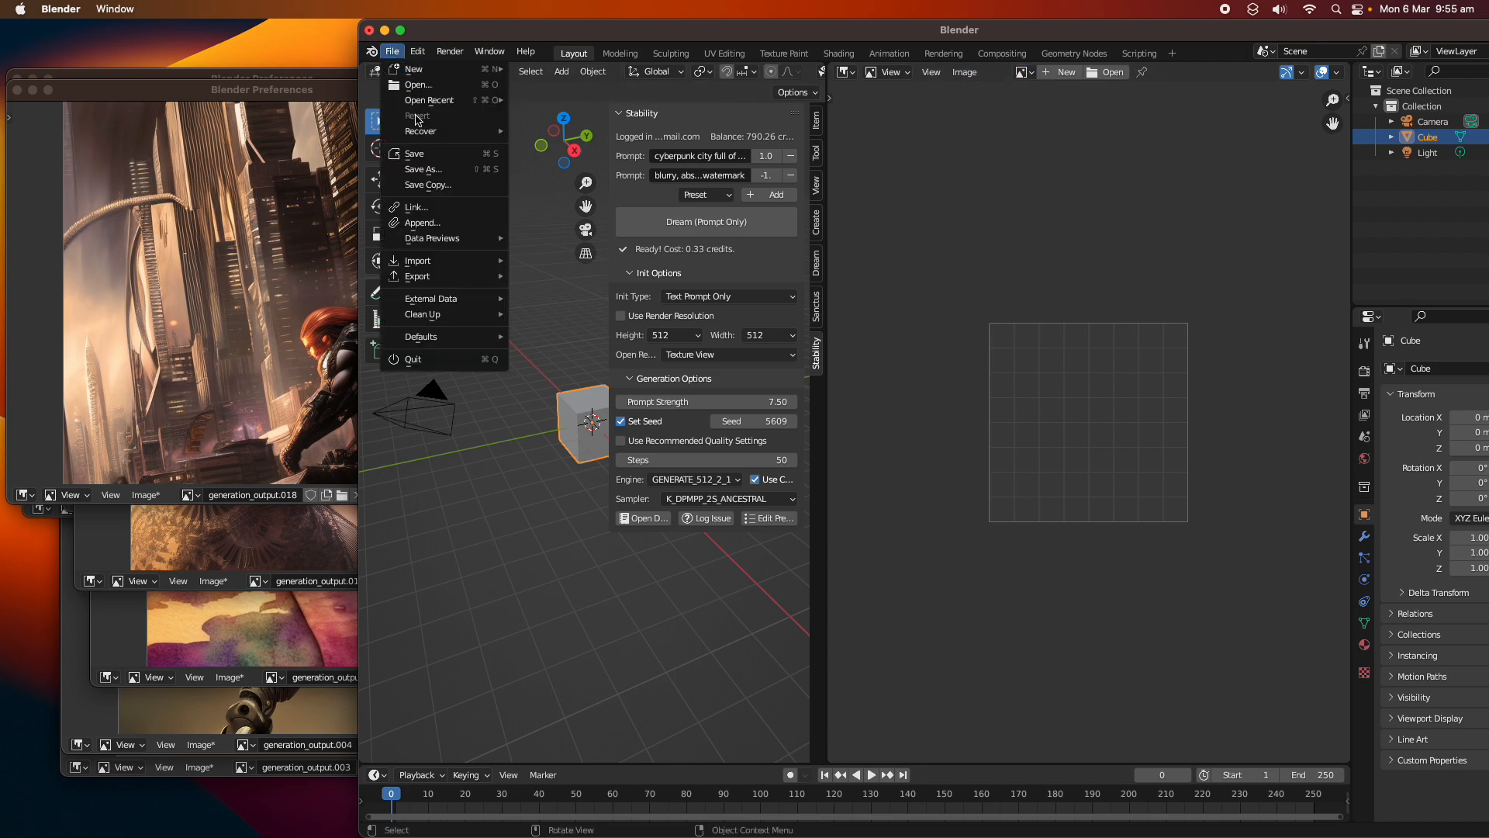
{"action": "left_click", "coordinate": [425, 169]}
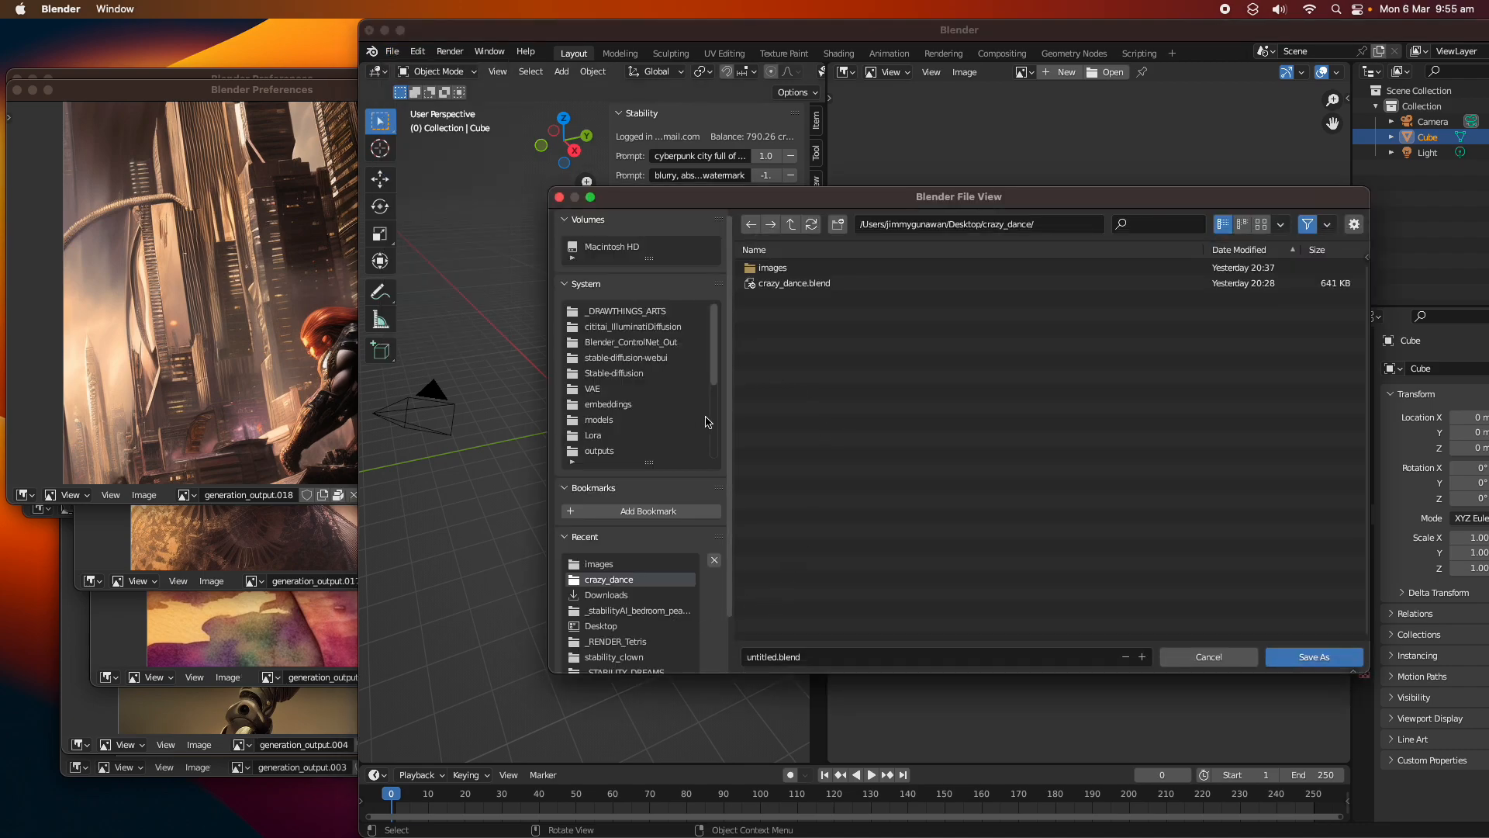
{"action": "scroll", "coordinate": [647, 449], "scroll_direction": "down", "scroll_amount": 3}
{"action": "left_click", "coordinate": [640, 405]}
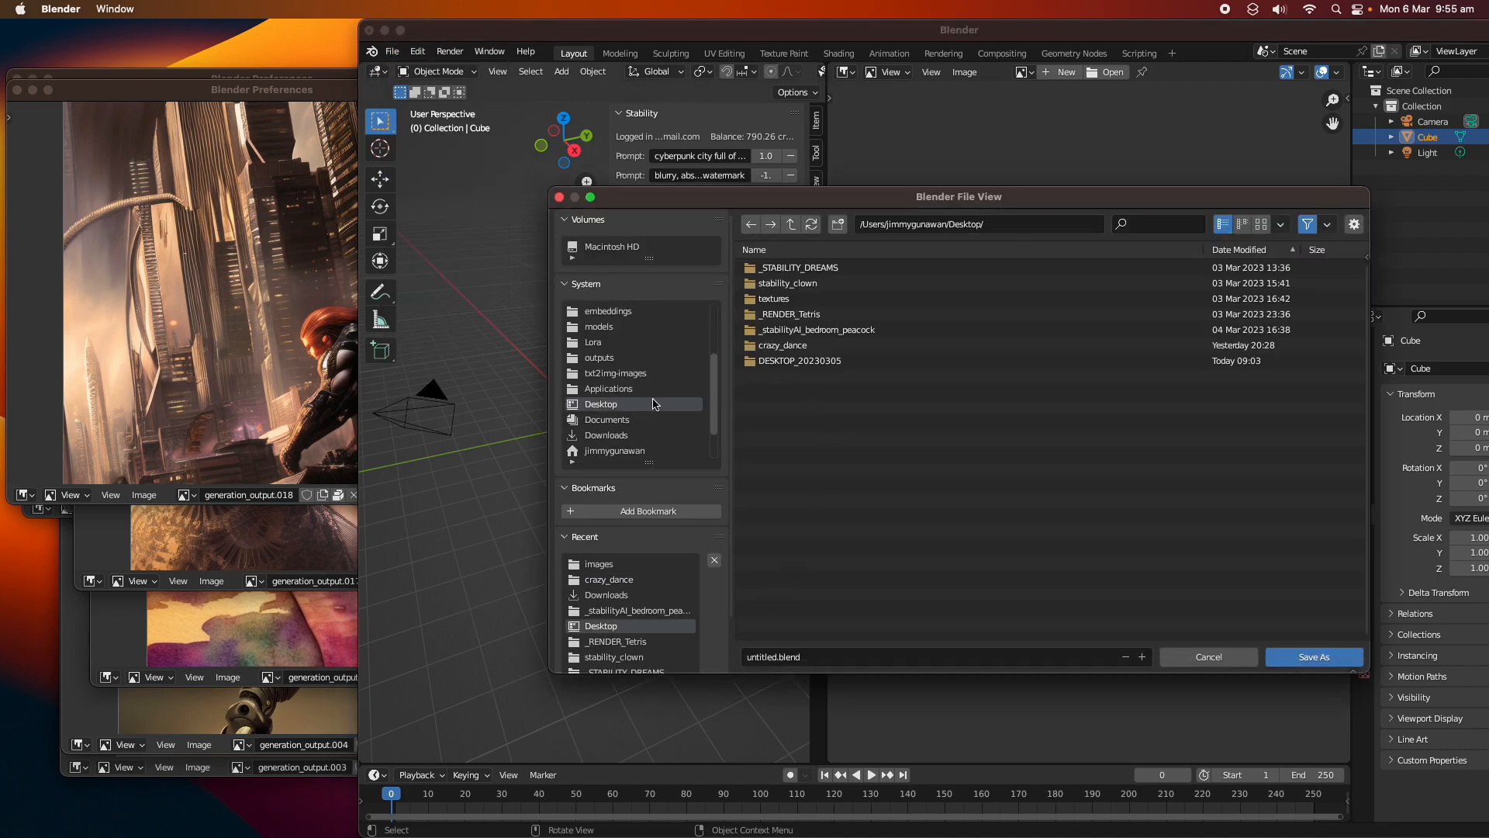
{"action": "left_click", "coordinate": [838, 225]}
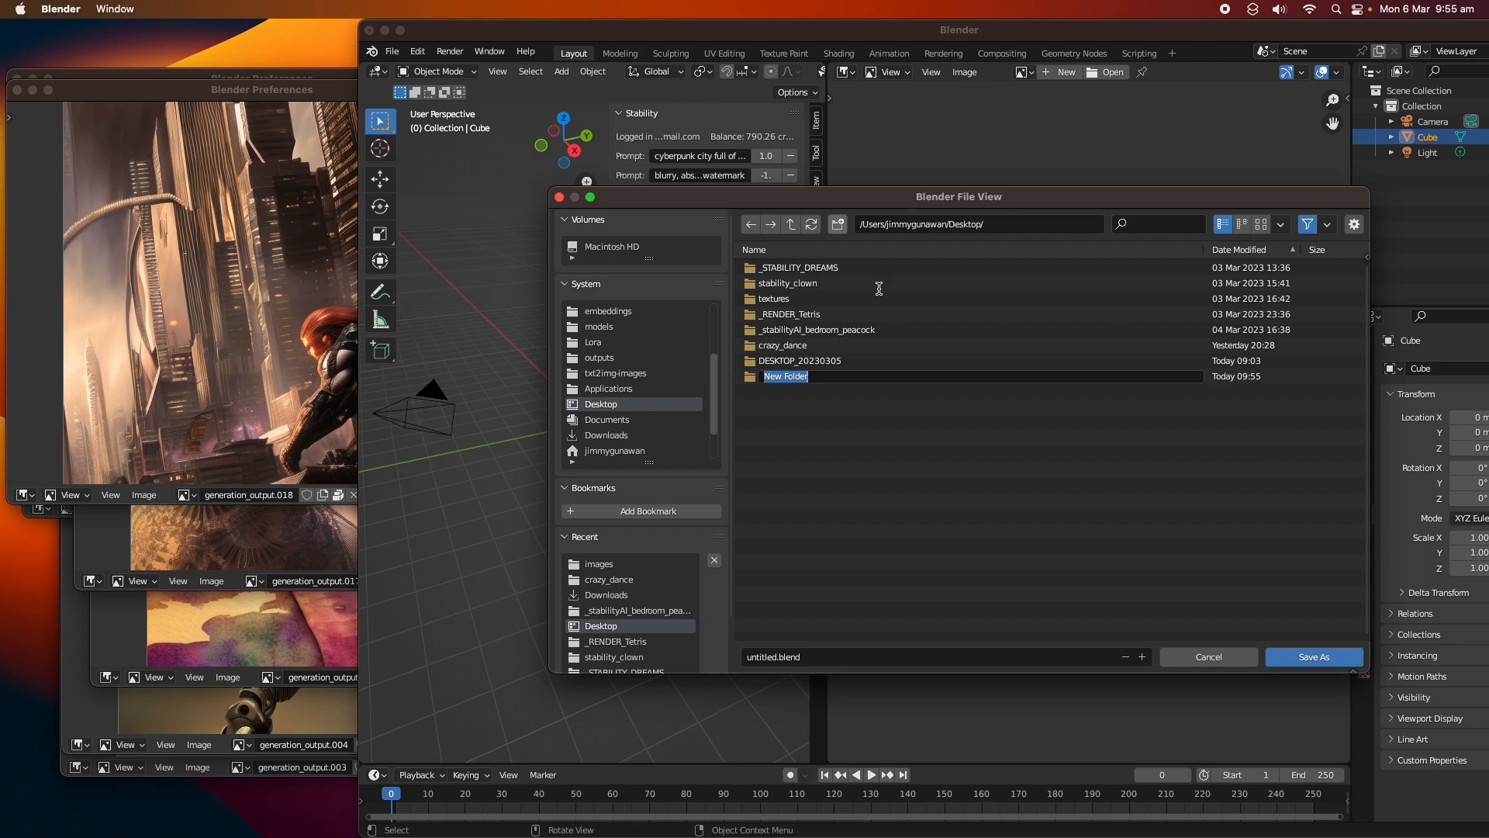
{"action": "type", "text": "STABILITY_"}
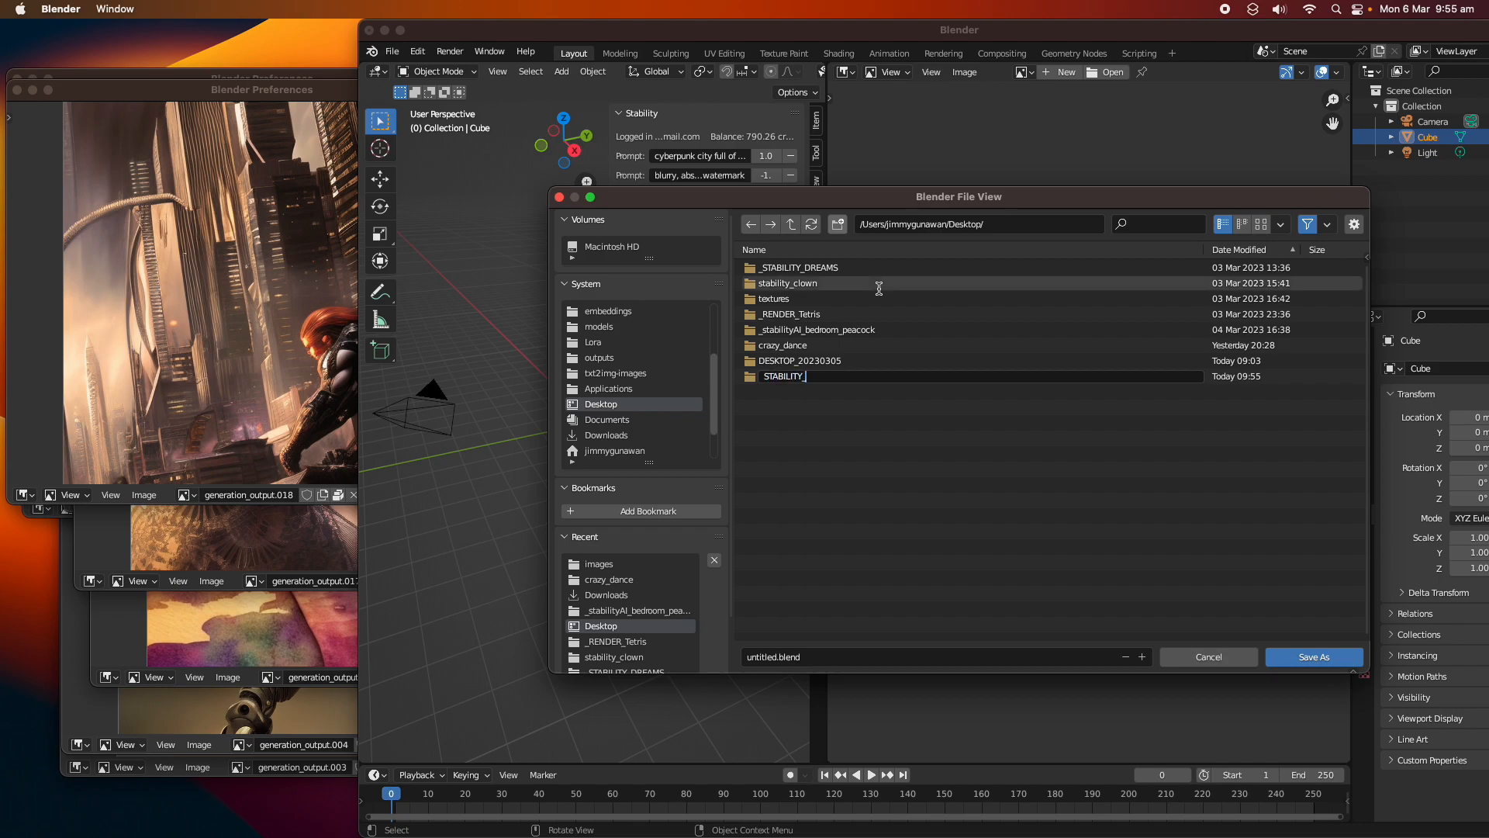
{"action": "key", "text": "Return"}
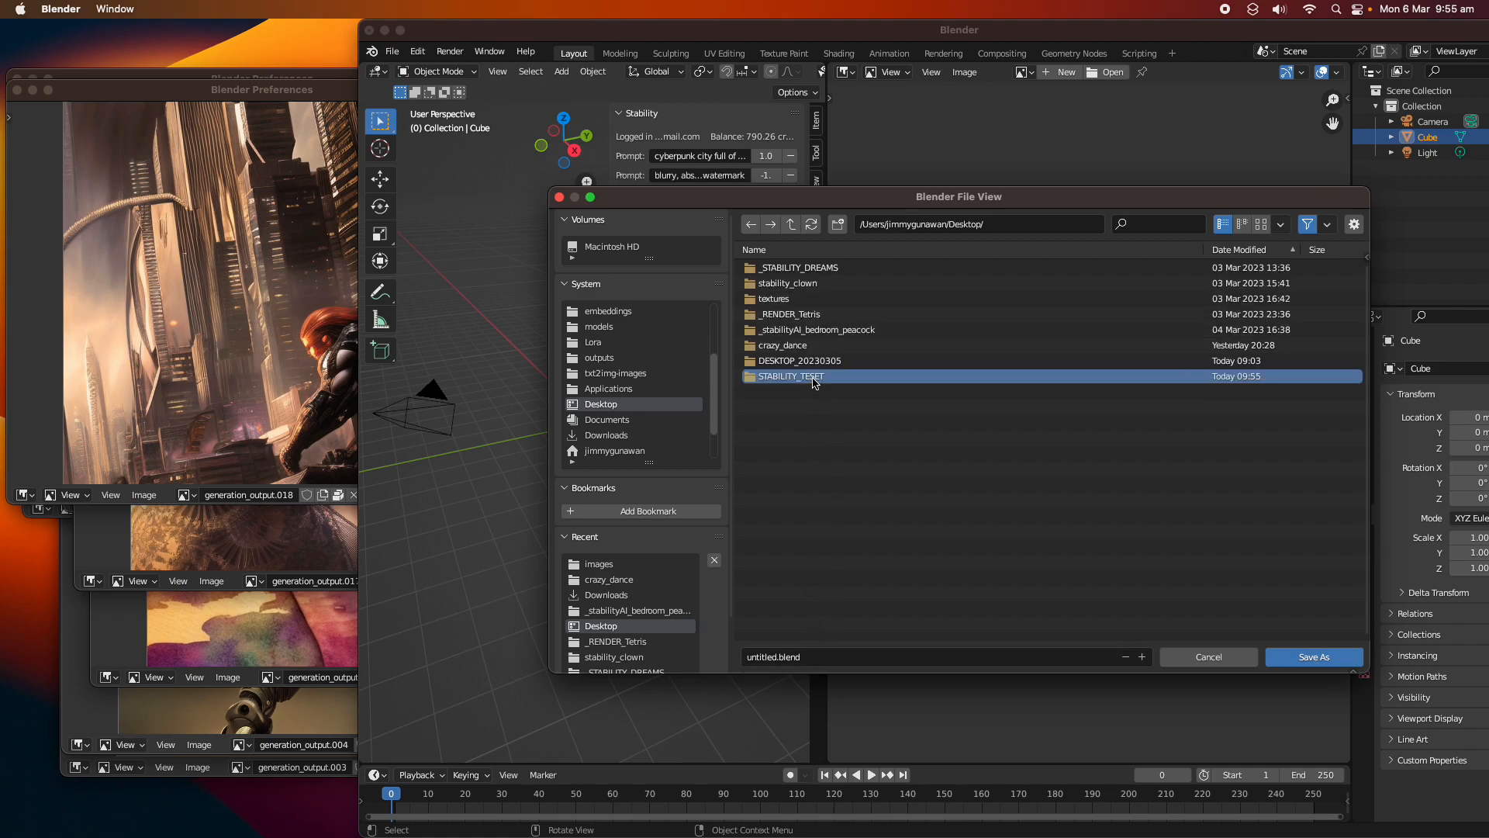
- Correct the new folder's name to STABILITY_TEST
{"action": "right_click", "coordinate": [814, 381]}
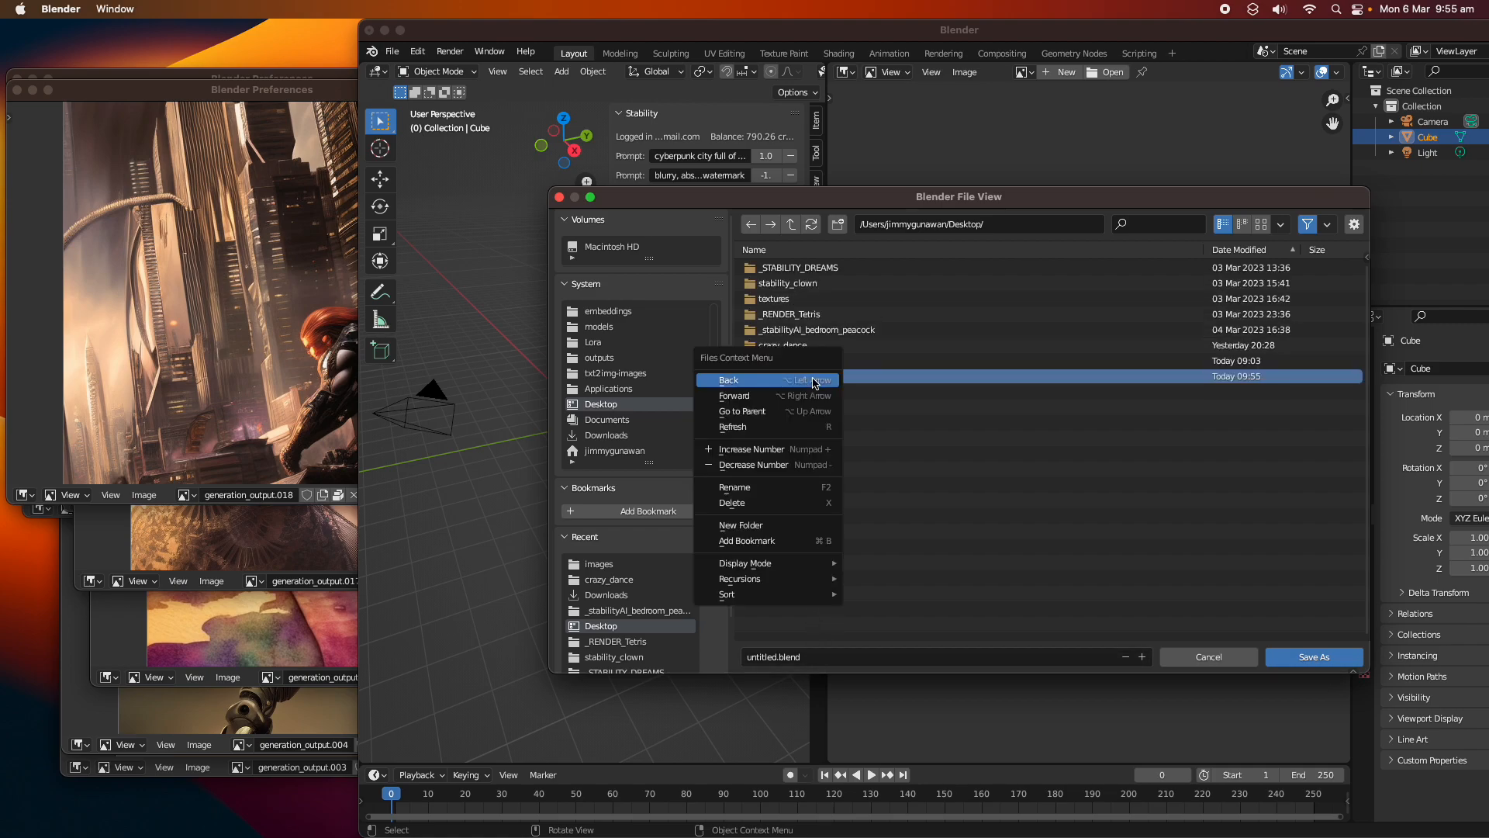
{"action": "left_click", "coordinate": [761, 487]}
{"action": "key", "text": "Right"}
{"action": "key", "text": "Left"}
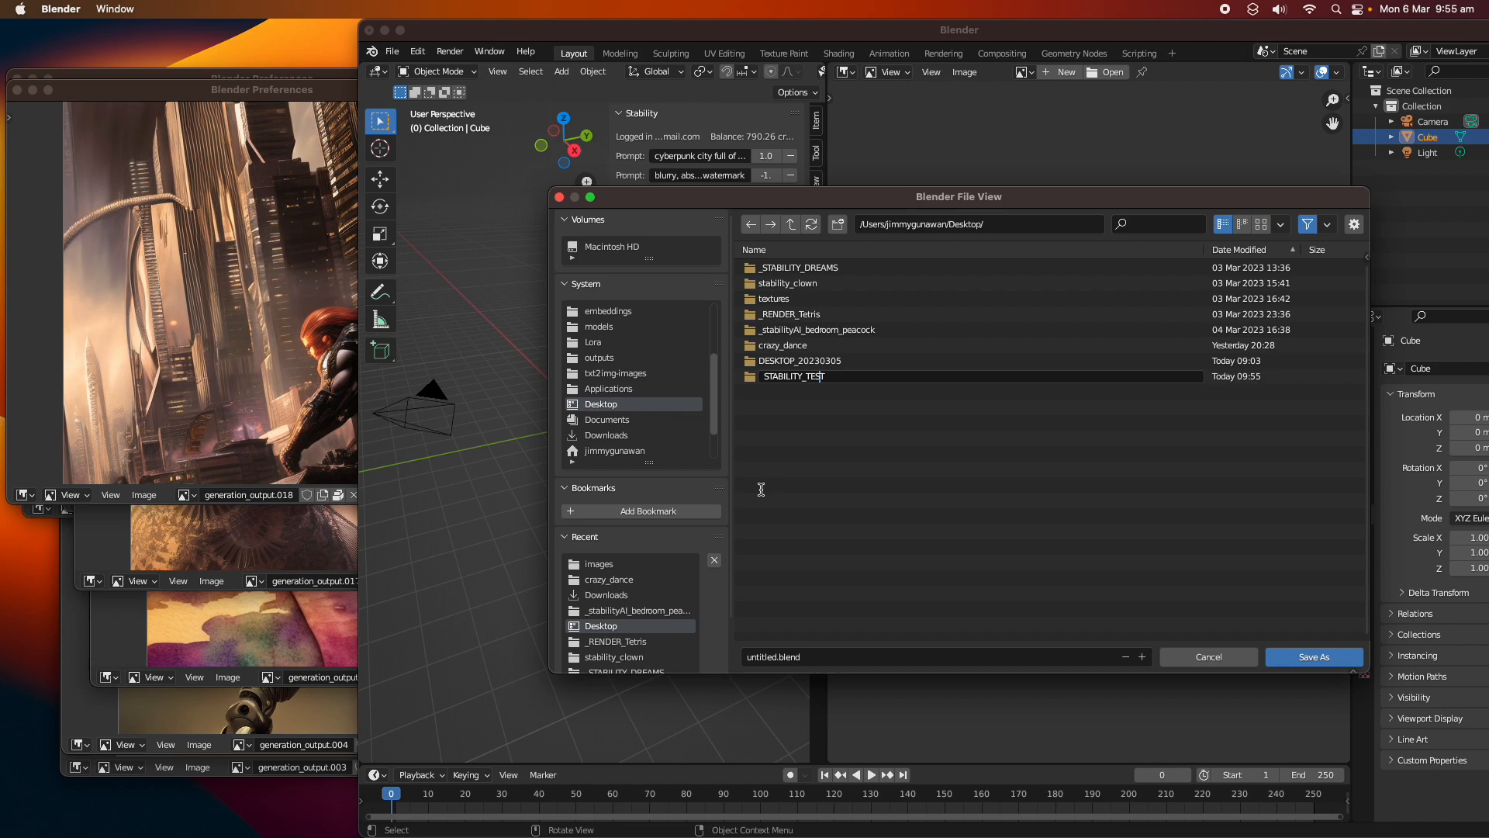
{"action": "key", "text": "Return"}
- Save the Blender file as STABILITY_001.blend inside the STABILITY_TEST folder
{"action": "double_click", "coordinate": [799, 378]}
{"action": "left_click", "coordinate": [767, 657]}
{"action": "double_click", "coordinate": [766, 657]}
{"action": "type", "text": "STABILITY_"}
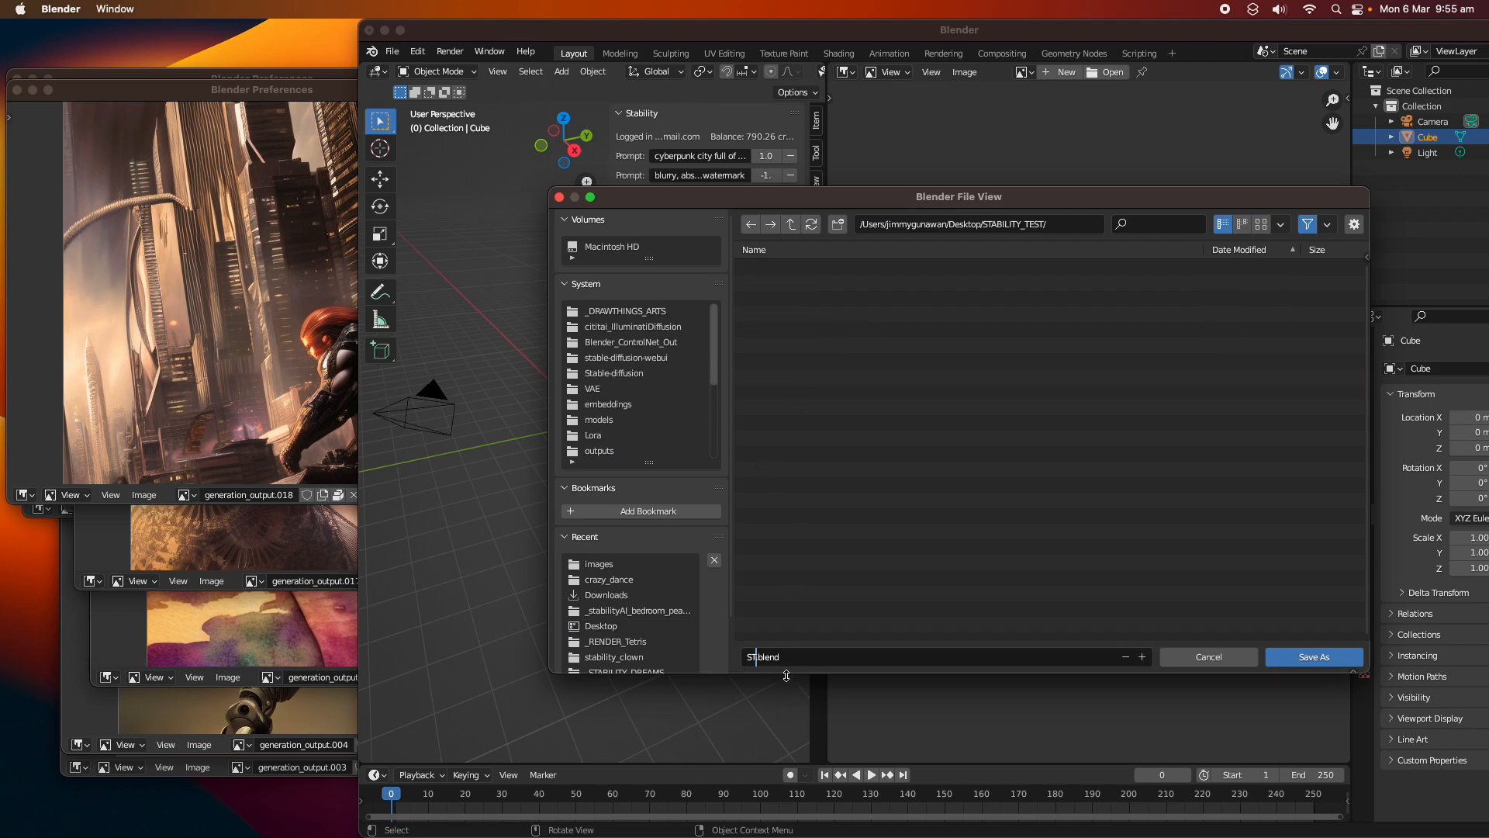
{"action": "type", "text": "001"}
{"action": "left_click", "coordinate": [809, 656]}
{"action": "left_click", "coordinate": [801, 656]}
{"action": "left_click", "coordinate": [1314, 657]}
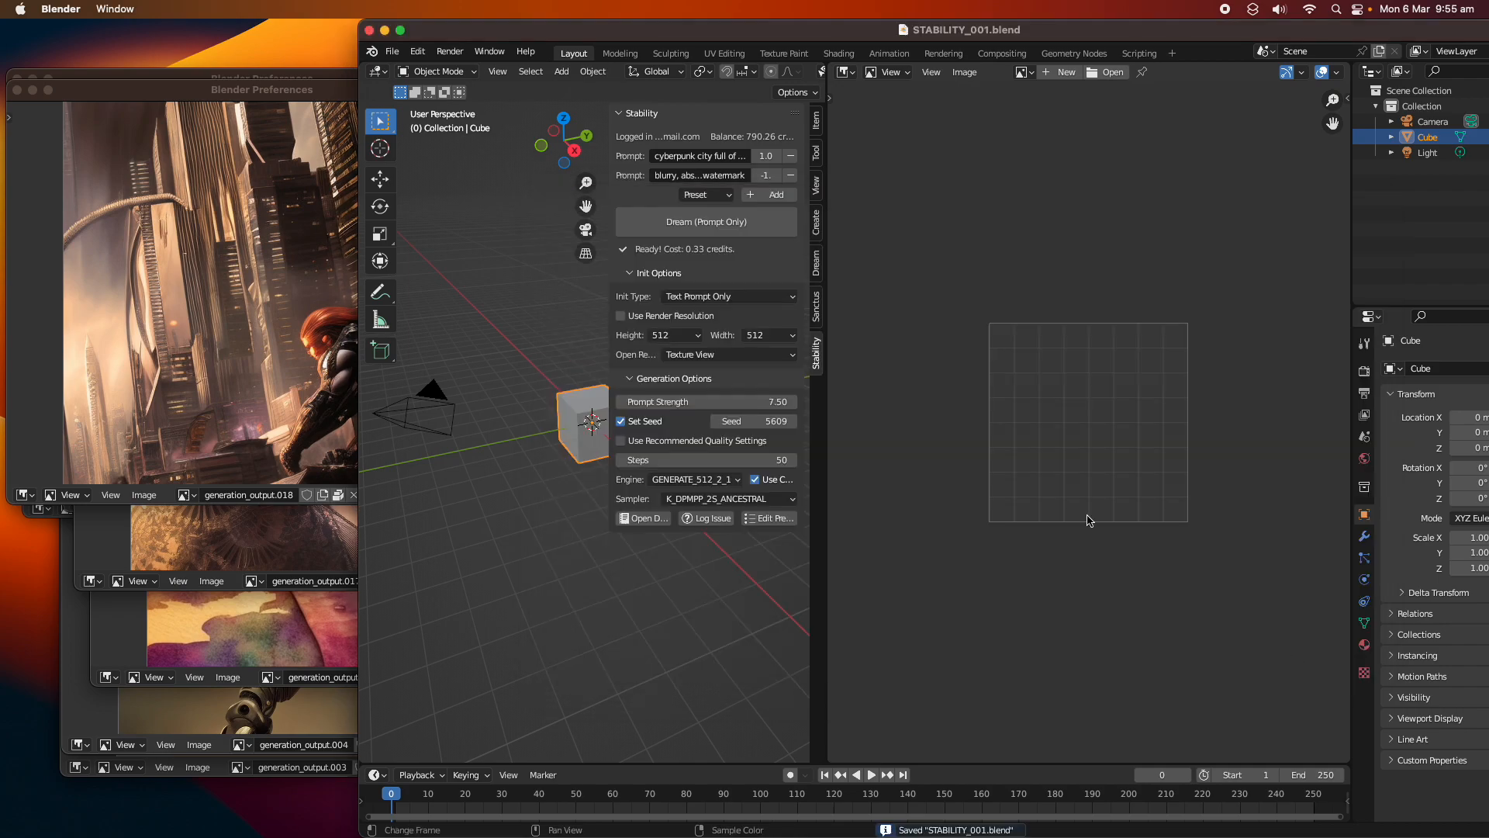
- Pack all external resources into the Blender file and save it again
{"action": "left_click", "coordinate": [392, 51]}
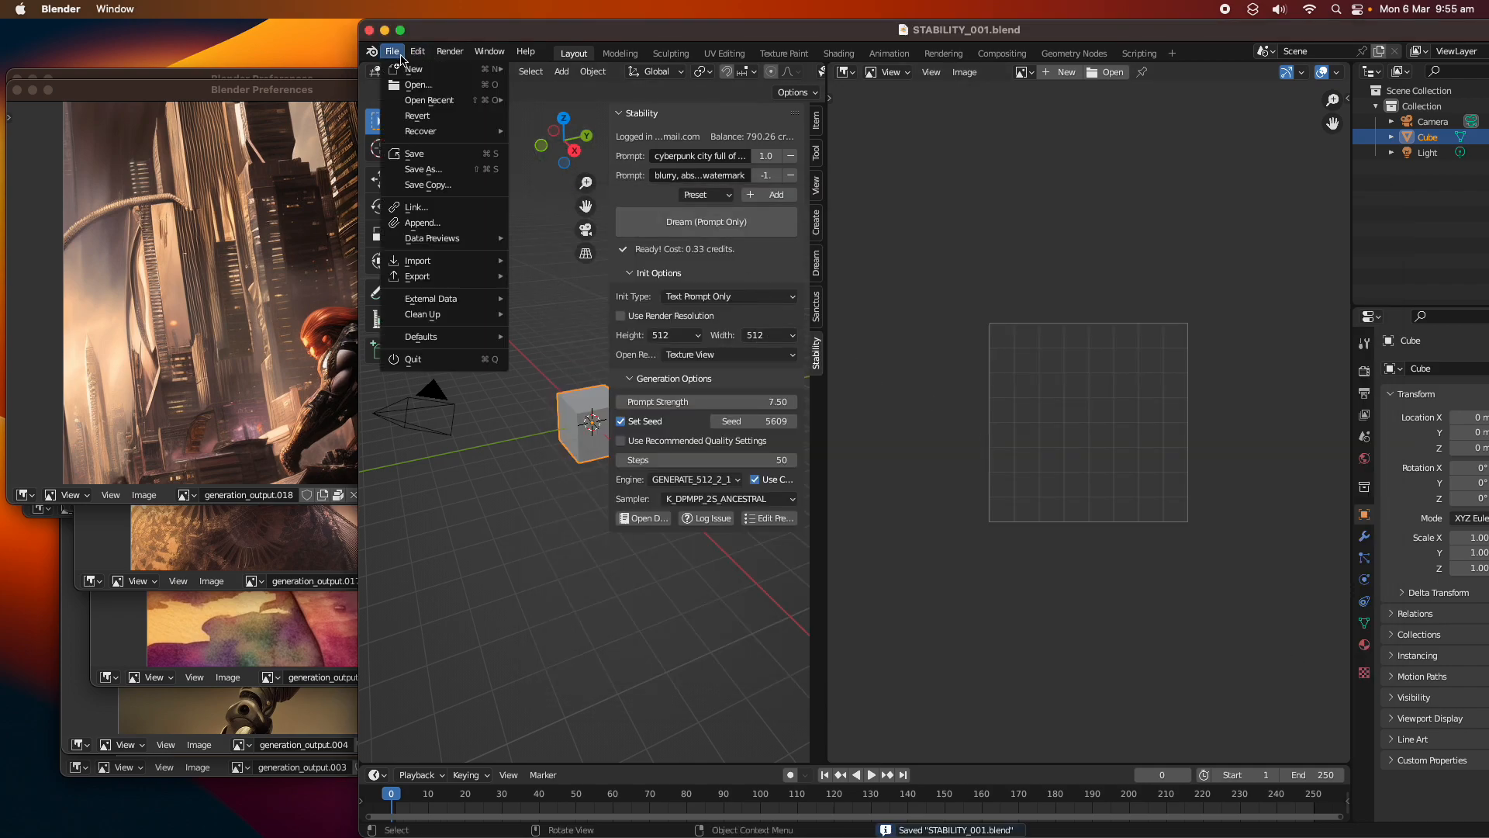
{"action": "mouse_move", "coordinate": [462, 299]}
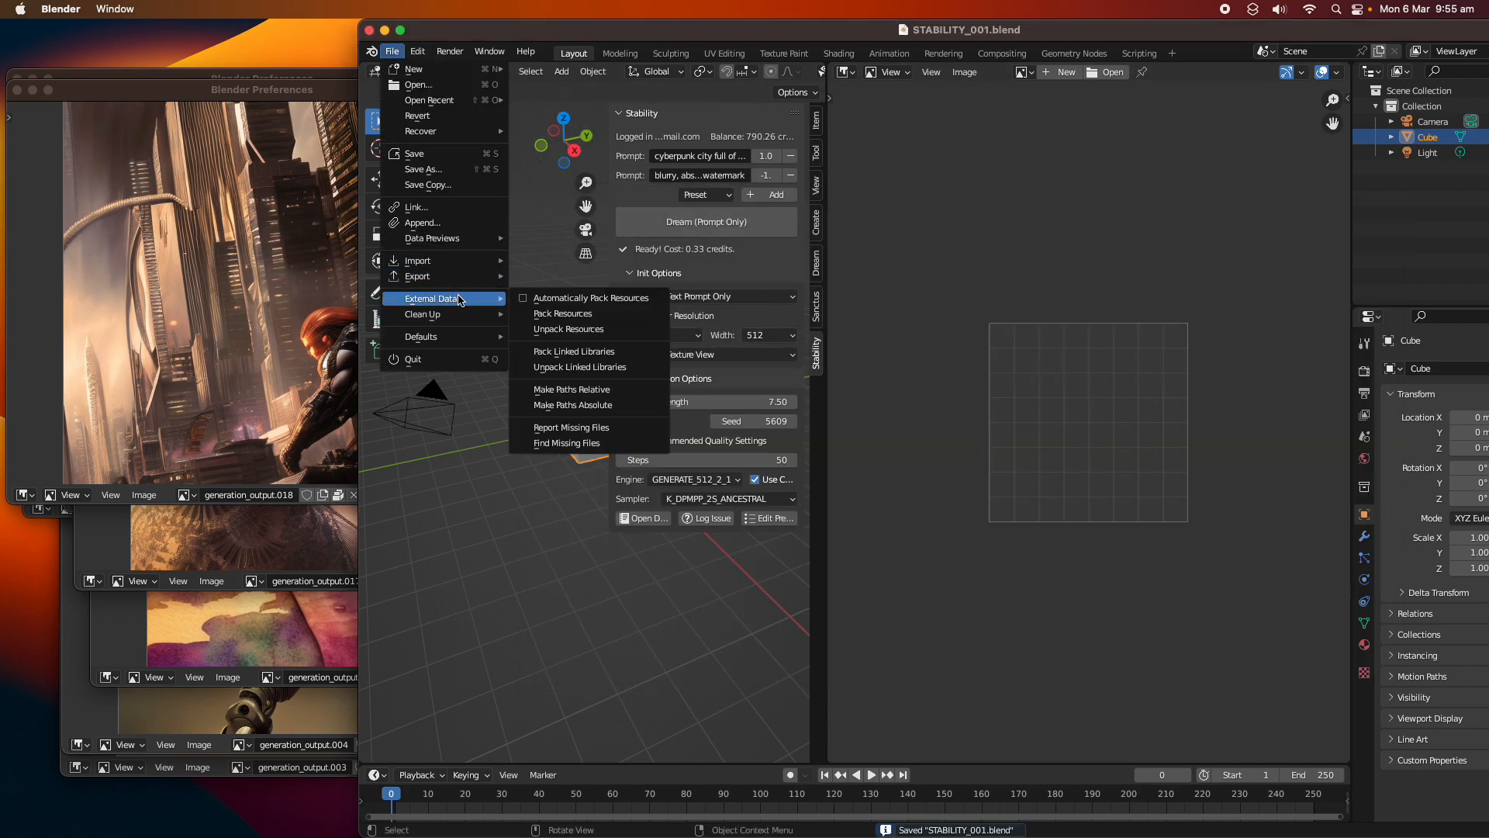
{"action": "left_click", "coordinate": [585, 318]}
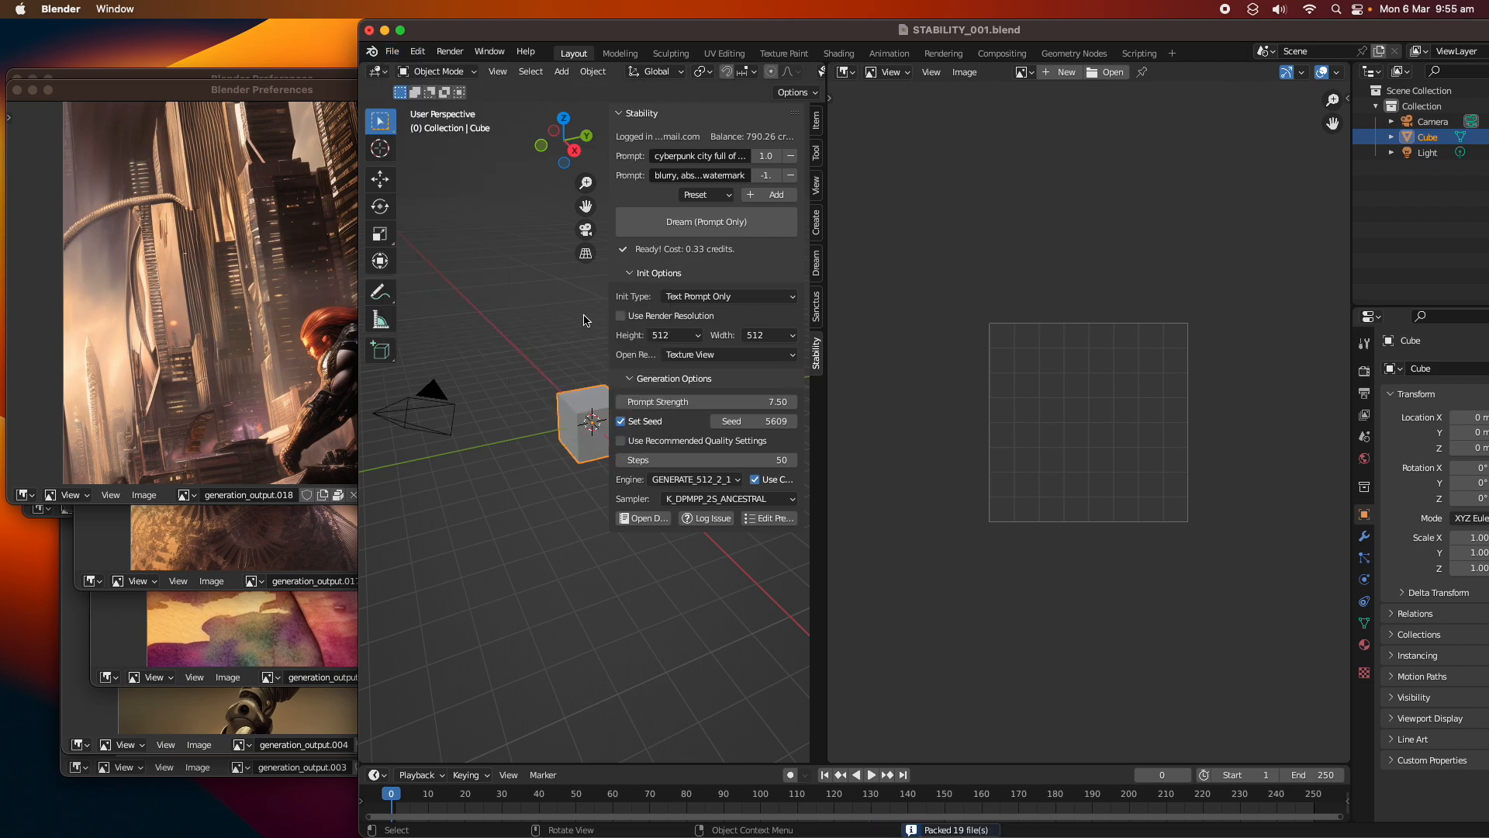
{"action": "key", "text": "super+s"}
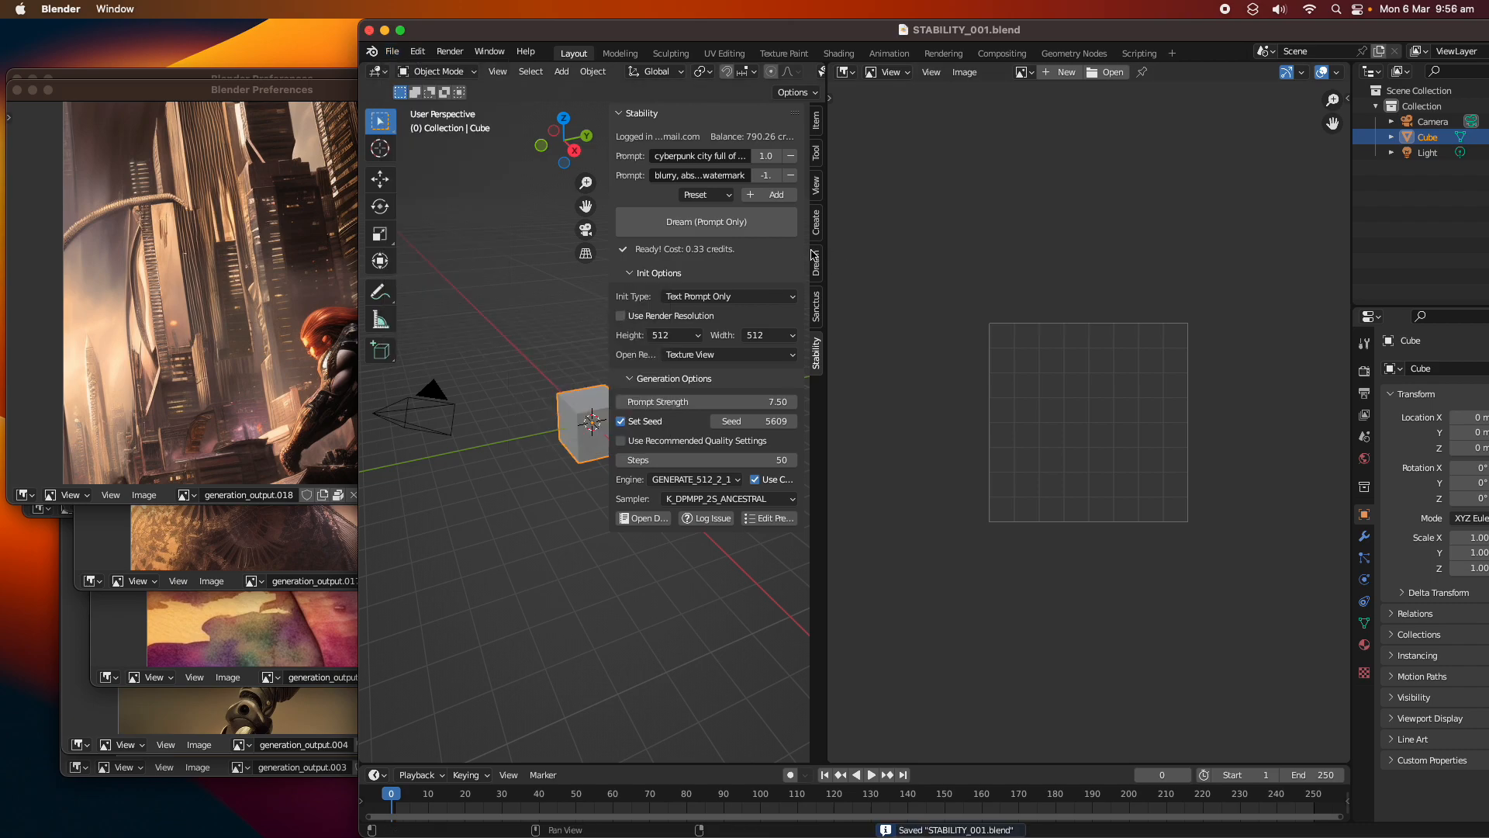
- Show generation_output.003 in the Image Editor, followed by generation_output.012
{"action": "left_click", "coordinate": [1024, 72]}
{"action": "left_click", "coordinate": [1044, 138]}
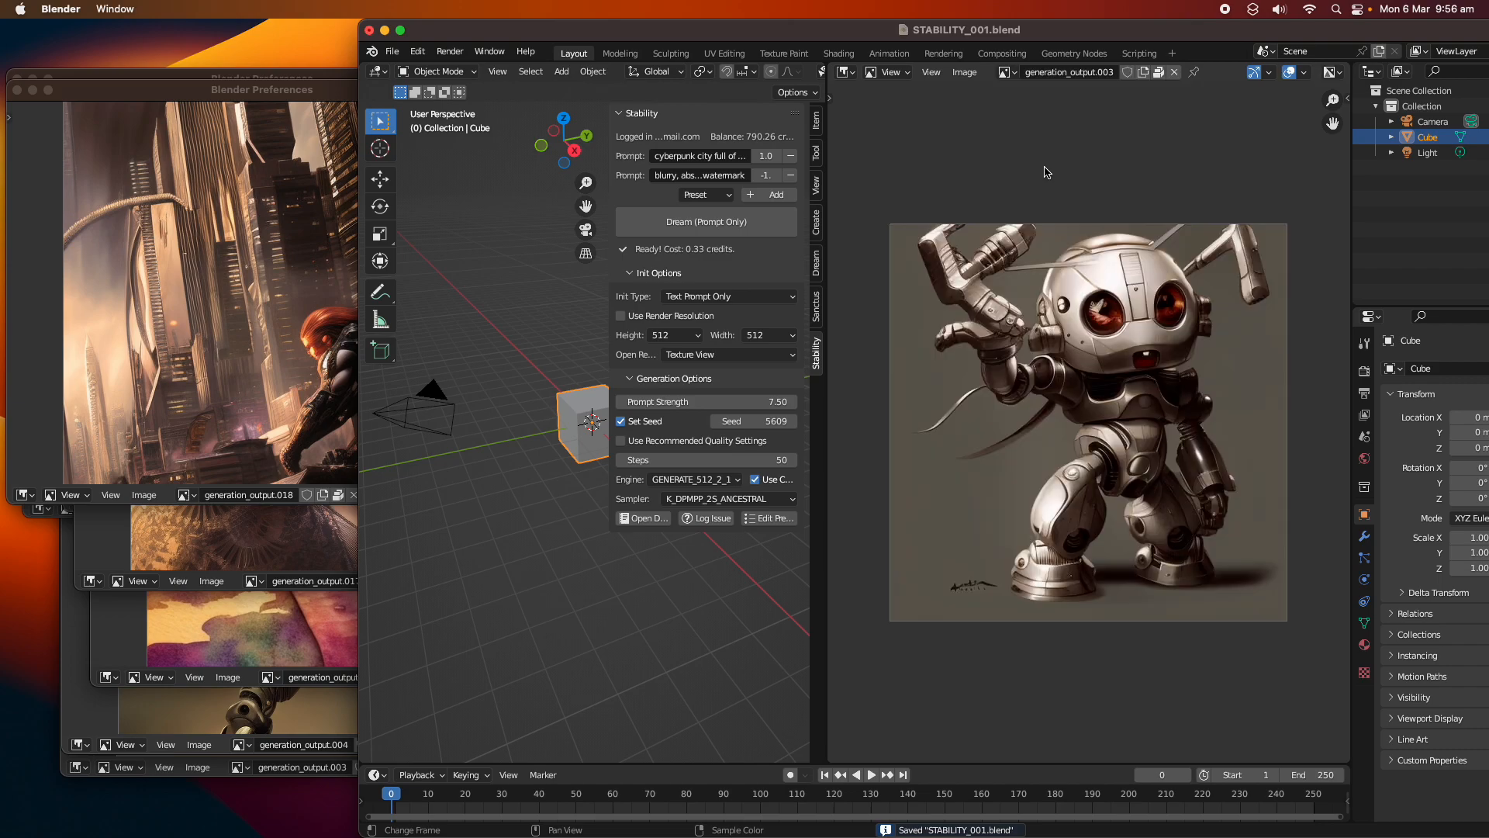
{"action": "left_click", "coordinate": [1048, 214]}
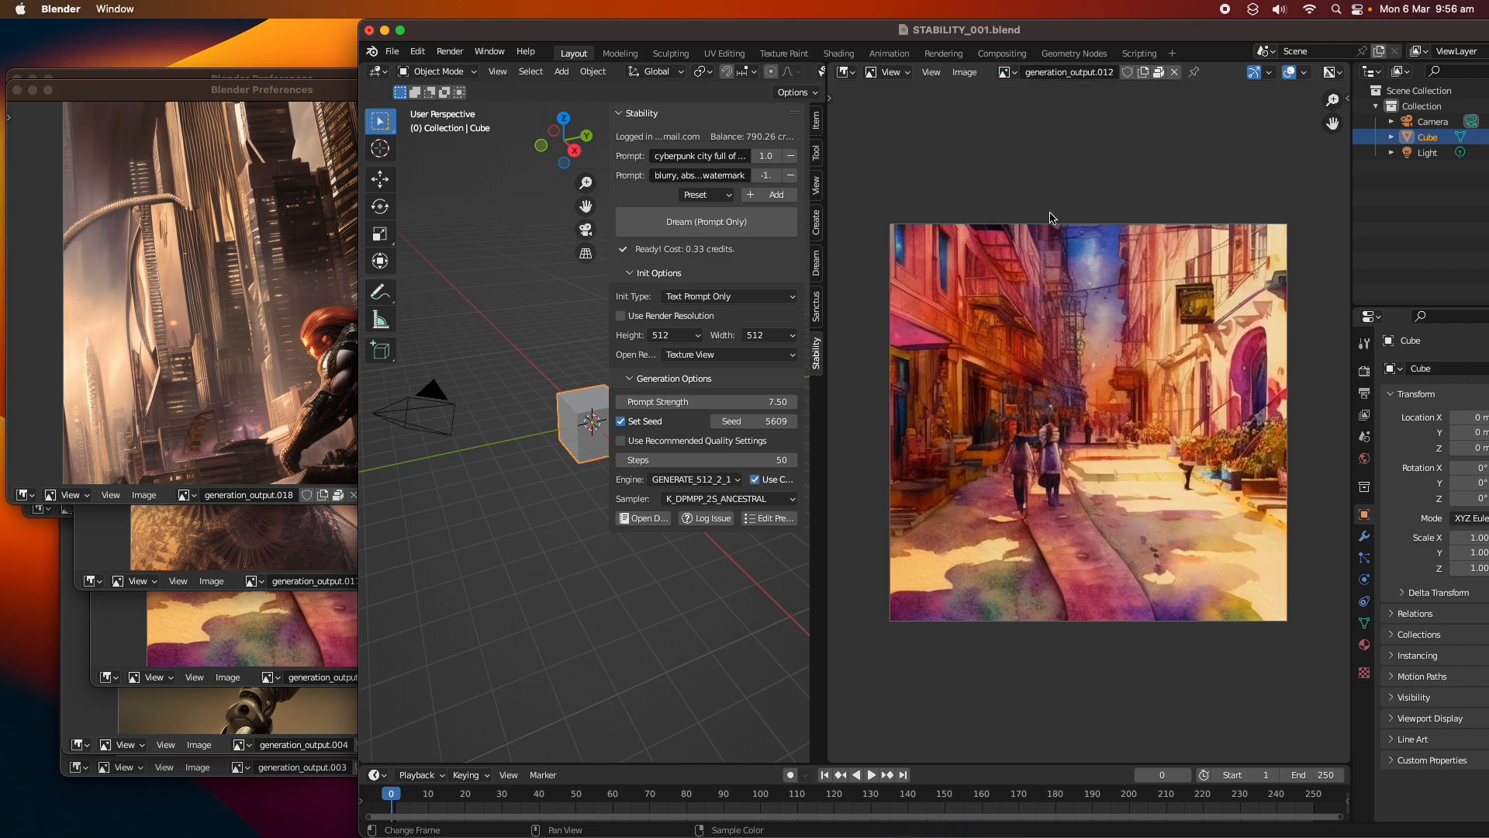
- Close the separate generation_output.018 image window and widen the 3D viewport beside the Image Editor
{"action": "left_click_drag", "start_coordinate": [826, 228], "coordinate": [869, 226]}
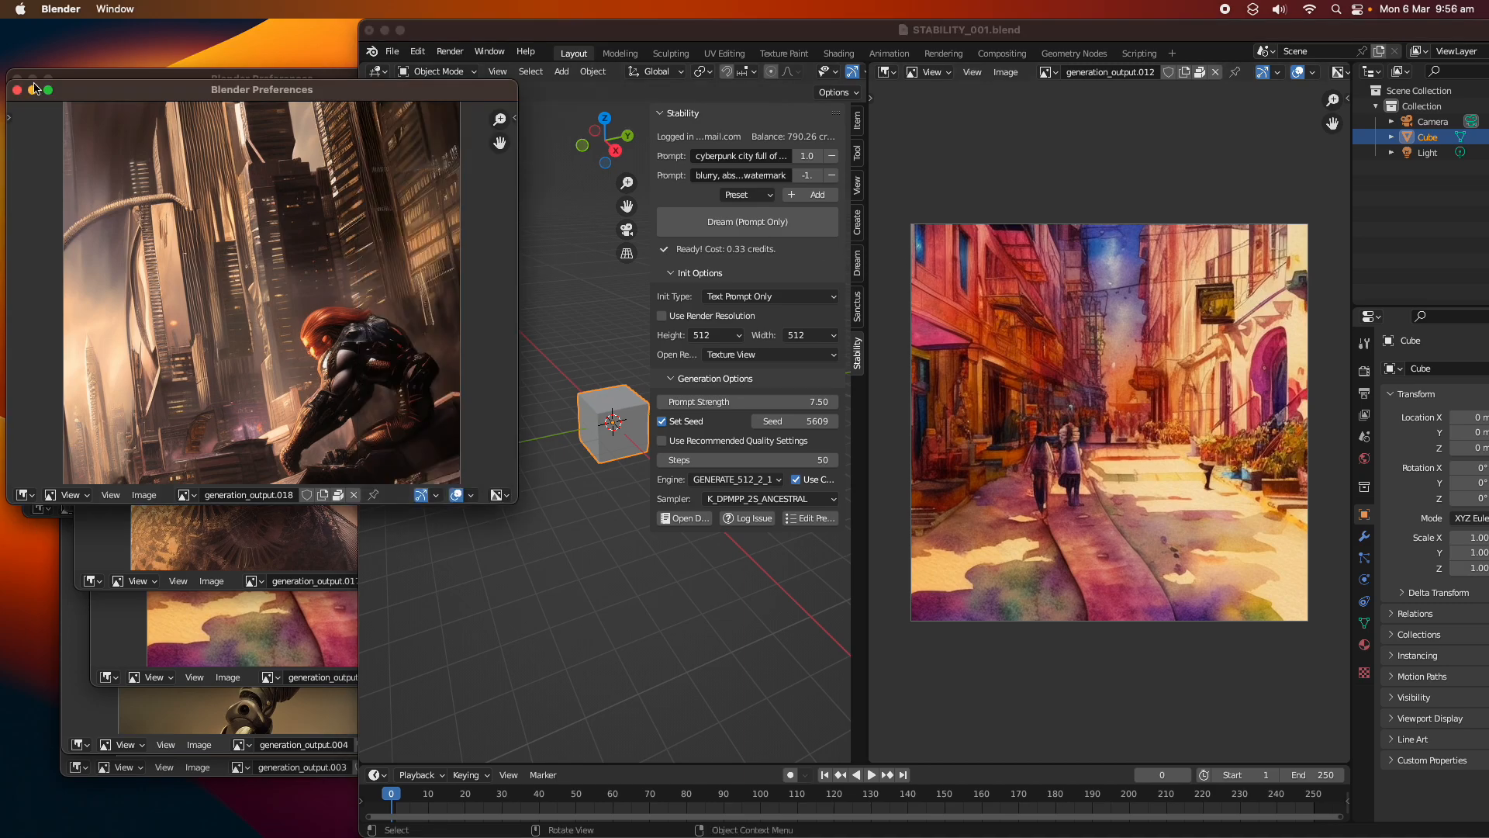
{"action": "left_click", "coordinate": [17, 90]}
{"action": "left_click", "coordinate": [553, 225]}
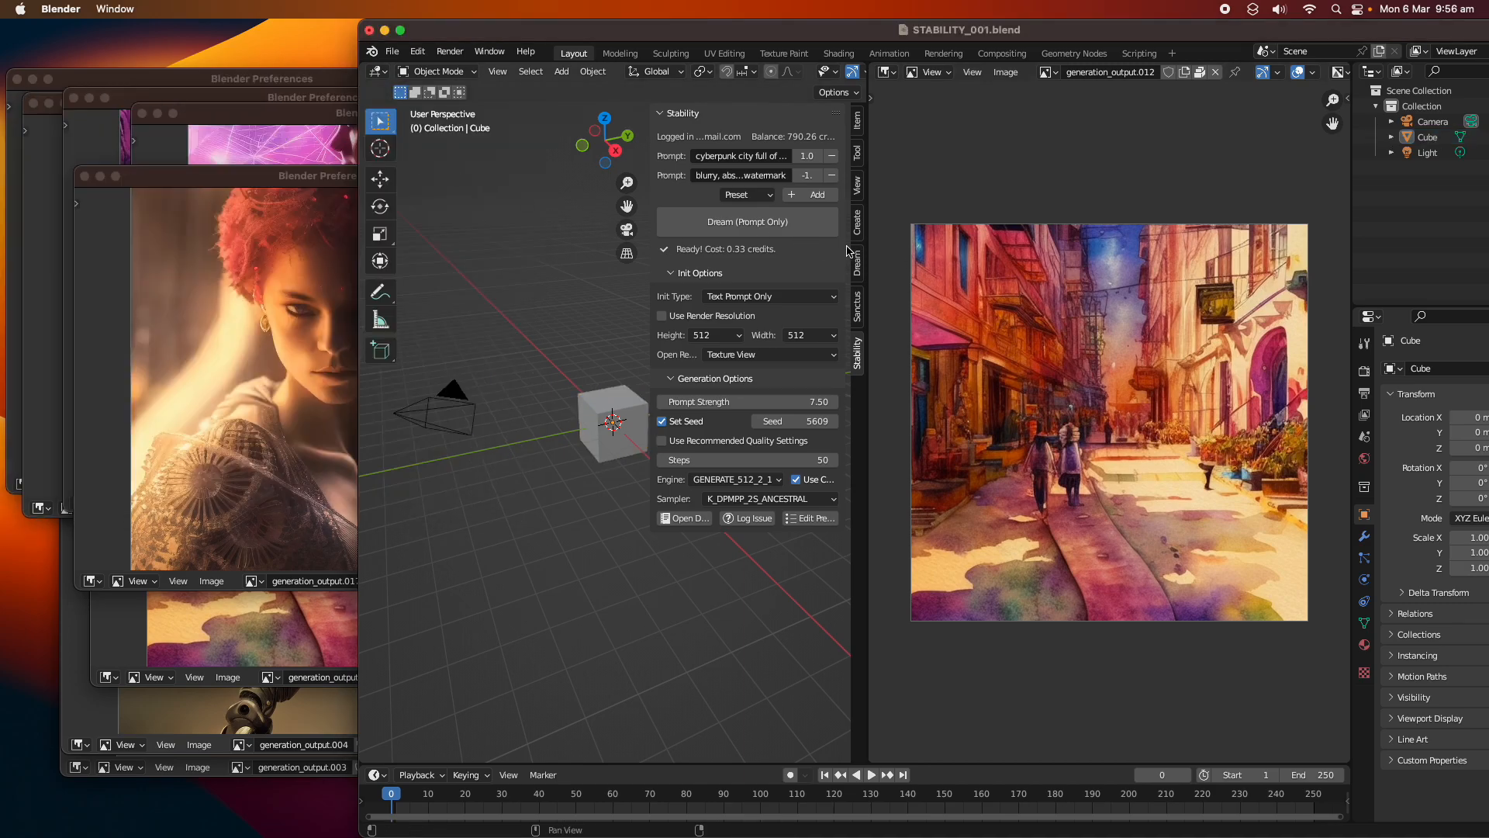
{"action": "left_click_drag", "start_coordinate": [864, 255], "coordinate": [1119, 256]}
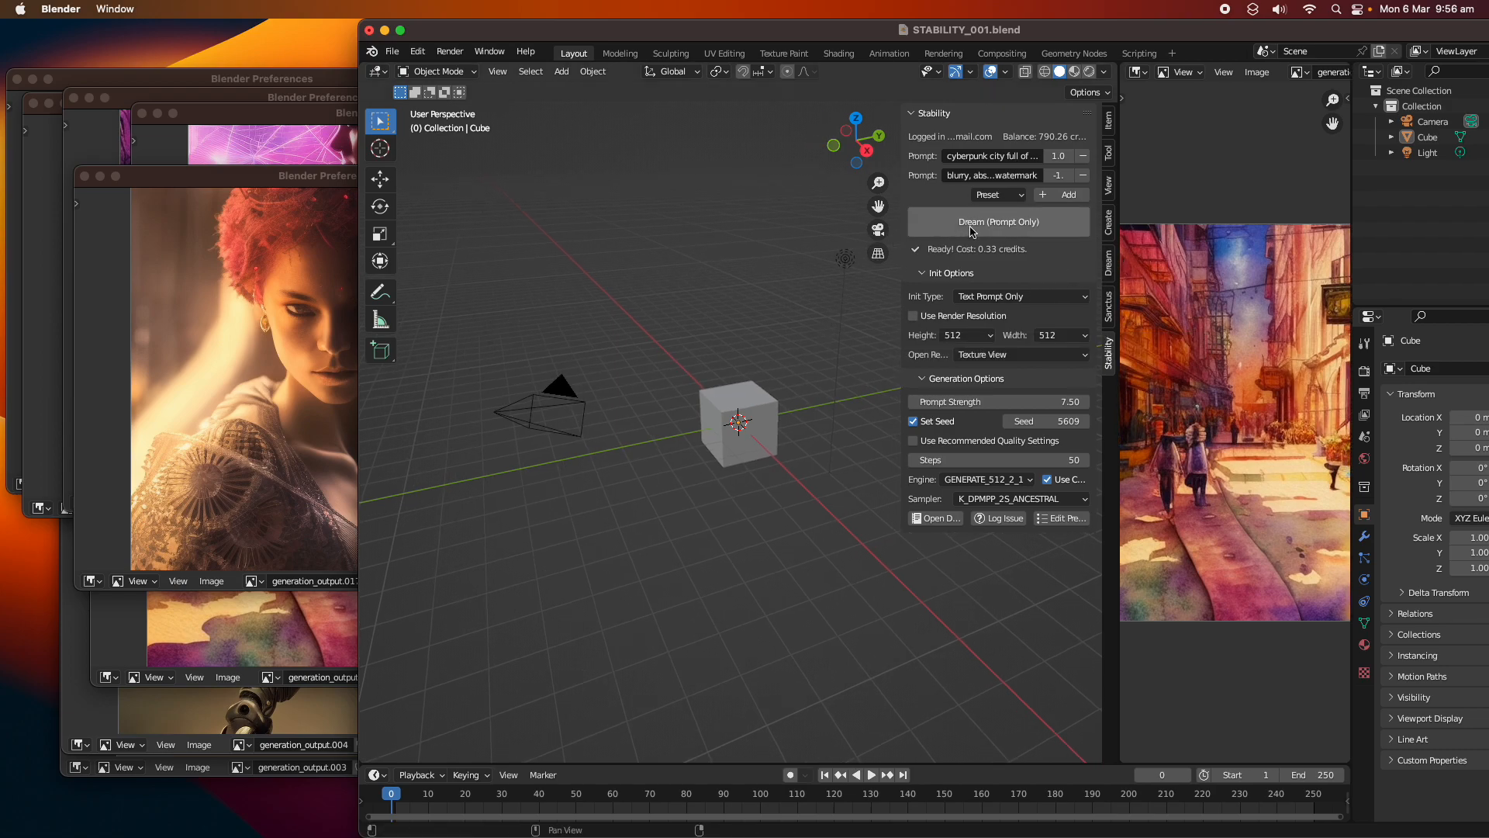
- Set the Stability init type to Texture
{"action": "left_click", "coordinate": [1021, 303]}
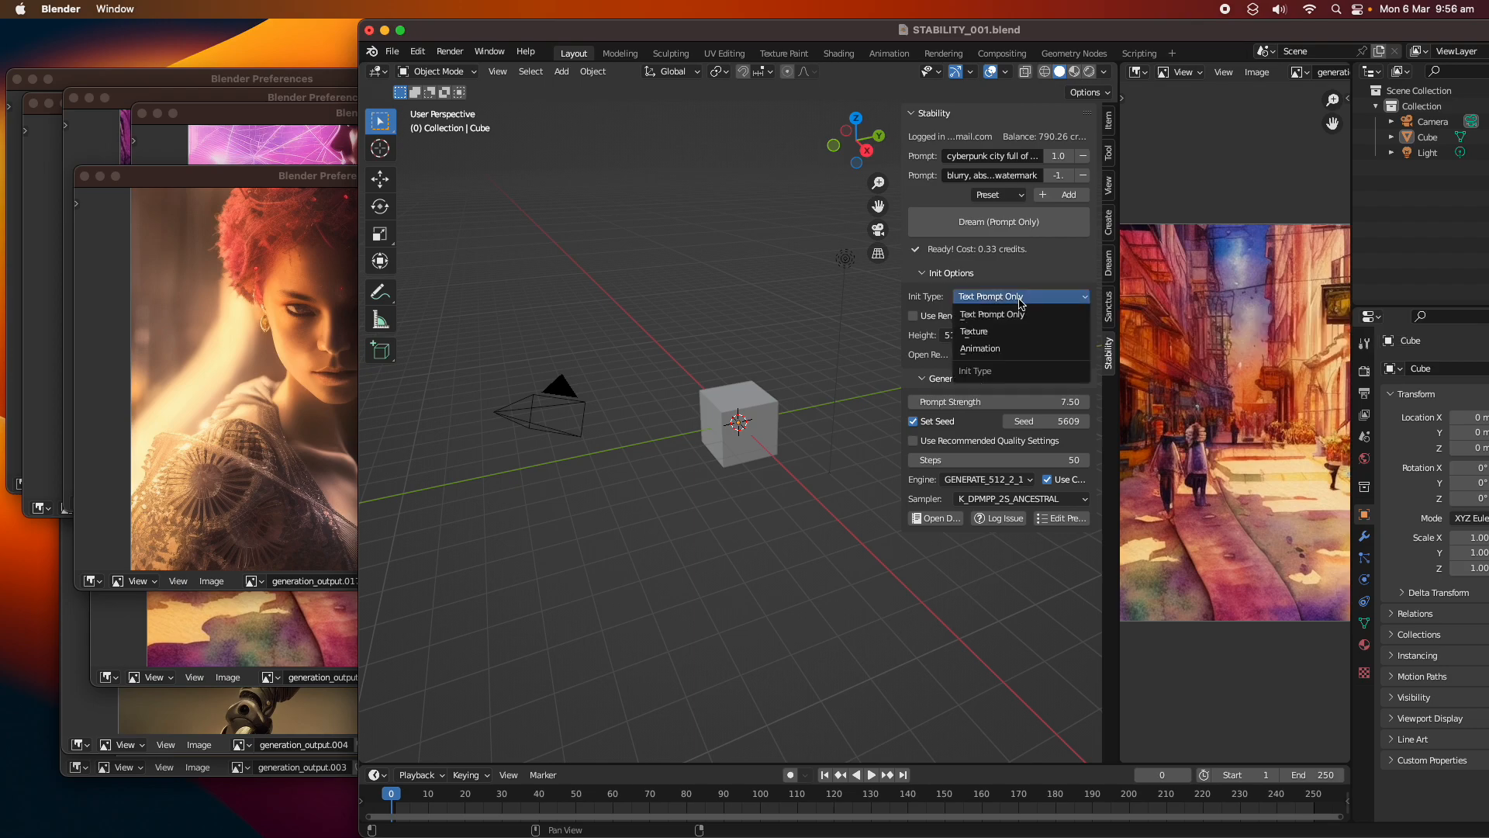
{"action": "left_click", "coordinate": [997, 333]}
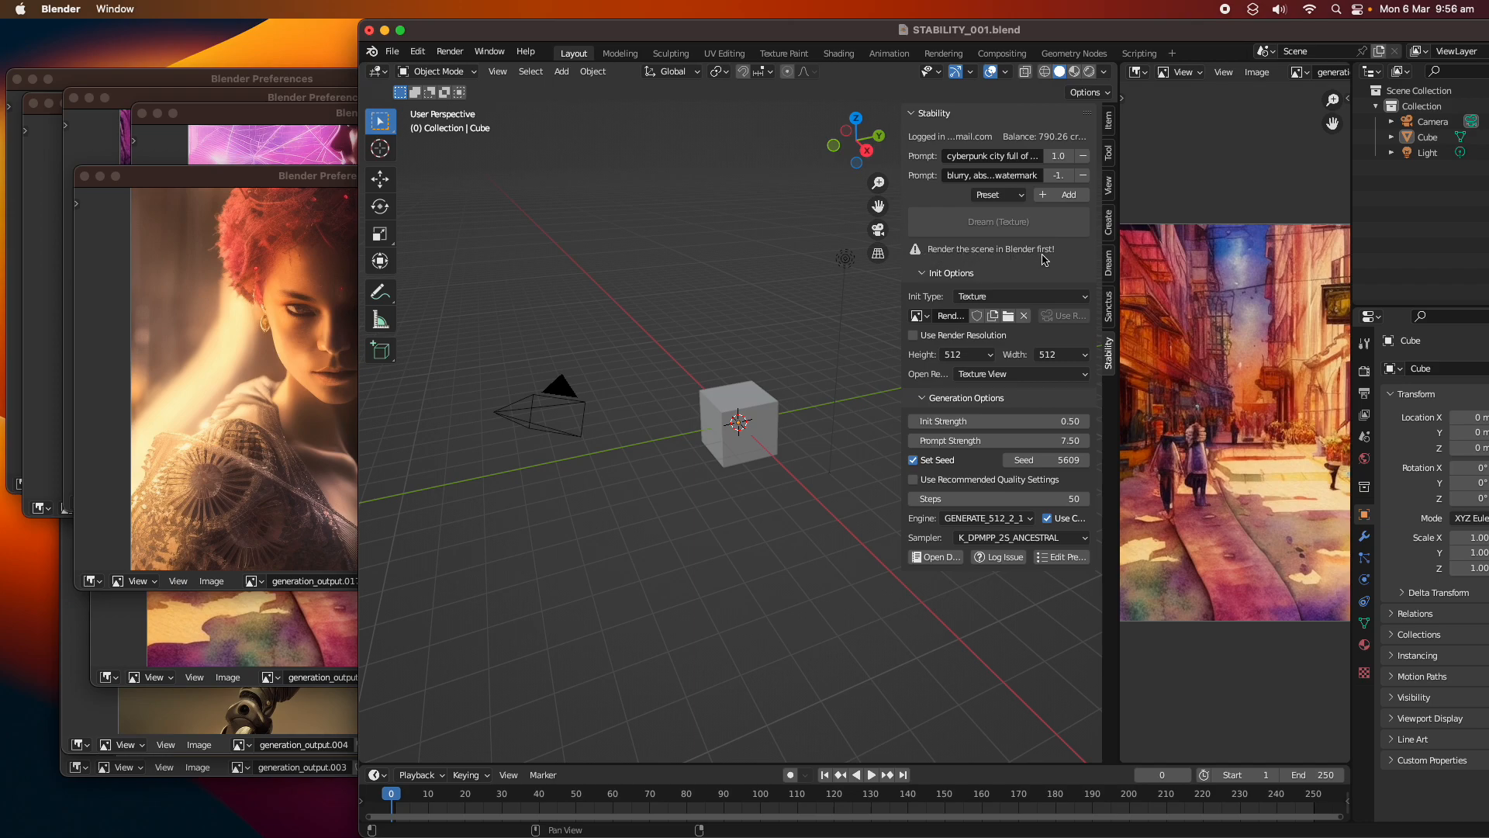
{"action": "mouse_move", "coordinate": [698, 306]}
{"action": "middle_mouse_down"}
{"action": "mouse_move", "coordinate": [725, 323]}
{"action": "mouse_move", "coordinate": [701, 322]}
{"action": "mouse_move", "coordinate": [721, 322]}
{"action": "middle_mouse_up"}
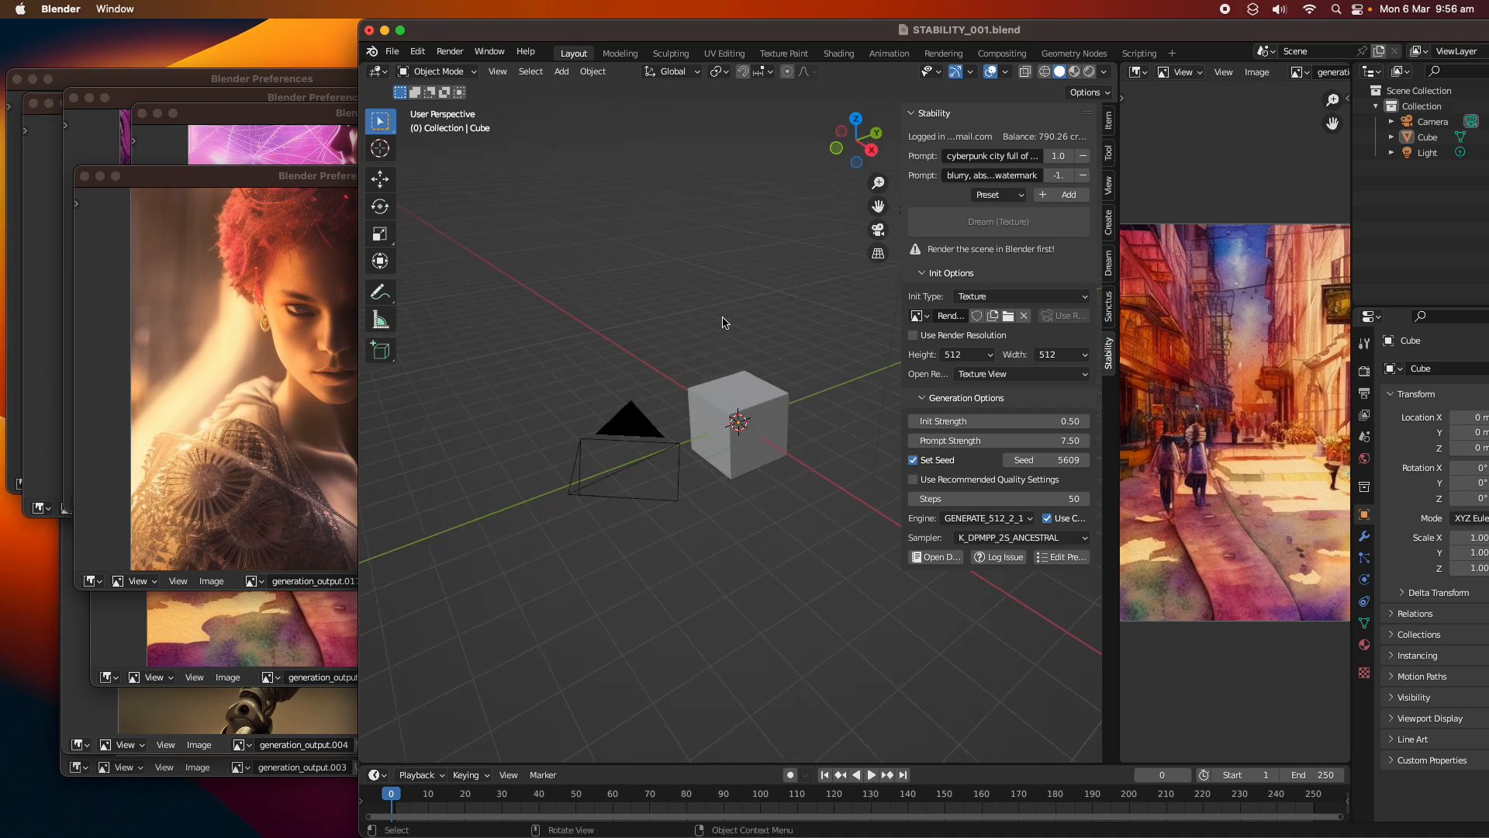
- Select the scene's light, display the render properties and expand the Blender window to full screen so the whole panel fits
{"action": "left_click", "coordinate": [1431, 123]}
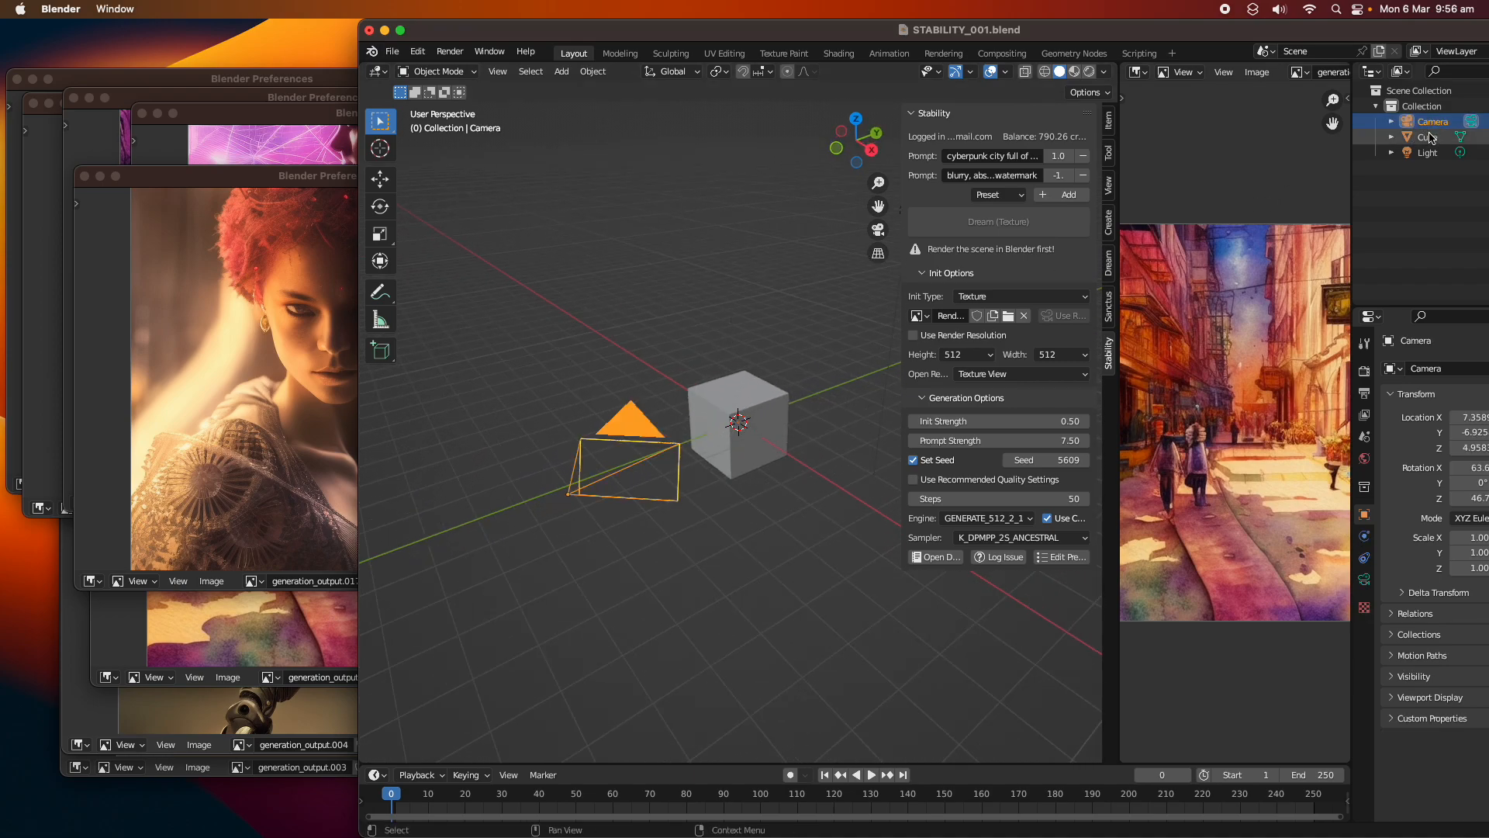
{"action": "left_click", "coordinate": [1428, 137]}
{"action": "left_click", "coordinate": [1427, 153]}
{"action": "left_click", "coordinate": [1367, 373]}
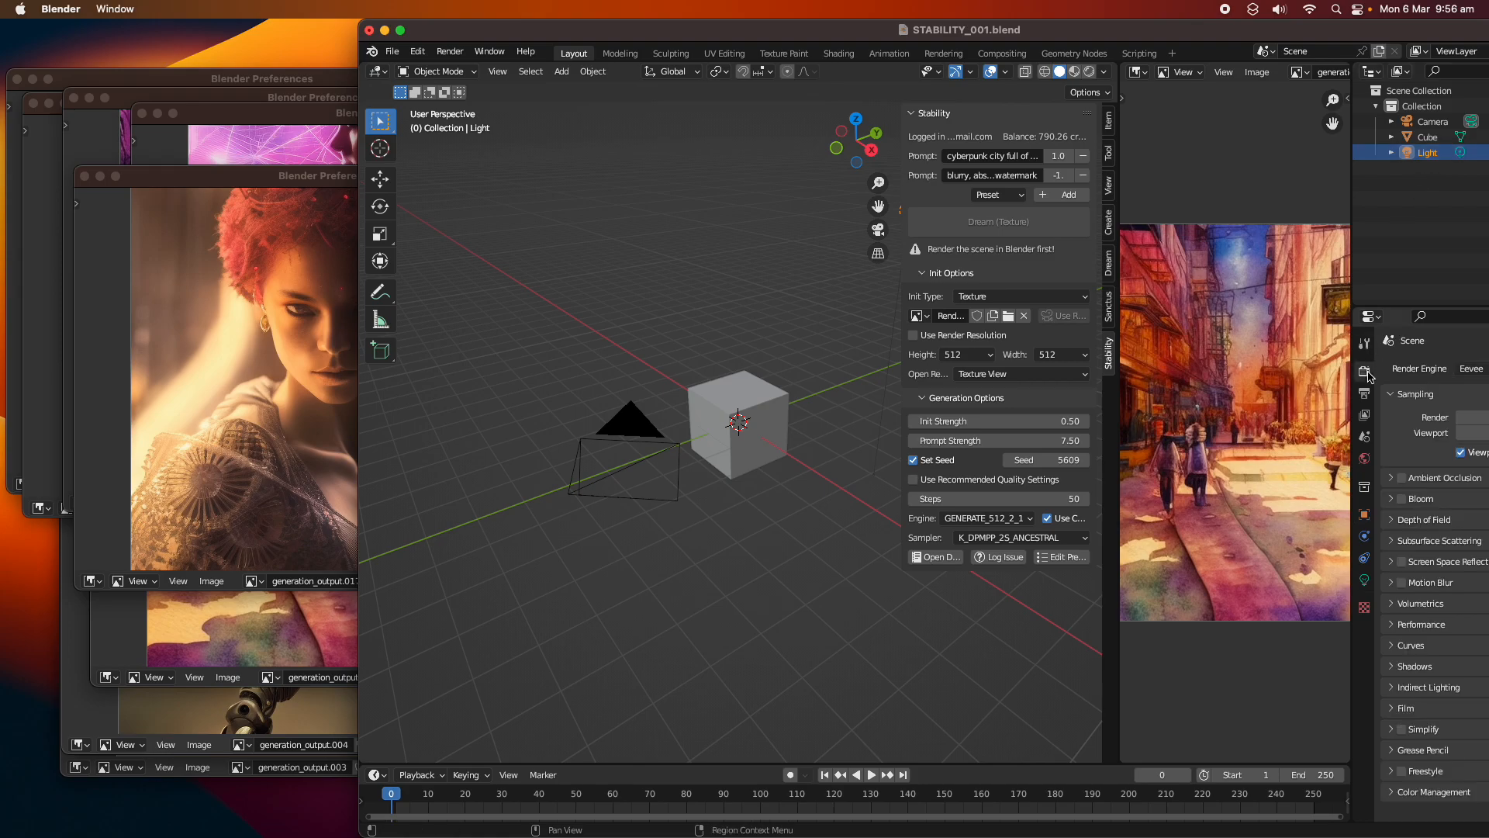
{"action": "left_click_drag", "start_coordinate": [1131, 40], "coordinate": [854, 41]}
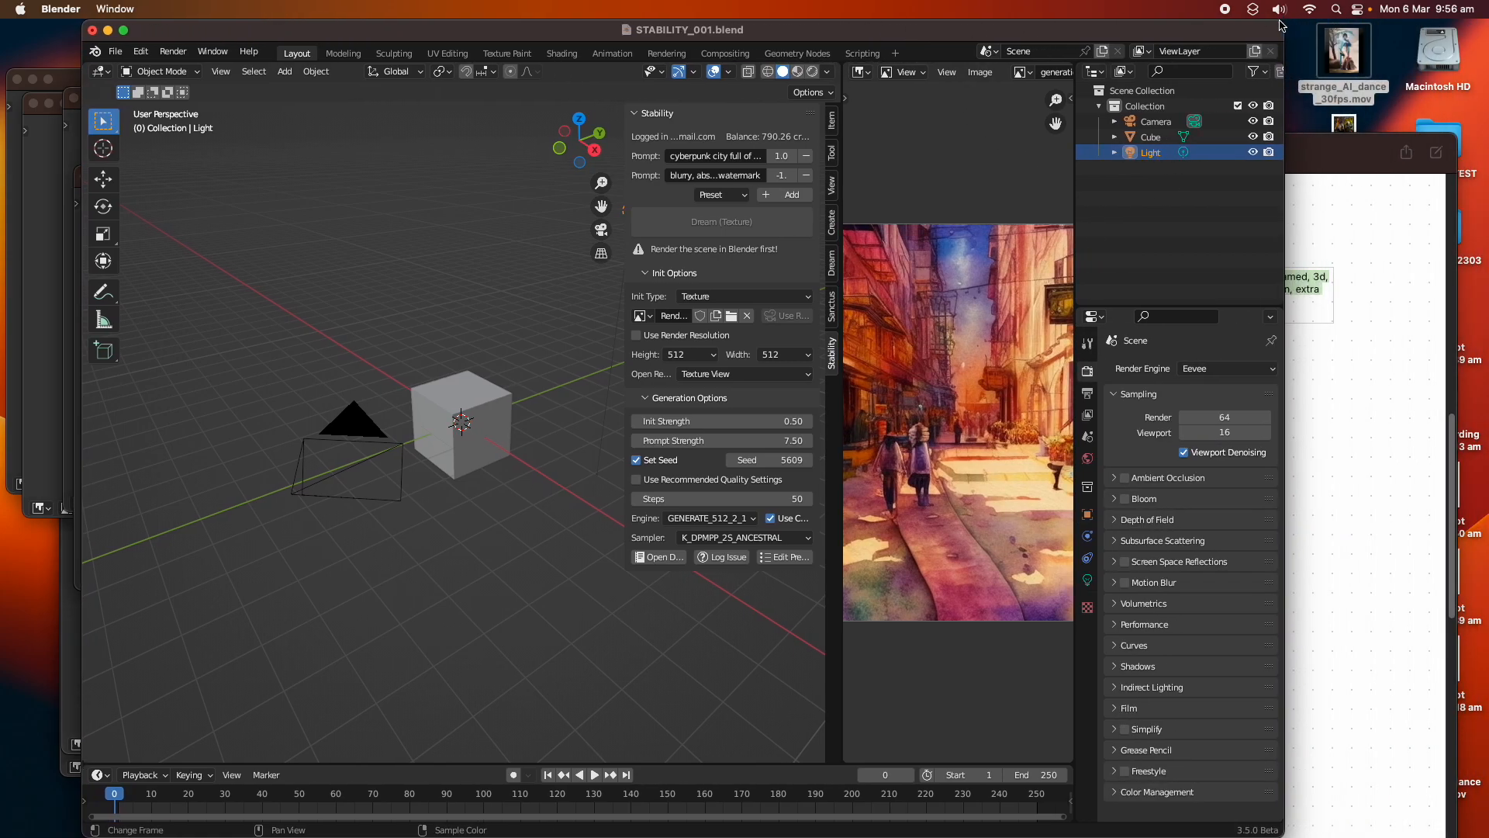
{"action": "left_click", "coordinate": [122, 31]}
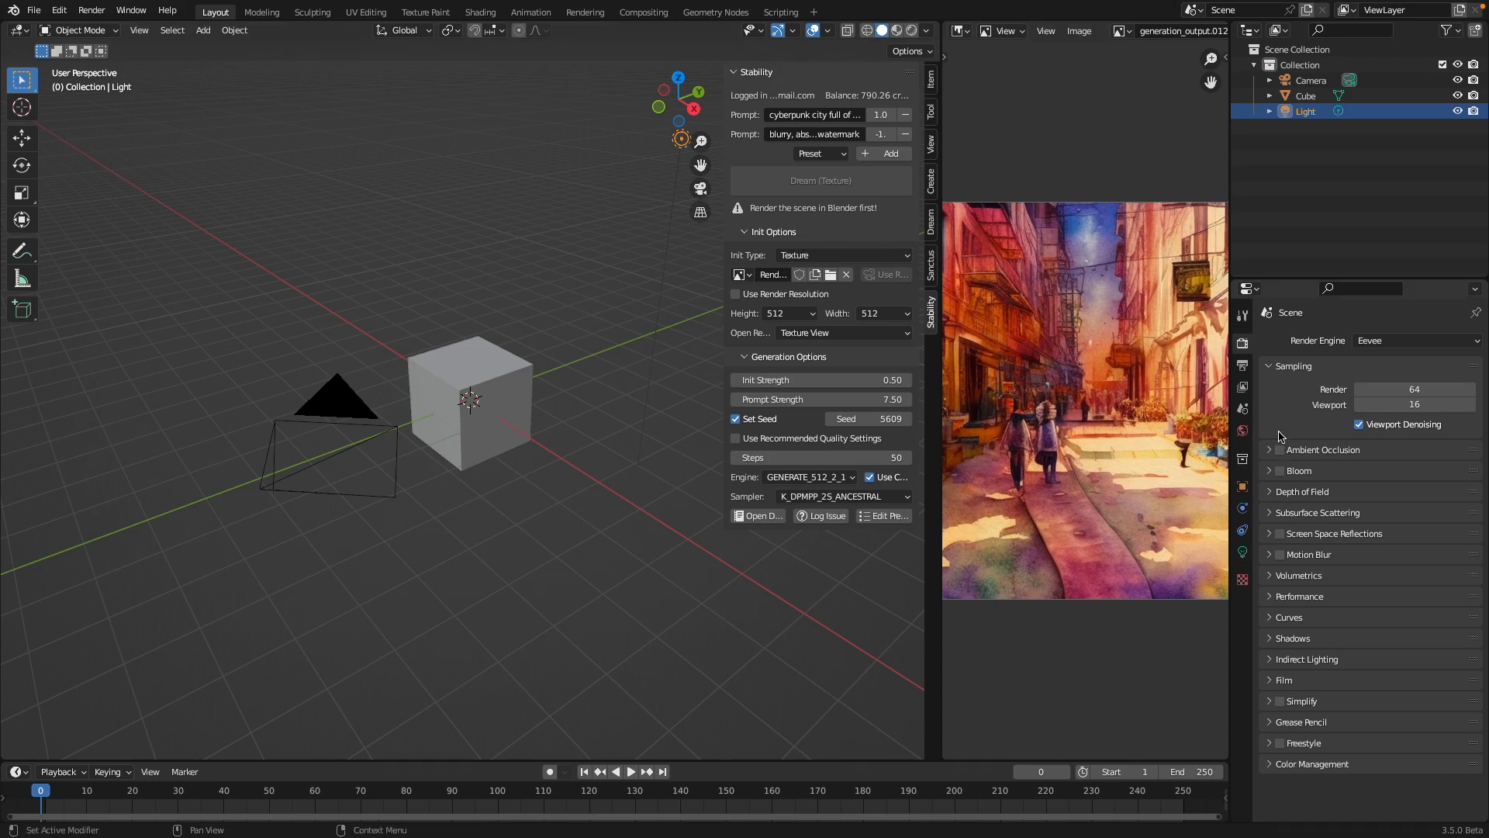
- Set the render output resolution to 512 px in both X and Y
{"action": "left_click", "coordinate": [1242, 364]}
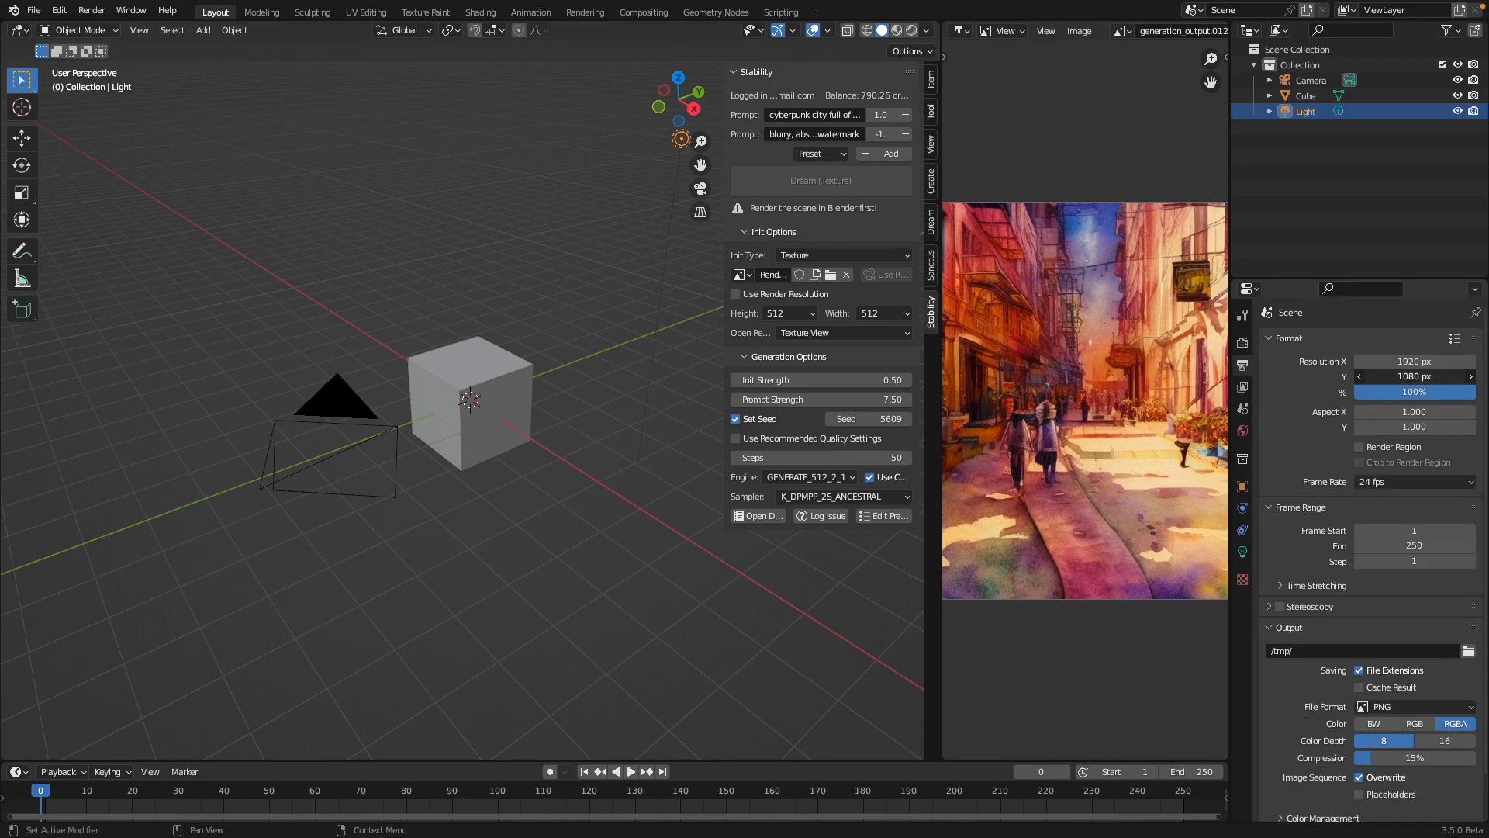
{"action": "left_click", "coordinate": [1395, 358]}
{"action": "left_click", "coordinate": [1398, 379]}
{"action": "left_click_drag", "start_coordinate": [1396, 357], "coordinate": [1395, 377]}
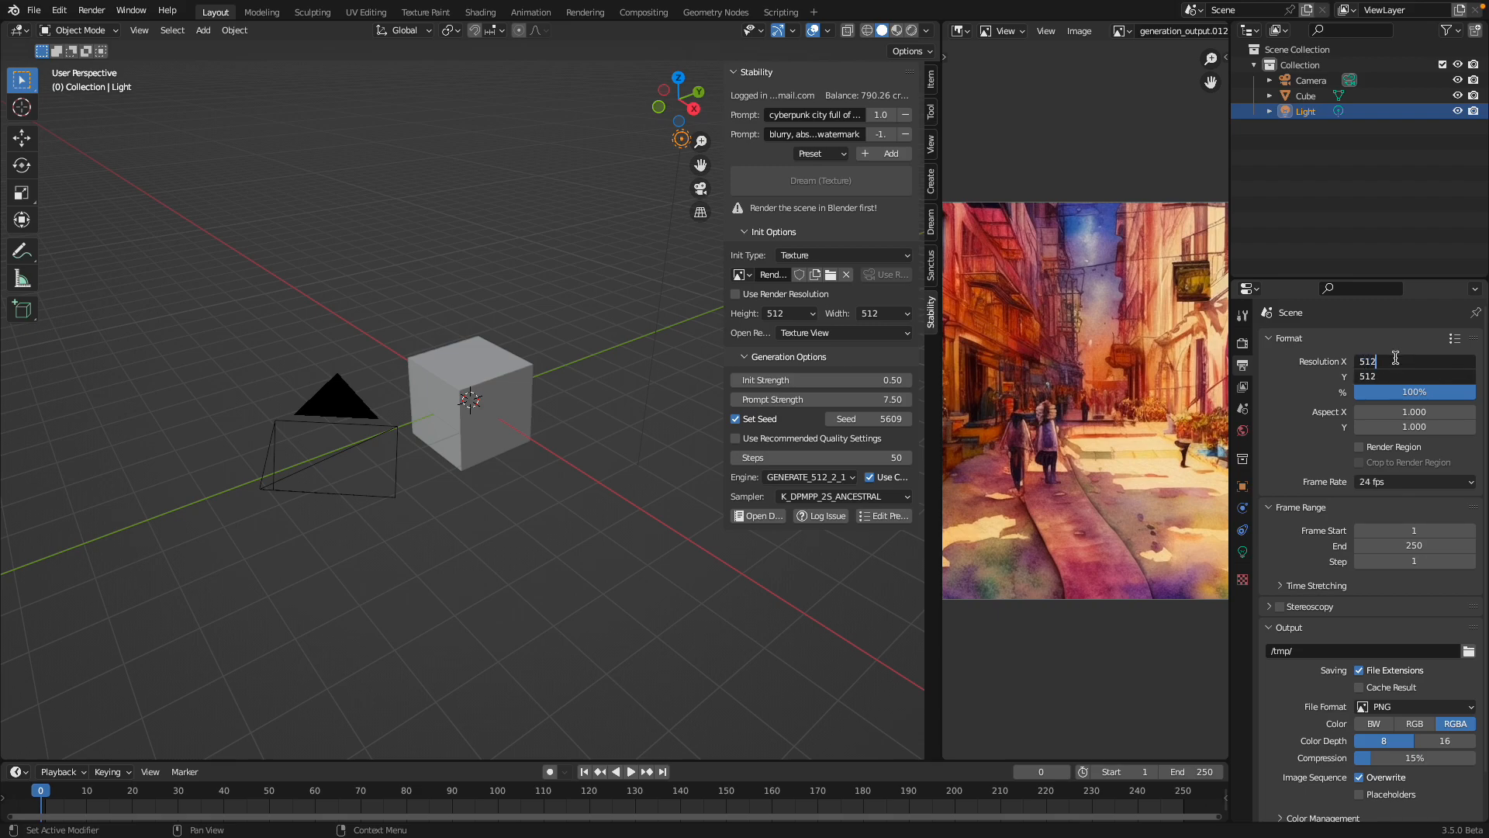
{"action": "key", "text": "Return"}
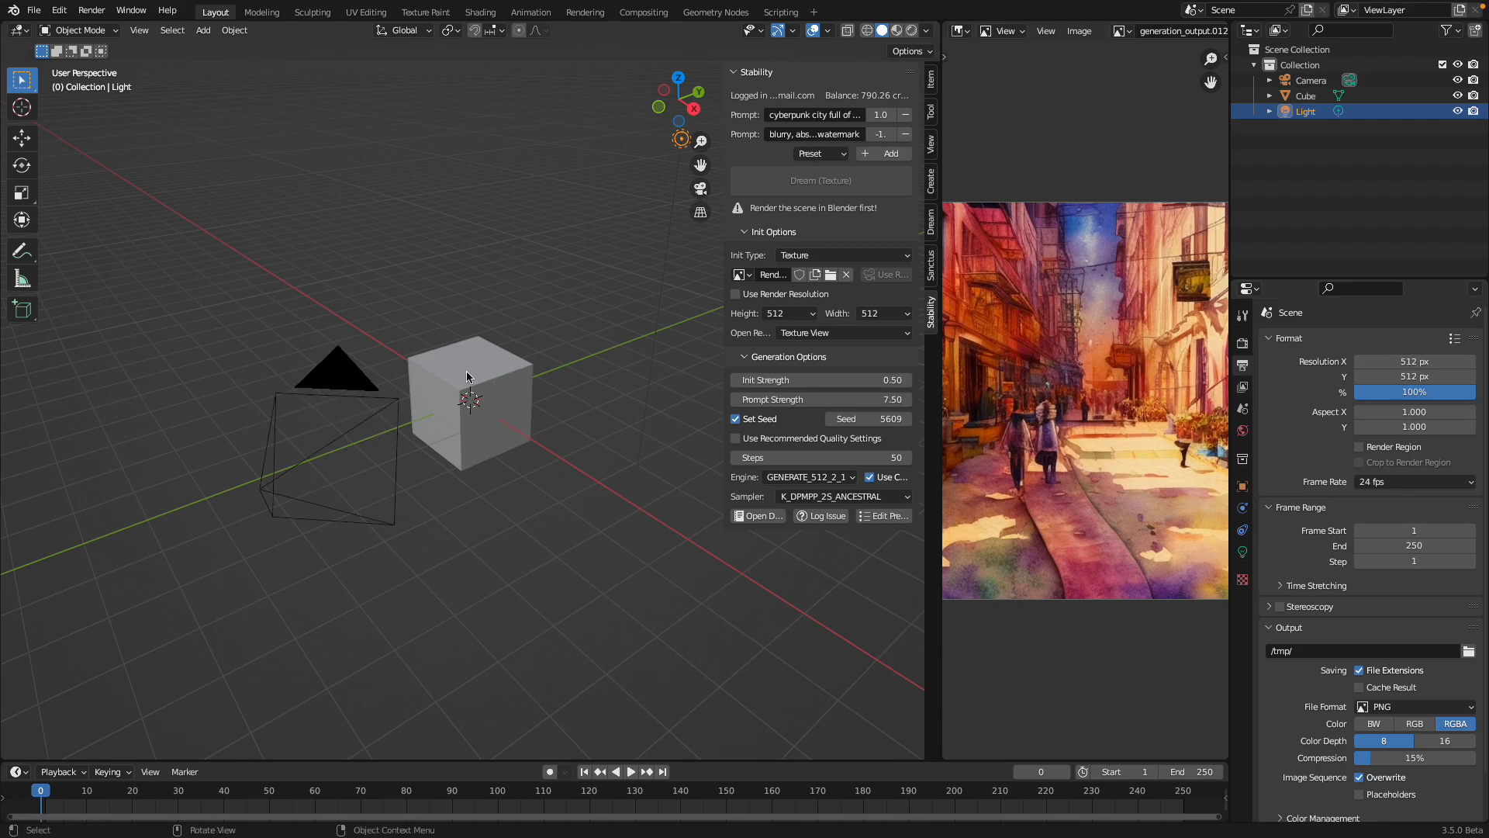
- Look through the scene camera and narrow the Stability sidebar slightly
{"action": "middle_click_drag", "start_coordinate": [527, 356], "coordinate": [468, 358]}
{"action": "key", "text": "KP_0"}
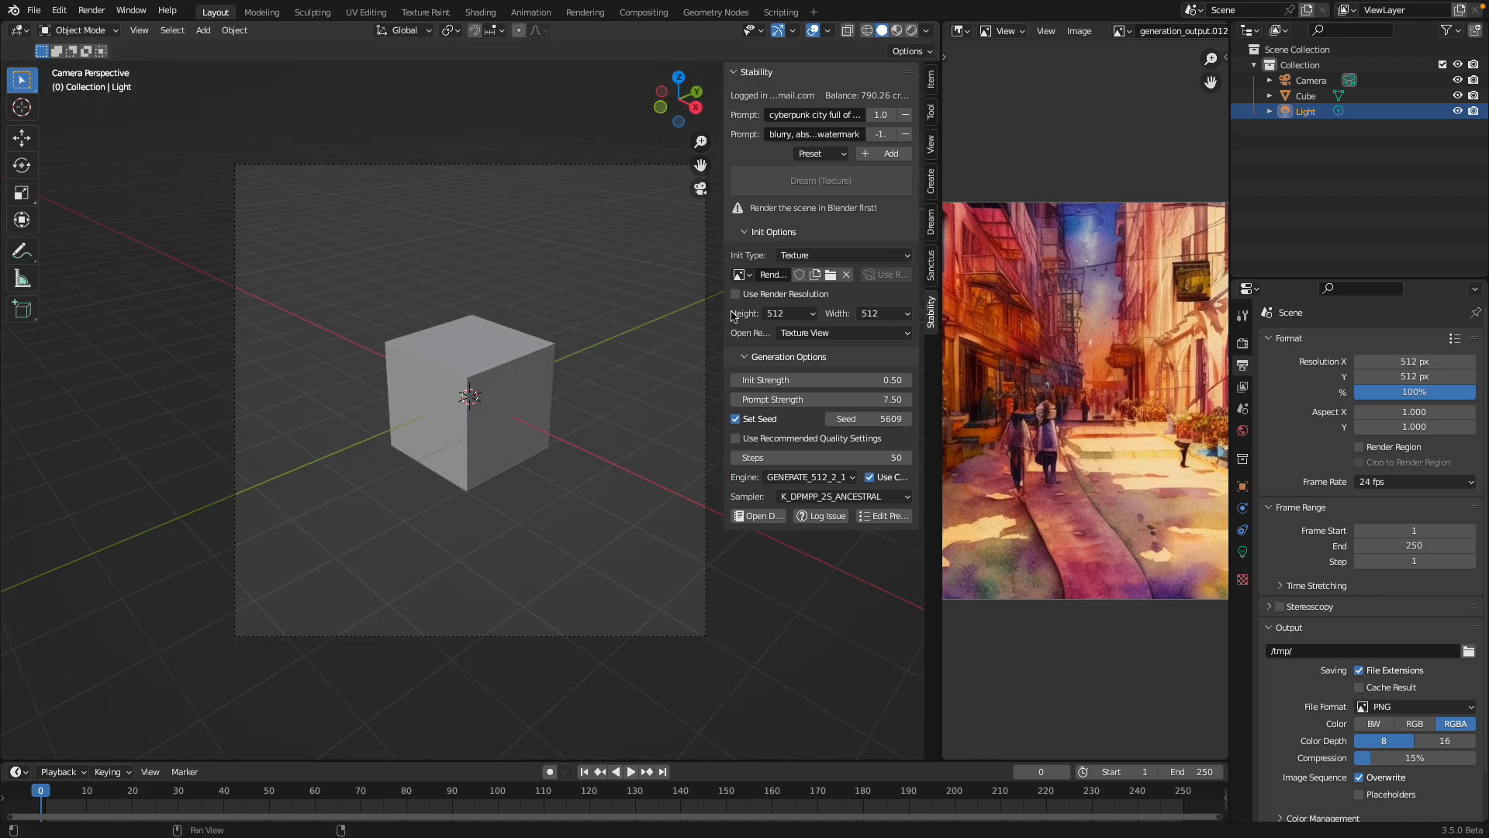
{"action": "left_click_drag", "start_coordinate": [725, 309], "coordinate": [734, 309]}
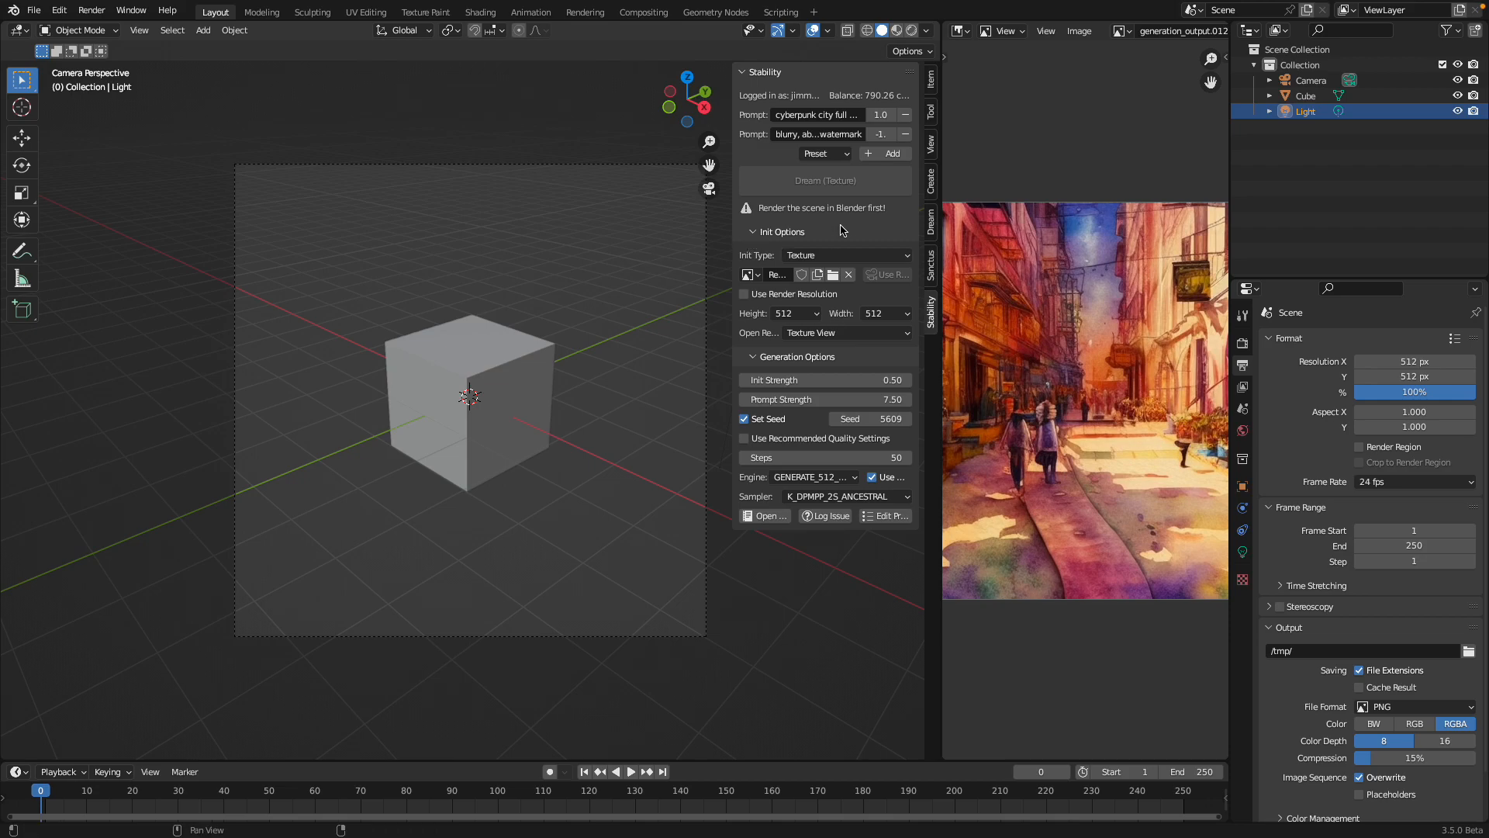
- Delete the default cube from the scene
{"action": "left_click", "coordinate": [1311, 84]}
{"action": "left_click", "coordinate": [1309, 114]}
{"action": "left_click", "coordinate": [1309, 98]}
{"action": "left_click", "coordinate": [583, 341]}
{"action": "left_click", "coordinate": [511, 370]}
{"action": "left_click", "coordinate": [537, 331]}
{"action": "left_click", "coordinate": [500, 355]}
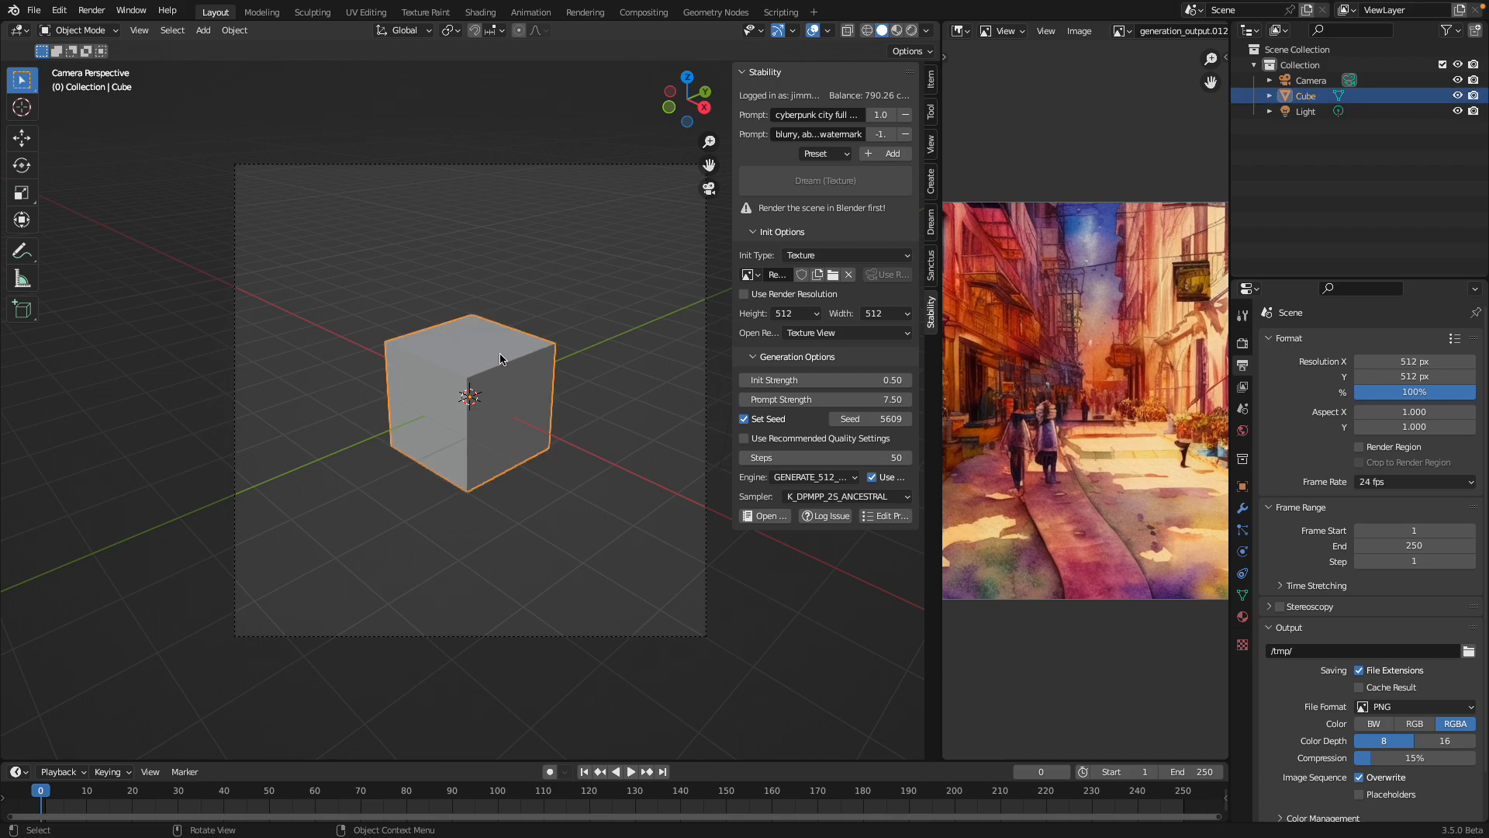
{"action": "key", "text": "x"}
{"action": "left_click", "coordinate": [499, 354]}
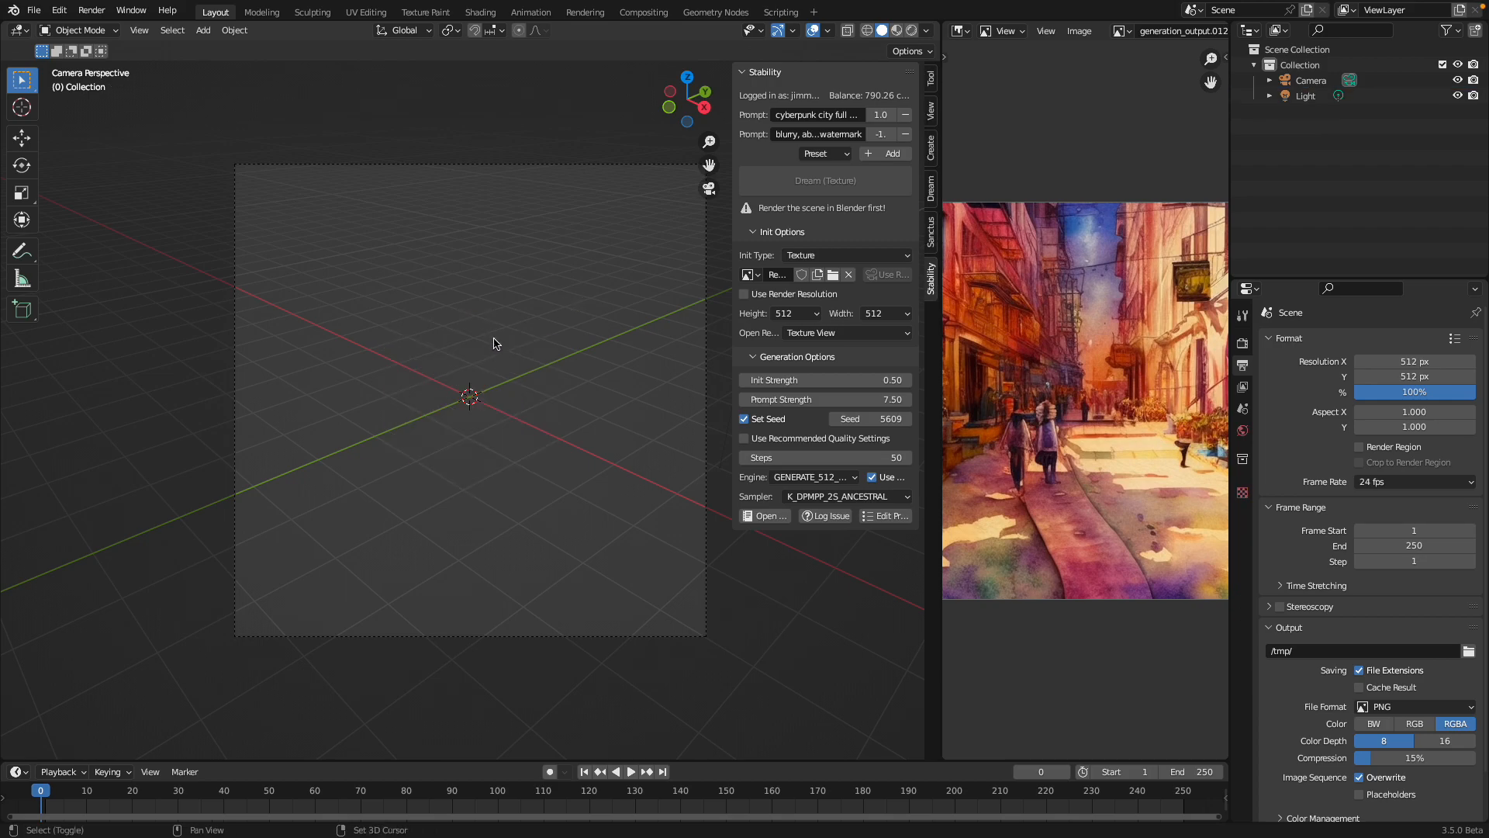
- Add a monkey mesh at the origin and scale it up to fill more of the camera frame
{"action": "key", "text": "shift+a"}
{"action": "mouse_move", "coordinate": [496, 339]}
{"action": "left_click", "coordinate": [590, 486]}
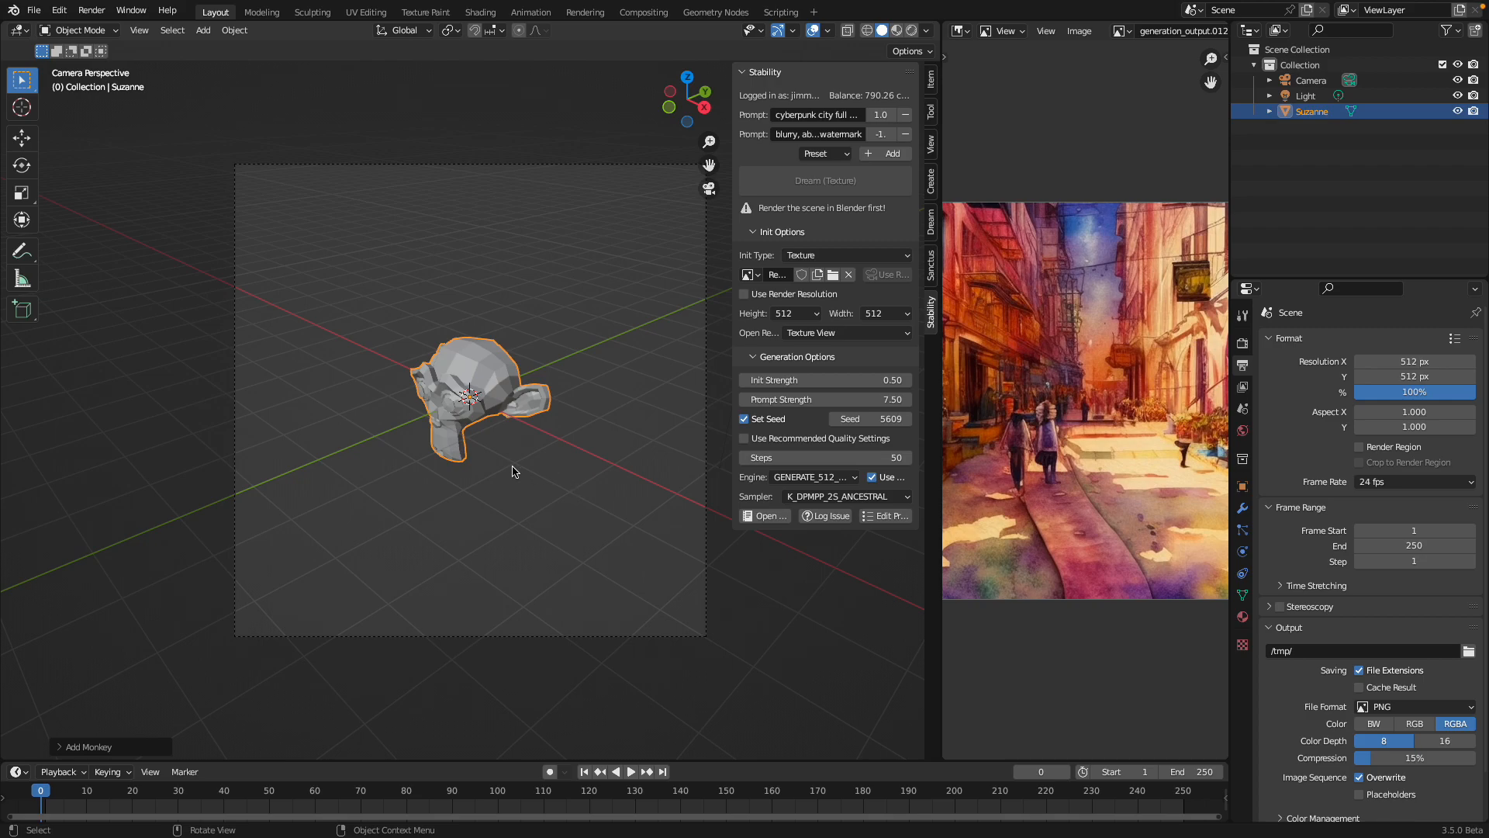
{"action": "key", "text": "s"}
{"action": "left_click", "coordinate": [555, 505]}
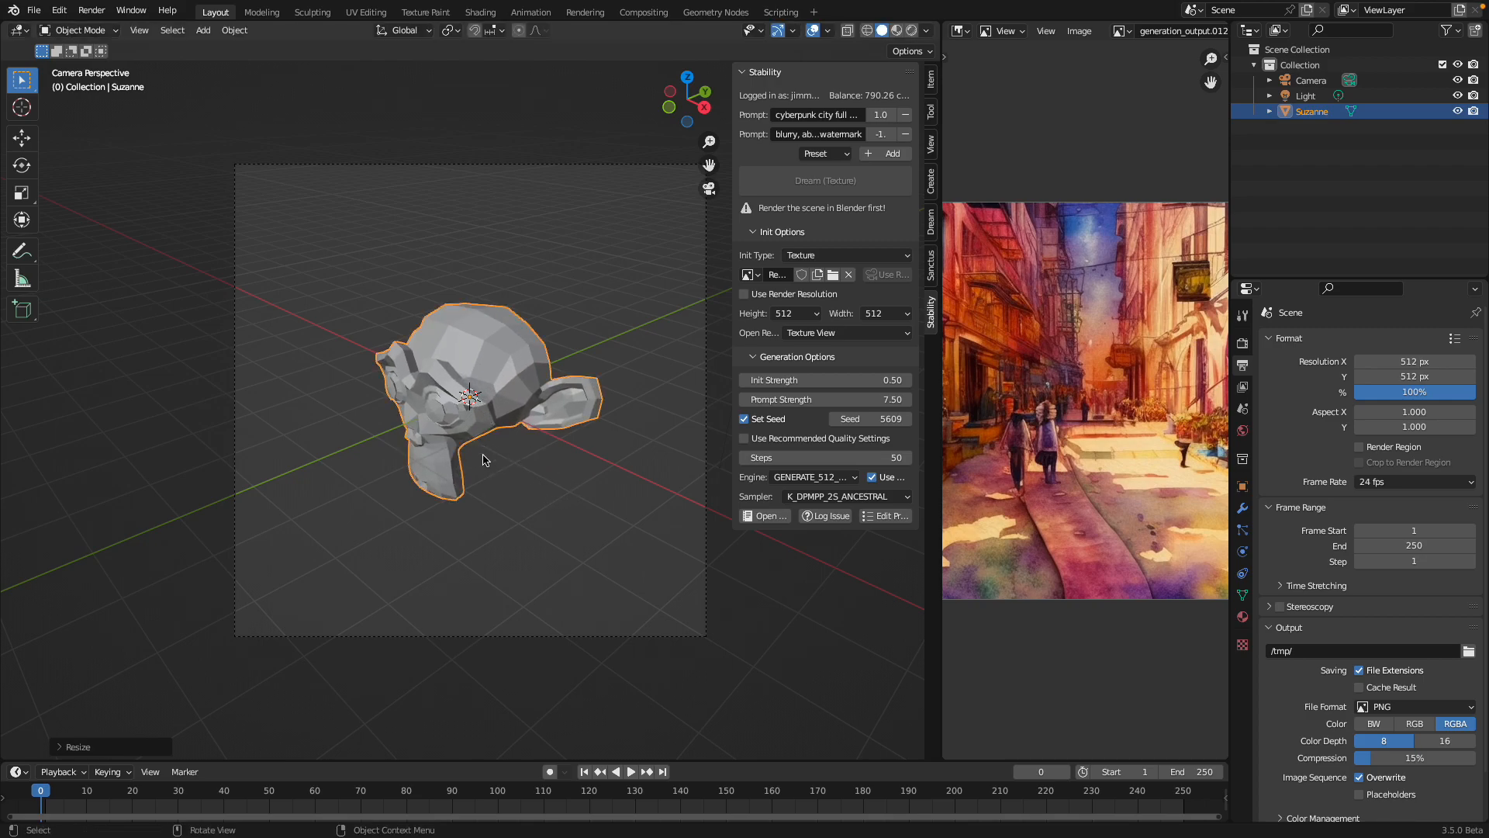
- Orbit out of the camera view and return to the camera viewpoint
{"action": "middle_click_drag", "start_coordinate": [463, 481], "coordinate": [434, 493]}
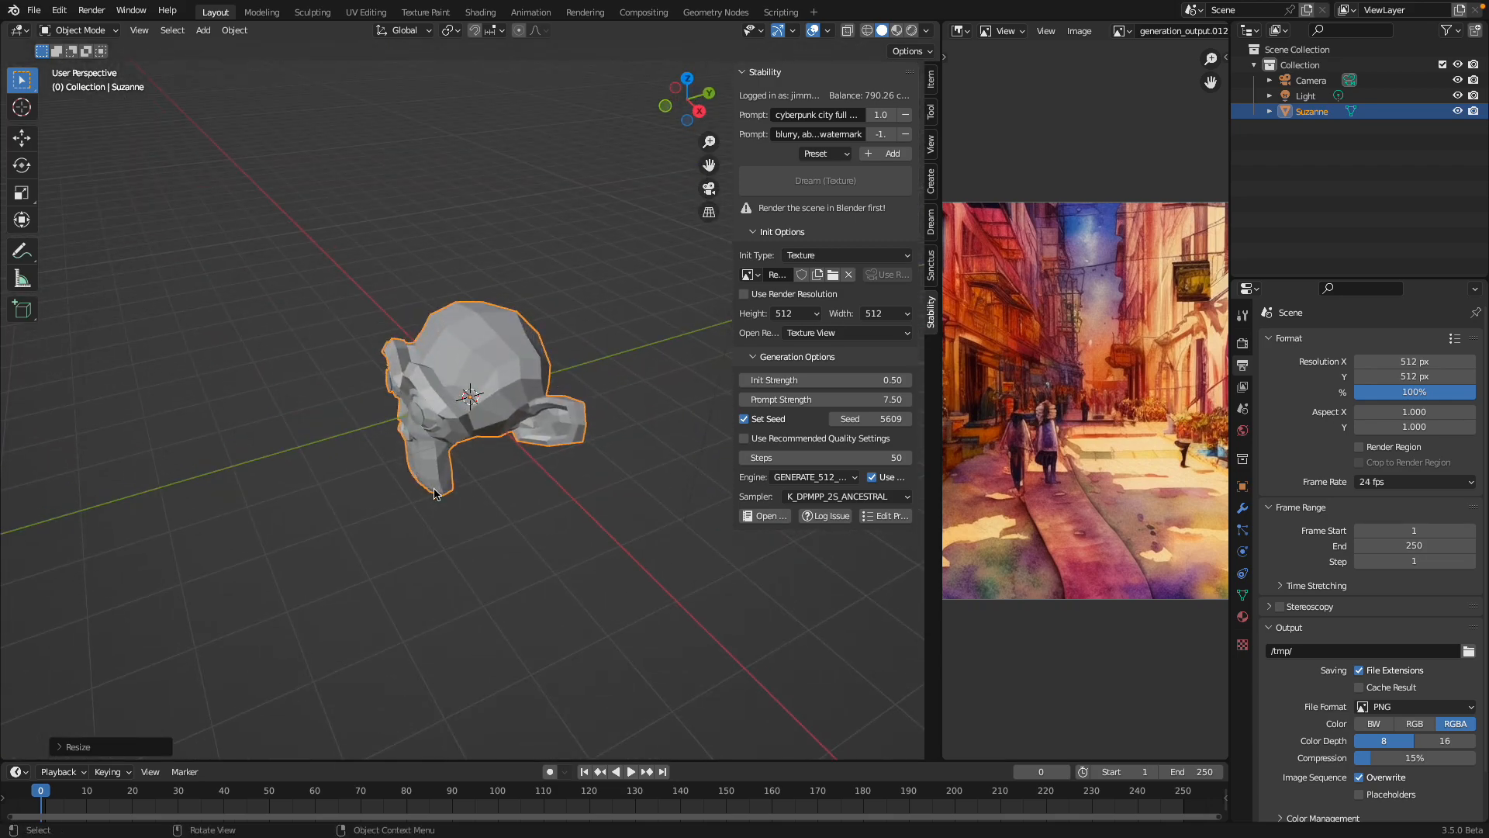
{"action": "key", "text": "KP_0"}
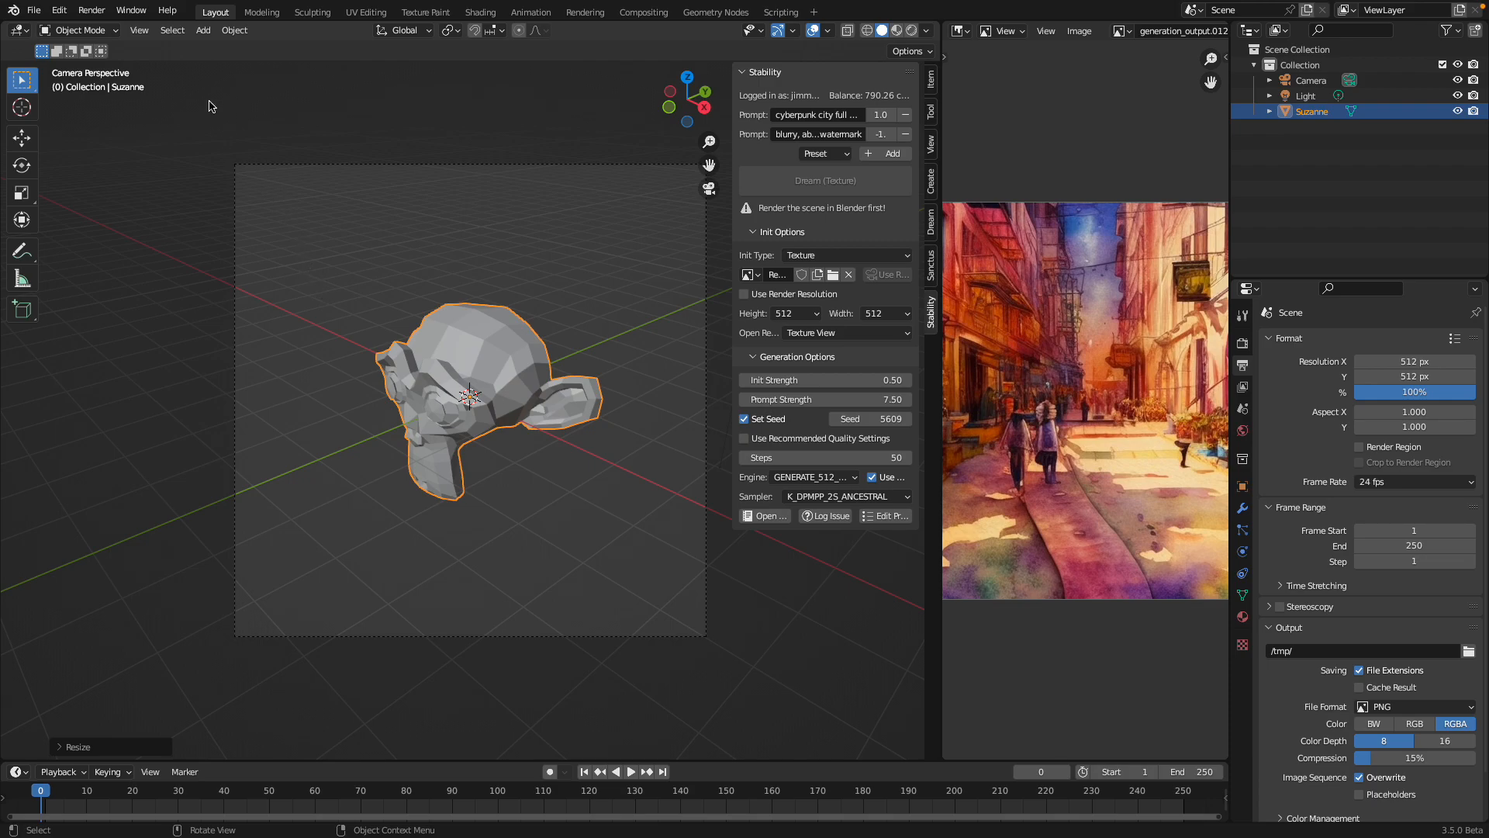
{"action": "left_click", "coordinate": [142, 30]}
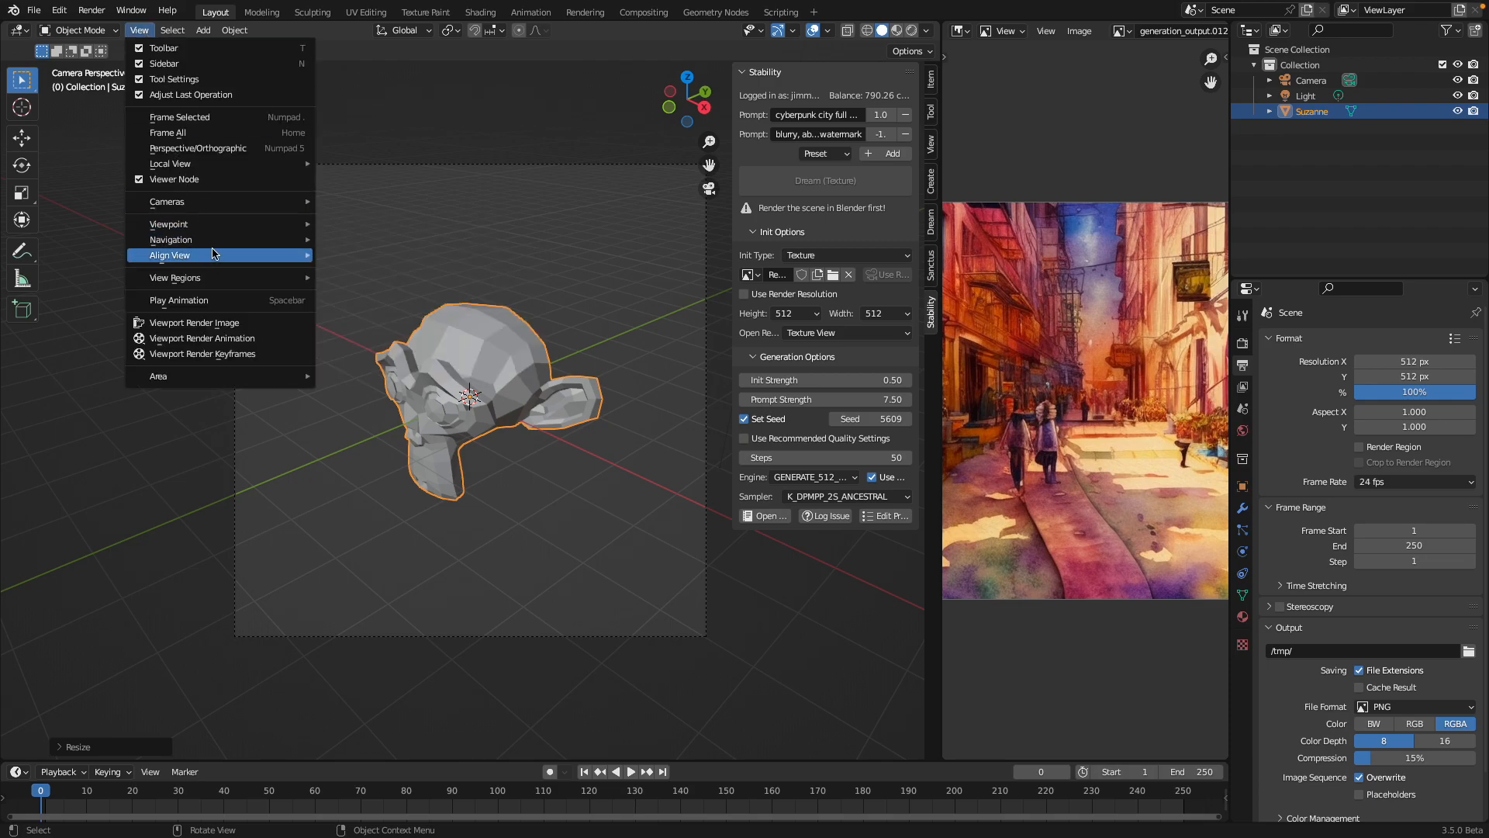
{"action": "mouse_move", "coordinate": [216, 226]}
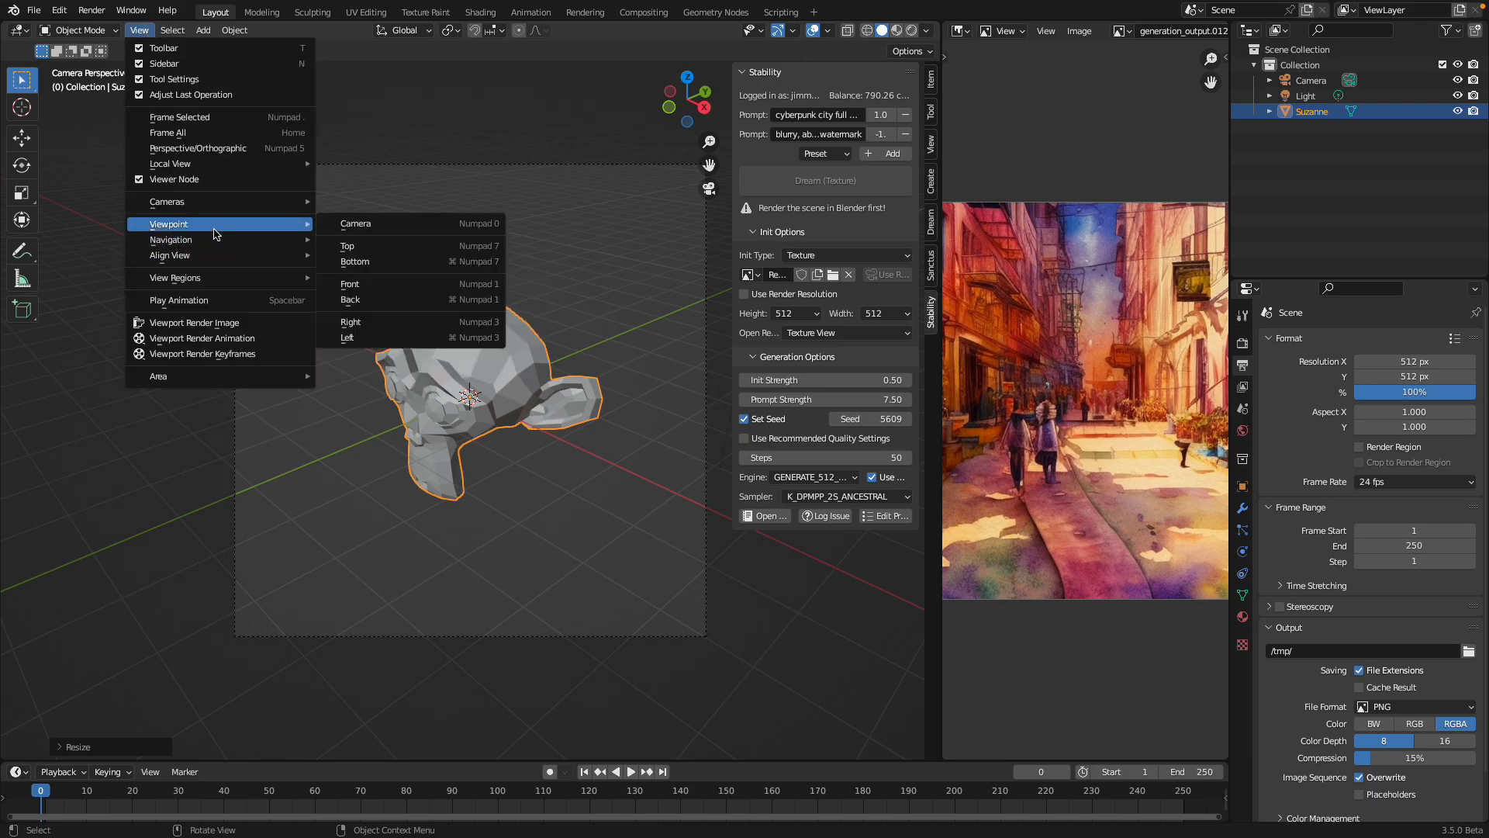
{"action": "left_click", "coordinate": [382, 226]}
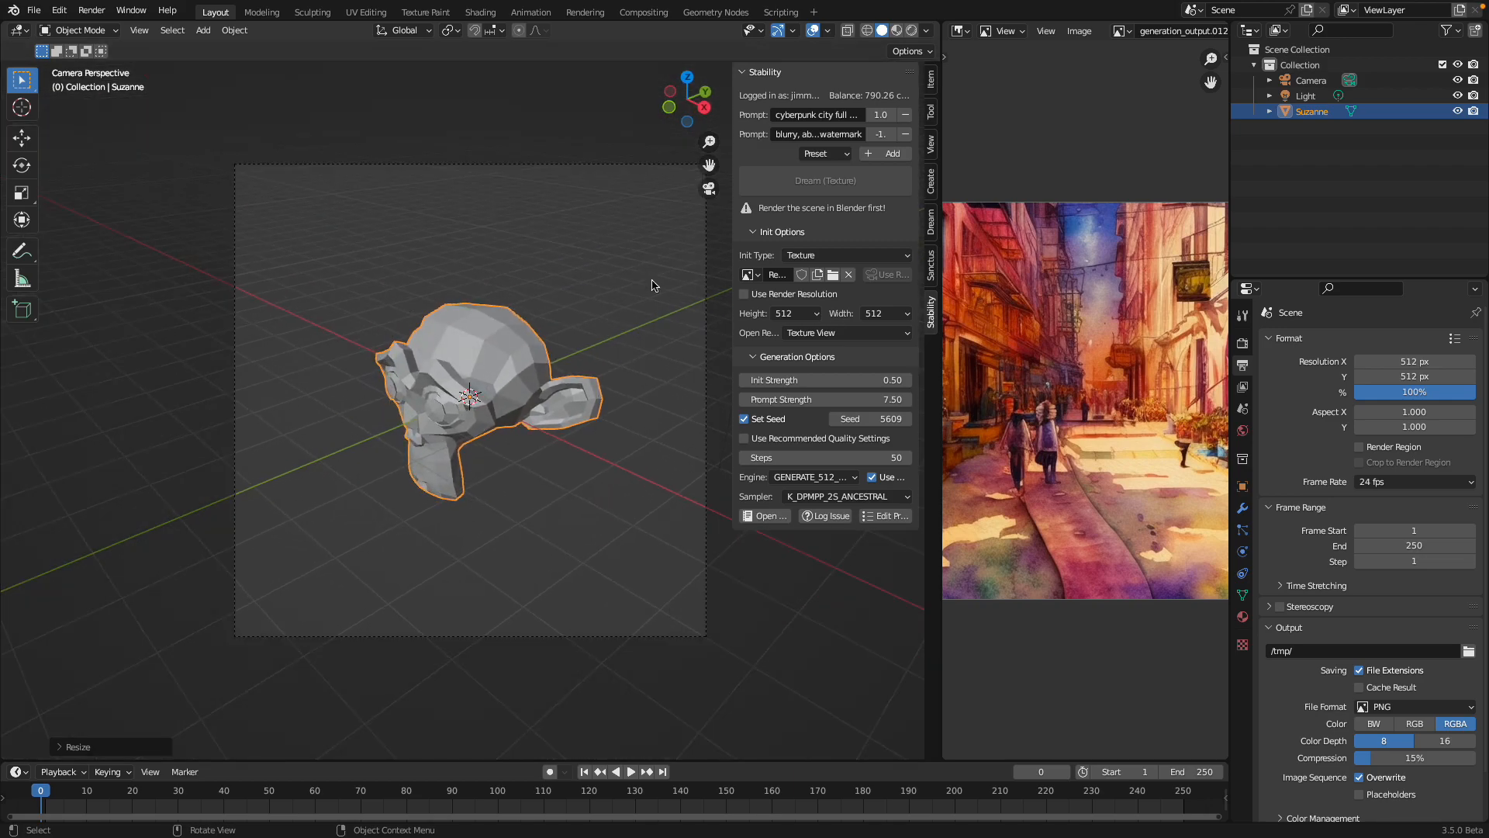
- Lock the camera to the view, frame the monkey's face from the front and save the file
{"action": "left_click", "coordinate": [933, 145]}
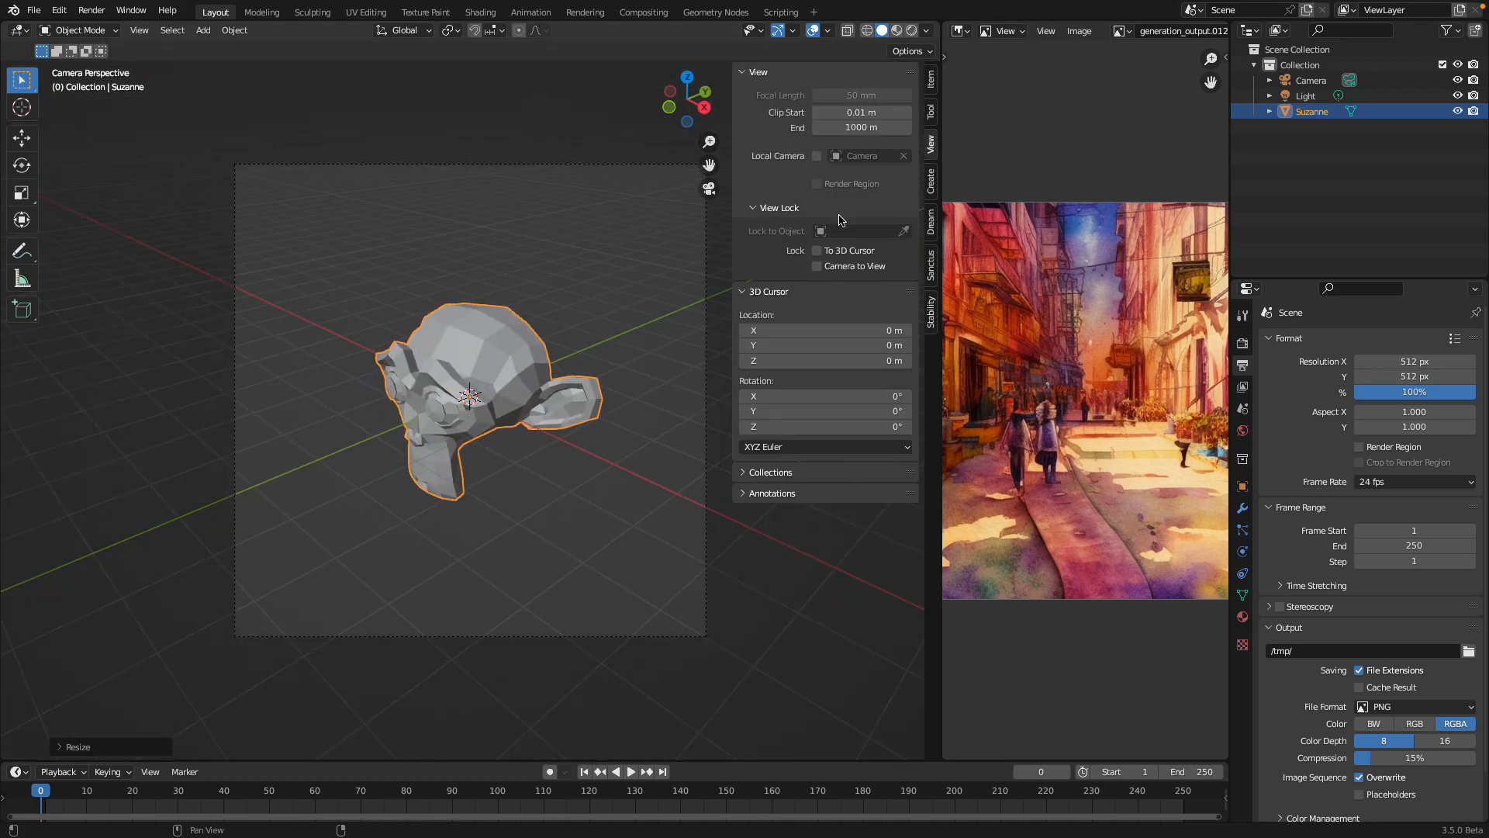
{"action": "left_click", "coordinate": [817, 266]}
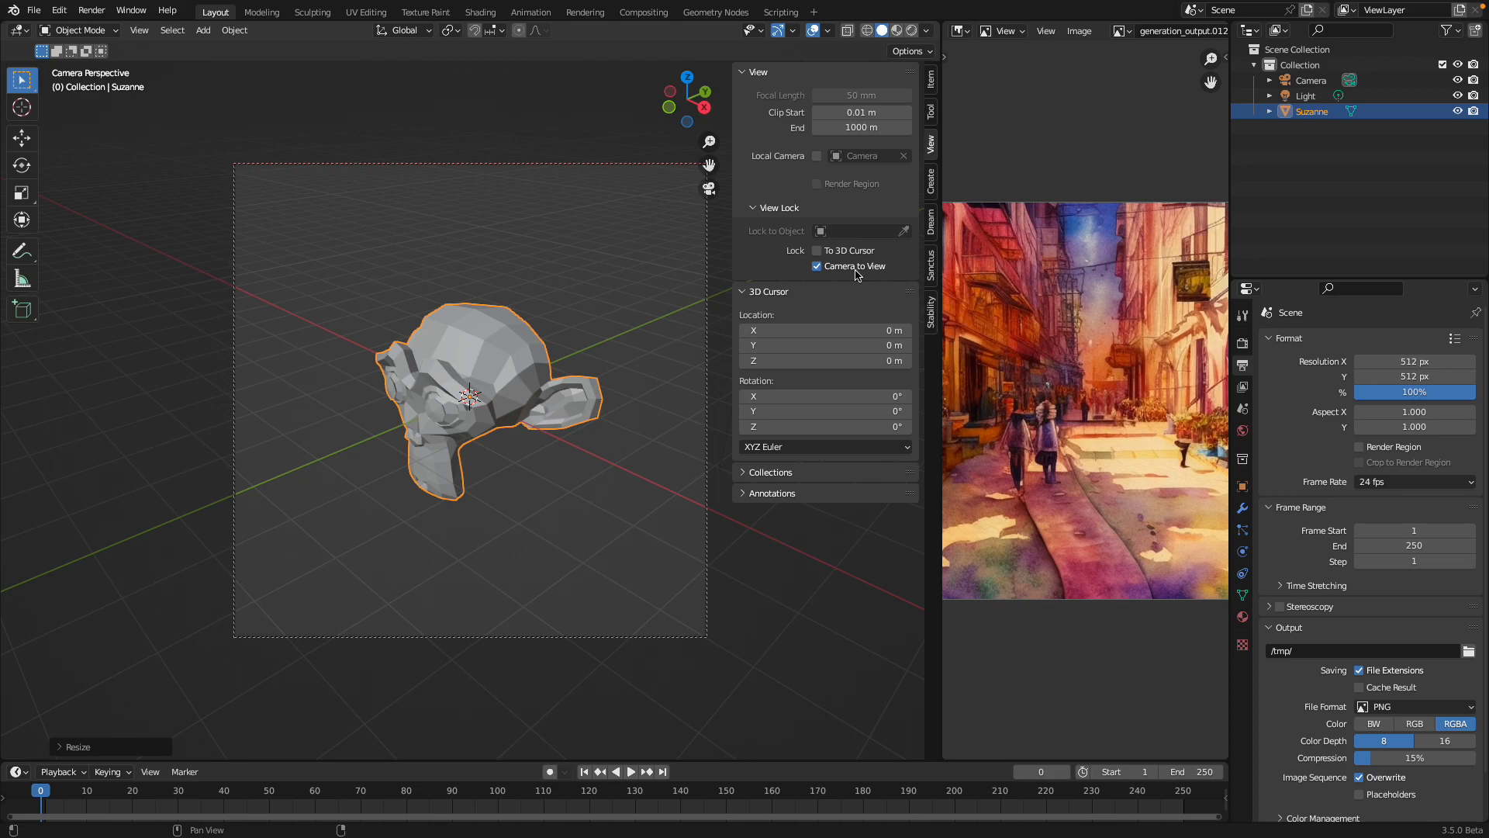
{"action": "middle_click_drag", "start_coordinate": [397, 437], "coordinate": [624, 273]}
{"action": "scroll", "coordinate": [558, 418], "scroll_direction": "up", "scroll_amount": 4}
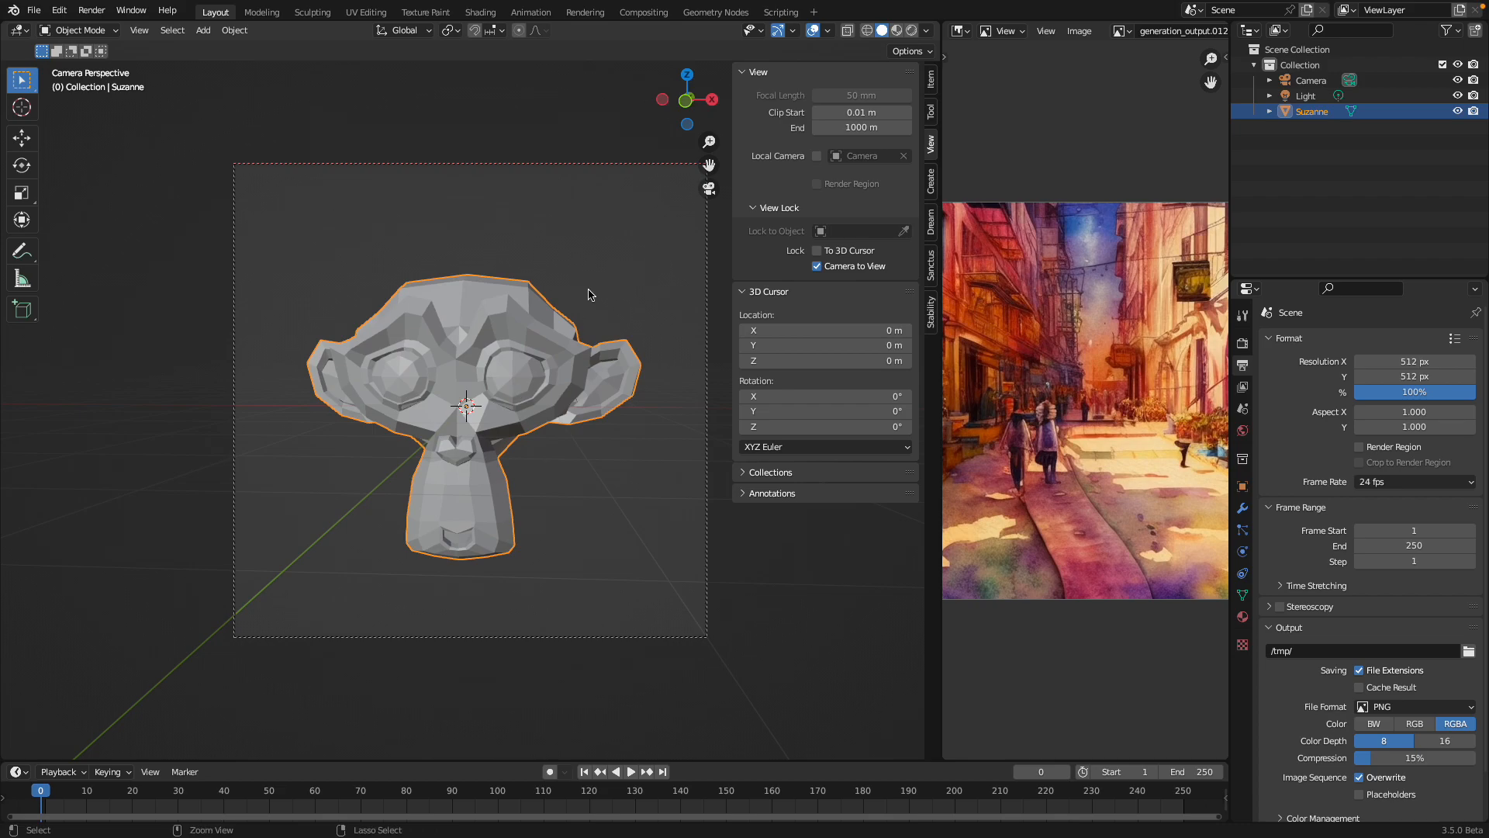
{"action": "key", "text": "ctrl+s"}
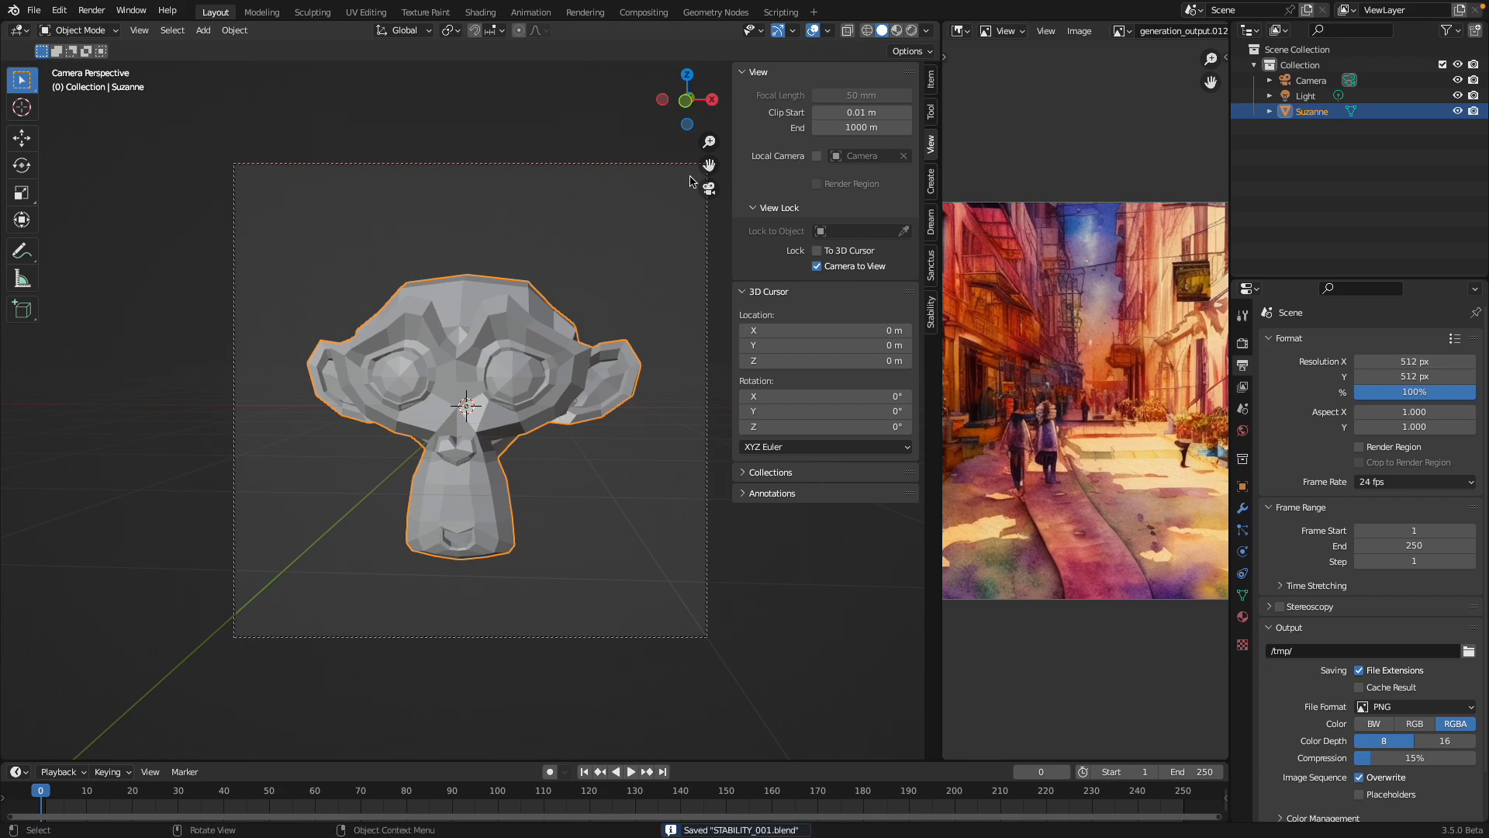
- Display the viewport in rendered shading and move the light above and beside the monkey's head
{"action": "left_click", "coordinate": [911, 31]}
{"action": "middle_click_drag", "start_coordinate": [527, 409], "coordinate": [434, 457]}
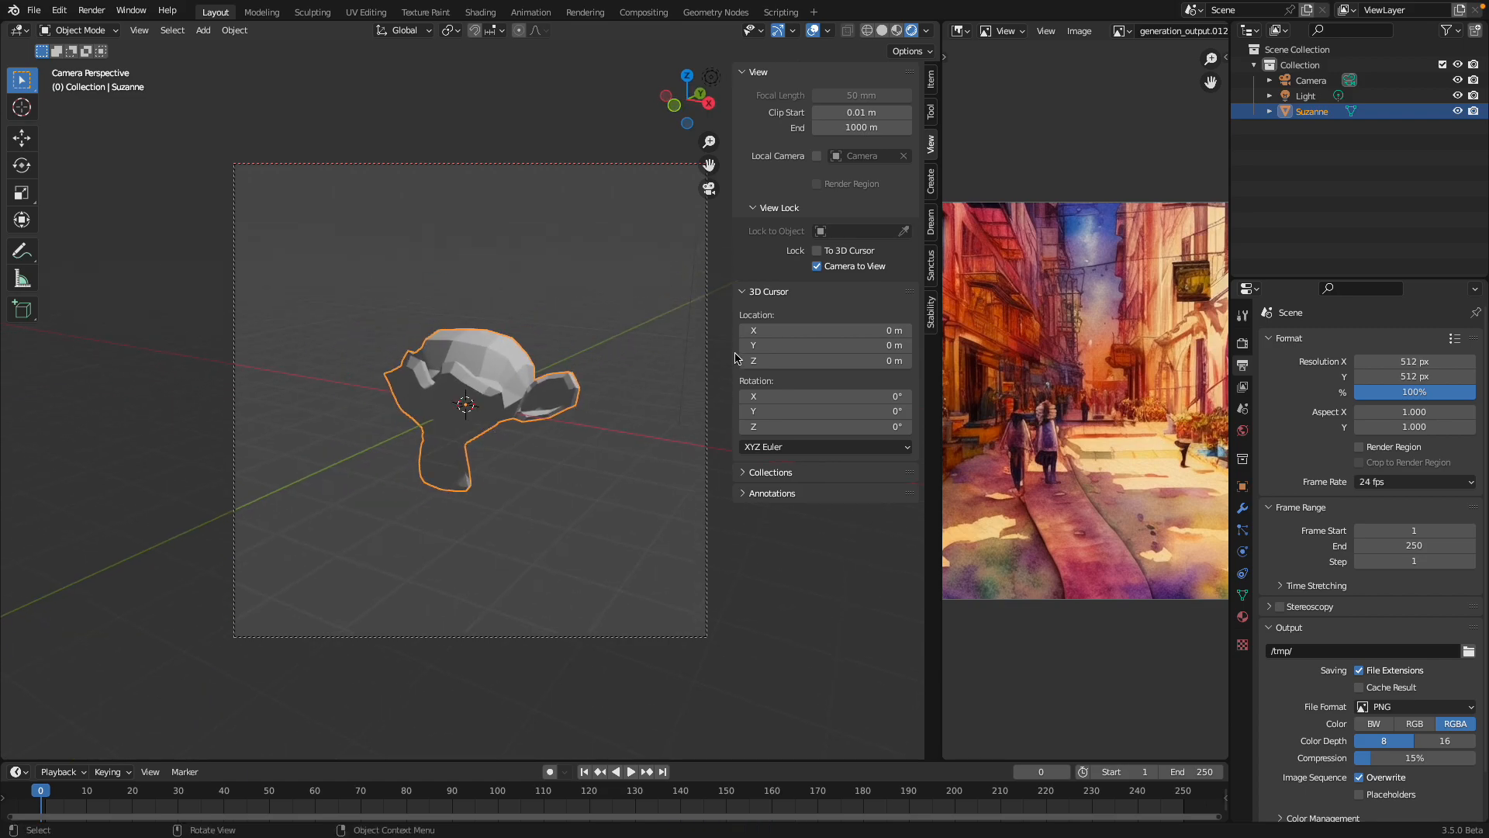
{"action": "left_click", "coordinate": [1306, 95]}
{"action": "key", "text": "g"}
{"action": "left_click", "coordinate": [649, 338]}
- Duplicate the light low in front of the monkey and colour the copy yellow with hue 0.115 and saturation 0.856
{"action": "key", "text": "shift+d"}
{"action": "left_click", "coordinate": [337, 597]}
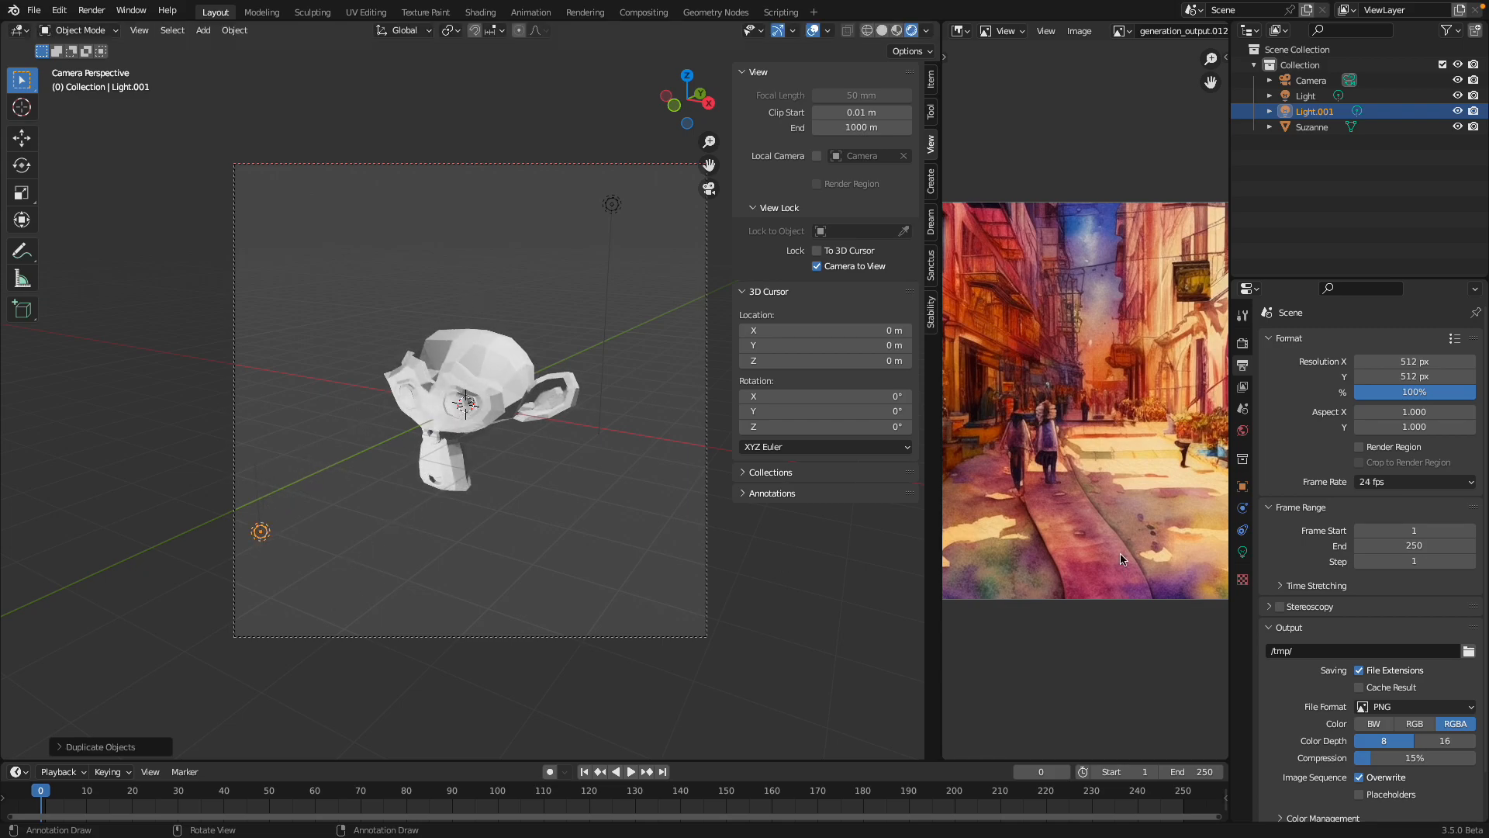
{"action": "left_click", "coordinate": [1243, 551]}
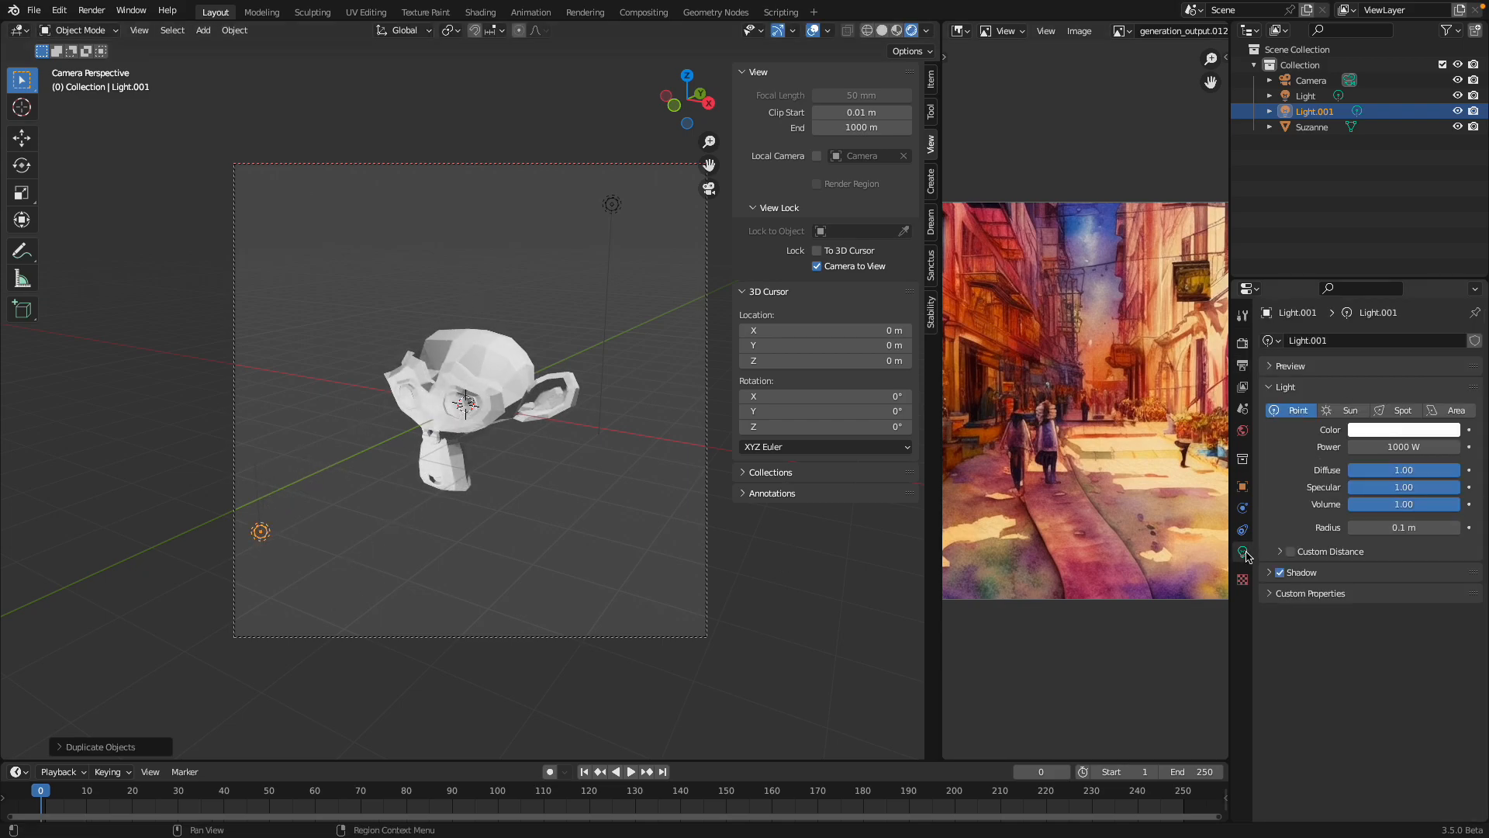
{"action": "left_click", "coordinate": [1393, 431]}
{"action": "left_click_drag", "start_coordinate": [1378, 293], "coordinate": [1348, 307]}
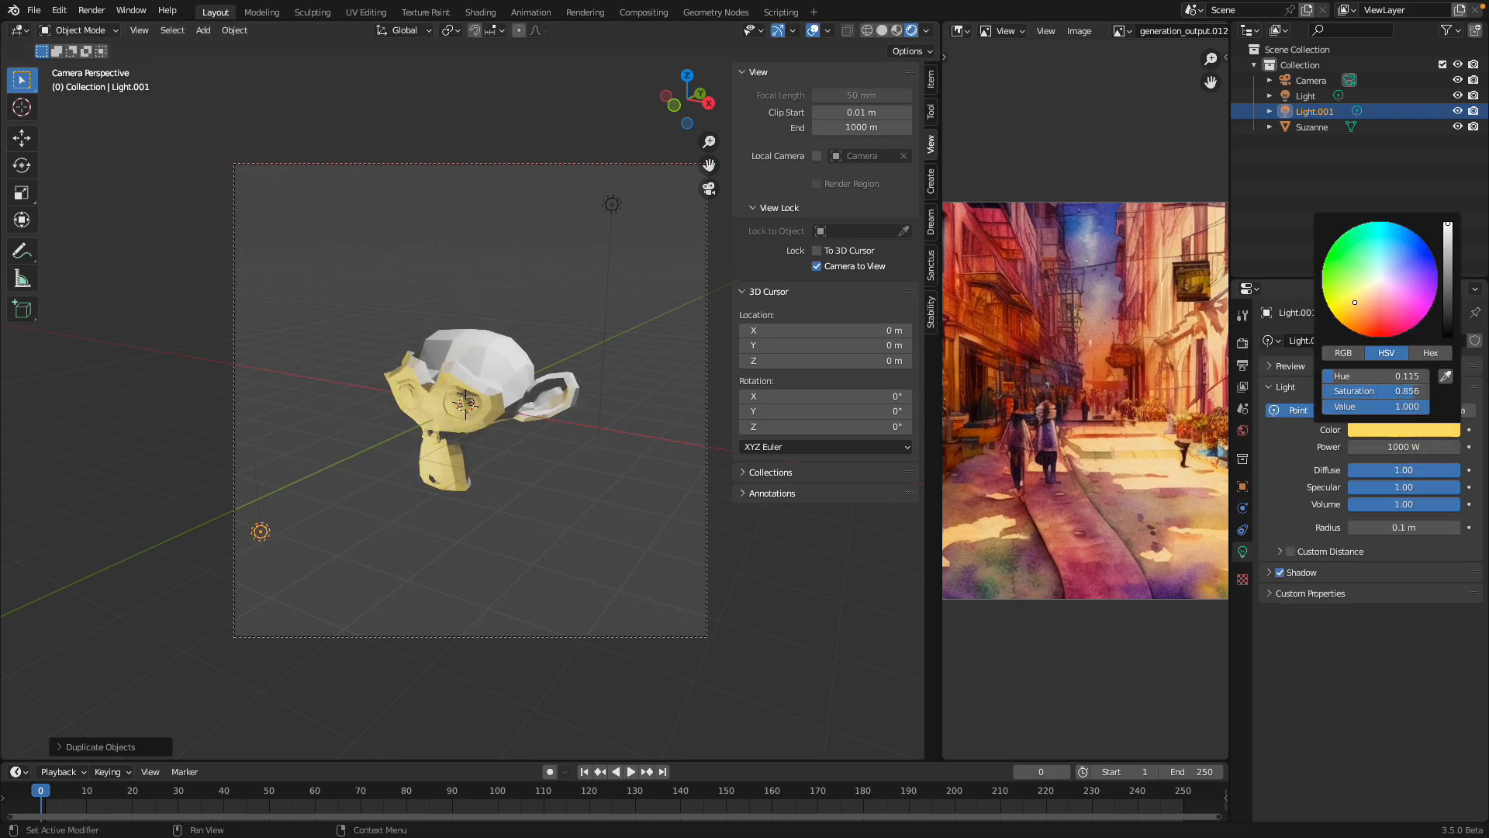
{"action": "key", "text": "g"}
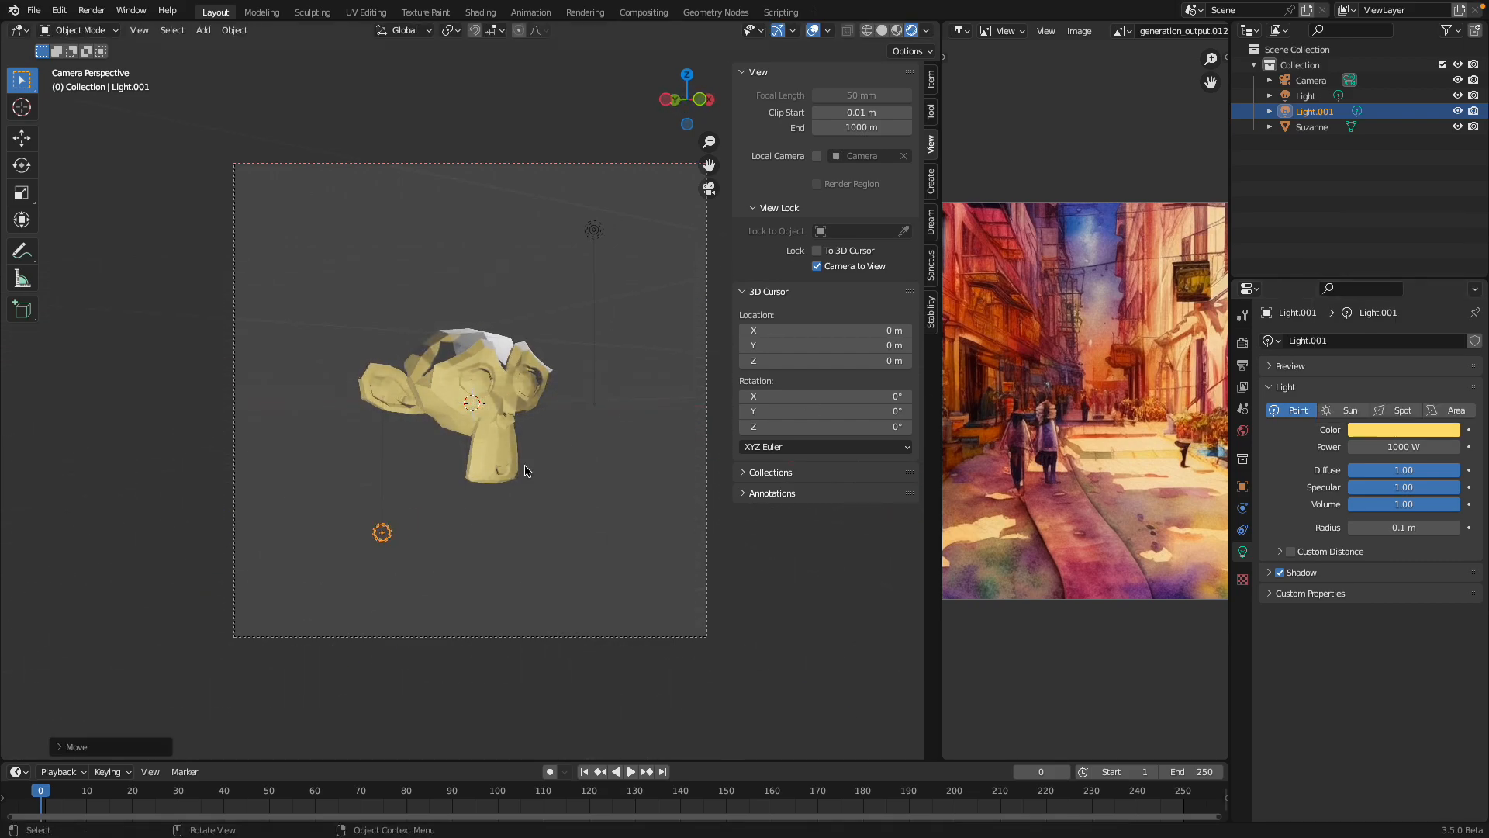
{"action": "left_click", "coordinate": [526, 470]}
- Move the original light closer behind the monkey's head and tint it light blue
{"action": "middle_click_drag", "start_coordinate": [526, 471], "coordinate": [496, 356]}
{"action": "middle_click_drag", "start_coordinate": [556, 298], "coordinate": [498, 265]}
{"action": "left_click", "coordinate": [485, 235]}
{"action": "key", "text": "g"}
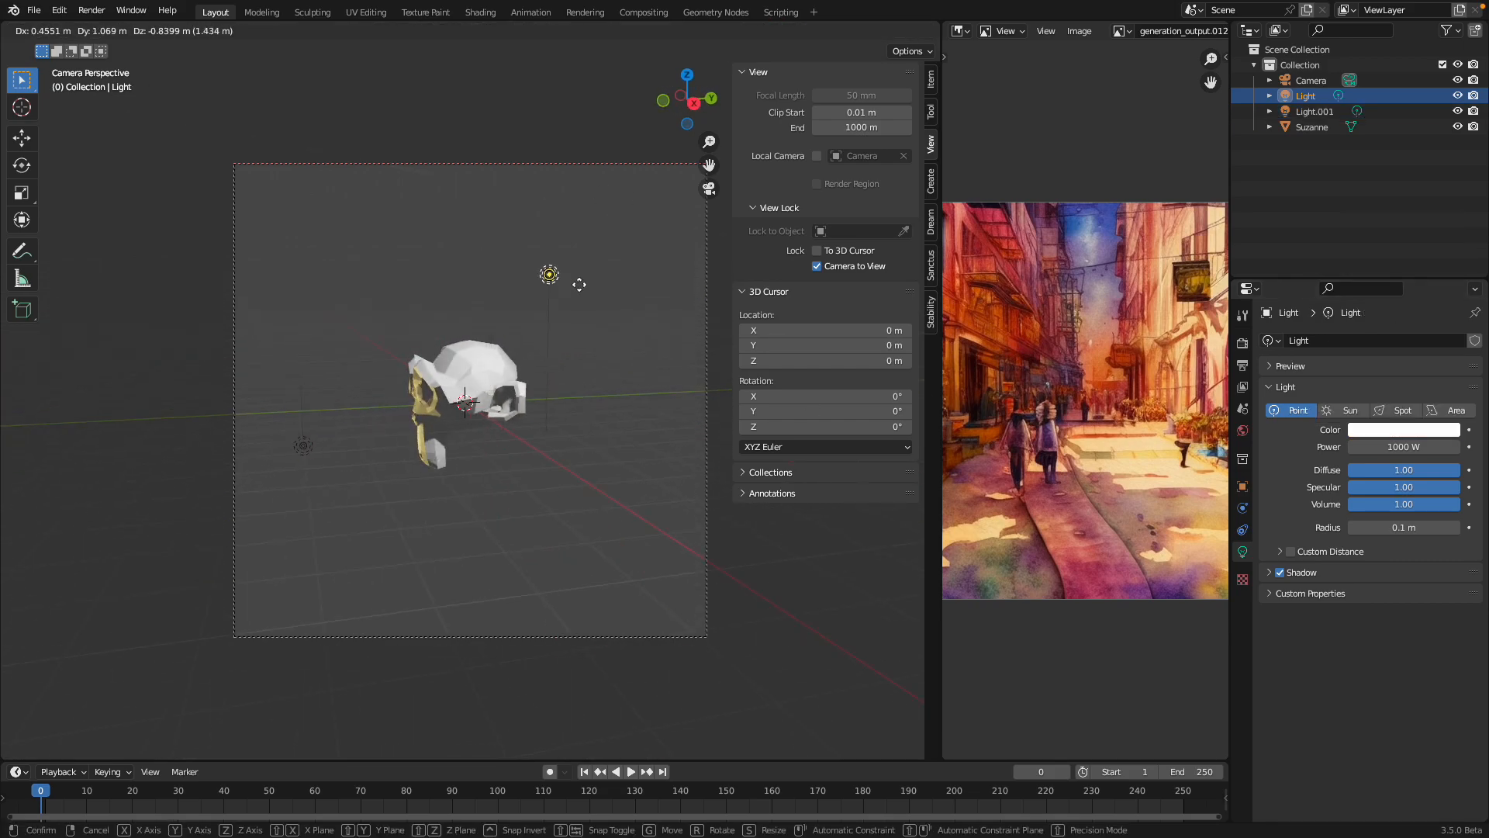
{"action": "left_click", "coordinate": [570, 283]}
{"action": "left_click", "coordinate": [1386, 431]}
{"action": "left_click", "coordinate": [1396, 266]}
{"action": "left_click_drag", "start_coordinate": [1396, 266], "coordinate": [1398, 261]}
- Reposition the blue light behind the monkey and the yellow light in front of it, checking from several angles
{"action": "middle_click_drag", "start_coordinate": [496, 376], "coordinate": [622, 382]}
{"action": "key", "text": "g"}
{"action": "left_click", "coordinate": [624, 273]}
{"action": "middle_click_drag", "start_coordinate": [446, 375], "coordinate": [529, 428]}
{"action": "left_click", "coordinate": [425, 472]}
{"action": "middle_click_drag", "start_coordinate": [431, 479], "coordinate": [548, 496]}
{"action": "key", "text": "g"}
{"action": "left_click", "coordinate": [449, 535]}
{"action": "middle_click_drag", "start_coordinate": [450, 534], "coordinate": [406, 486]}
- Fine-tune the yellow light's position low in front of the monkey's face
{"action": "left_click", "coordinate": [642, 249]}
{"action": "middle_click_drag", "start_coordinate": [642, 255], "coordinate": [593, 518]}
{"action": "left_click", "coordinate": [424, 583]}
{"action": "key", "text": "g"}
{"action": "left_click", "coordinate": [698, 465]}
{"action": "middle_click_drag", "start_coordinate": [698, 466], "coordinate": [496, 411]}
{"action": "key", "text": "g"}
{"action": "left_click", "coordinate": [458, 499]}
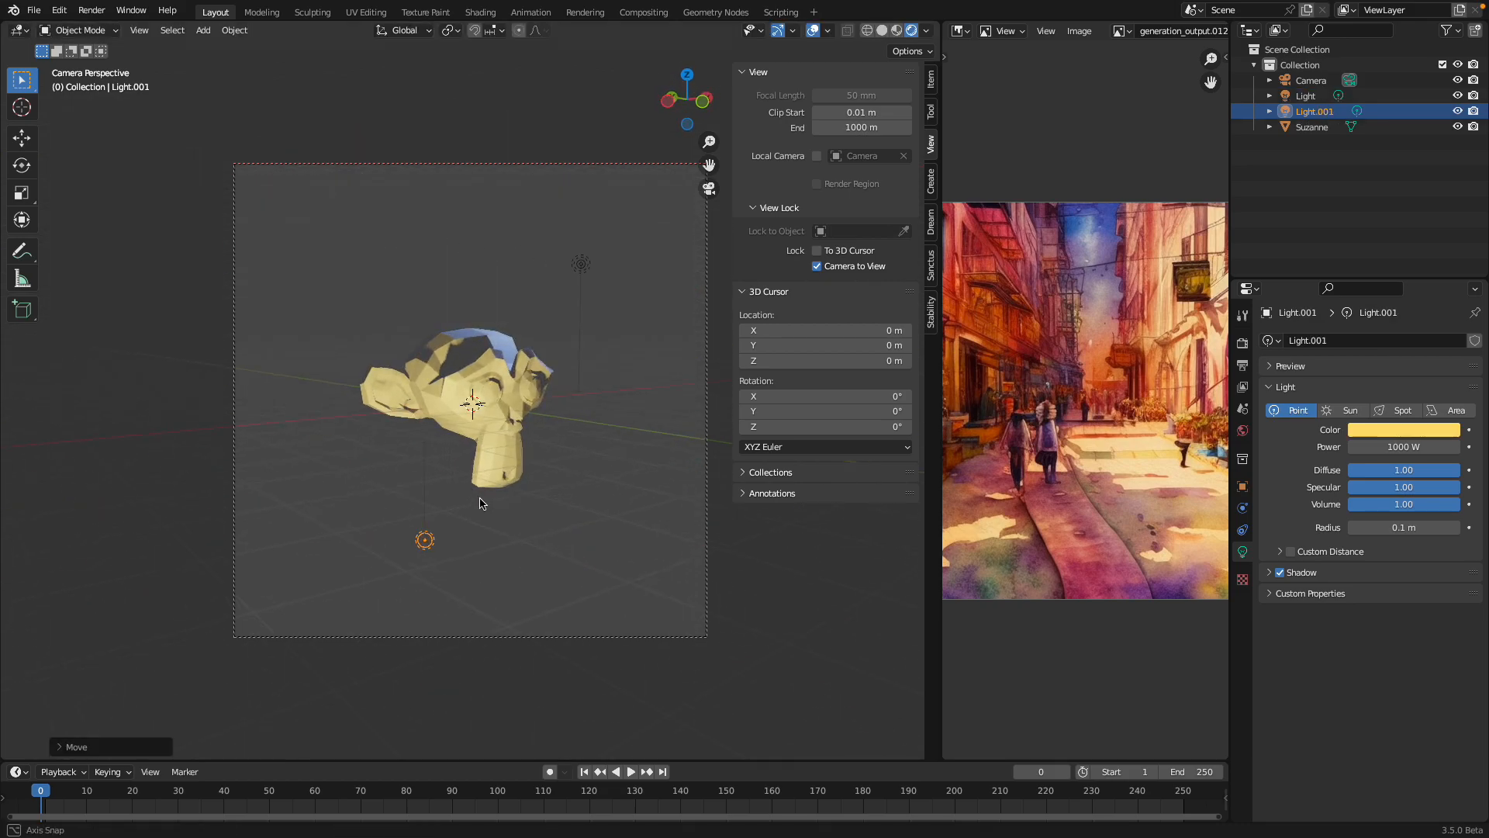
{"action": "middle_click_drag", "start_coordinate": [495, 498], "coordinate": [428, 503]}
{"action": "key", "text": "g"}
{"action": "left_click", "coordinate": [412, 532]}
- Move the camera in on the monkey's face and save the file
{"action": "scroll", "coordinate": [496, 487], "scroll_direction": "up", "scroll_amount": 2}
{"action": "scroll", "coordinate": [500, 495], "scroll_direction": "up", "scroll_amount": 2}
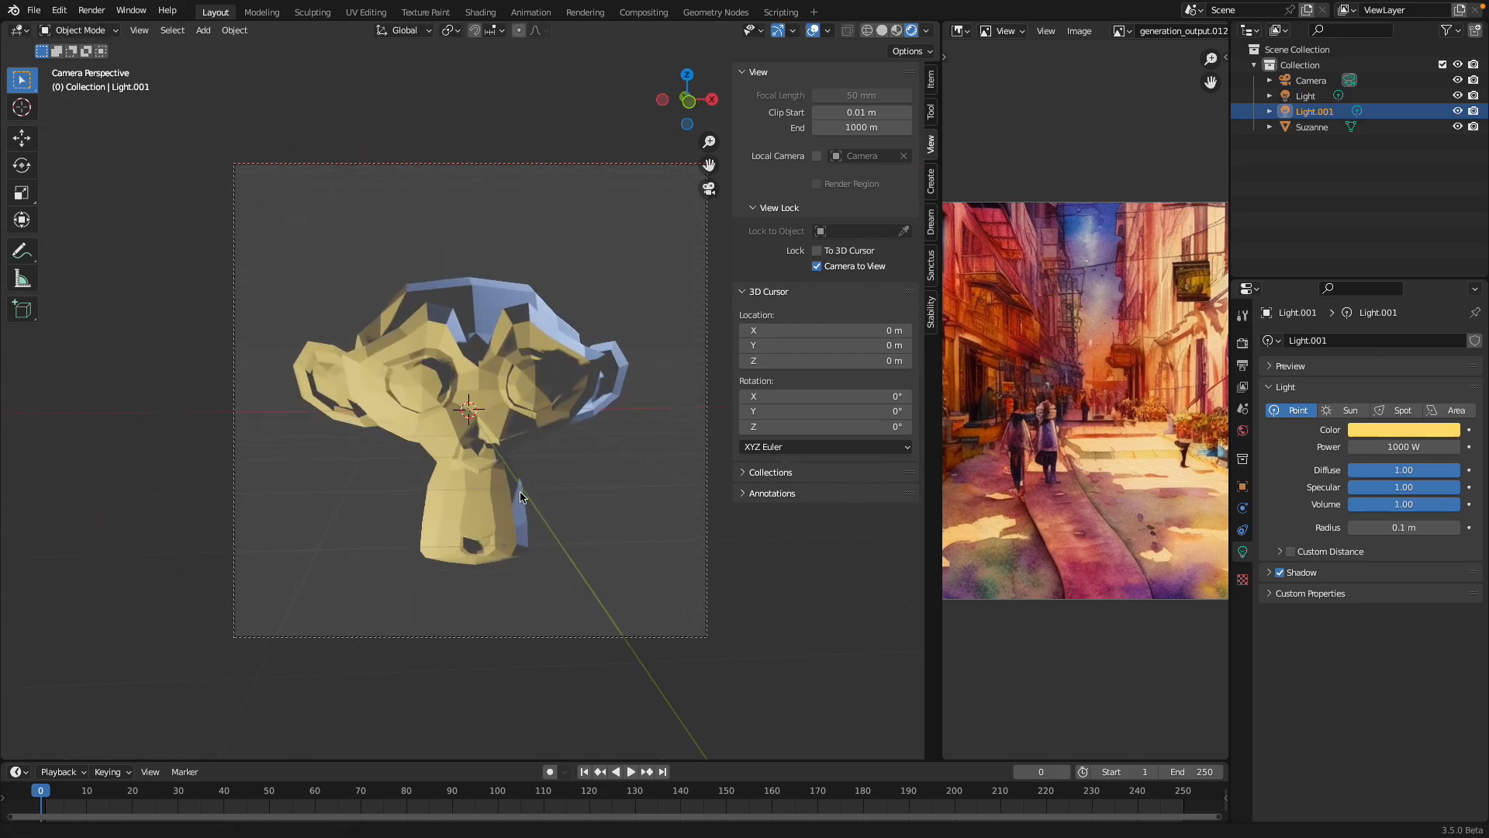
{"action": "key", "text": "ctrl+s"}
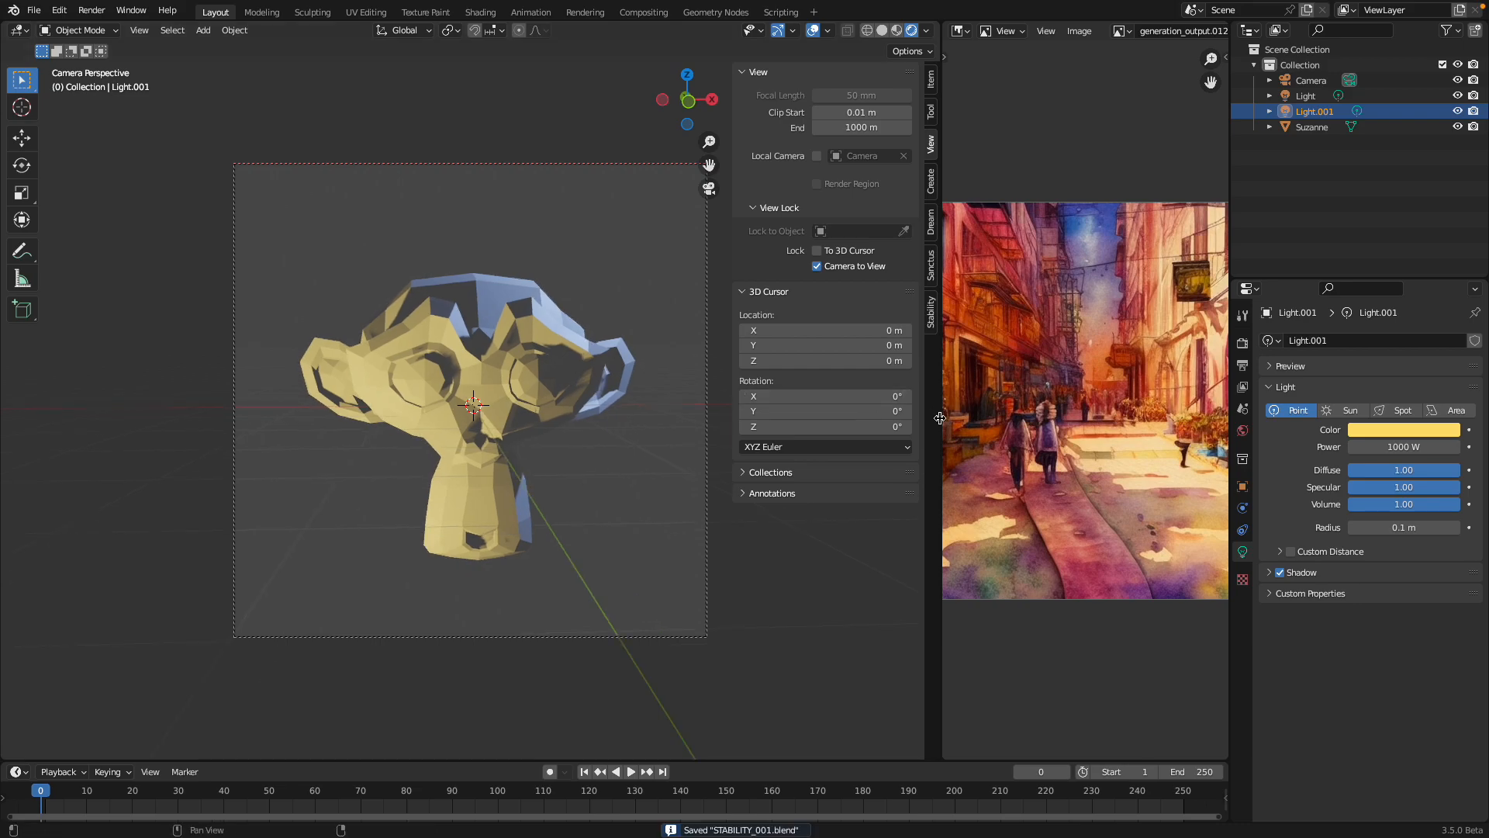
- Enable Ambient Occlusion in the Eevee render settings, expand its options and save the file
{"action": "left_click", "coordinate": [1242, 342]}
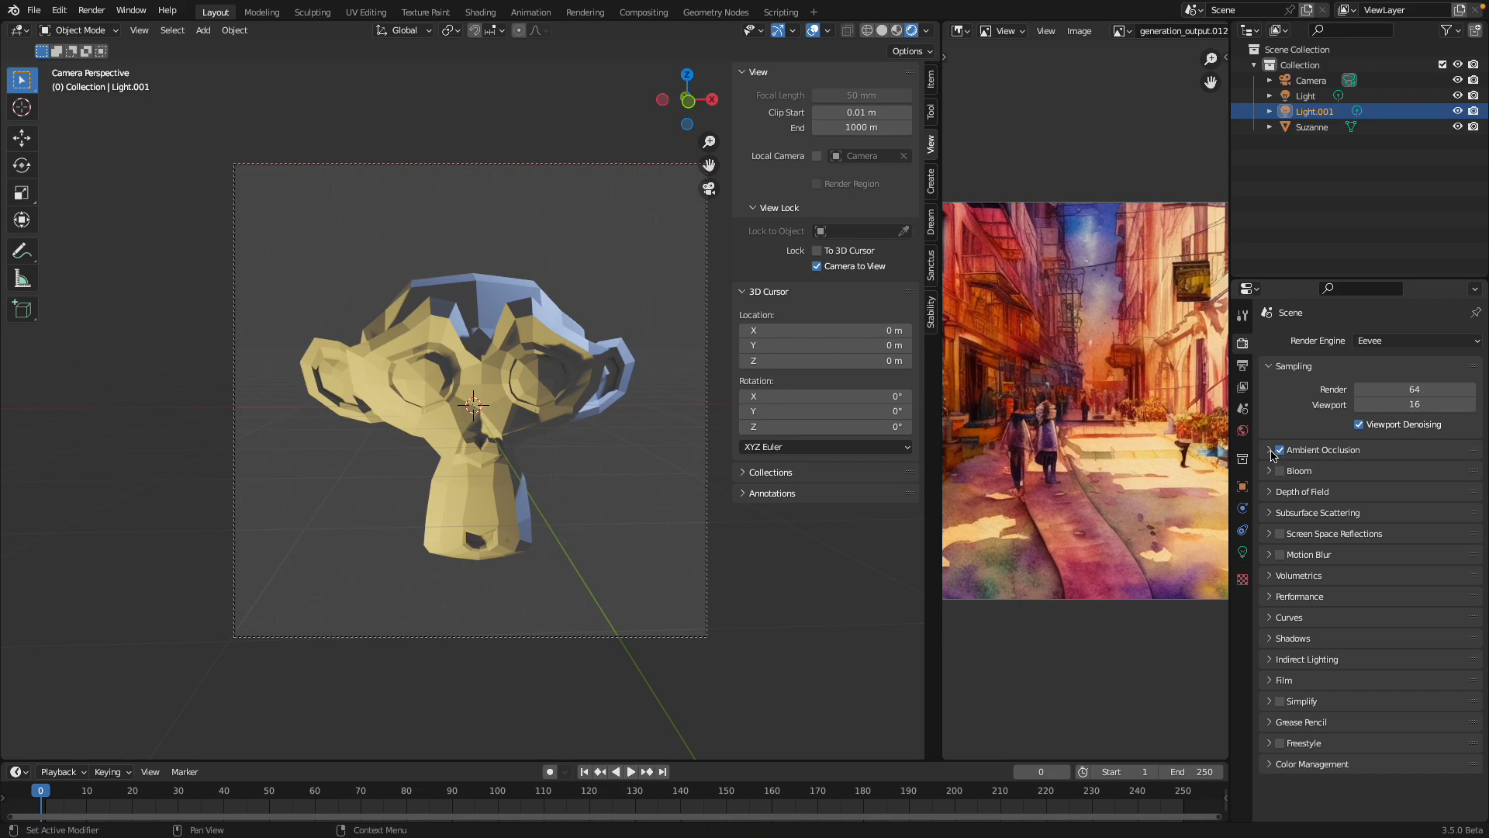
{"action": "left_click", "coordinate": [1270, 450]}
{"action": "middle_click_drag", "start_coordinate": [653, 388], "coordinate": [620, 390]}
{"action": "key", "text": "ctrl+s"}
- Give the monkey a level 1 subdivision surface and shade it smooth
{"action": "left_click", "coordinate": [597, 374]}
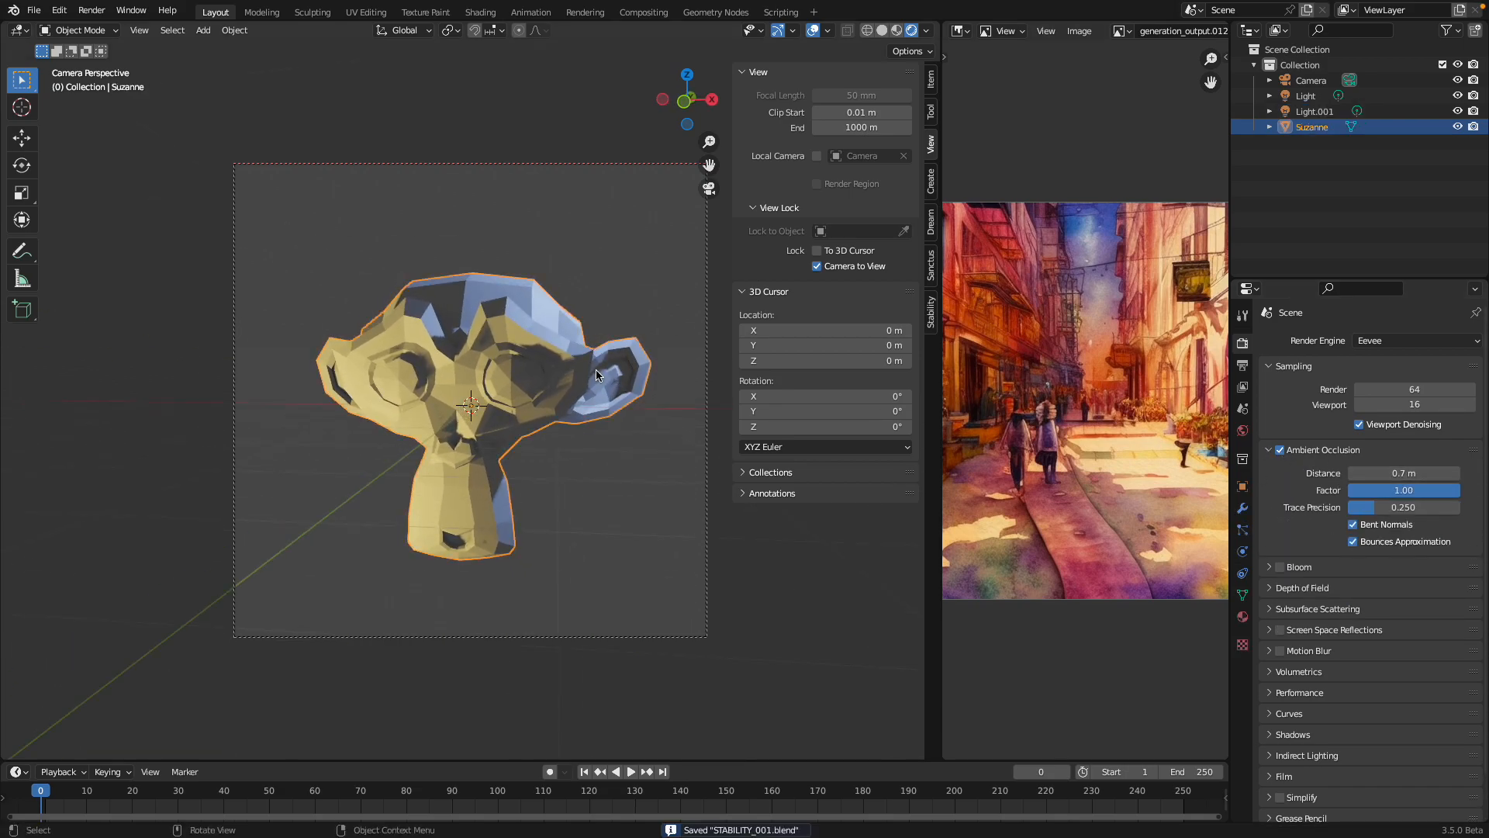
{"action": "key", "text": "ctrl+1"}
{"action": "right_click", "coordinate": [597, 374]}
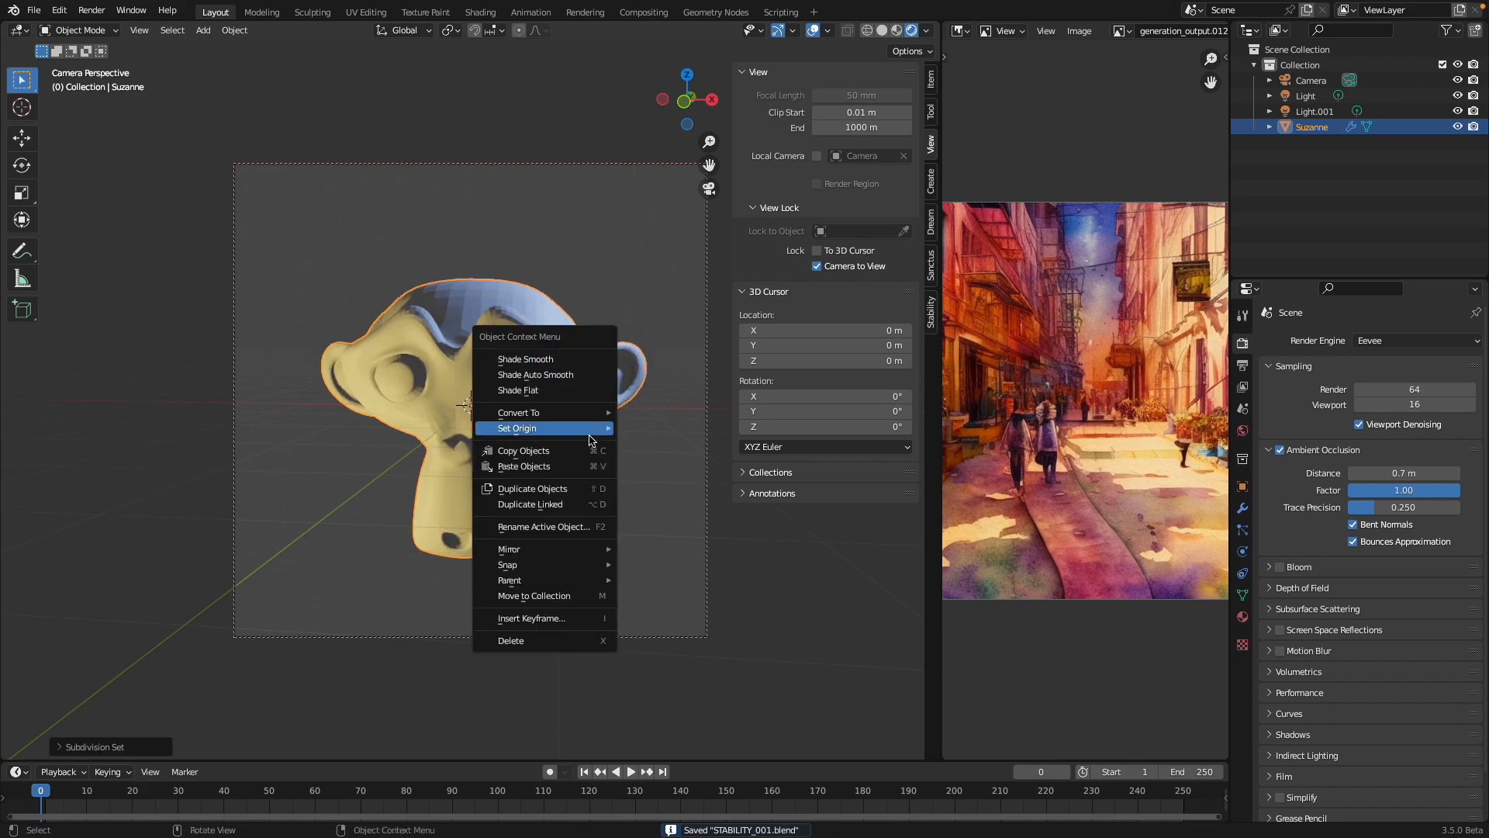
{"action": "left_click", "coordinate": [572, 359]}
- Pull the camera back and move the blue light lower and closer behind the monkey's head
{"action": "middle_click_drag", "start_coordinate": [580, 413], "coordinate": [499, 473]}
{"action": "scroll", "coordinate": [572, 421], "scroll_direction": "down", "scroll_amount": 2}
{"action": "scroll", "coordinate": [499, 473], "scroll_direction": "down", "scroll_amount": 2}
{"action": "left_click_drag", "start_coordinate": [302, 488], "coordinate": [335, 536]}
{"action": "left_click", "coordinate": [600, 297]}
{"action": "key", "text": "g"}
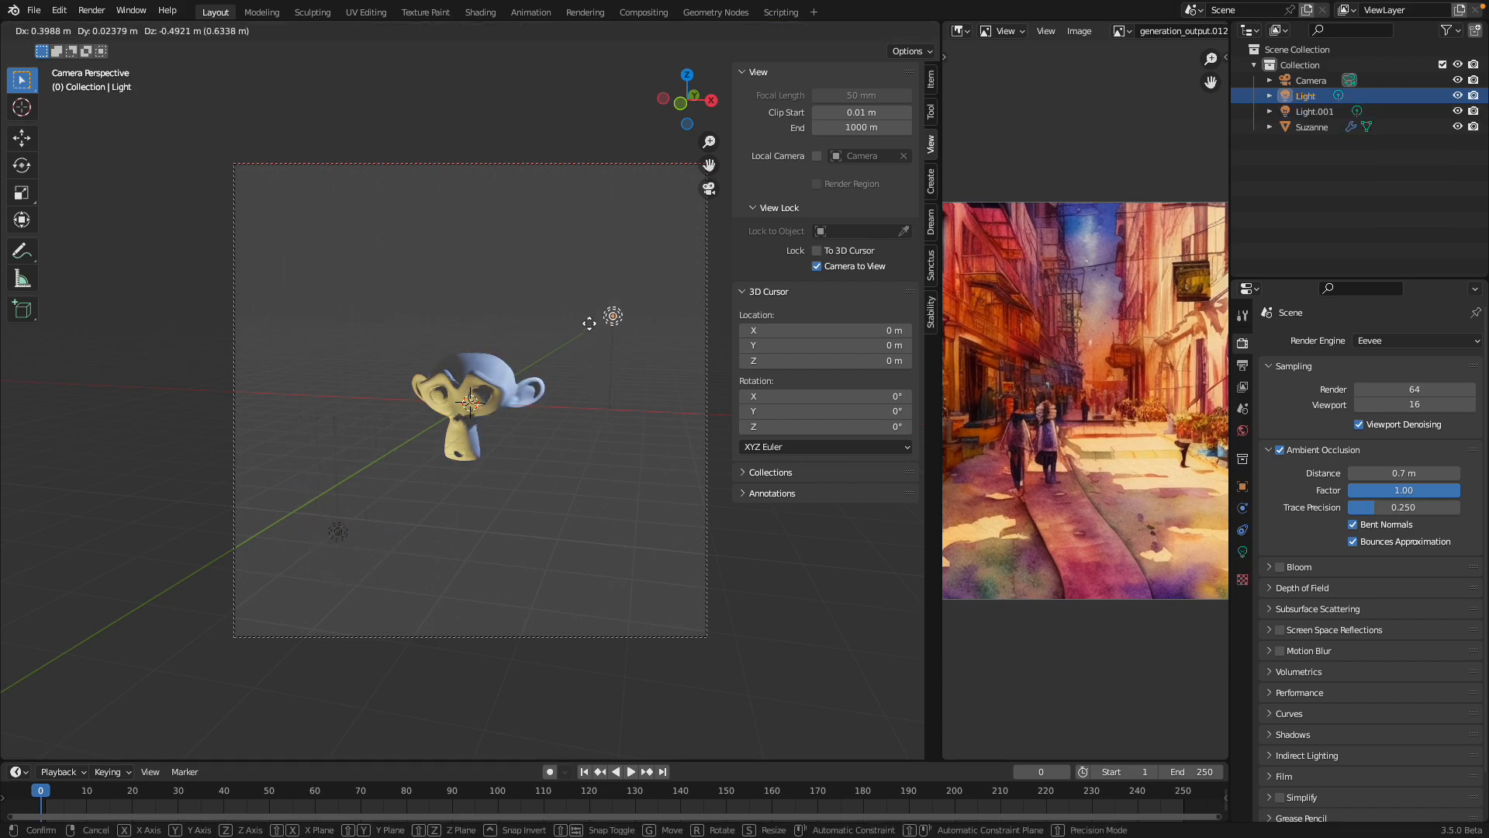
{"action": "left_click", "coordinate": [571, 346]}
- Frame the smoothed monkey's face closely in the camera view and save the file
{"action": "scroll", "coordinate": [525, 422], "scroll_direction": "up", "scroll_amount": 5}
{"action": "middle_click_drag", "start_coordinate": [543, 417], "coordinate": [473, 347]}
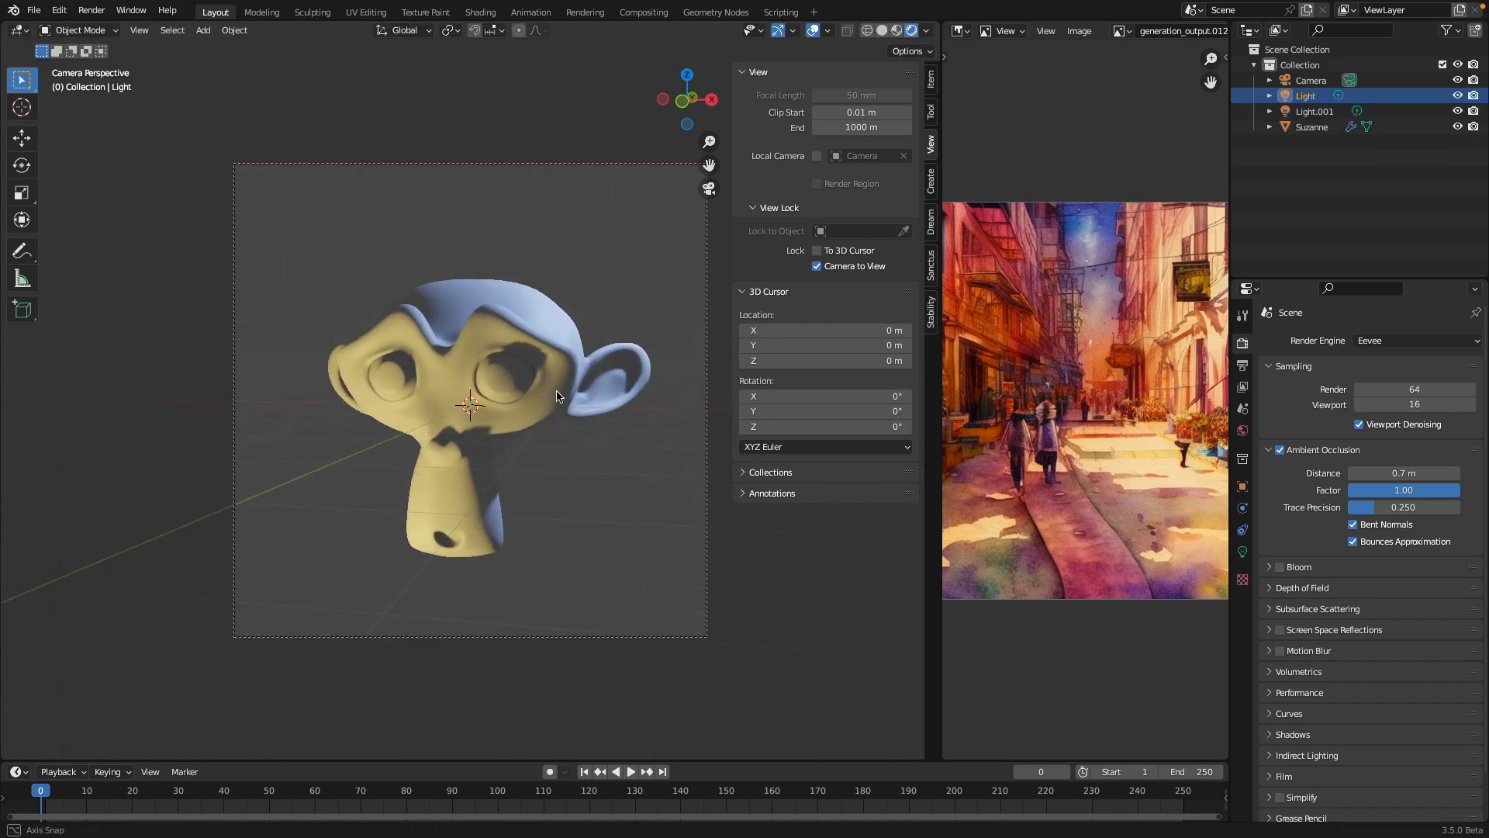
{"action": "key", "text": "ctrl+s"}
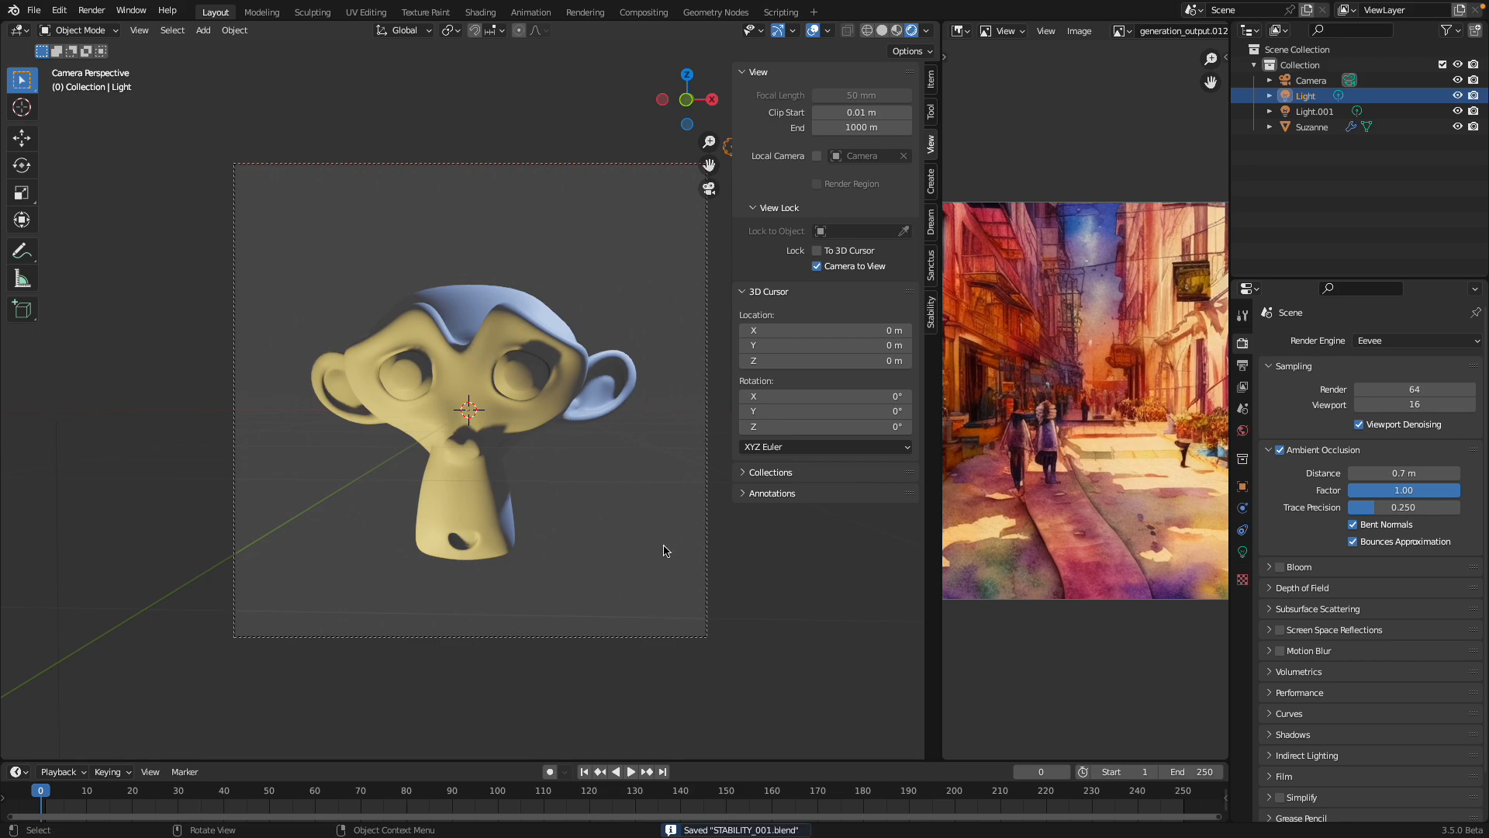
- Swing the locked camera slightly around the monkey so its face is framed from a more angled viewpoint
{"action": "scroll", "coordinate": [545, 291], "scroll_direction": "down", "scroll_amount": 1}
{"action": "mouse_move", "coordinate": [545, 290]}
{"action": "middle_mouse_down"}
{"action": "mouse_move", "coordinate": [548, 309]}
{"action": "mouse_move", "coordinate": [532, 310]}
{"action": "middle_mouse_up"}
{"action": "scroll", "coordinate": [535, 316], "scroll_direction": "down", "scroll_amount": 1}
{"action": "scroll", "coordinate": [532, 311], "scroll_direction": "up", "scroll_amount": 2}
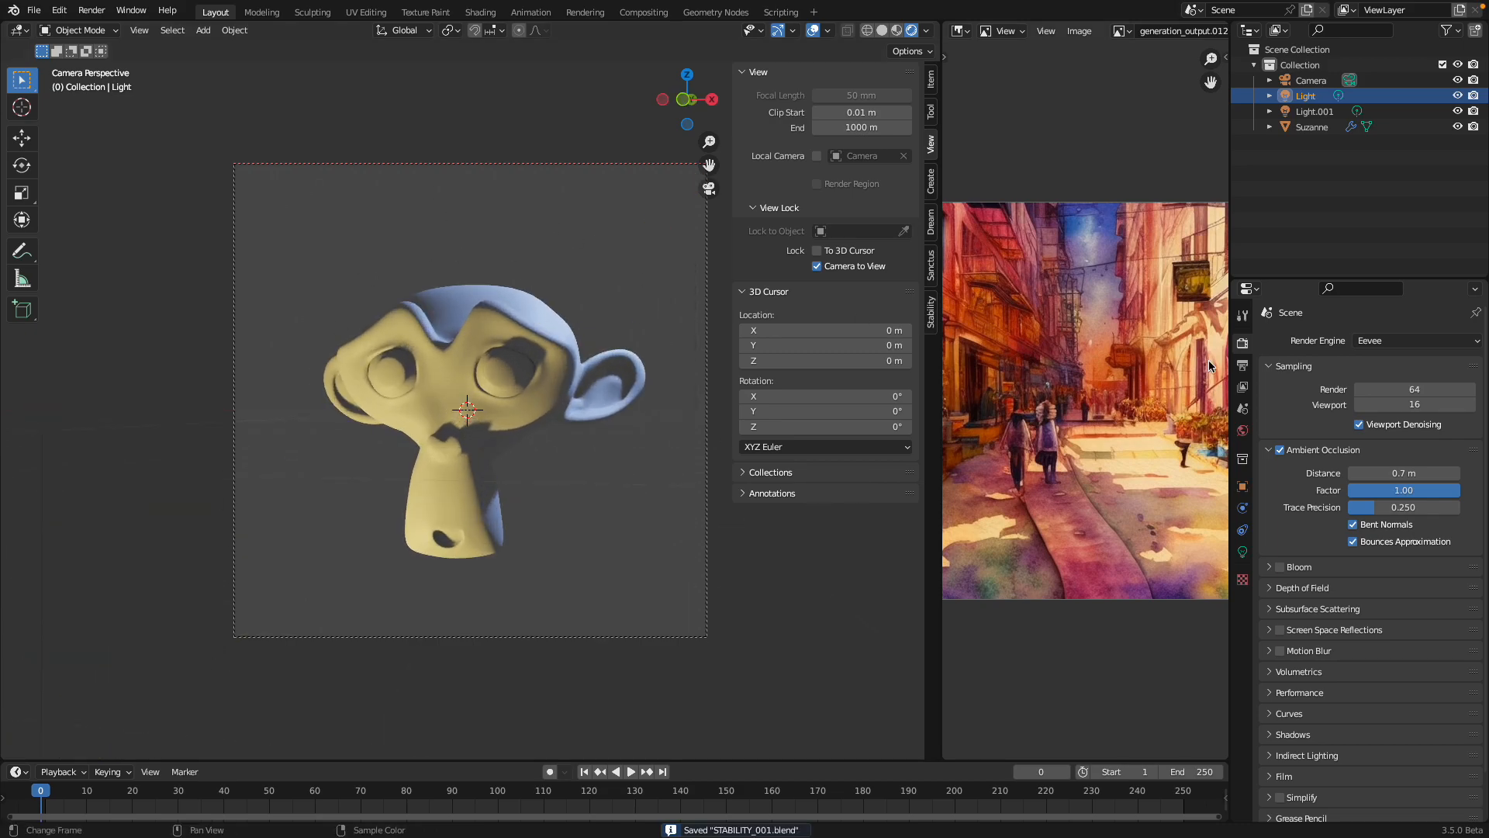
- Try the Cycles render engine and return to Eevee
{"action": "left_click", "coordinate": [1388, 341]}
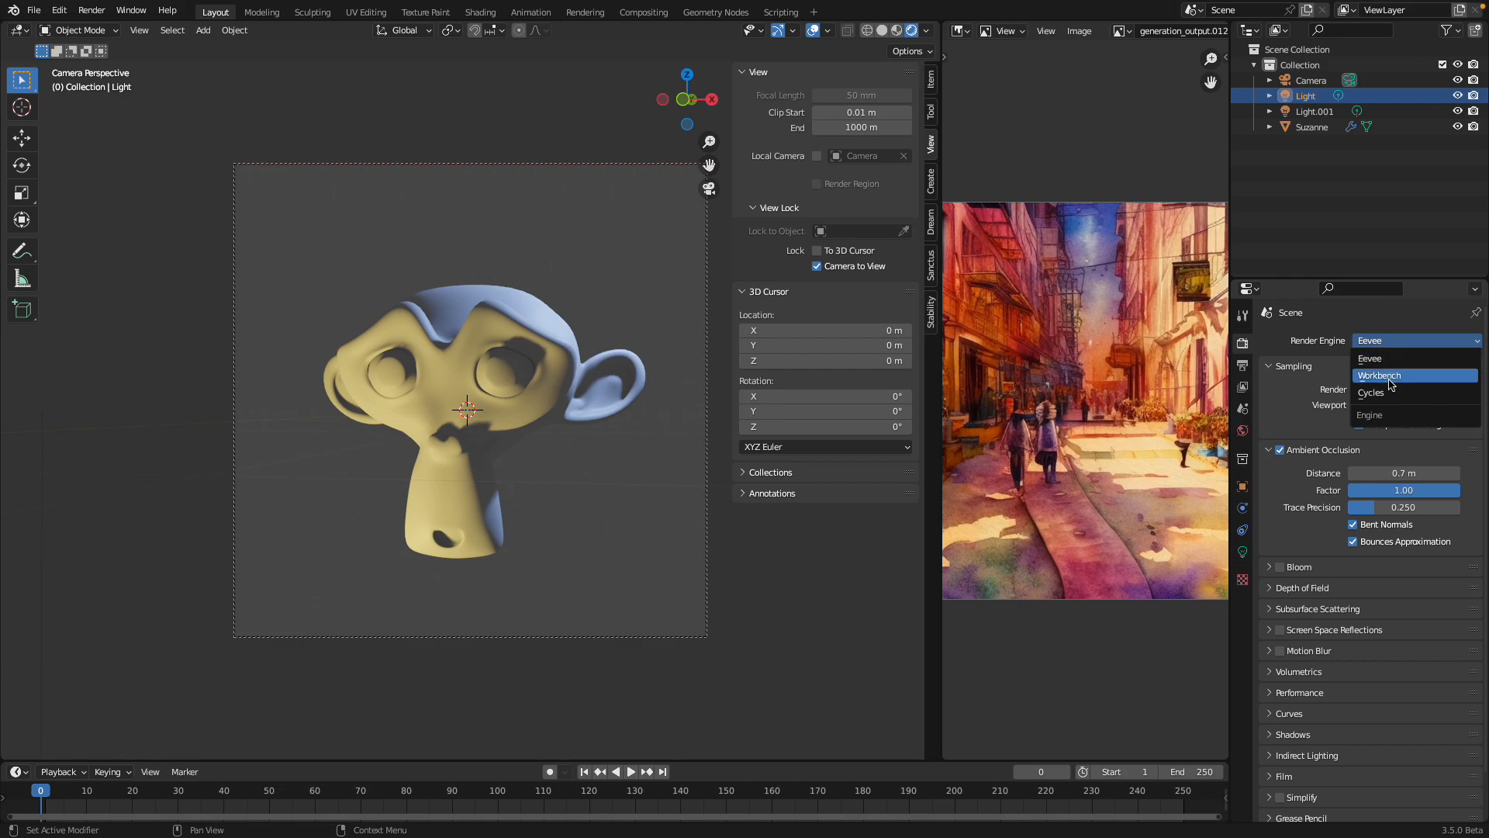
{"action": "left_click", "coordinate": [1389, 379]}
{"action": "left_click", "coordinate": [1388, 341]}
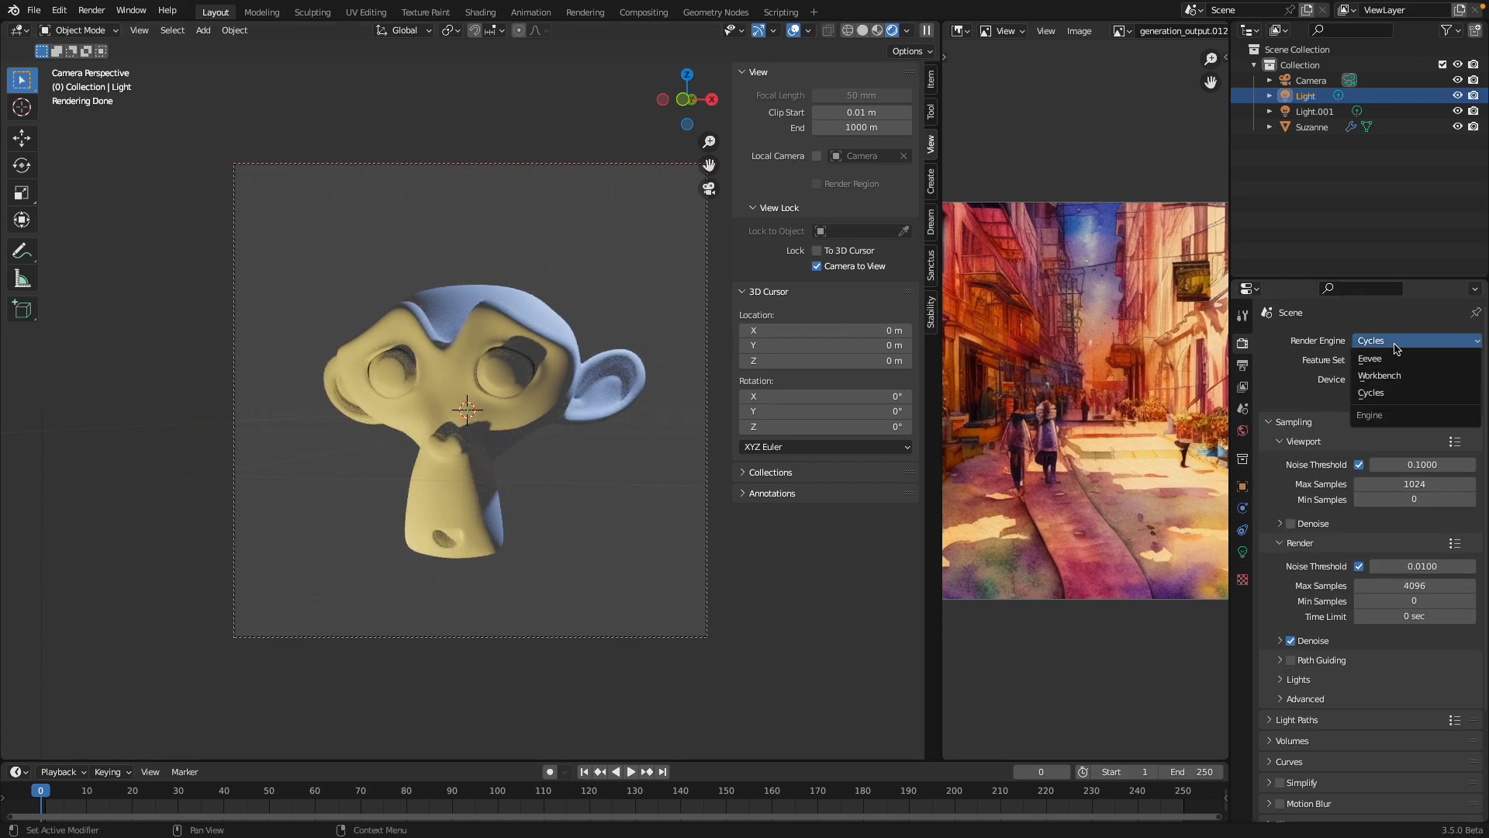
{"action": "left_click", "coordinate": [1396, 358]}
- Save the file and render the monkey scene as a still image
{"action": "key", "text": "ctrl+s"}
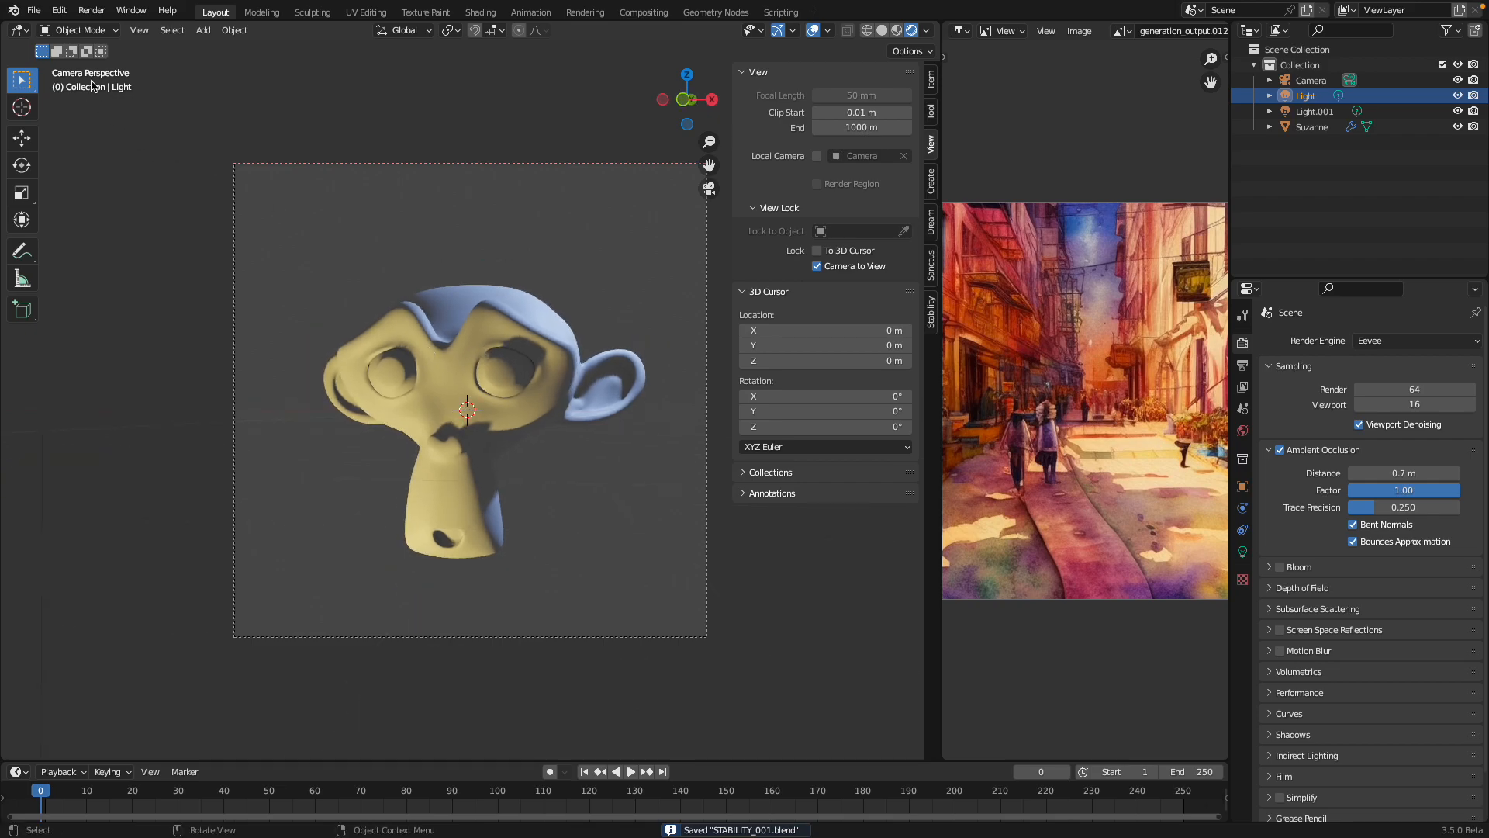
{"action": "left_click", "coordinate": [91, 11]}
{"action": "left_click", "coordinate": [107, 29]}
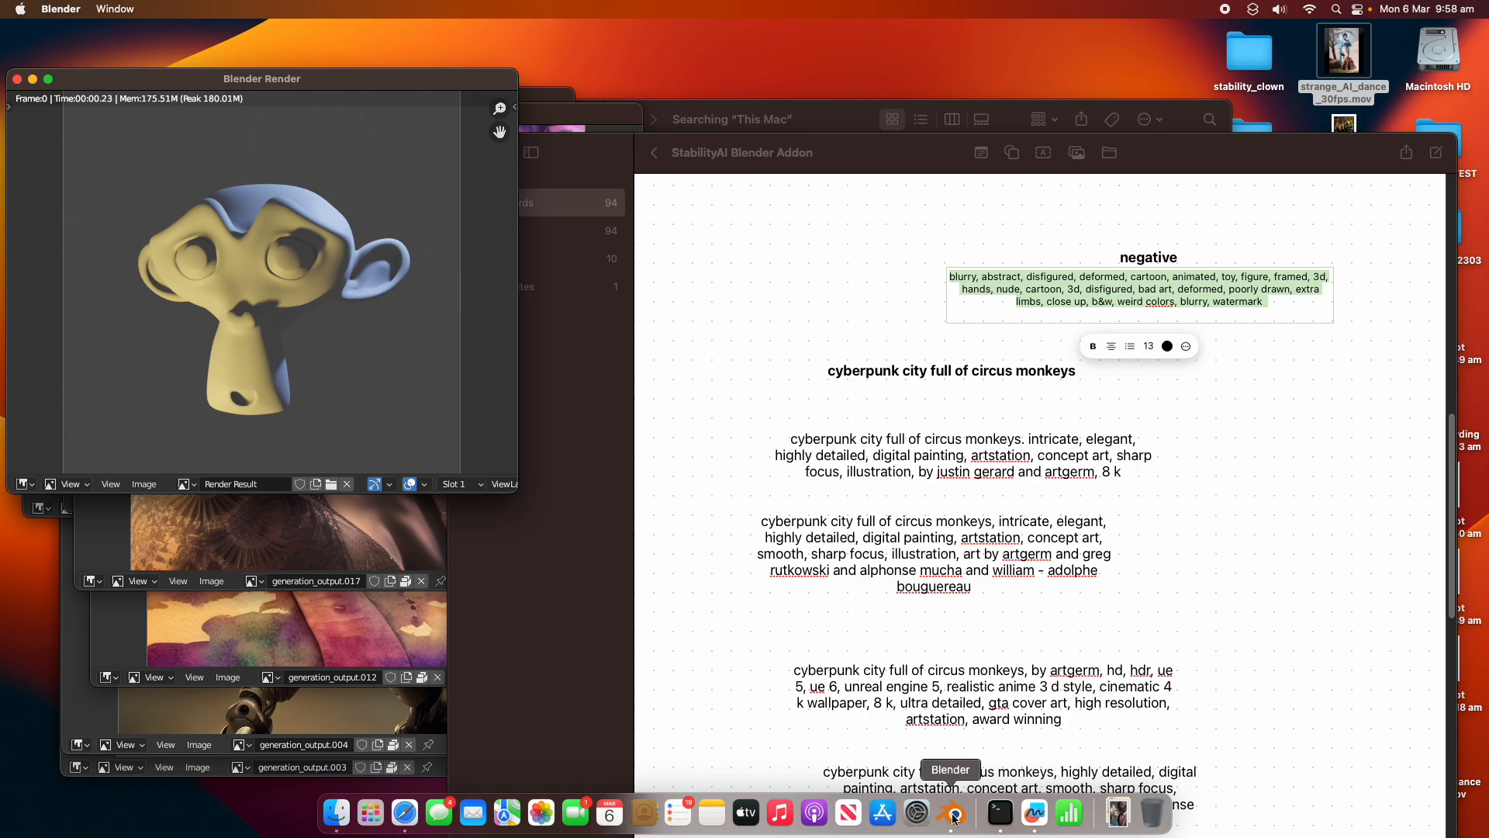
- Move the render window aside, bring the main Blender window forward and take it out of full screen
{"action": "left_click_drag", "start_coordinate": [145, 86], "coordinate": [320, 115]}
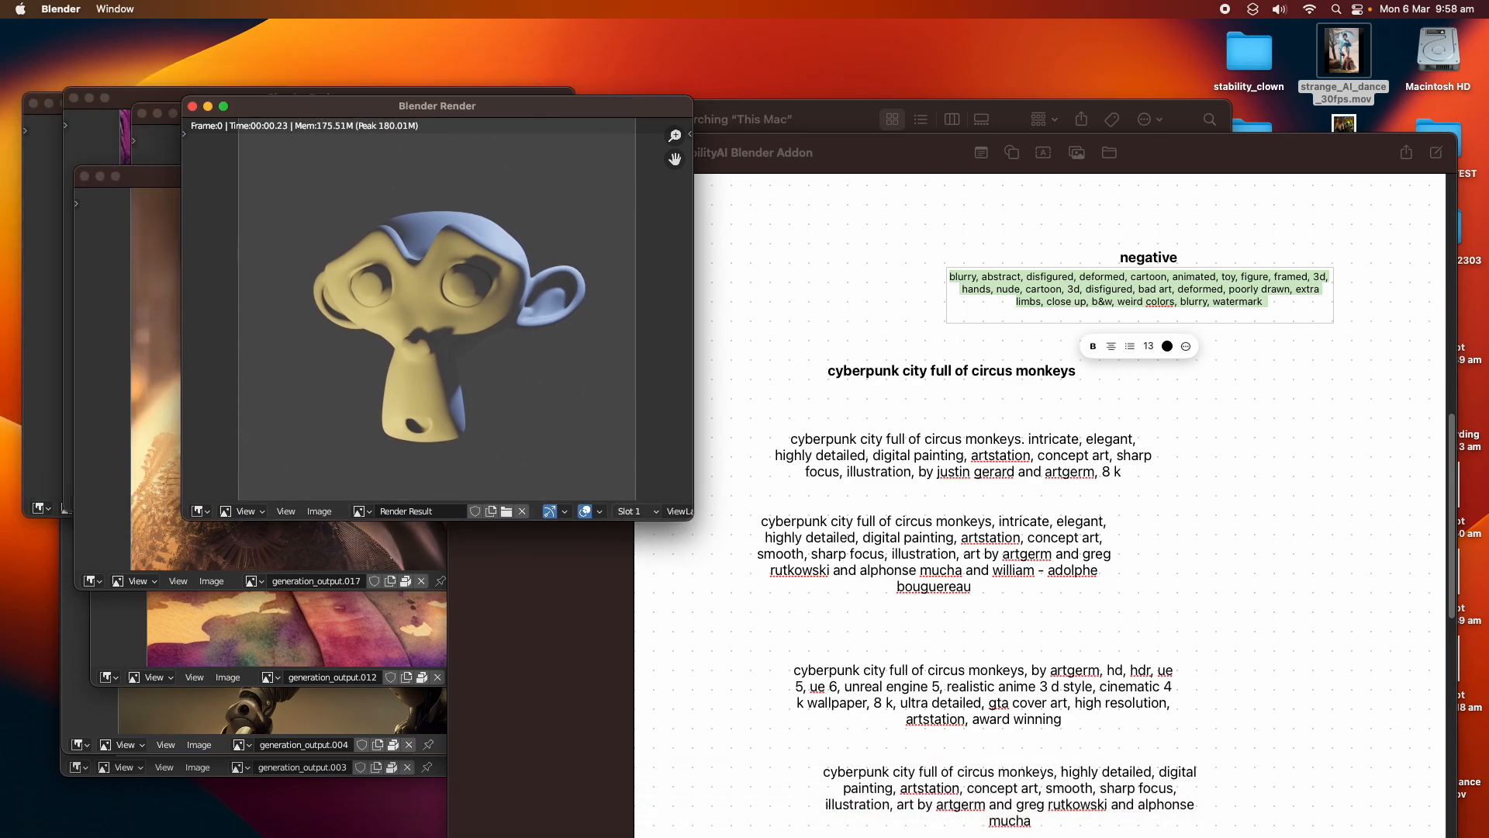
{"action": "left_click", "coordinate": [952, 811]}
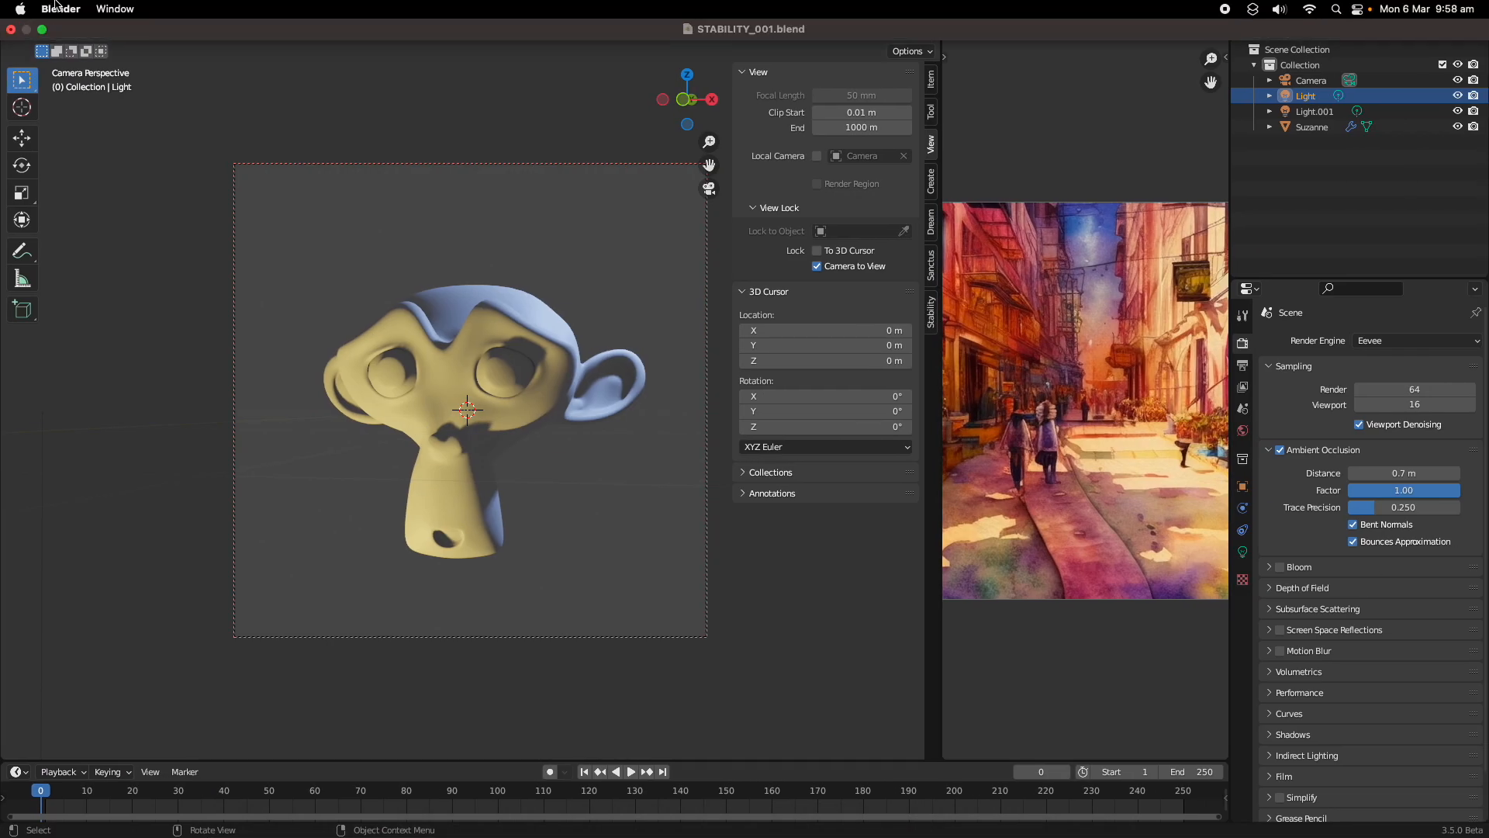
{"action": "left_click", "coordinate": [42, 31]}
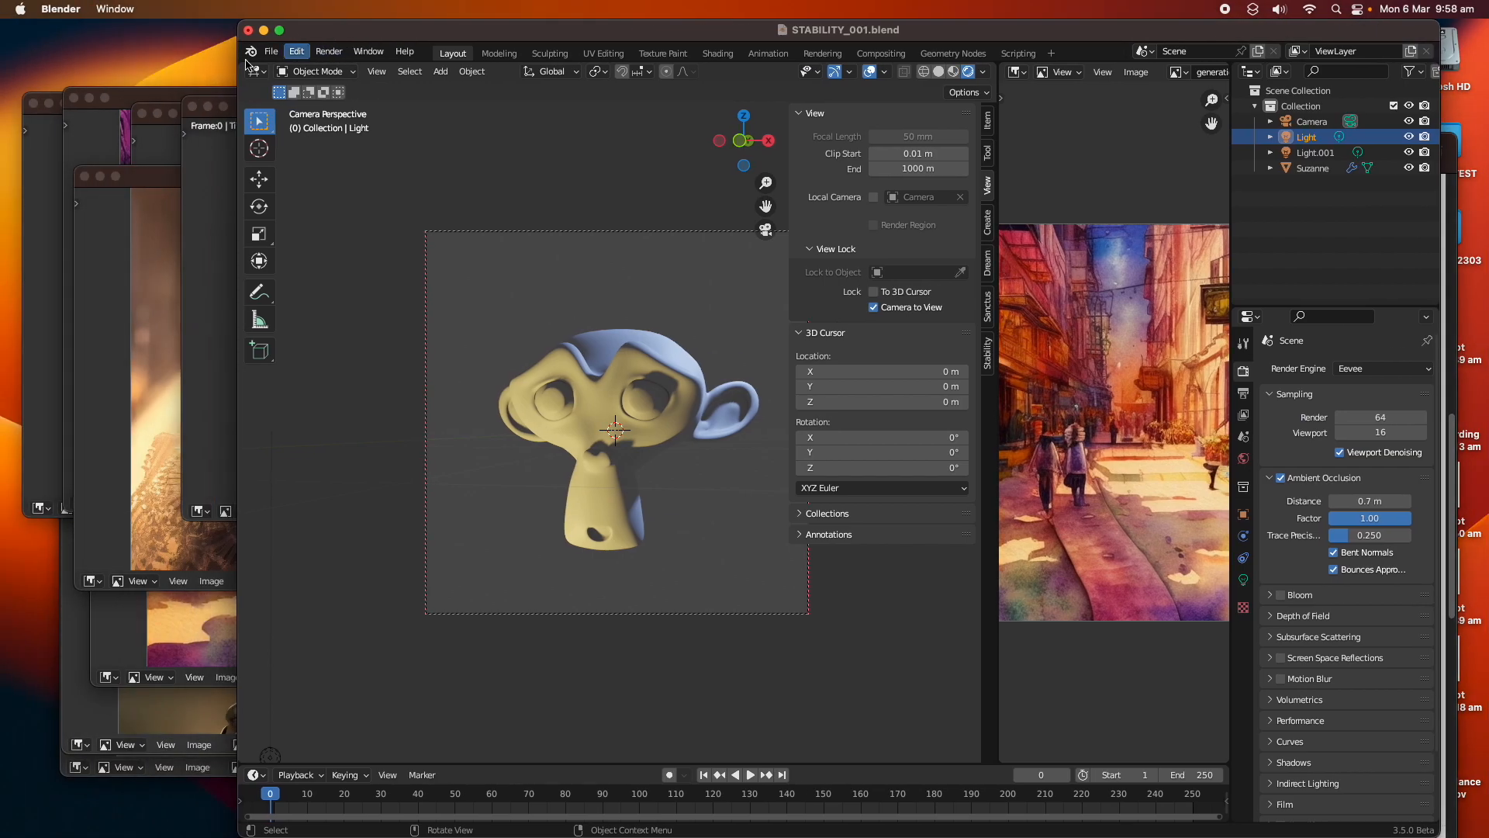
- Close several leftover generated-image windows and arrange the render window beside the main Blender window
{"action": "left_click", "coordinate": [215, 180]}
{"action": "left_click_drag", "start_coordinate": [286, 106], "coordinate": [292, 221]}
{"action": "left_click", "coordinate": [155, 182]}
{"action": "left_click", "coordinate": [86, 177]}
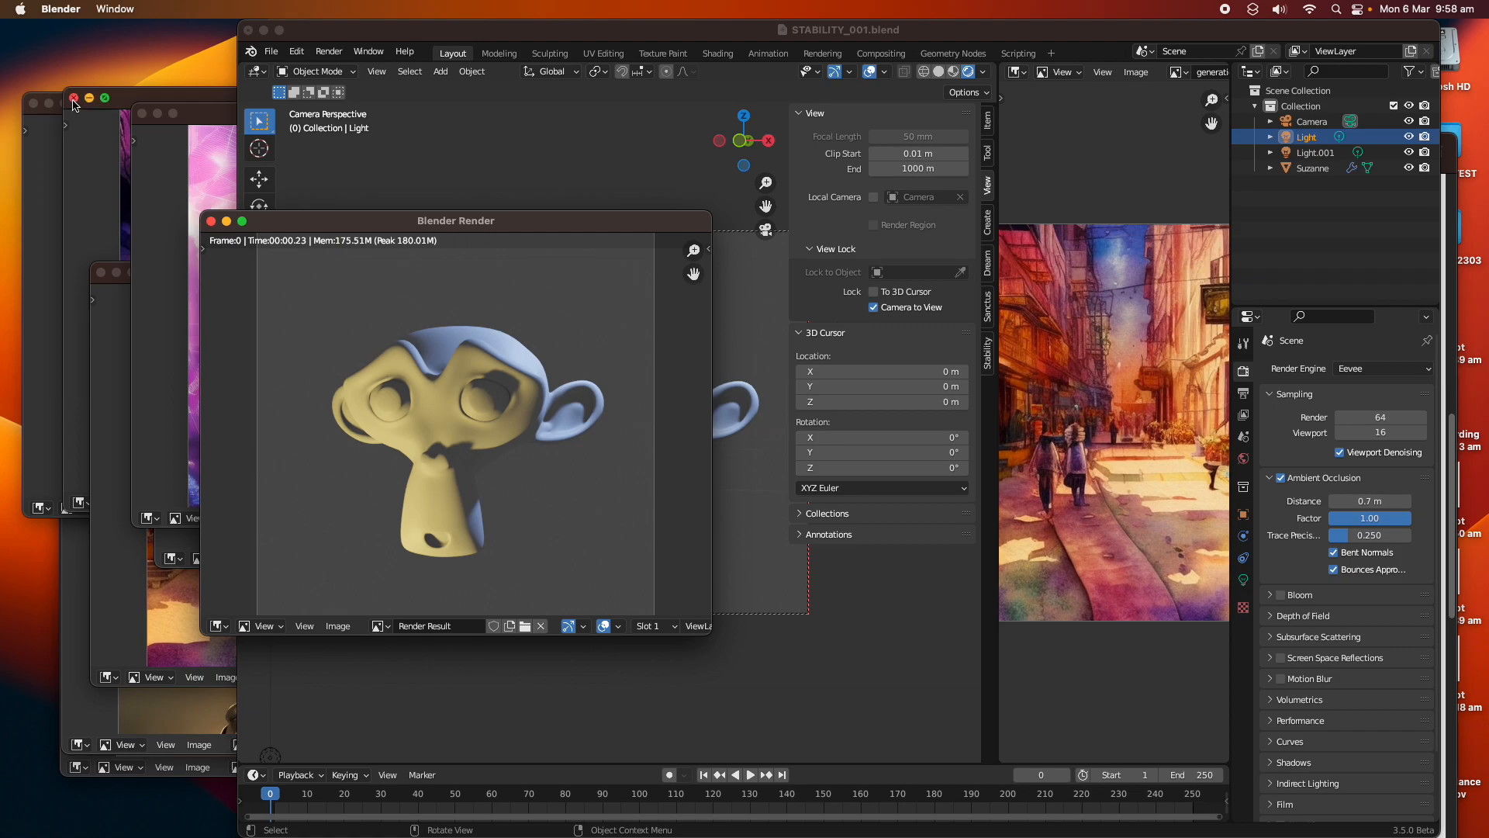
{"action": "left_click", "coordinate": [142, 114]}
{"action": "left_click", "coordinate": [32, 102]}
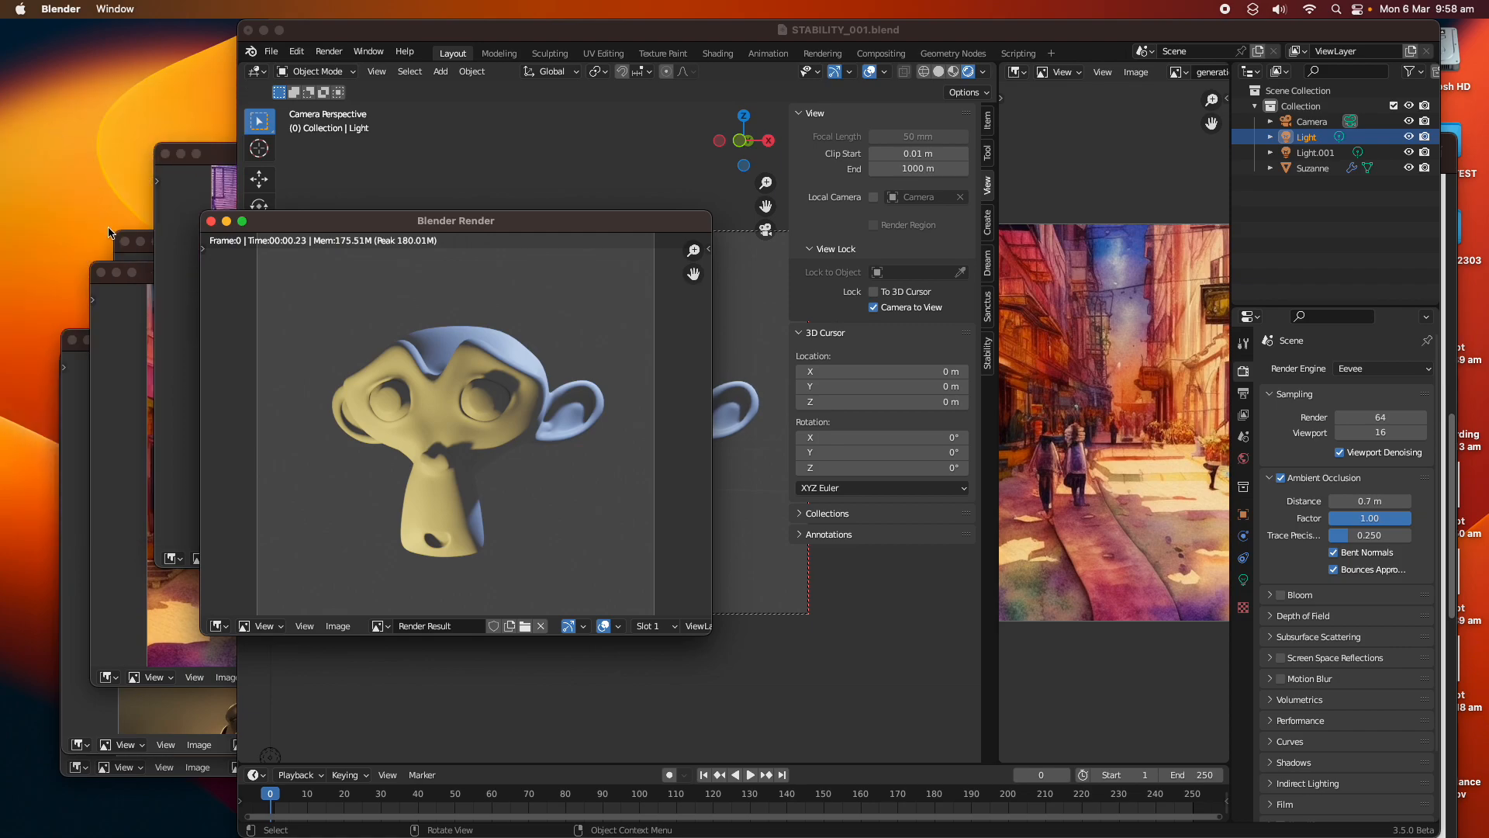
{"action": "left_click_drag", "start_coordinate": [321, 220], "coordinate": [207, 88]}
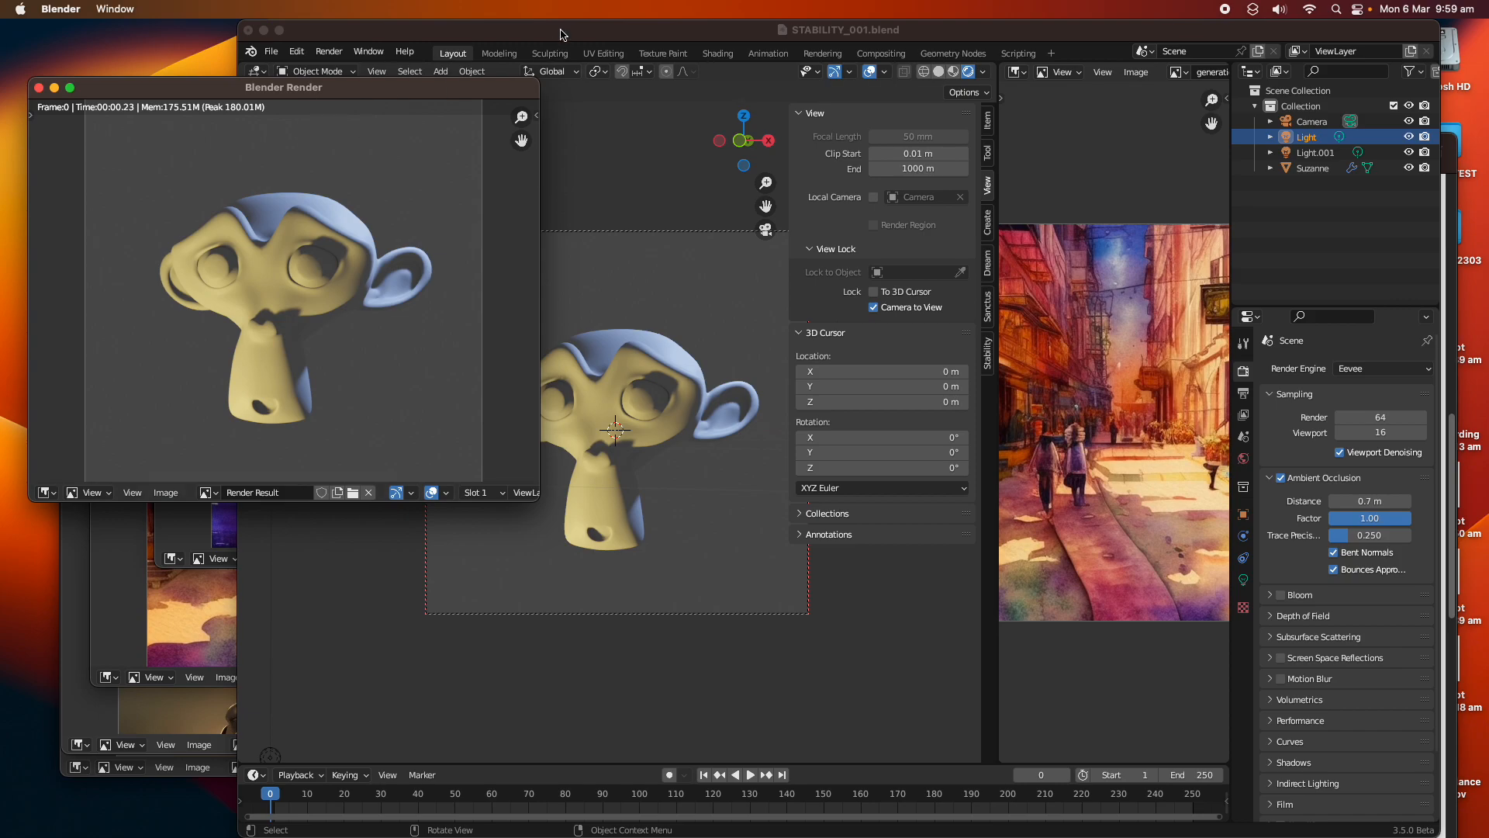
{"action": "left_click_drag", "start_coordinate": [563, 34], "coordinate": [547, 34]}
- Show the Stability add-on settings and select Texture as the Init Type
{"action": "left_click", "coordinate": [973, 353]}
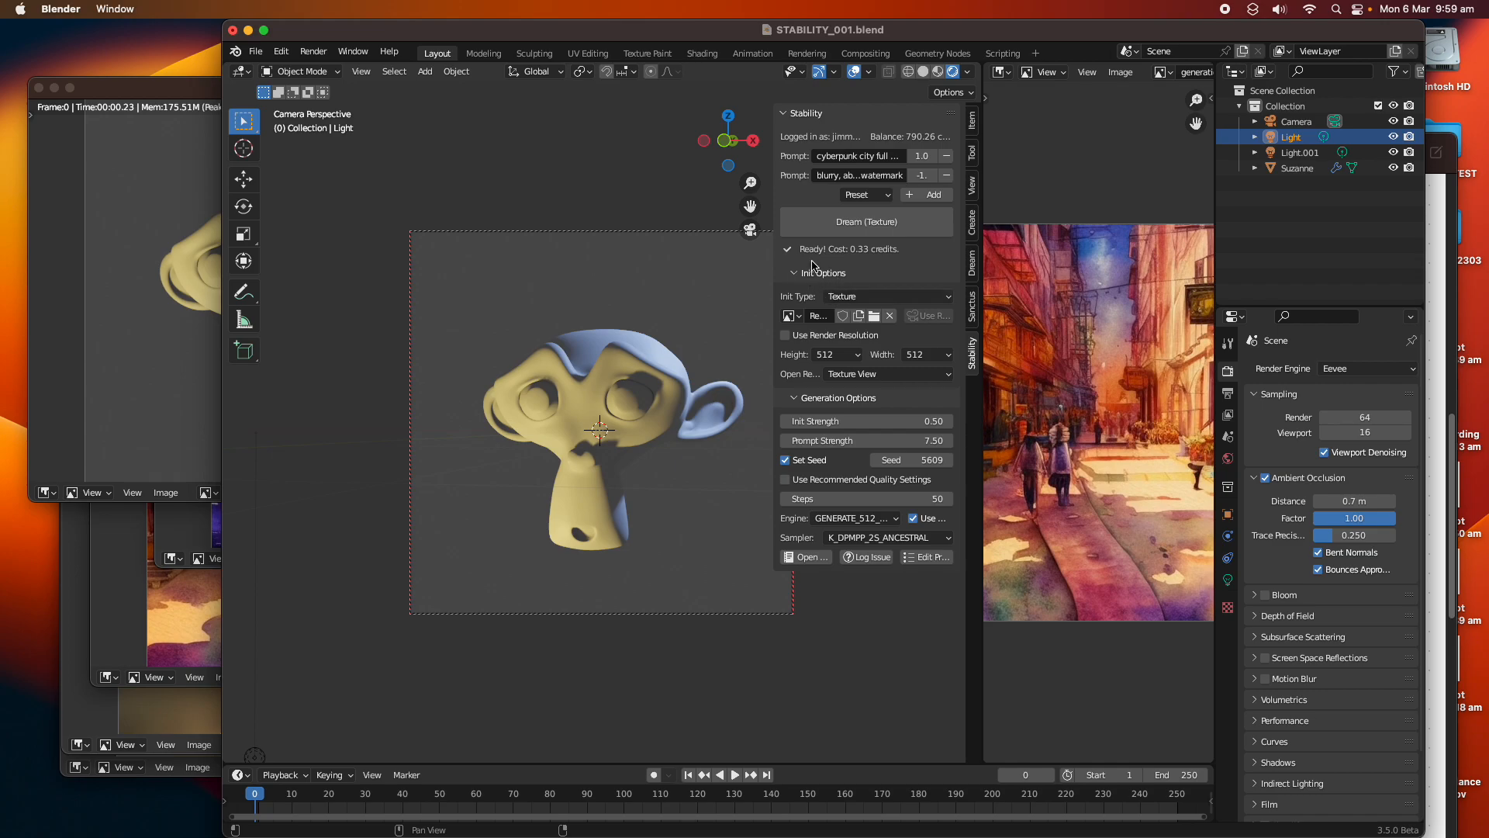
{"action": "left_click", "coordinate": [853, 299]}
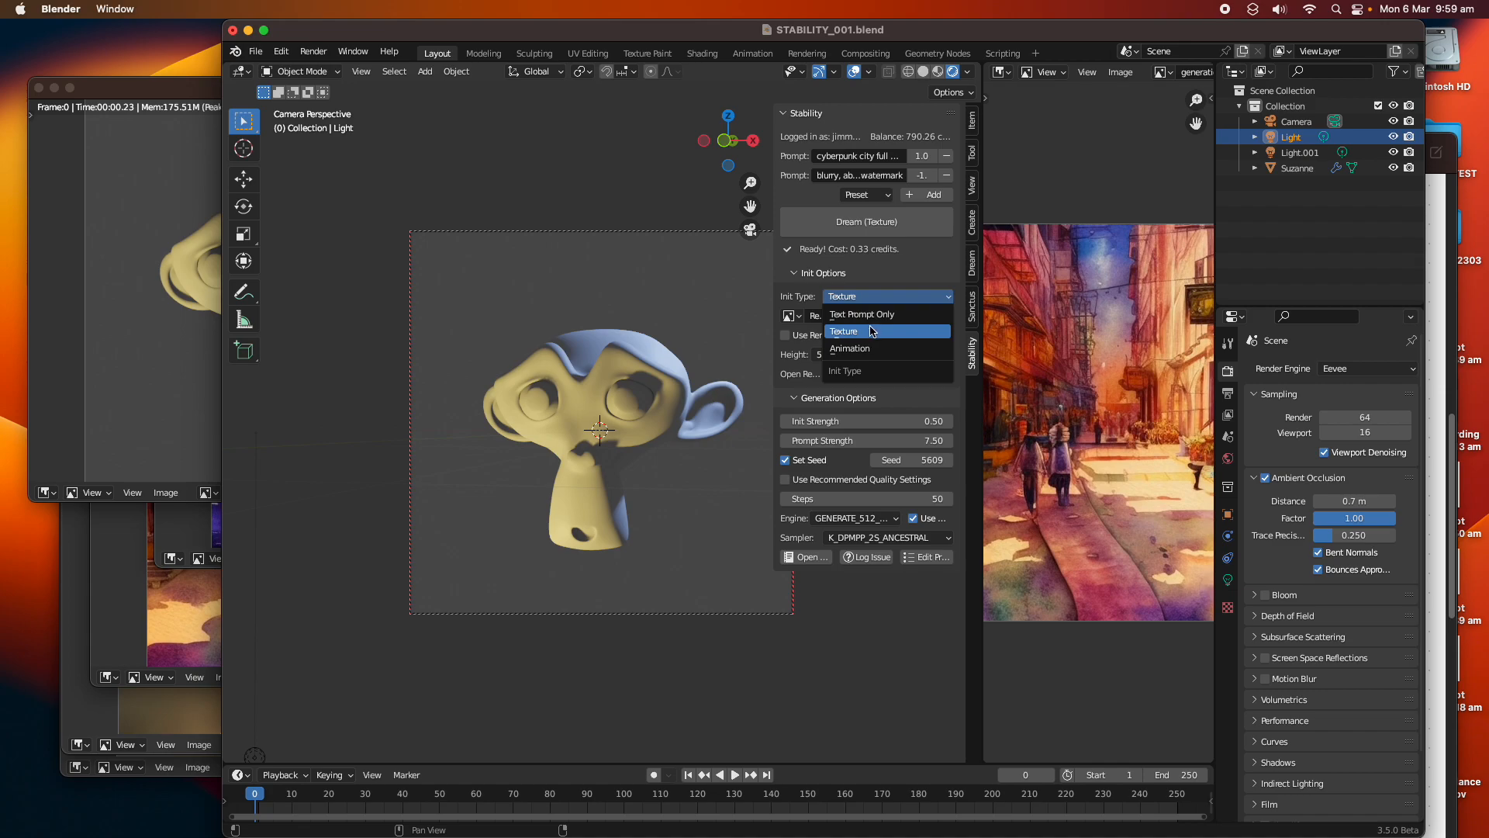
{"action": "left_click", "coordinate": [872, 331]}
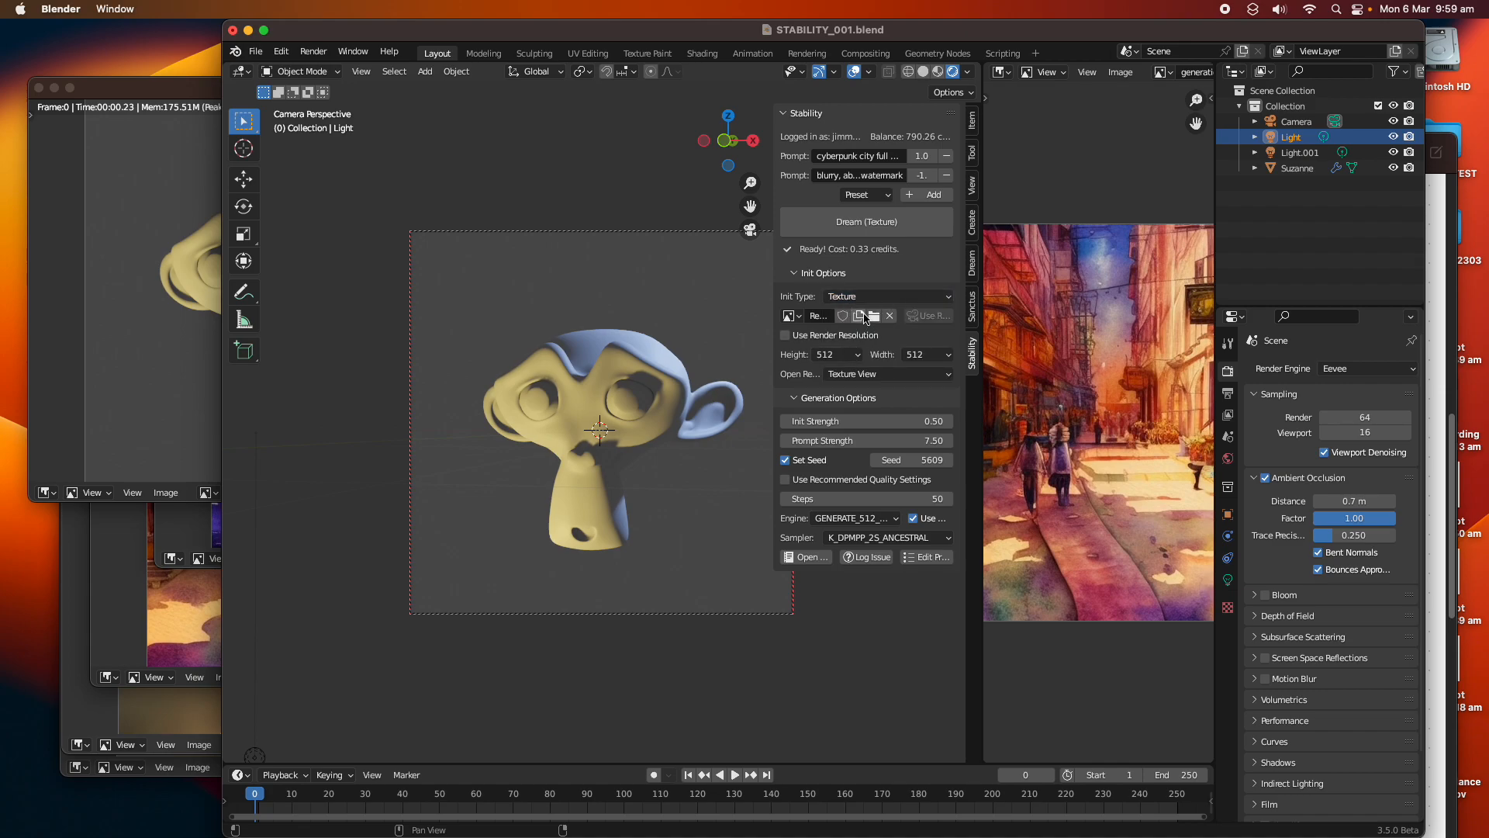
- Try adding the Watercolor preset prompt and remove it again
{"action": "left_click", "coordinate": [876, 196]}
{"action": "left_click", "coordinate": [884, 298]}
{"action": "left_click", "coordinate": [857, 159]}
{"action": "left_click", "coordinate": [867, 179]}
{"action": "left_click", "coordinate": [858, 193]}
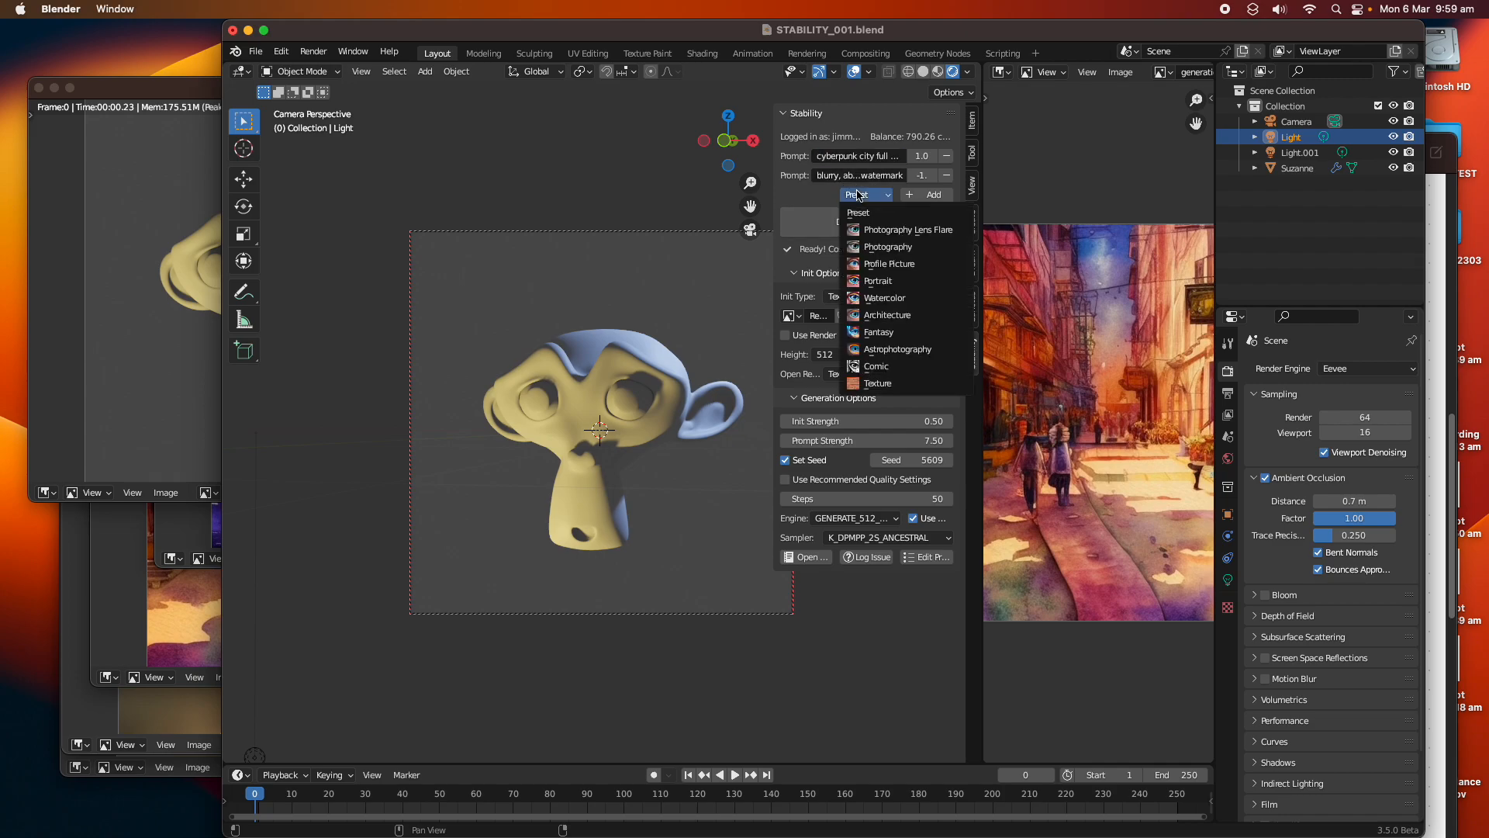
{"action": "left_click", "coordinate": [895, 300]}
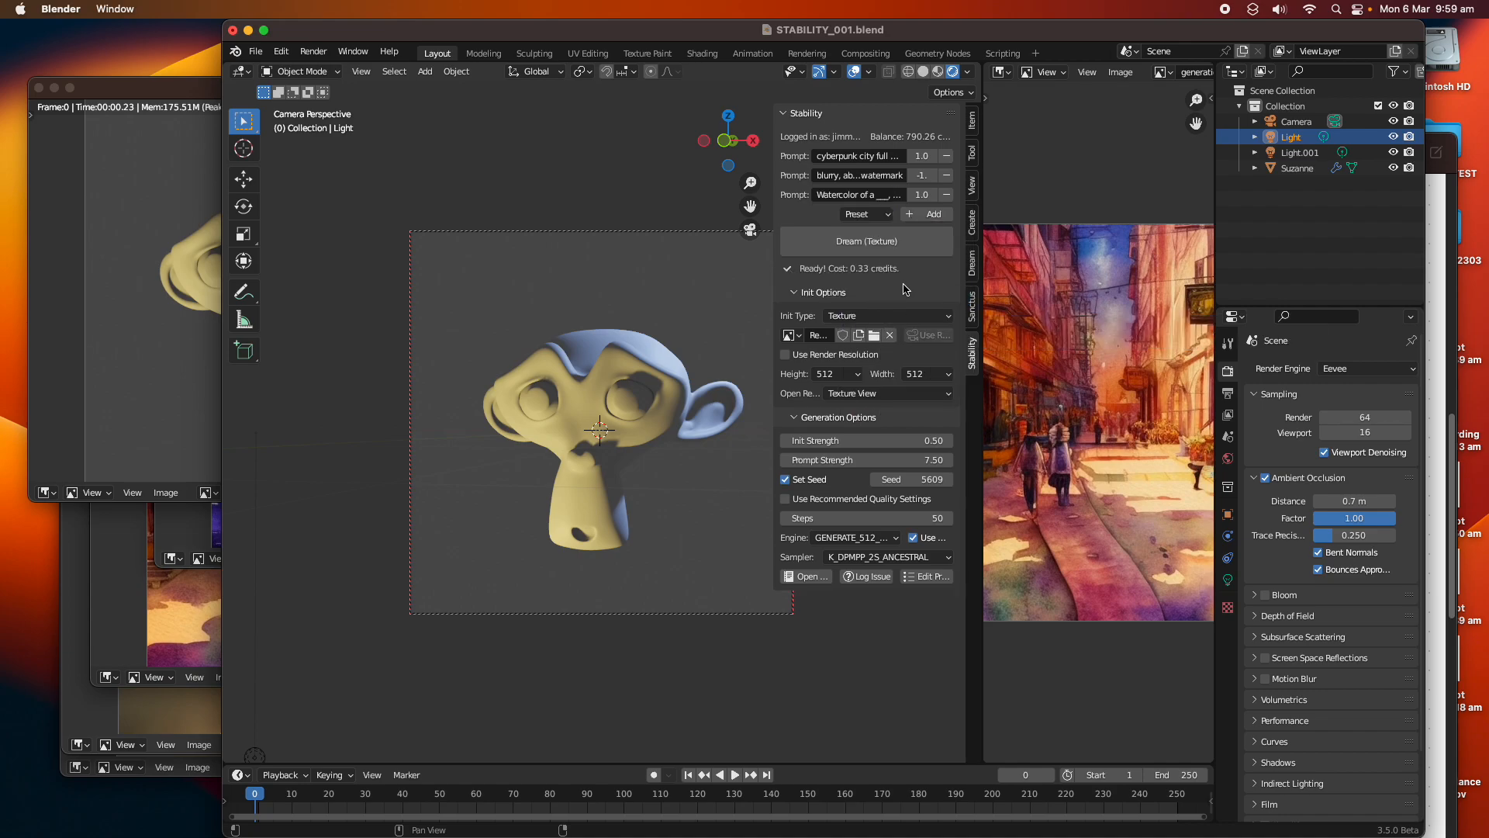
{"action": "left_click", "coordinate": [946, 194]}
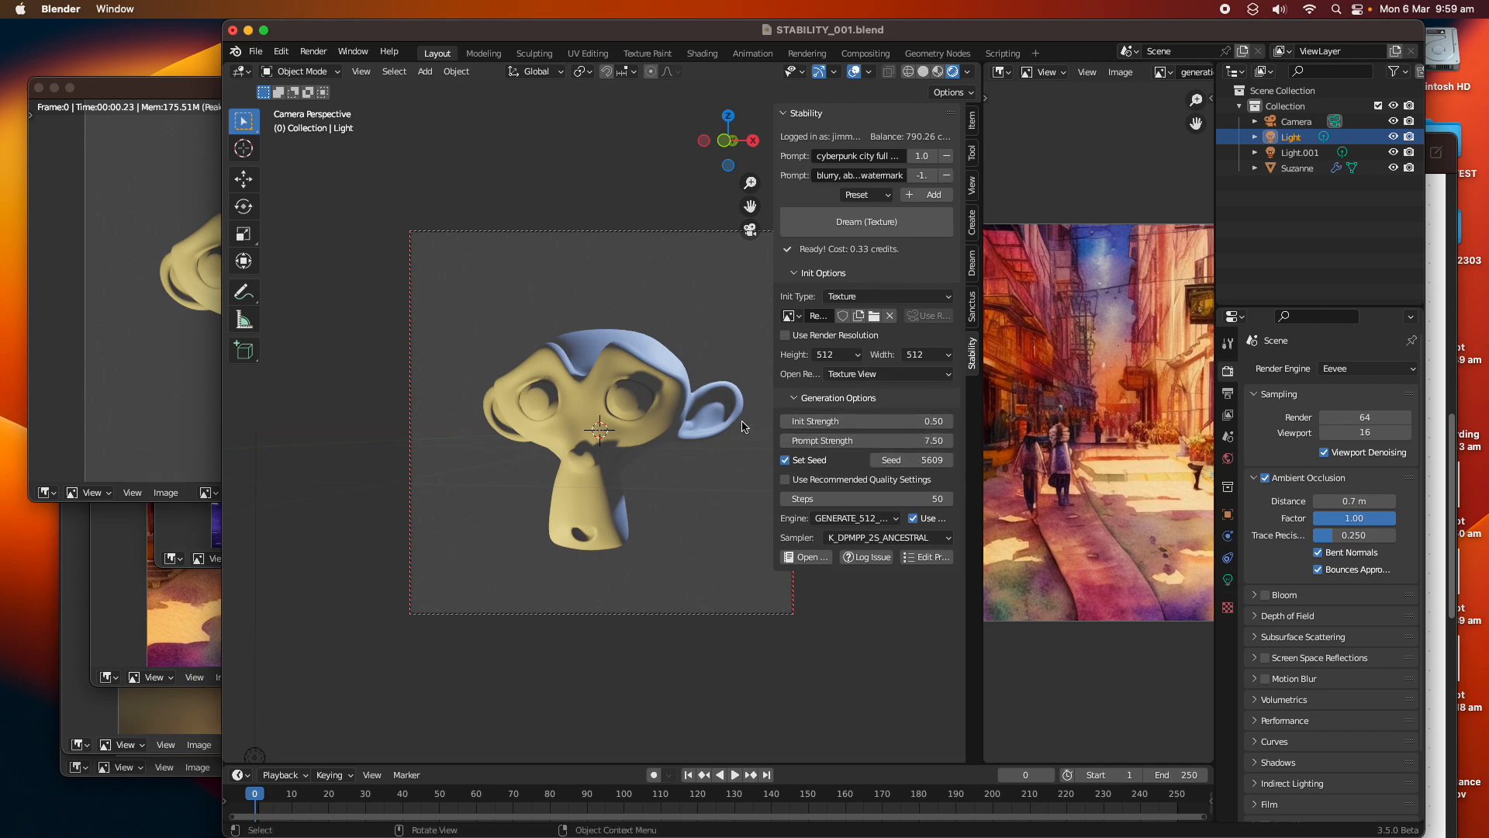
- Set the generation seed to 6775, bring the camera closer to the monkey and save the file
{"action": "left_click_drag", "start_coordinate": [892, 460], "coordinate": [954, 460]}
{"action": "middle_click_drag", "start_coordinate": [610, 378], "coordinate": [617, 376]}
{"action": "key", "text": "super+s"}
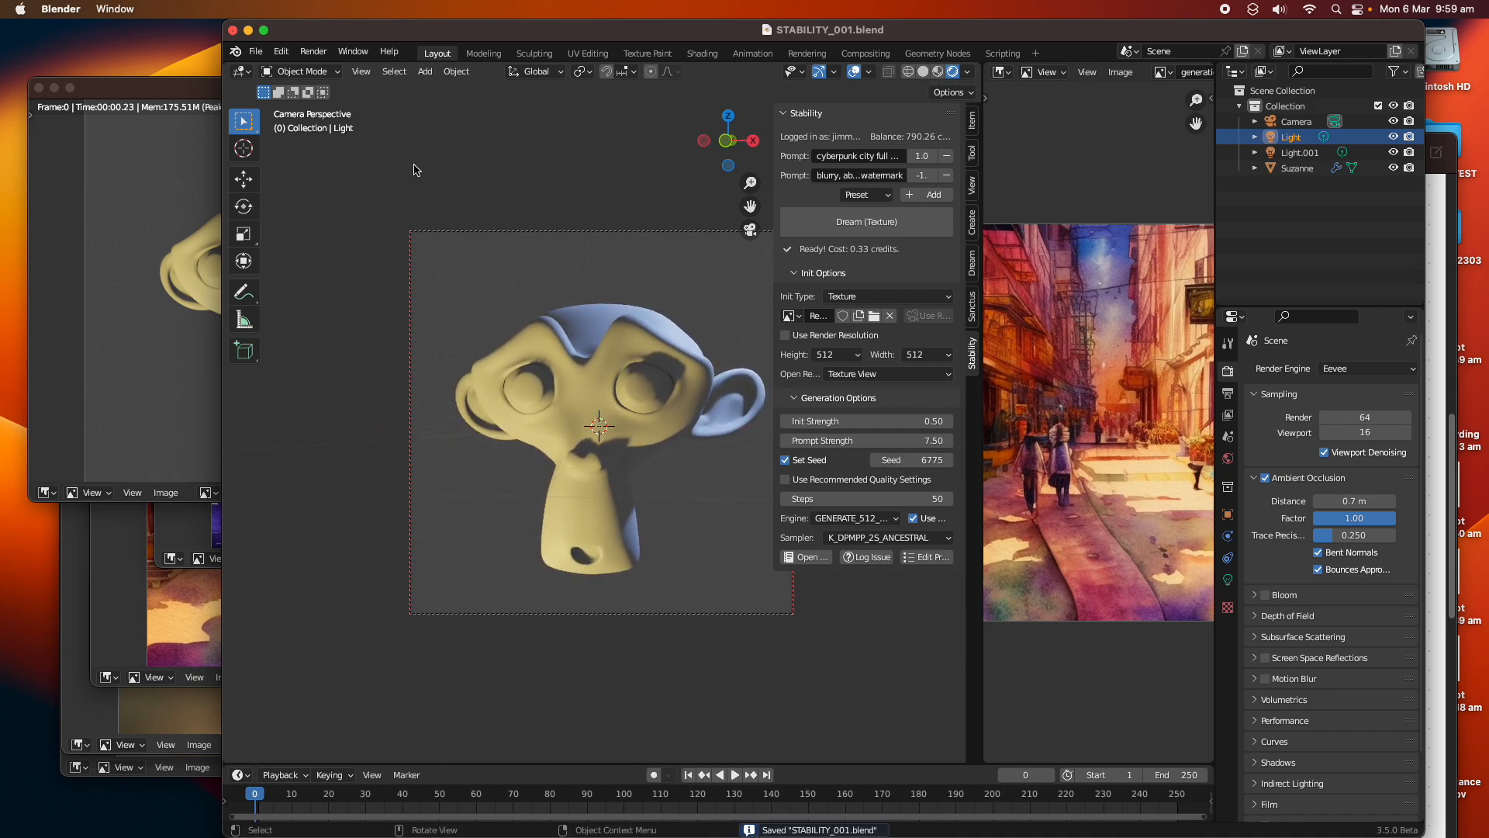
- Render the closer monkey view and generate a texture-based image from the render result
{"action": "left_click", "coordinate": [317, 52]}
{"action": "left_click", "coordinate": [325, 69]}
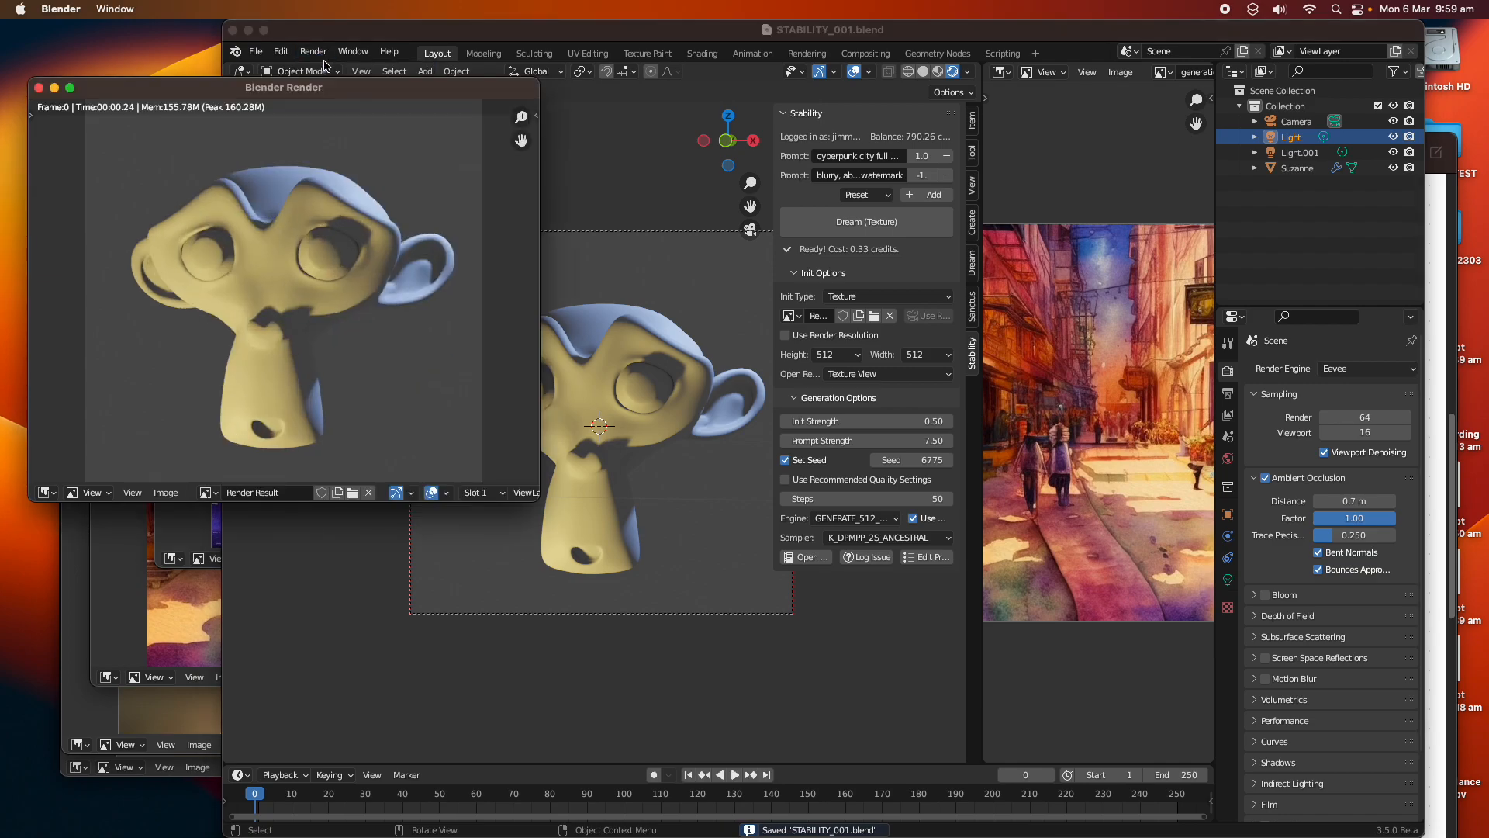
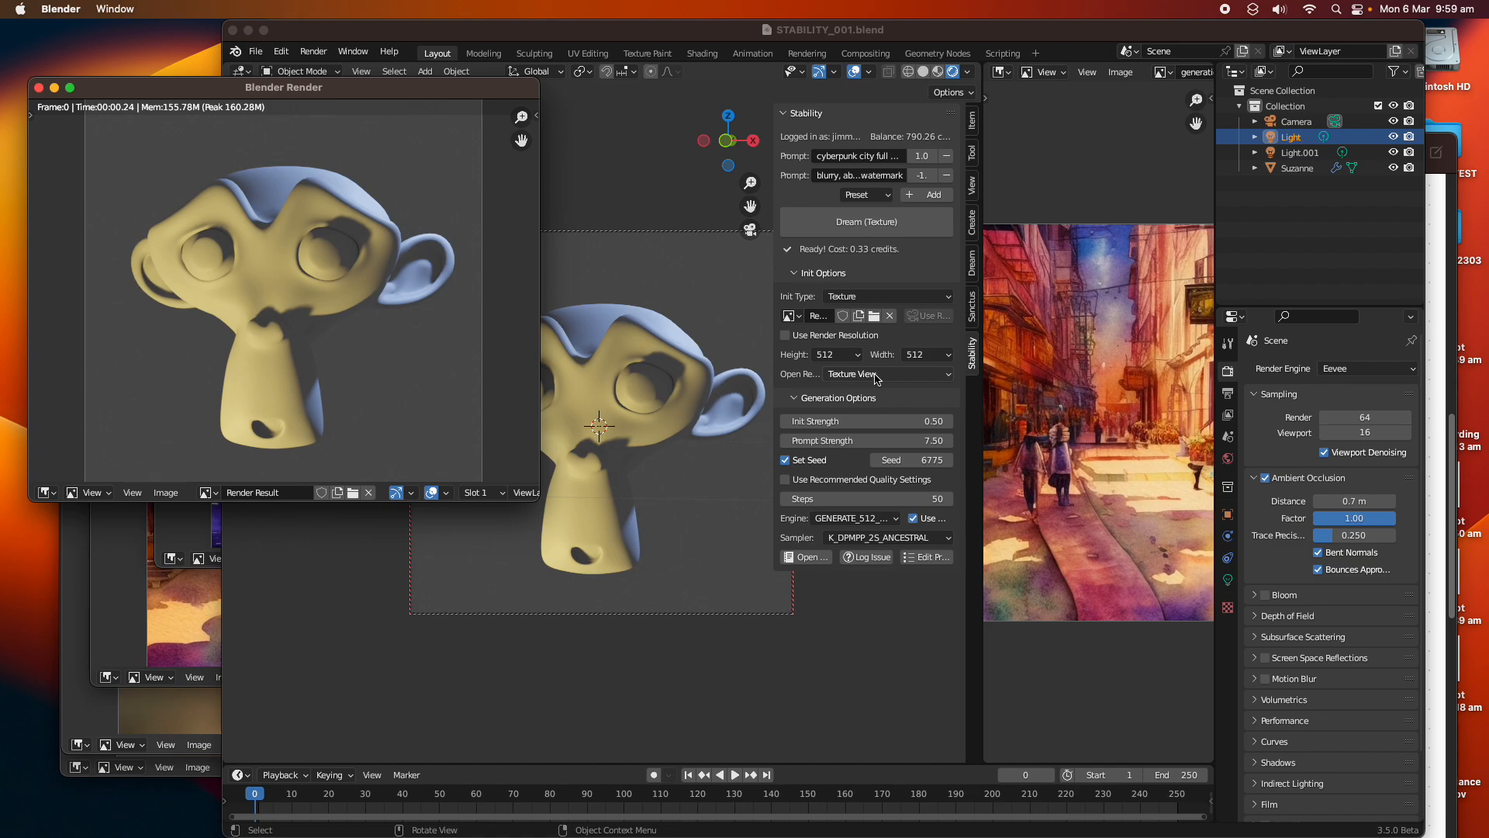
{"action": "left_click", "coordinate": [889, 228]}
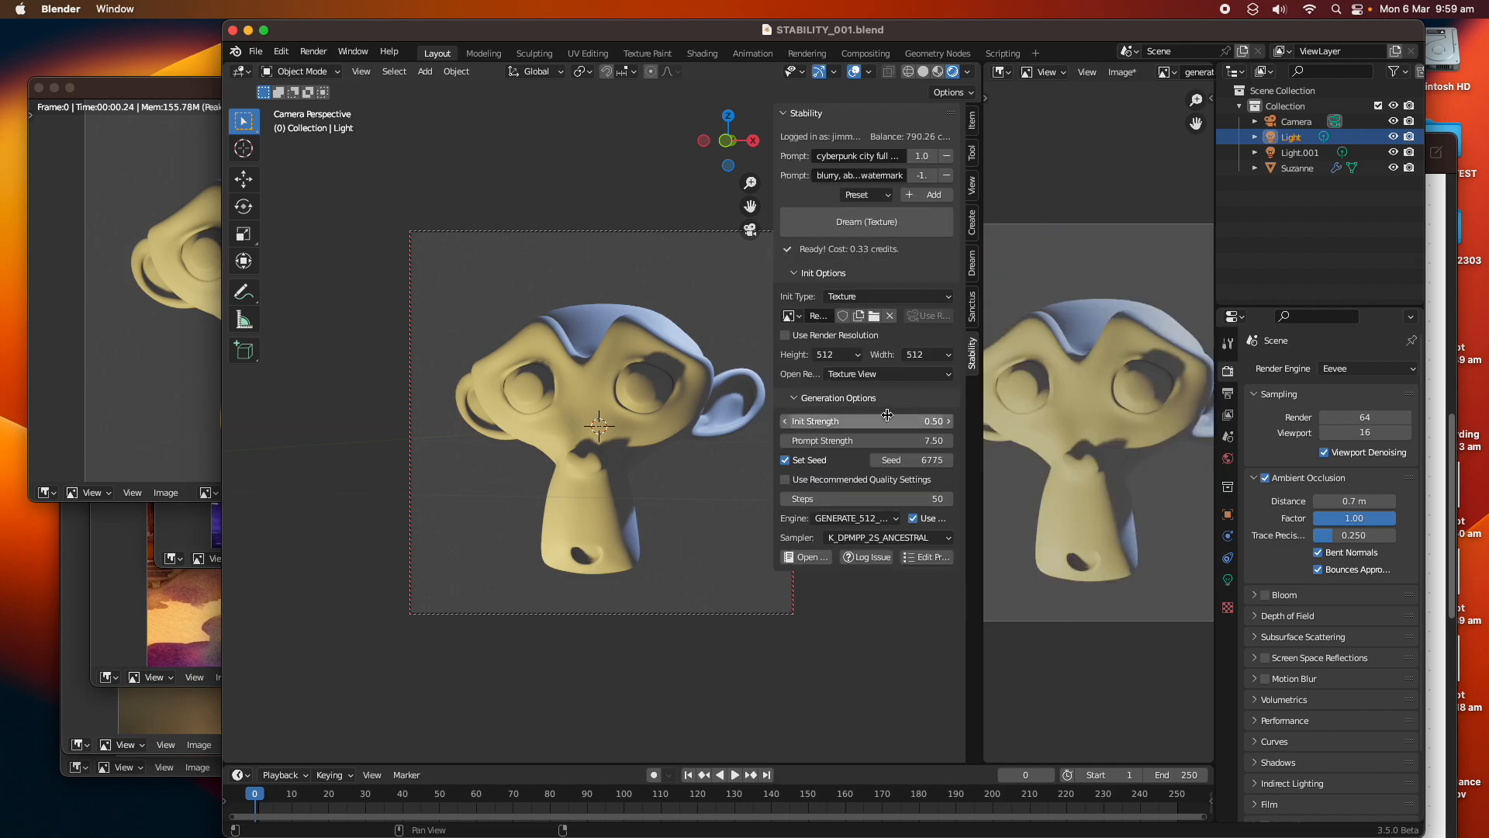
- Widen the image editor by shrinking the 3D viewport and the properties area so the whole generated image fits
{"action": "left_click_drag", "start_coordinate": [980, 355], "coordinate": [889, 354]}
{"action": "left_click_drag", "start_coordinate": [1213, 247], "coordinate": [1345, 248]}
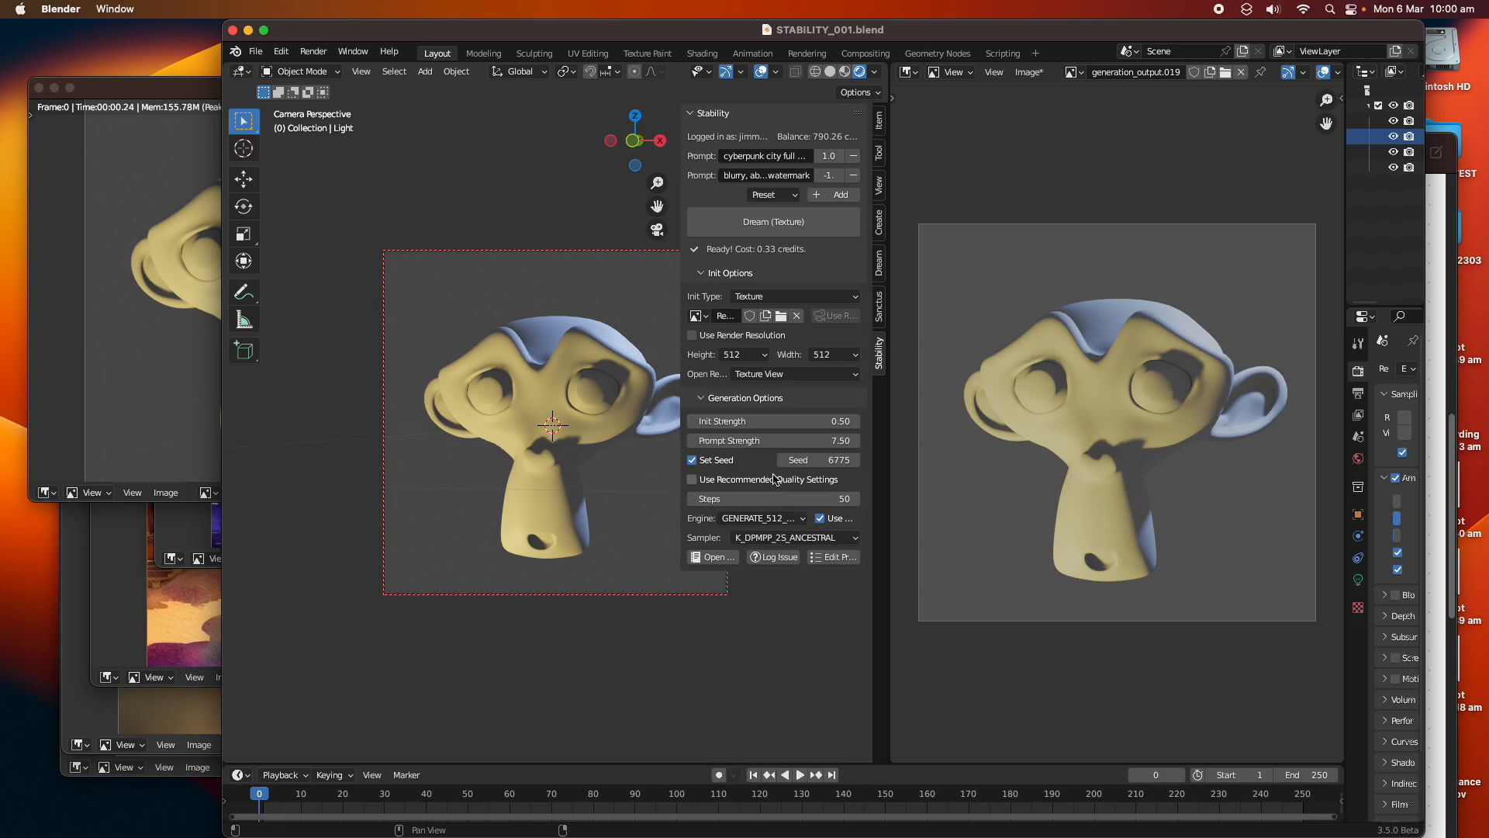
- Set the seed to 7260, keeping Texture View for opening results and Texture as the Init Type
{"action": "left_click_drag", "start_coordinate": [801, 459], "coordinate": [819, 459]}
{"action": "left_click", "coordinate": [788, 375]}
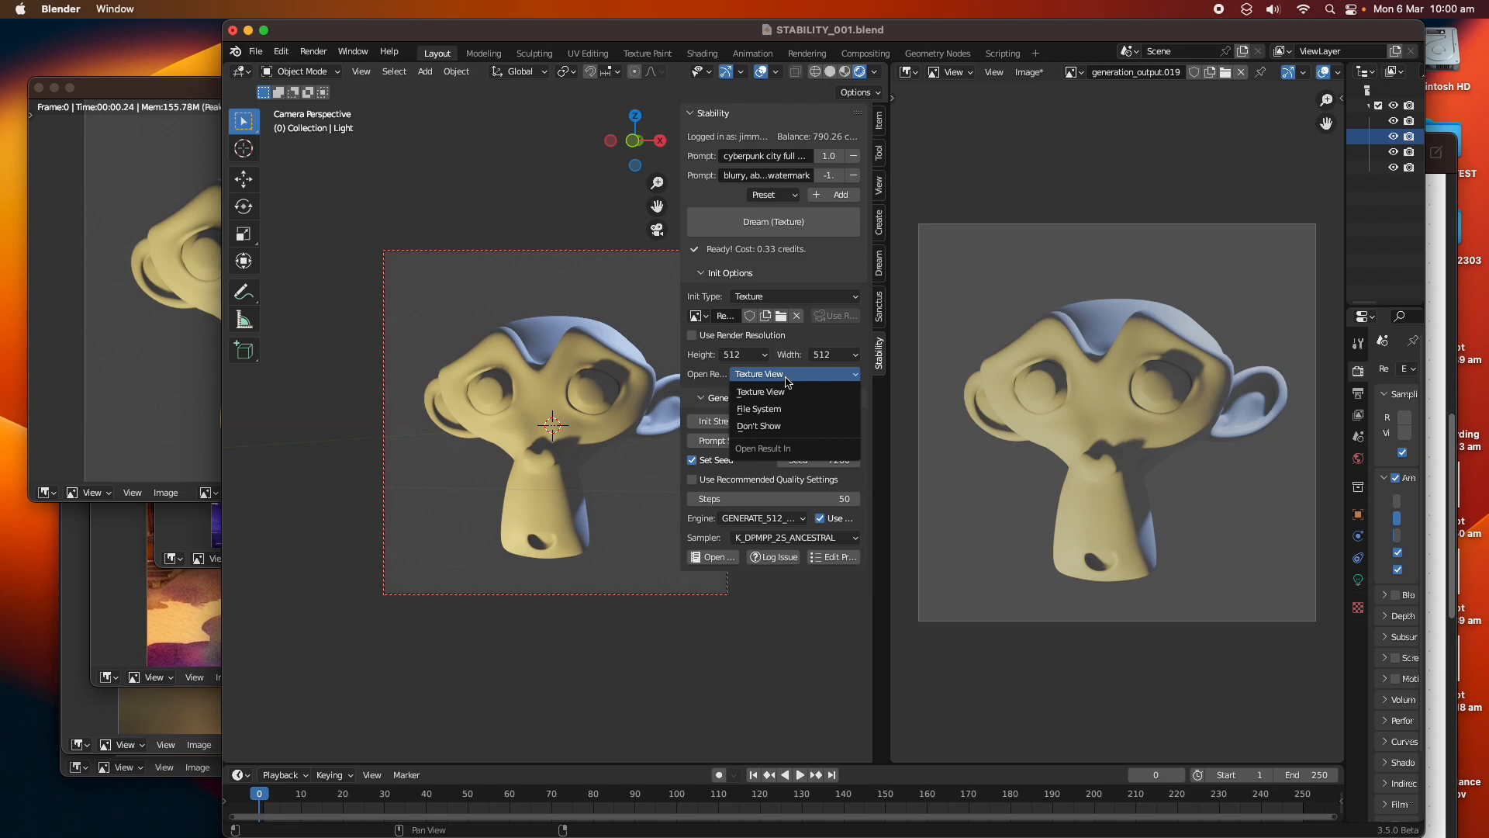
{"action": "left_click", "coordinate": [786, 378]}
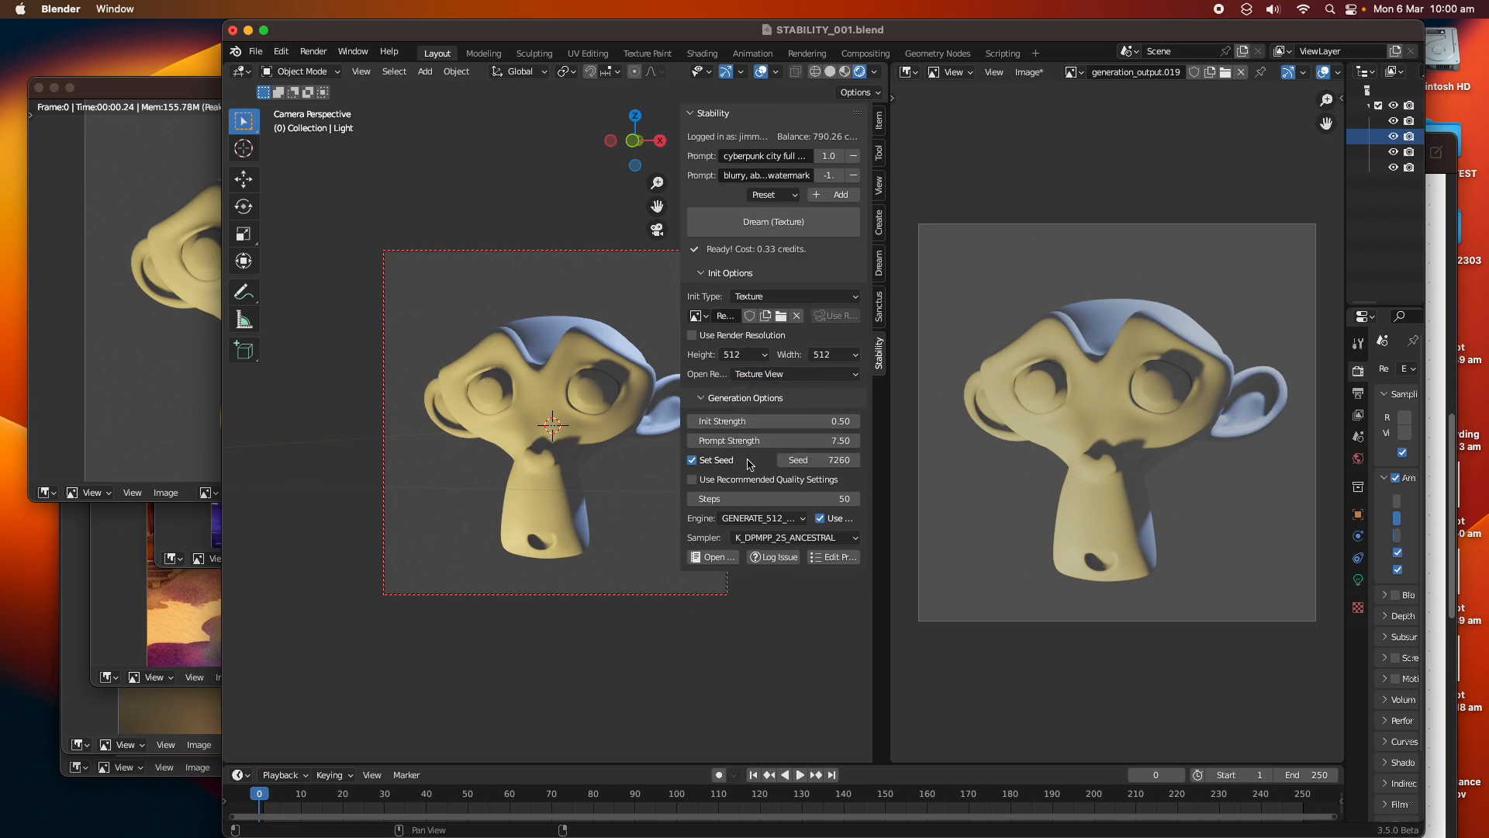
{"action": "left_click", "coordinate": [784, 296]}
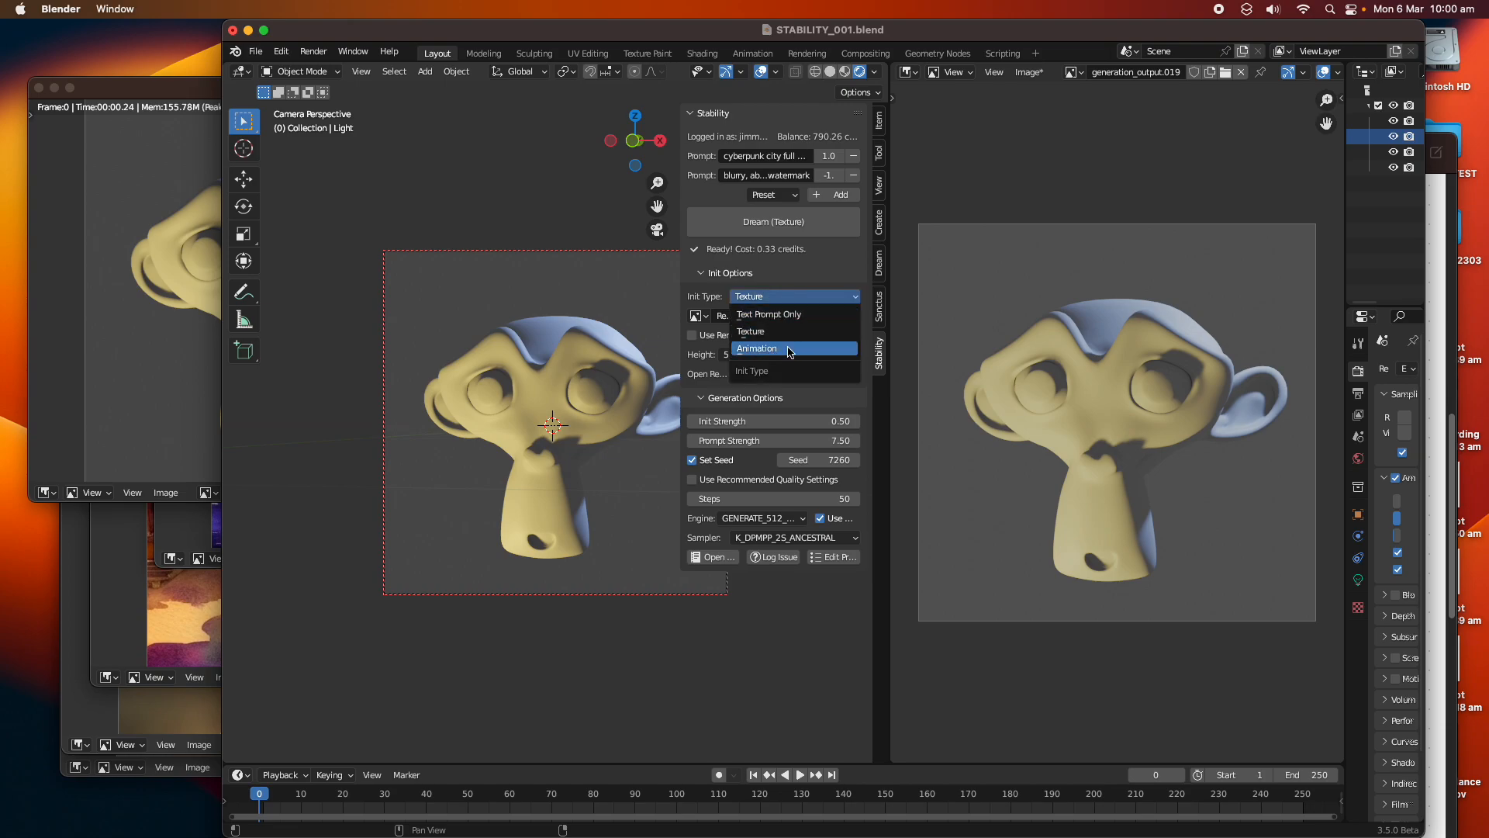
{"action": "left_click", "coordinate": [775, 328]}
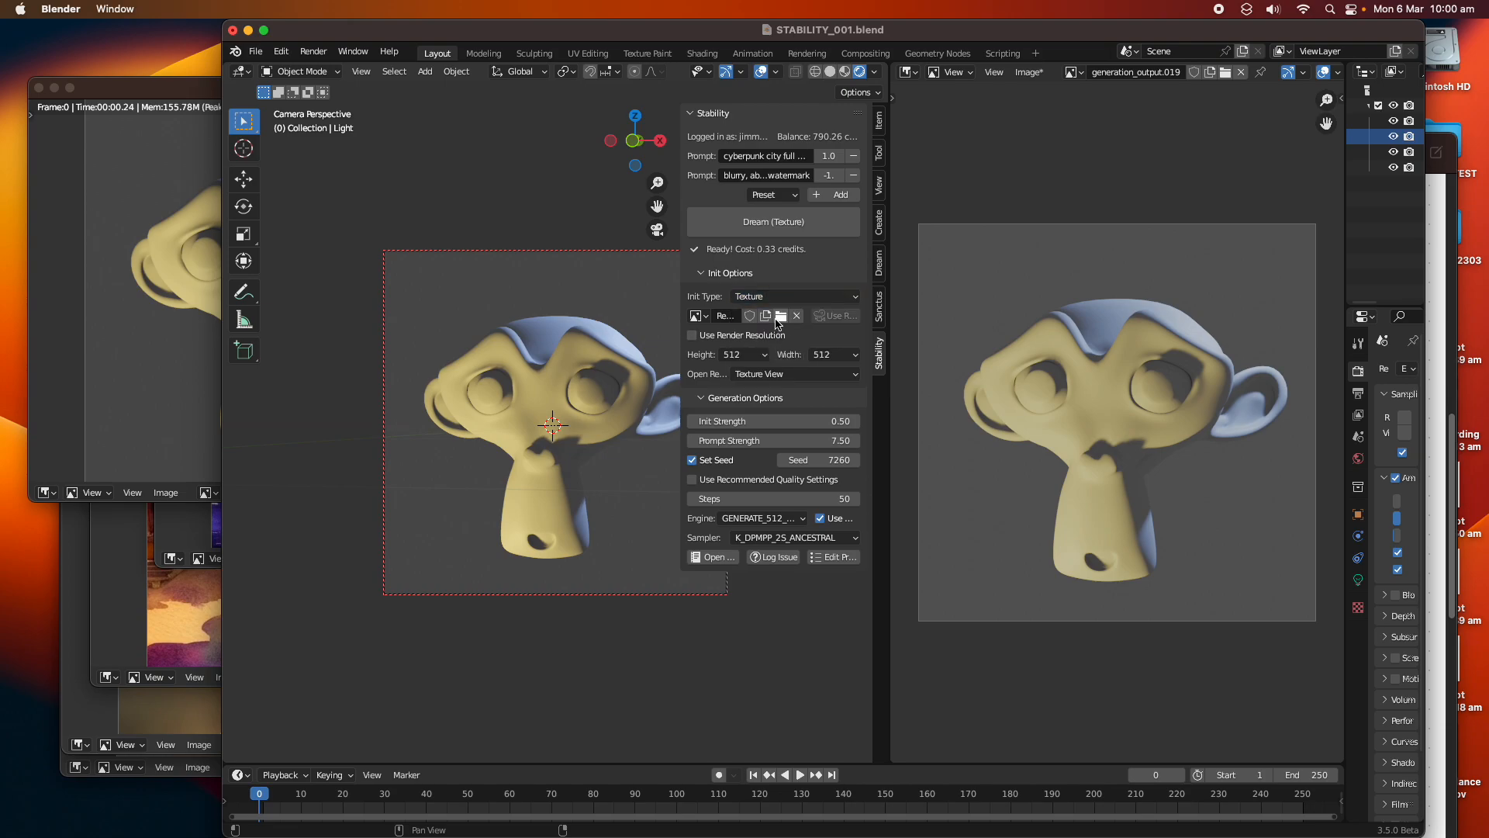
{"action": "left_click", "coordinate": [774, 297]}
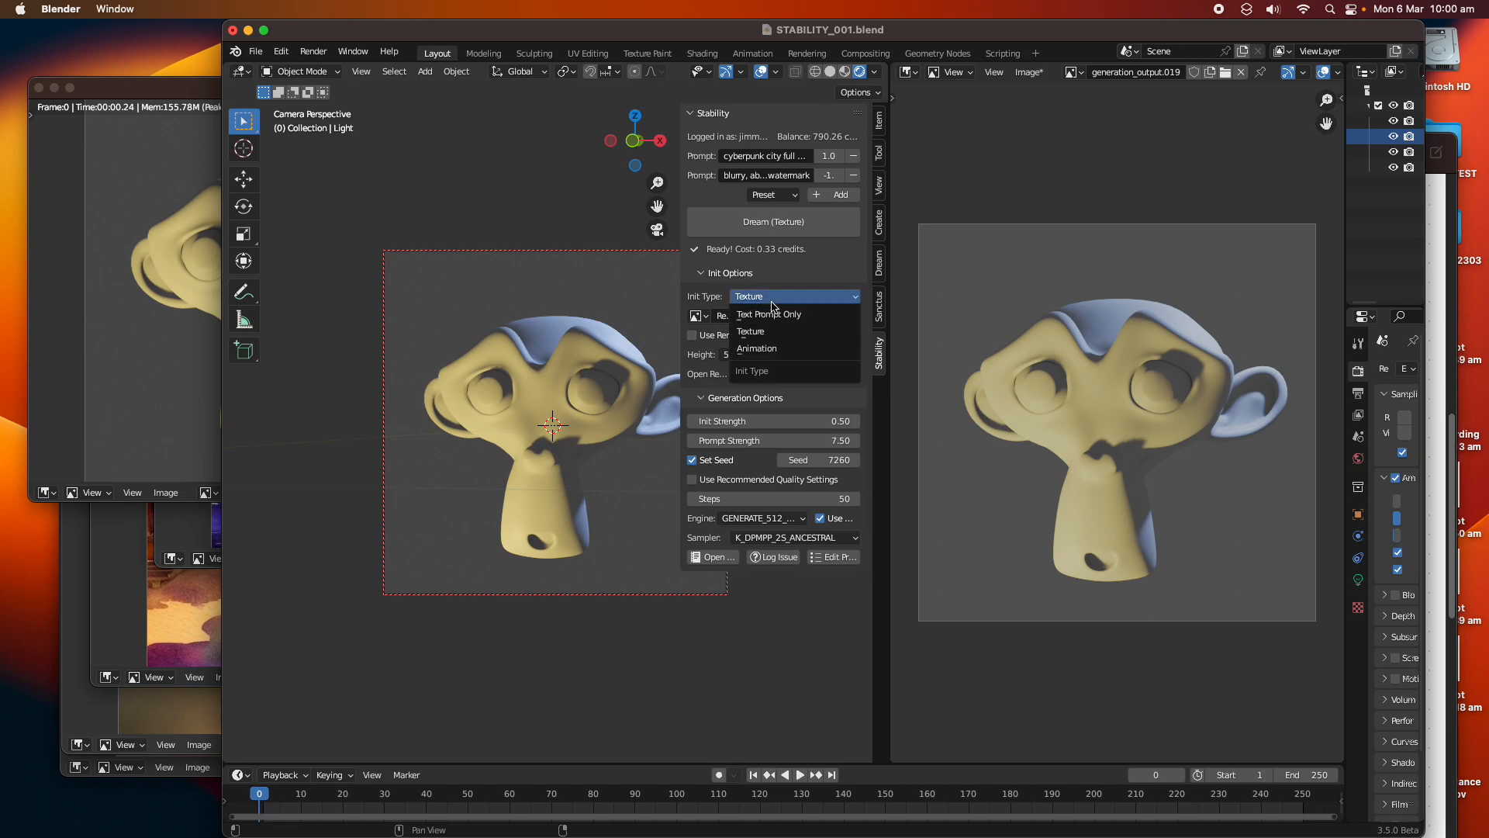
{"action": "left_click", "coordinate": [767, 331]}
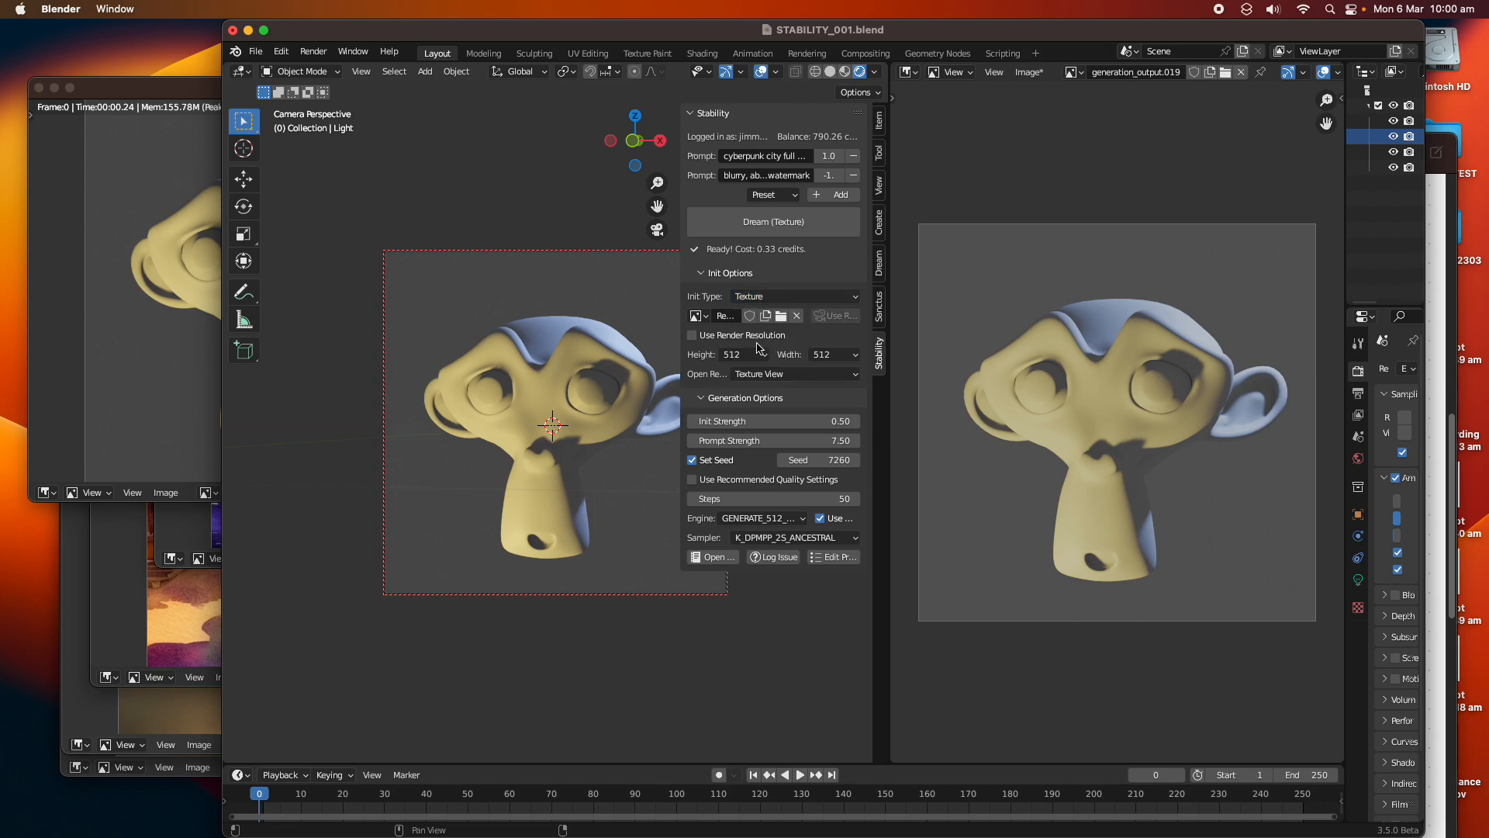
- Enable Use Render Resolution, set Init Strength to 1.00 and generate another texture-based image
{"action": "left_click", "coordinate": [754, 339]}
{"action": "left_click_drag", "start_coordinate": [772, 421], "coordinate": [810, 421]}
{"action": "left_click", "coordinate": [779, 231]}
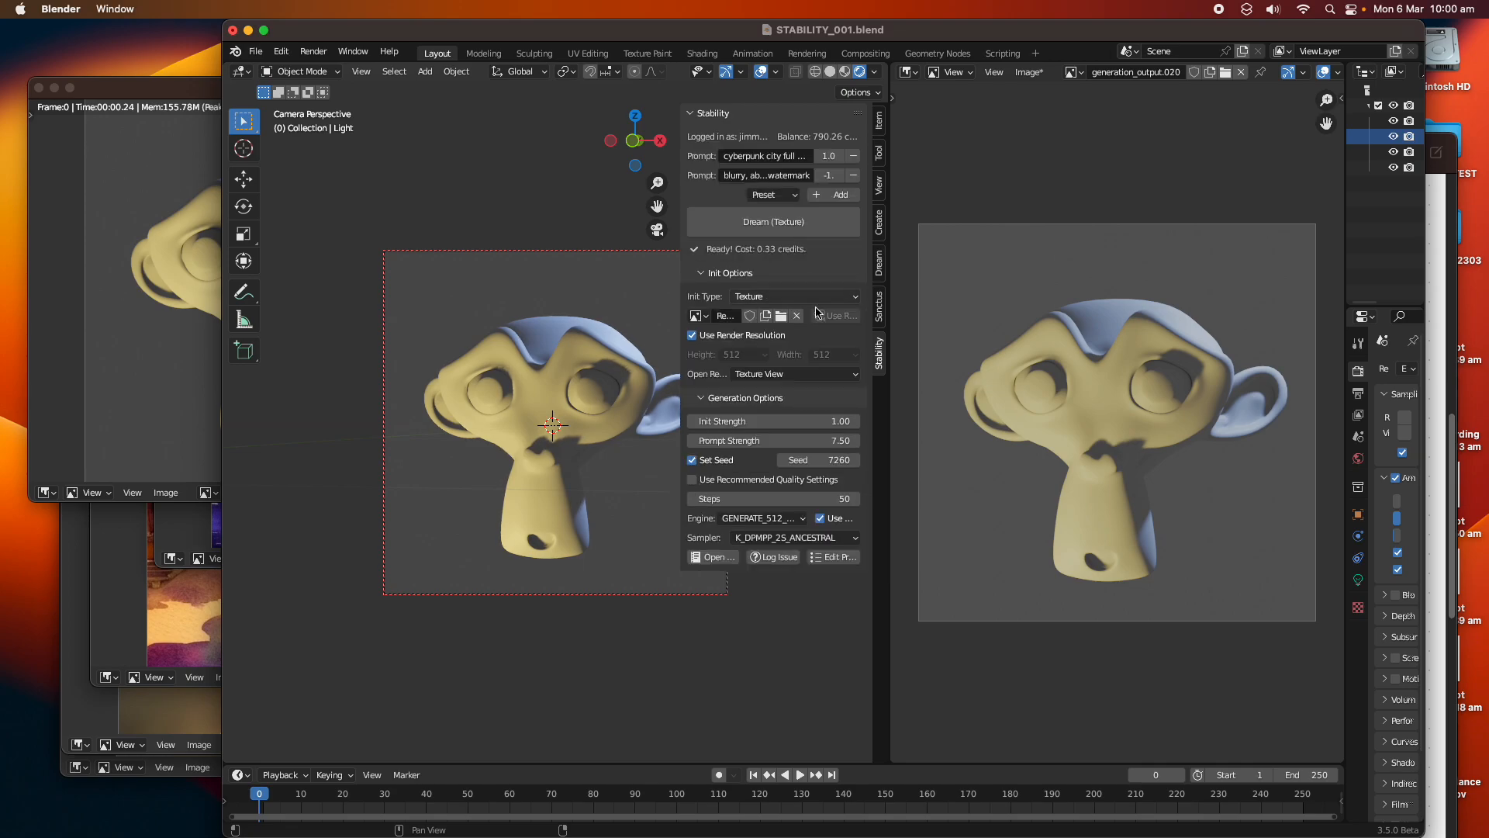
- Compare render_result.png with generation_output.020 in the image editor
{"action": "left_click", "coordinate": [1070, 72]}
{"action": "left_click", "coordinate": [1097, 199]}
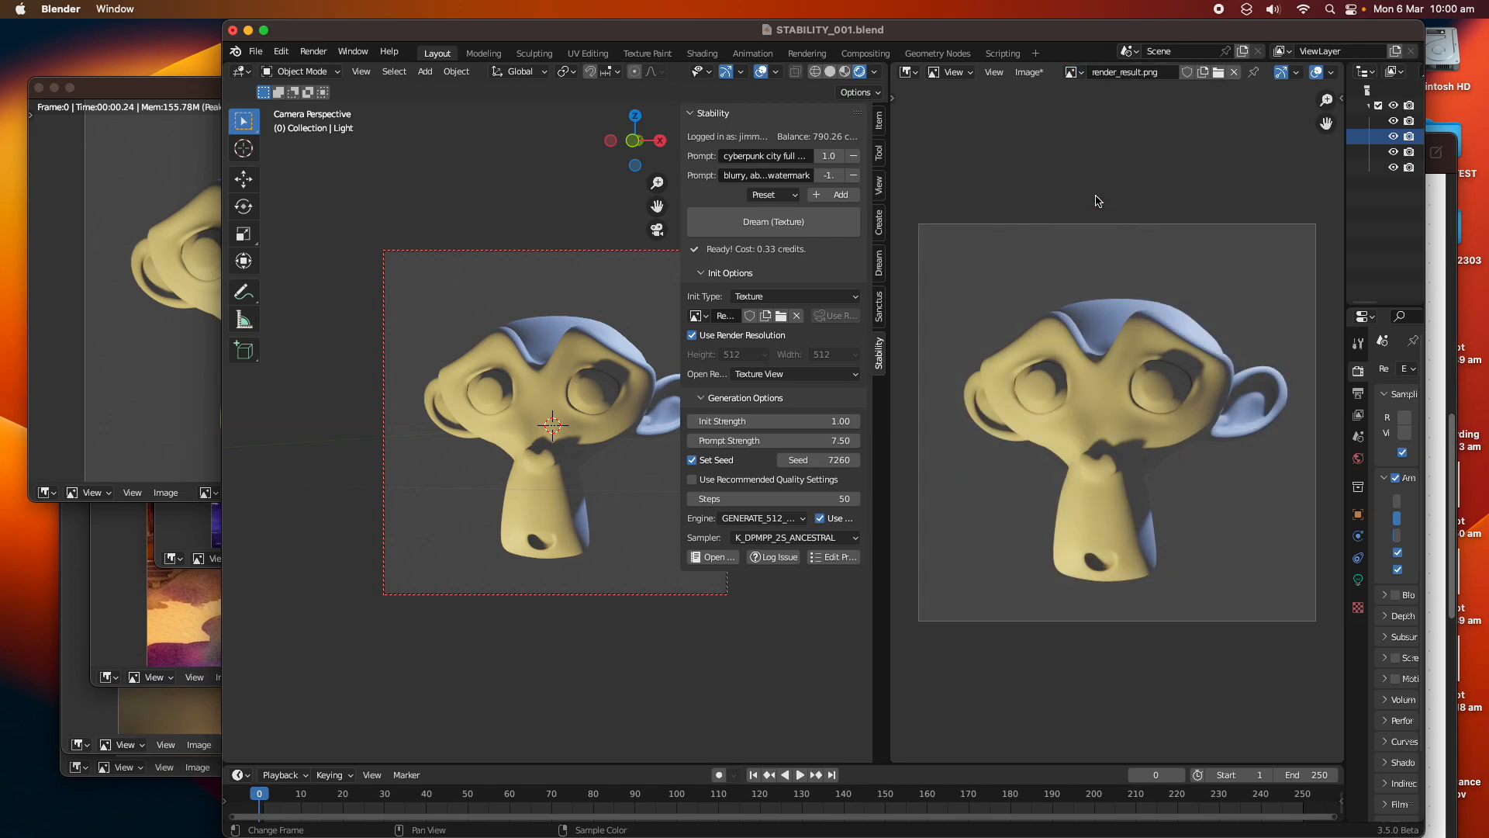
{"action": "left_click", "coordinate": [1070, 72]}
{"action": "left_click", "coordinate": [1080, 141]}
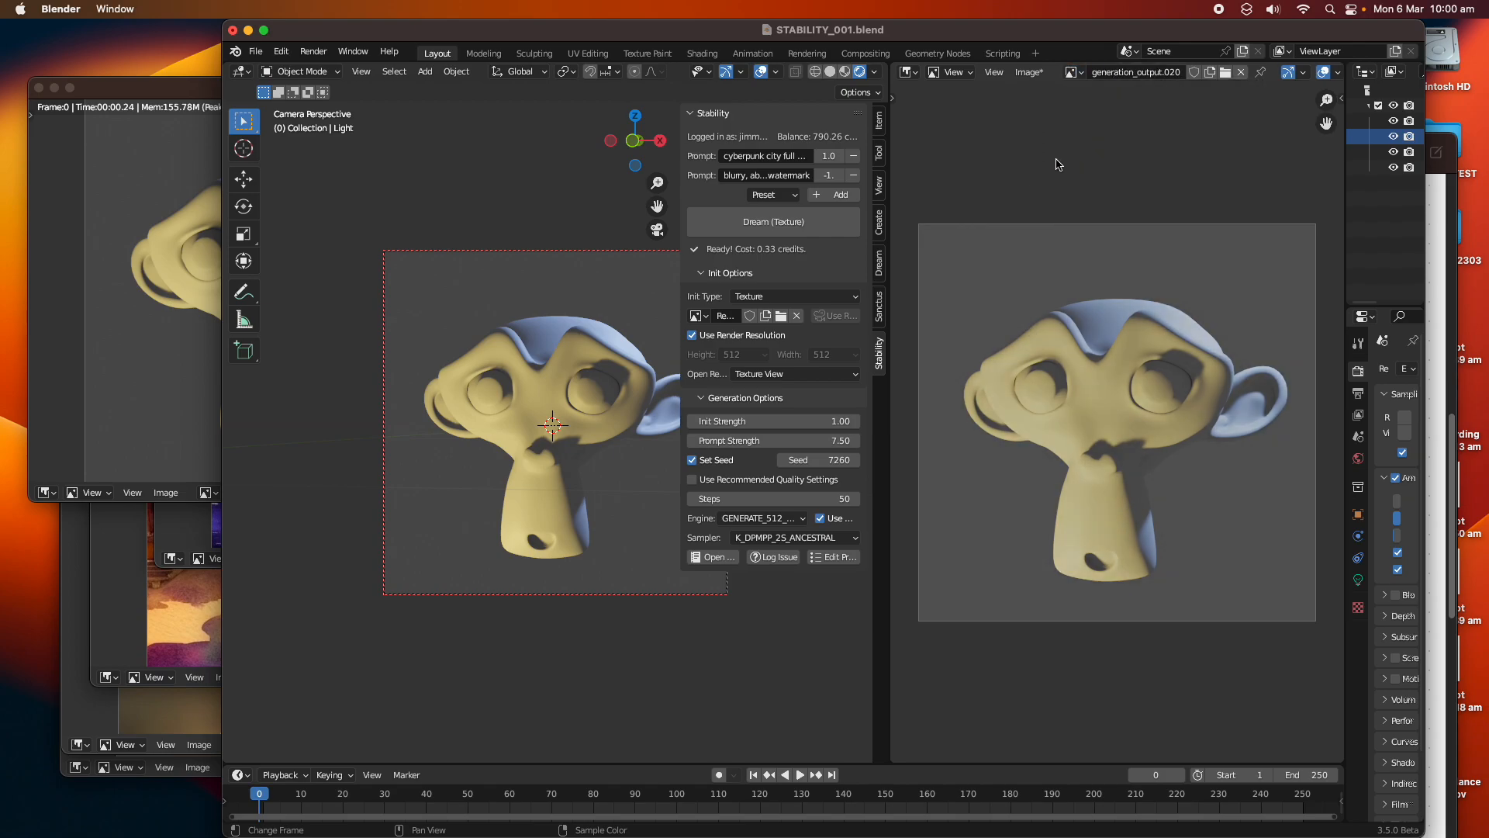
{"action": "left_click", "coordinate": [1074, 73]}
{"action": "left_click", "coordinate": [1093, 153]}
- Set Init Strength to 0.13 and generate the texture-based image again
{"action": "left_click_drag", "start_coordinate": [775, 421], "coordinate": [796, 421]}
{"action": "left_click", "coordinate": [760, 231]}
- Try Render Result as the init texture, and switch it to one of the result.png images
{"action": "left_click", "coordinate": [698, 315]}
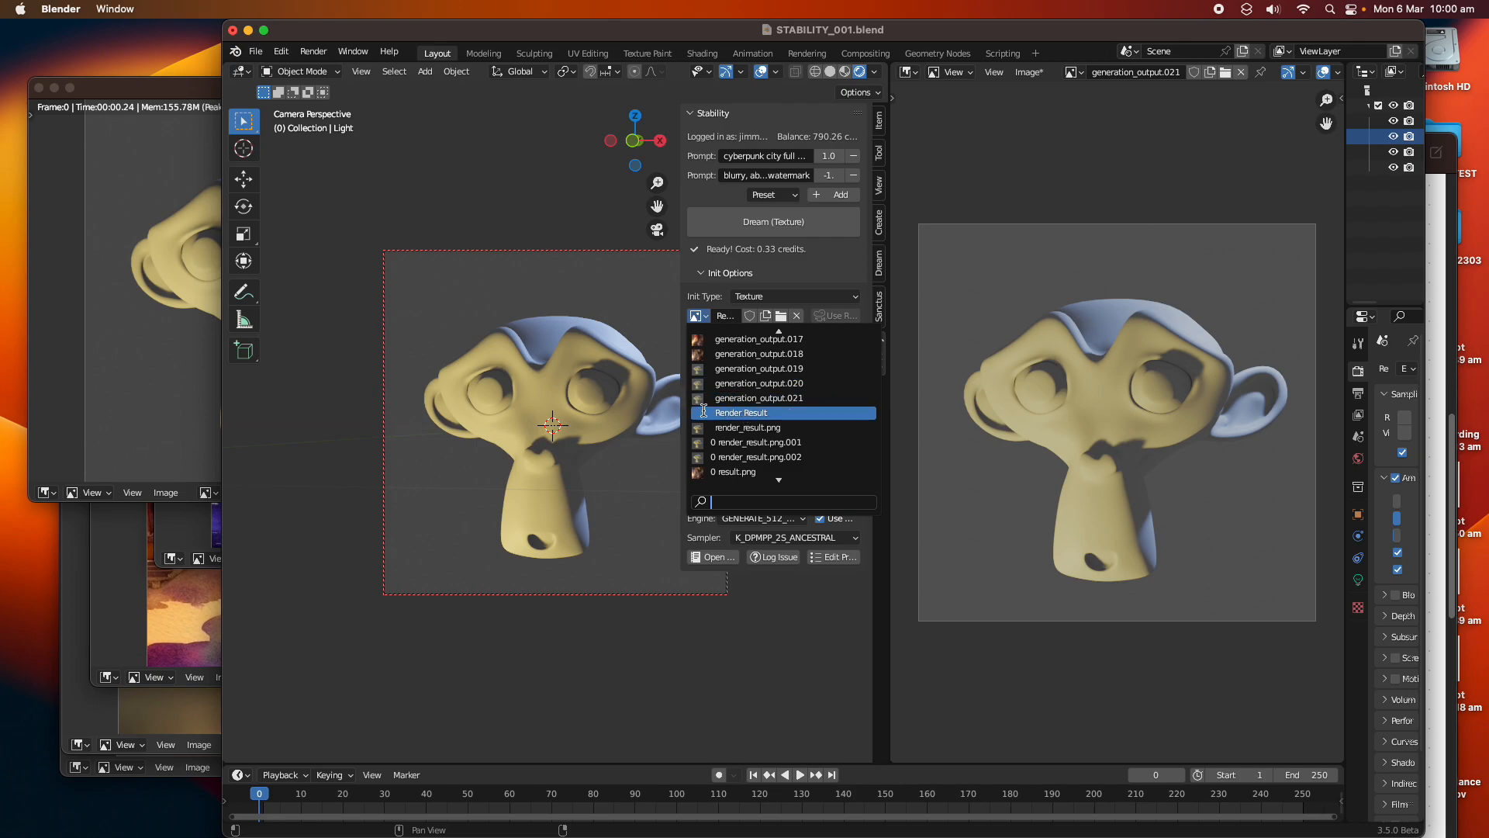
{"action": "left_click", "coordinate": [737, 414]}
{"action": "left_click", "coordinate": [698, 315]}
{"action": "left_click", "coordinate": [775, 472]}
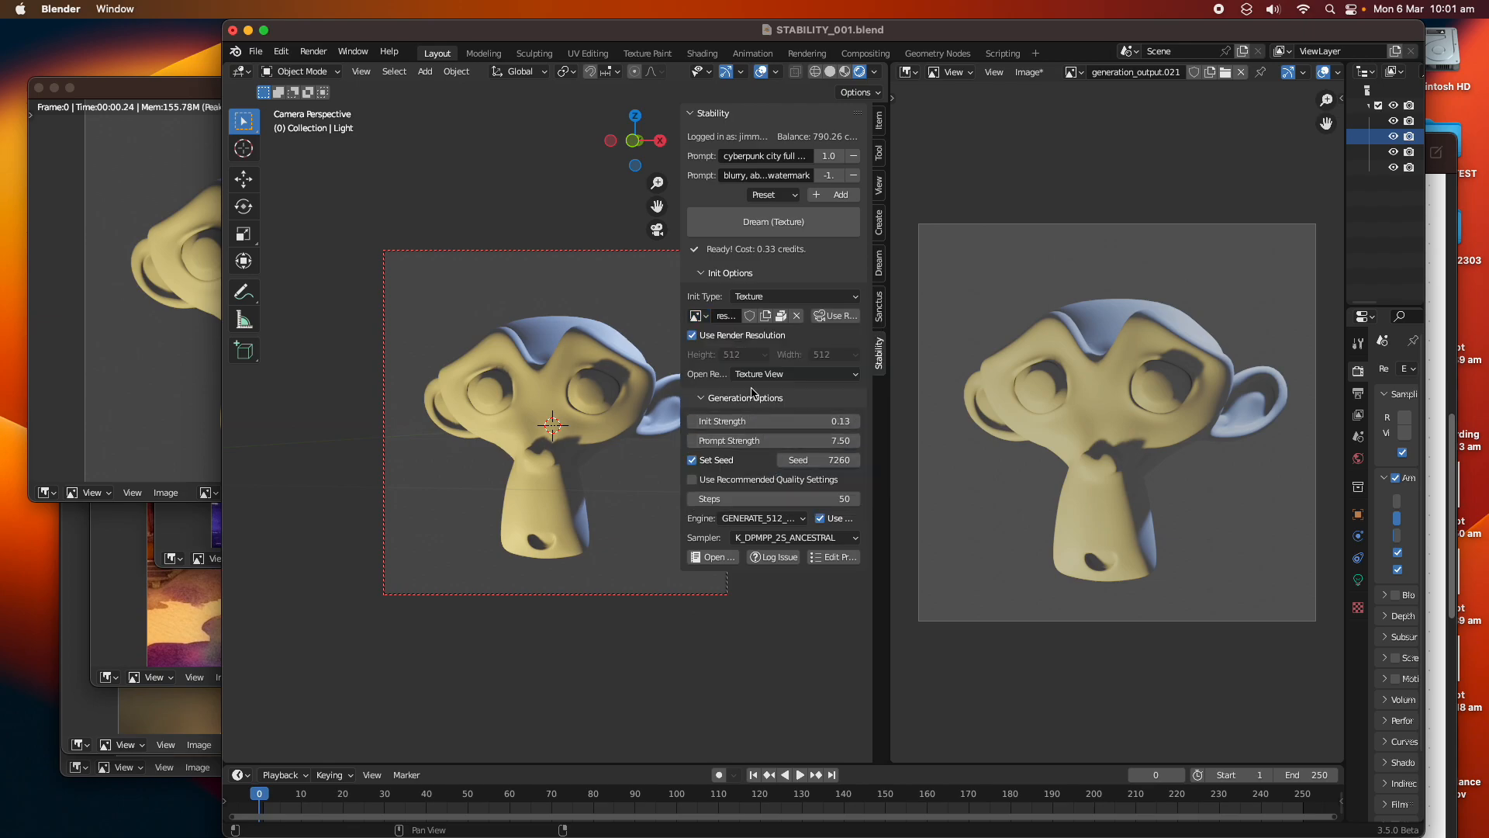
{"action": "left_click", "coordinate": [697, 315]}
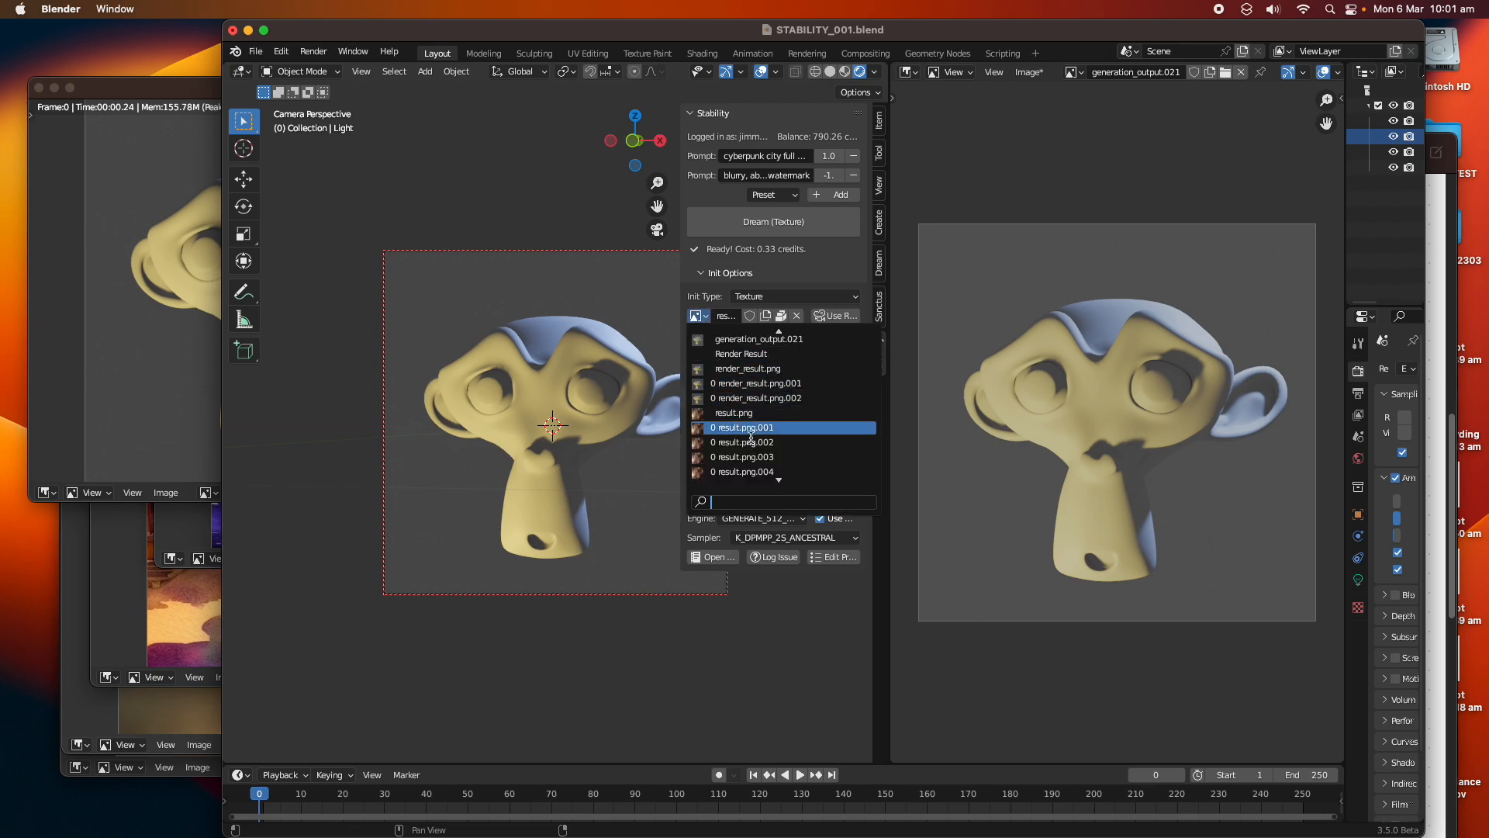
- View result.png.003 and render_result.png.001 in the image editor to compare the stored images
{"action": "left_click", "coordinate": [1073, 71]}
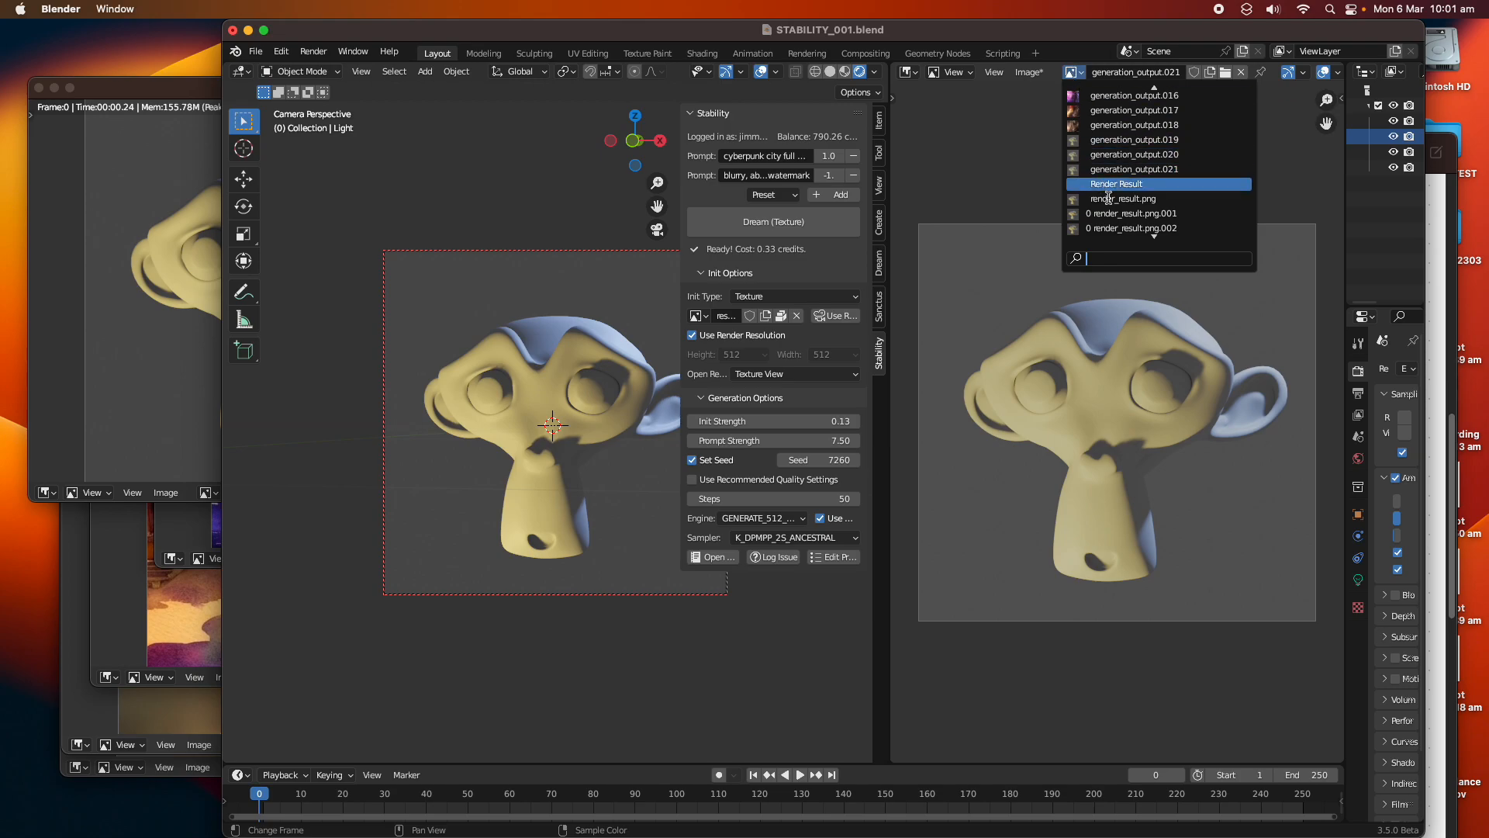
{"action": "left_click", "coordinate": [1131, 214]}
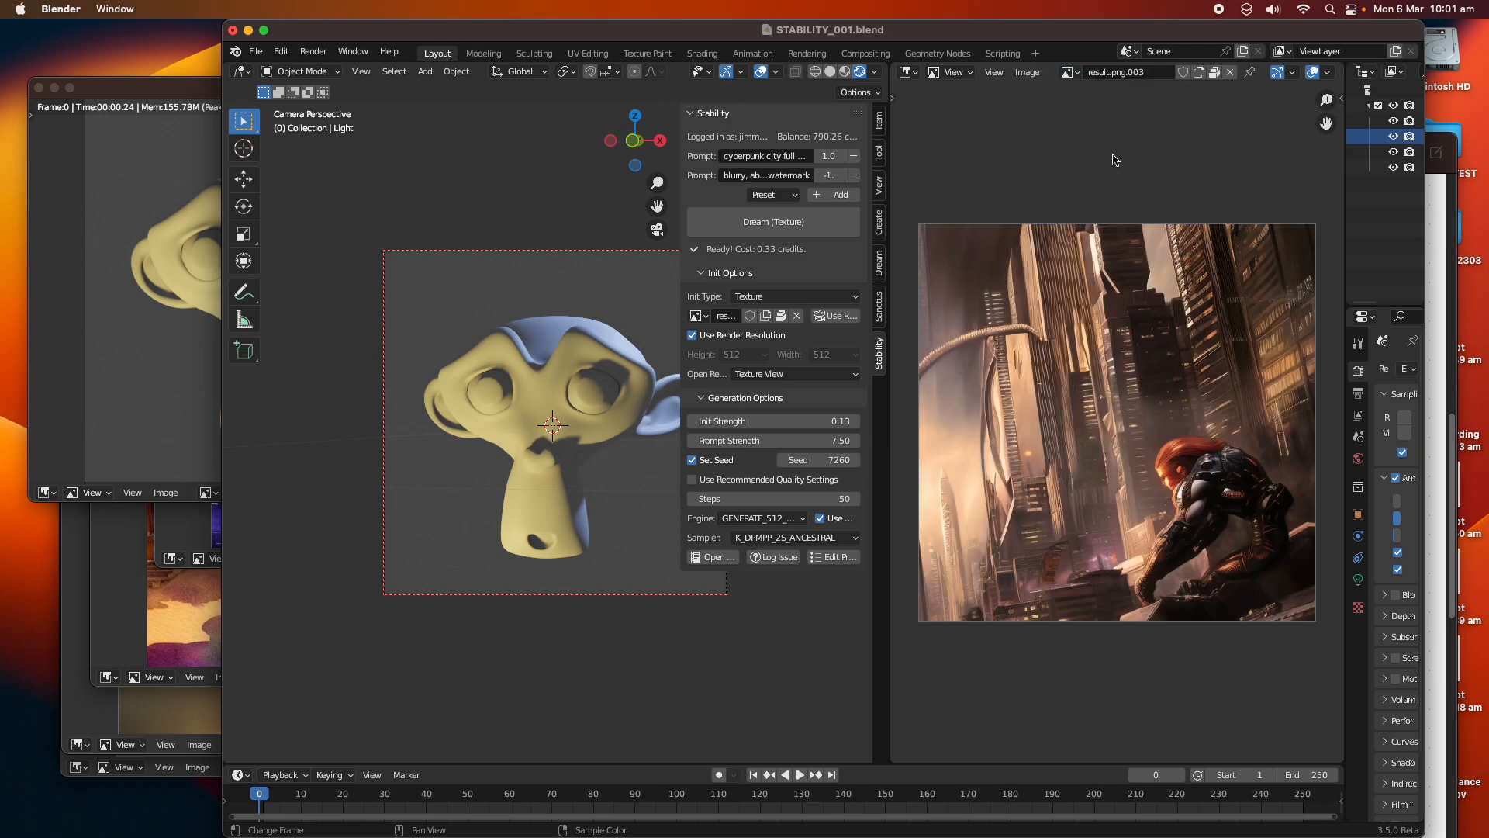
{"action": "left_click", "coordinate": [1070, 71]}
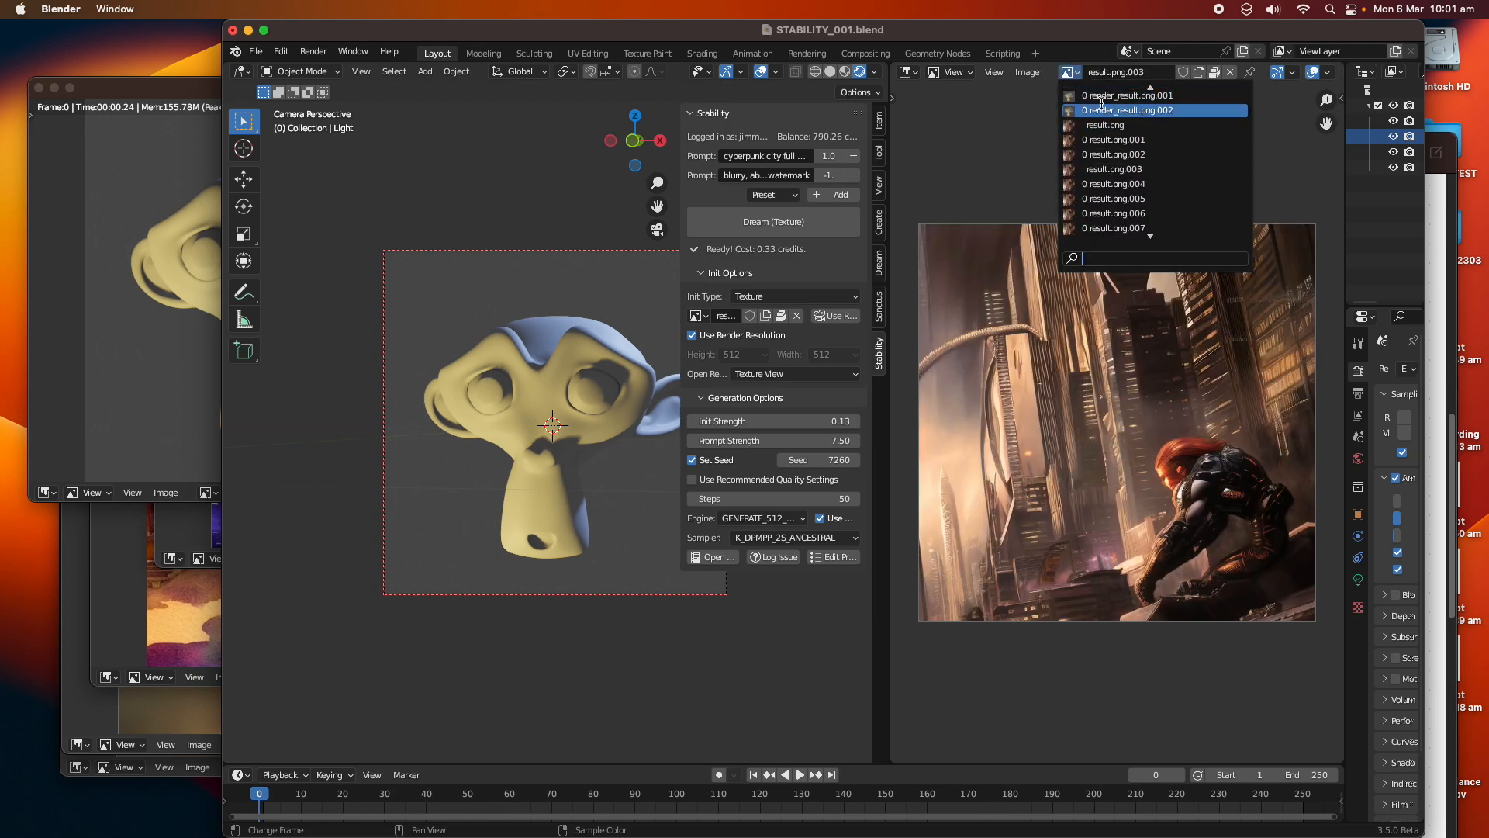
{"action": "left_click", "coordinate": [1115, 171]}
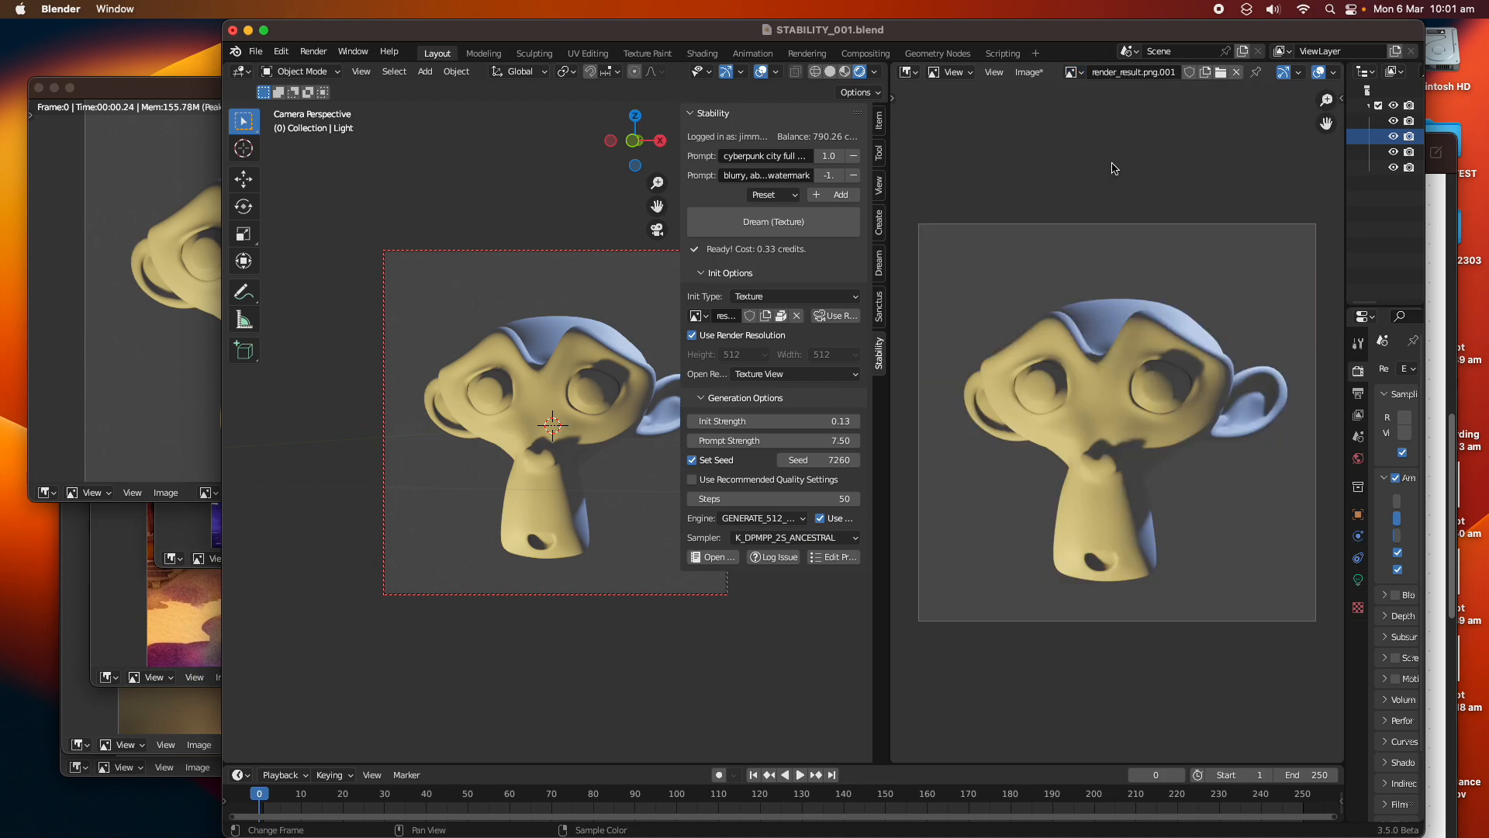
- Save STABILITY_001.blend and quit Blender without saving the modified images
{"action": "middle_click_drag", "start_coordinate": [626, 366], "coordinate": [604, 358]}
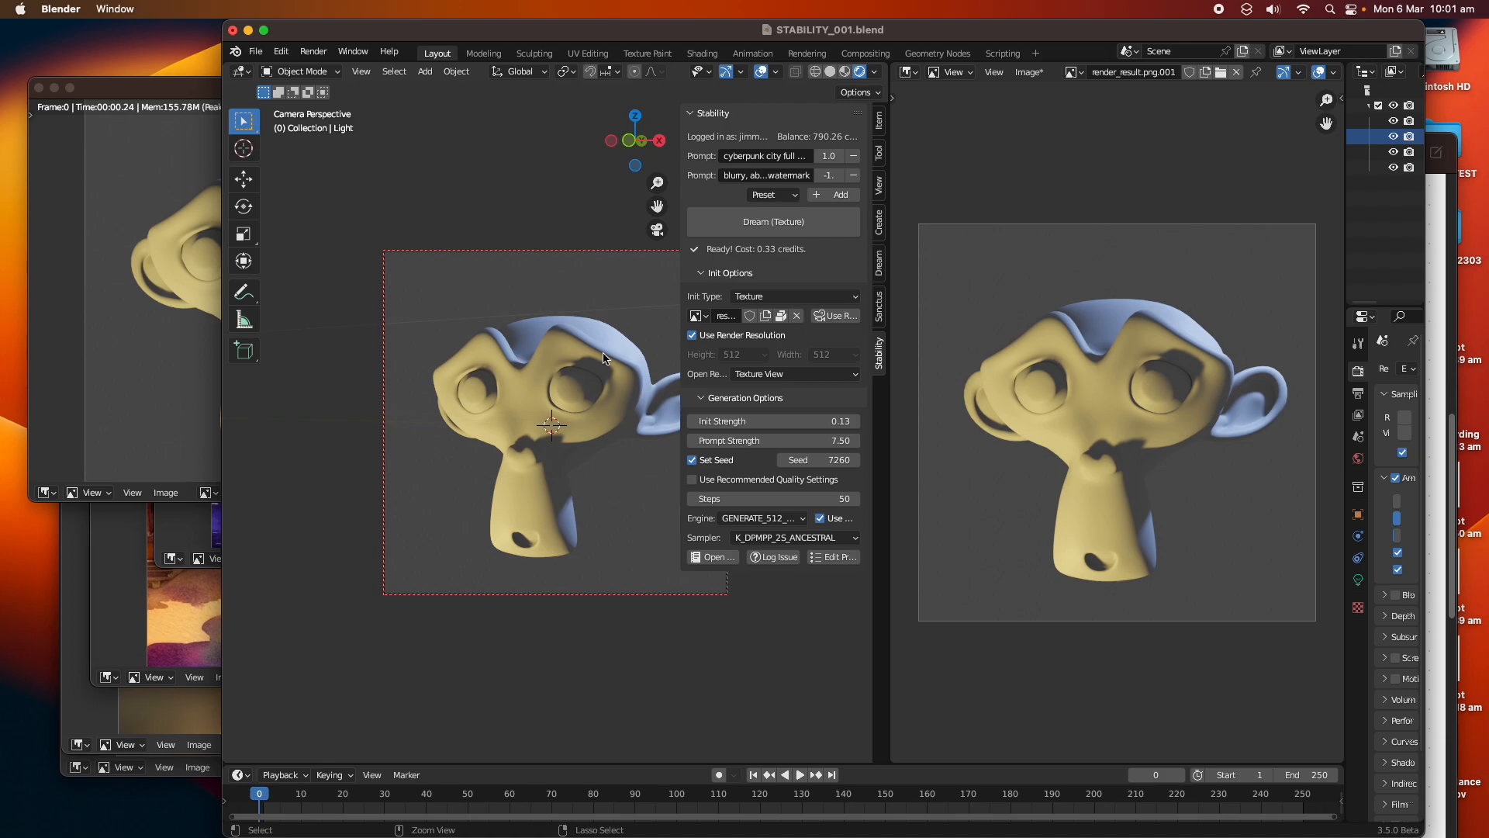
{"action": "key", "text": "ctrl+s"}
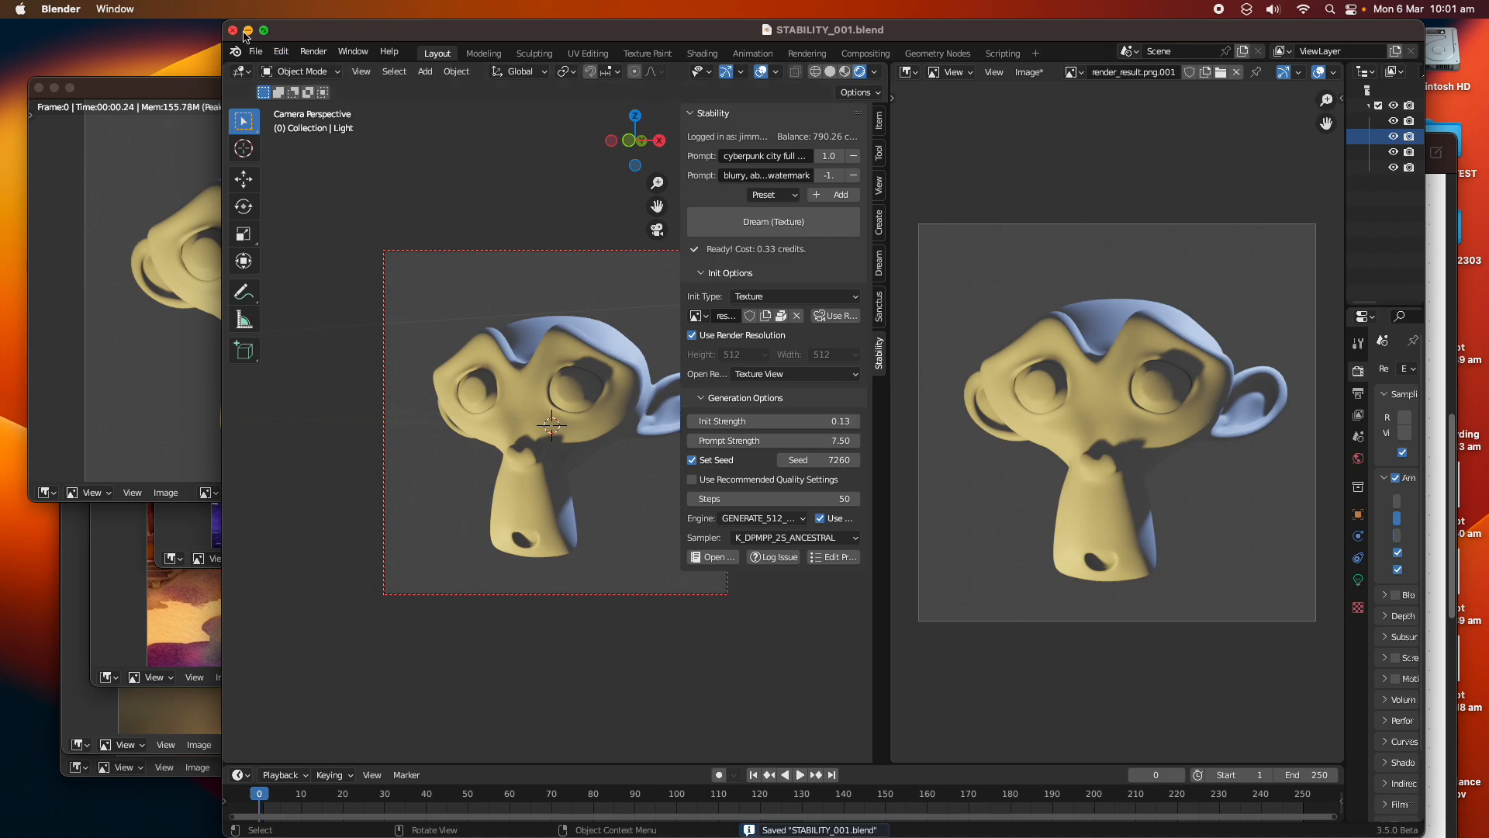
{"action": "left_click", "coordinate": [62, 9]}
{"action": "left_click", "coordinate": [90, 116]}
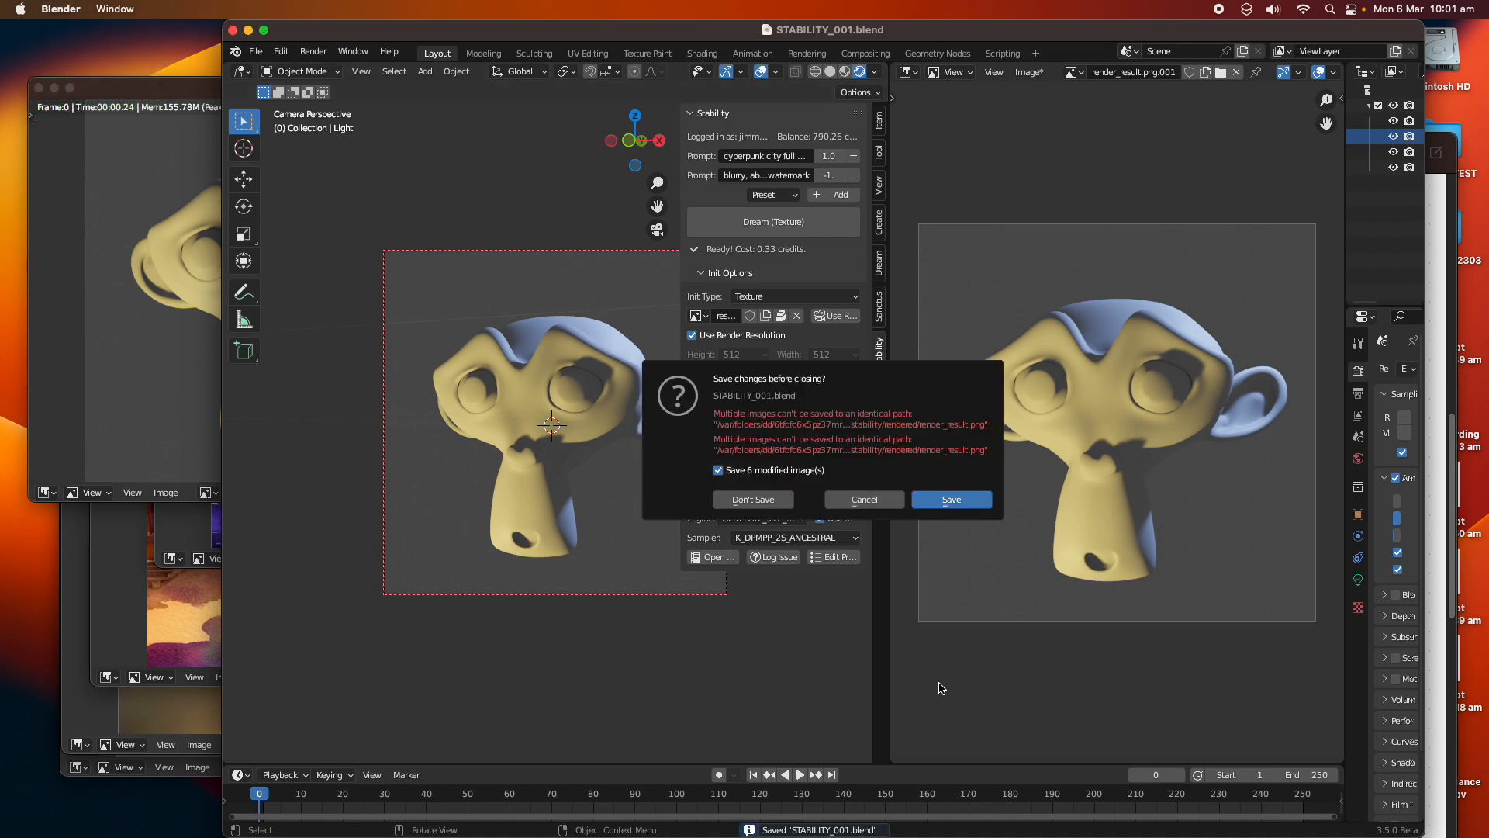
{"action": "left_click", "coordinate": [786, 506]}
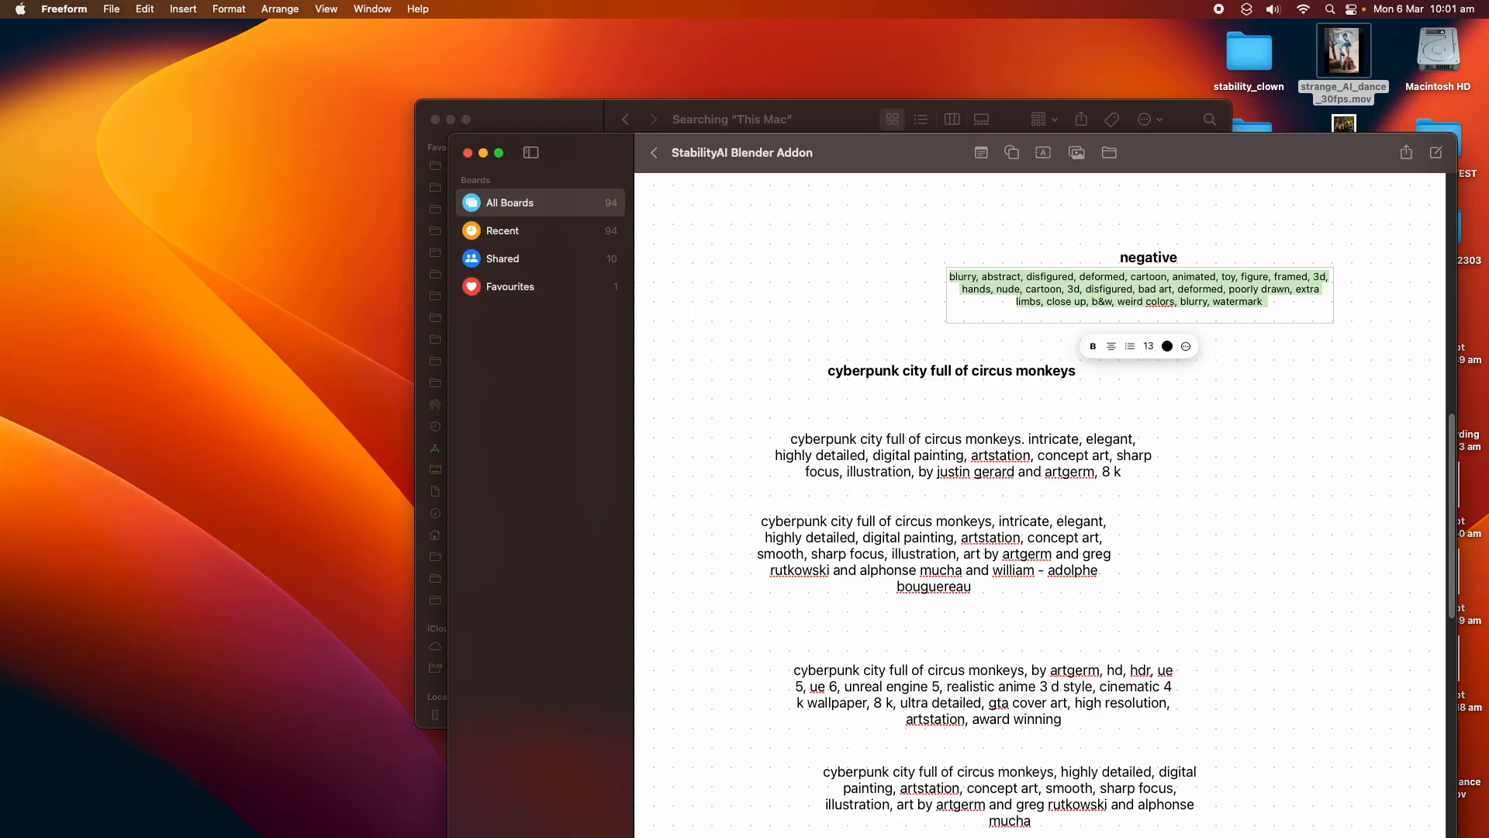
- Relaunch Blender with the default scene and show the Stability add-on's settings in a widened sidebar
{"action": "left_click", "coordinate": [953, 811]}
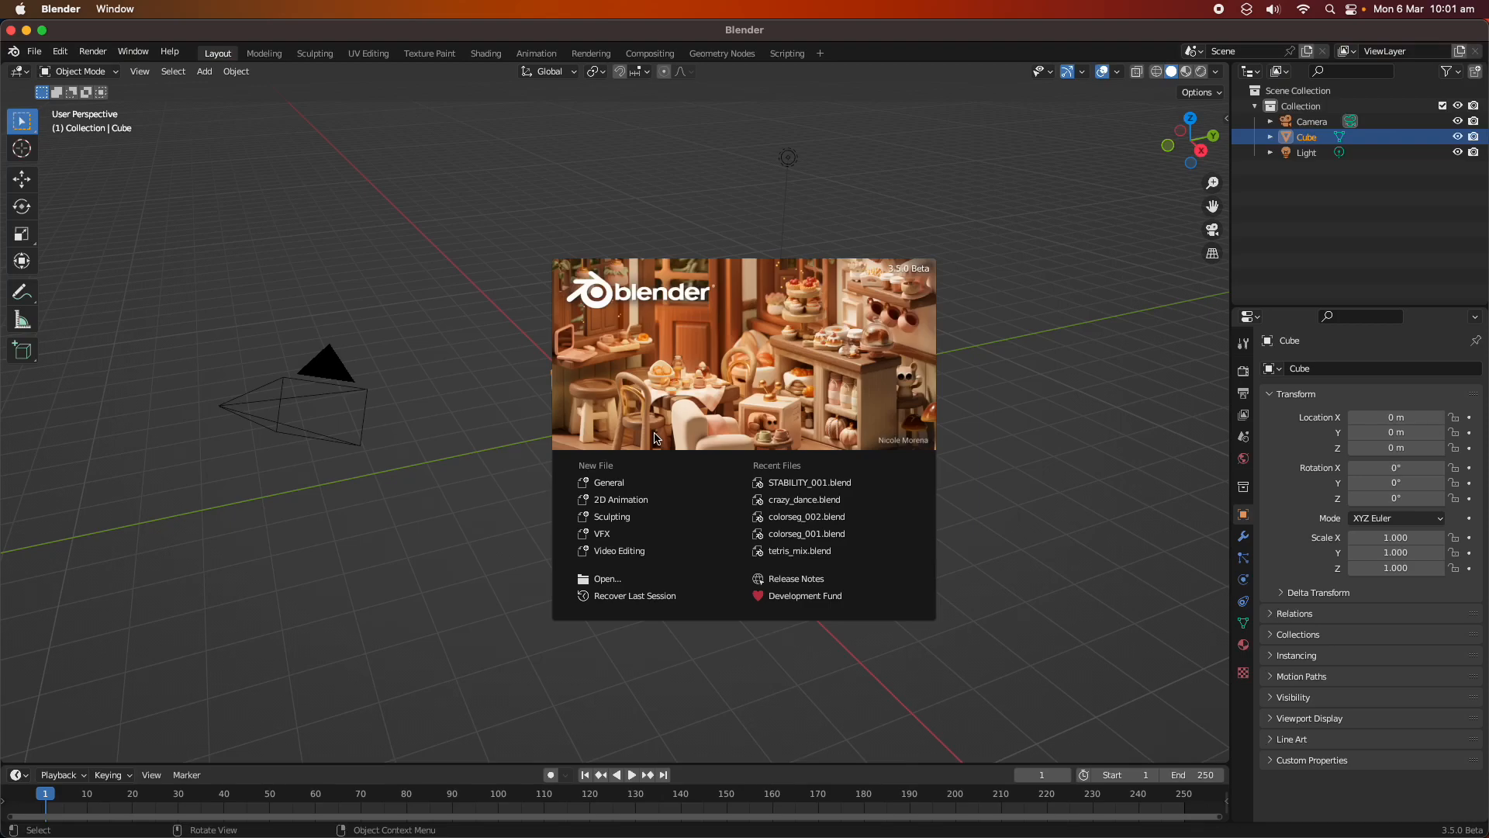
{"action": "left_click", "coordinate": [1232, 117]}
{"action": "left_click", "coordinate": [1231, 116]}
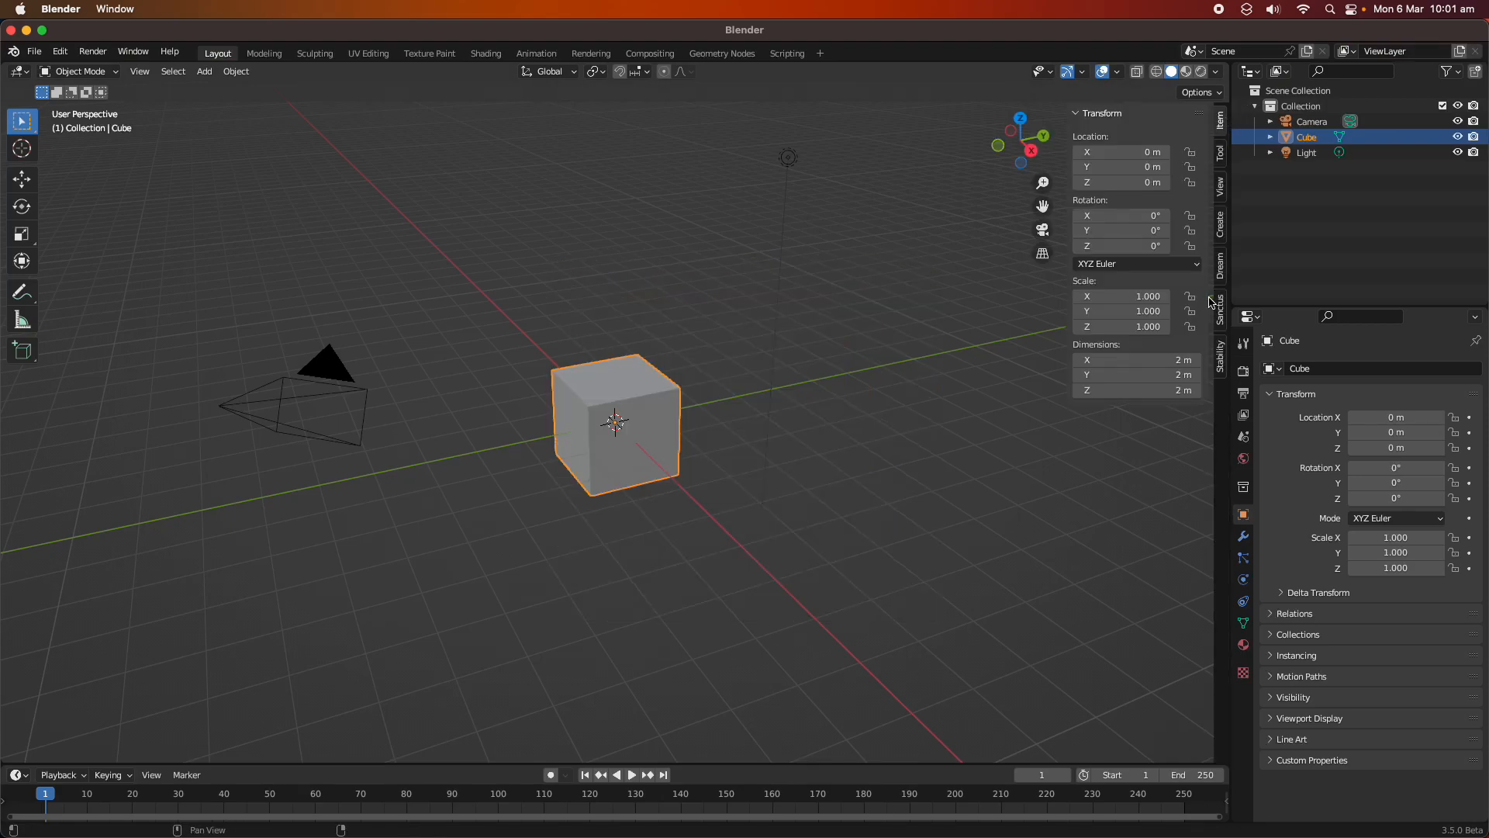
{"action": "left_click", "coordinate": [1220, 363]}
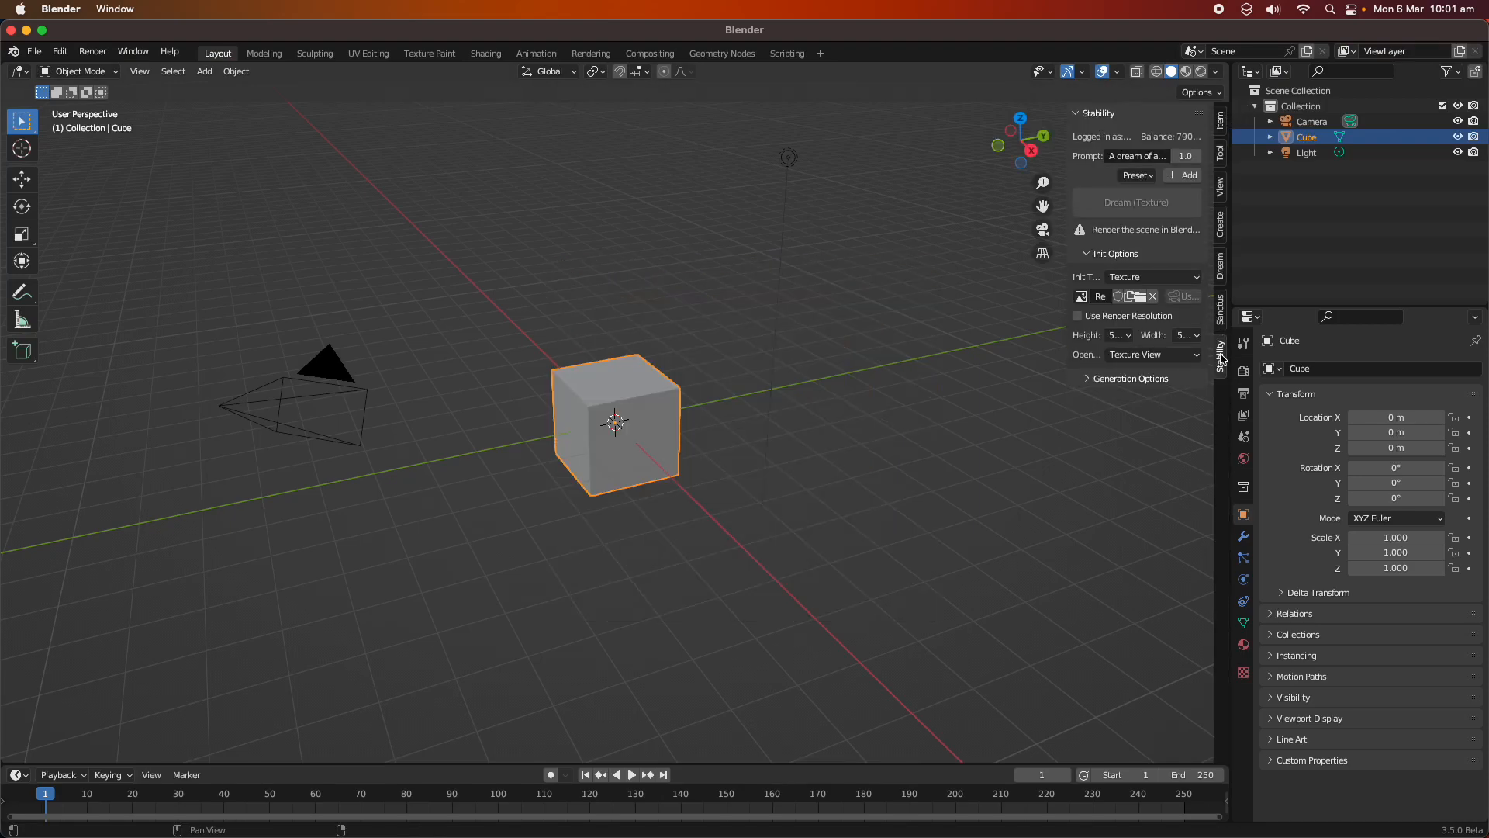
{"action": "left_click_drag", "start_coordinate": [1067, 254], "coordinate": [997, 256]}
- Delete the default cube from the scene
{"action": "scroll", "coordinate": [794, 418], "scroll_direction": "up", "scroll_amount": 1}
{"action": "middle_click_drag", "start_coordinate": [673, 401], "coordinate": [689, 402]}
{"action": "key", "text": "x"}
{"action": "left_click", "coordinate": [676, 403]}
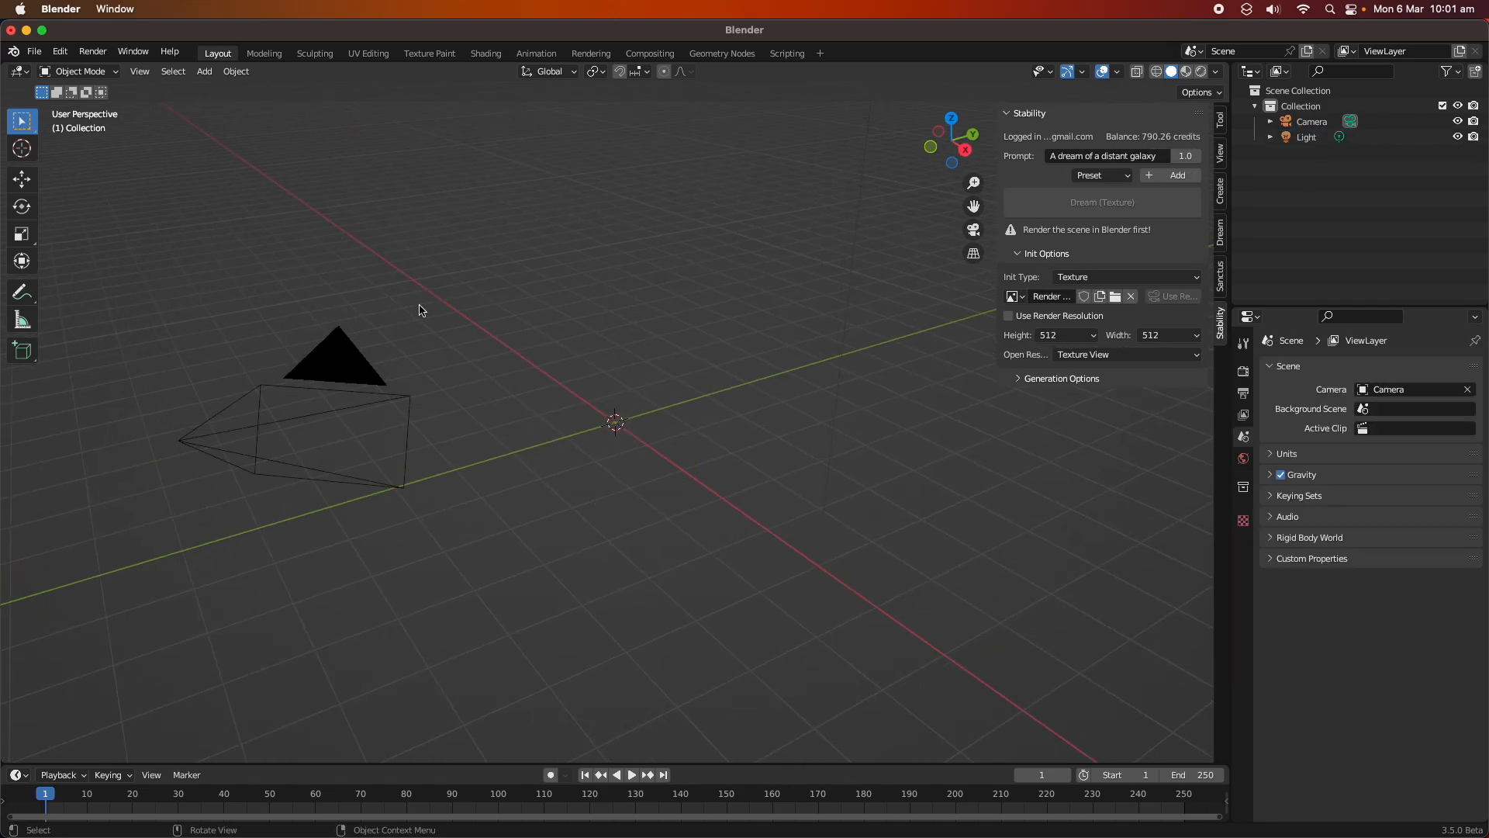
- Draw four tall box-shaped blocks standing near the origin with the Add Cube tool
{"action": "middle_click_drag", "start_coordinate": [419, 310], "coordinate": [278, 286]}
{"action": "left_click", "coordinate": [21, 351]}
{"action": "middle_click_drag", "start_coordinate": [435, 403], "coordinate": [512, 461]}
{"action": "mouse_move", "coordinate": [512, 461]}
{"action": "left_mouse_down"}
{"action": "mouse_move", "coordinate": [556, 423]}
{"action": "mouse_move", "coordinate": [676, 384]}
{"action": "mouse_move", "coordinate": [822, 449]}
{"action": "left_mouse_up"}
{"action": "left_click", "coordinate": [559, 264]}
{"action": "left_click", "coordinate": [685, 221]}
{"action": "left_click", "coordinate": [830, 233]}
{"action": "left_click_drag", "start_coordinate": [590, 471], "coordinate": [682, 532]}
{"action": "left_click", "coordinate": [685, 358]}
{"action": "middle_click_drag", "start_coordinate": [686, 358], "coordinate": [468, 328]}
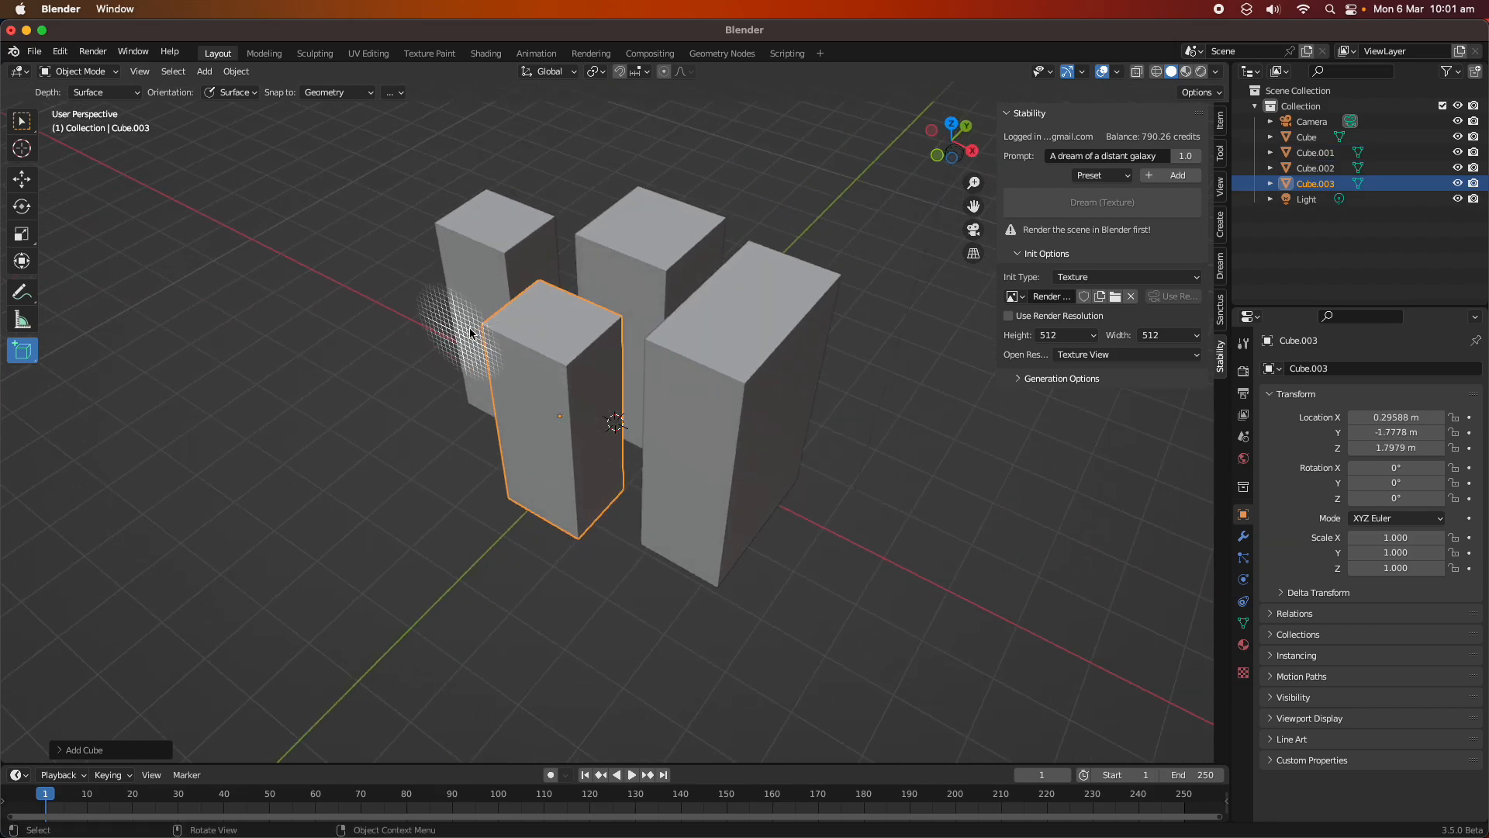
- Draw a long thin bar extending from a block's side and a narrow tower on top of the front block
{"action": "left_click", "coordinate": [340, 443]}
{"action": "left_click_drag", "start_coordinate": [521, 309], "coordinate": [557, 340]}
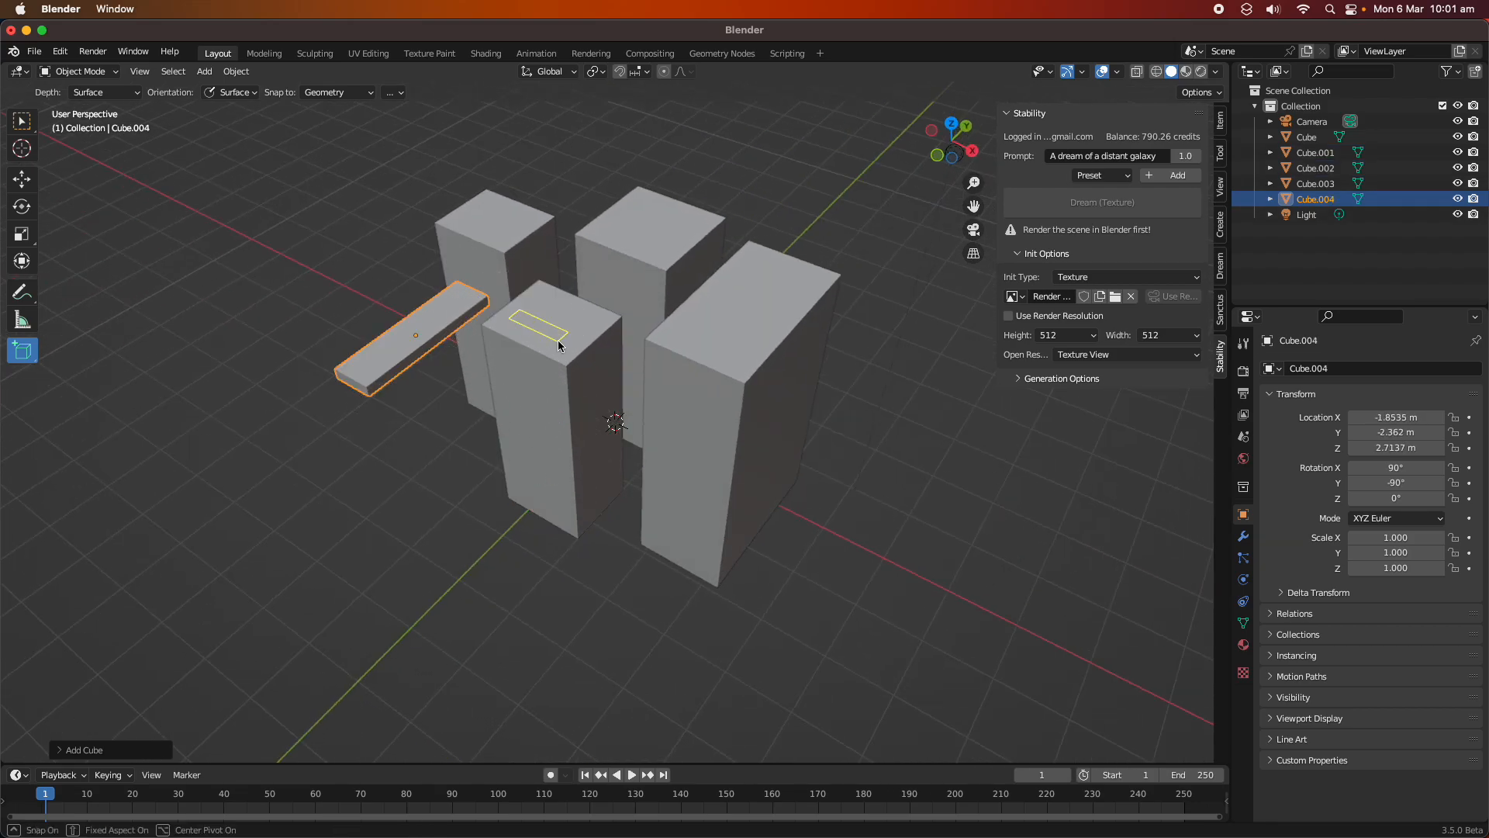
{"action": "left_click", "coordinate": [554, 210]}
- Draw two thick boxes projecting outward from the side faces of the largest block
{"action": "left_click_drag", "start_coordinate": [657, 394], "coordinate": [713, 465]}
{"action": "left_click", "coordinate": [605, 636]}
{"action": "middle_click_drag", "start_coordinate": [737, 529], "coordinate": [693, 515]}
{"action": "left_click_drag", "start_coordinate": [675, 400], "coordinate": [730, 457]}
{"action": "left_click", "coordinate": [992, 572]}
- Draw a tower on top of the largest block, and return to the selection tool in Object Mode
{"action": "middle_click_drag", "start_coordinate": [754, 436], "coordinate": [682, 418]}
{"action": "left_click_drag", "start_coordinate": [584, 301], "coordinate": [673, 334]}
{"action": "left_click", "coordinate": [676, 221]}
{"action": "middle_click_drag", "start_coordinate": [651, 362], "coordinate": [720, 354]}
{"action": "left_click", "coordinate": [68, 73]}
{"action": "left_click", "coordinate": [69, 90]}
{"action": "middle_click_drag", "start_coordinate": [880, 411], "coordinate": [808, 404], "text": "shift"}
{"action": "left_click", "coordinate": [857, 383]}
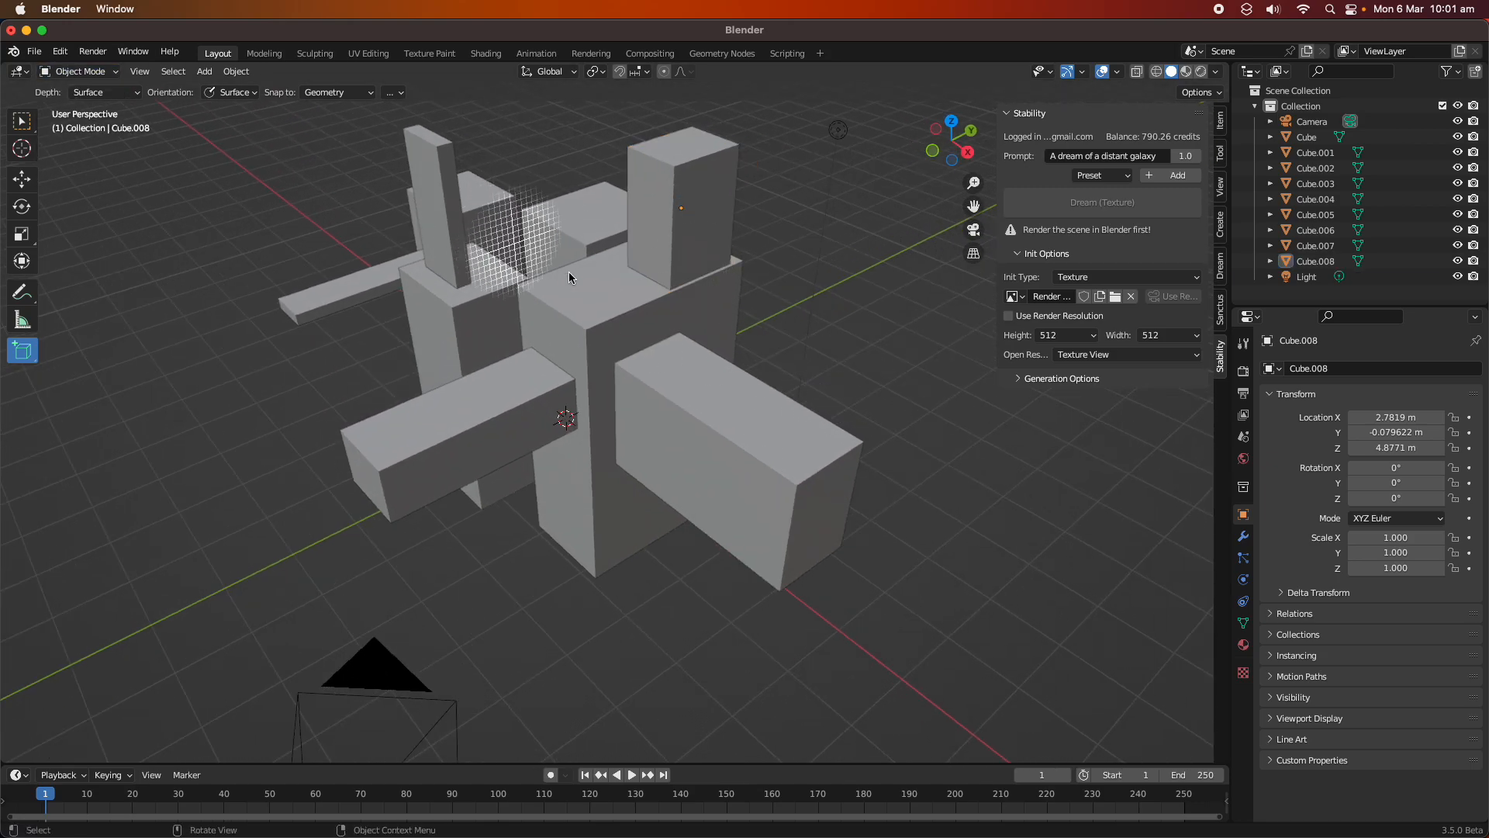
{"action": "left_click", "coordinate": [69, 75]}
{"action": "left_click", "coordinate": [68, 91]}
{"action": "left_click", "coordinate": [26, 130]}
- Look through the camera, lock it with Camera to View and frame all the blocks
{"action": "middle_click_drag", "start_coordinate": [588, 405], "coordinate": [625, 375]}
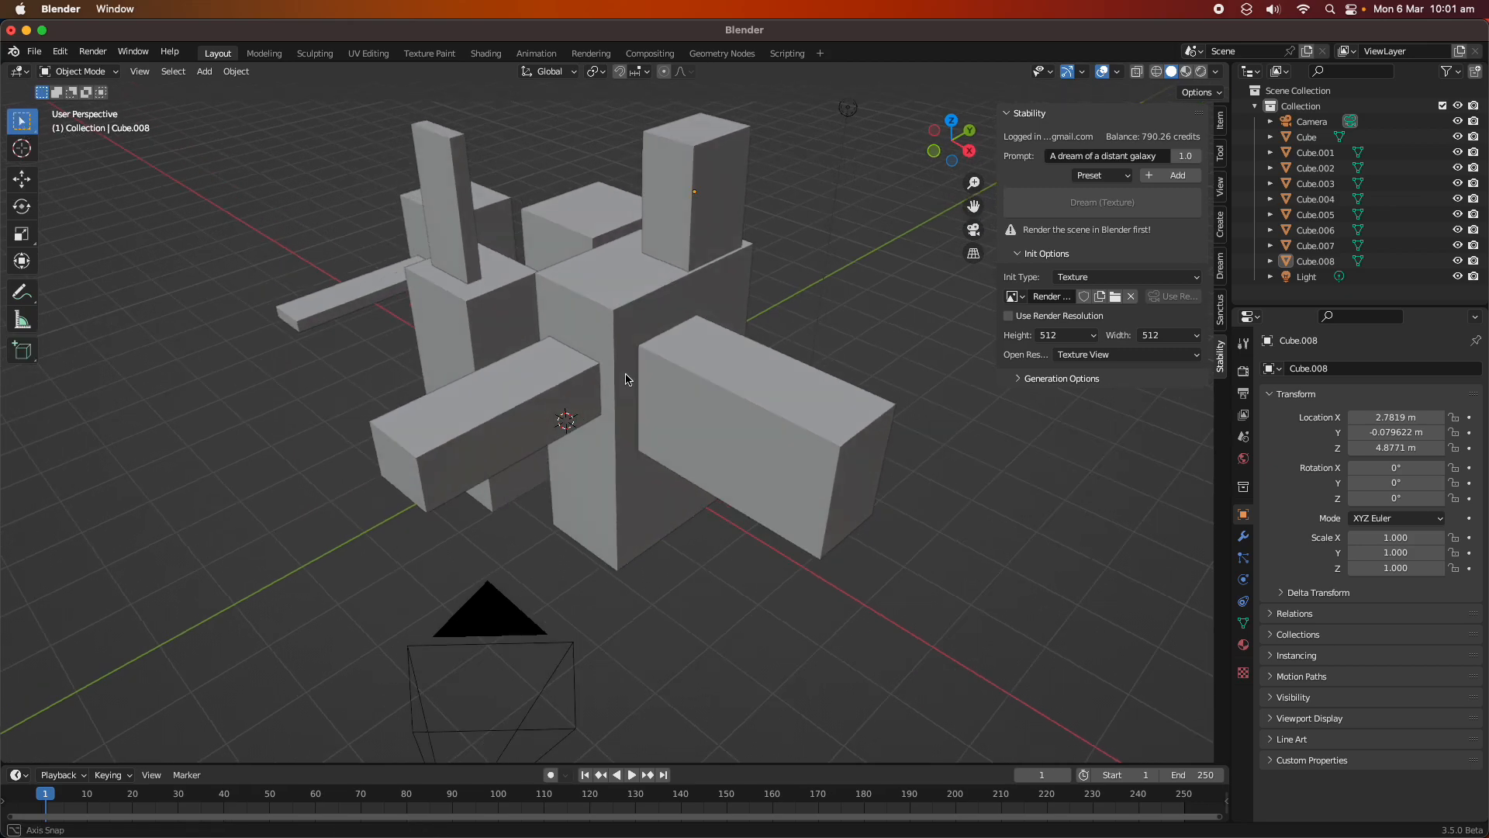
{"action": "key", "text": "KP_0"}
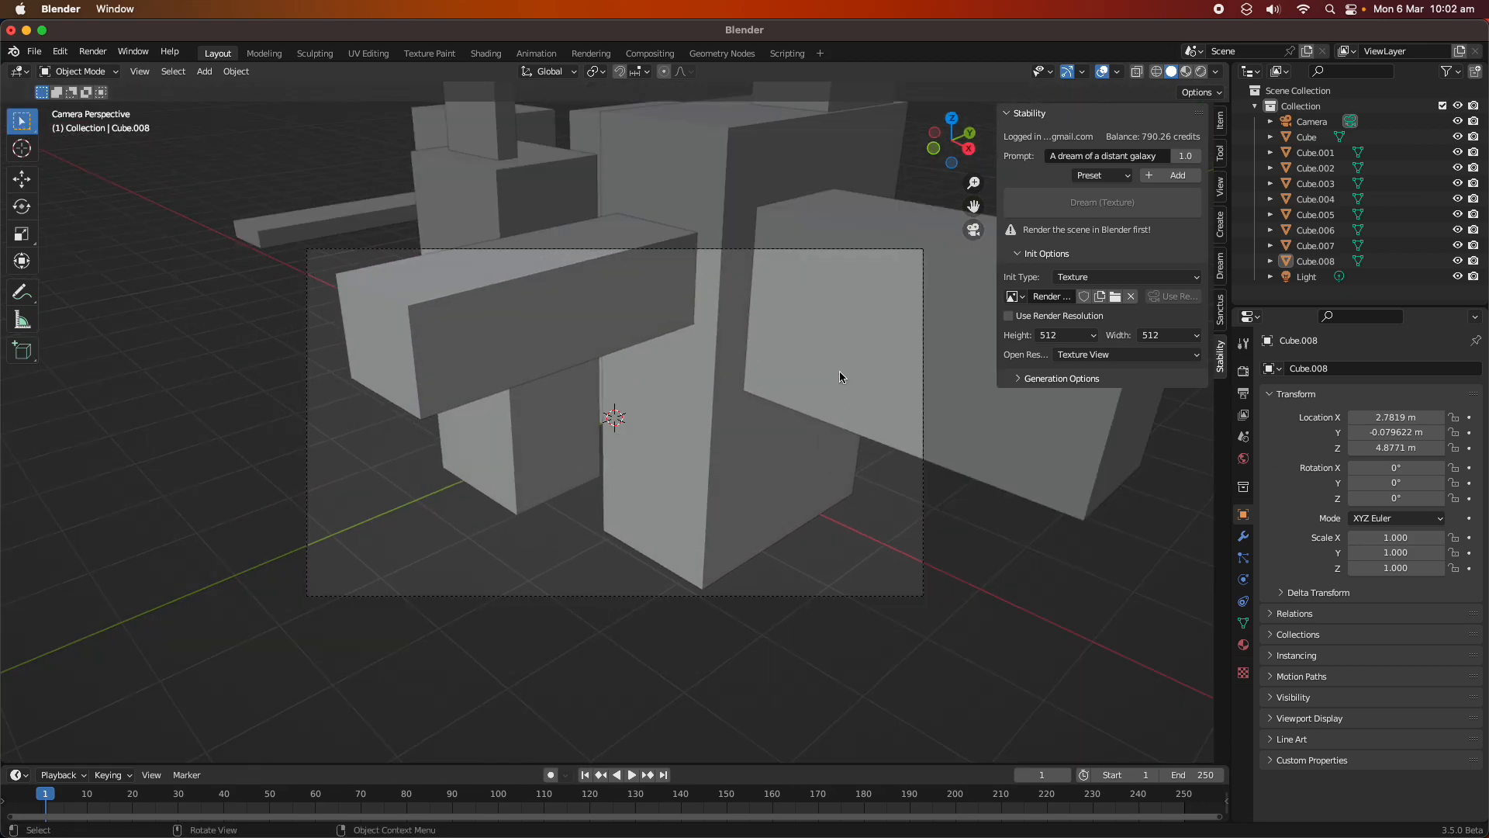
{"action": "left_click", "coordinate": [1220, 186]}
{"action": "left_click", "coordinate": [1123, 307]}
{"action": "scroll", "coordinate": [762, 411], "scroll_direction": "down", "scroll_amount": 5}
{"action": "middle_click_drag", "start_coordinate": [762, 411], "coordinate": [771, 475], "text": "shift"}
- Set the render resolution to 512 × 512 px and move the camera closer to the blocks
{"action": "left_click", "coordinate": [1242, 372]}
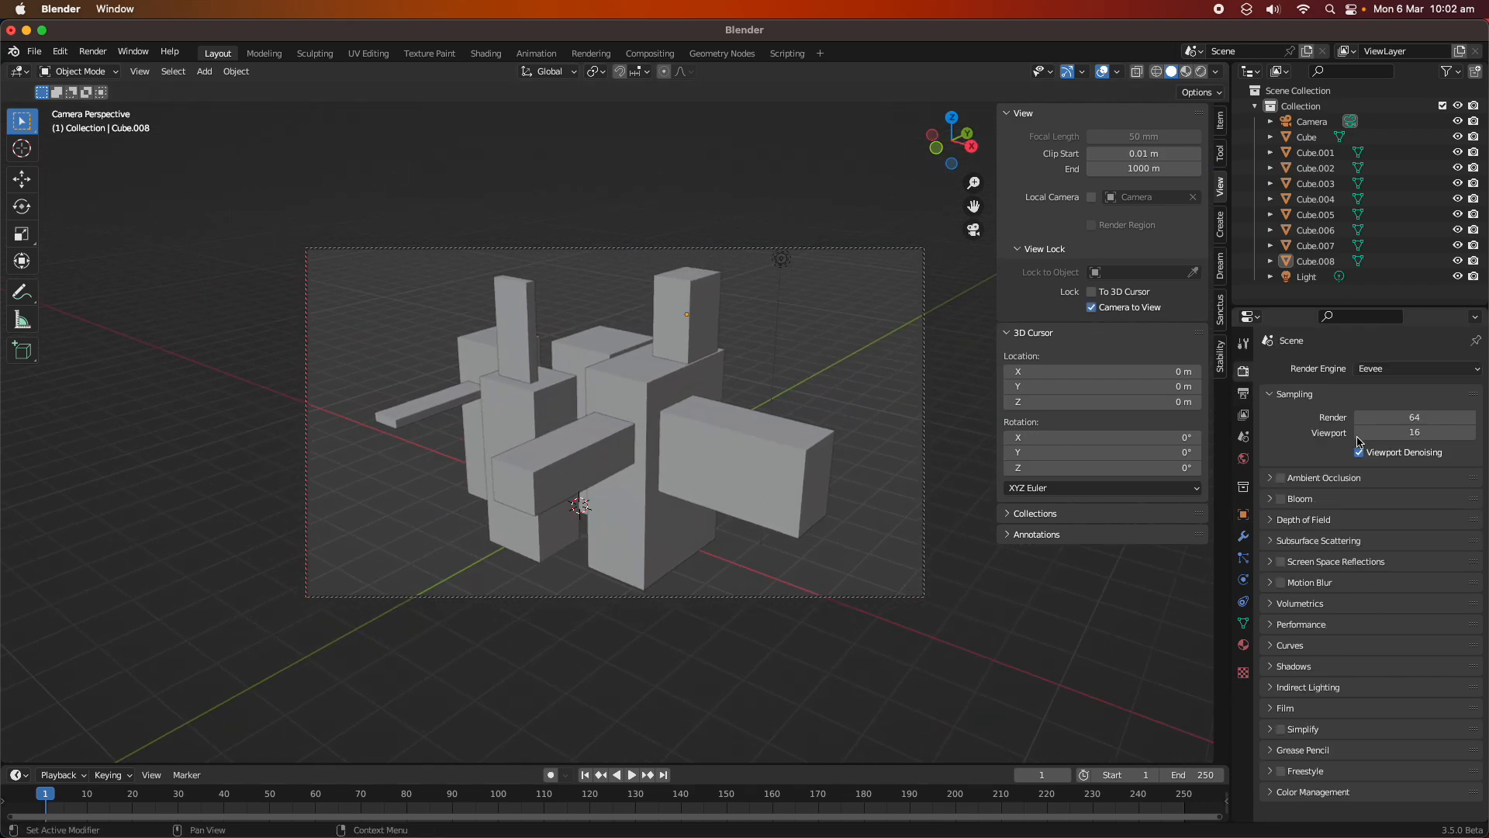
{"action": "left_click", "coordinate": [1243, 393]}
{"action": "left_click_drag", "start_coordinate": [1394, 389], "coordinate": [1394, 404]}
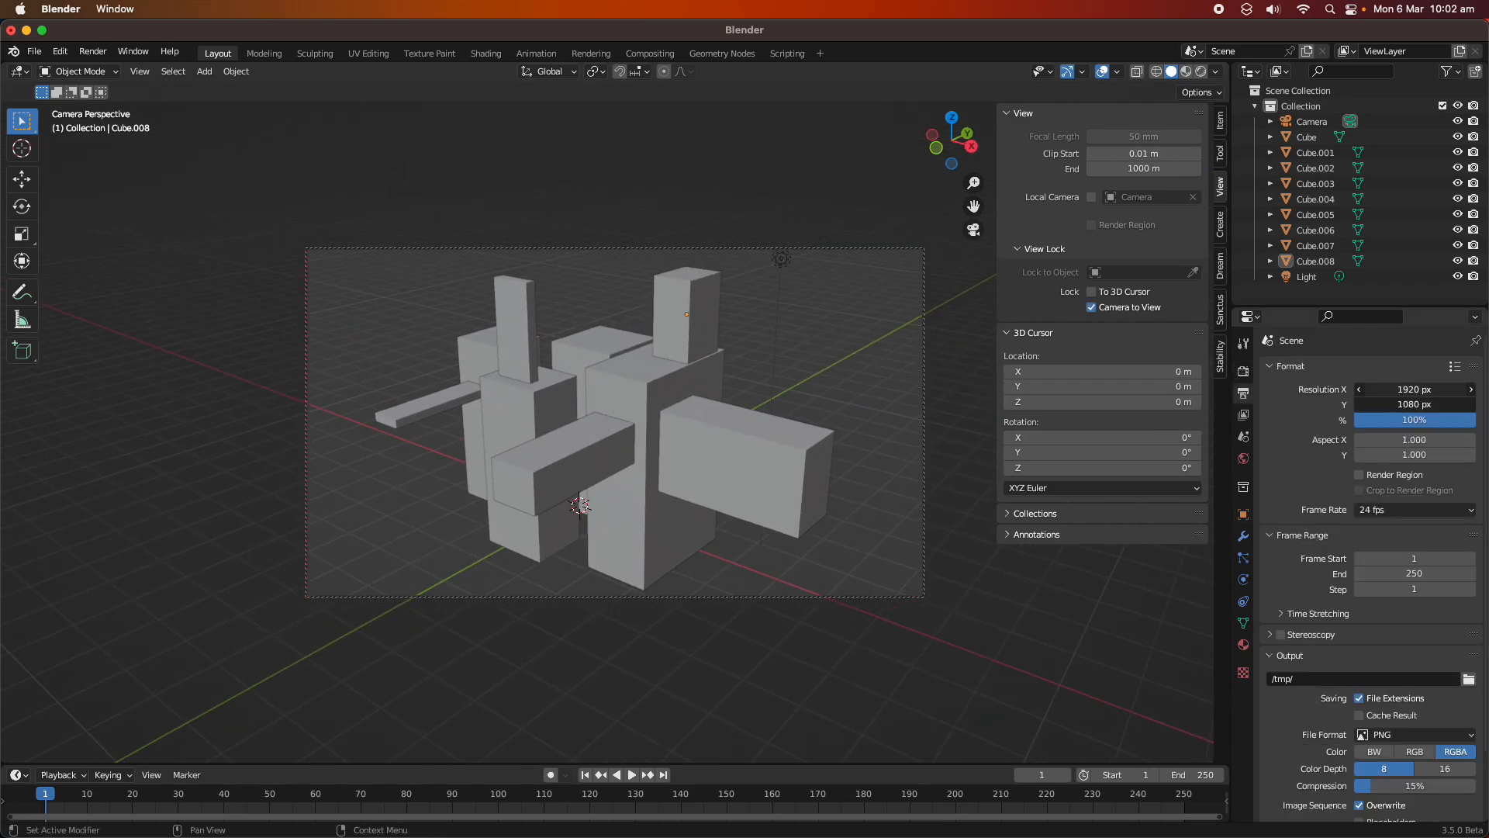
{"action": "type", "text": "512"}
{"action": "key", "text": "Return"}
{"action": "middle_click_drag", "start_coordinate": [771, 363], "coordinate": [811, 391]}
{"action": "scroll", "coordinate": [810, 398], "scroll_direction": "up", "scroll_amount": 3}
- Save the scene as STABILITY_002.blend in the STABILITY_TEST folder
{"action": "key", "text": "super+s"}
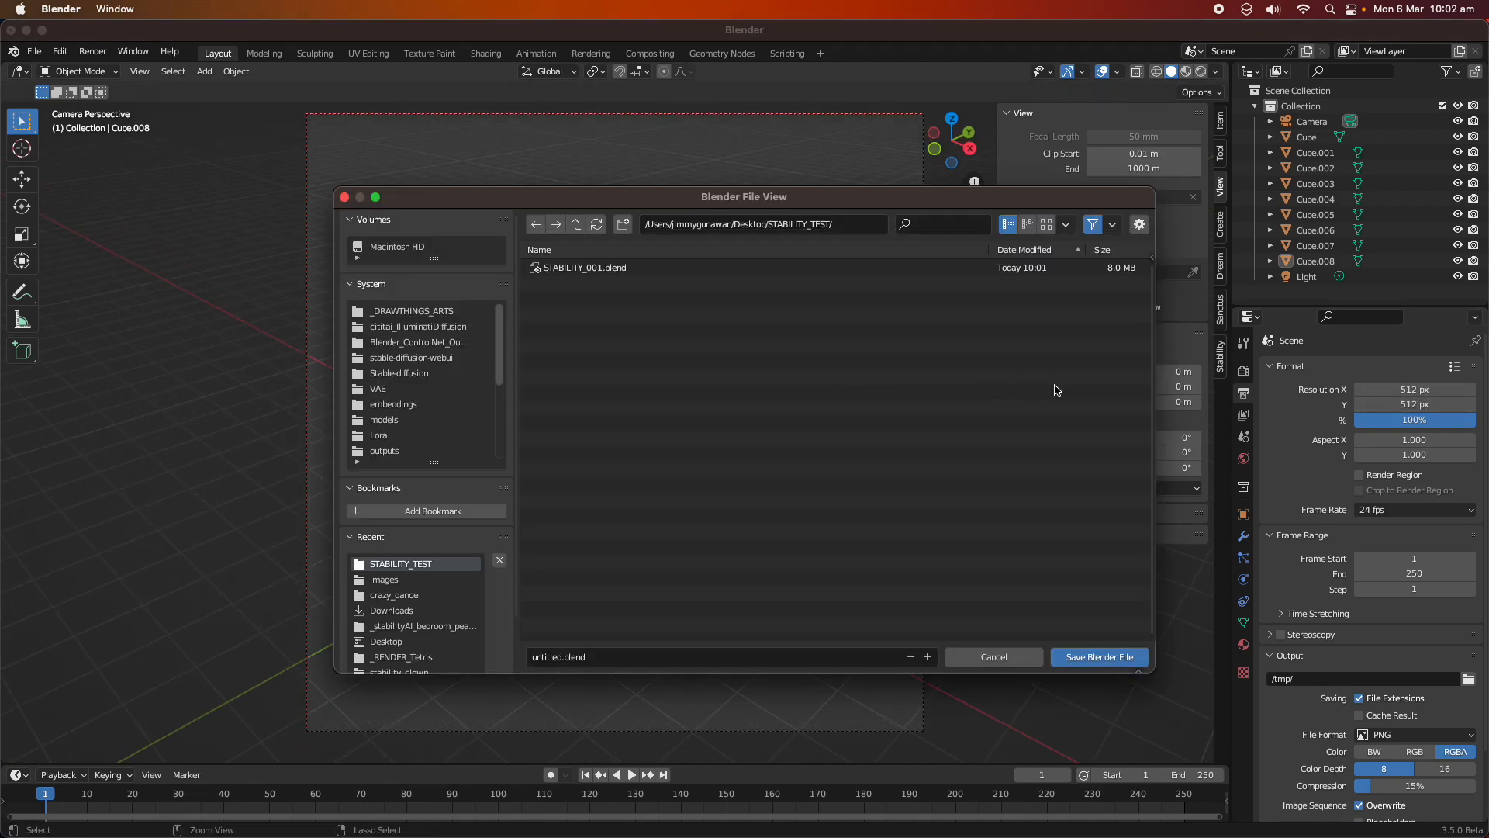
{"action": "left_click", "coordinate": [630, 269]}
{"action": "left_click", "coordinate": [926, 656]}
{"action": "left_click", "coordinate": [1099, 656]}
- Show the Stability add-on's settings and choose the Photography prompt preset
{"action": "left_click", "coordinate": [1220, 363]}
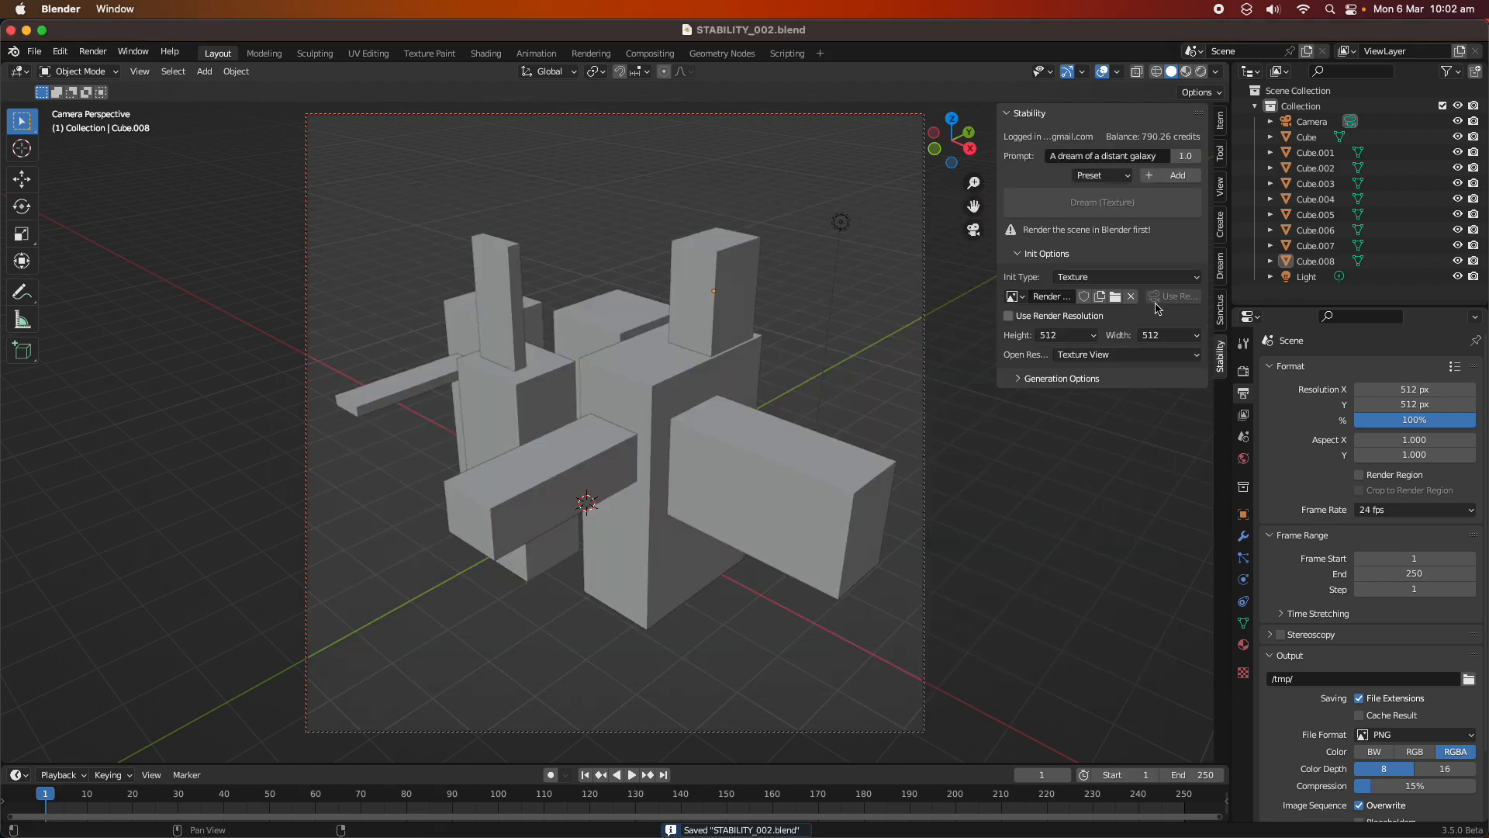
{"action": "left_click", "coordinate": [1103, 177]}
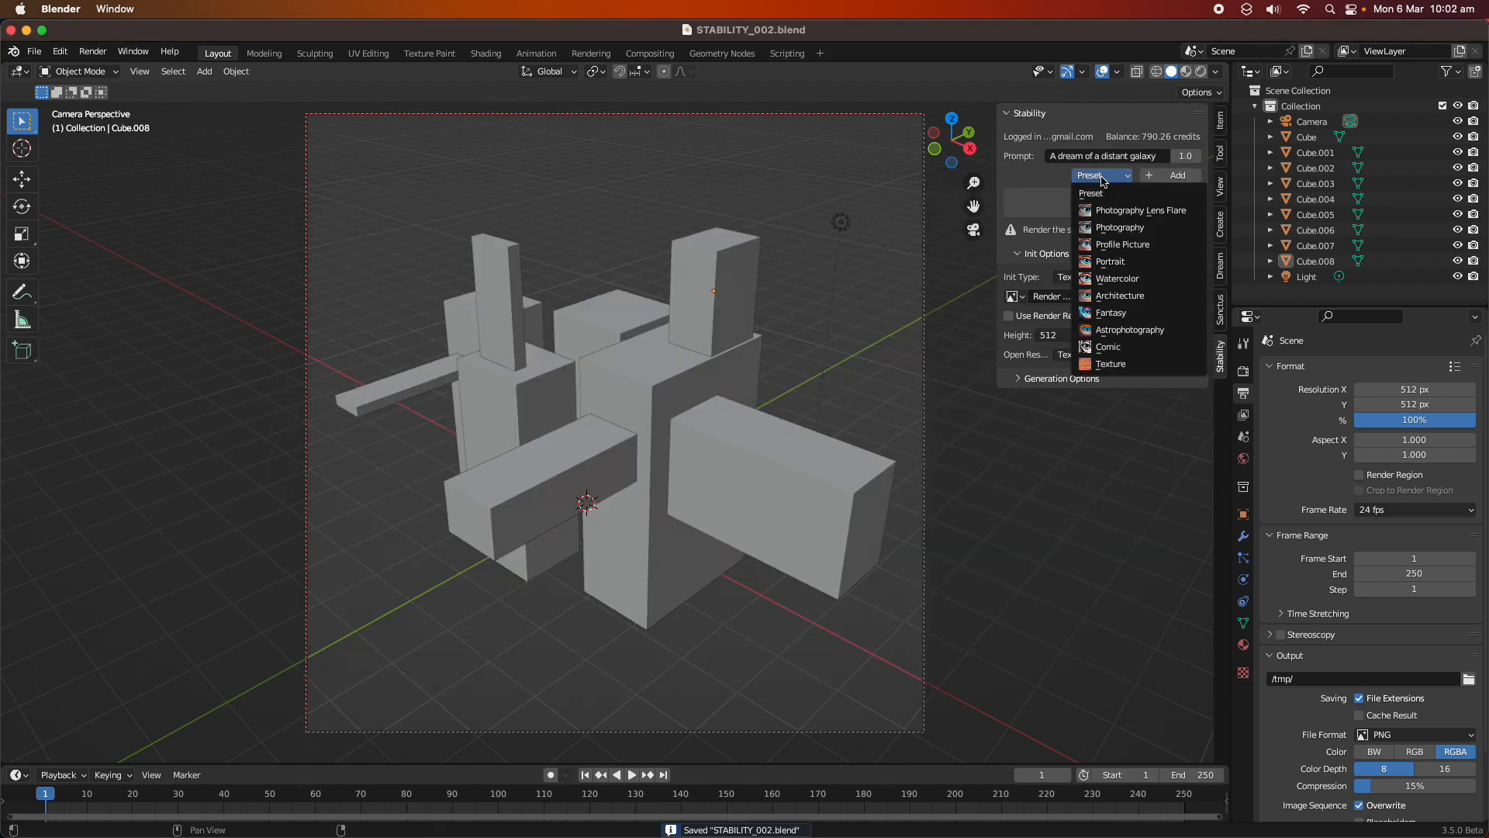
{"action": "left_click", "coordinate": [1123, 229]}
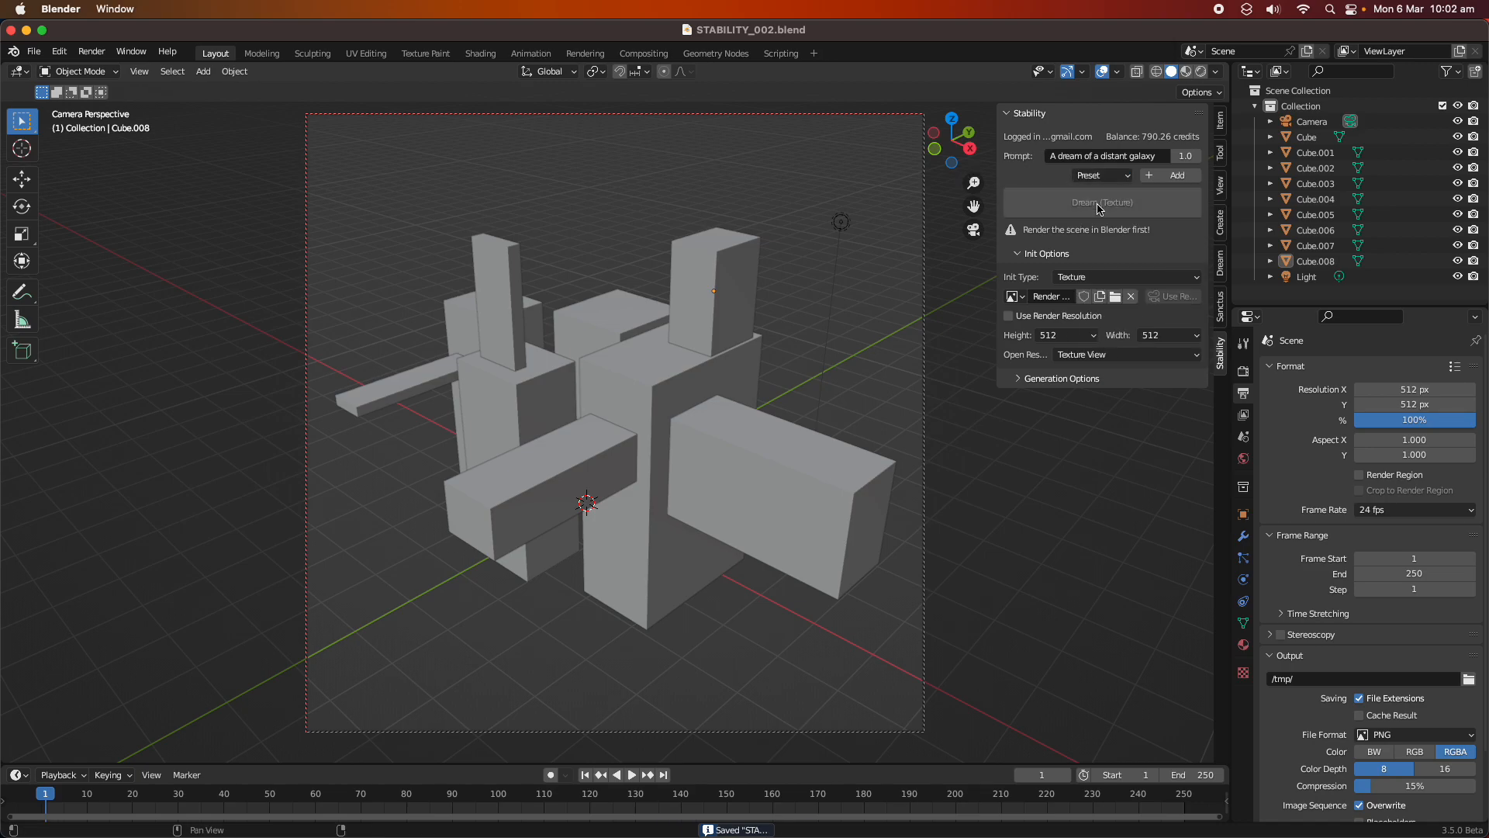
- Enable Use Render Resolution with Texture as the Init Type, and save the file
{"action": "left_click", "coordinate": [1082, 277]}
{"action": "left_click", "coordinate": [1084, 312]}
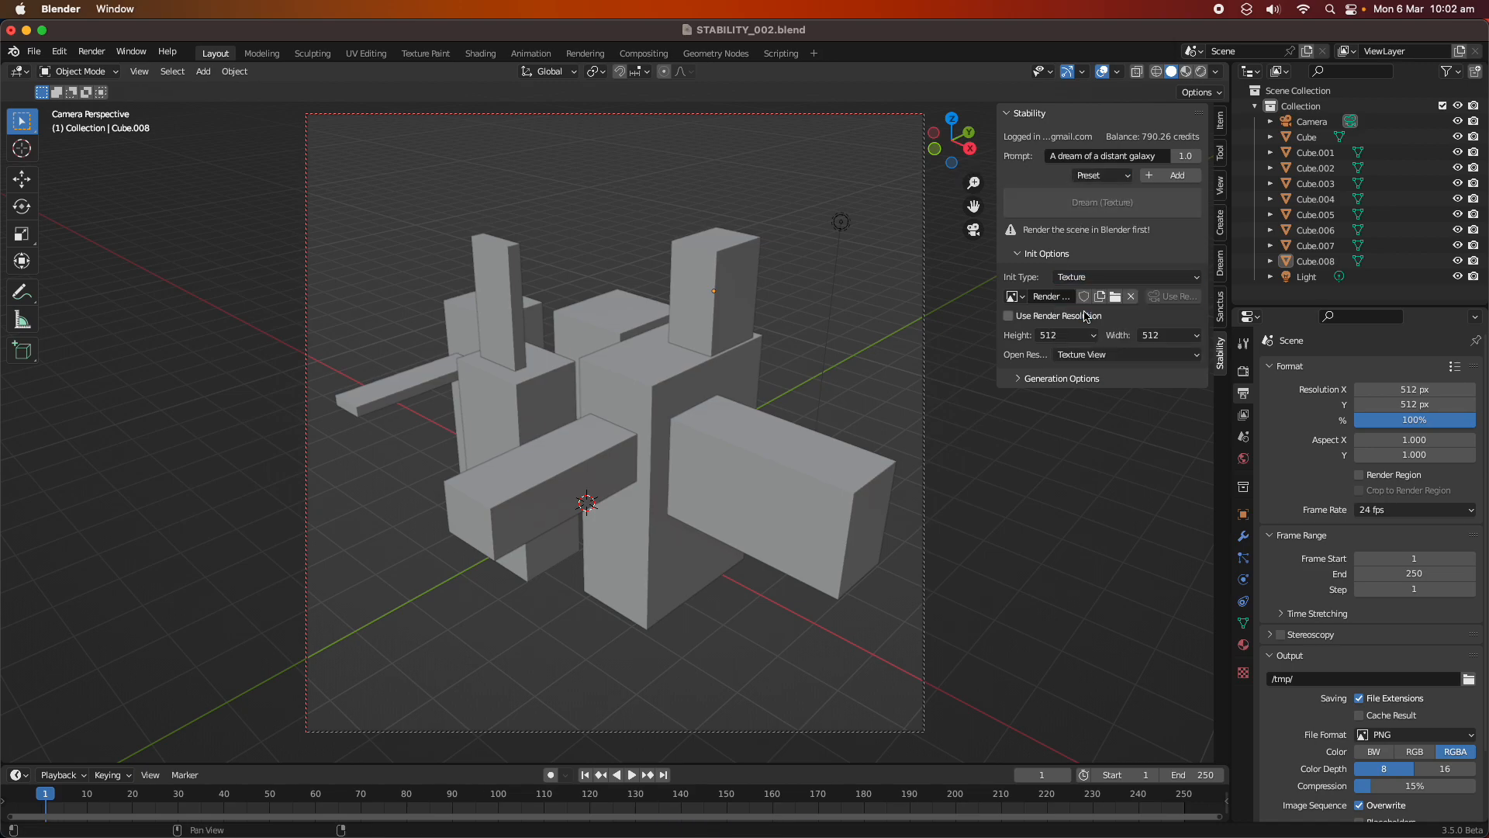
{"action": "left_click", "coordinate": [1059, 318]}
{"action": "key", "text": "super+s"}
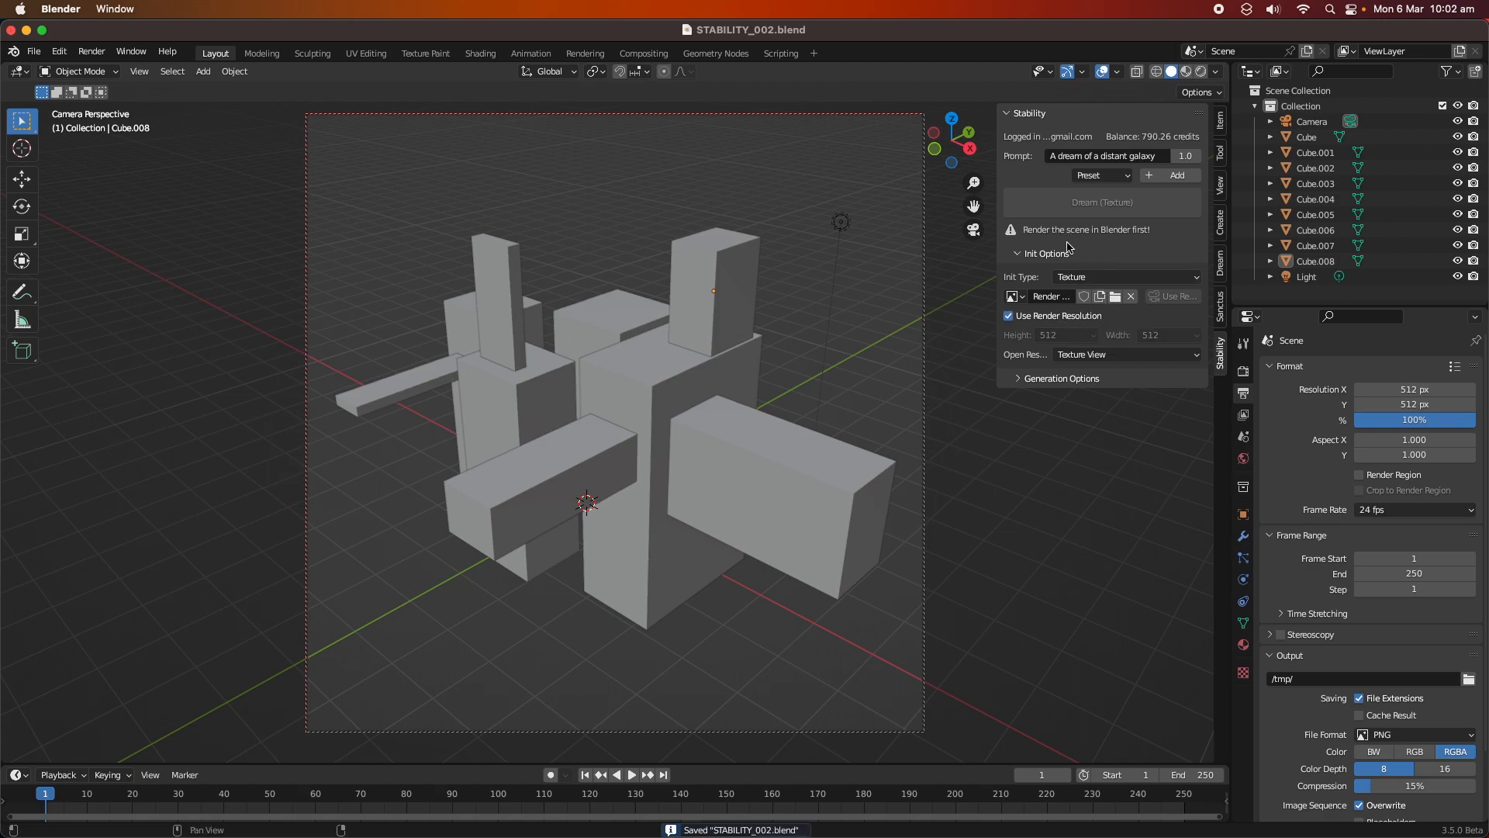
- Expand the Generation Options and choose Render Result as the init texture
{"action": "left_click", "coordinate": [1022, 380]}
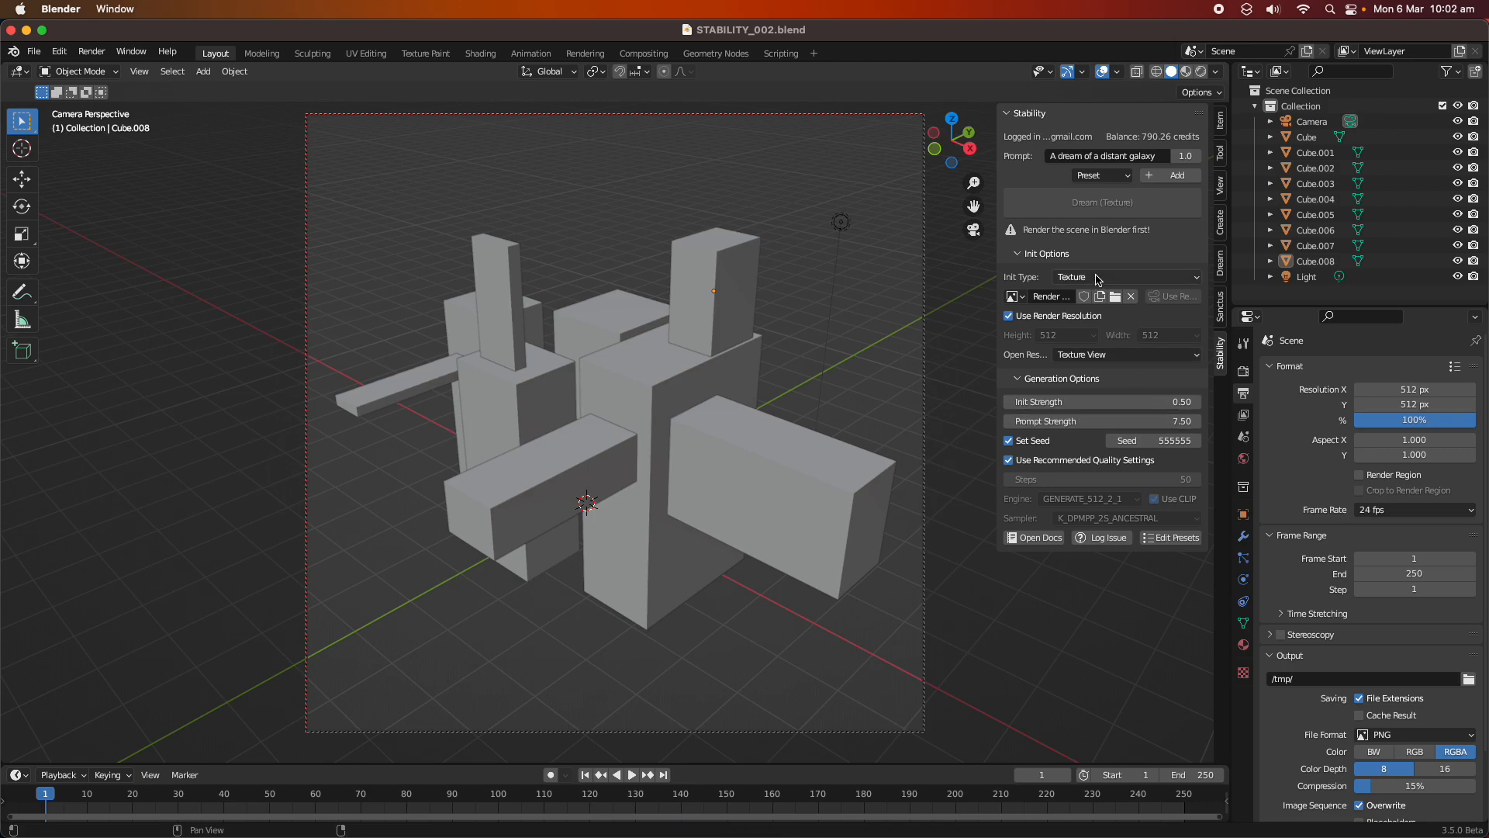
{"action": "left_click", "coordinate": [1015, 295]}
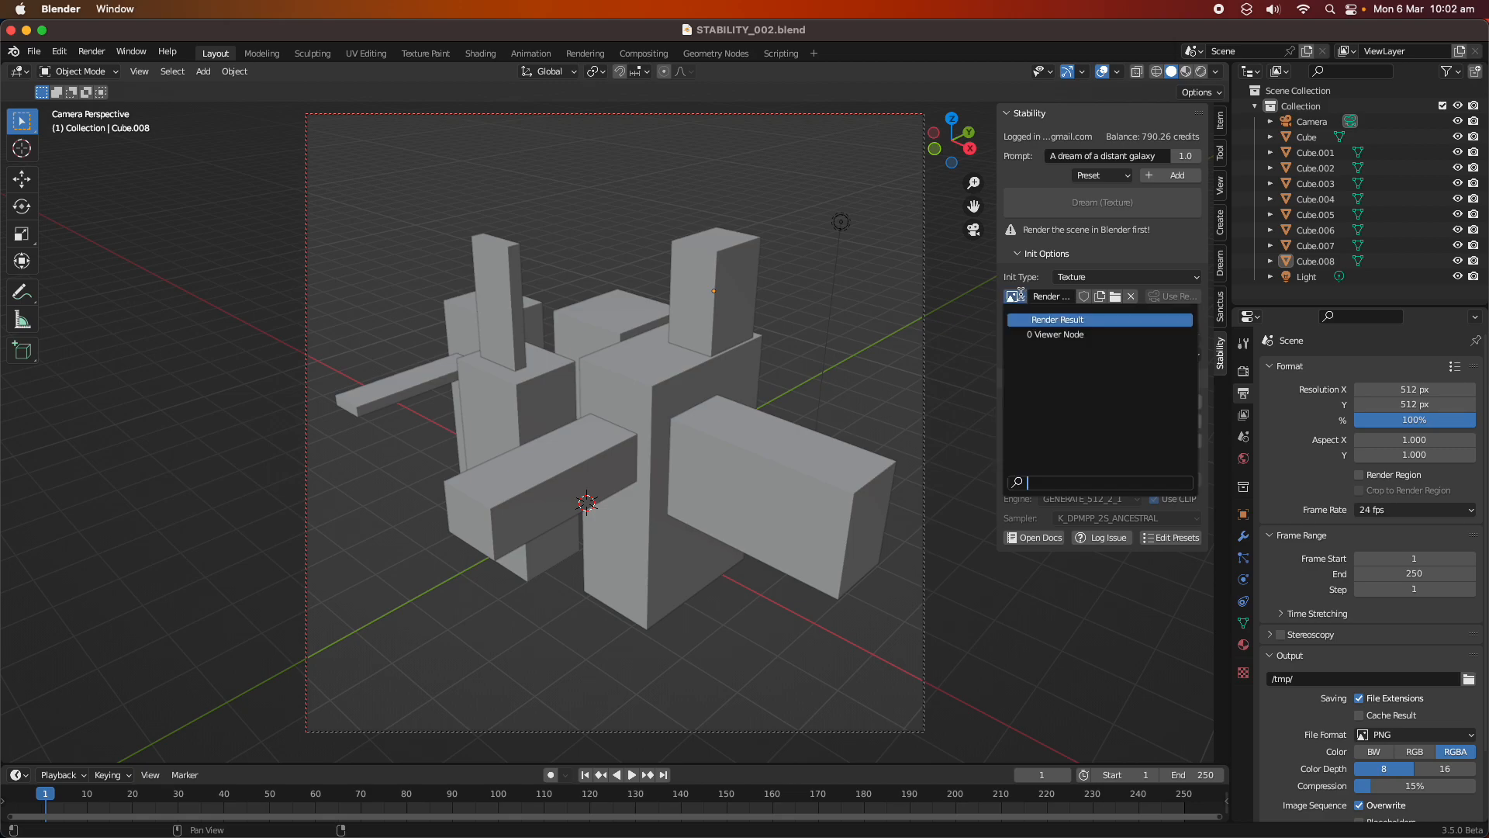
{"action": "left_click", "coordinate": [1061, 321]}
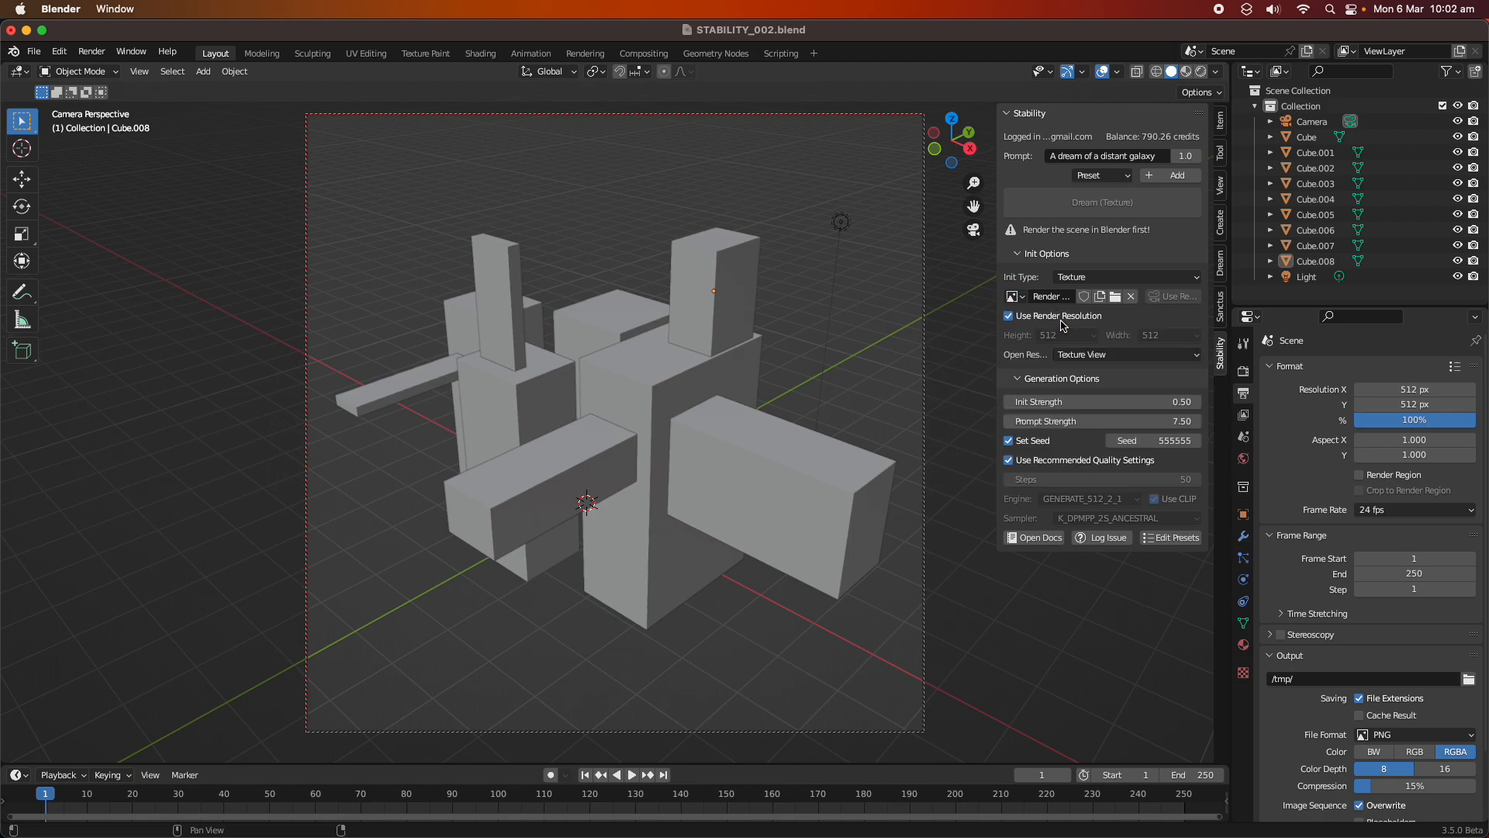
- Render the blocks scene as an image and run Dream (Texture) on the render result
{"action": "left_click", "coordinate": [92, 51]}
{"action": "left_click", "coordinate": [103, 68]}
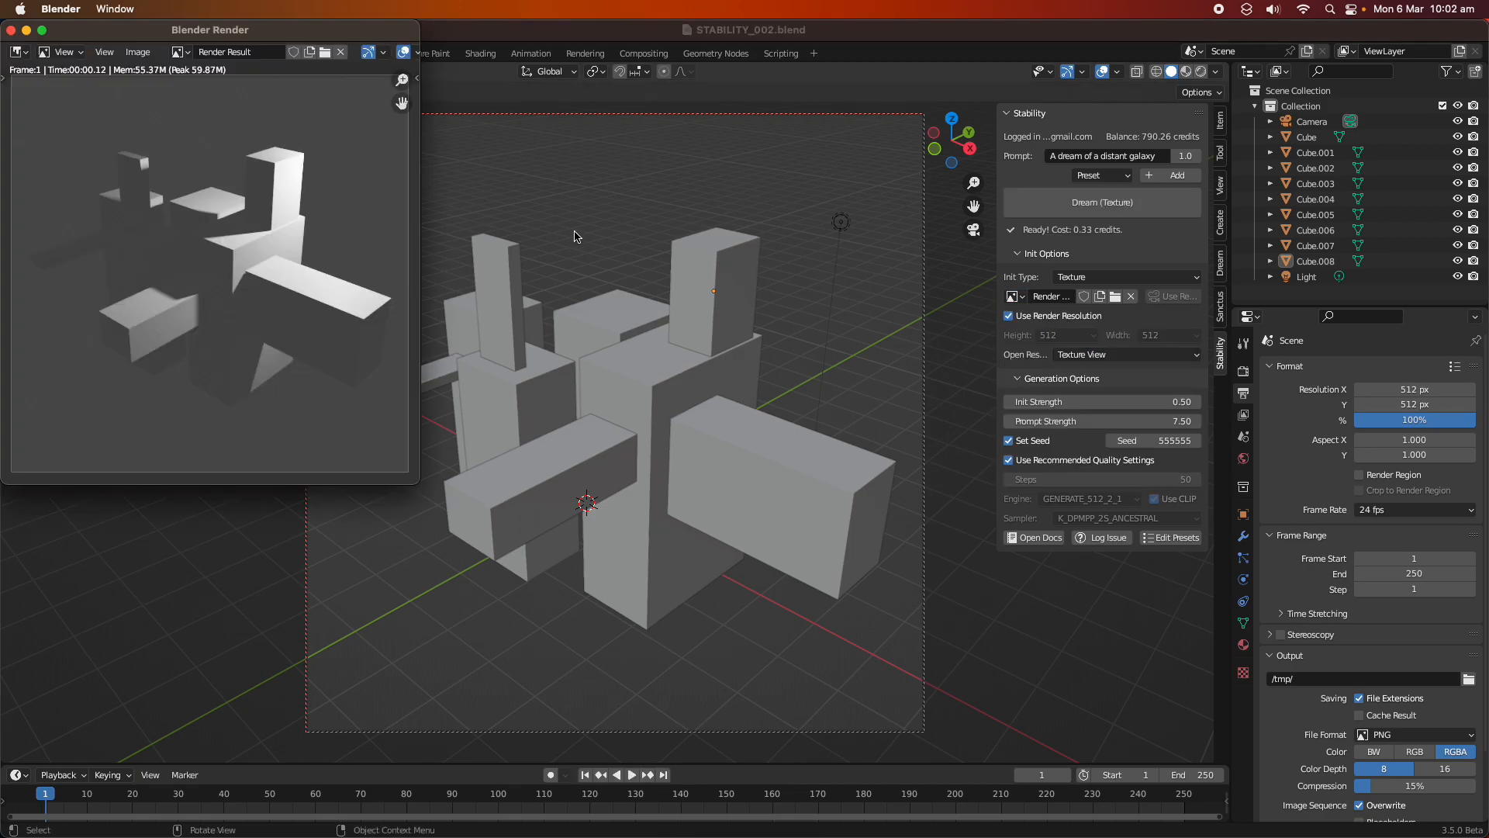
{"action": "left_click", "coordinate": [1102, 201]}
- Arrange the main, render and generated-image windows so the images can be compared beside the Stability settings
{"action": "left_click", "coordinate": [11, 29]}
{"action": "left_click_drag", "start_coordinate": [52, 30], "coordinate": [299, 55]}
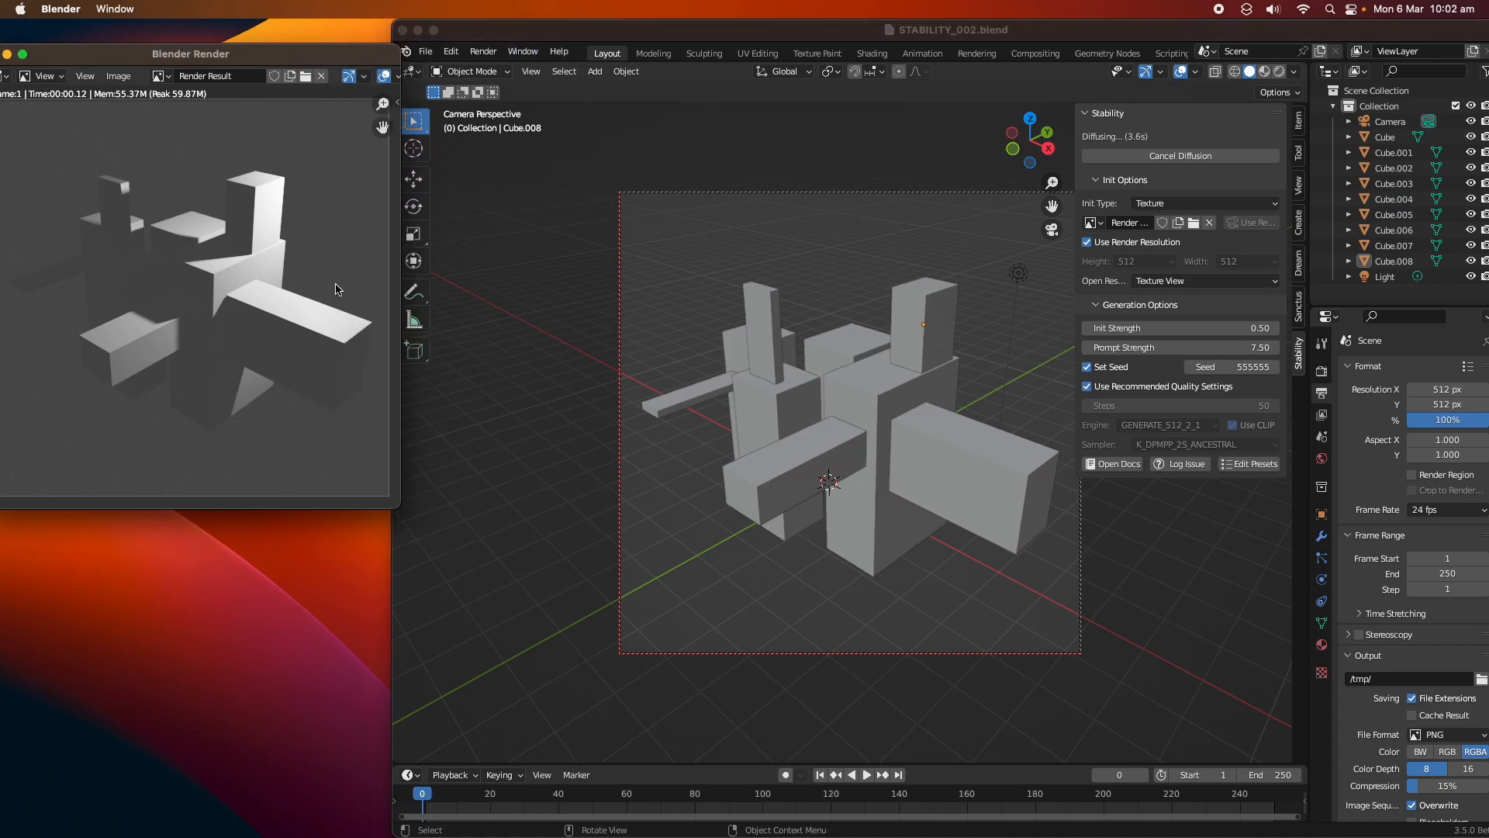
{"action": "left_click_drag", "start_coordinate": [498, 76], "coordinate": [640, 269]}
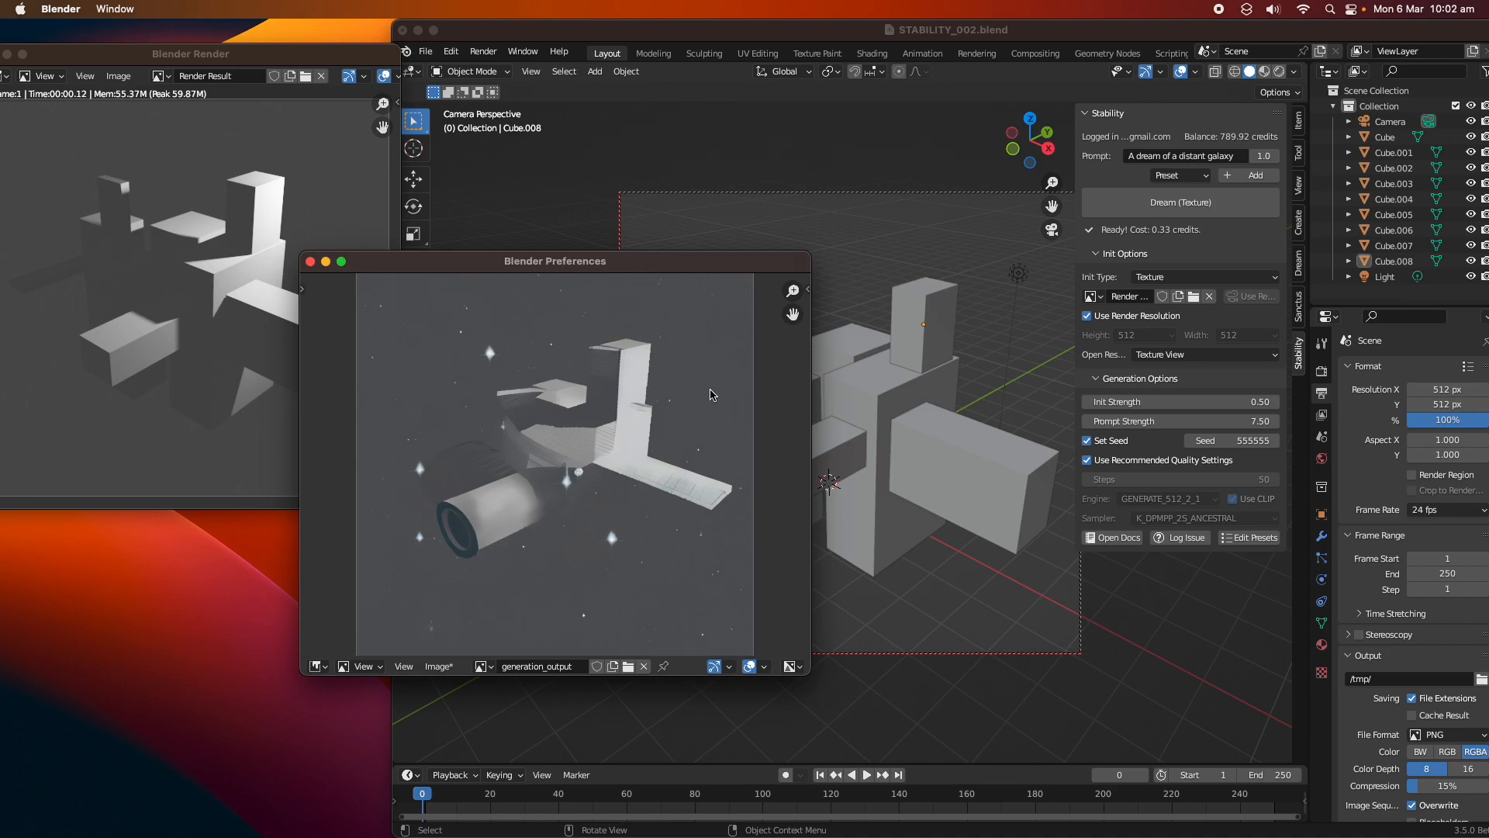
{"action": "left_click_drag", "start_coordinate": [679, 267], "coordinate": [624, 242]}
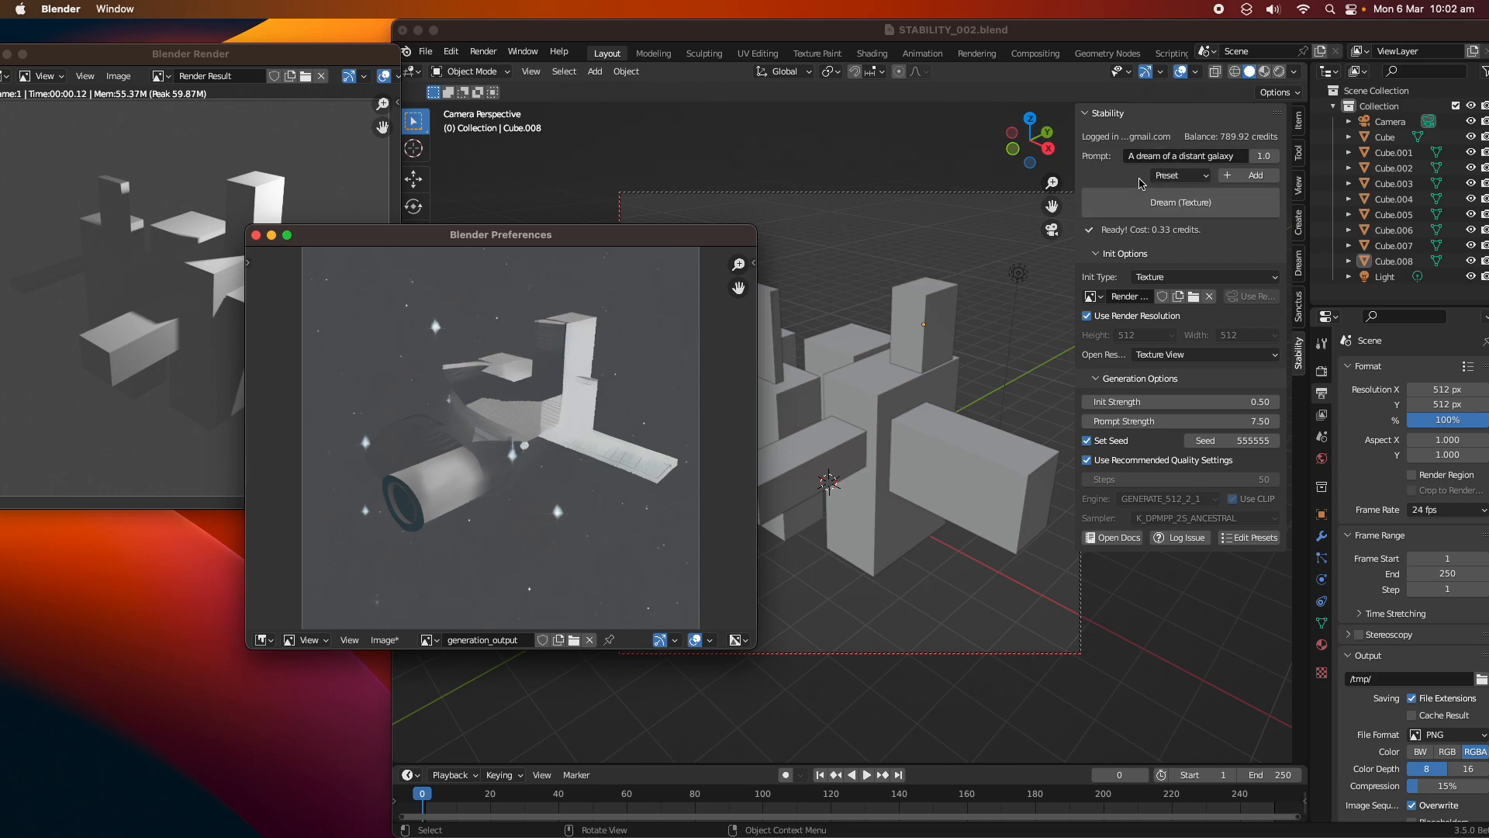
- Replace the prompt with "cyberpunk city" and add the Architecture preset as a second prompt
{"action": "left_click", "coordinate": [1148, 156]}
{"action": "type", "text": "cyb"}
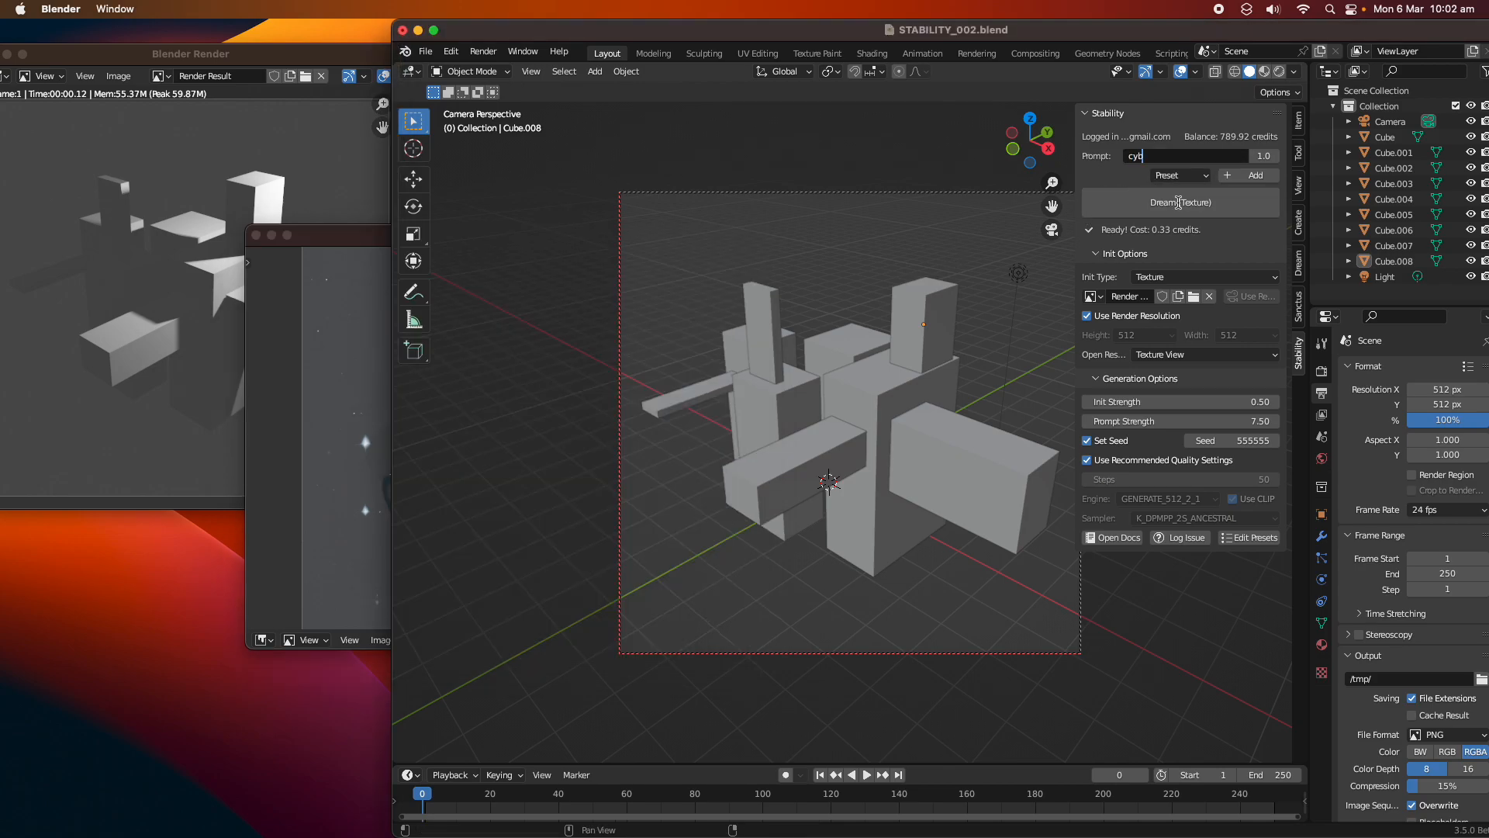
{"action": "type", "text": "erpunk city"}
{"action": "key", "text": "Return"}
{"action": "left_click", "coordinate": [1179, 175]}
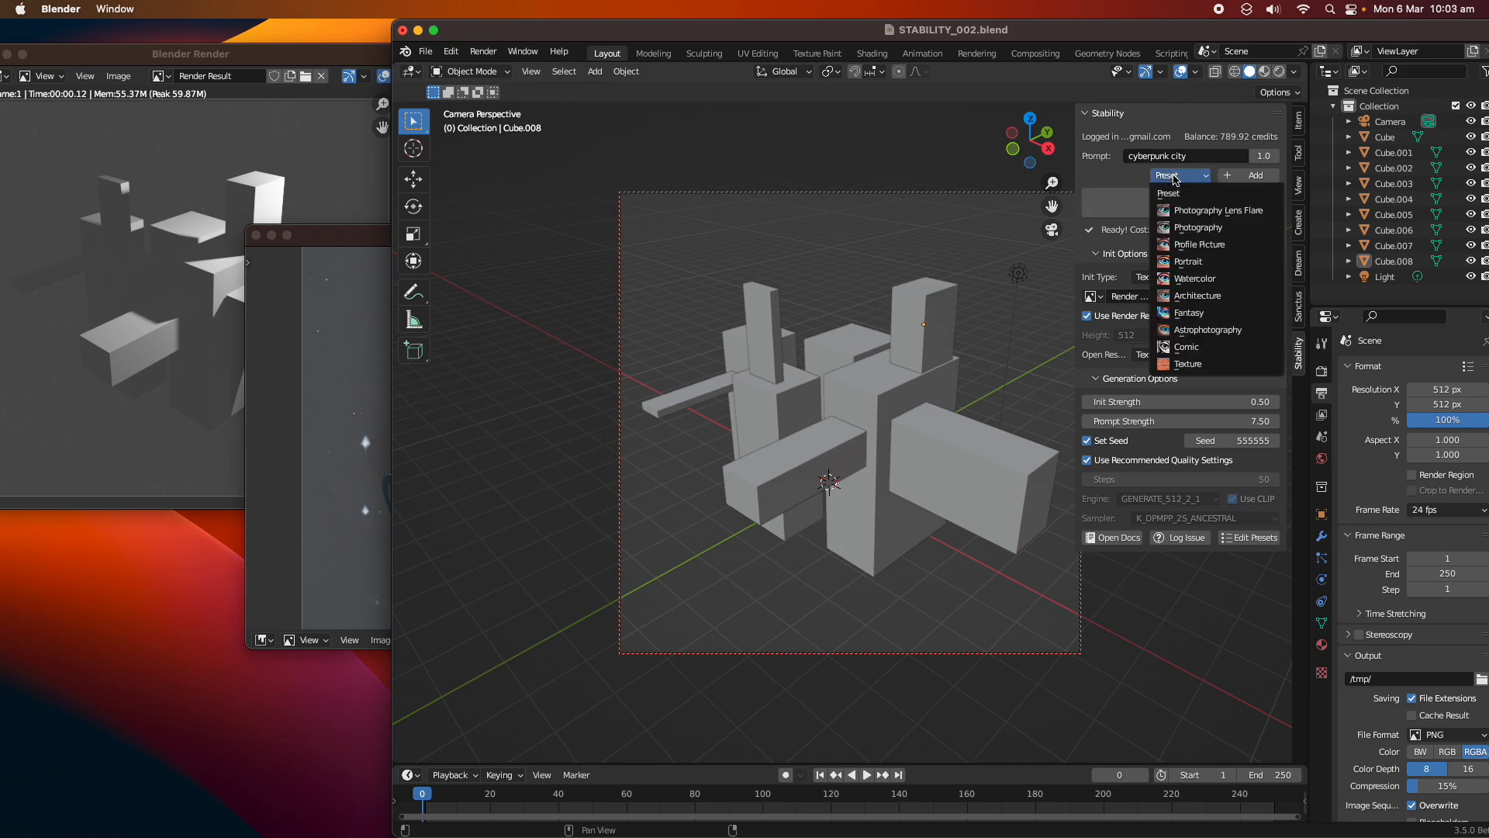
{"action": "left_click", "coordinate": [1206, 296]}
- Save the file and run Dream (Texture) with the cyberpunk city prompt
{"action": "key", "text": "super+s"}
{"action": "left_click", "coordinate": [1209, 222]}
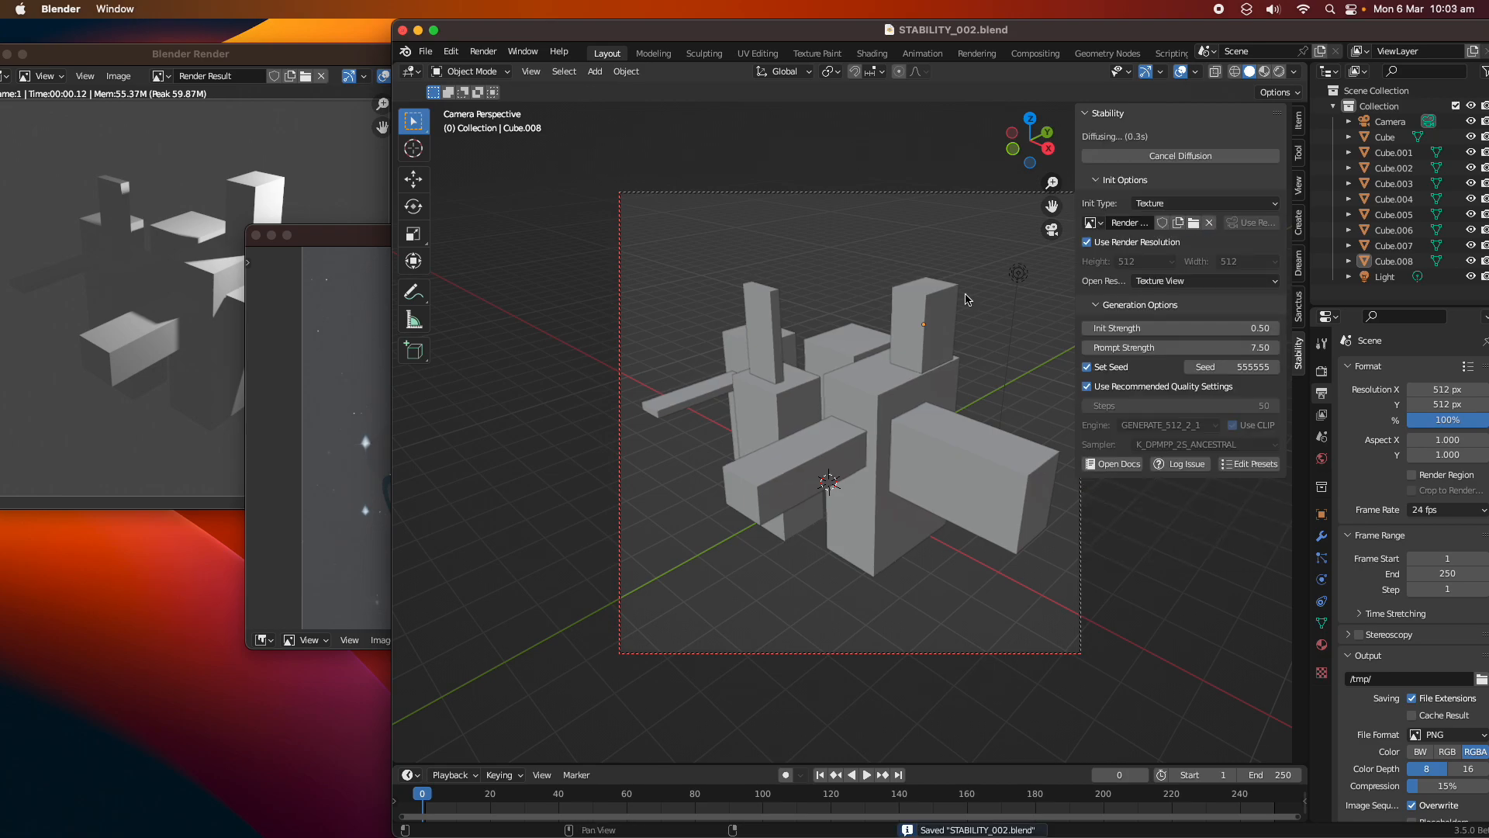
- Rearrange the render window and the earlier generated-image window one above the other, clear of the Stability settings
{"action": "left_click_drag", "start_coordinate": [339, 242], "coordinate": [116, 416]}
{"action": "left_click_drag", "start_coordinate": [234, 59], "coordinate": [282, 47]}
{"action": "left_click_drag", "start_coordinate": [480, 410], "coordinate": [487, 401]}
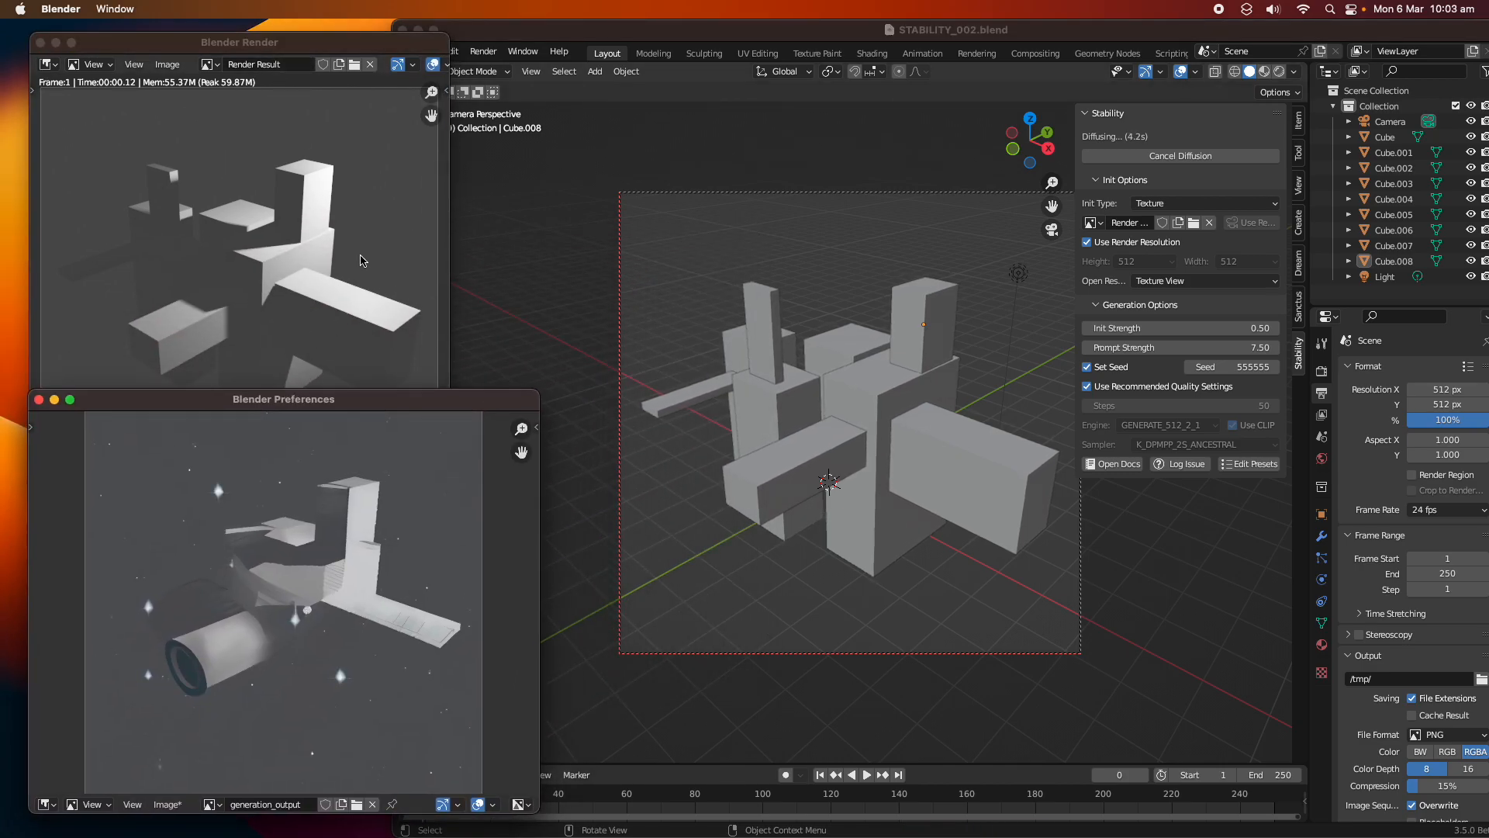
{"action": "left_click", "coordinate": [272, 53]}
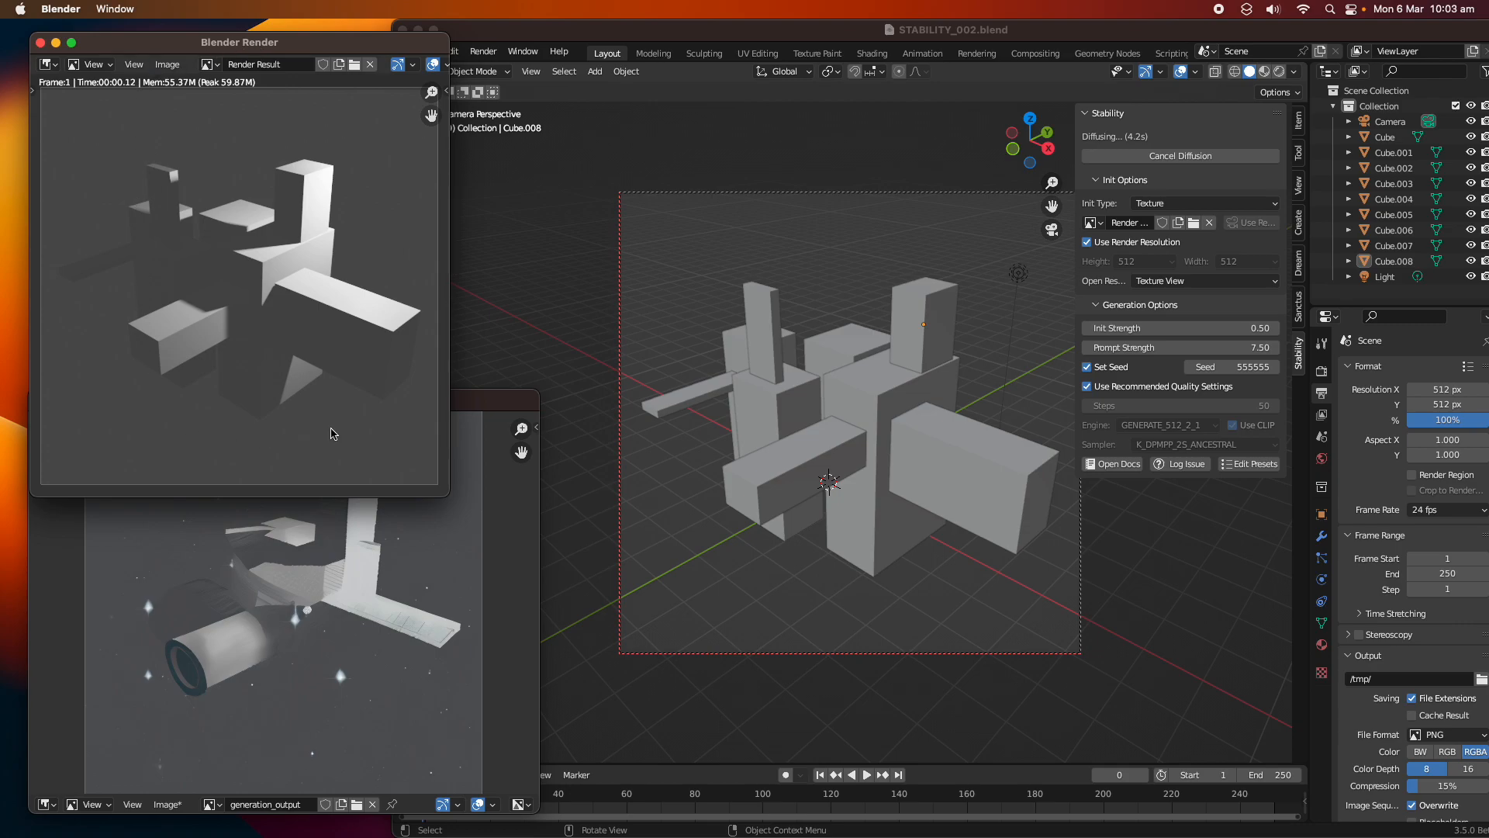
{"action": "left_click_drag", "start_coordinate": [470, 398], "coordinate": [478, 361]}
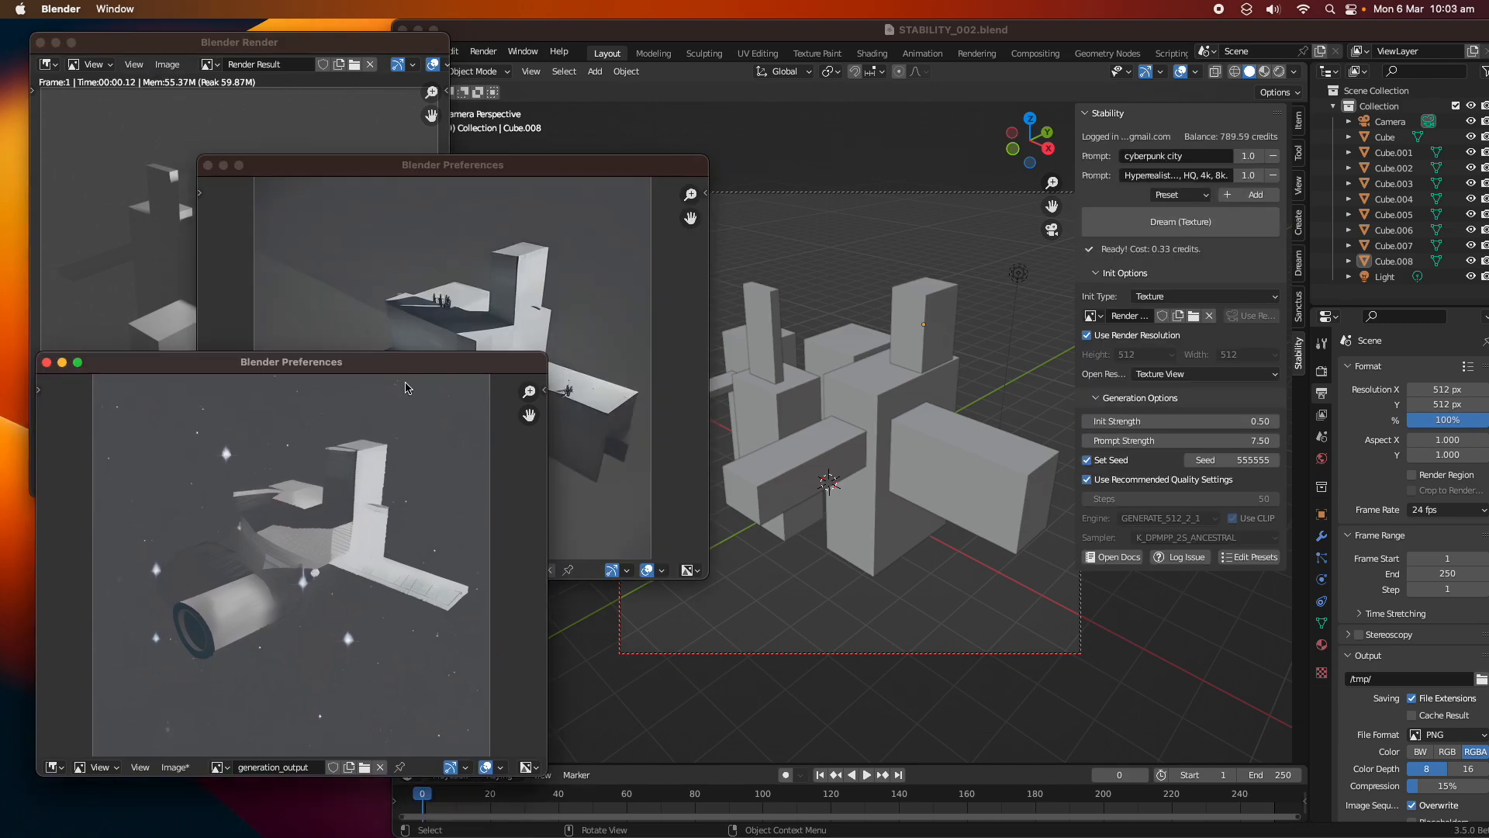
- Duplicate the large block on the right side, move the copy along Y and X to the cluster's far left, and save the file
{"action": "left_click_drag", "start_coordinate": [517, 170], "coordinate": [457, 184]}
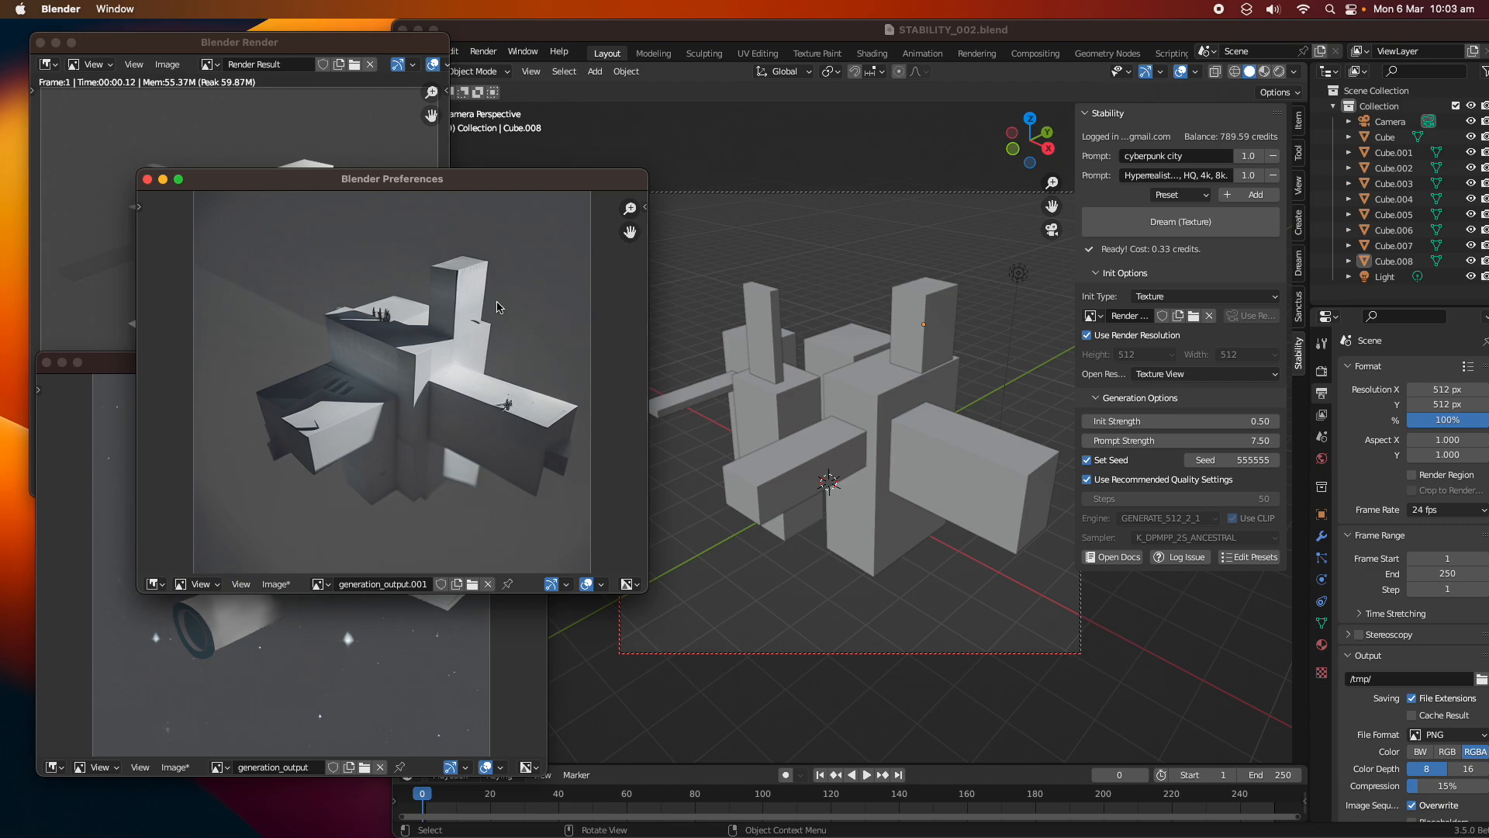
{"action": "middle_click_drag", "start_coordinate": [976, 409], "coordinate": [942, 437]}
{"action": "left_click", "coordinate": [984, 492]}
{"action": "key", "text": "shift+d"}
{"action": "left_click", "coordinate": [640, 367]}
{"action": "key", "text": "g"}
{"action": "key", "text": "y"}
{"action": "left_click", "coordinate": [690, 374]}
{"action": "key", "text": "g"}
{"action": "key", "text": "x"}
{"action": "left_click", "coordinate": [755, 376]}
{"action": "left_click", "coordinate": [755, 378]}
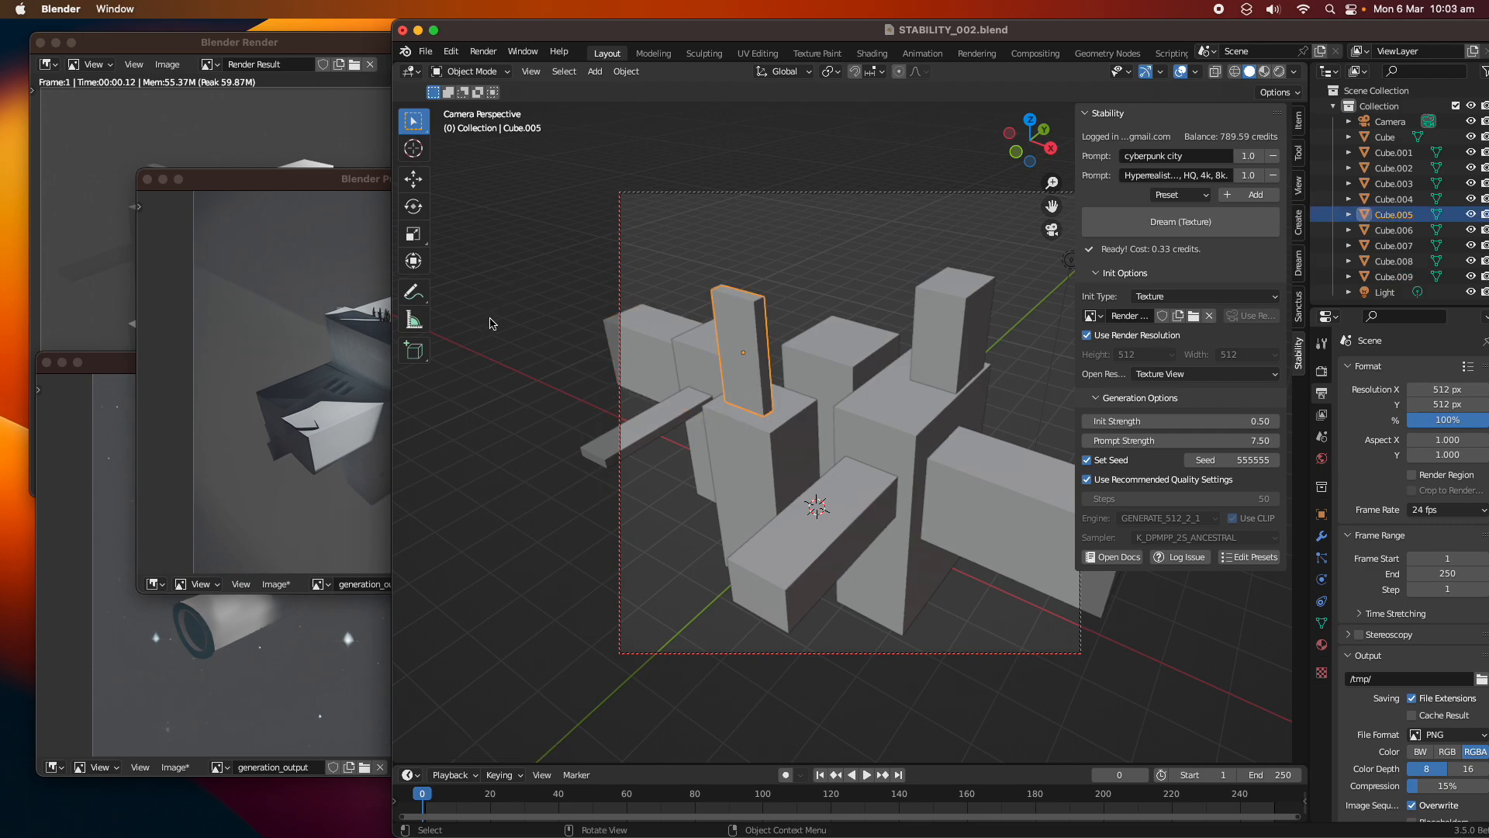
{"action": "key", "text": "cmd+s"}
- Add one box on top of the rear block, one on the central block, and two upright columns on the front beam
{"action": "left_click", "coordinate": [413, 350]}
{"action": "left_click", "coordinate": [856, 354]}
{"action": "left_click", "coordinate": [855, 314]}
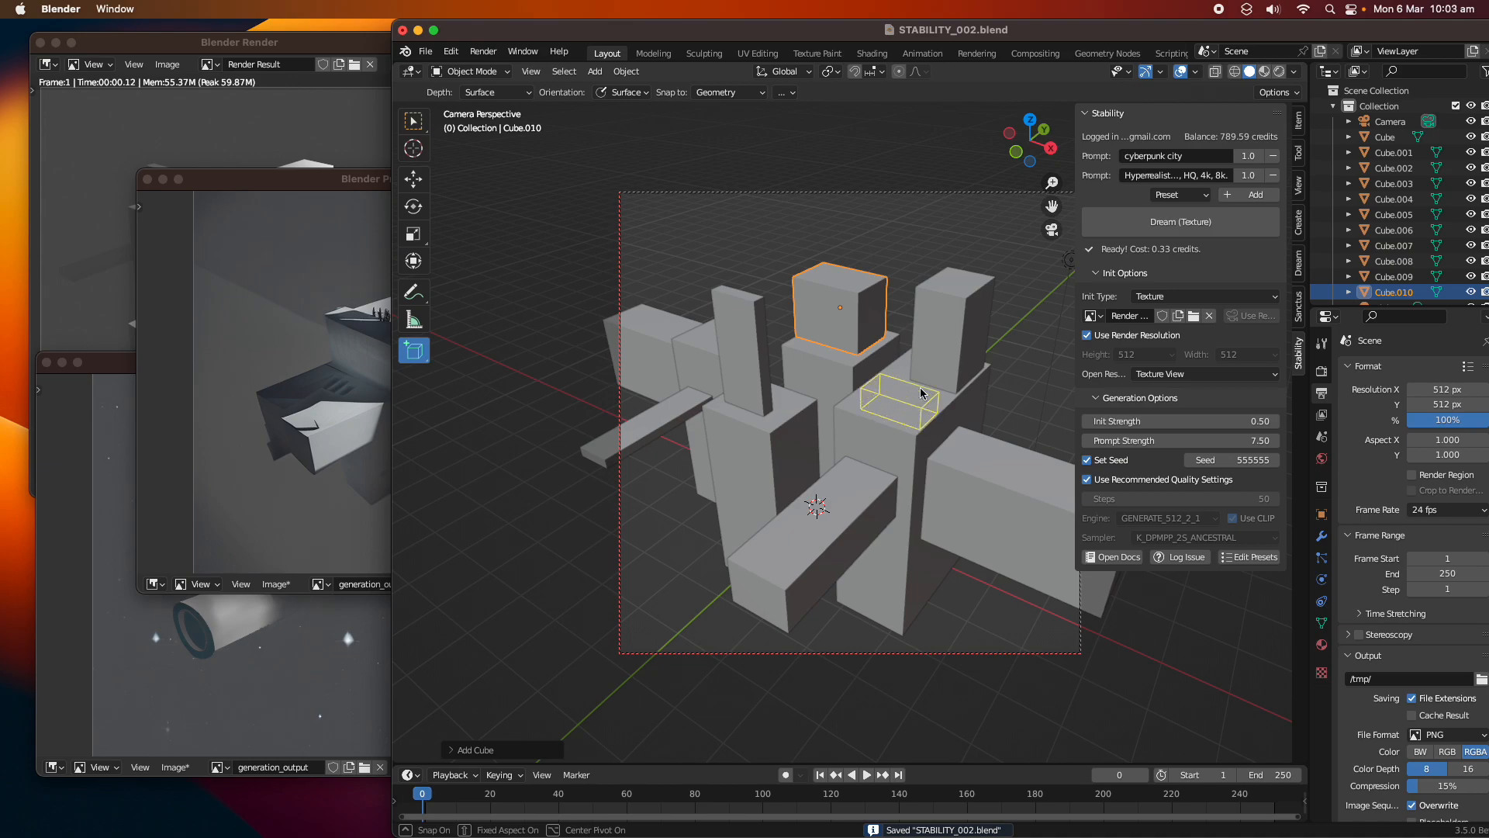
{"action": "left_click", "coordinate": [922, 365]}
{"action": "mouse_move", "coordinate": [828, 498]}
{"action": "left_mouse_down"}
{"action": "mouse_move", "coordinate": [853, 515]}
{"action": "mouse_move", "coordinate": [805, 564]}
{"action": "left_mouse_up"}
{"action": "left_click", "coordinate": [852, 426]}
{"action": "left_click", "coordinate": [801, 445]}
- Add a low, wide box in front of the large right-hand block, deselect everything, and save the file
{"action": "left_click_drag", "start_coordinate": [959, 497], "coordinate": [1056, 582]}
{"action": "left_click", "coordinate": [1023, 612]}
{"action": "scroll", "coordinate": [971, 454], "scroll_direction": "down", "scroll_amount": 3}
{"action": "middle_click_drag", "start_coordinate": [970, 453], "coordinate": [972, 457]}
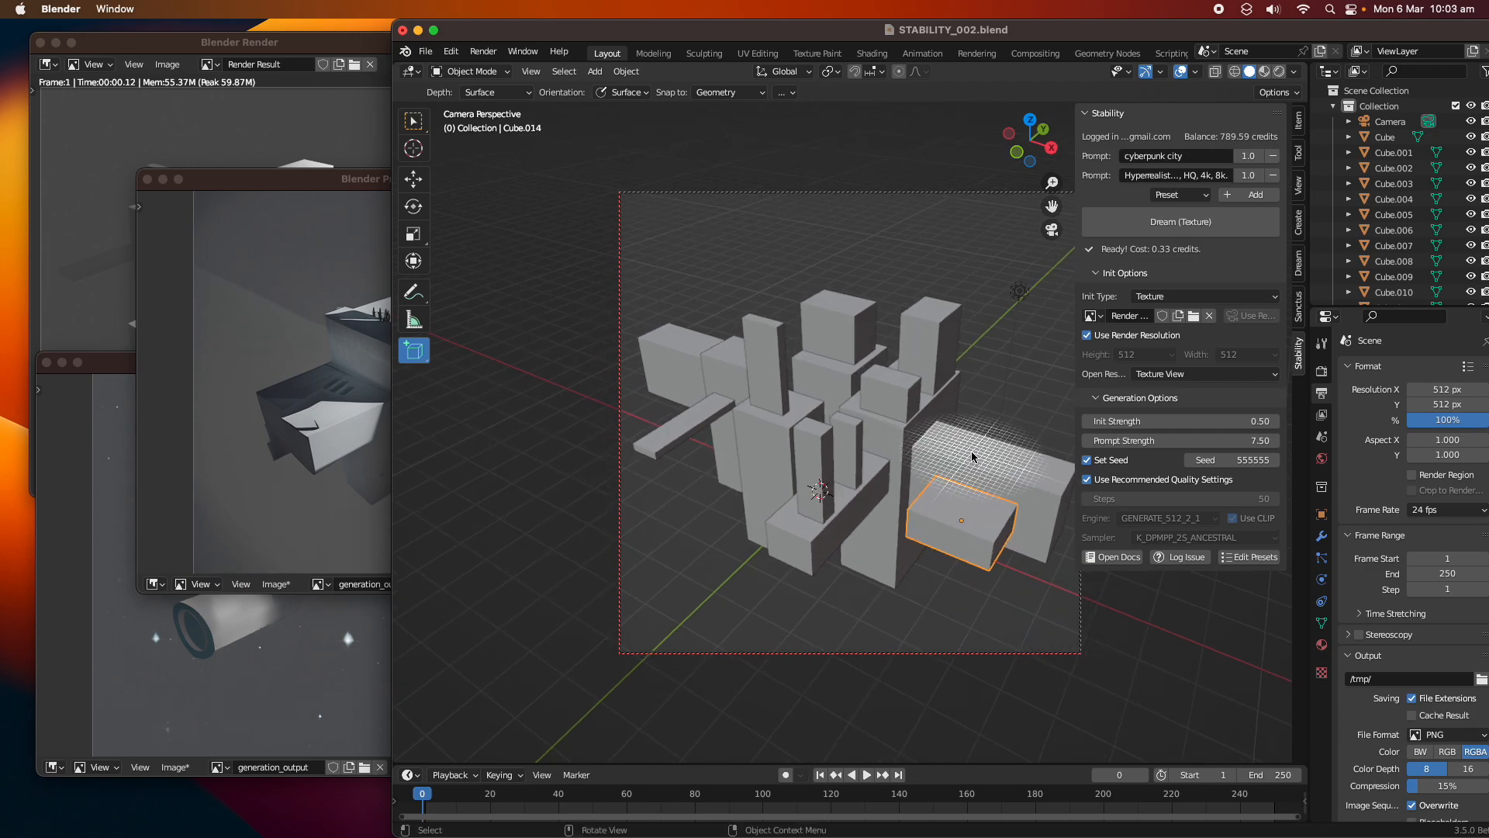
{"action": "scroll", "coordinate": [972, 455], "scroll_direction": "up", "scroll_amount": 2}
{"action": "left_click", "coordinate": [418, 124]}
{"action": "left_click", "coordinate": [734, 174]}
{"action": "key", "text": "super+s"}
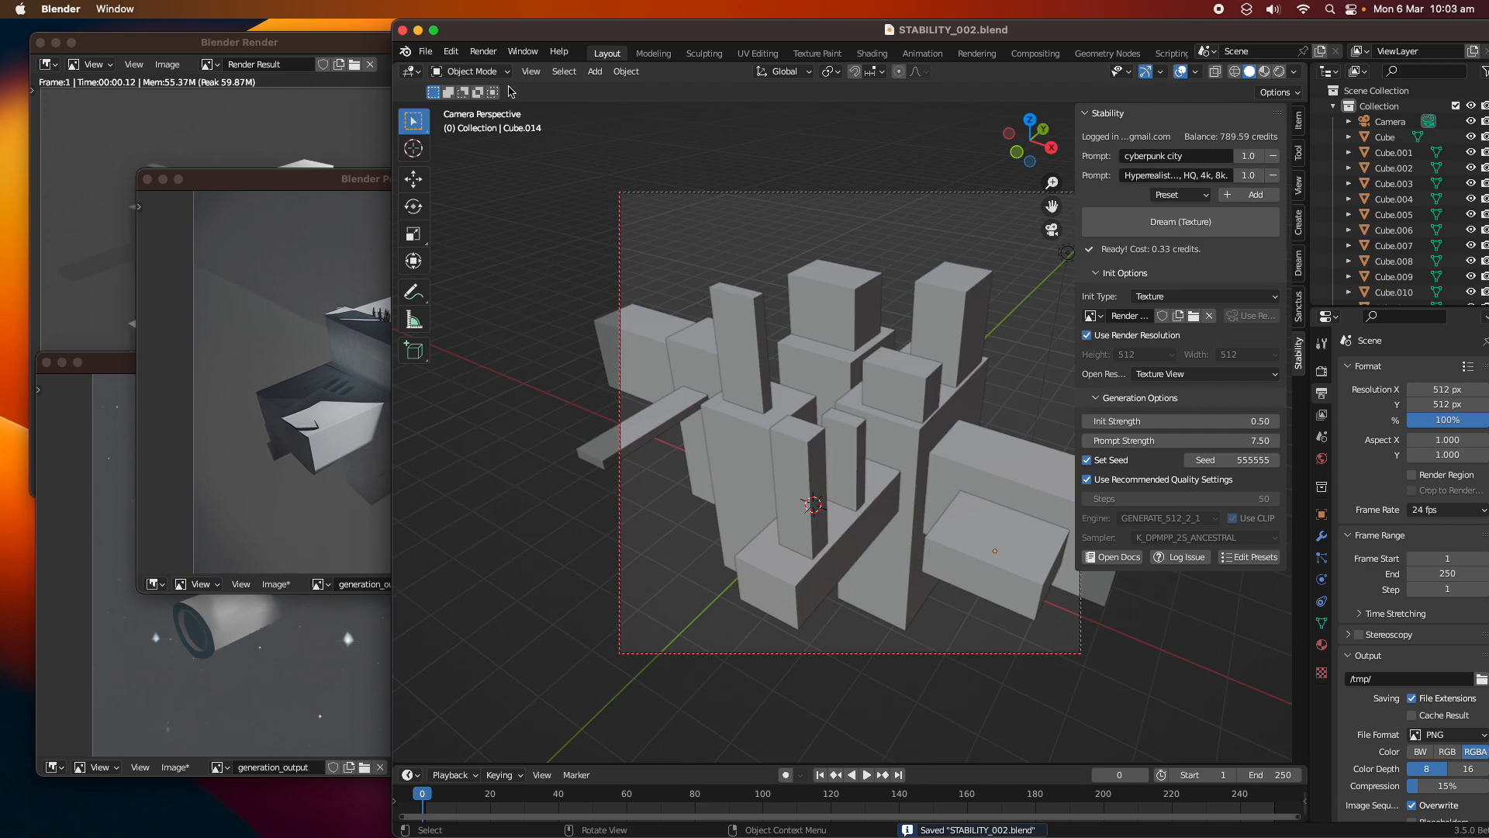
- Render the camera view of the block city and minimise the render window
{"action": "left_click", "coordinate": [484, 52]}
{"action": "left_click", "coordinate": [497, 69]}
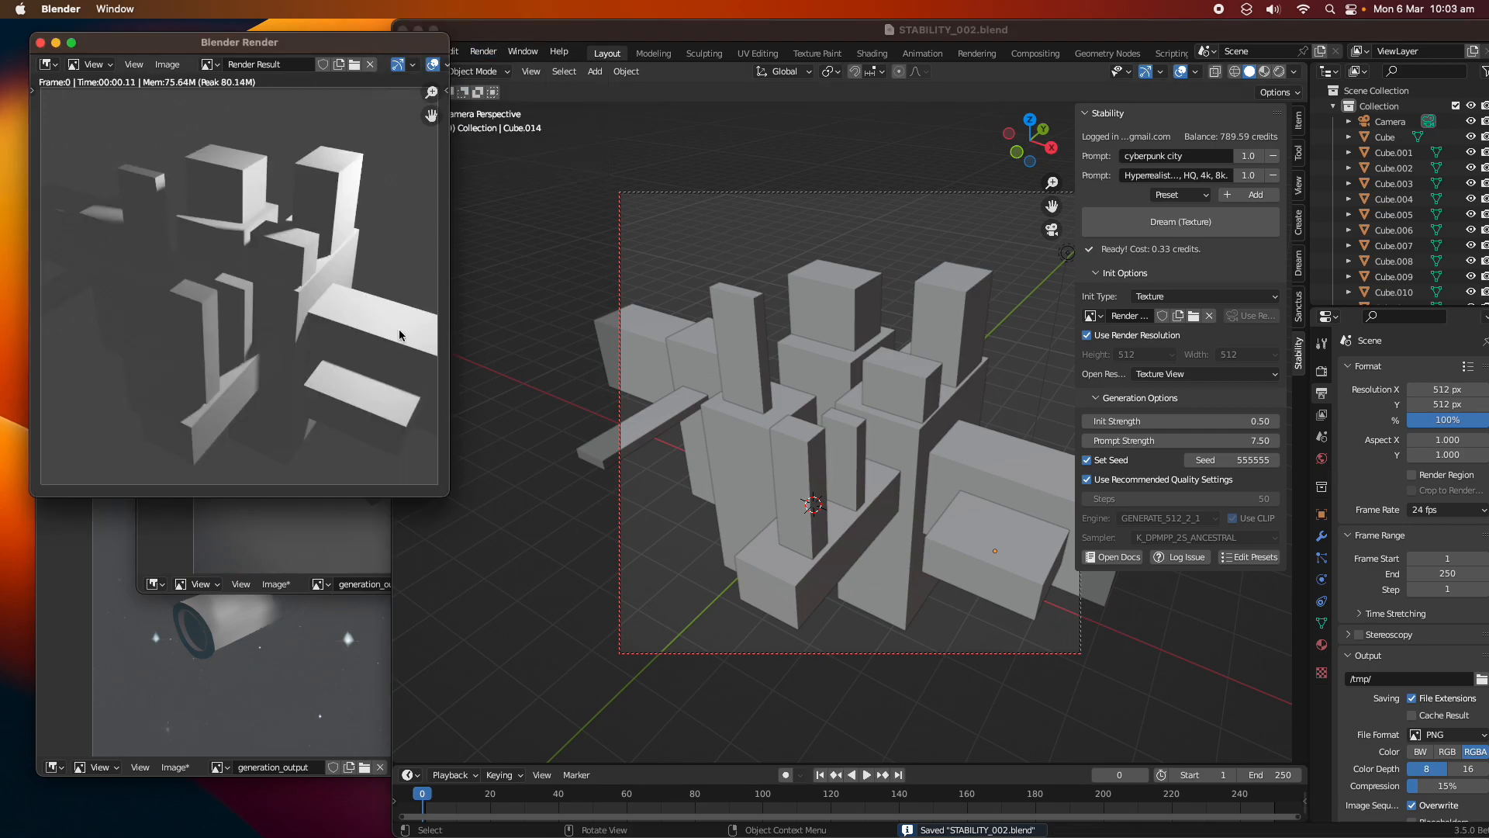
{"action": "left_click", "coordinate": [484, 52]}
{"action": "left_click", "coordinate": [496, 68]}
{"action": "left_click_drag", "start_coordinate": [285, 38], "coordinate": [410, 75]}
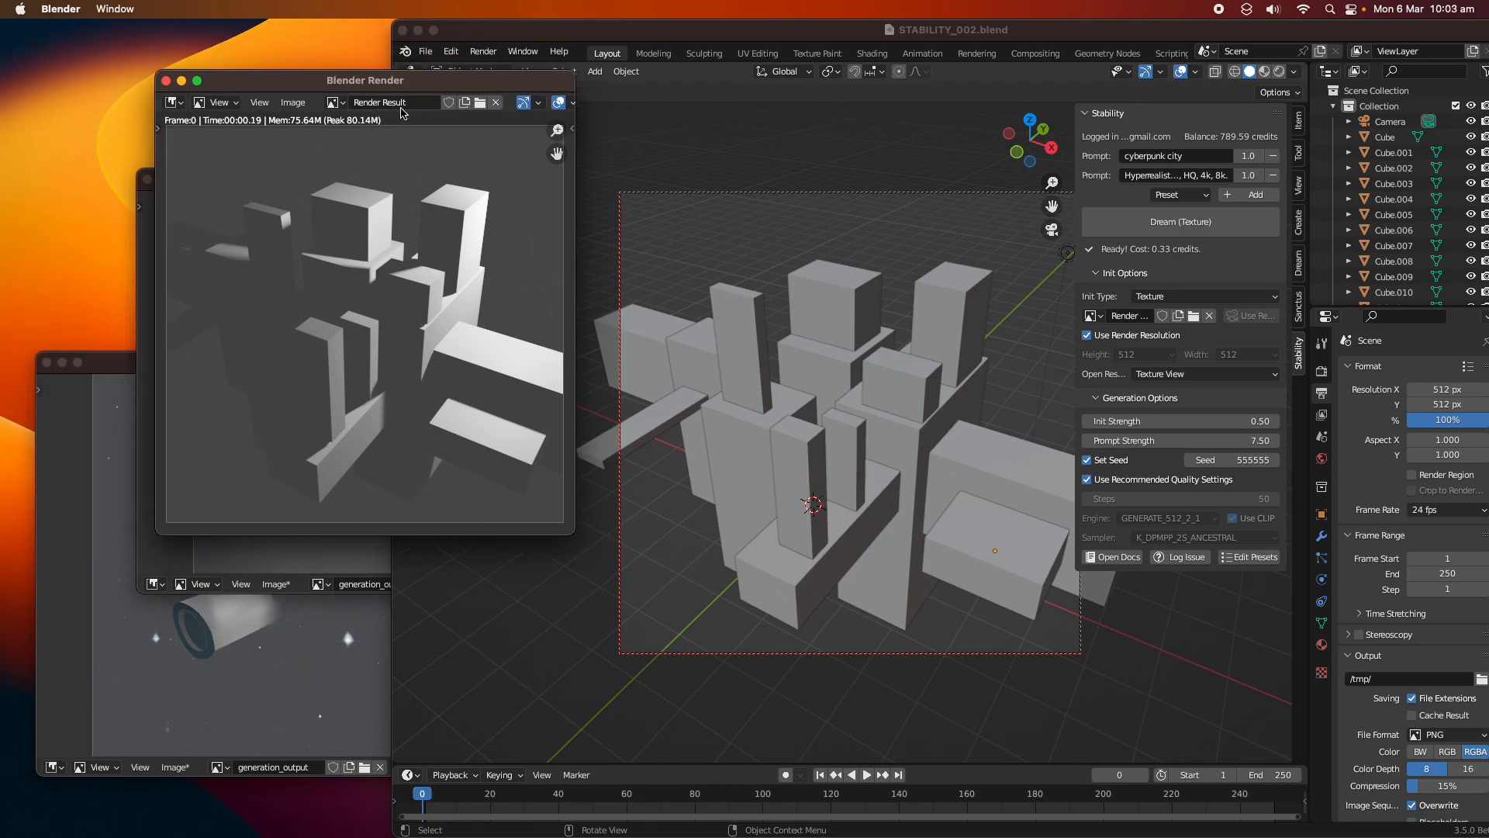
{"action": "left_click", "coordinate": [183, 83]}
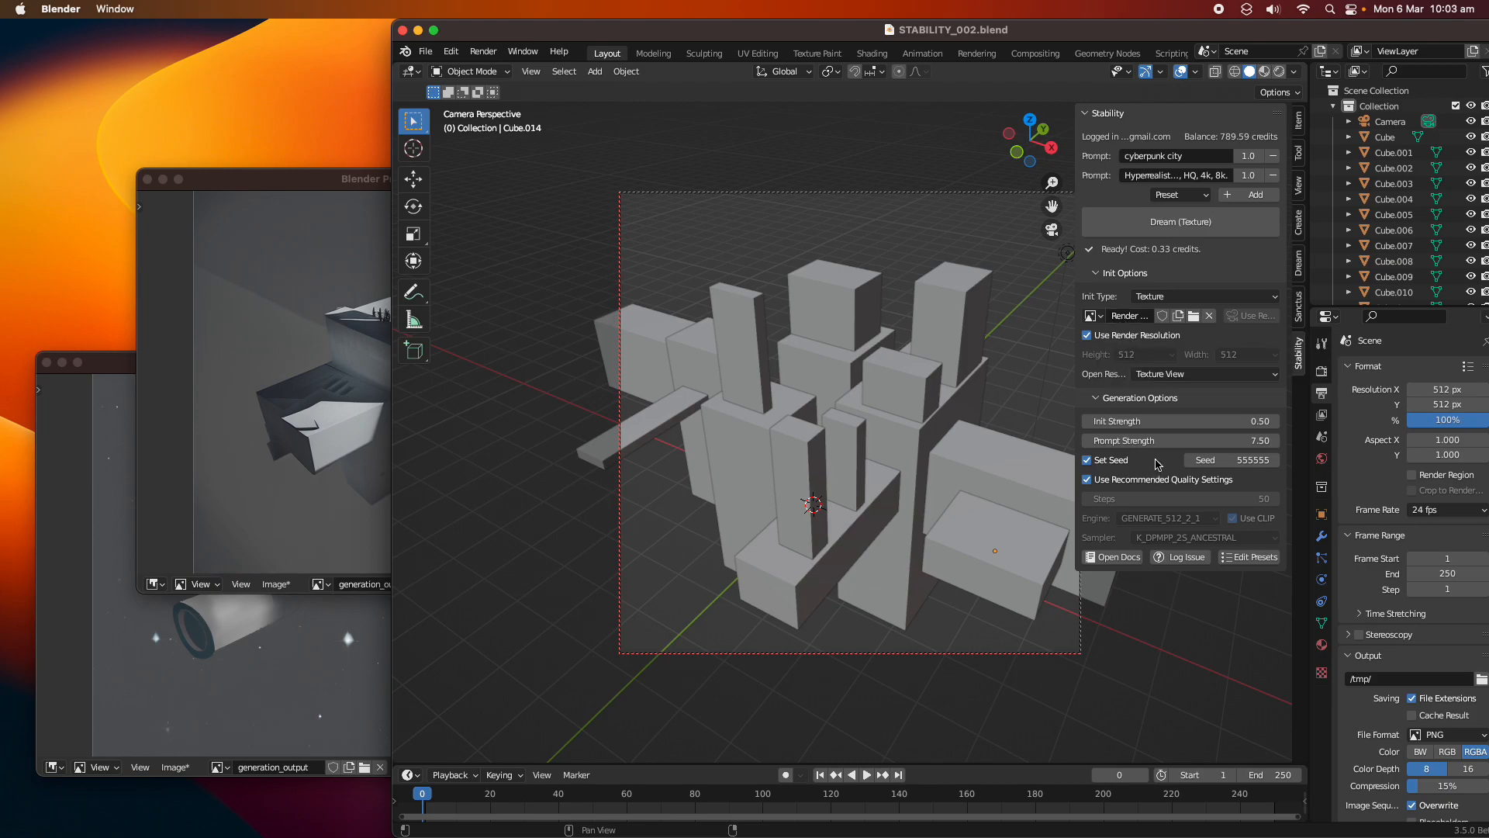
- Generate a Stability texture from the render using the "cyberpunk city" prompt and place the result beside the earlier previews
{"action": "left_click", "coordinate": [1162, 222]}
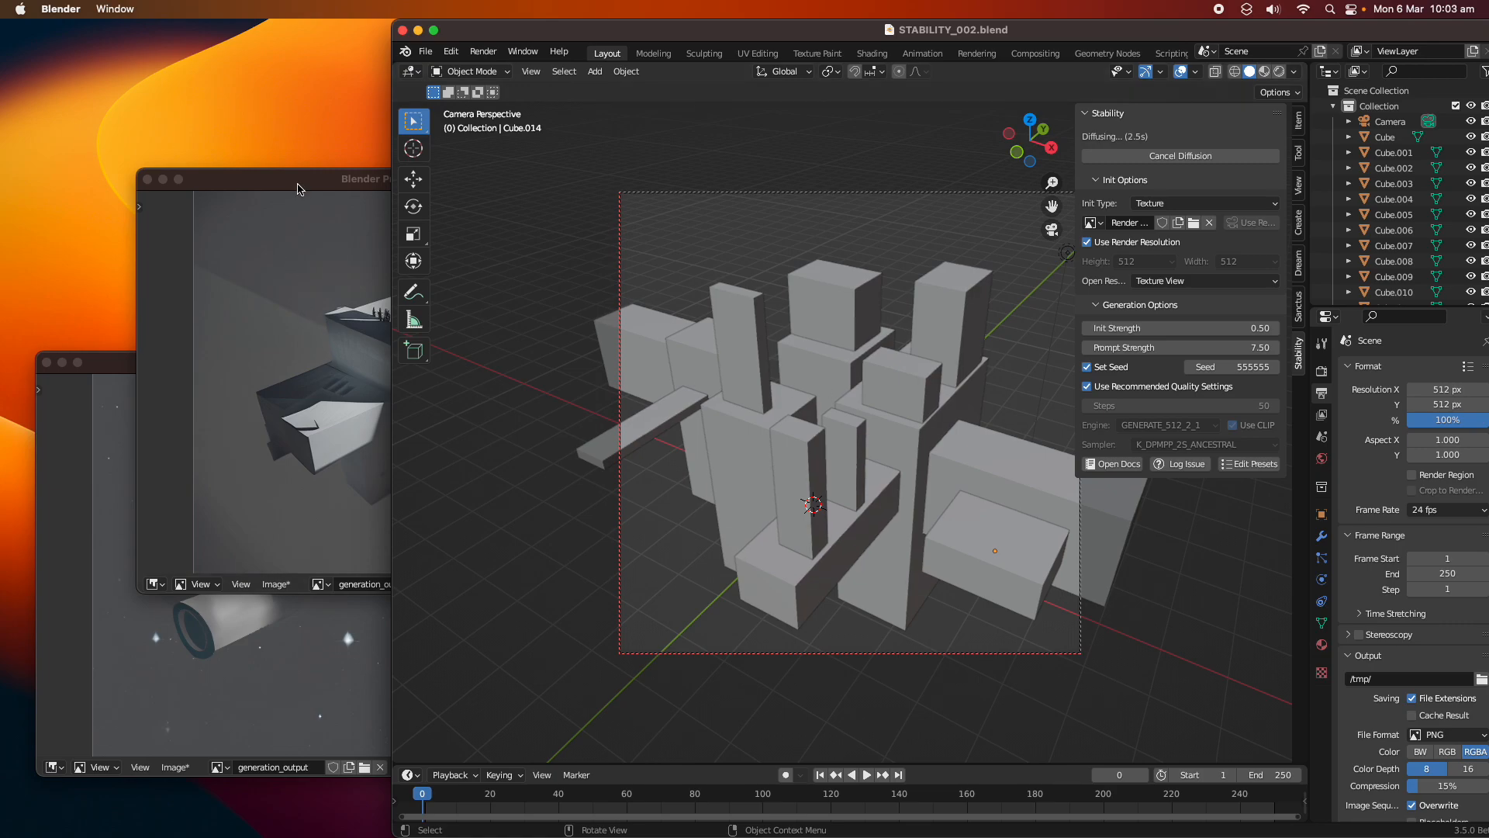
{"action": "left_click_drag", "start_coordinate": [297, 187], "coordinate": [183, 113]}
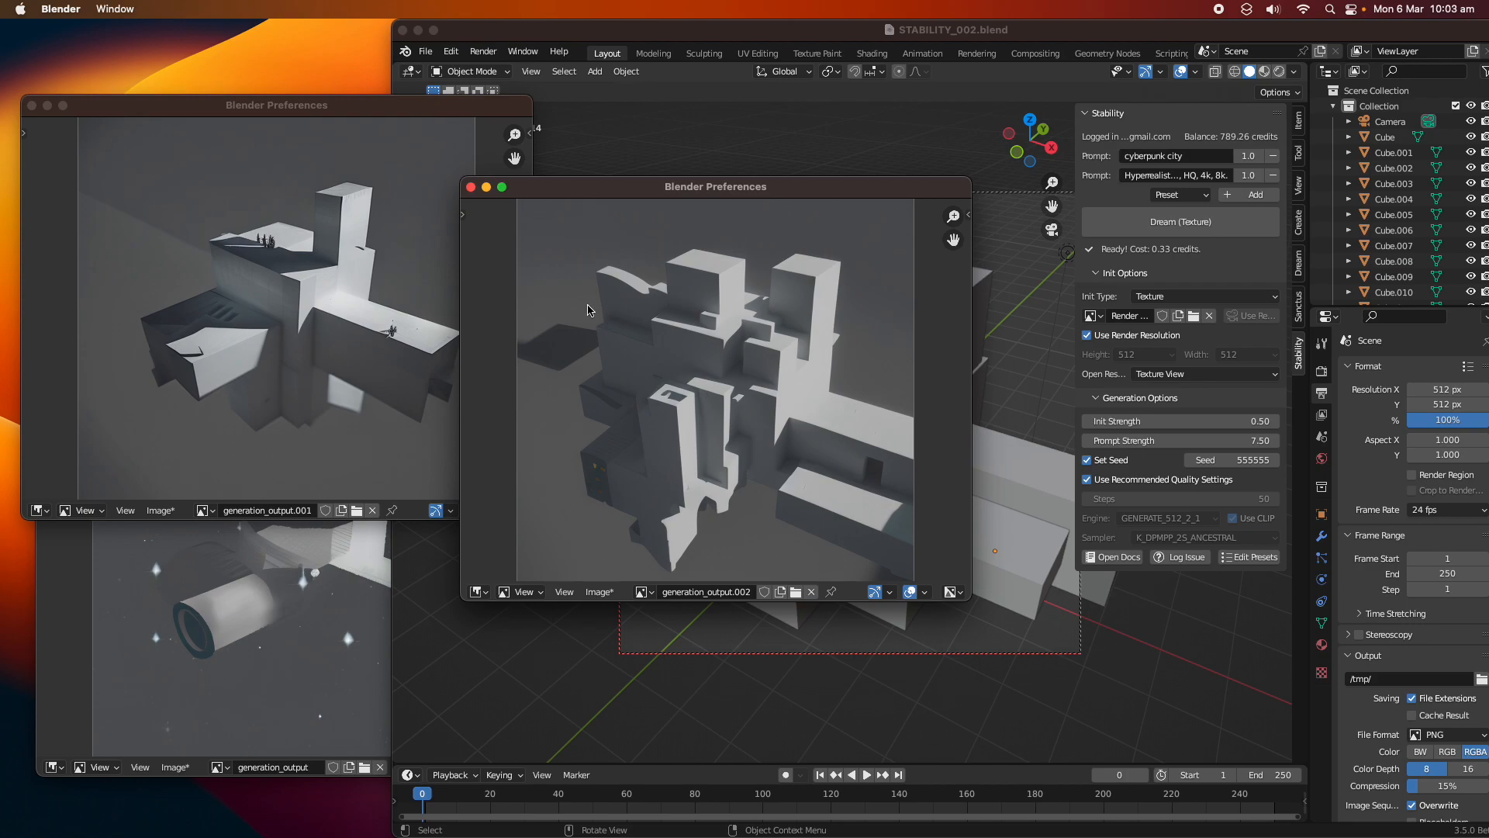
{"action": "left_click_drag", "start_coordinate": [771, 200], "coordinate": [418, 156]}
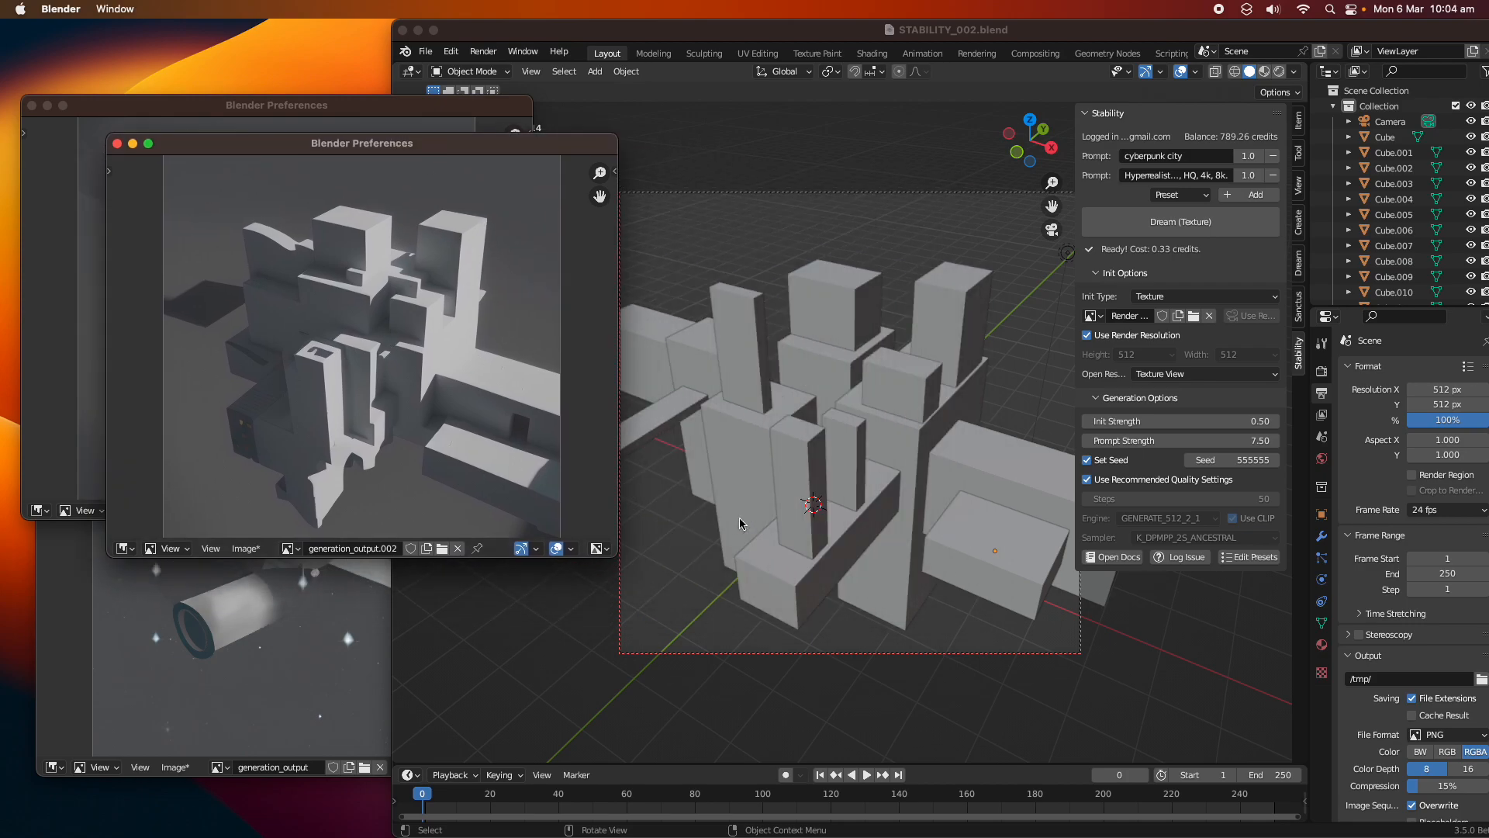
- Set the seed to 557765 and copy the "cyberpunk city full of circus monkeys, intricate, elegant..." prompt ending in "bouguereau" from the Freeform board
{"action": "left_click_drag", "start_coordinate": [1202, 457], "coordinate": [1272, 459]}
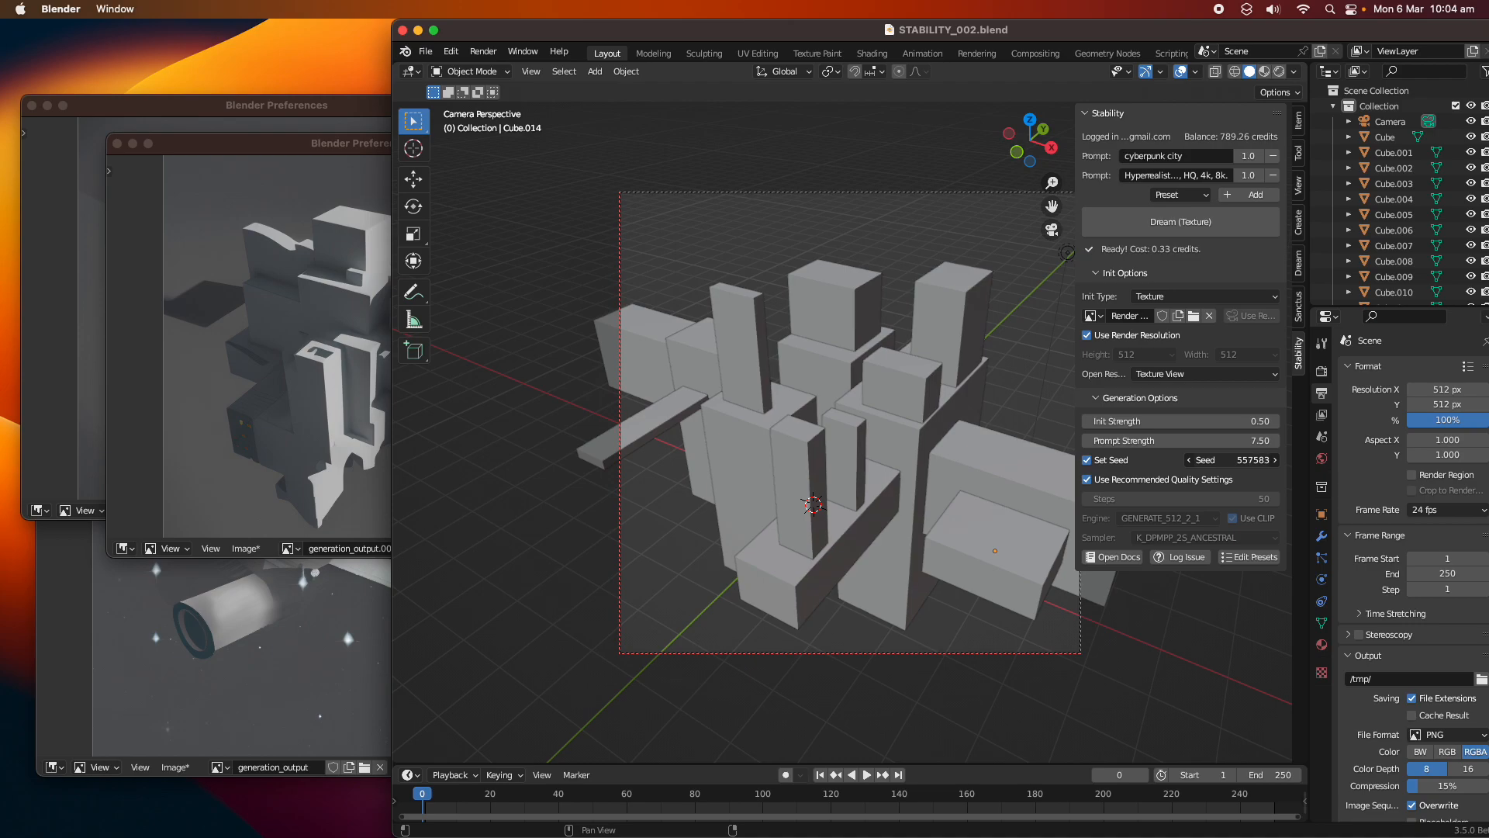
{"action": "left_click_drag", "start_coordinate": [1271, 459], "coordinate": [1173, 461]}
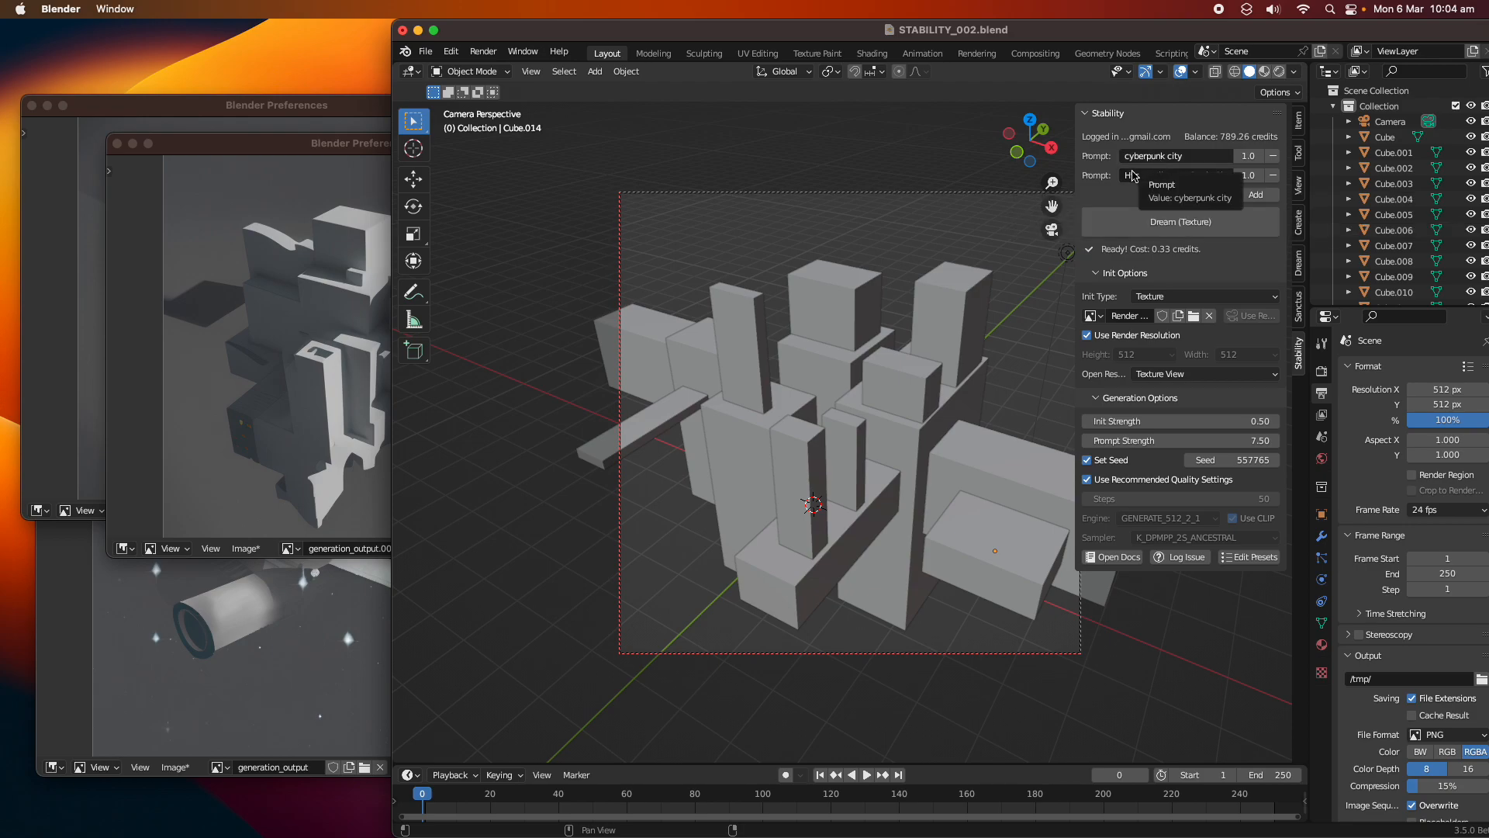
{"action": "mouse_move", "coordinate": [762, 832]}
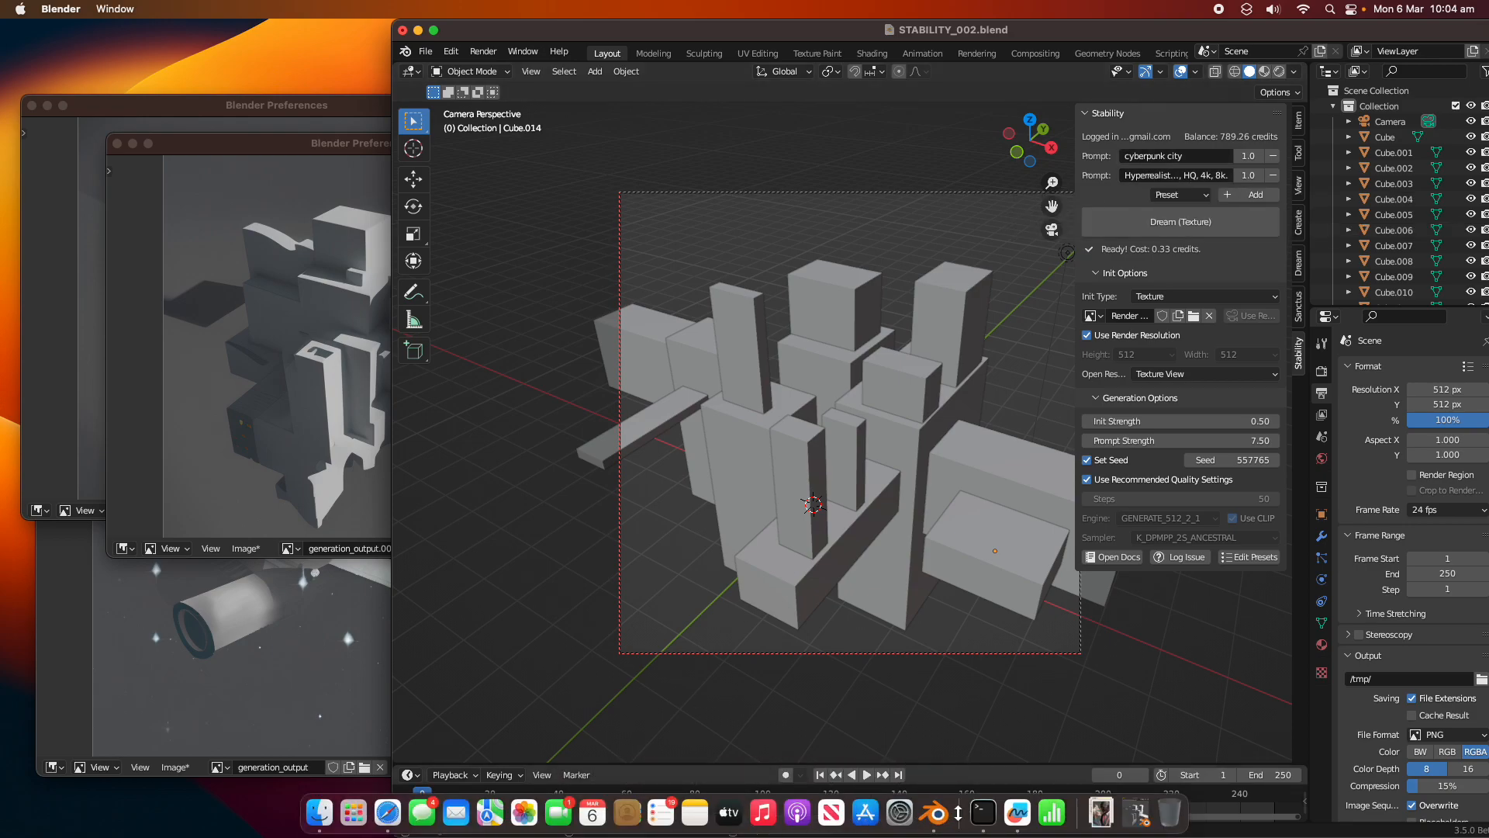
{"action": "left_click", "coordinate": [1018, 812]}
{"action": "left_click", "coordinate": [877, 528]}
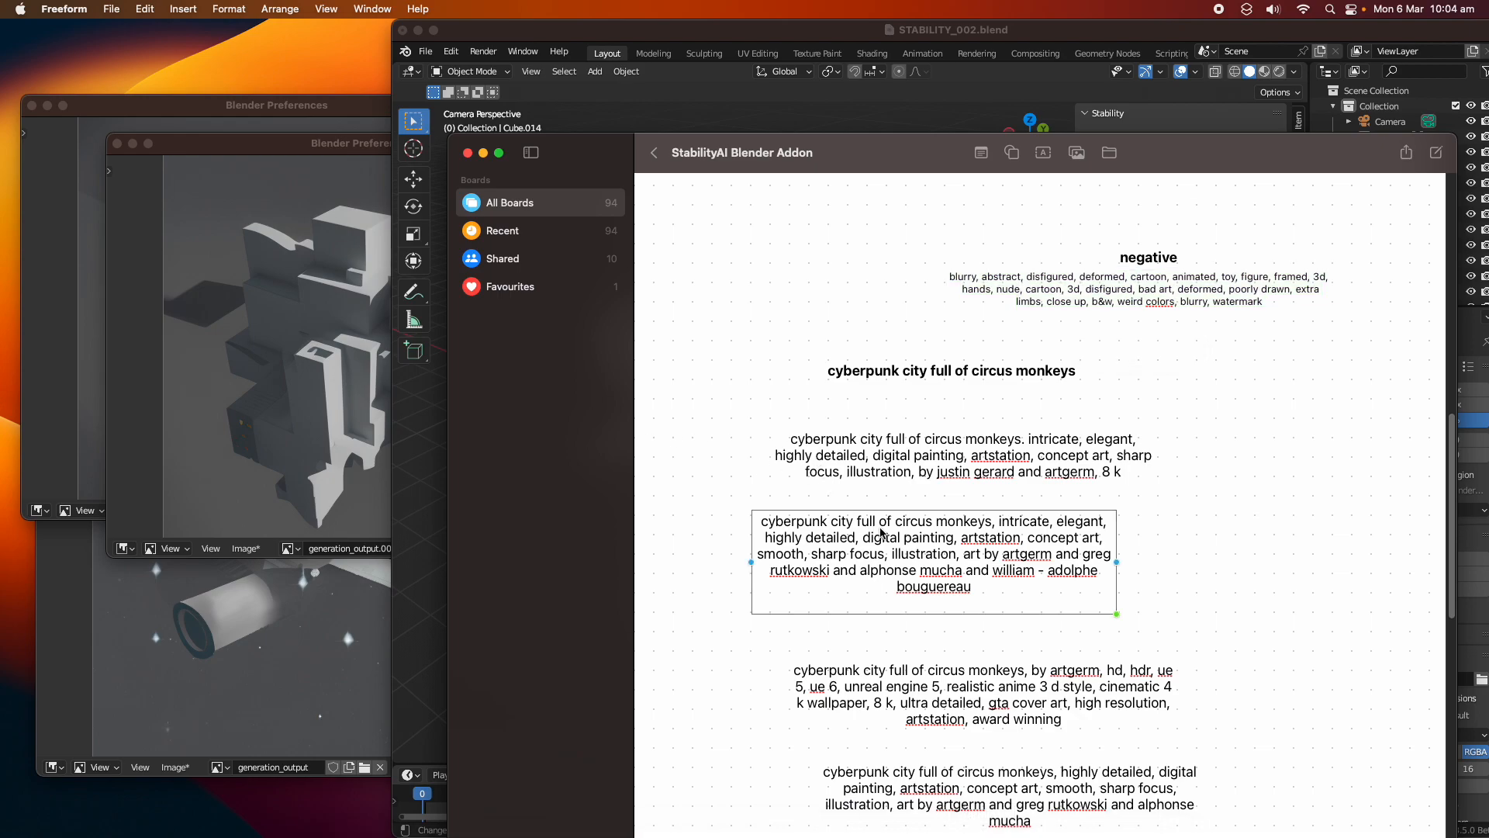
{"action": "left_click", "coordinate": [881, 529]}
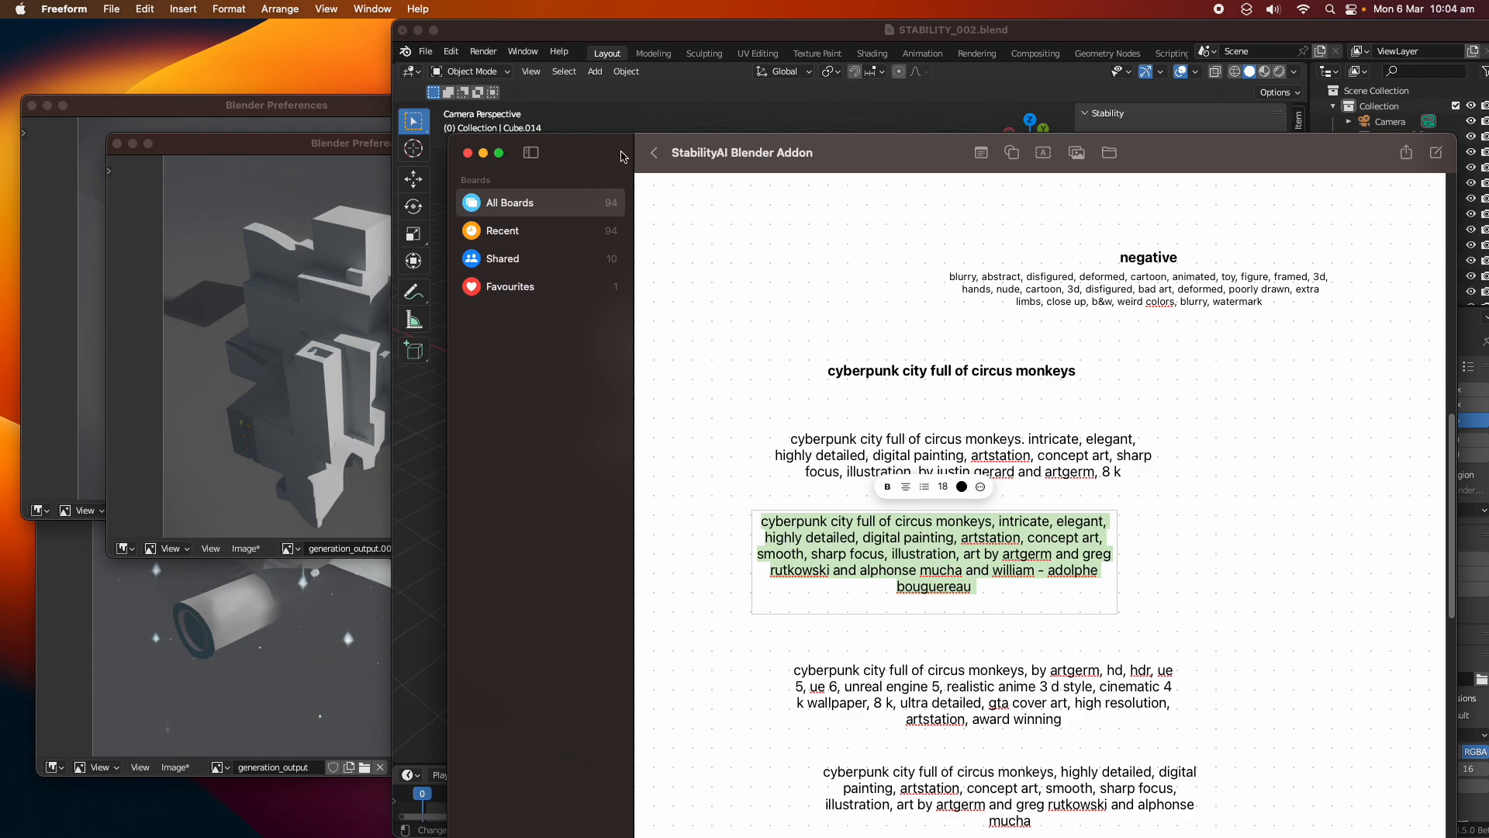
{"action": "left_click_drag", "start_coordinate": [626, 139], "coordinate": [454, 52]}
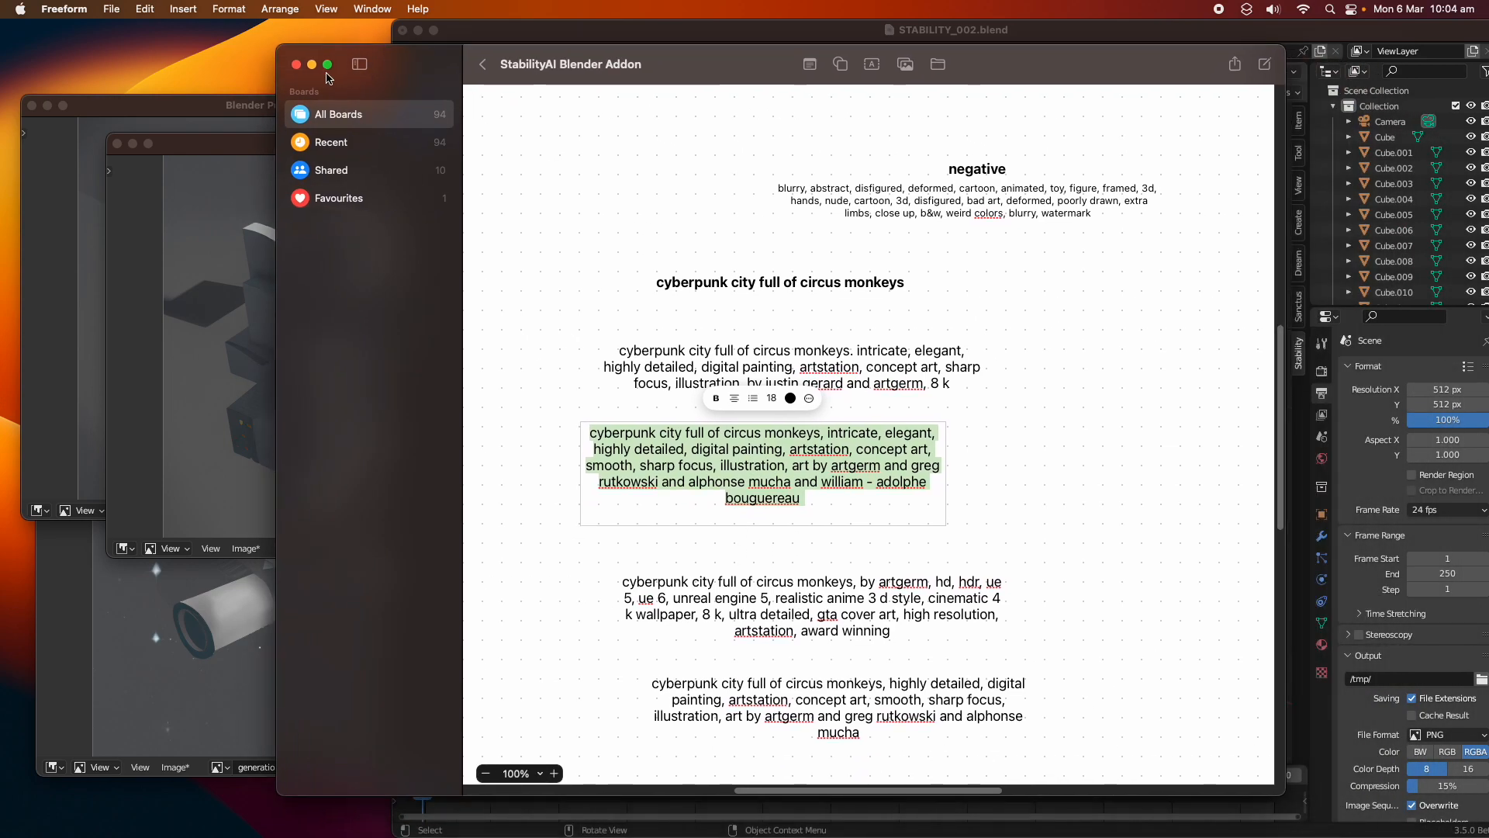
{"action": "left_click", "coordinate": [311, 67]}
- Replace the "cyberpunk city" prompt with the copied circus monkeys prompt in Blender, generate a texture, and arrange its preview
{"action": "double_click", "coordinate": [1159, 160]}
{"action": "key", "text": "super+v"}
{"action": "key", "text": "Return"}
{"action": "left_click", "coordinate": [1147, 222]}
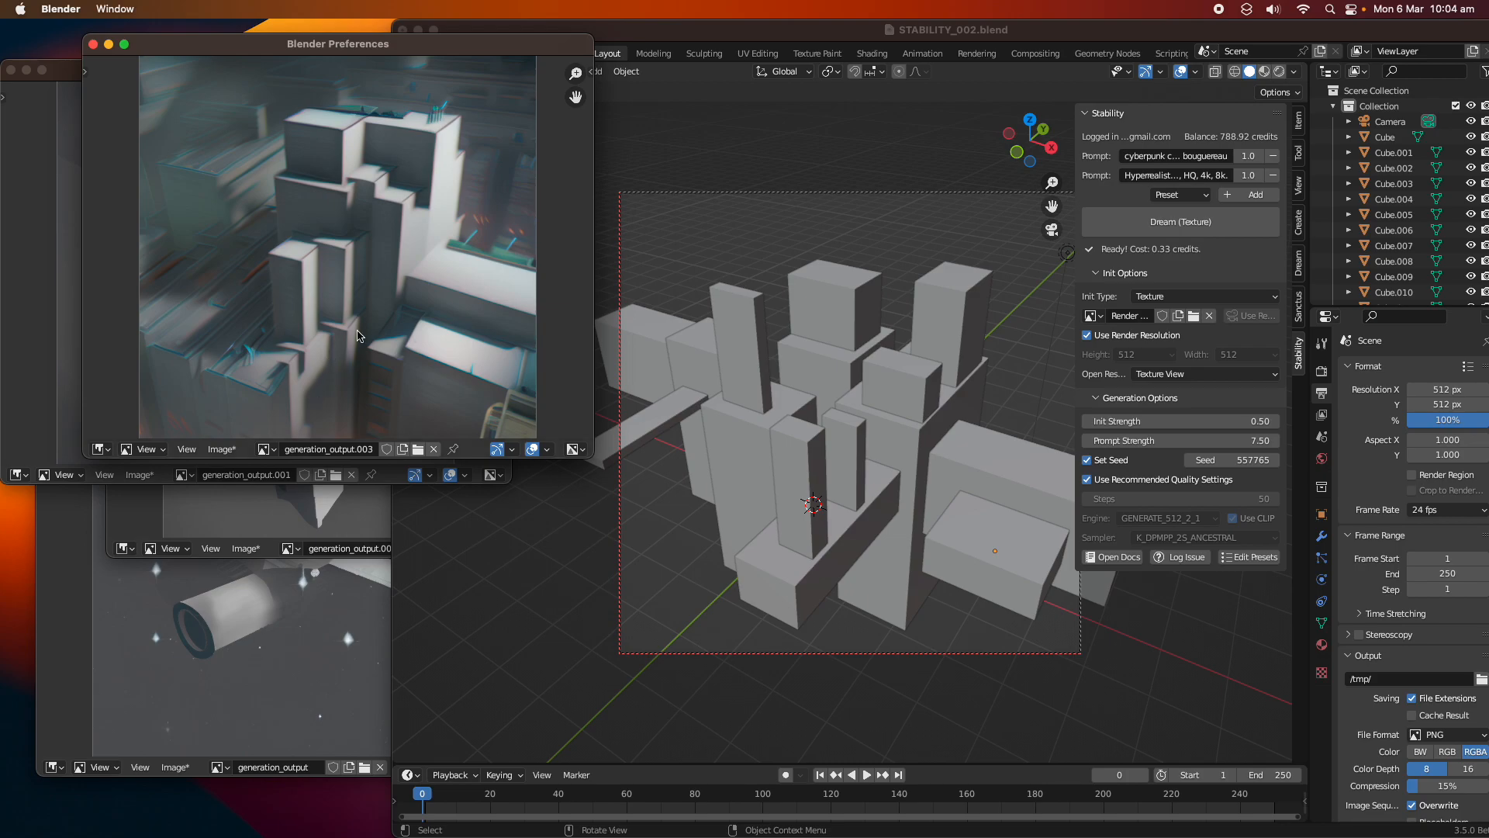
{"action": "left_click_drag", "start_coordinate": [419, 51], "coordinate": [427, 152]}
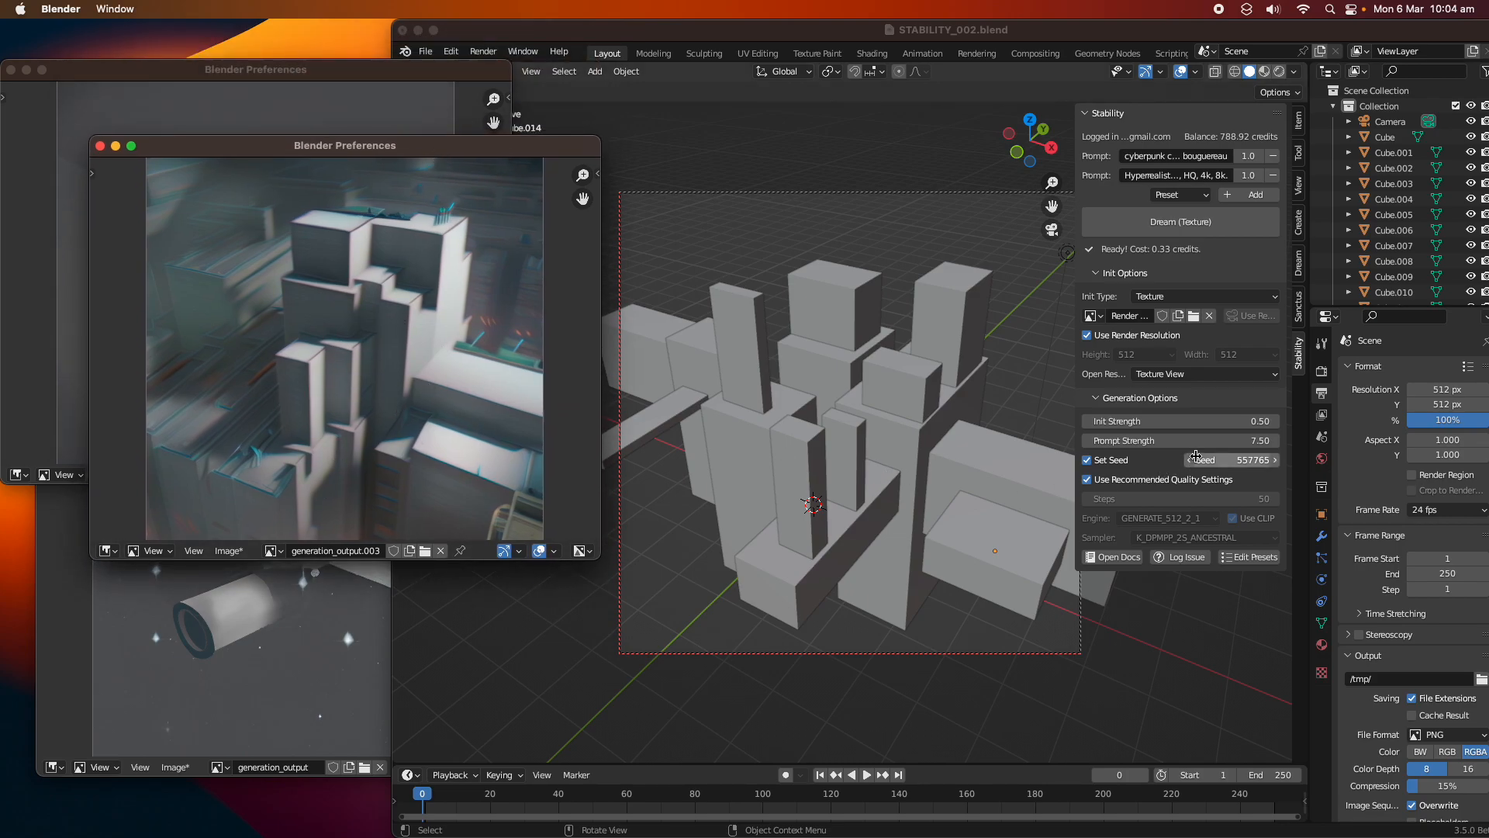
- Set the generation seed to 561033 and generate another texture from the render
{"action": "left_click_drag", "start_coordinate": [1200, 456], "coordinate": [1350, 456]}
{"action": "left_click_drag", "start_coordinate": [1231, 460], "coordinate": [1272, 460]}
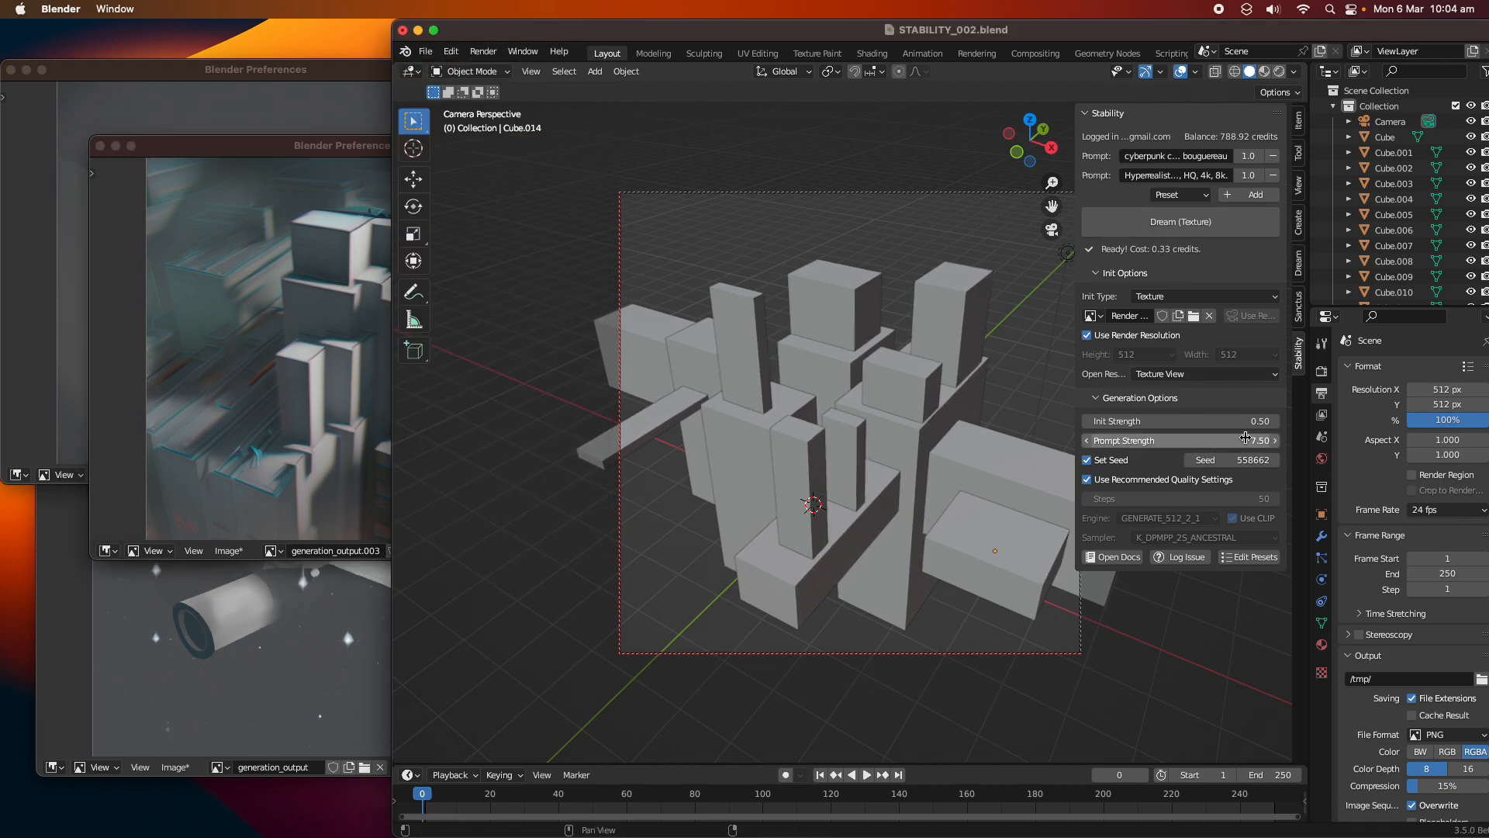
{"action": "left_click_drag", "start_coordinate": [1231, 460], "coordinate": [1272, 460]}
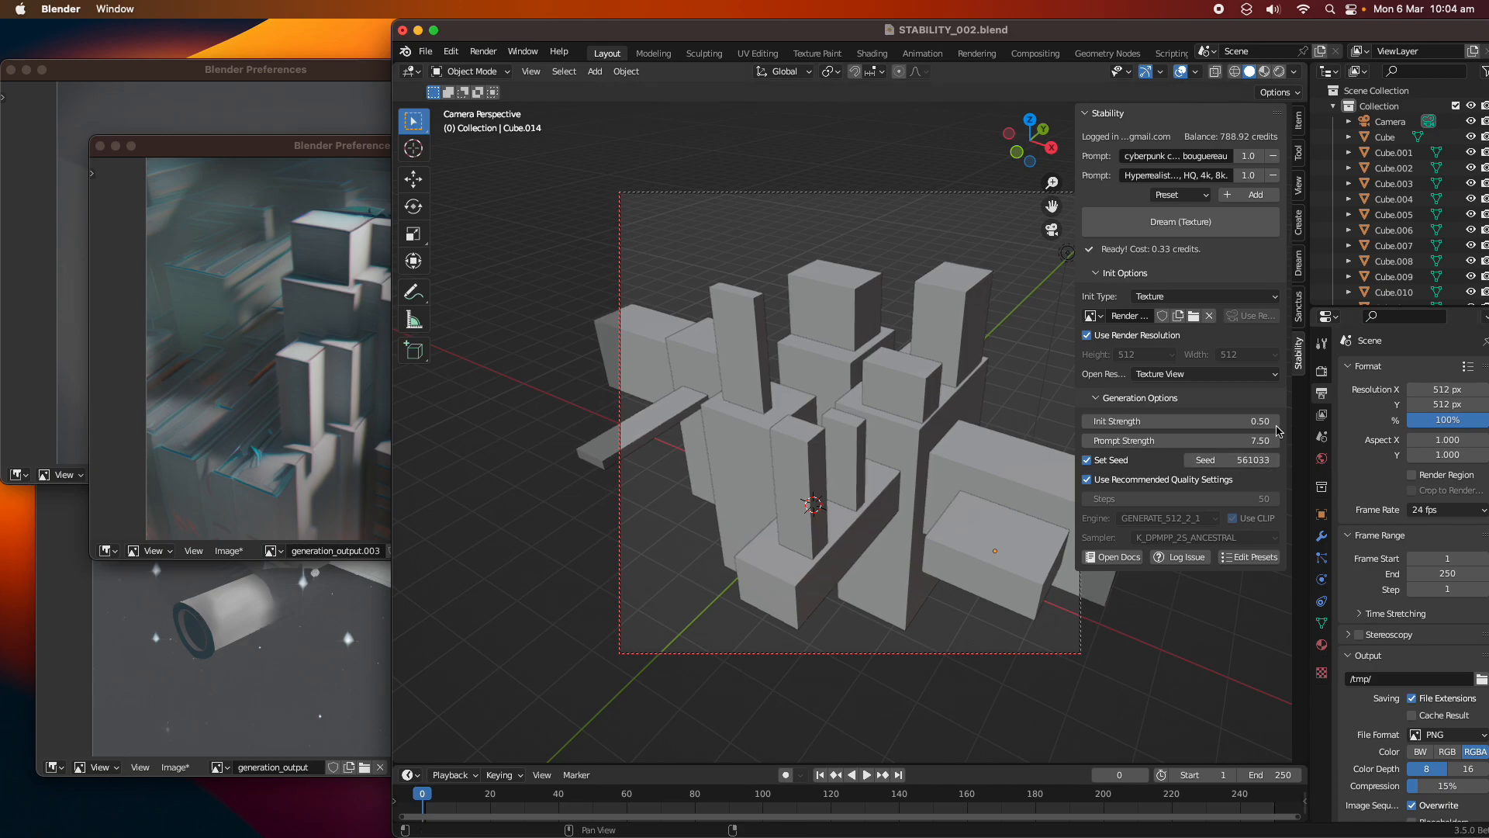
{"action": "left_click", "coordinate": [1180, 222]}
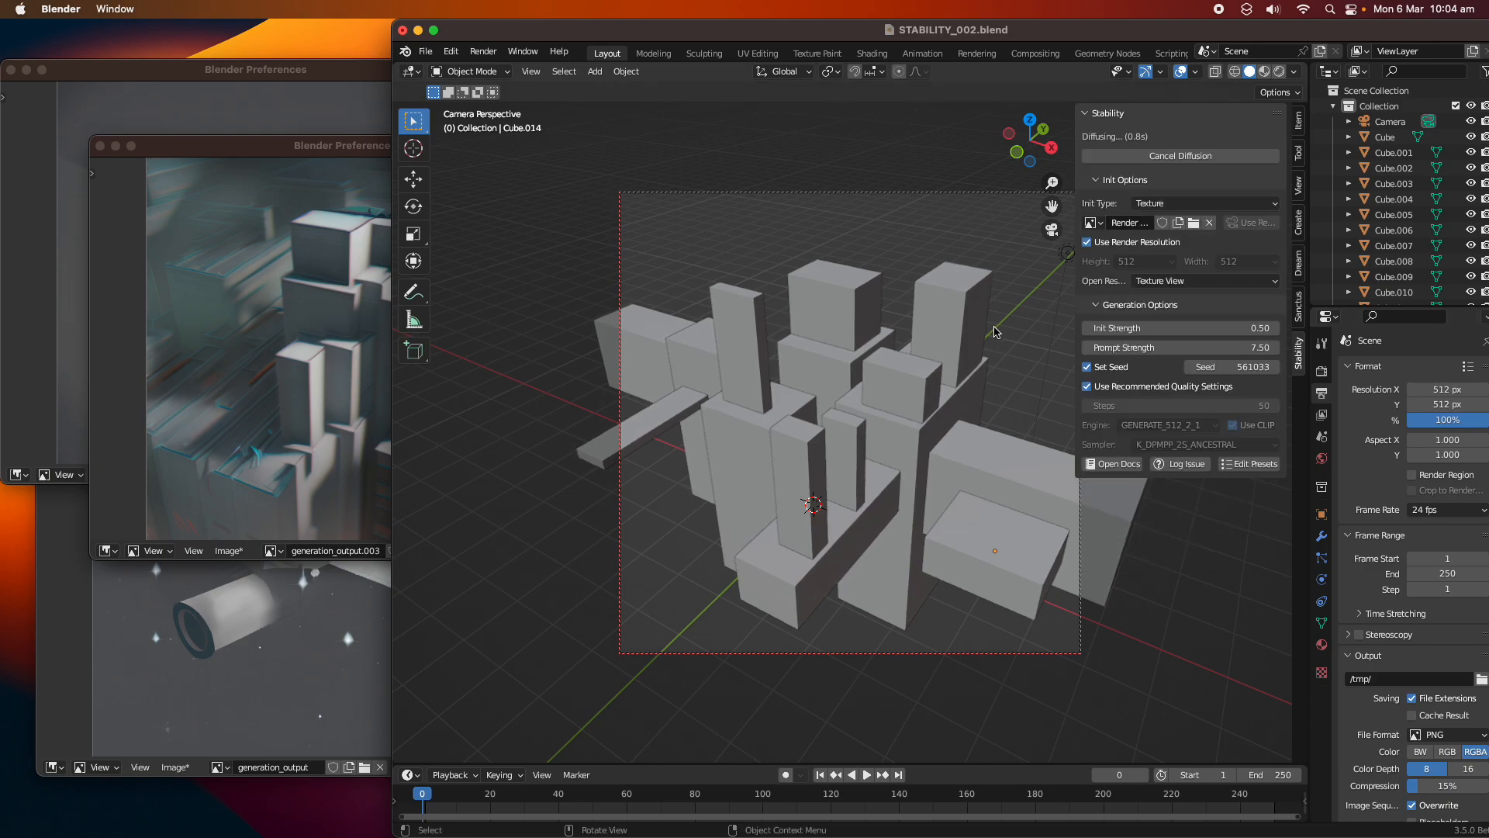
- Copy the negative prompt text beginning "blurry, abstract, disfigured" from the Freeform board, return to Blender, and move the preview aside
{"action": "mouse_move", "coordinate": [818, 826]}
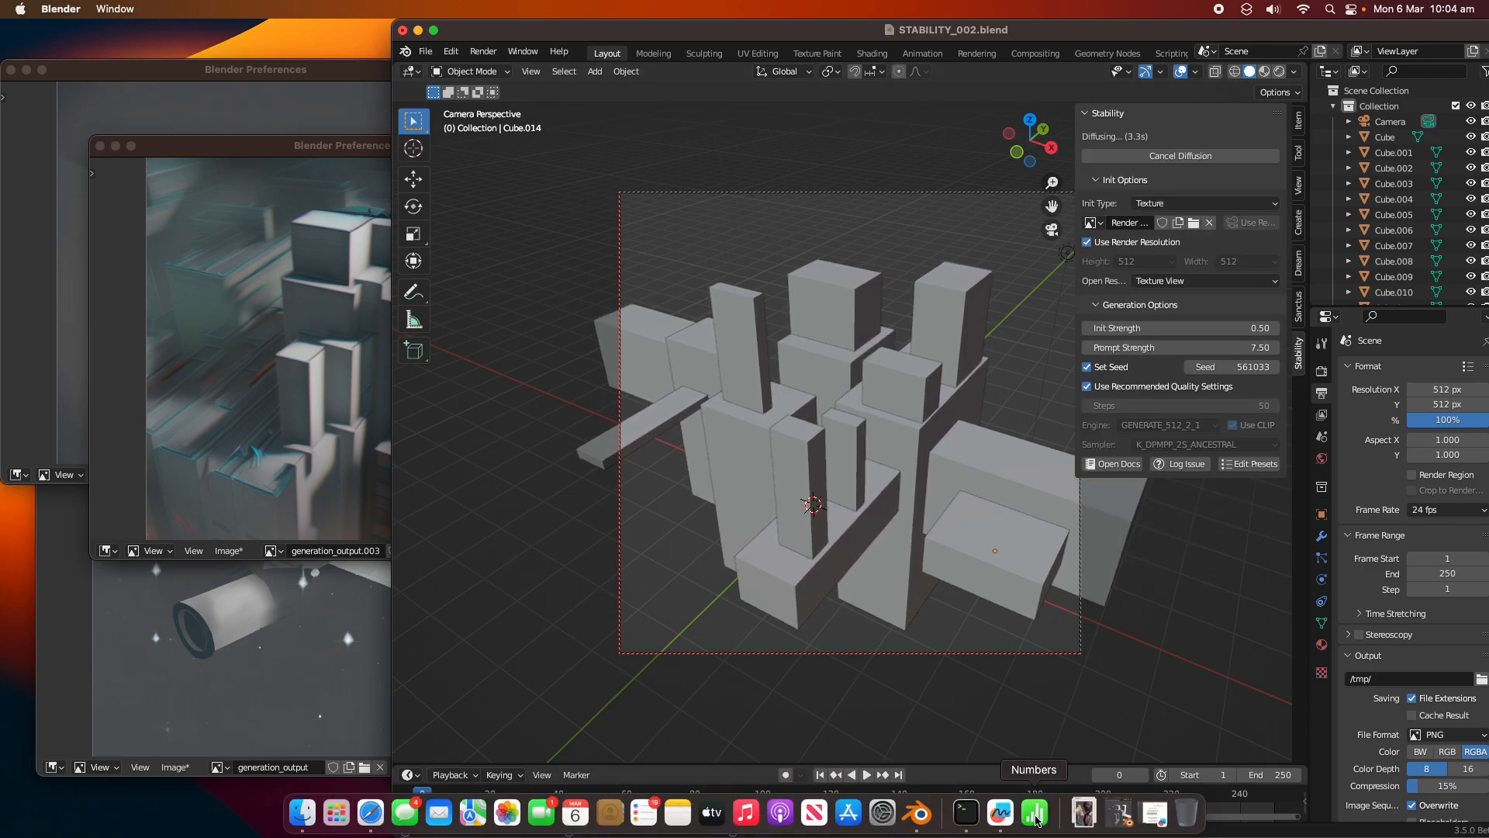
{"action": "left_click", "coordinate": [1000, 812]}
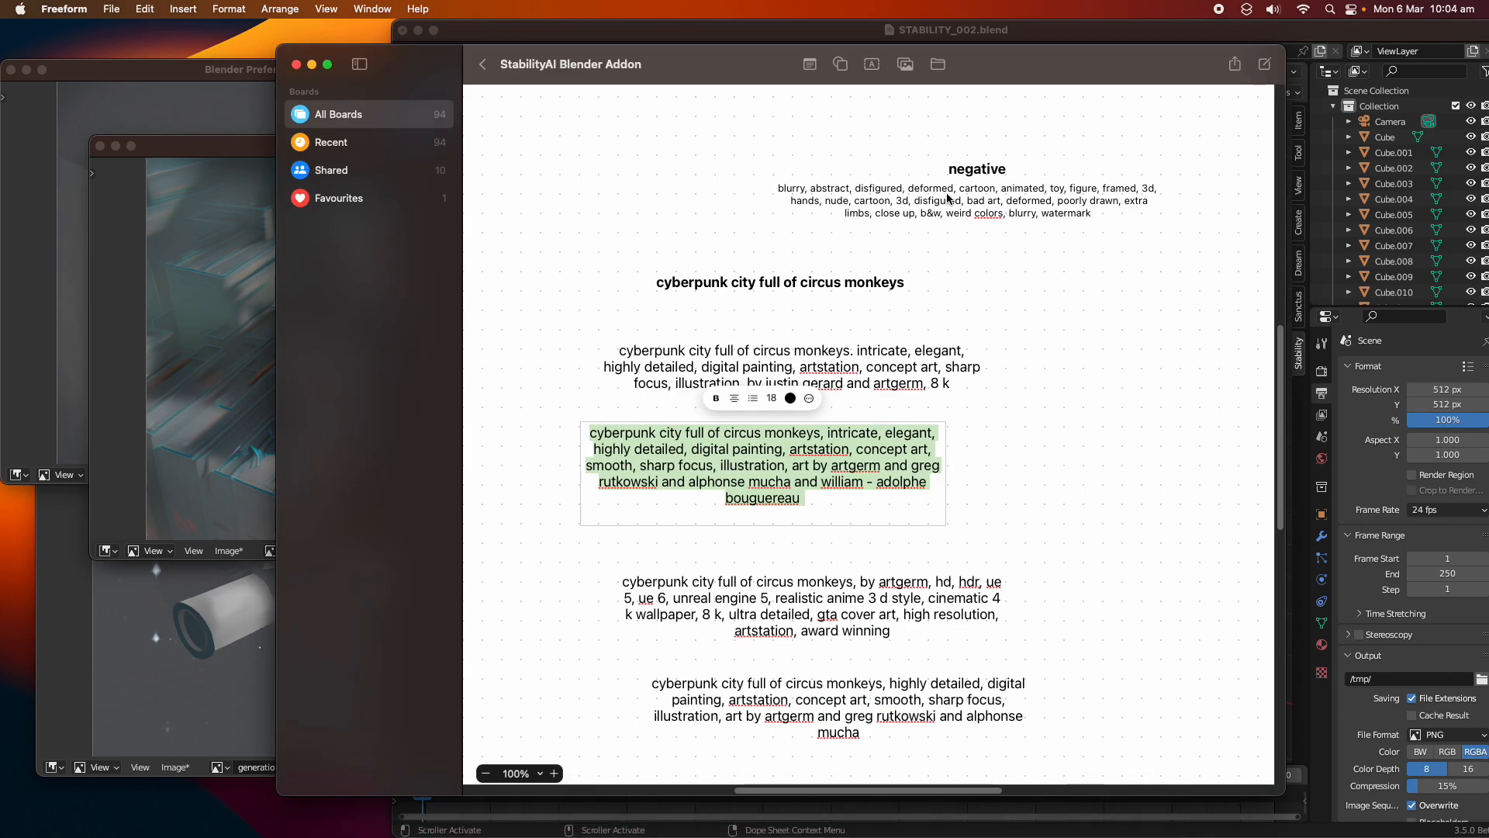
{"action": "double_click", "coordinate": [947, 202]}
{"action": "left_click", "coordinate": [947, 201]}
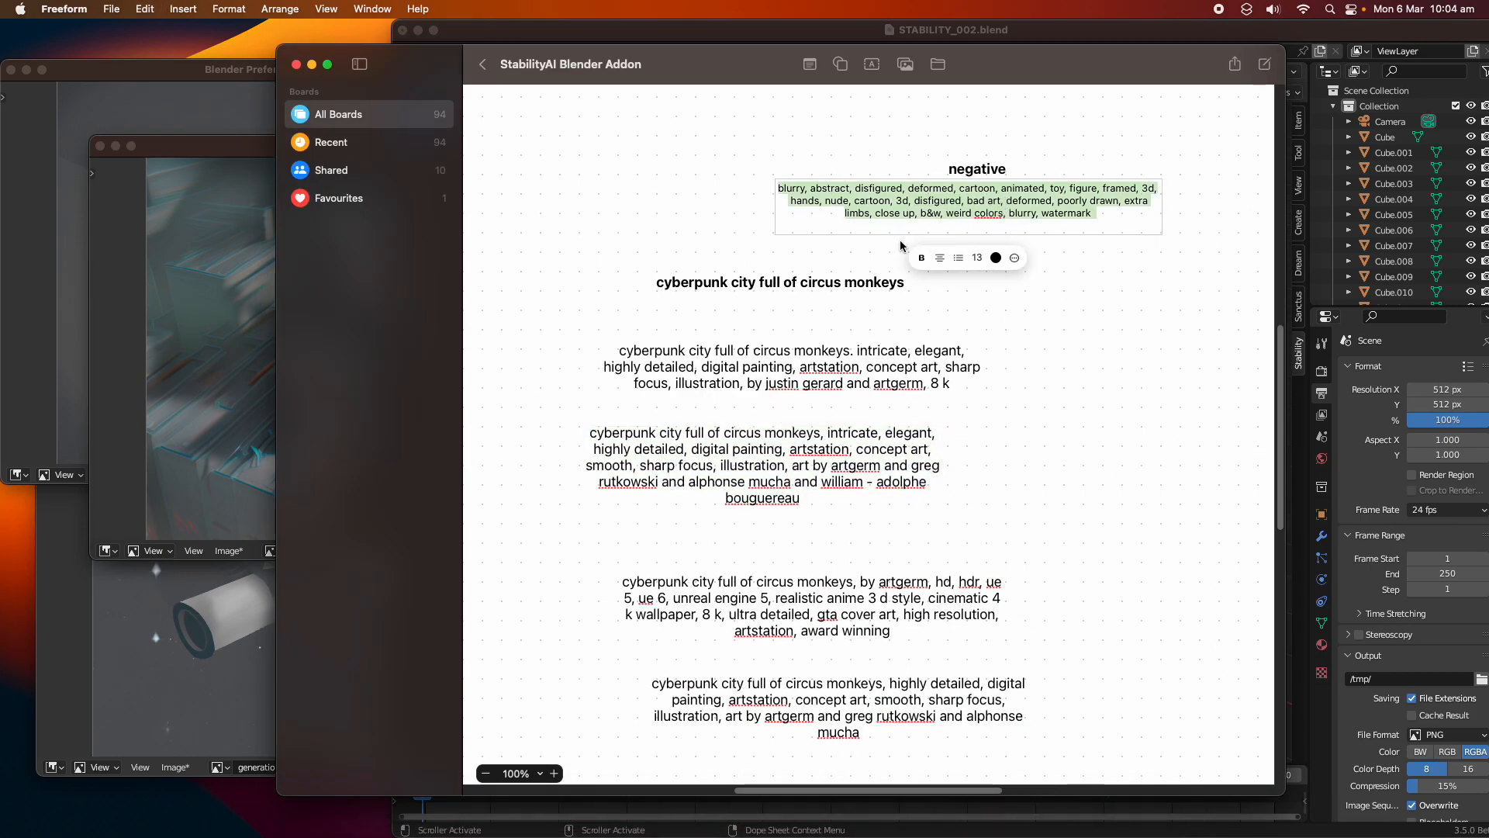
{"action": "left_click", "coordinate": [749, 34]}
{"action": "left_click_drag", "start_coordinate": [216, 147], "coordinate": [159, 177]}
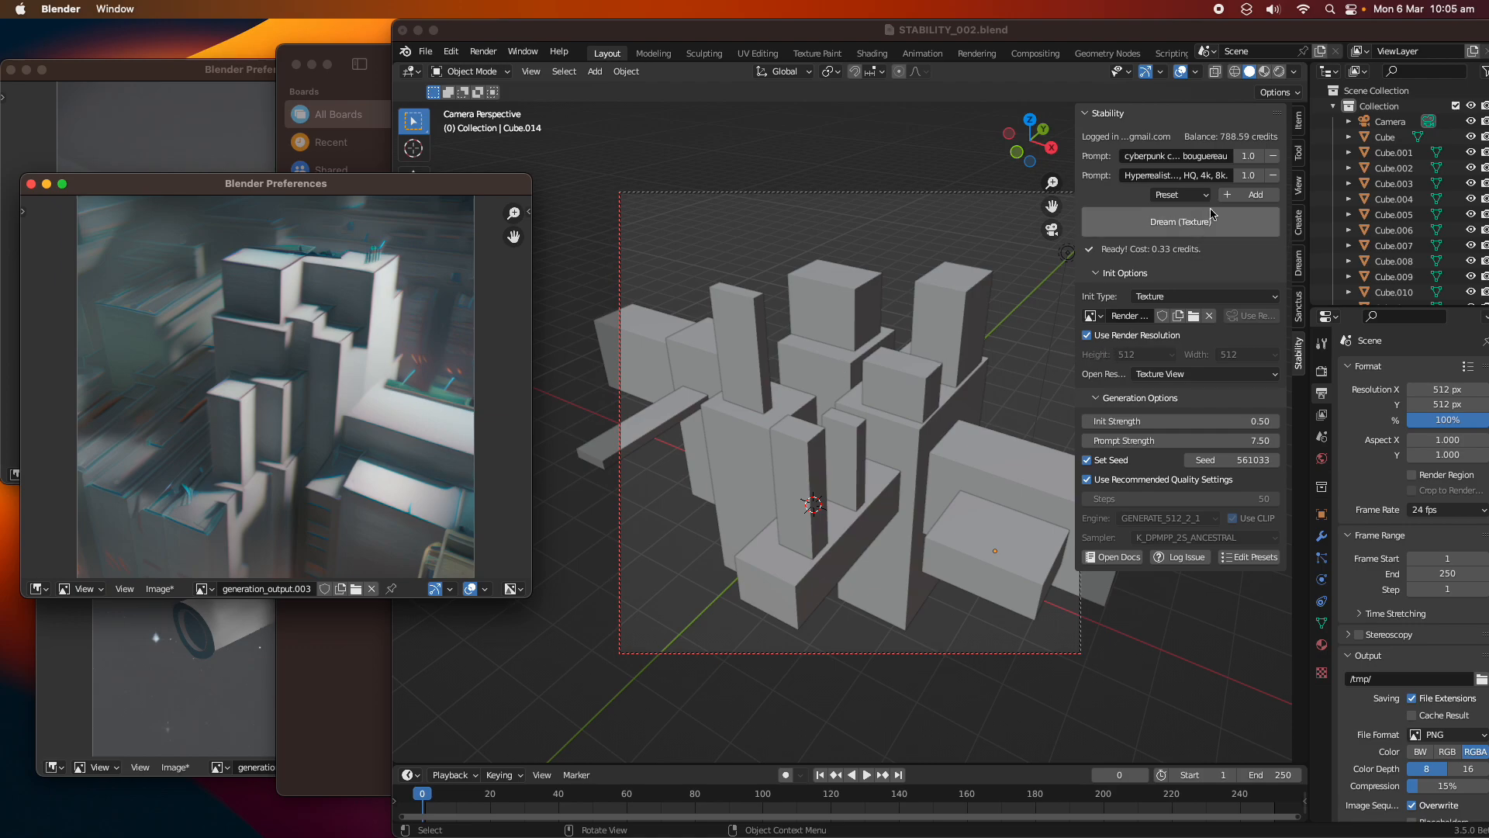
- Add a third prompt with weight -1 containing the copied negative text, and save the file
{"action": "left_click", "coordinate": [1252, 195]}
{"action": "left_click", "coordinate": [1255, 196]}
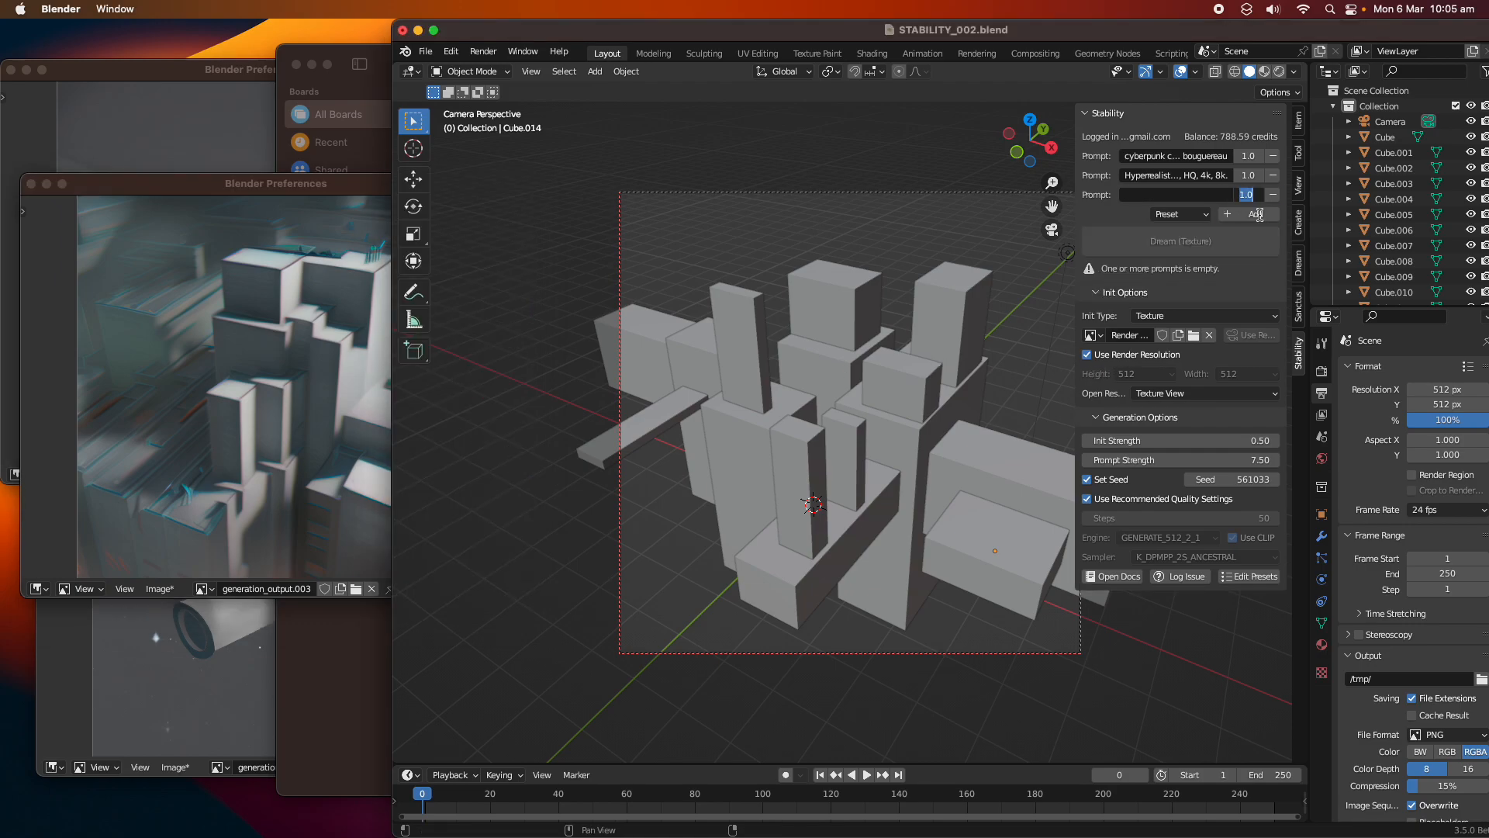
{"action": "type", "text": "-1"}
{"action": "key", "text": "Return"}
{"action": "left_click", "coordinate": [1178, 200]}
{"action": "key", "text": "super+v"}
{"action": "key", "text": "Return"}
{"action": "key", "text": "super+s"}
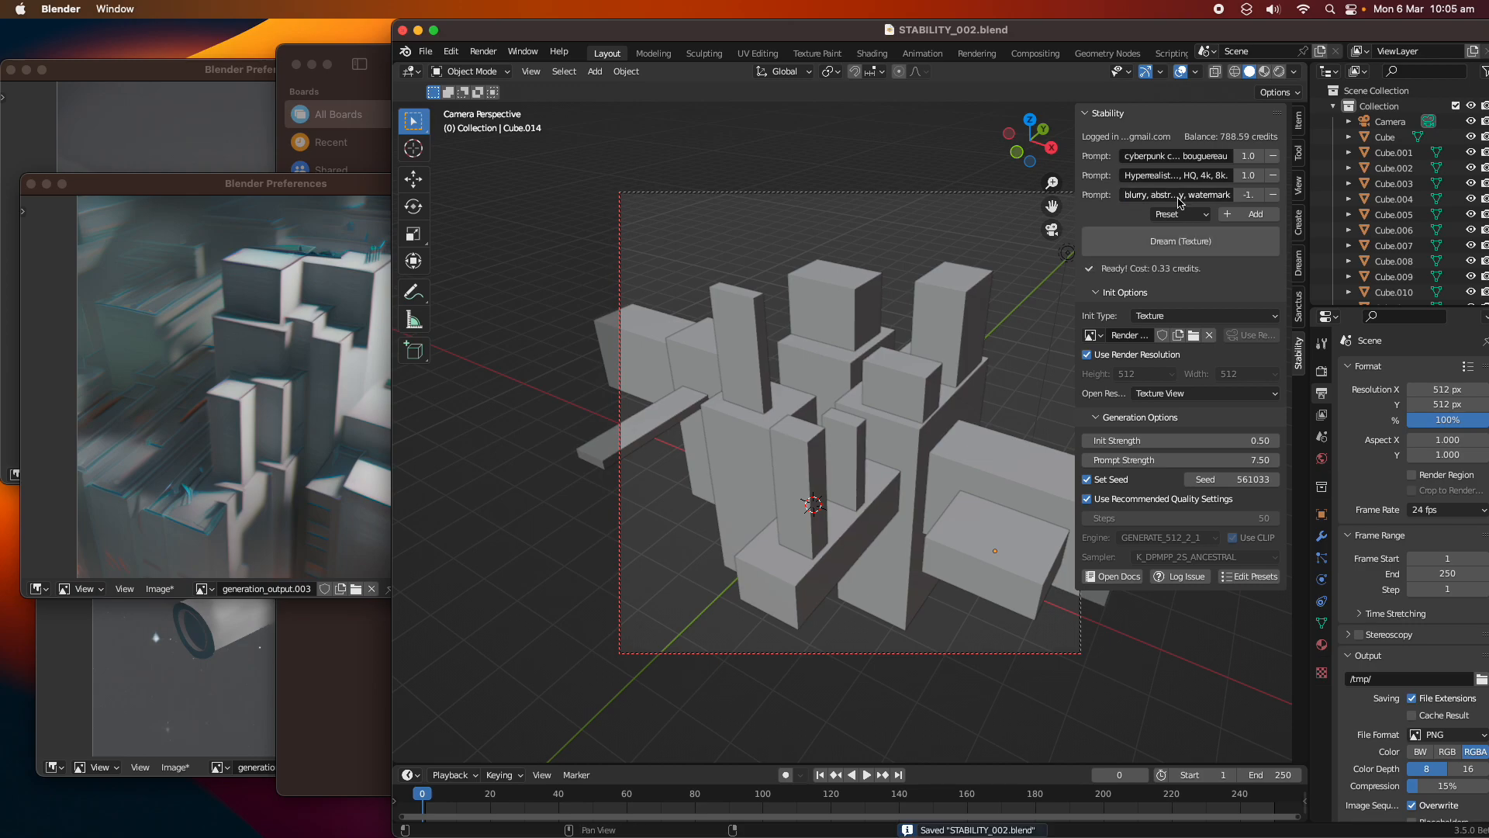
- Set the second prompt's weight to 0.8 and the first prompt's weight to 1
{"action": "left_click", "coordinate": [1239, 176]}
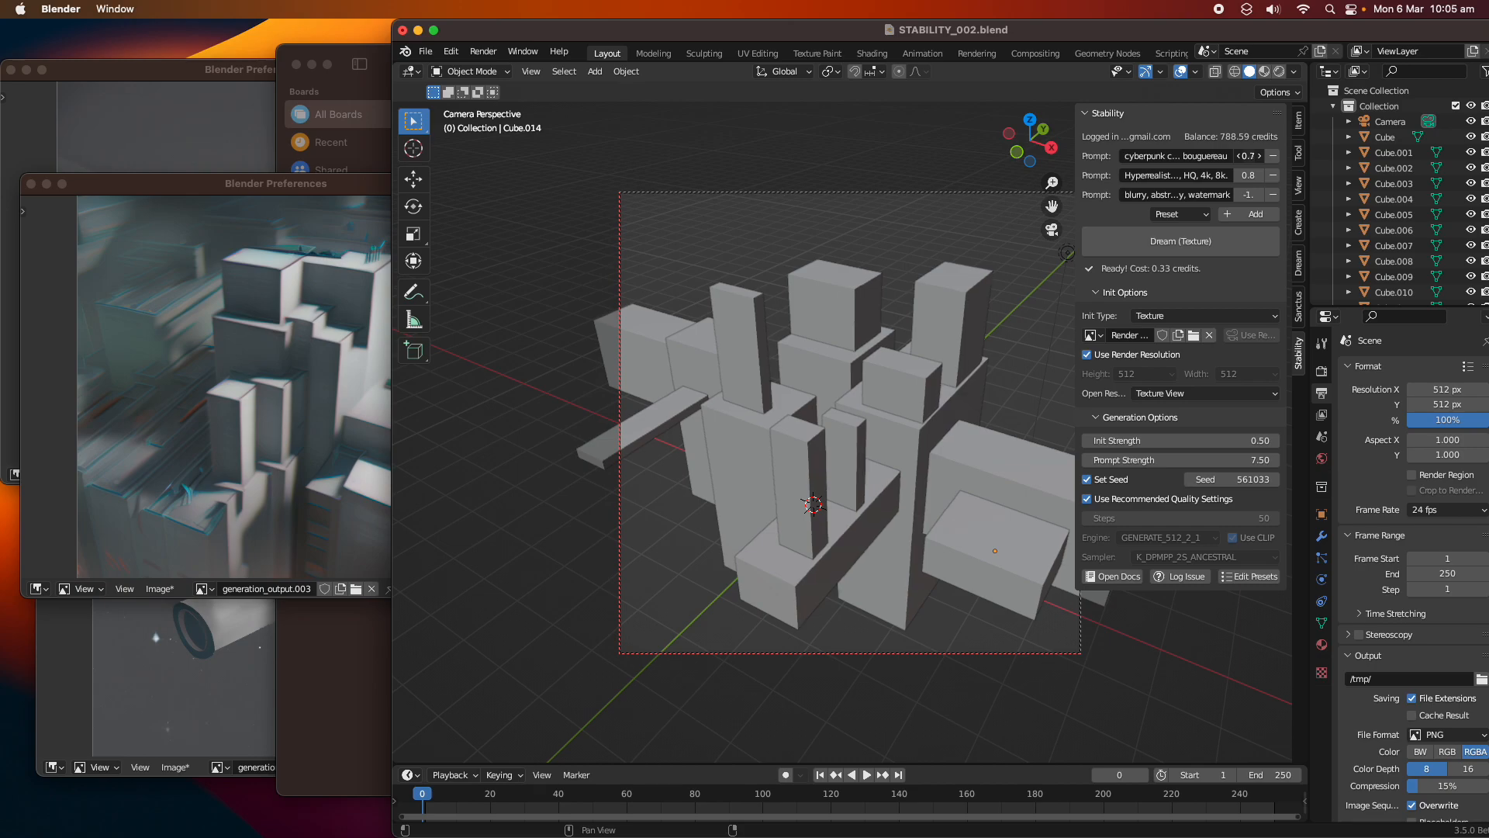
{"action": "left_click", "coordinate": [1248, 156]}
{"action": "type", "text": "1"}
{"action": "key", "text": "Return"}
- Generate two textures in a row from the weighted prompts and arrange their previews beside the scene
{"action": "left_click", "coordinate": [1215, 256]}
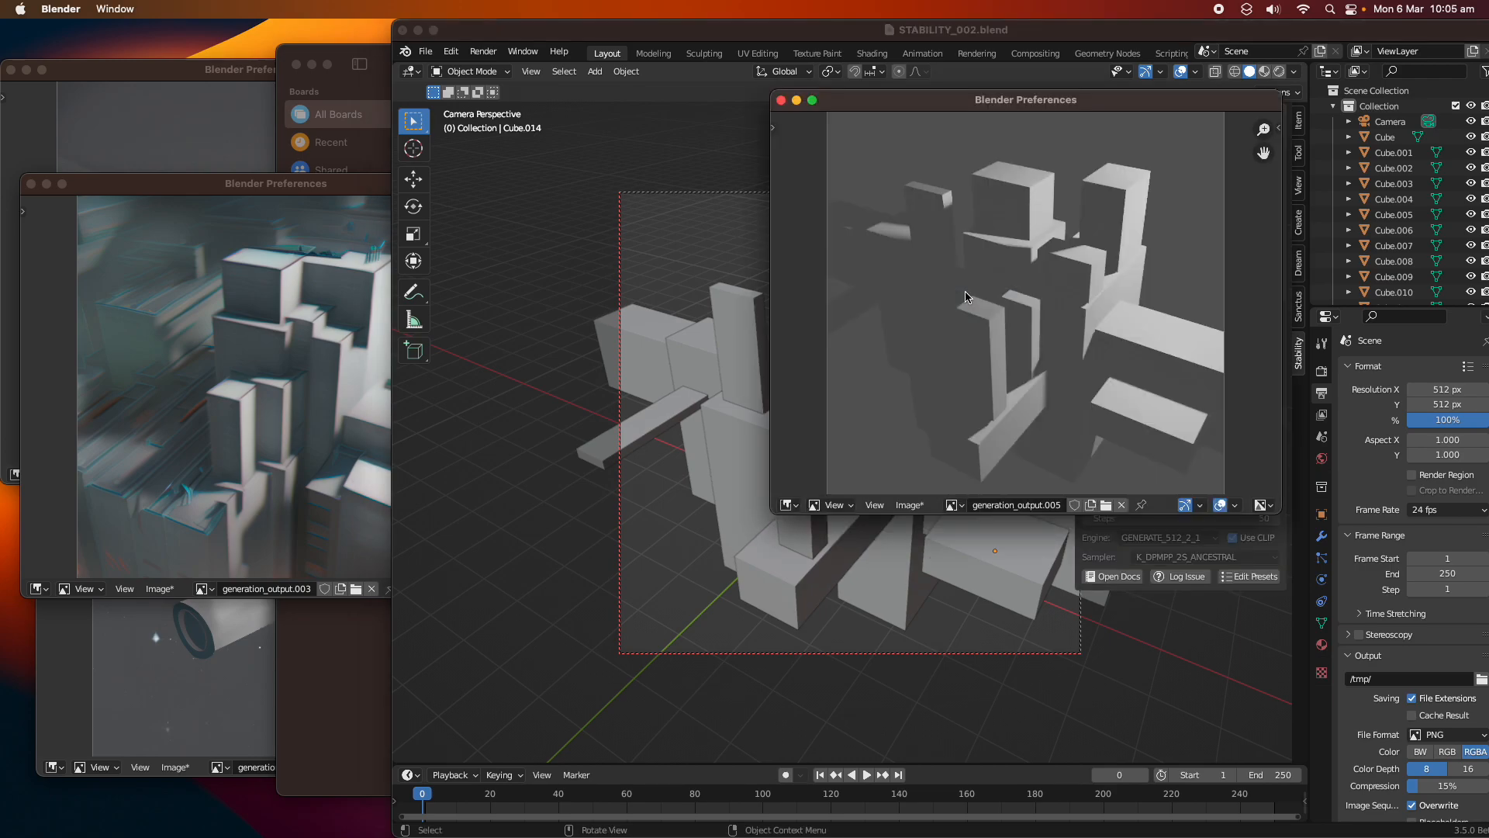
{"action": "left_click_drag", "start_coordinate": [951, 112], "coordinate": [269, 180]}
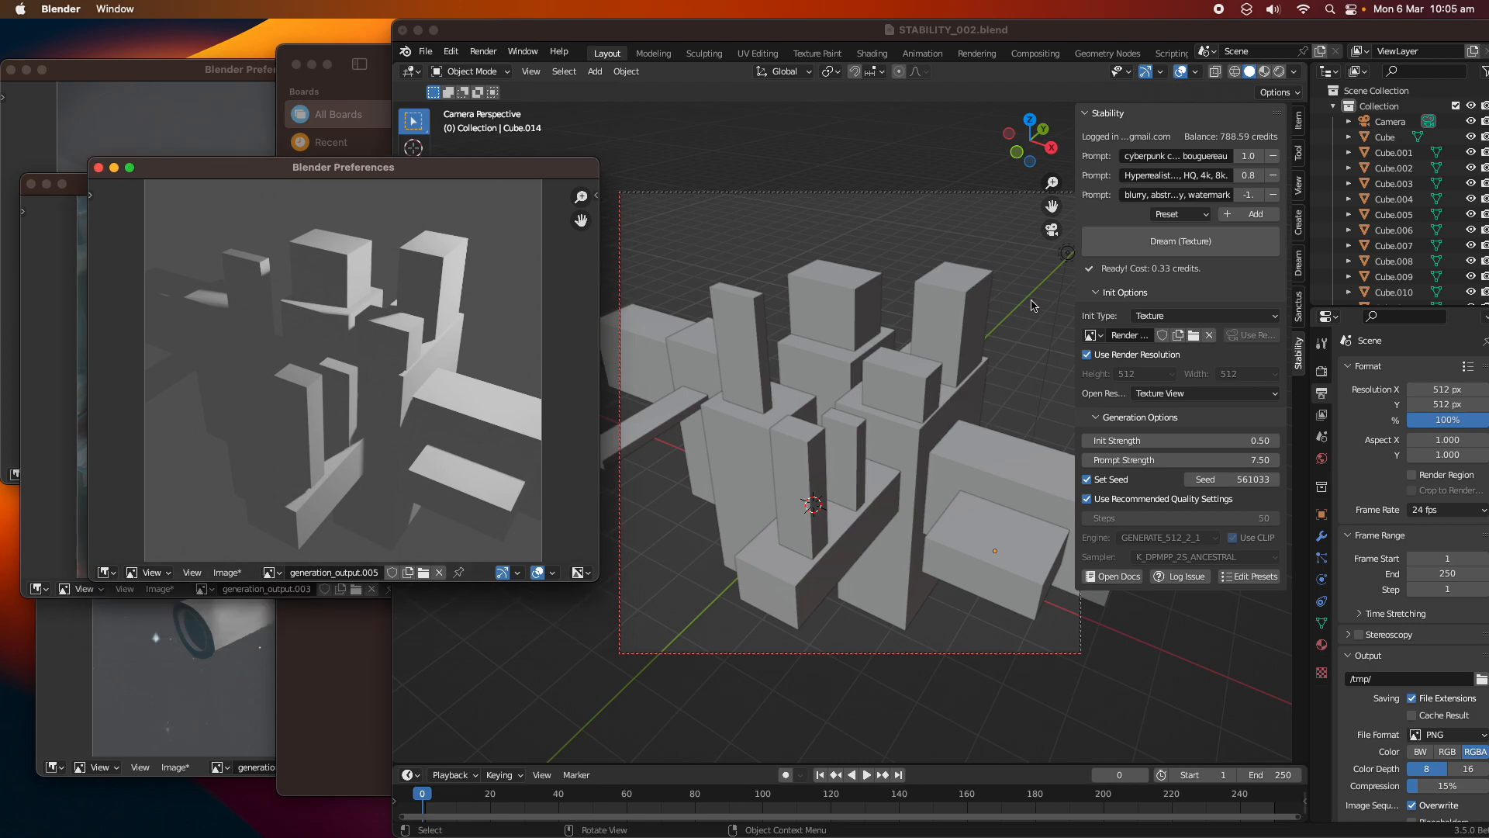
{"action": "left_click", "coordinate": [1134, 242]}
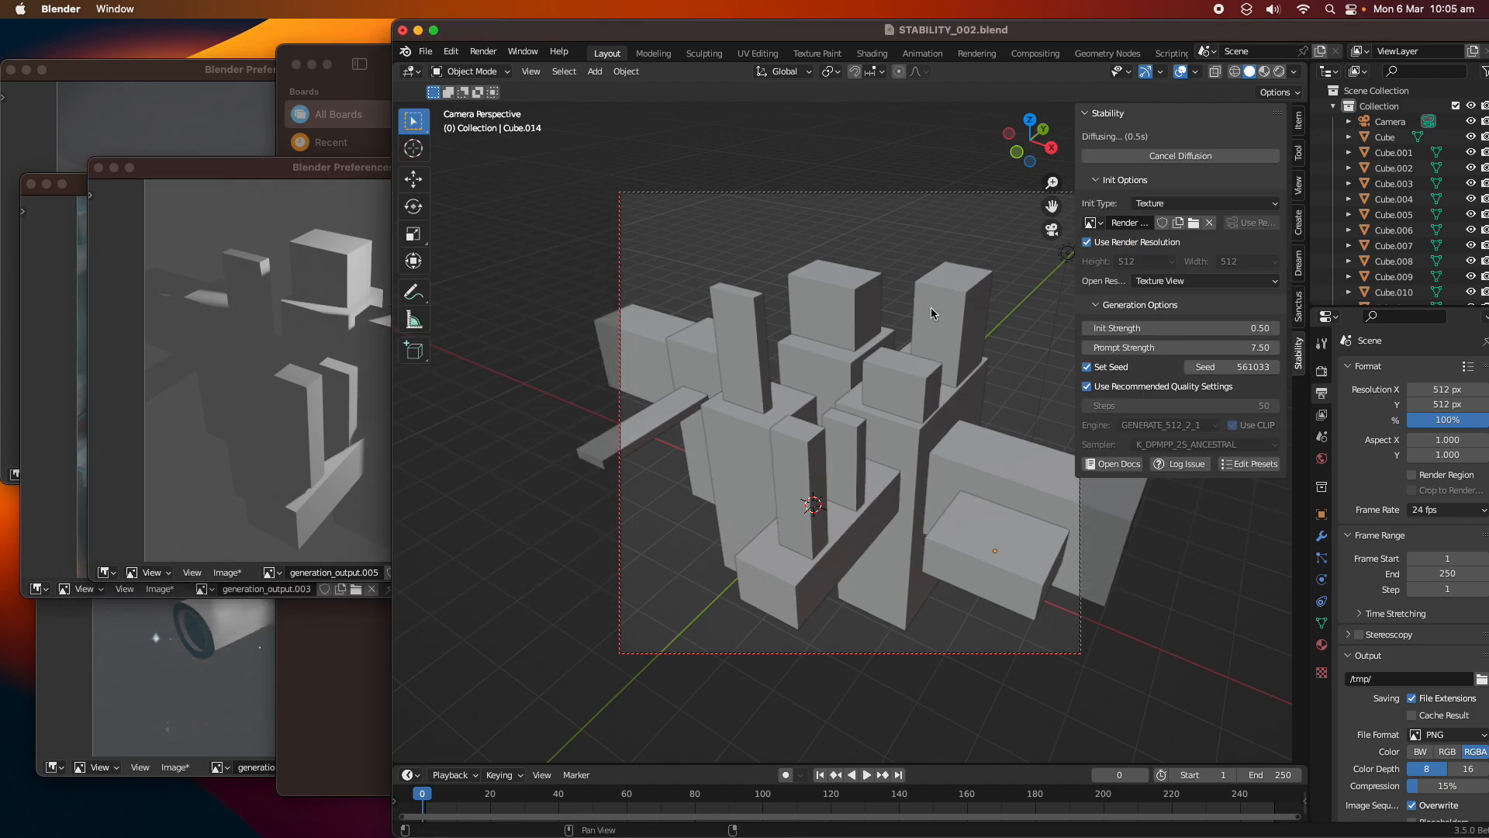
{"action": "left_click_drag", "start_coordinate": [1030, 58], "coordinate": [320, 317]}
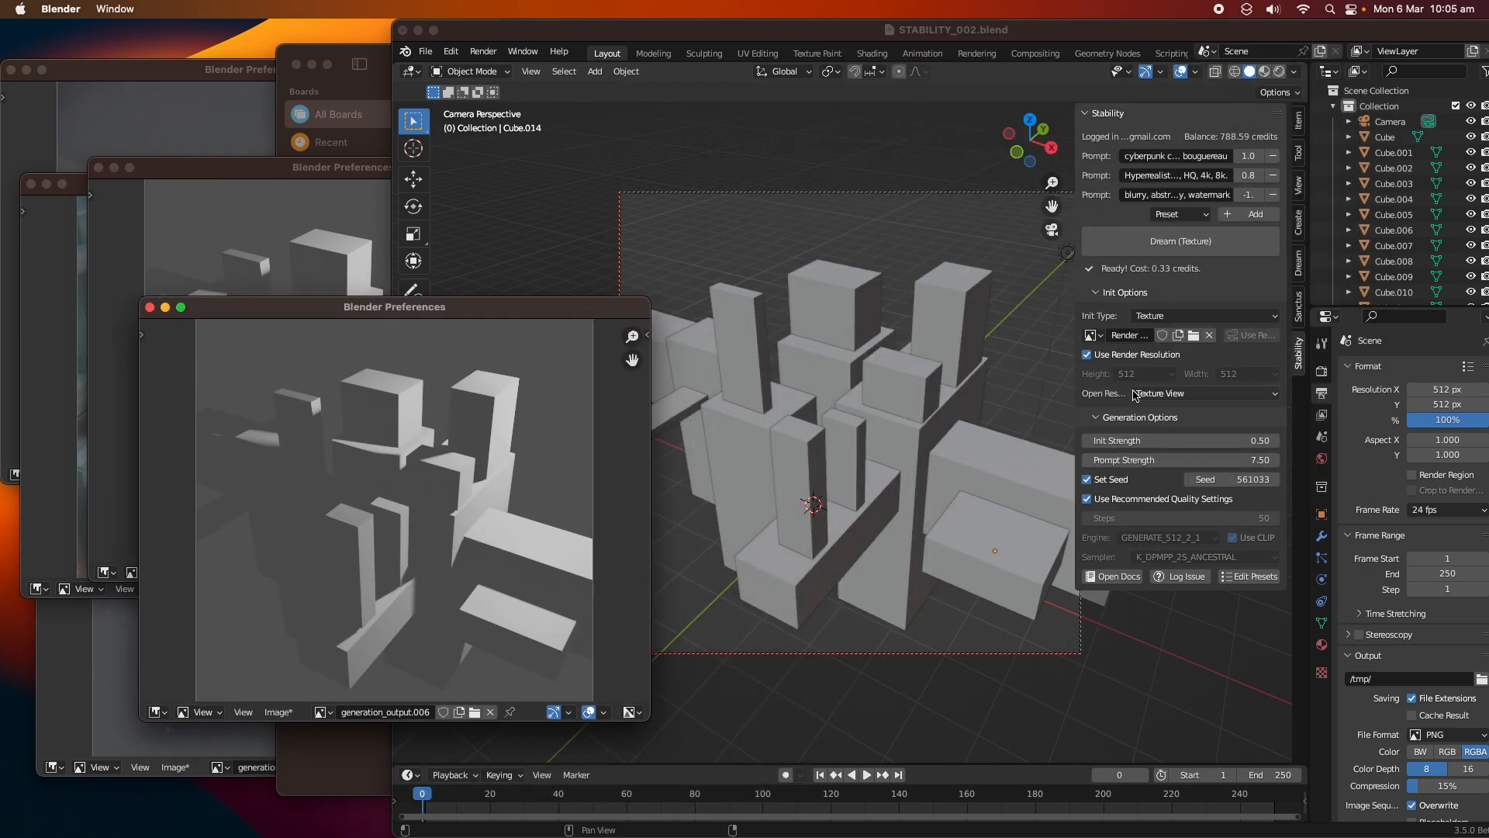
- Set the Init Strength to 1.00 and minimise the preview of the latest generated texture
{"action": "left_click", "coordinate": [1163, 440]}
{"action": "type", "text": "1"}
{"action": "key", "text": "Return"}
{"action": "left_click_drag", "start_coordinate": [300, 313], "coordinate": [265, 259]}
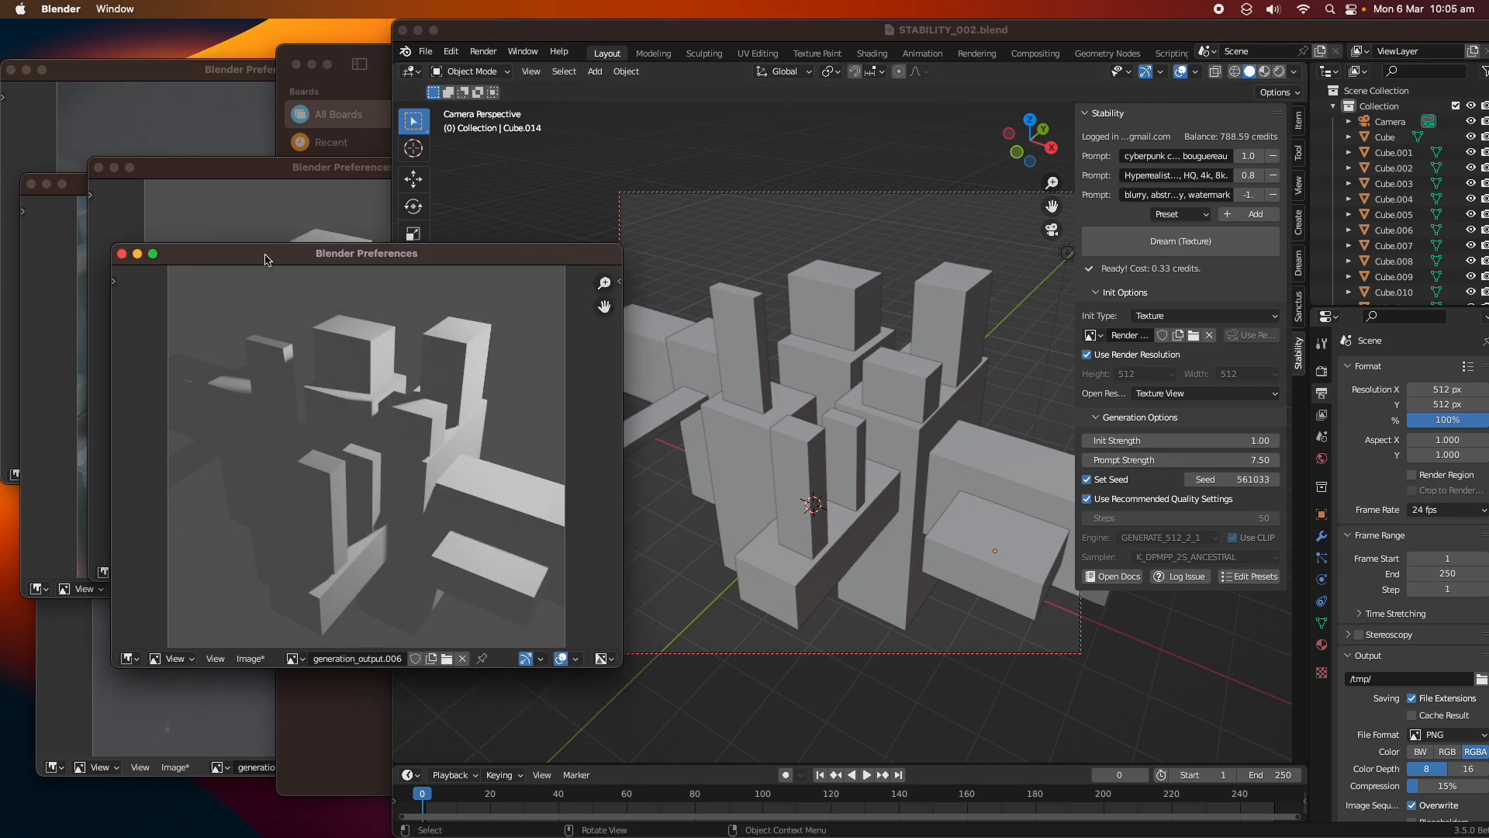
{"action": "left_click", "coordinate": [139, 255]}
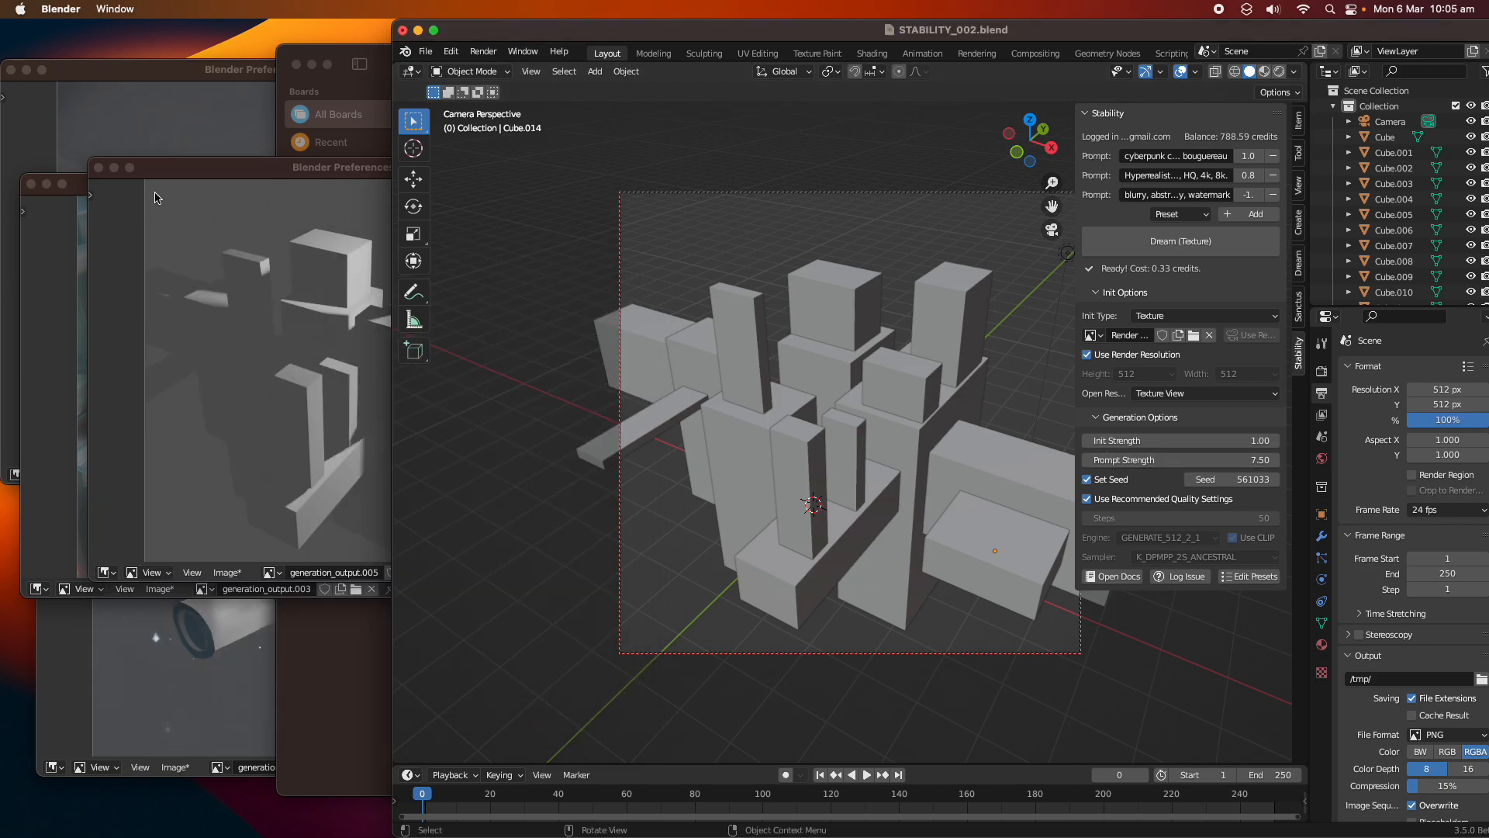
- Close the preview of the latest generated texture and change the generation seed to 559623
{"action": "left_click", "coordinate": [99, 169]}
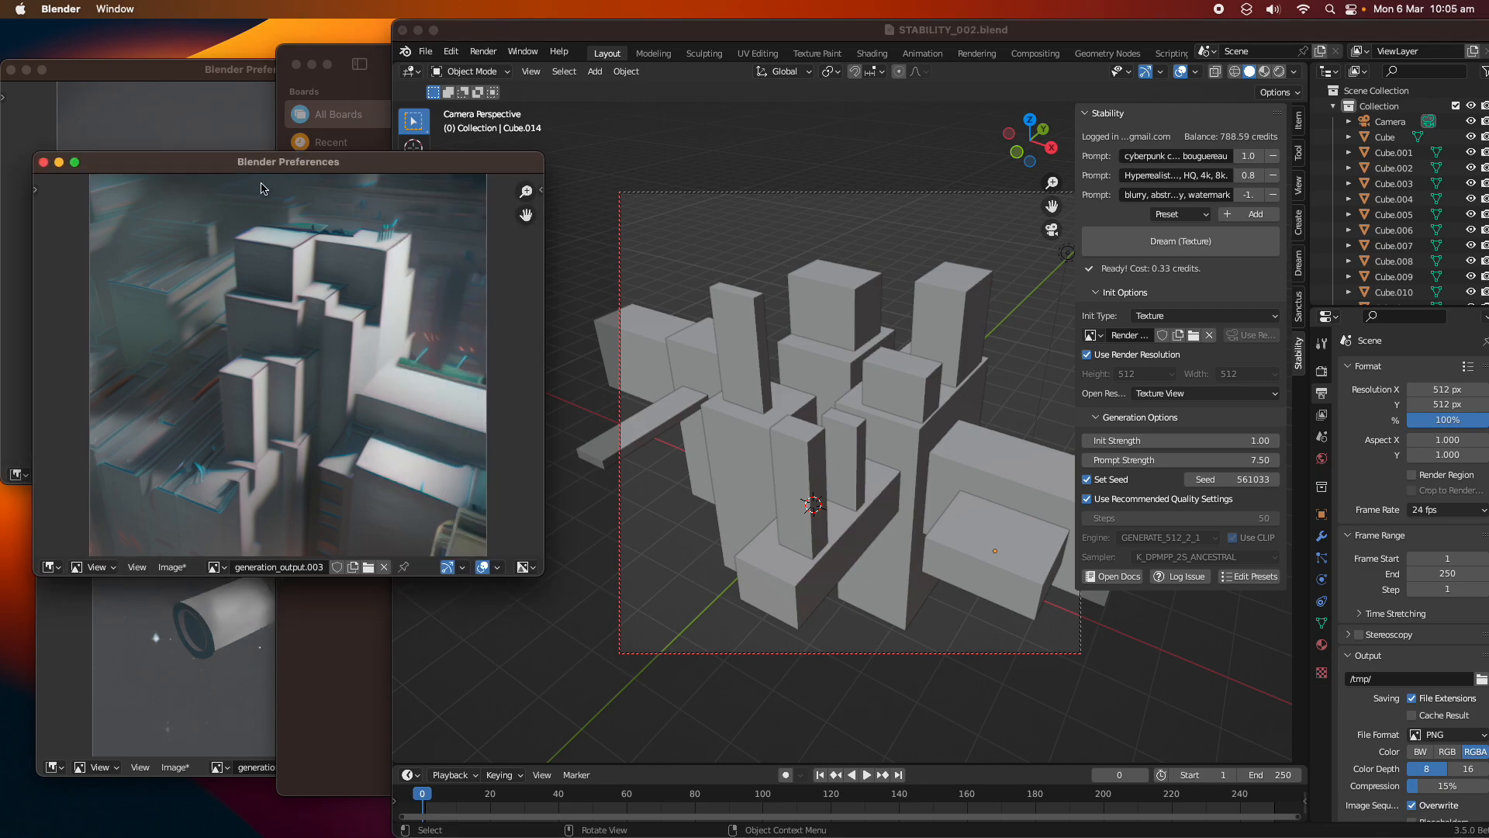
{"action": "left_click_drag", "start_coordinate": [1237, 480], "coordinate": [1139, 505]}
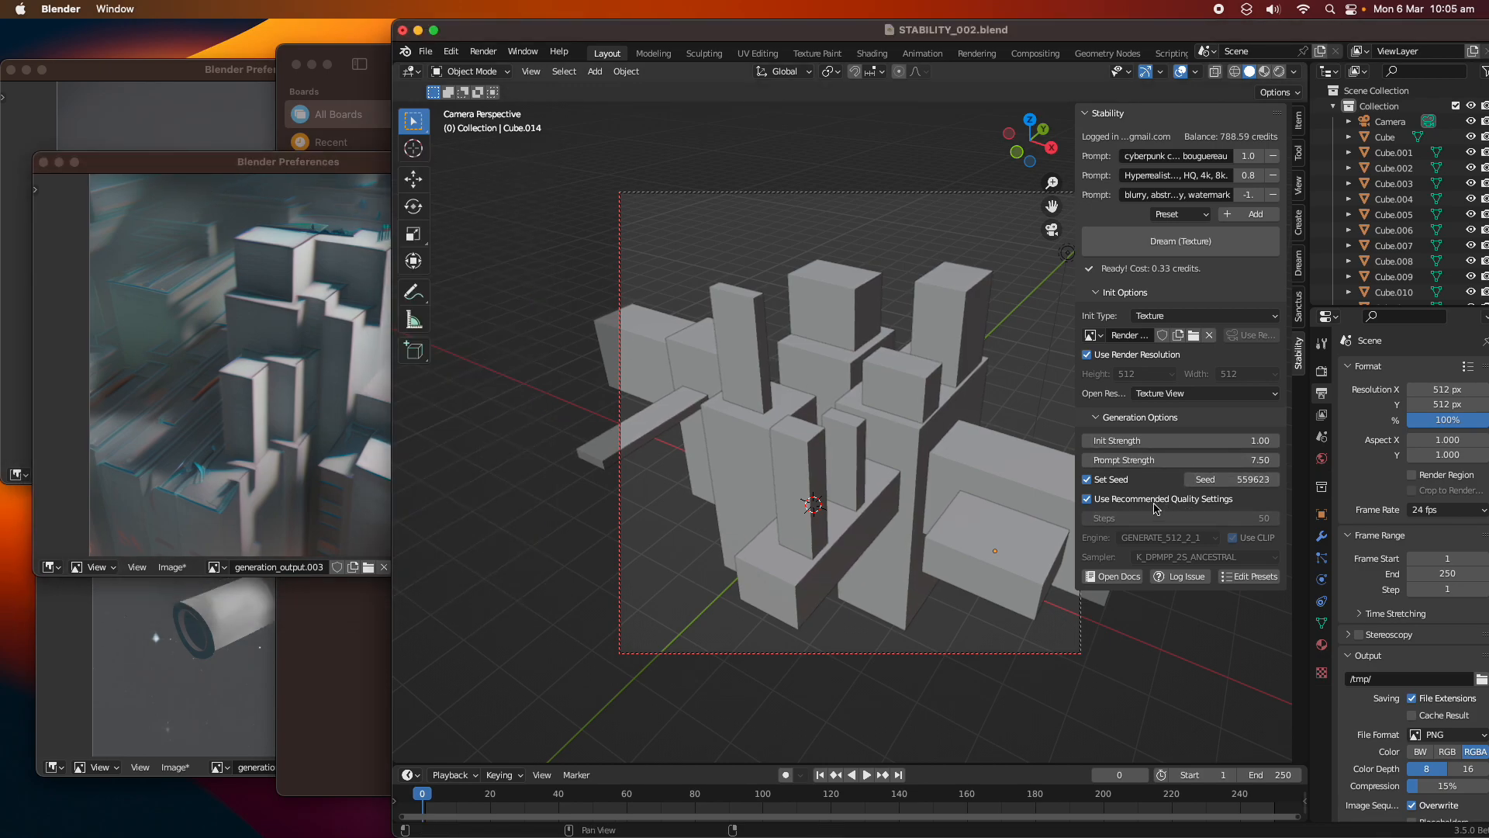
- Generate a texture with the GENERATE_1_5 engine and recommended quality settings turned off, placing its preview beside the scene
{"action": "left_click", "coordinate": [1117, 502]}
{"action": "left_click", "coordinate": [1167, 537]}
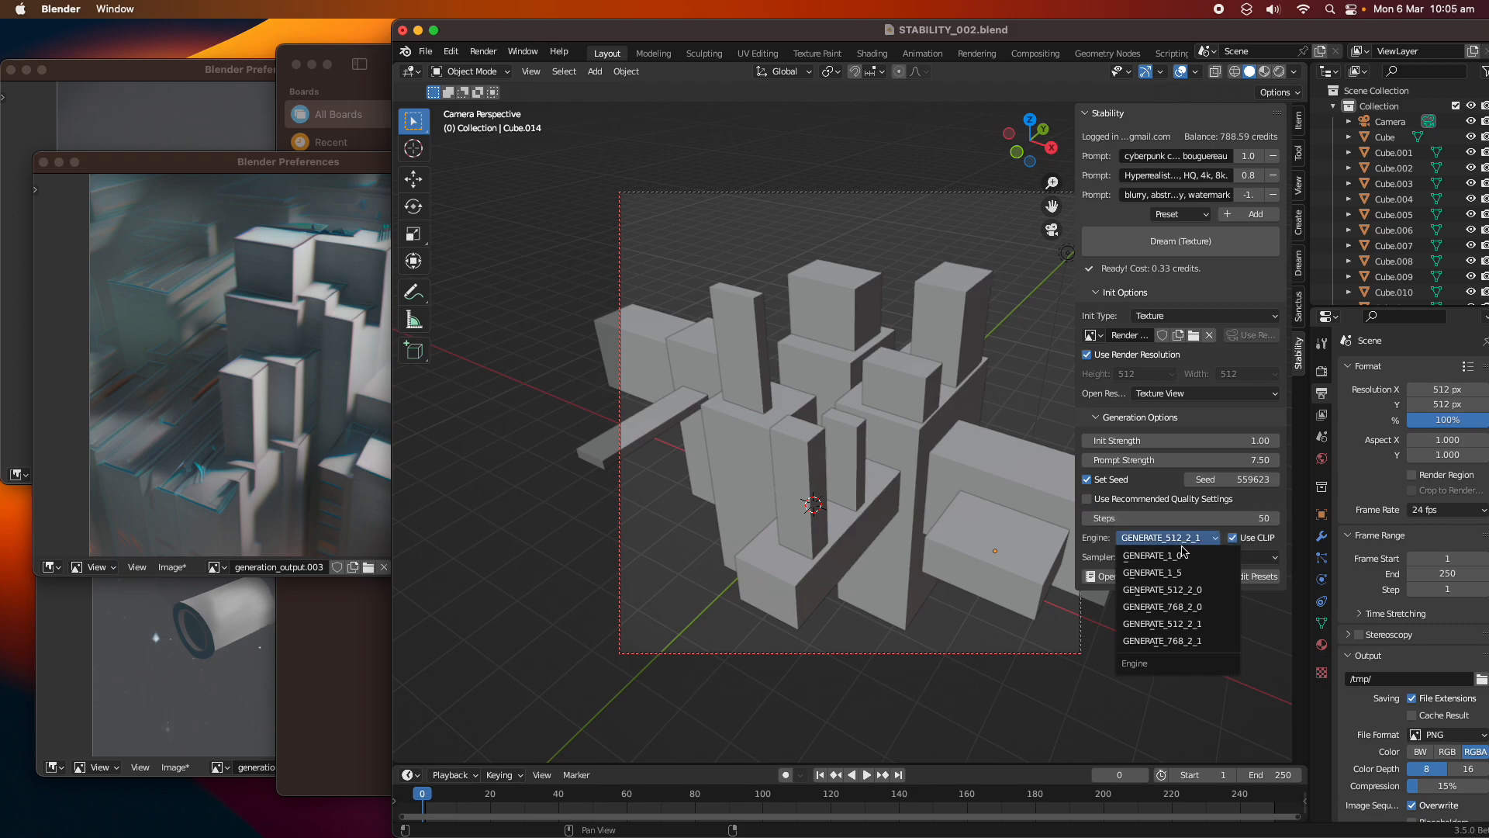
{"action": "left_click", "coordinate": [1204, 573]}
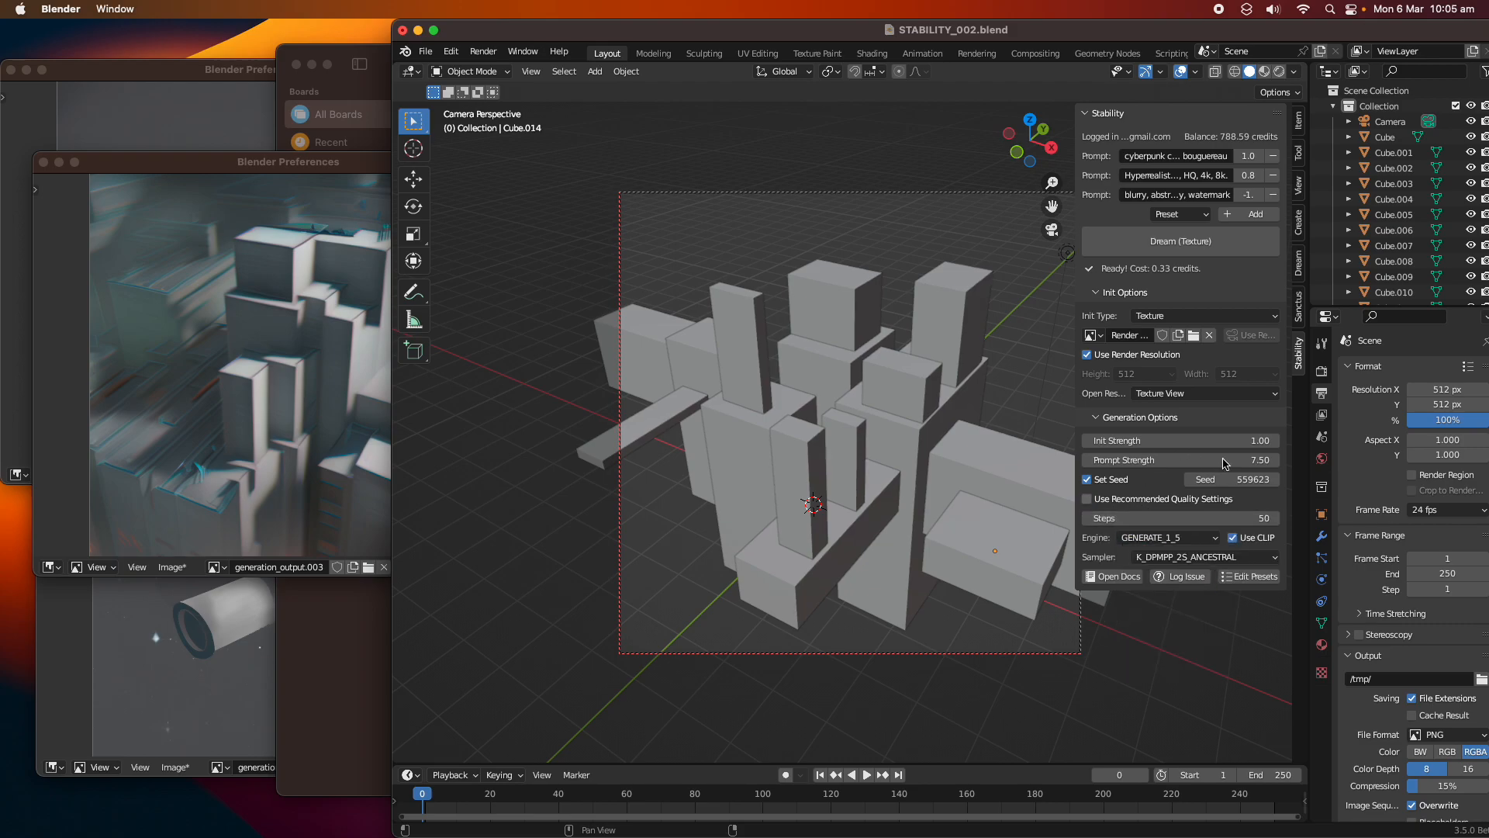
{"action": "left_click", "coordinate": [1198, 243]}
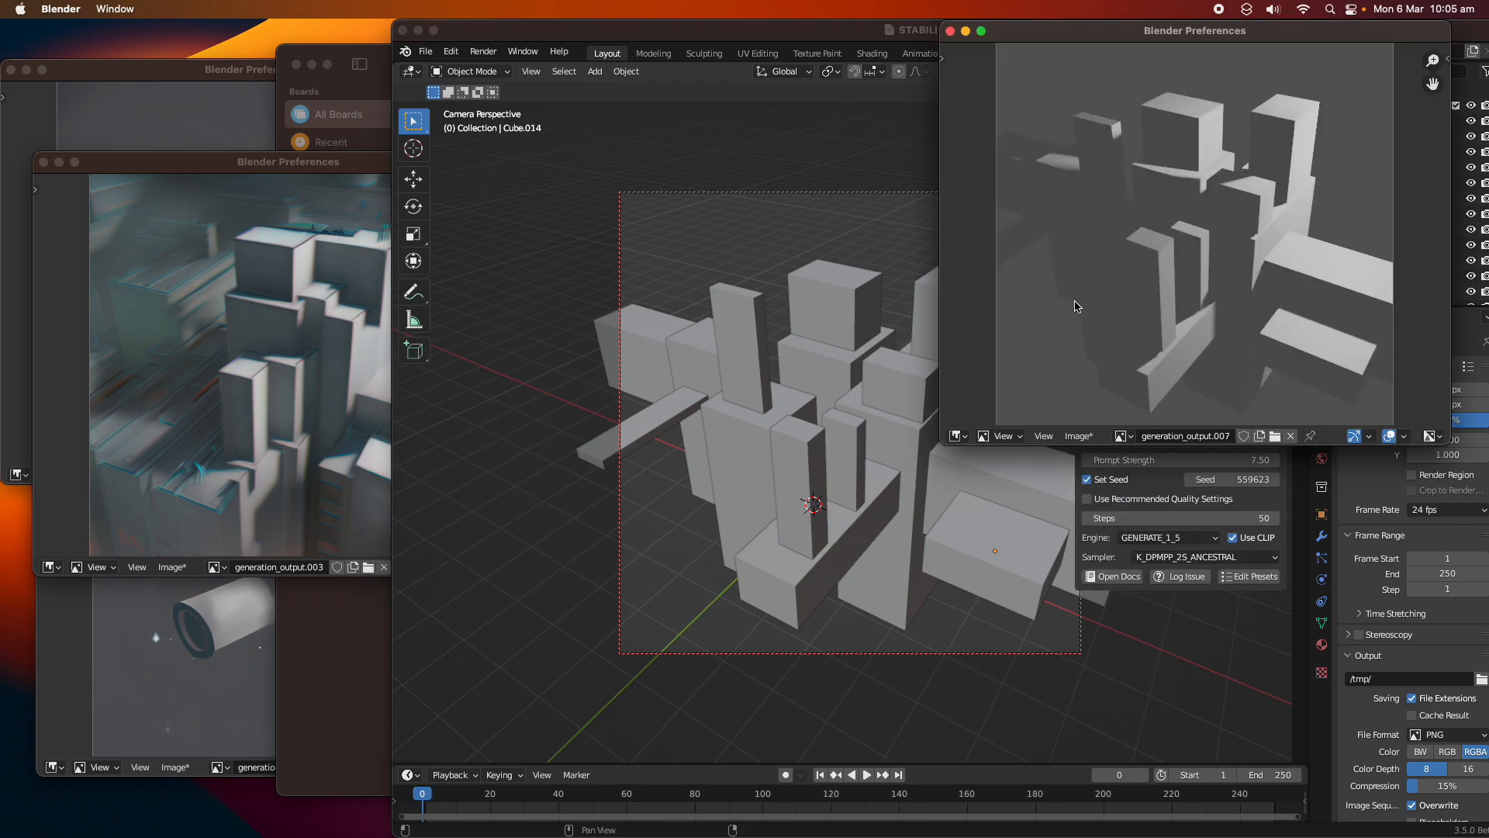
{"action": "left_click_drag", "start_coordinate": [1136, 35], "coordinate": [263, 330]}
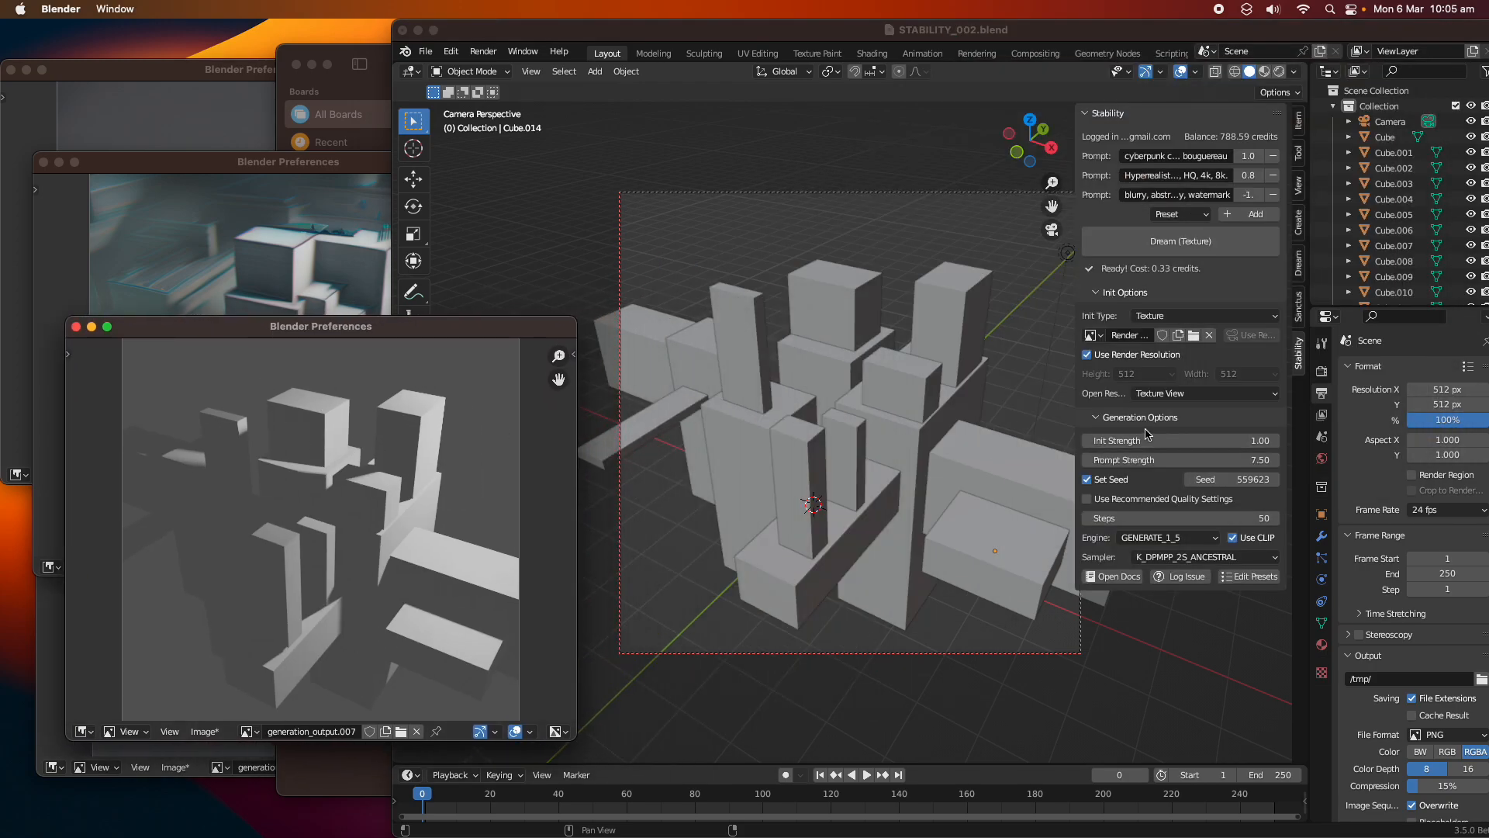
- Set the Init Strength to 0.40 and generate another texture, placing its preview with the earlier ones
{"action": "left_click", "coordinate": [1191, 440]}
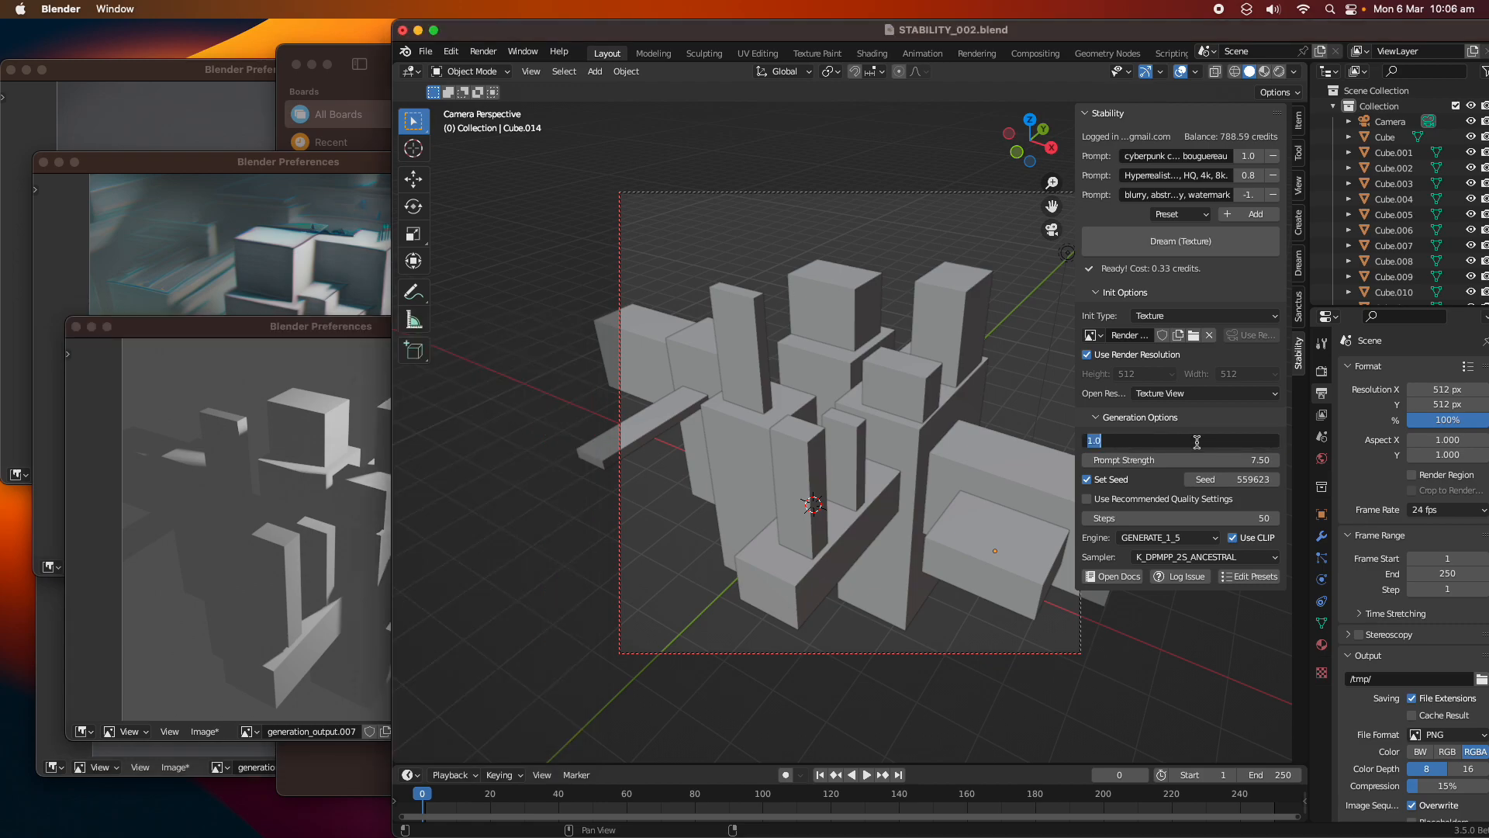
{"action": "type", "text": ".5"}
{"action": "key", "text": "Return"}
{"action": "left_click", "coordinate": [1146, 253]}
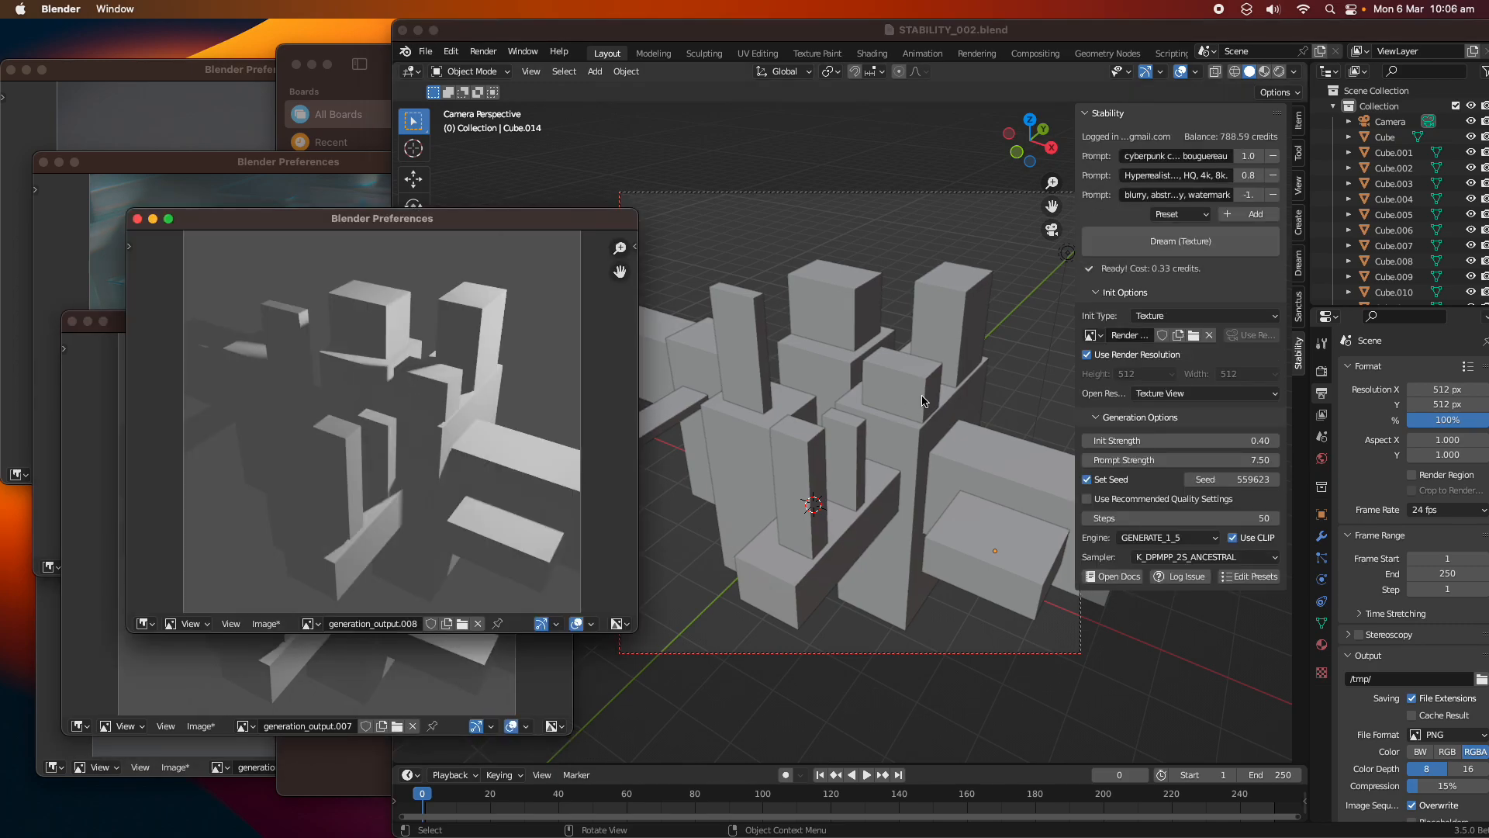
{"action": "left_click_drag", "start_coordinate": [525, 224], "coordinate": [494, 227]}
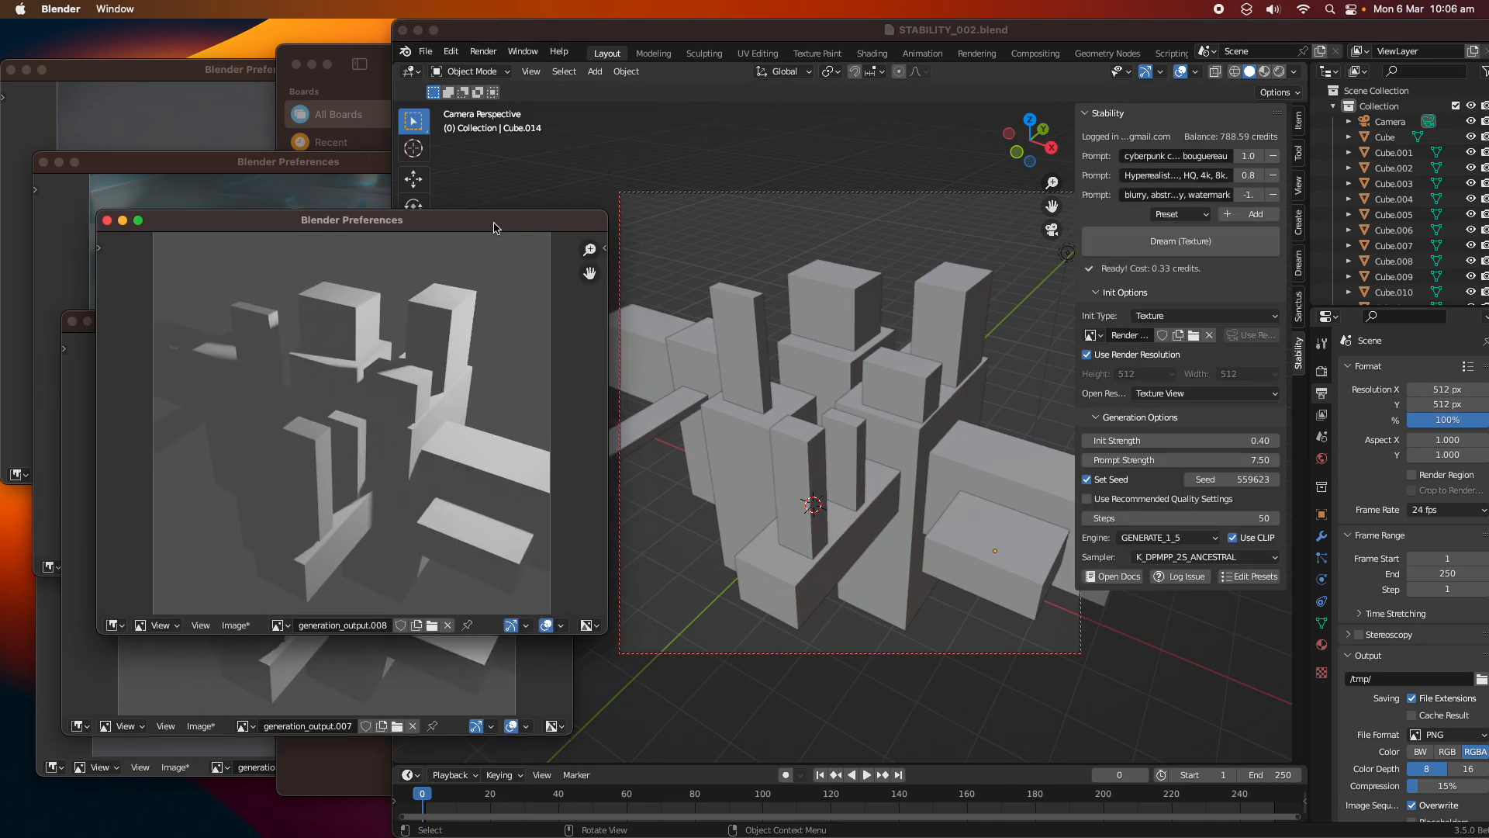
- Choose Render Result as the init texture and save the file
{"action": "left_click", "coordinate": [1094, 335]}
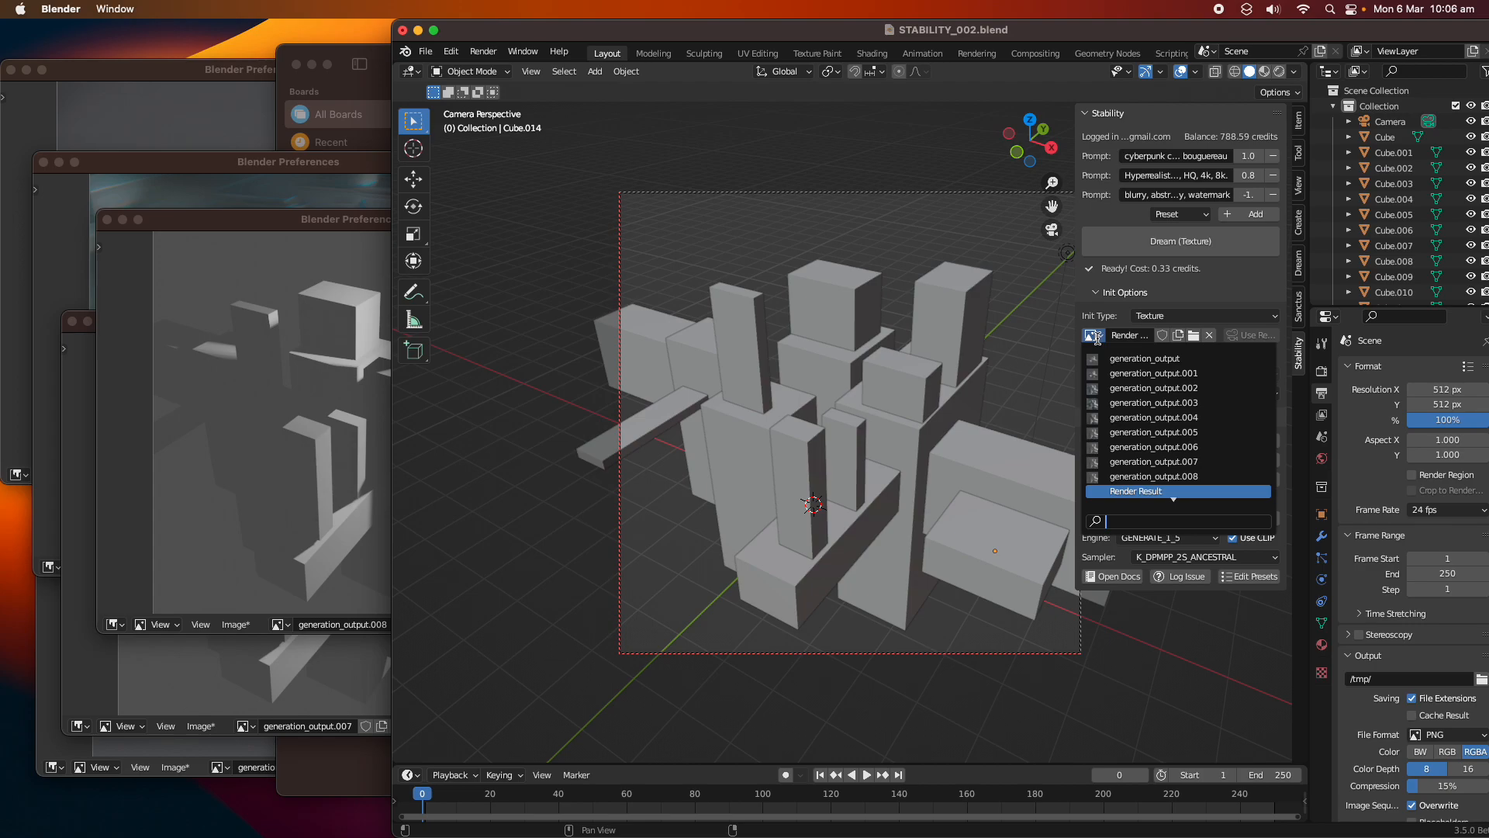
{"action": "left_click", "coordinate": [1138, 490]}
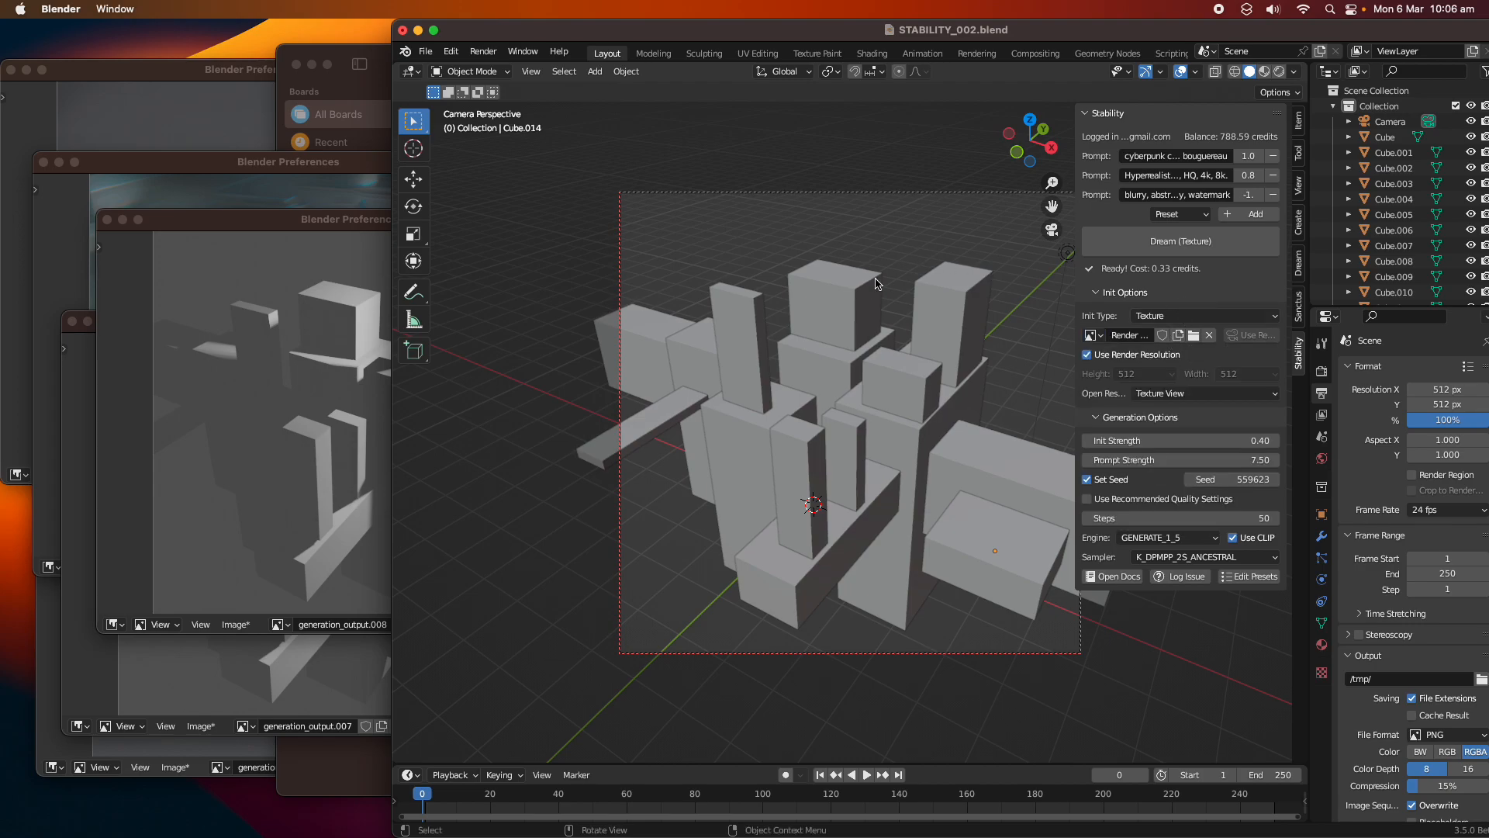
{"action": "key", "text": "super+s"}
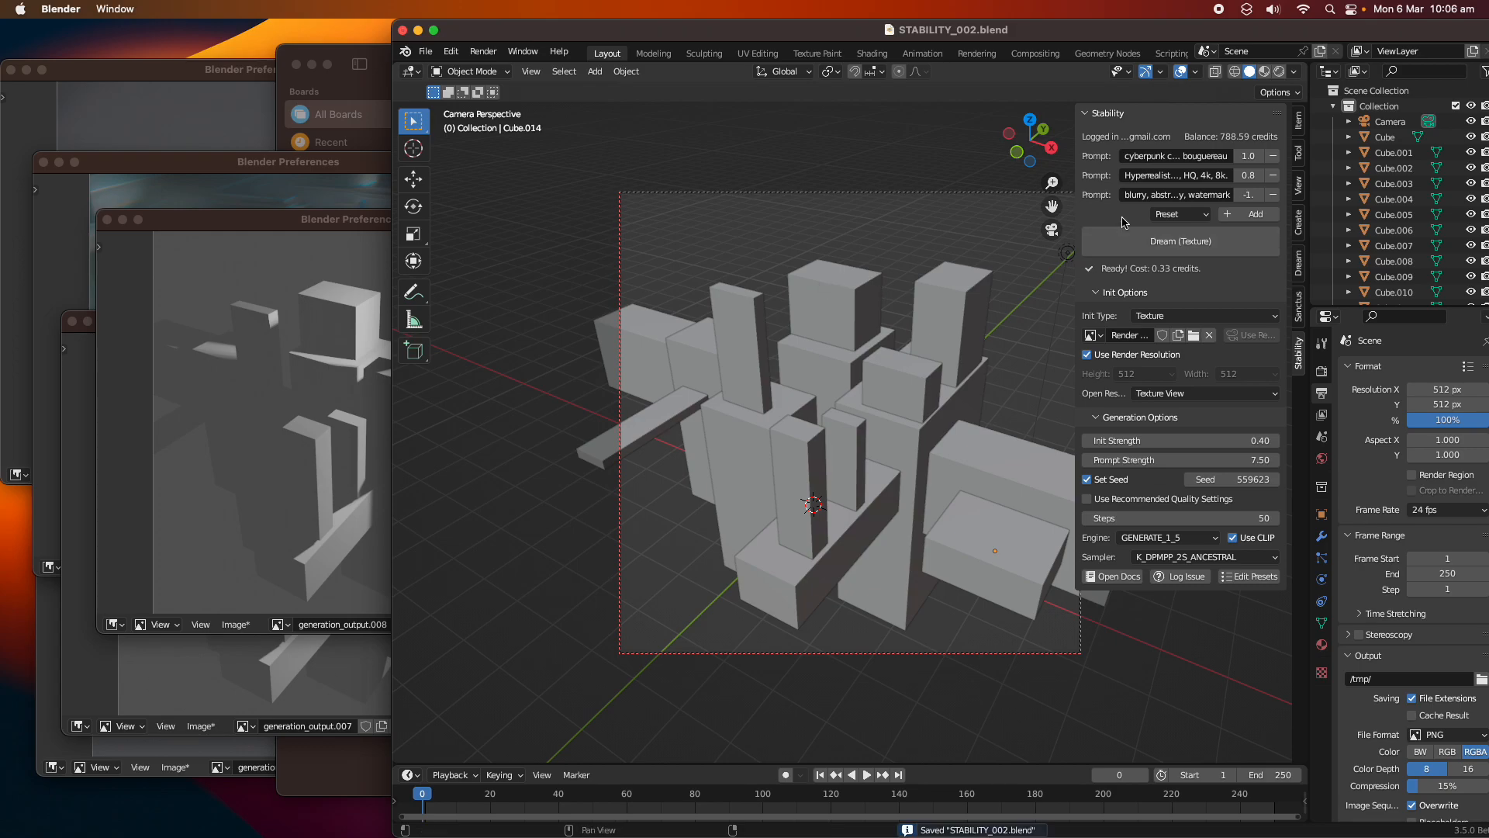
- Save the file and replace the hyperrealistic second prompt with the fantasy art preset prompt at weight 1.0
{"action": "double_click", "coordinate": [1247, 177]}
{"action": "type", "text": "1"}
{"action": "key", "text": "Return"}
{"action": "key", "text": "super+s"}
{"action": "left_click", "coordinate": [1273, 175]}
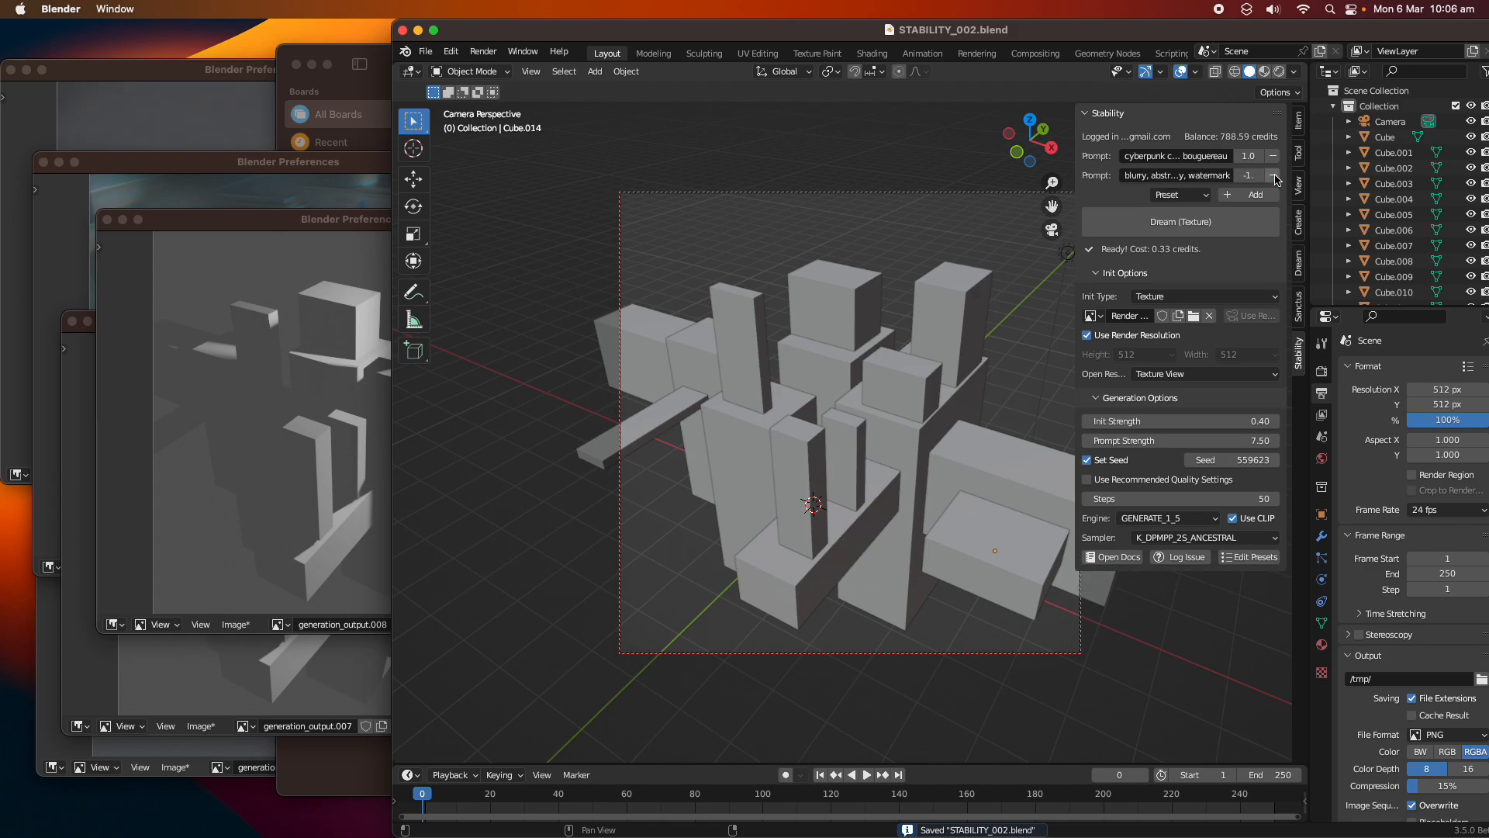
{"action": "left_click", "coordinate": [1175, 195]}
{"action": "left_click", "coordinate": [1199, 332]}
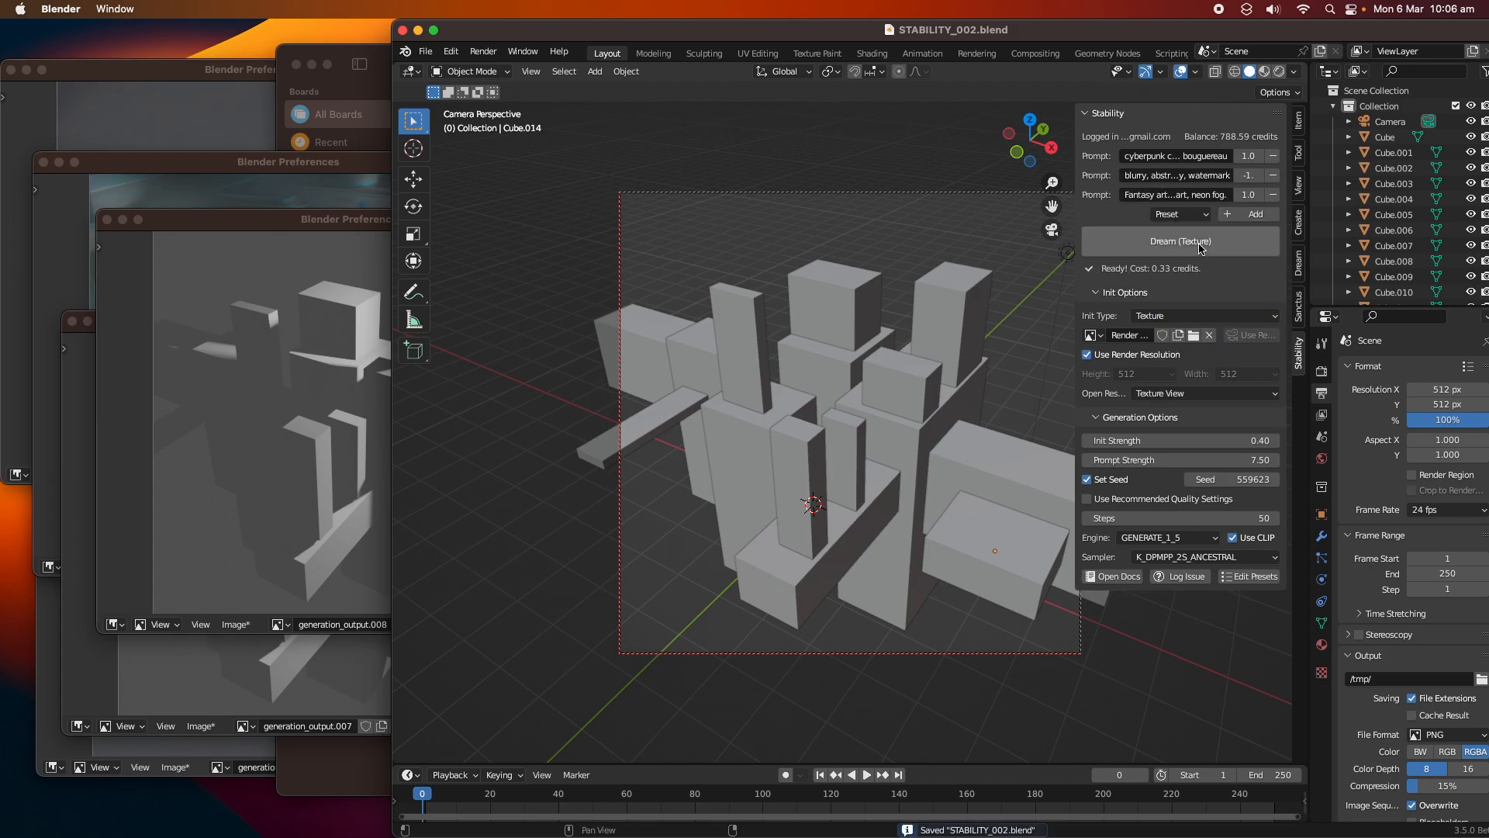
- Generate a texture from the updated prompts, place its preview beside the scene and return to the main viewport
{"action": "left_click", "coordinate": [1200, 242]}
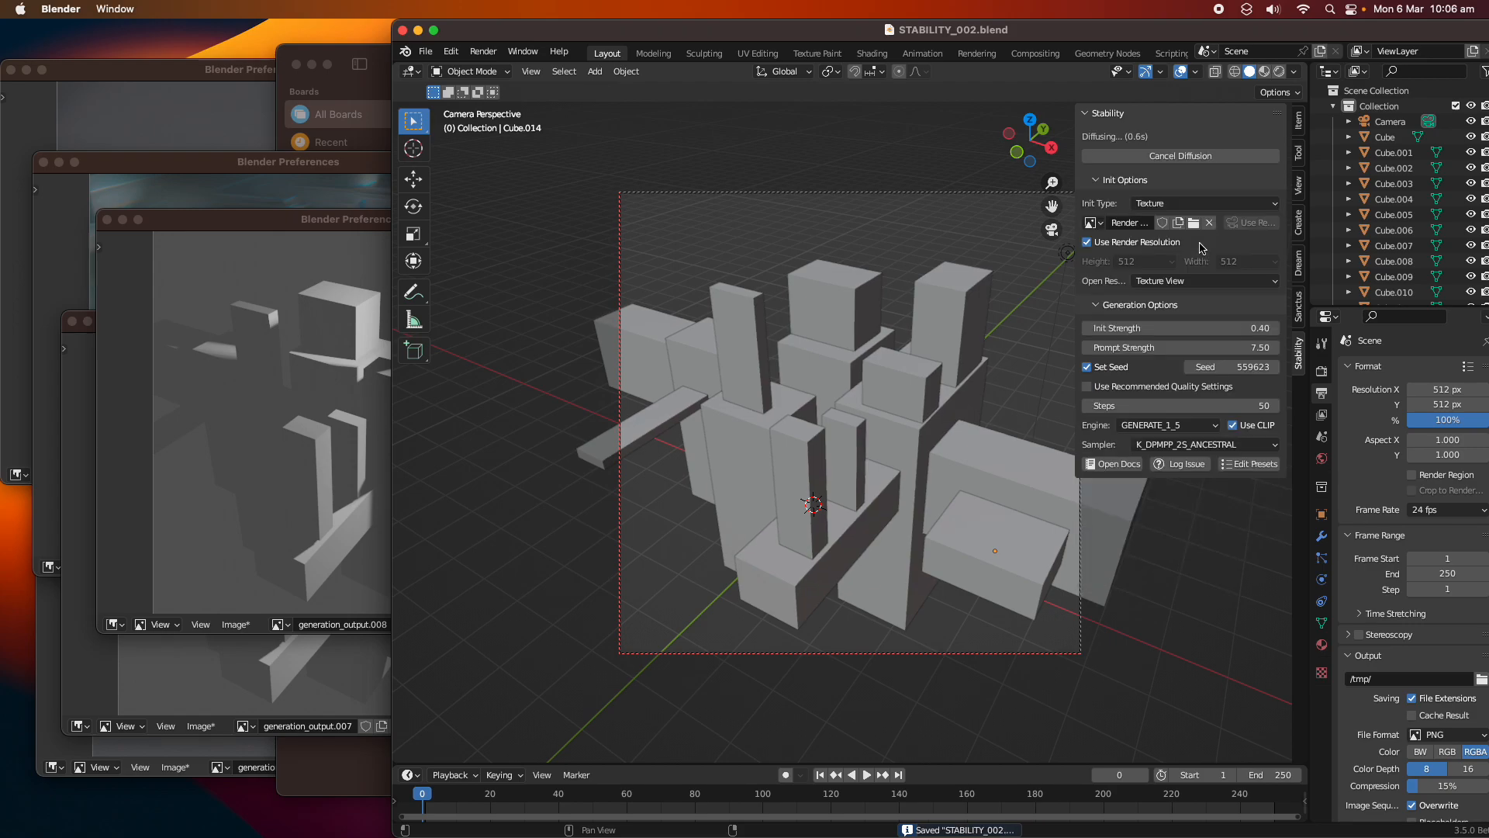
{"action": "left_click_drag", "start_coordinate": [1180, 35], "coordinate": [375, 156]}
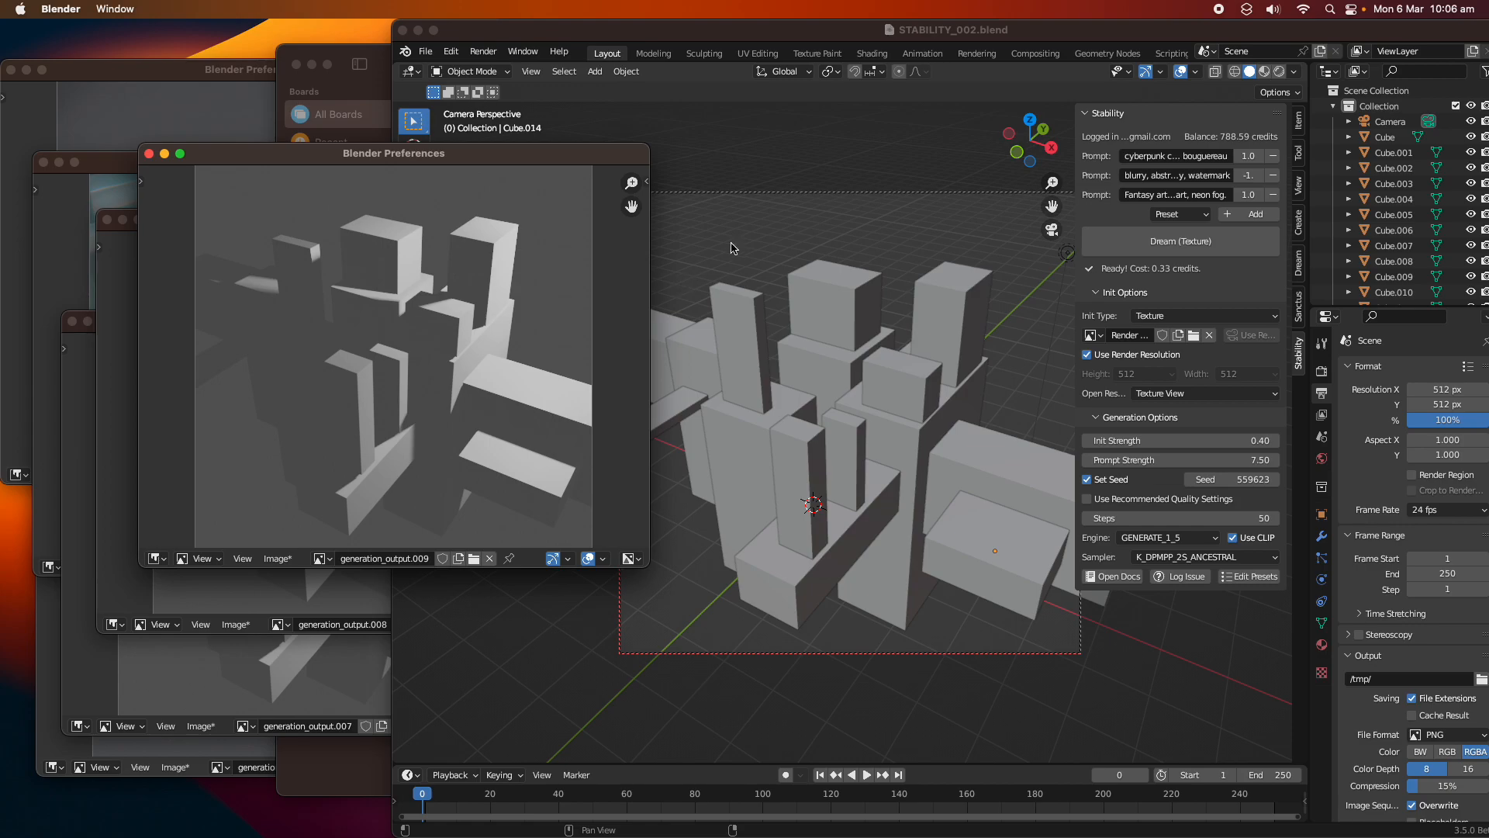
{"action": "left_click", "coordinate": [759, 190]}
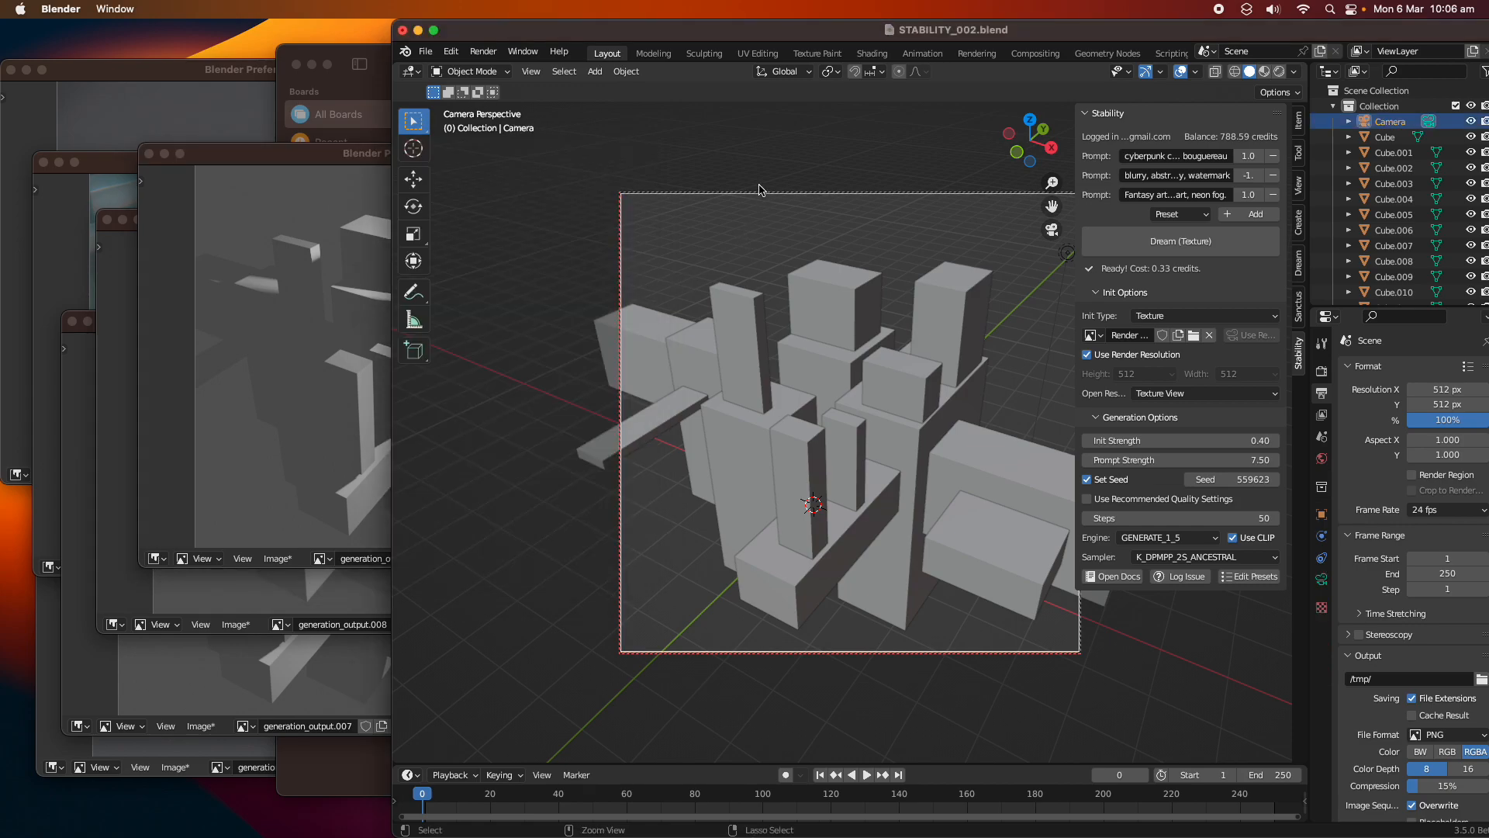
- Restart Blender, saving the changes and modified images on exit, and reopen the recent file STABILITY_002.blend
{"action": "key", "text": "super+q"}
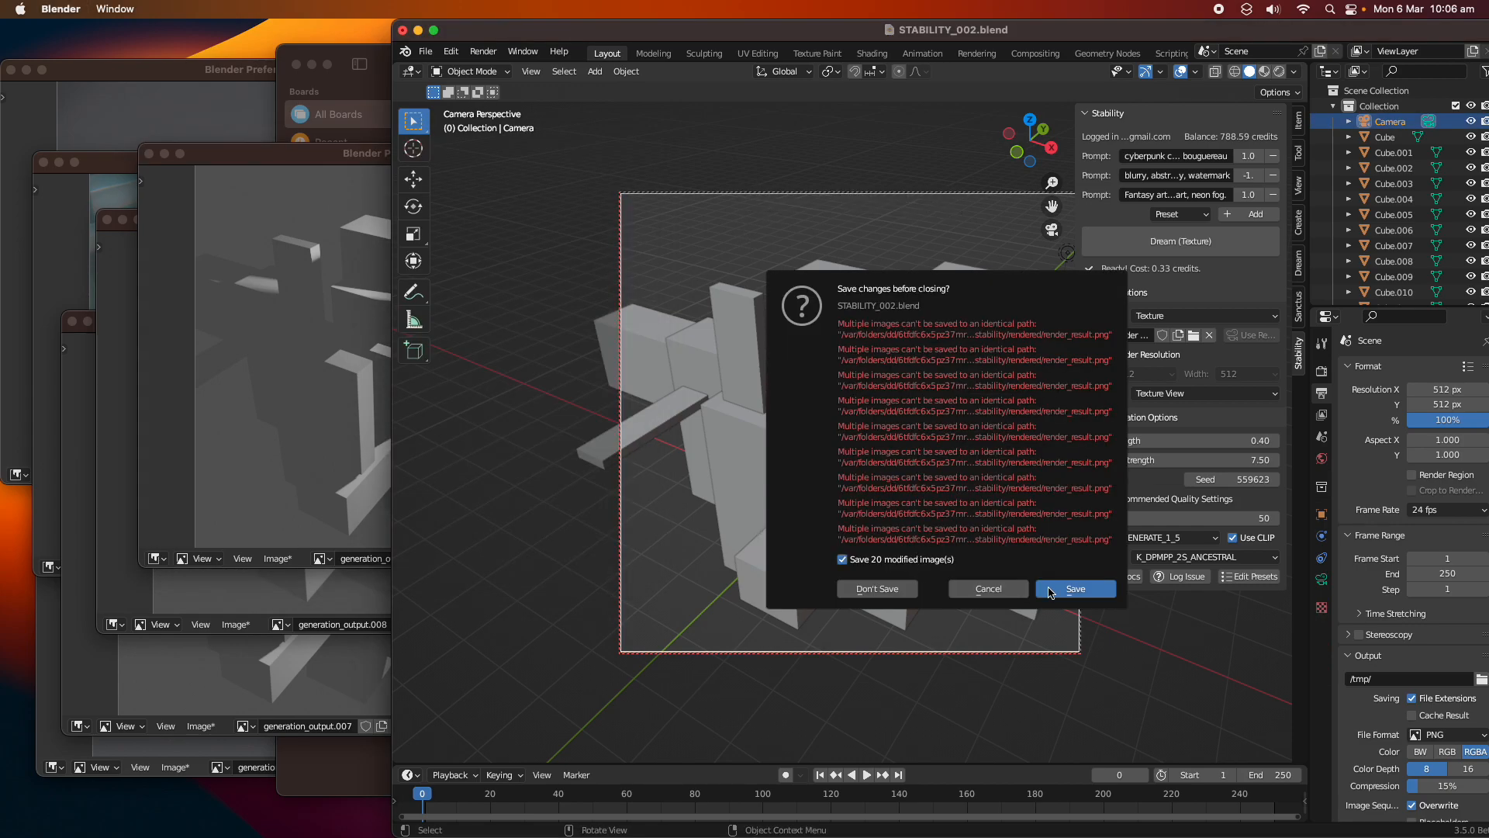
{"action": "left_click", "coordinate": [1075, 587]}
{"action": "mouse_move", "coordinate": [971, 823]}
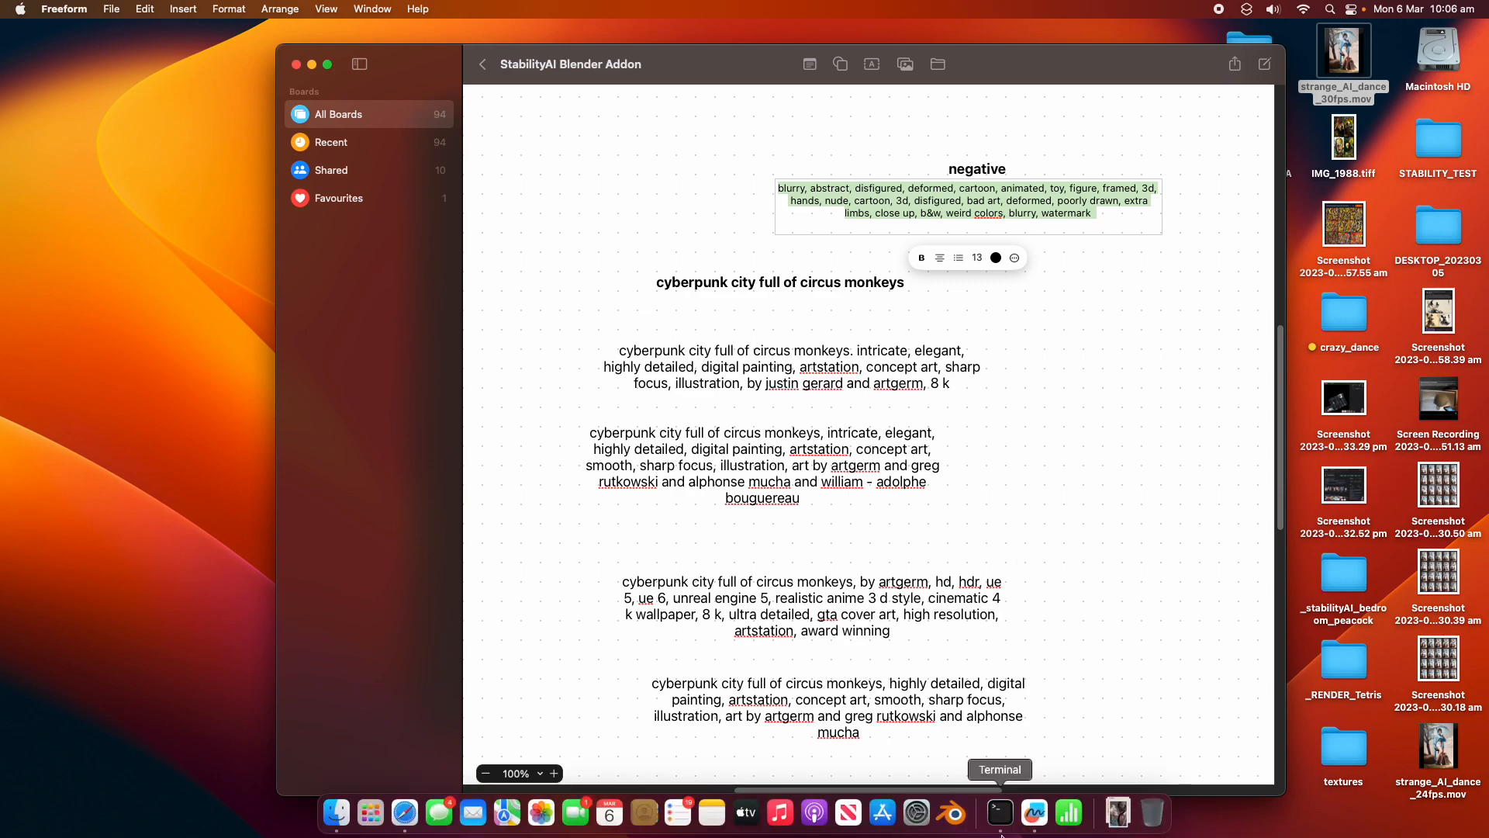
{"action": "left_click", "coordinate": [955, 814]}
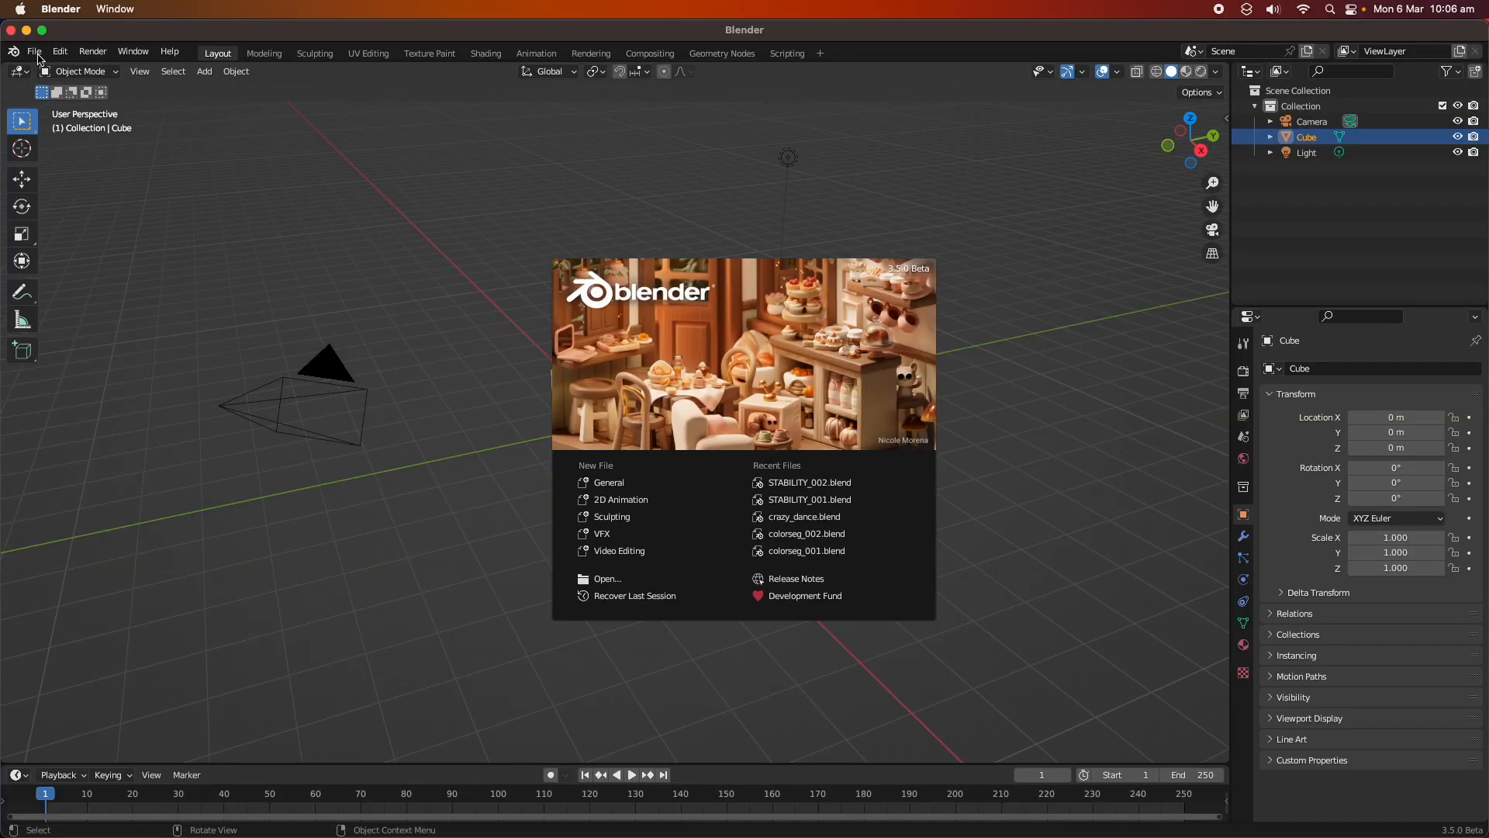
{"action": "left_click", "coordinate": [35, 51]}
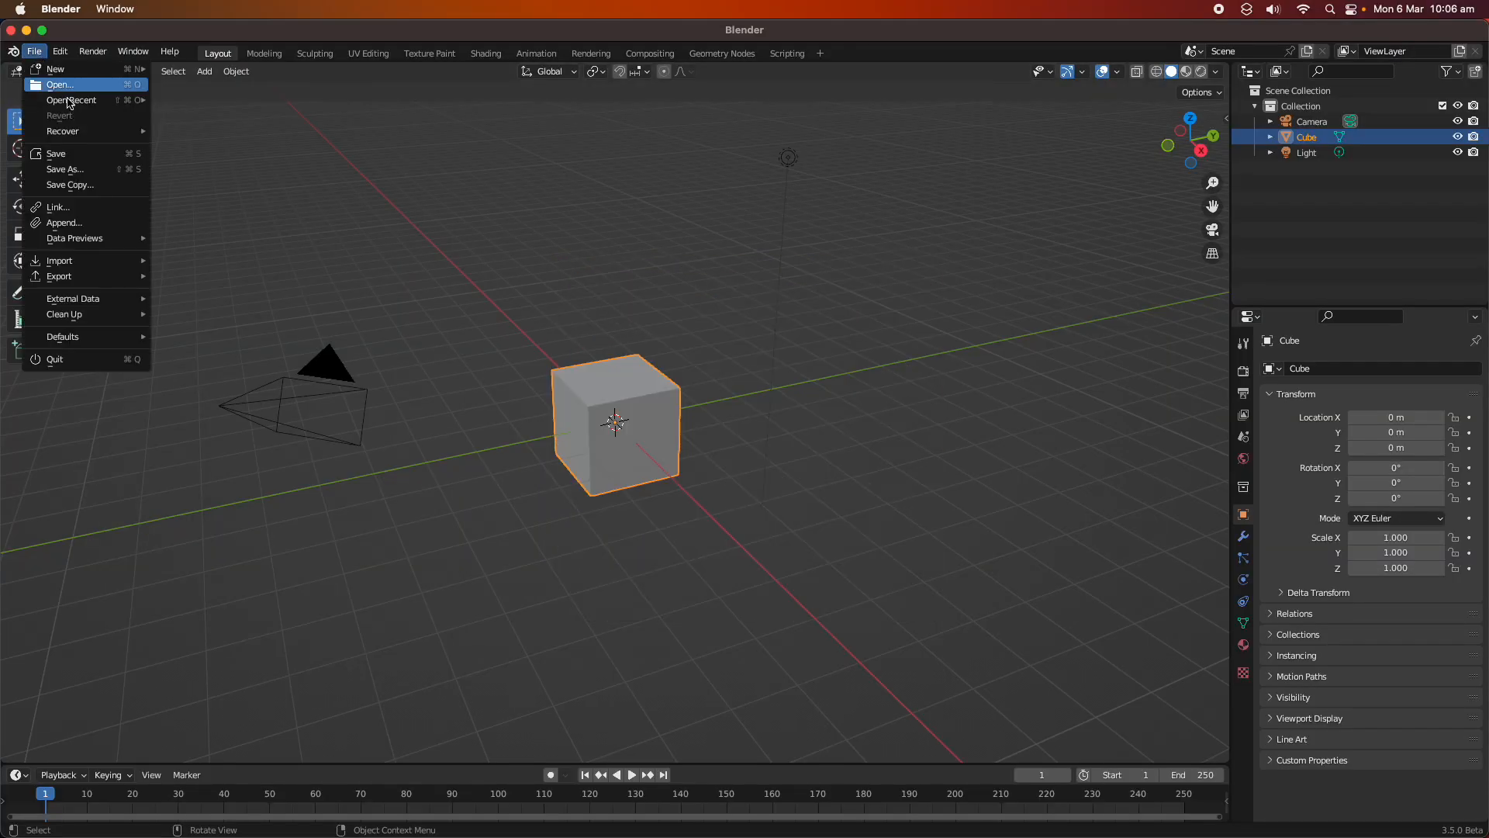
{"action": "mouse_move", "coordinate": [71, 100]}
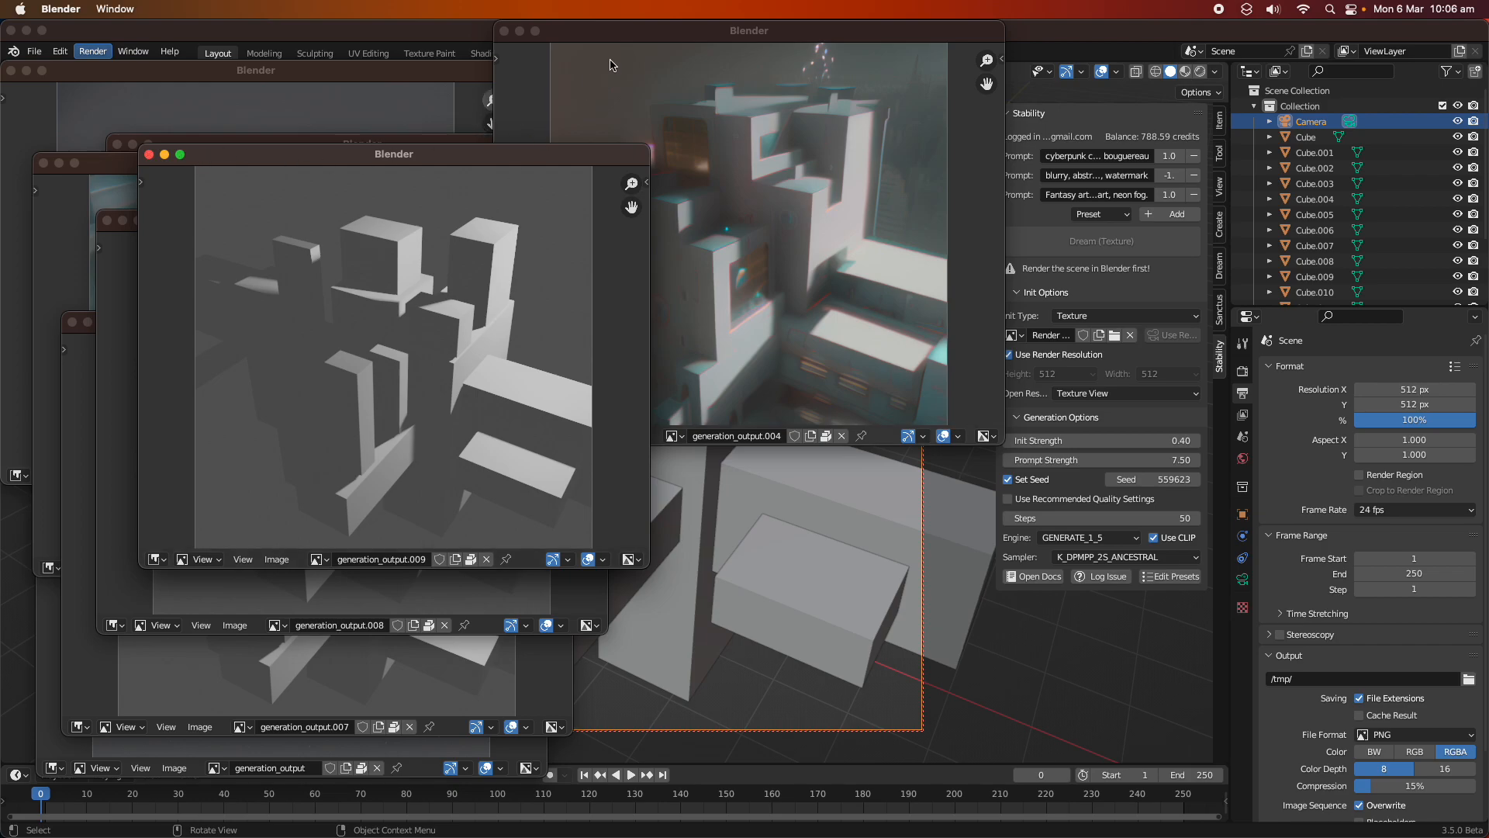
- Close all the floating preview windows of generated textures and the Render Result window
{"action": "left_click", "coordinate": [532, 35]}
{"action": "left_click_drag", "start_coordinate": [531, 41], "coordinate": [508, 70]}
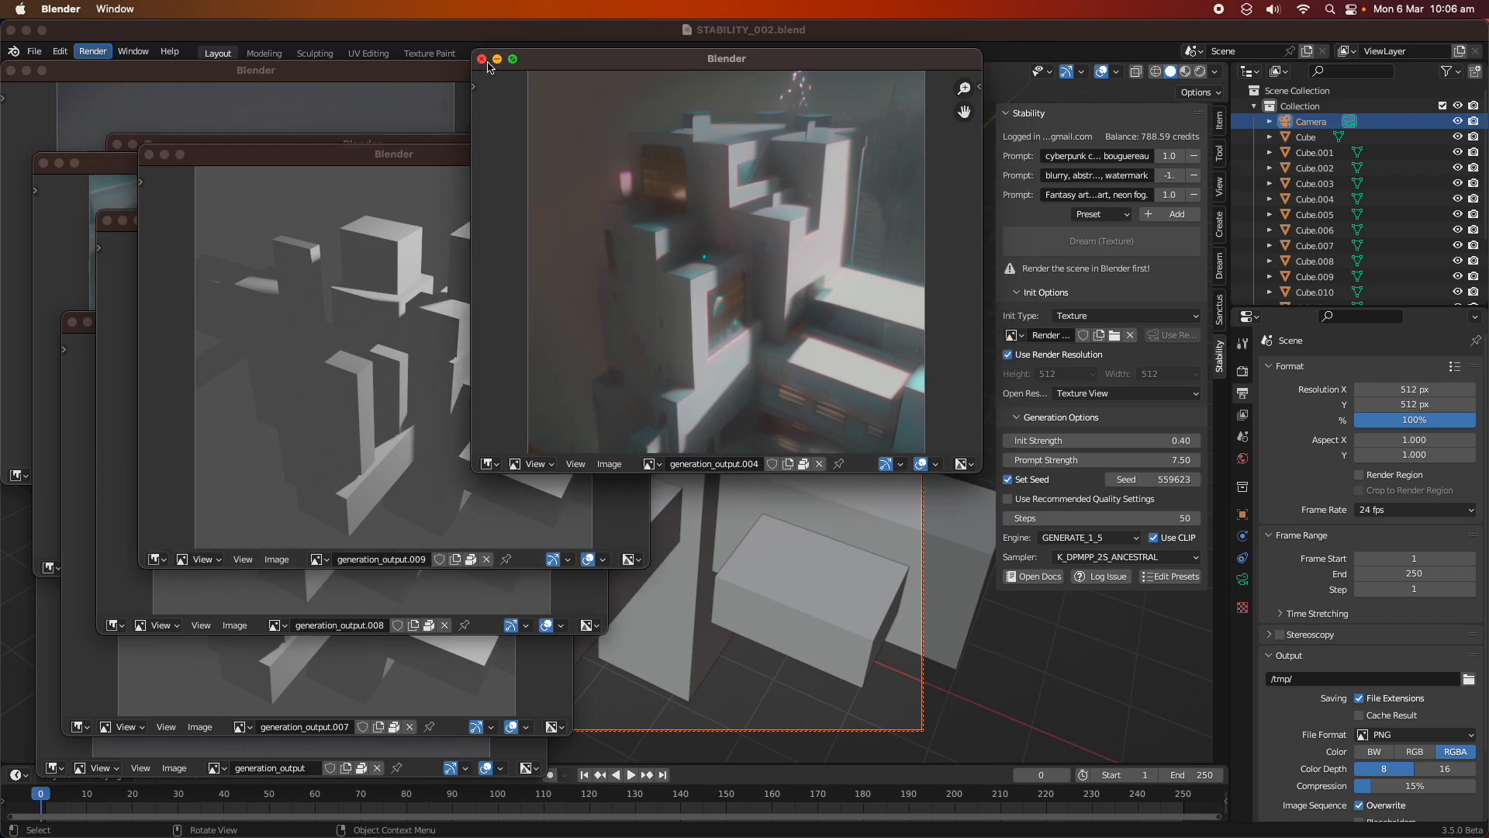
{"action": "left_click", "coordinate": [482, 61]}
{"action": "left_click", "coordinate": [149, 155]}
{"action": "left_click", "coordinate": [108, 221]}
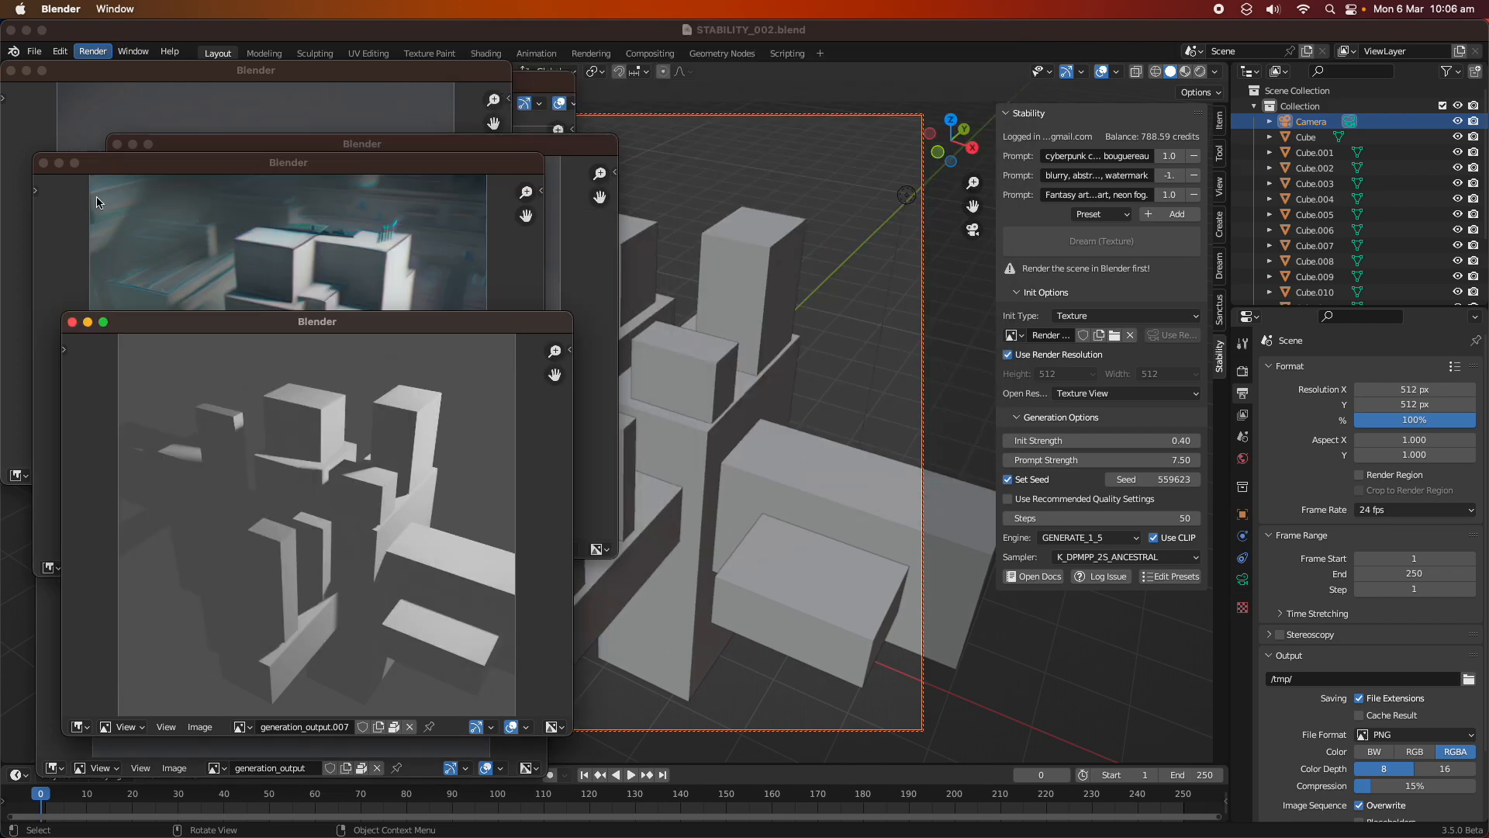
{"action": "left_click_drag", "start_coordinate": [120, 165], "coordinate": [197, 143]}
{"action": "left_click", "coordinate": [121, 140]}
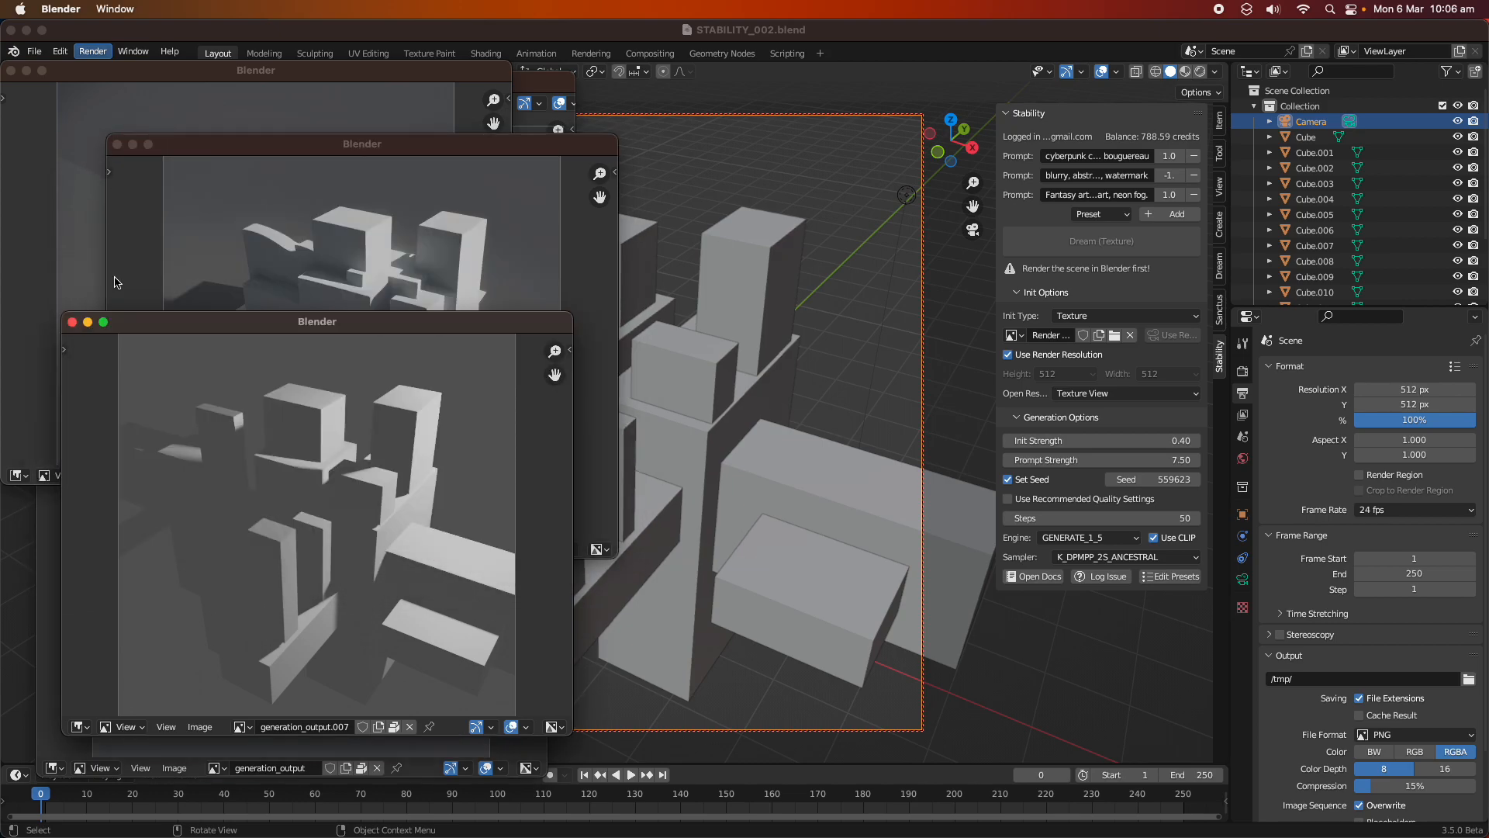
{"action": "left_click", "coordinate": [72, 322]}
{"action": "left_click", "coordinate": [117, 144]}
{"action": "left_click", "coordinate": [11, 71]}
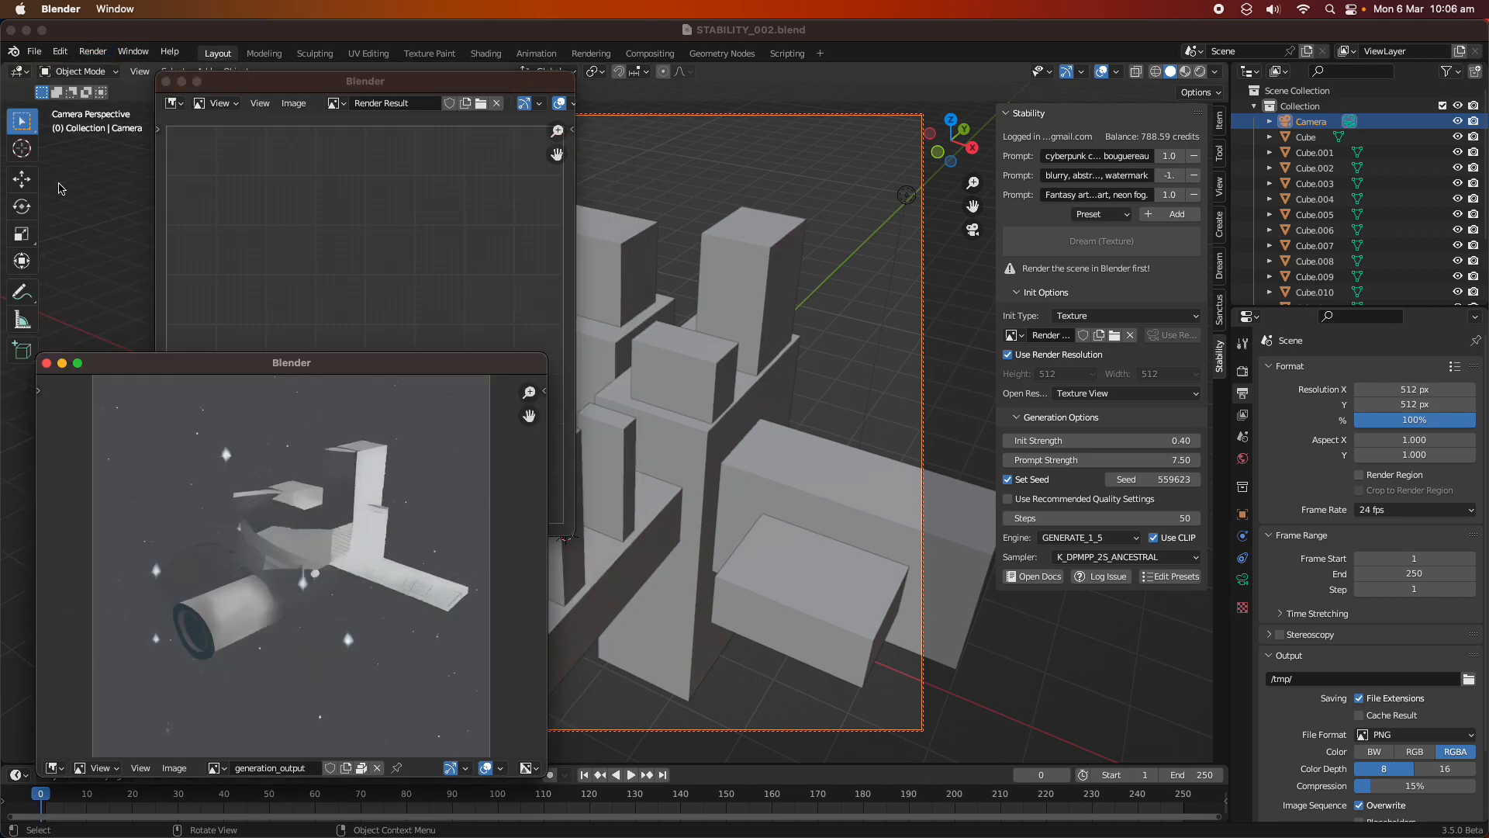
{"action": "left_click", "coordinate": [47, 363]}
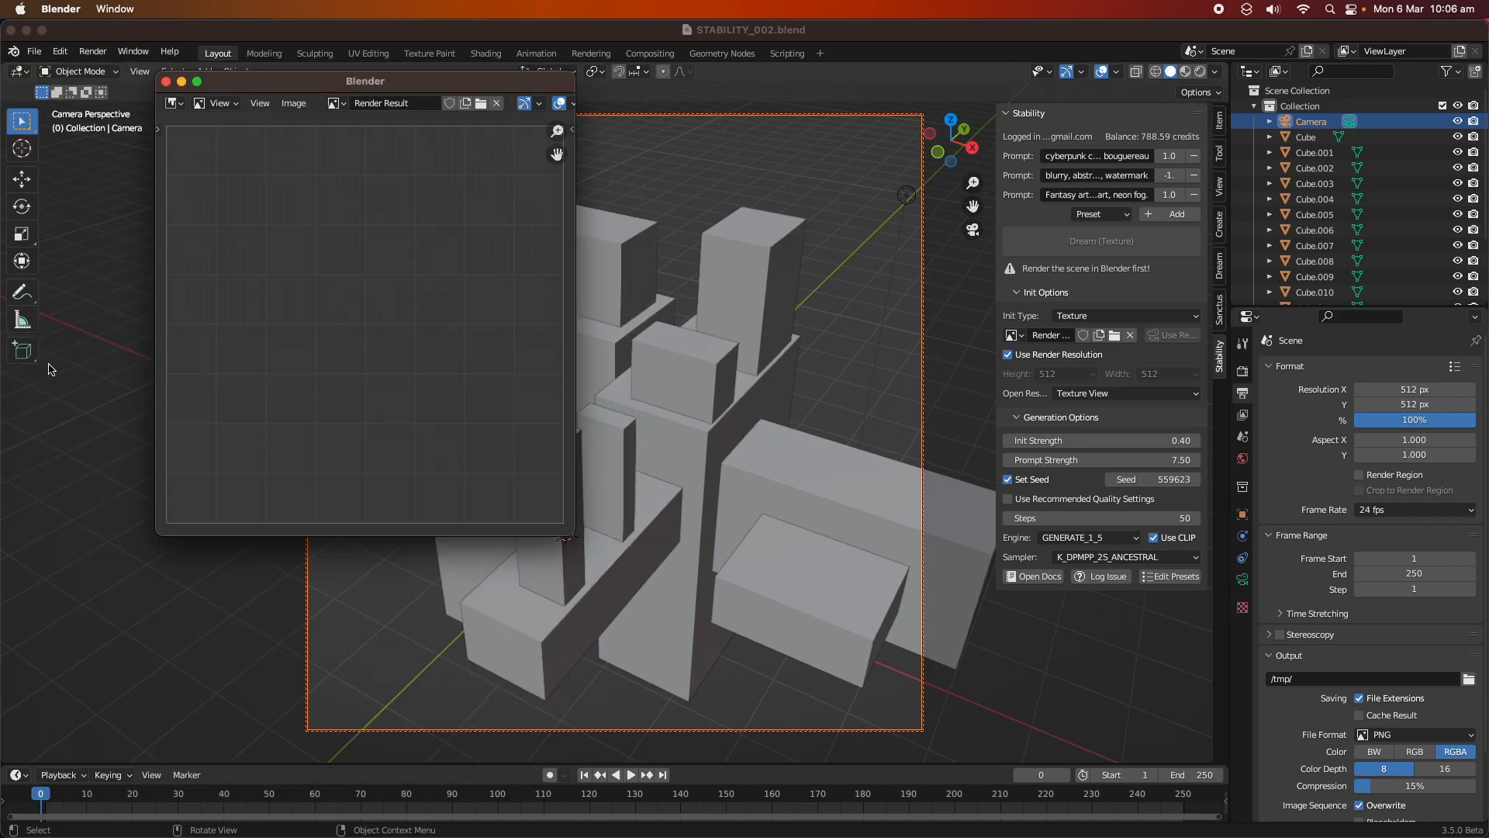
{"action": "left_click", "coordinate": [166, 81]}
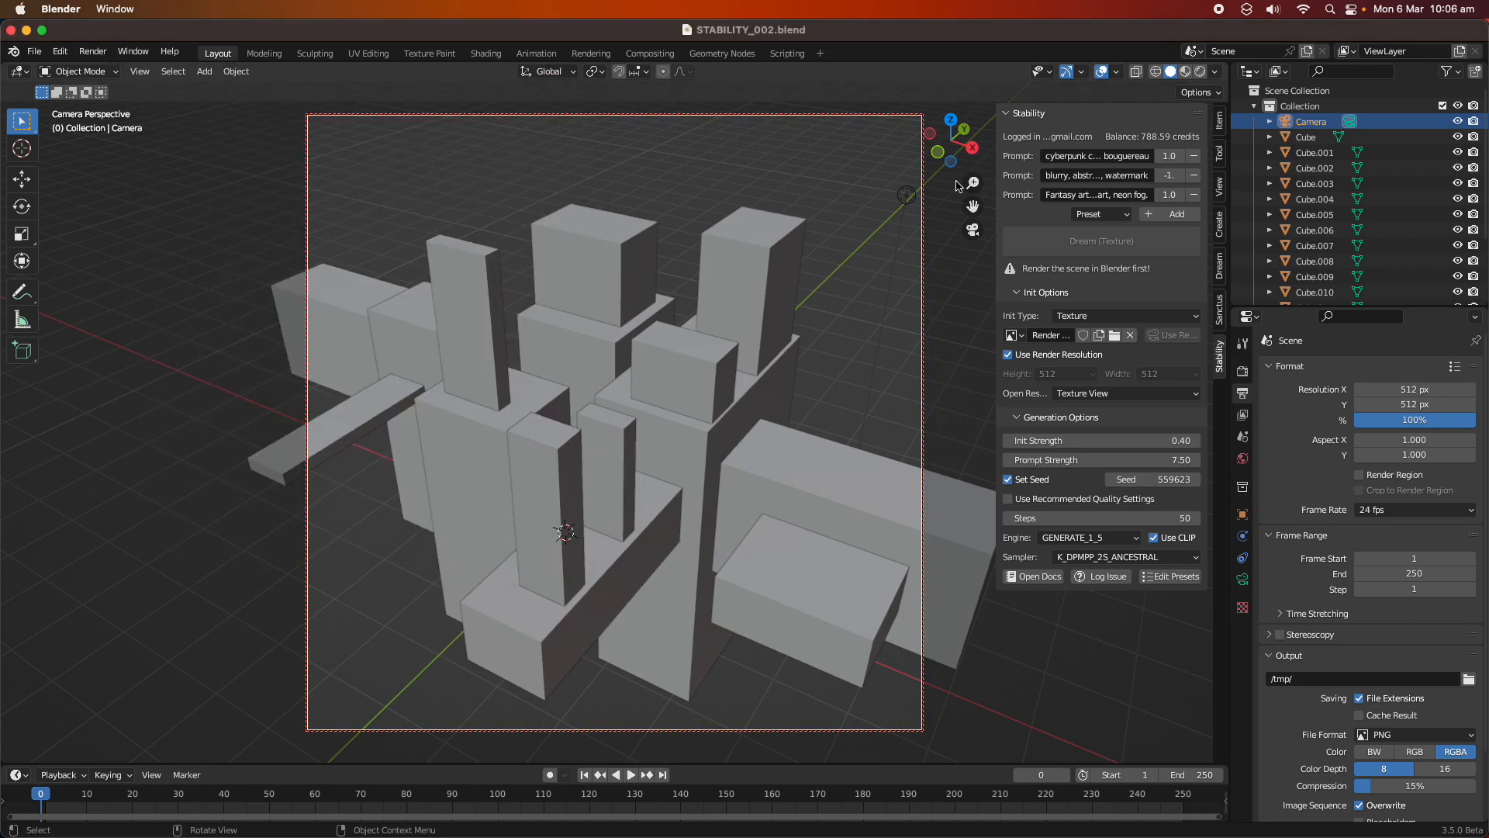
- Switch the viewport to rendered shading, then freely rotate the existing light, nudge it slightly upward and deselect it
{"action": "left_click", "coordinate": [1200, 71]}
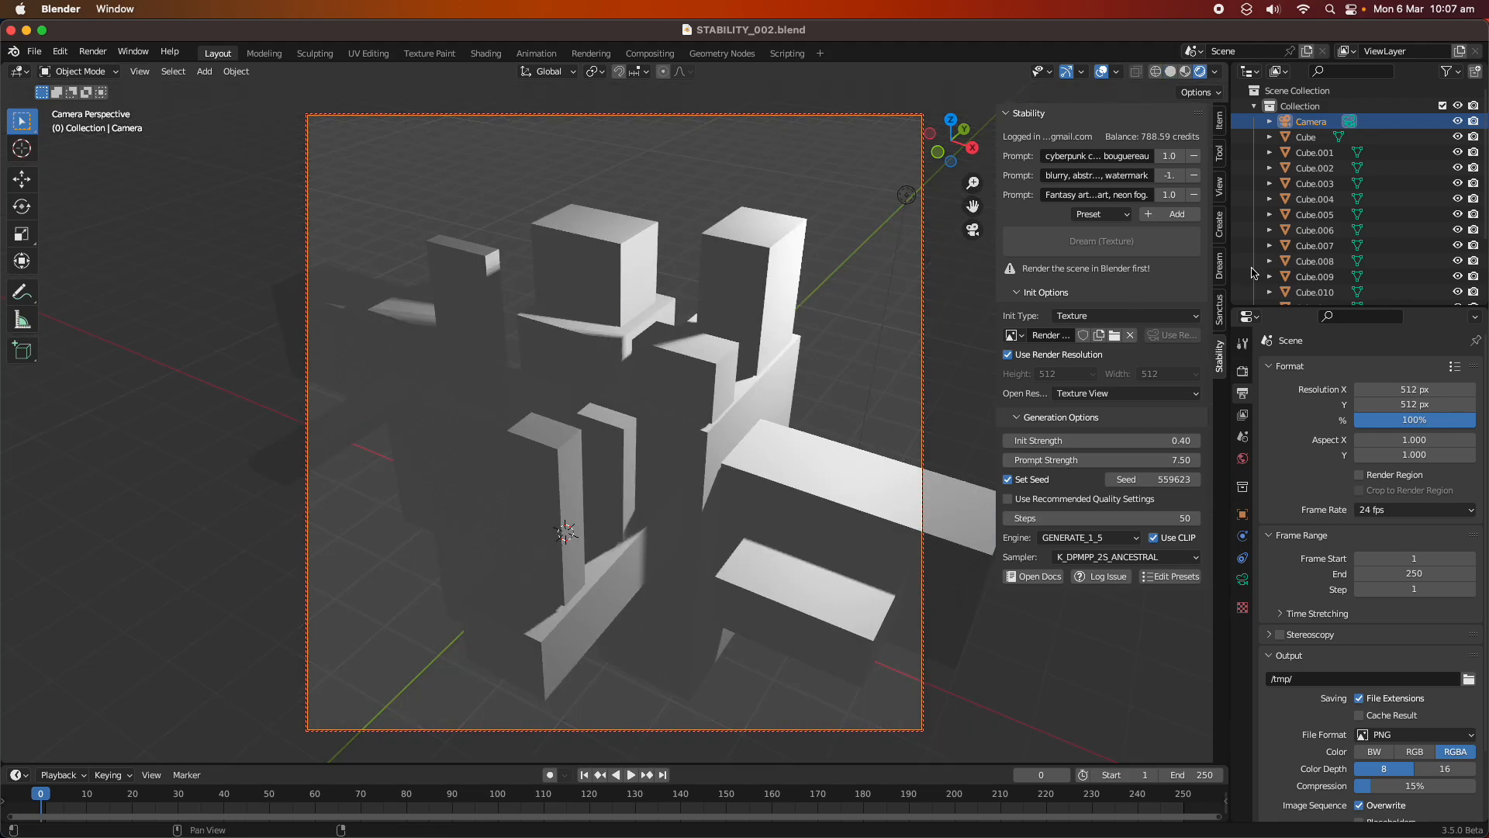
{"action": "scroll", "coordinate": [1318, 202], "scroll_direction": "down", "scroll_amount": 5}
{"action": "left_click", "coordinate": [1305, 288]}
{"action": "key", "text": "r"}
{"action": "key", "text": "r"}
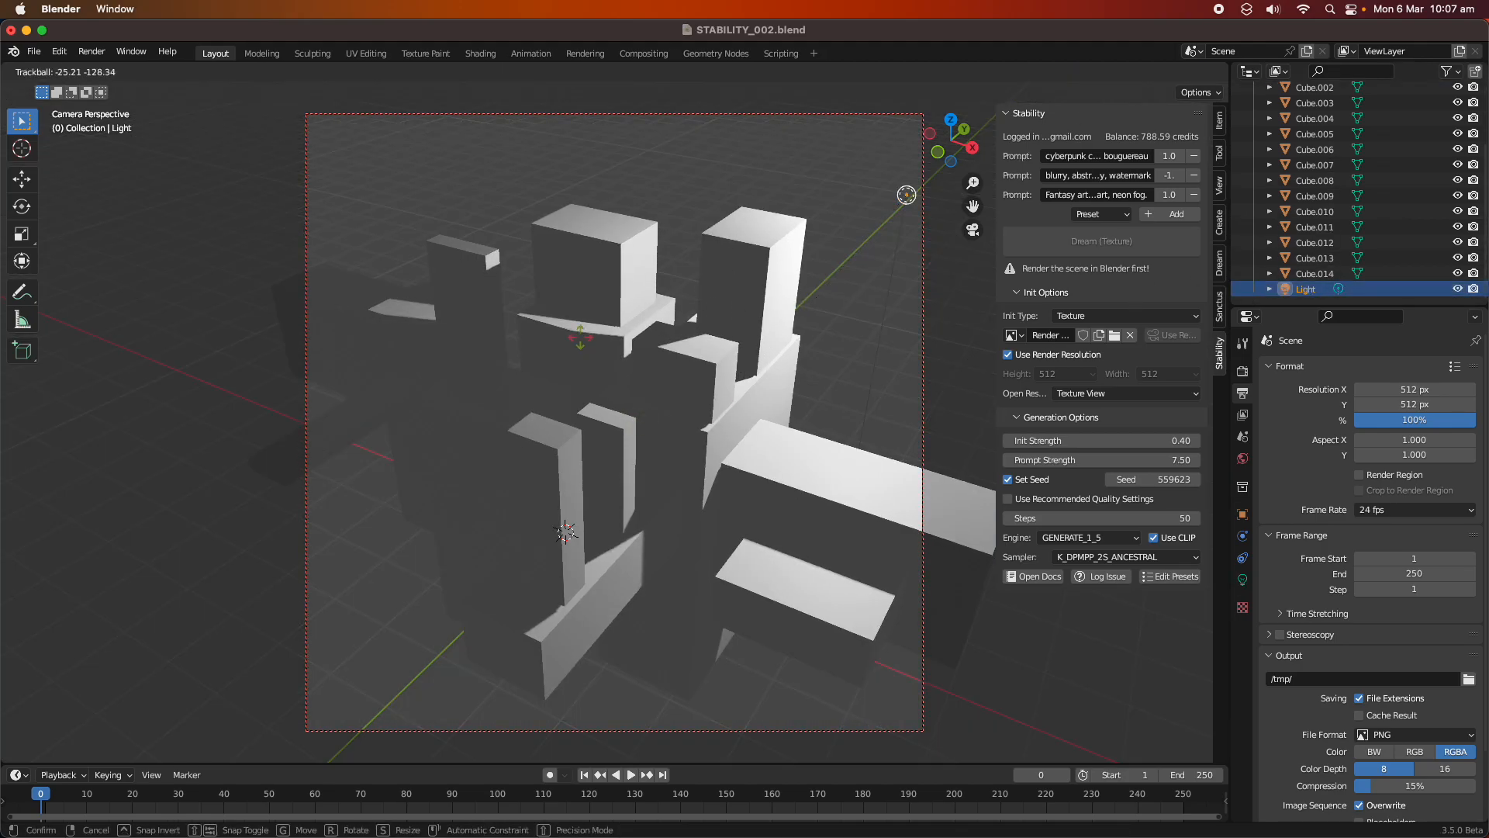
{"action": "left_click", "coordinate": [811, 292]}
{"action": "key", "text": "g"}
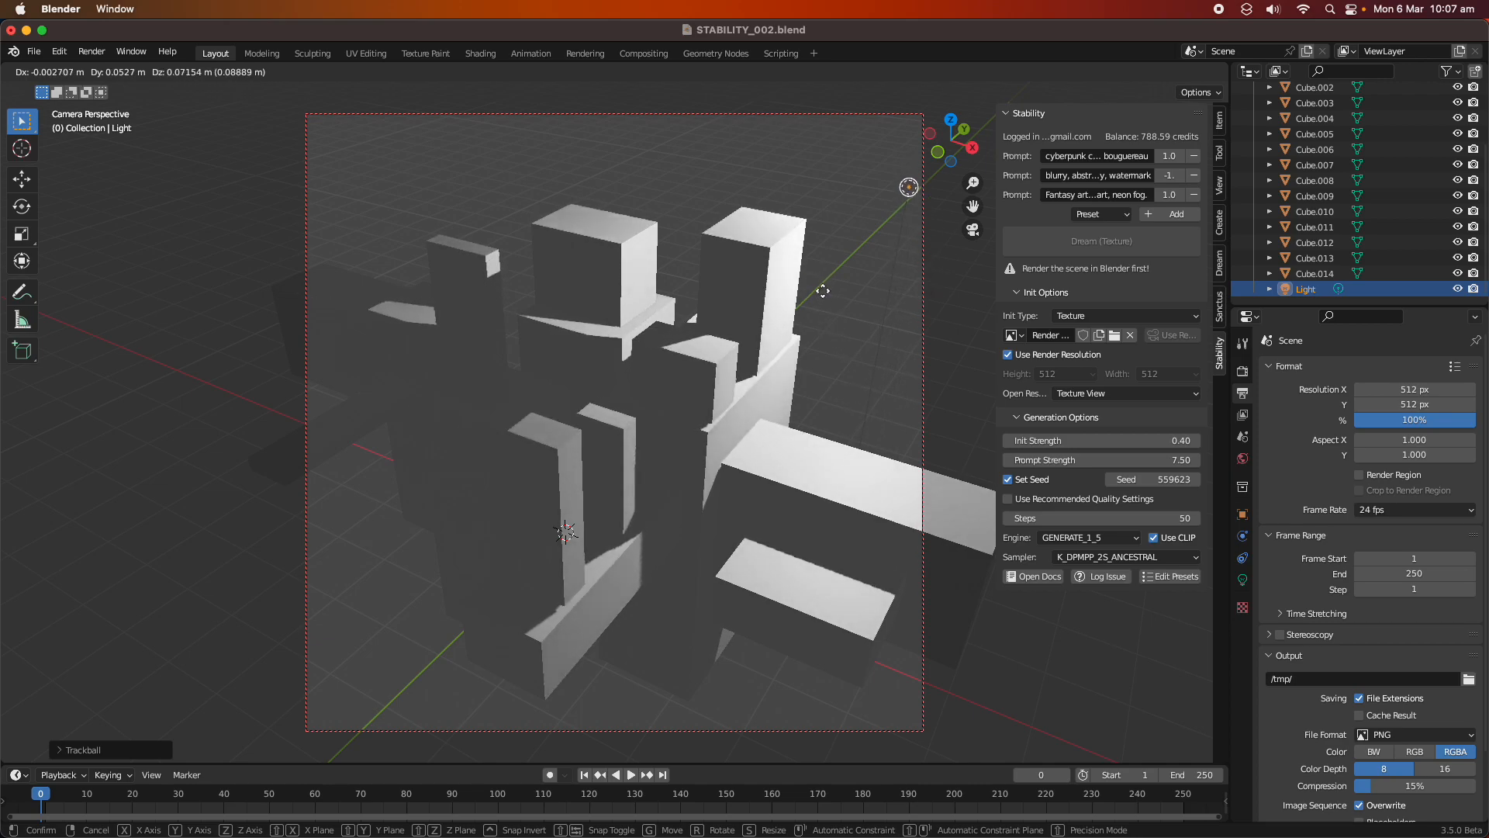
{"action": "left_click", "coordinate": [823, 282]}
{"action": "left_click", "coordinate": [822, 193]}
- Add a sun light and rotate it freely so it lights the front faces of the blocks
{"action": "key", "text": "shift+a"}
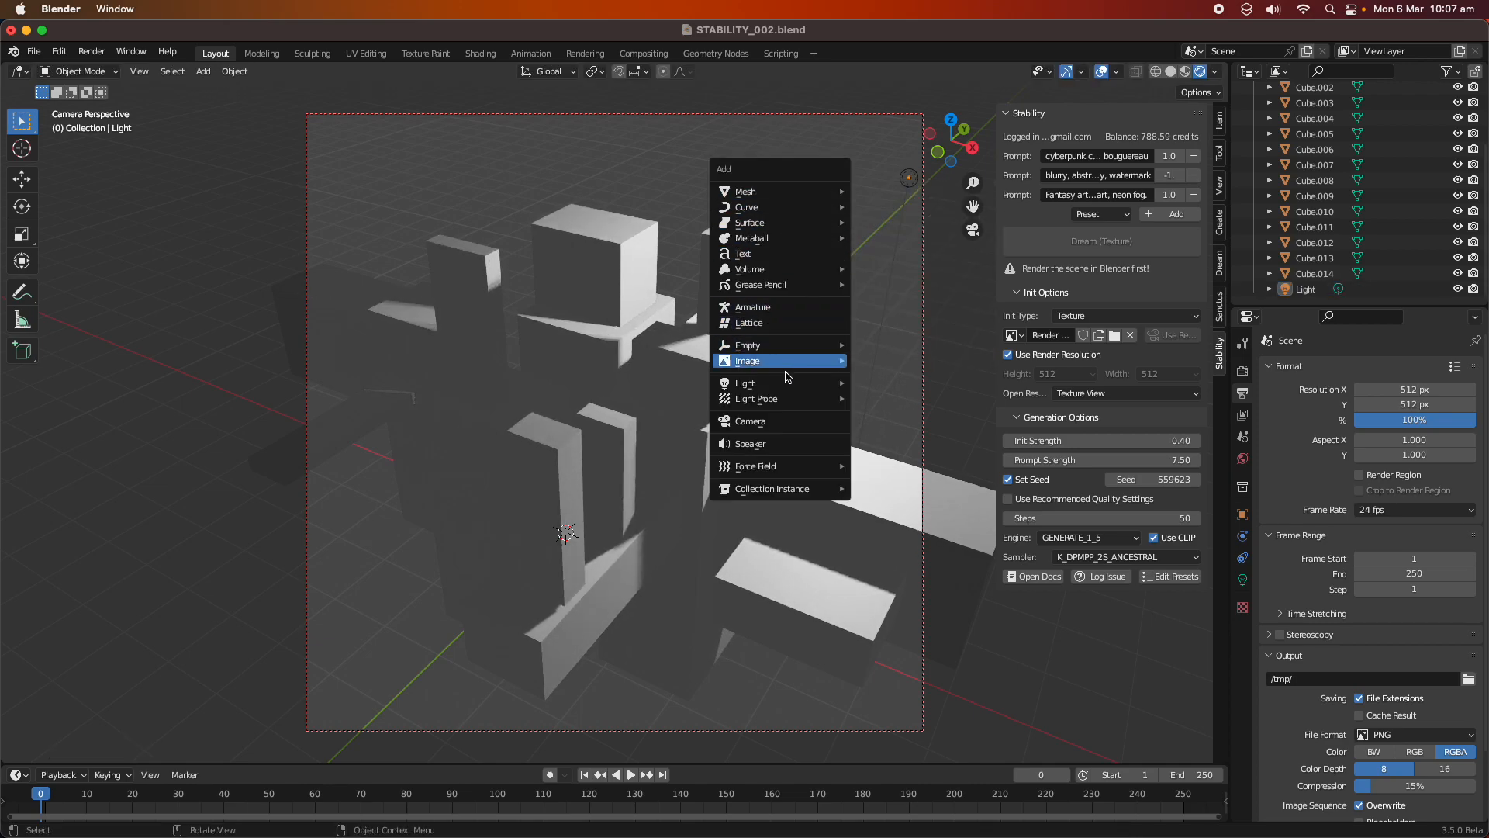
{"action": "mouse_move", "coordinate": [830, 384]}
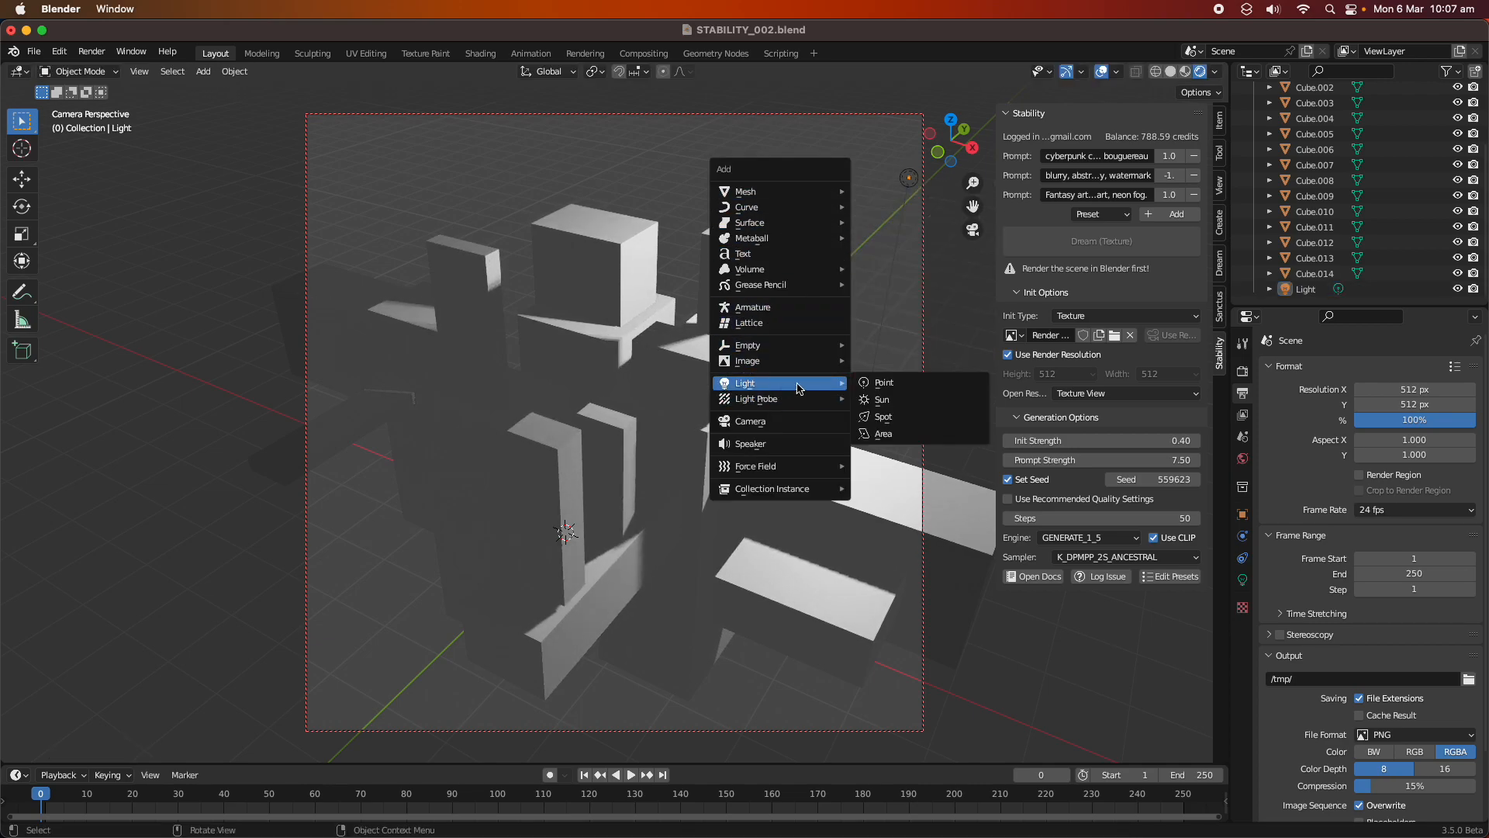
{"action": "left_click", "coordinate": [894, 401]}
{"action": "key", "text": "r"}
{"action": "key", "text": "r"}
{"action": "left_click", "coordinate": [753, 417]}
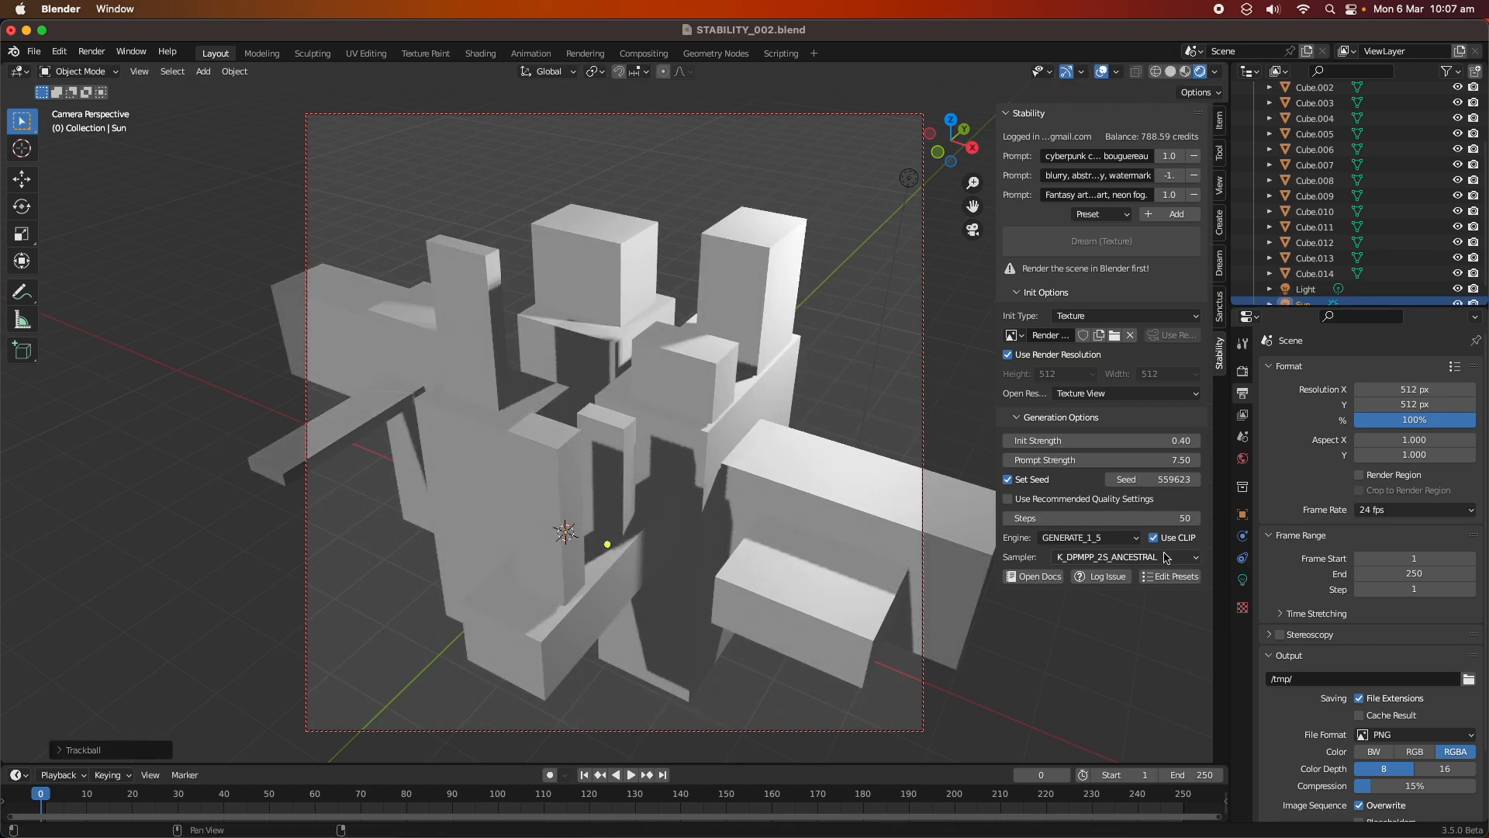
- Set the sun light's colour to orange with hue 0.035, saturation 0.894 and value 1.000
{"action": "left_click", "coordinate": [1250, 580]}
{"action": "left_click", "coordinate": [1404, 458]}
{"action": "left_click", "coordinate": [1364, 338]}
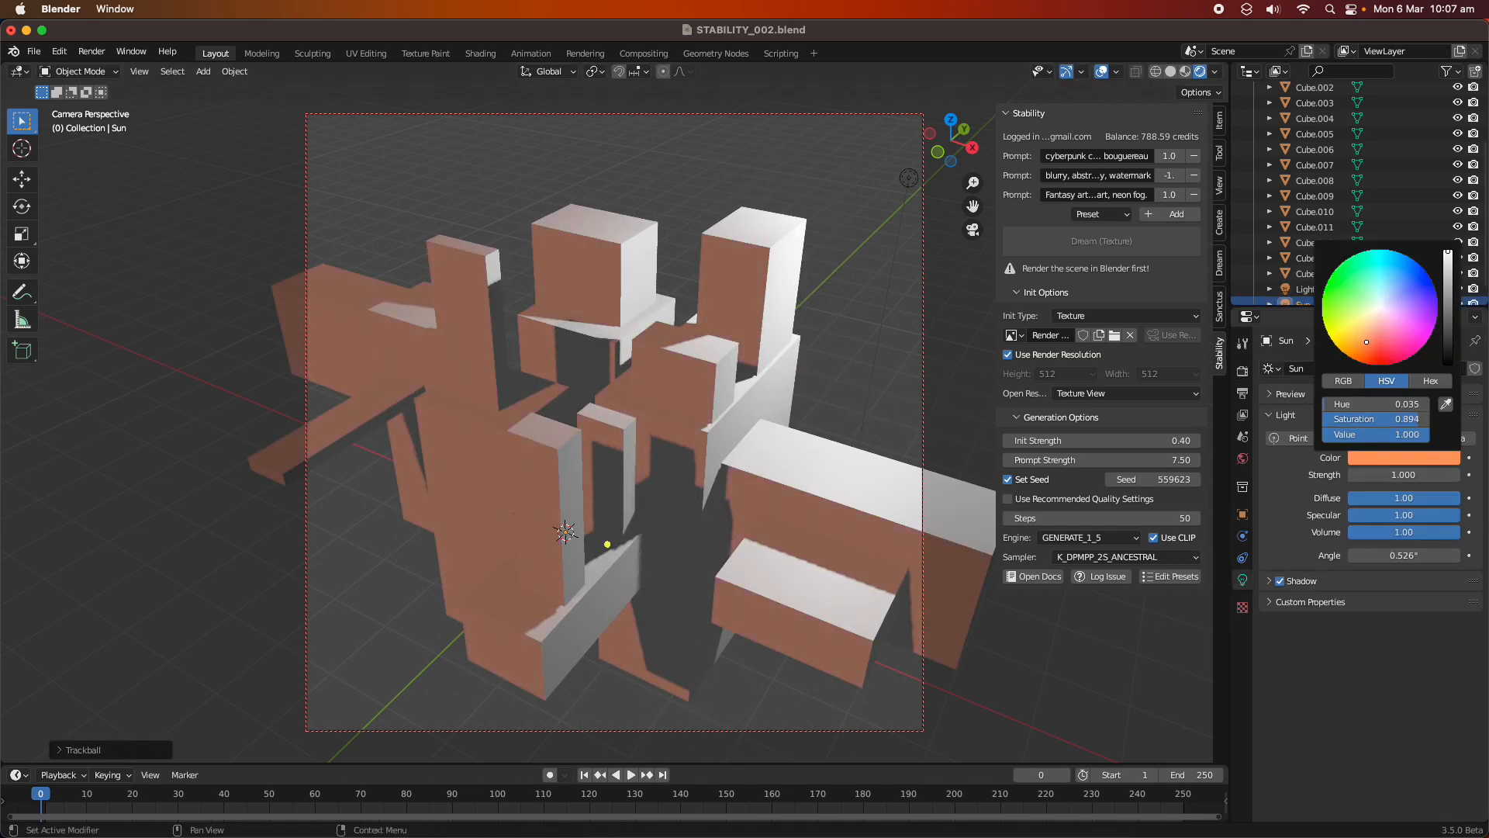
- Lighten the sun's orange slightly, duplicate the sun light in place and rotate the copy freely to light the blocks from another angle
{"action": "left_click_drag", "start_coordinate": [1363, 338], "coordinate": [1368, 339]}
{"action": "key", "text": "shift+d"}
{"action": "left_click", "coordinate": [762, 356]}
{"action": "key", "text": "r"}
{"action": "key", "text": "r"}
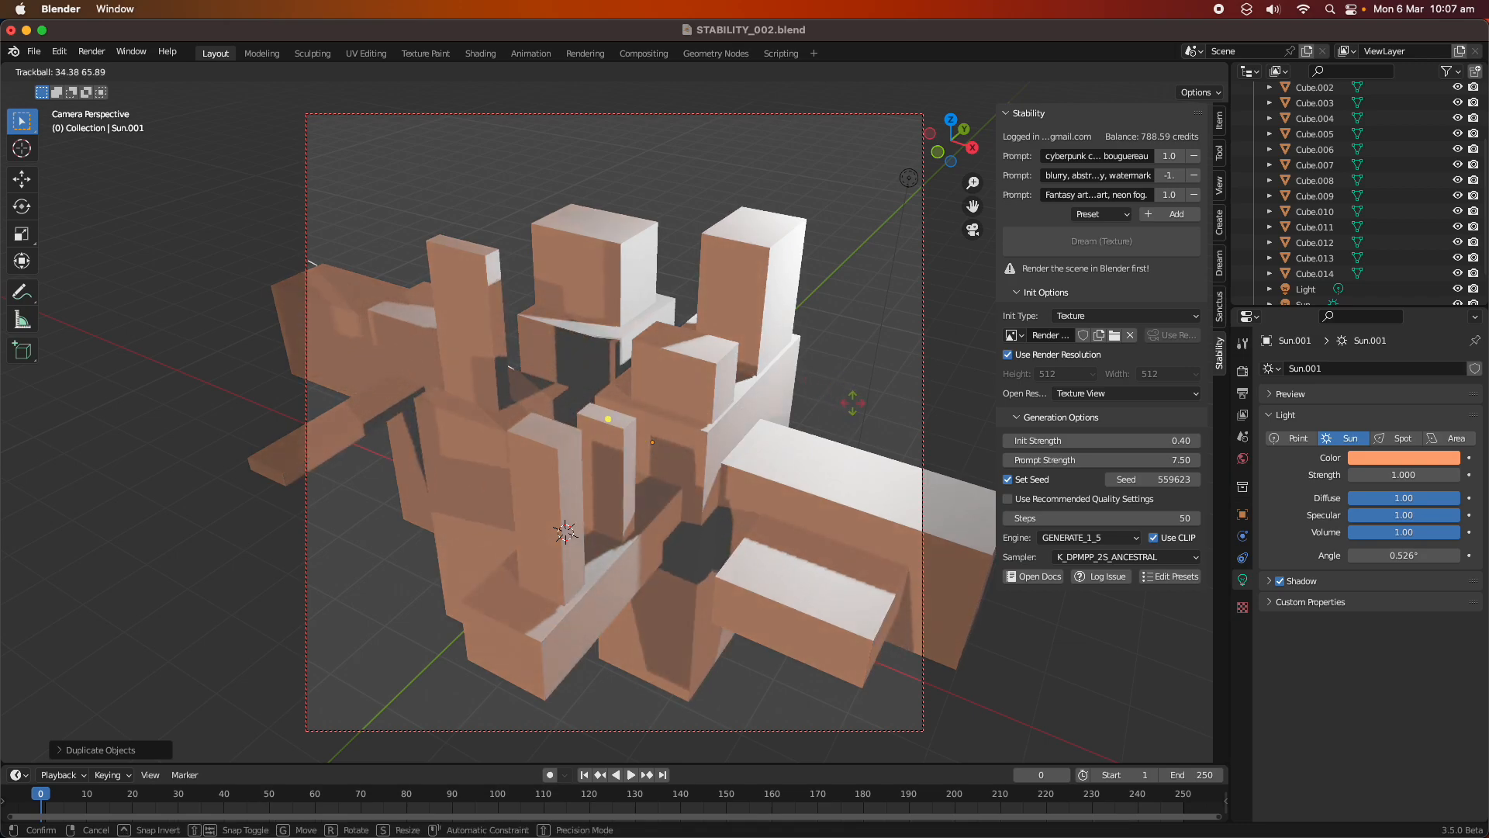
{"action": "left_click", "coordinate": [856, 373]}
- Set the duplicated sun's colour to light blue (hue 0.644, saturation 0.620, value 1.000), freely rotate it again and save the file
{"action": "left_click", "coordinate": [1403, 458]}
{"action": "left_click", "coordinate": [1398, 298]}
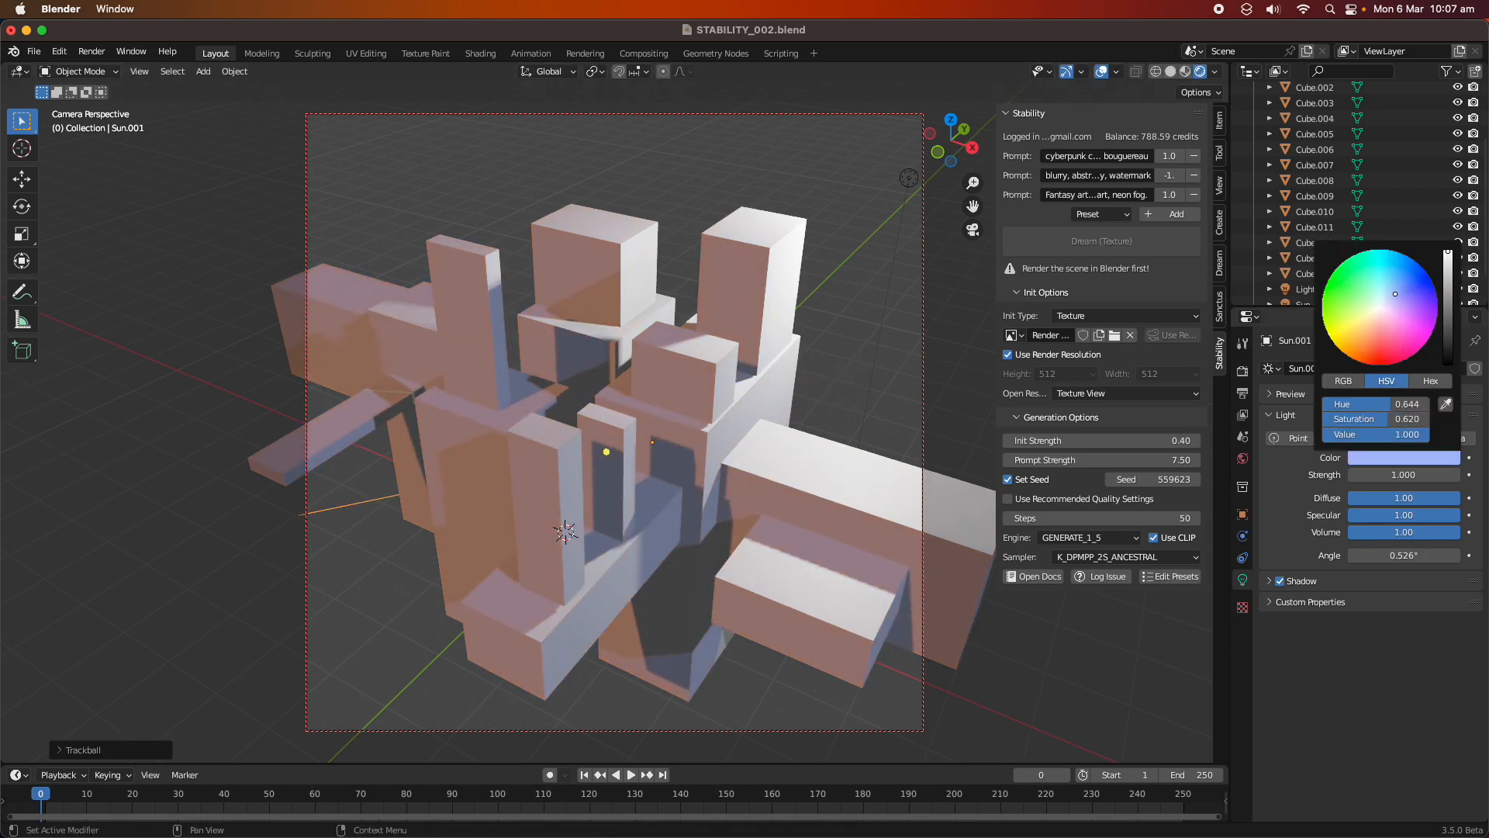
{"action": "key", "text": "r"}
{"action": "key", "text": "r"}
{"action": "left_click", "coordinate": [917, 339]}
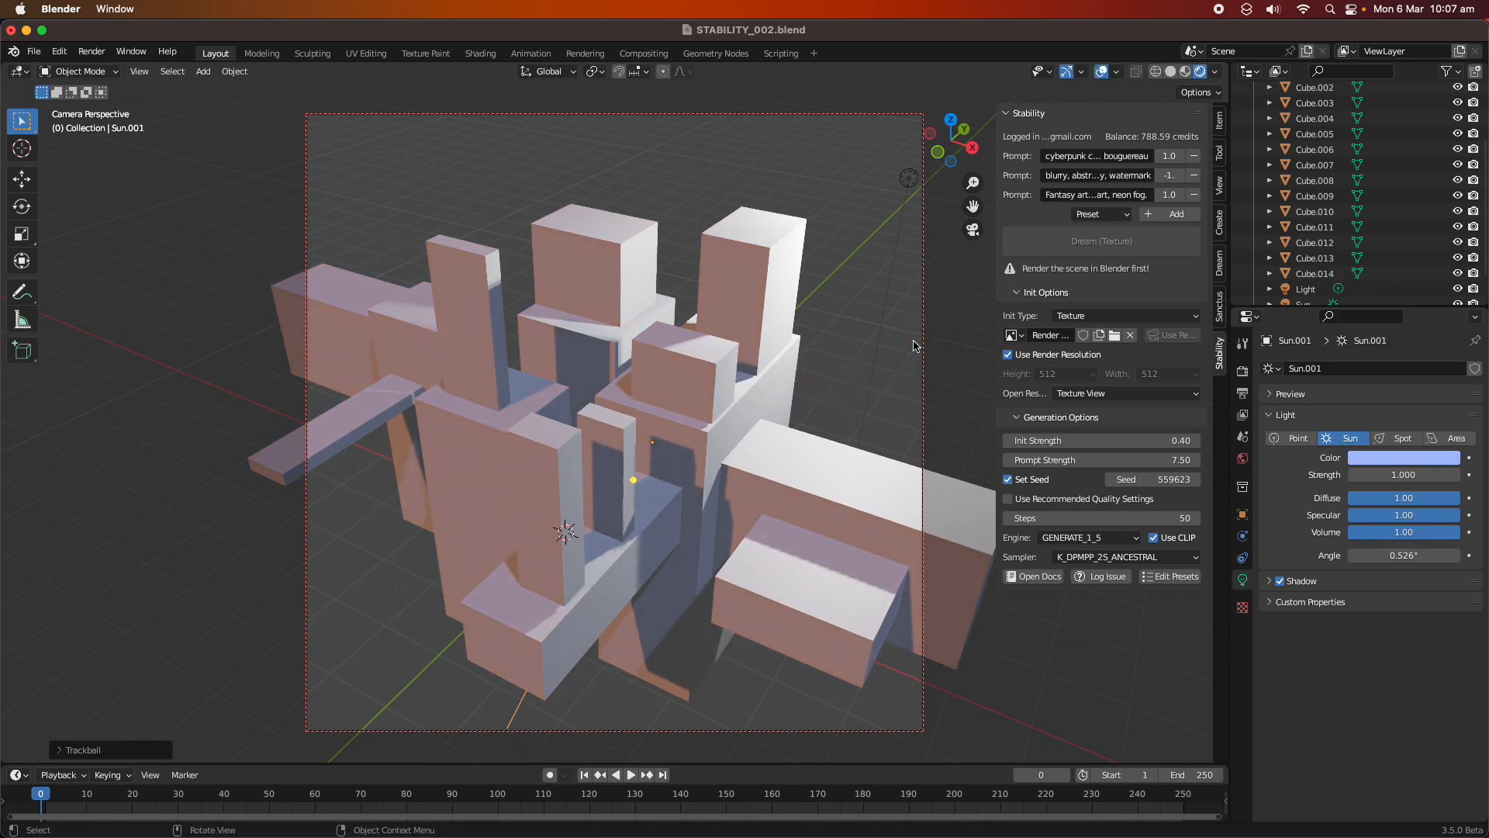
{"action": "key", "text": "super+s"}
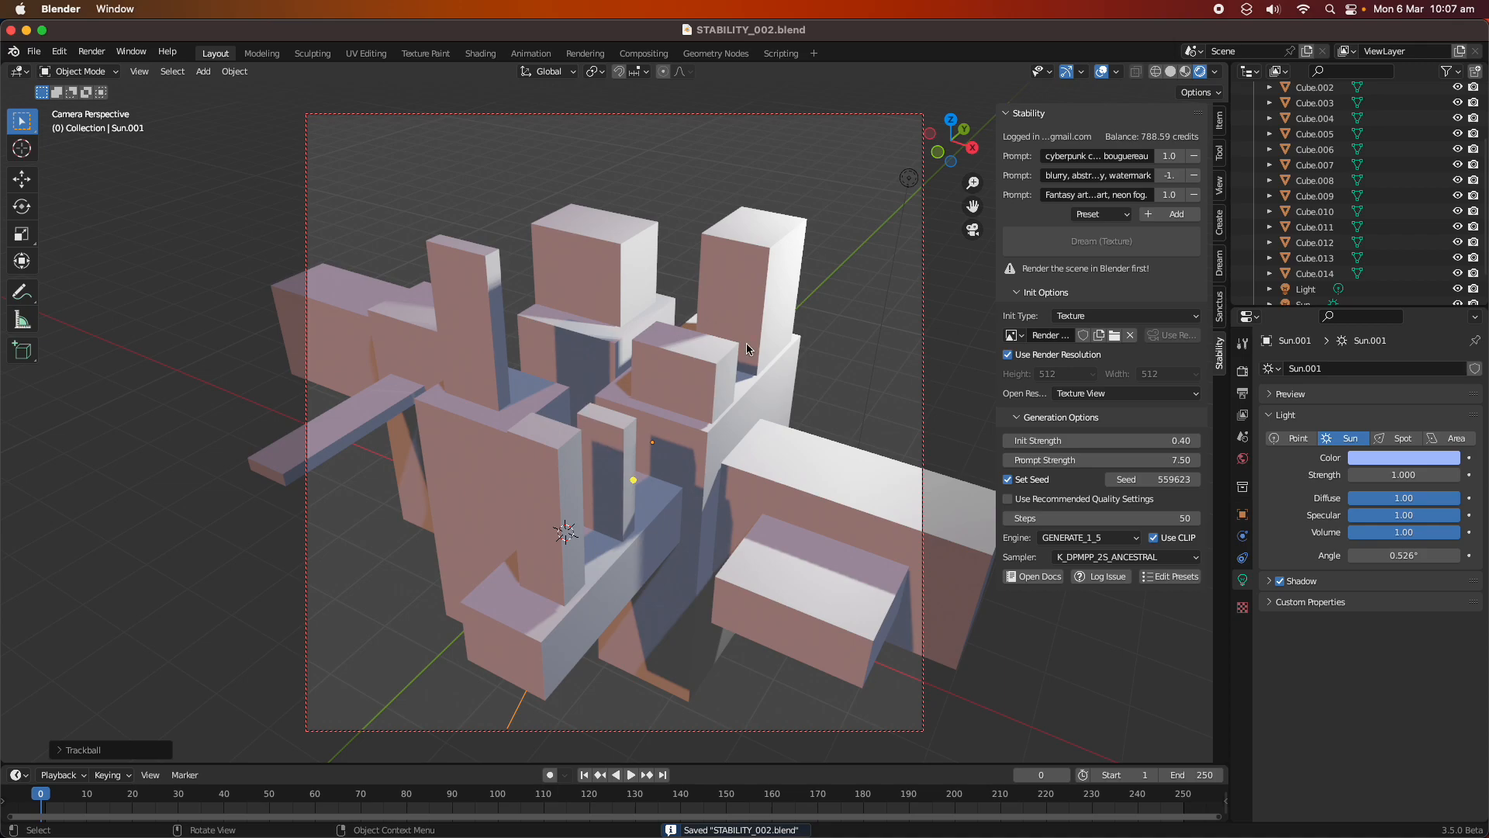
- Enable ambient occlusion for the Eevee scene and render the image
{"action": "left_click", "coordinate": [1243, 371]}
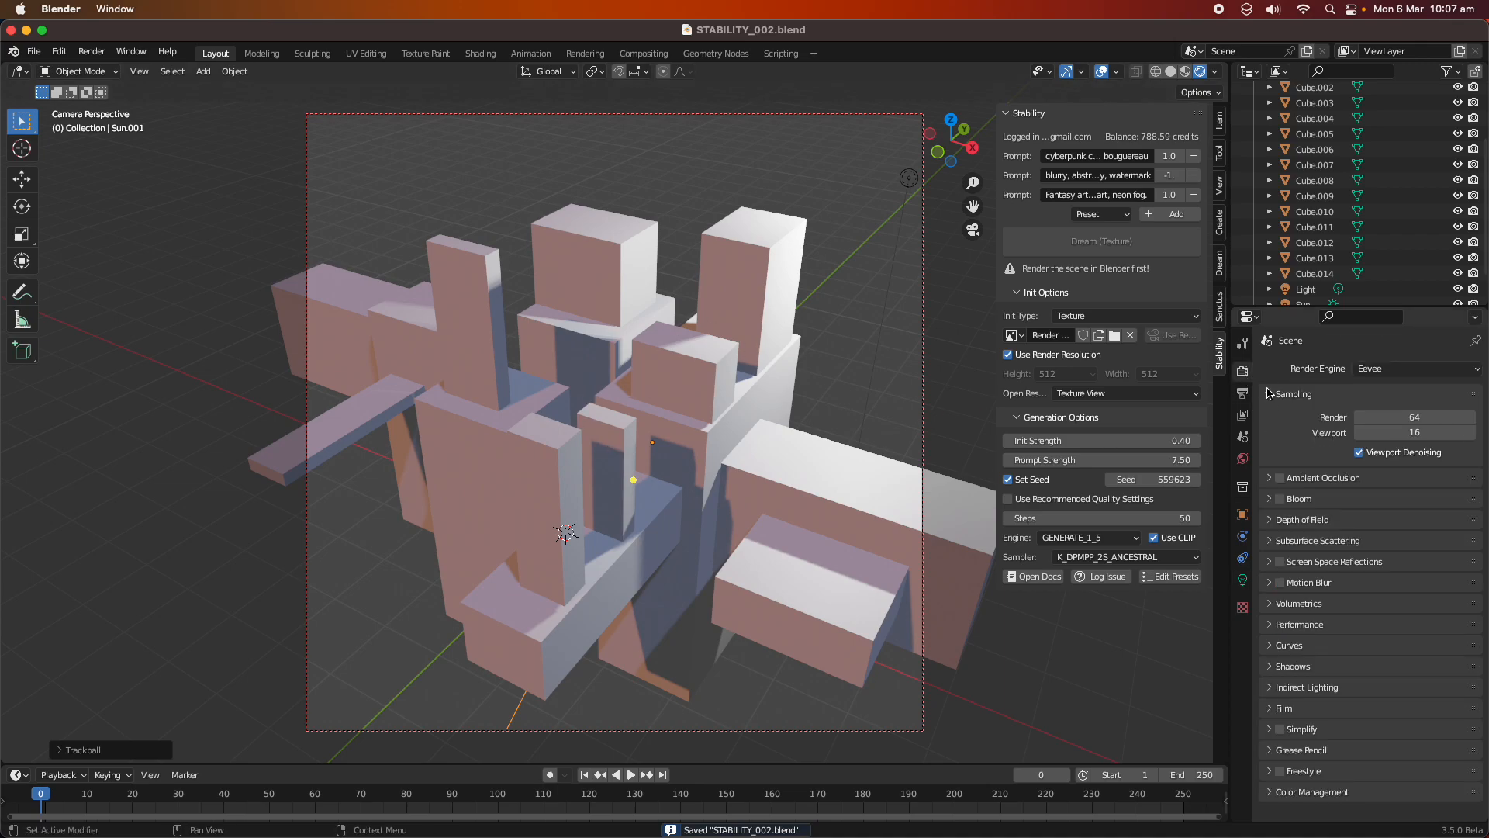
{"action": "left_click", "coordinate": [1272, 479]}
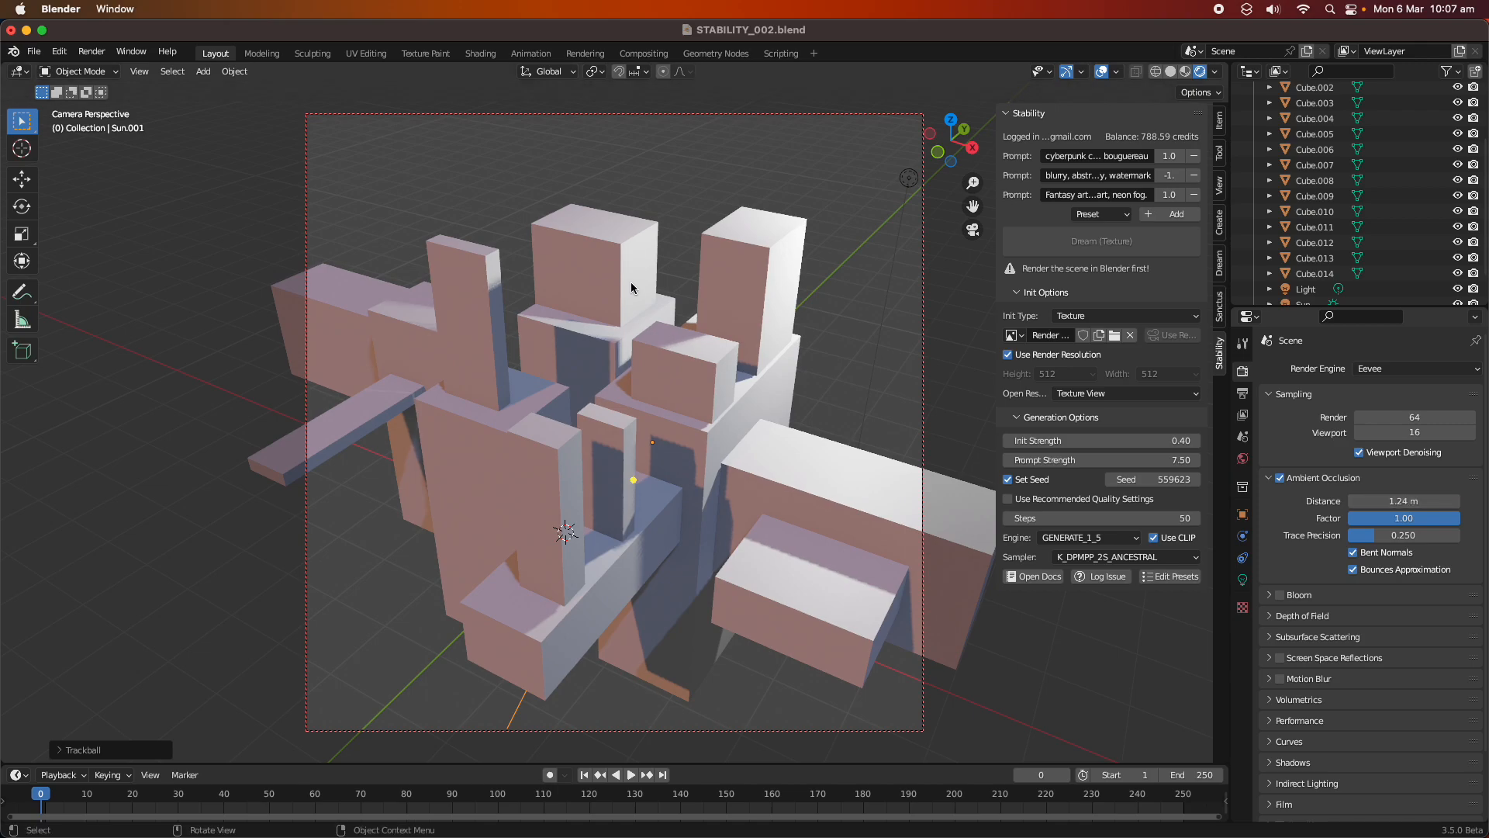
{"action": "left_click", "coordinate": [92, 51]}
{"action": "left_click", "coordinate": [105, 67]}
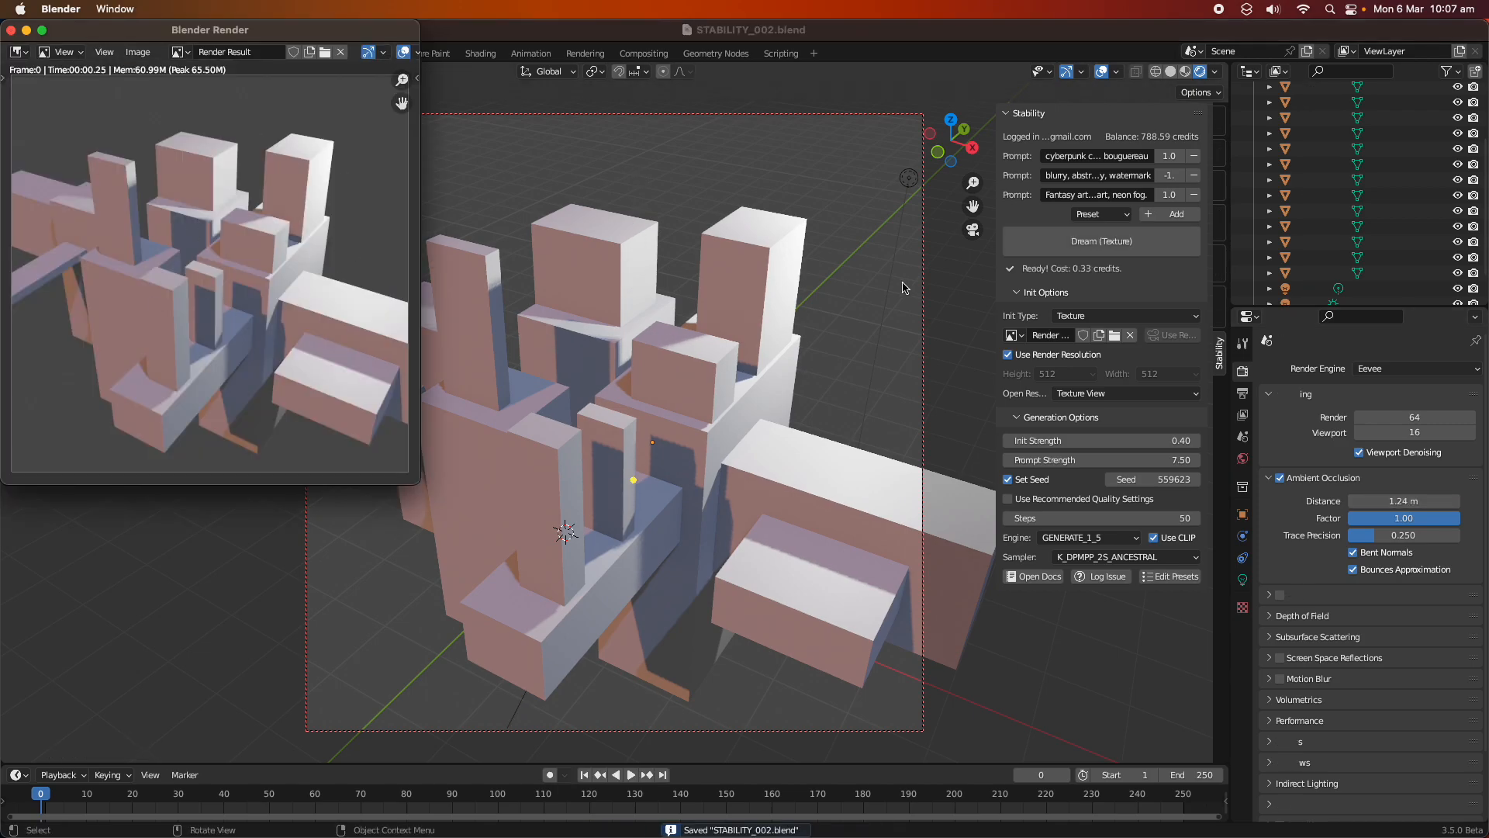
- Generate a Stability texture from the new render and arrange the preview window beside the main Blender window
{"action": "left_click", "coordinate": [1088, 238]}
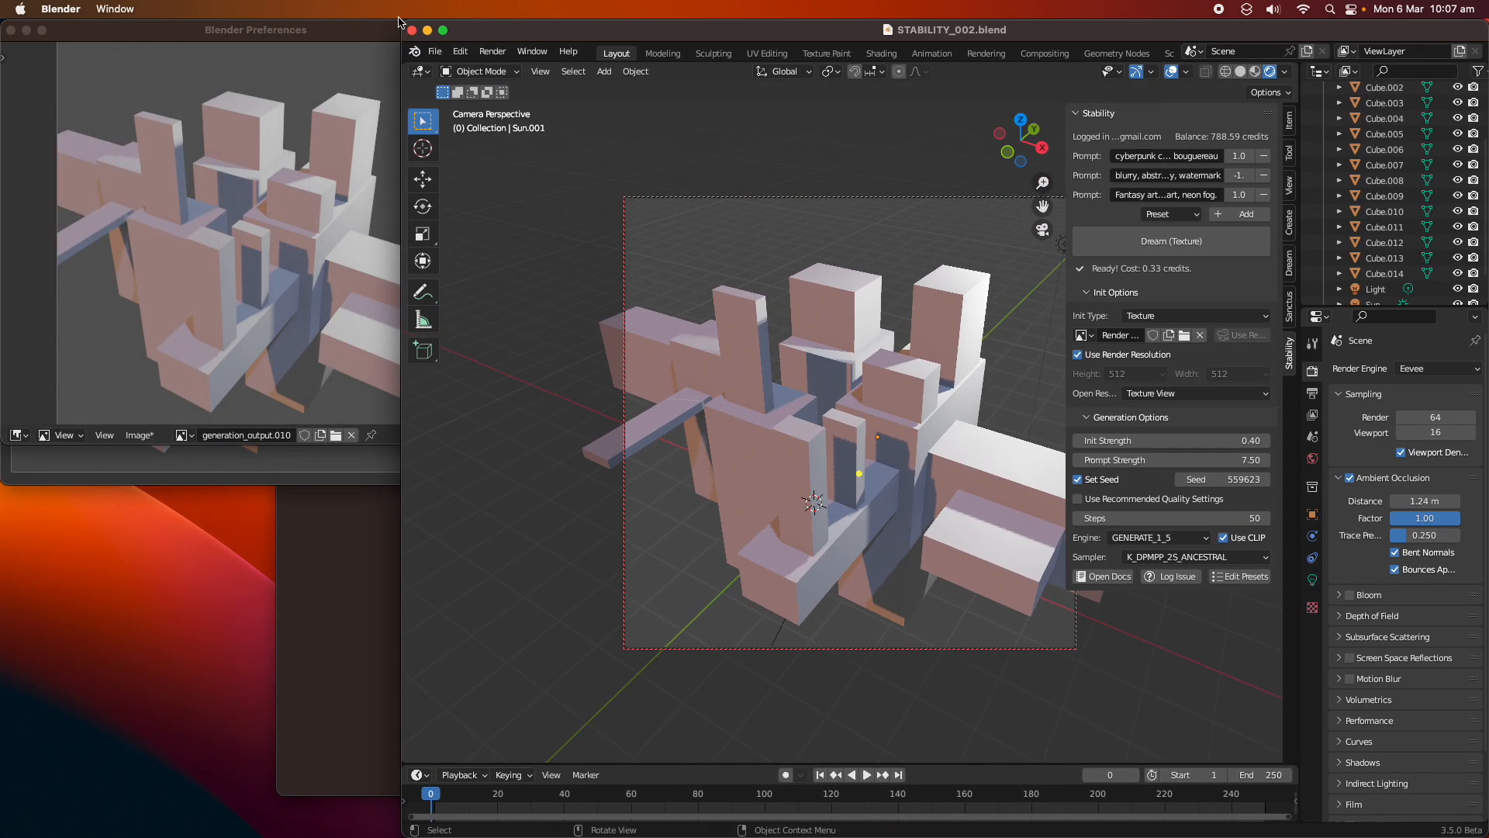
{"action": "left_click_drag", "start_coordinate": [317, 248], "coordinate": [435, 301]}
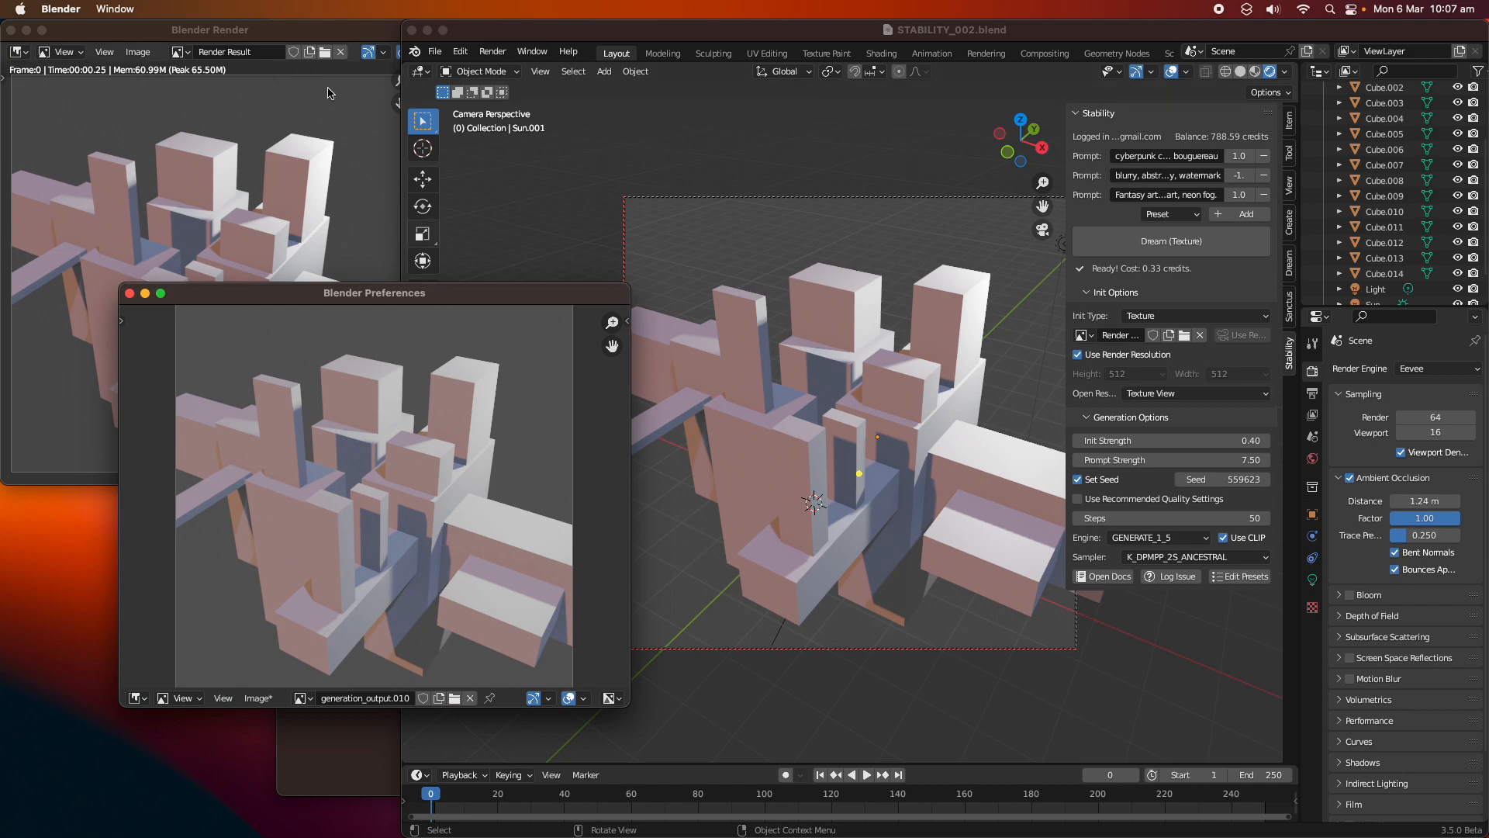
{"action": "left_click", "coordinate": [315, 40]}
{"action": "left_click", "coordinate": [552, 309]}
- Try generating textures with init strength 0.88, seed 559907 and recommended quality settings, first with and again without the negative prompt
{"action": "left_click_drag", "start_coordinate": [1162, 436], "coordinate": [1241, 480]}
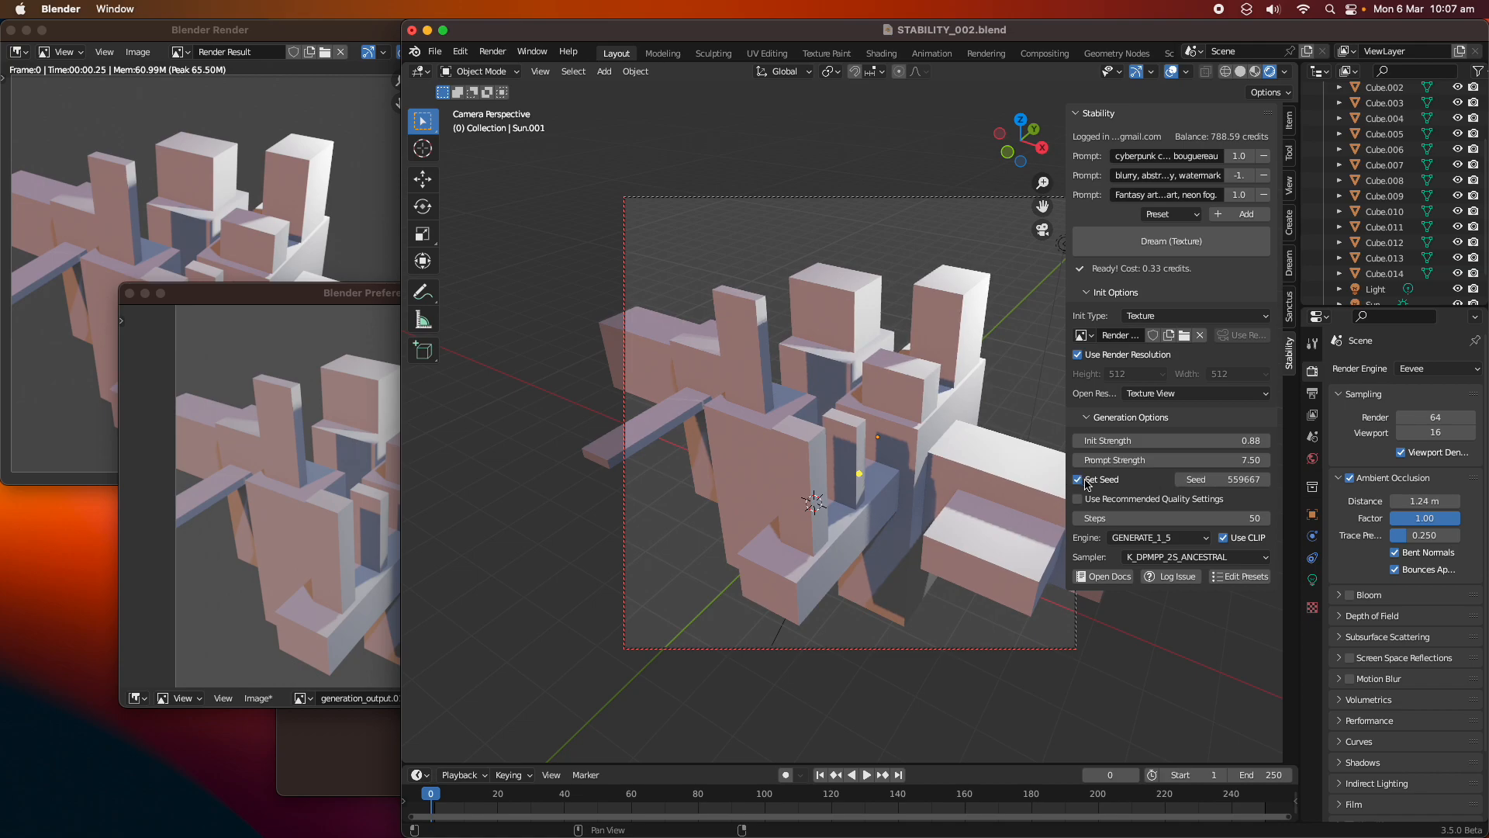
{"action": "left_click", "coordinate": [1154, 502]}
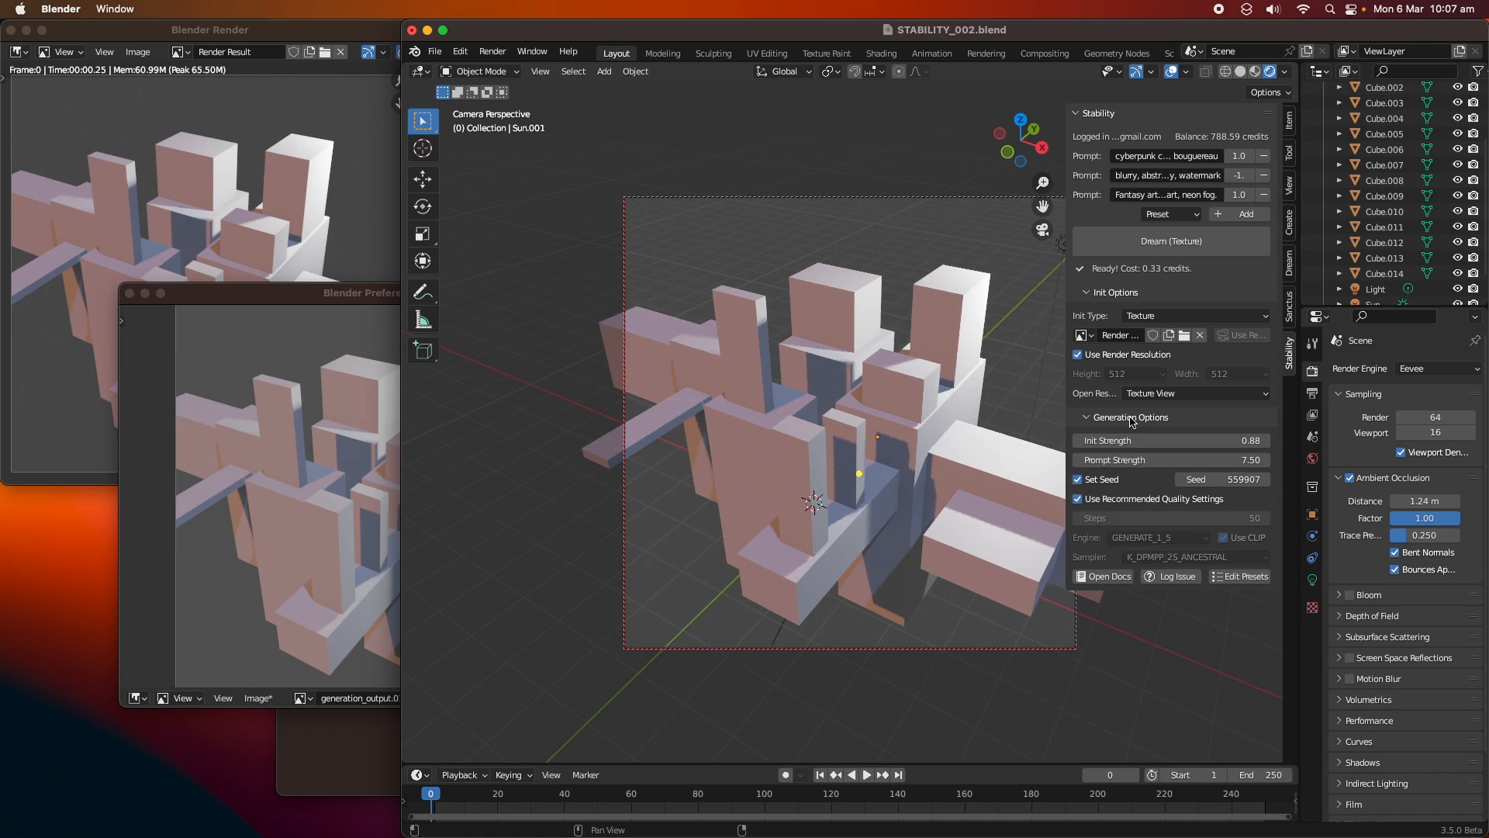
{"action": "left_click", "coordinate": [1158, 248]}
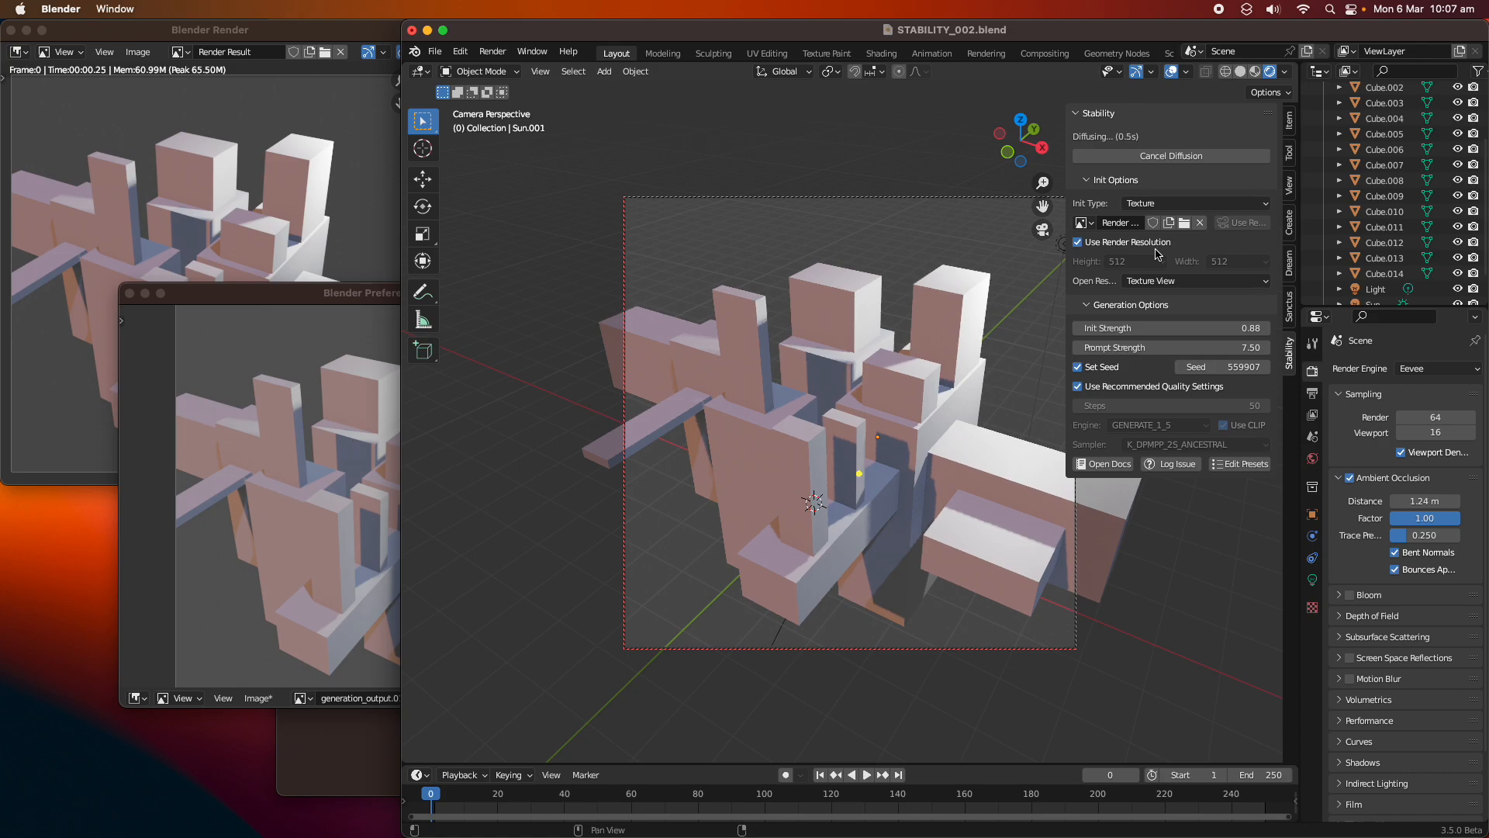
{"action": "mouse_move", "coordinate": [351, 289]}
{"action": "left_mouse_down"}
{"action": "mouse_move", "coordinate": [363, 294]}
{"action": "mouse_move", "coordinate": [342, 284]}
{"action": "left_mouse_up"}
{"action": "left_click_drag", "start_coordinate": [1044, 42], "coordinate": [297, 167]}
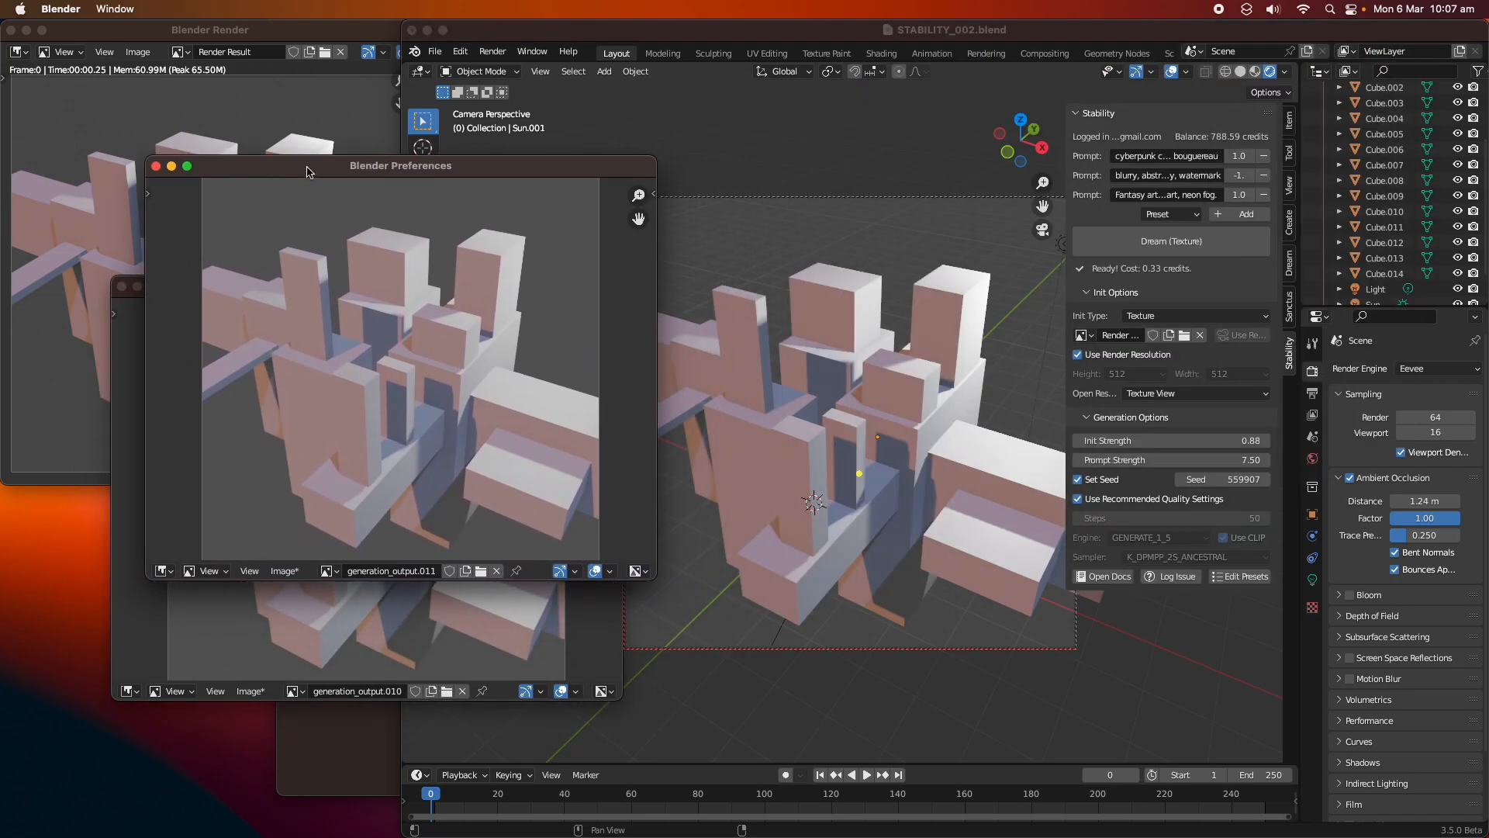
{"action": "left_click", "coordinate": [1264, 175]}
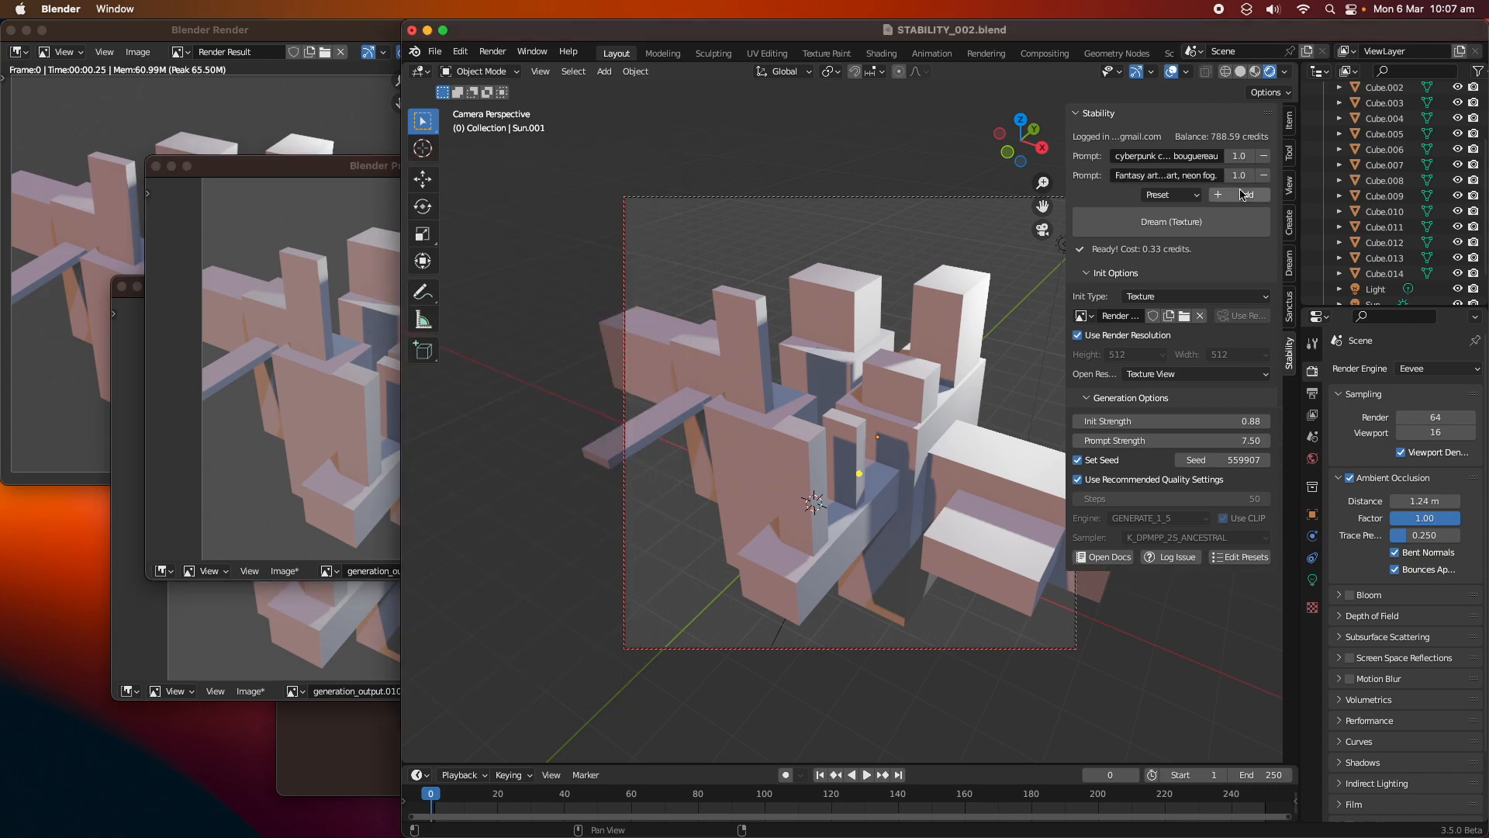
{"action": "left_click", "coordinate": [1171, 222]}
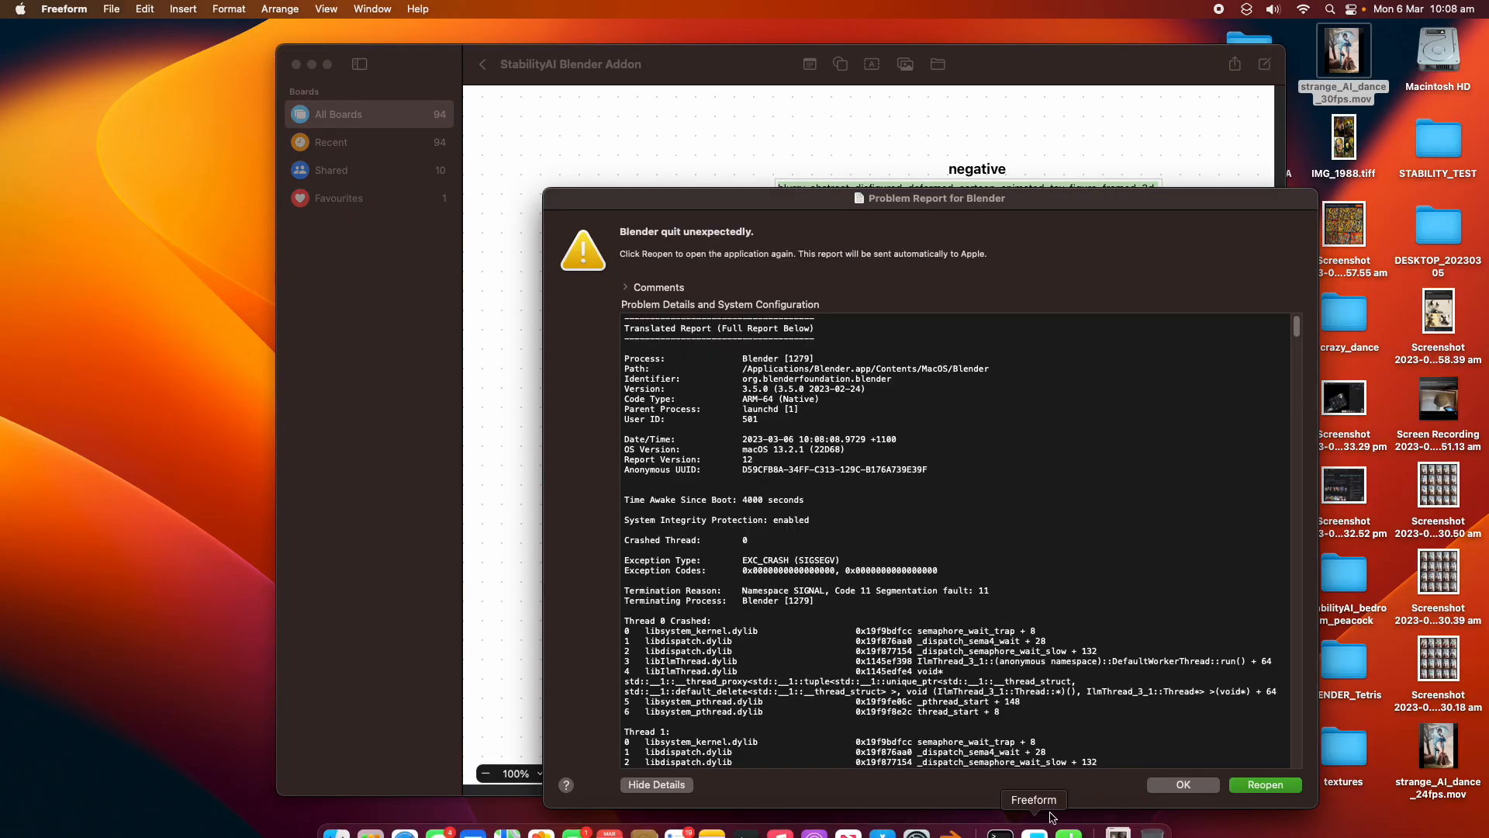
- Dismiss the problem report, relaunch Blender and reopen STABILITY_002.blend
{"action": "left_click", "coordinate": [1169, 783]}
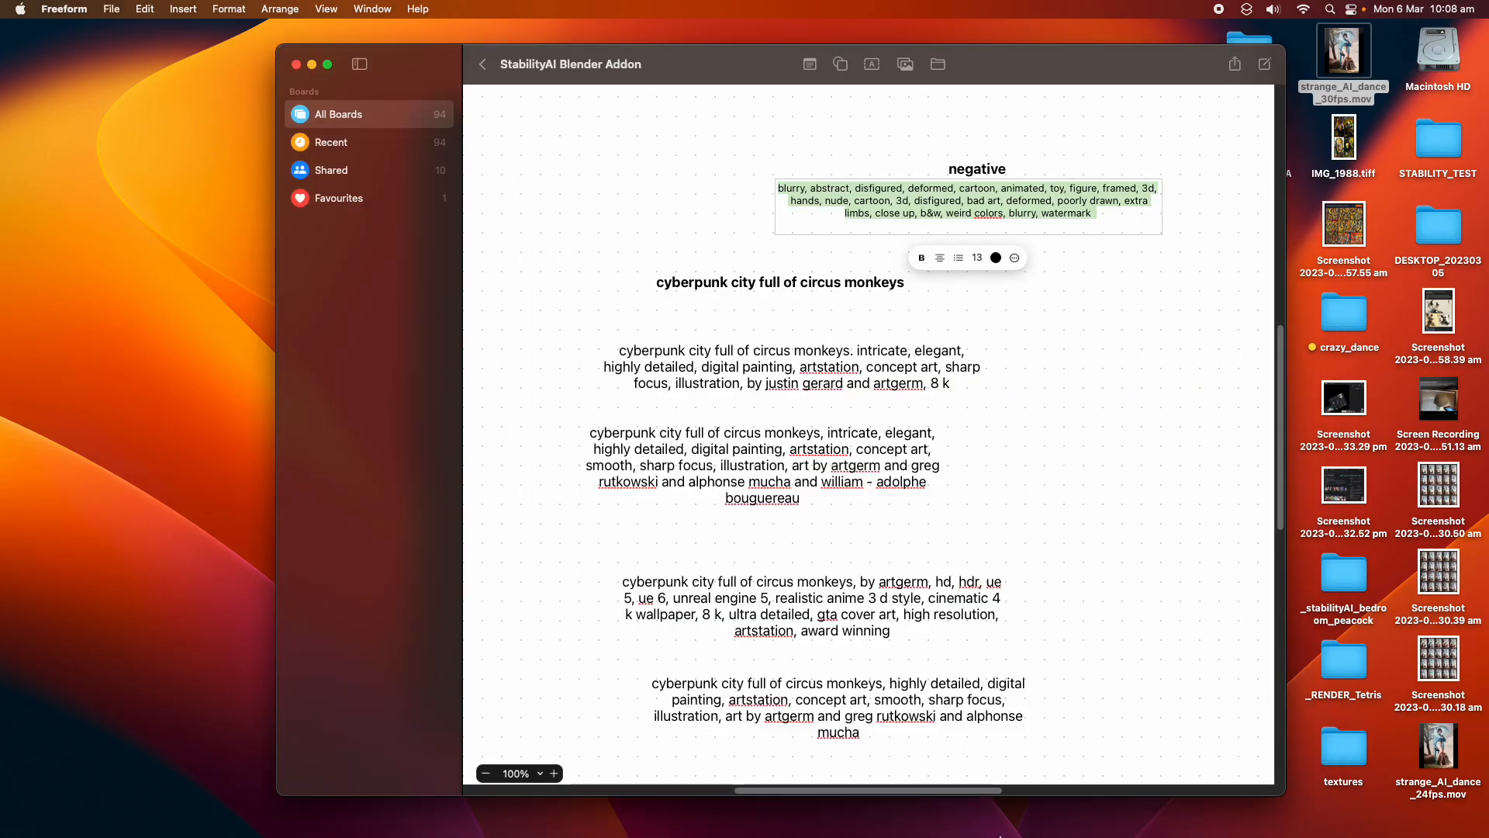
{"action": "left_click", "coordinate": [957, 816]}
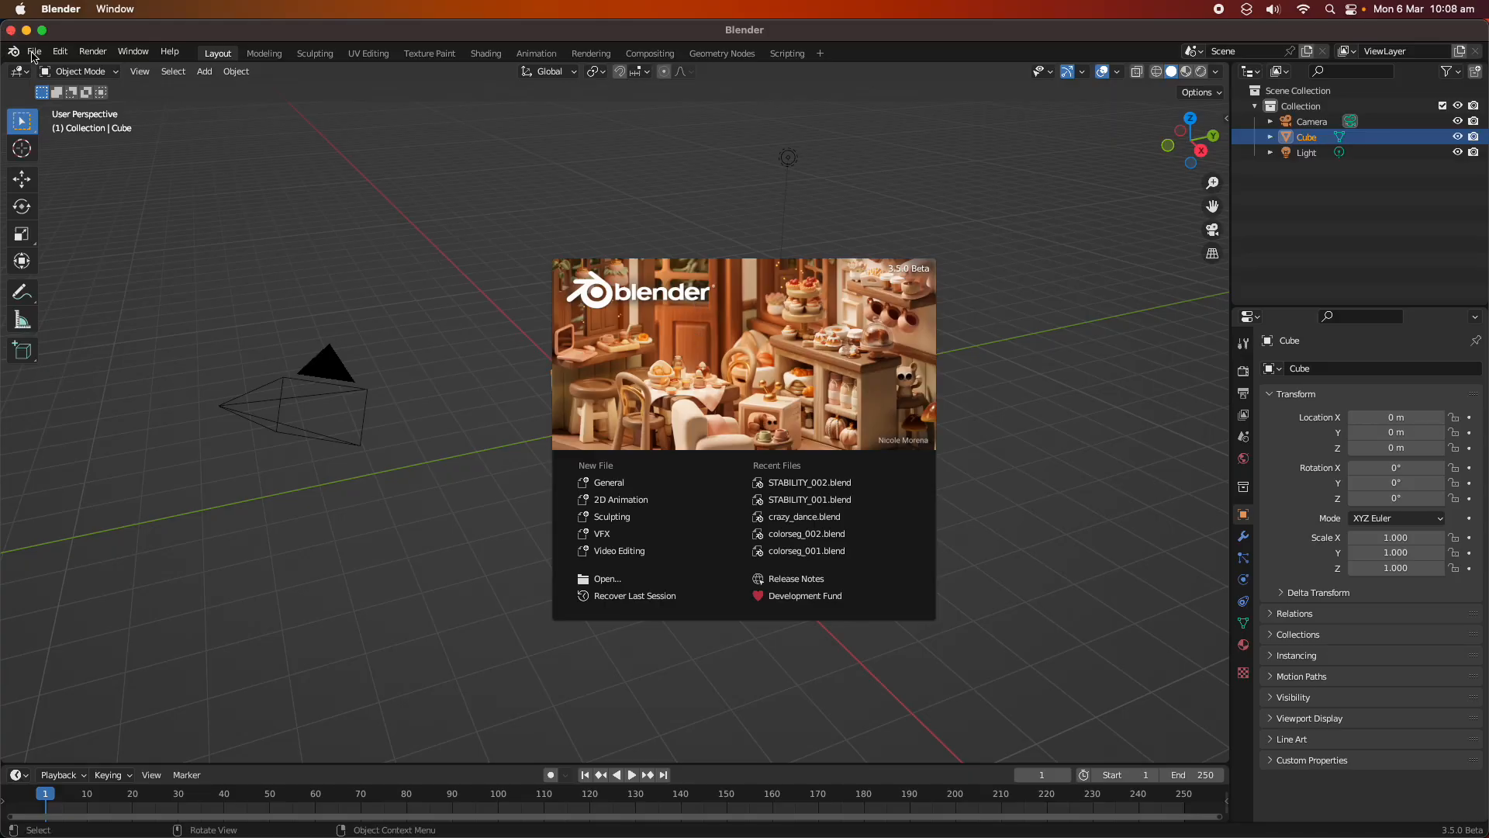
{"action": "left_click", "coordinate": [33, 53]}
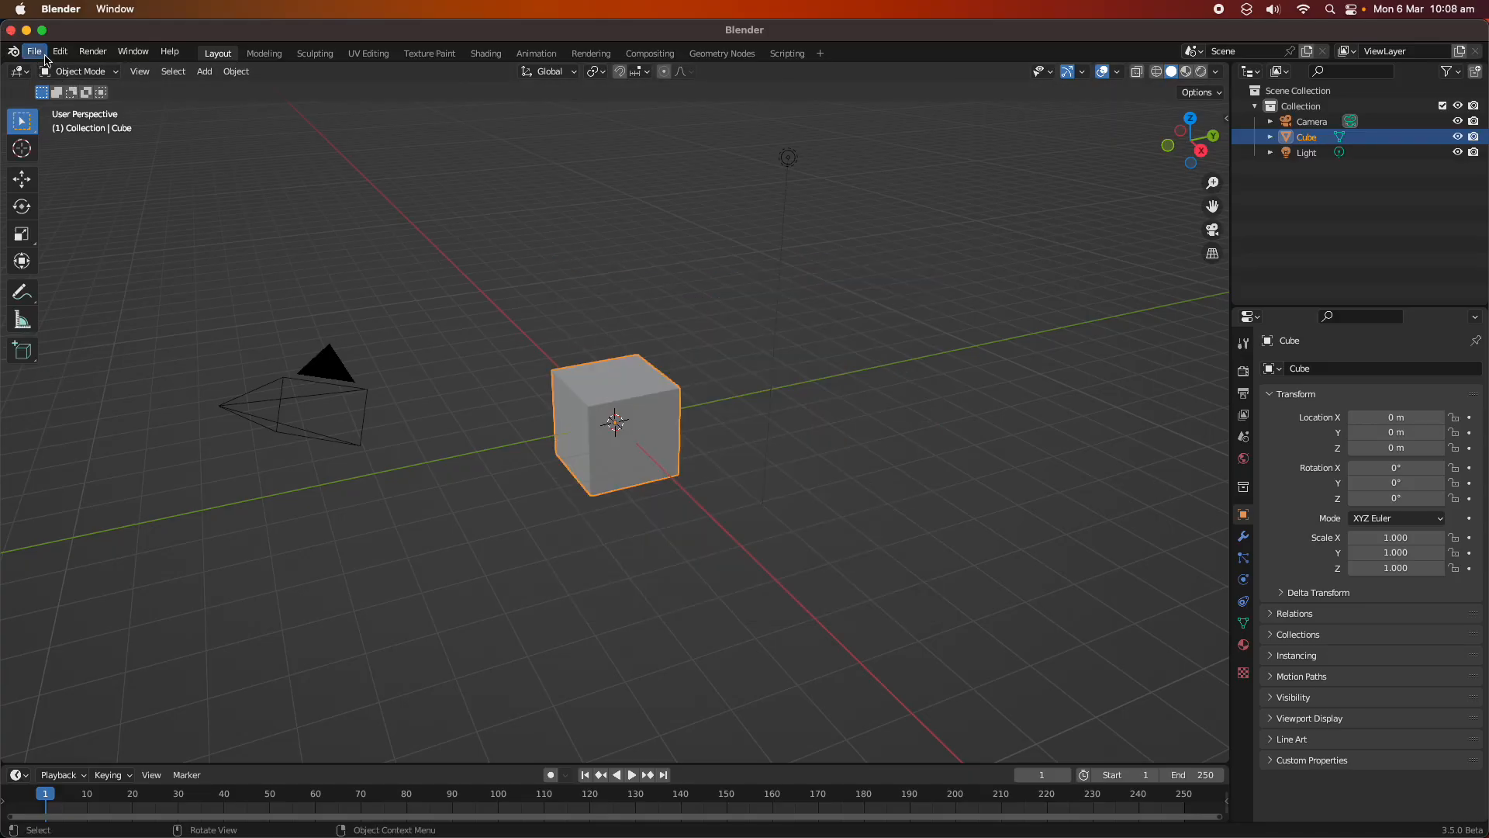
{"action": "left_click", "coordinate": [34, 52]}
{"action": "mouse_move", "coordinate": [93, 100]}
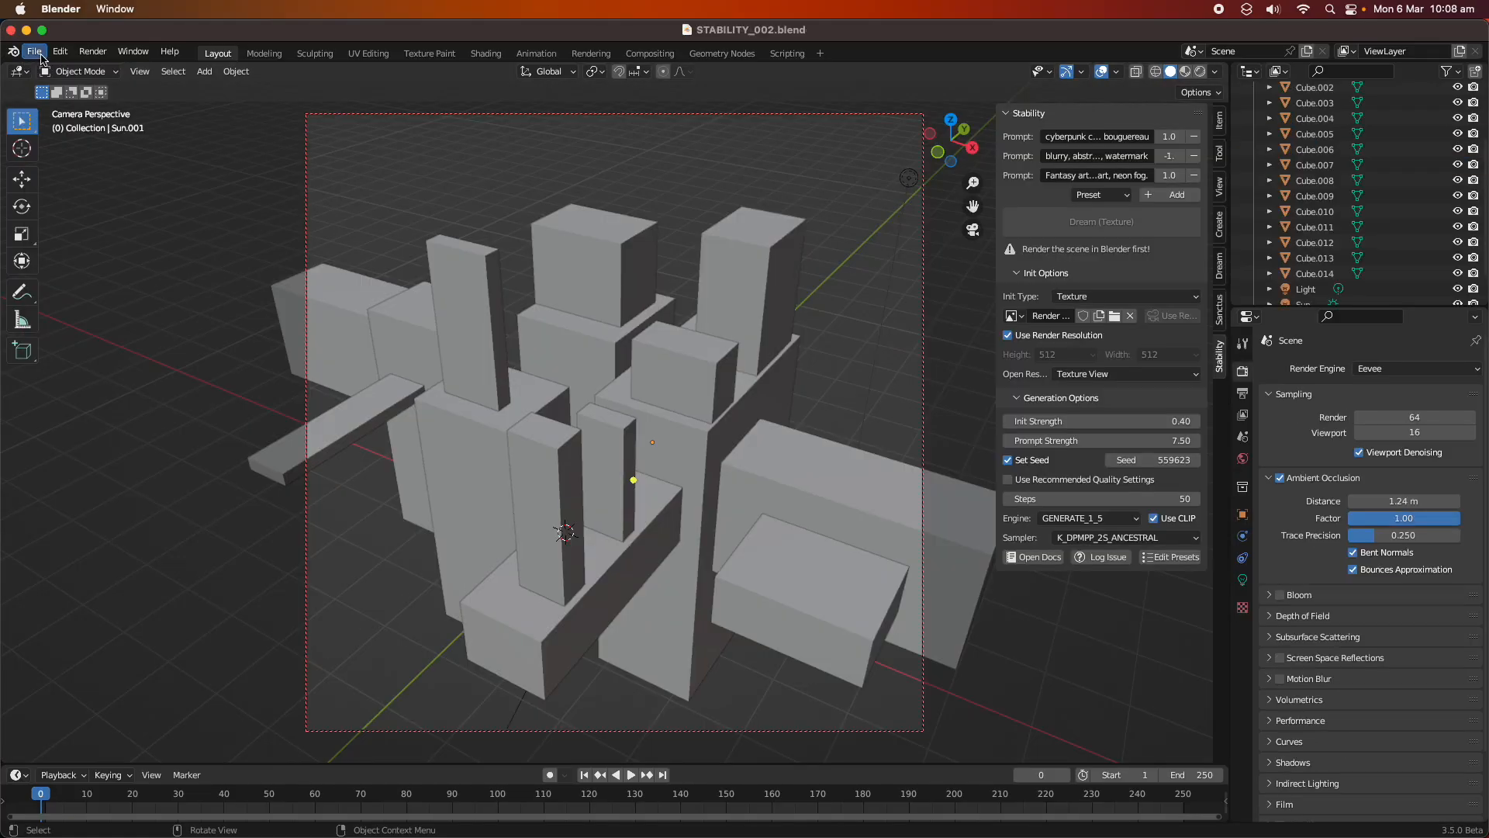
- Save the project as a new incremented copy named STABILITY_003.blend
{"action": "left_click", "coordinate": [37, 52]}
{"action": "left_click", "coordinate": [81, 169]}
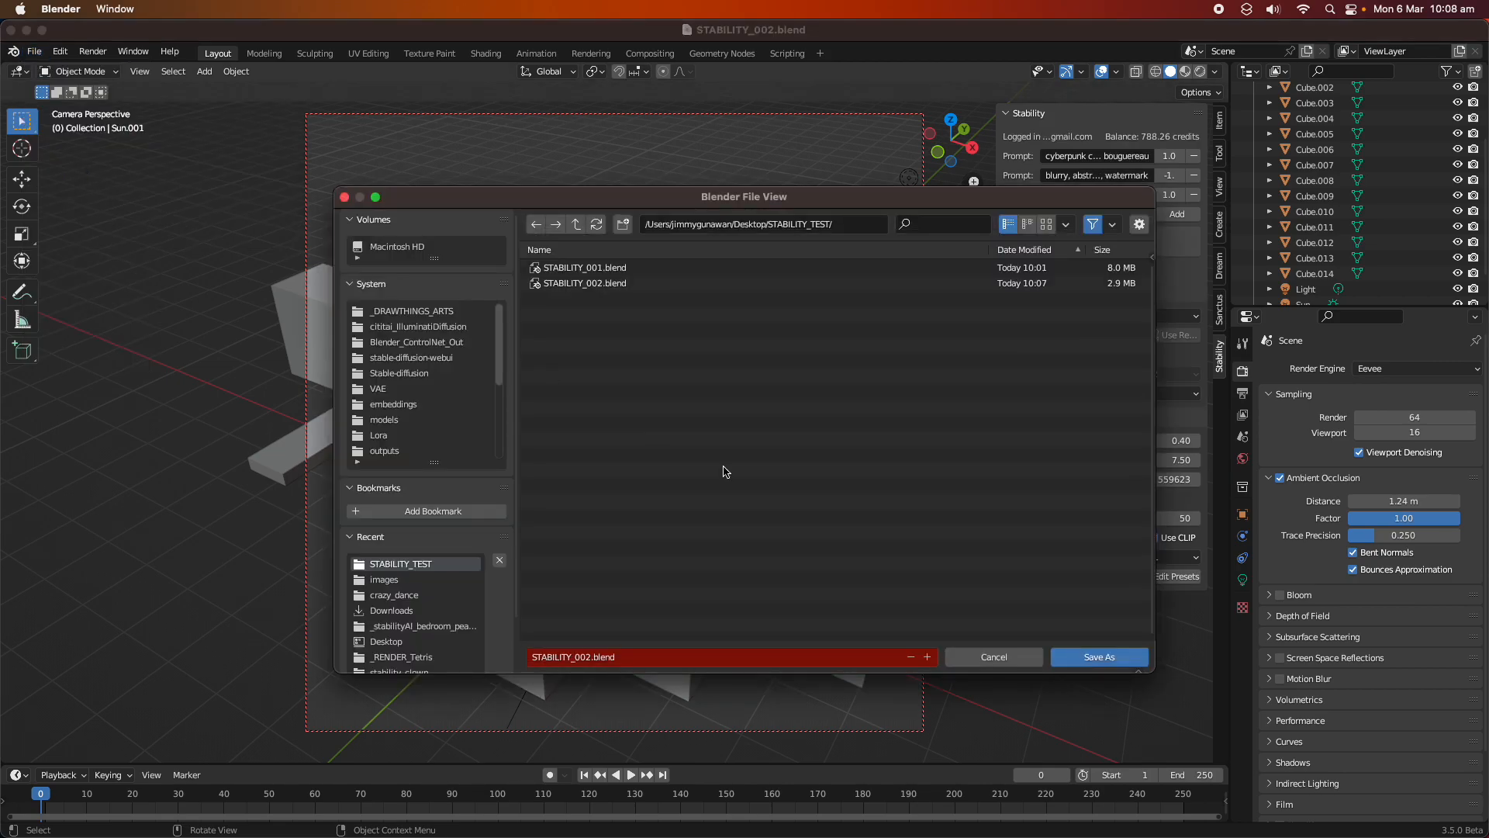
{"action": "left_click", "coordinate": [936, 661]}
{"action": "left_click", "coordinate": [1099, 657]}
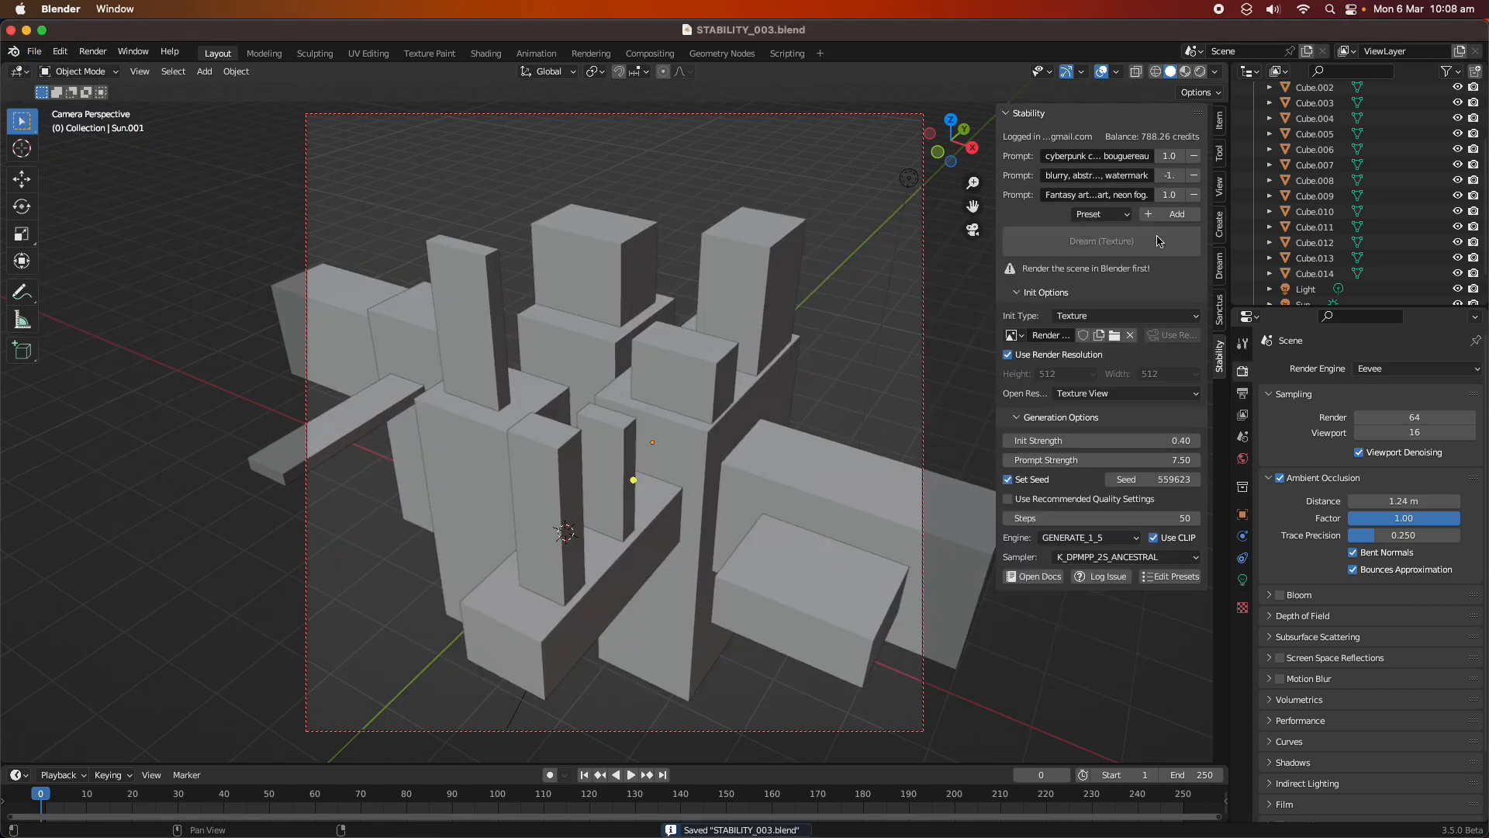
- Remove the negative prompt from the Stability prompts and render the scene
{"action": "left_click", "coordinate": [1195, 178]}
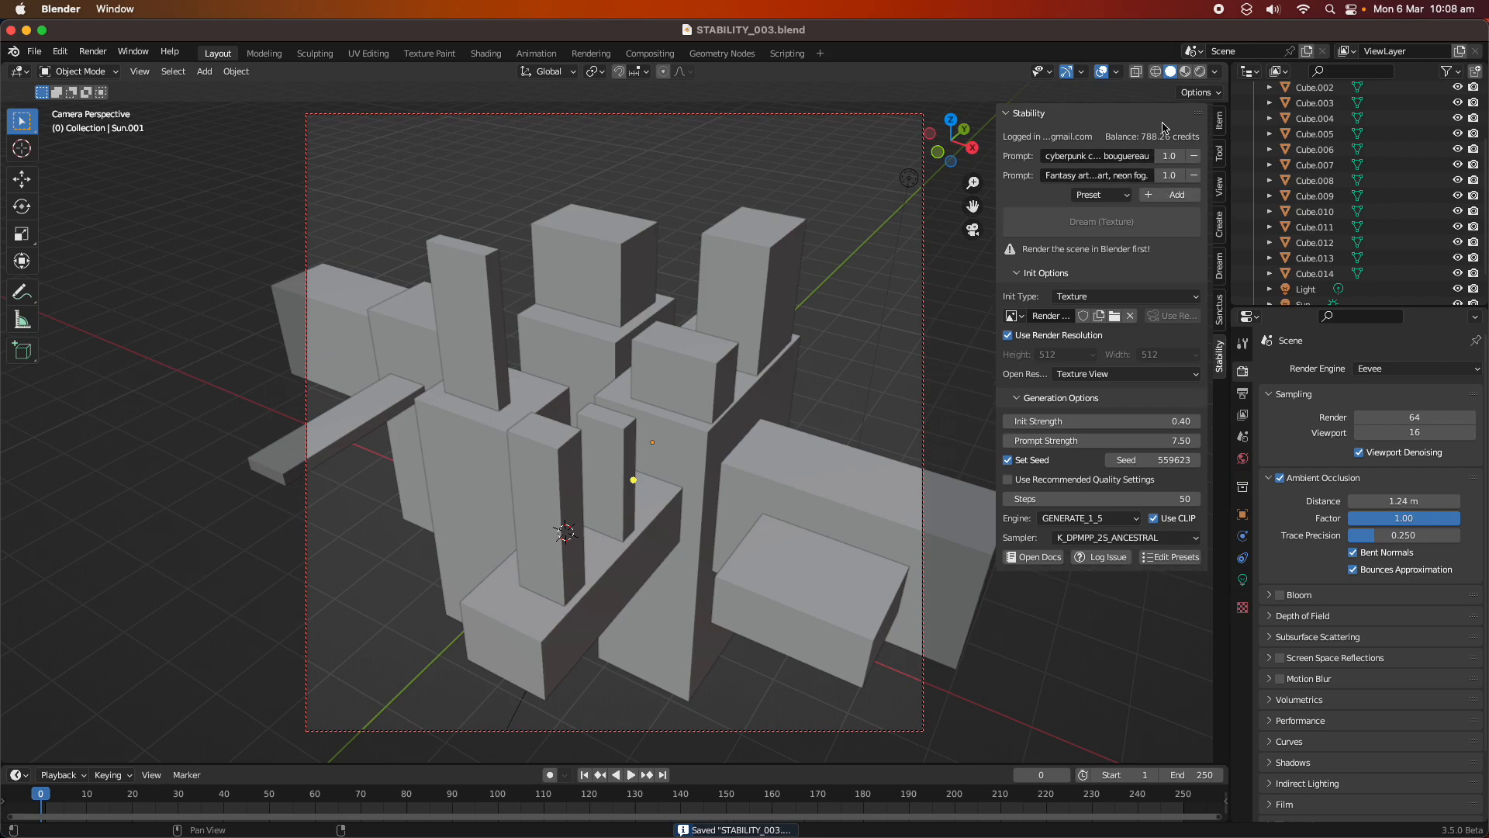
{"action": "left_click", "coordinate": [108, 59]}
{"action": "left_click", "coordinate": [118, 67]}
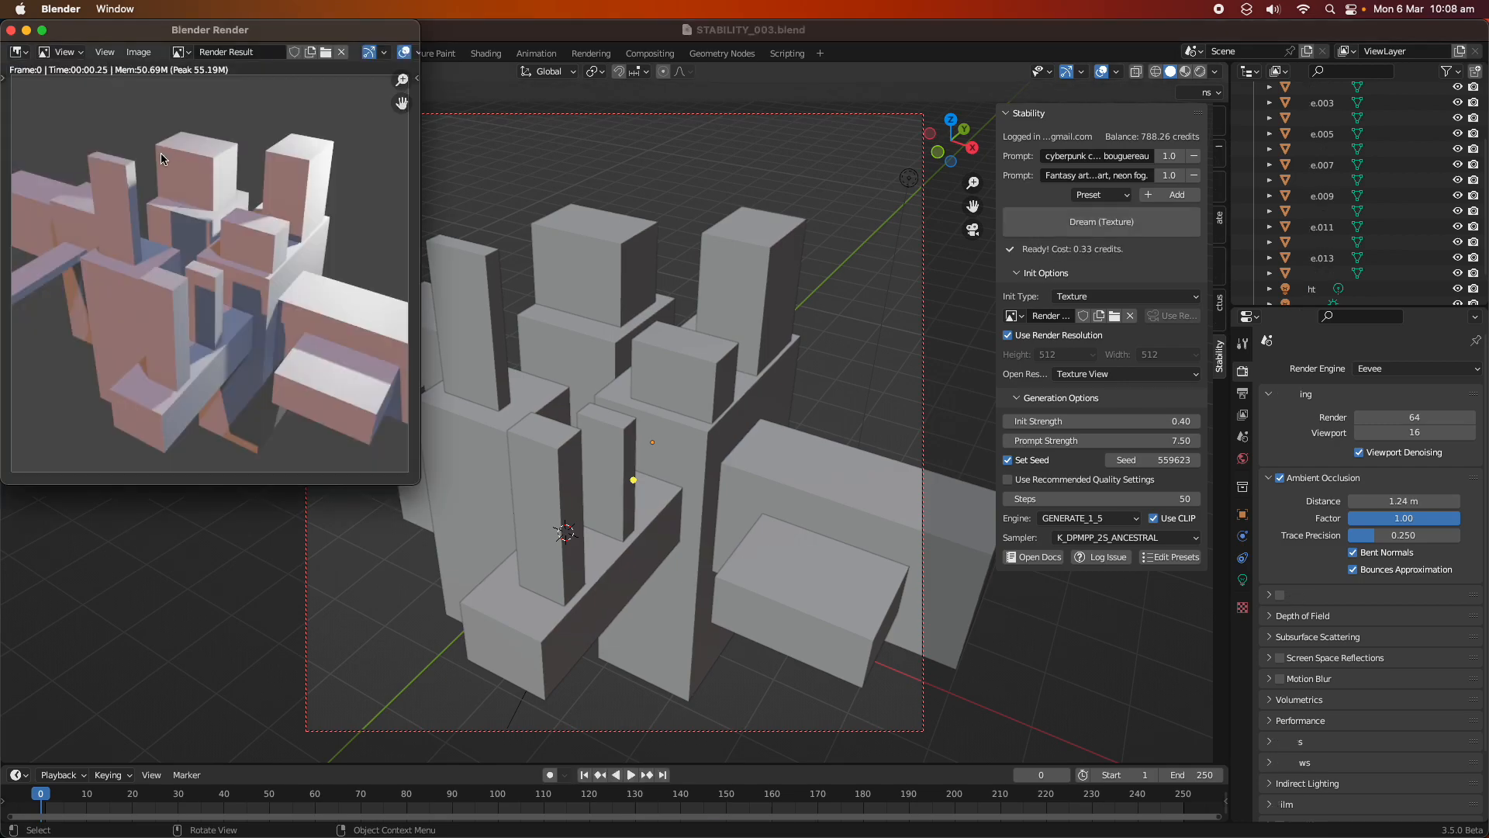
- Generate a texture from the render with the cyberpunk and Fantasy prompts, and arrange the render and result windows beside the viewport
{"action": "left_click", "coordinate": [1098, 229]}
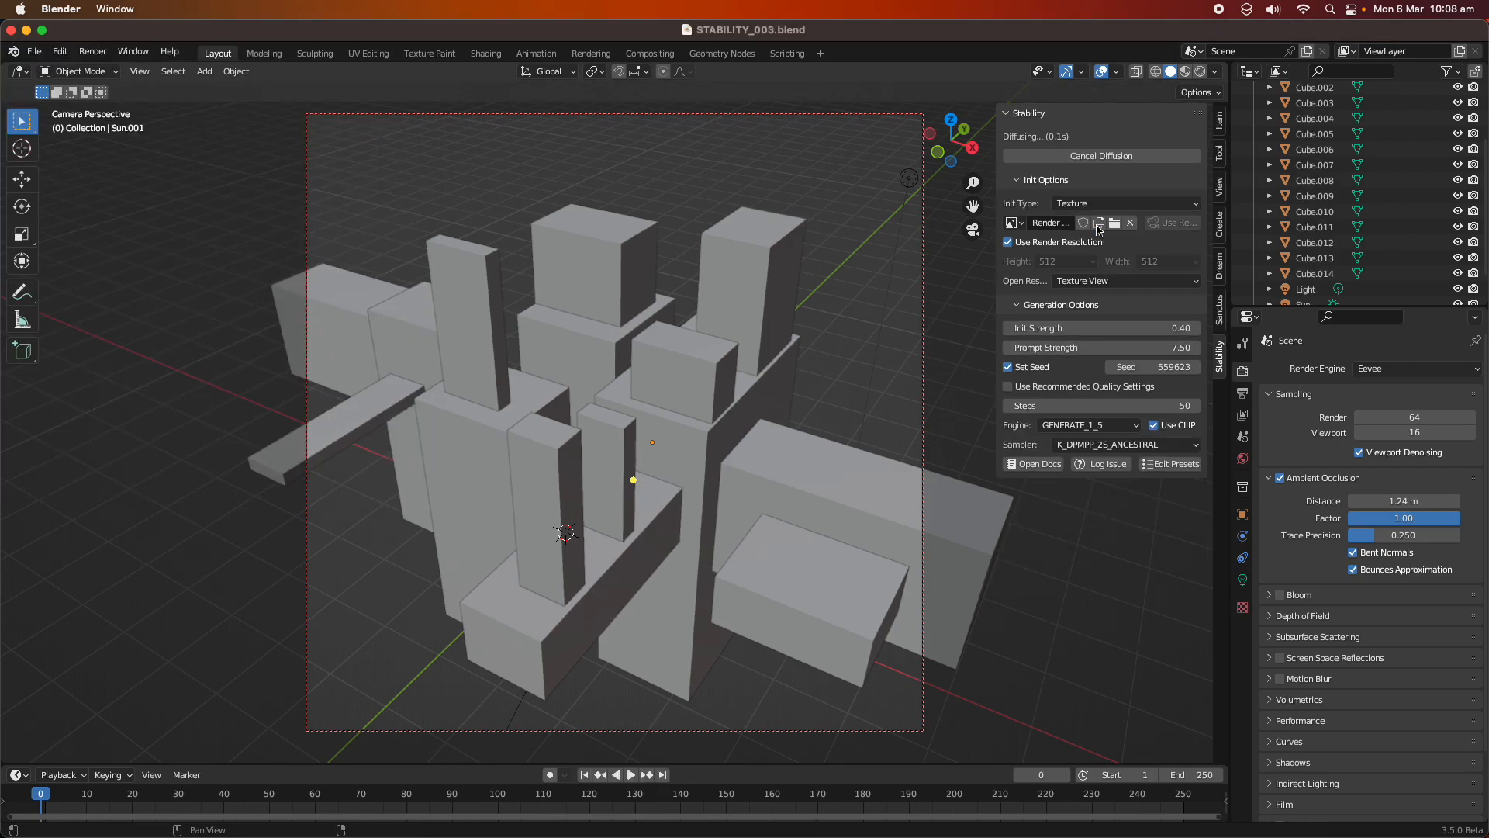
{"action": "left_click", "coordinate": [41, 30]}
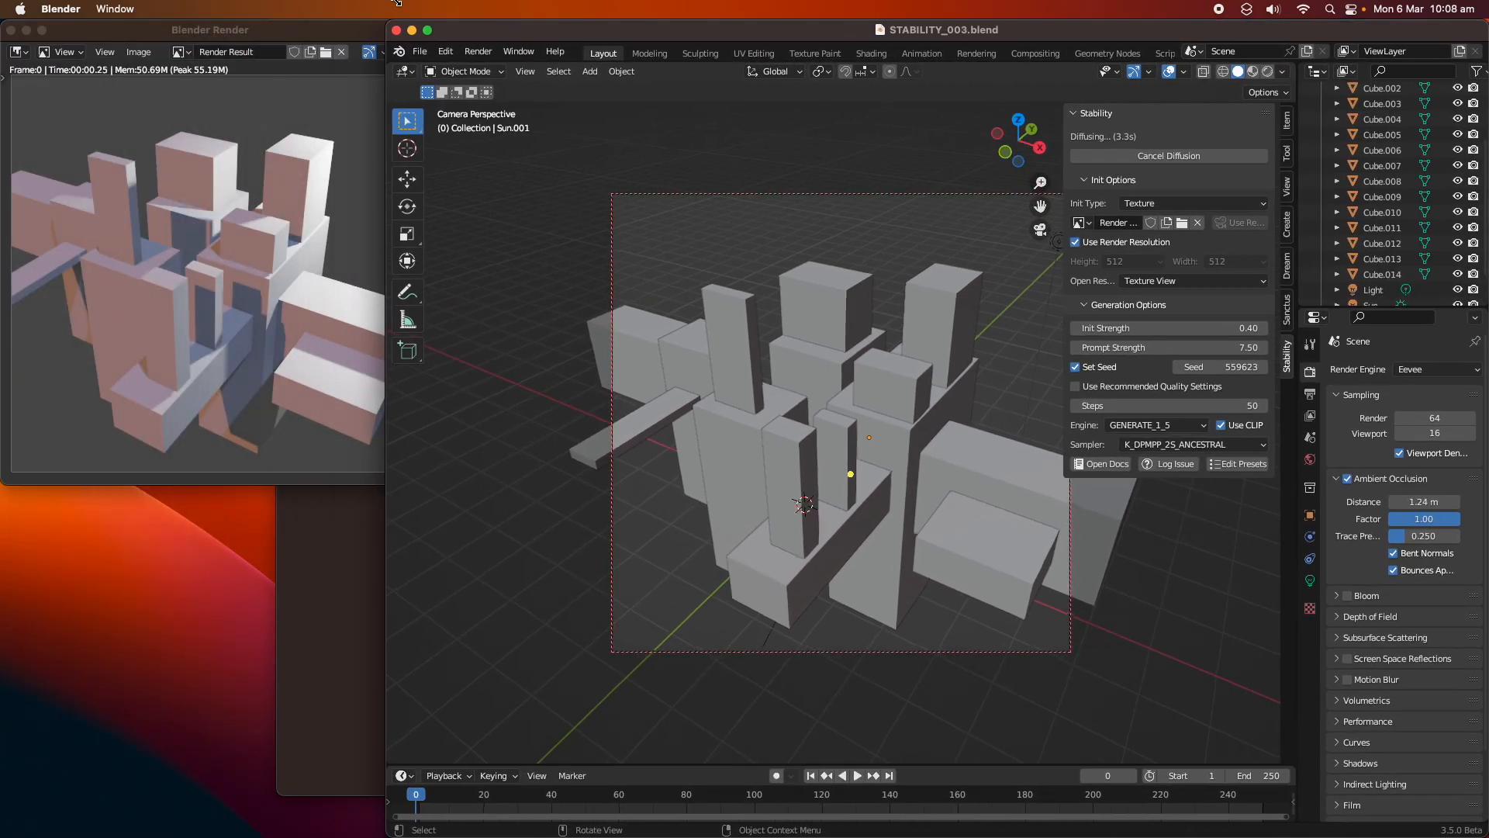
{"action": "left_click_drag", "start_coordinate": [174, 29], "coordinate": [188, 62]}
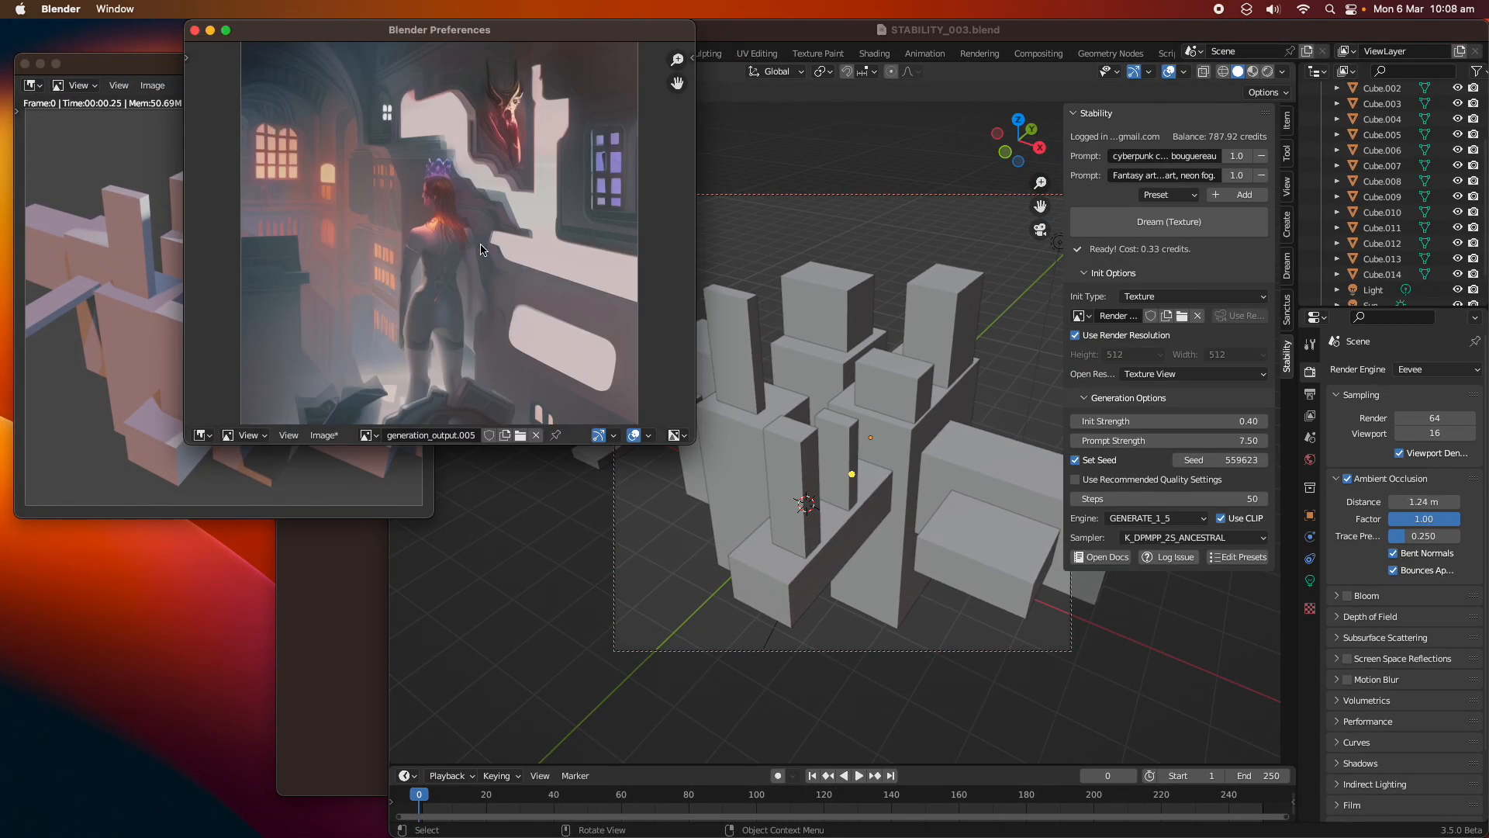
{"action": "left_click_drag", "start_coordinate": [536, 42], "coordinate": [424, 310]}
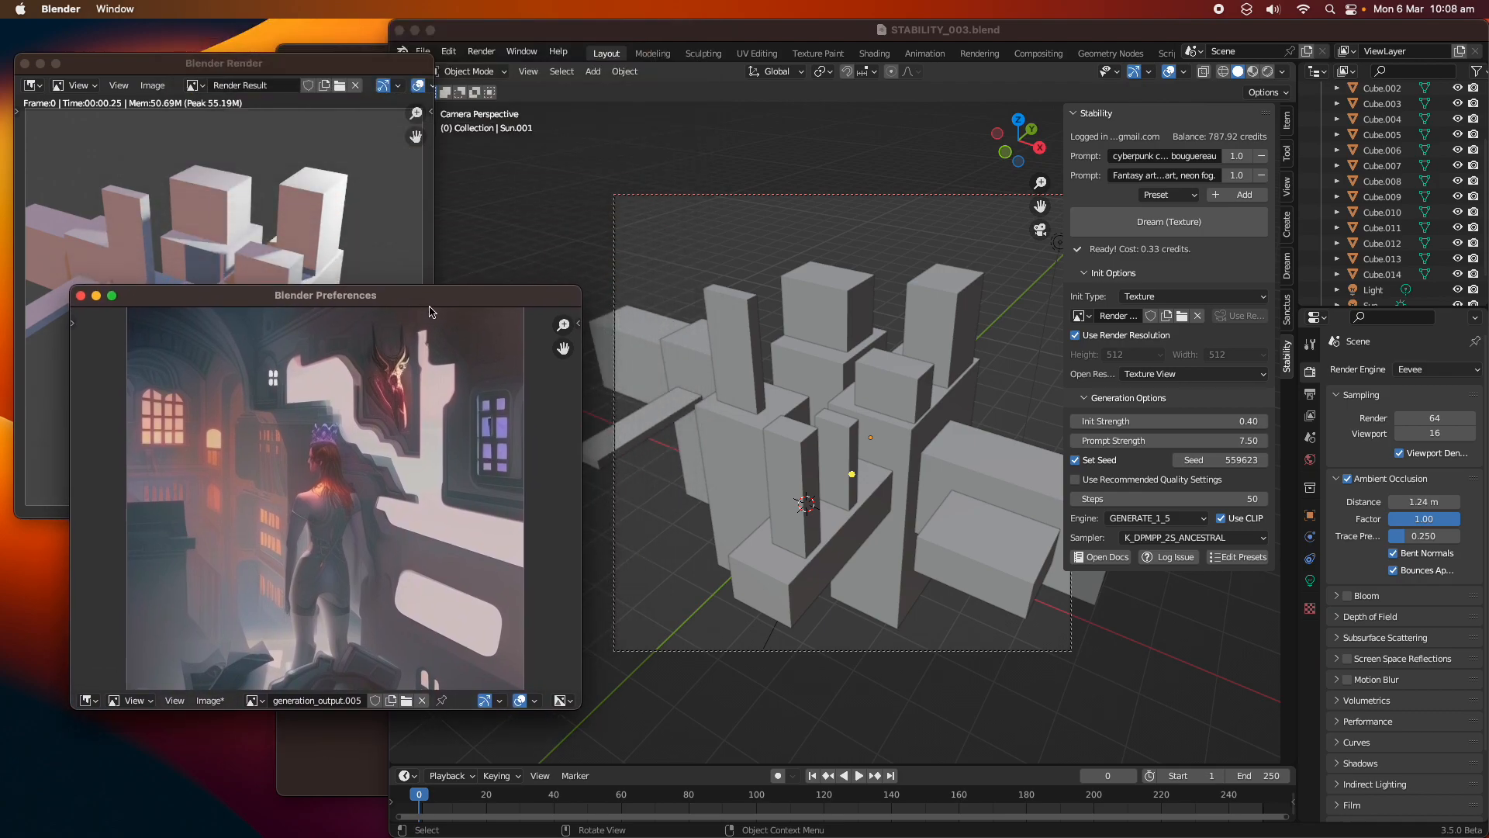
- Replace the Fantasy style prompt with the Architecture preset
{"action": "left_click", "coordinate": [1262, 175]}
{"action": "left_click", "coordinate": [1262, 188]}
{"action": "left_click", "coordinate": [1163, 276]}
{"action": "left_click", "coordinate": [1162, 276]}
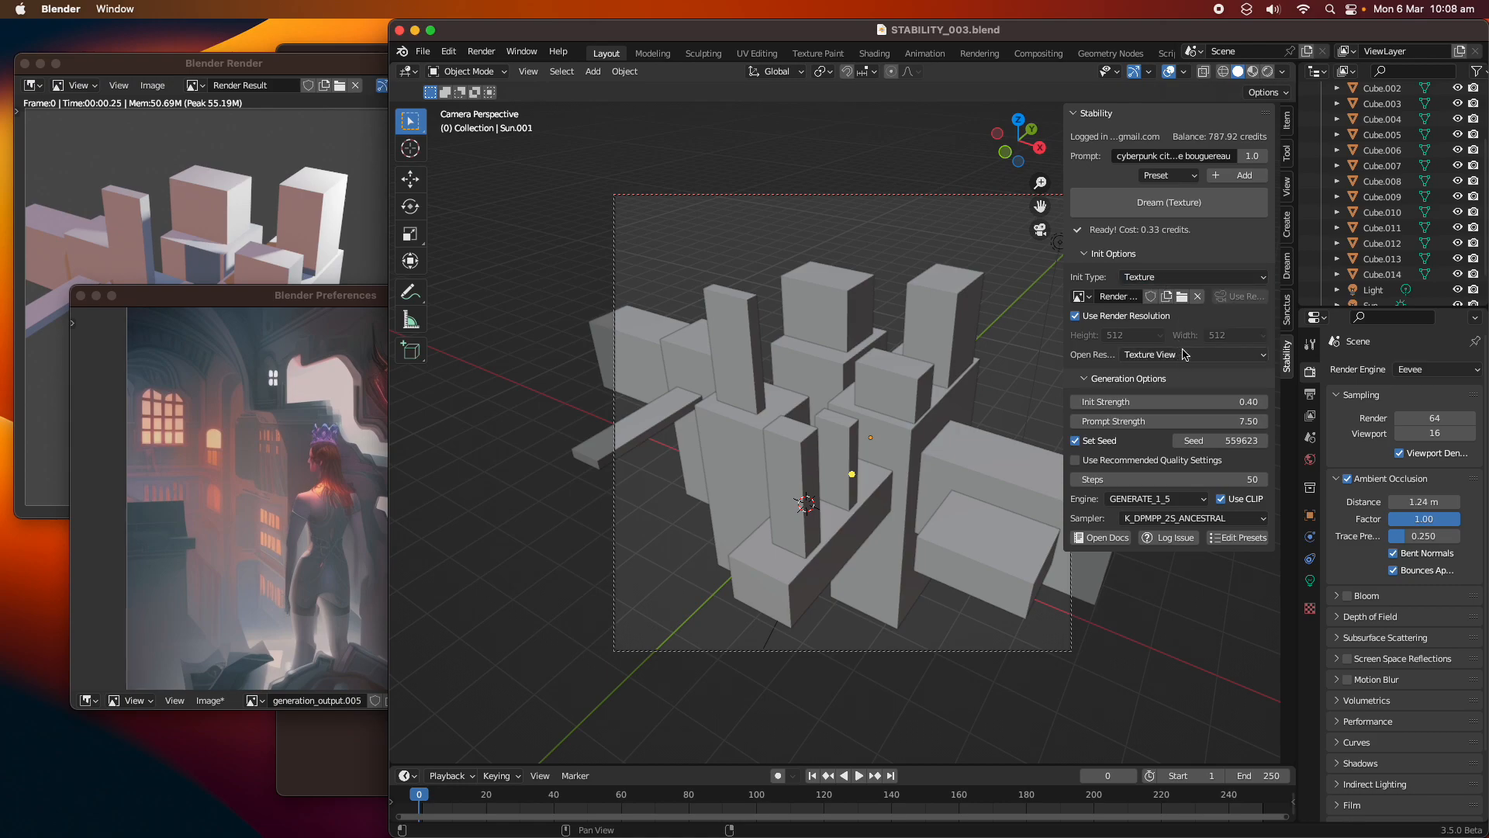
{"action": "left_click", "coordinate": [1167, 175]}
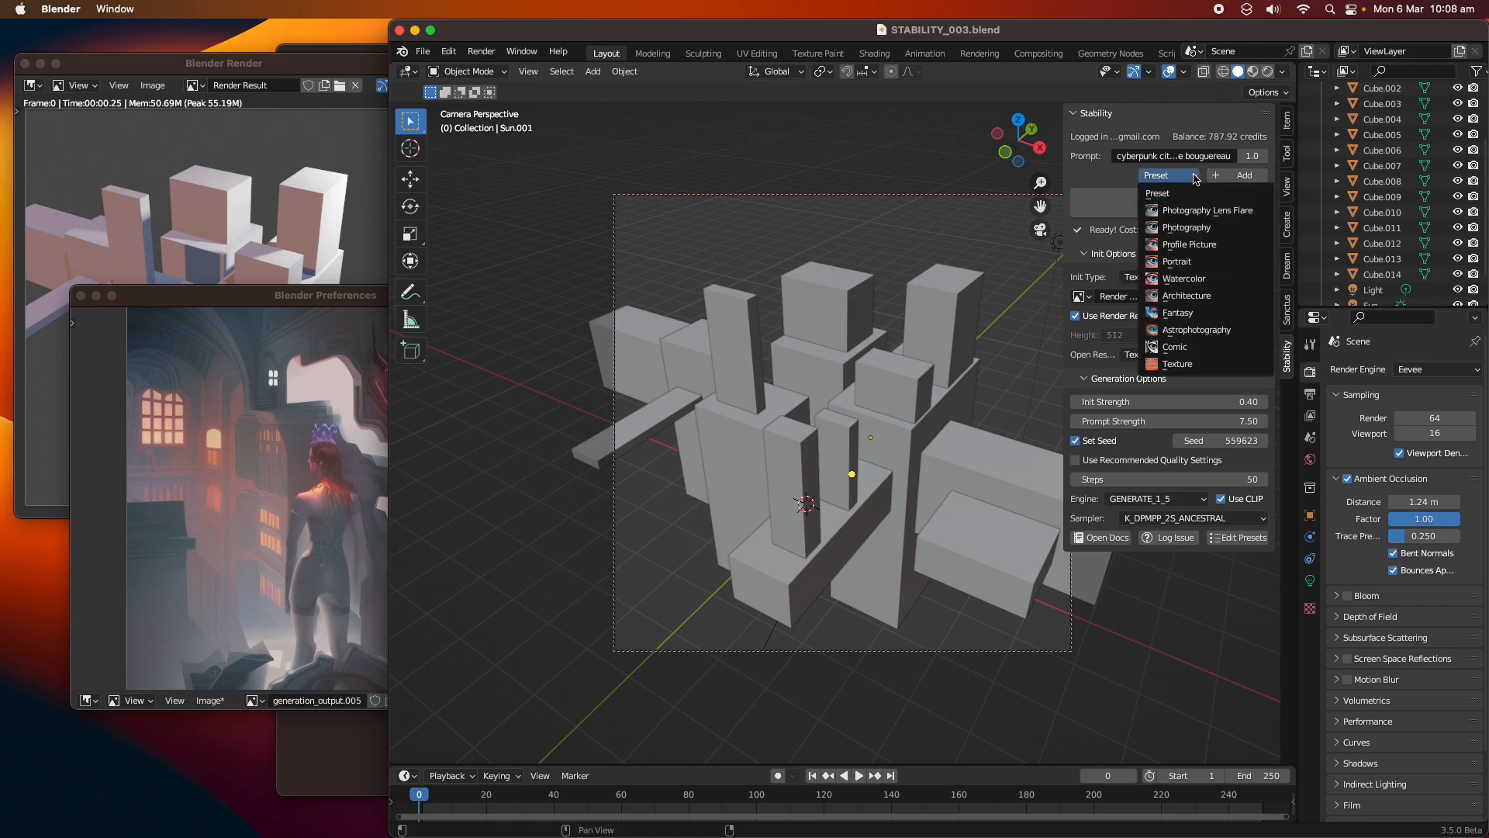
{"action": "left_click", "coordinate": [1212, 298]}
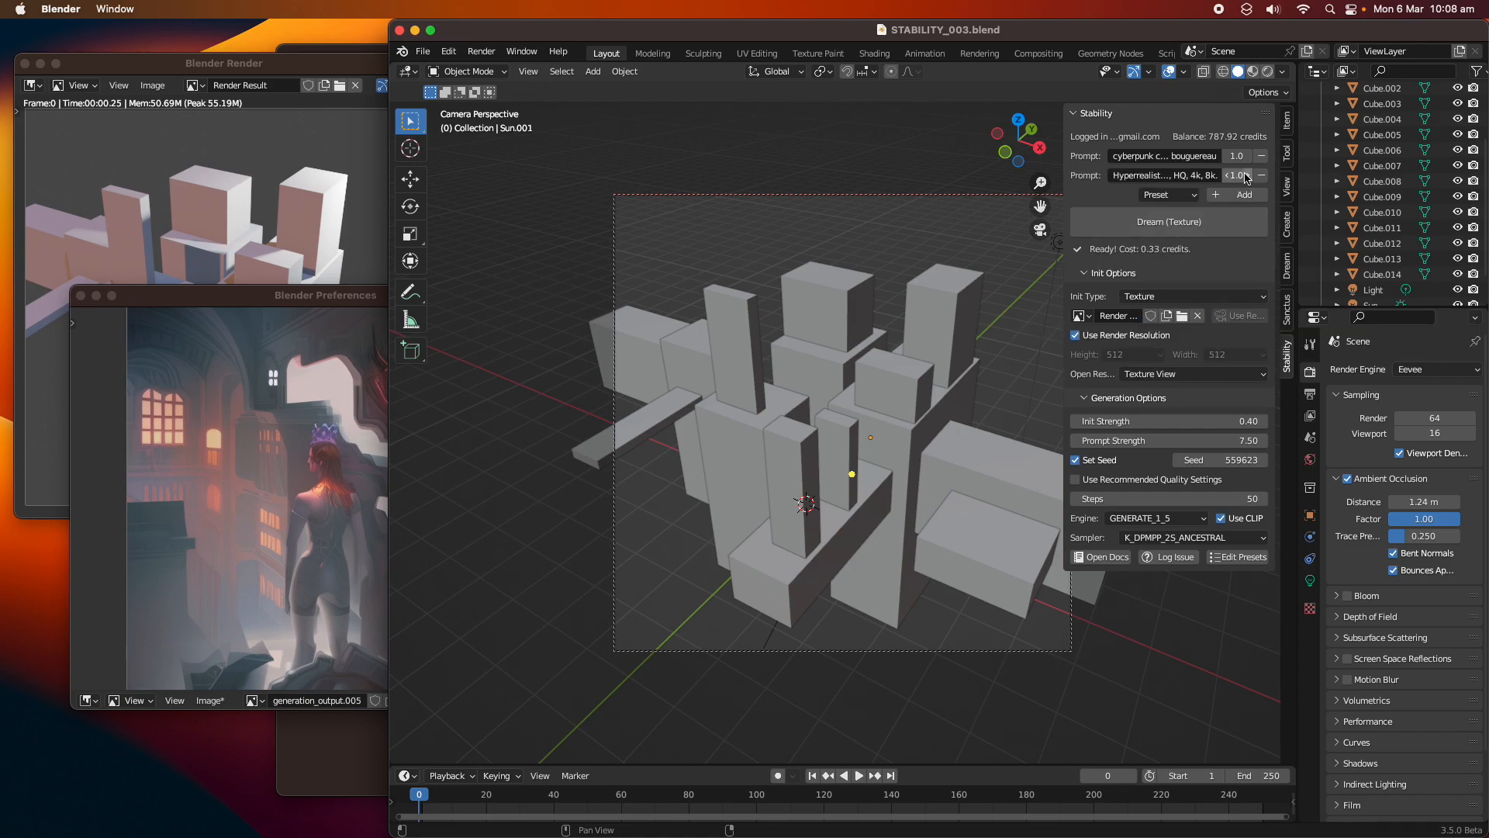
- Generate a texture with the cyberpunk and Architecture prompts and place its preview beneath the earlier result
{"action": "left_click", "coordinate": [1198, 225]}
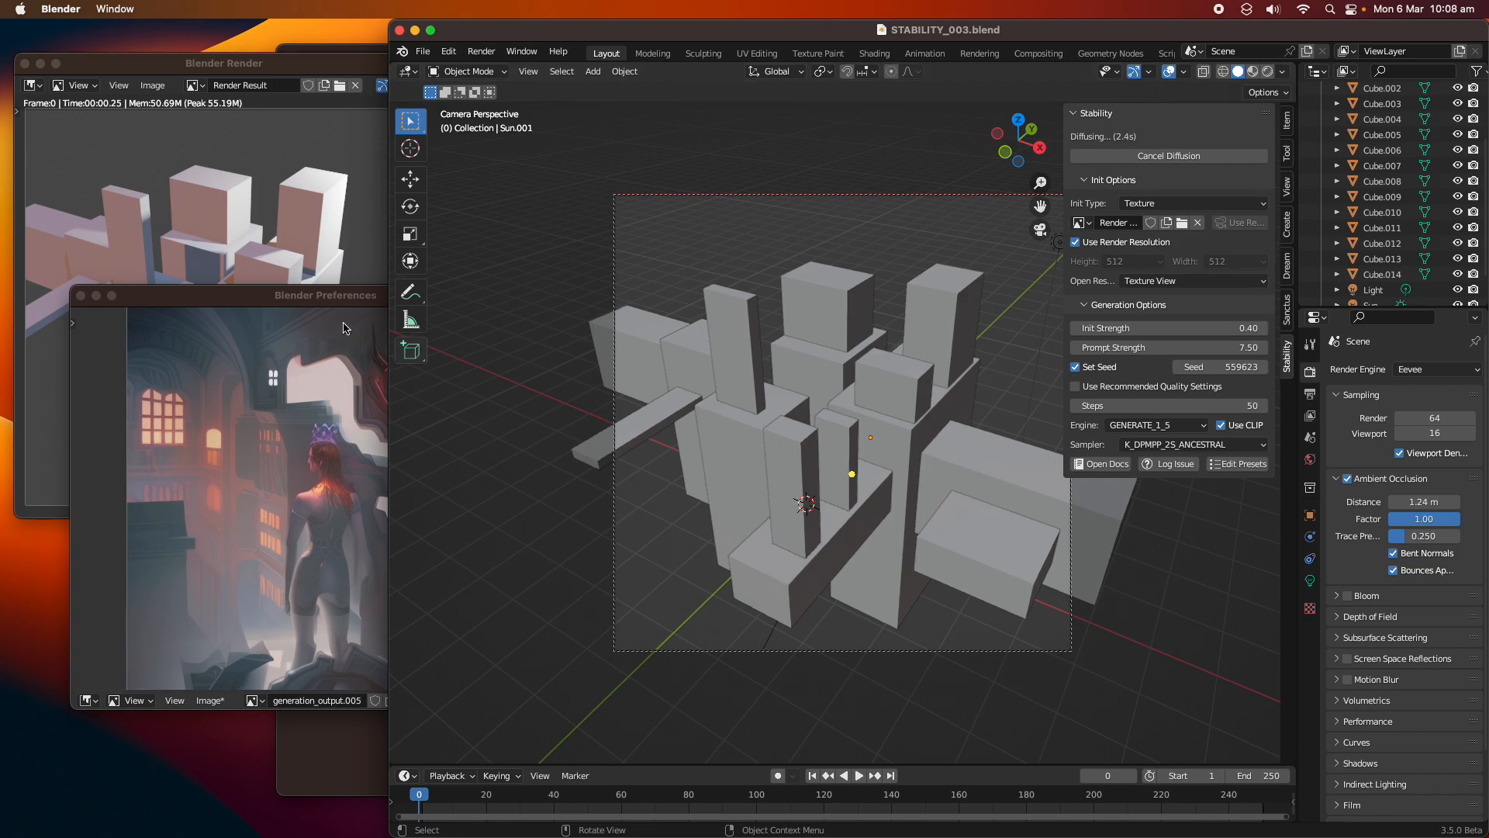
{"action": "left_click_drag", "start_coordinate": [350, 299], "coordinate": [347, 225]}
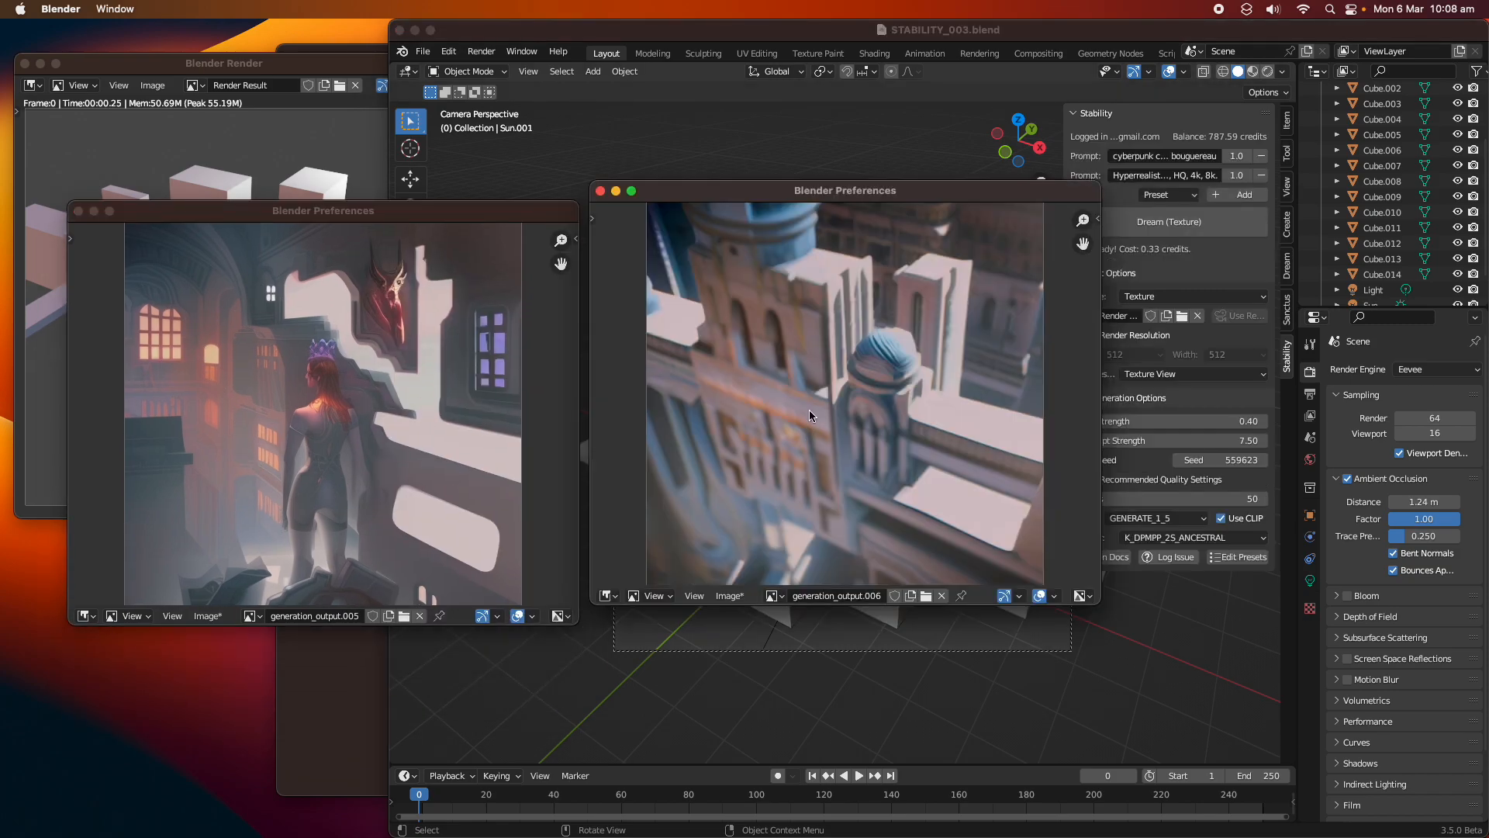
{"action": "left_click_drag", "start_coordinate": [806, 190], "coordinate": [264, 345]}
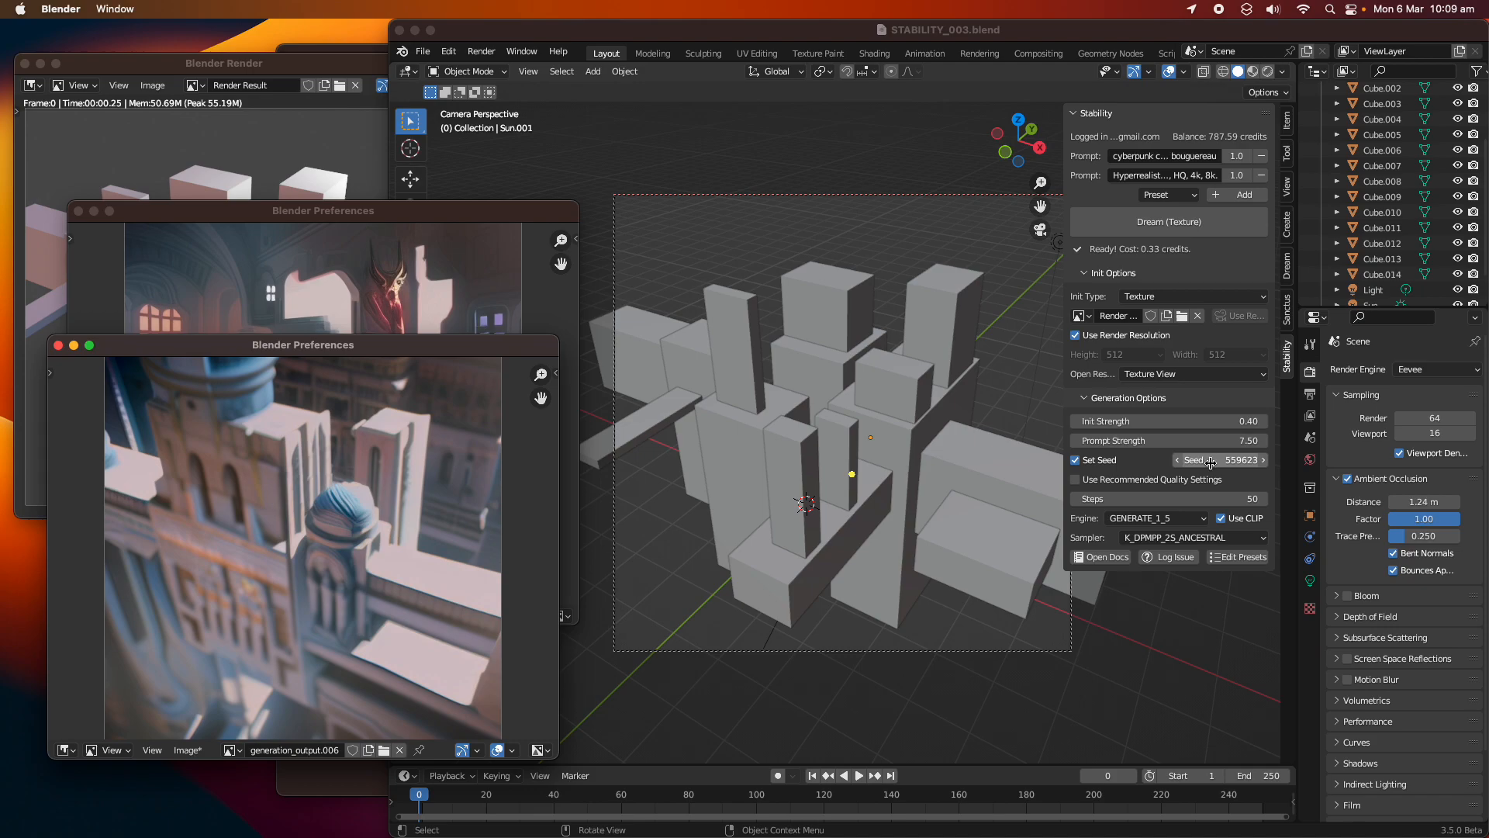
- Turn off the fixed seed, start generating another texture and rearrange the preview and render windows
{"action": "left_click", "coordinate": [1075, 460]}
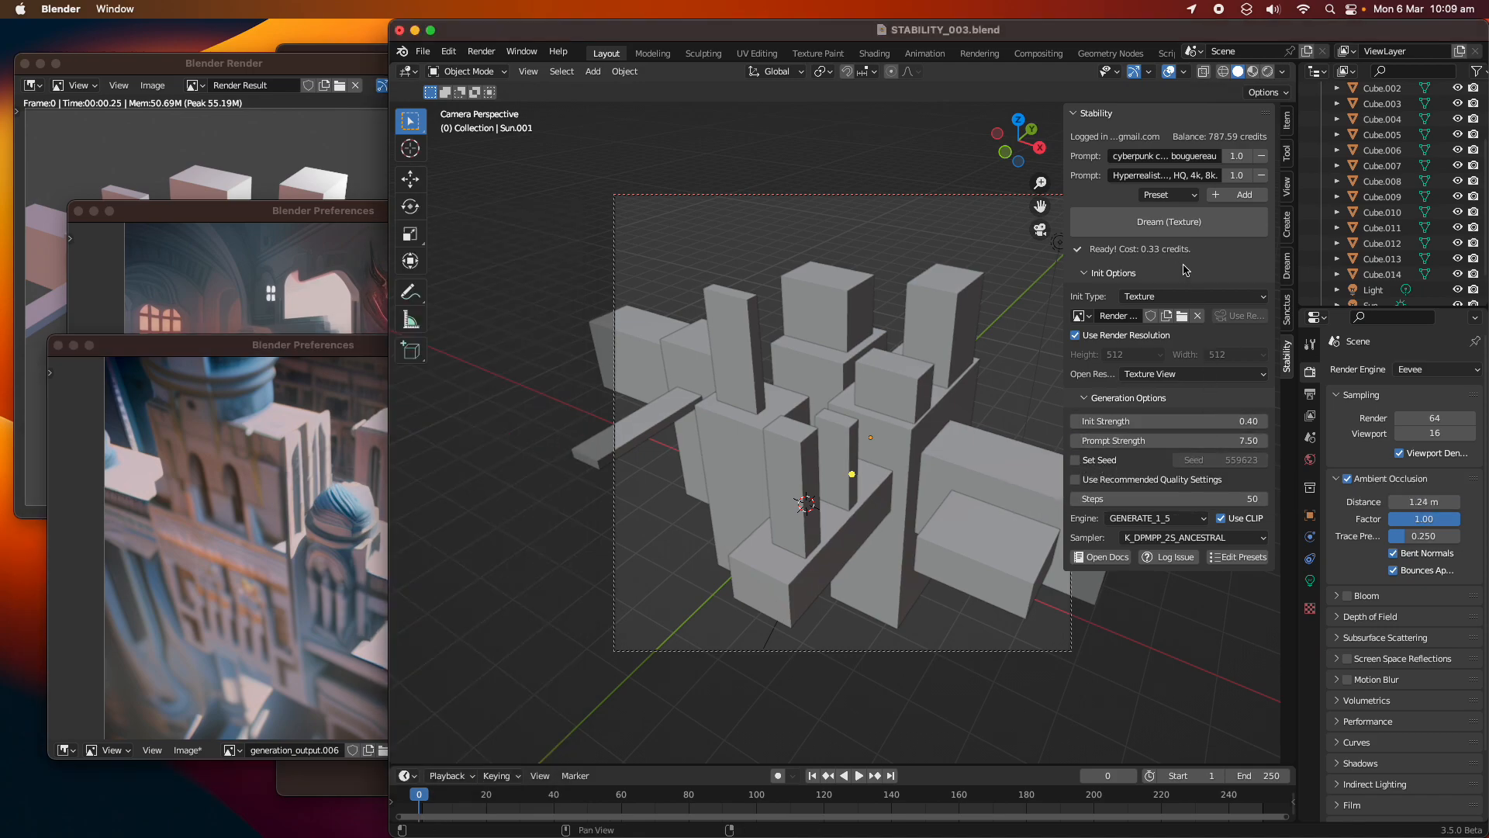
{"action": "left_click", "coordinate": [1168, 223]}
{"action": "mouse_move", "coordinate": [328, 353]}
{"action": "left_mouse_down"}
{"action": "mouse_move", "coordinate": [297, 116]}
{"action": "mouse_move", "coordinate": [307, 363]}
{"action": "left_mouse_up"}
{"action": "left_click_drag", "start_coordinate": [279, 68], "coordinate": [278, 53]}
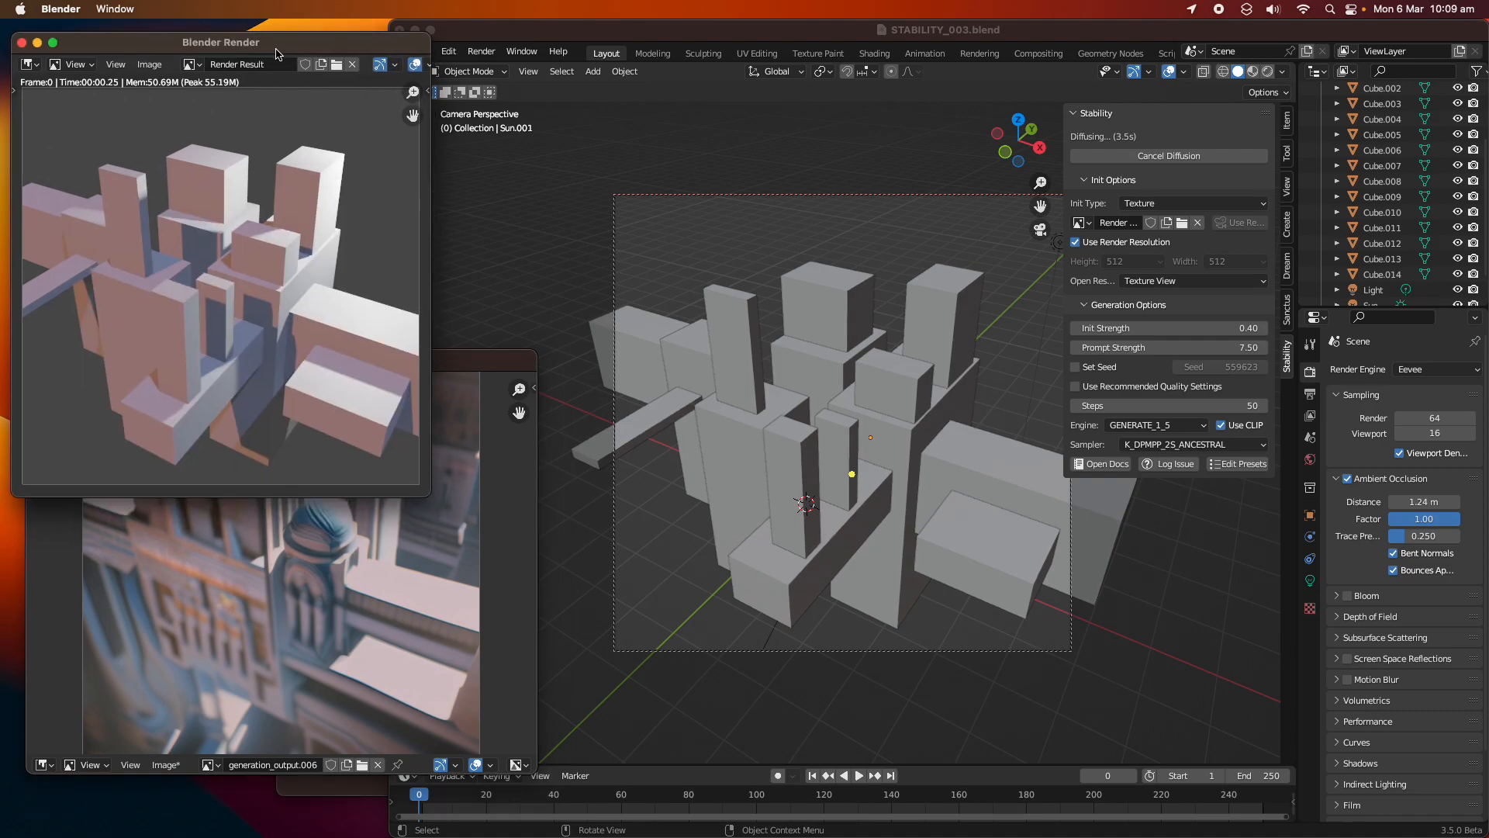
- Arrange the result windows, enable the fixed seed with the value 123132465, and generate a texture from the render
{"action": "left_click_drag", "start_coordinate": [468, 363], "coordinate": [468, 356]}
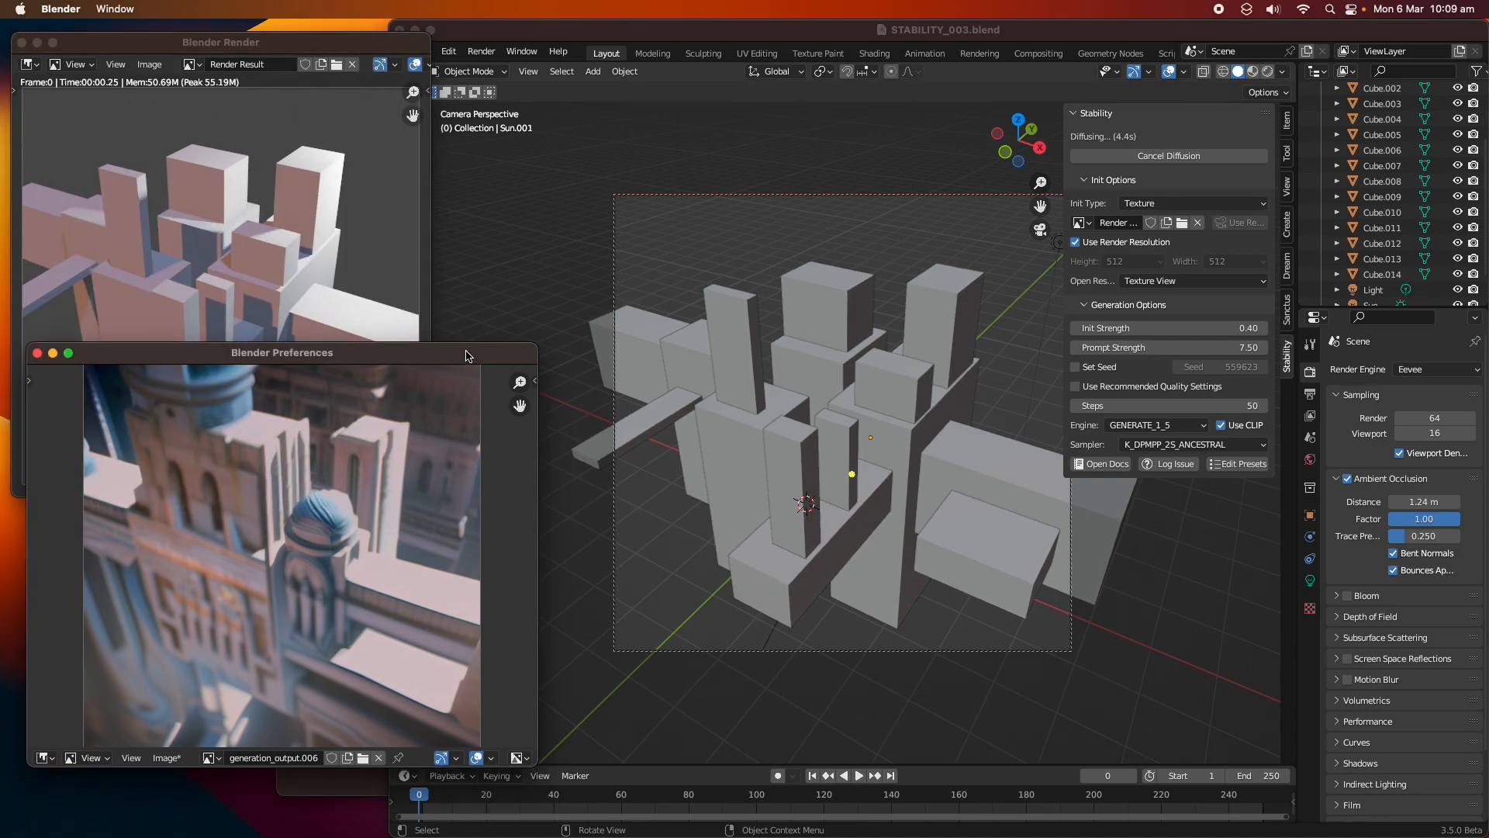
{"action": "left_click_drag", "start_coordinate": [484, 356], "coordinate": [496, 342]}
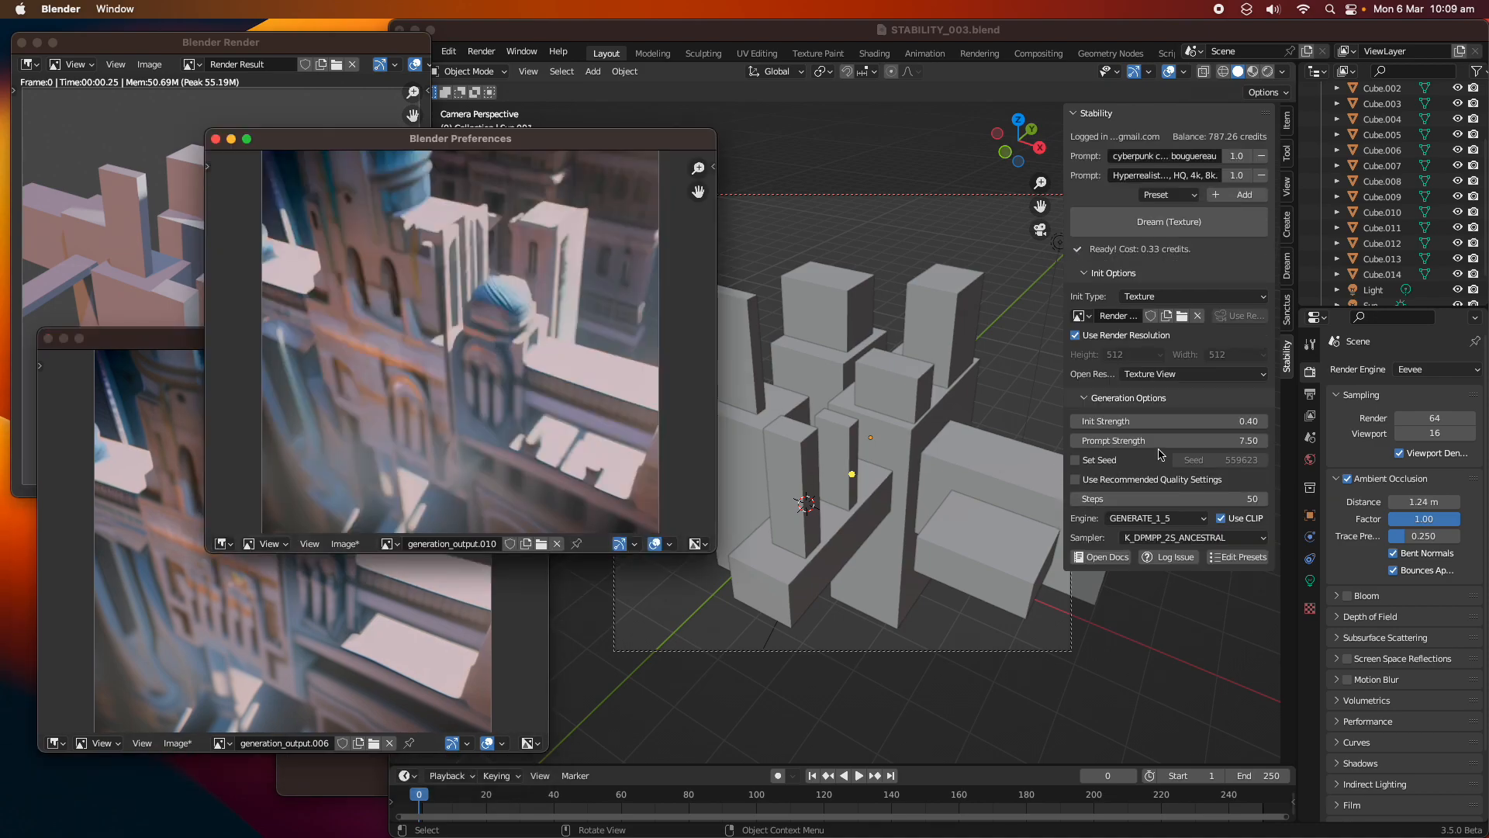
{"action": "left_click", "coordinate": [1075, 459]}
{"action": "left_click", "coordinate": [1214, 460]}
{"action": "type", "text": "123132465"}
{"action": "key", "text": "Return"}
{"action": "left_click", "coordinate": [1169, 221]}
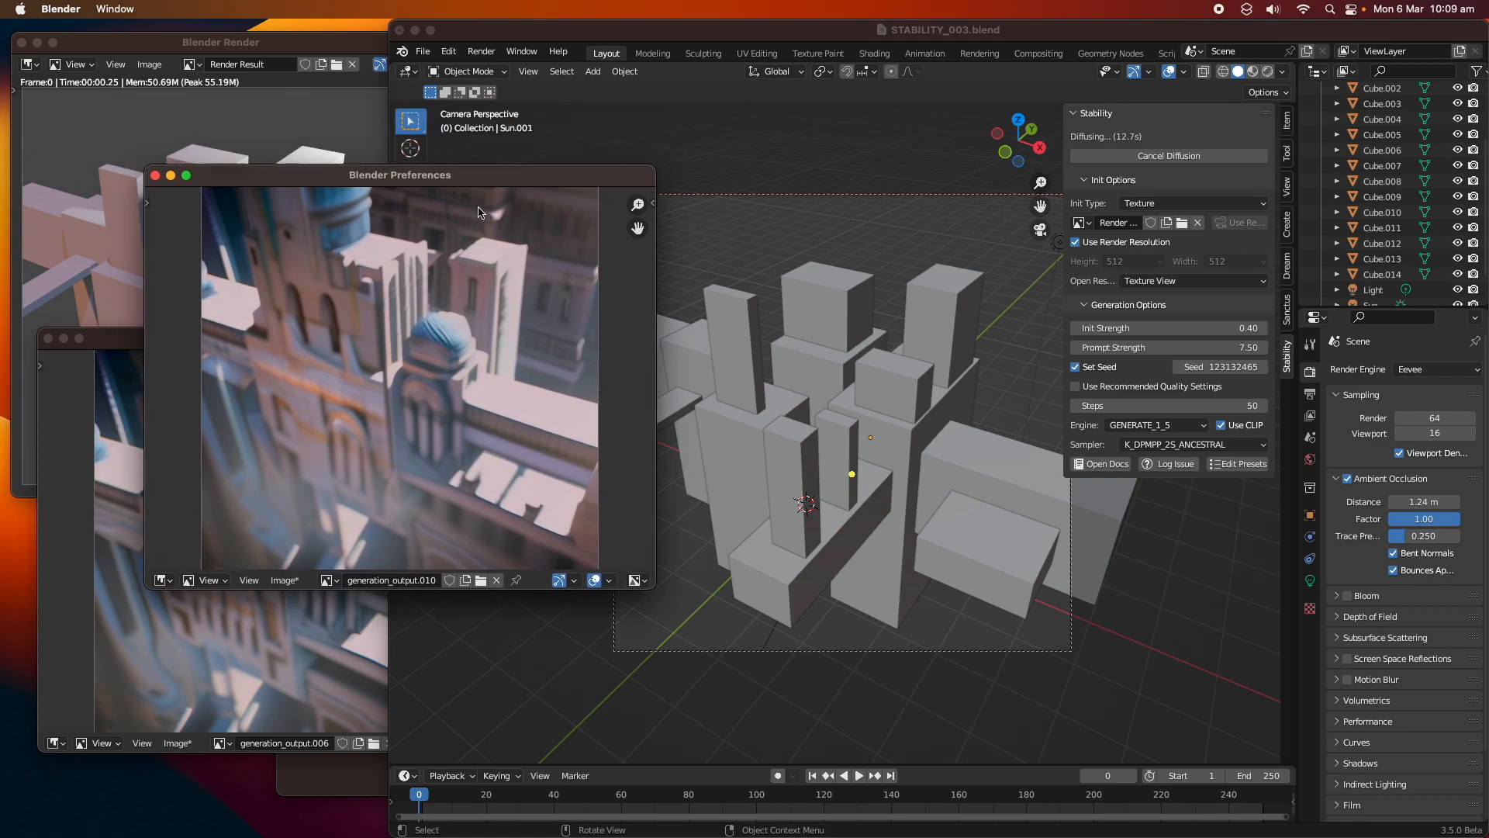
- Move the new preview away from the settings, set the seed to 123131680 and generate another texture
{"action": "left_click_drag", "start_coordinate": [481, 32], "coordinate": [617, 315]}
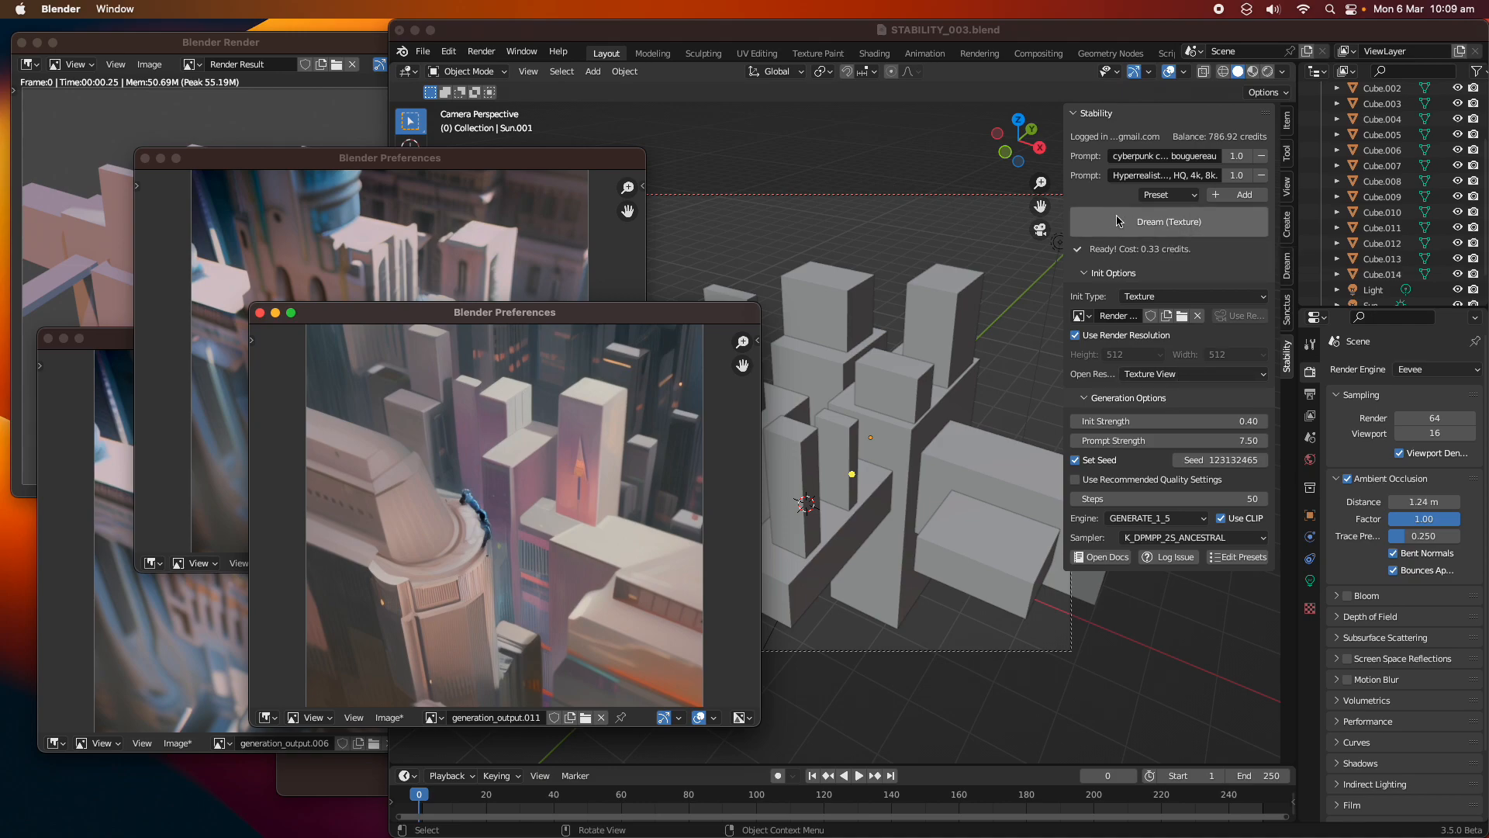
{"action": "left_click", "coordinate": [1210, 457]}
{"action": "left_click", "coordinate": [1168, 222]}
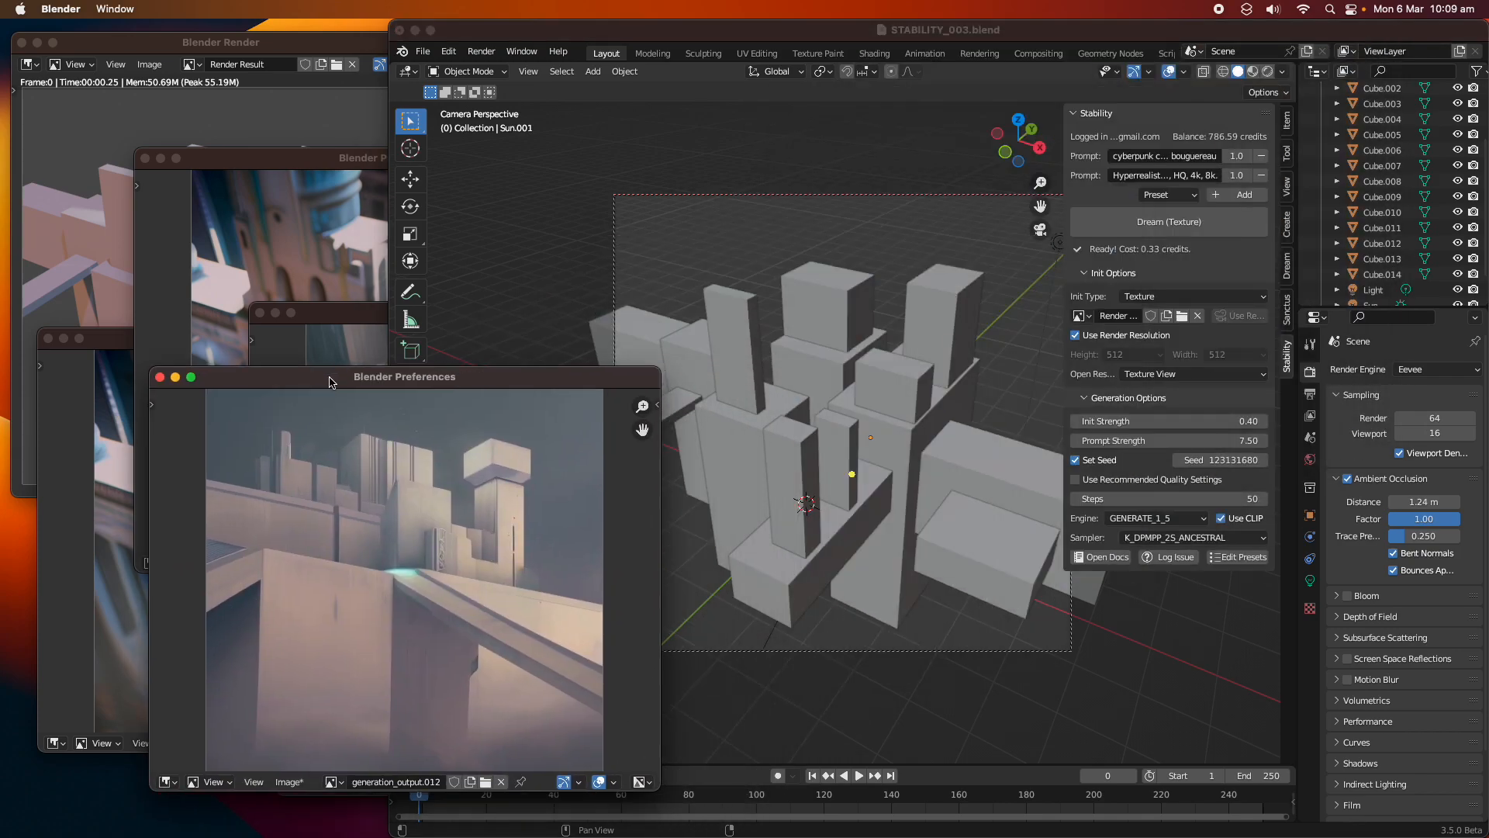
- Set the init strength to 0.30, generate a texture and place its preview beside the earlier results, clear of the settings
{"action": "double_click", "coordinate": [1207, 422]}
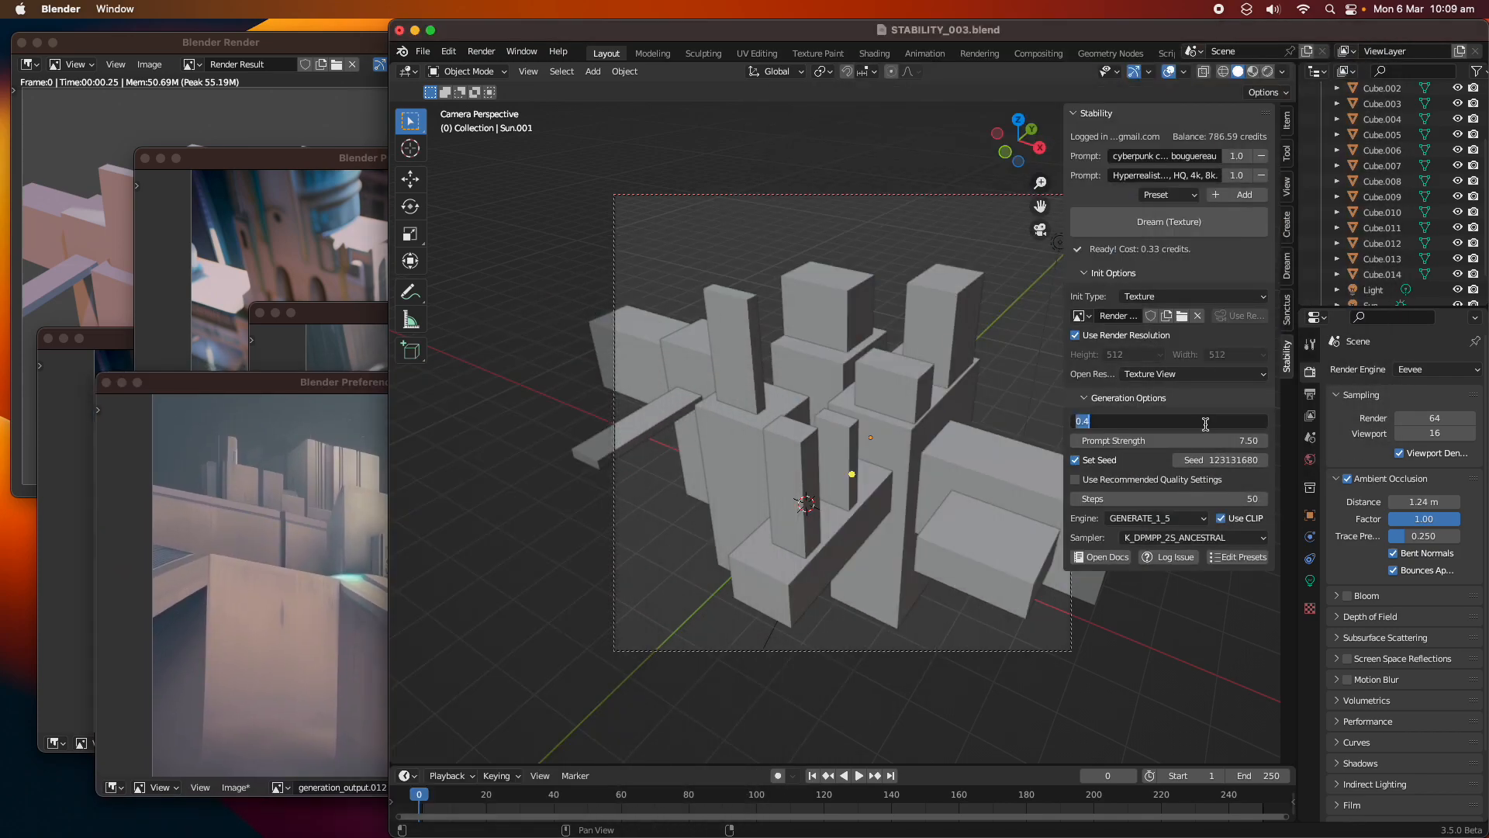
{"action": "key", "text": "BackSpace"}
{"action": "type", "text": ".3"}
{"action": "key", "text": "Return"}
{"action": "left_click", "coordinate": [1159, 223]}
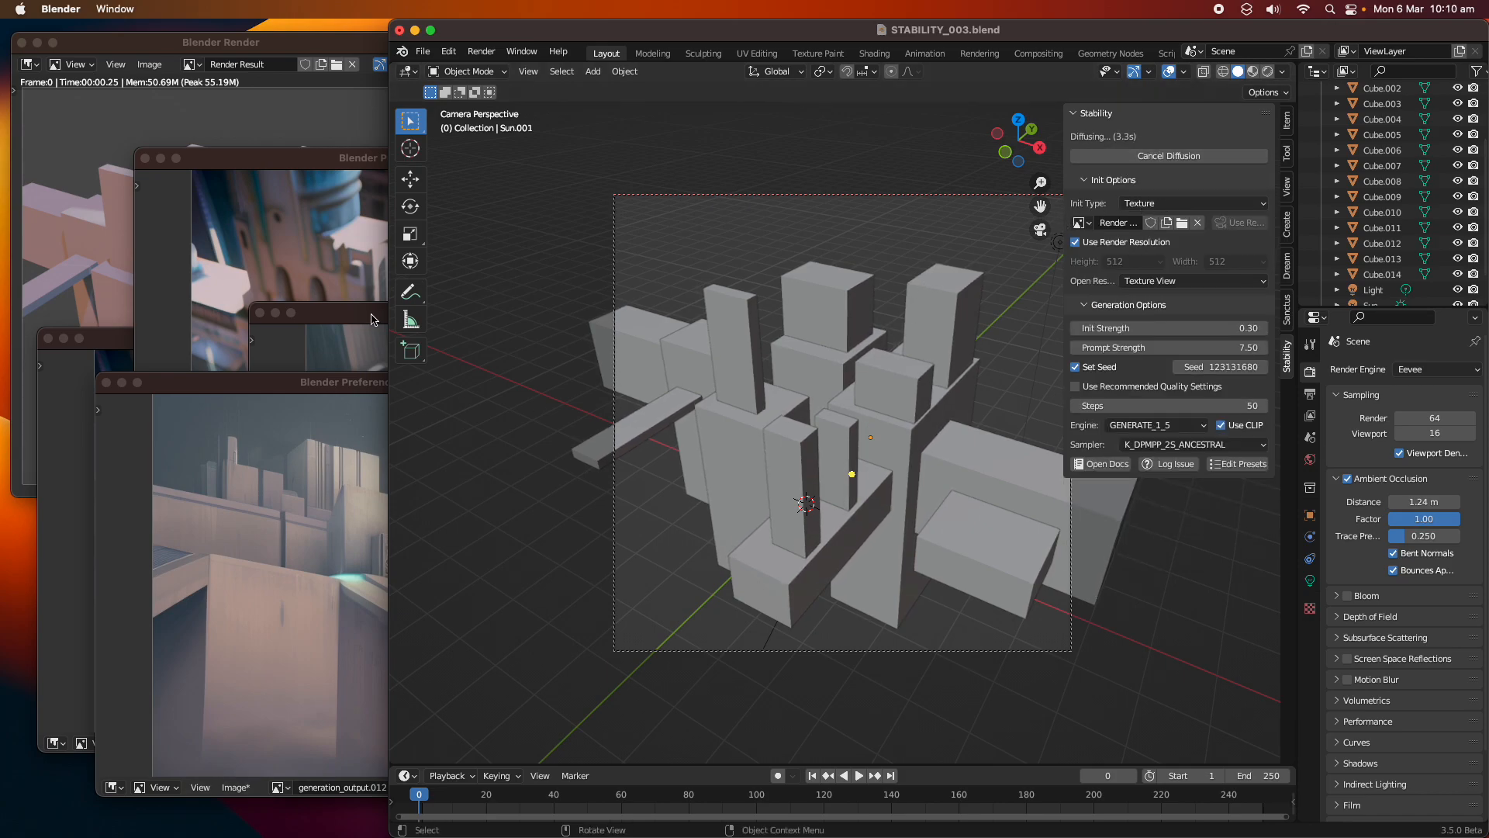
{"action": "left_click", "coordinate": [332, 315]}
{"action": "left_click_drag", "start_coordinate": [329, 315], "coordinate": [200, 254]}
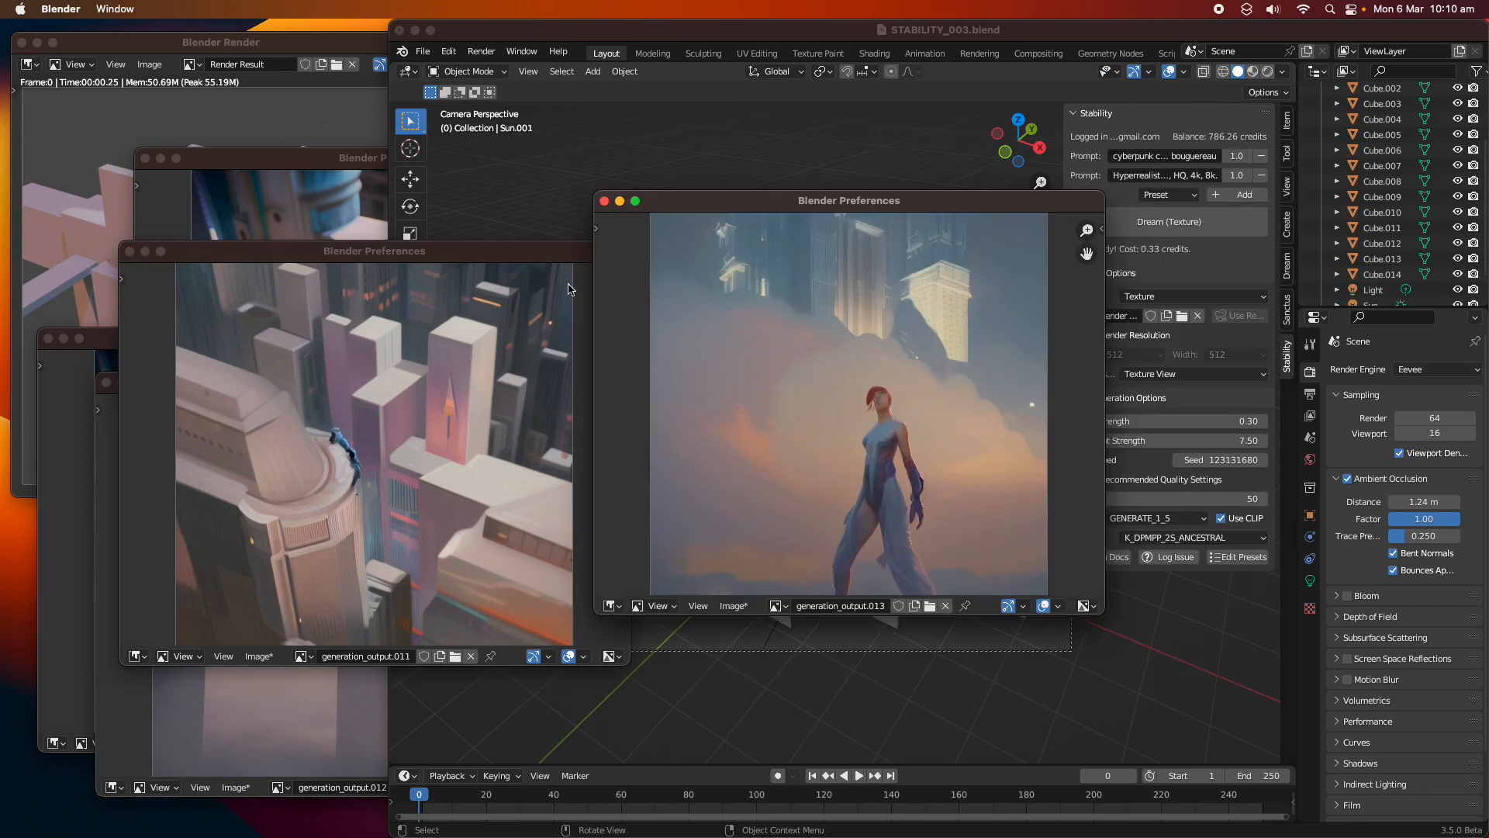
{"action": "left_click_drag", "start_coordinate": [780, 210], "coordinate": [567, 161]}
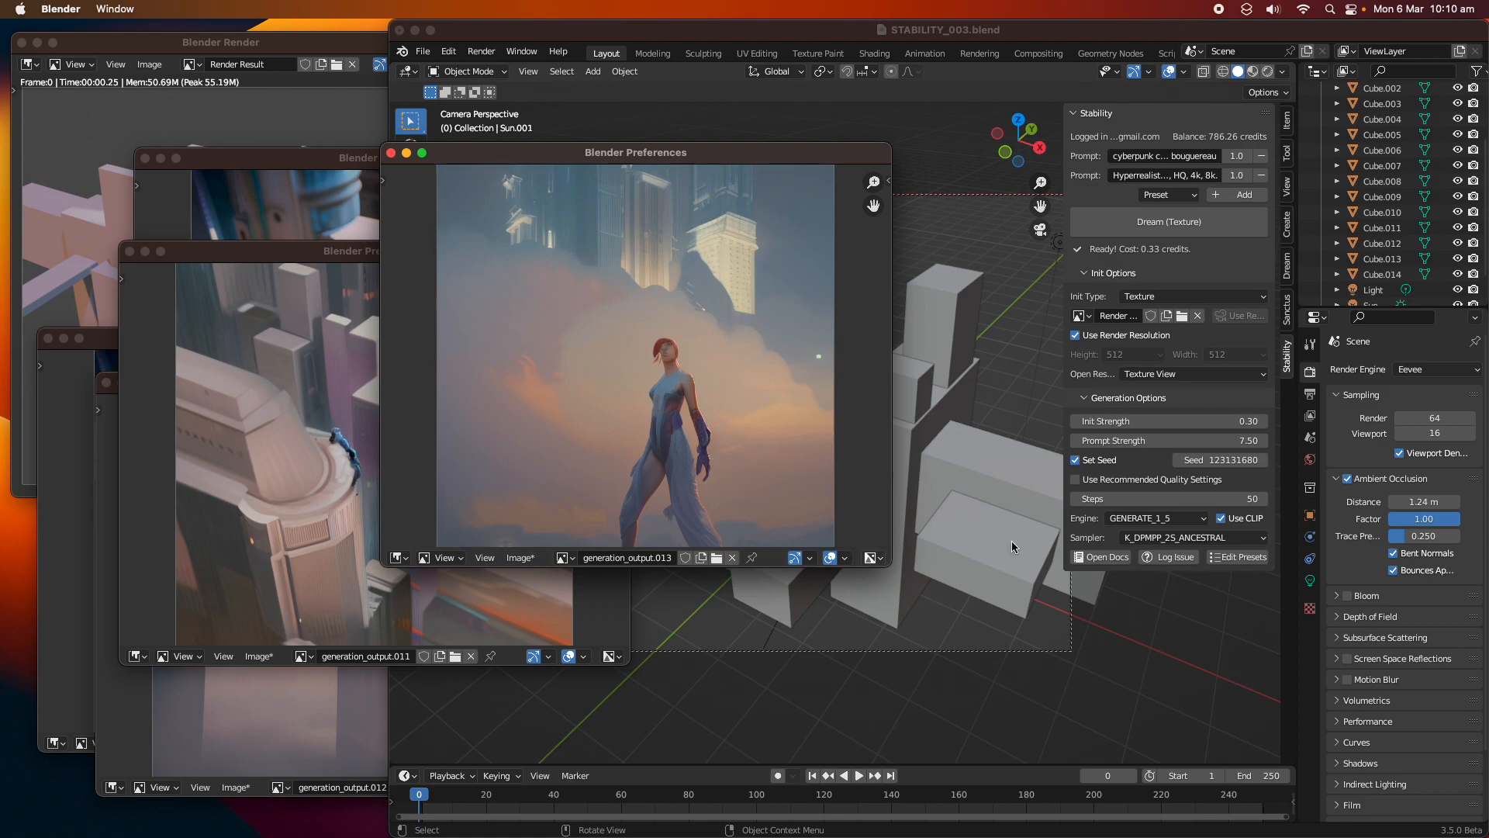
{"action": "left_click_drag", "start_coordinate": [708, 157], "coordinate": [586, 157]}
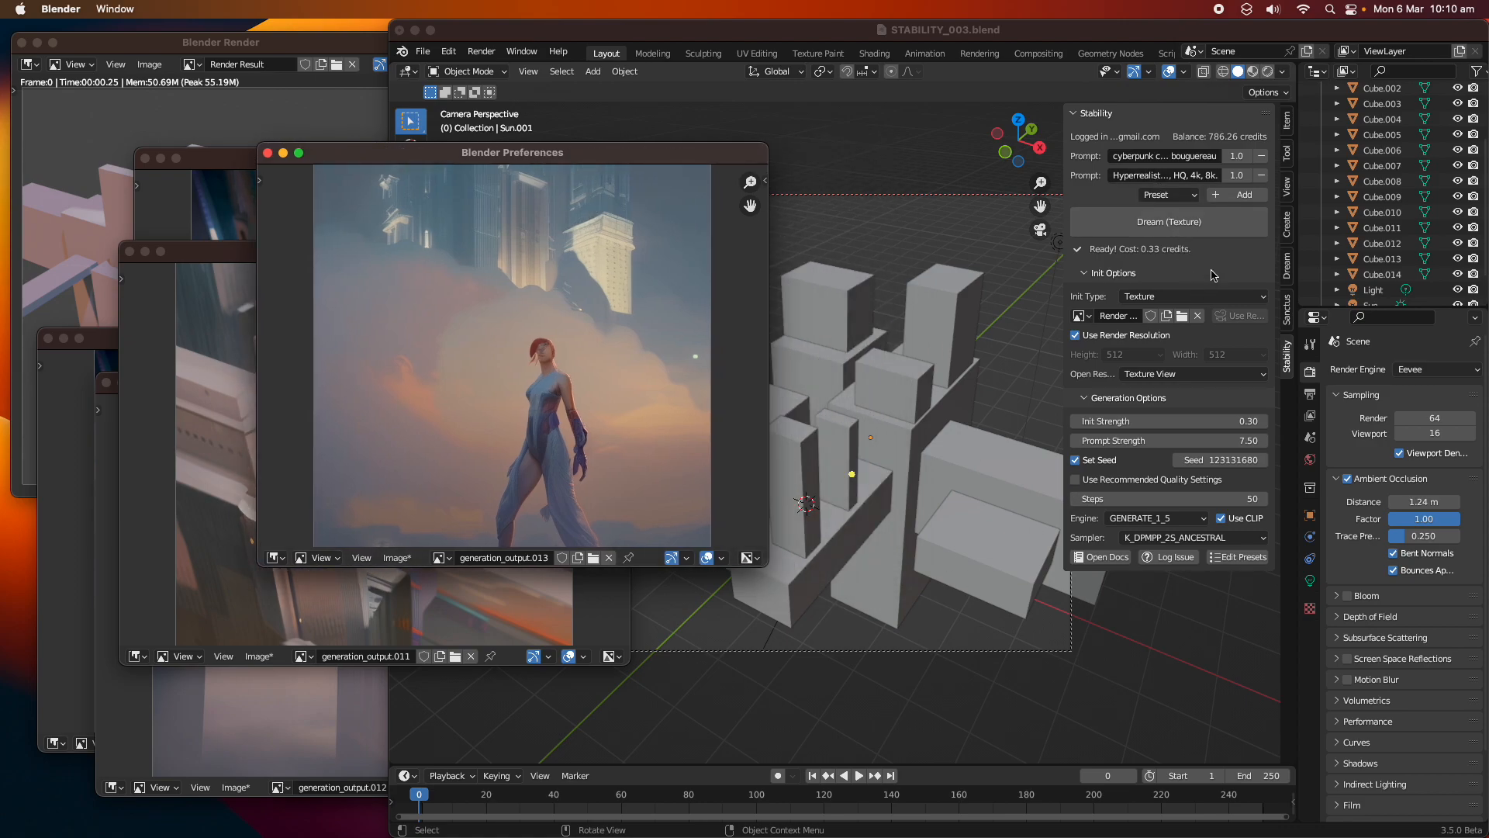
- Set the init strength to 0.50, generate a texture and arrange its preview with the render window for comparison
{"action": "double_click", "coordinate": [1199, 421]}
{"action": "key", "text": "BackSpace"}
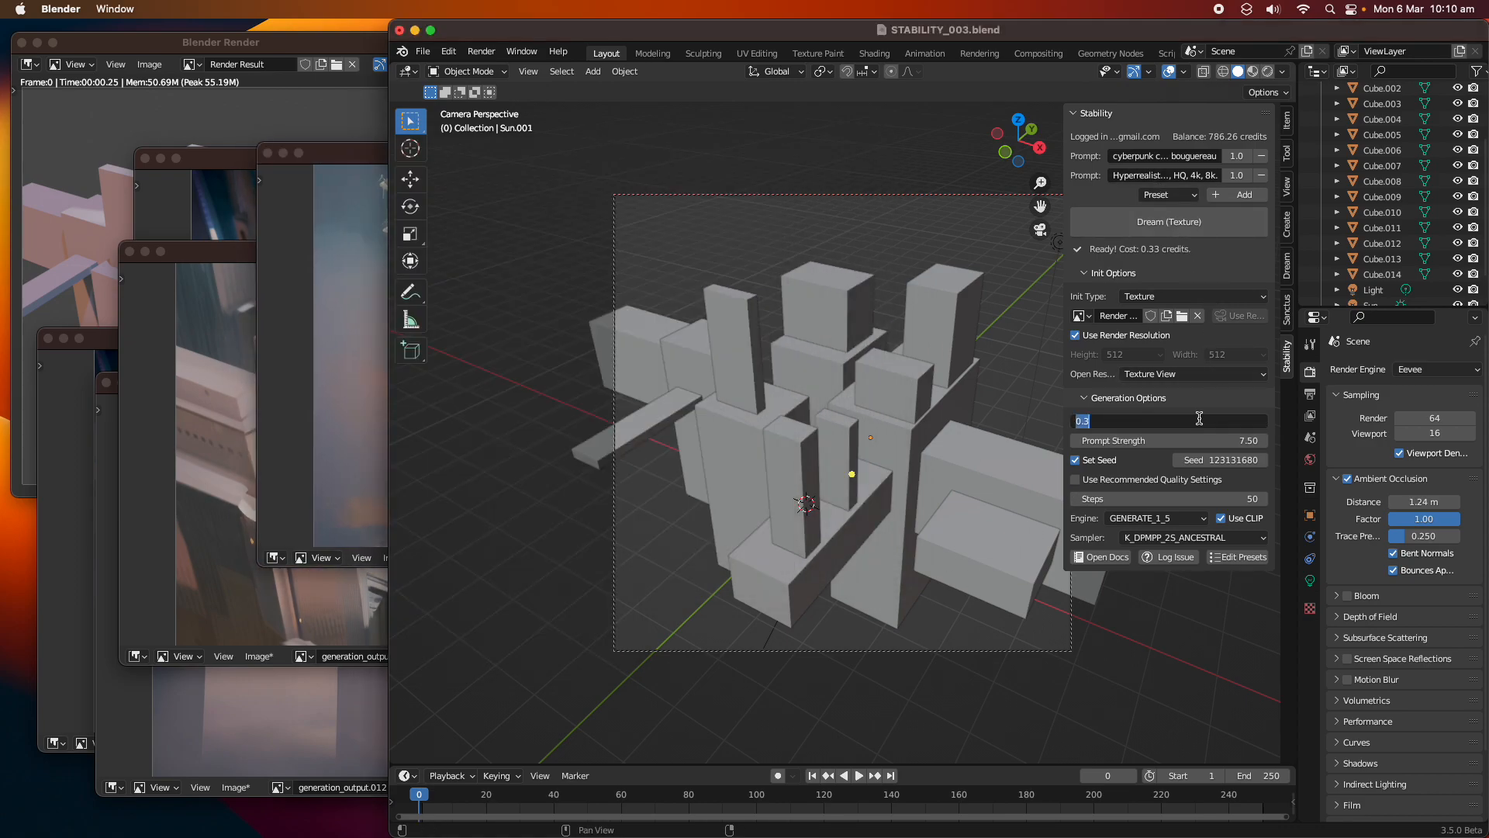
{"action": "type", "text": ".5"}
{"action": "key", "text": "Return"}
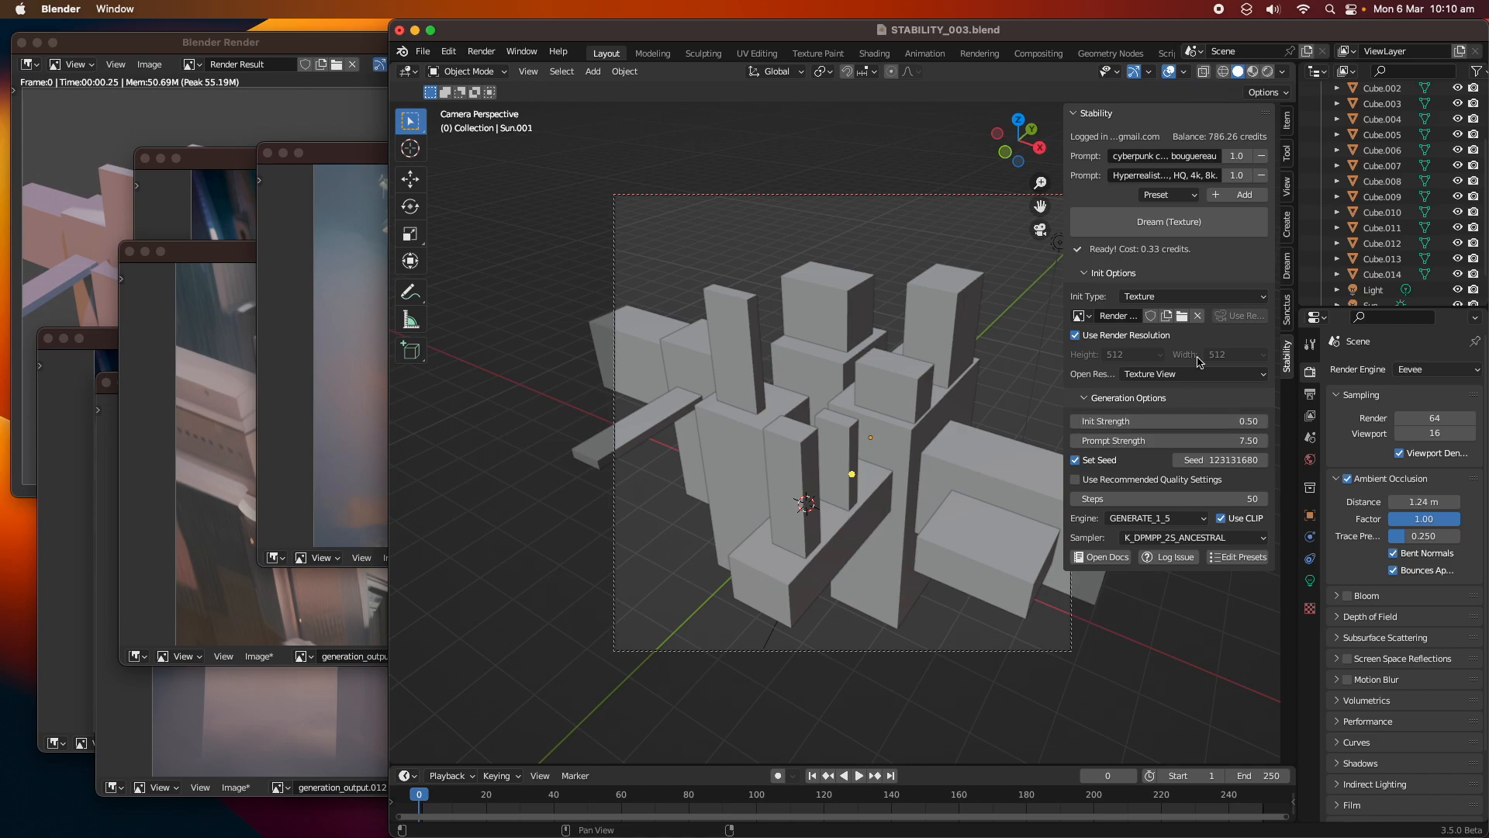
{"action": "left_click", "coordinate": [1169, 221]}
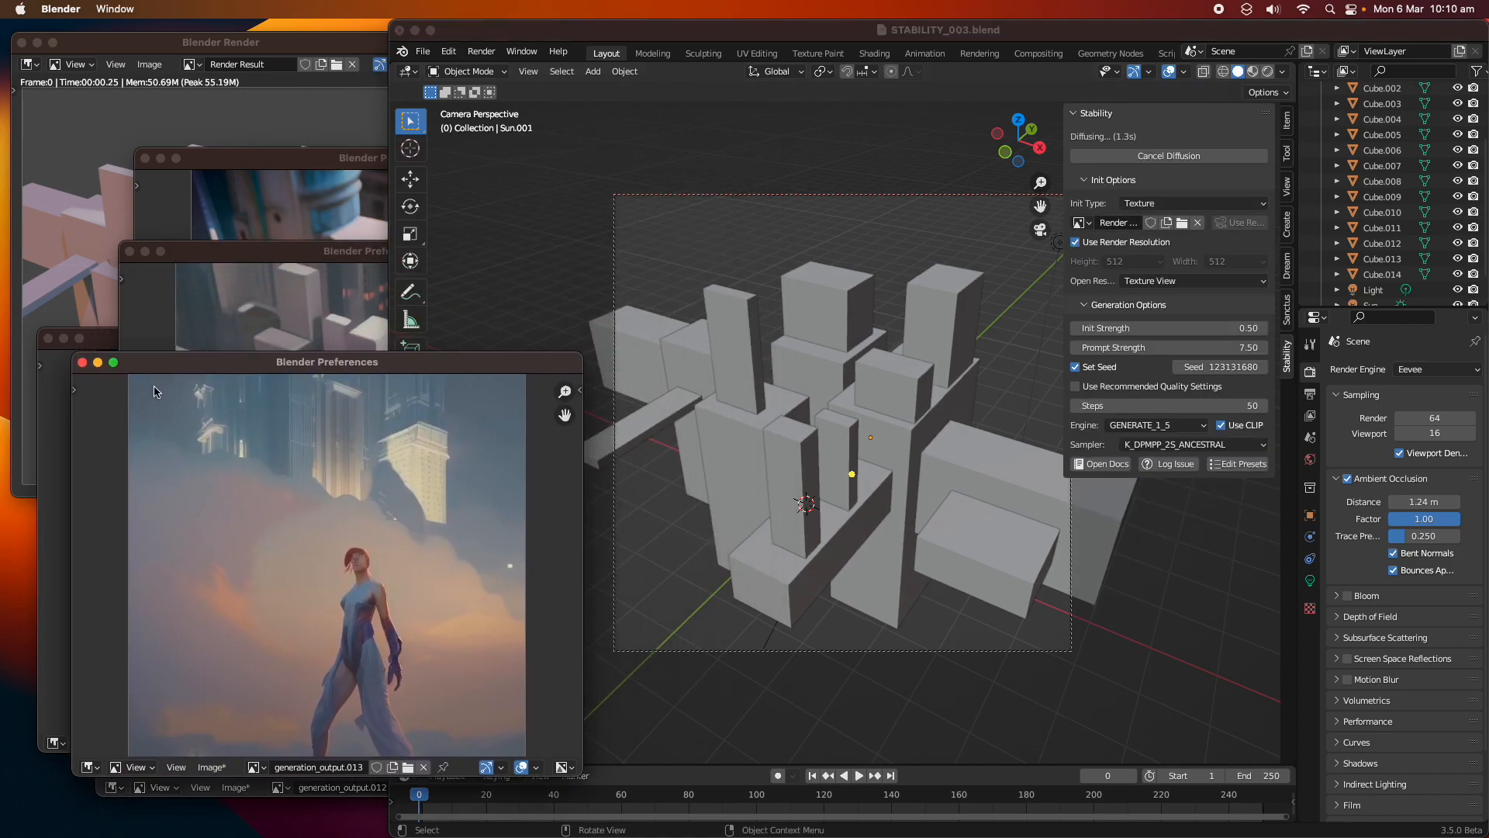
{"action": "left_click_drag", "start_coordinate": [201, 46], "coordinate": [198, 43]}
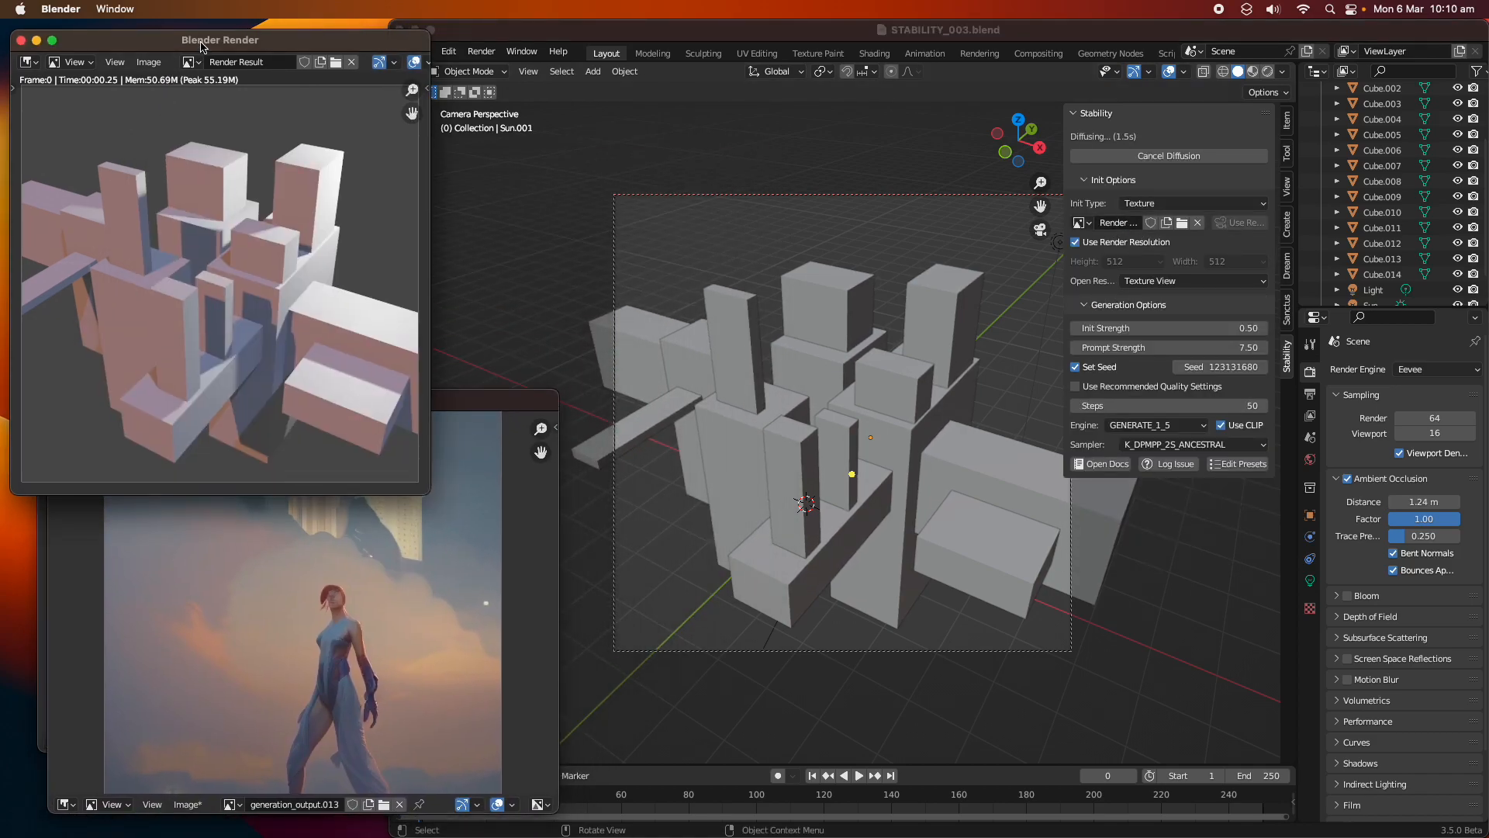
{"action": "left_click_drag", "start_coordinate": [458, 404], "coordinate": [543, 389]}
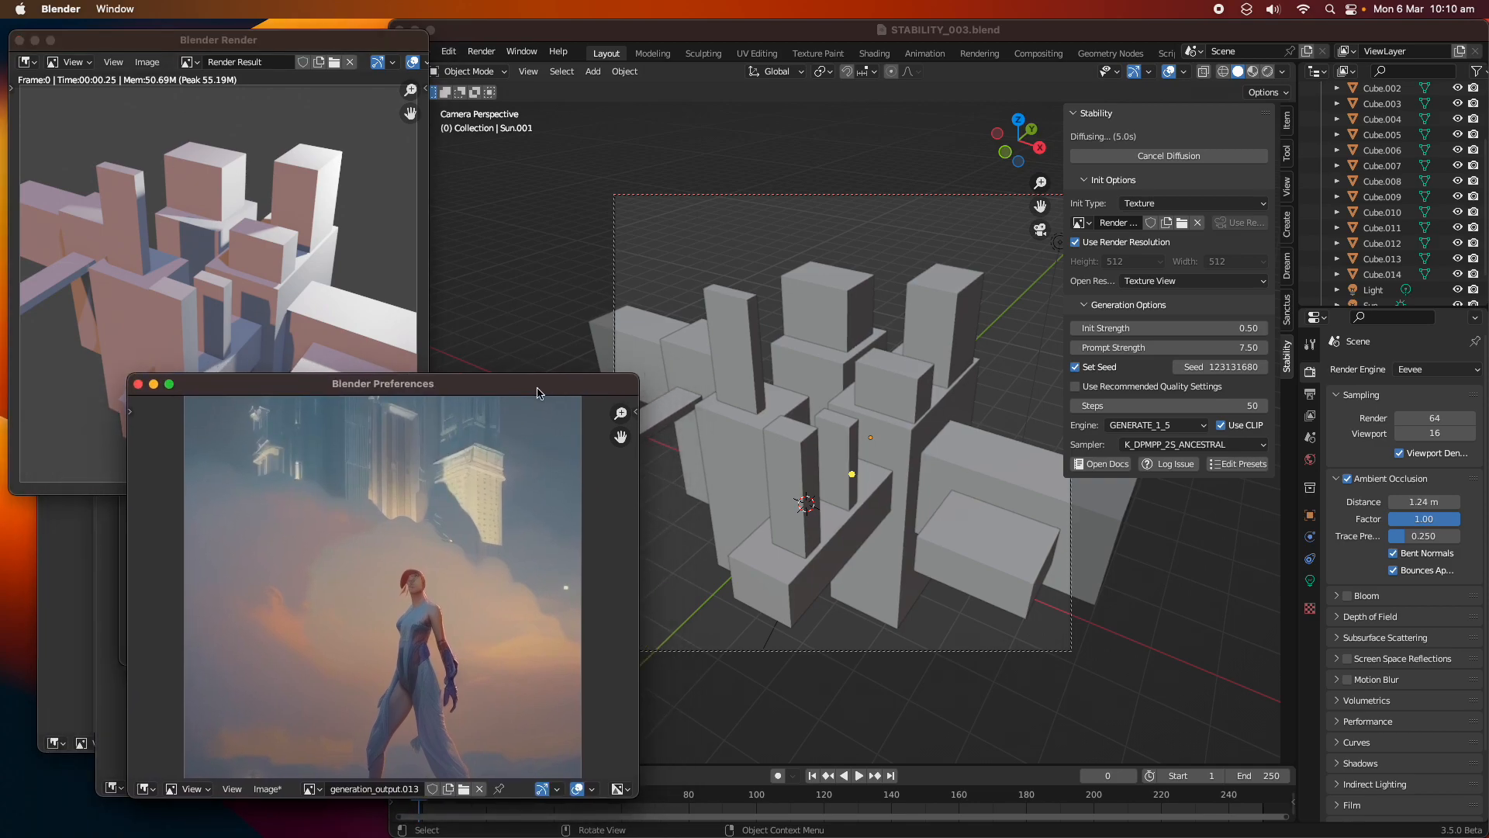
{"action": "left_click_drag", "start_coordinate": [483, 39], "coordinate": [613, 263]}
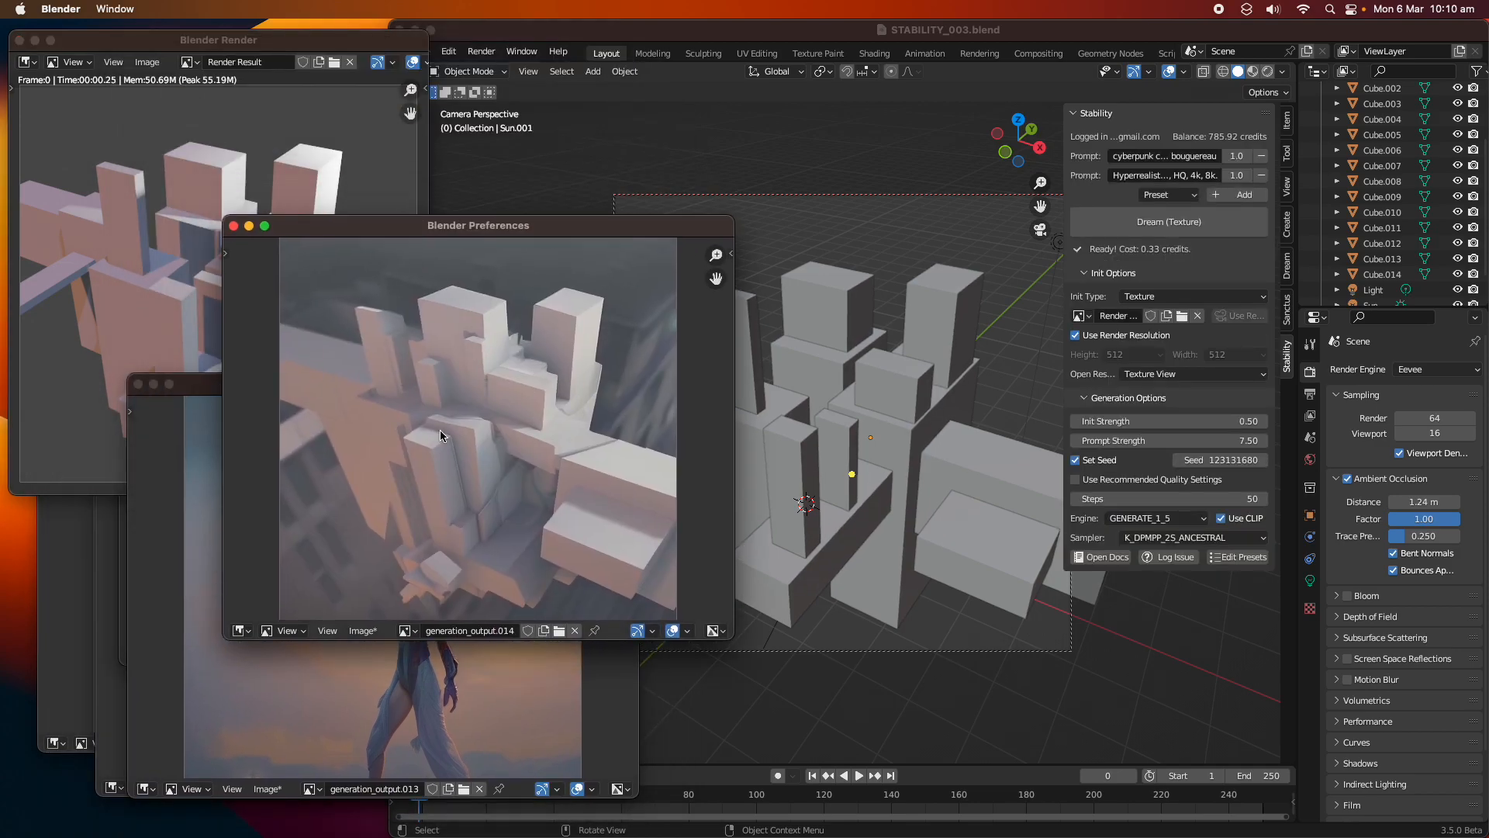
- Set the init strength to 0.40, widen the Stability settings and add the Watercolor preset as a third prompt
{"action": "left_click", "coordinate": [1168, 418]}
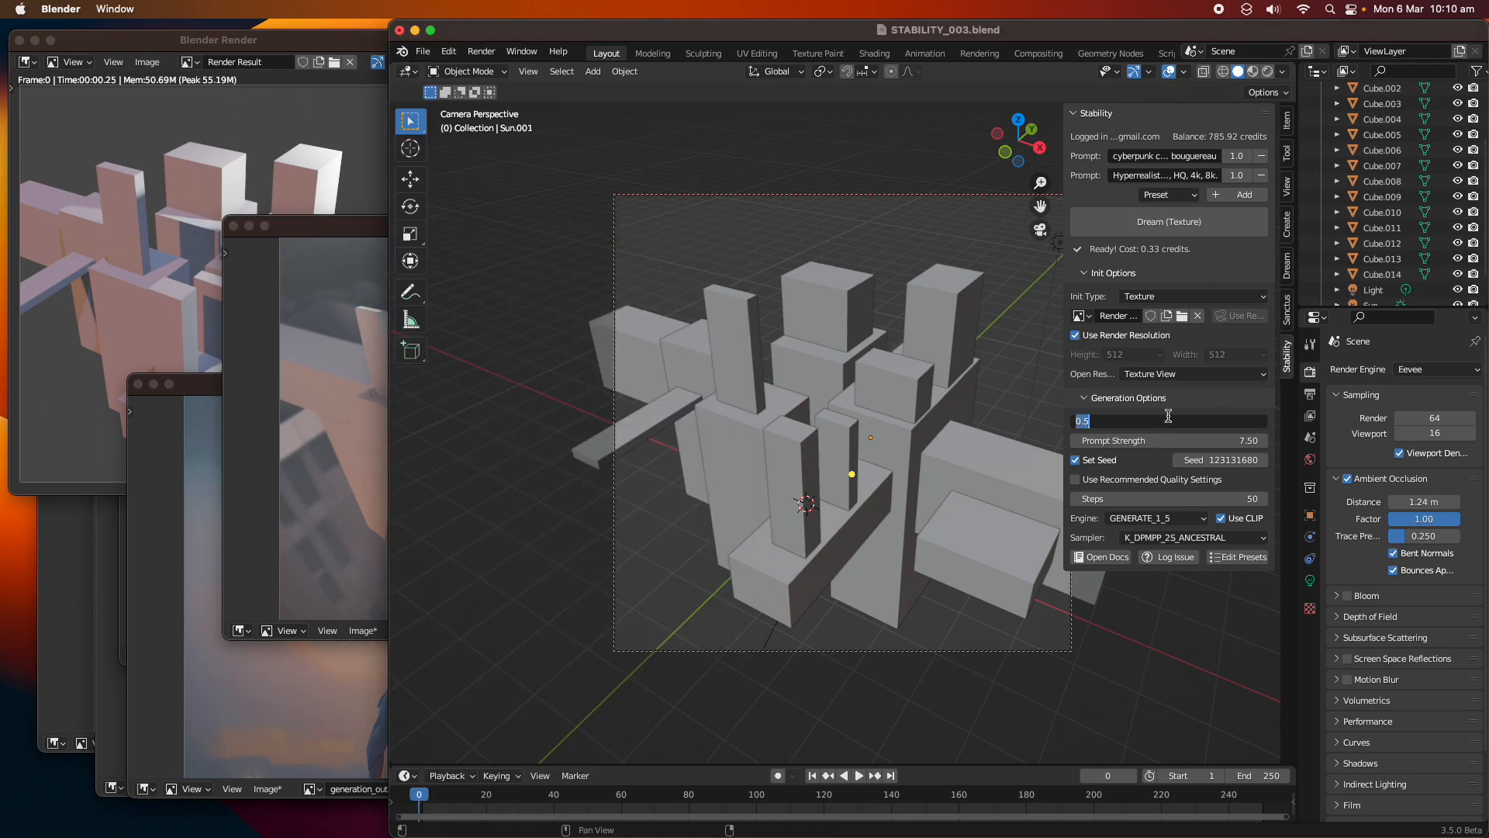
{"action": "key", "text": "BackSpace"}
{"action": "key", "text": "Return"}
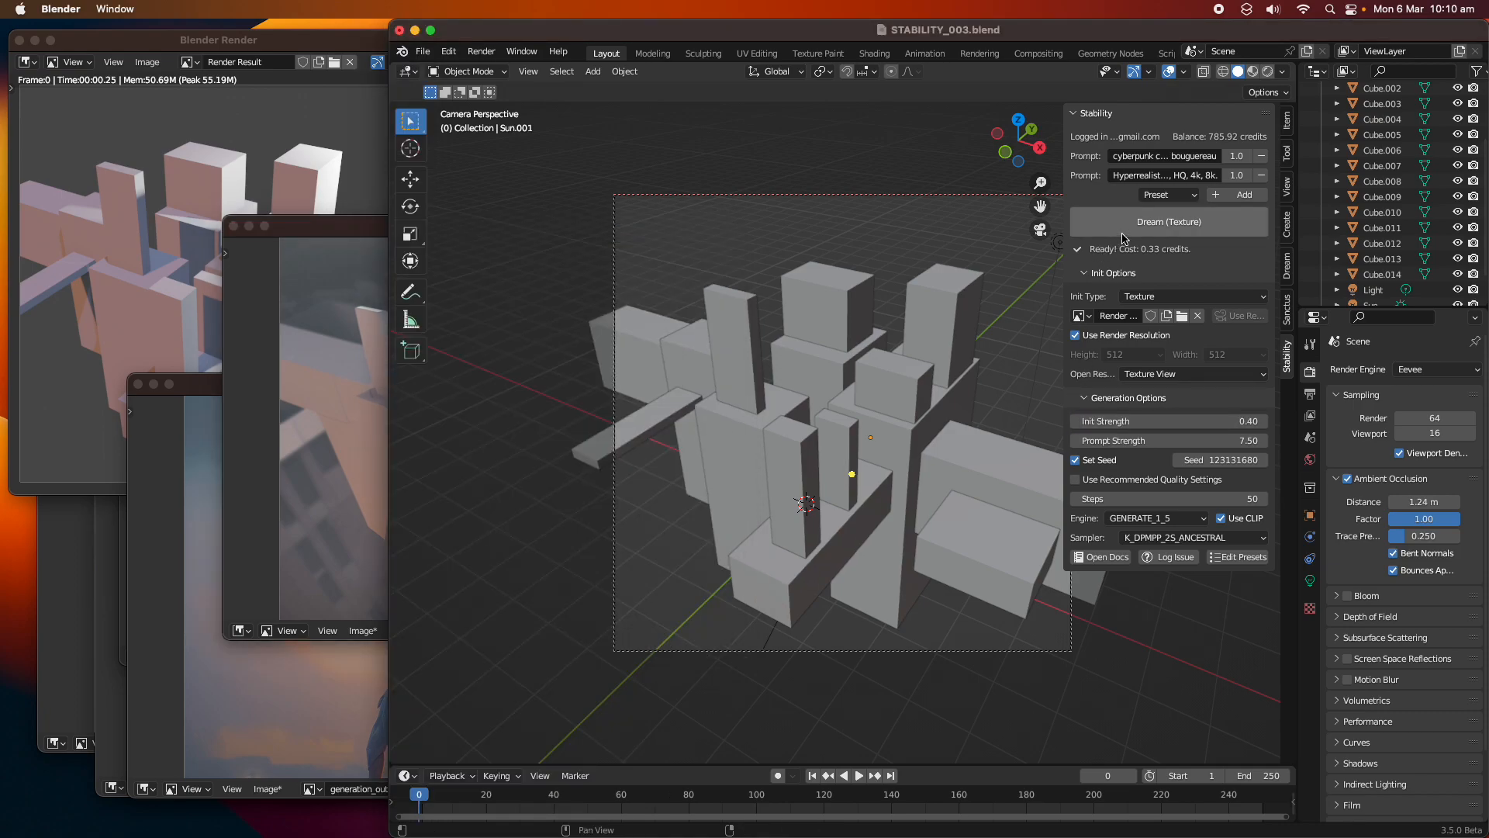
{"action": "left_click_drag", "start_coordinate": [1064, 202], "coordinate": [1002, 203]}
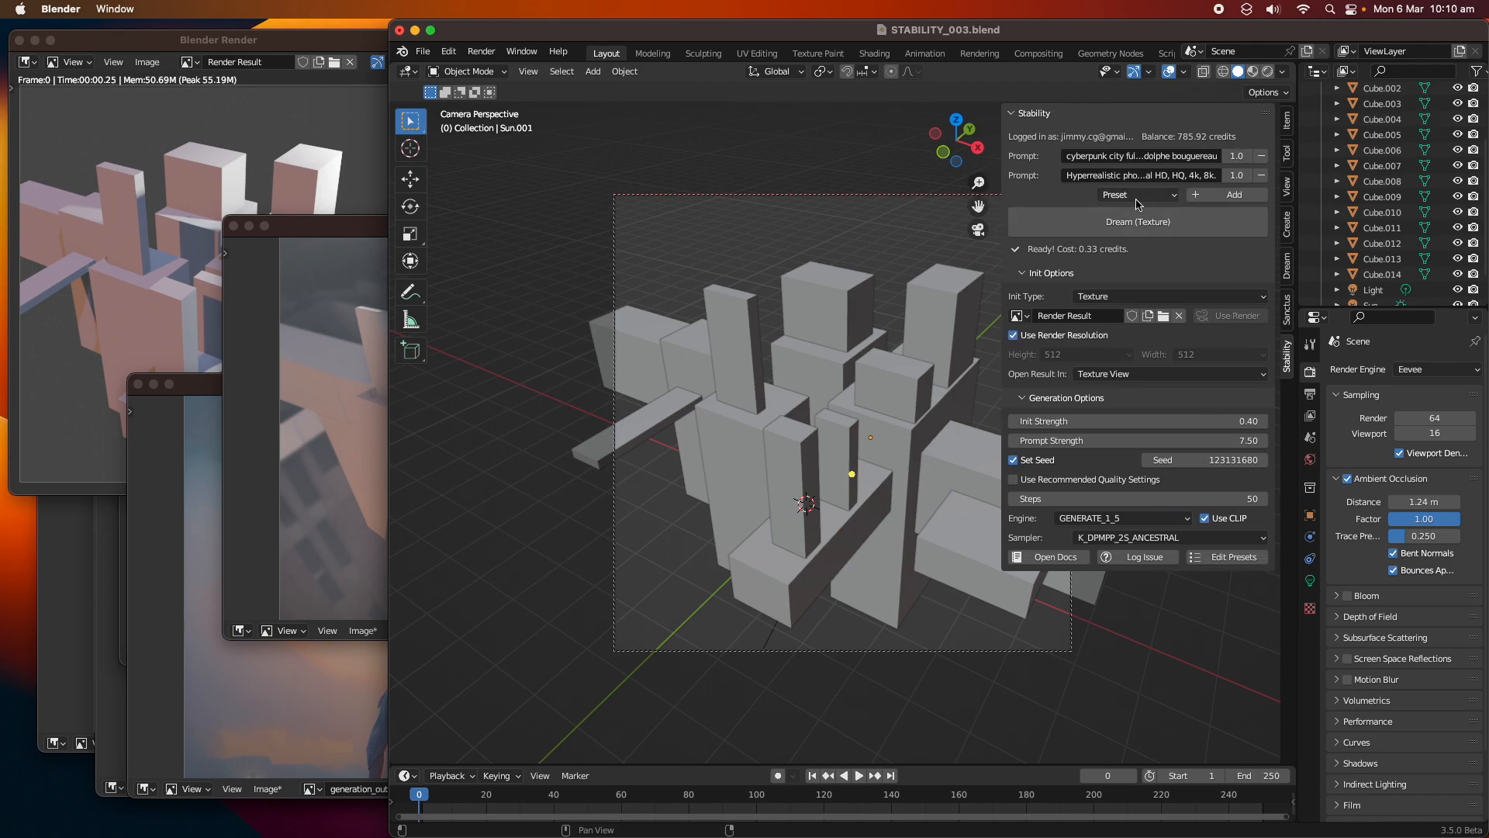
{"action": "left_click", "coordinate": [1161, 198]}
{"action": "left_click", "coordinate": [1169, 298]}
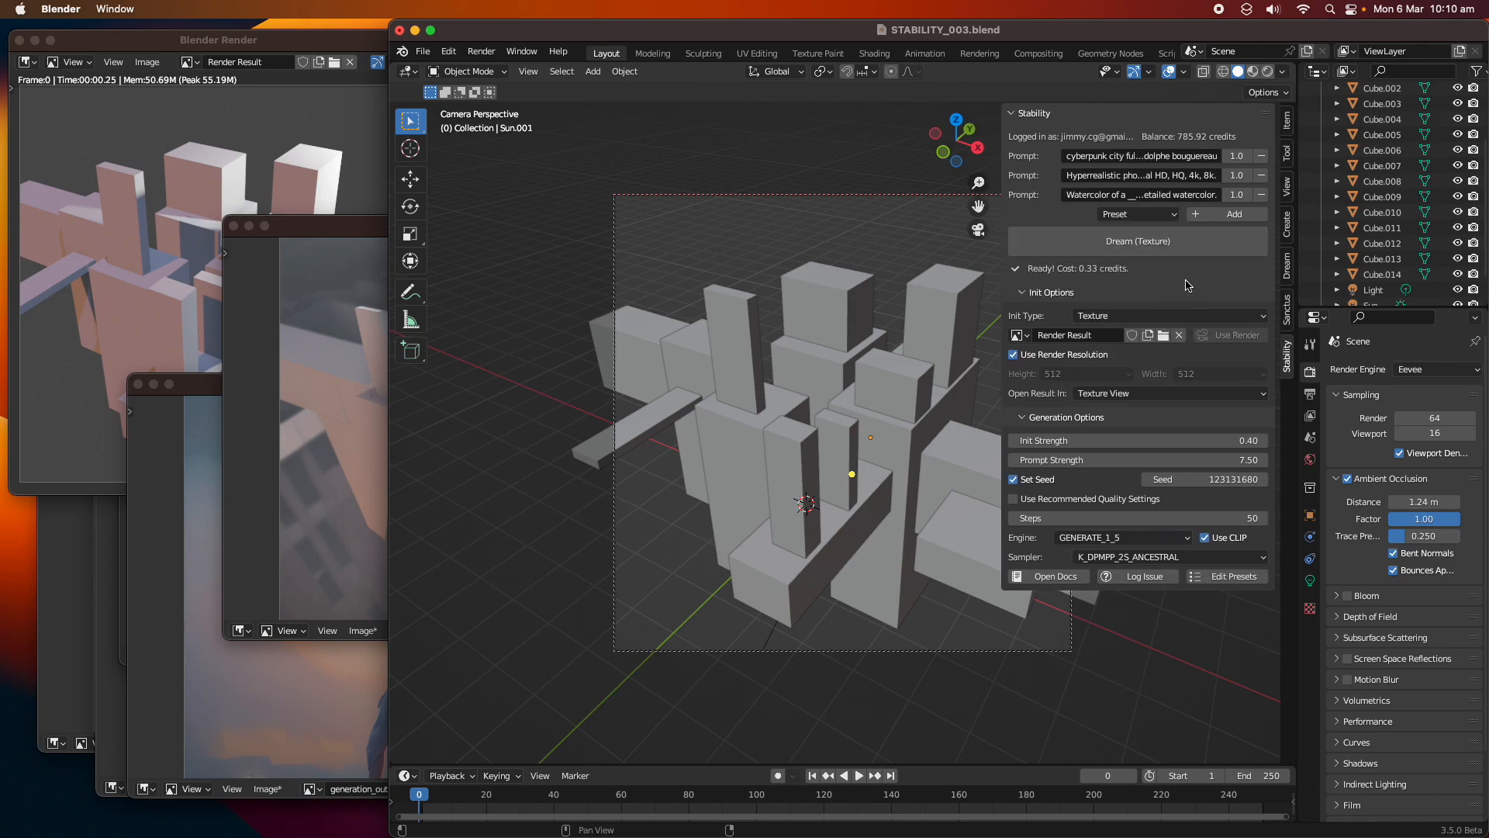
- Set the Watercolor prompt's weight to 0.7 and the Hyperrealistic prompt's weight to 0.3, keeping the cyberpunk prompt at 1.0
{"action": "left_click", "coordinate": [1237, 194]}
{"action": "key", "text": "BackSpace"}
{"action": "key", "text": "Return"}
{"action": "left_click", "coordinate": [1238, 177]}
{"action": "key", "text": "BackSpace"}
{"action": "type", "text": ".5"}
{"action": "key", "text": "Return"}
{"action": "left_click", "coordinate": [1236, 156]}
- Generate a texture with the three weighted prompts and place its preview beside the viewport
{"action": "left_click", "coordinate": [1138, 241]}
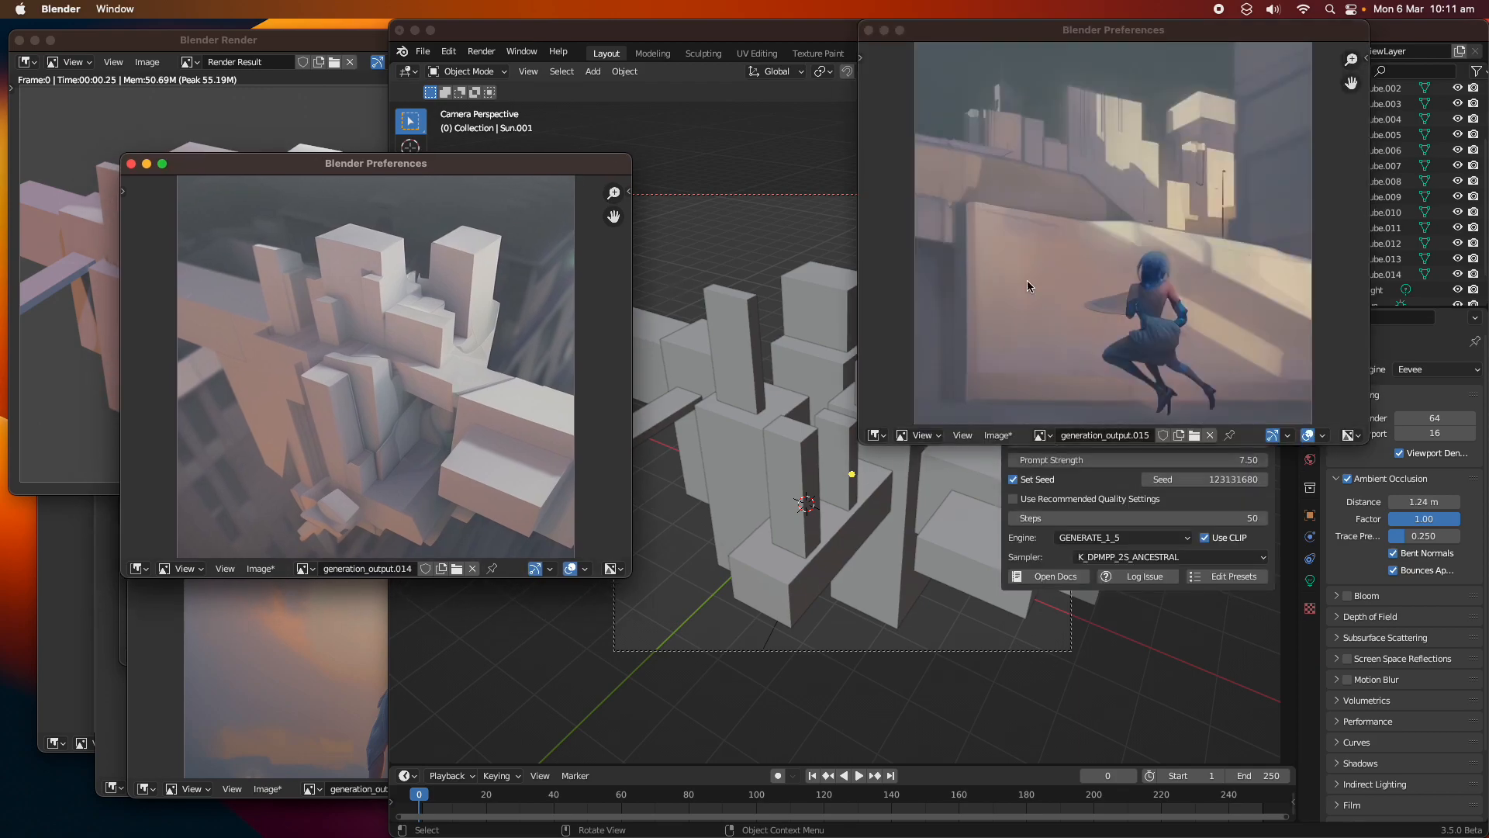
{"action": "left_click_drag", "start_coordinate": [1072, 39], "coordinate": [321, 266]}
{"action": "mouse_move", "coordinate": [492, 260]}
{"action": "left_mouse_down"}
{"action": "mouse_move", "coordinate": [544, 499]}
{"action": "mouse_move", "coordinate": [481, 270]}
{"action": "left_mouse_up"}
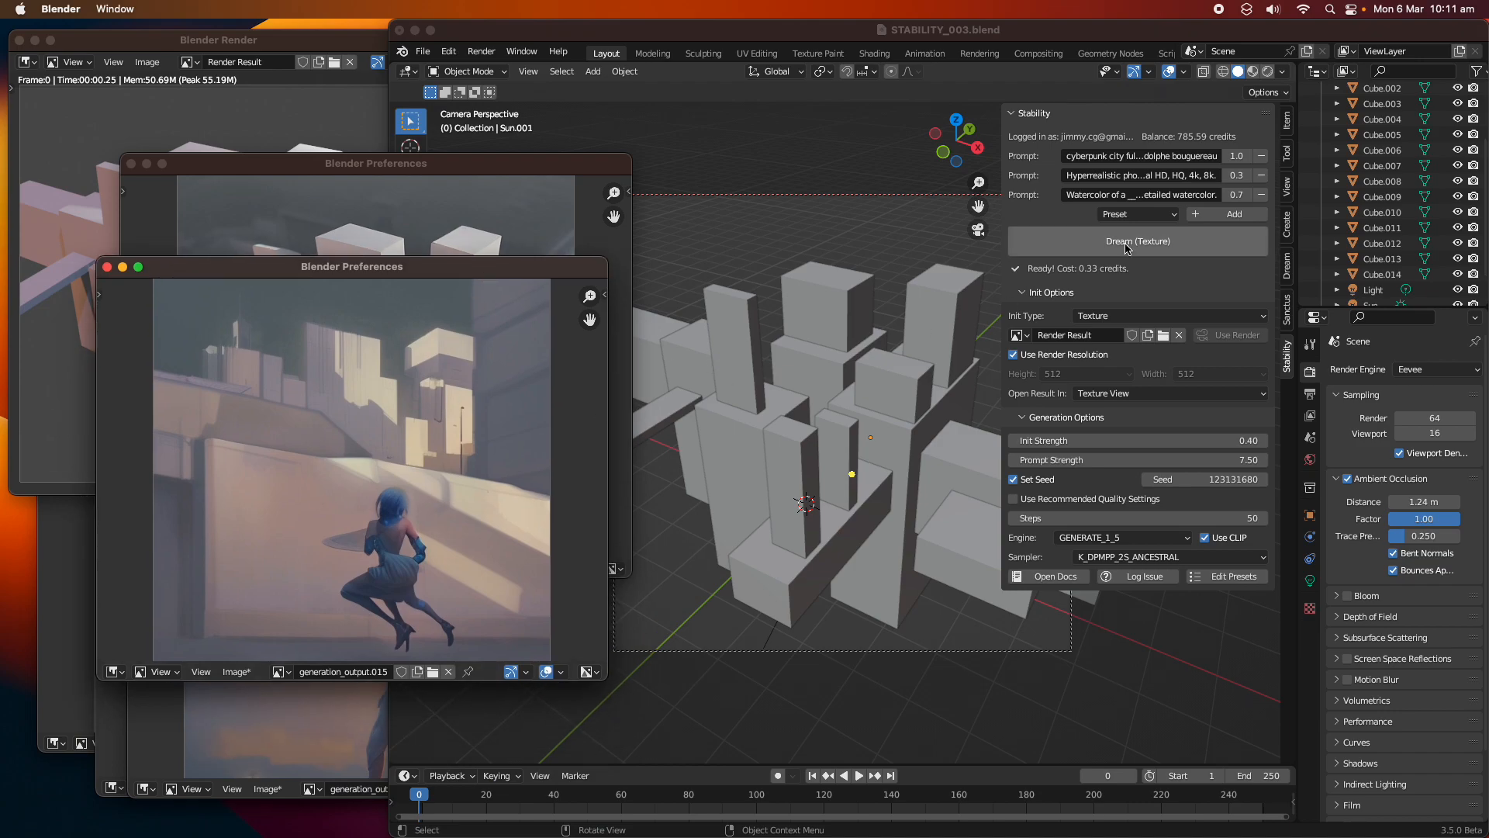
- Set the prompt weights to 0.7 for cyberpunk, 0.2 for Hyperrealistic and 0.1 for Watercolor
{"action": "left_click", "coordinate": [1235, 156]}
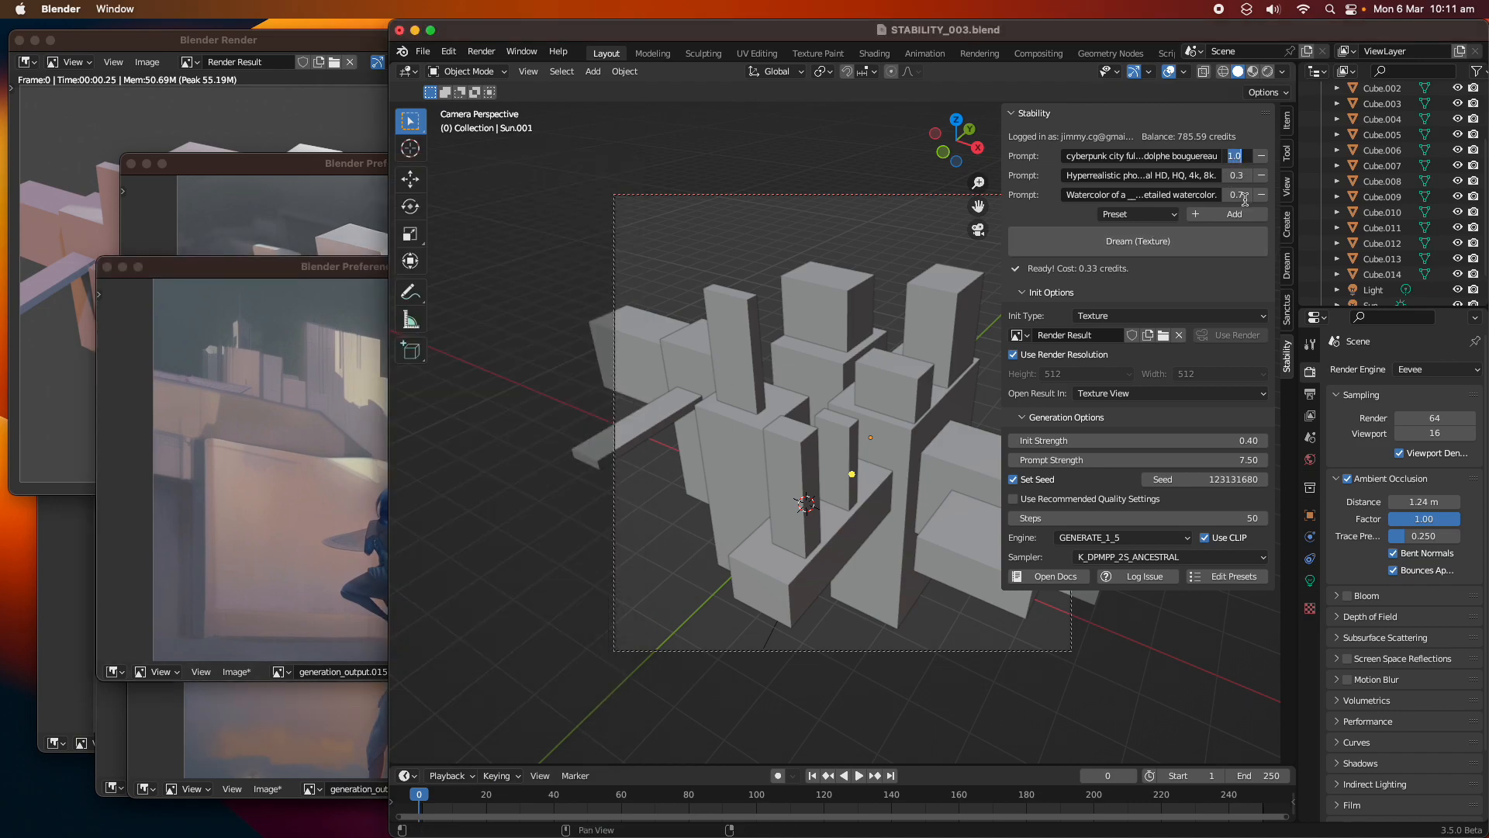
{"action": "type", "text": "0.7"}
{"action": "key", "text": "Return"}
{"action": "left_click", "coordinate": [1236, 175]}
{"action": "type", "text": "0.2"}
{"action": "key", "text": "Return"}
{"action": "left_click", "coordinate": [1235, 195]}
{"action": "key", "text": "Return"}
- Generate a texture with the reweighted prompts and move the earlier preview aside while it diffuses
{"action": "left_click", "coordinate": [1186, 245]}
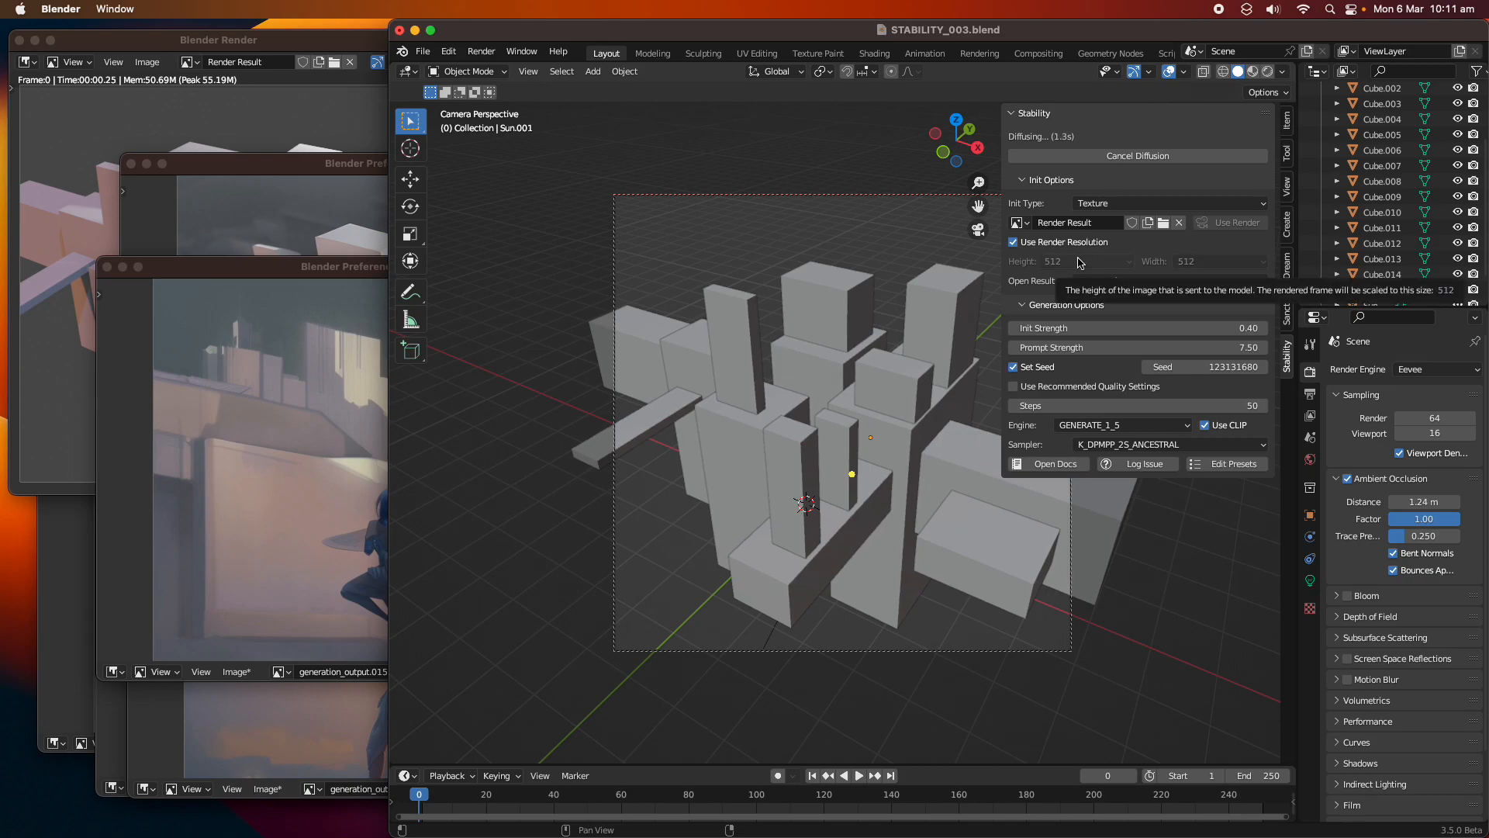
{"action": "left_click_drag", "start_coordinate": [357, 268], "coordinate": [338, 194]}
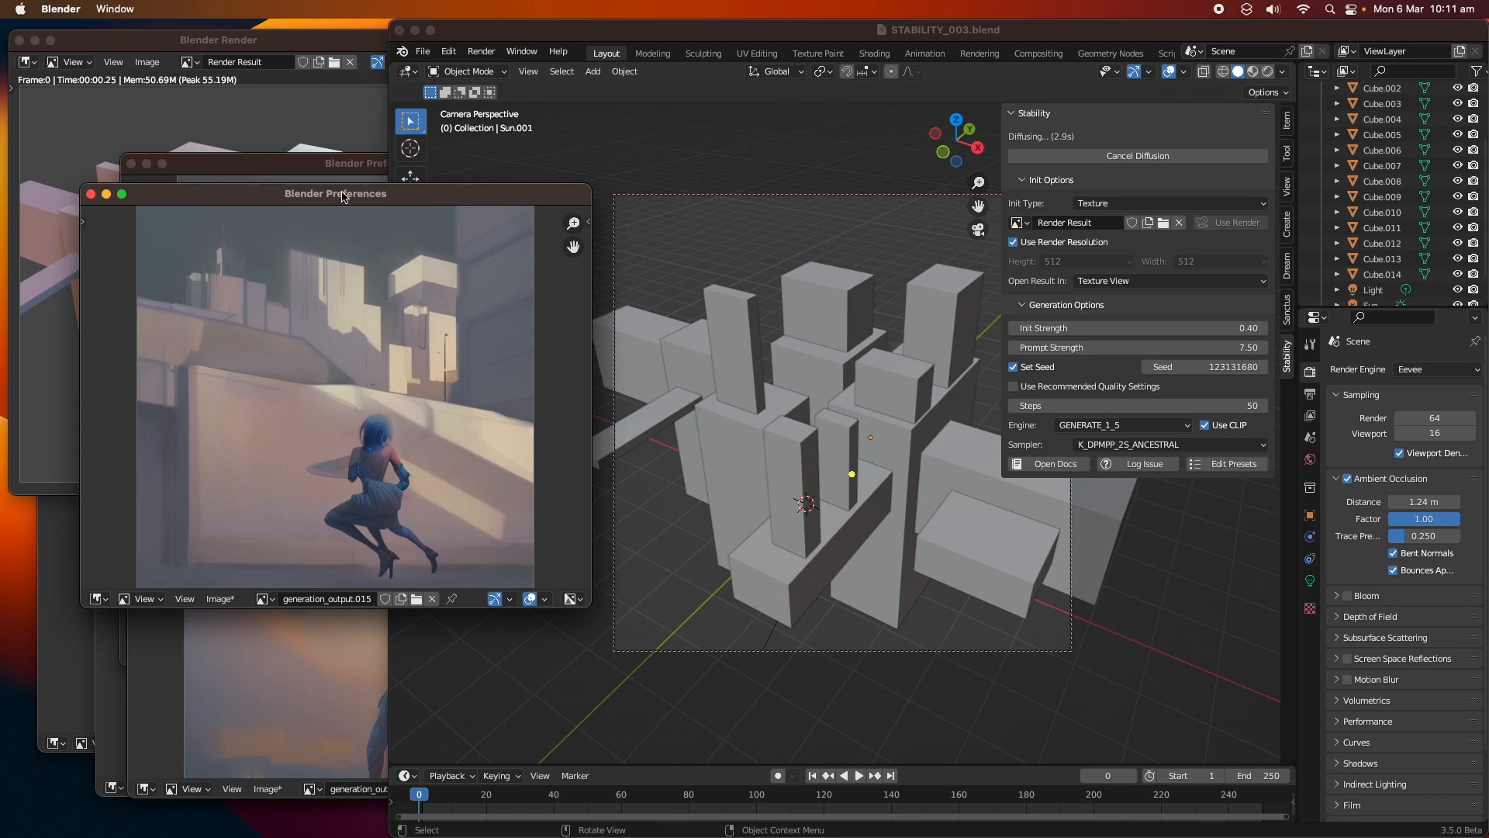
{"action": "left_click_drag", "start_coordinate": [349, 201], "coordinate": [392, 155]}
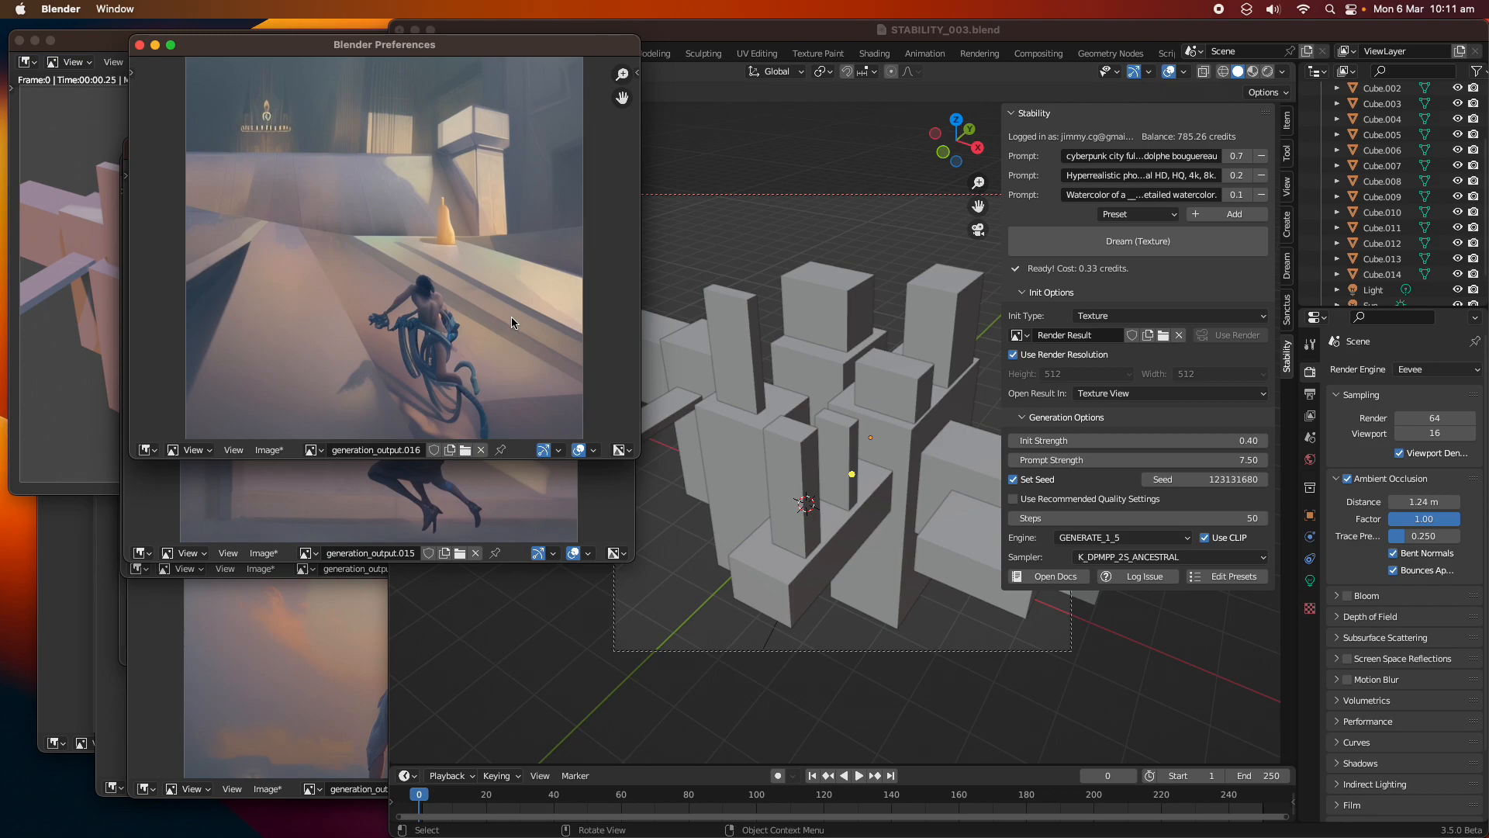
- Switch the engine to GENERATE_512_2_1, generate a texture and arrange its preview with the earlier results
{"action": "left_click", "coordinate": [1123, 537]}
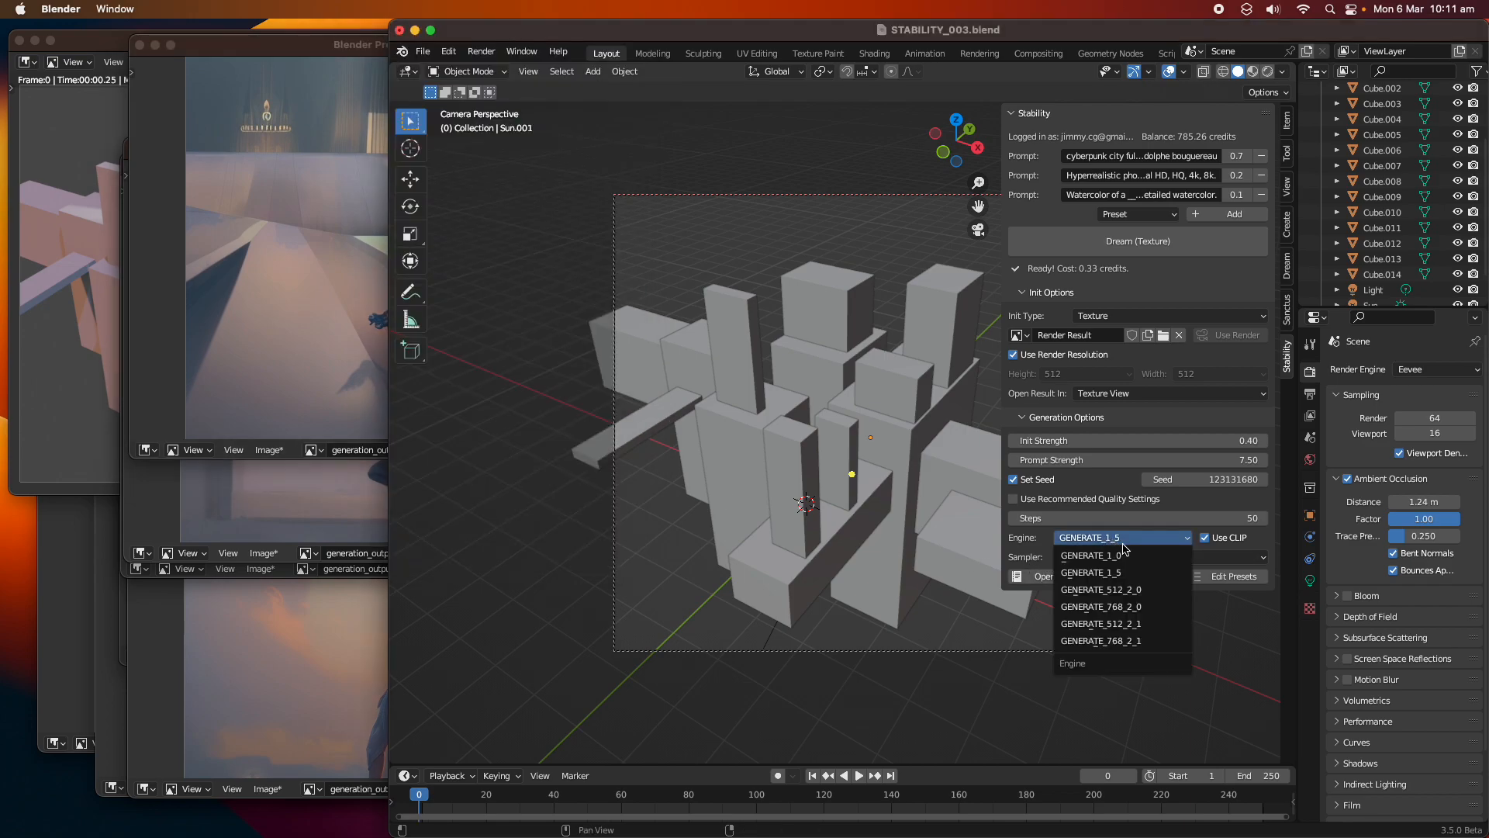
{"action": "left_click", "coordinate": [1155, 623]}
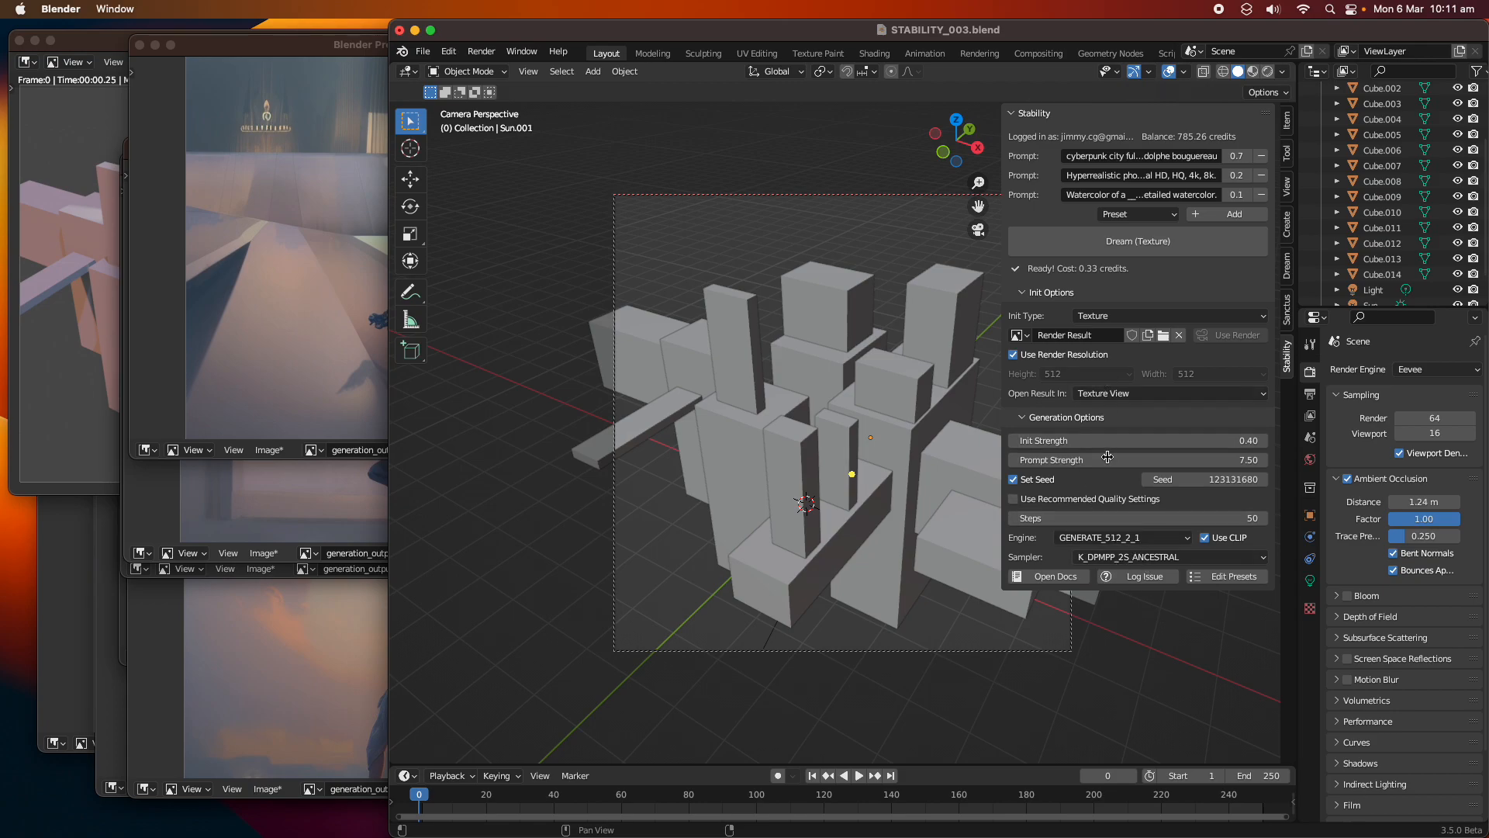
{"action": "left_click", "coordinate": [1099, 246]}
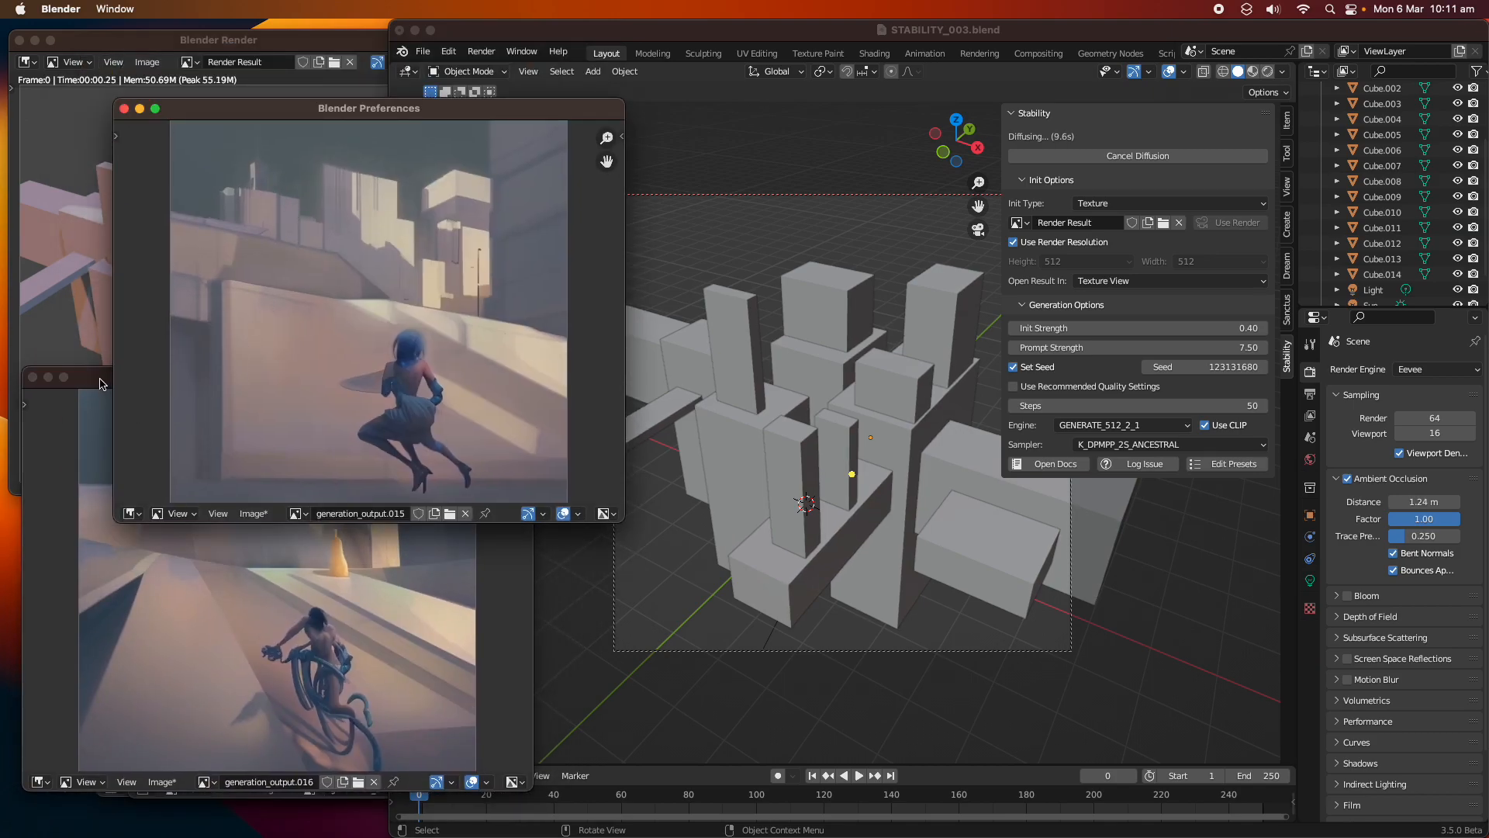
{"action": "left_click_drag", "start_coordinate": [100, 383], "coordinate": [106, 352]}
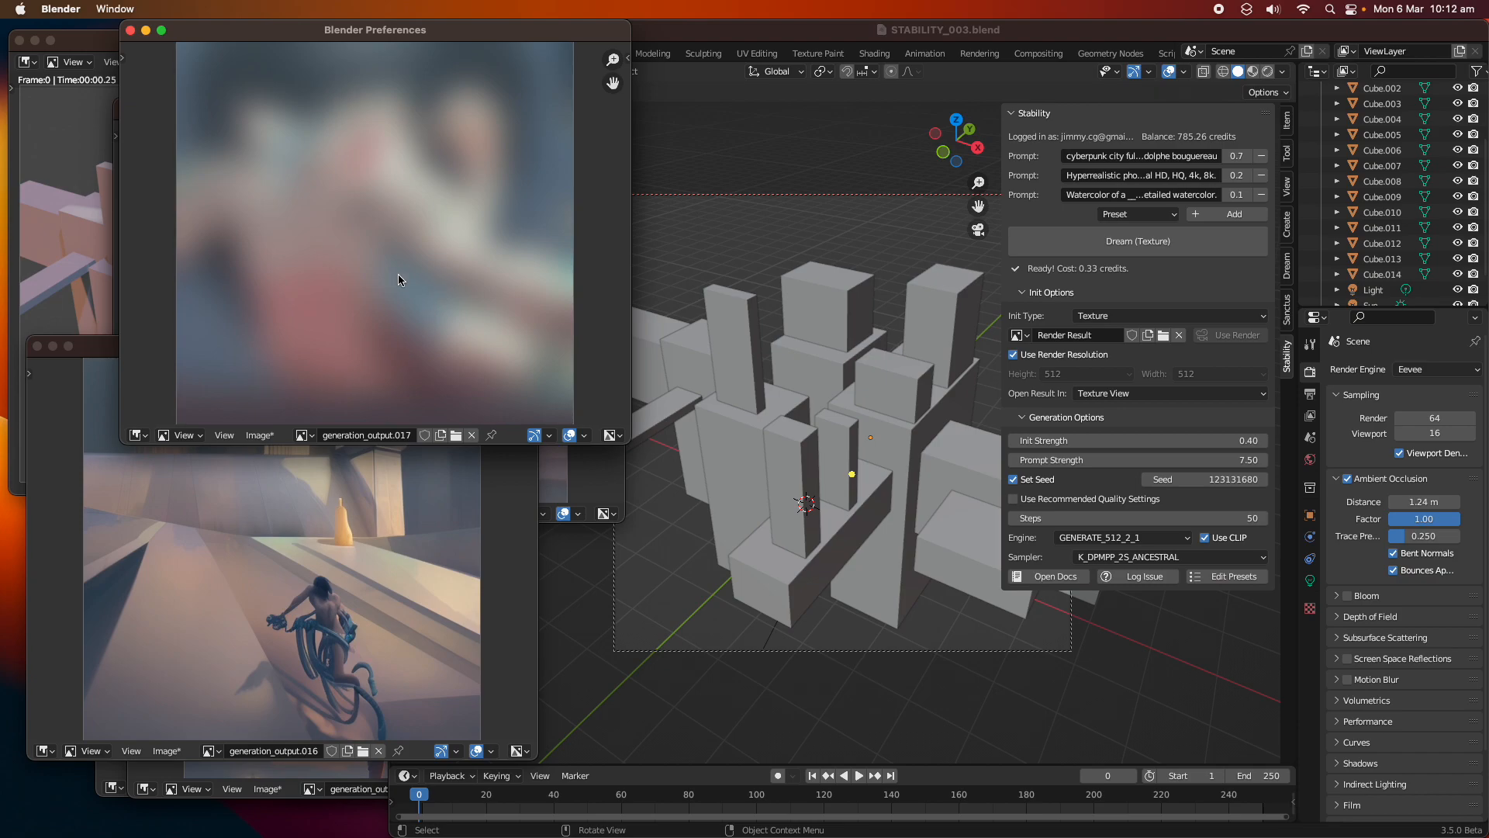
{"action": "left_click_drag", "start_coordinate": [495, 38], "coordinate": [484, 203]}
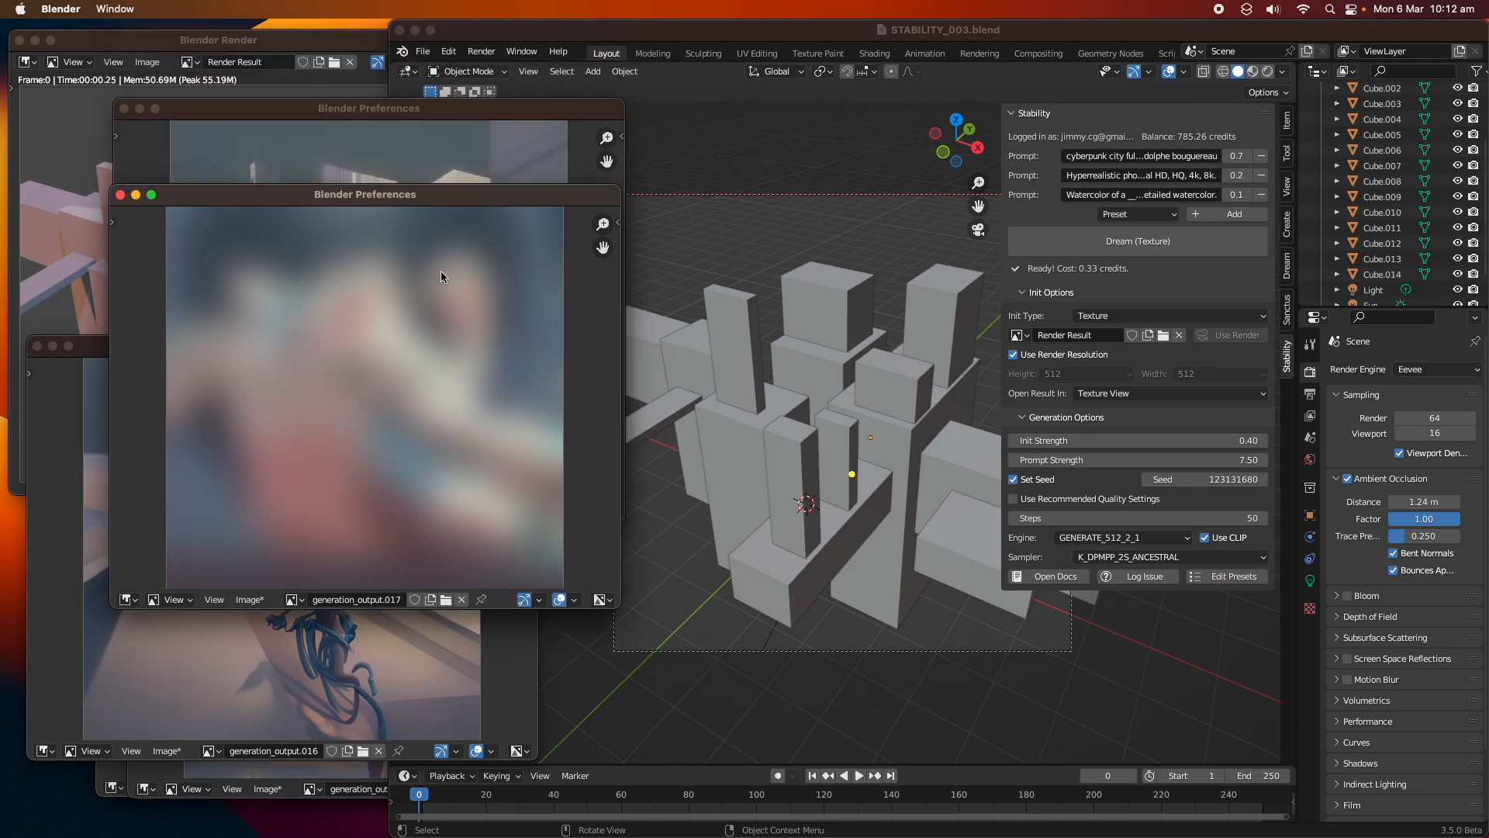
- Generate another texture with the same GENERATE_512_2_1 settings, reposition its preview and close the previous preview window
{"action": "left_click", "coordinate": [1084, 252]}
{"action": "left_click_drag", "start_coordinate": [347, 206], "coordinate": [315, 221]}
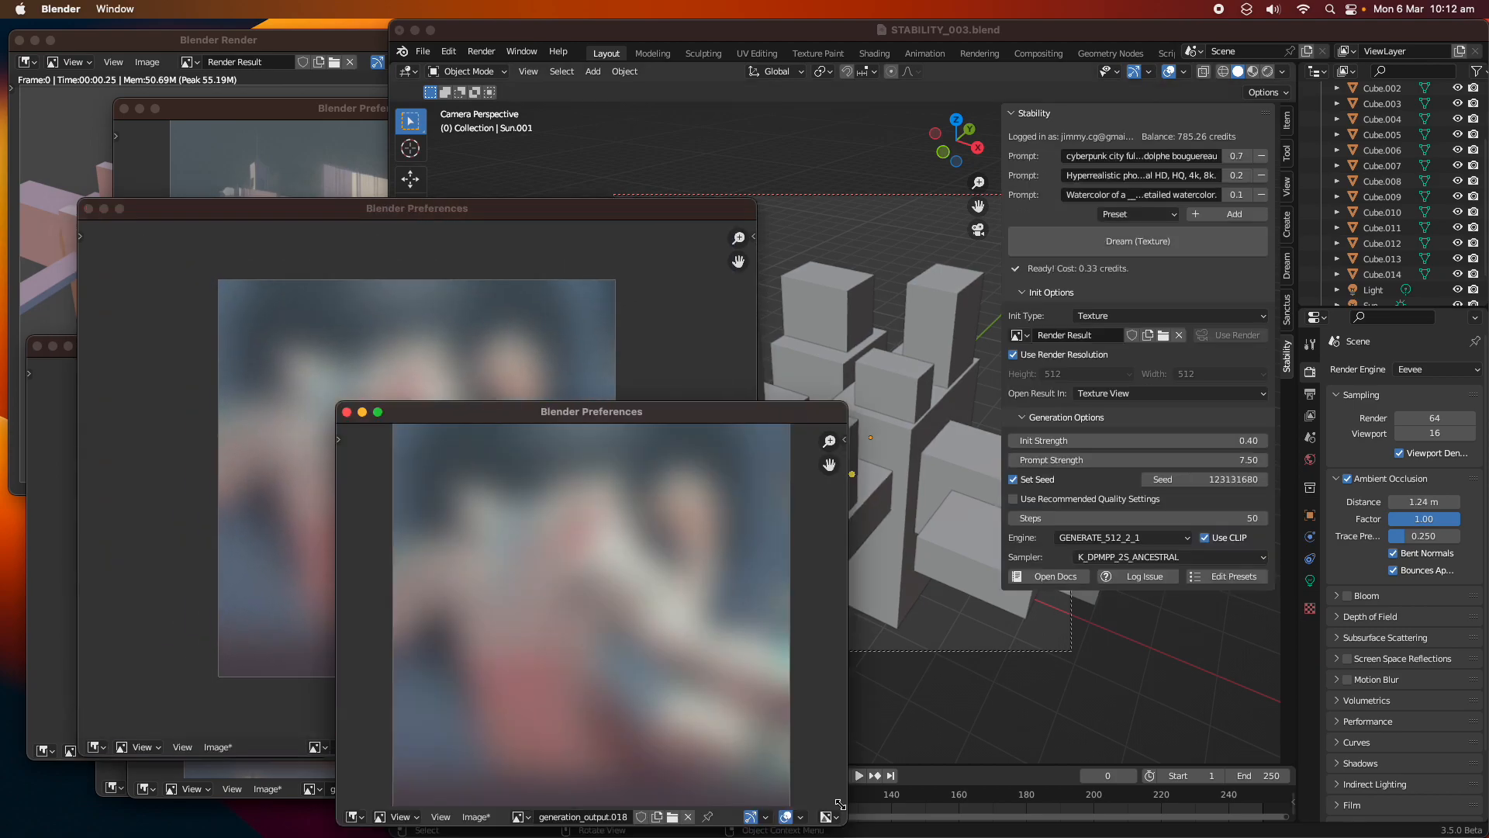
{"action": "left_click_drag", "start_coordinate": [411, 409], "coordinate": [398, 363]}
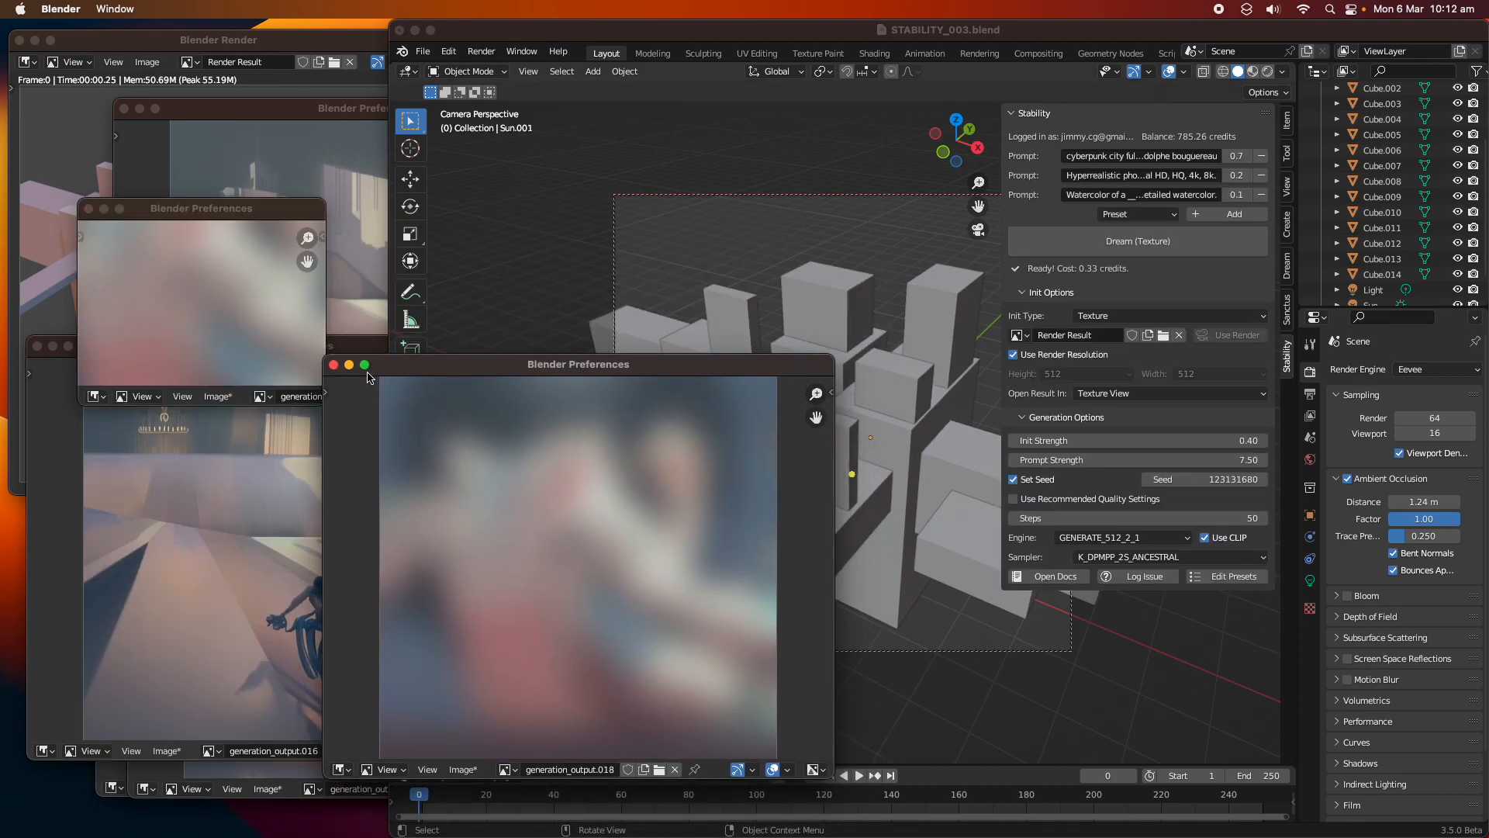
{"action": "left_click", "coordinate": [88, 208]}
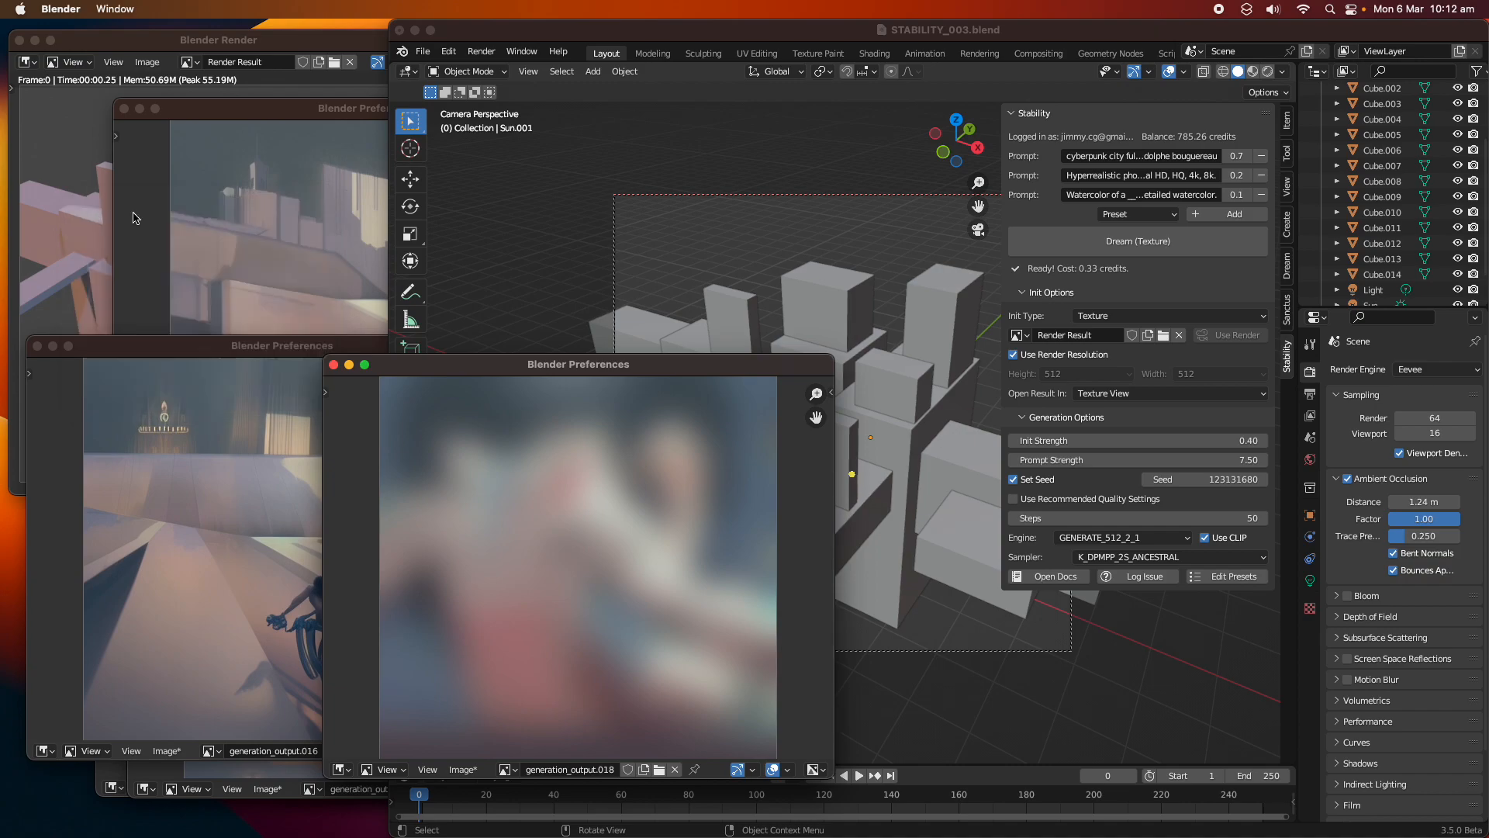
- Set the seed to 456486 and start generating a new texture
{"action": "left_click_drag", "start_coordinate": [1210, 479], "coordinate": [1241, 479]}
{"action": "left_click", "coordinate": [1210, 479]}
{"action": "type", "text": "456486"}
{"action": "key", "text": "Return"}
{"action": "left_click", "coordinate": [1101, 241]}
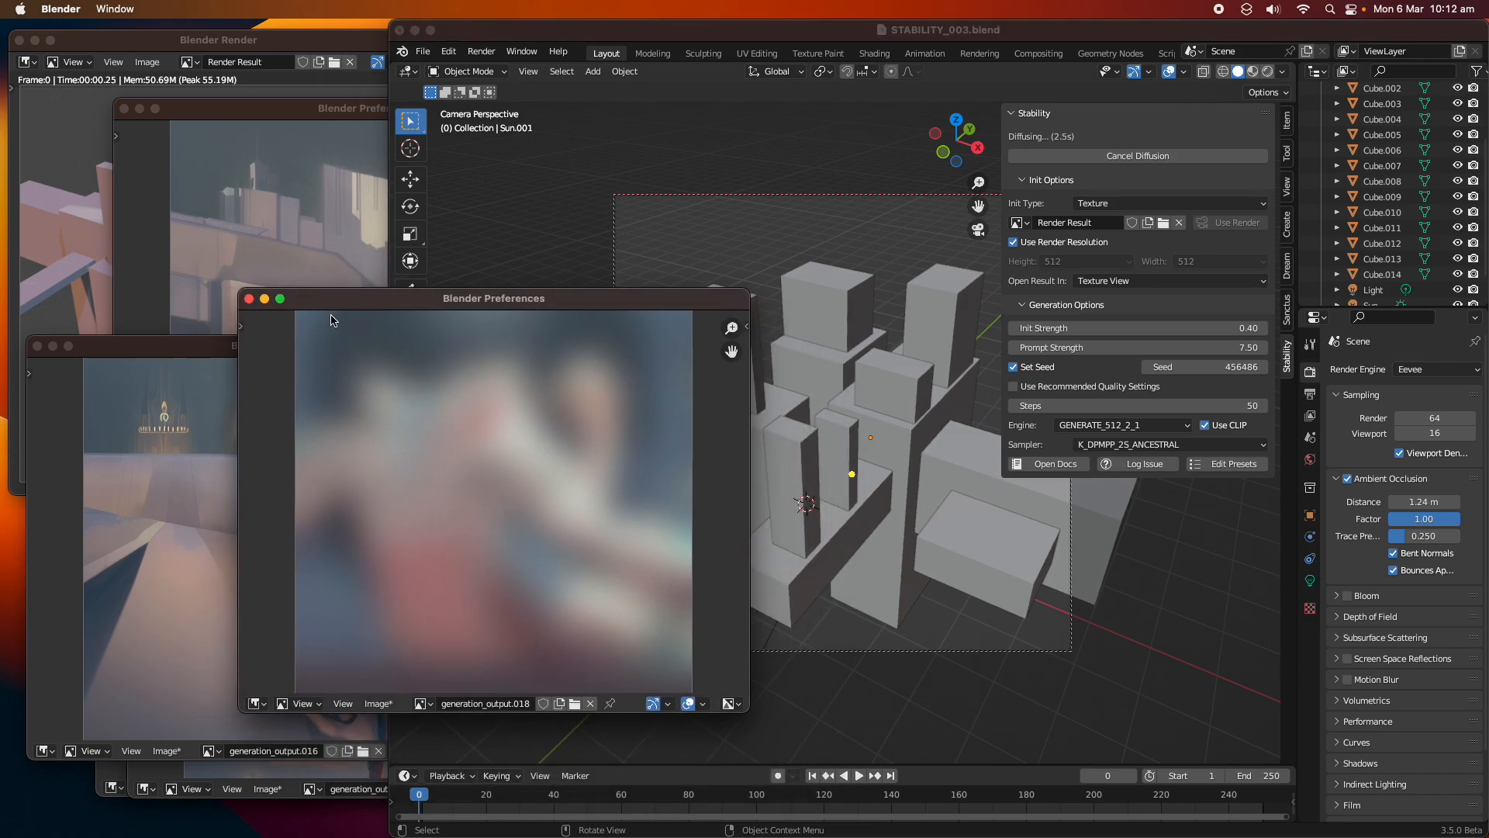
- Move the two newest preview windows up among the earlier results and inspect the newly generated monkey image
{"action": "left_click_drag", "start_coordinate": [330, 300], "coordinate": [294, 191]}
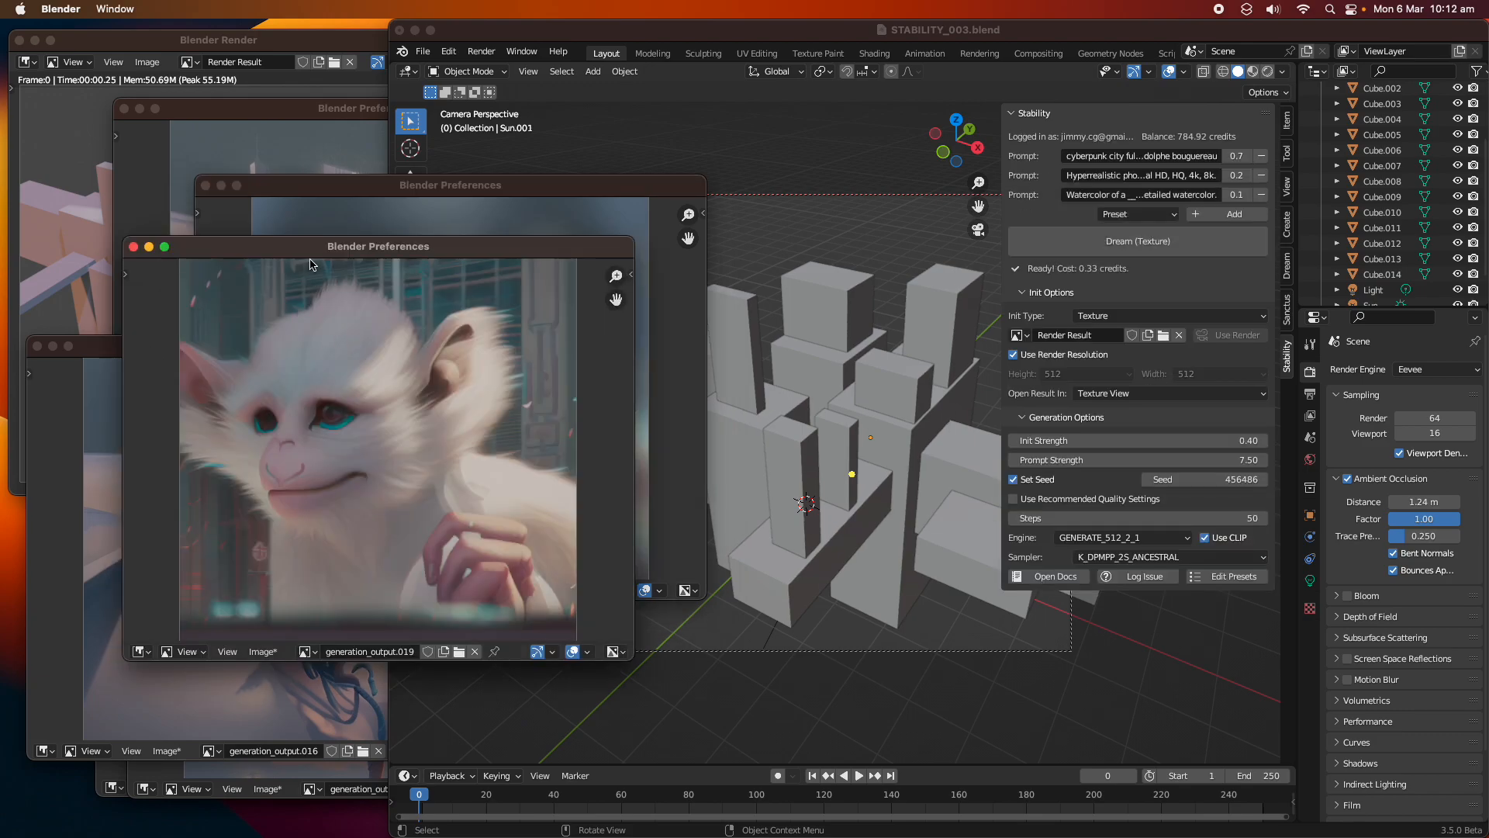
{"action": "left_click_drag", "start_coordinate": [310, 264], "coordinate": [323, 160]}
{"action": "scroll", "coordinate": [405, 369], "scroll_direction": "down", "scroll_amount": 2}
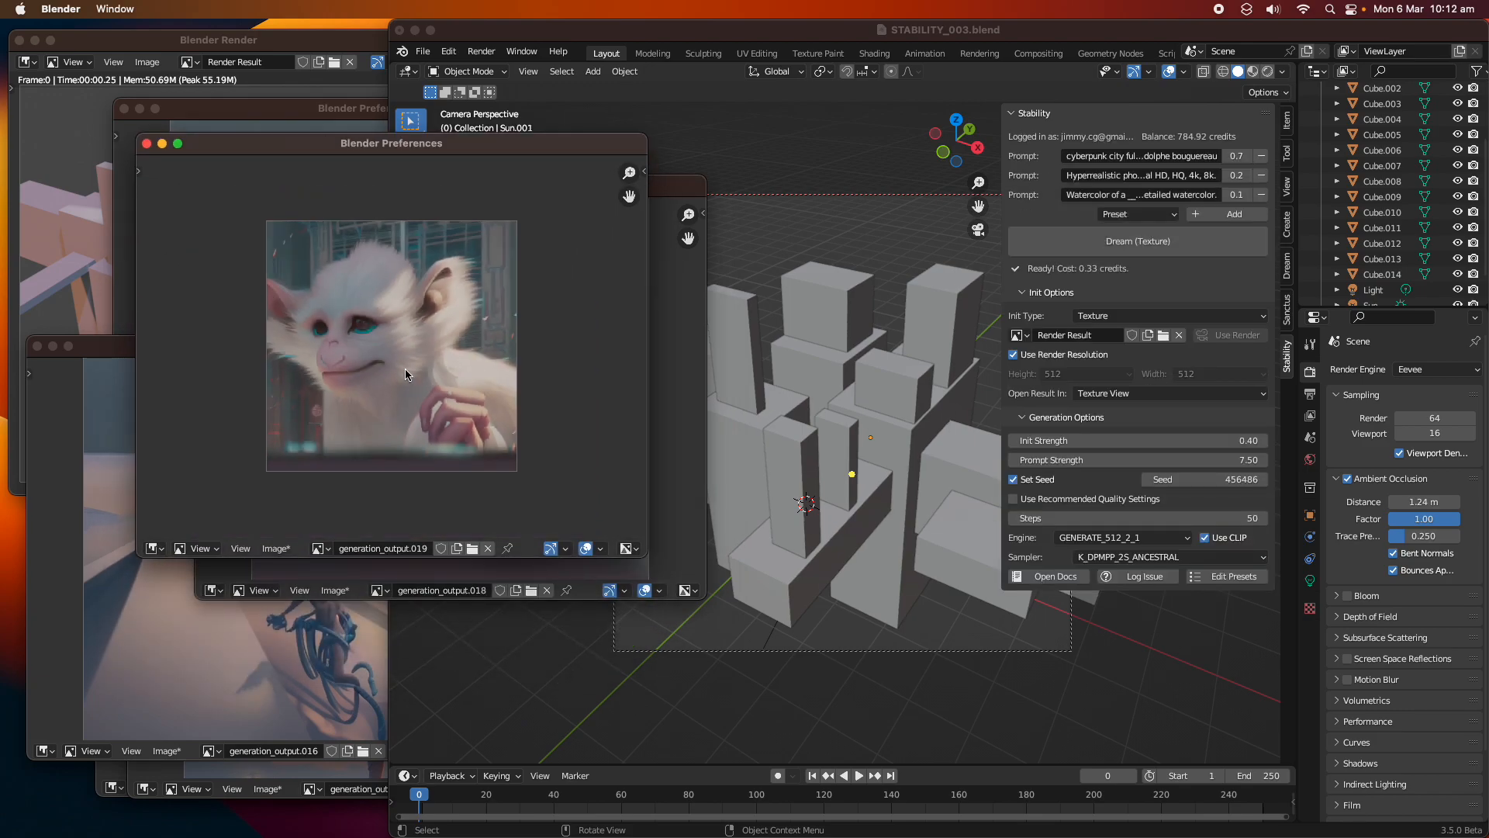
{"action": "scroll", "coordinate": [430, 347], "scroll_direction": "up", "scroll_amount": 1}
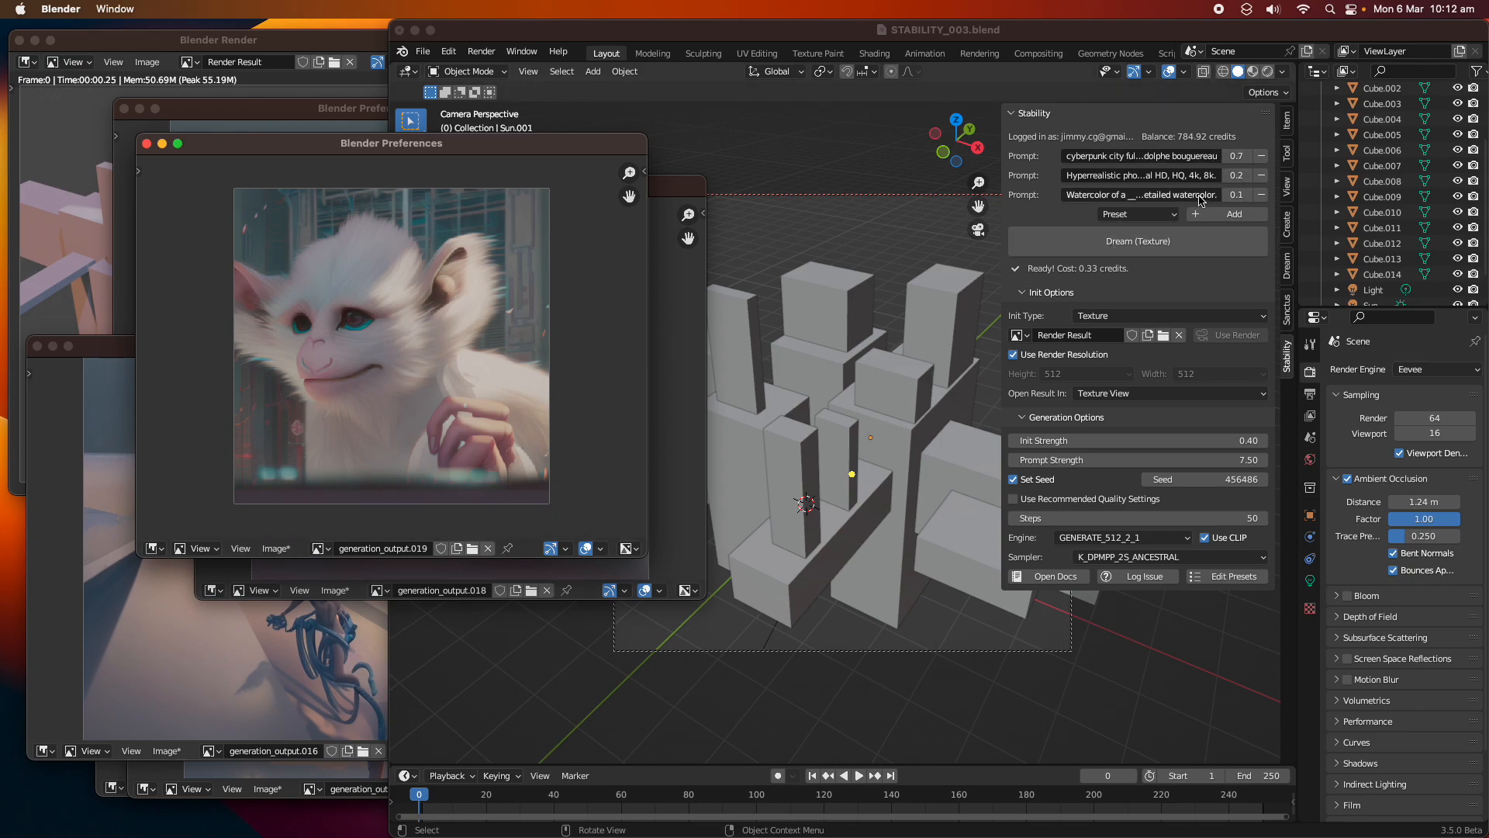
- Check the prompts and available presets, then copy the full text of the cyberpunk city prompt
{"action": "left_click", "coordinate": [1178, 159]}
{"action": "left_click", "coordinate": [1147, 173]}
{"action": "left_click", "coordinate": [1149, 158]}
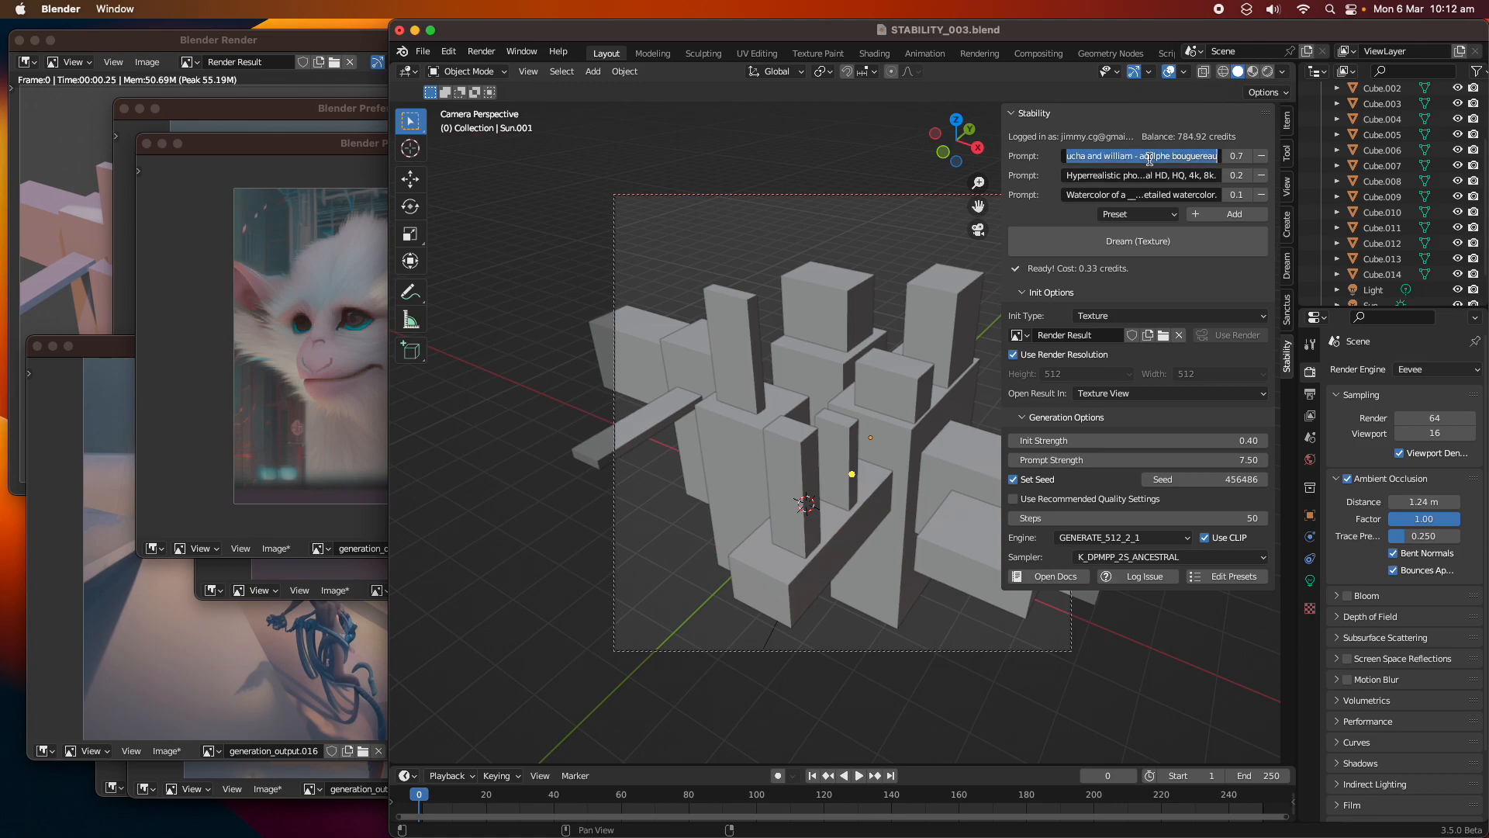
{"action": "left_click", "coordinate": [1135, 200]}
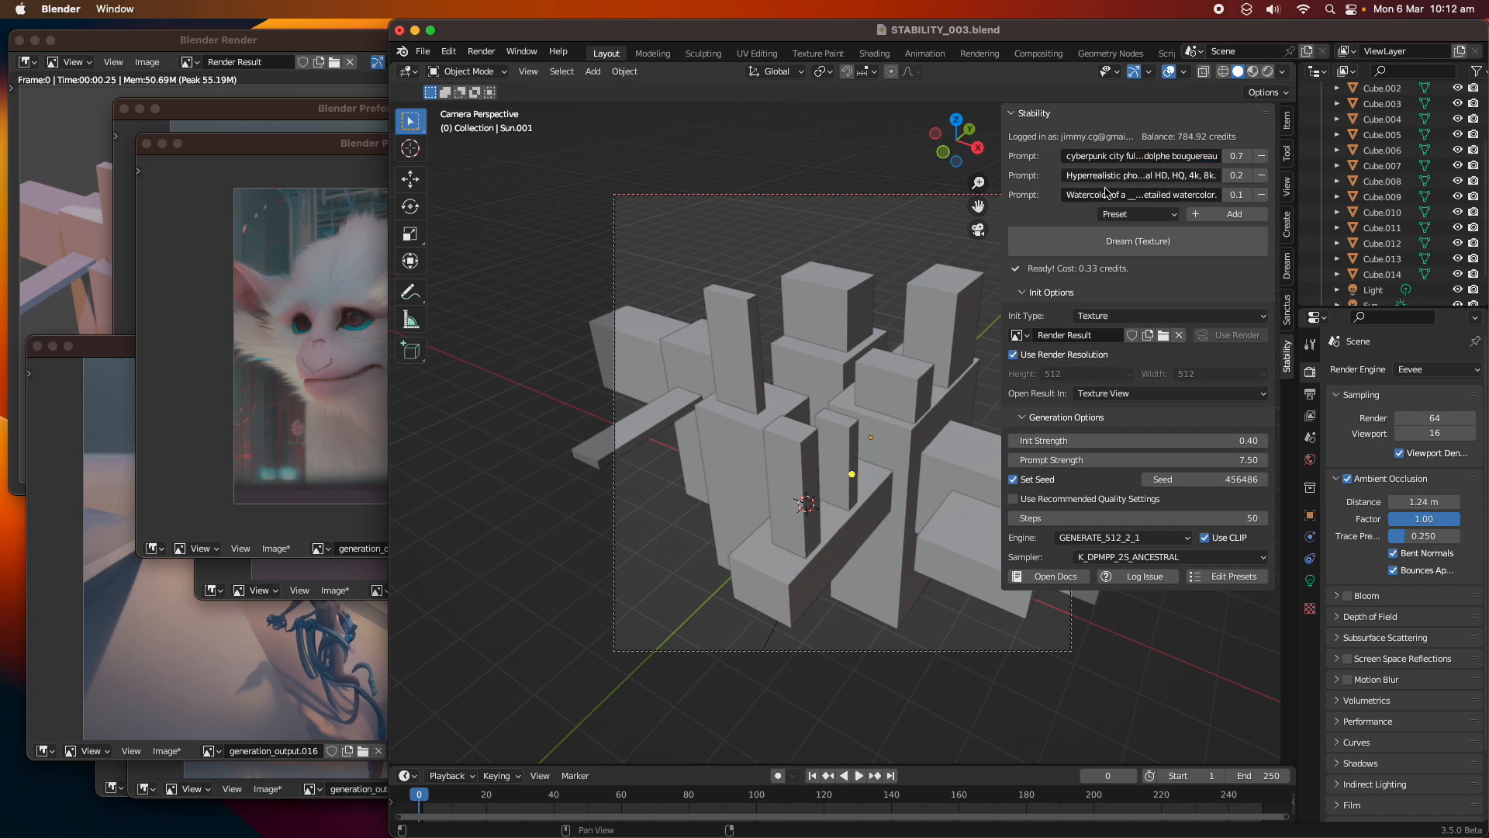
{"action": "left_click", "coordinate": [1129, 215]}
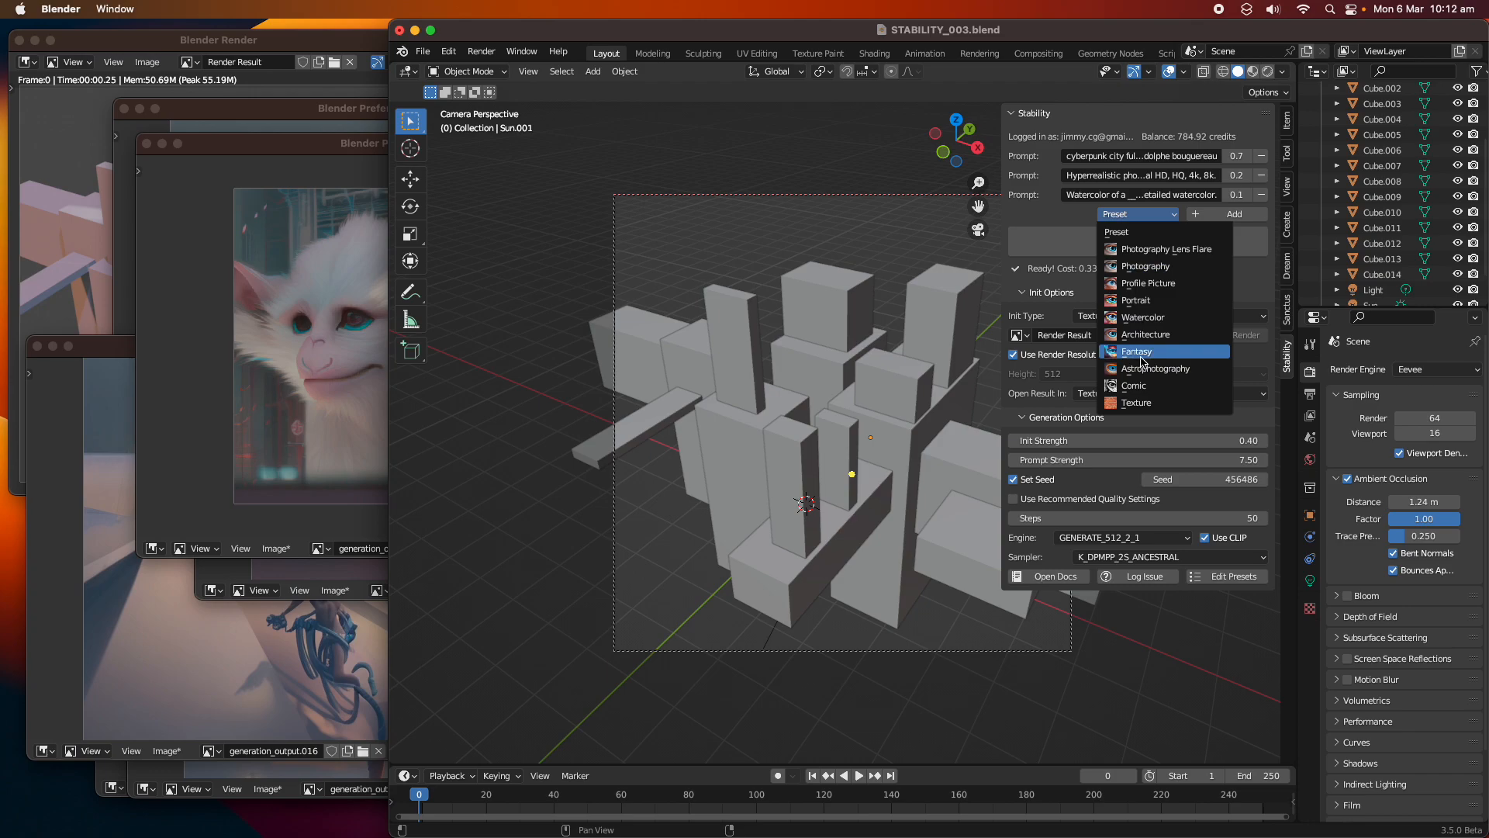
{"action": "left_click", "coordinate": [1109, 161]}
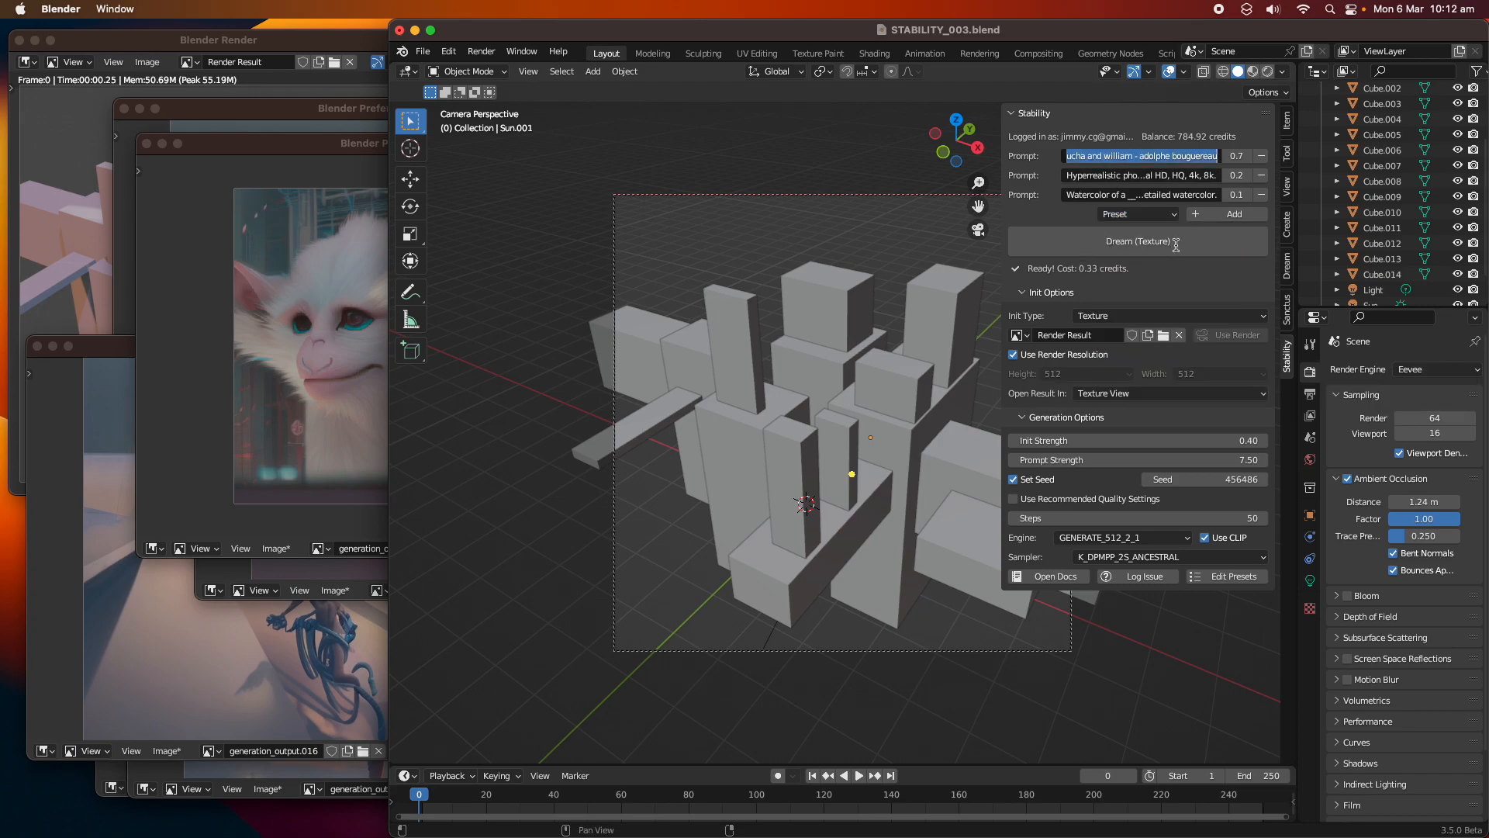
- Show the Dream Texture Projection settings and bring the Blender Render window to the front
{"action": "left_click", "coordinate": [1287, 271]}
{"action": "left_click", "coordinate": [1288, 273]}
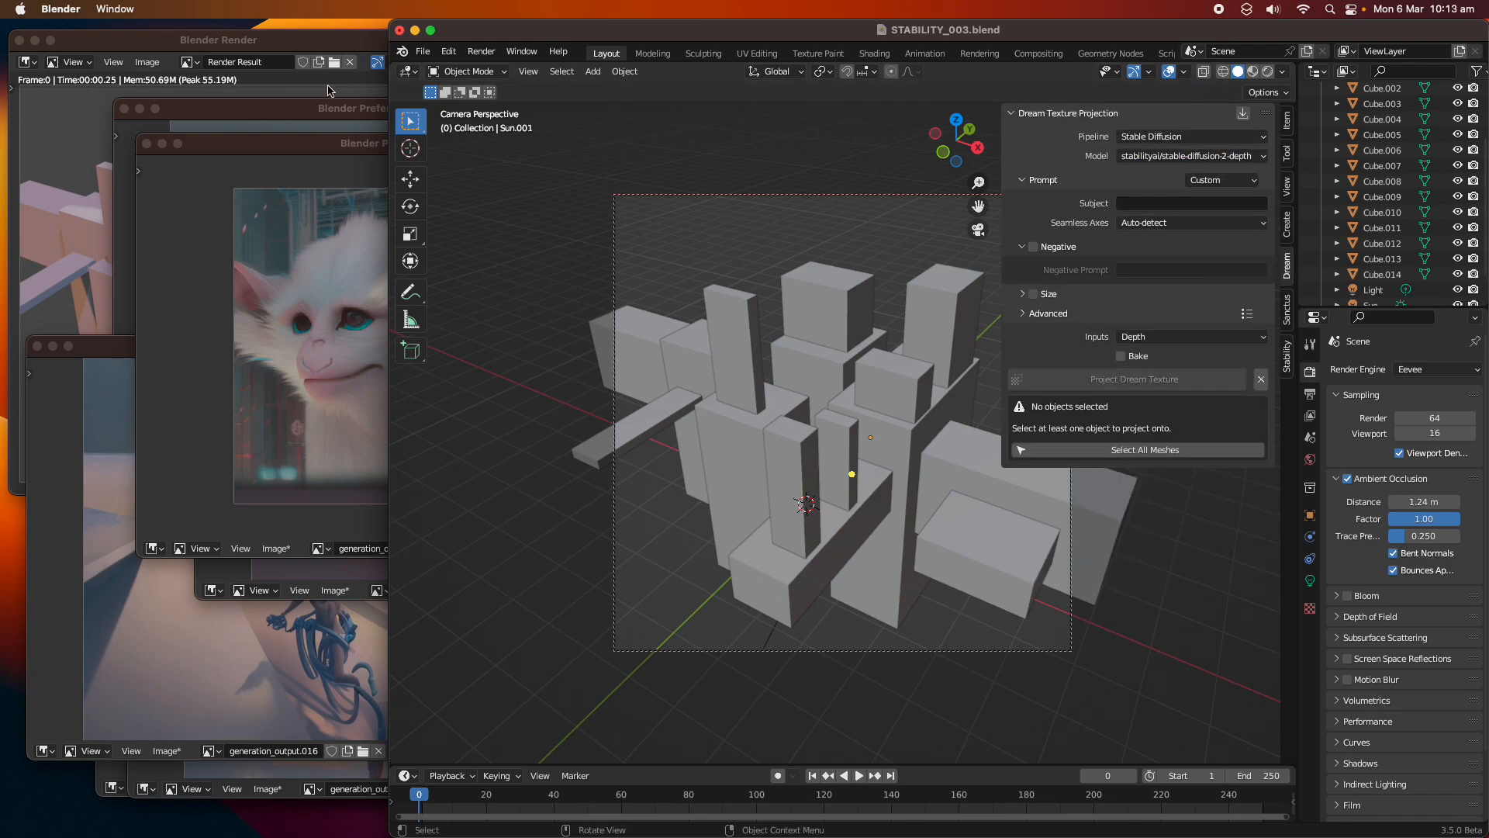
{"action": "left_click_drag", "start_coordinate": [314, 42], "coordinate": [327, 38]}
- Switch to Safari and open app.leonardo.ai in a new tab
{"action": "mouse_move", "coordinate": [572, 834]}
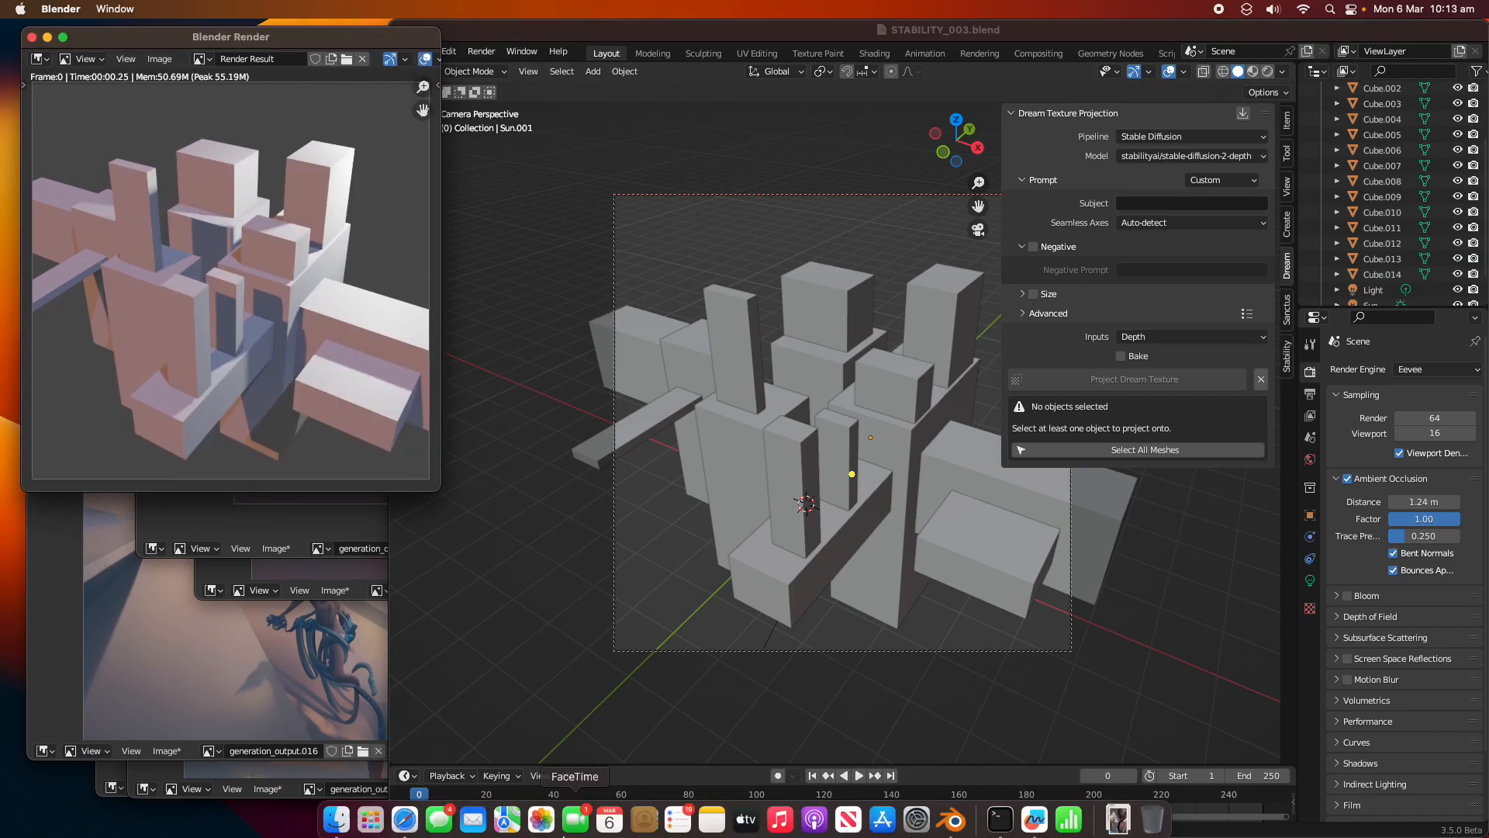
{"action": "left_click", "coordinate": [411, 820]}
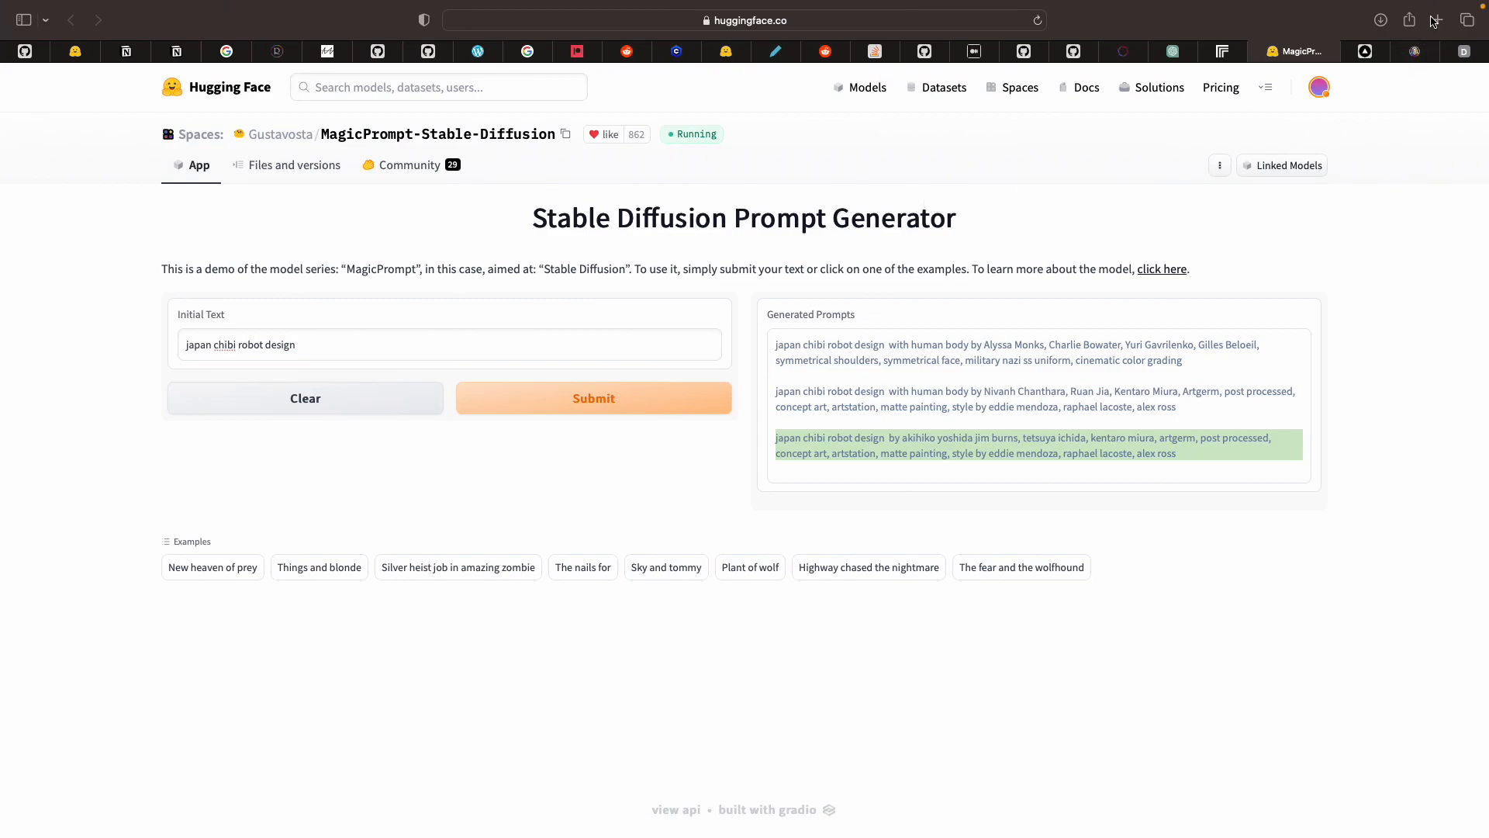
{"action": "left_click", "coordinate": [1437, 20]}
{"action": "type", "text": "app.leonardo.ai"}
{"action": "key", "text": "Return"}
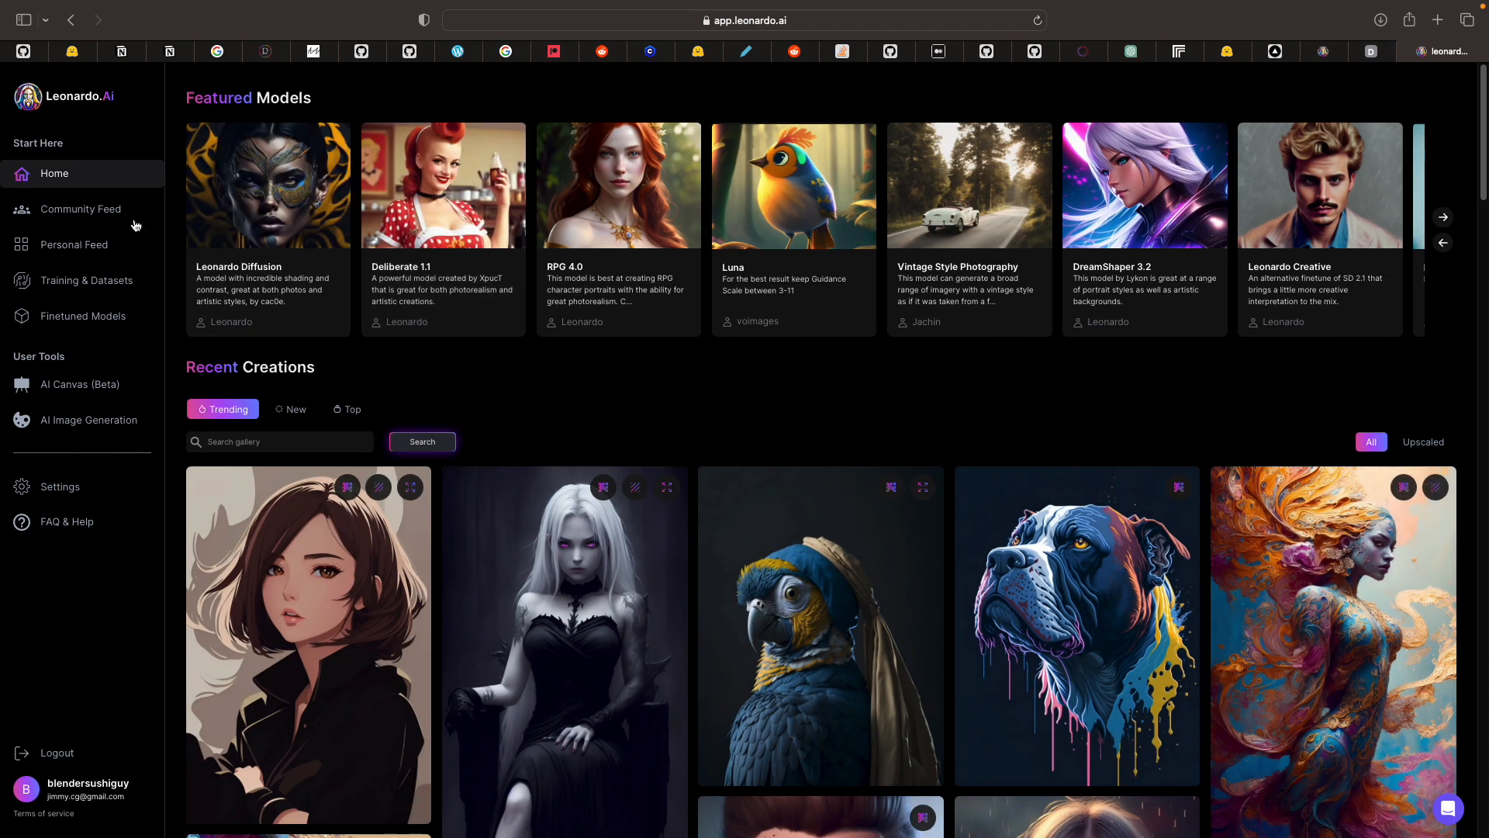
- Enter the copied cyberpunk circus monkeys prompt in Leonardo's AI Image Generation tool and generate two images with Stable Diffusion 1.5
{"action": "left_click", "coordinate": [90, 420]}
{"action": "triple_click", "coordinate": [346, 143]}
{"action": "type", "text": "cyberpunk city full of circus monkeys, intricate, elegant, highly detailed, digital painting, artstation, concept art, smooth, sharp focus, illustration, art by artgerm and greg rutkowski and alphonse mucha and william - adolphe bouguereau"}
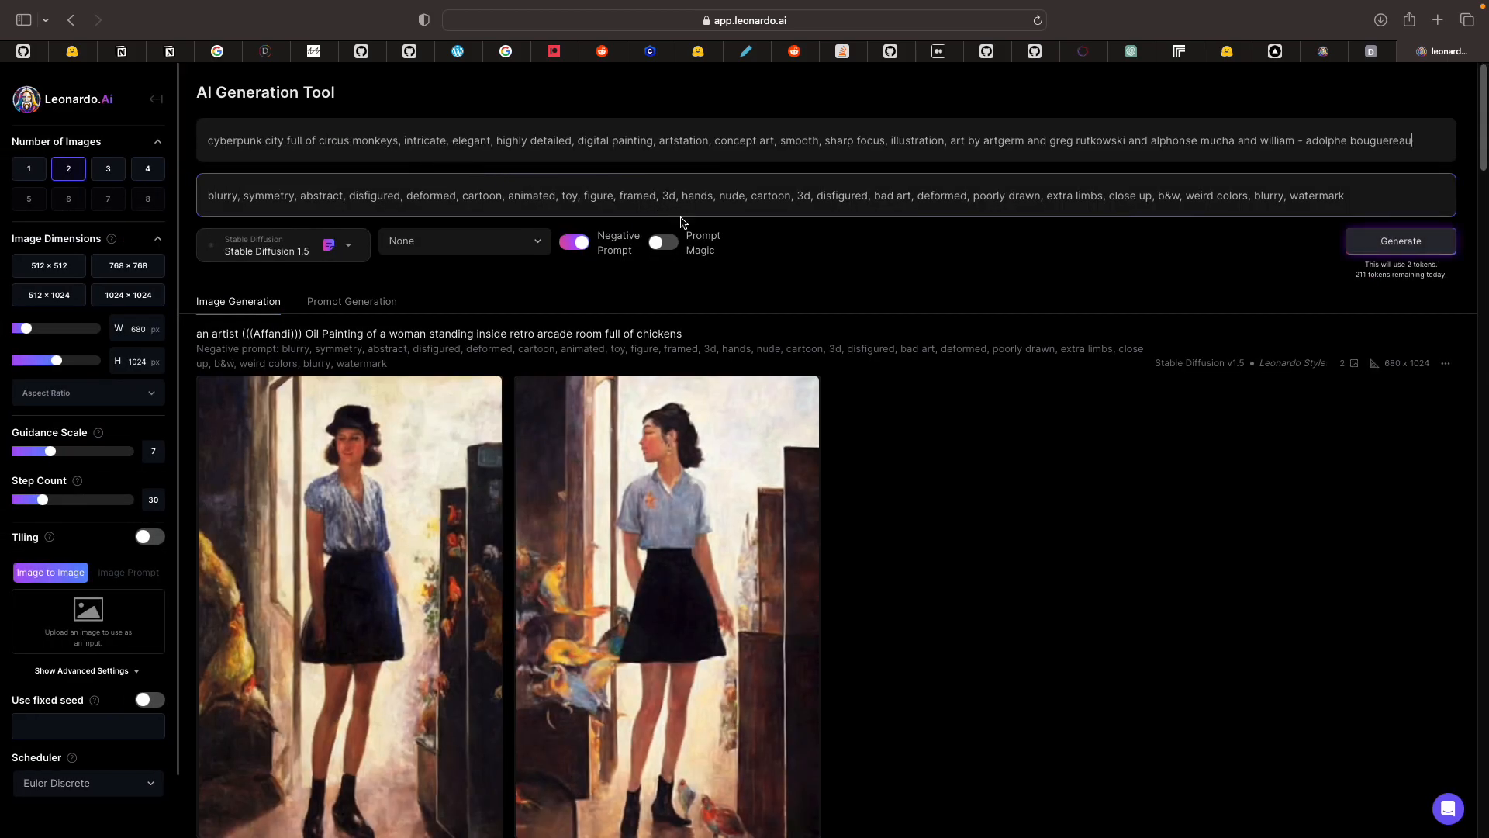
{"action": "left_click", "coordinate": [1361, 242]}
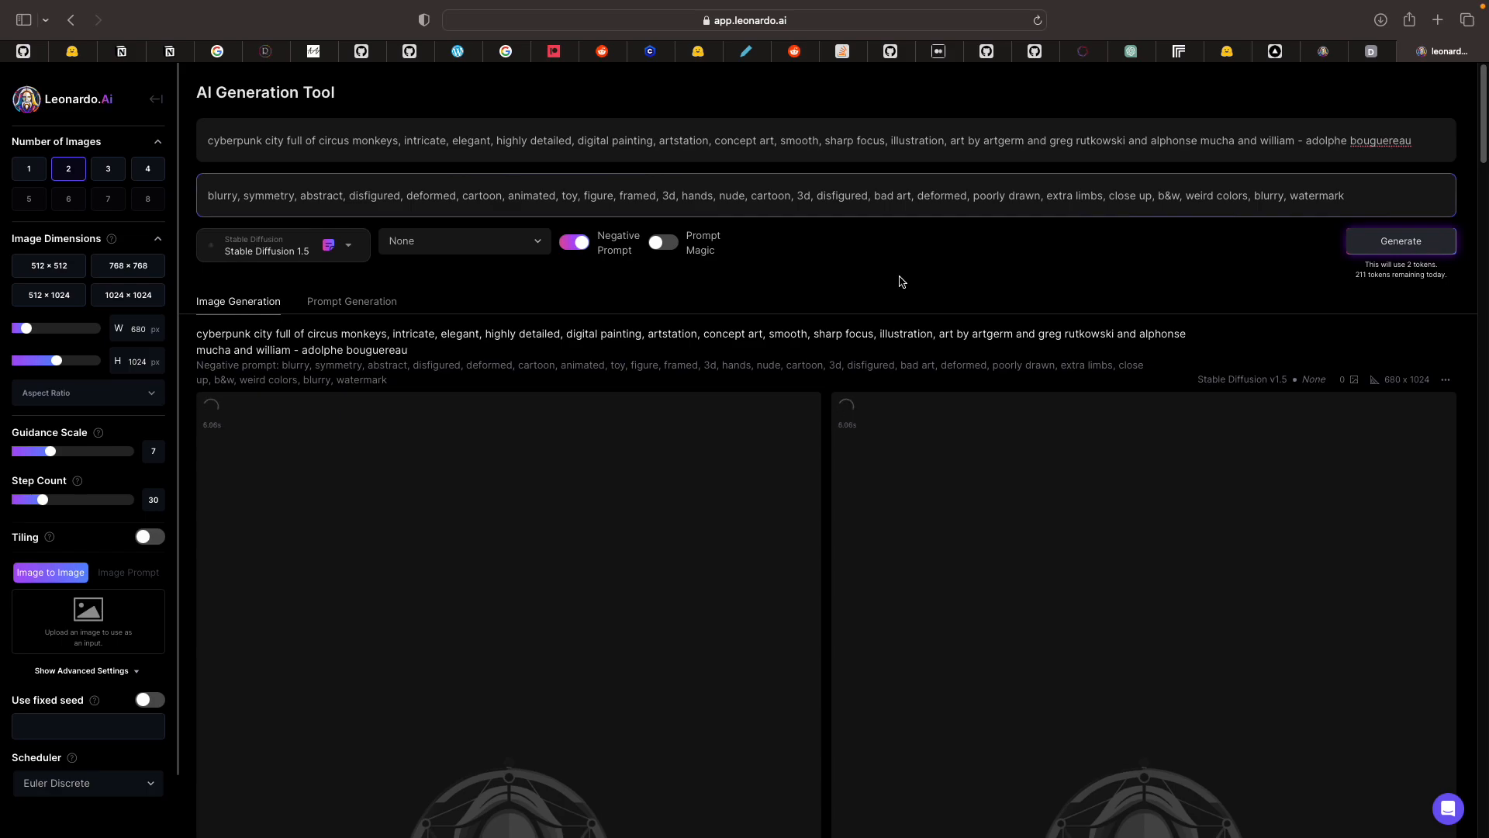
- Return to Blender, bring back the Stability settings, slightly narrow the sidebar and review the generation options
{"action": "key", "text": "ctrl+Left"}
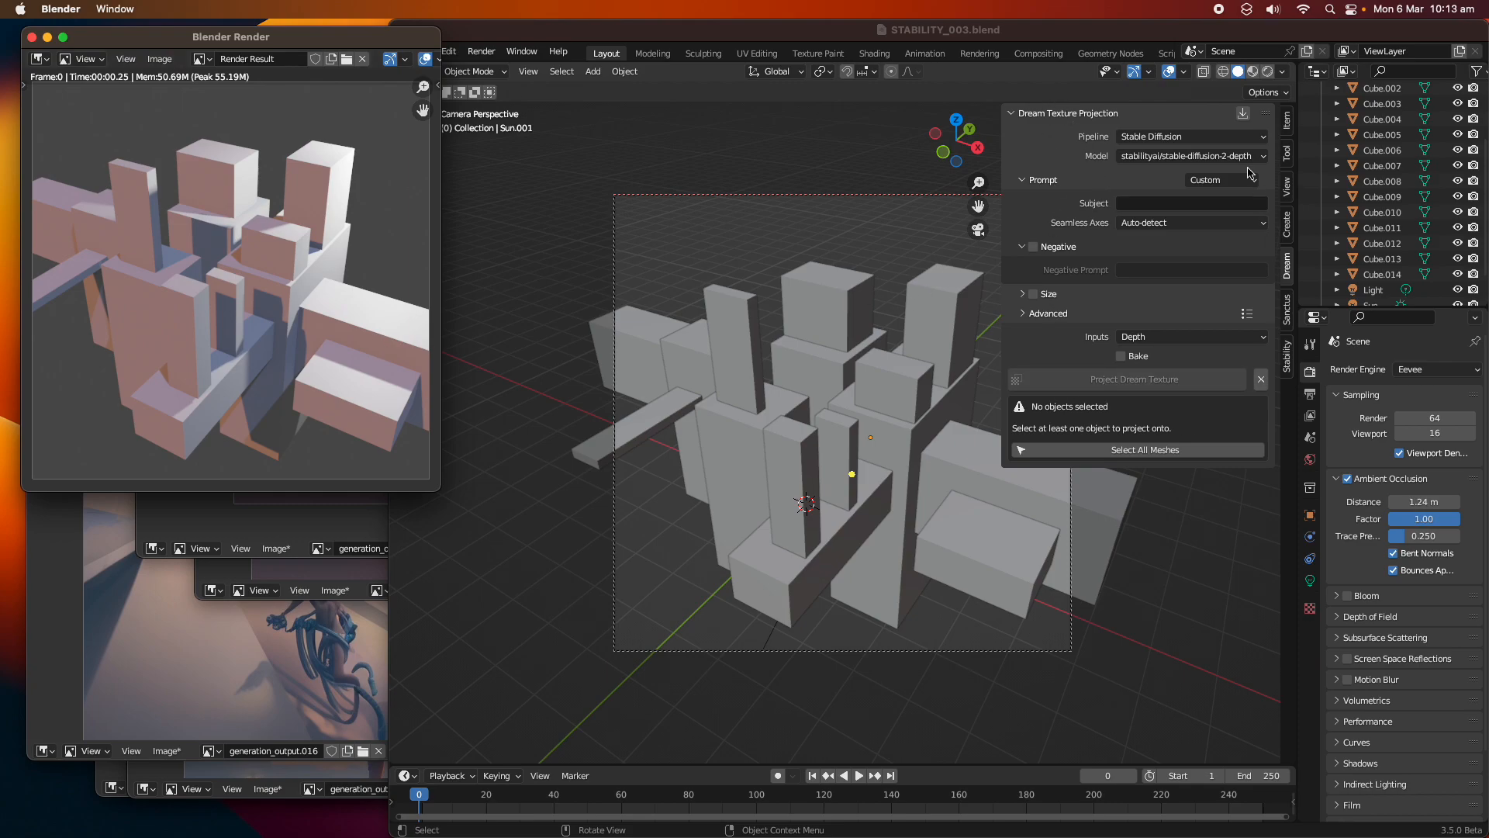
{"action": "left_click", "coordinate": [1287, 363]}
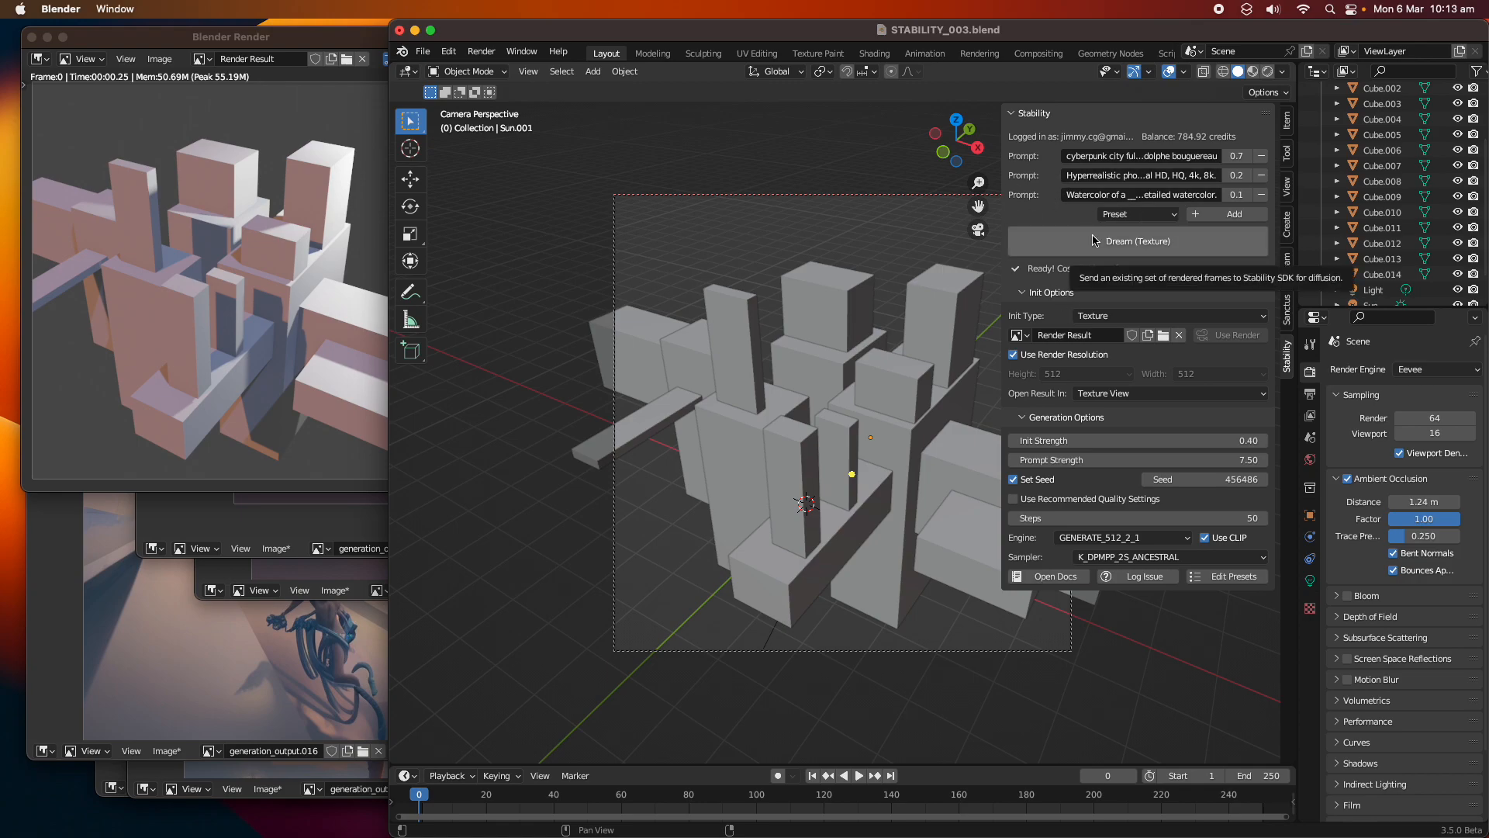
{"action": "left_click_drag", "start_coordinate": [1002, 205], "coordinate": [1008, 204]}
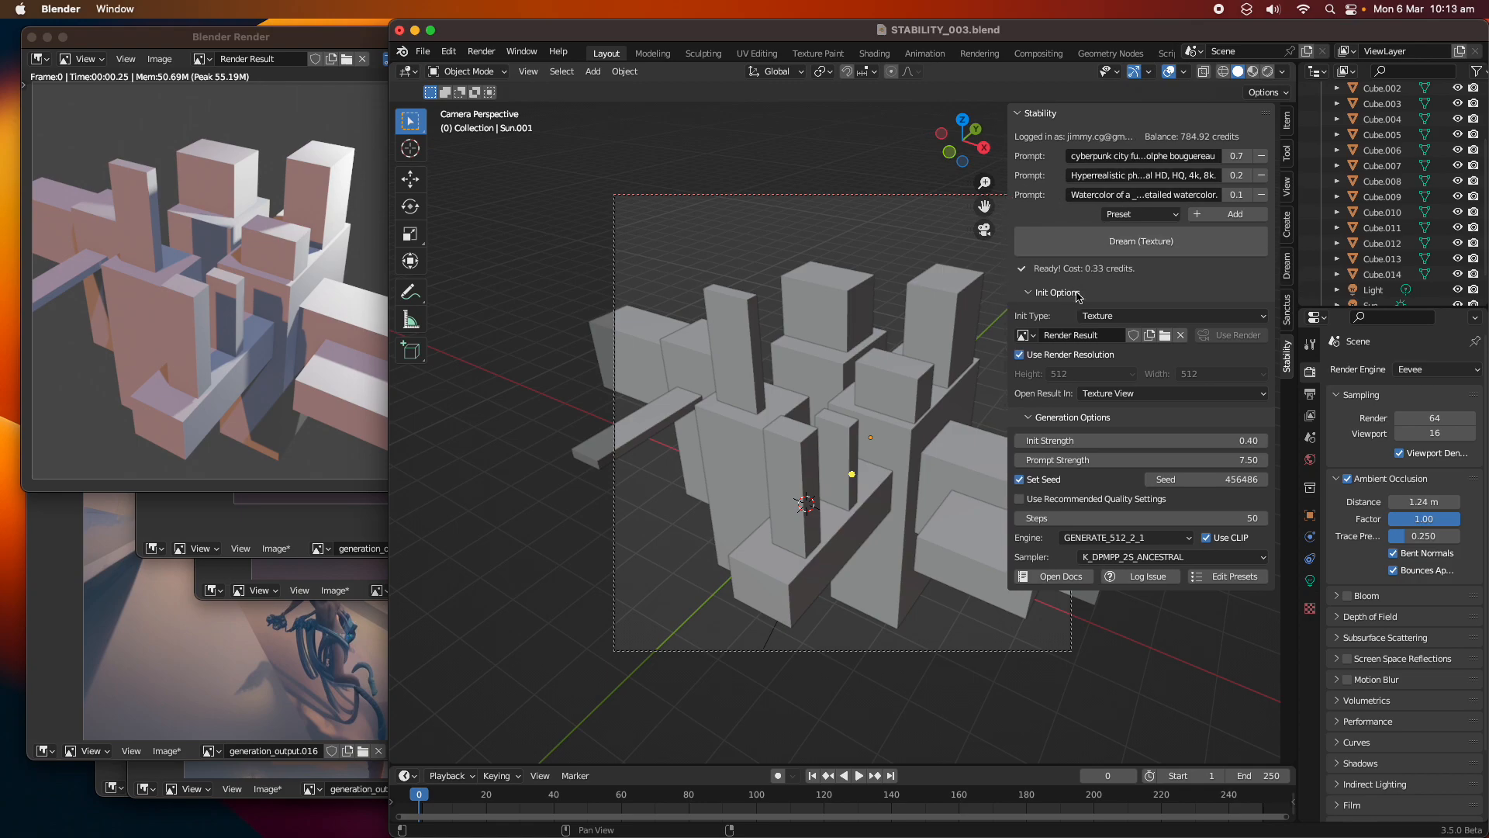
{"action": "left_click", "coordinate": [1093, 245]}
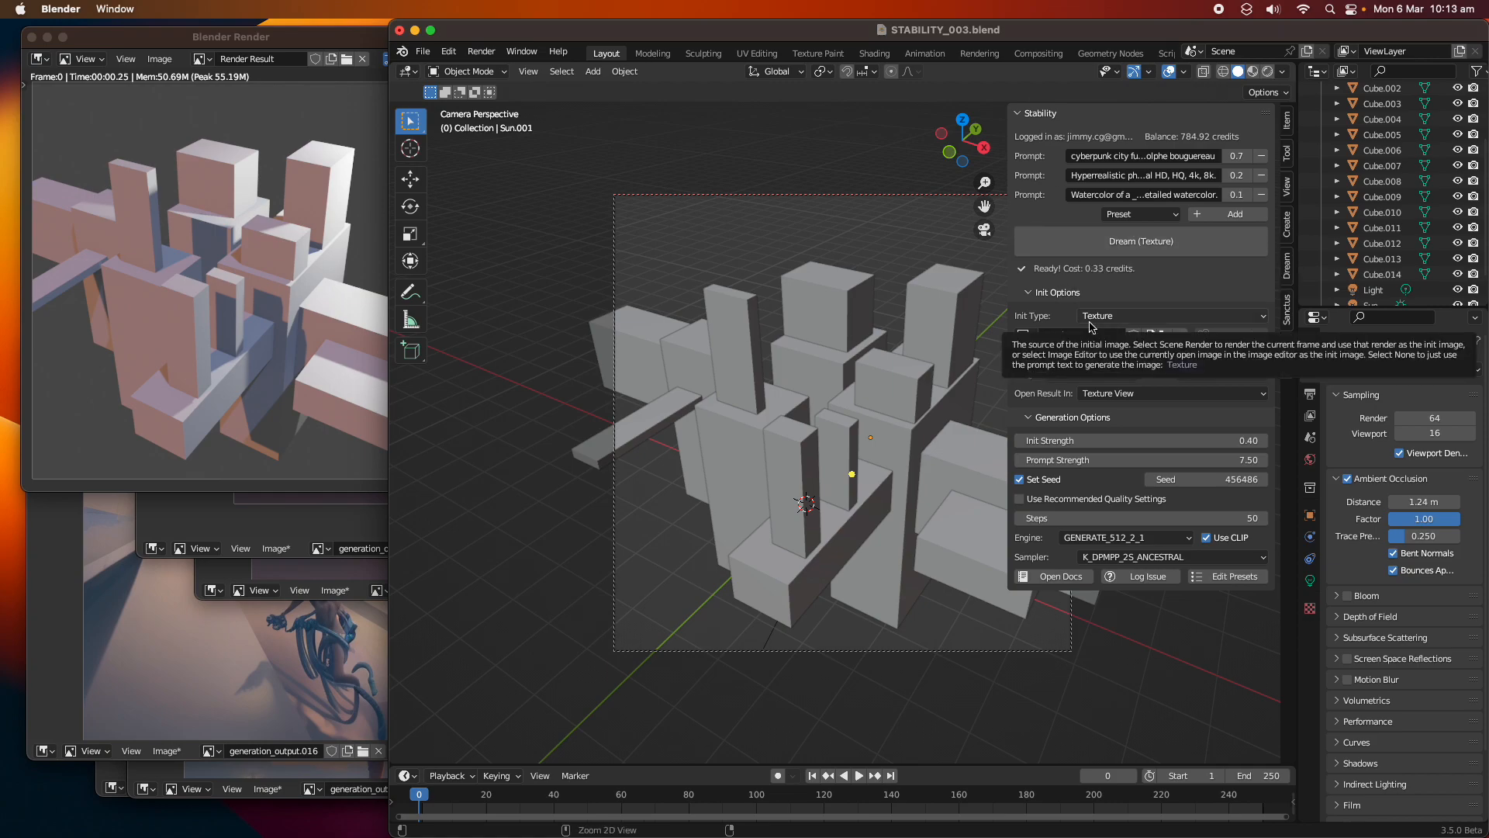
{"action": "left_click", "coordinate": [1121, 537]}
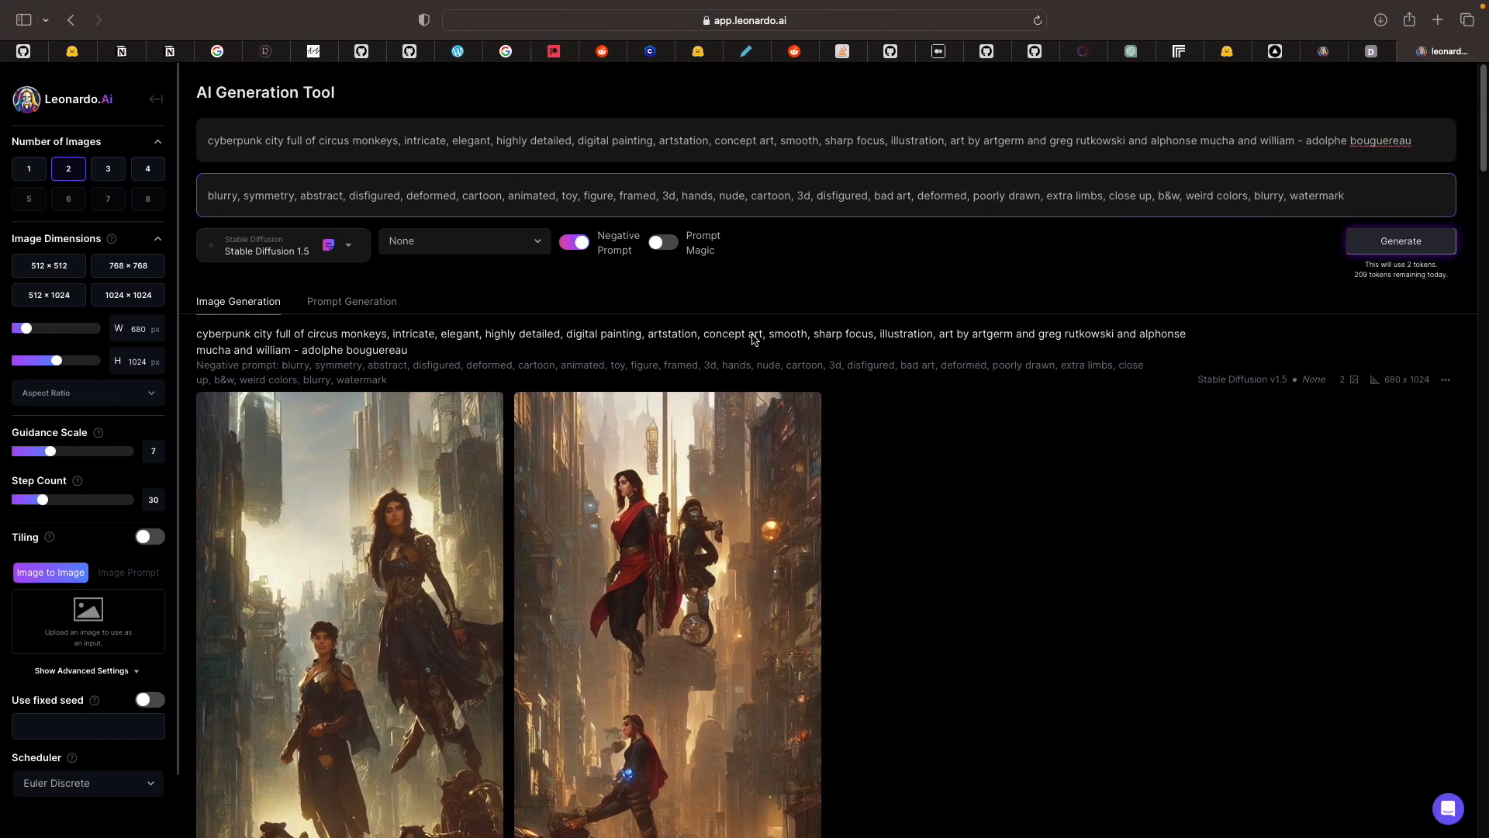
- Review the two images in Leonardo, switch the model to Deliberate 1.1 and generate two more from the same prompt
{"action": "scroll", "coordinate": [834, 492], "scroll_direction": "down", "scroll_amount": 2}
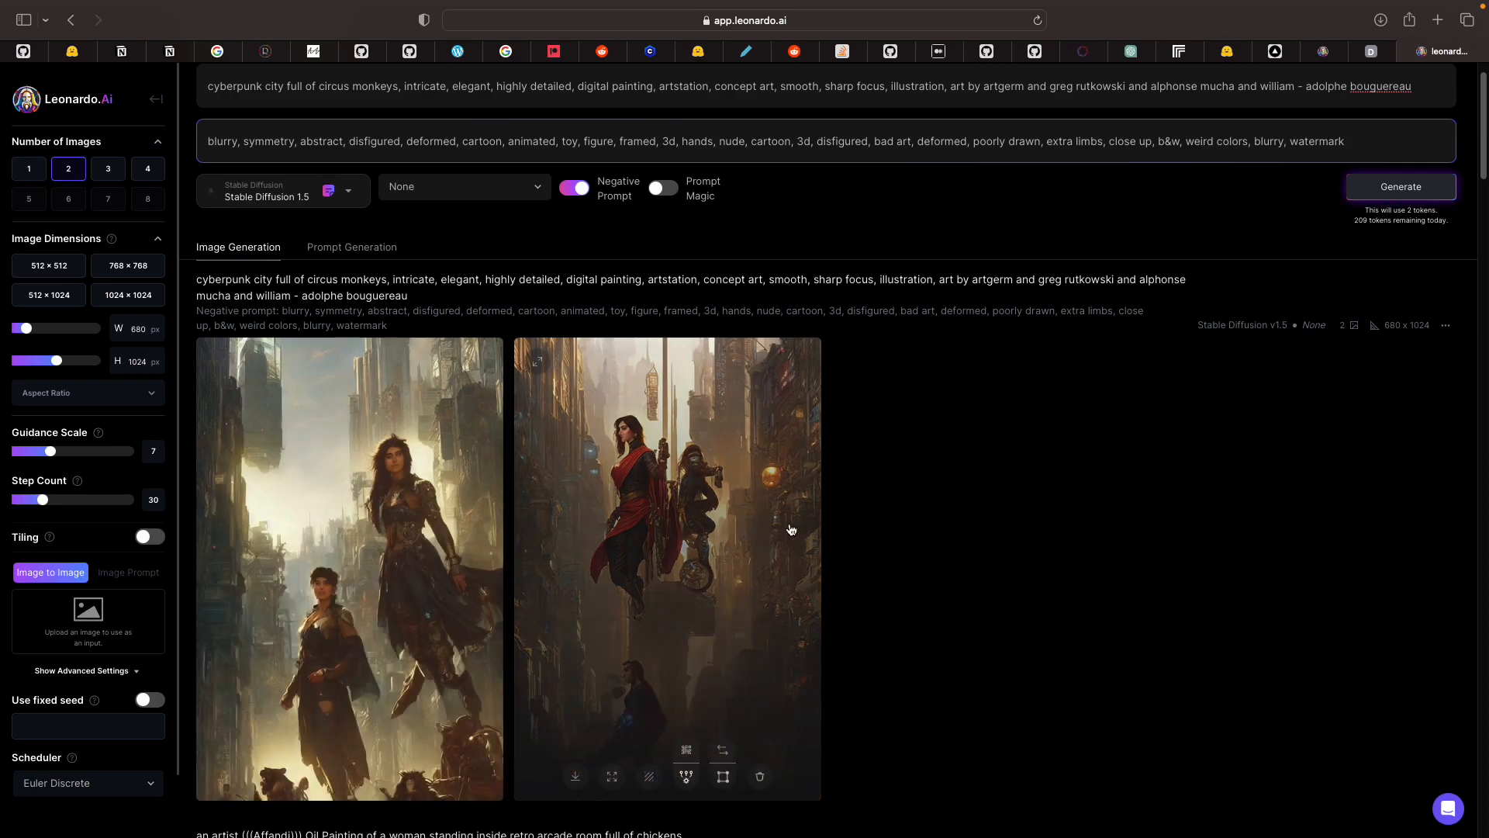
{"action": "scroll", "coordinate": [939, 538], "scroll_direction": "up", "scroll_amount": 2}
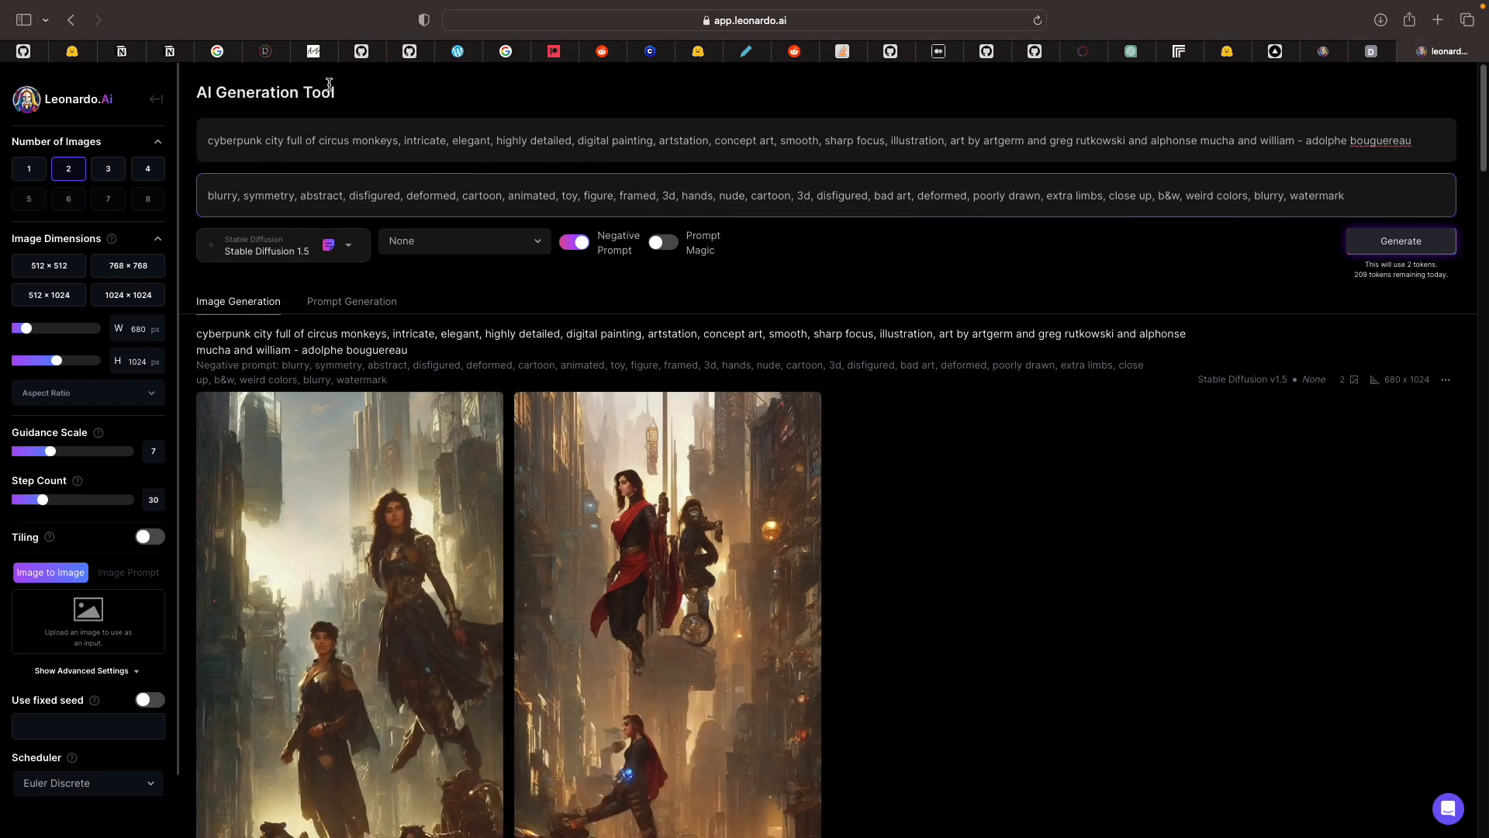
{"action": "left_click", "coordinate": [296, 250]}
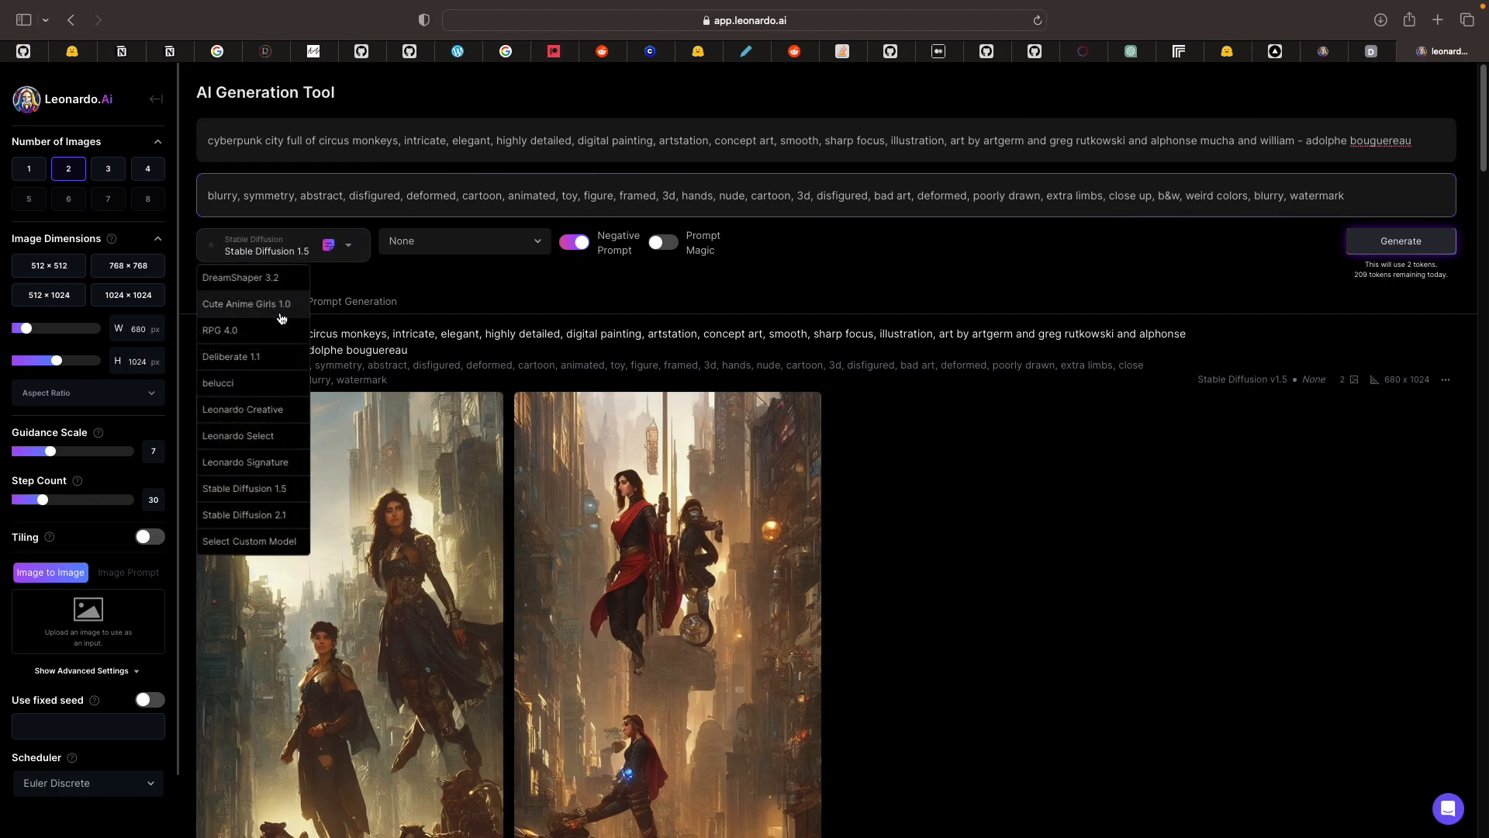
{"action": "left_click", "coordinate": [253, 359]}
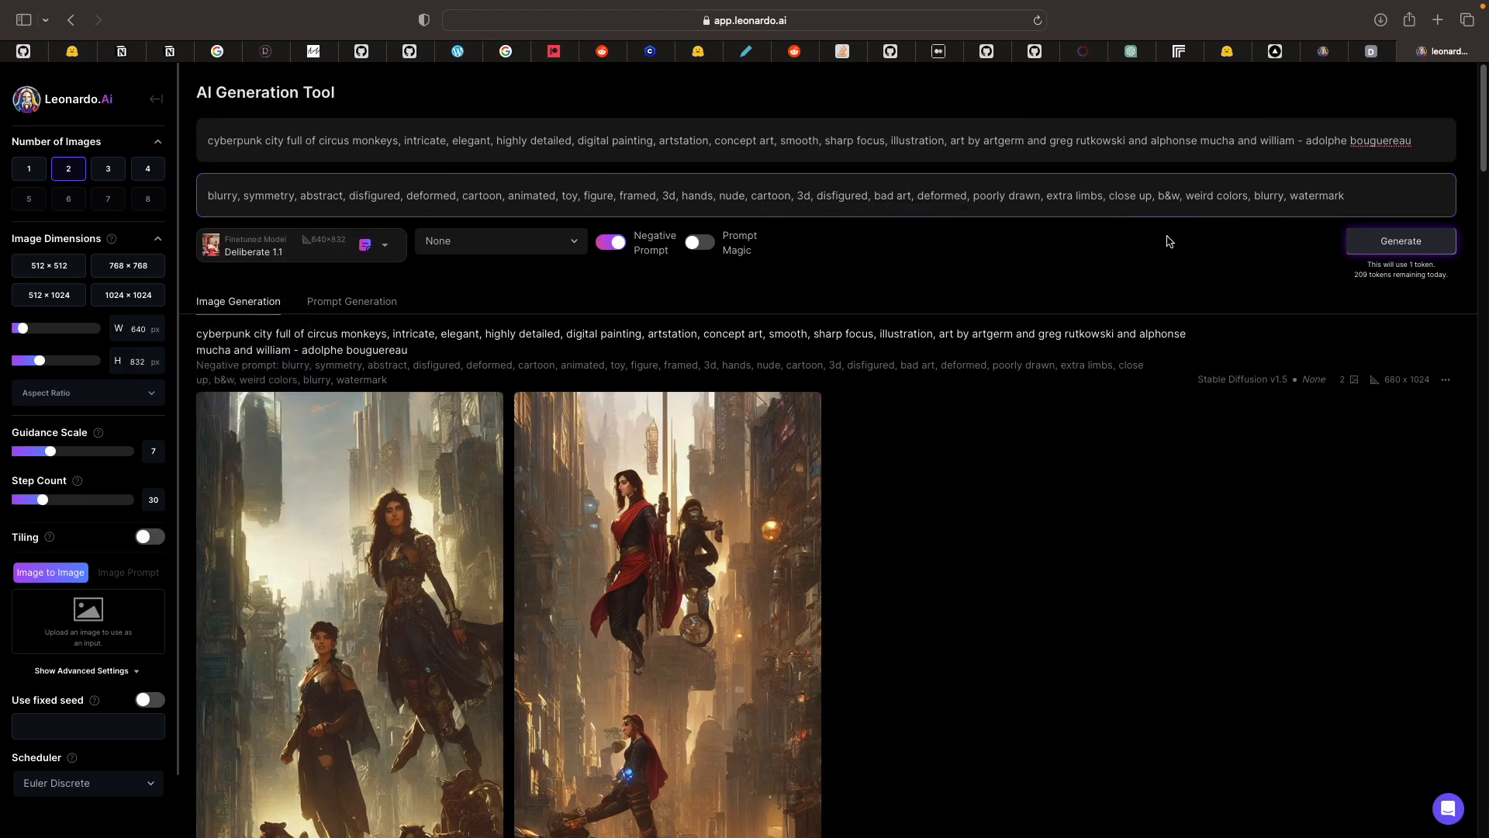
{"action": "left_click", "coordinate": [1388, 245]}
- Examine the Deliberate 1.1 images and compare them with the earlier generations in Leonardo's image history
{"action": "scroll", "coordinate": [930, 276], "scroll_direction": "down", "scroll_amount": 1}
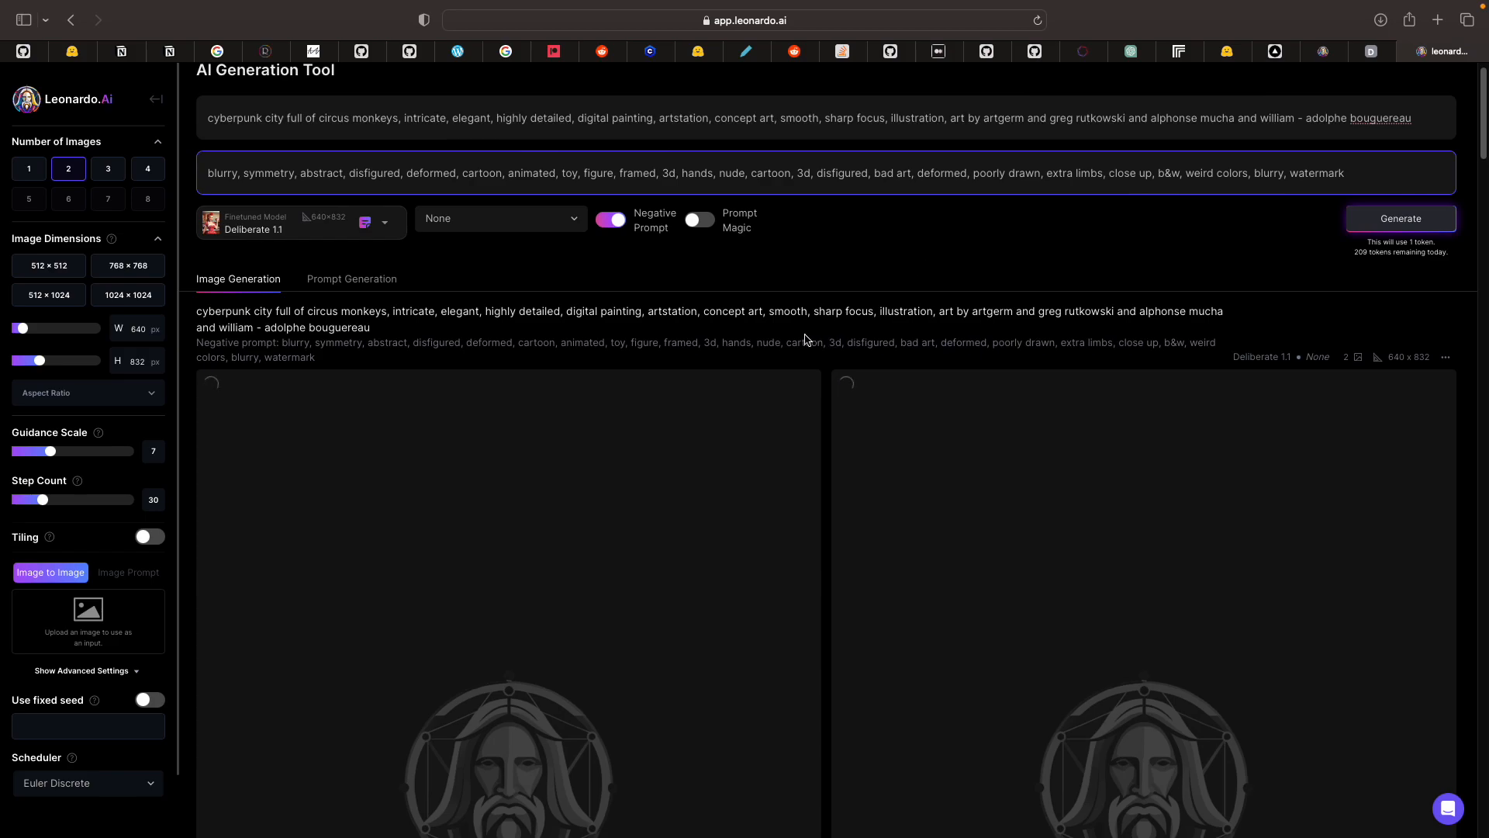
{"action": "scroll", "coordinate": [803, 356], "scroll_direction": "down", "scroll_amount": 3}
{"action": "scroll", "coordinate": [698, 403], "scroll_direction": "down", "scroll_amount": 8}
{"action": "scroll", "coordinate": [647, 460], "scroll_direction": "down", "scroll_amount": 8}
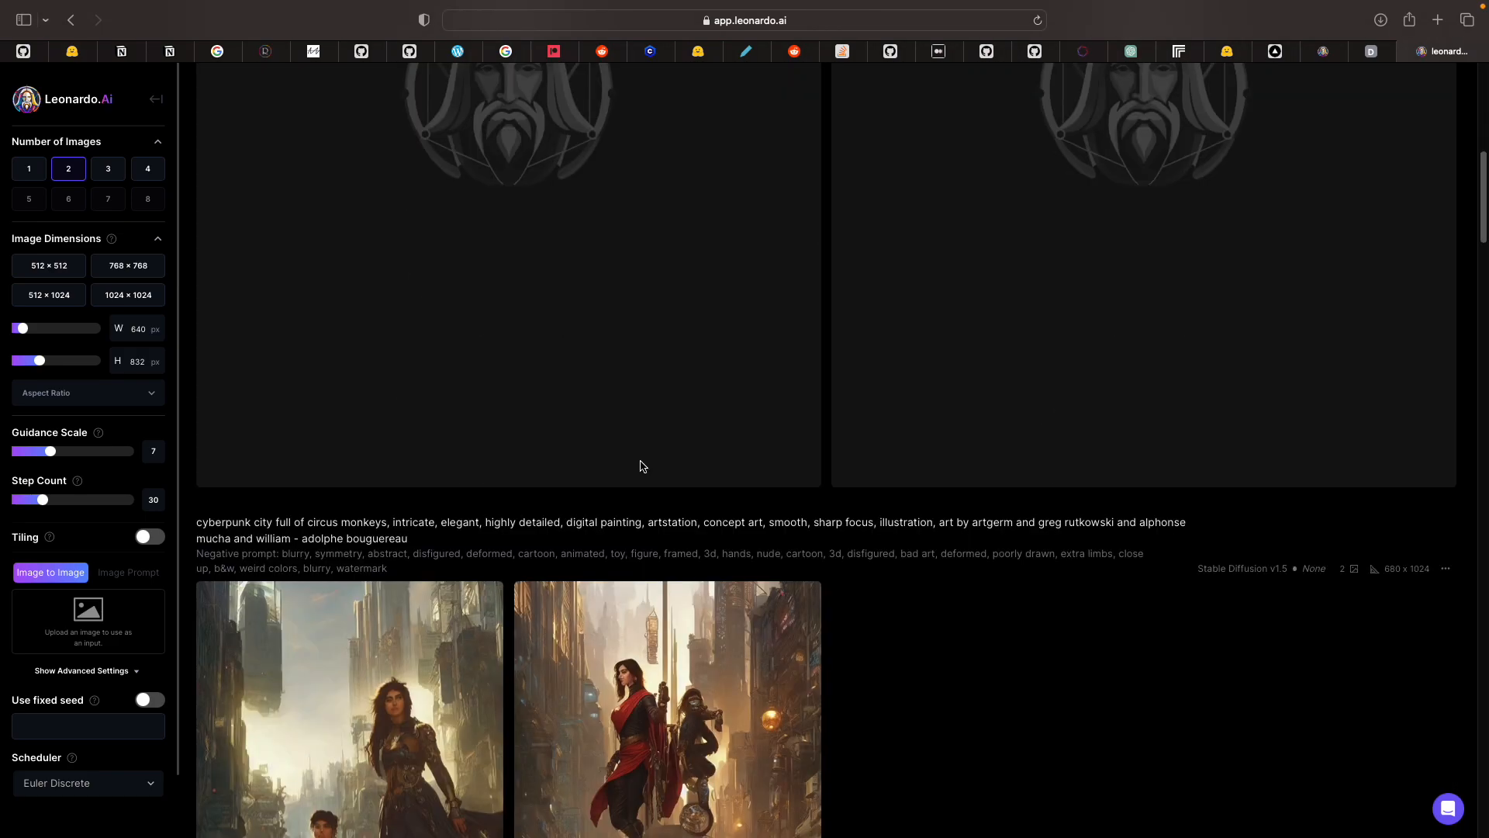
{"action": "scroll", "coordinate": [641, 465], "scroll_direction": "up", "scroll_amount": 17}
{"action": "scroll", "coordinate": [545, 502], "scroll_direction": "down", "scroll_amount": 20}
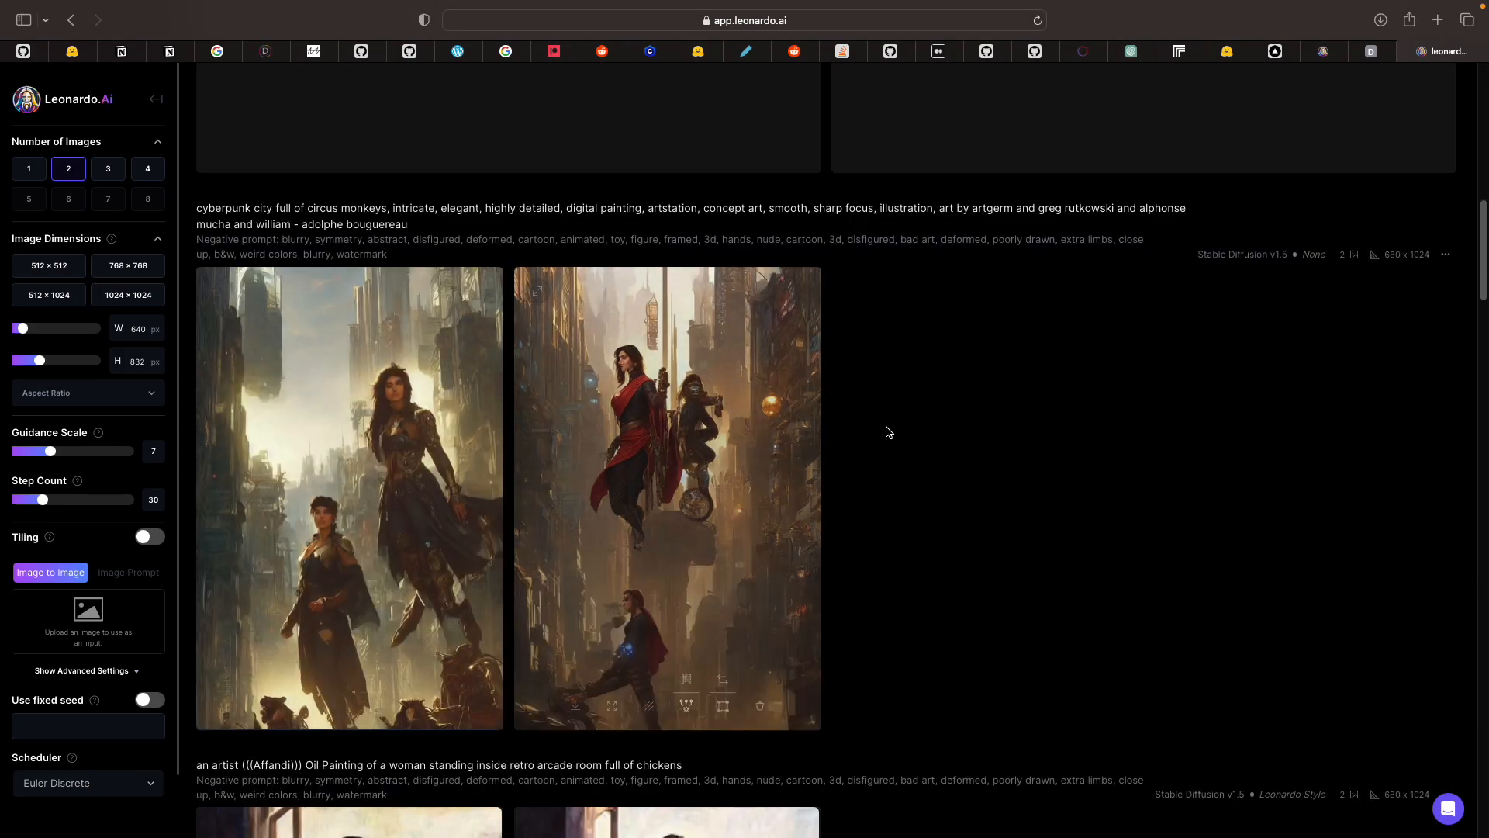
{"action": "scroll", "coordinate": [892, 465], "scroll_direction": "down", "scroll_amount": 3}
{"action": "scroll", "coordinate": [875, 441], "scroll_direction": "down", "scroll_amount": 20}
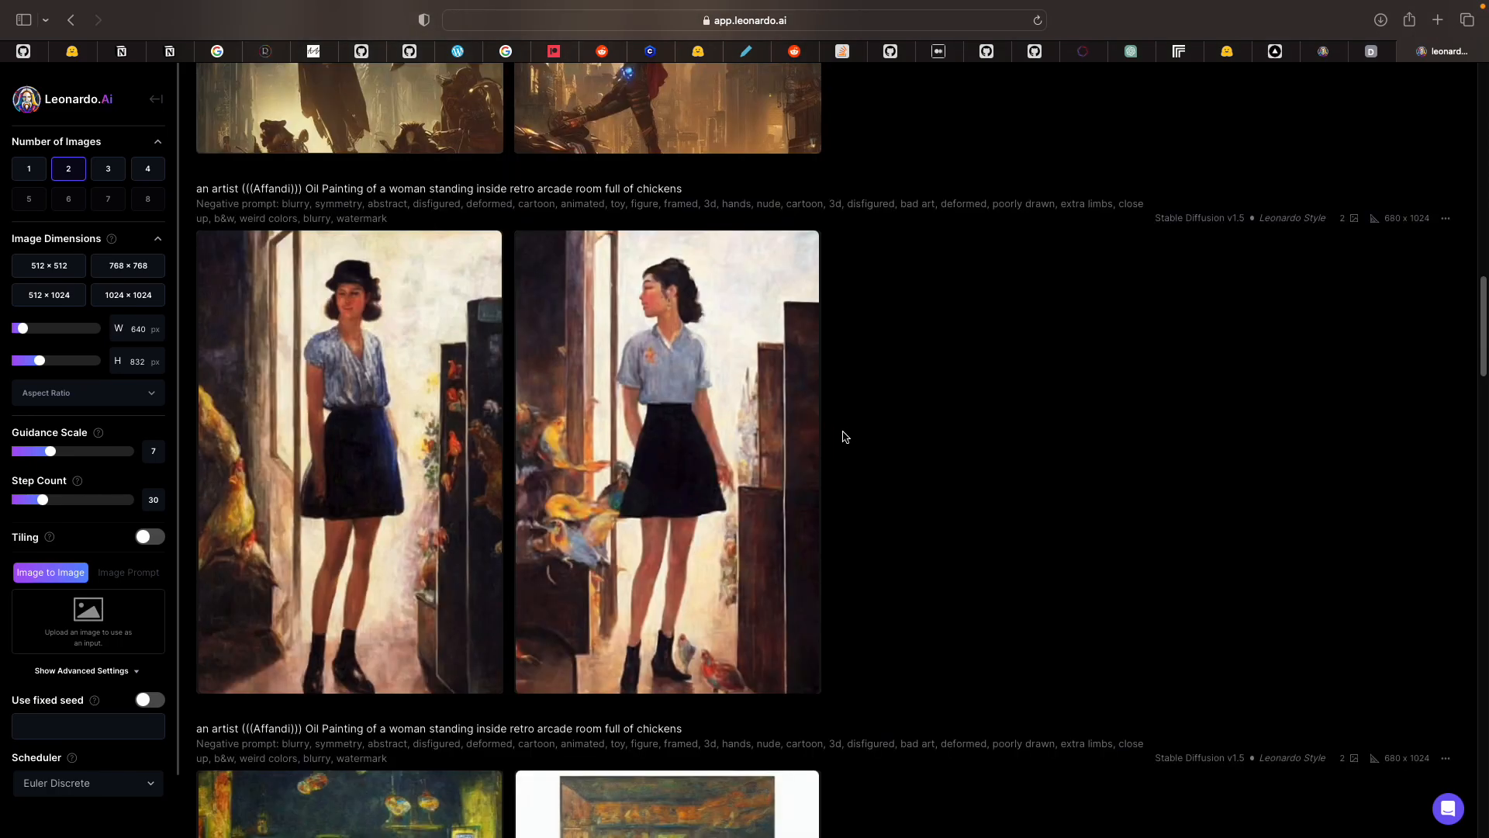
{"action": "scroll", "coordinate": [724, 469], "scroll_direction": "up", "scroll_amount": 20}
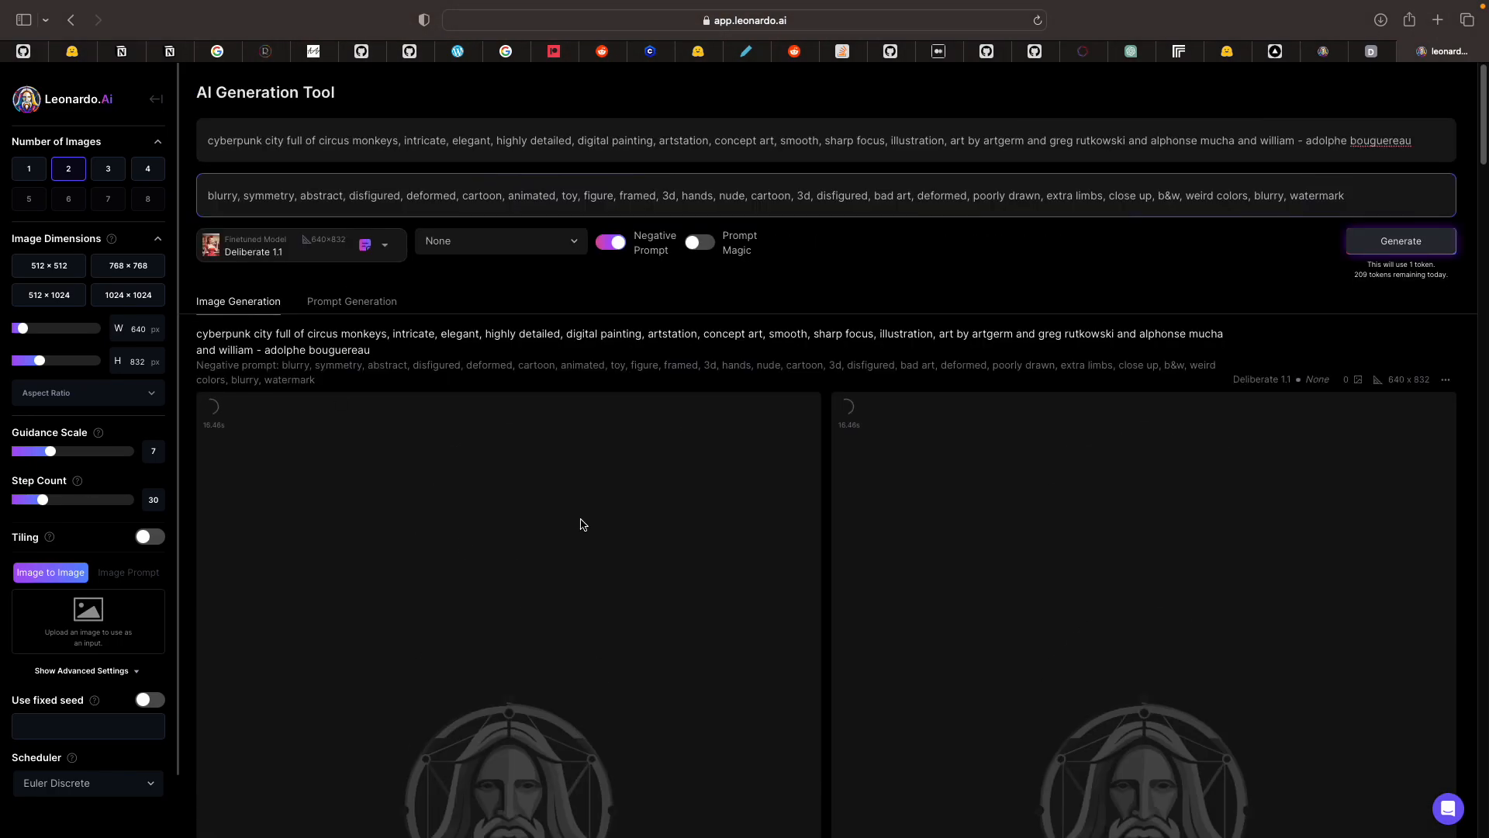
{"action": "scroll", "coordinate": [581, 491], "scroll_direction": "down", "scroll_amount": 3}
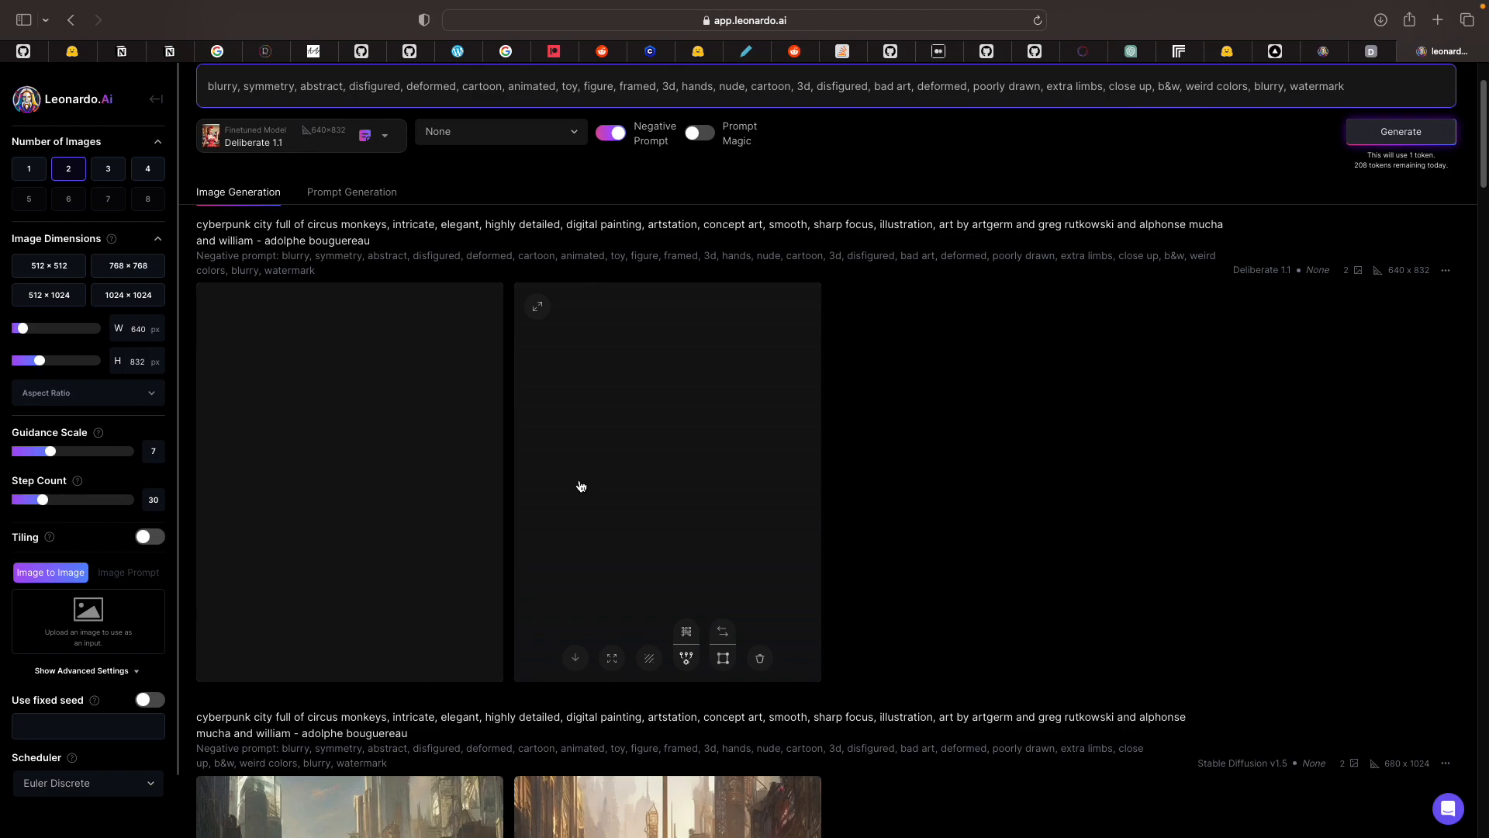
{"action": "scroll", "coordinate": [580, 487], "scroll_direction": "down", "scroll_amount": 4}
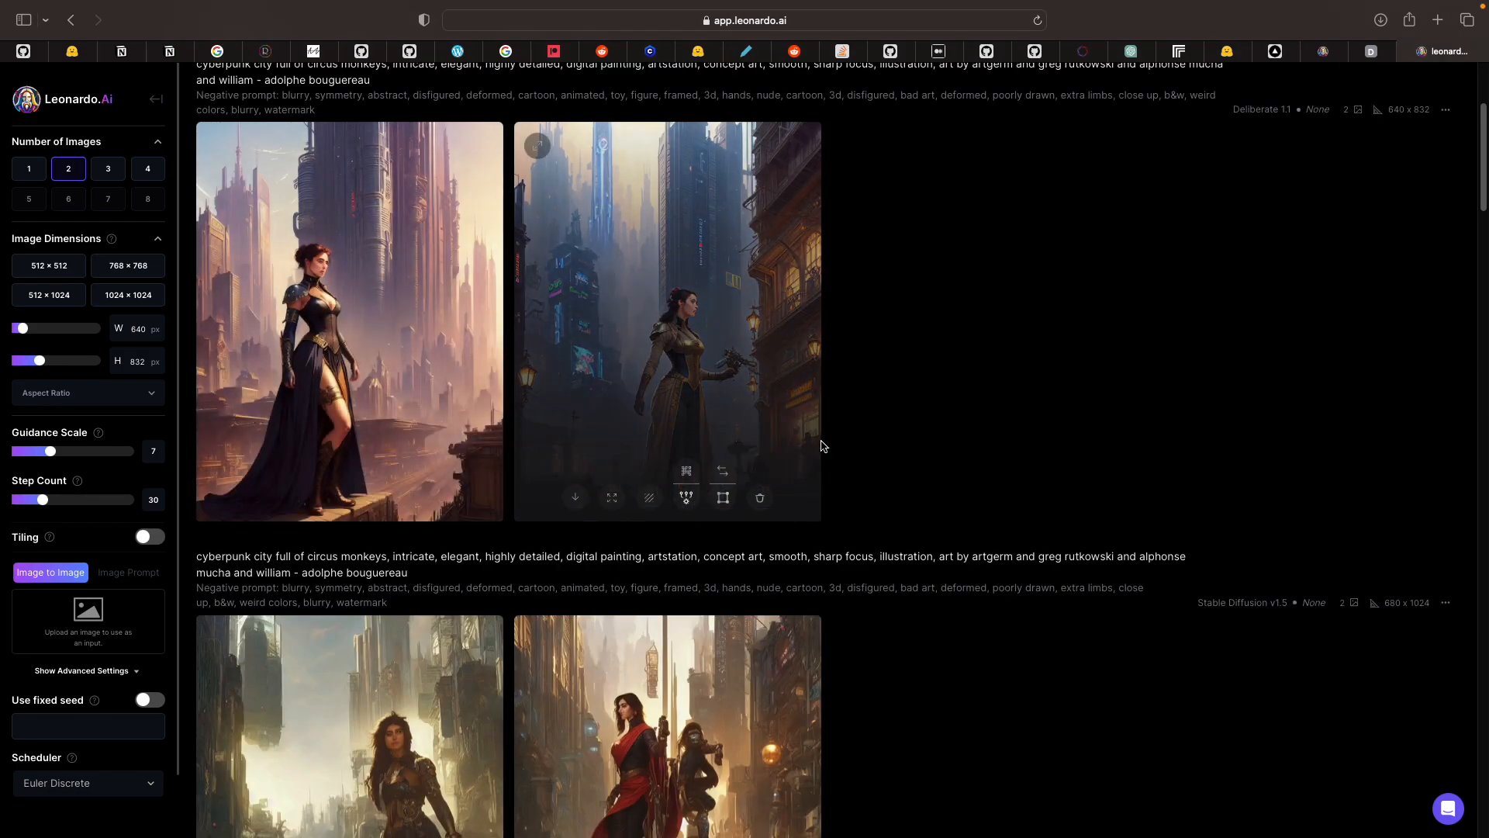
{"action": "scroll", "coordinate": [775, 419], "scroll_direction": "up", "scroll_amount": 7}
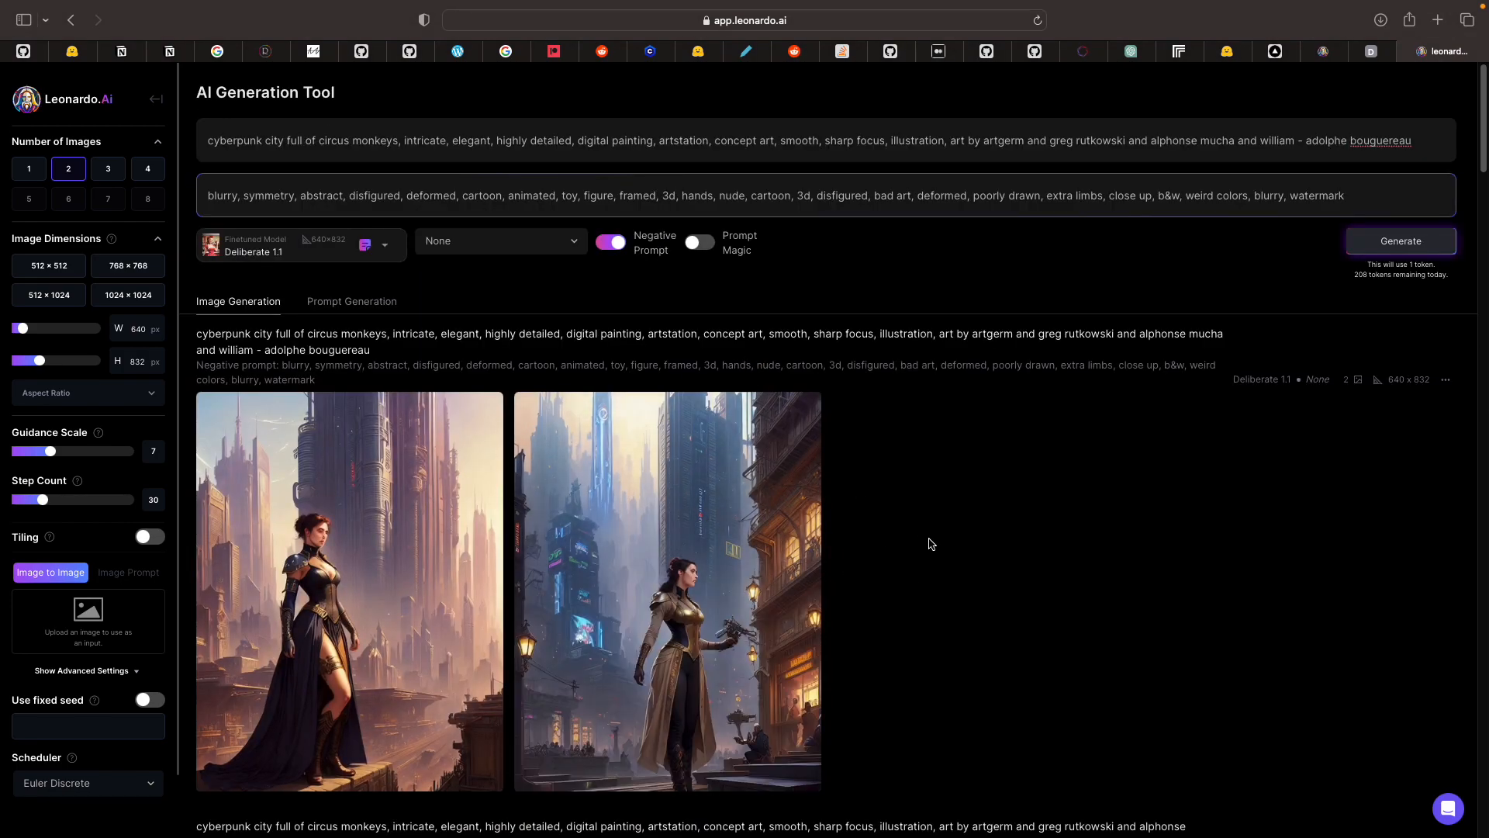
{"action": "scroll", "coordinate": [553, 628], "scroll_direction": "down", "scroll_amount": 1}
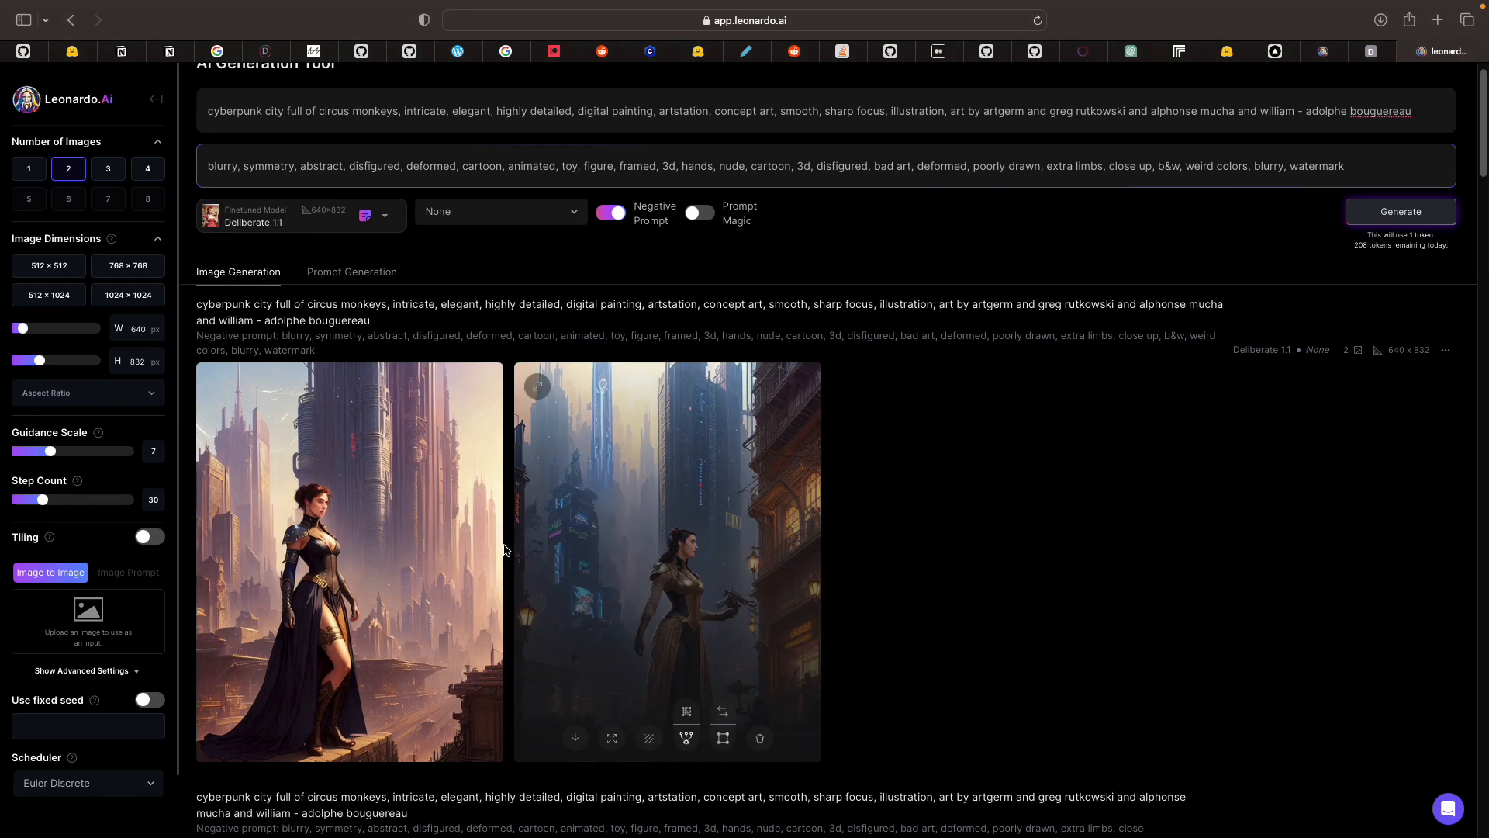
{"action": "scroll", "coordinate": [553, 628], "scroll_direction": "down", "scroll_amount": 3}
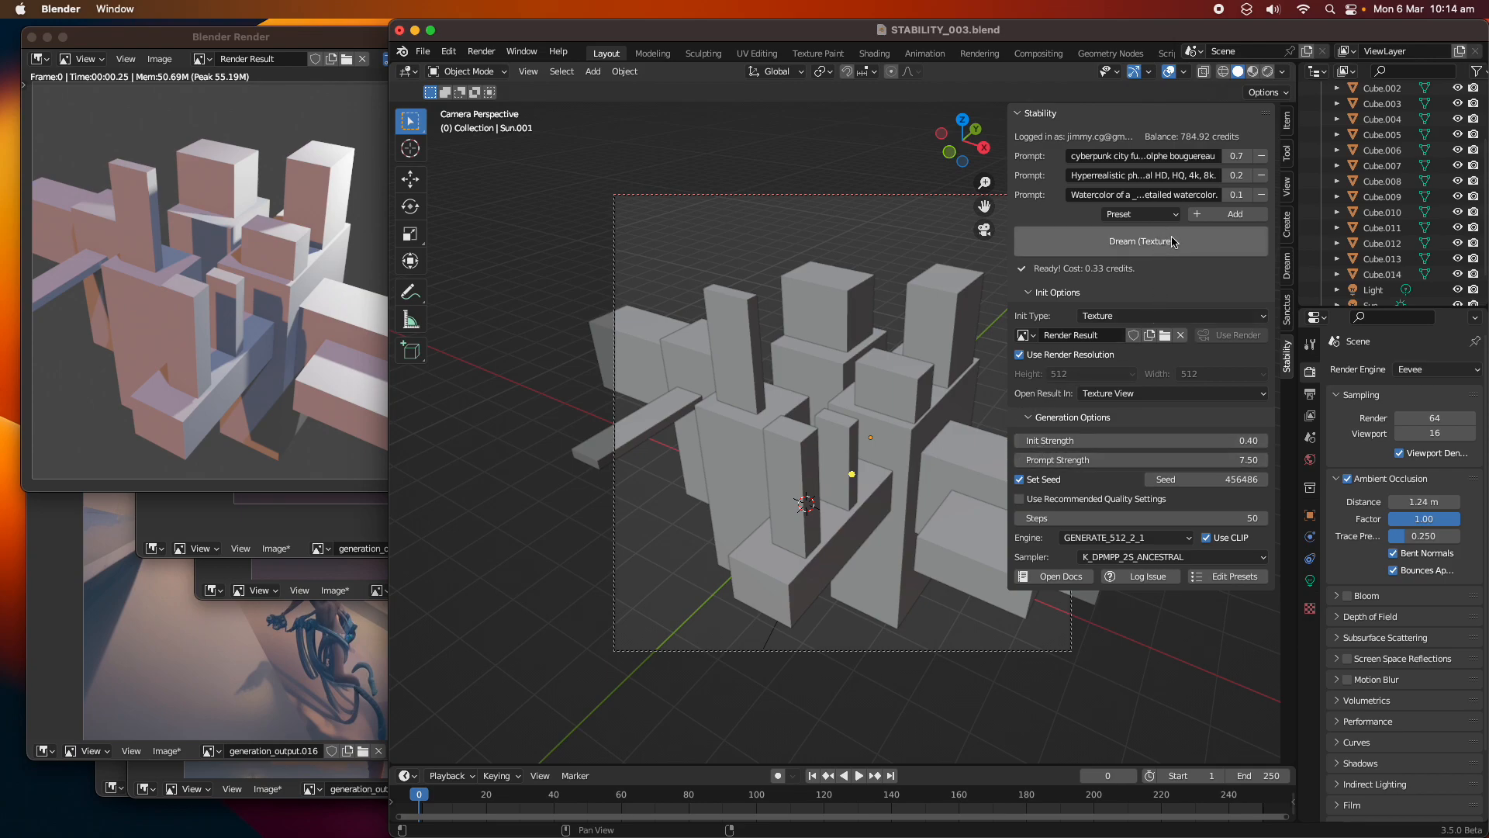
- In Blender, remove the hyperrealistic prompt and set the watercolor prompt's weight to -1
{"action": "left_click", "coordinate": [1264, 183]}
{"action": "left_click", "coordinate": [1239, 176]}
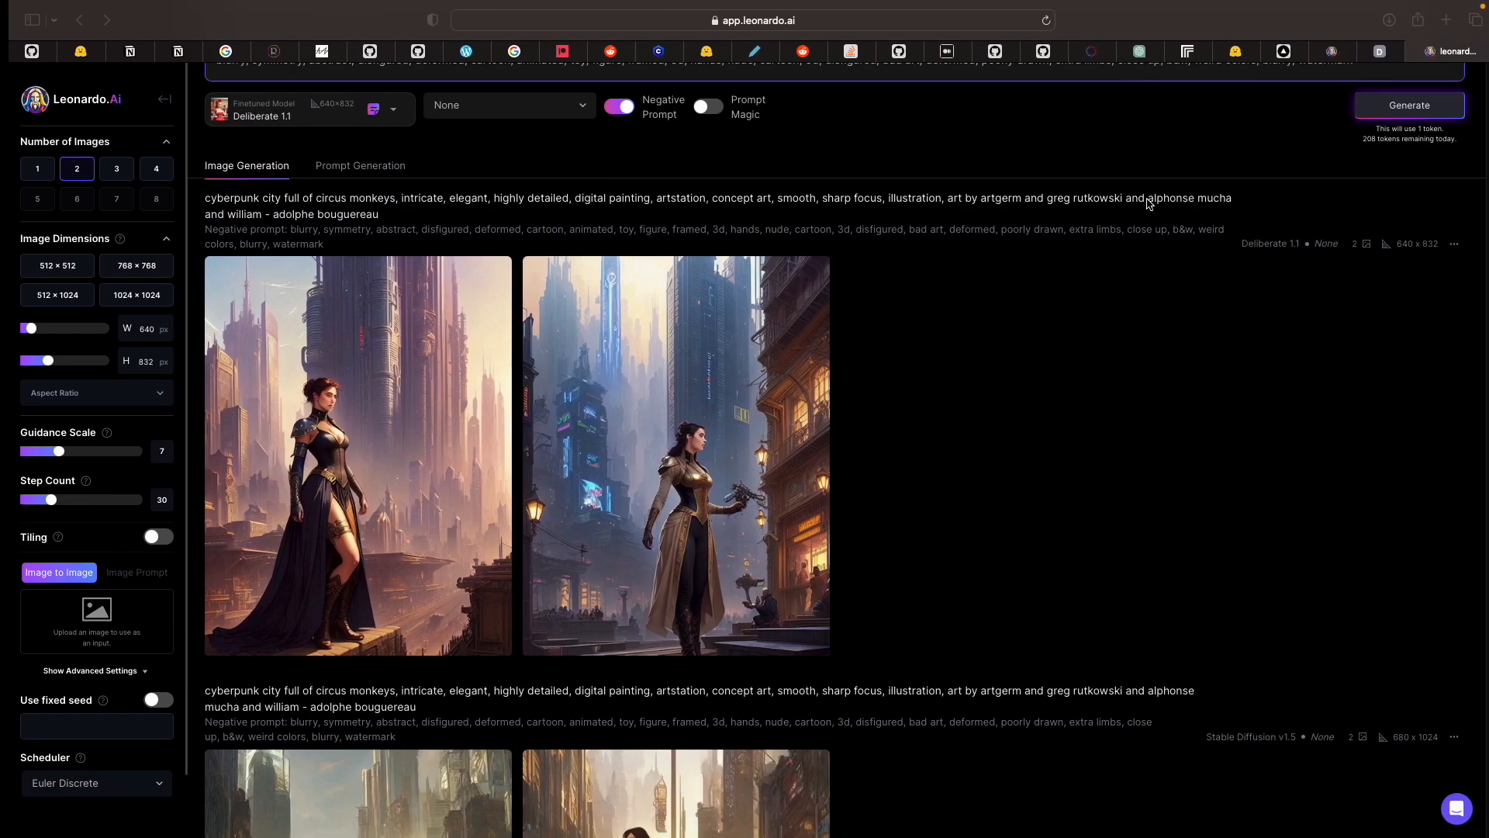
- Copy Leonardo's negative prompt terms from "blurry" to "watermark" and return to Blender
{"action": "triple_click", "coordinate": [456, 230]}
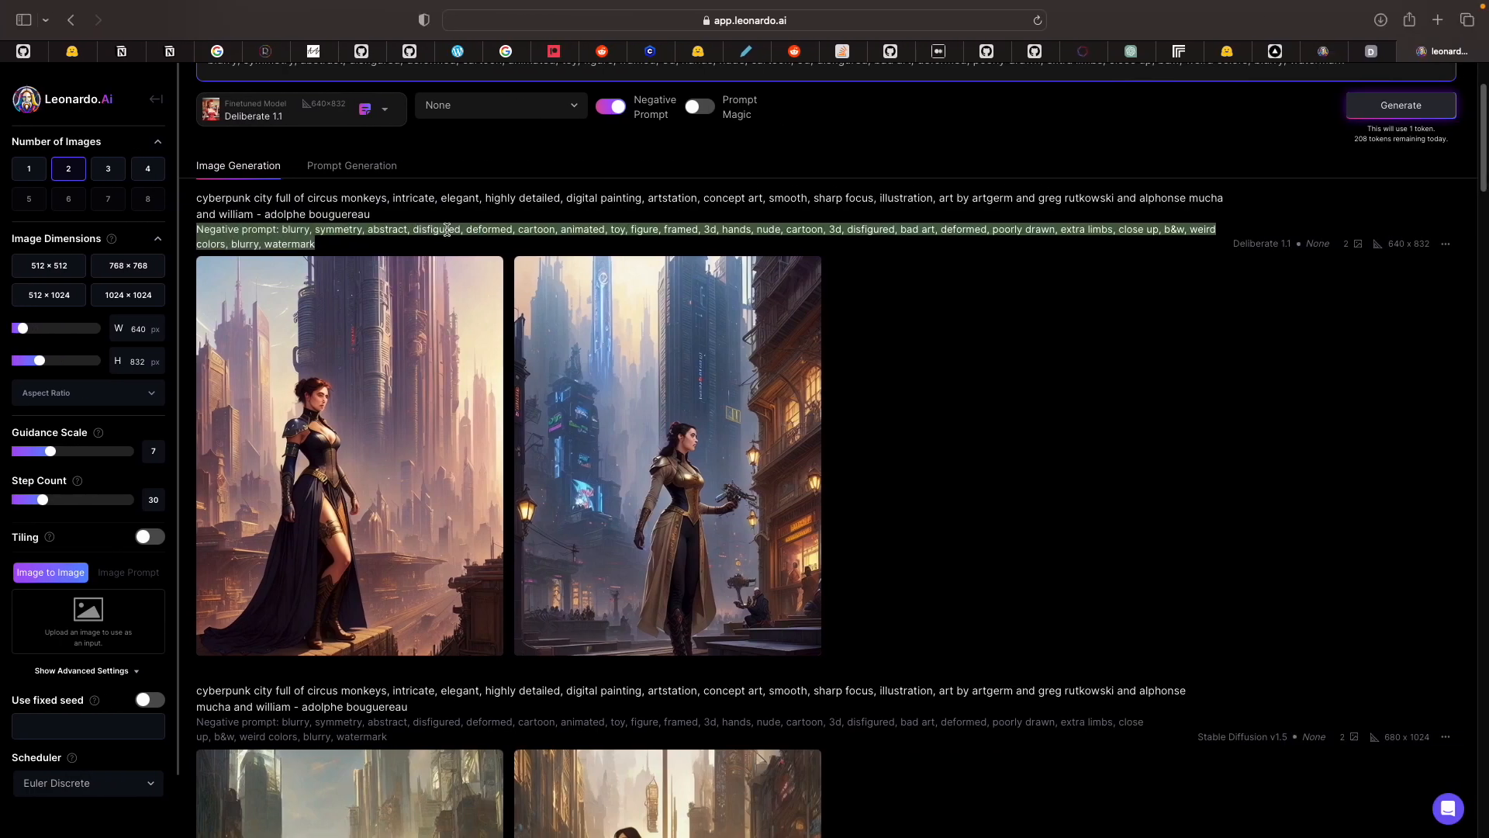
{"action": "left_click", "coordinate": [307, 234]}
{"action": "double_click", "coordinate": [303, 233]}
{"action": "left_click_drag", "start_coordinate": [303, 233], "coordinate": [321, 244]}
{"action": "key", "text": "ctrl+Left"}
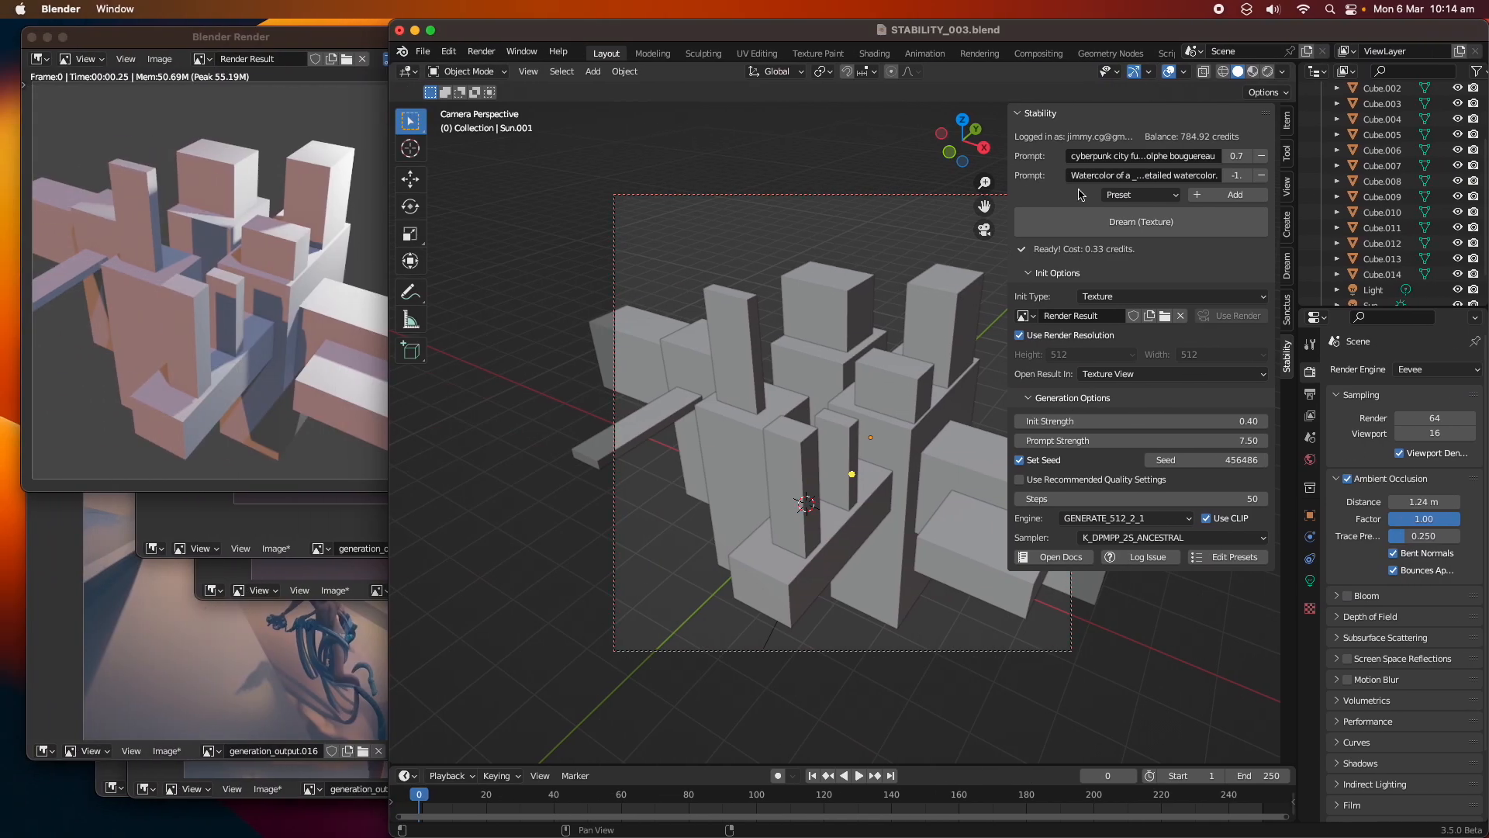
- Replace the watercolor prompt with the copied negative prompt terms and generate a texture from the render
{"action": "left_click", "coordinate": [1126, 175]}
{"action": "key", "text": "super+v"}
{"action": "key", "text": "Return"}
{"action": "left_click", "coordinate": [1104, 224]}
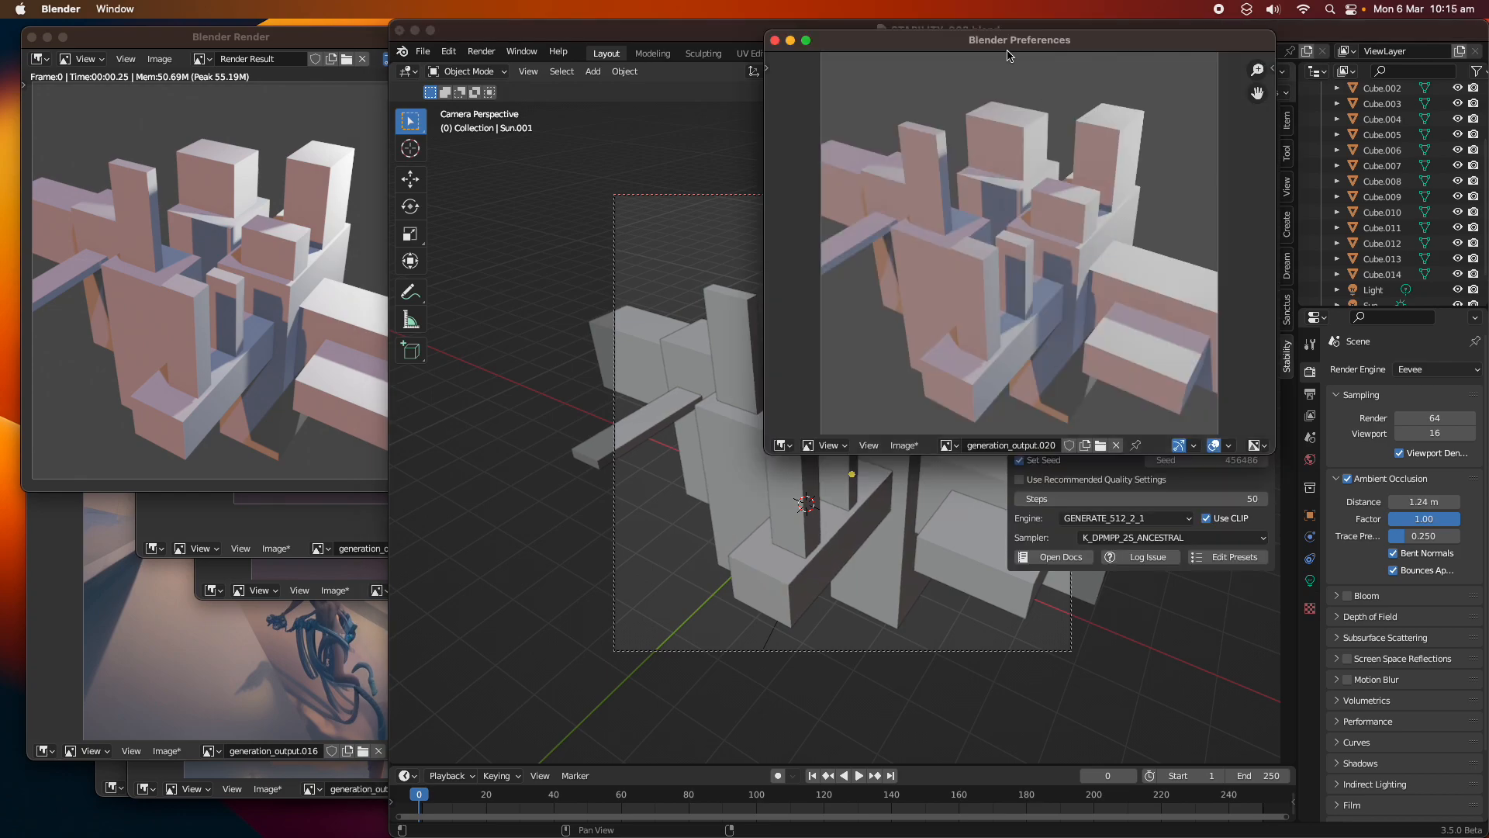
{"action": "left_click_drag", "start_coordinate": [1010, 56], "coordinate": [481, 107]}
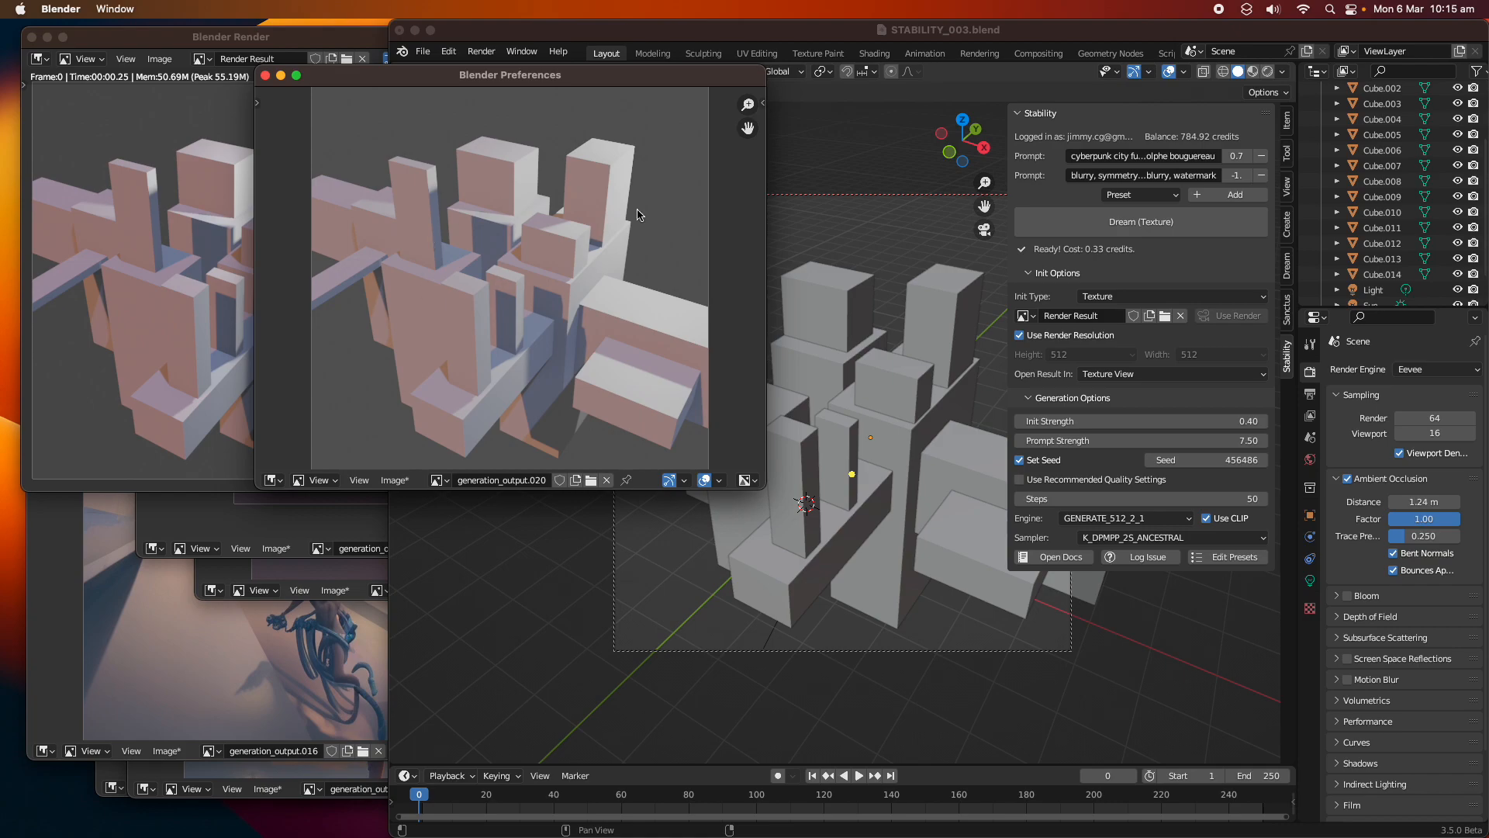
- Reduce the strength of the pasted prompt's negative weight, generate the texture again and close both generated image windows
{"action": "left_click", "coordinate": [1241, 178]}
{"action": "left_click_drag", "start_coordinate": [1239, 179], "coordinate": [1242, 179]}
{"action": "left_click", "coordinate": [1241, 179]}
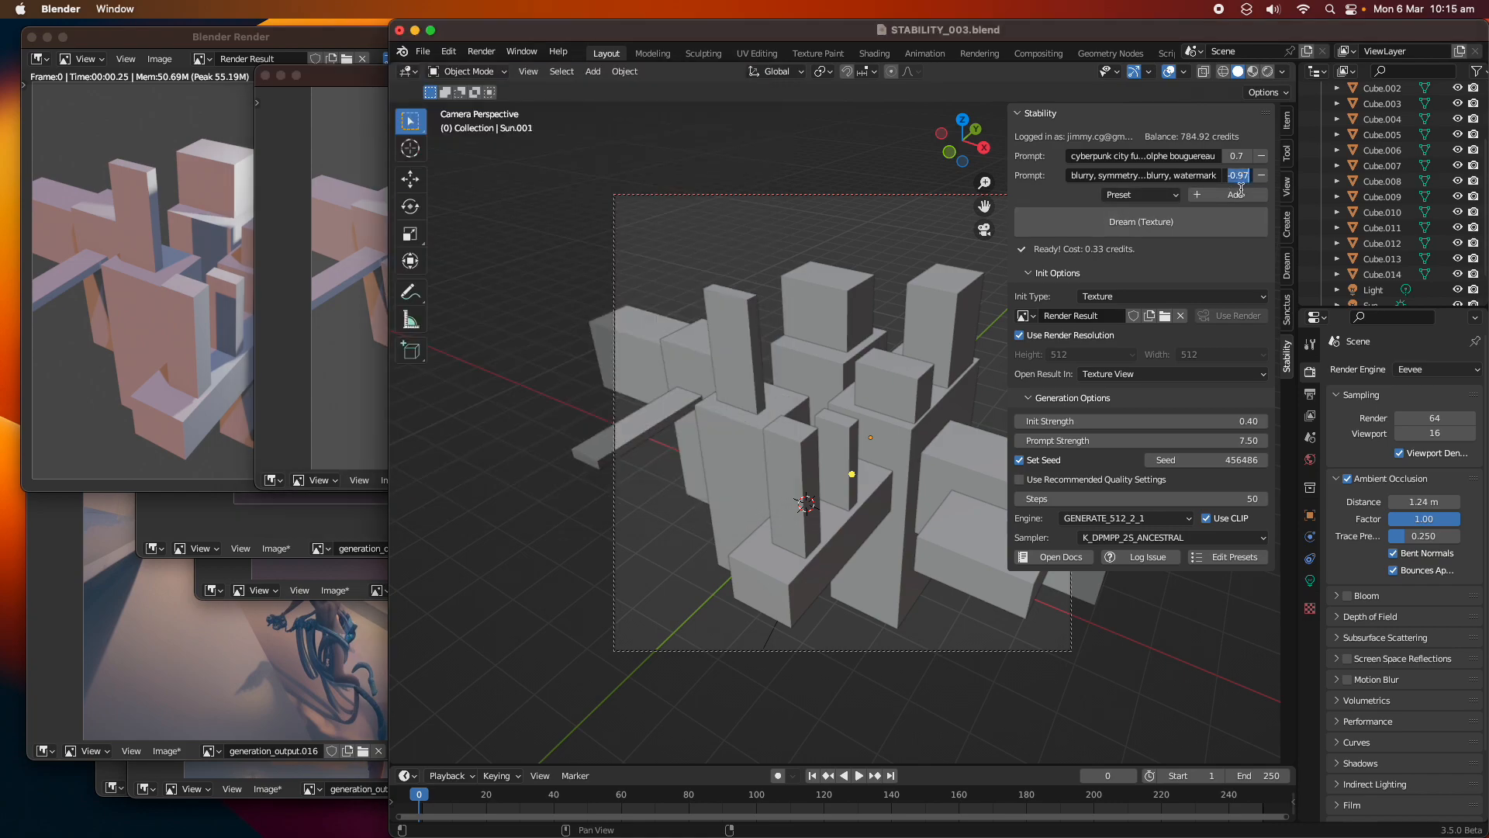
{"action": "type", "text": "-0."}
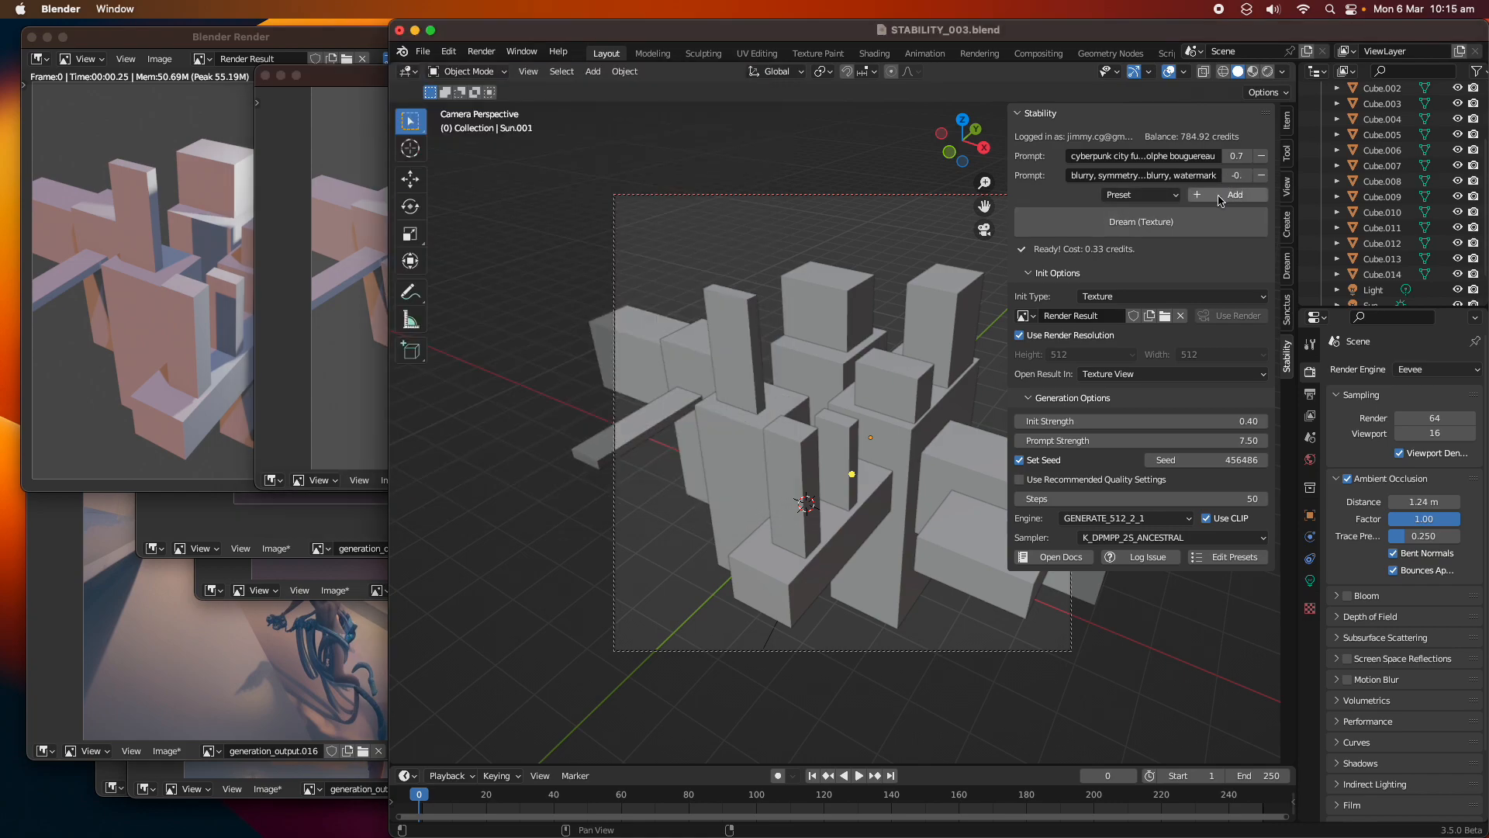
{"action": "left_click", "coordinate": [1141, 221]}
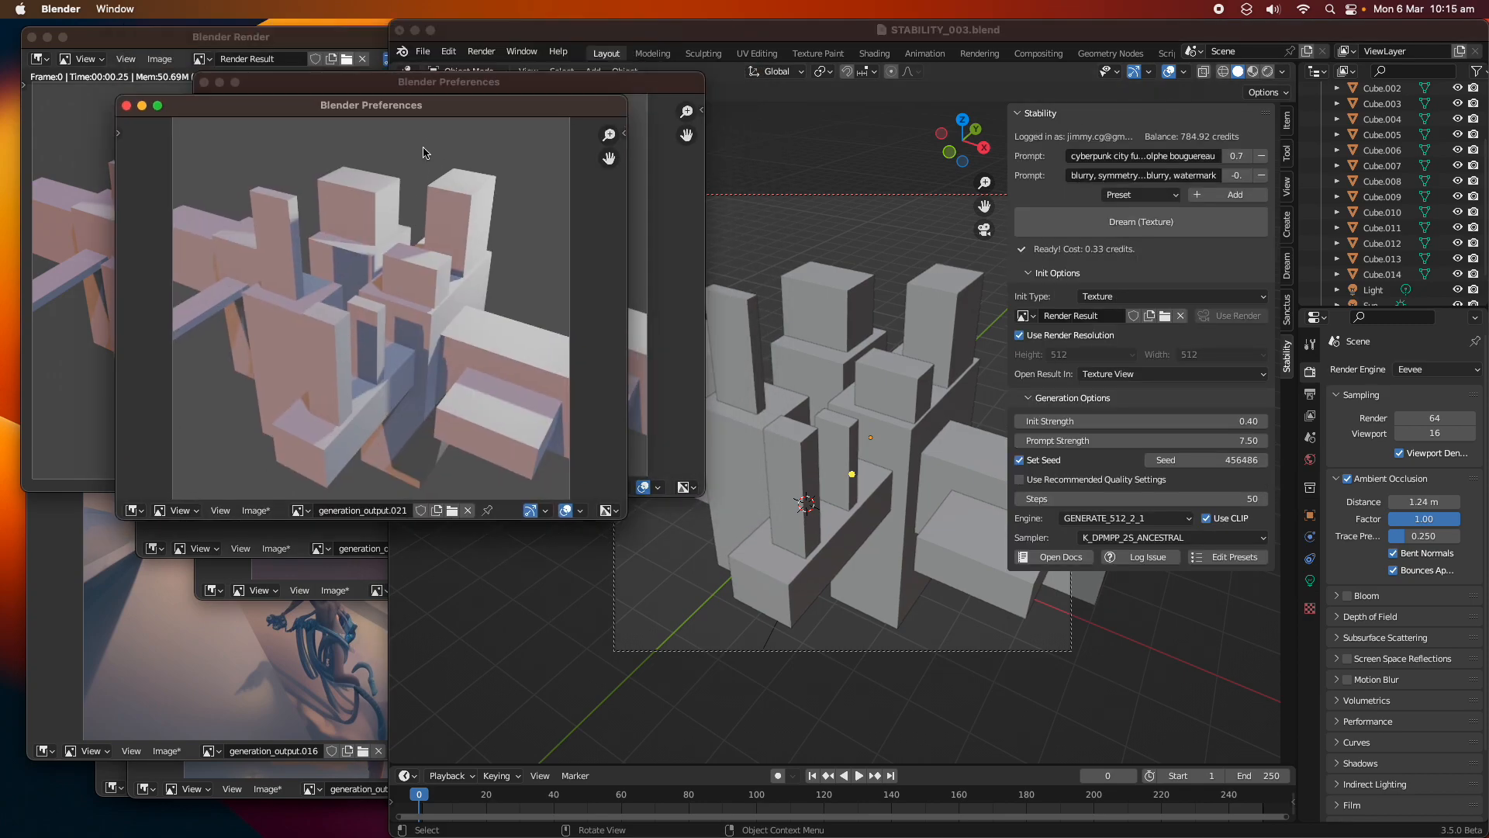
{"action": "left_click", "coordinate": [121, 161]}
{"action": "left_click", "coordinate": [205, 81]}
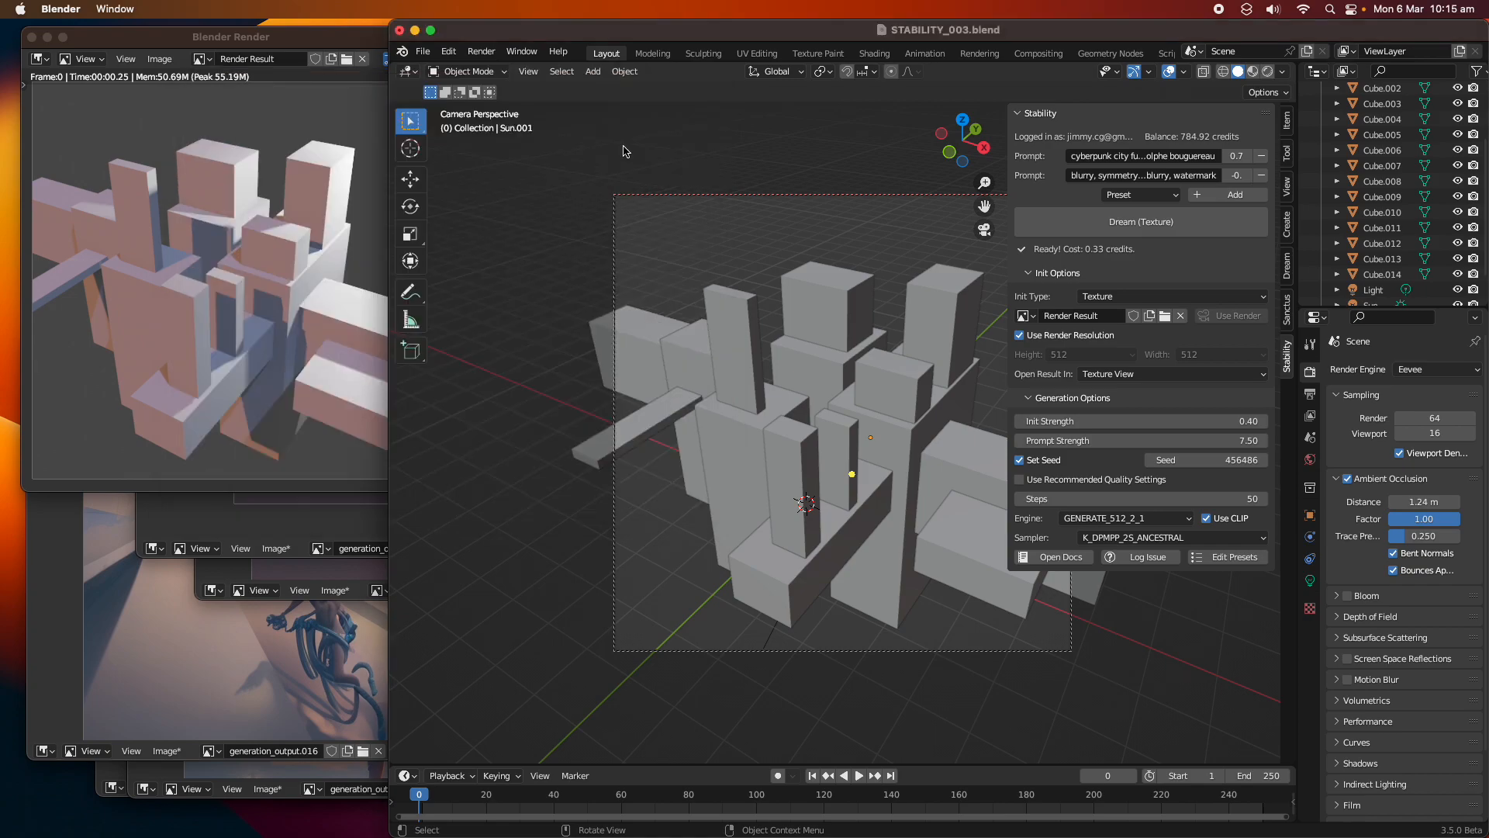
- Remove the negative prompt, add the Watercolor preset as a second prompt and generate a texture from the render
{"action": "left_click", "coordinate": [1262, 176]}
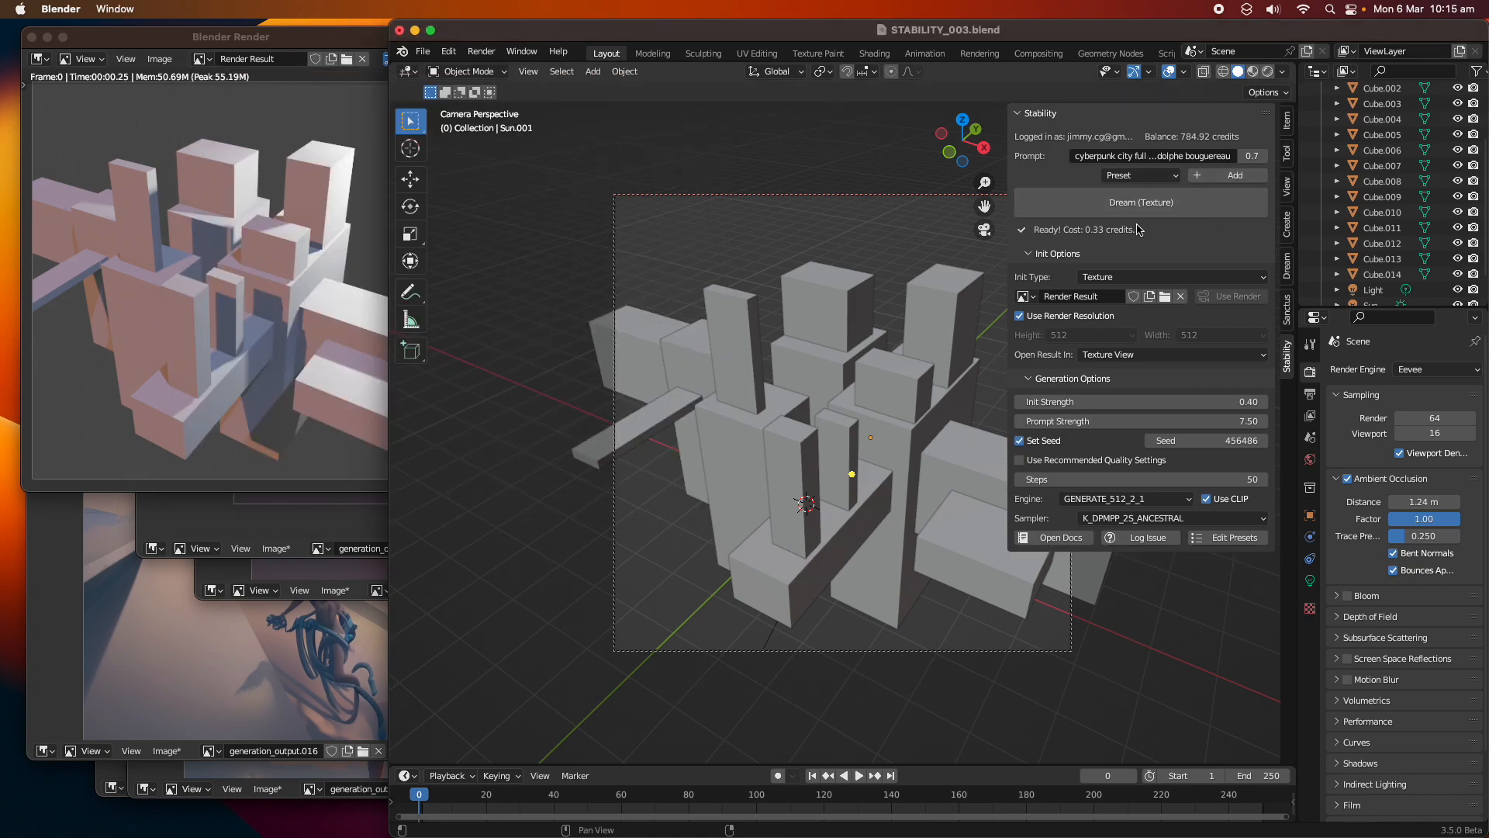
{"action": "left_click", "coordinate": [1121, 175]}
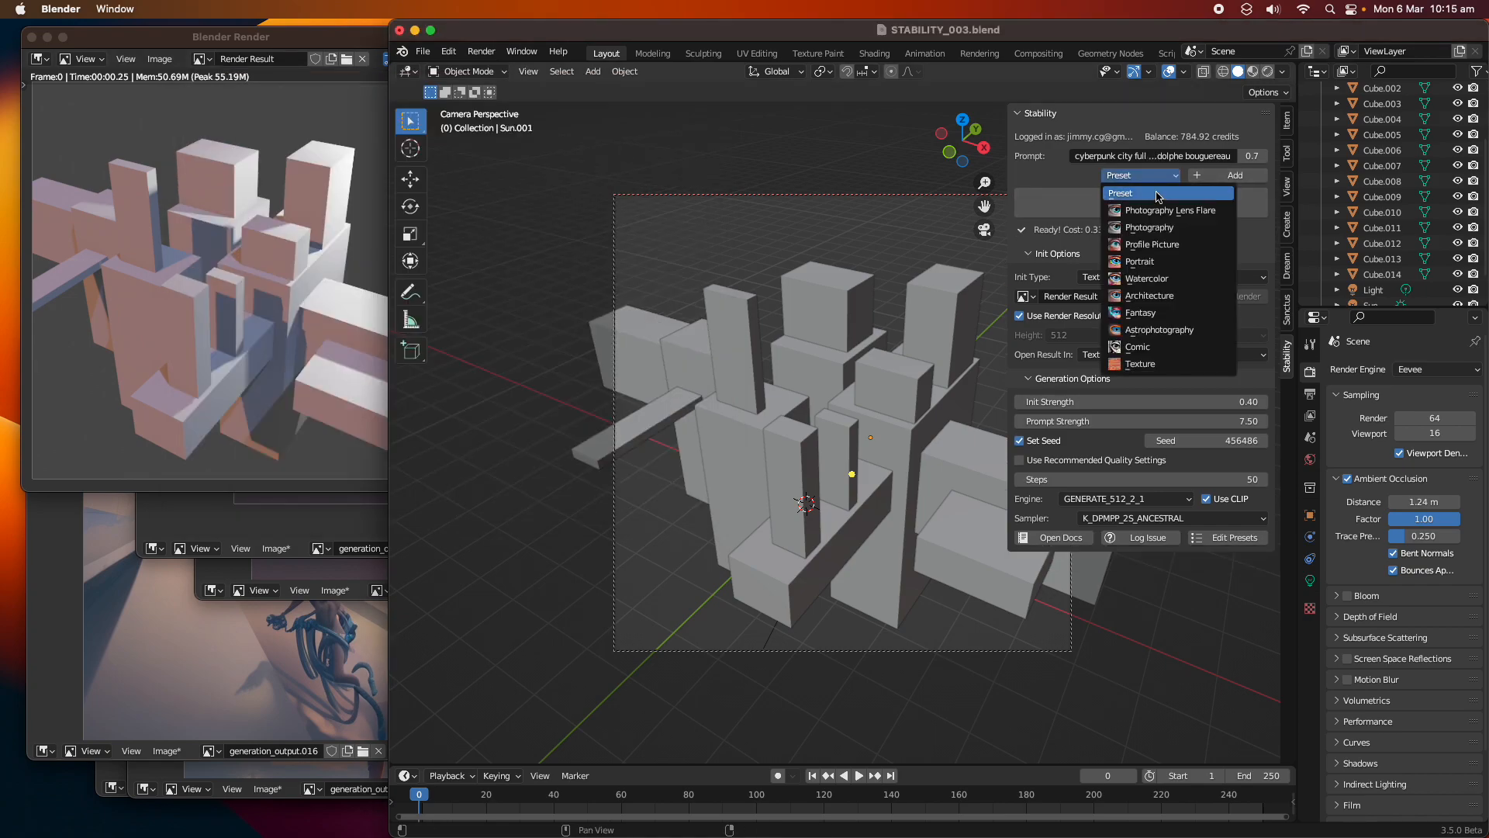
{"action": "left_click", "coordinate": [1167, 279]}
{"action": "left_click", "coordinate": [1140, 221]}
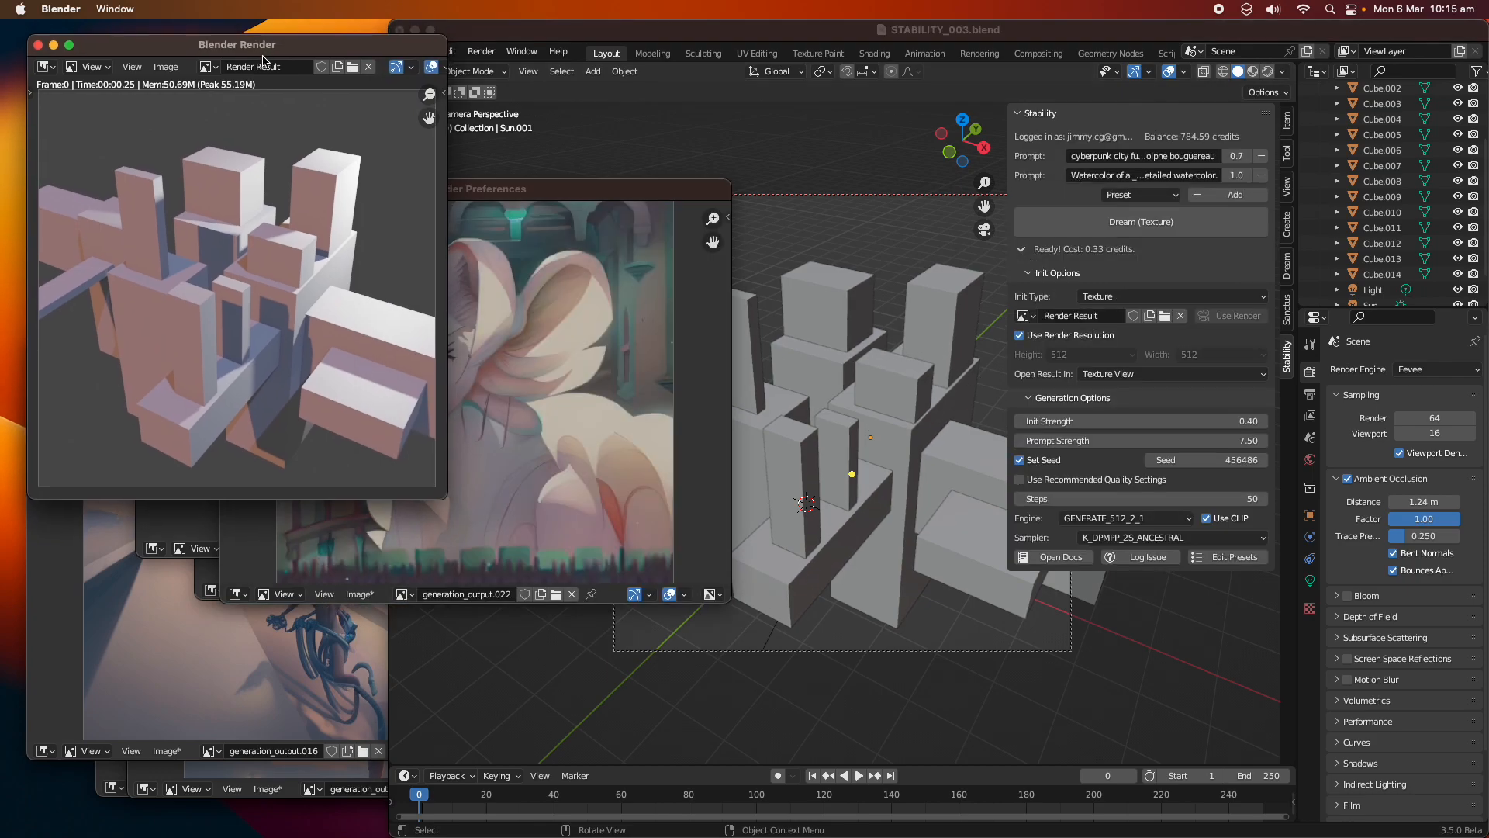
{"action": "left_click_drag", "start_coordinate": [503, 195], "coordinate": [499, 183]}
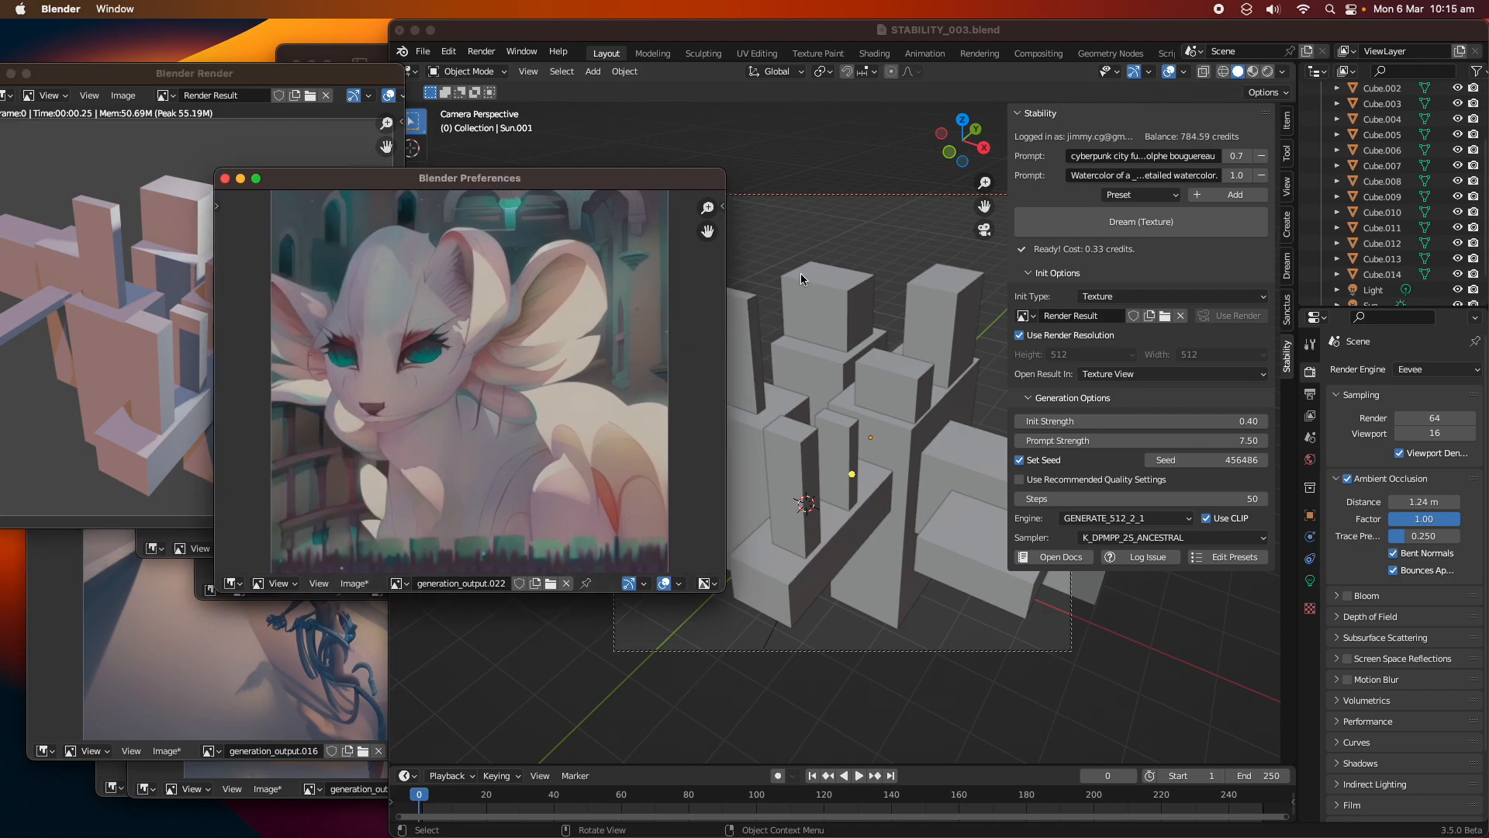
- Try to generate a texture with the Fantasy preset added as a third prompt
{"action": "left_click", "coordinate": [1171, 196]}
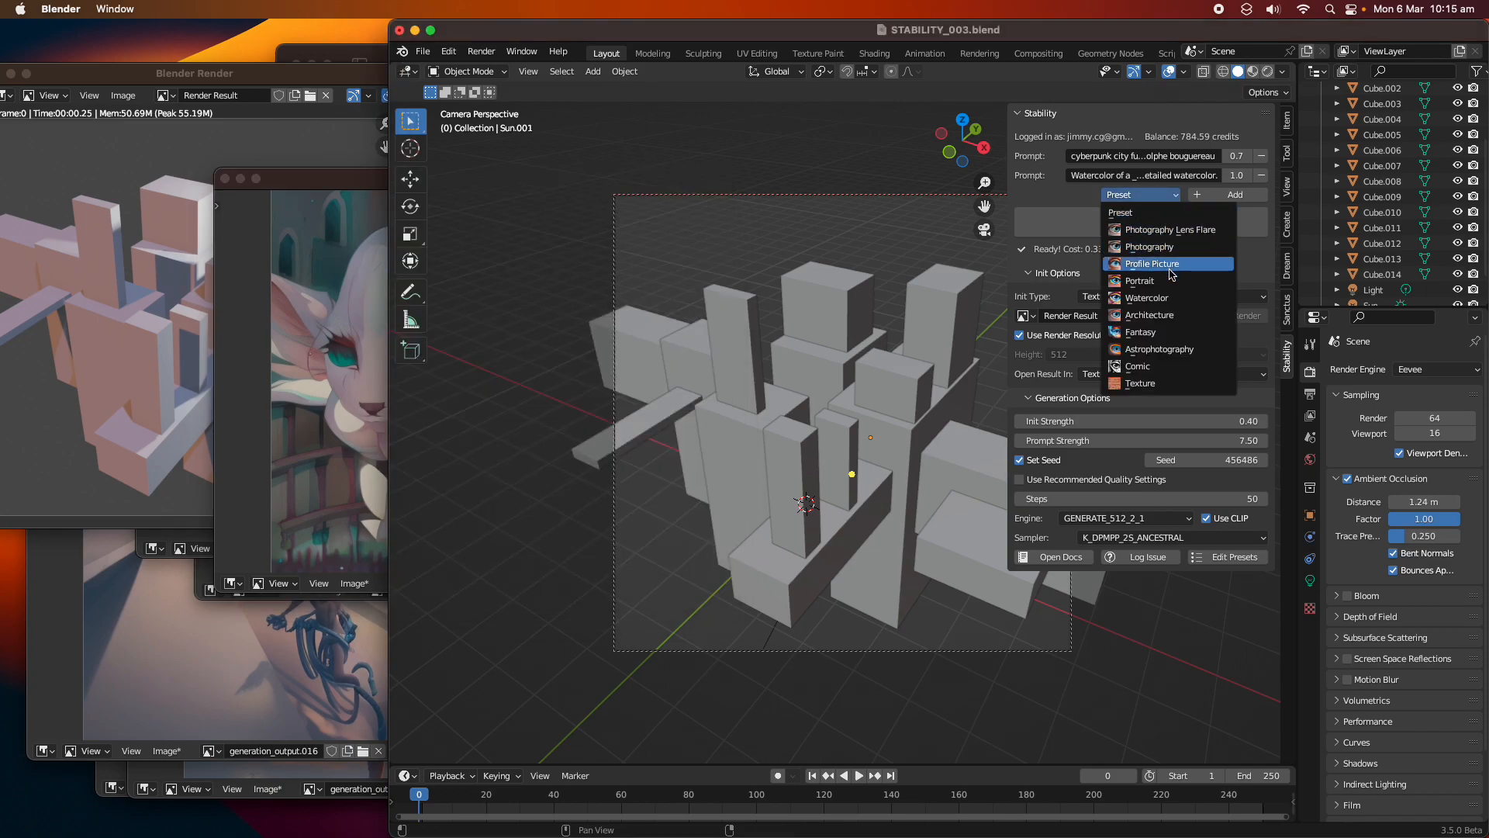
{"action": "left_click", "coordinate": [1175, 333]}
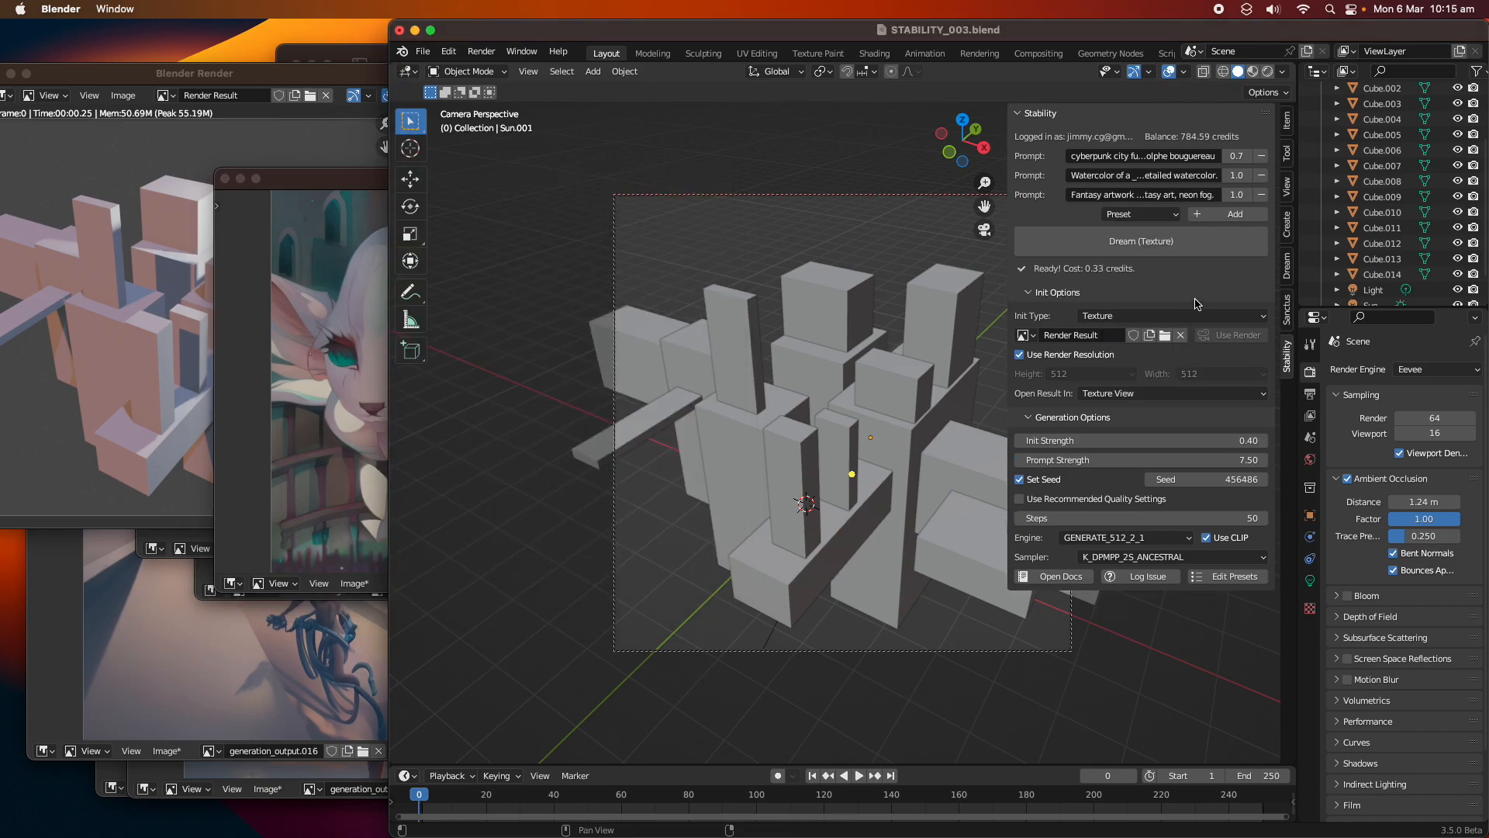
{"action": "left_click", "coordinate": [1184, 252]}
{"action": "left_click_drag", "start_coordinate": [332, 180], "coordinate": [297, 180]}
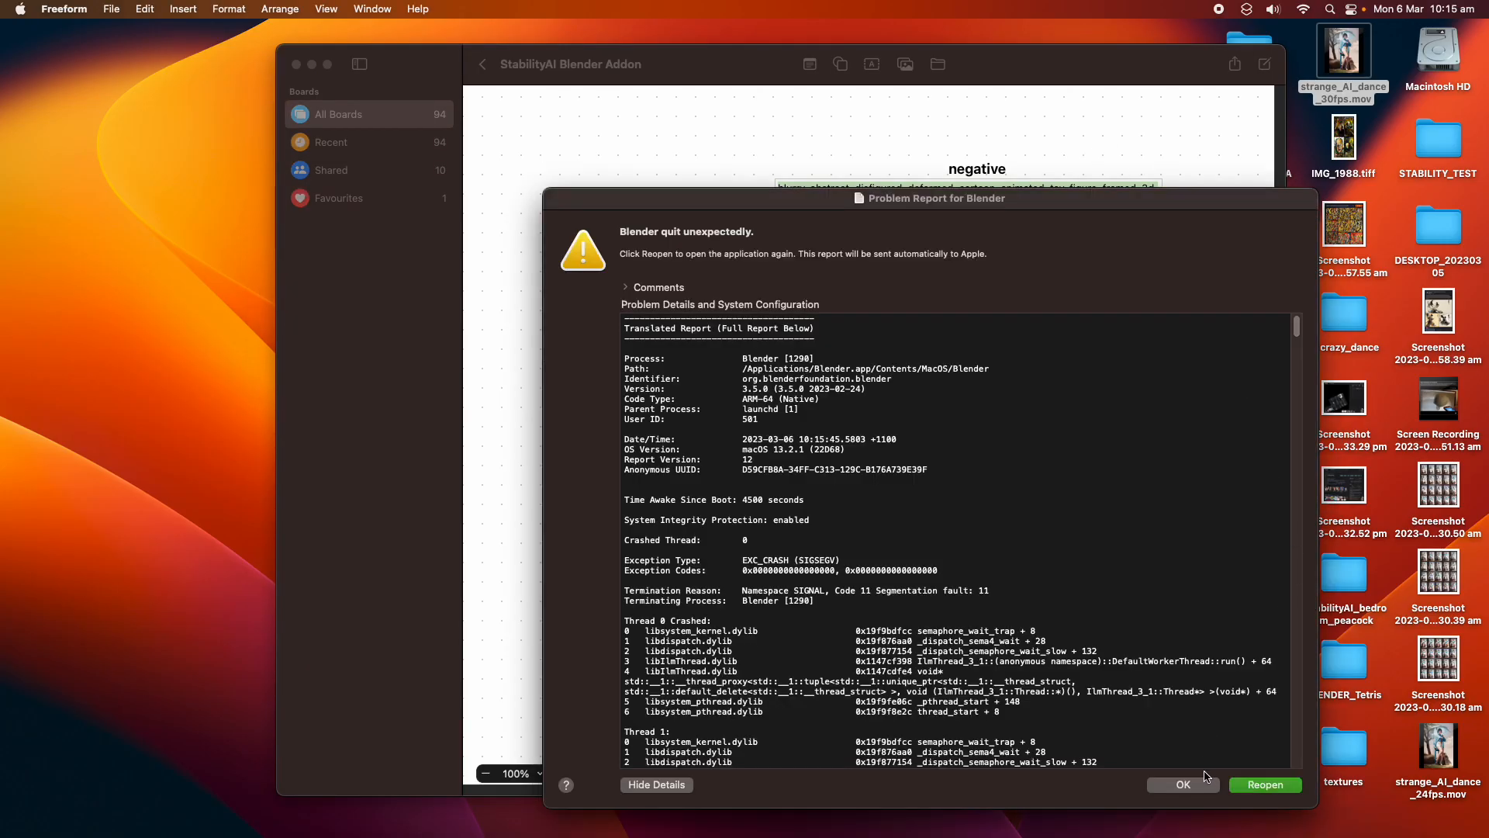
- Switch to Leonardo.Ai, enable Prompt Magic, choose DreamShaper 3.2 with Leonardo Style and generate two images from the same prompts
{"action": "left_click", "coordinate": [1199, 784]}
{"action": "key", "text": "ctrl+Right"}
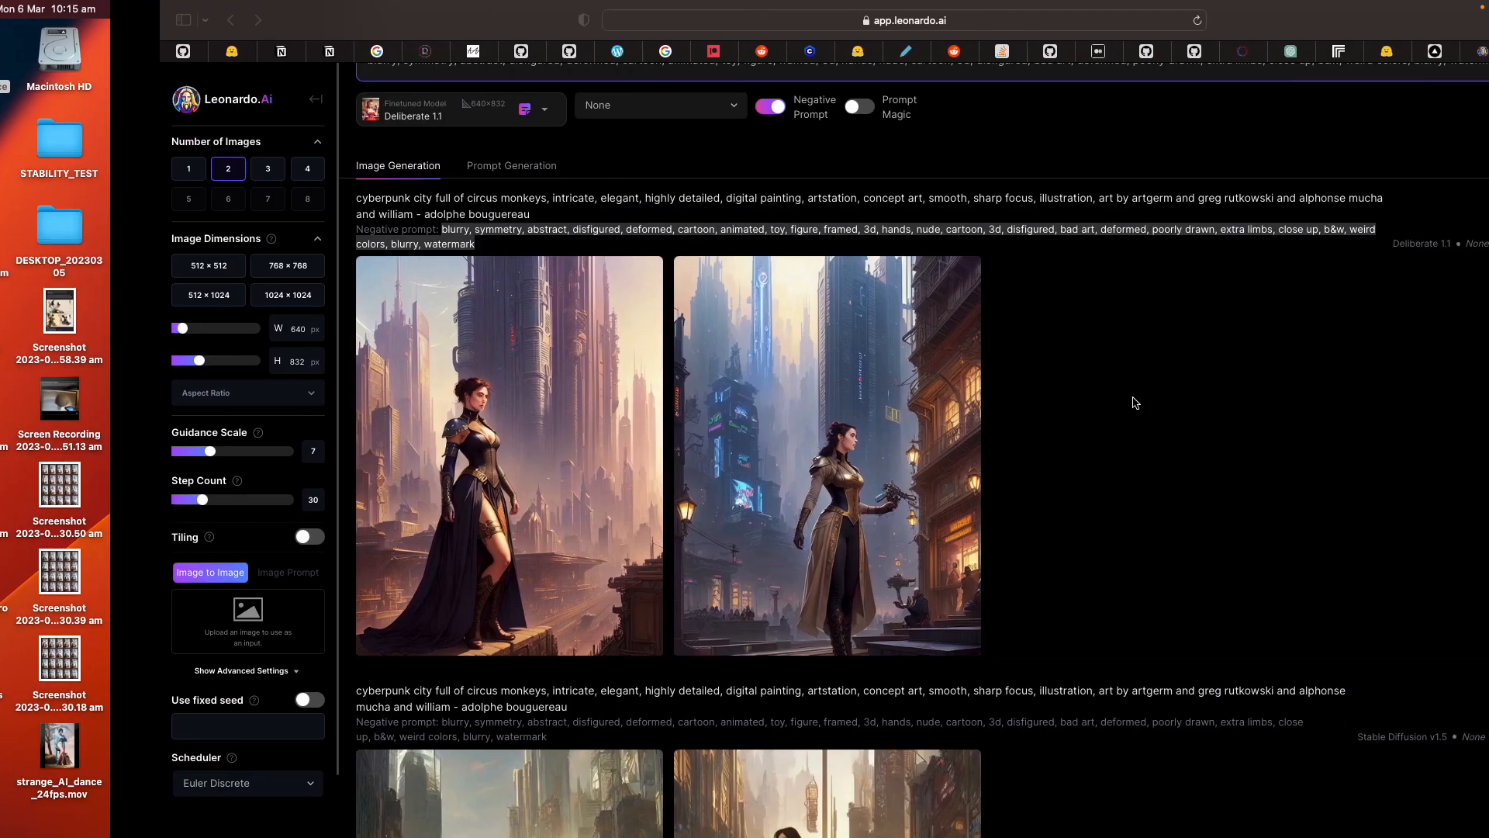
{"action": "scroll", "coordinate": [991, 395], "scroll_direction": "up", "scroll_amount": 3}
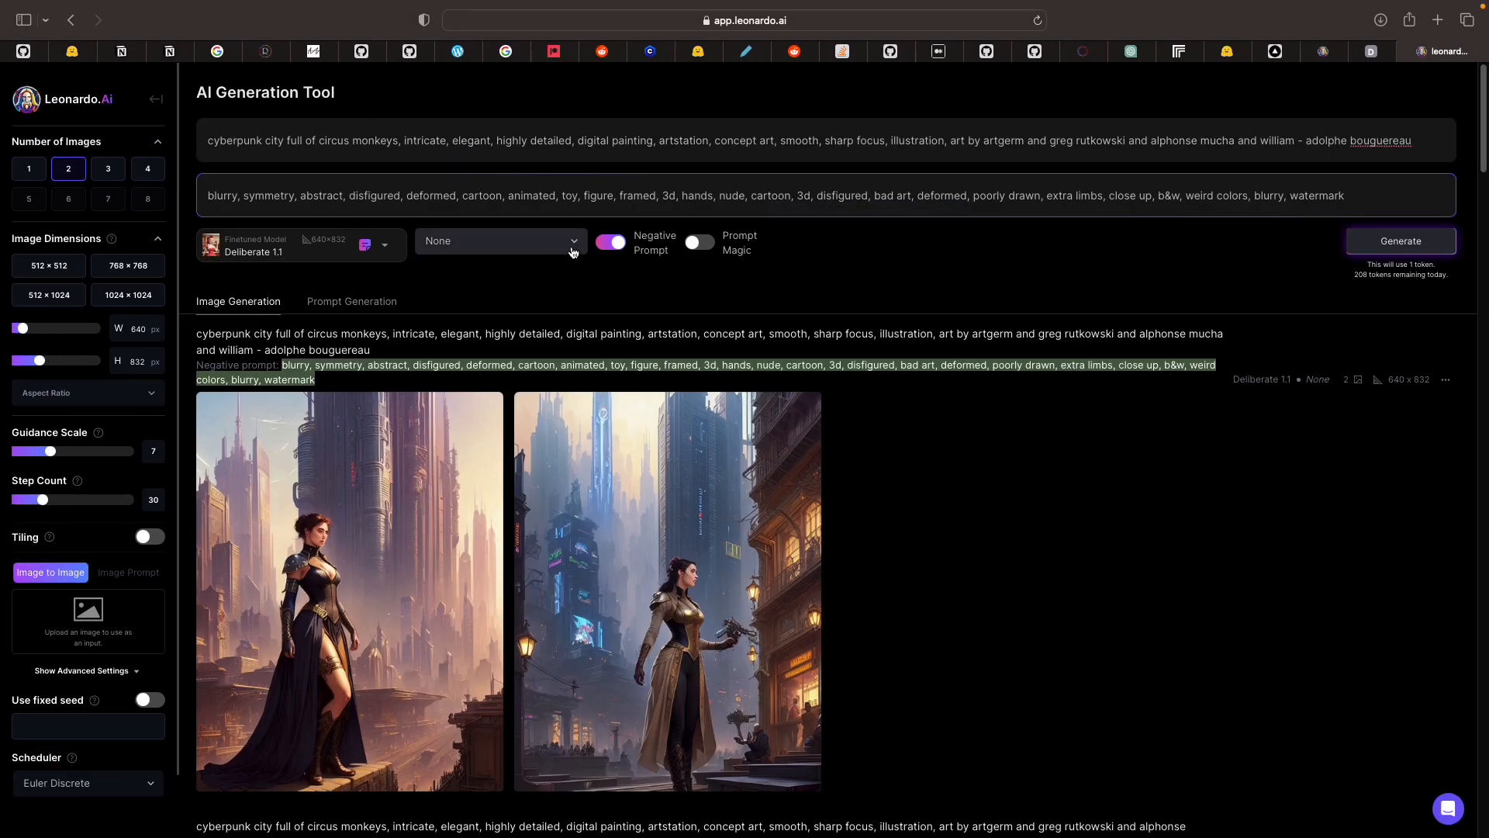
{"action": "left_click", "coordinate": [695, 245]}
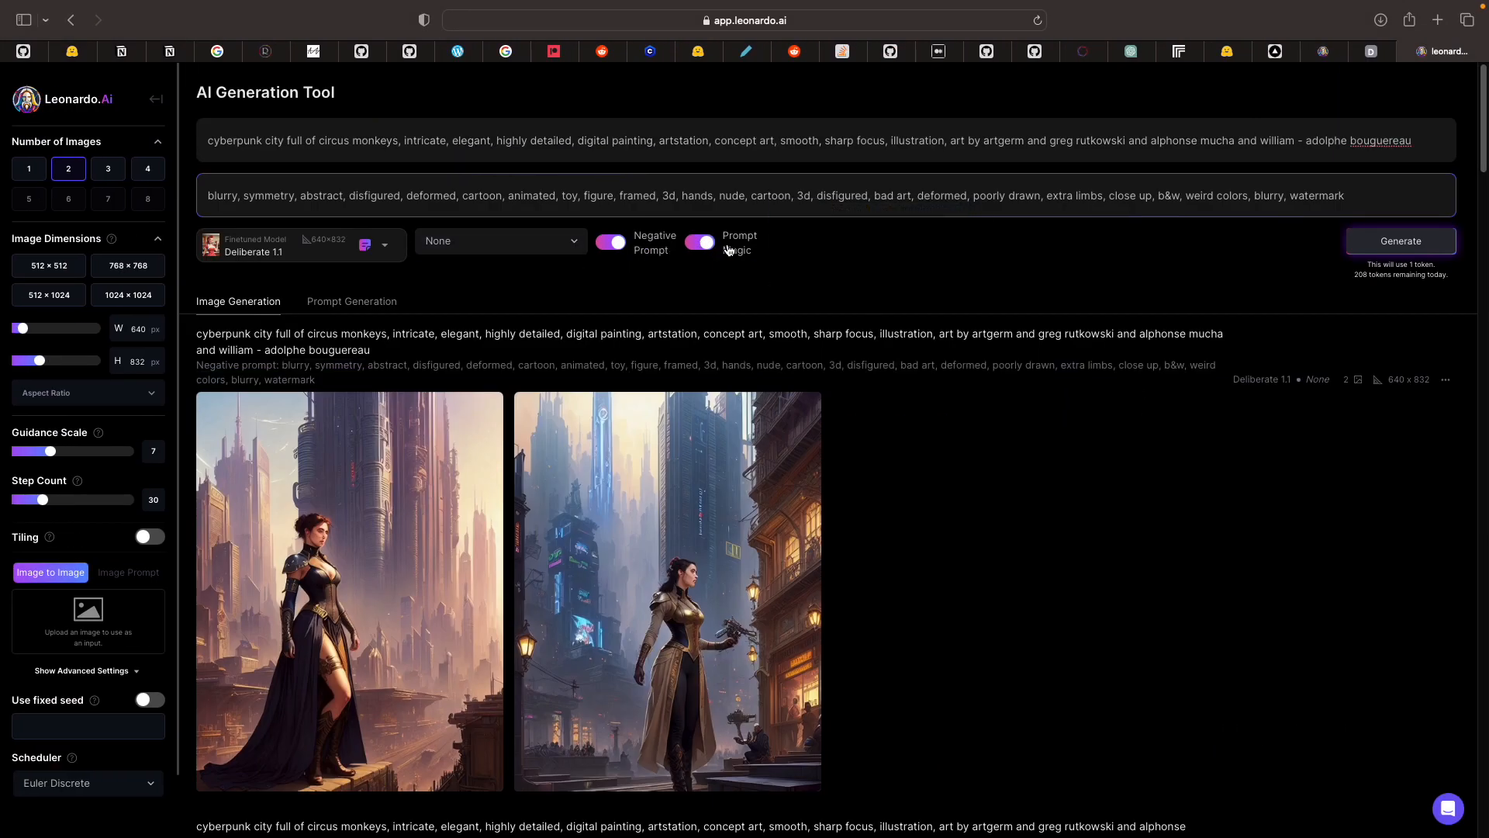
{"action": "left_click", "coordinate": [342, 247]}
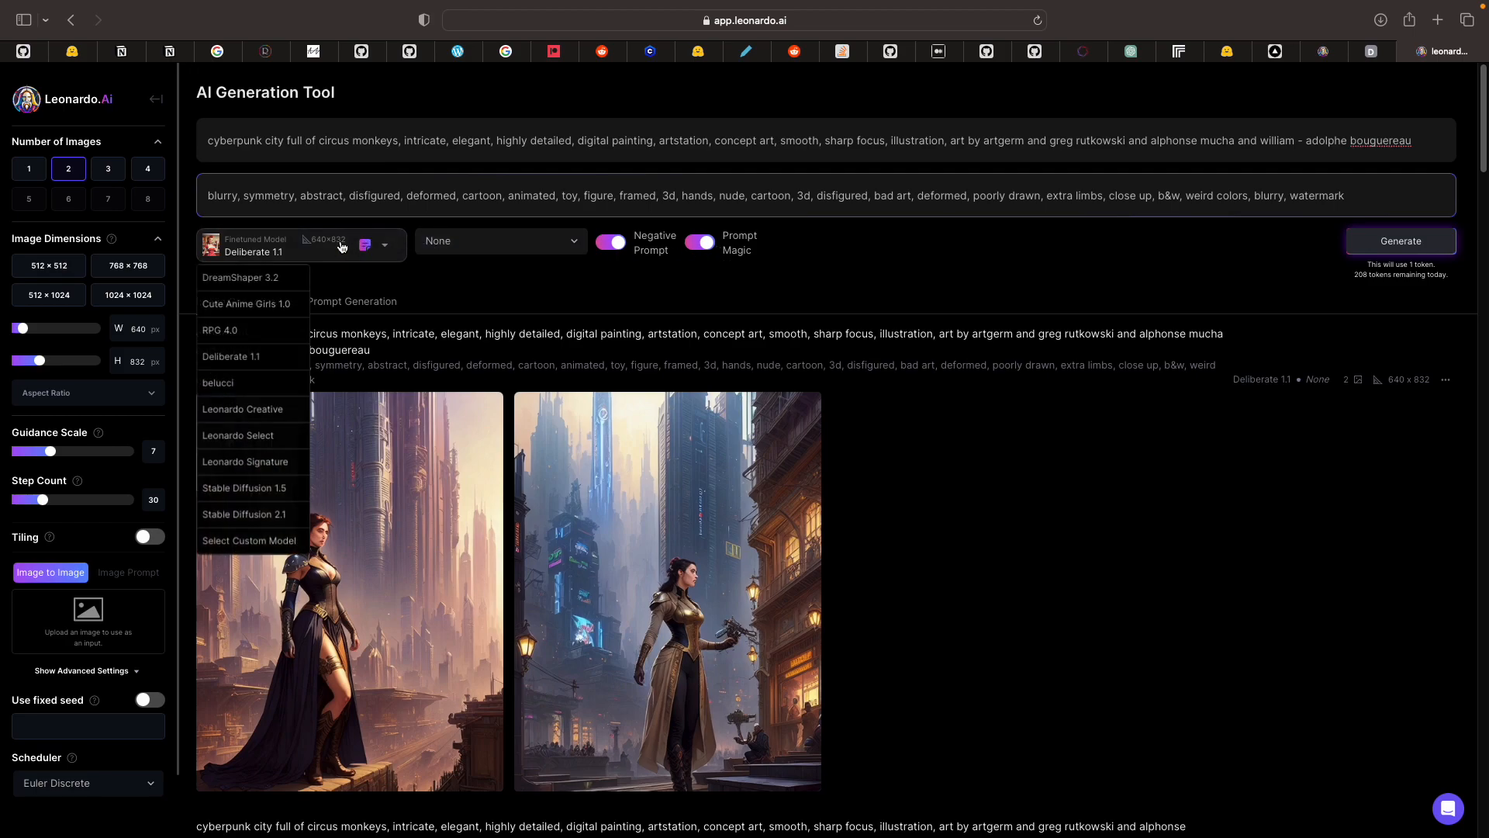
{"action": "left_click", "coordinate": [298, 277]}
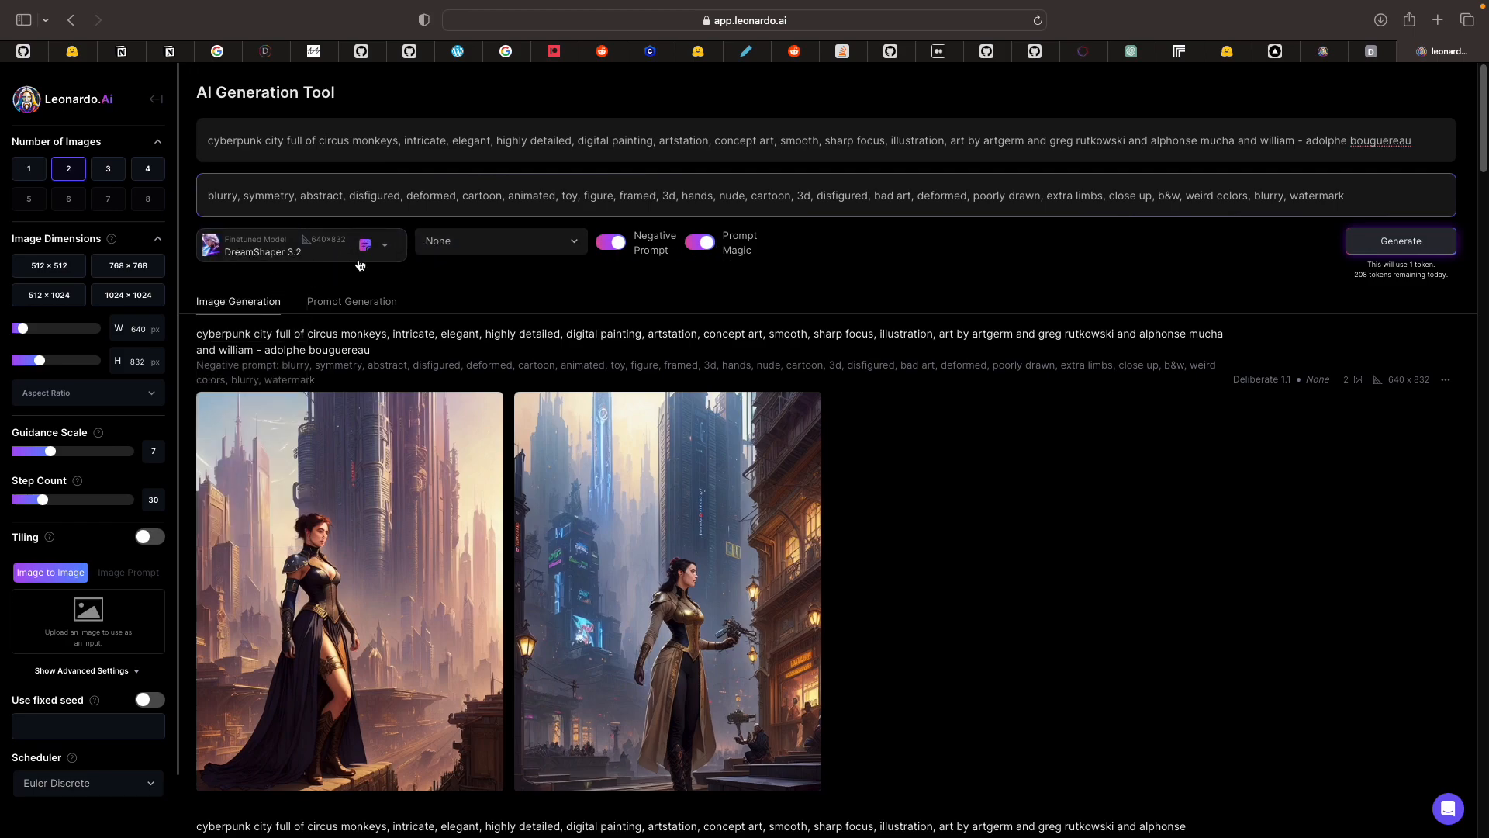
{"action": "left_click", "coordinate": [466, 246]}
{"action": "left_click", "coordinate": [464, 220]}
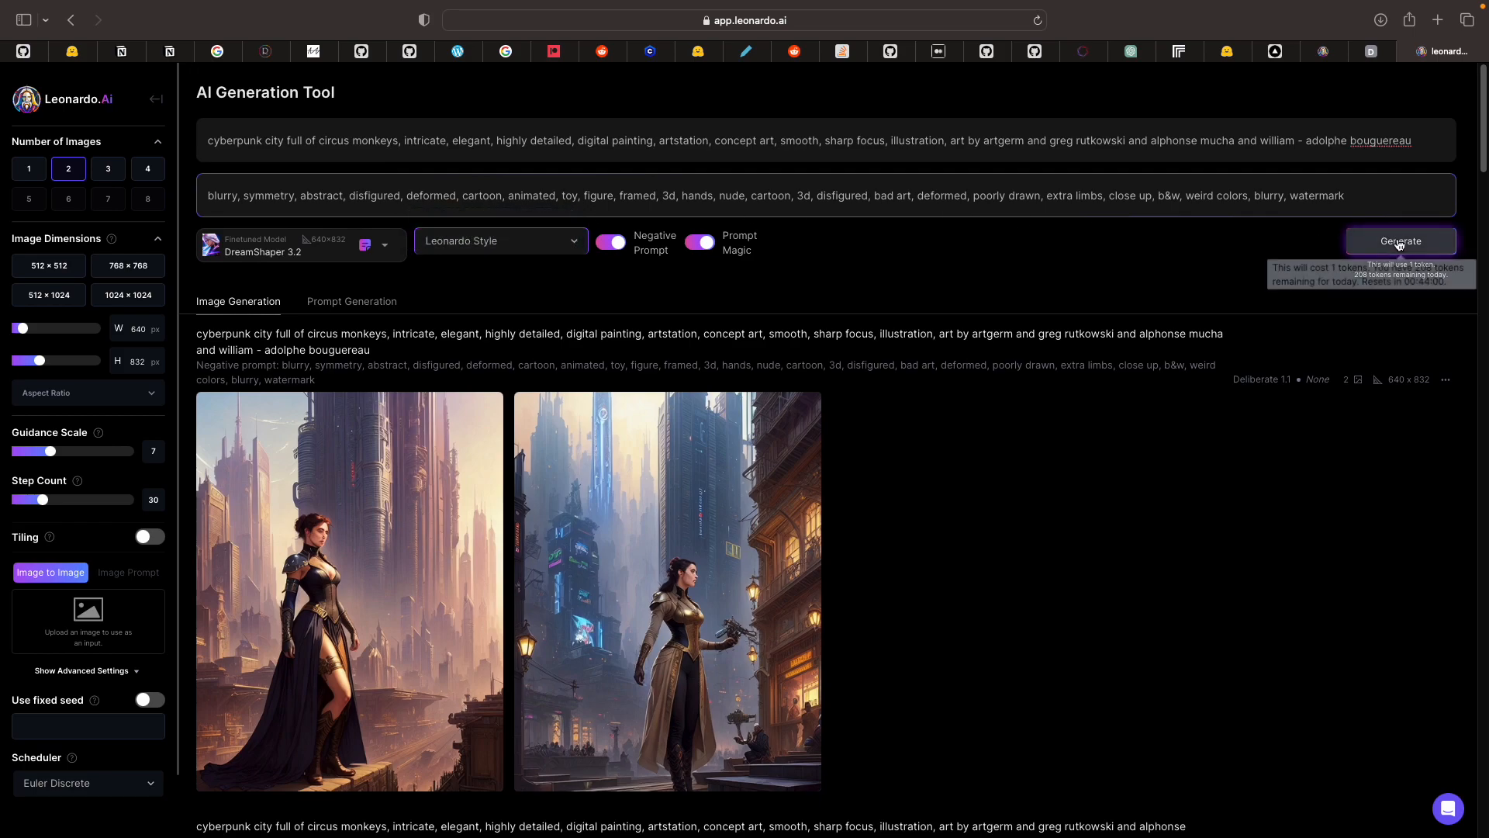
{"action": "left_click", "coordinate": [1392, 241]}
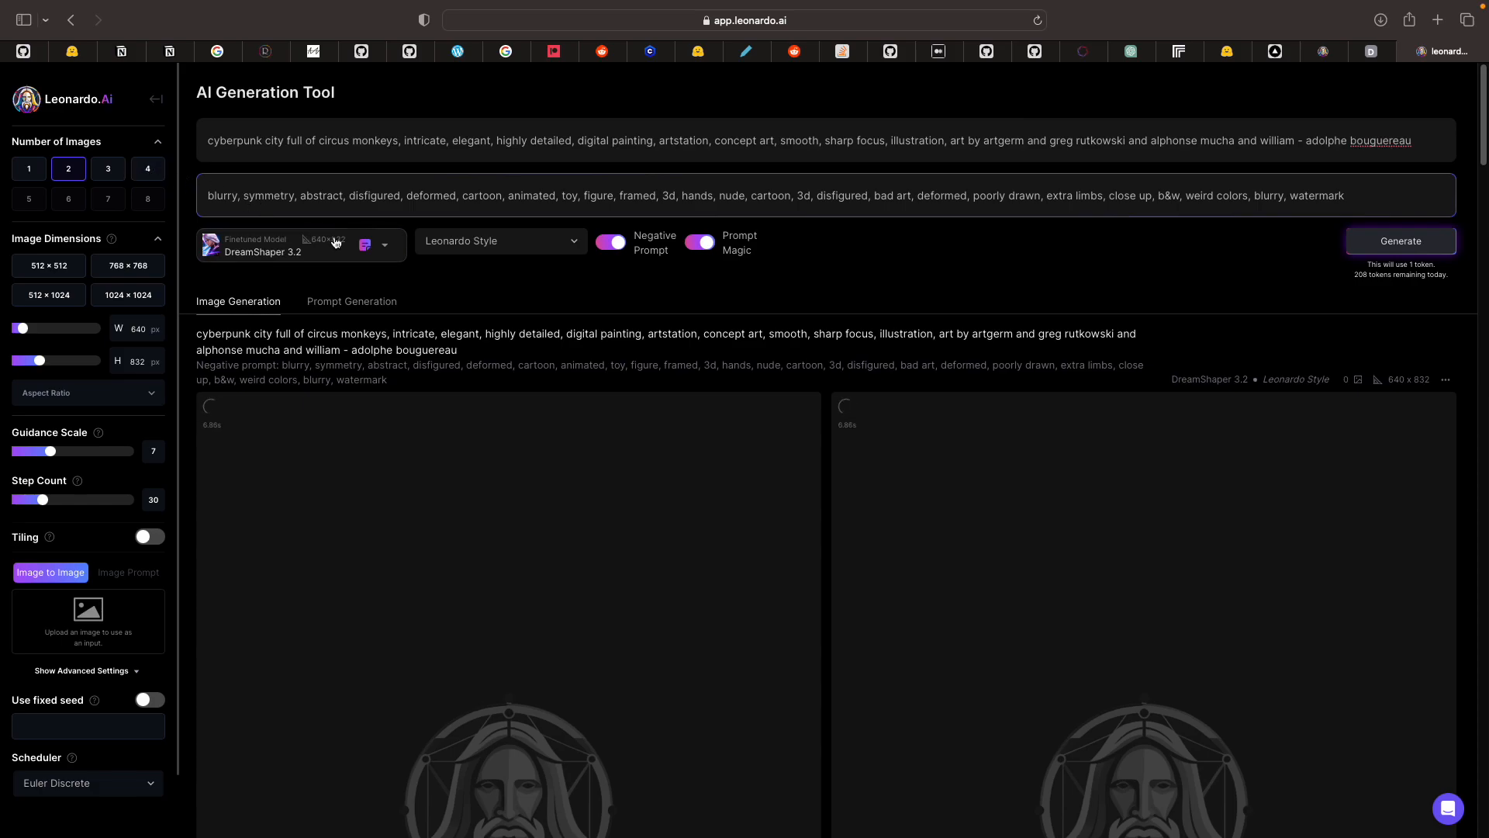
- Examine the two Deliberate 1.1 images enlarged in Leonardo's image history
{"action": "scroll", "coordinate": [608, 488], "scroll_direction": "down", "scroll_amount": 2}
{"action": "scroll", "coordinate": [731, 512], "scroll_direction": "down", "scroll_amount": 4}
{"action": "scroll", "coordinate": [745, 536], "scroll_direction": "up", "scroll_amount": 4}
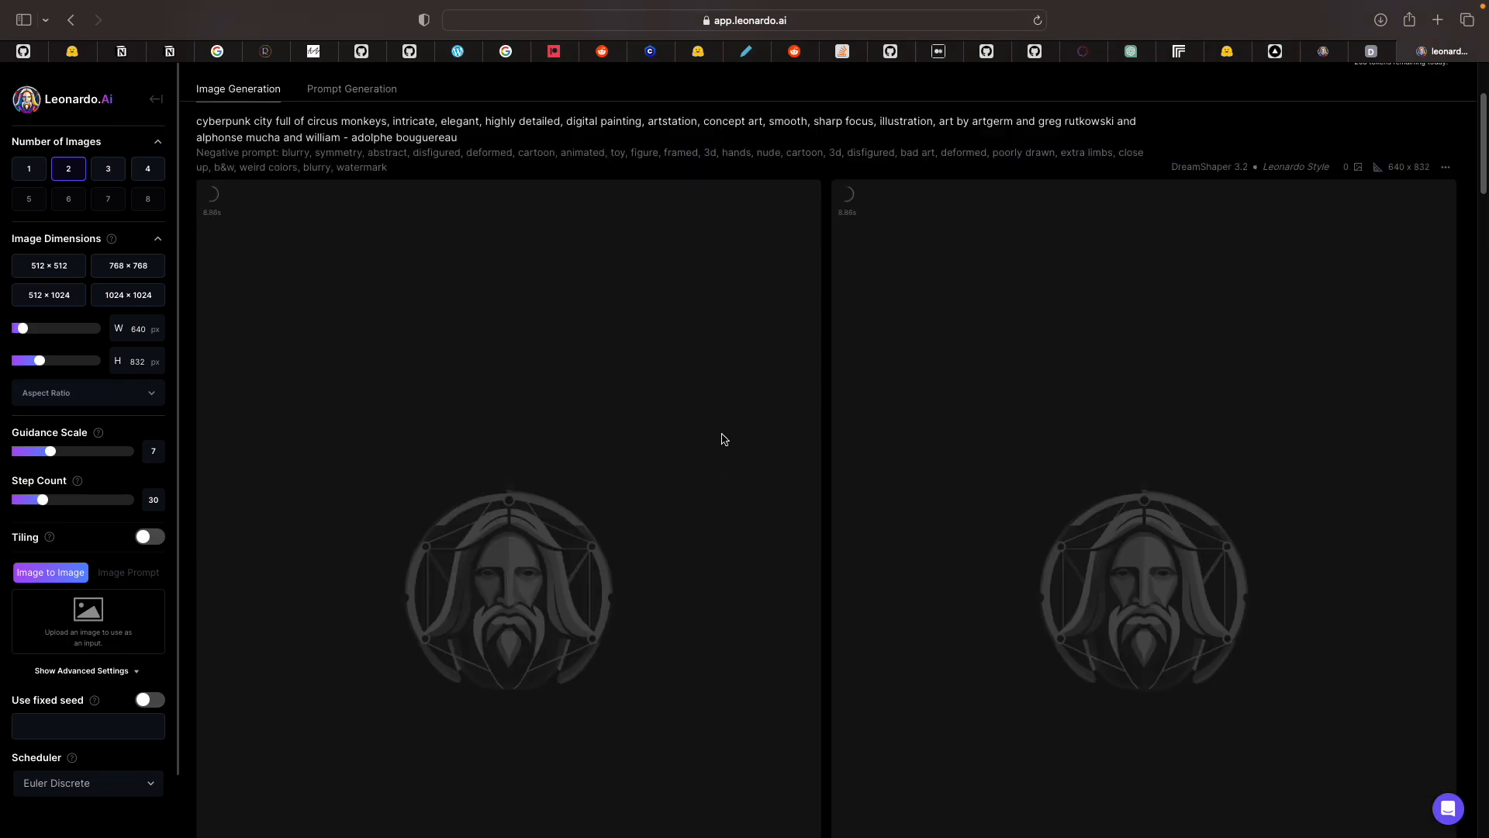
{"action": "scroll", "coordinate": [713, 512], "scroll_direction": "down", "scroll_amount": 11}
{"action": "left_click", "coordinate": [404, 376]}
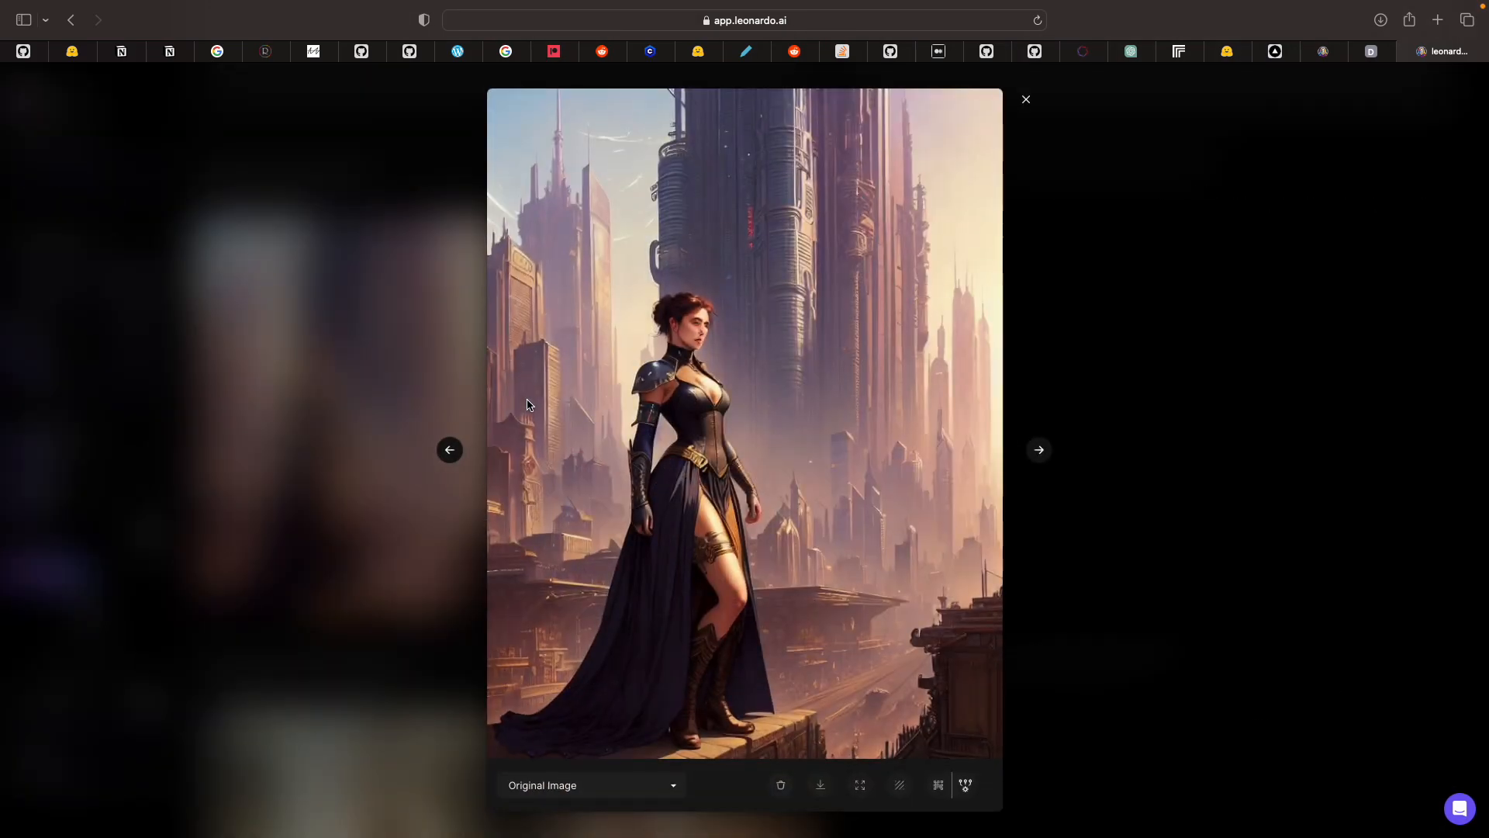
{"action": "key", "text": "Right"}
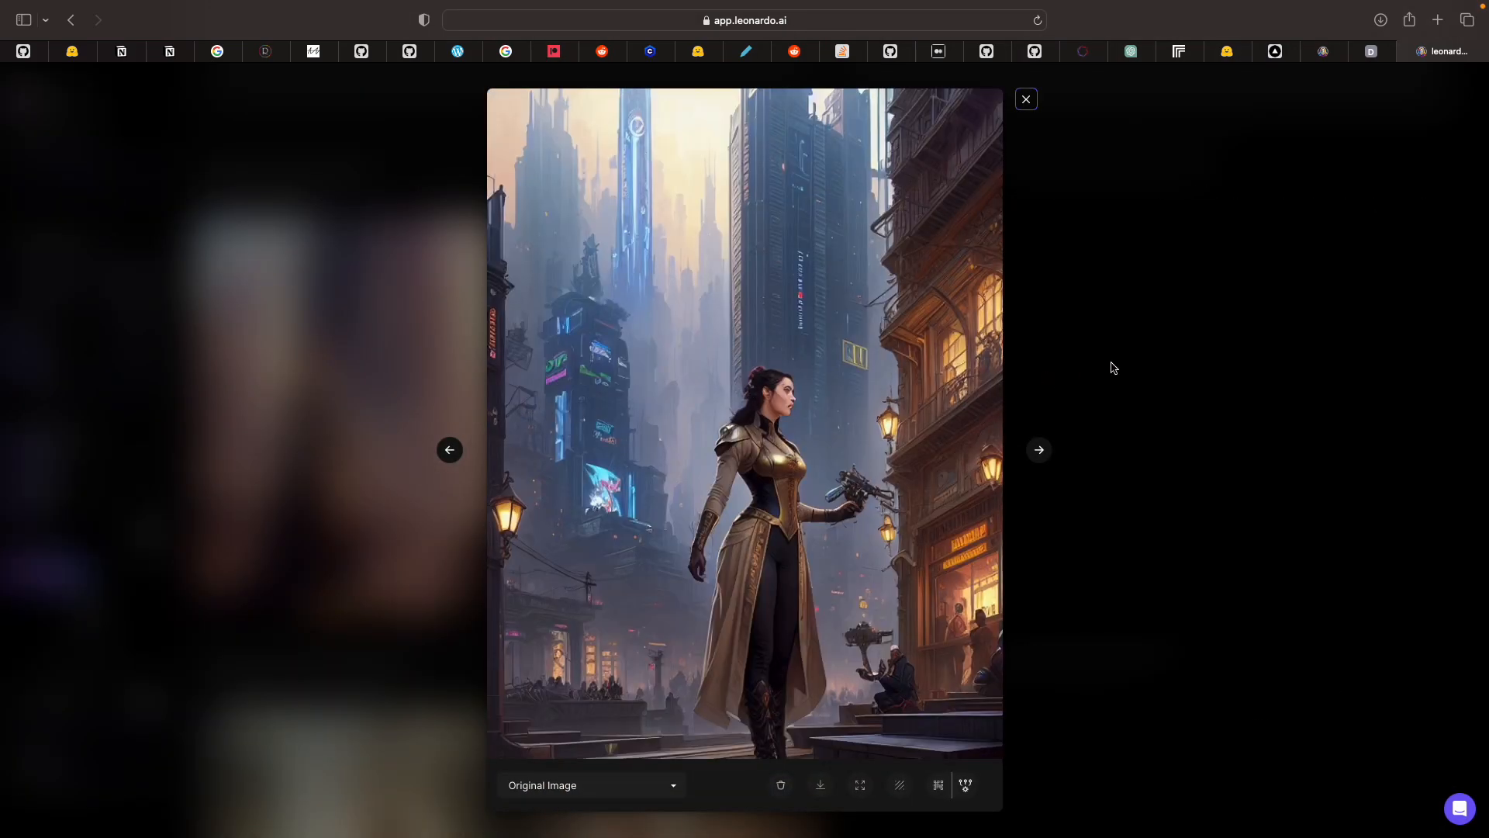
{"action": "left_click", "coordinate": [1026, 99]}
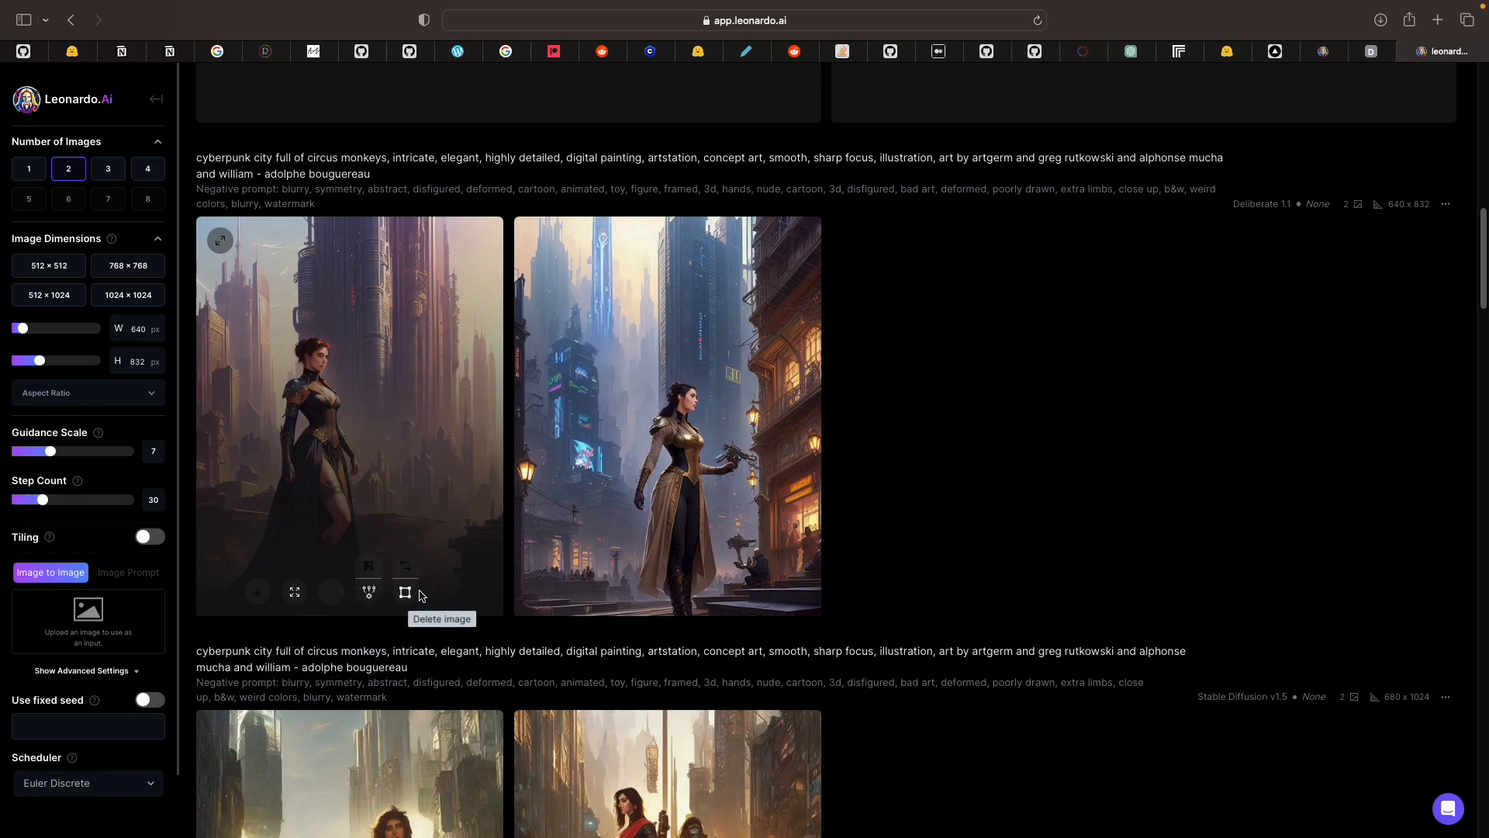
{"action": "scroll", "coordinate": [406, 587], "scroll_direction": "up", "scroll_amount": 10}
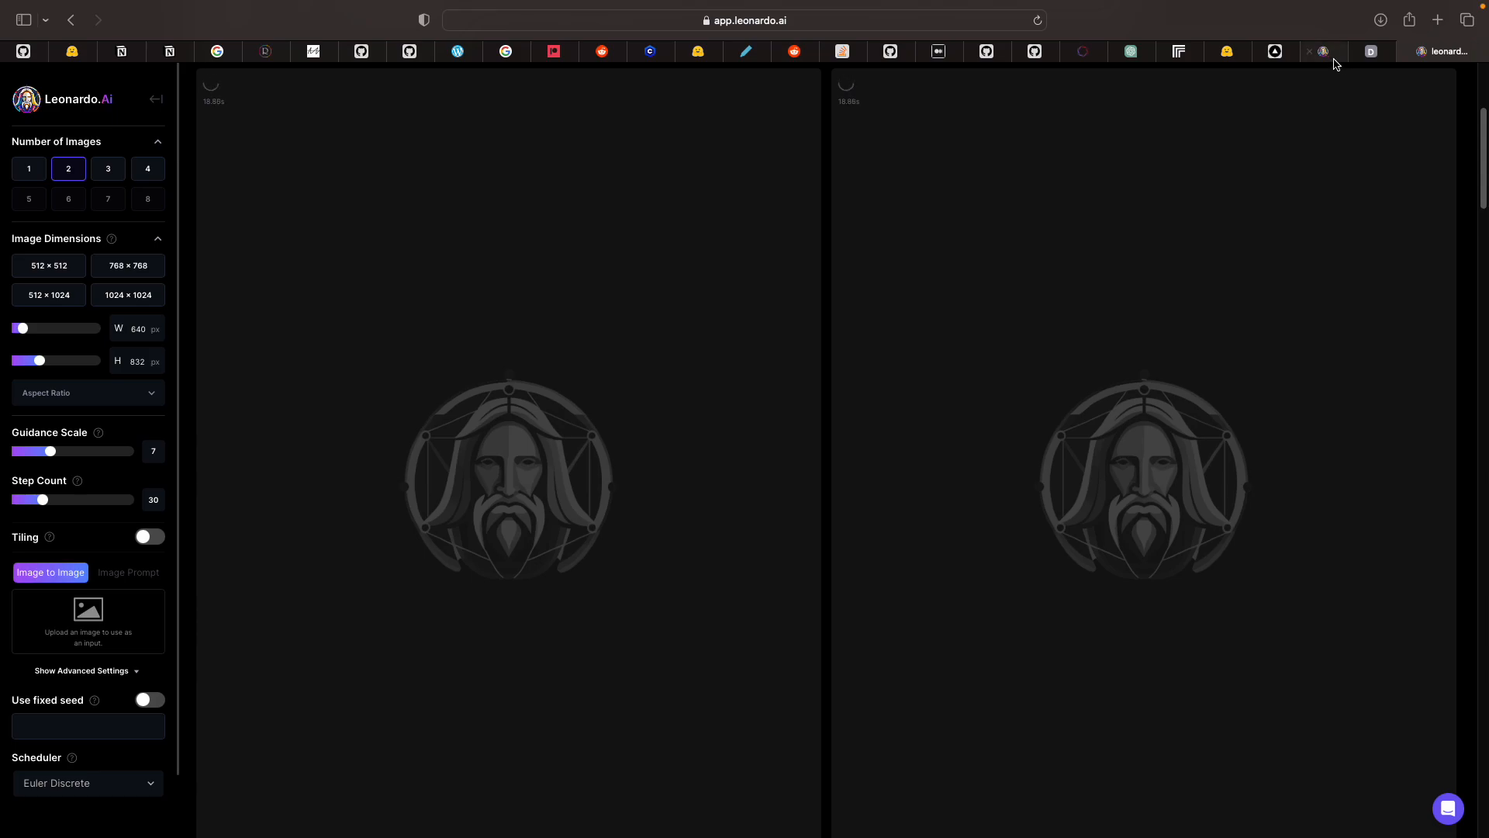
- On mage.space, browse the chibi Japanese robot images, open the cyberpunk metal bear and copy its prompt
{"action": "left_click", "coordinate": [1275, 52]}
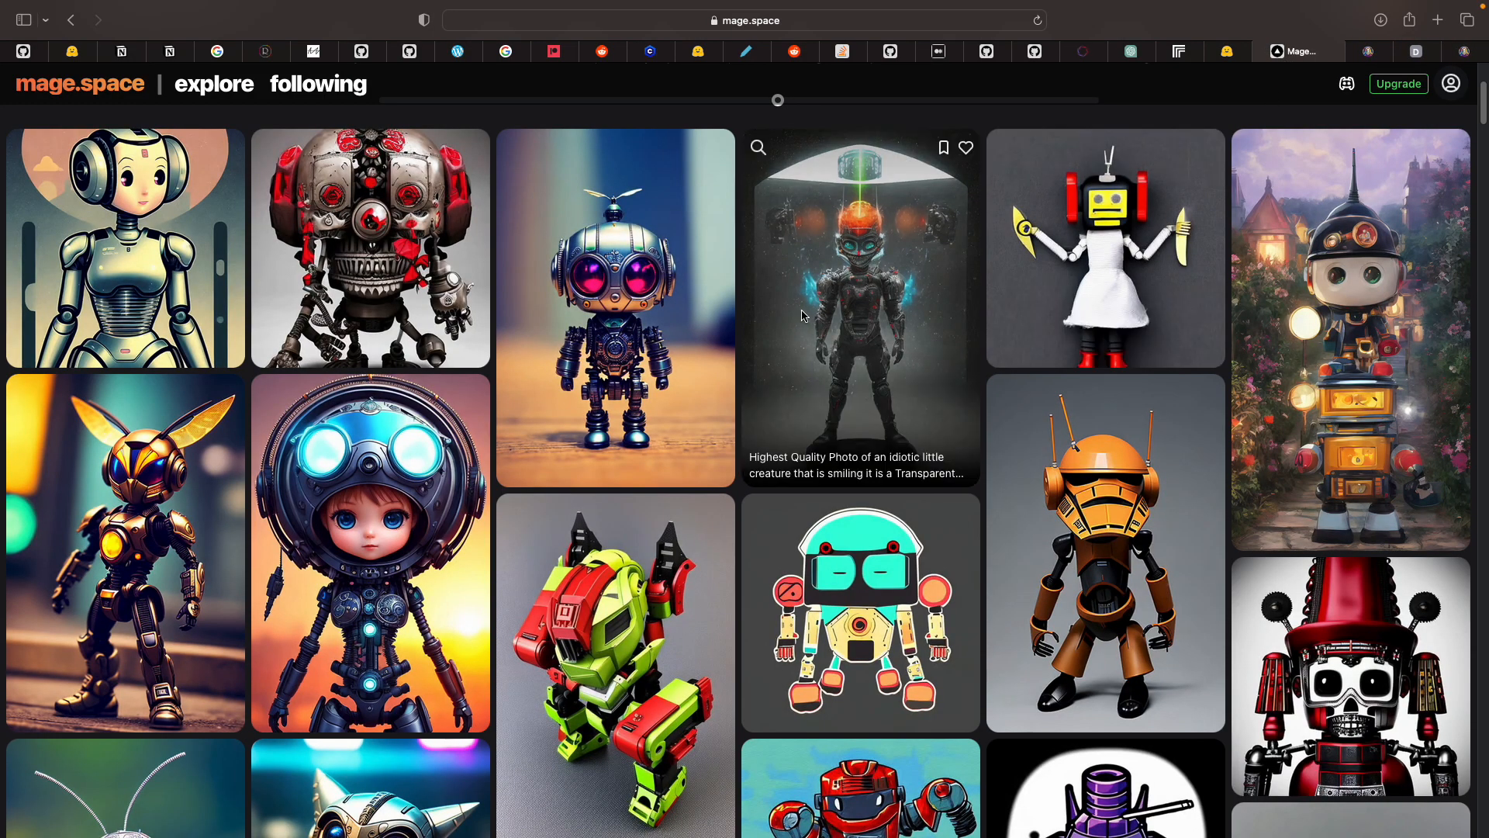
{"action": "scroll", "coordinate": [799, 325], "scroll_direction": "up", "scroll_amount": 3}
{"action": "triple_click", "coordinate": [424, 296]}
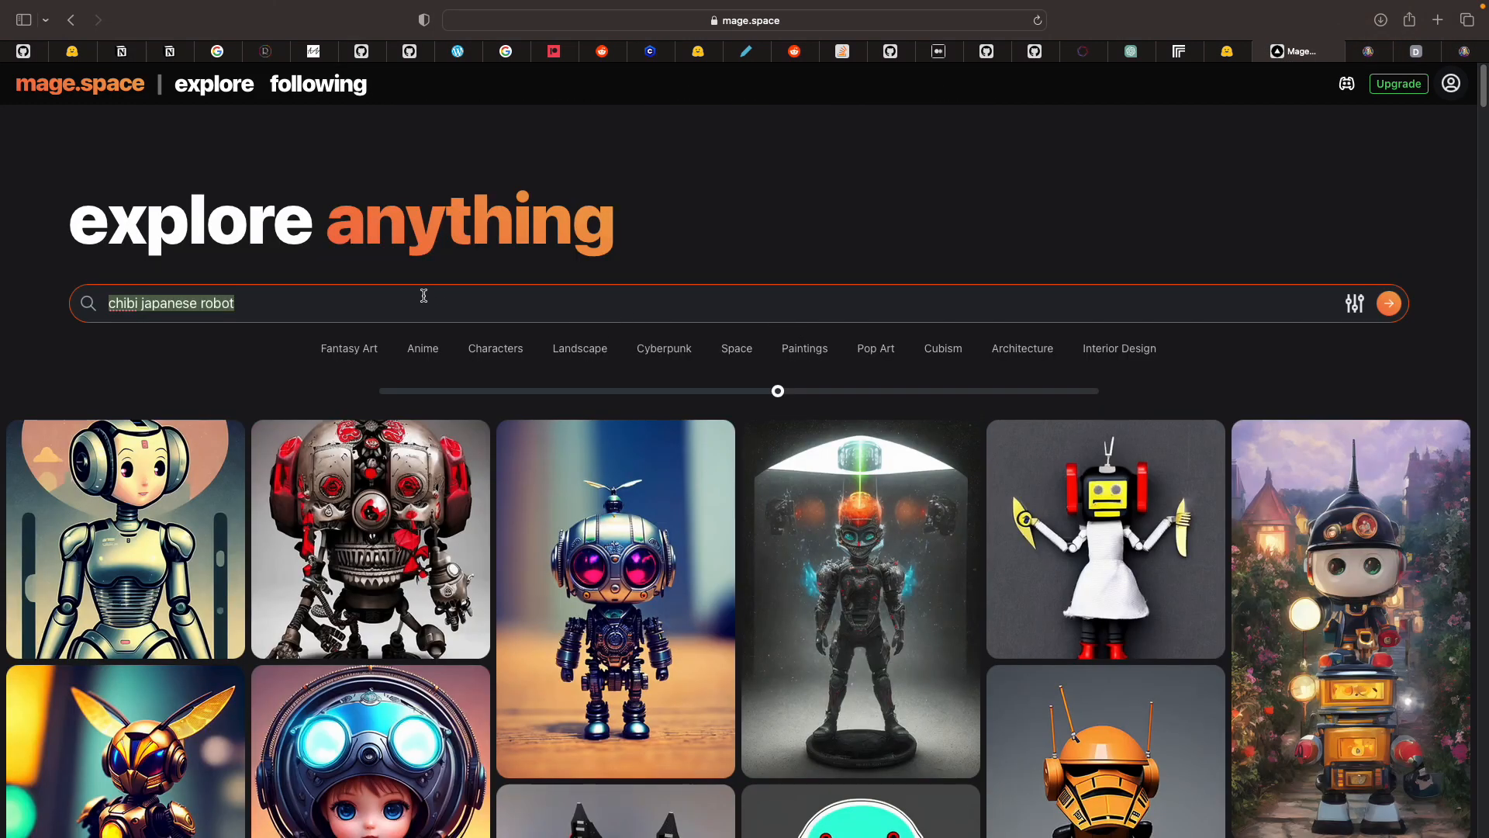
{"action": "scroll", "coordinate": [367, 328], "scroll_direction": "down", "scroll_amount": 20}
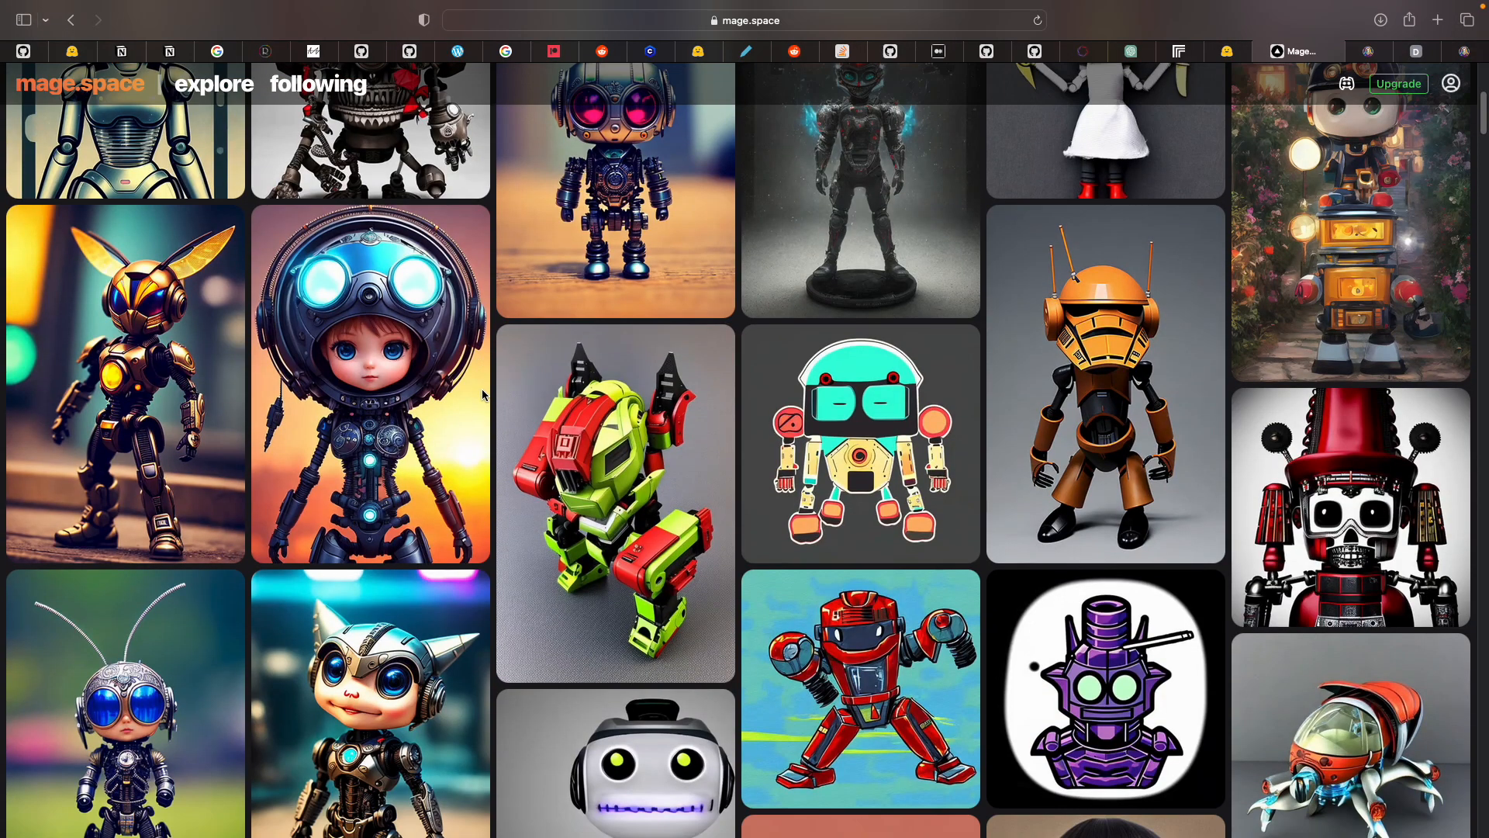
{"action": "scroll", "coordinate": [733, 466], "scroll_direction": "up", "scroll_amount": 5}
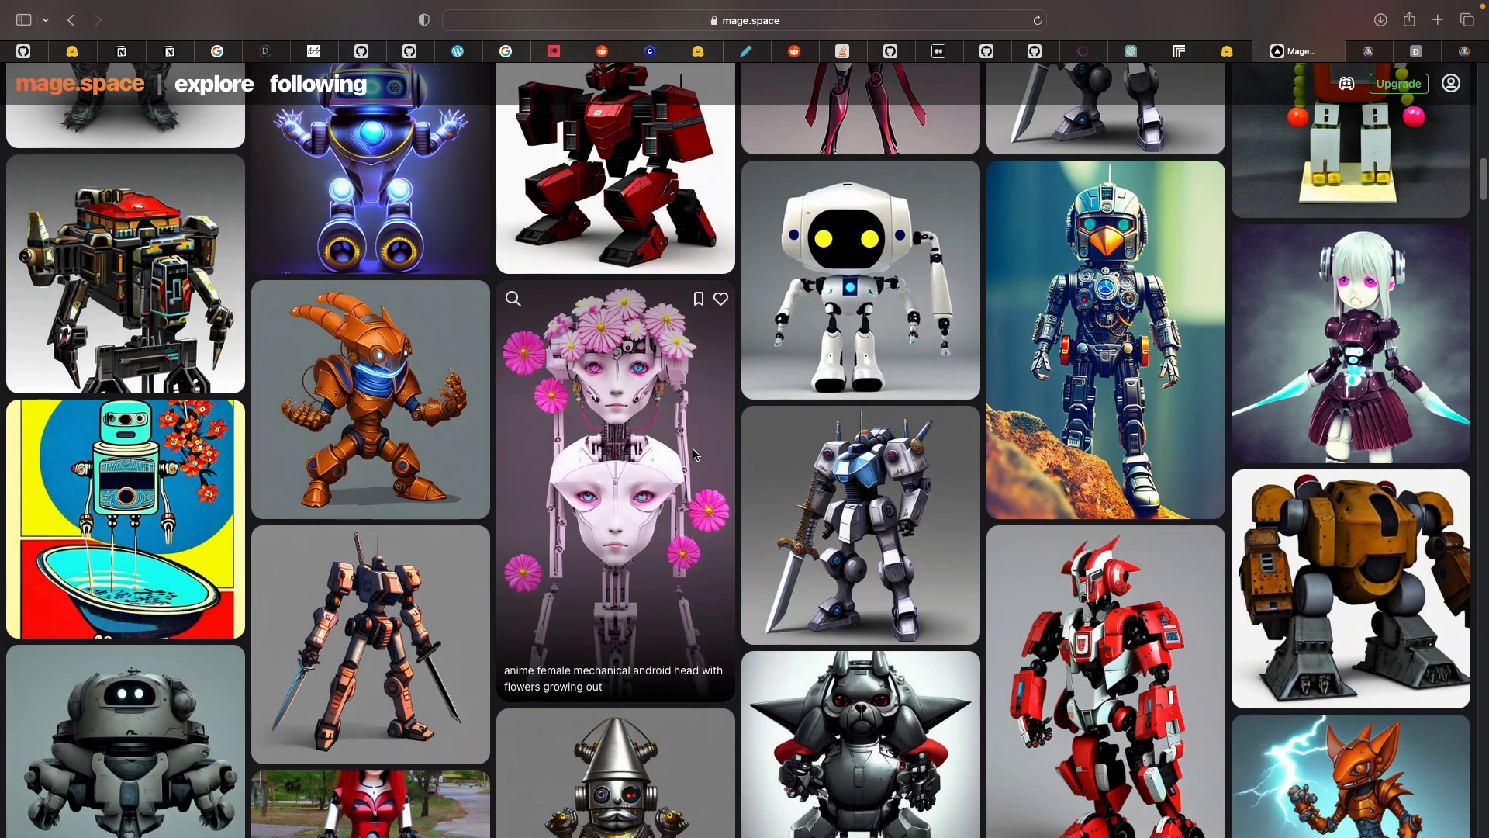
{"action": "scroll", "coordinate": [853, 489], "scroll_direction": "down", "scroll_amount": 10}
{"action": "scroll", "coordinate": [968, 510], "scroll_direction": "down", "scroll_amount": 1}
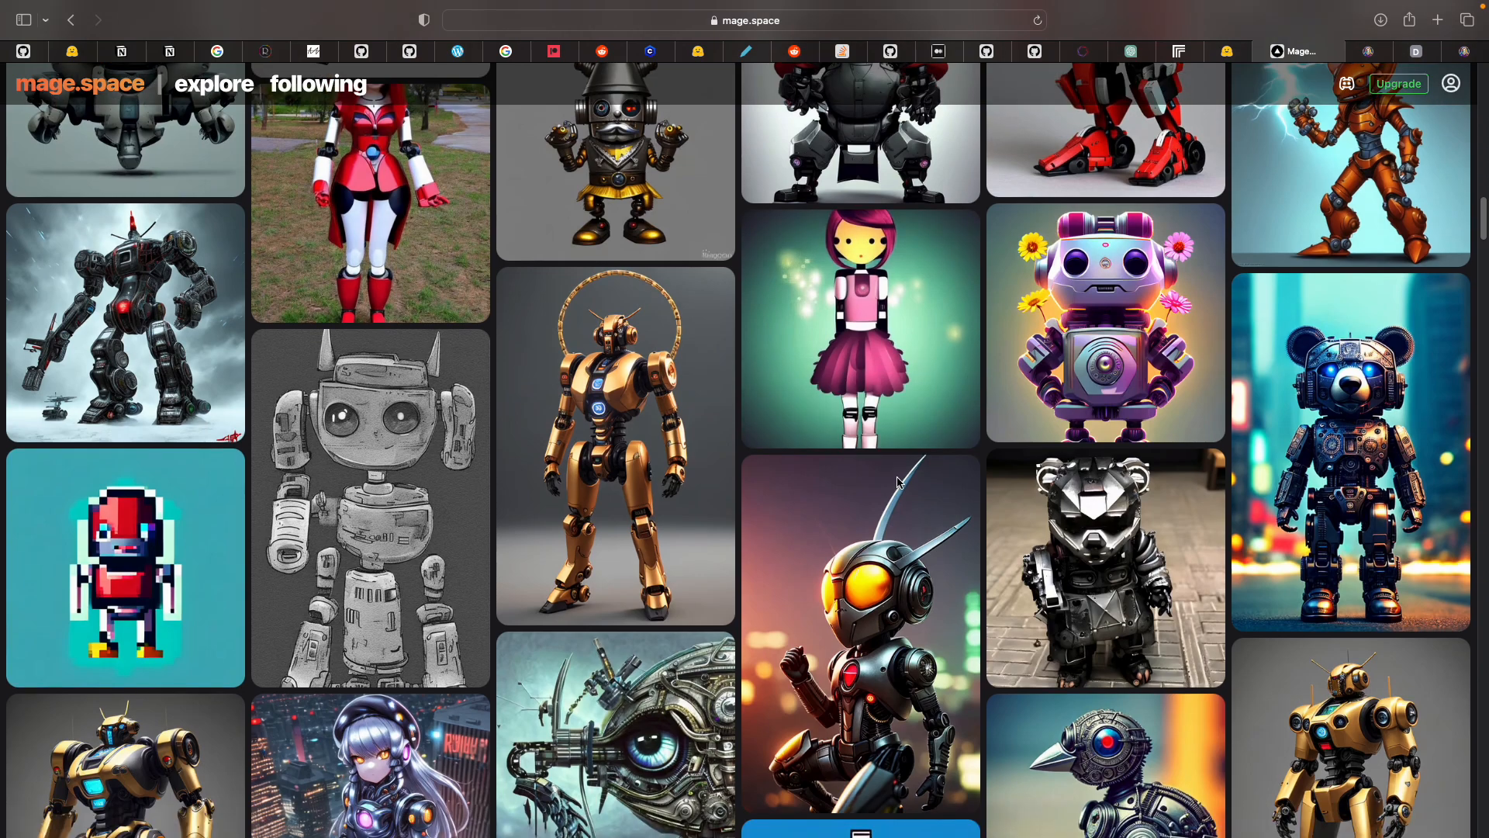
{"action": "left_click", "coordinate": [1331, 419]}
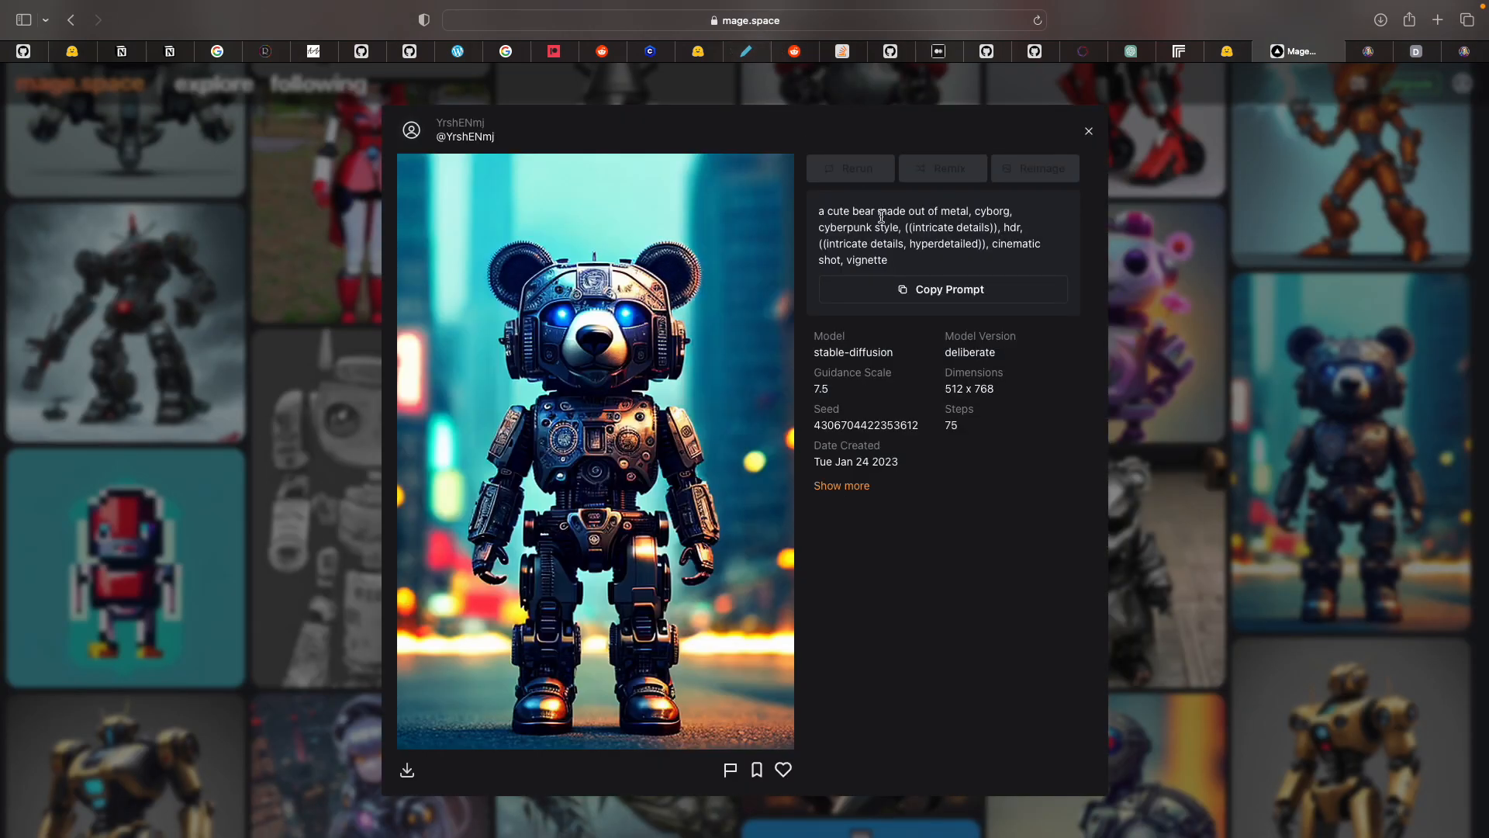
{"action": "double_click", "coordinate": [888, 212]}
{"action": "left_click", "coordinate": [940, 292]}
- Return to Leonardo.Ai and replace the image prompt with the copied one for a cute cyberpunk bear made out of metal
{"action": "left_click", "coordinate": [1425, 61]}
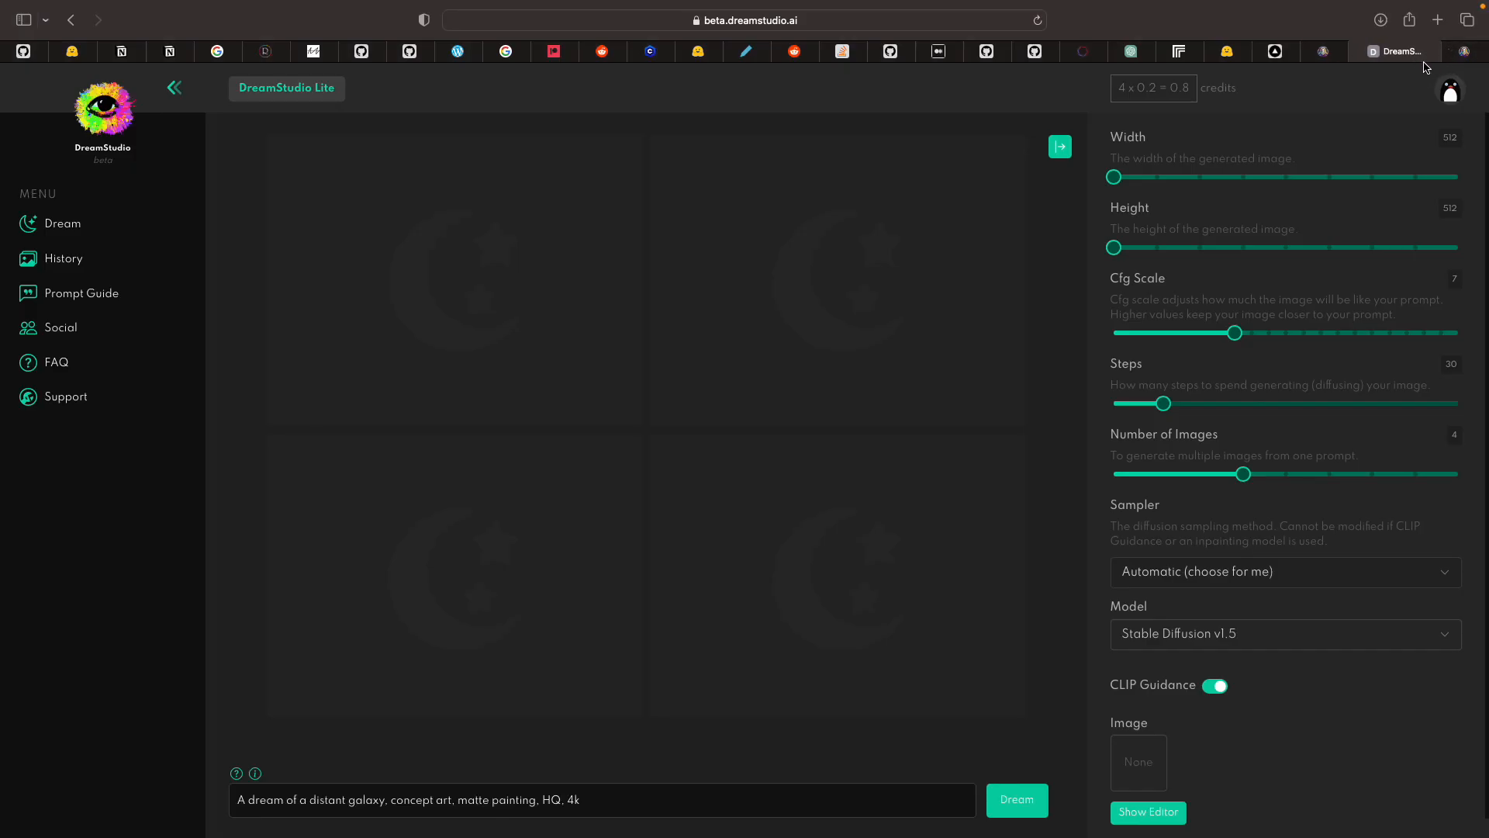
{"action": "left_click", "coordinate": [1442, 60]}
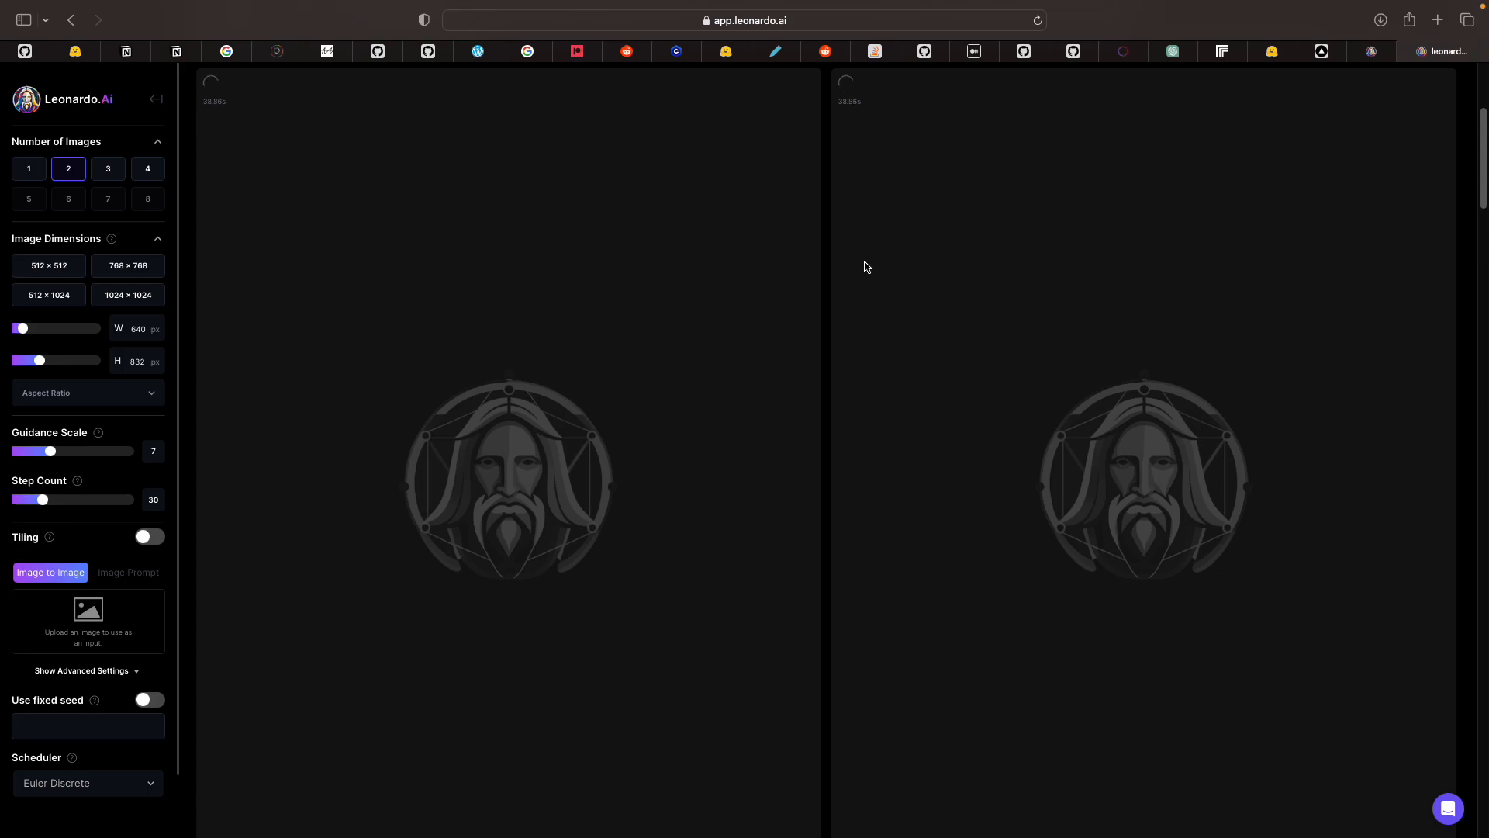
{"action": "scroll", "coordinate": [807, 233], "scroll_direction": "up", "scroll_amount": 5}
{"action": "triple_click", "coordinate": [578, 142]}
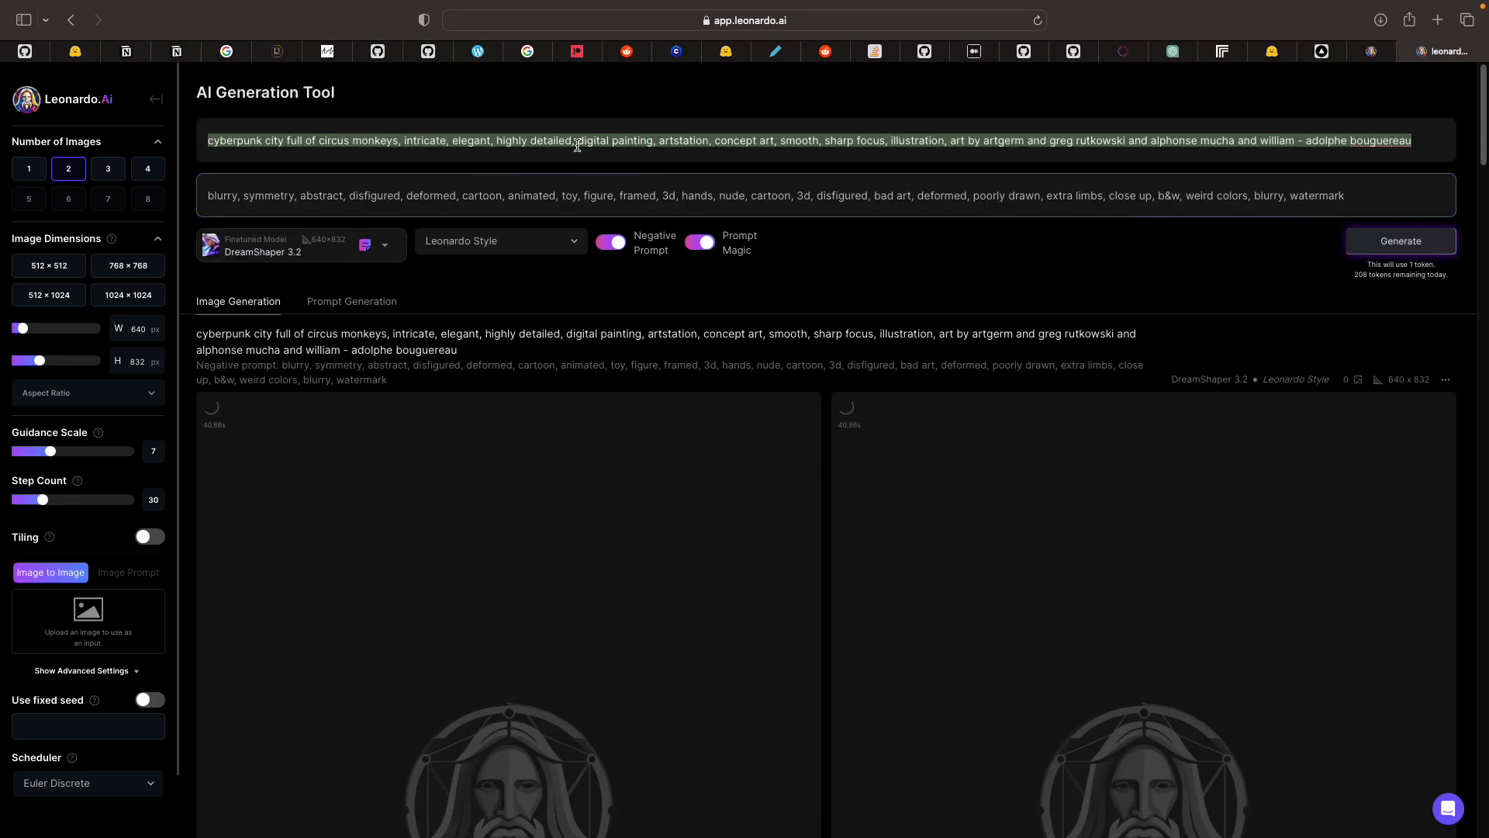
{"action": "key", "text": "super+v"}
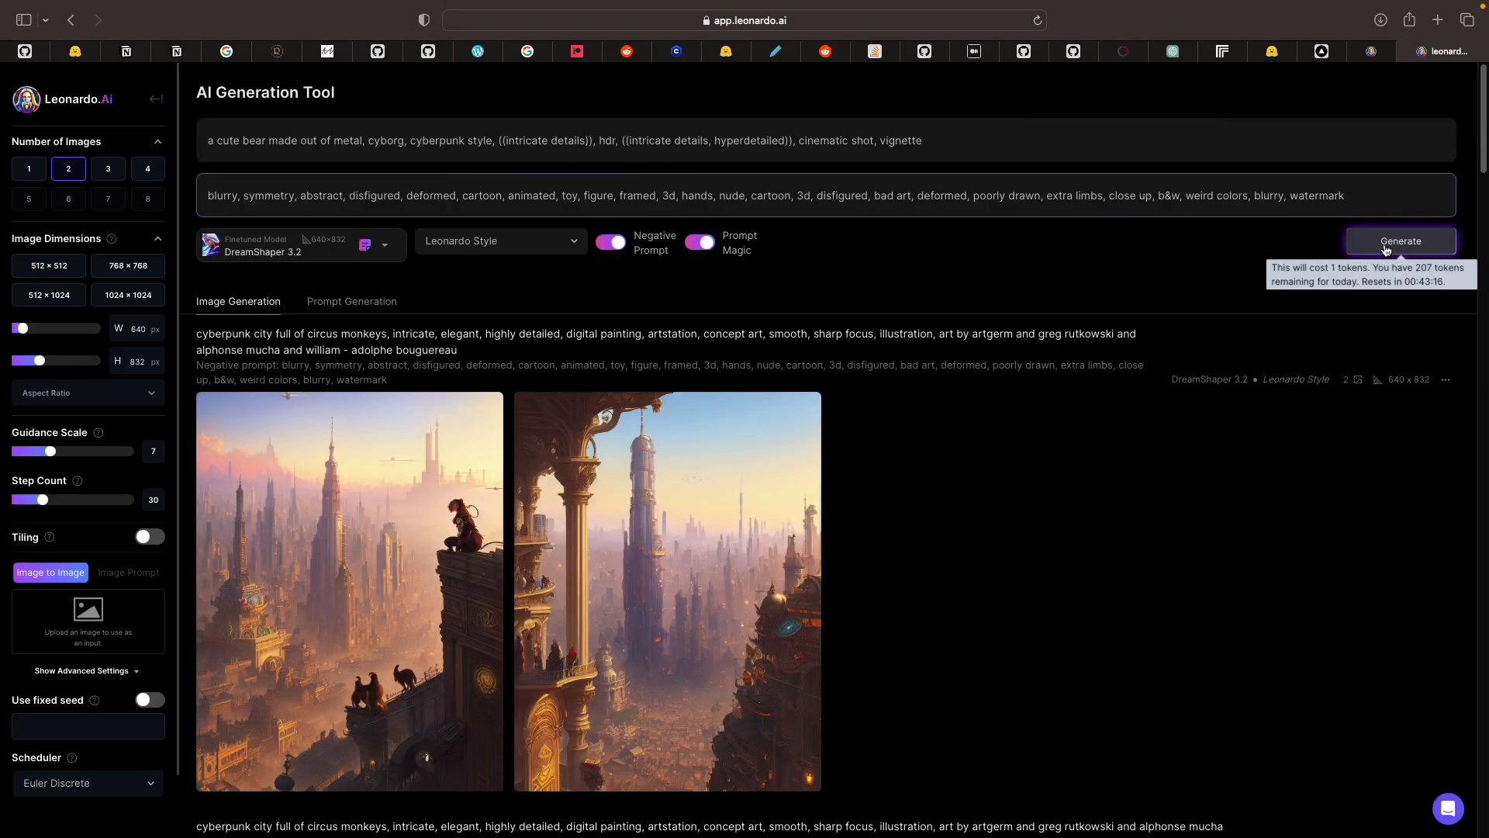
- Generate two images of the cute cyberpunk metal bear and highlight the key words in its prompt
{"action": "left_click", "coordinate": [1386, 245]}
{"action": "left_click_drag", "start_coordinate": [225, 141], "coordinate": [472, 151]}
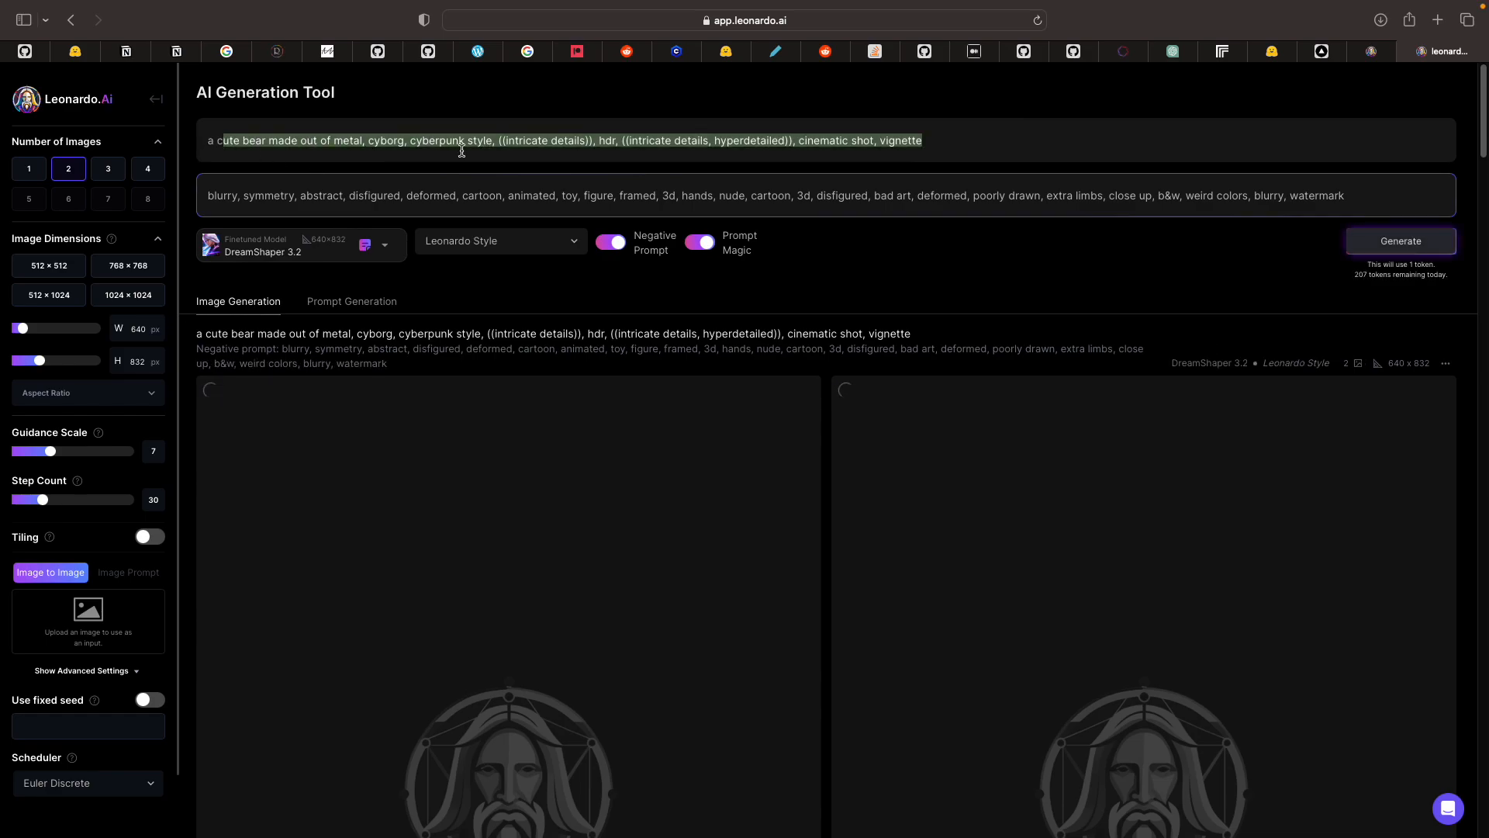
{"action": "double_click", "coordinate": [452, 146]}
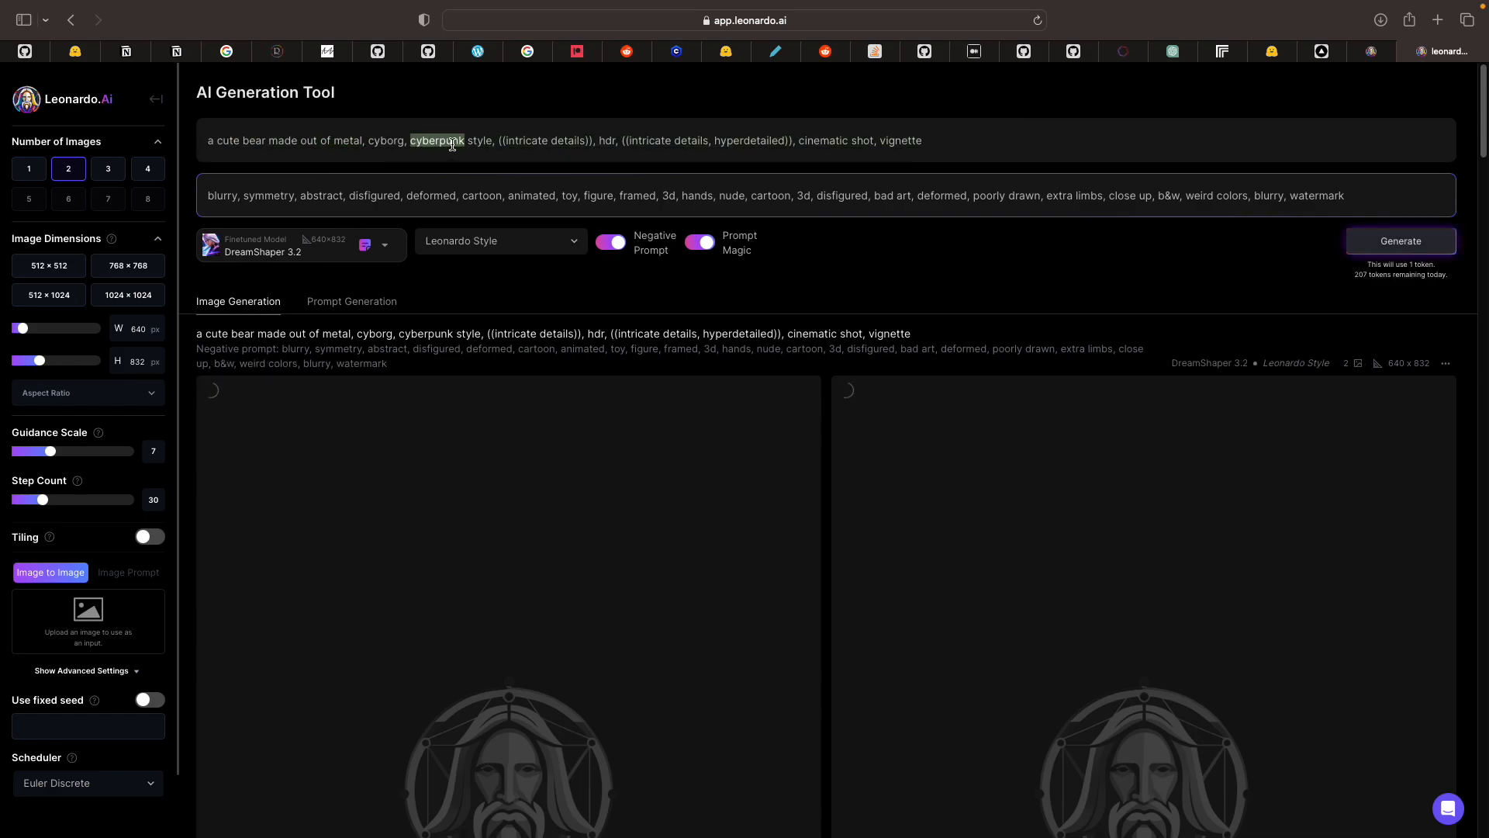
{"action": "double_click", "coordinate": [376, 149]}
{"action": "double_click", "coordinate": [250, 142]}
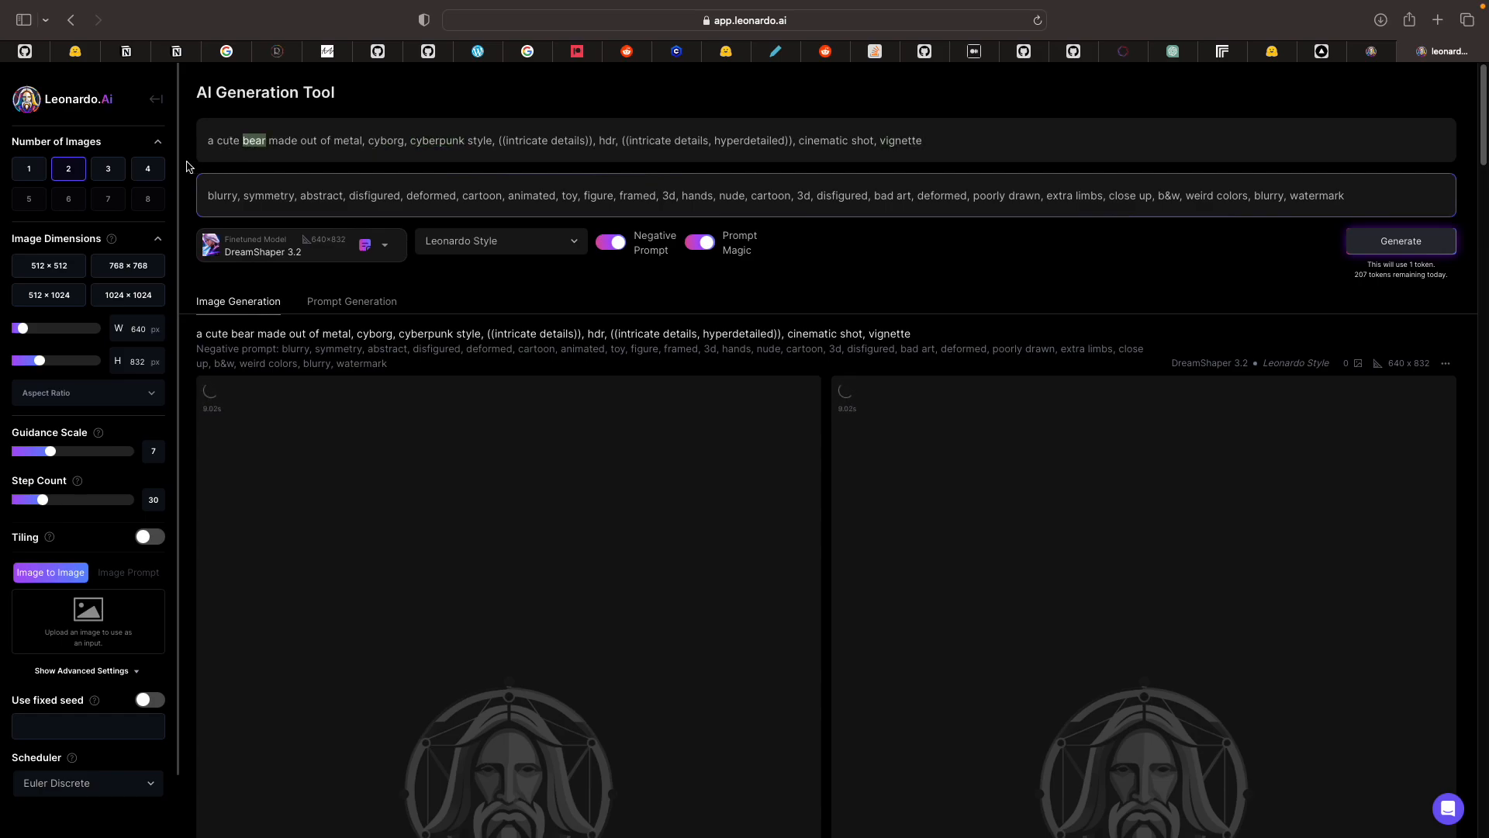
- Set the number of images to 4, reword the prompt to "macro photography of a cute chibi bear made out of metal" and generate
{"action": "left_click", "coordinate": [148, 168]}
{"action": "key", "text": "Left"}
{"action": "type", "text": "chibi "}
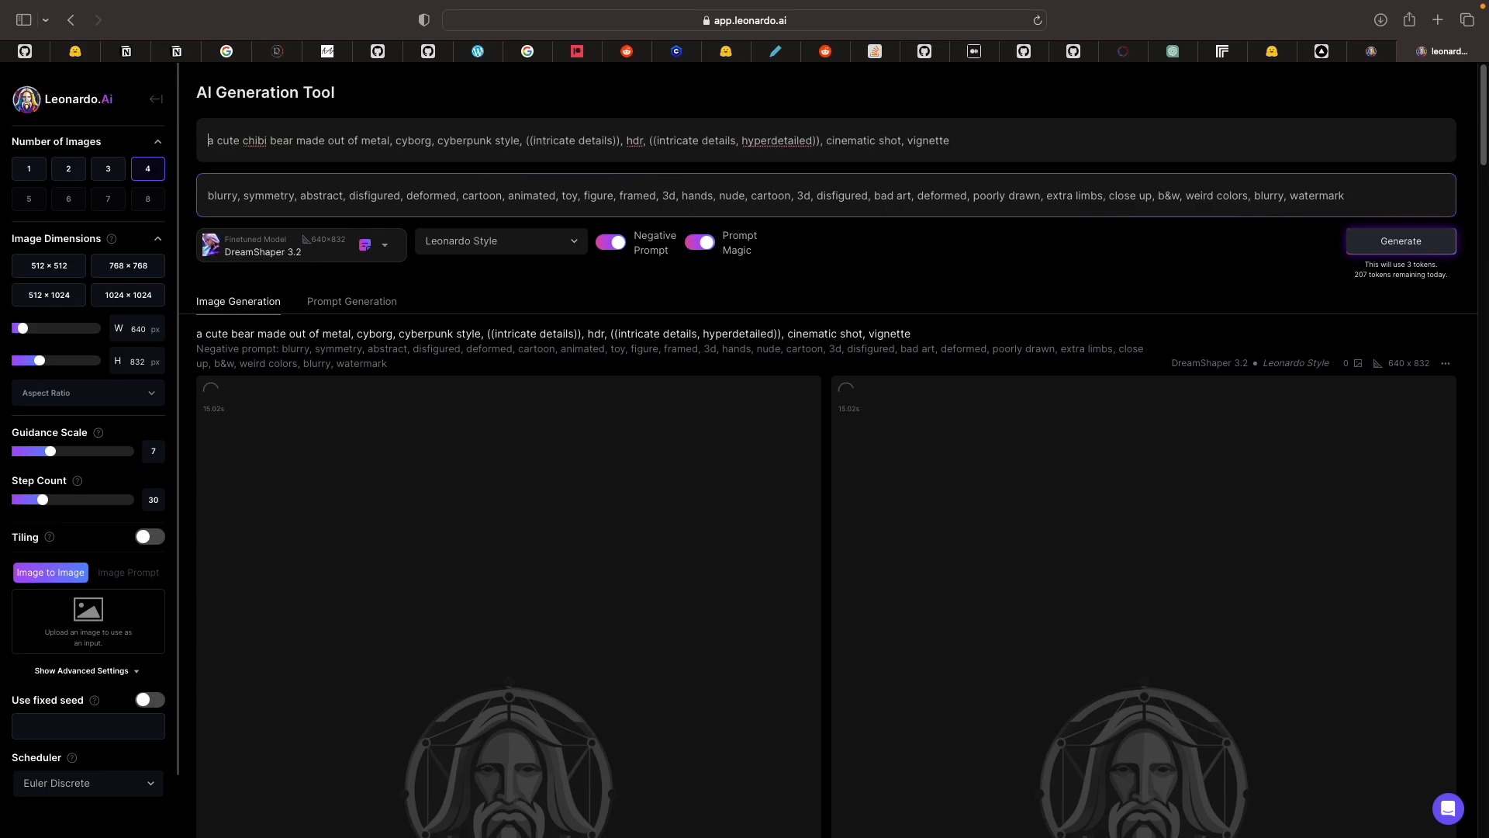
{"action": "type", "text": "macro photography "}
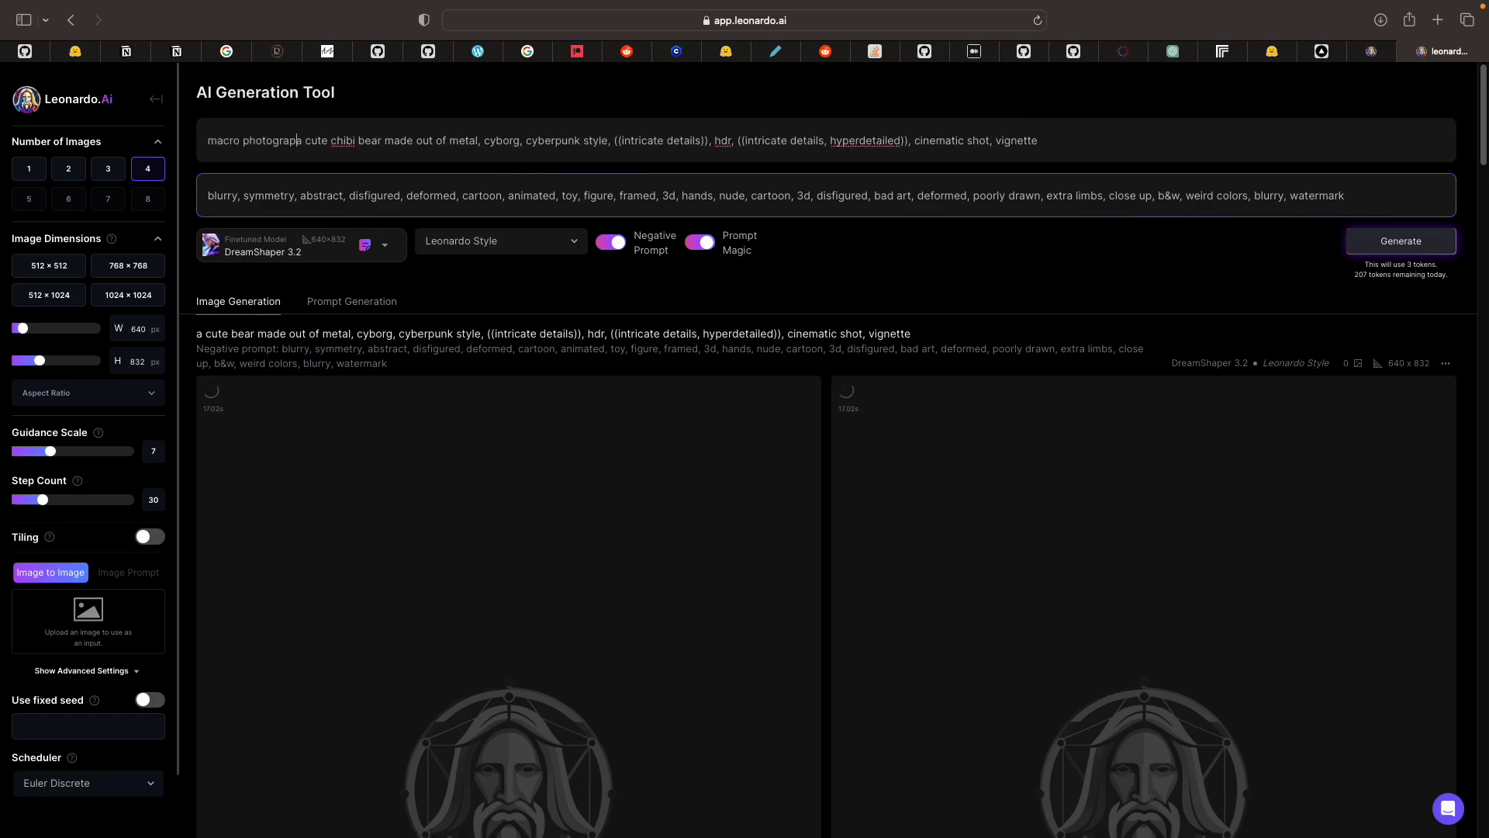
{"action": "type", "text": "of"}
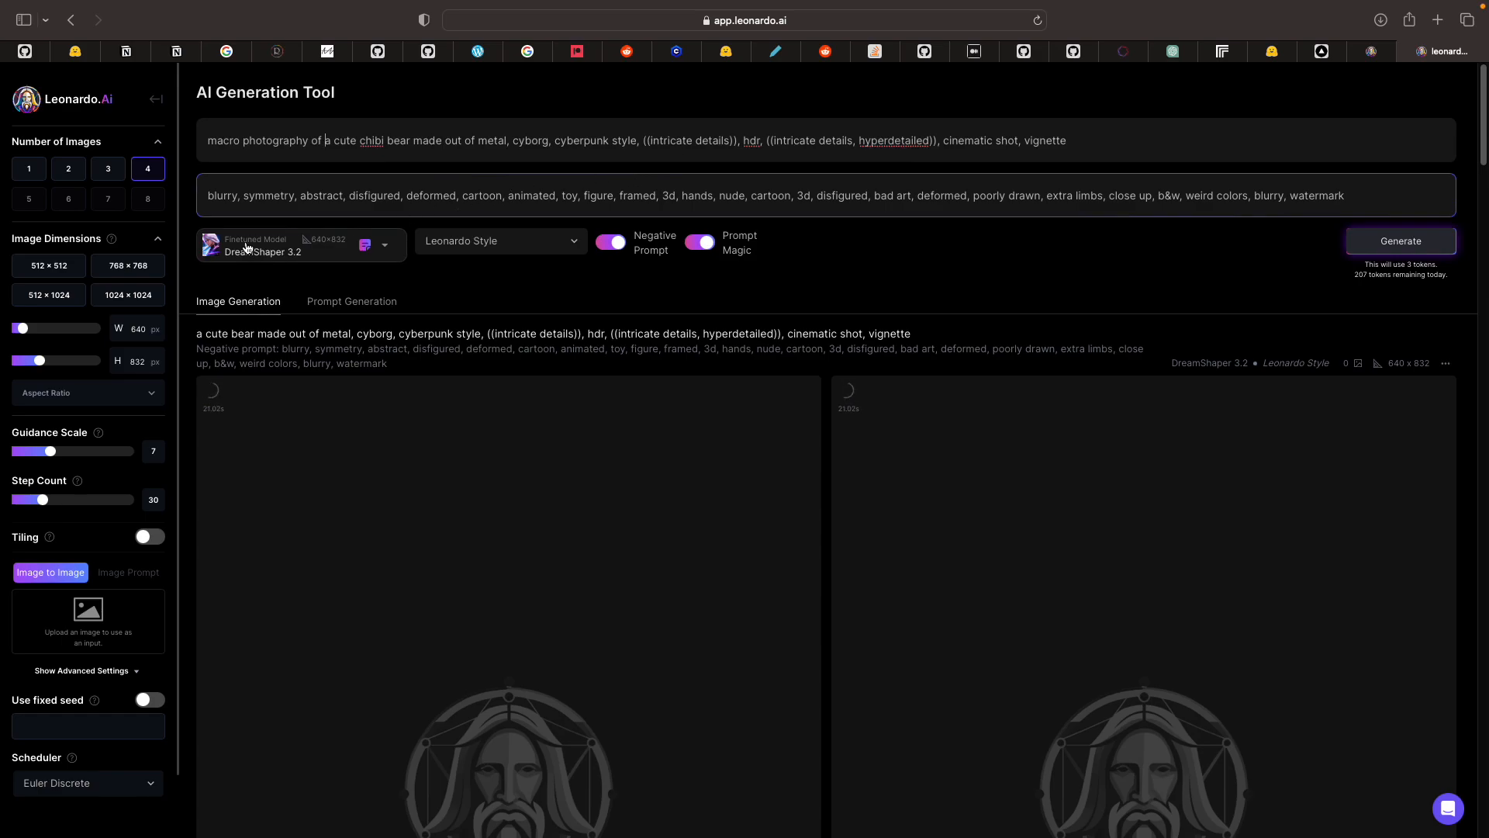
{"action": "left_click", "coordinate": [1371, 240]}
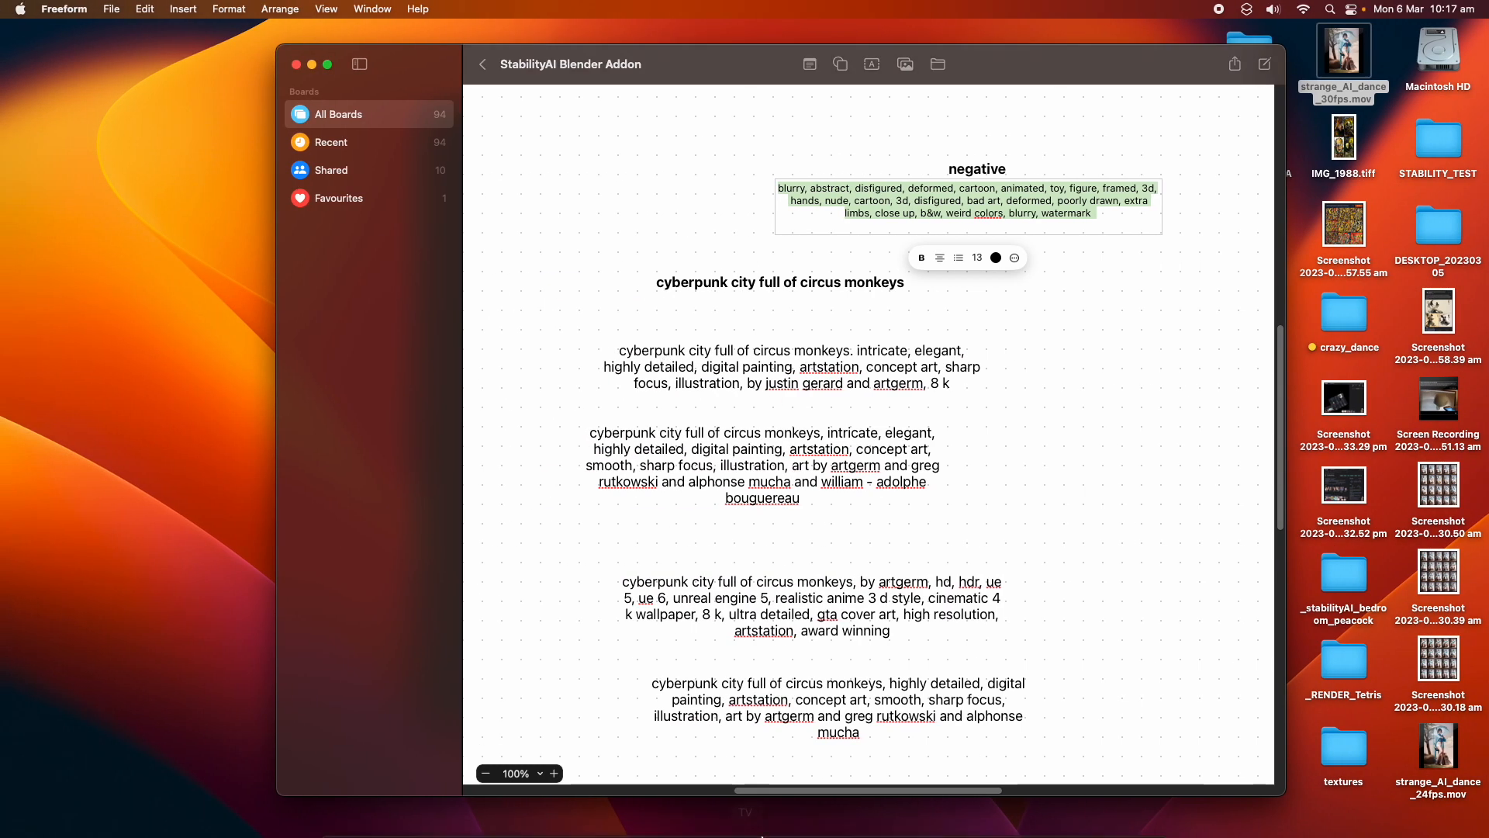
- Launch Blender, make its window full screen and show the Stability add-on's settings wide enough to read
{"action": "left_click", "coordinate": [950, 813]}
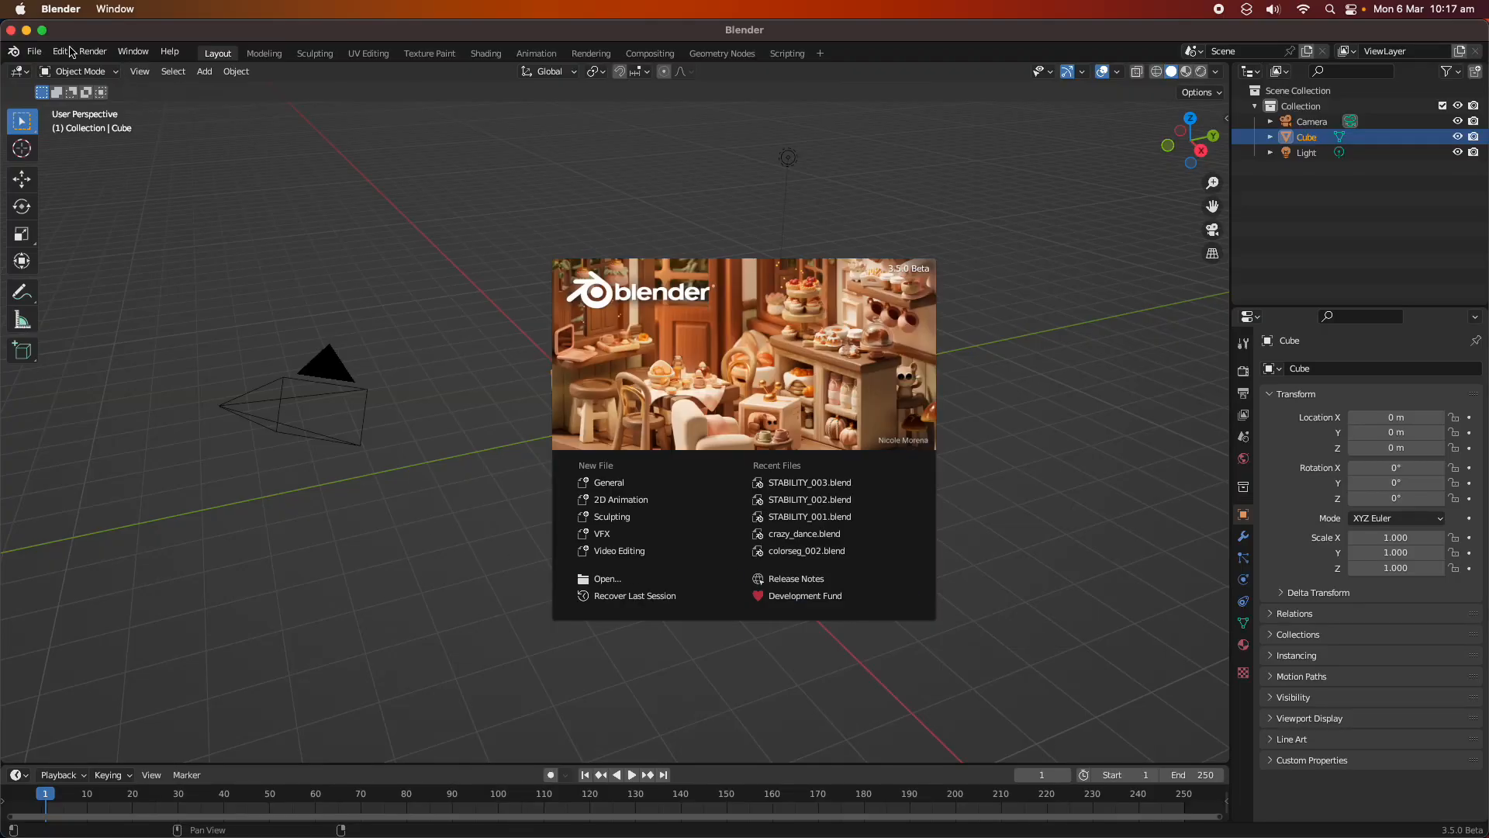
{"action": "left_click", "coordinate": [42, 29]}
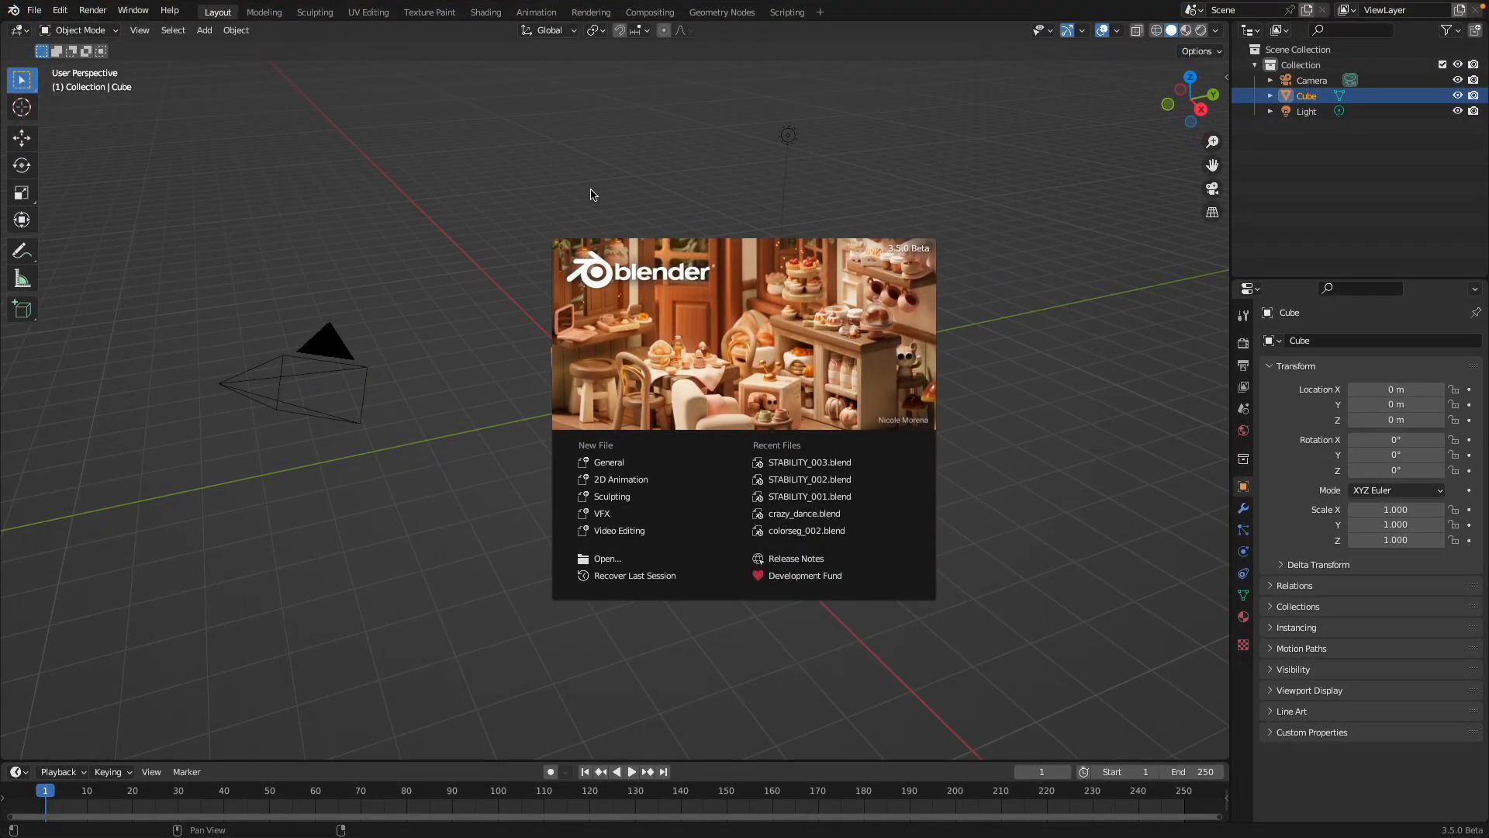
{"action": "left_click", "coordinate": [1223, 78]}
{"action": "left_click", "coordinate": [1223, 78]}
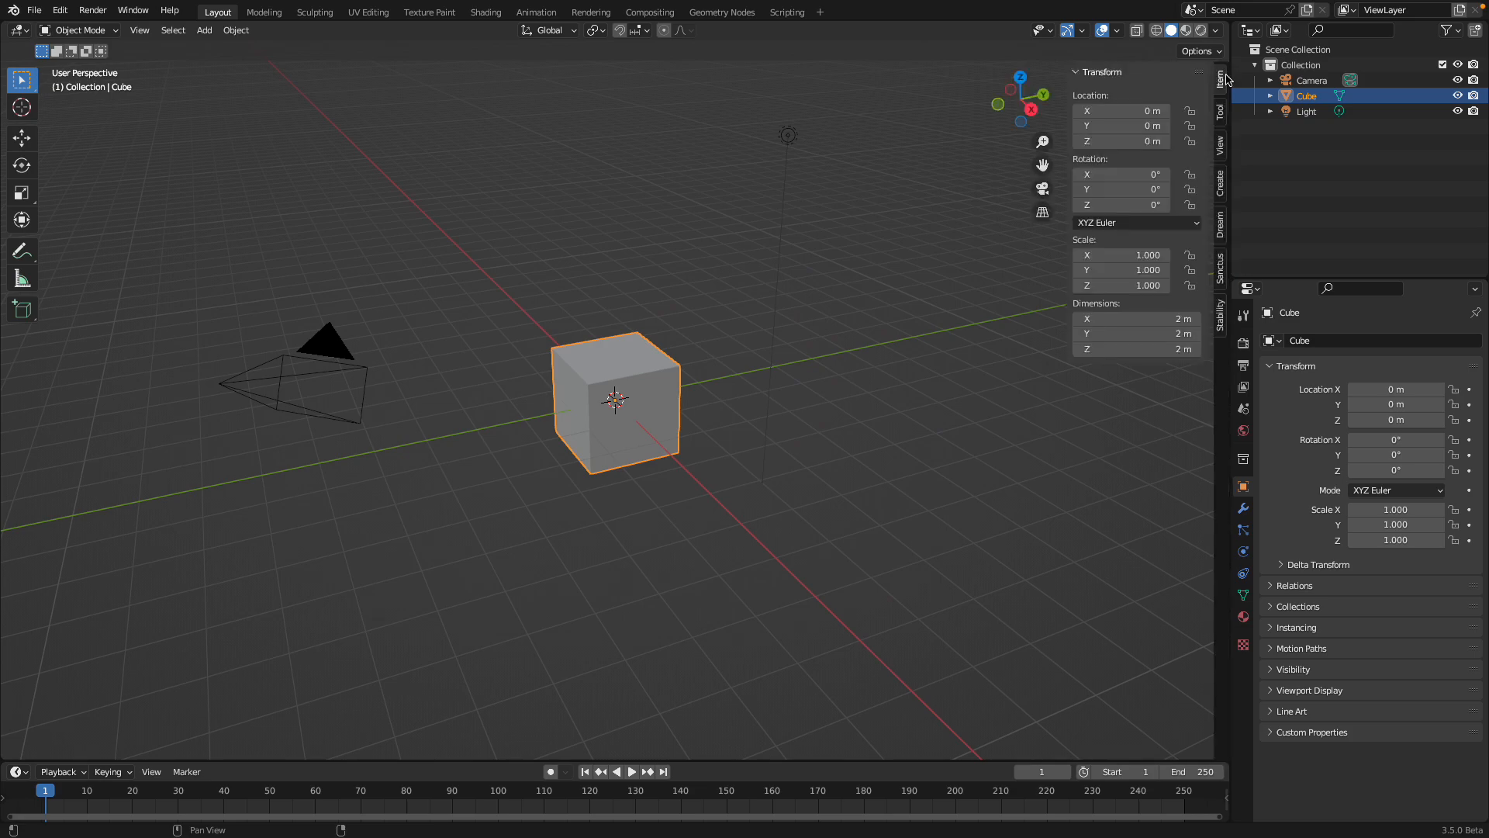
{"action": "left_click", "coordinate": [1220, 307]}
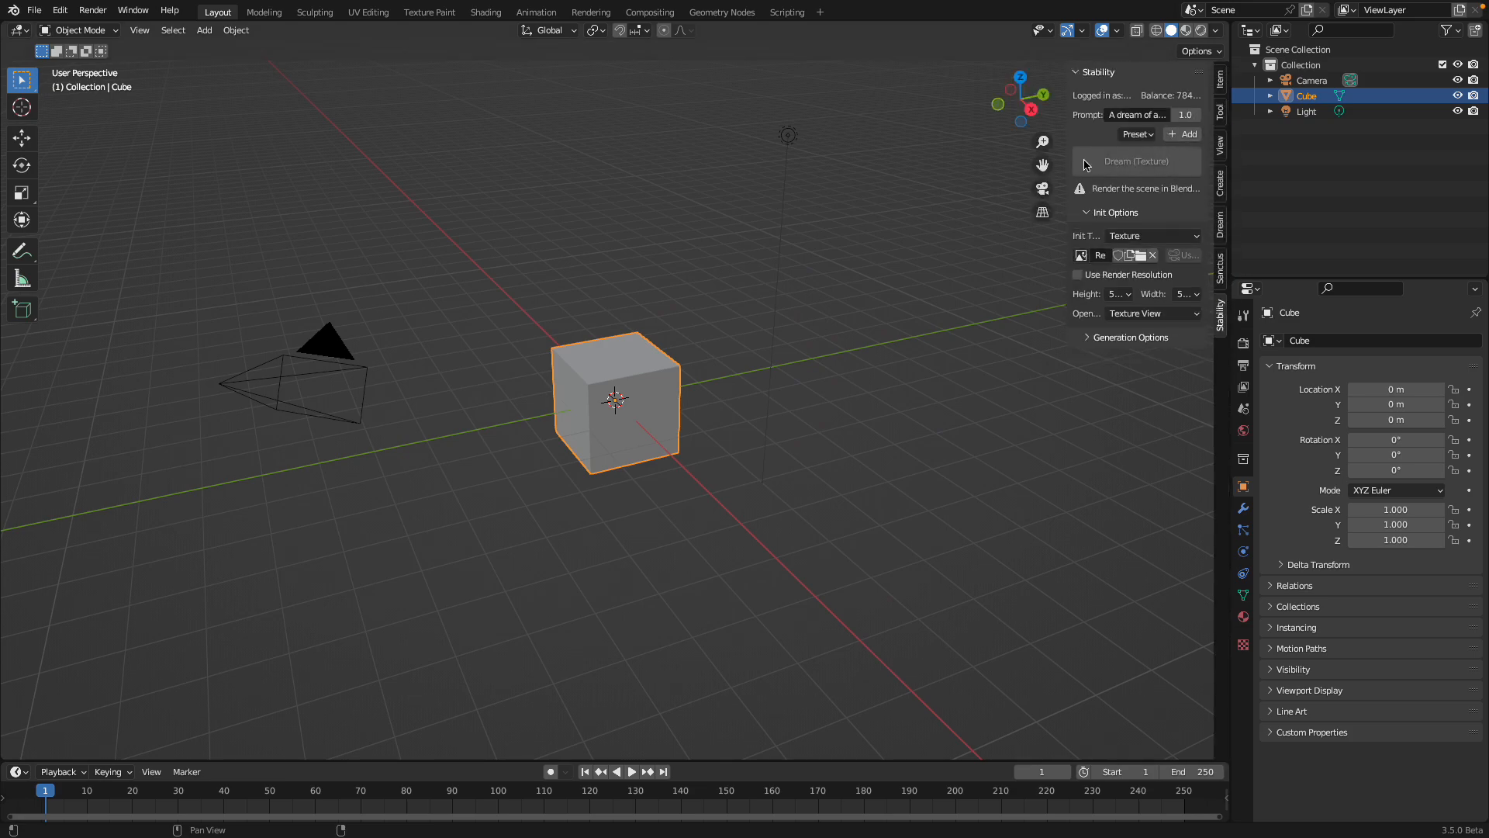
{"action": "left_click_drag", "start_coordinate": [1067, 156], "coordinate": [1005, 155]}
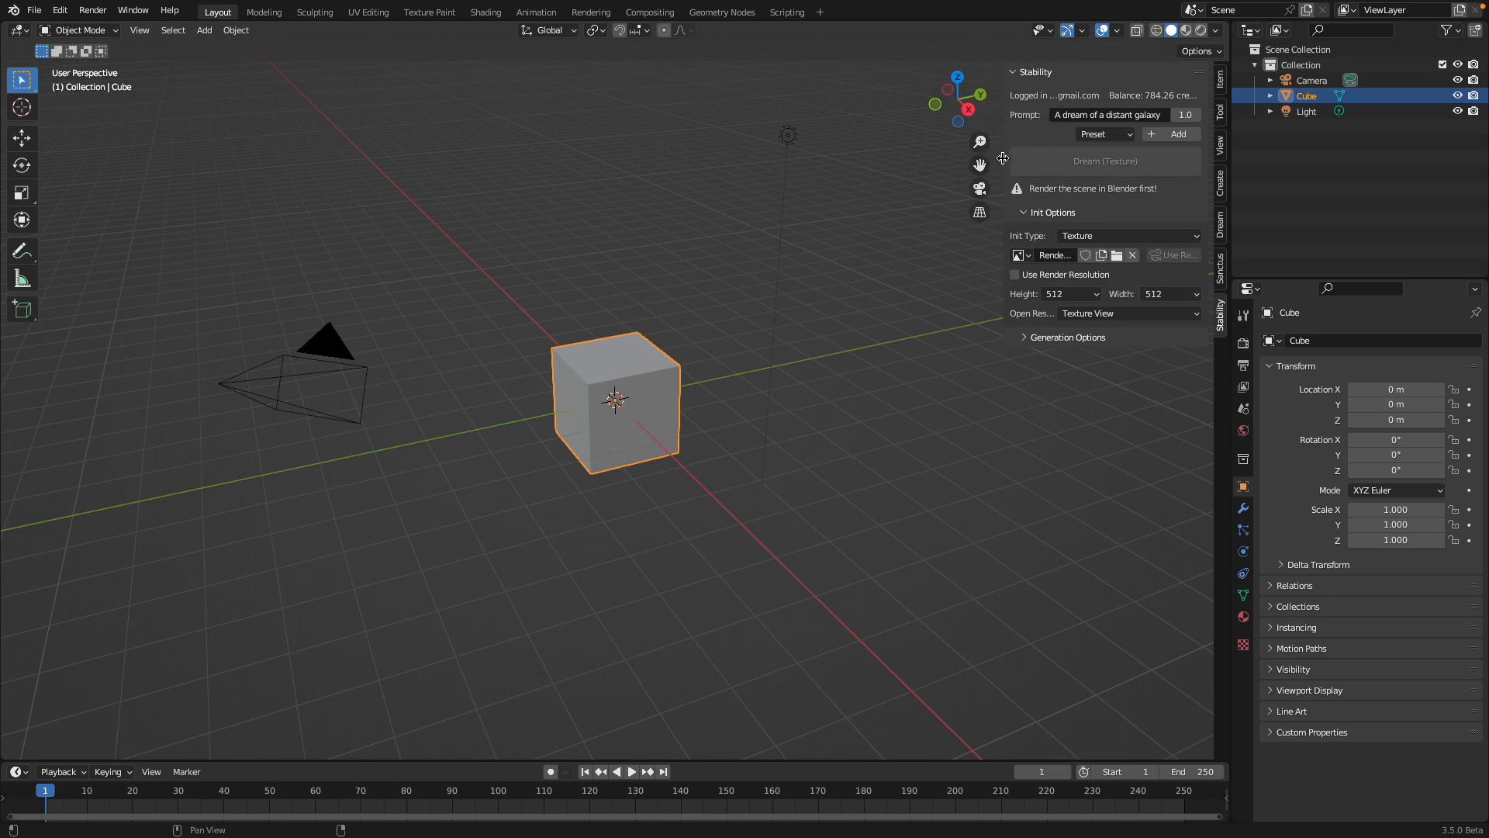
- In the generation options, turn off the recommended quality settings and choose the GENERATE_1_0 engine
{"action": "left_click", "coordinate": [1036, 337]}
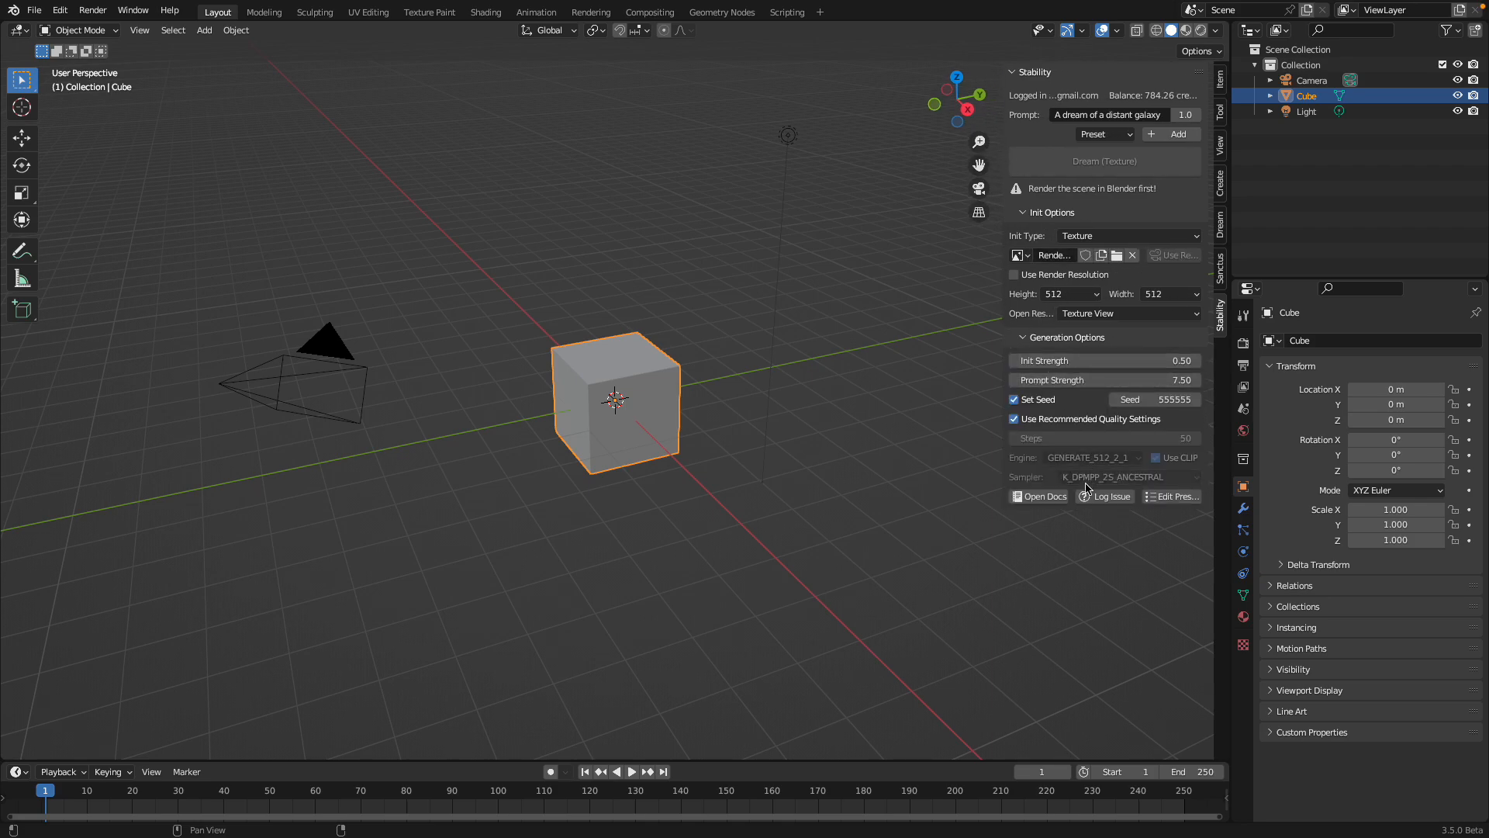
{"action": "left_click", "coordinate": [1051, 419]}
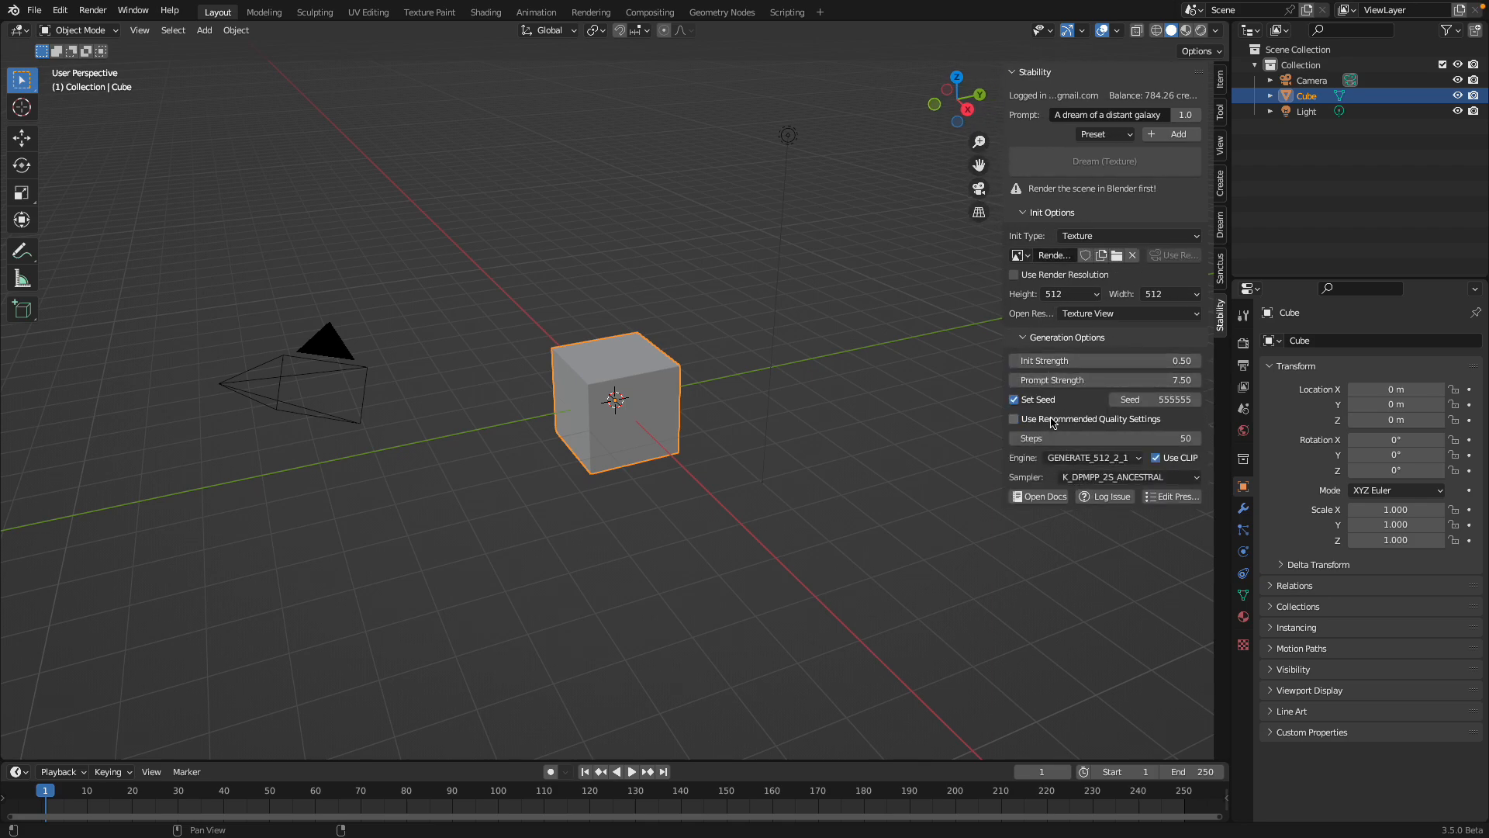
{"action": "left_click", "coordinate": [1082, 458]}
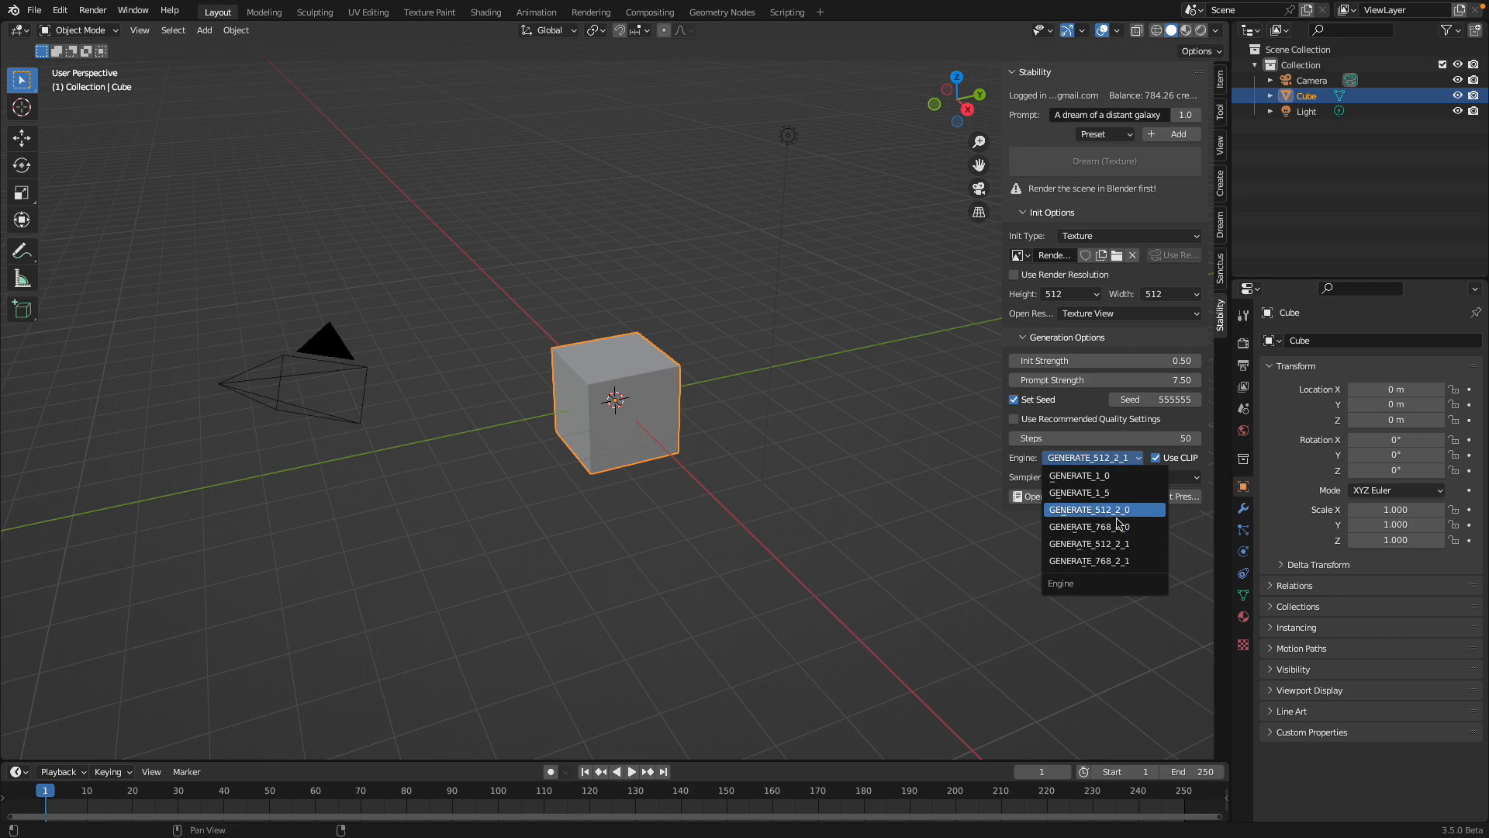
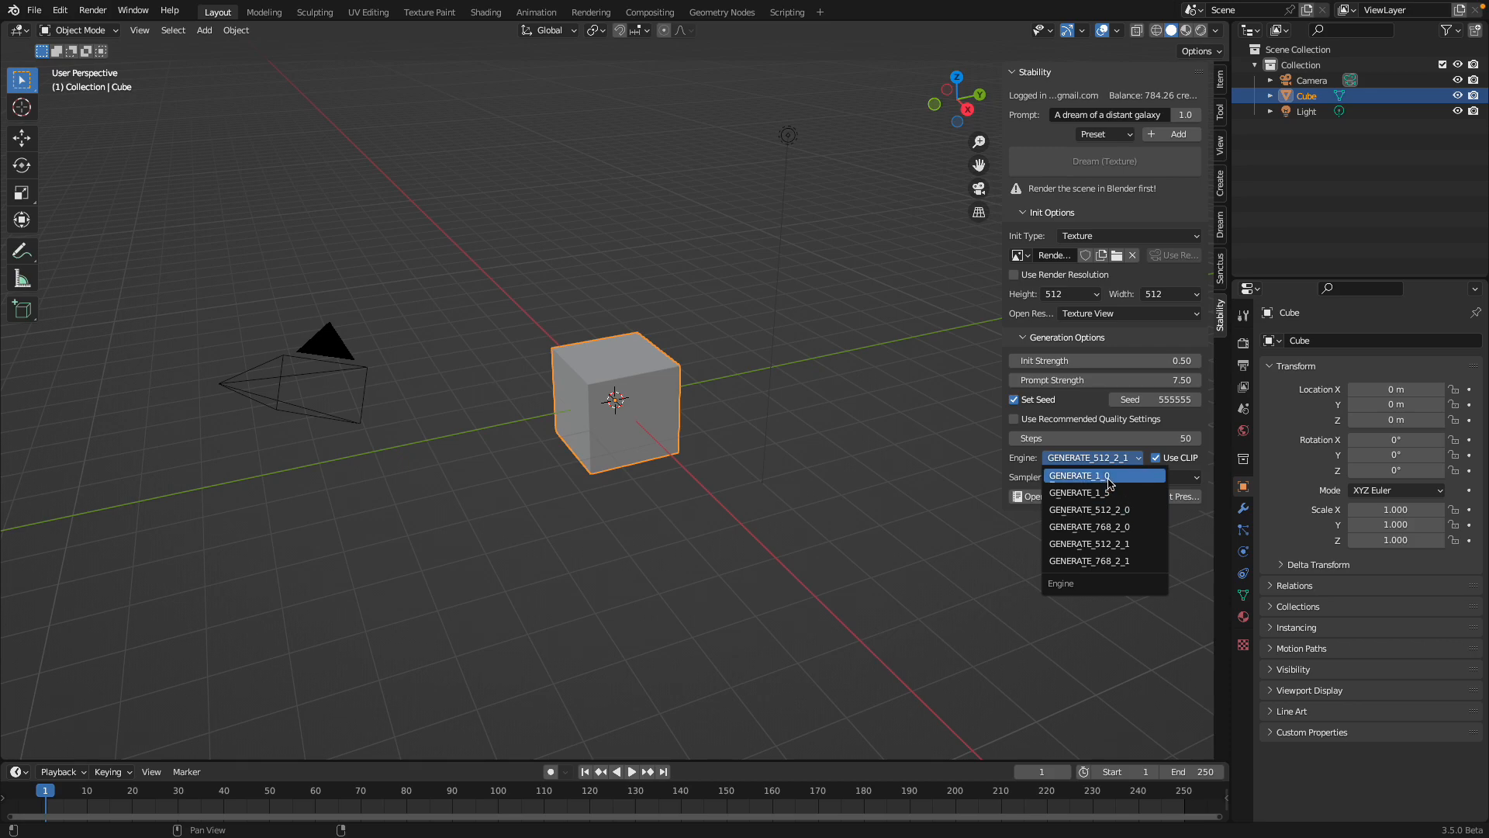
{"action": "left_click", "coordinate": [1109, 482]}
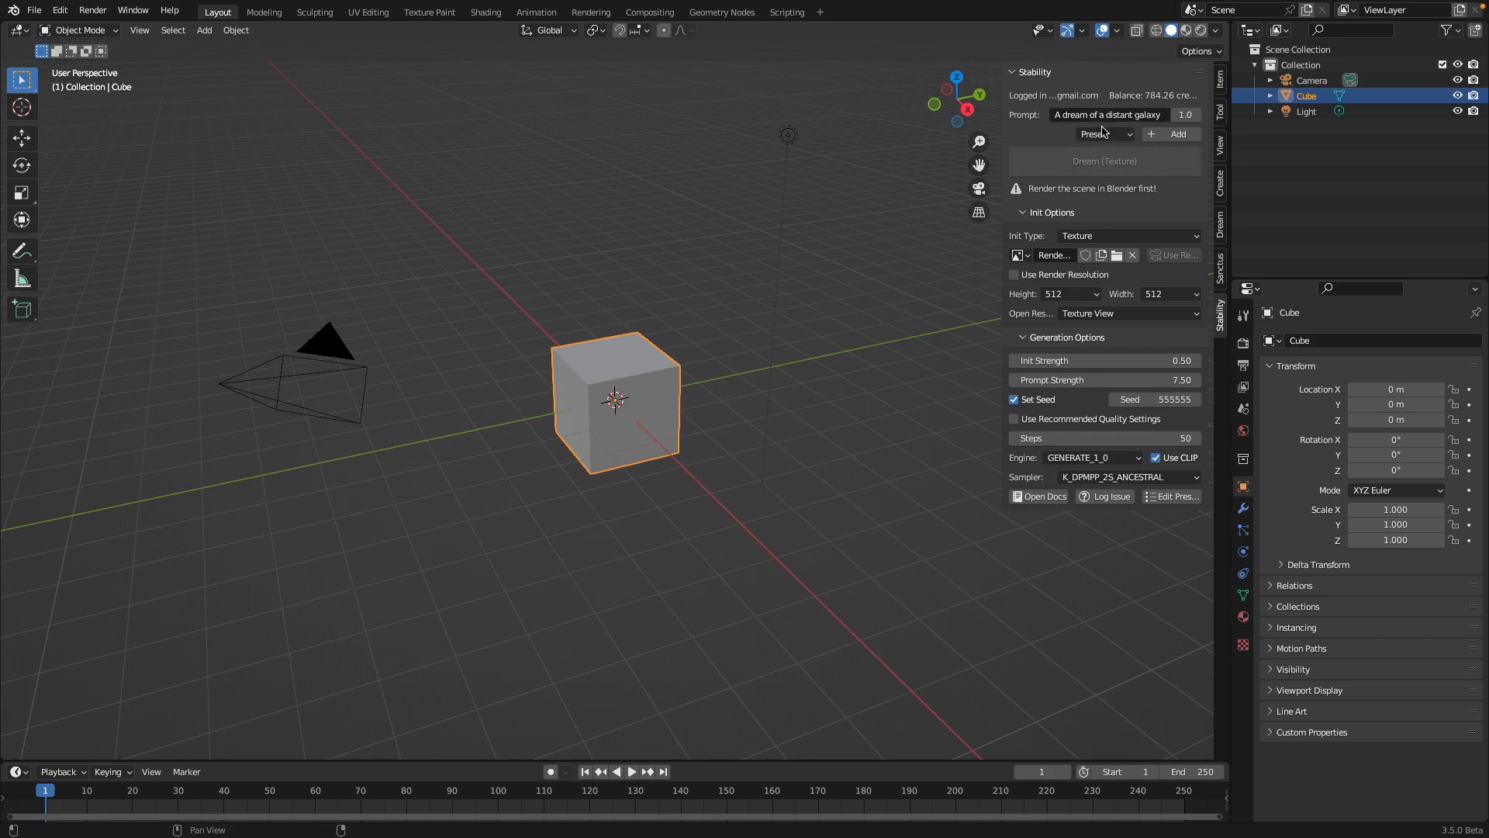
- Set the init type to Text Prompt Only and generate an image from "oil painting of crowds of chickens by affandi"
{"action": "left_click", "coordinate": [1109, 235]}
{"action": "left_click", "coordinate": [1109, 253]}
{"action": "left_click", "coordinate": [1109, 118]}
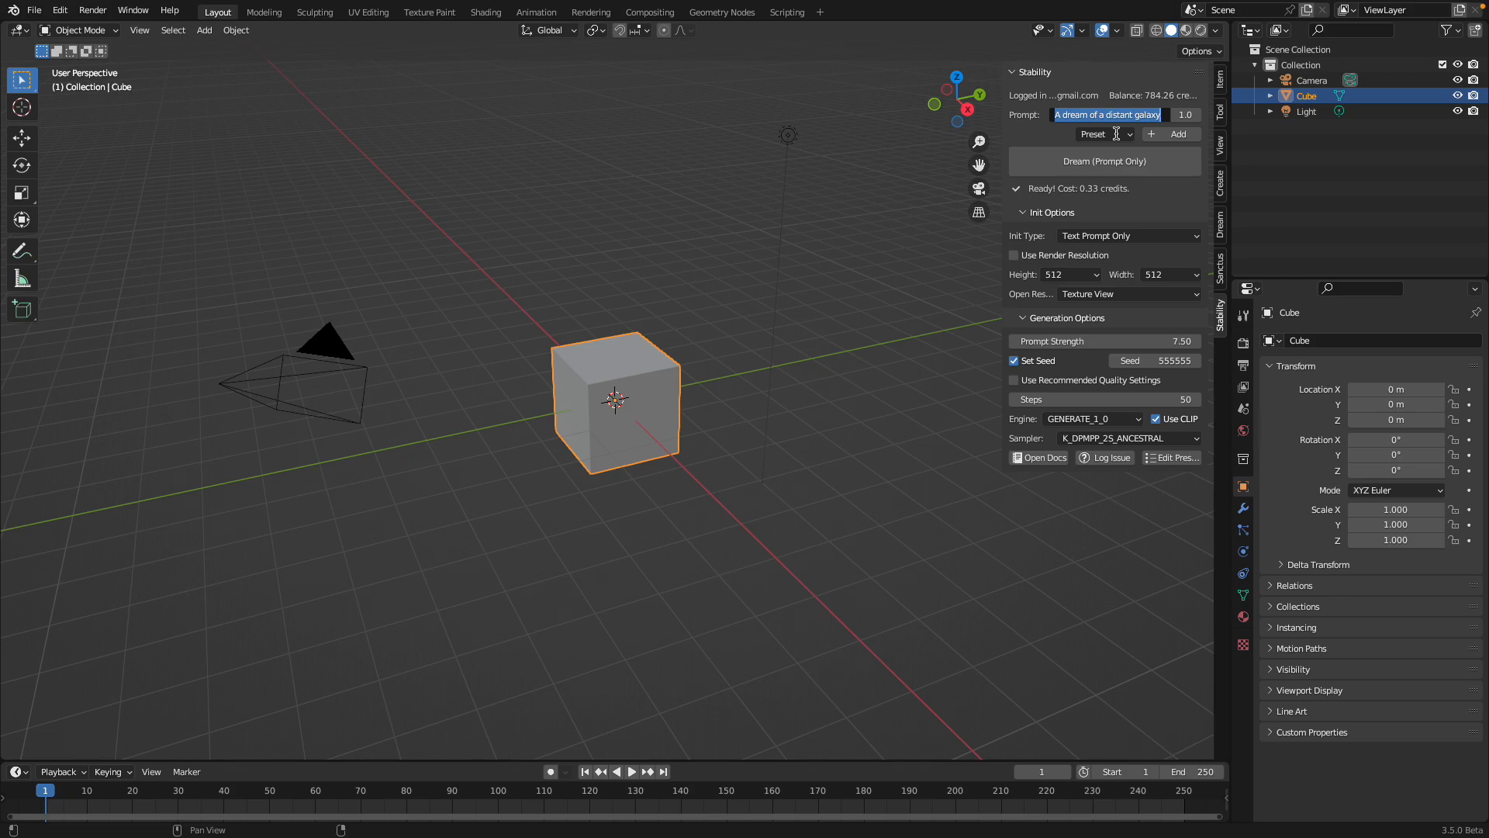
{"action": "type", "text": "ainting of c"}
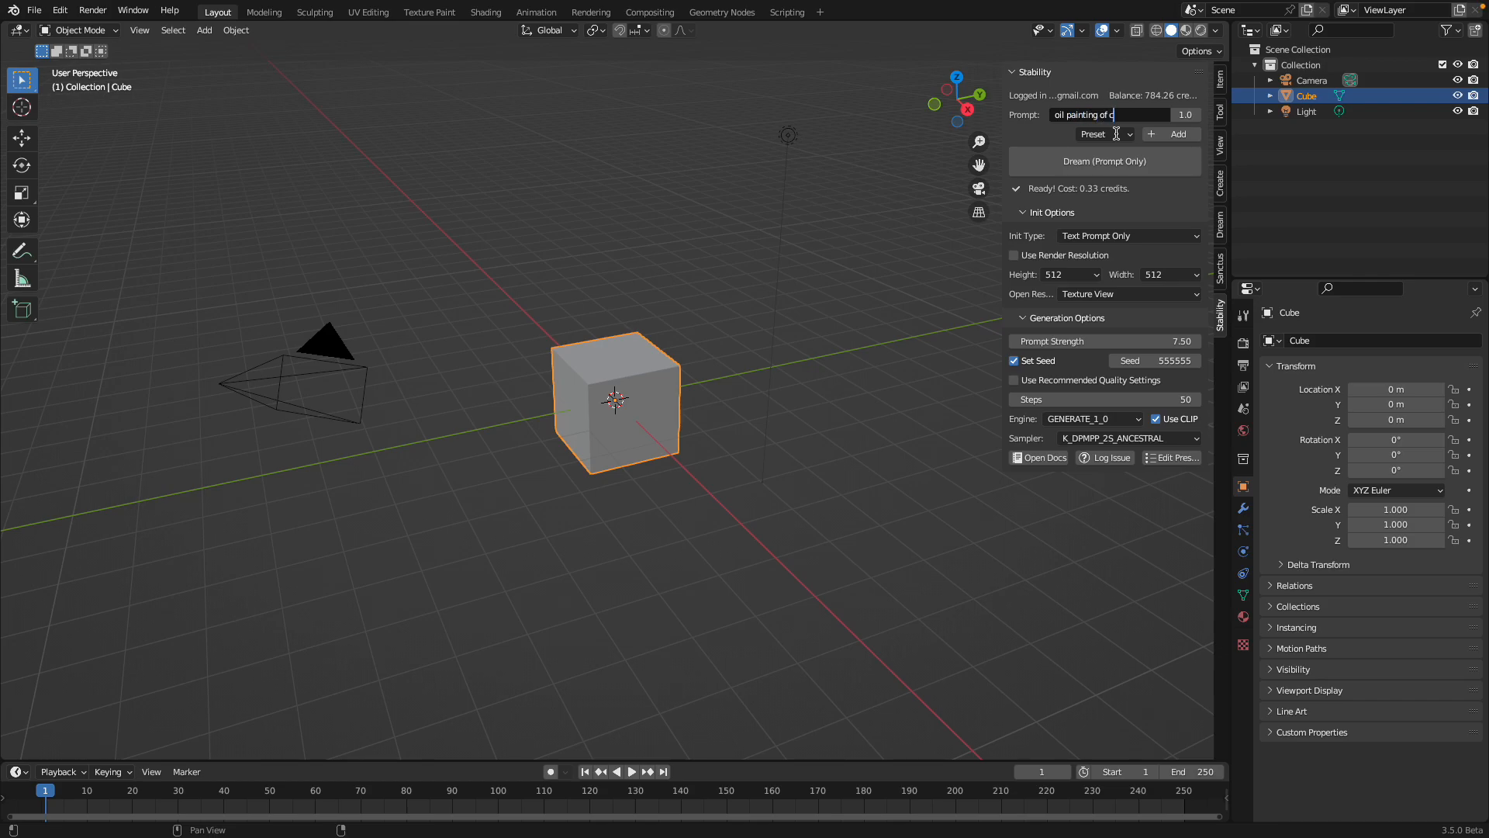
{"action": "type", "text": "hickens by affandi"}
{"action": "key", "text": "Return"}
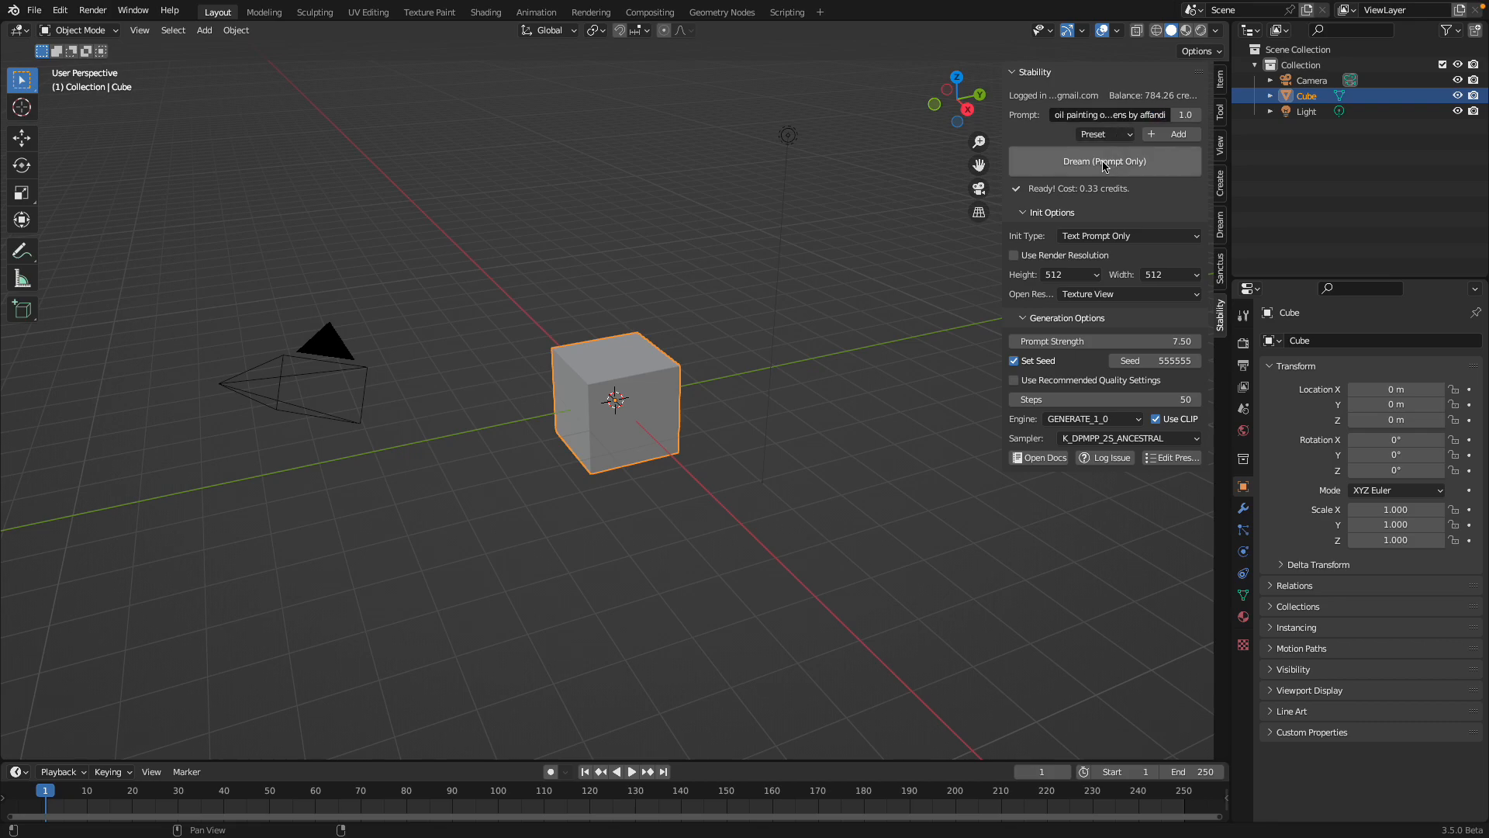
{"action": "left_click", "coordinate": [1101, 163]}
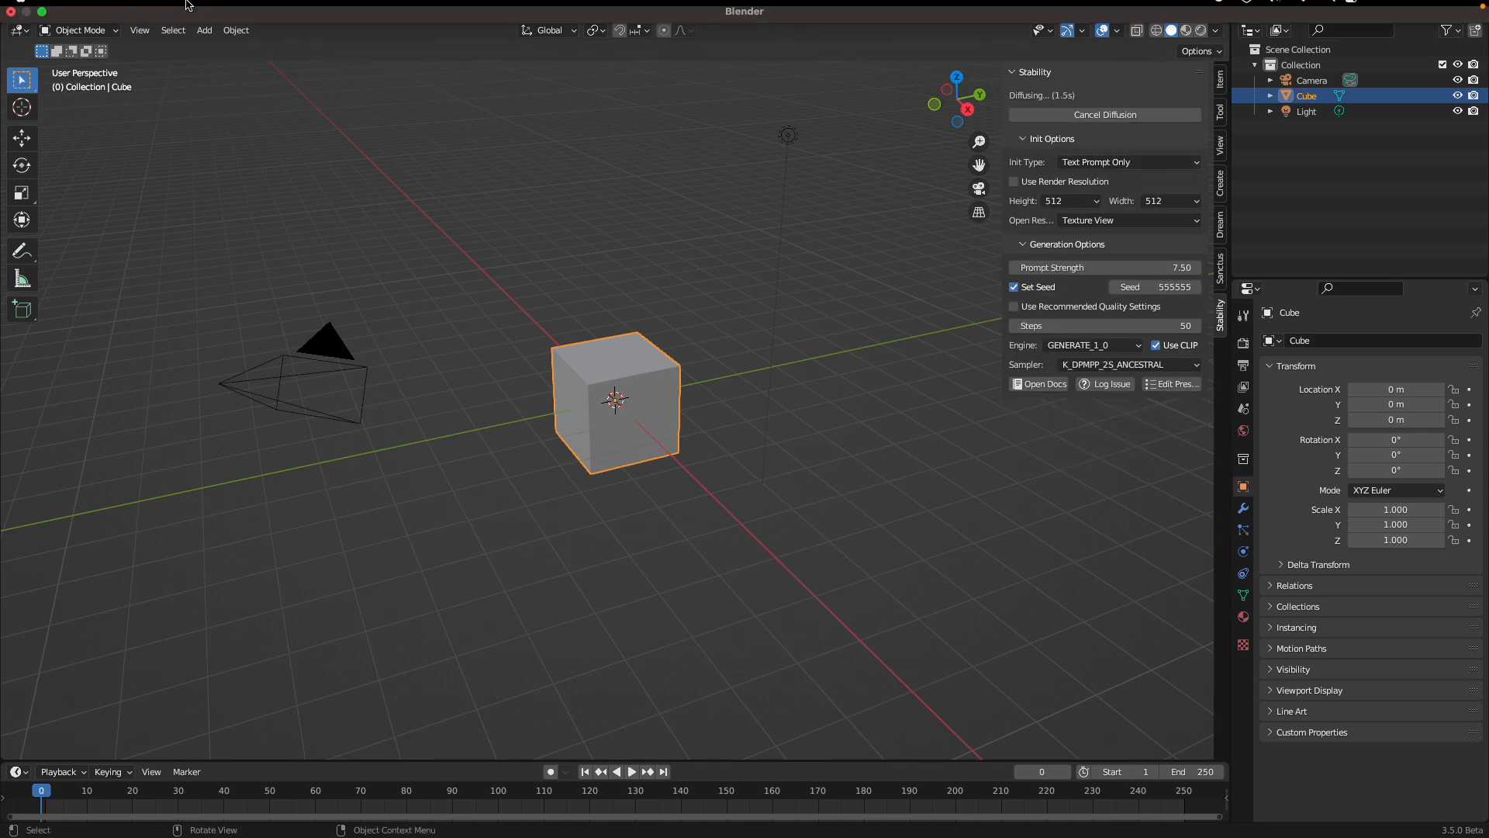
- Take Blender out of full screen and move the generated chicken painting's window clear of the Stability settings
{"action": "left_click", "coordinate": [41, 31]}
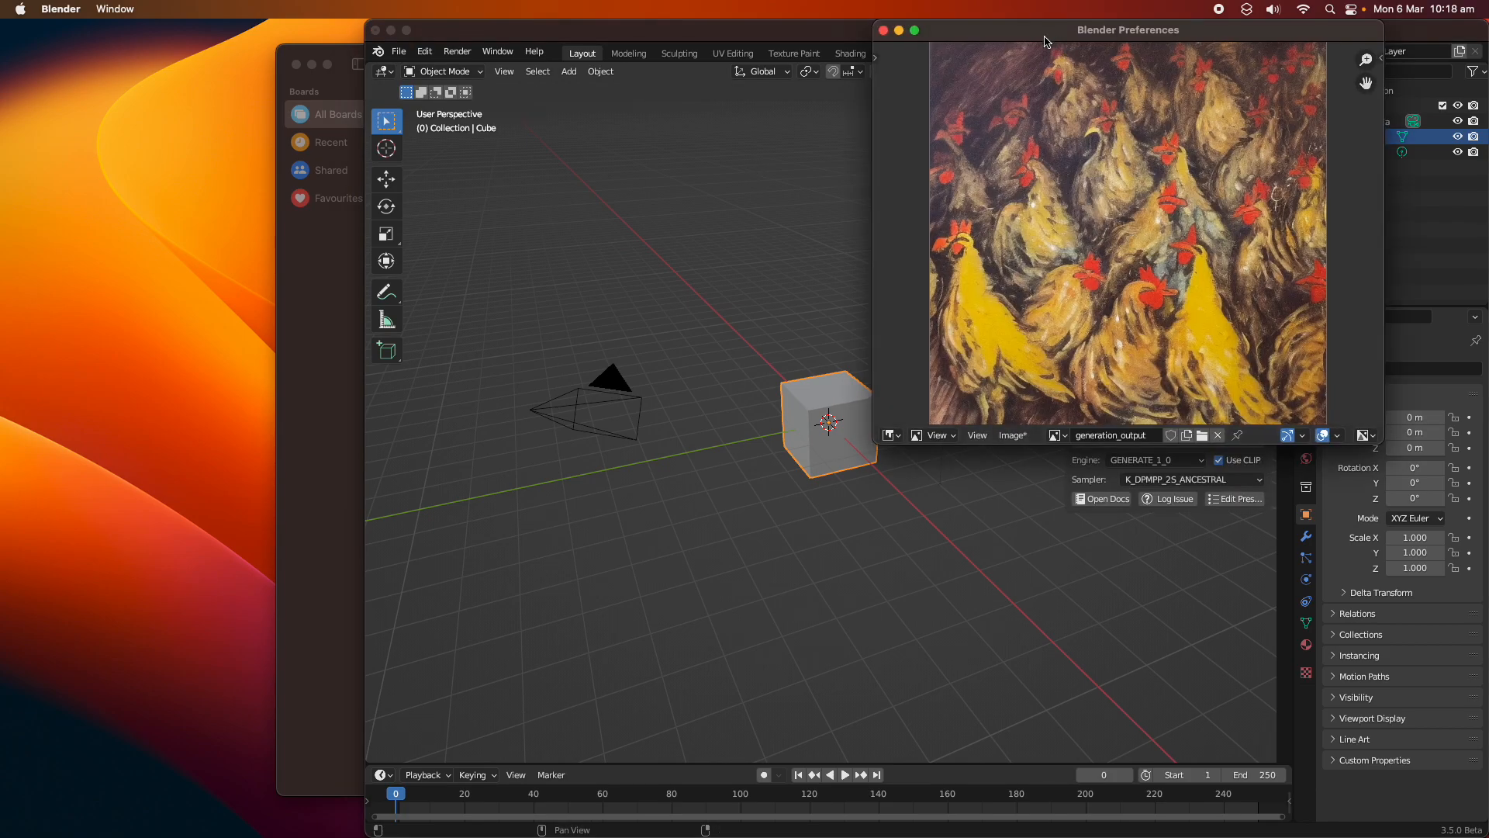
{"action": "left_click_drag", "start_coordinate": [1052, 39], "coordinate": [399, 96]}
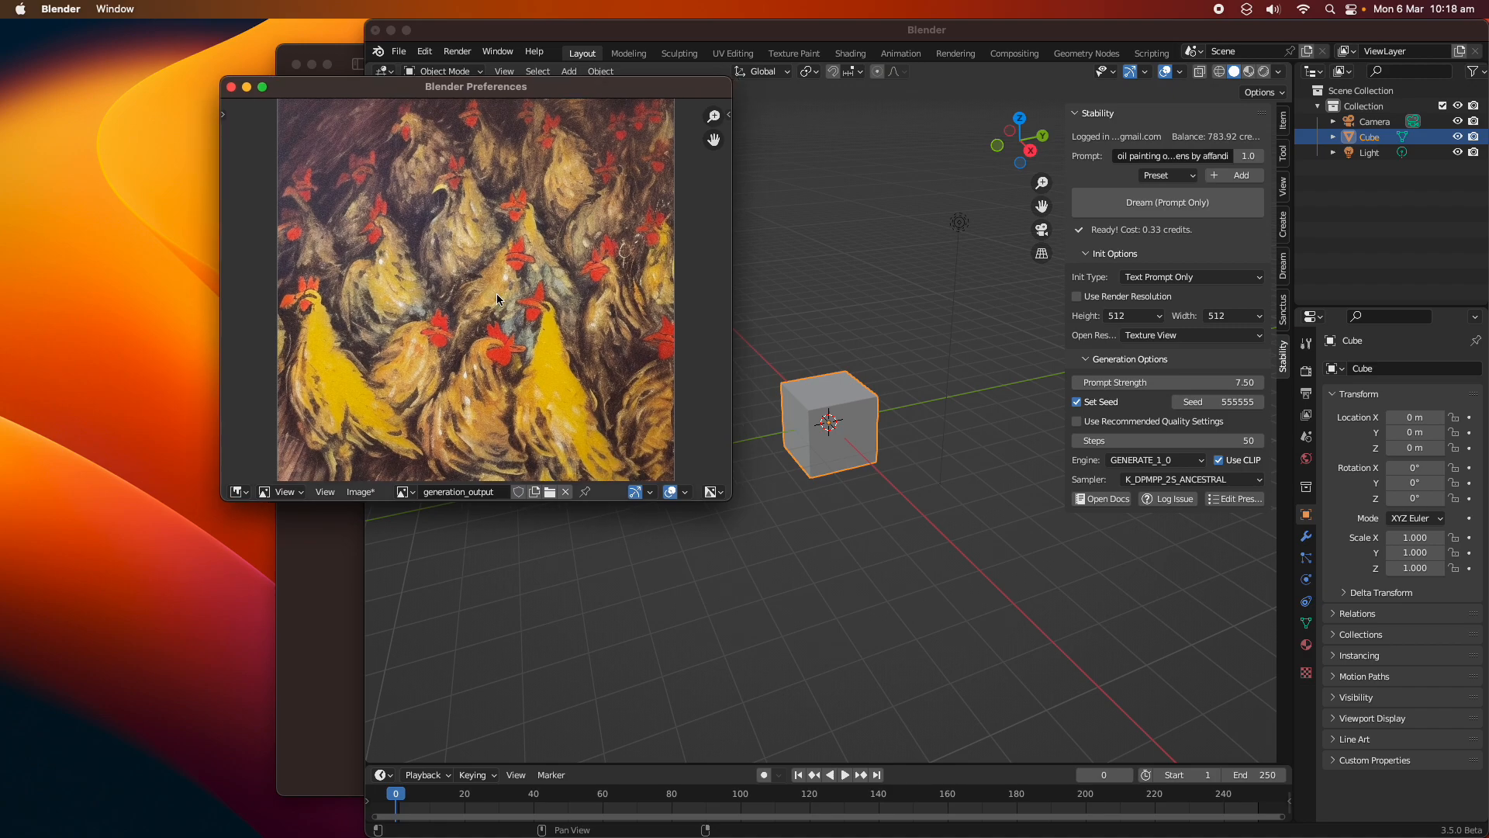
{"action": "left_click_drag", "start_coordinate": [612, 103], "coordinate": [540, 114]}
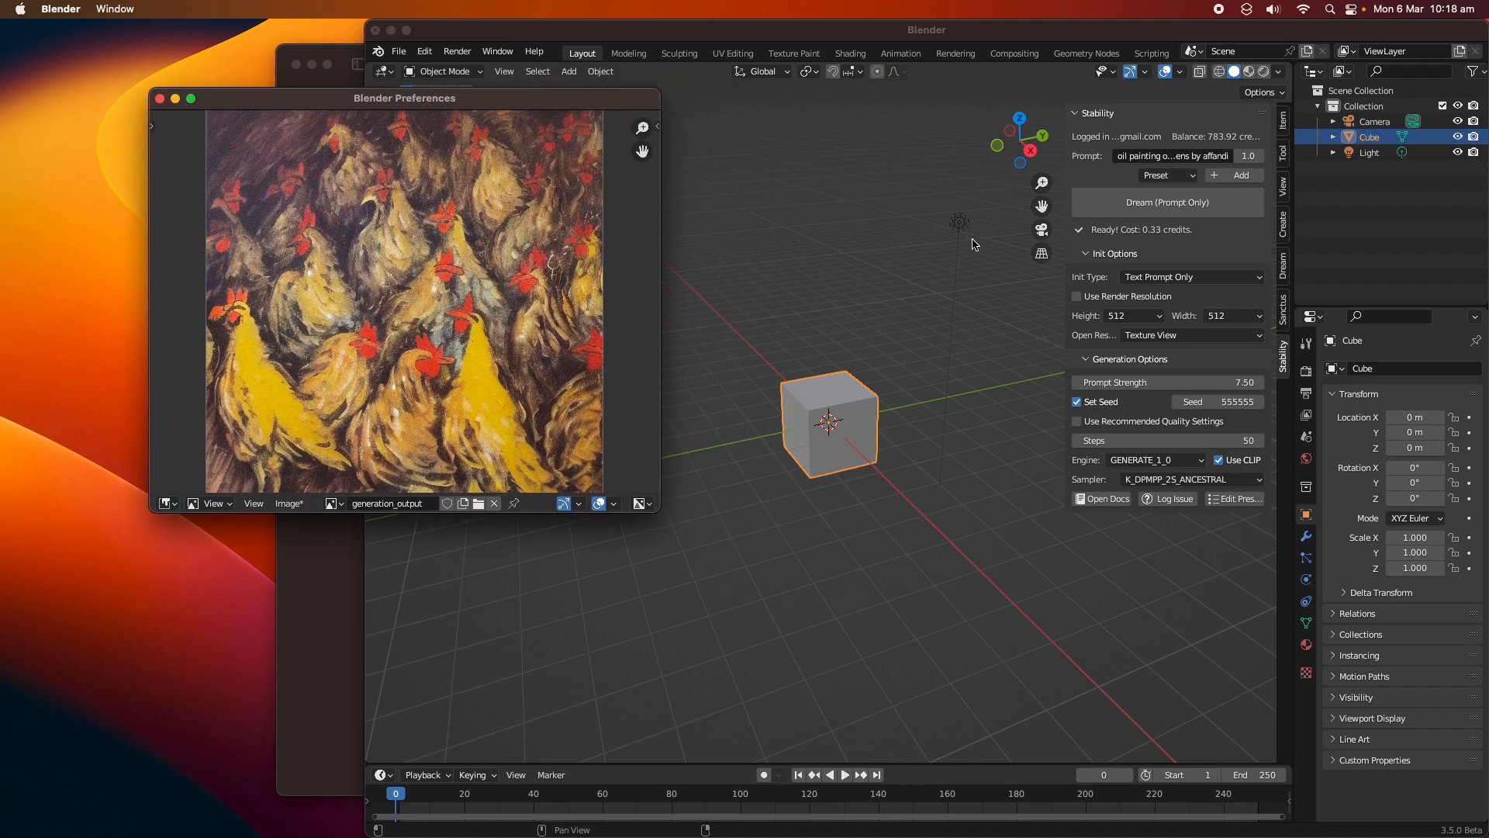
- Review the full wording of the chicken painting prompt in the Stability add-on, from its opening to the artist's name
{"action": "left_click", "coordinate": [1188, 158]}
{"action": "double_click", "coordinate": [1201, 156]}
{"action": "double_click", "coordinate": [1209, 156]}
{"action": "left_click", "coordinate": [1194, 154]}
{"action": "type", "text": "s"}
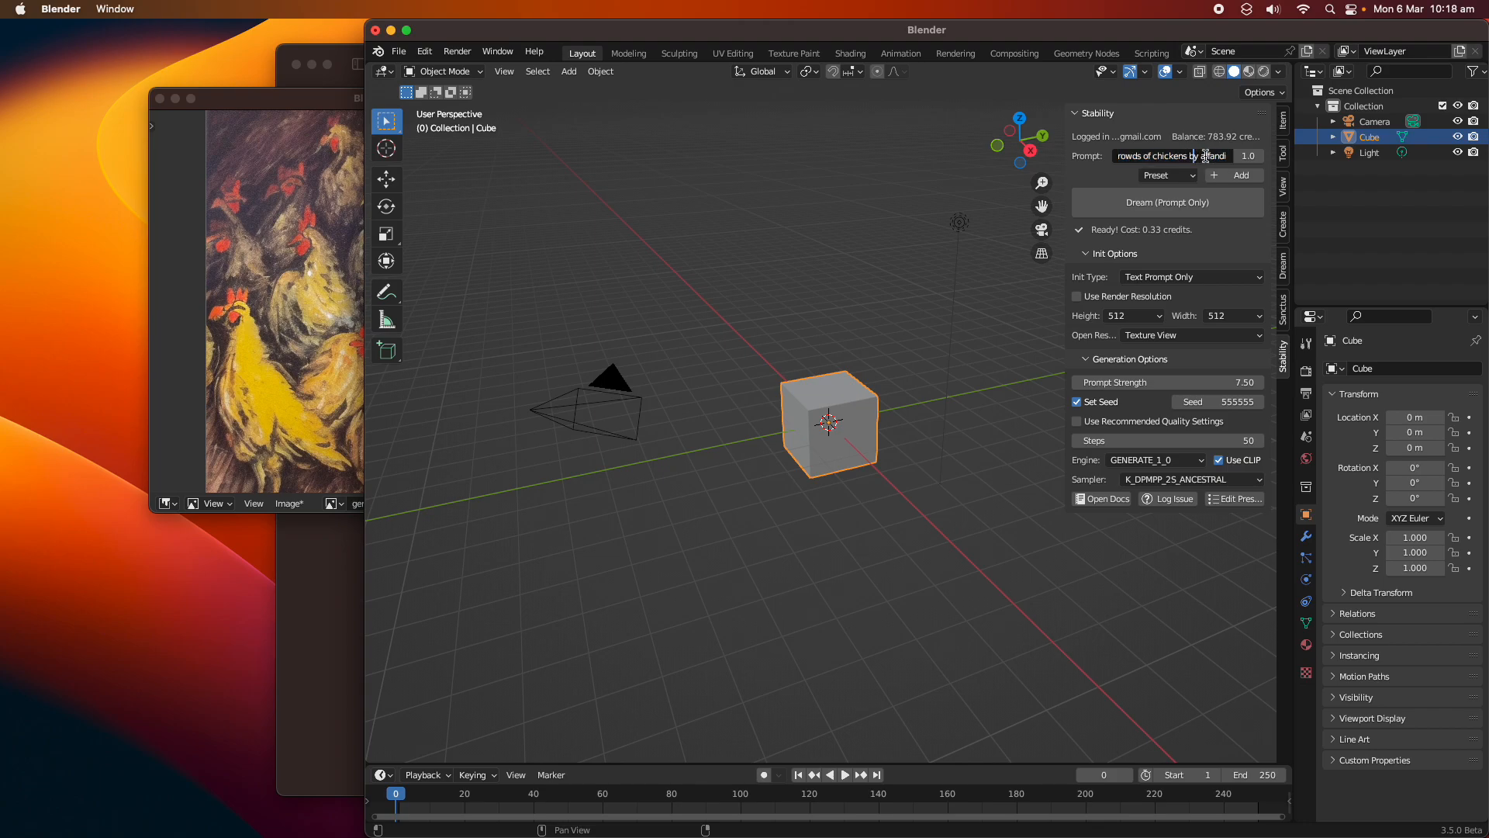
{"action": "left_click_drag", "start_coordinate": [1206, 155], "coordinate": [1091, 151]}
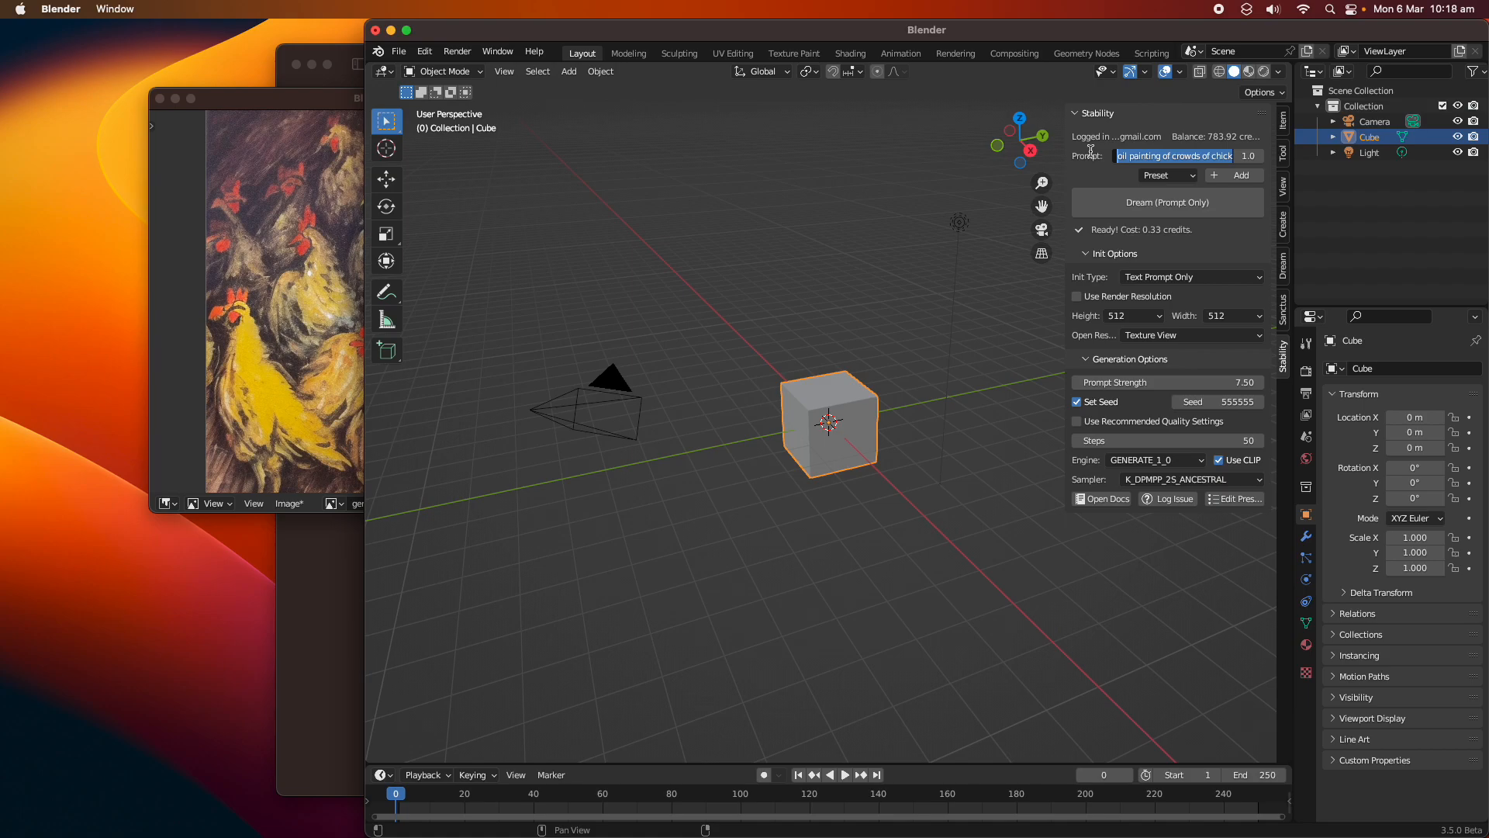
{"action": "left_click", "coordinate": [1142, 158]}
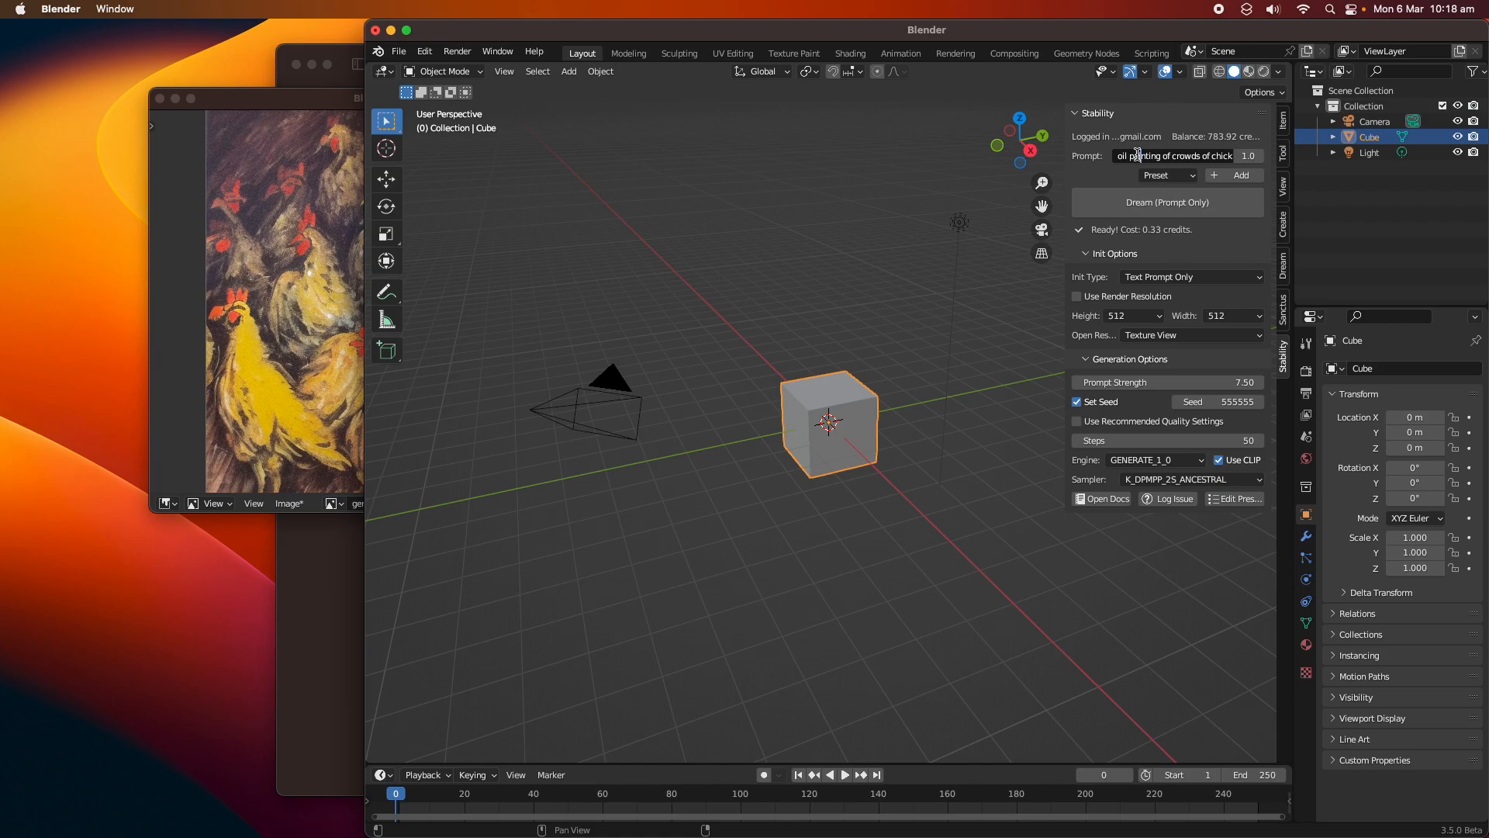
{"action": "left_click_drag", "start_coordinate": [1172, 155], "coordinate": [1238, 155]}
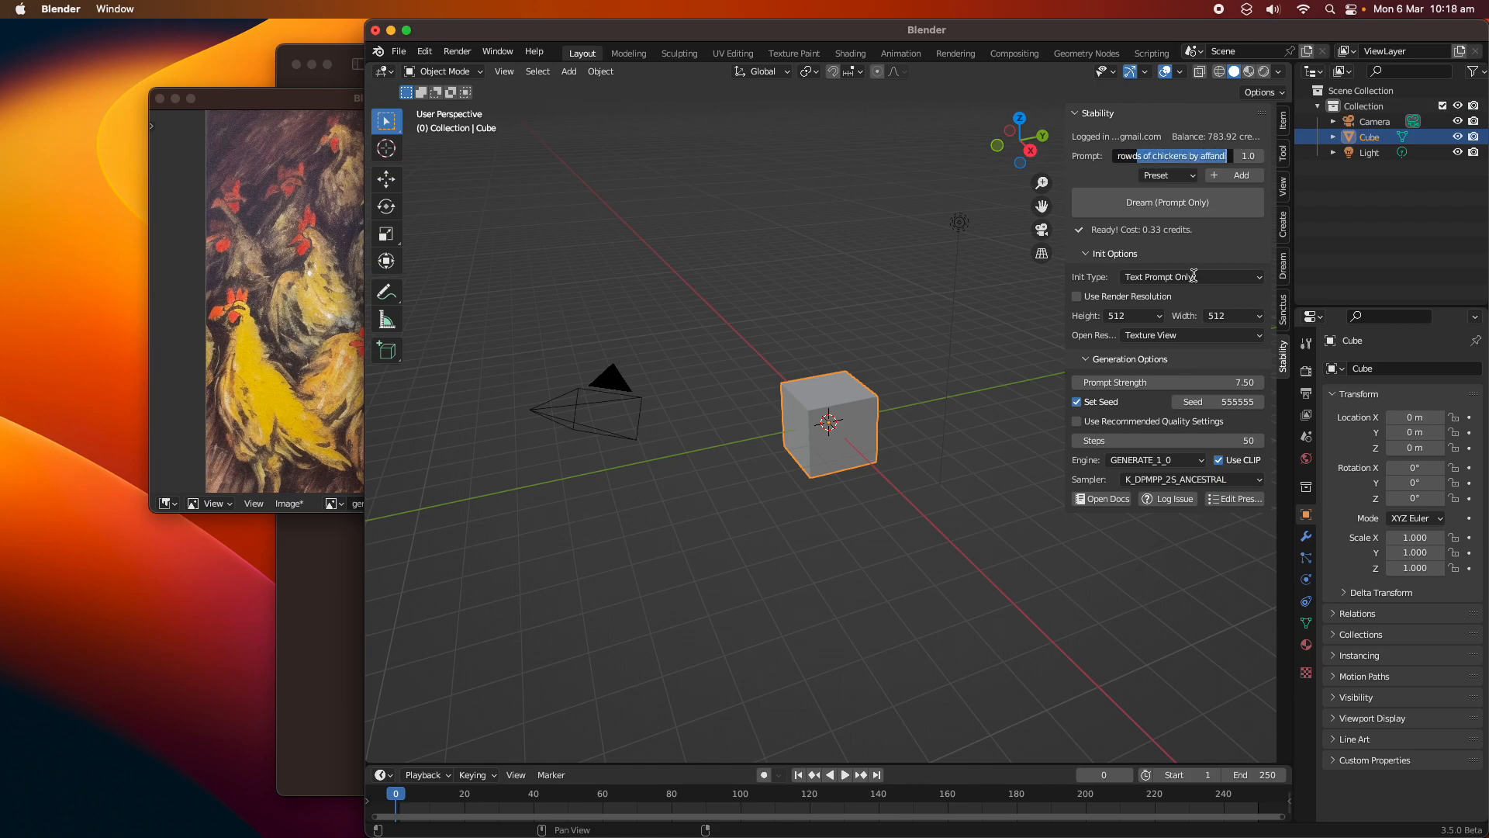
{"action": "left_click", "coordinate": [1207, 399]}
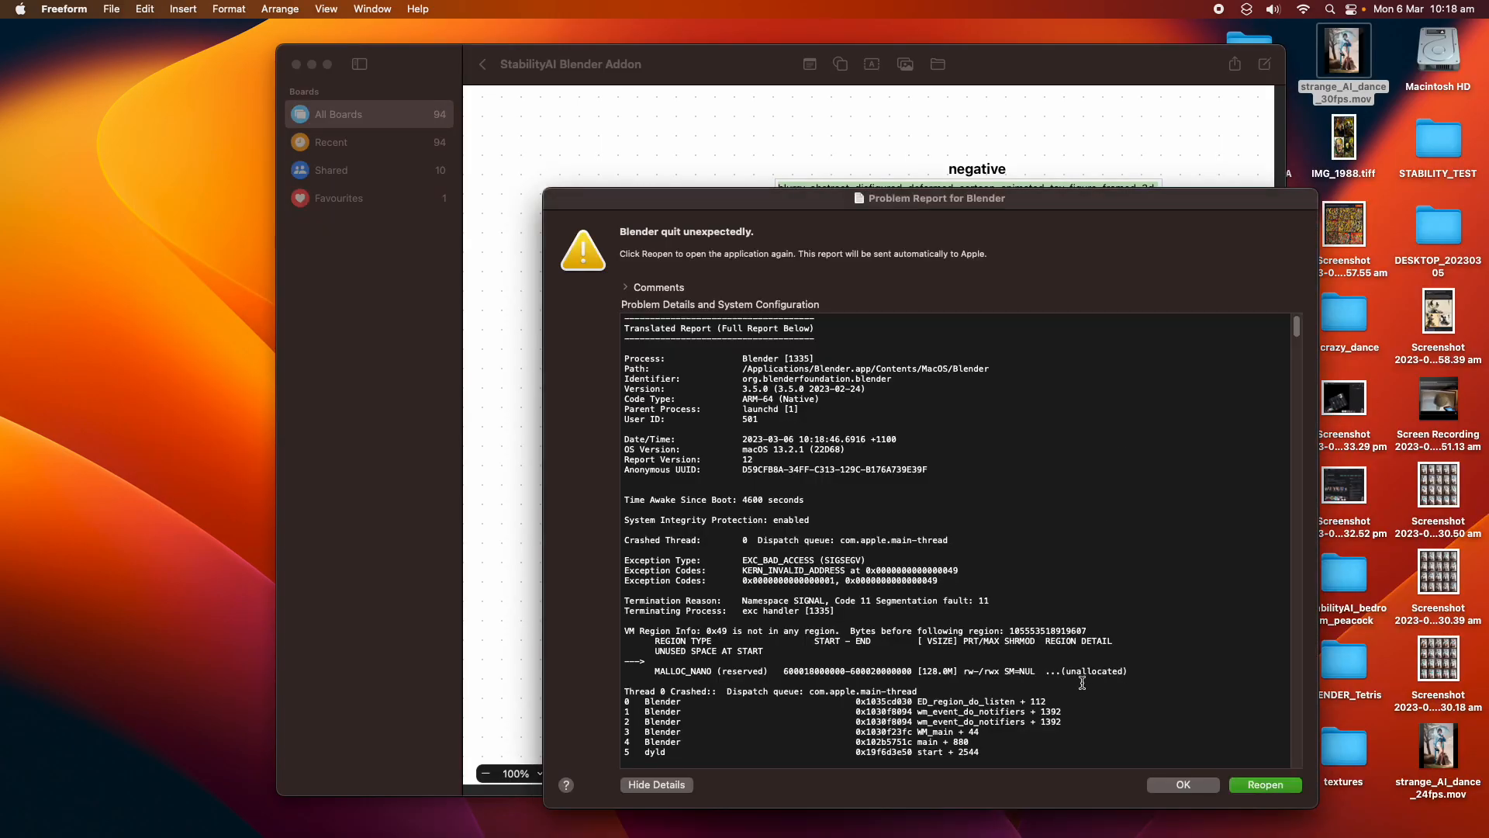
- Dismiss Blender's problem report, return to Leonardo.Ai and compare the four chibi bear images with the two earlier metal bears
{"action": "left_click", "coordinate": [1174, 785]}
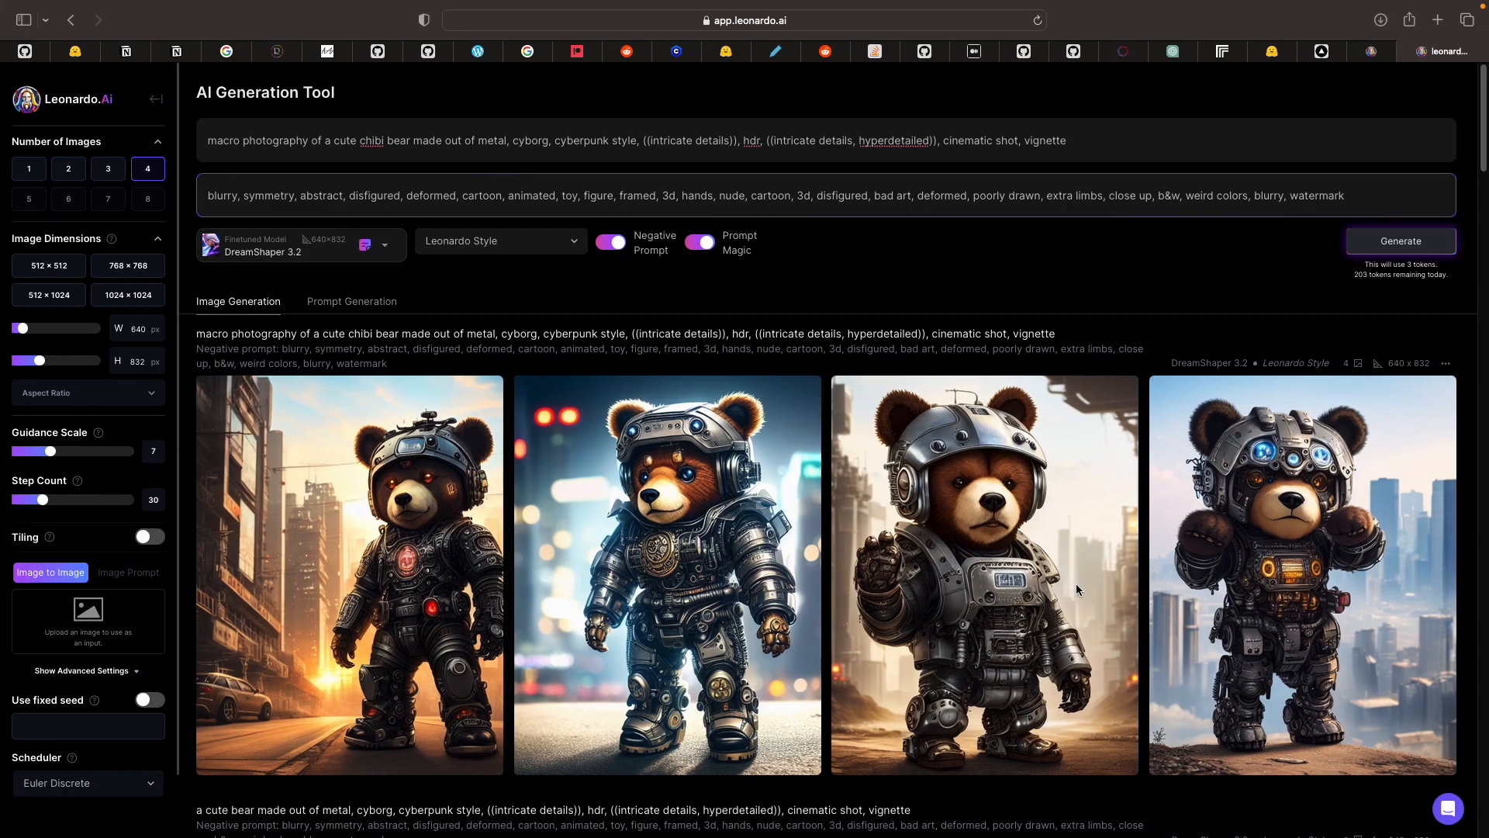
{"action": "scroll", "coordinate": [669, 368], "scroll_direction": "down", "scroll_amount": 3}
{"action": "scroll", "coordinate": [384, 369], "scroll_direction": "up", "scroll_amount": 3}
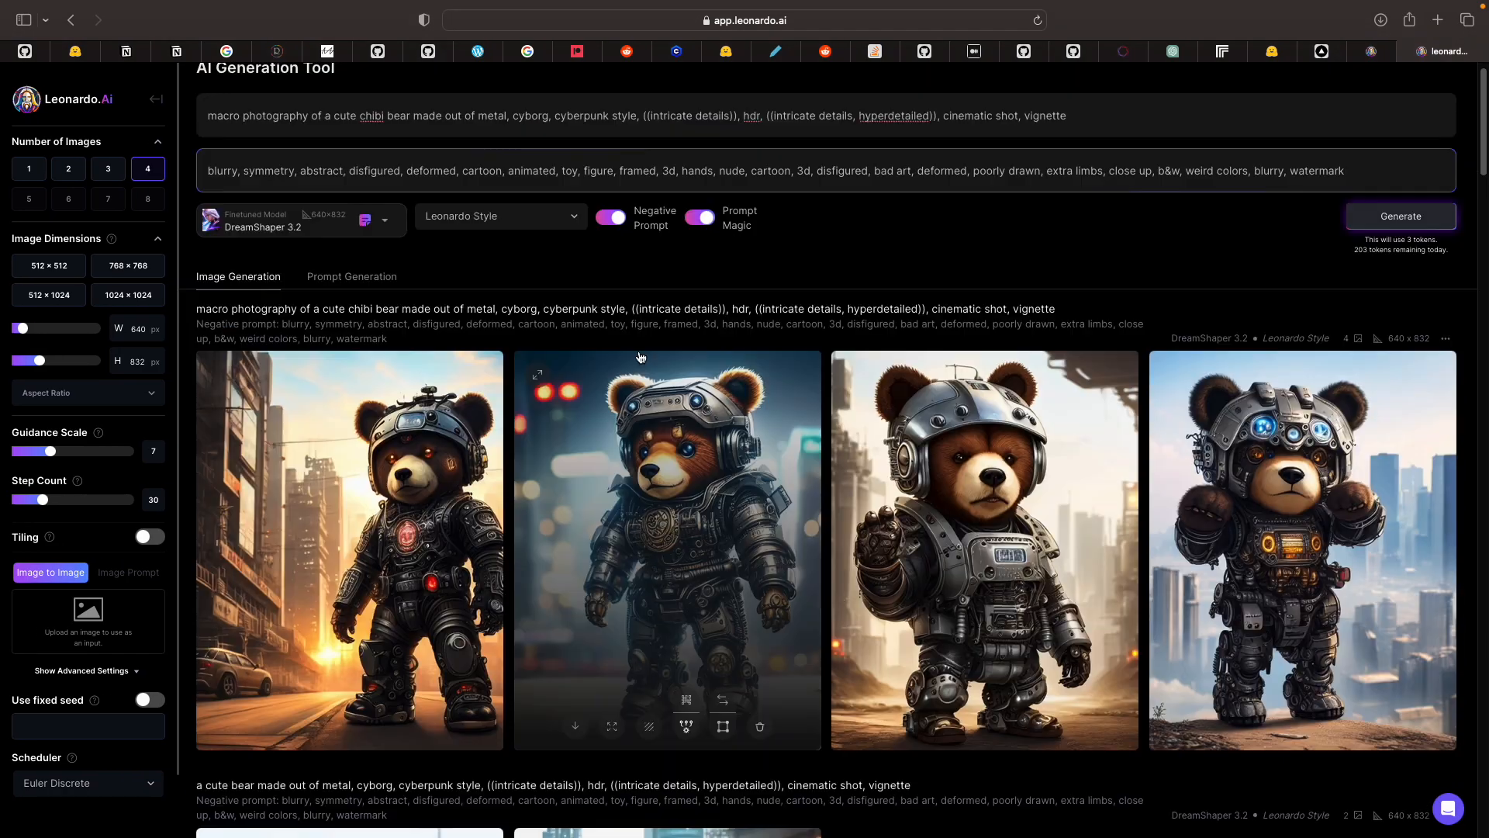
{"action": "scroll", "coordinate": [639, 498], "scroll_direction": "down", "scroll_amount": 10}
{"action": "scroll", "coordinate": [639, 498], "scroll_direction": "up", "scroll_amount": 10}
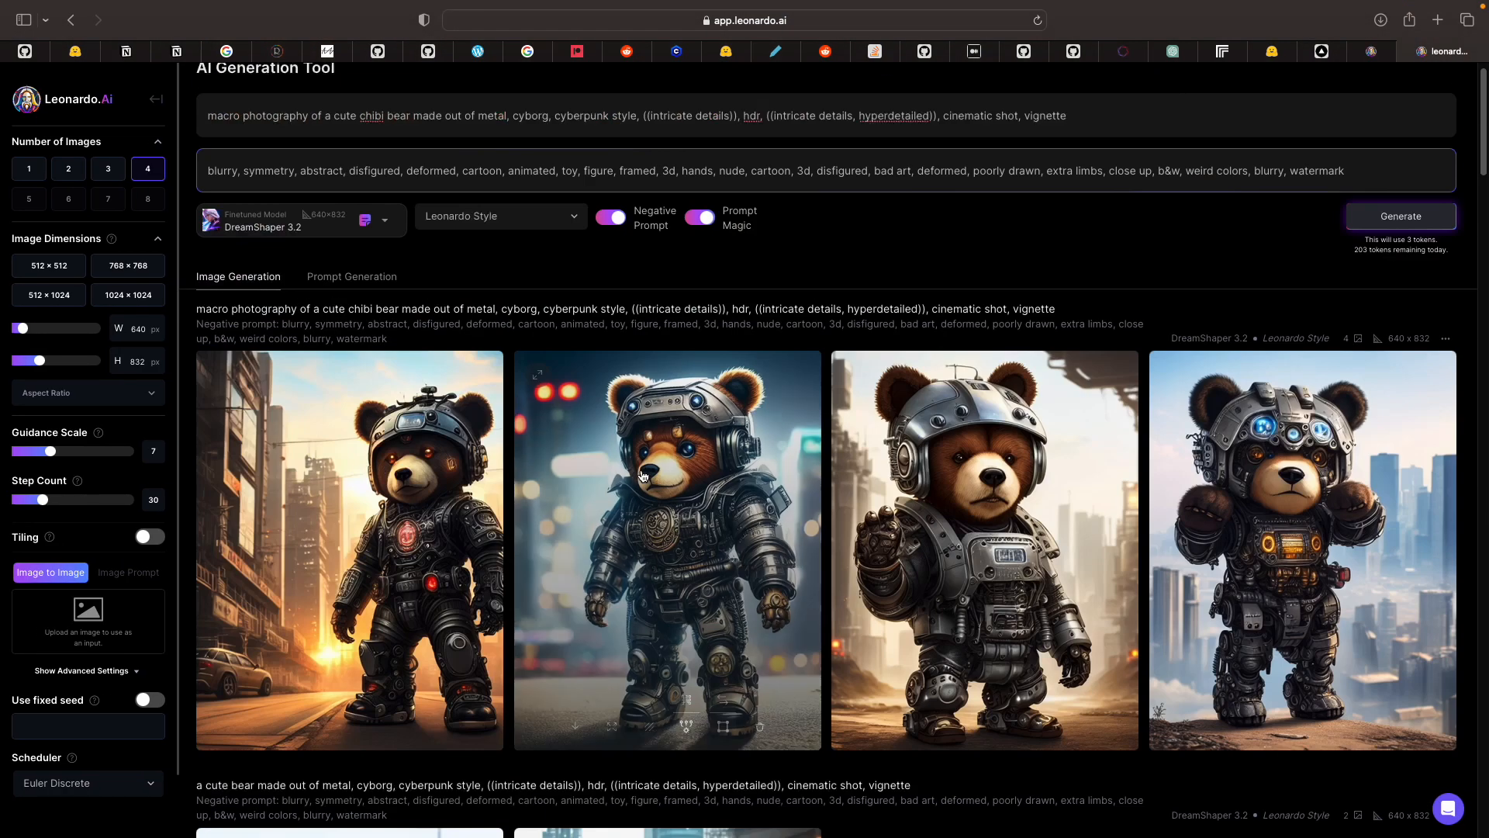
{"action": "scroll", "coordinate": [654, 529], "scroll_direction": "down", "scroll_amount": 6}
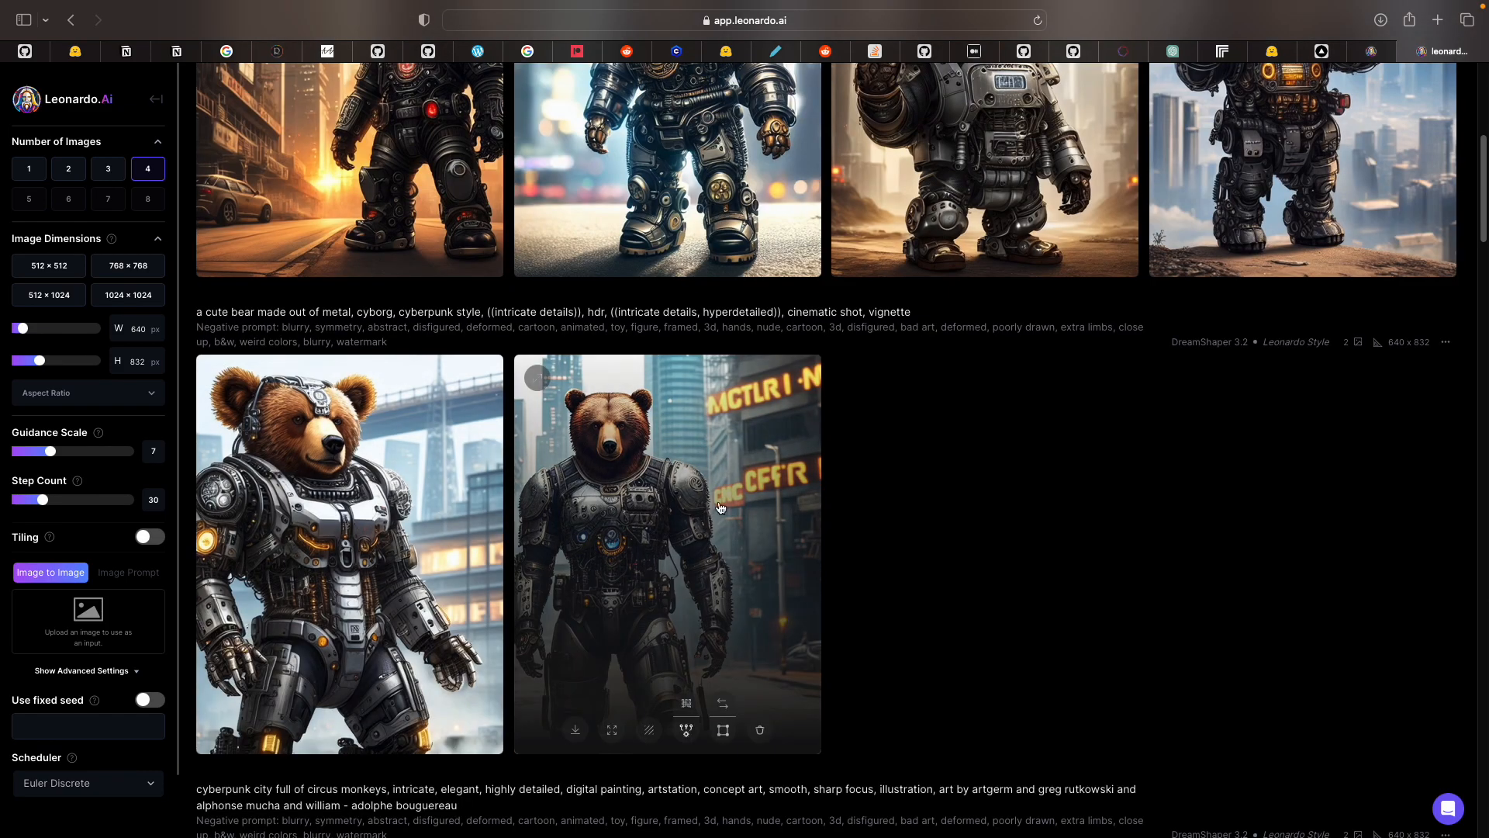
{"action": "scroll", "coordinate": [654, 530], "scroll_direction": "up", "scroll_amount": 6}
{"action": "scroll", "coordinate": [910, 459], "scroll_direction": "down", "scroll_amount": 6}
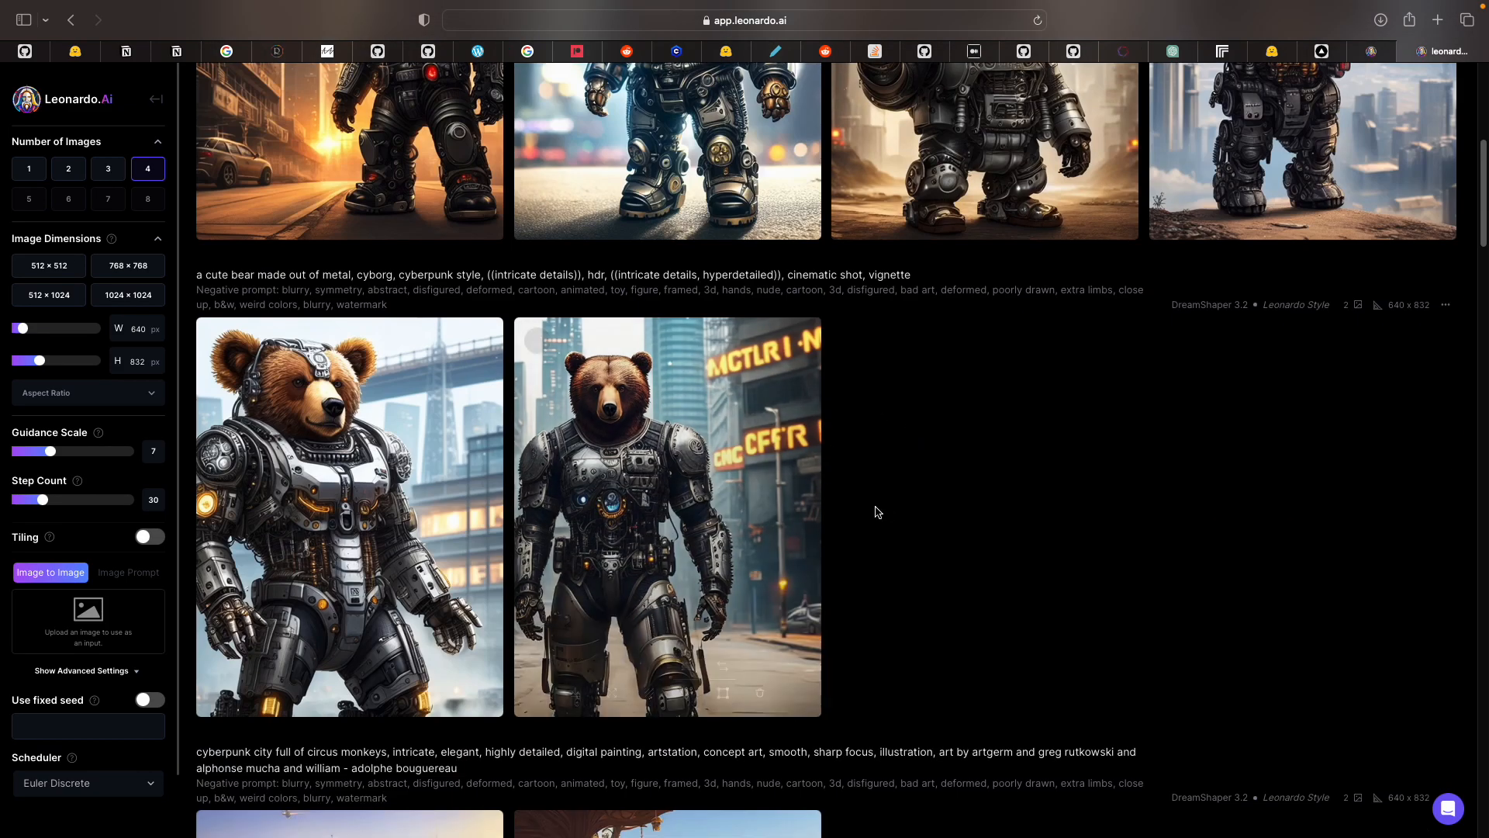
{"action": "scroll", "coordinate": [864, 508], "scroll_direction": "up", "scroll_amount": 7}
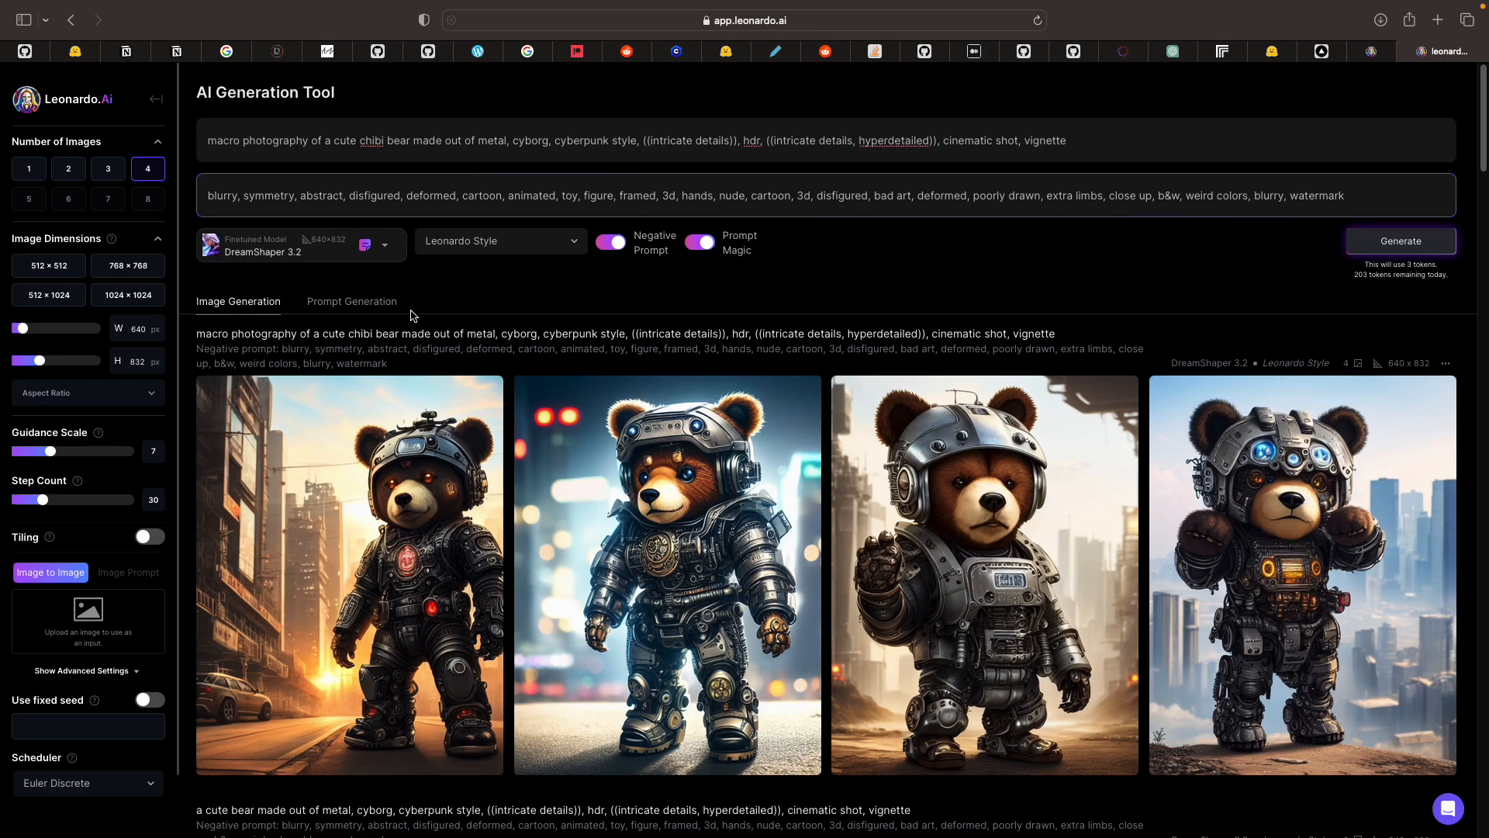
- Switch the finetuned model to RPG 4.0 and generate four images from the chibi metal bear prompt
{"action": "left_click", "coordinate": [283, 246]}
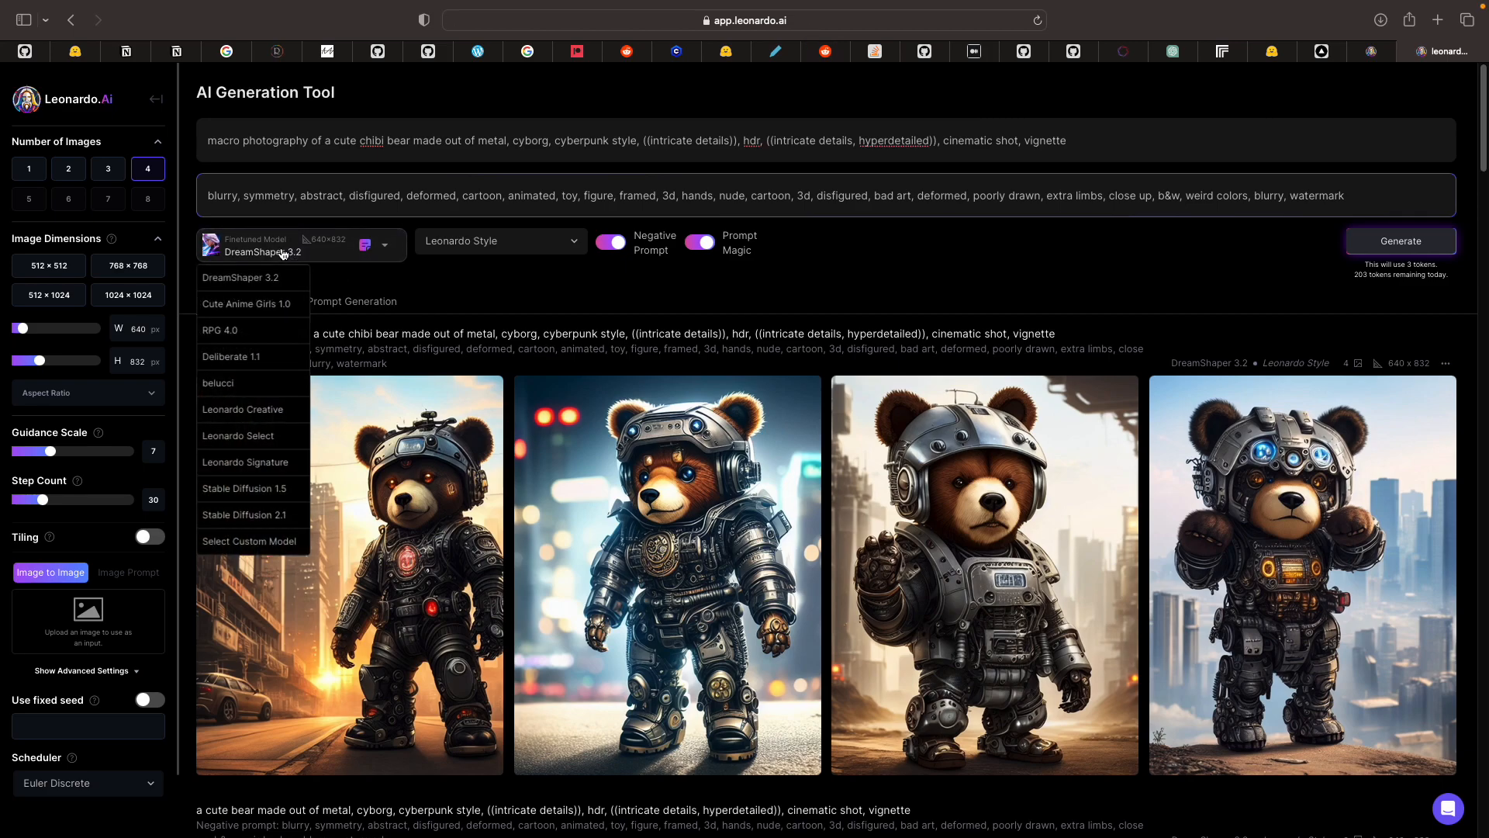
{"action": "left_click", "coordinate": [242, 341]}
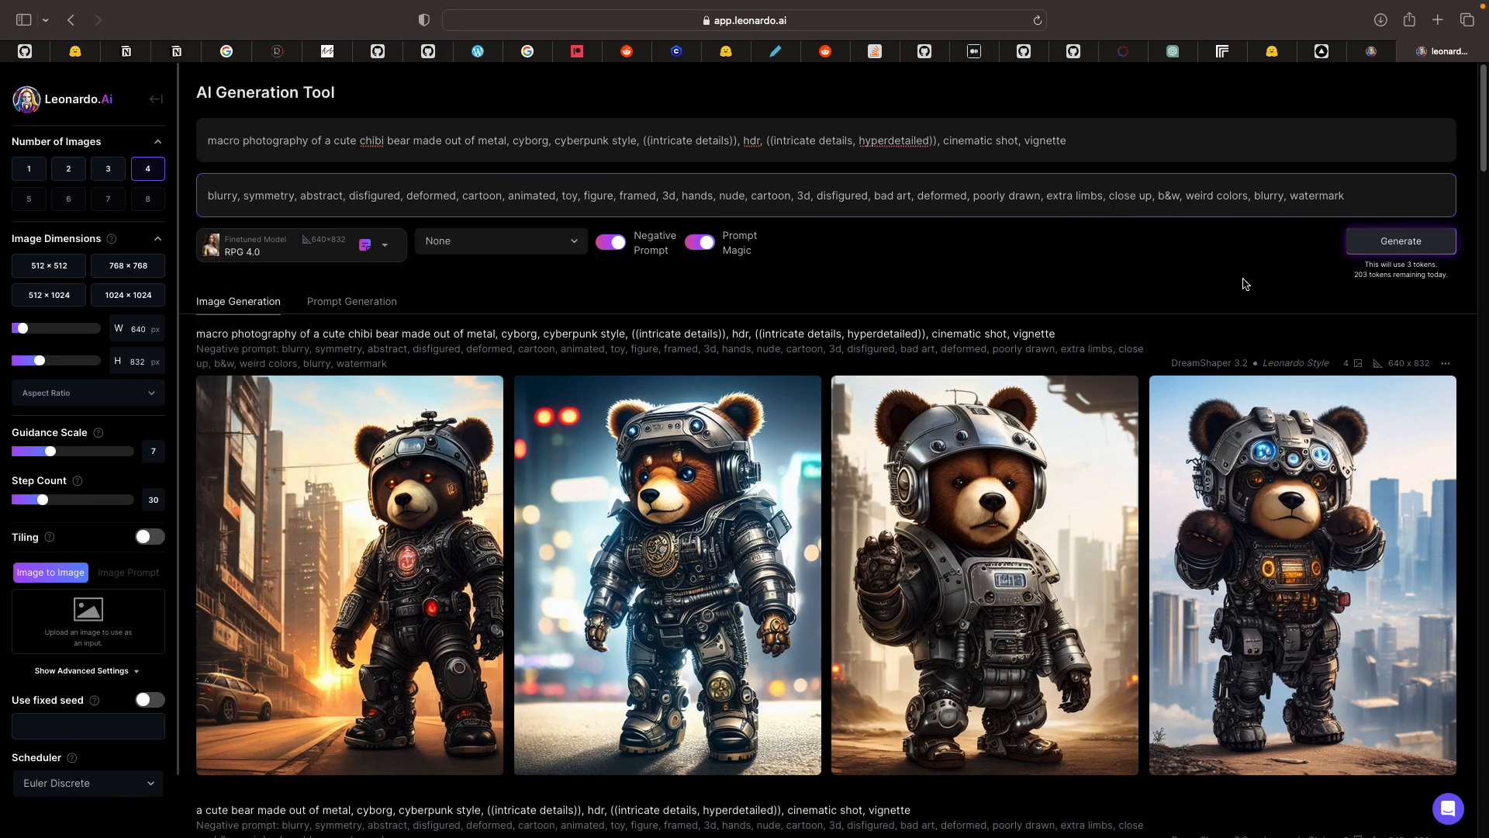
{"action": "left_click", "coordinate": [1414, 244]}
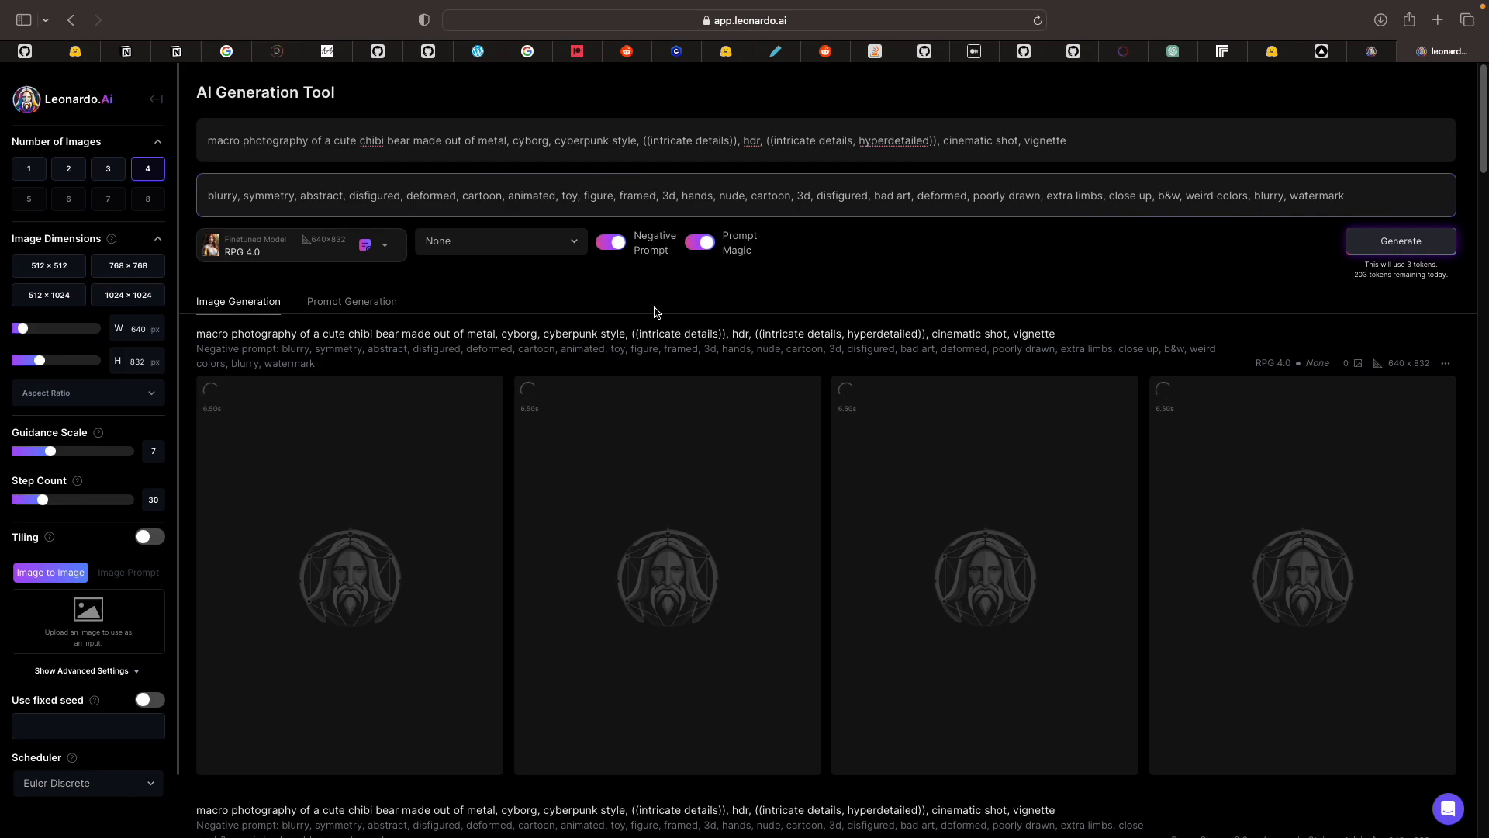
- Browse the personal, favourite, platform and community collections of custom finetuned models, and leave without choosing one
{"action": "left_click", "coordinate": [319, 252]}
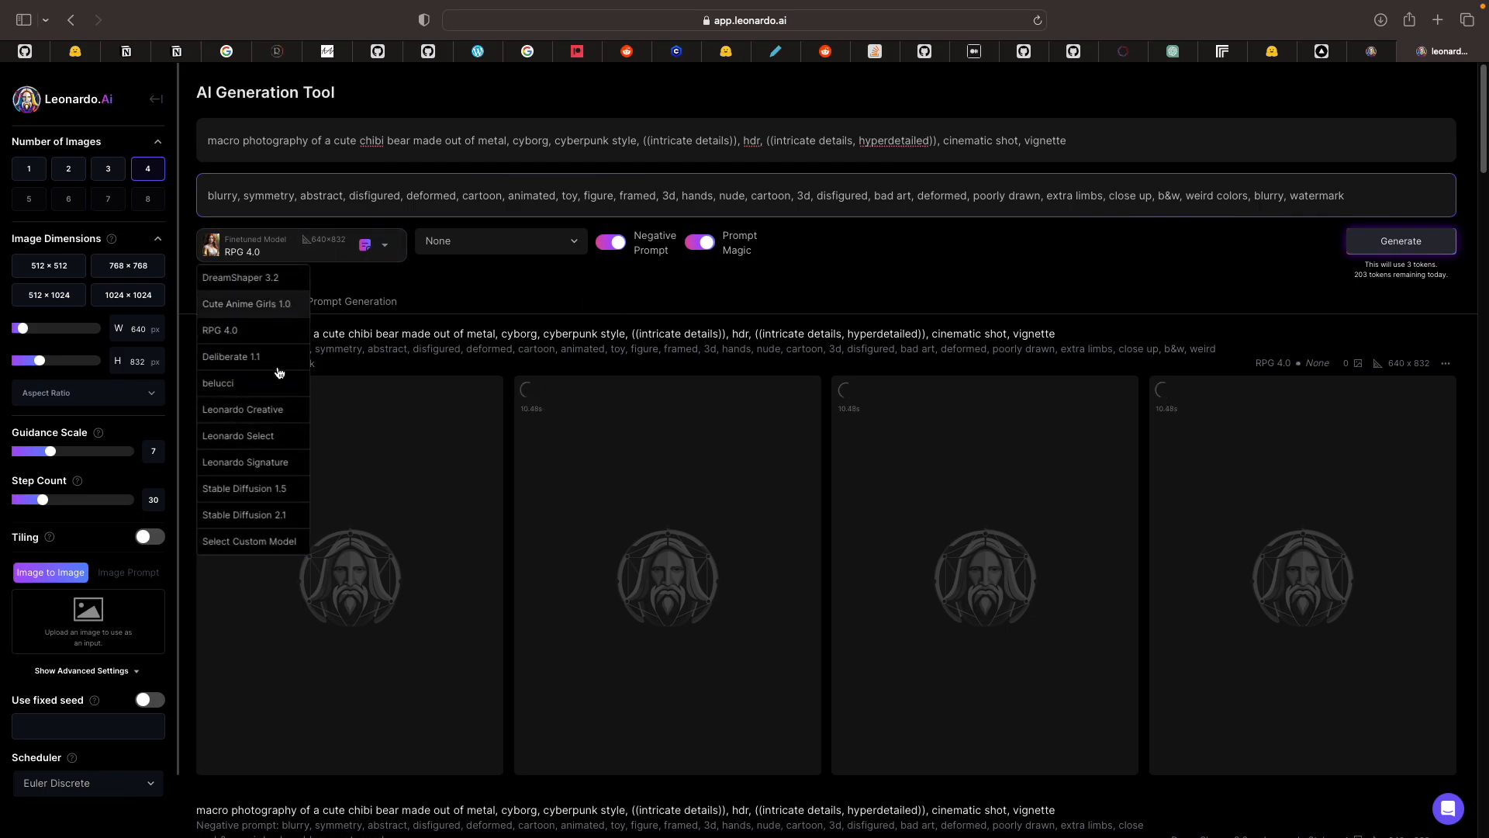
{"action": "left_click", "coordinate": [249, 542]}
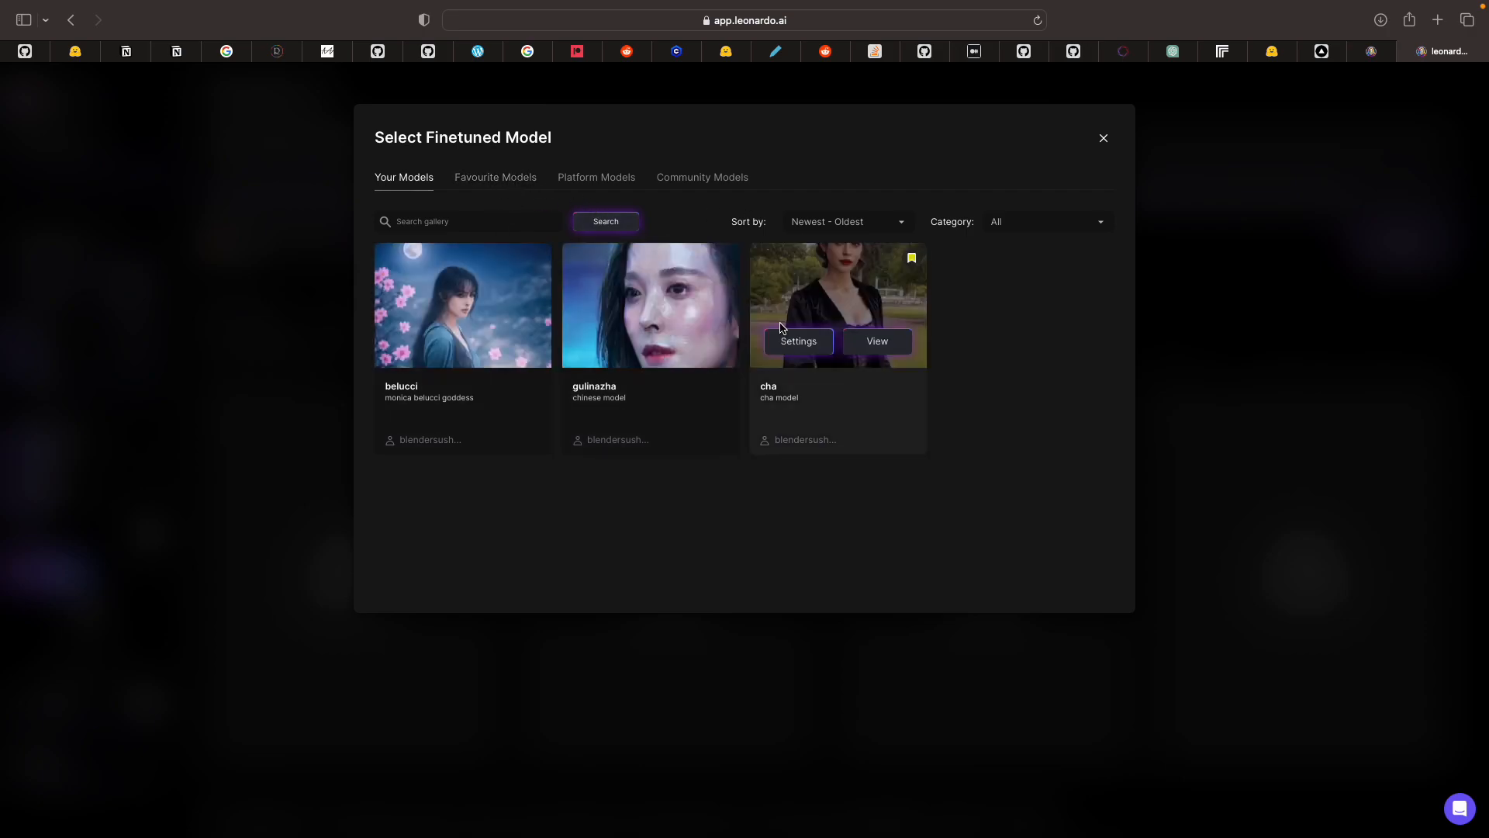
{"action": "left_click", "coordinate": [517, 184]}
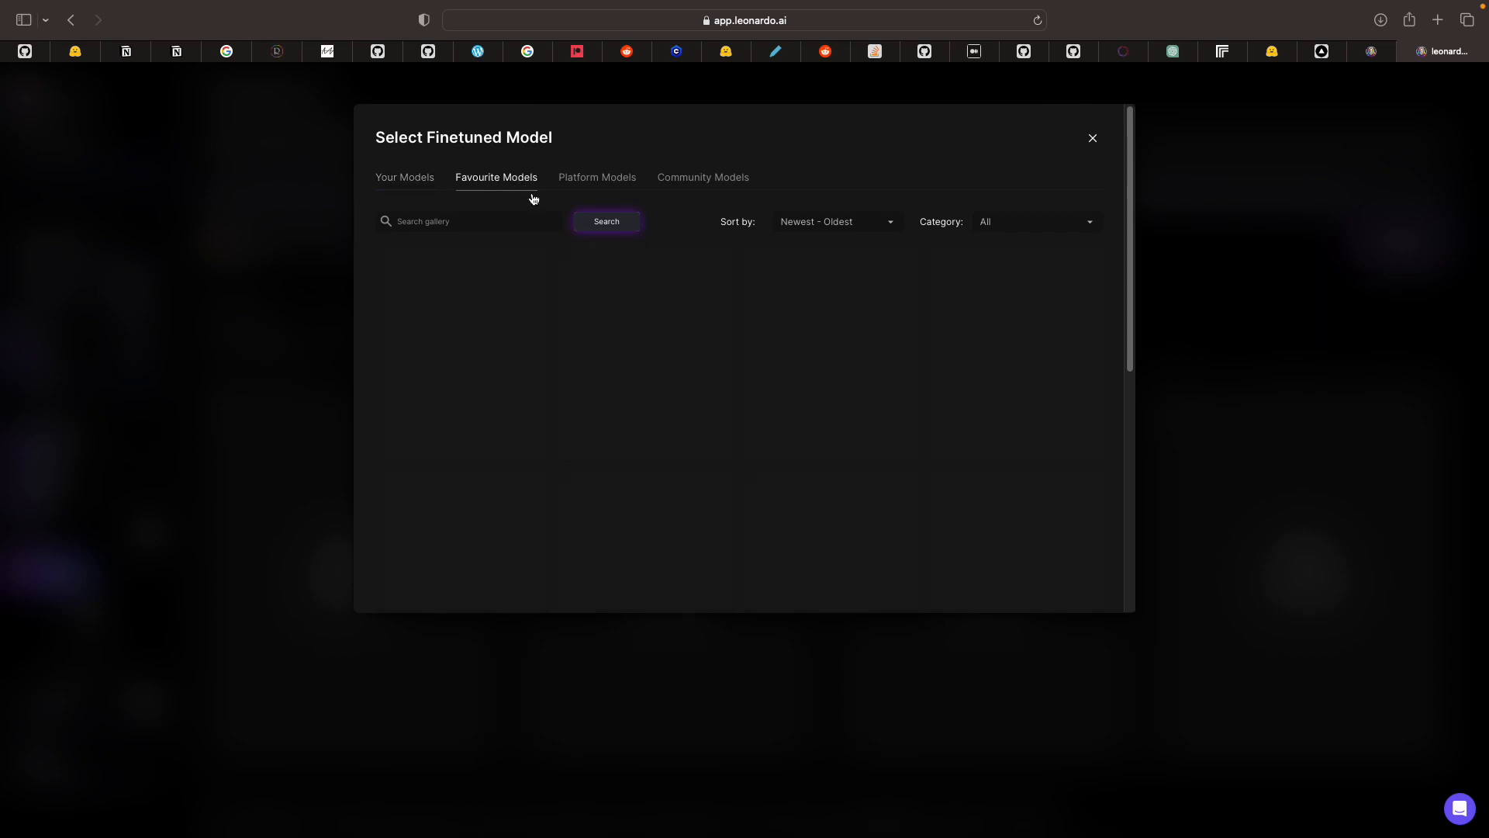
{"action": "left_click", "coordinate": [612, 184]}
{"action": "scroll", "coordinate": [687, 232], "scroll_direction": "down", "scroll_amount": 7}
{"action": "scroll", "coordinate": [694, 232], "scroll_direction": "up", "scroll_amount": 5}
{"action": "scroll", "coordinate": [697, 231], "scroll_direction": "up", "scroll_amount": 3}
{"action": "left_click", "coordinate": [701, 184]}
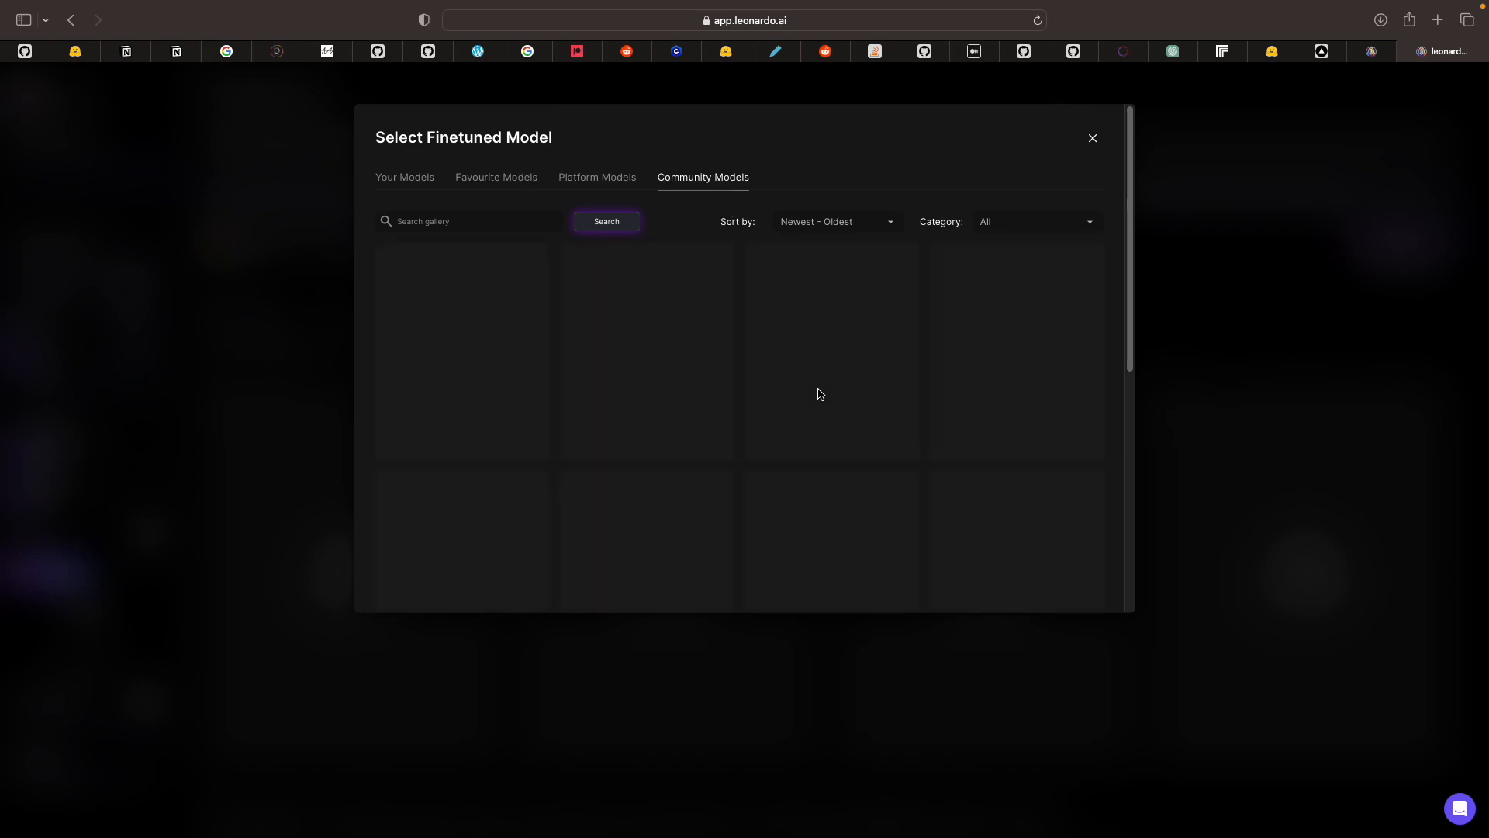
{"action": "scroll", "coordinate": [822, 419], "scroll_direction": "down", "scroll_amount": 5}
{"action": "scroll", "coordinate": [798, 398], "scroll_direction": "up", "scroll_amount": 5}
{"action": "left_click", "coordinate": [625, 186]}
{"action": "left_click", "coordinate": [1279, 319]}
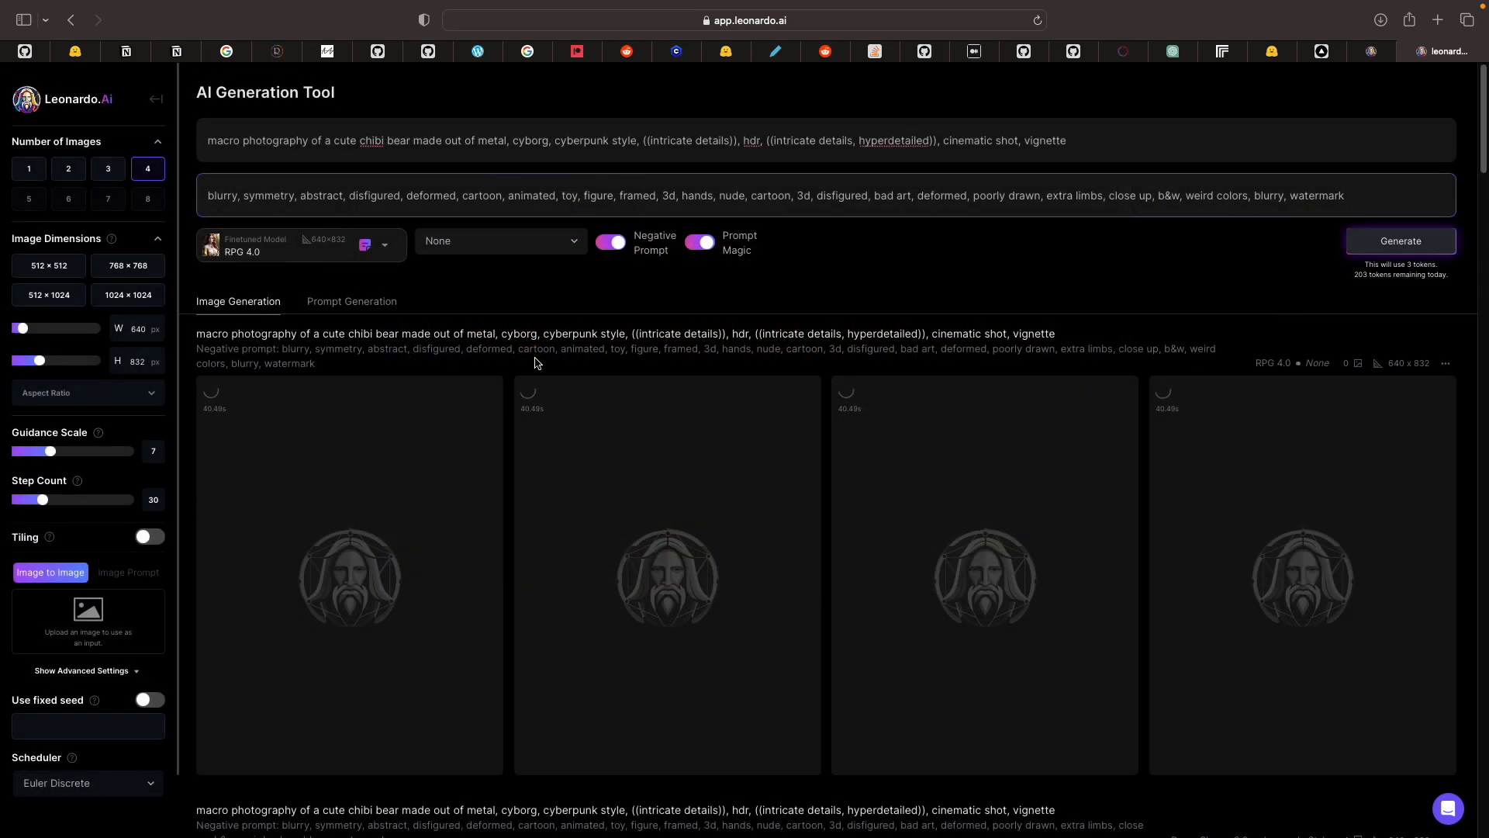
- Switch the finetuned model to Leonardo Signature and generate four 768 x 768 images from the chibi bear prompt
{"action": "left_click", "coordinate": [338, 254]}
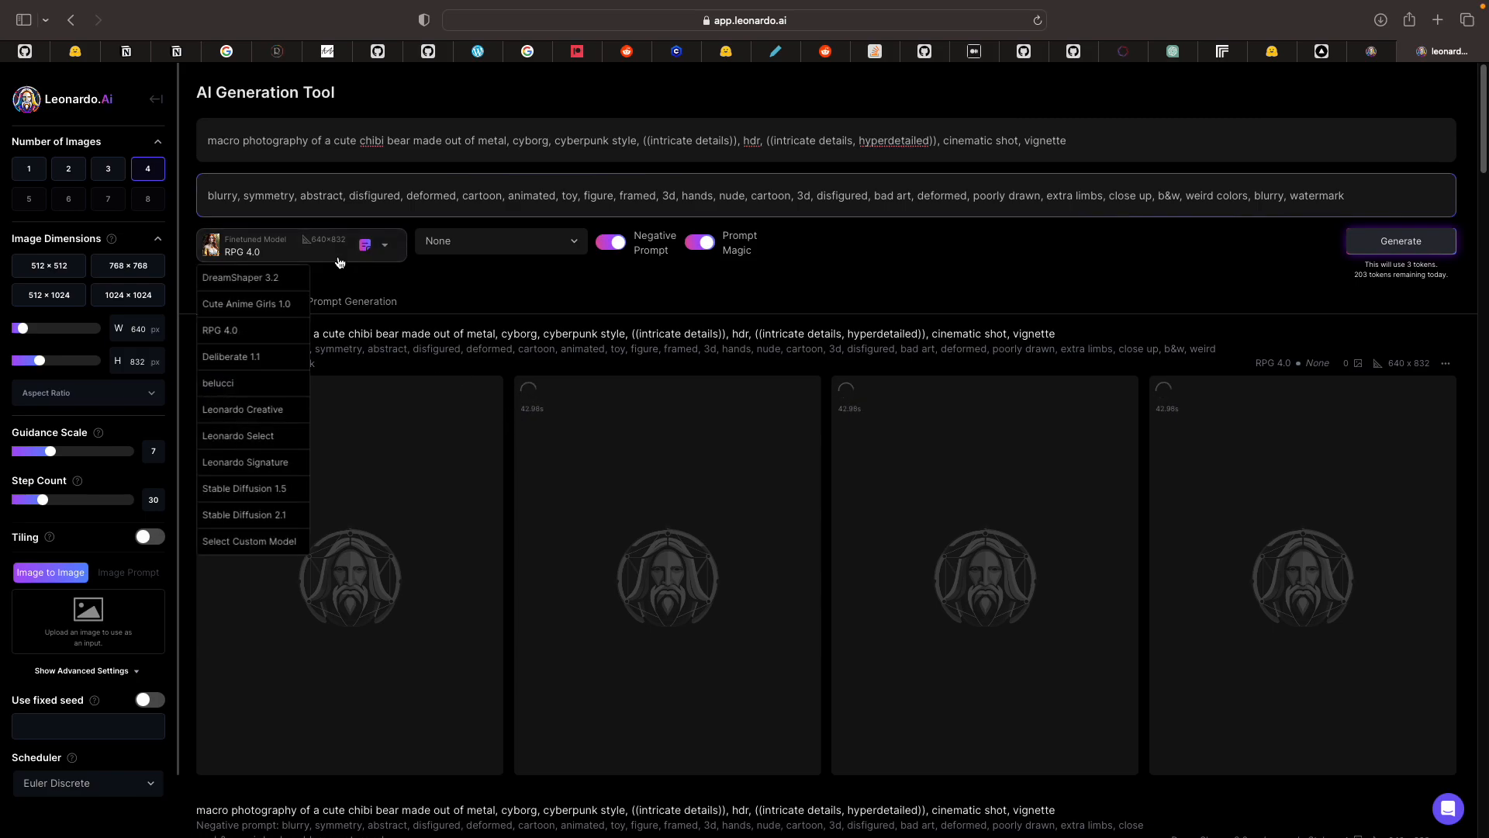
{"action": "left_click", "coordinate": [277, 464]}
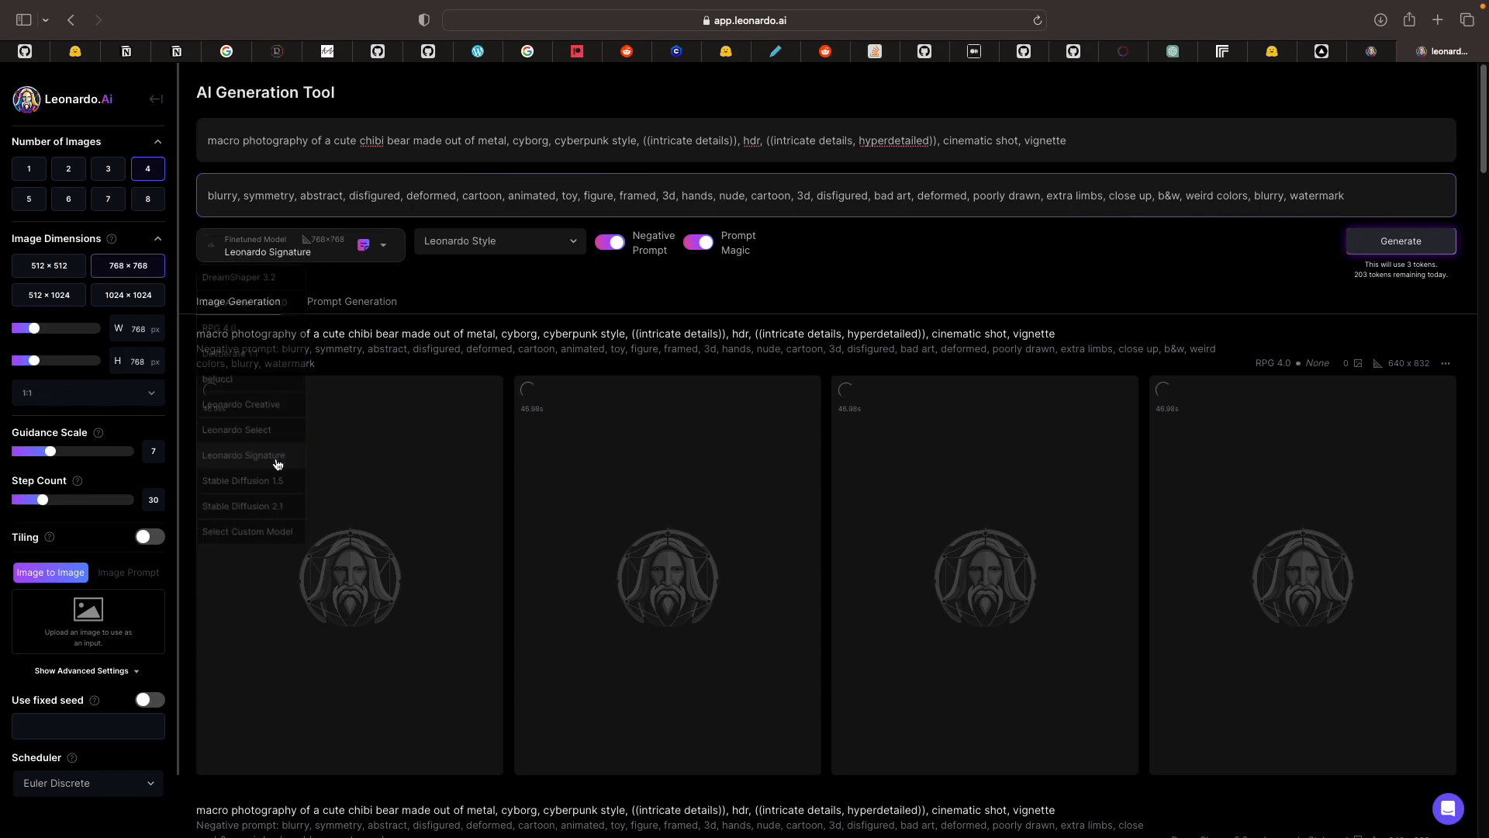
{"action": "left_click", "coordinate": [1351, 248]}
- Review the available finetuned models and compare the RPG 4.0 chibi bears with the earlier DreamShaper 3.2 ones
{"action": "left_click", "coordinate": [298, 254]}
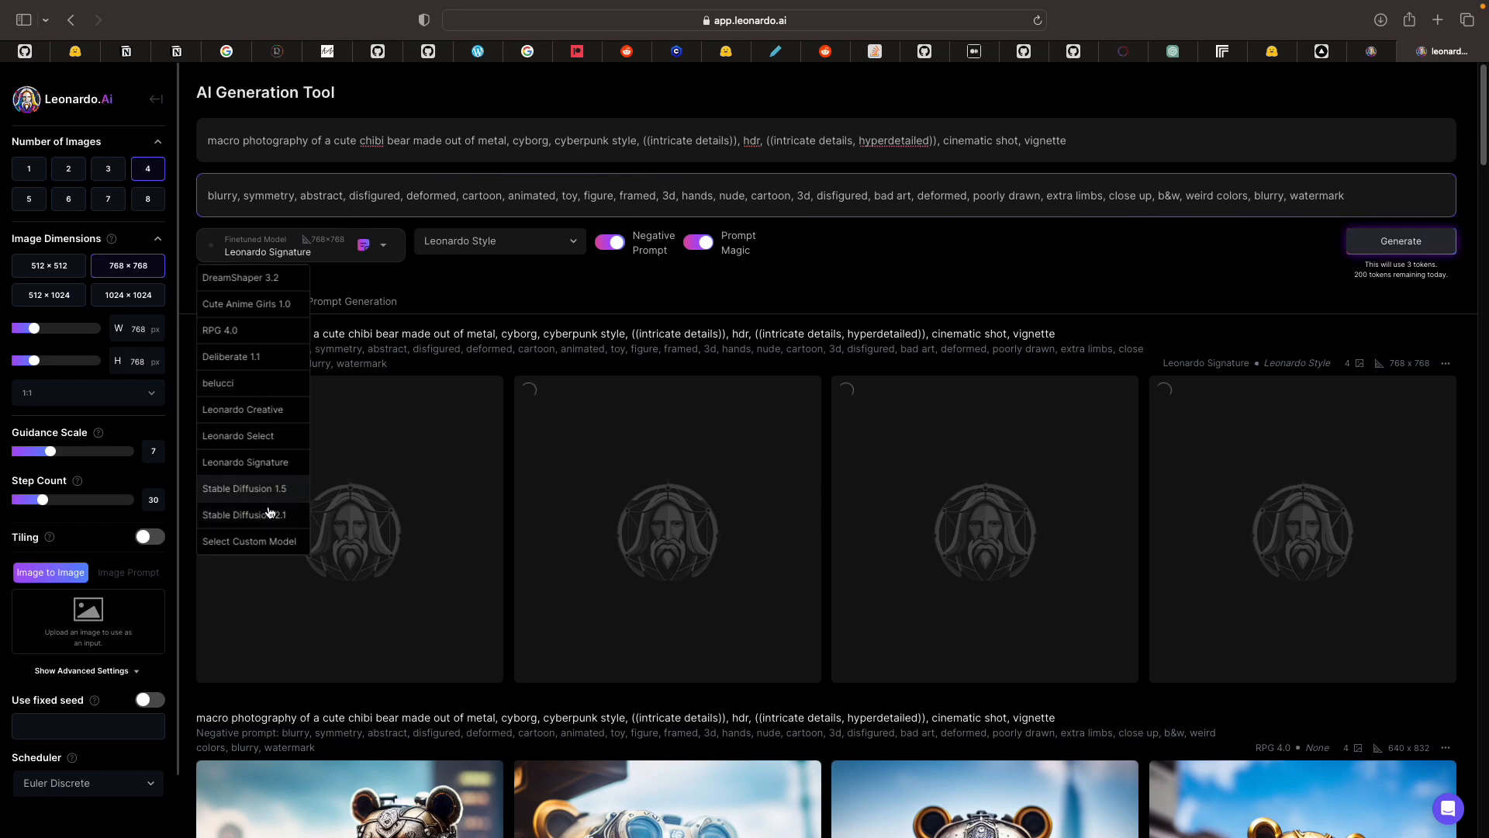
{"action": "scroll", "coordinate": [427, 519], "scroll_direction": "down", "scroll_amount": 1}
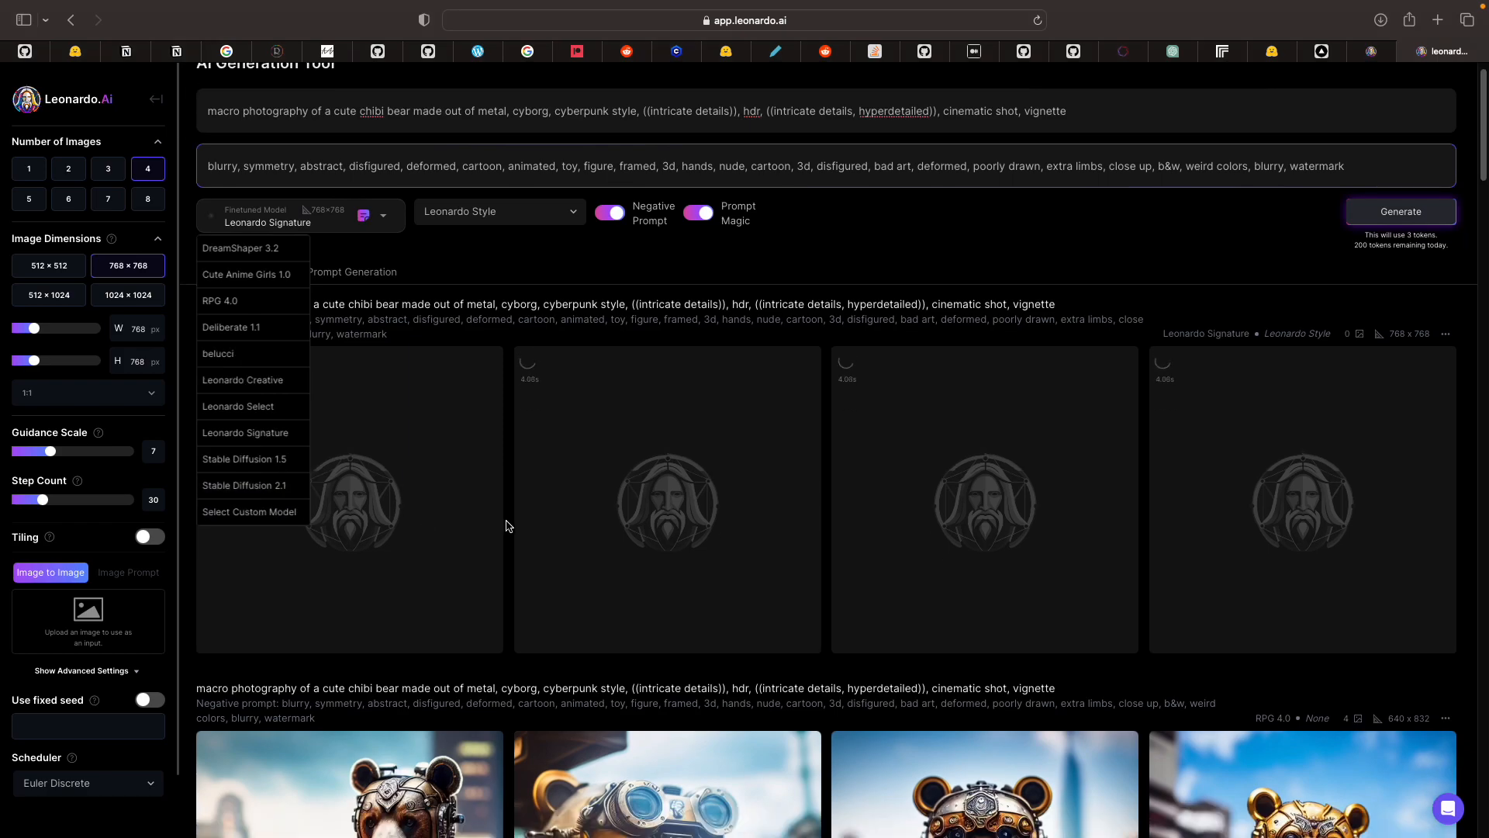
{"action": "scroll", "coordinate": [775, 372], "scroll_direction": "down", "scroll_amount": 1}
{"action": "scroll", "coordinate": [790, 442], "scroll_direction": "down", "scroll_amount": 10}
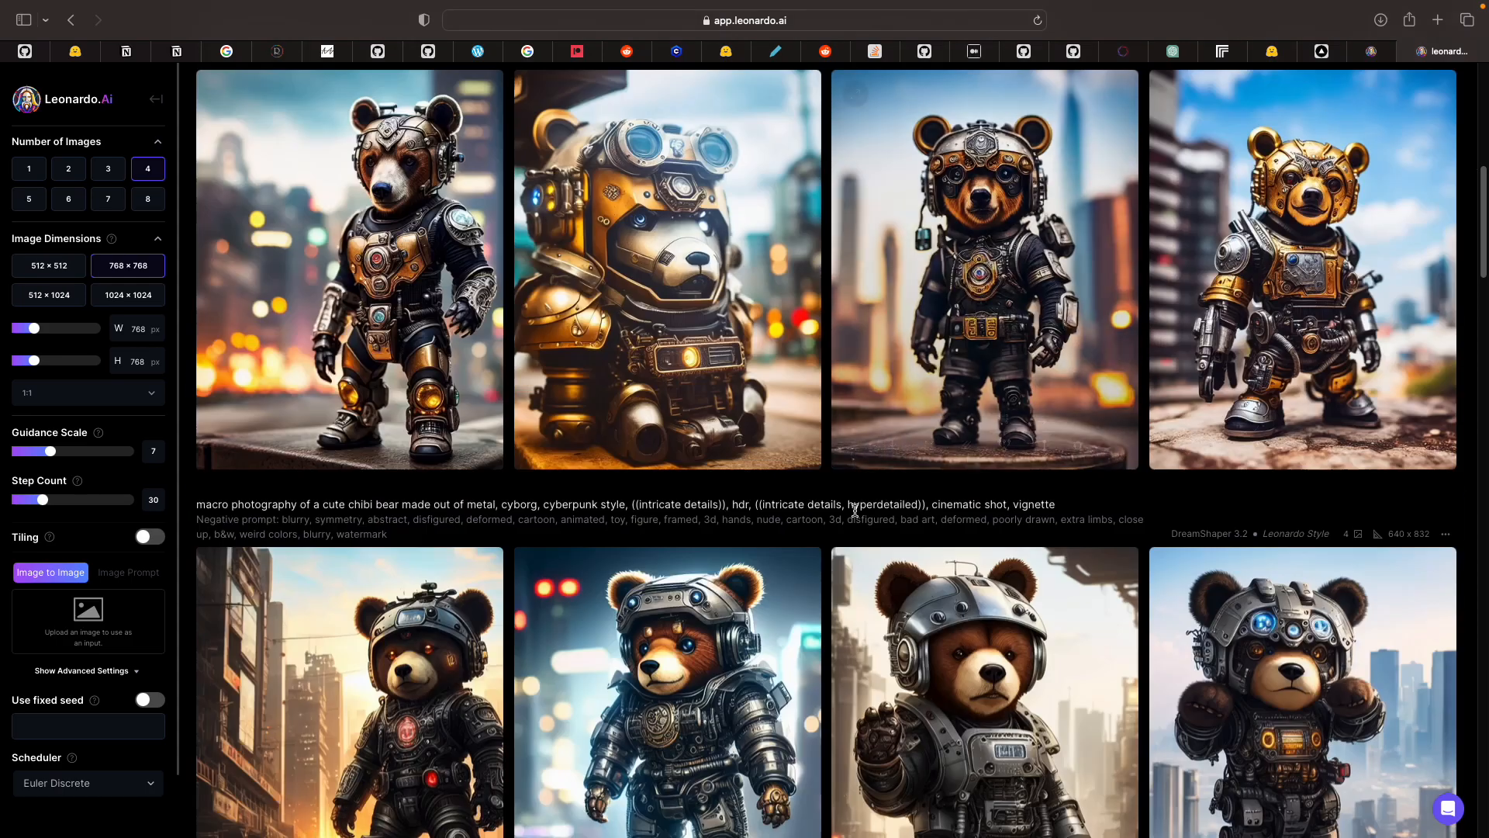
{"action": "scroll", "coordinate": [853, 466], "scroll_direction": "down", "scroll_amount": 3}
{"action": "scroll", "coordinate": [814, 539], "scroll_direction": "down", "scroll_amount": 2}
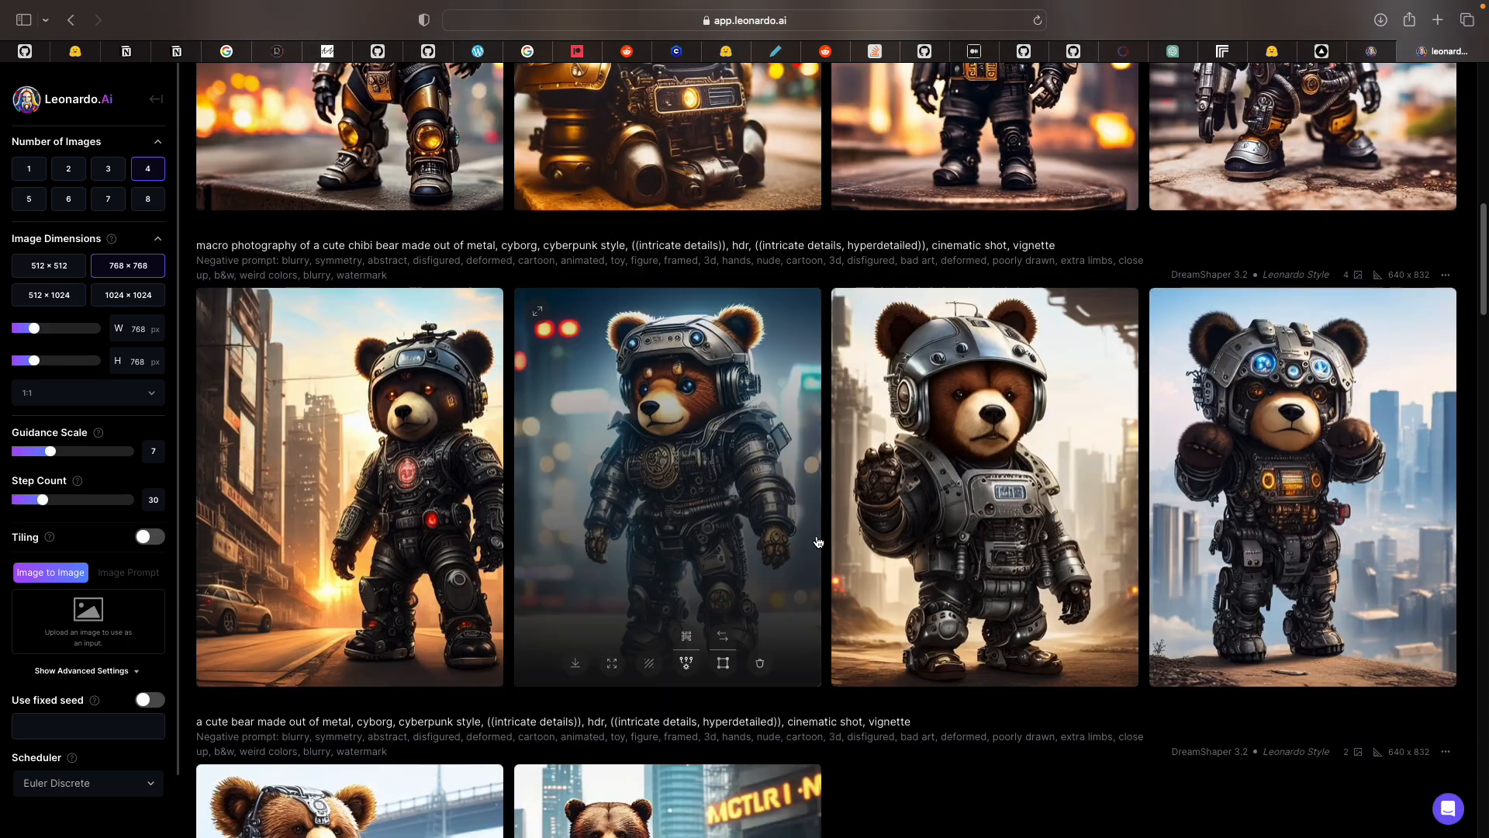
{"action": "scroll", "coordinate": [1096, 487], "scroll_direction": "down", "scroll_amount": 1}
{"action": "scroll", "coordinate": [1148, 512], "scroll_direction": "up", "scroll_amount": 6}
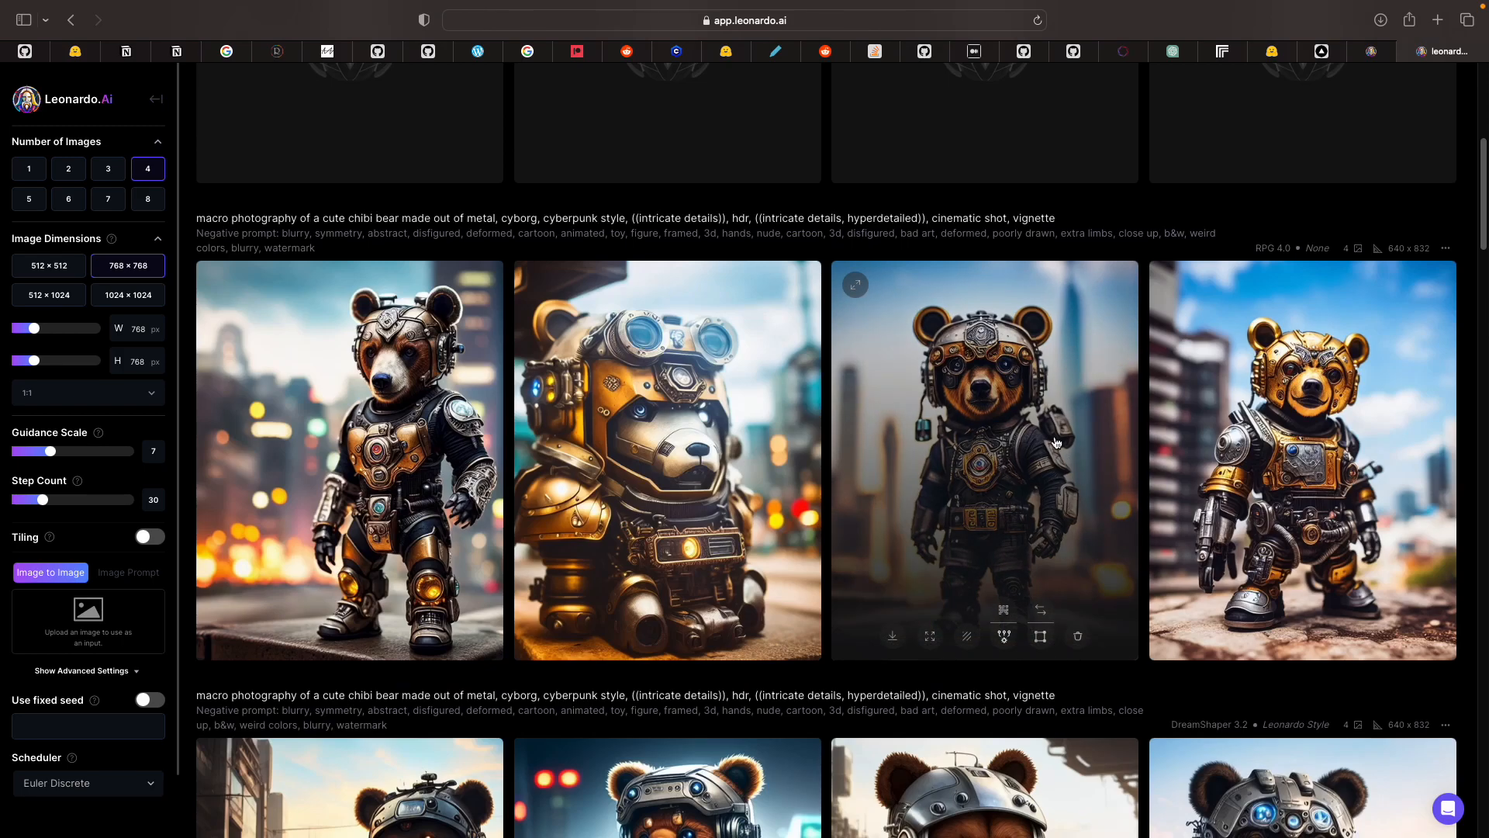
- Switch to the desktop, move the Freeform window off the files and preview the video strange_AI_dance_24fps.mov
{"action": "key", "text": "ctrl+Left"}
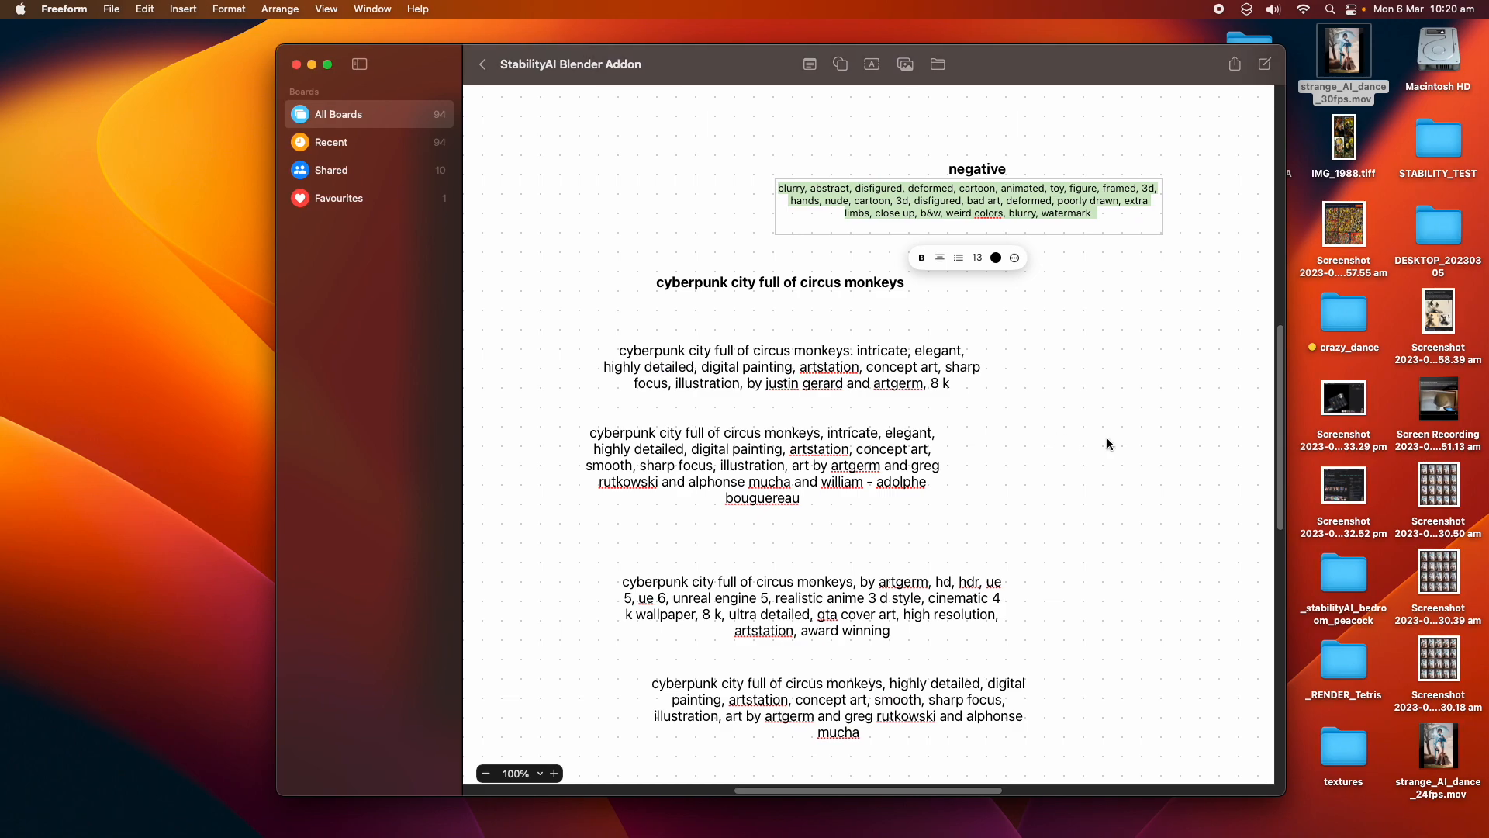
{"action": "left_click_drag", "start_coordinate": [1145, 69], "coordinate": [1015, 46]}
{"action": "left_click", "coordinate": [1337, 314]}
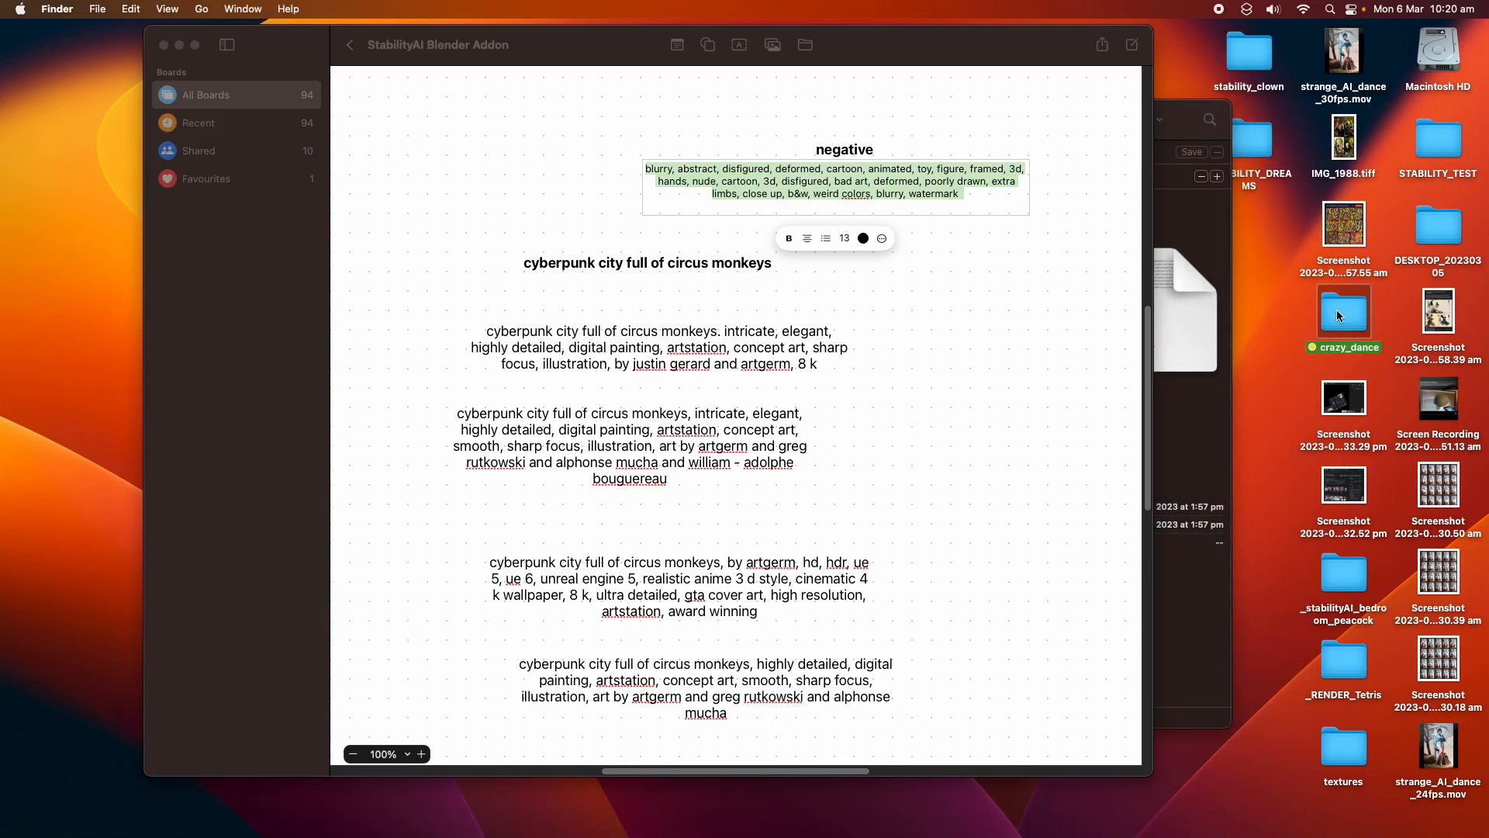
{"action": "left_click", "coordinate": [1438, 746]}
{"action": "key", "text": "space"}
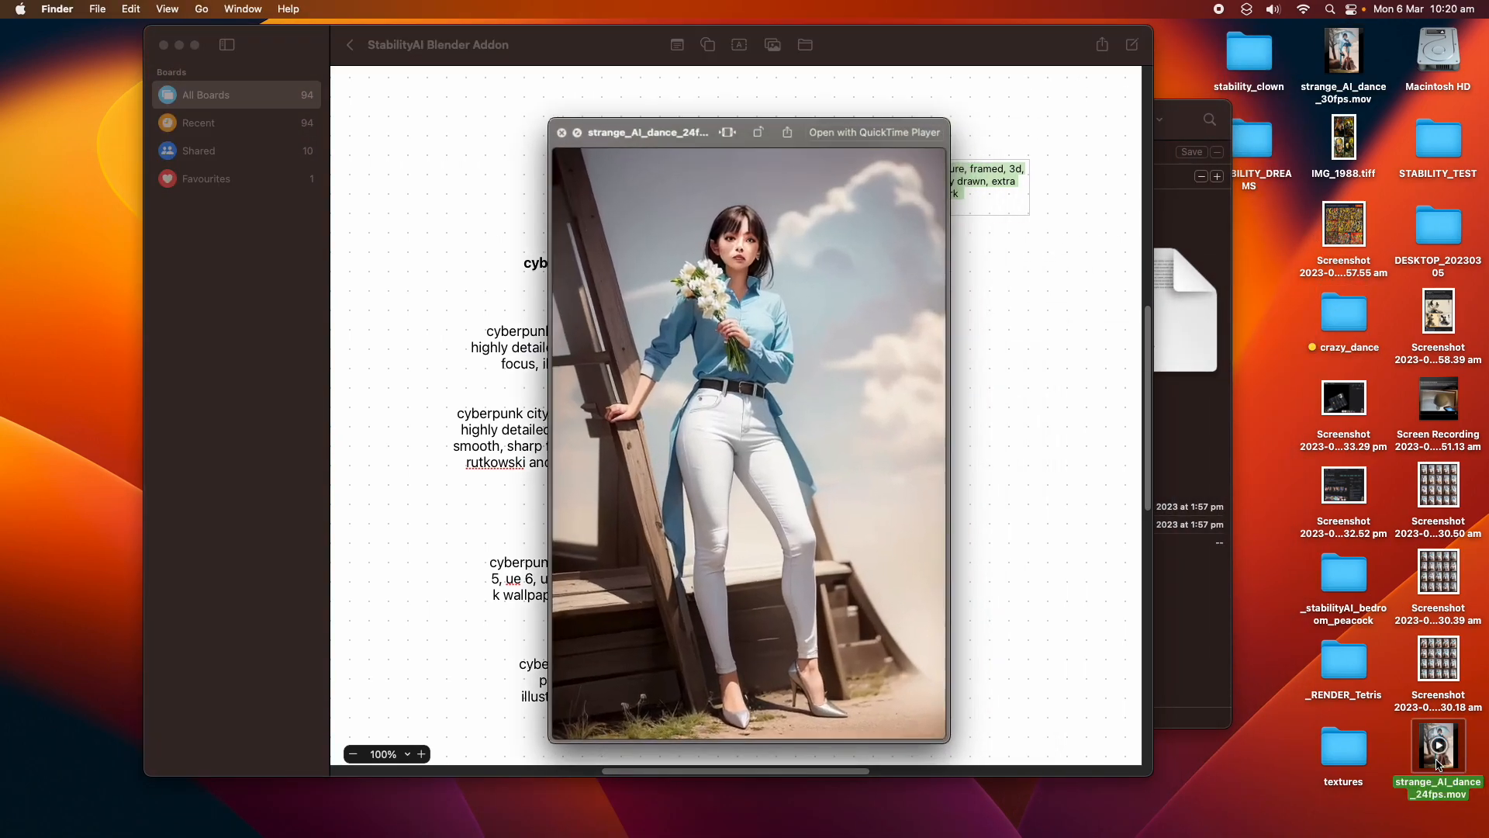
{"action": "key", "text": "ctrl+Right"}
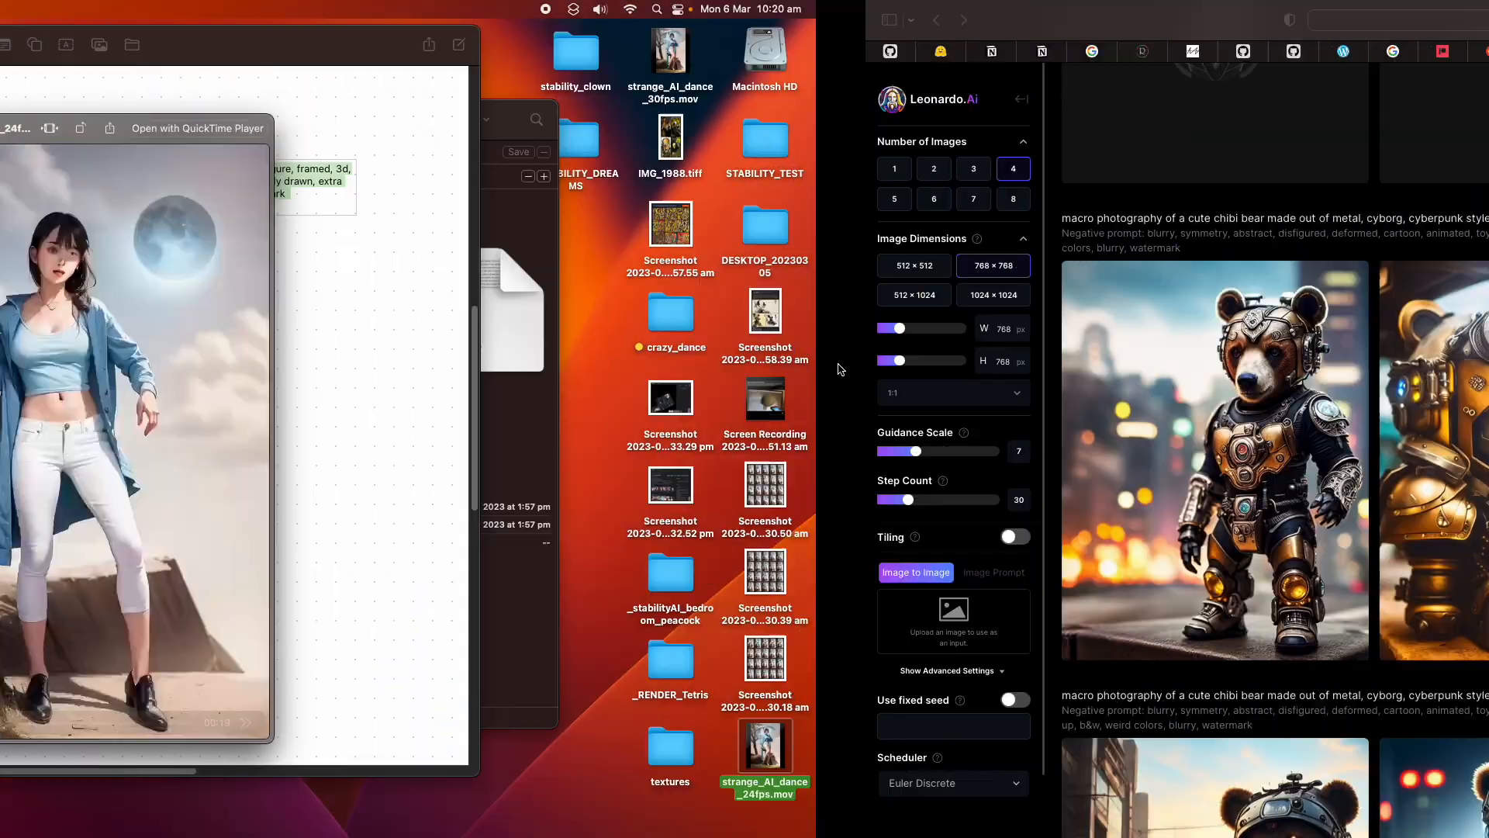
{"action": "key", "text": "ctrl+Left"}
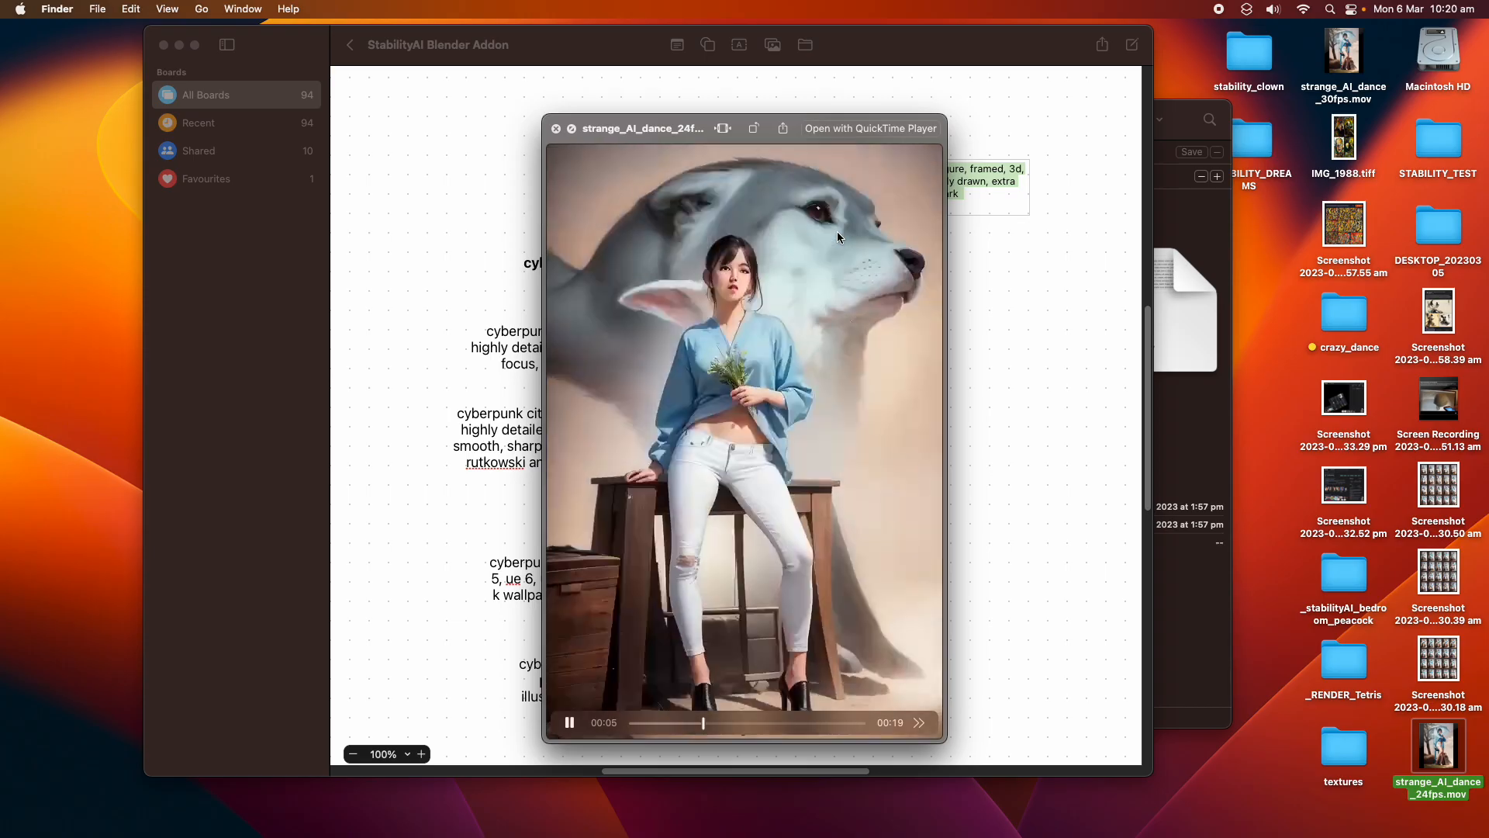
{"action": "key", "text": "ctrl+Right"}
{"action": "key", "text": "ctrl+Left"}
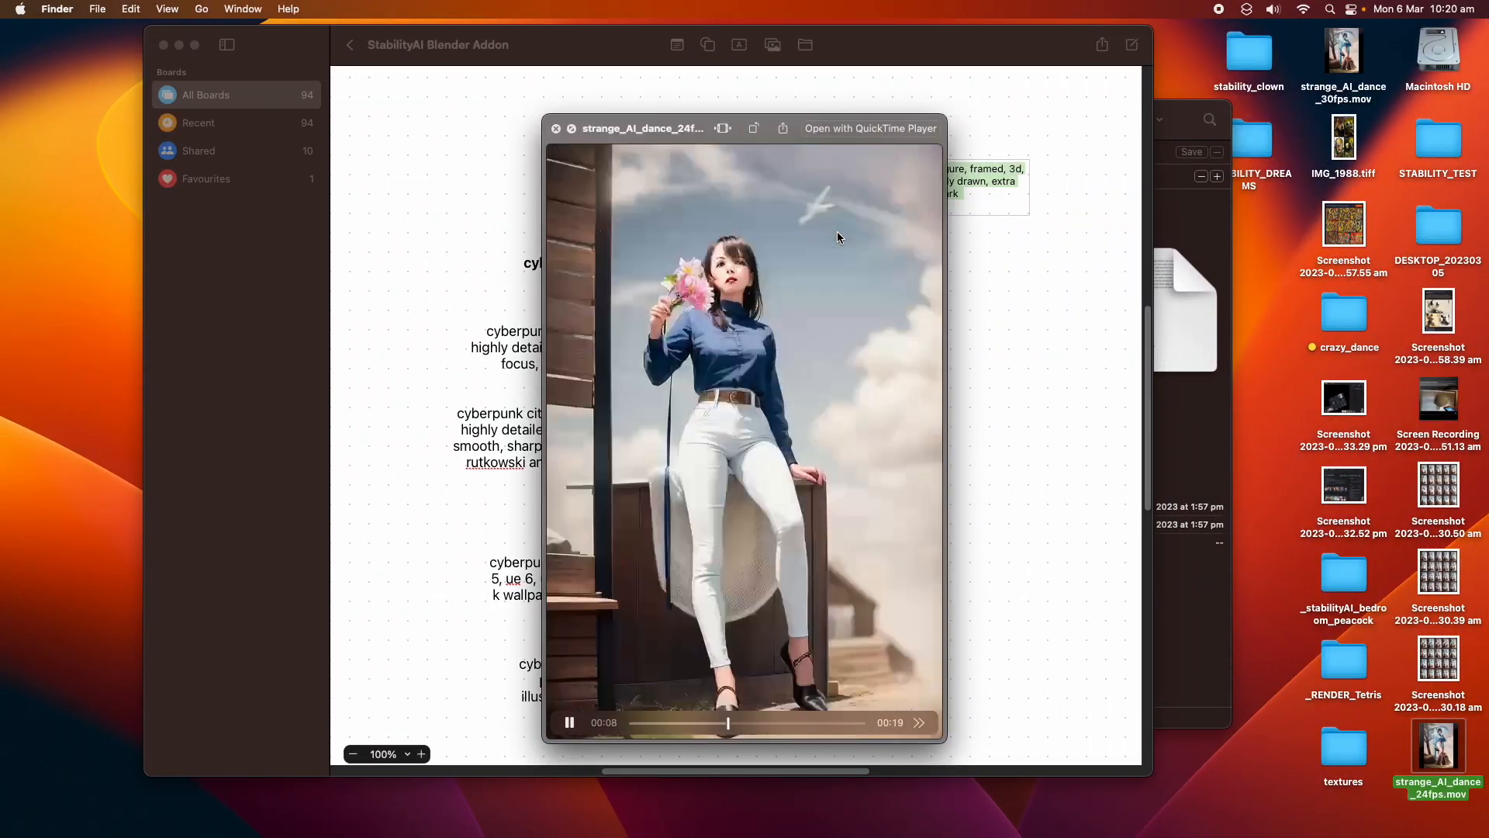
{"action": "key", "text": "ctrl+Right"}
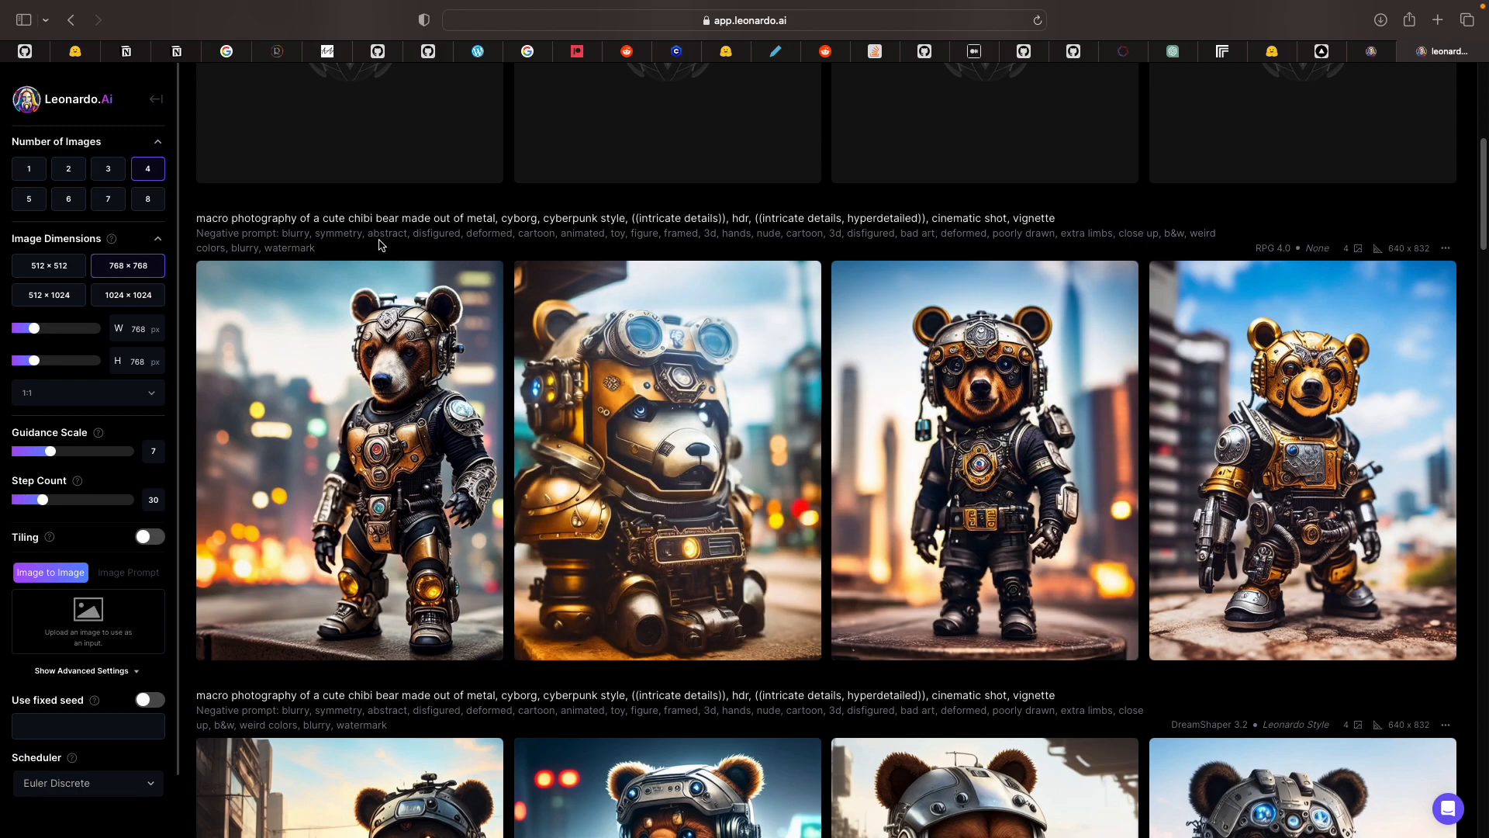
- Close the dance video preview, shift the Freeform window slightly aside and return to the Leonardo.Ai generations
{"action": "scroll", "coordinate": [349, 248], "scroll_direction": "up", "scroll_amount": 6}
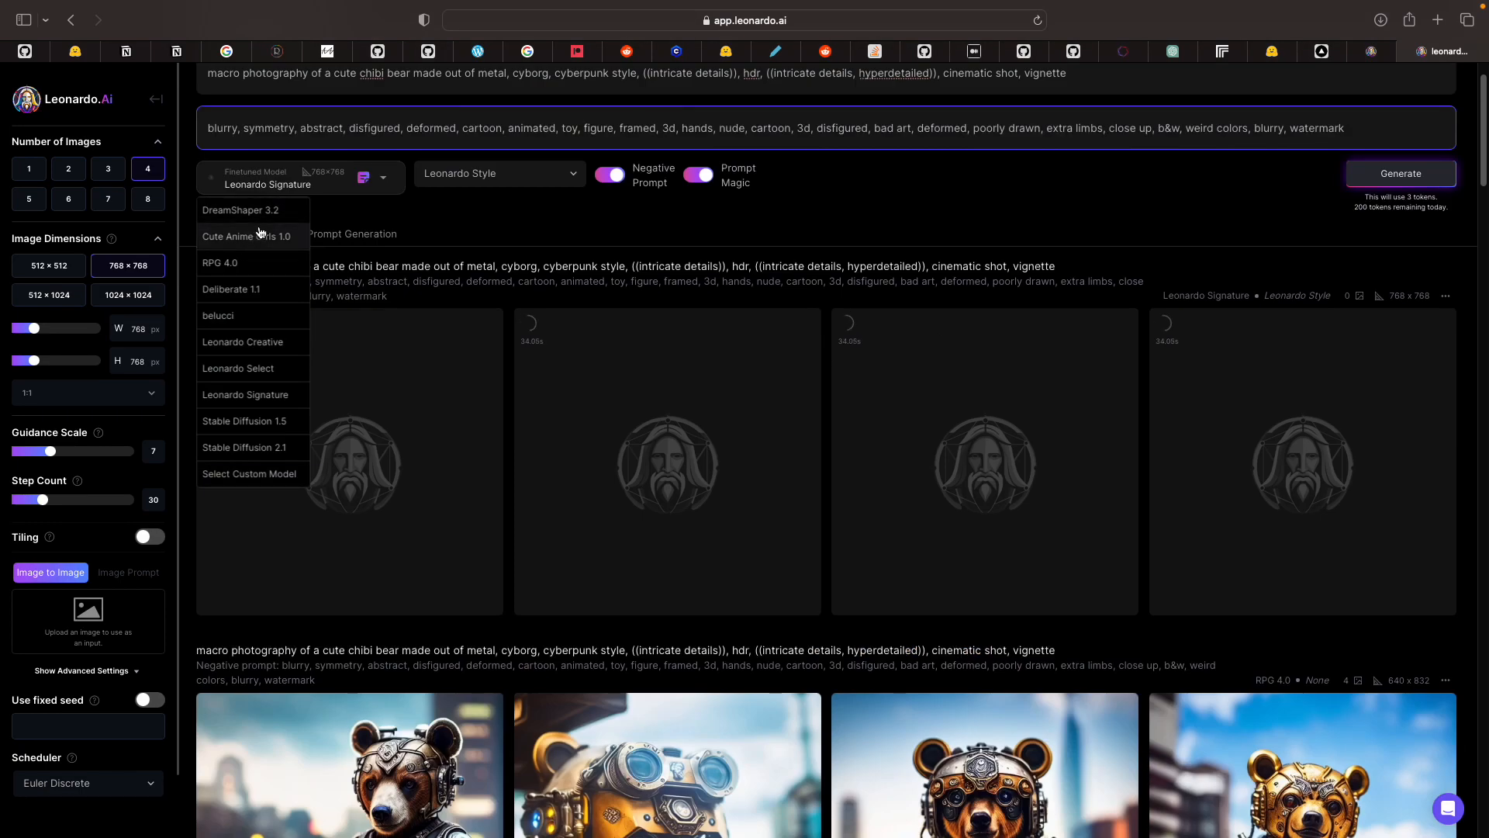
{"action": "key", "text": "ctrl+Left"}
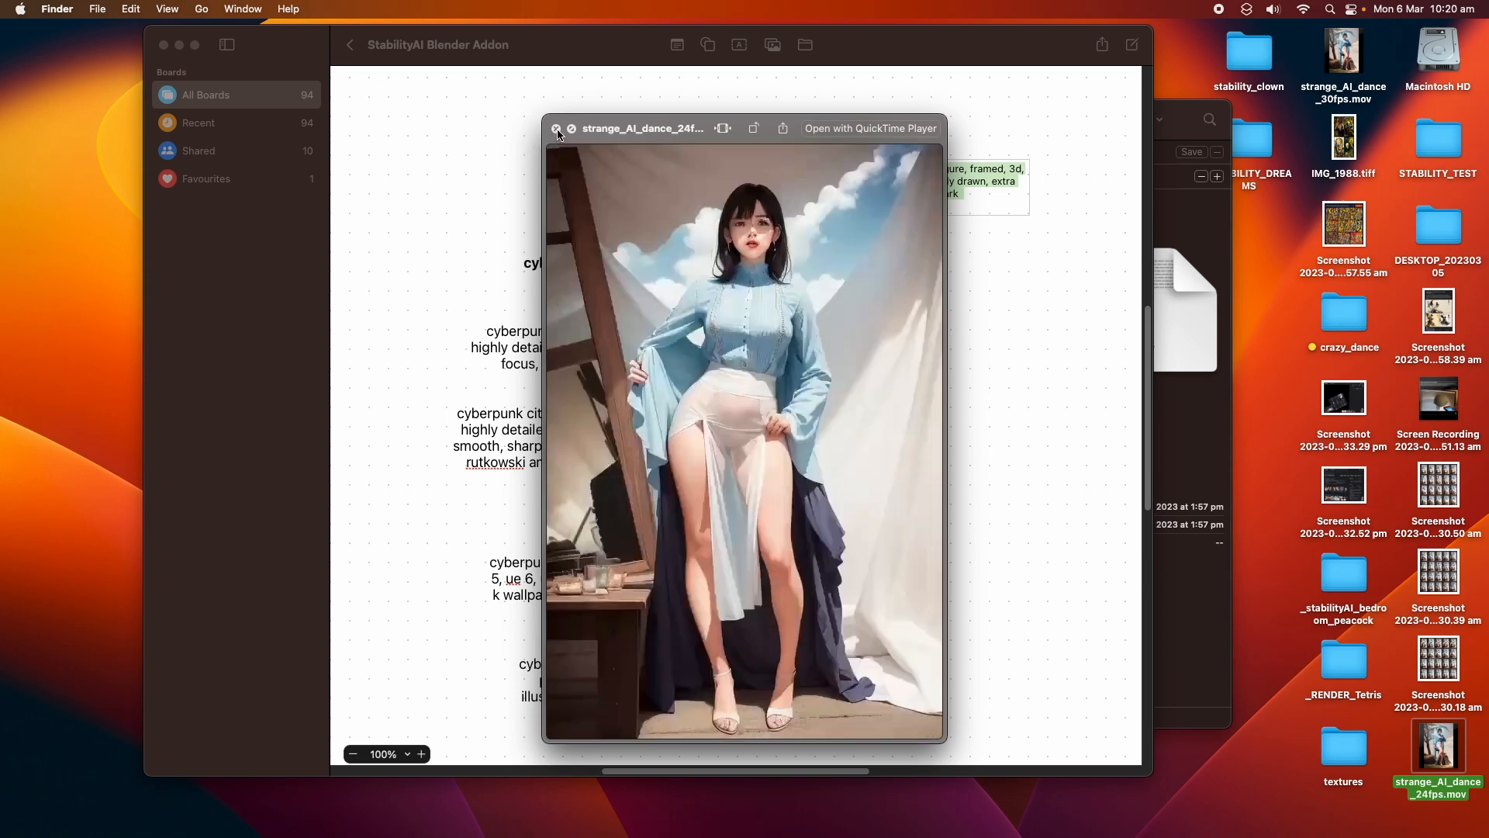
{"action": "left_click", "coordinate": [557, 129]}
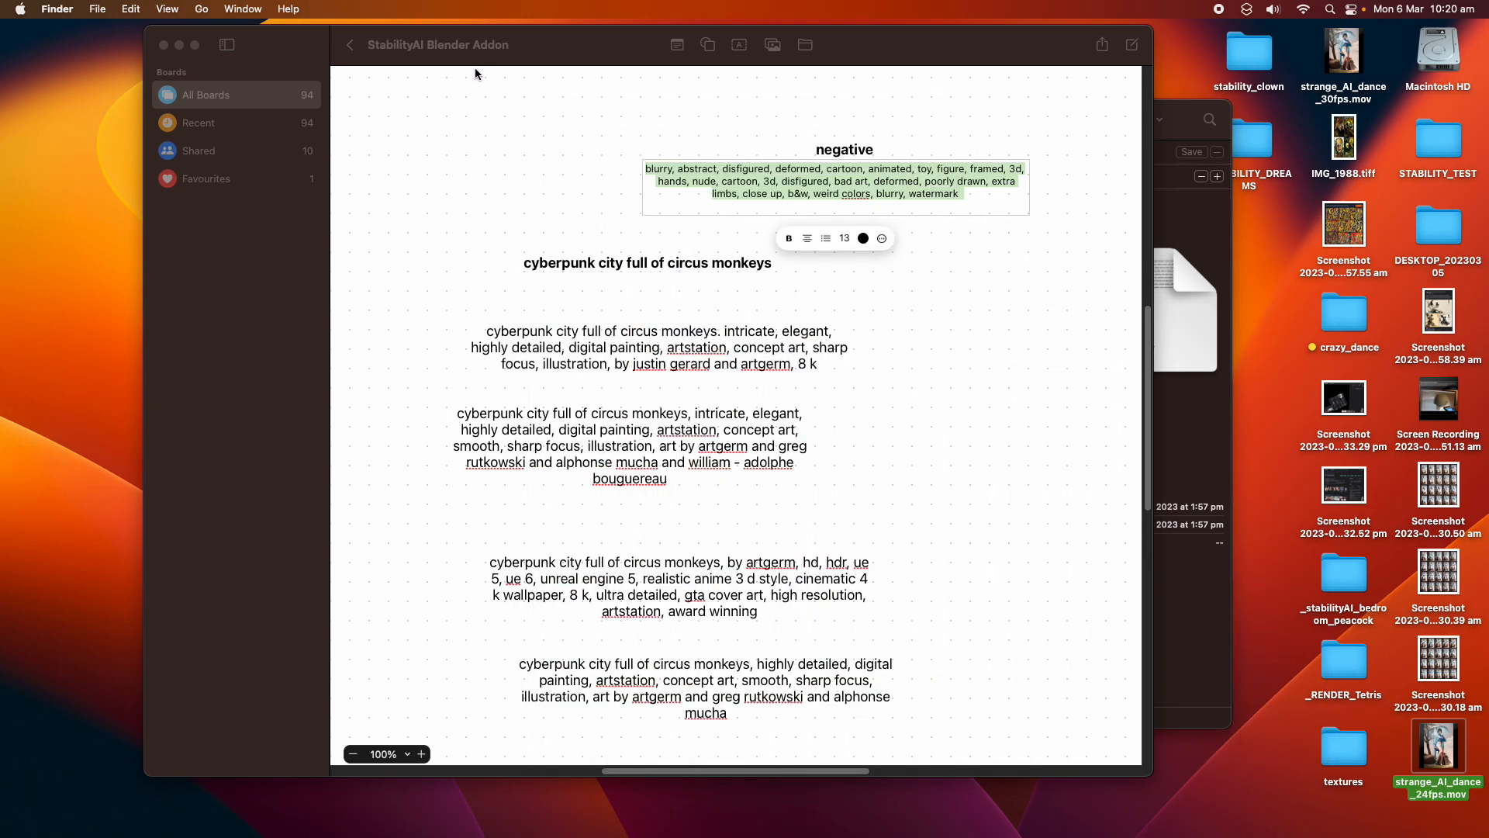
{"action": "left_click_drag", "start_coordinate": [550, 50], "coordinate": [524, 50]}
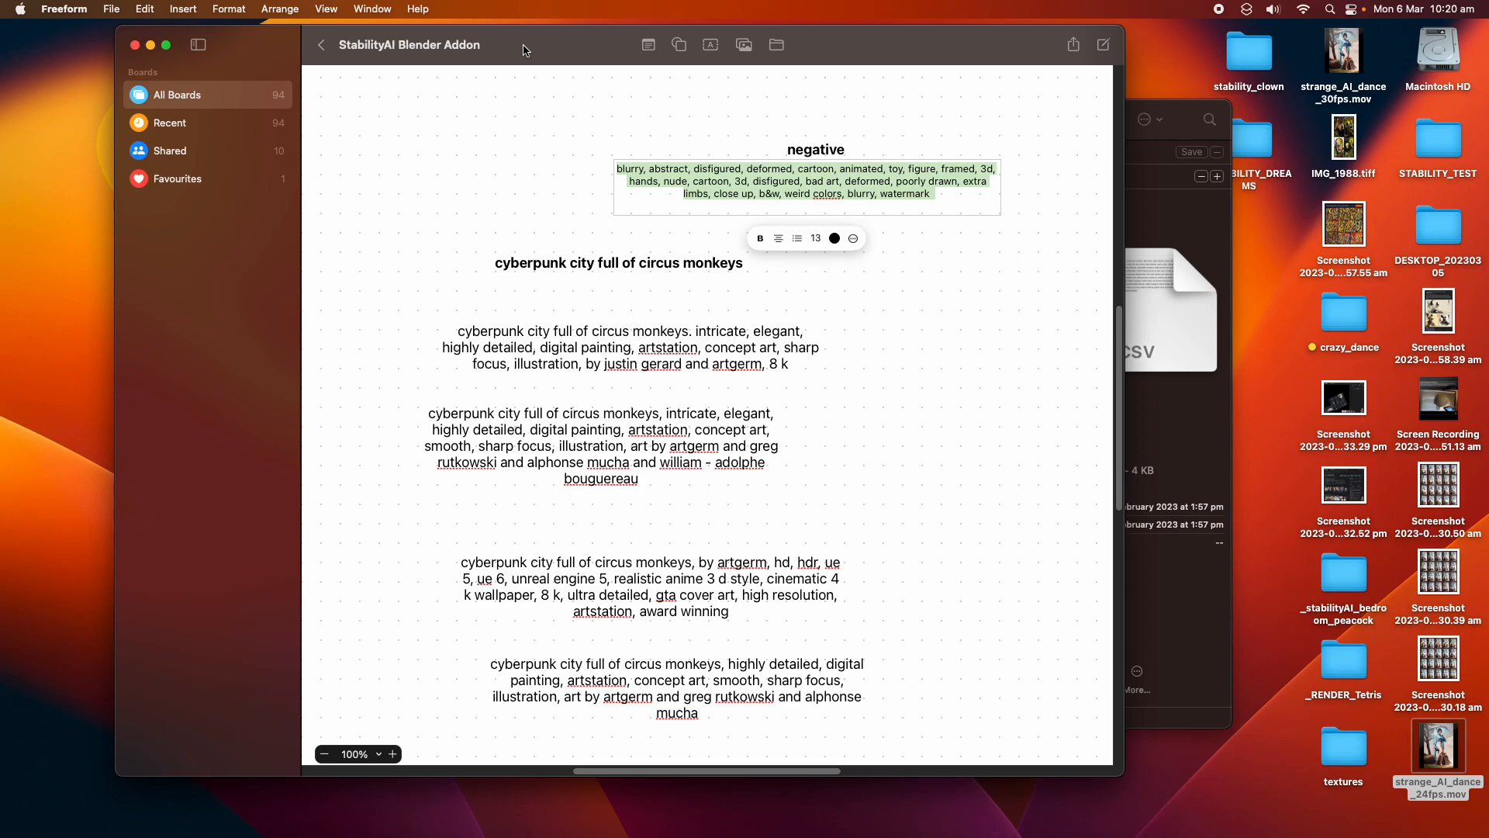
{"action": "key", "text": "ctrl+Right"}
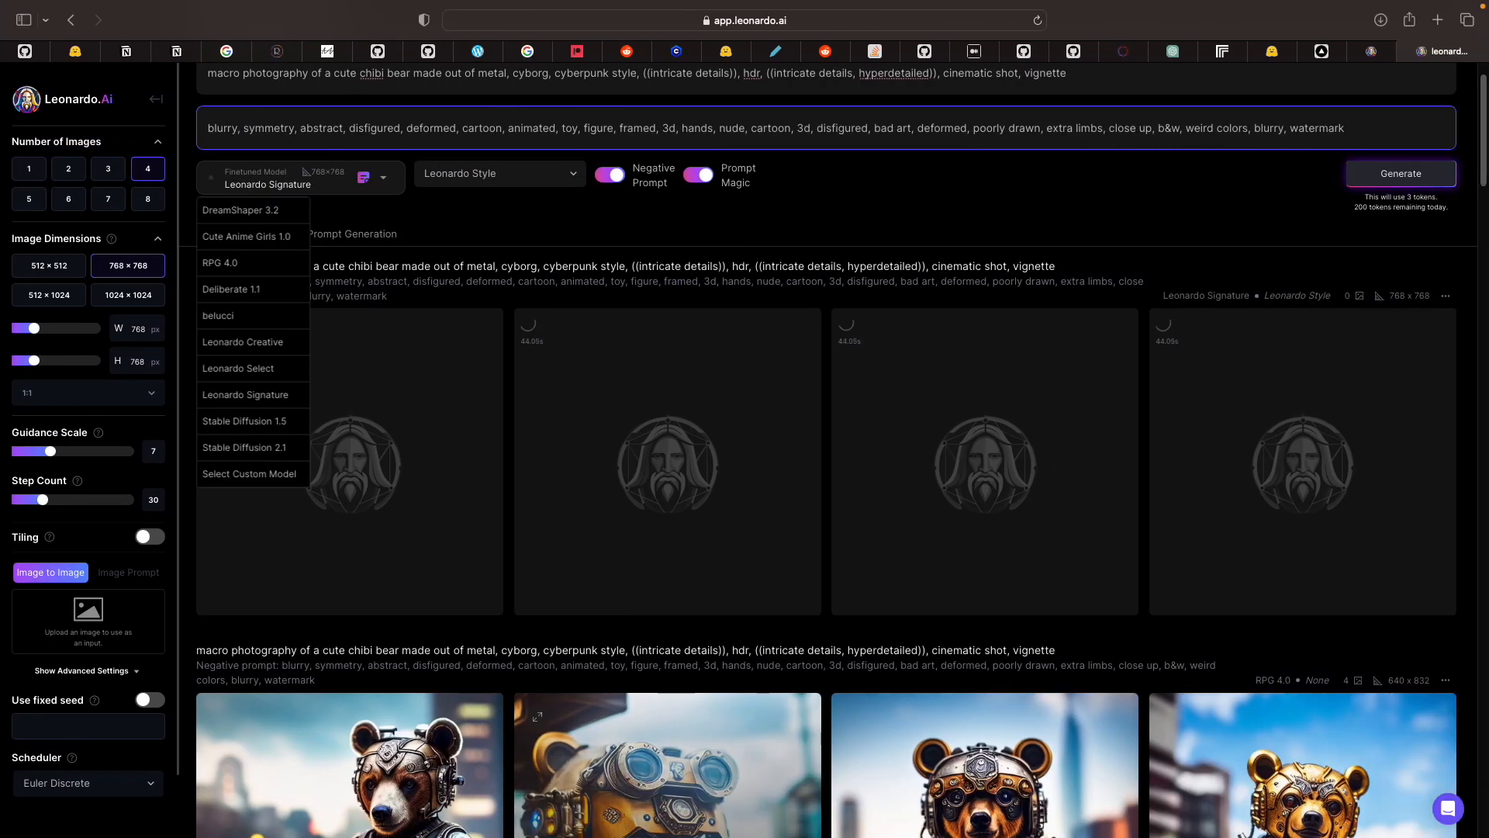
- Launch Blender and show the settings of the Stability and Dream Textures add-ons beside the default cube scene
{"action": "mouse_move", "coordinate": [644, 824]}
{"action": "left_click", "coordinate": [959, 820]}
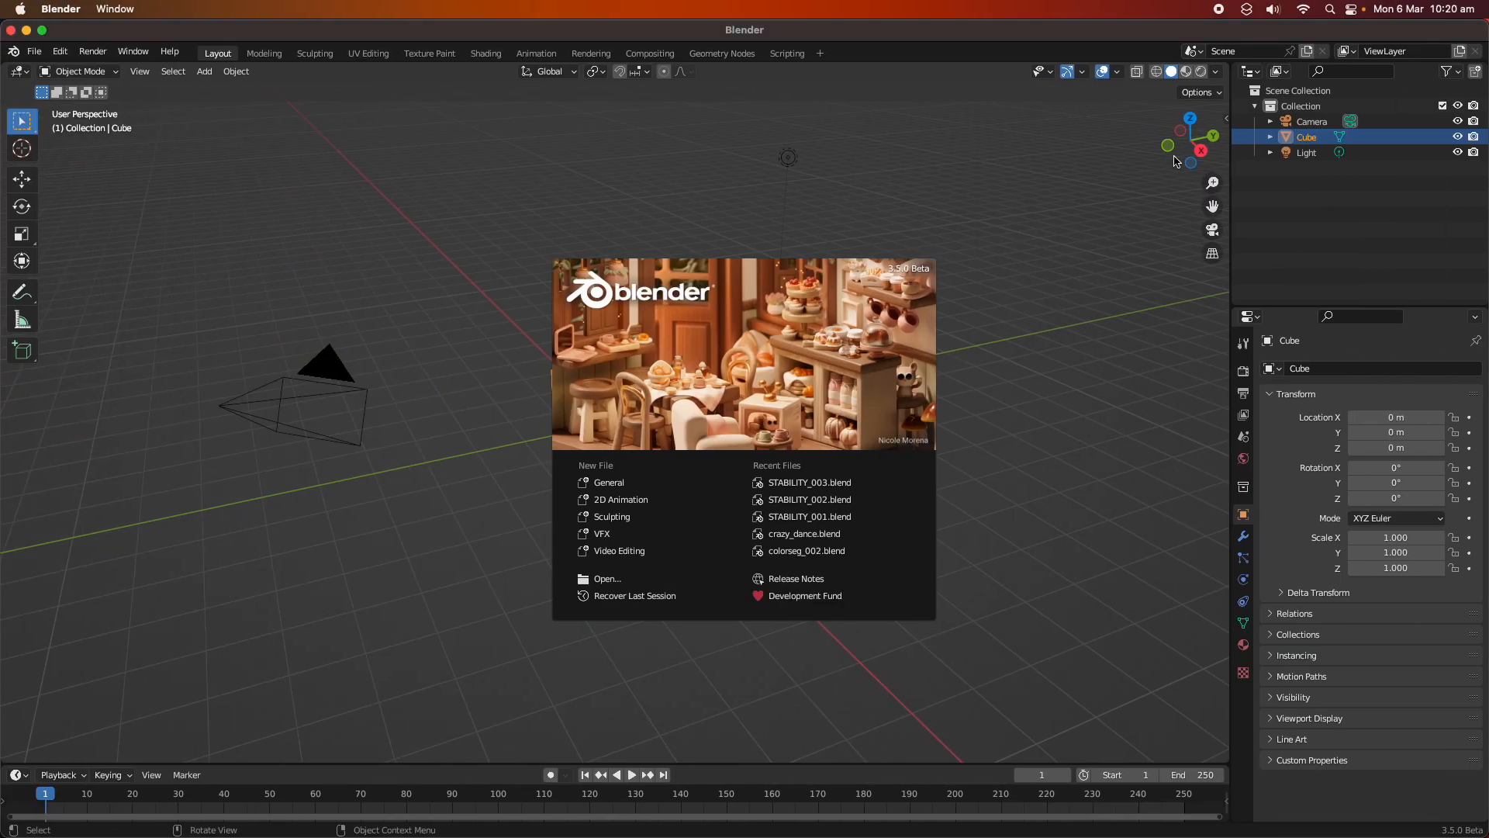
{"action": "left_click", "coordinate": [1229, 122]}
{"action": "left_click", "coordinate": [1227, 122]}
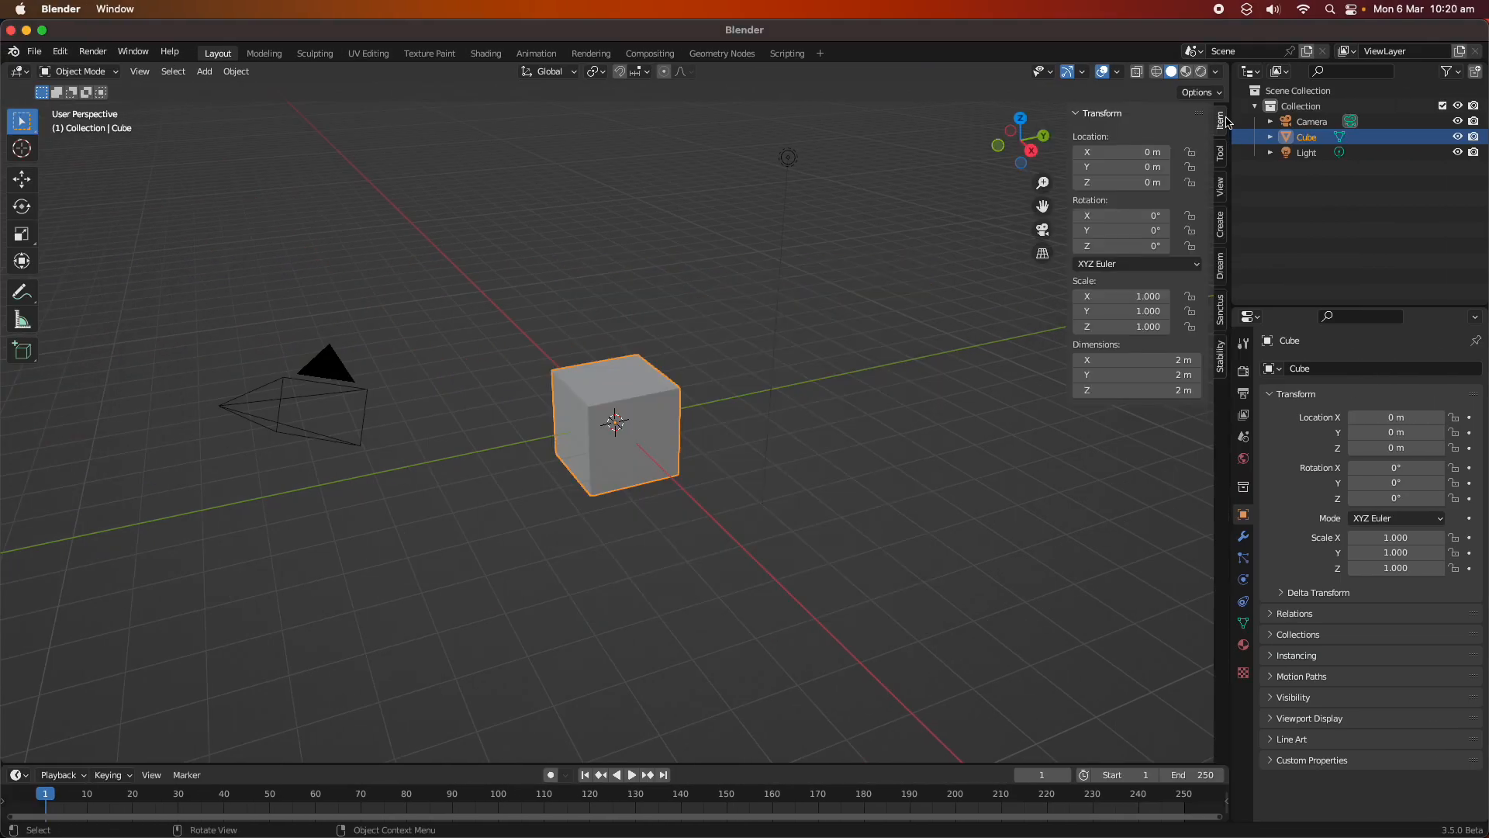
{"action": "left_click", "coordinate": [1222, 365]}
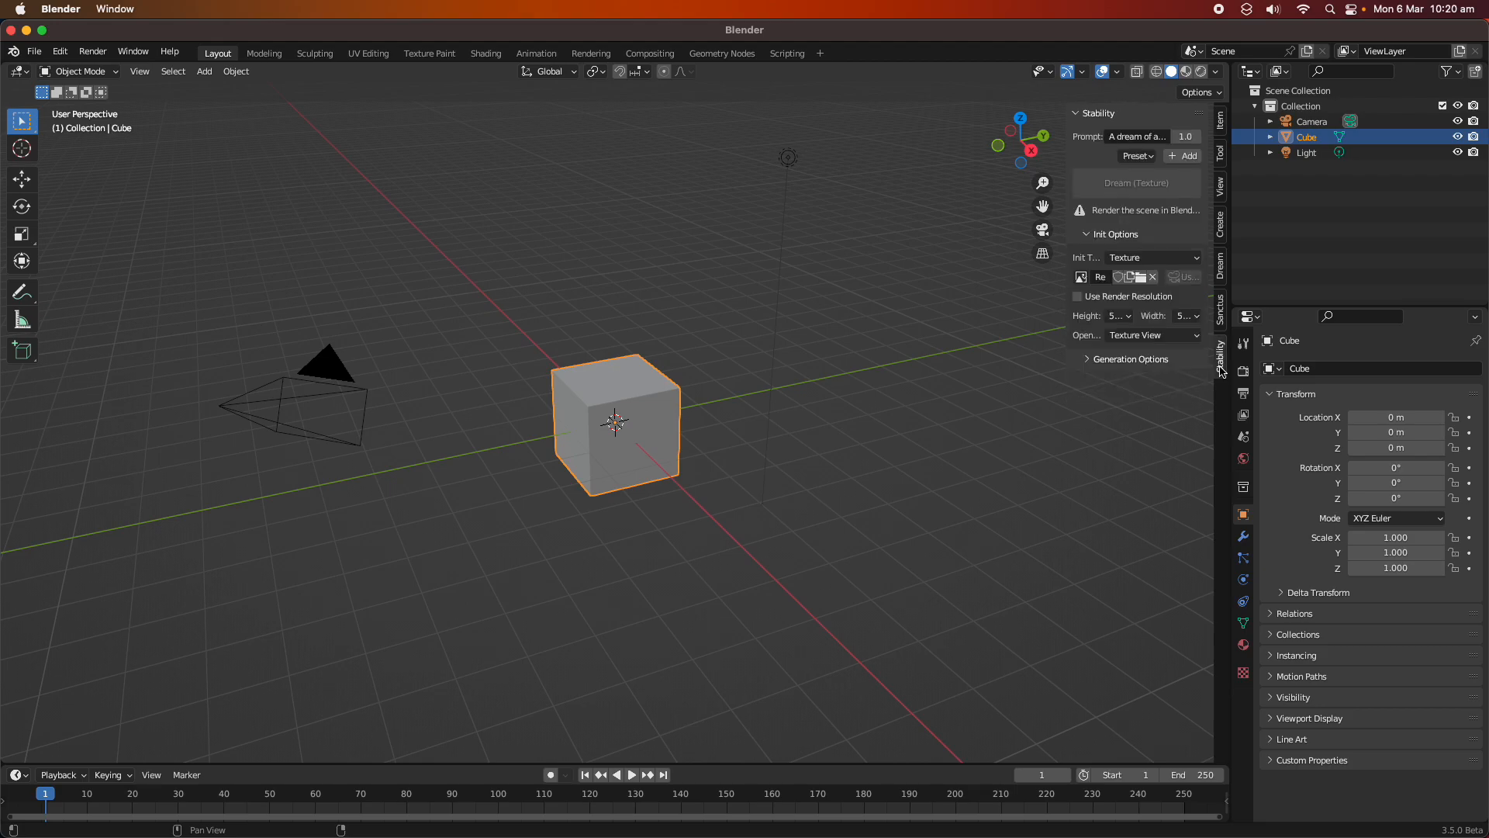
{"action": "left_click", "coordinate": [1222, 268]}
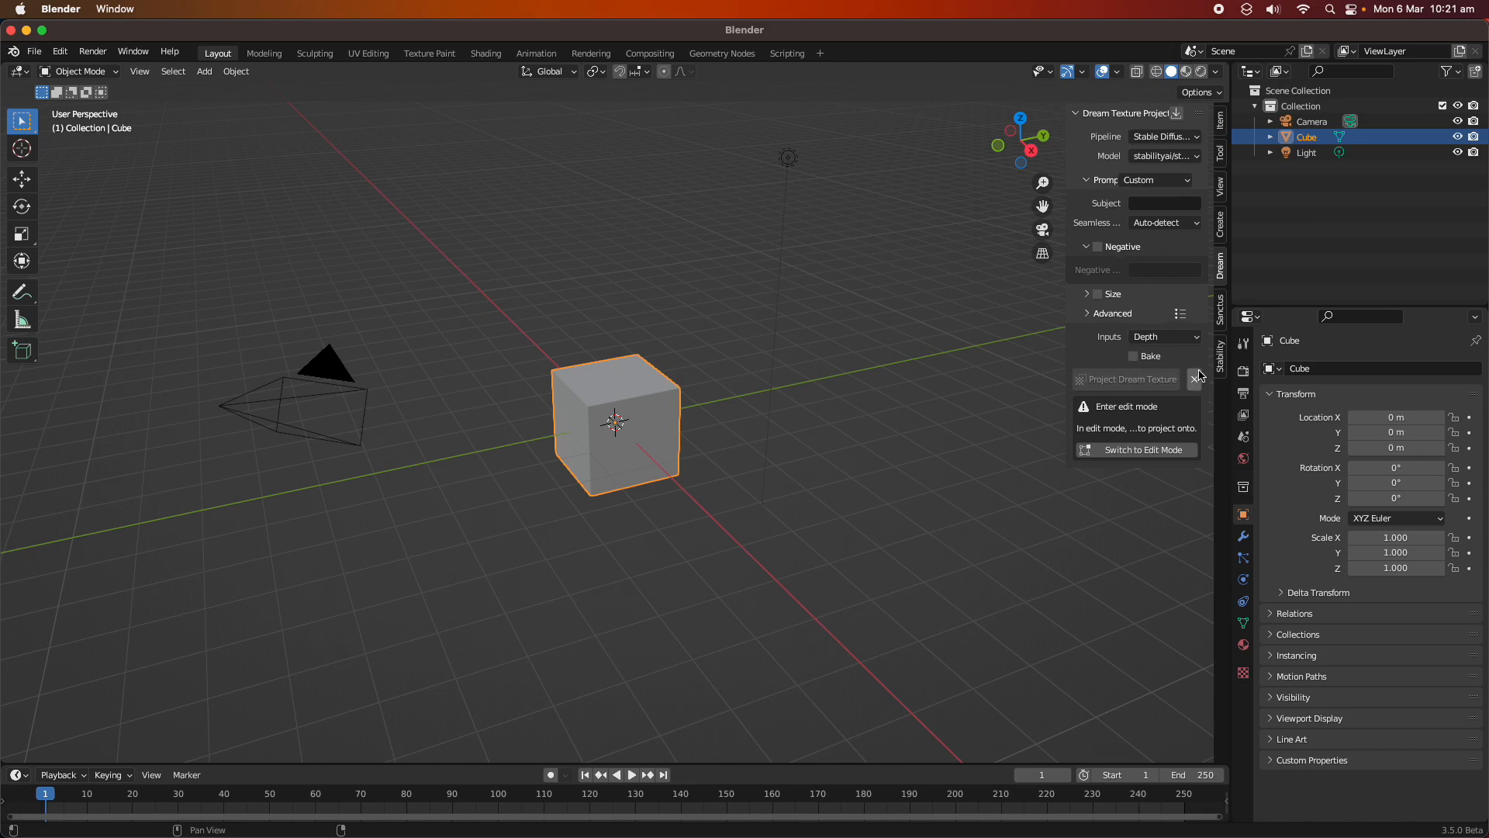
{"action": "left_click", "coordinate": [1221, 359]}
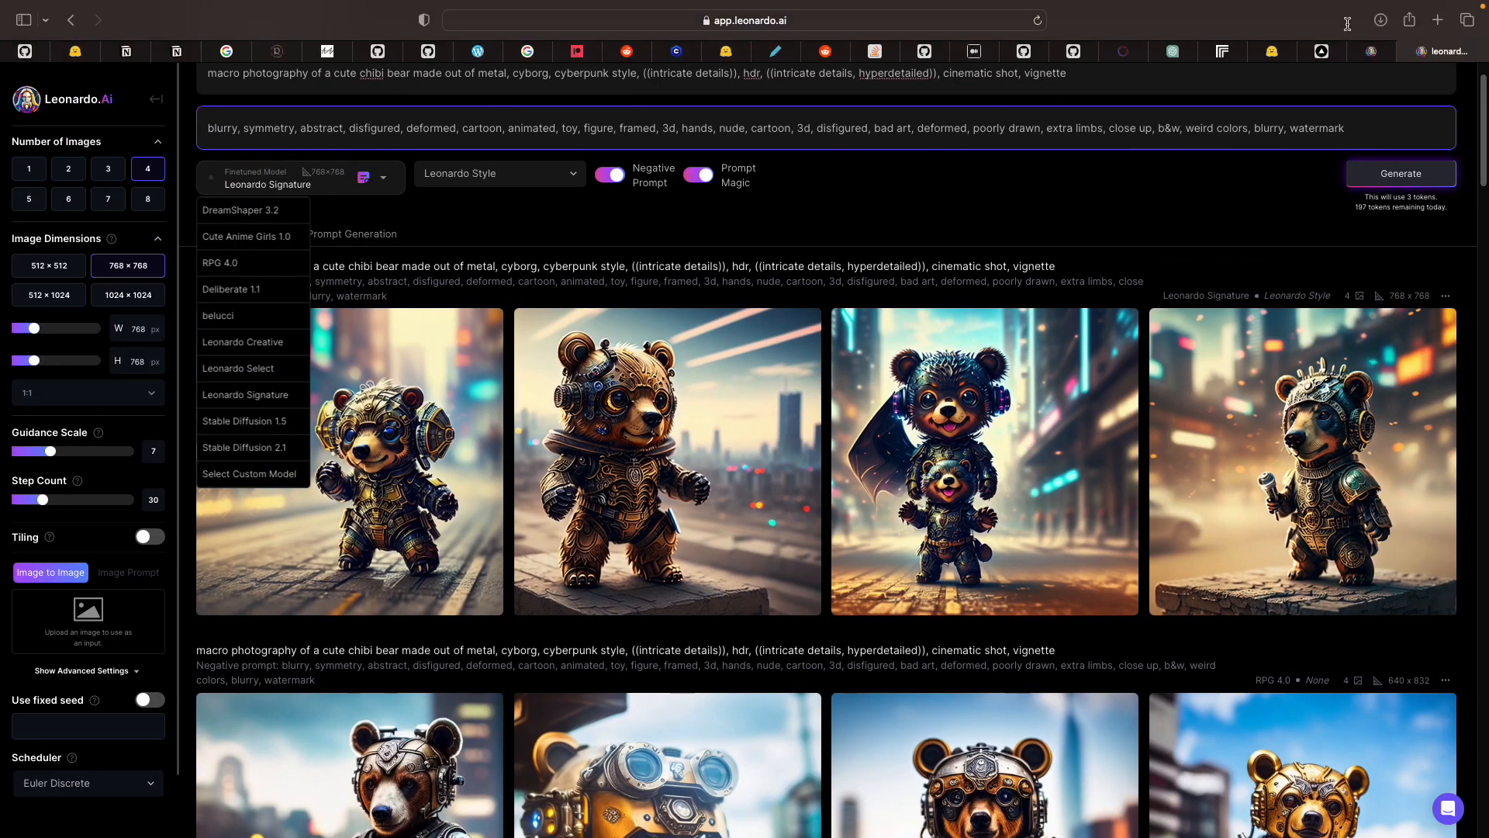
- Switch back to Safari and load beta.dreamstudio.ai in a new browser tab
{"action": "left_click", "coordinate": [1437, 20]}
{"action": "type", "text": "drea"}
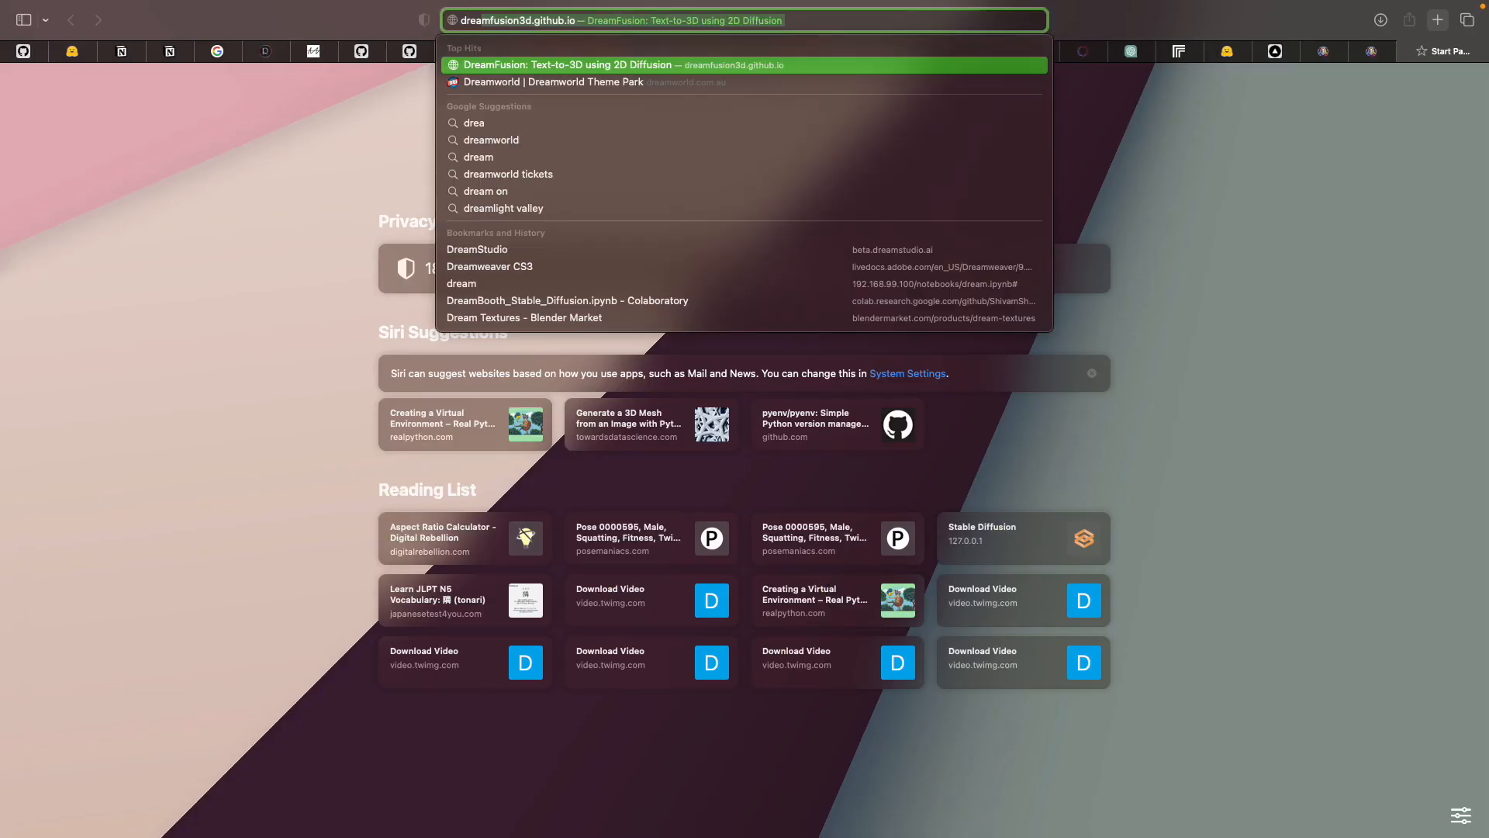
{"action": "type", "text": "mstudio.ai"}
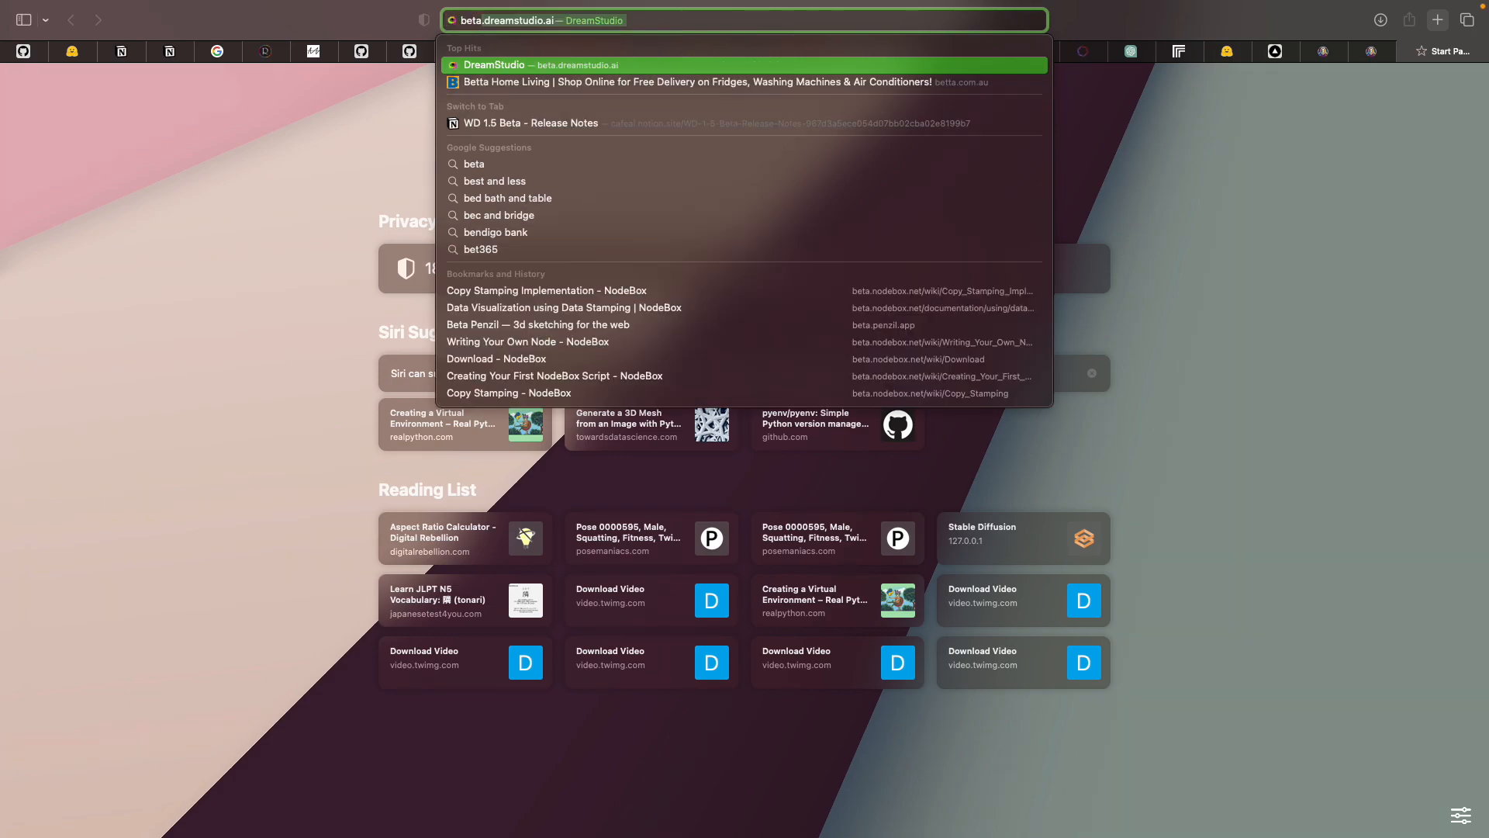
{"action": "key", "text": "Return"}
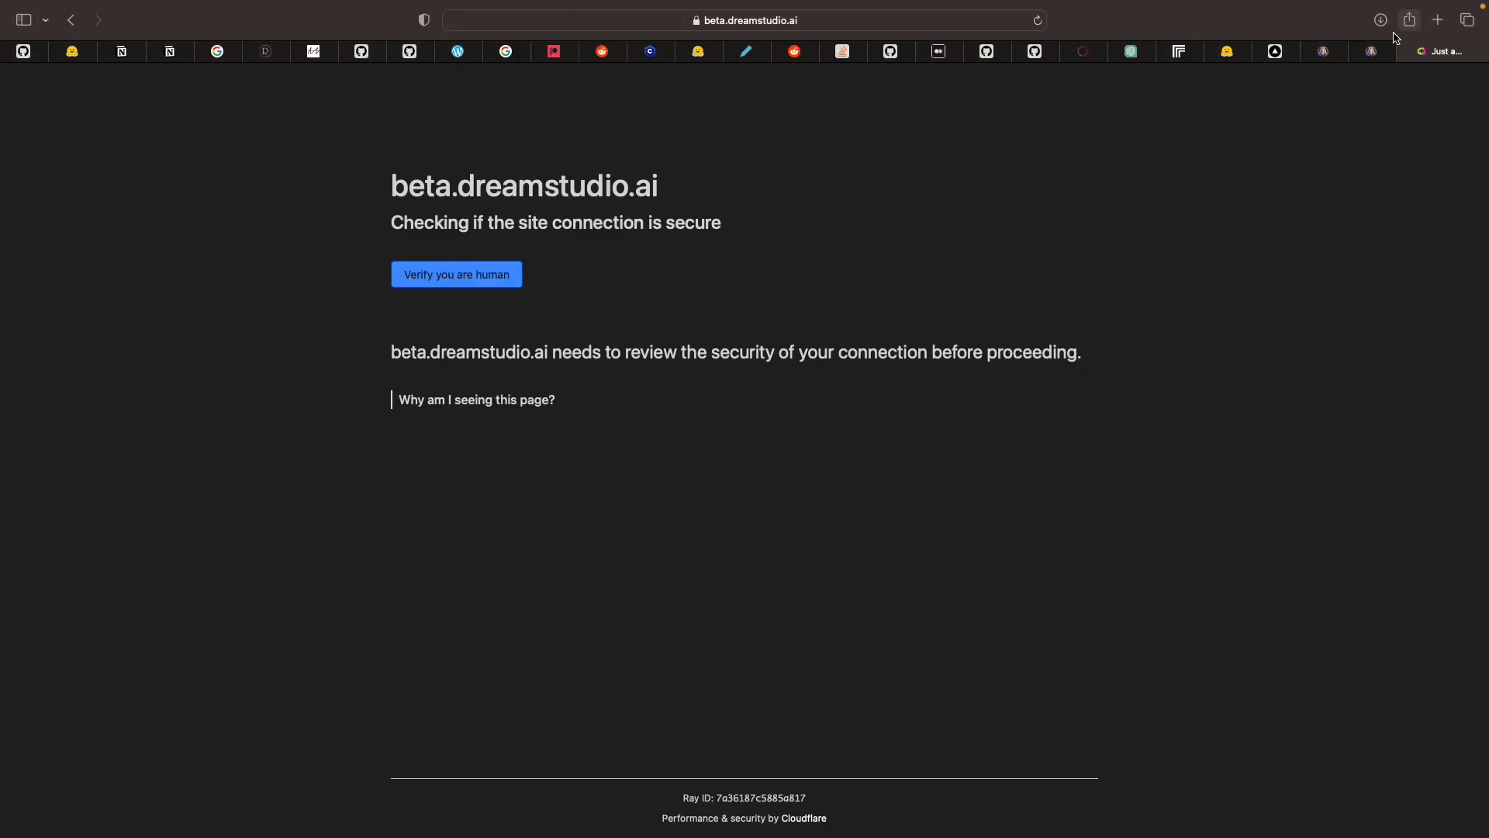
- Verify the DreamStudio connection as human and copy the "macro photography of a cute chibi bear made out of metal" prompt from the Leonardo.Ai generation page
{"action": "left_click", "coordinate": [469, 275]}
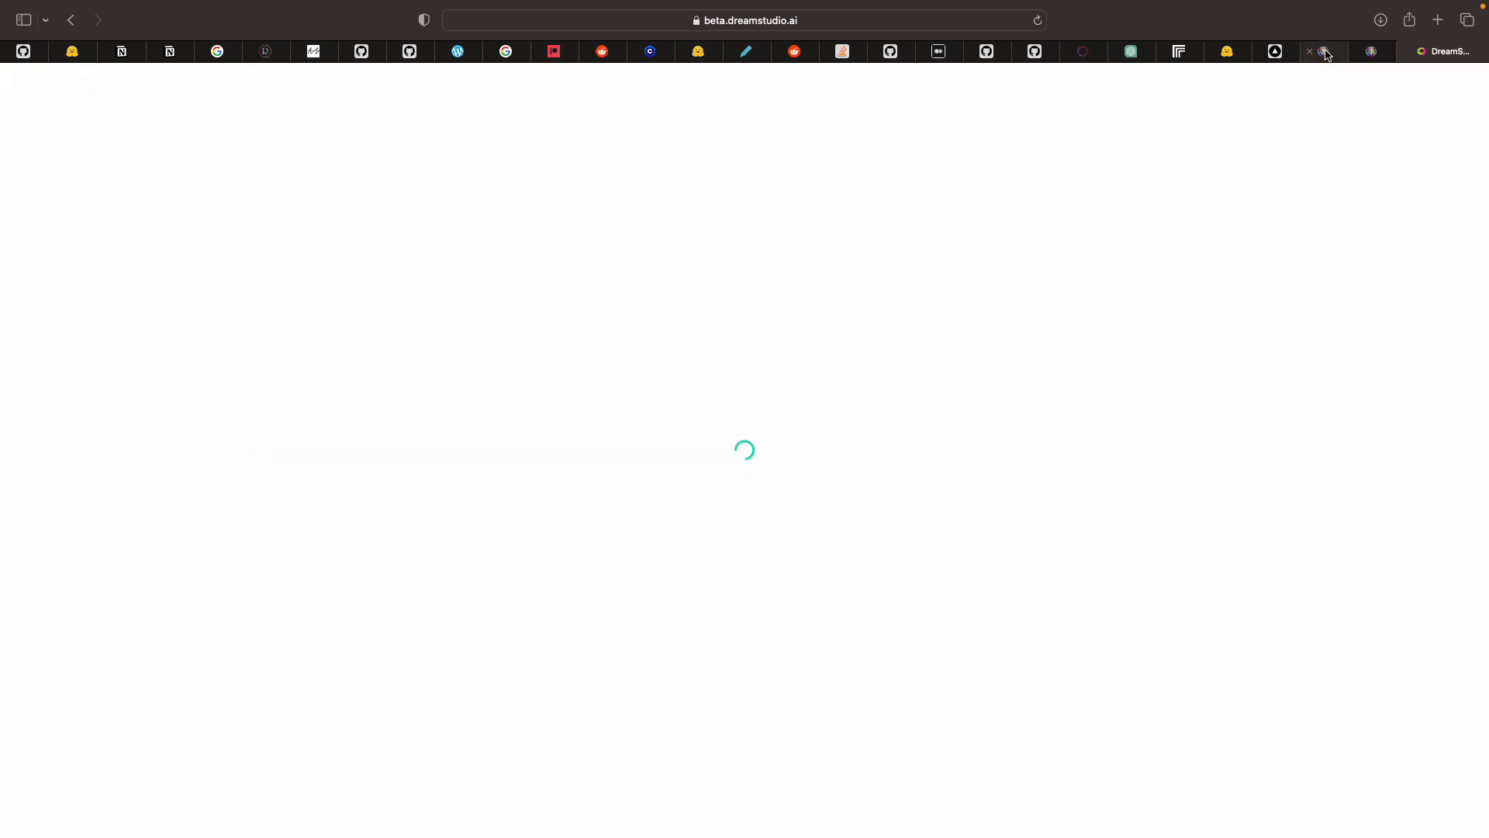
{"action": "left_click", "coordinate": [1326, 52]}
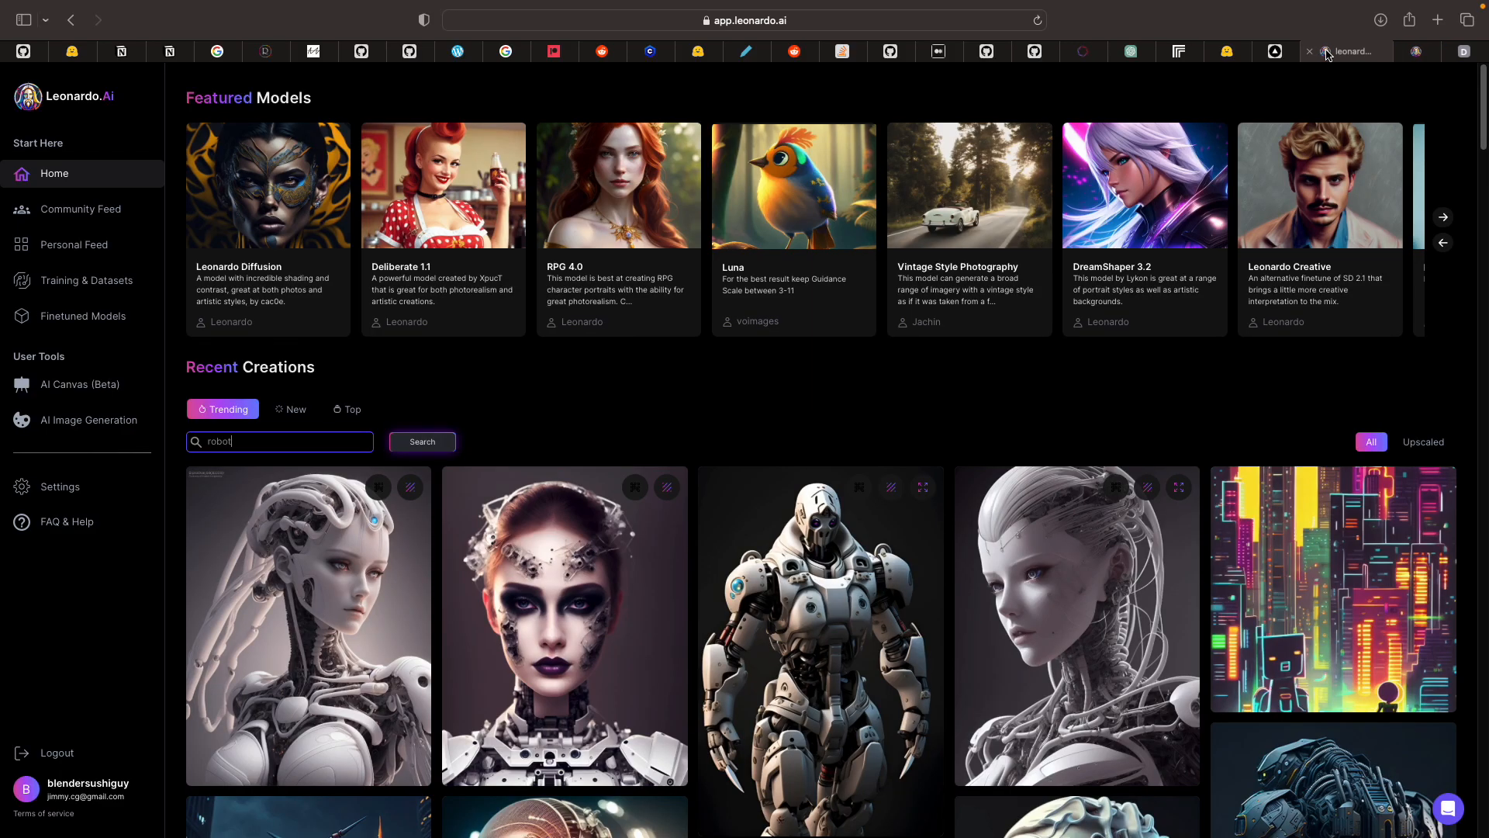
{"action": "left_click", "coordinate": [1418, 53]}
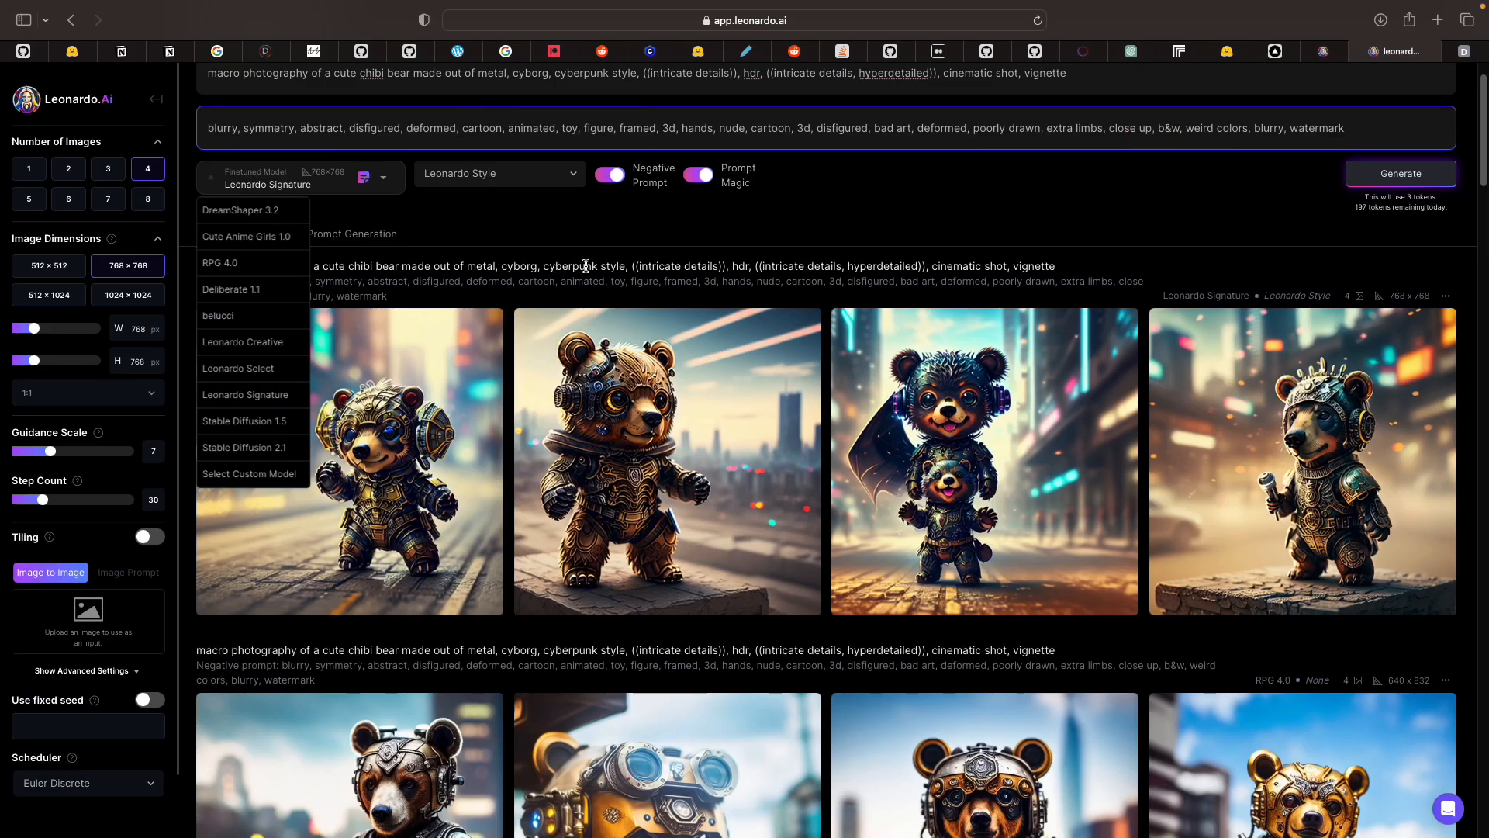
{"action": "triple_click", "coordinate": [499, 130]}
{"action": "scroll", "coordinate": [499, 133], "scroll_direction": "up", "scroll_amount": 1}
{"action": "triple_click", "coordinate": [489, 141]}
{"action": "key", "text": "super+c"}
- Replace the default DreamStudio prompt with the copied chibi bear prompt and choose the Stable Diffusion v2.1 model
{"action": "left_click", "coordinate": [1463, 51]}
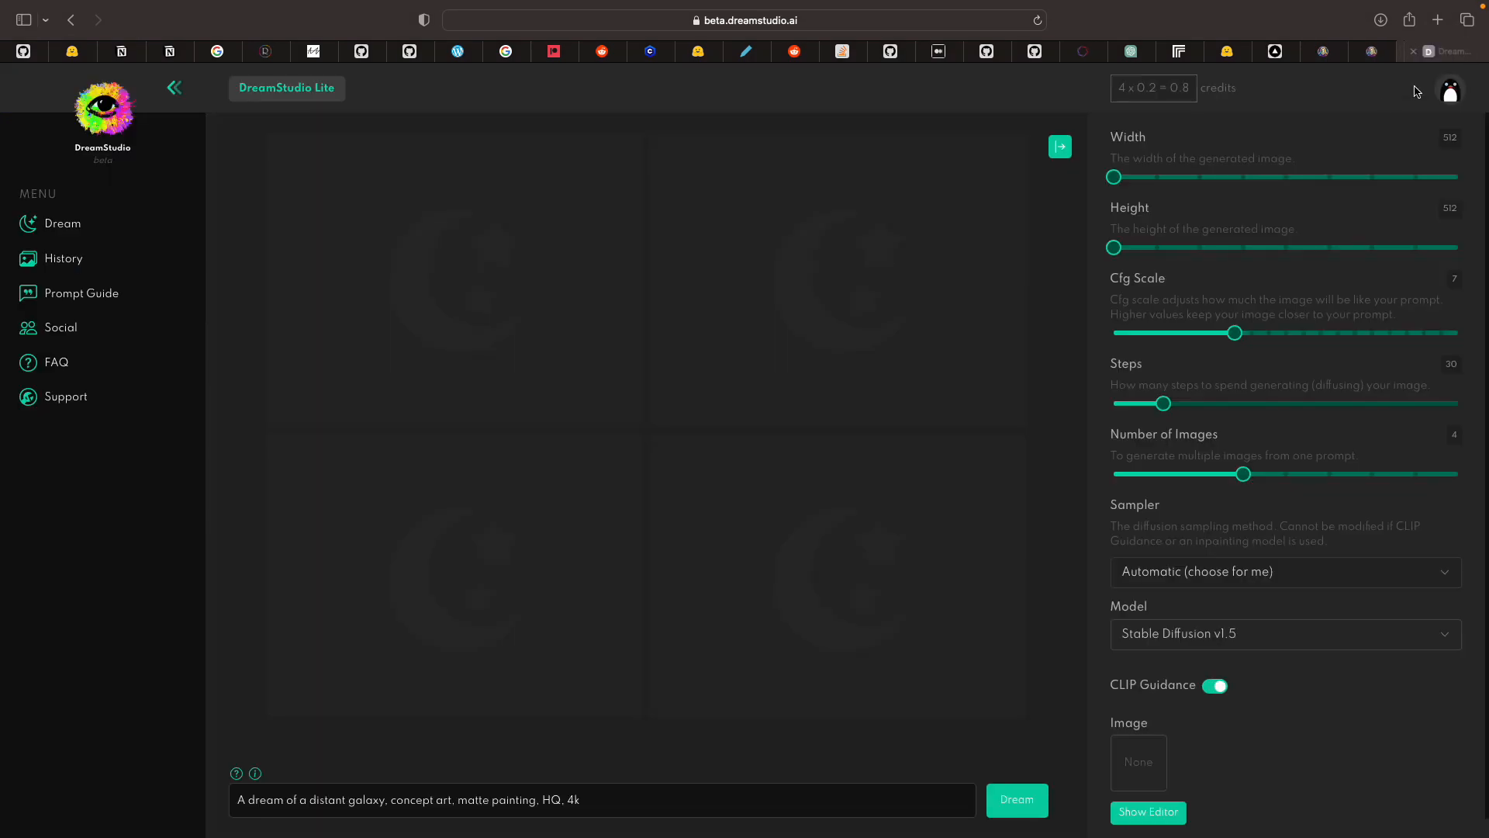
{"action": "triple_click", "coordinate": [603, 804]}
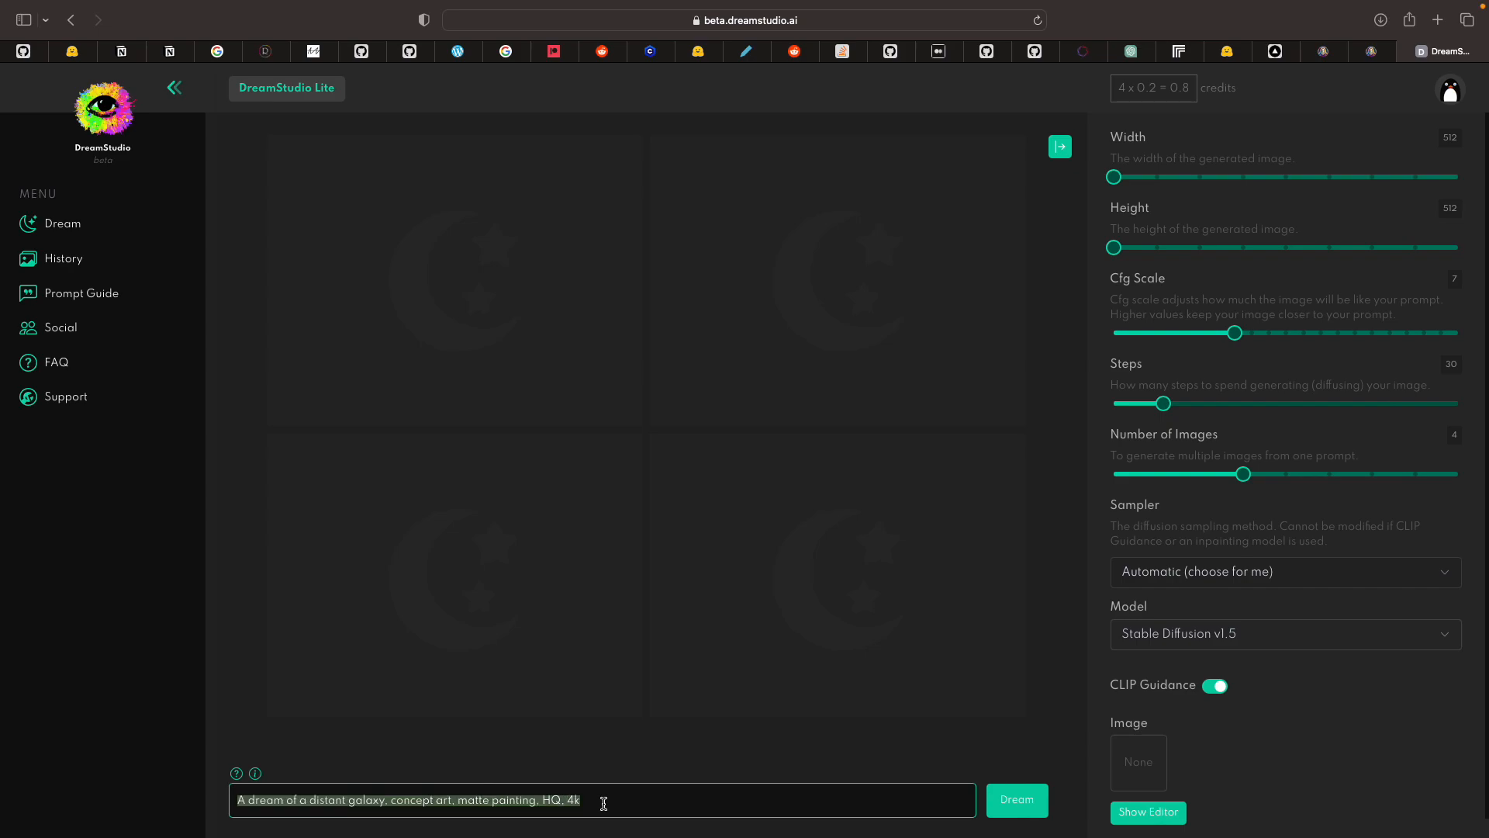
{"action": "key", "text": "super+v"}
{"action": "left_click", "coordinate": [1235, 634]}
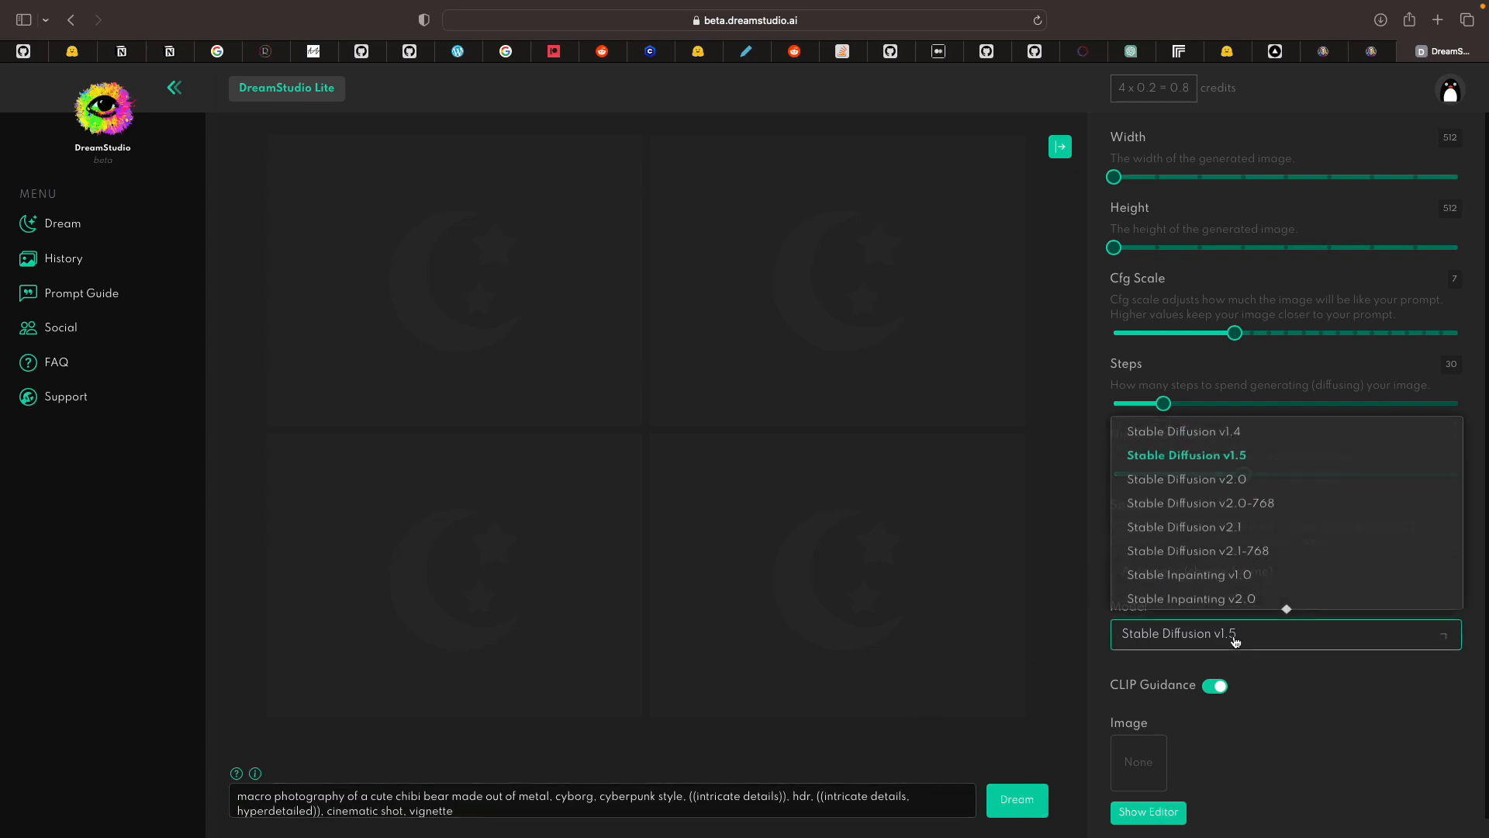
{"action": "left_click", "coordinate": [1240, 518]}
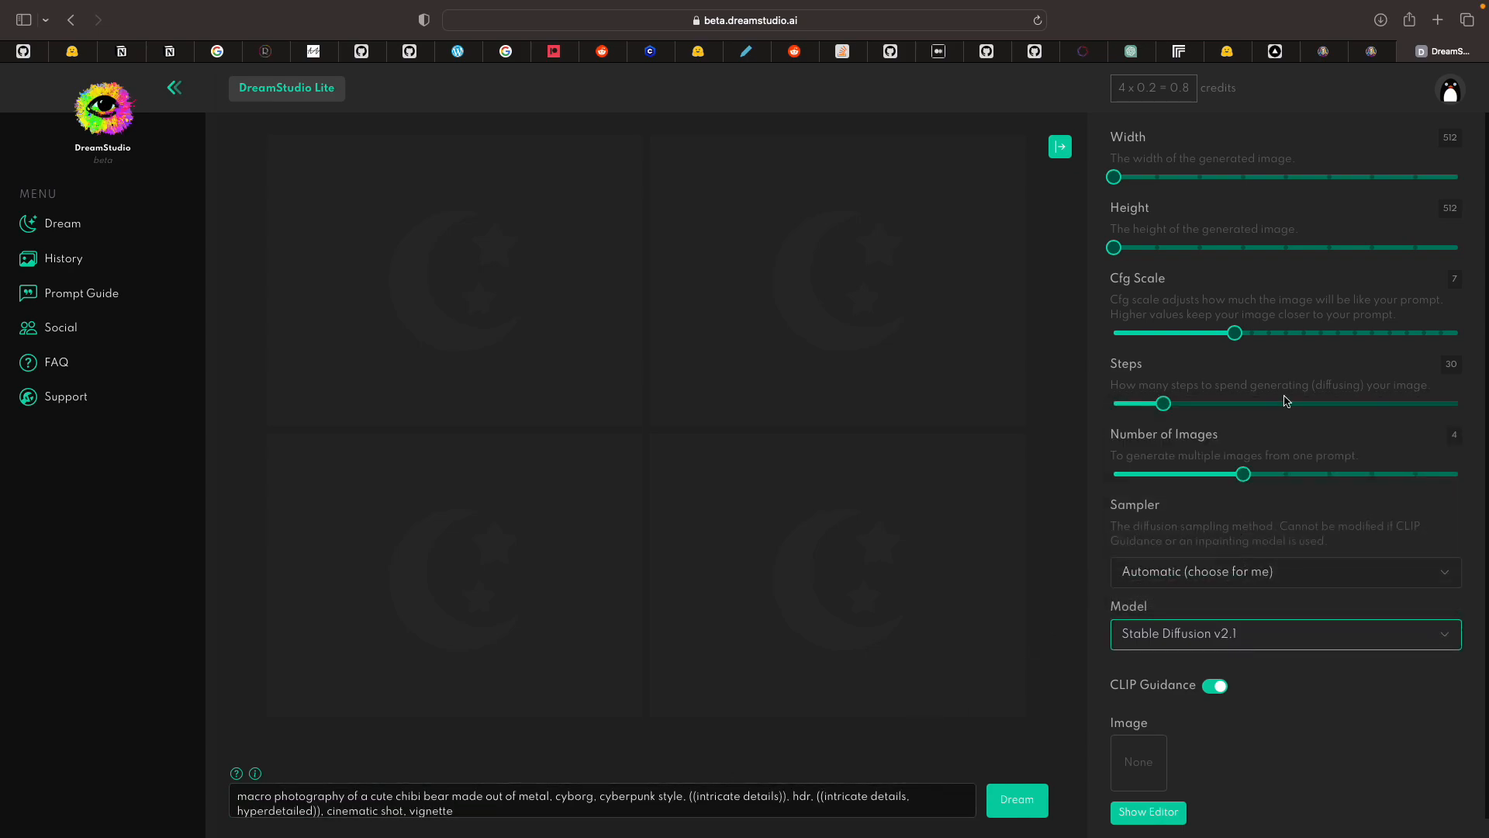
- Look over the DreamStudio generation settings, hiding and reshowing them once, and close the DreamStudio tab
{"action": "scroll", "coordinate": [1263, 546], "scroll_direction": "down", "scroll_amount": 1}
{"action": "scroll", "coordinate": [1186, 680], "scroll_direction": "up", "scroll_amount": 1}
{"action": "left_click", "coordinate": [1059, 148]}
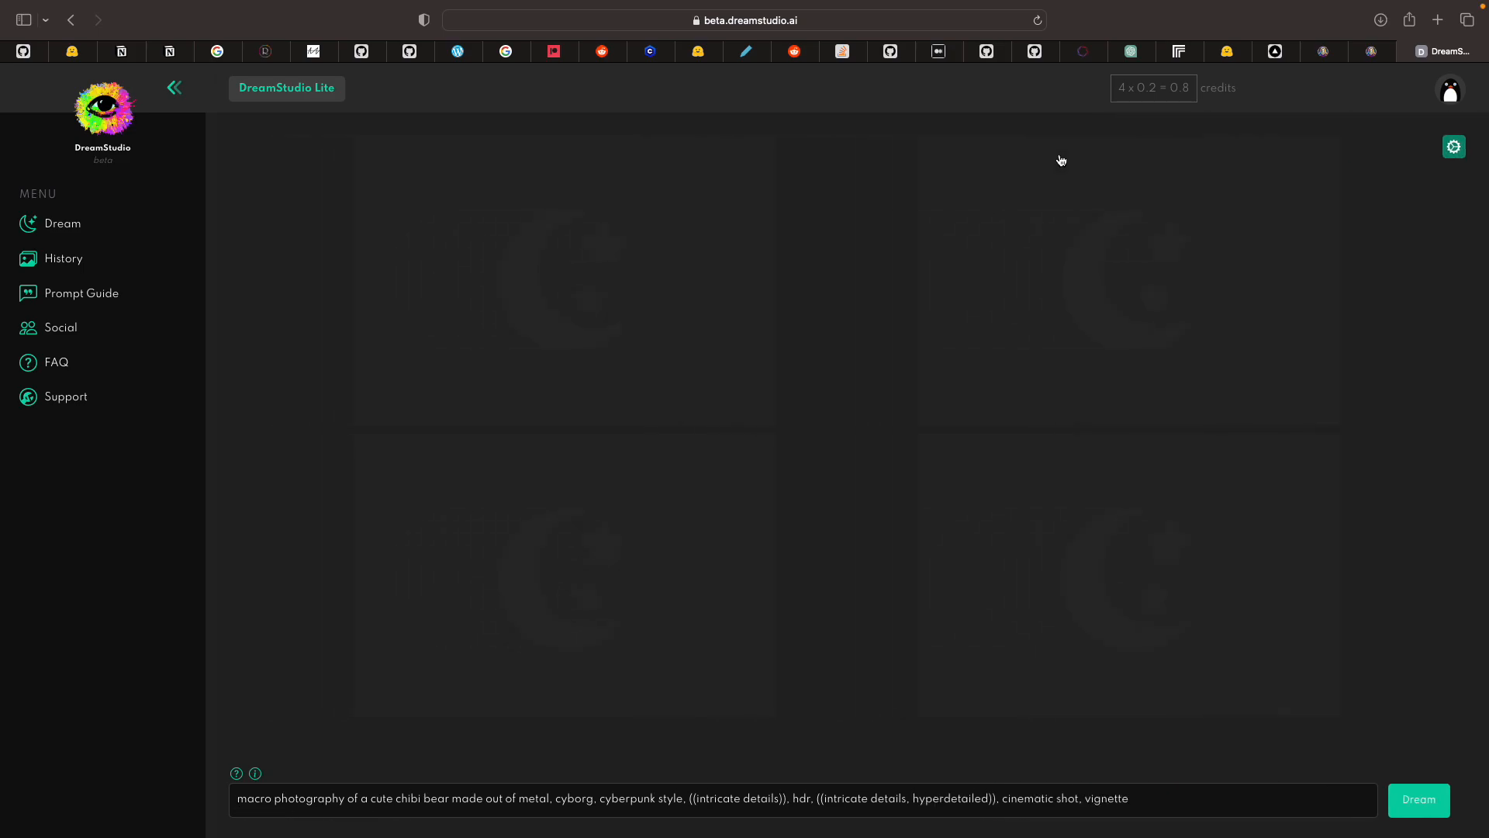
{"action": "left_click", "coordinate": [1454, 152]}
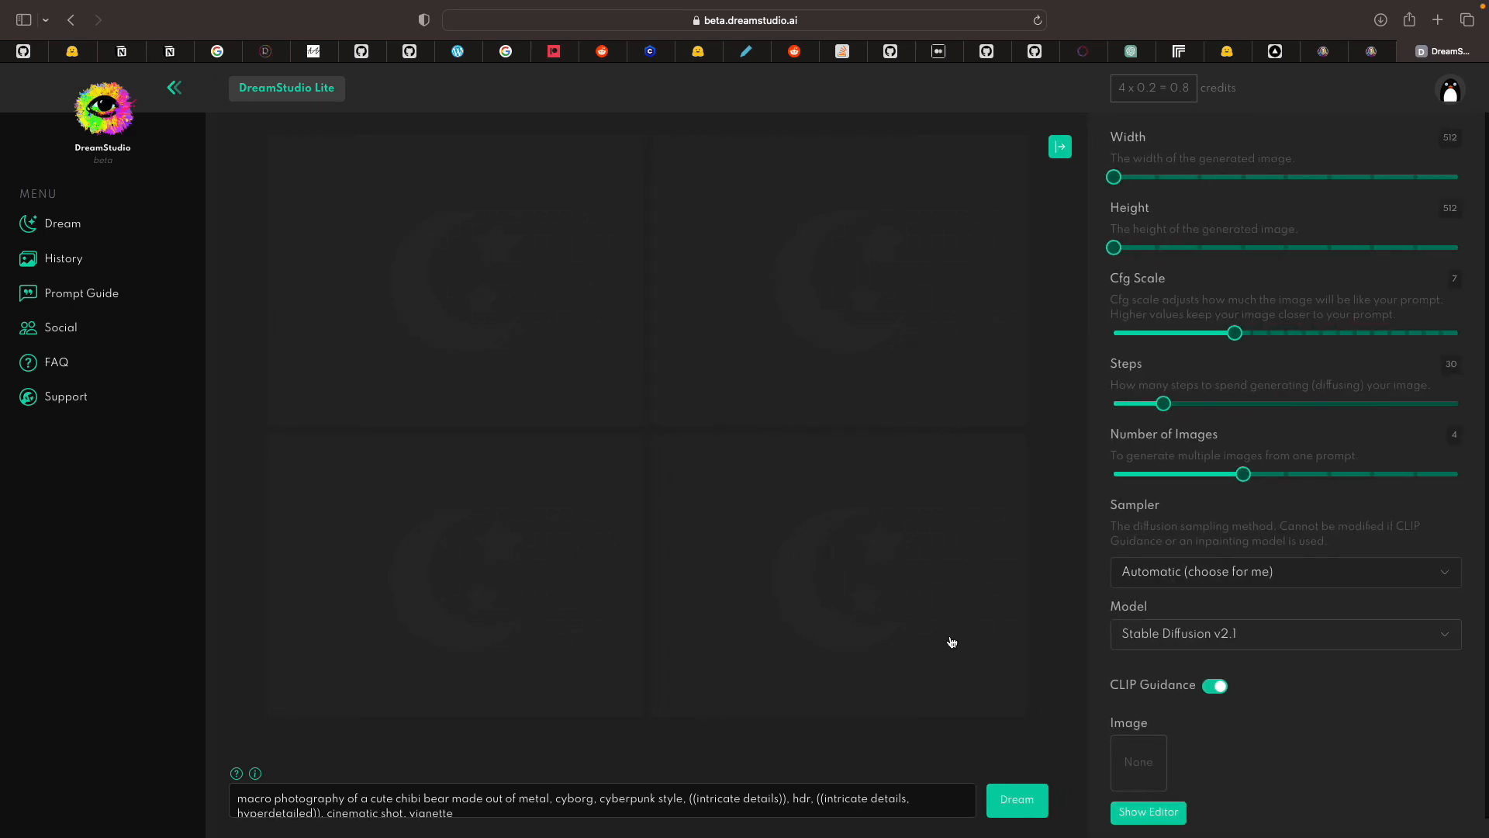
{"action": "scroll", "coordinate": [1210, 755], "scroll_direction": "down", "scroll_amount": 1}
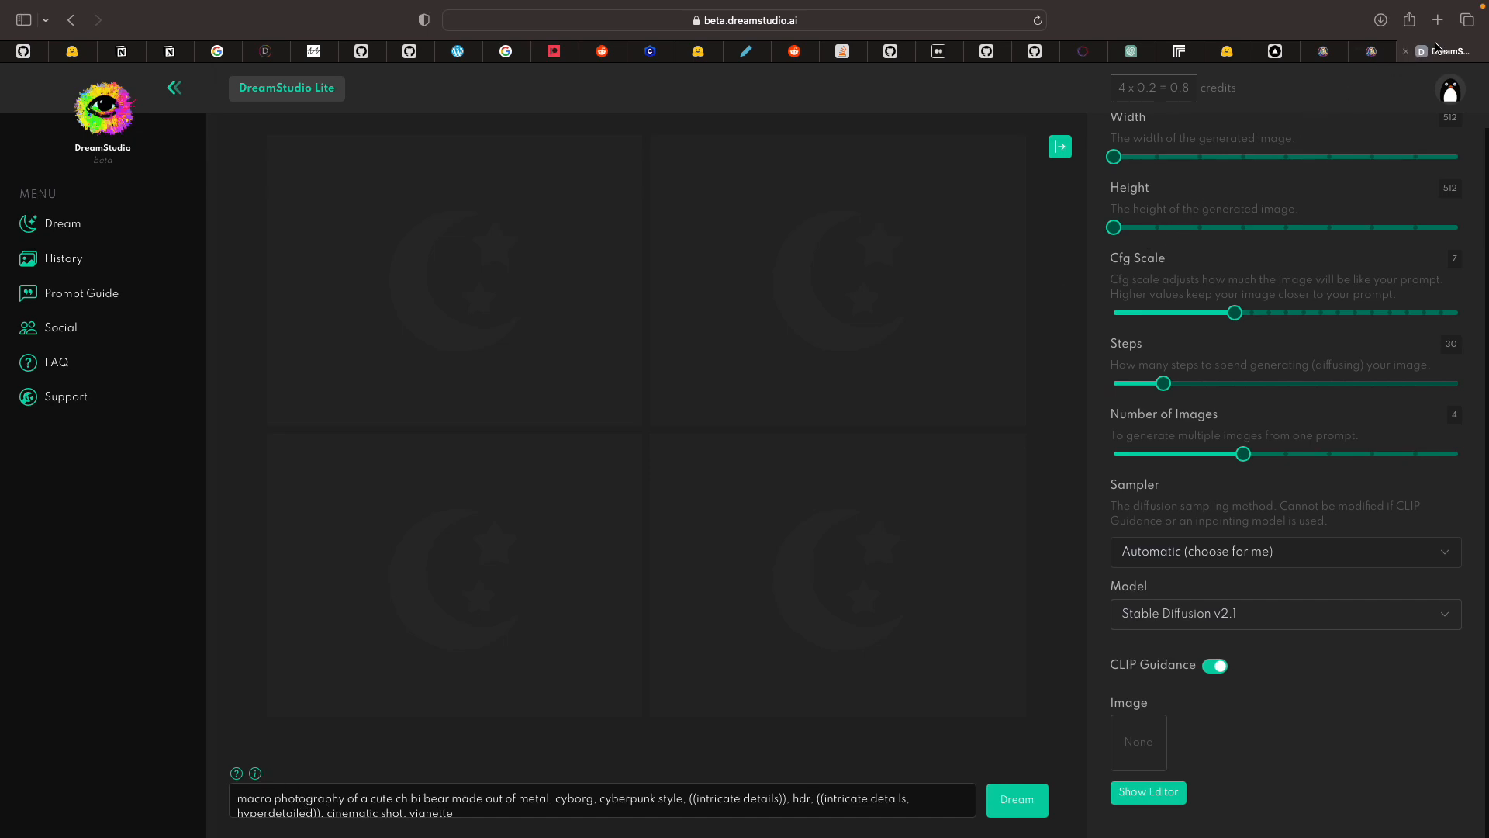
{"action": "key", "text": "super+w"}
- View several of the Leonardo Signature bear images enlarged and return to the full-screen generation list
{"action": "scroll", "coordinate": [1028, 357], "scroll_direction": "down", "scroll_amount": 5}
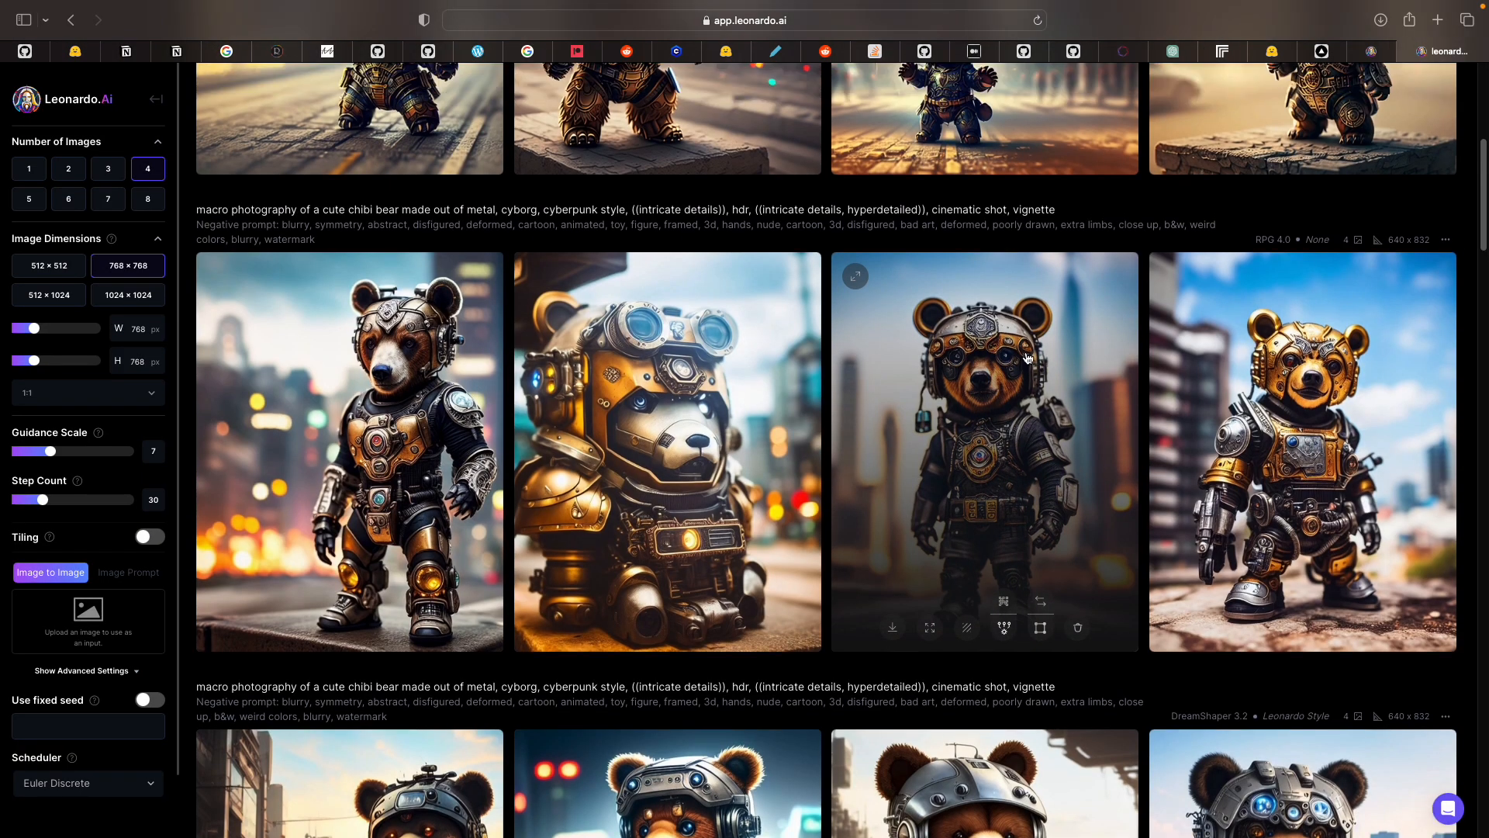
{"action": "scroll", "coordinate": [1027, 358], "scroll_direction": "up", "scroll_amount": 3}
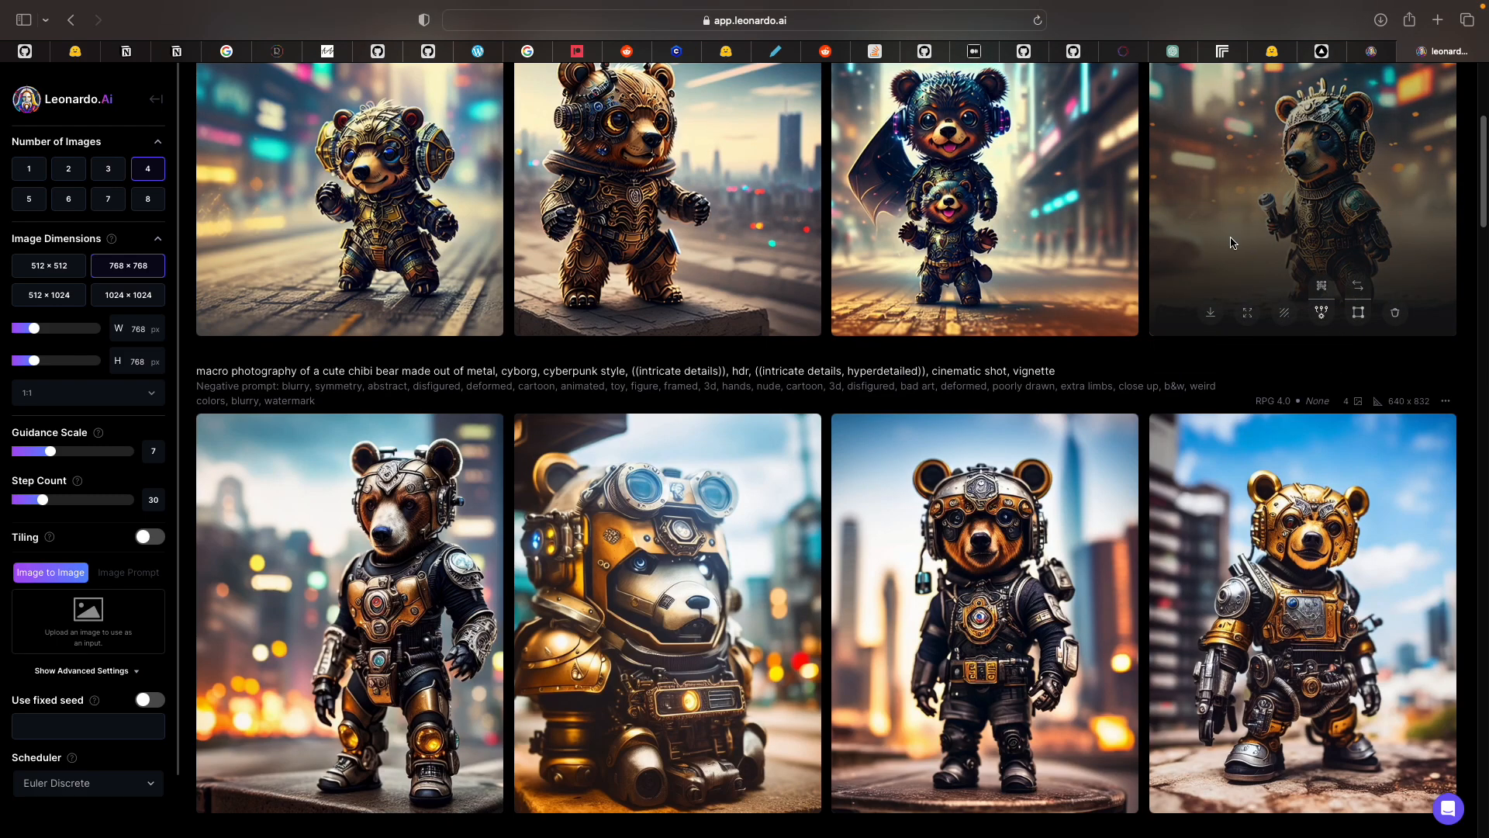
{"action": "left_click", "coordinate": [1236, 238]}
{"action": "key", "text": "Left"}
{"action": "key", "text": "Left"}
{"action": "key", "text": "Right"}
{"action": "key", "text": "Escape"}
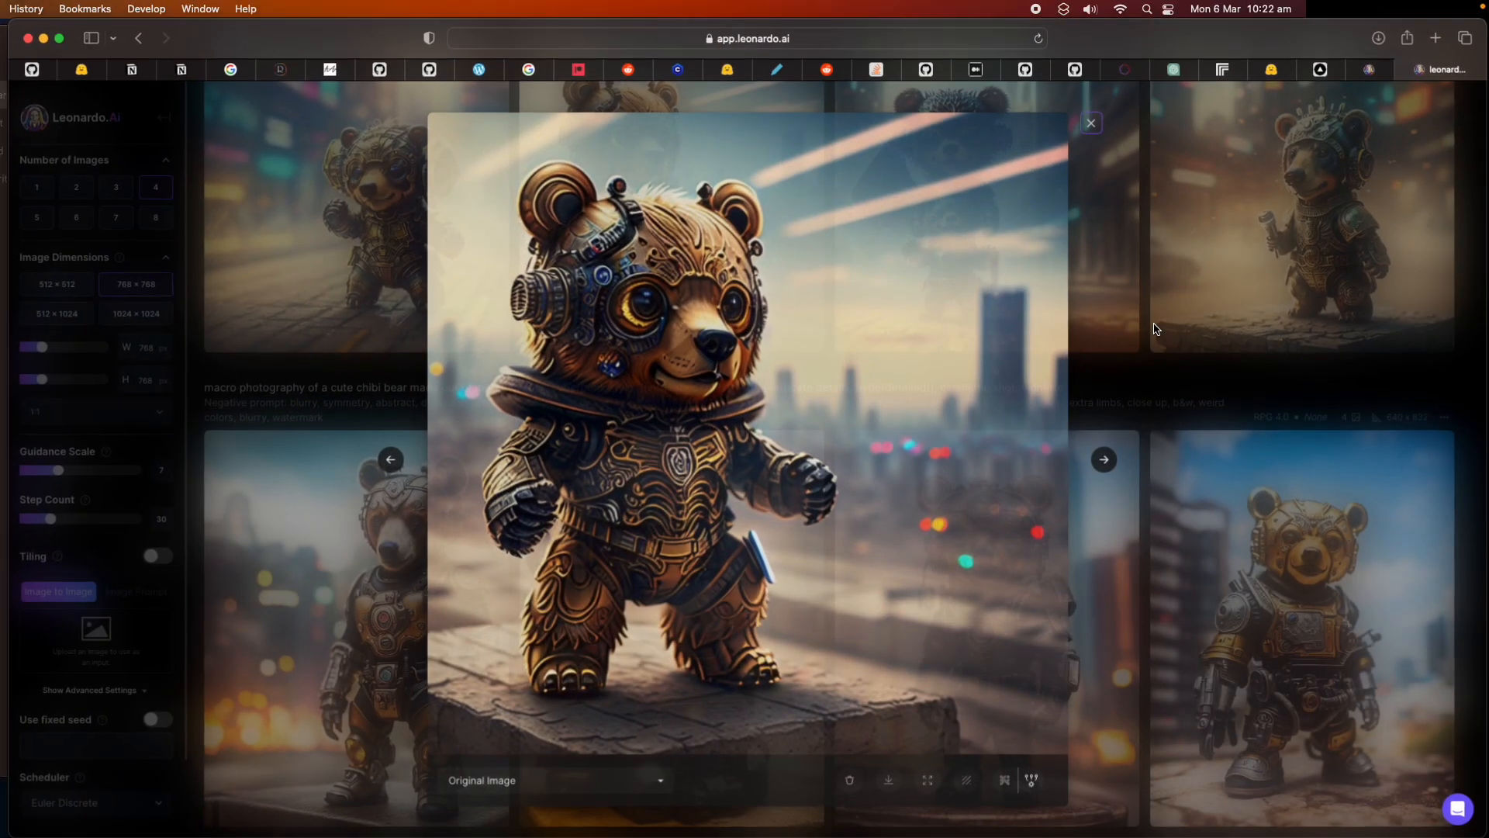
{"action": "left_click", "coordinate": [59, 44]}
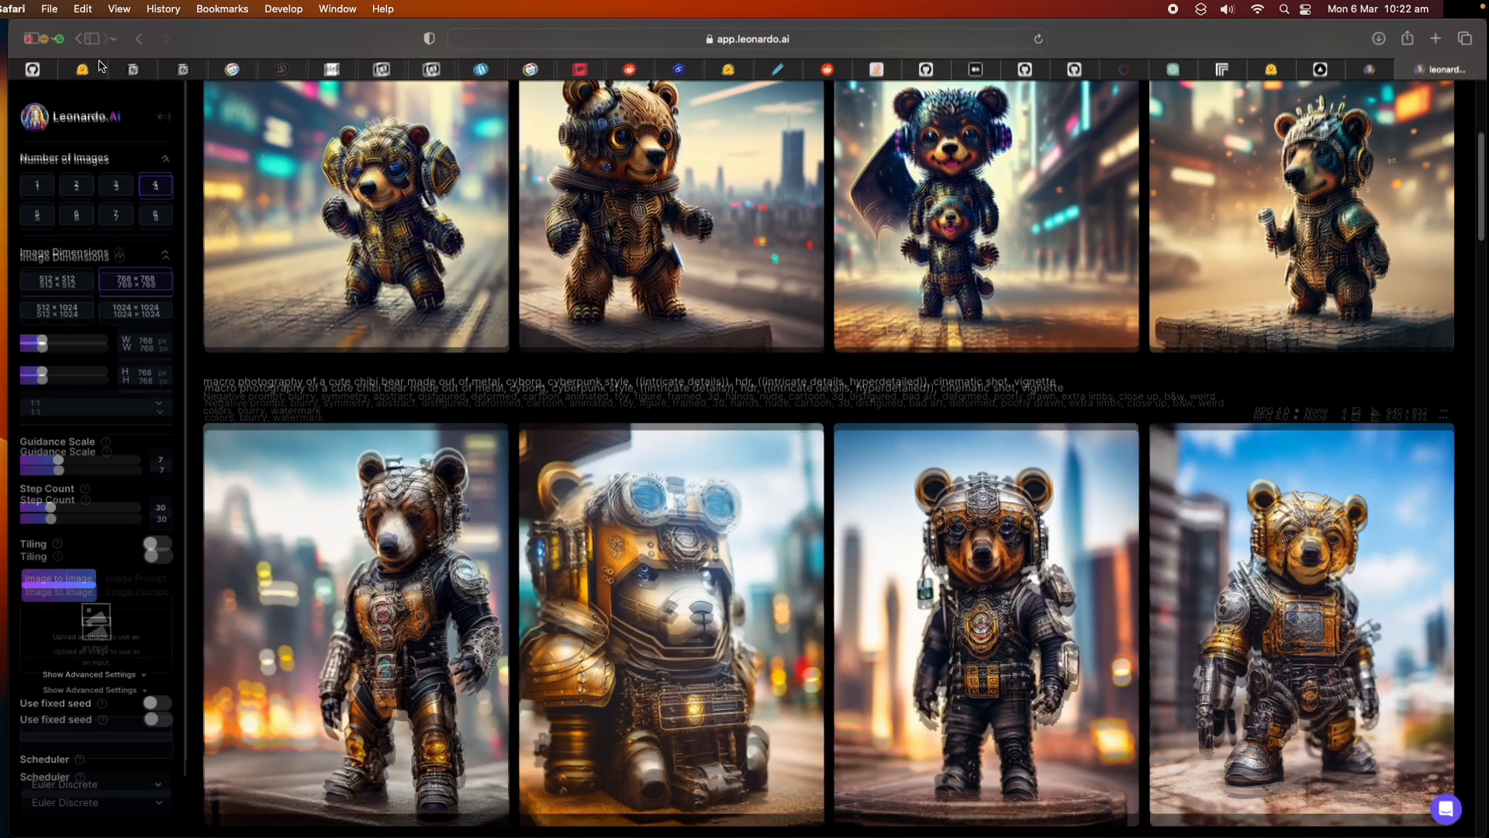
- Browse the older Leonardo.Ai bear and circus monkey city generations and go back to the prompt area
{"action": "scroll", "coordinate": [777, 532], "scroll_direction": "down", "scroll_amount": 5}
{"action": "scroll", "coordinate": [777, 532], "scroll_direction": "down", "scroll_amount": 10}
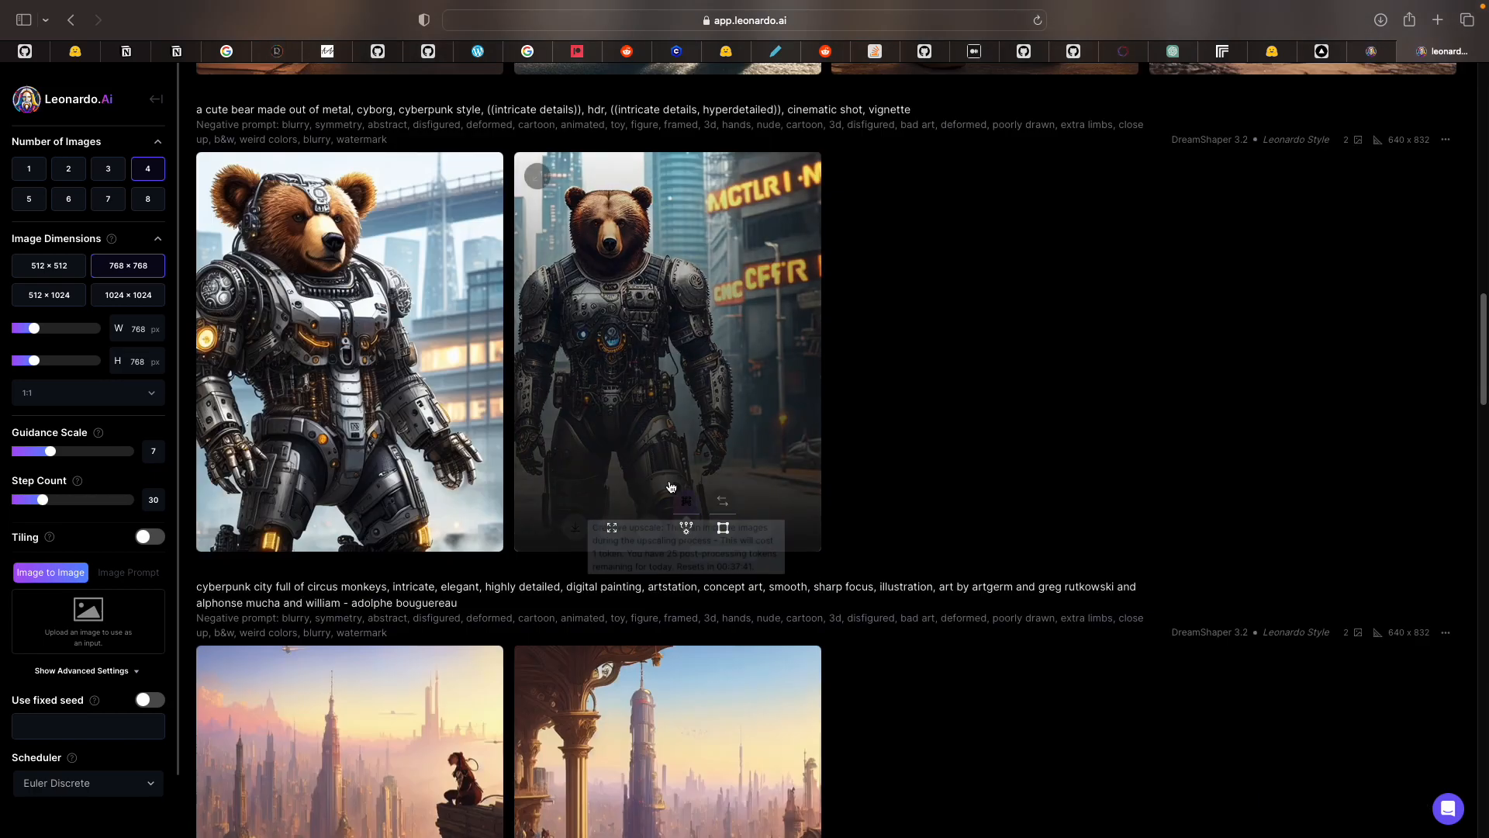
{"action": "scroll", "coordinate": [741, 572], "scroll_direction": "down", "scroll_amount": 10}
{"action": "scroll", "coordinate": [741, 572], "scroll_direction": "up", "scroll_amount": 20}
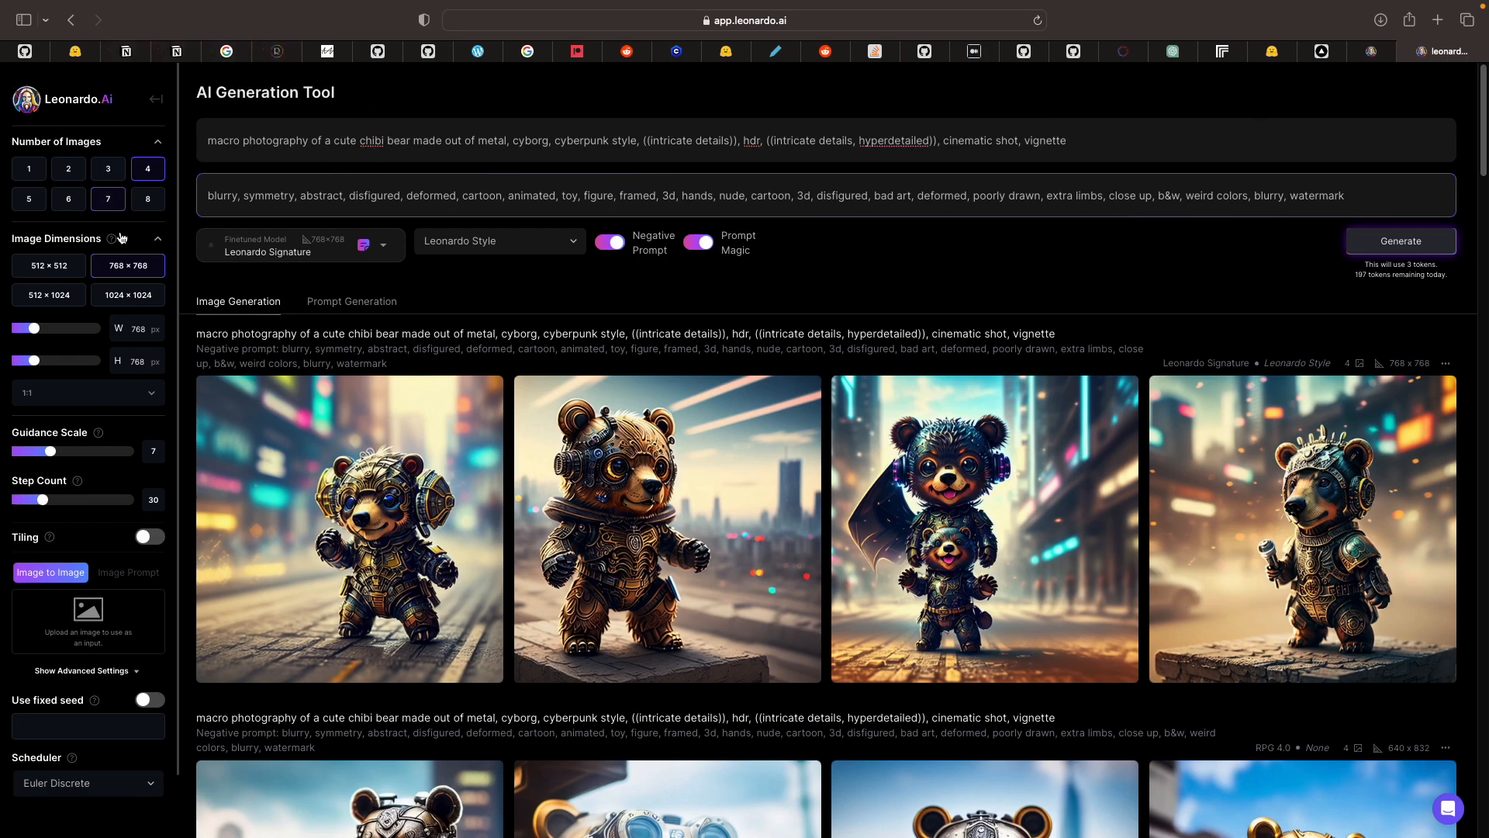
- Load mage.space in a new browser tab and paste the chibi bear prompt into its prompt field
{"action": "mouse_move", "coordinate": [455, 496]}
{"action": "left_click", "coordinate": [1437, 20]}
{"action": "type", "text": "mage.space"}
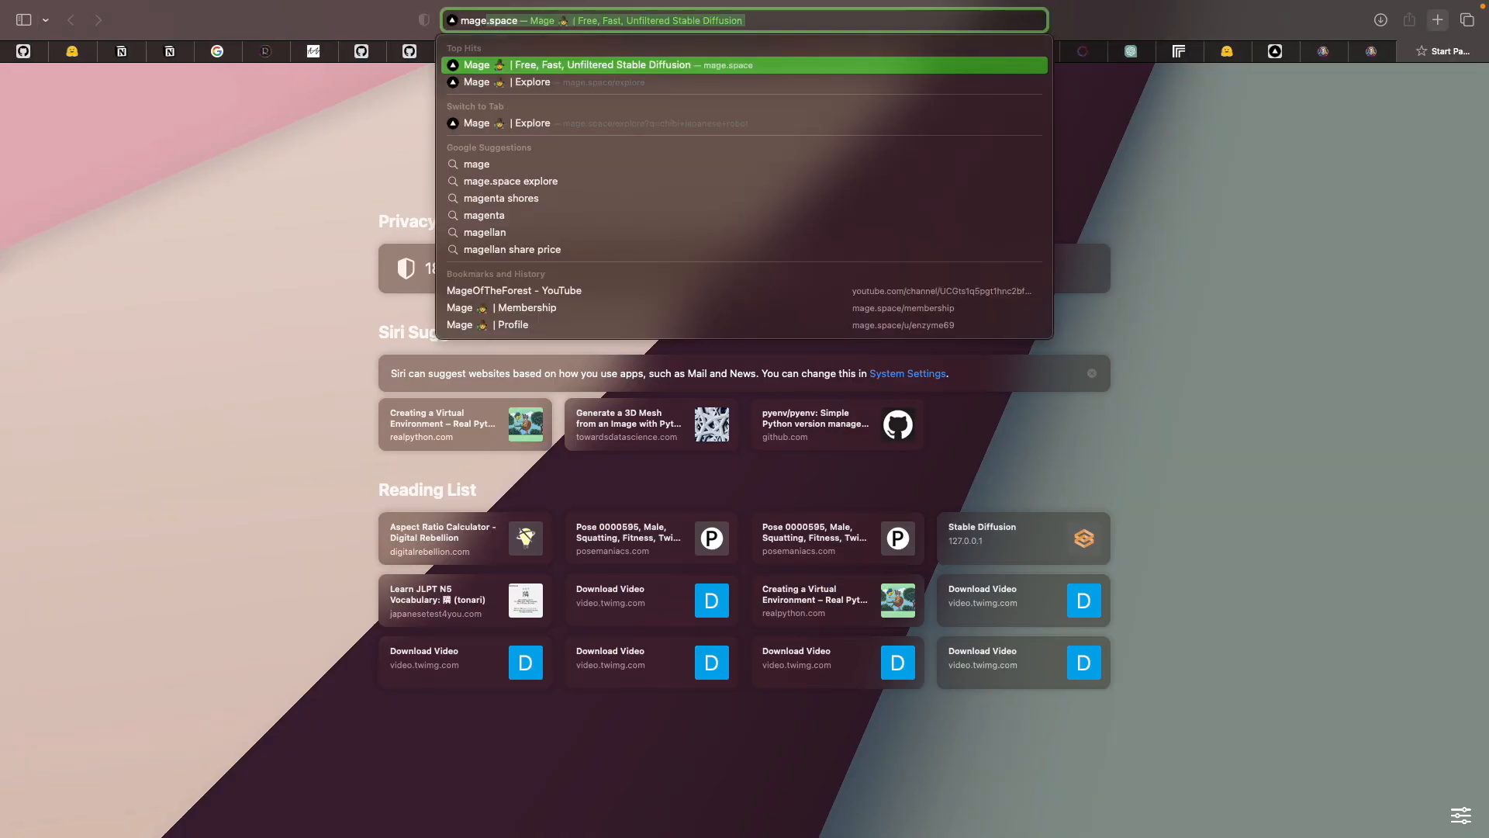
{"action": "key", "text": "Return"}
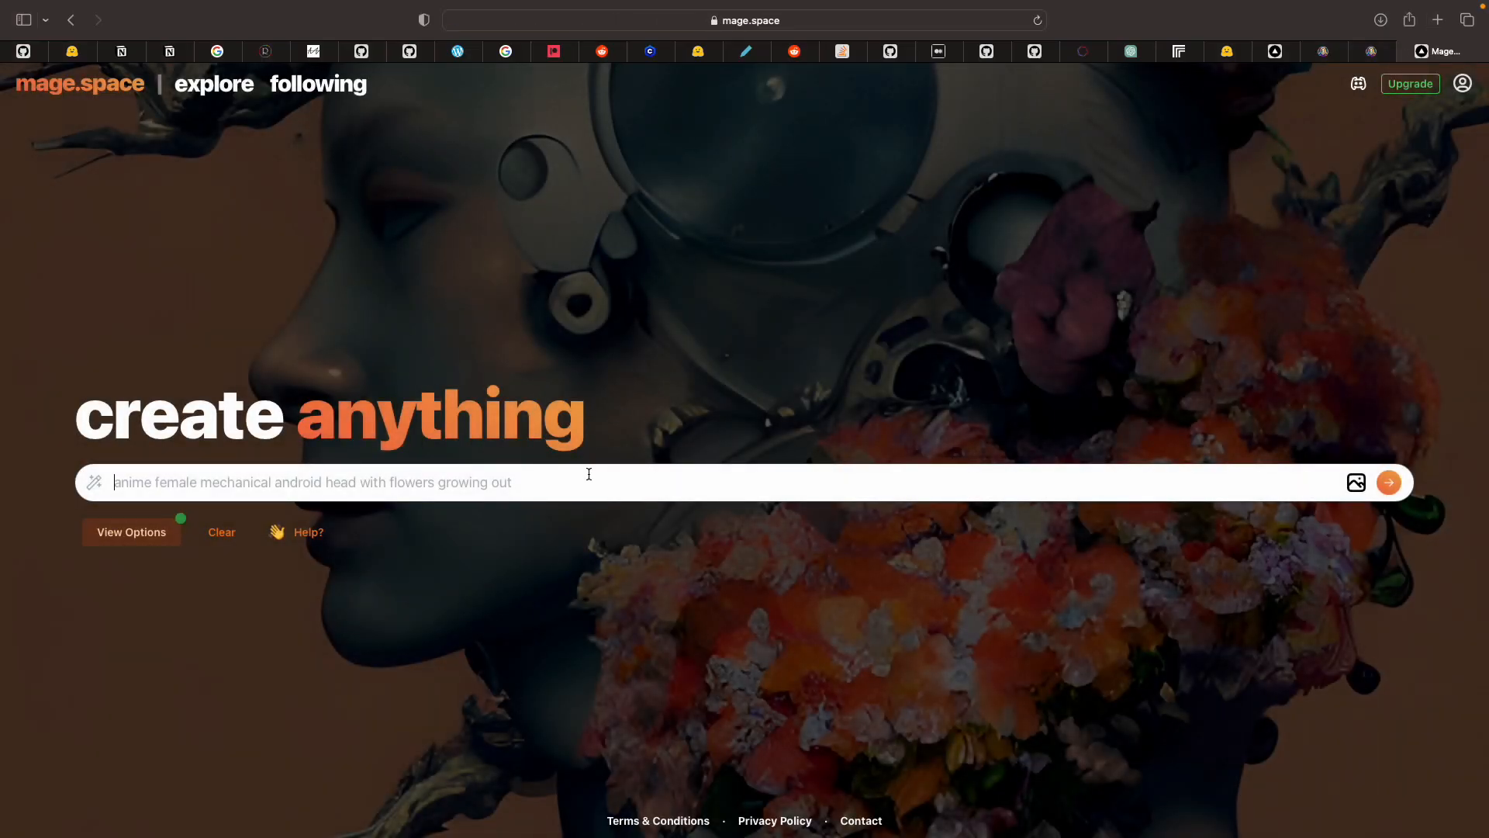
{"action": "key", "text": "super+v"}
- Show the mage.space generation options and review the models, aspect ratio, steps and guidance scale
{"action": "left_click", "coordinate": [154, 535]}
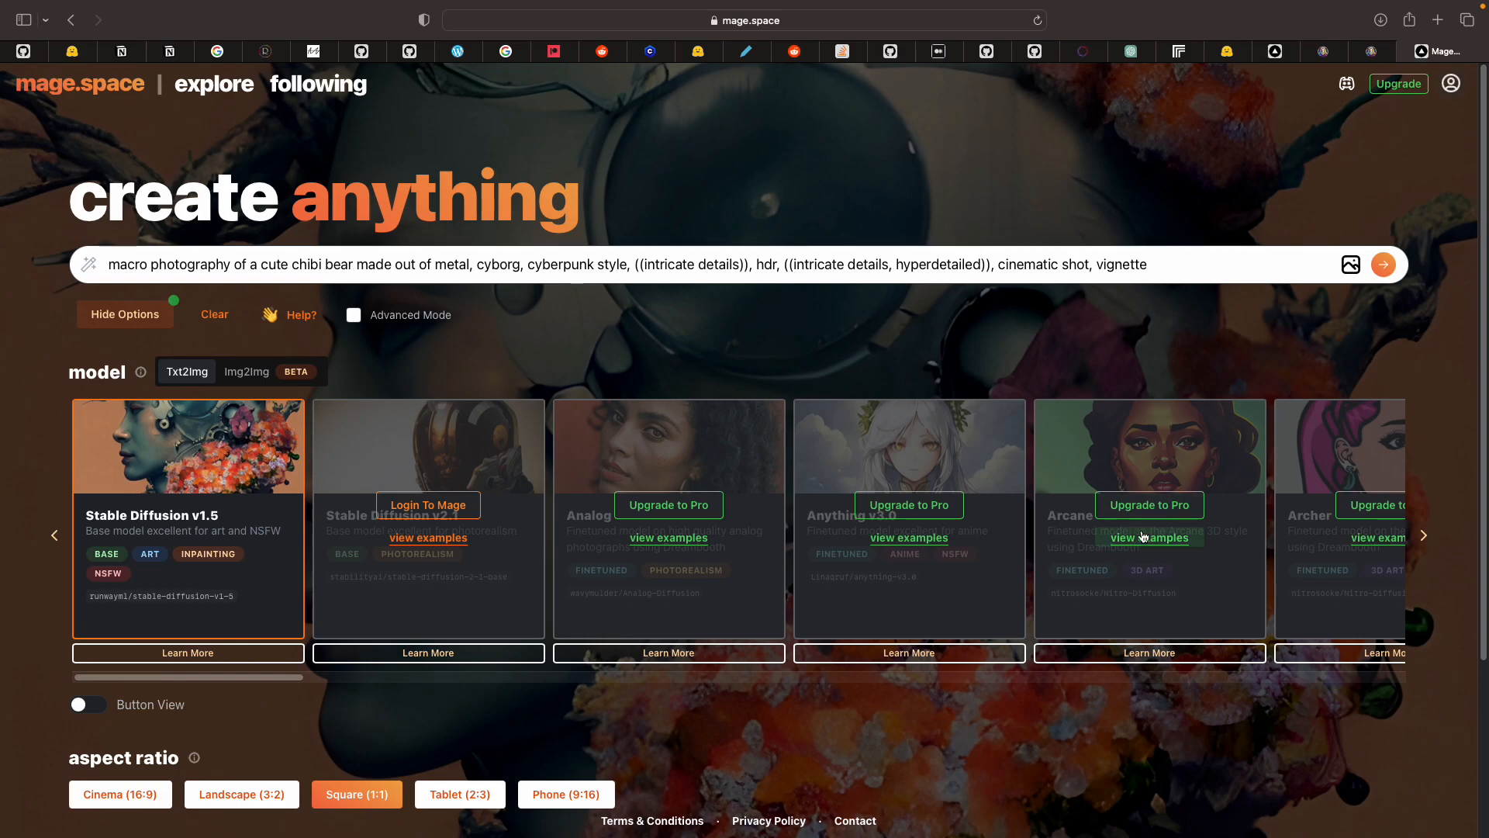
{"action": "scroll", "coordinate": [447, 636], "scroll_direction": "down", "scroll_amount": 3}
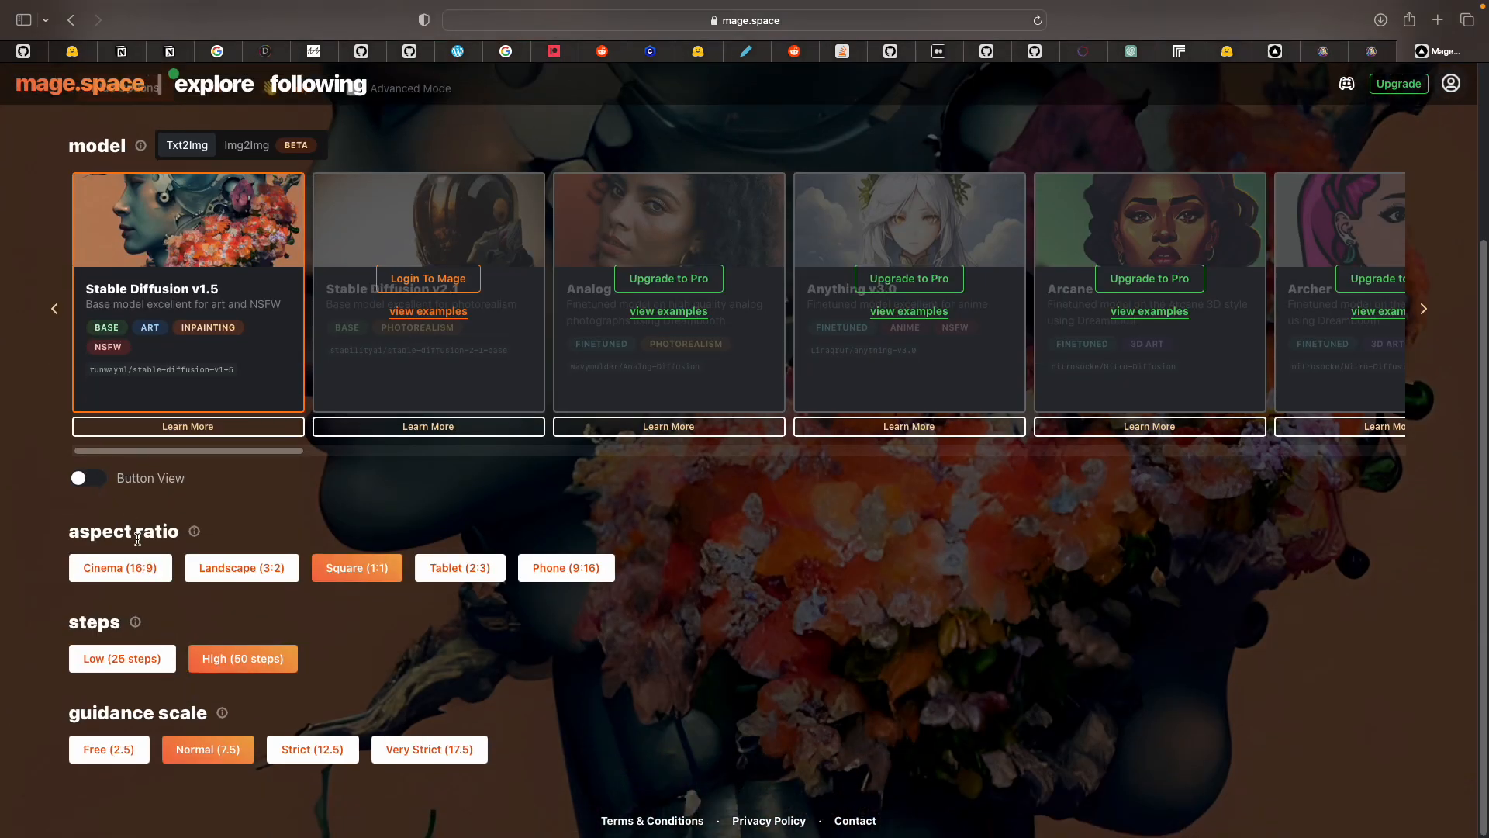
{"action": "scroll", "coordinate": [277, 642], "scroll_direction": "up", "scroll_amount": 2}
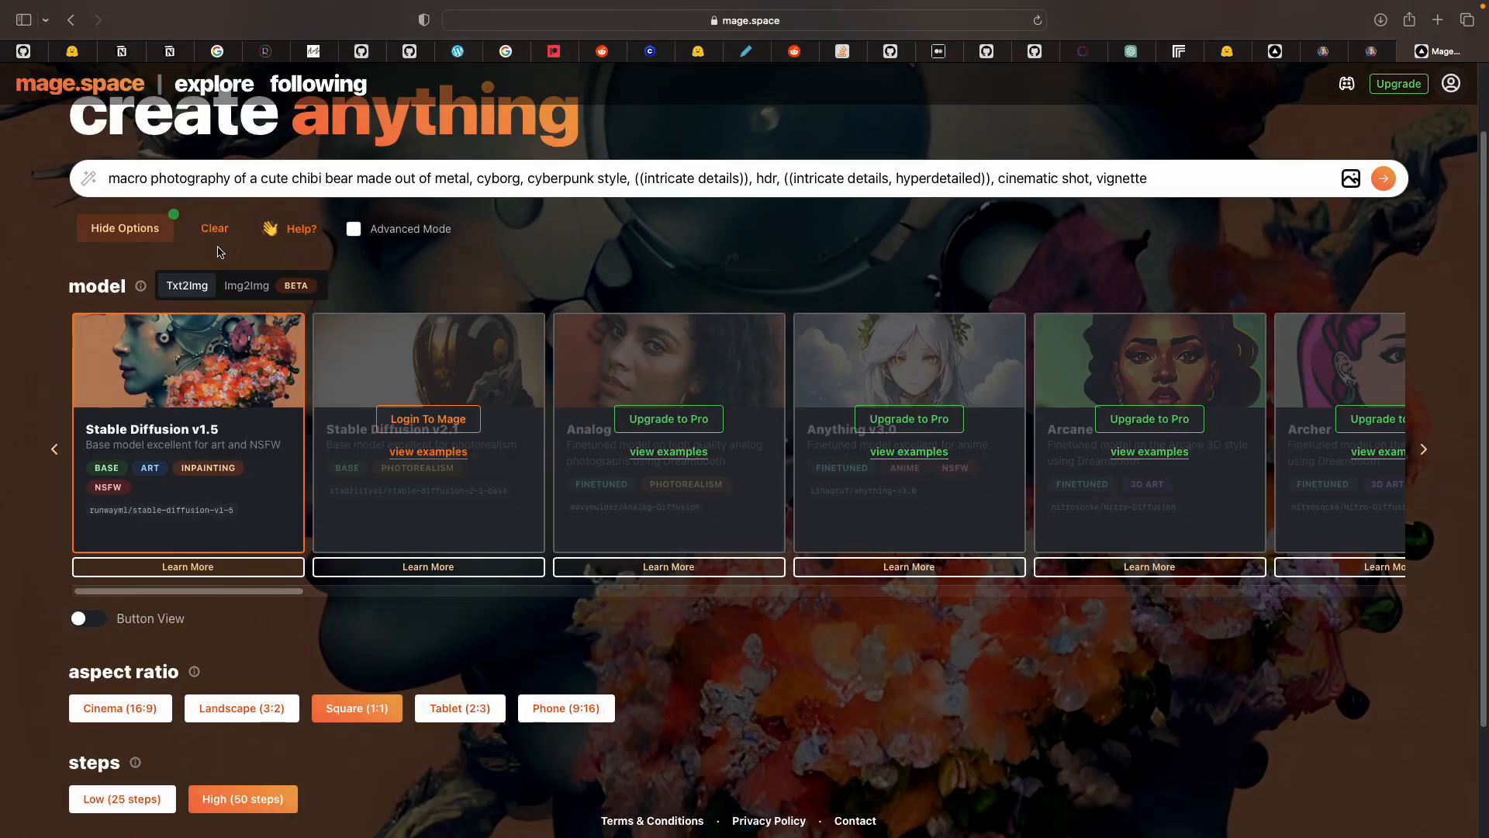
{"action": "scroll", "coordinate": [760, 561], "scroll_direction": "up", "scroll_amount": 2}
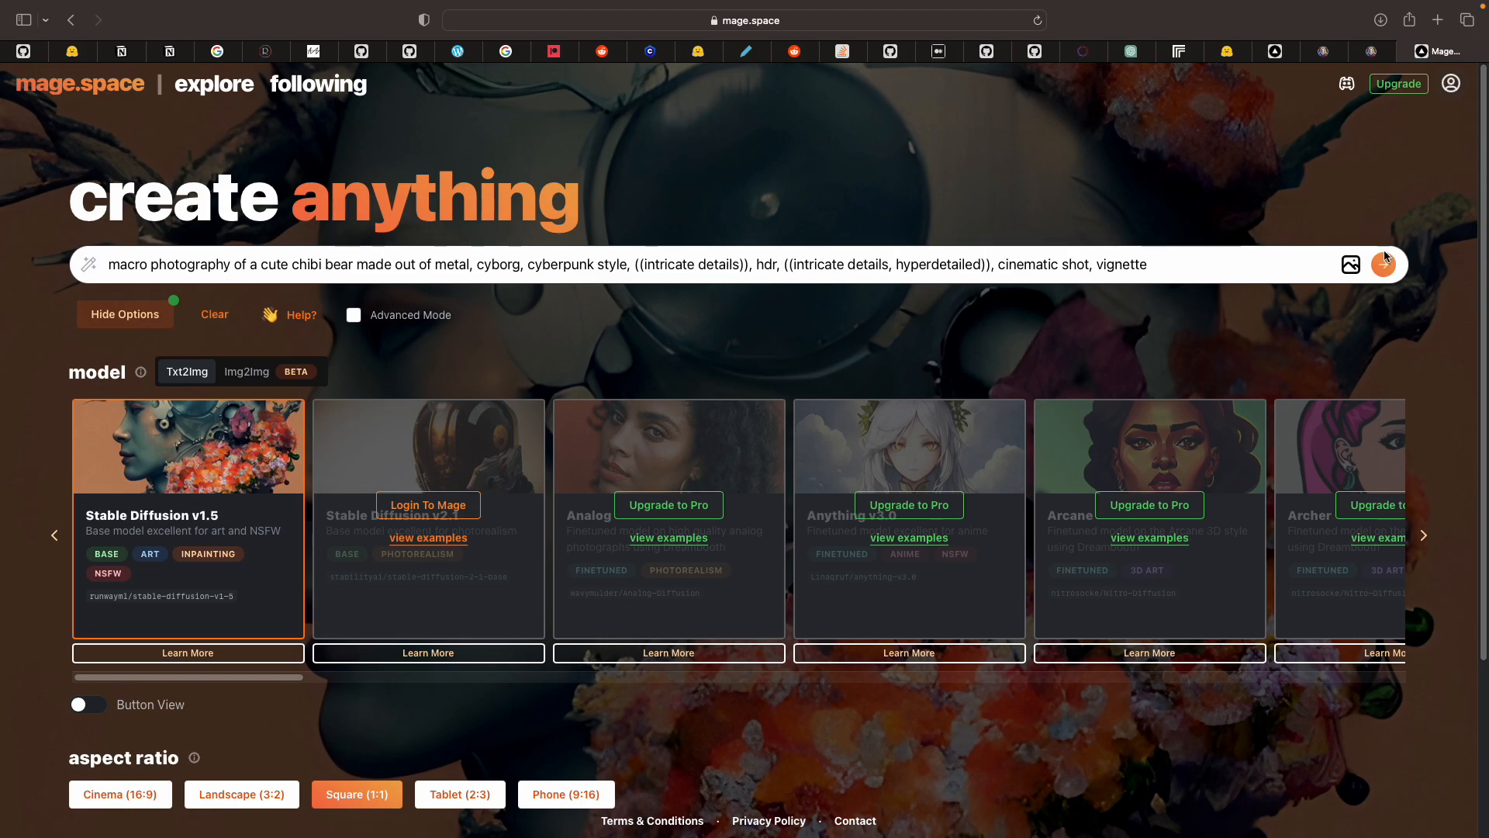
- Try to enable Advanced Mode, dismiss the login dialog and close the mage.space tab
{"action": "left_click", "coordinate": [352, 322]}
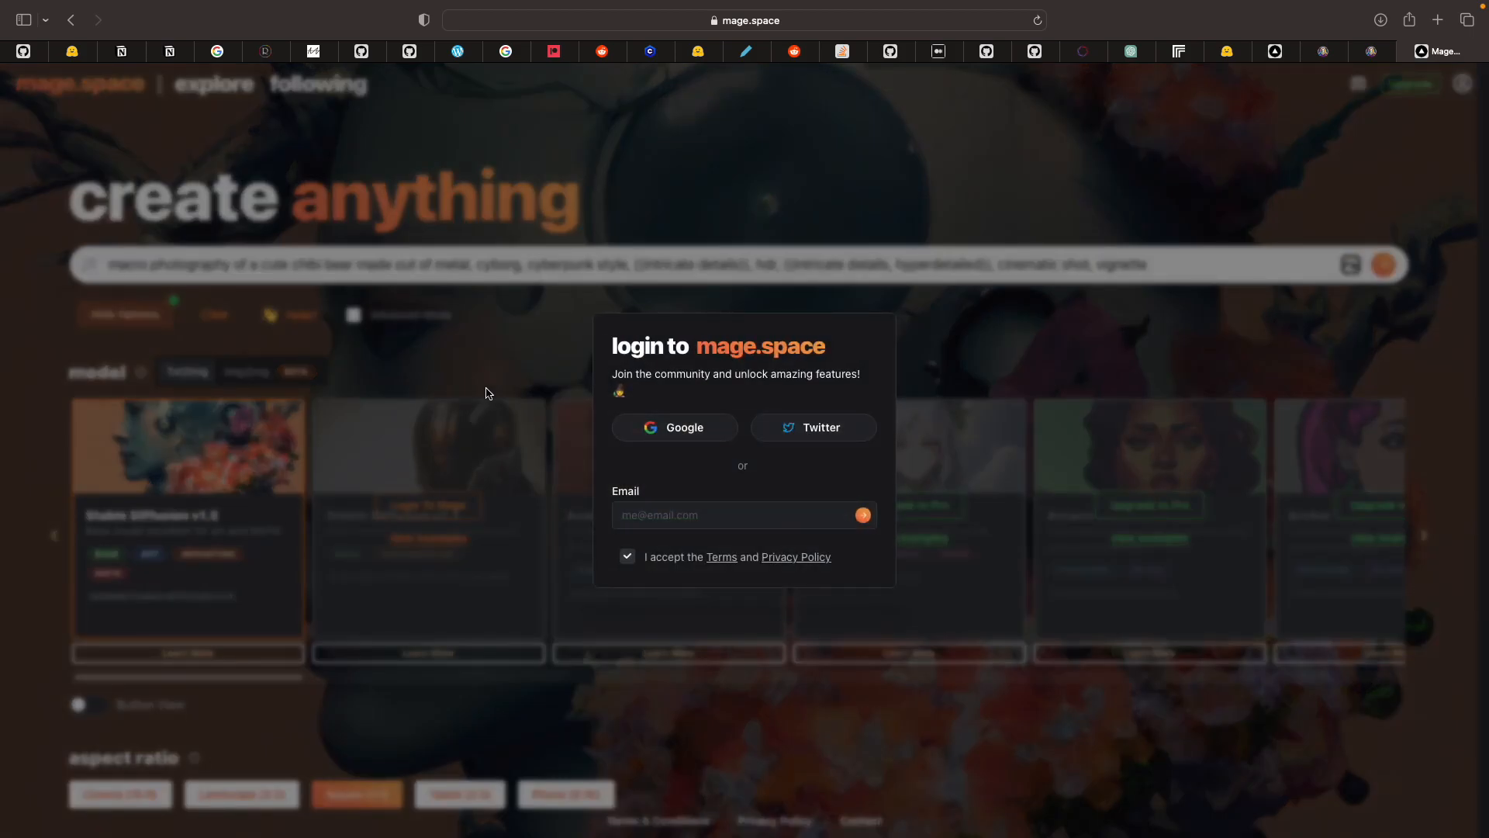
{"action": "left_click", "coordinate": [1019, 368]}
{"action": "left_click", "coordinate": [1405, 52]}
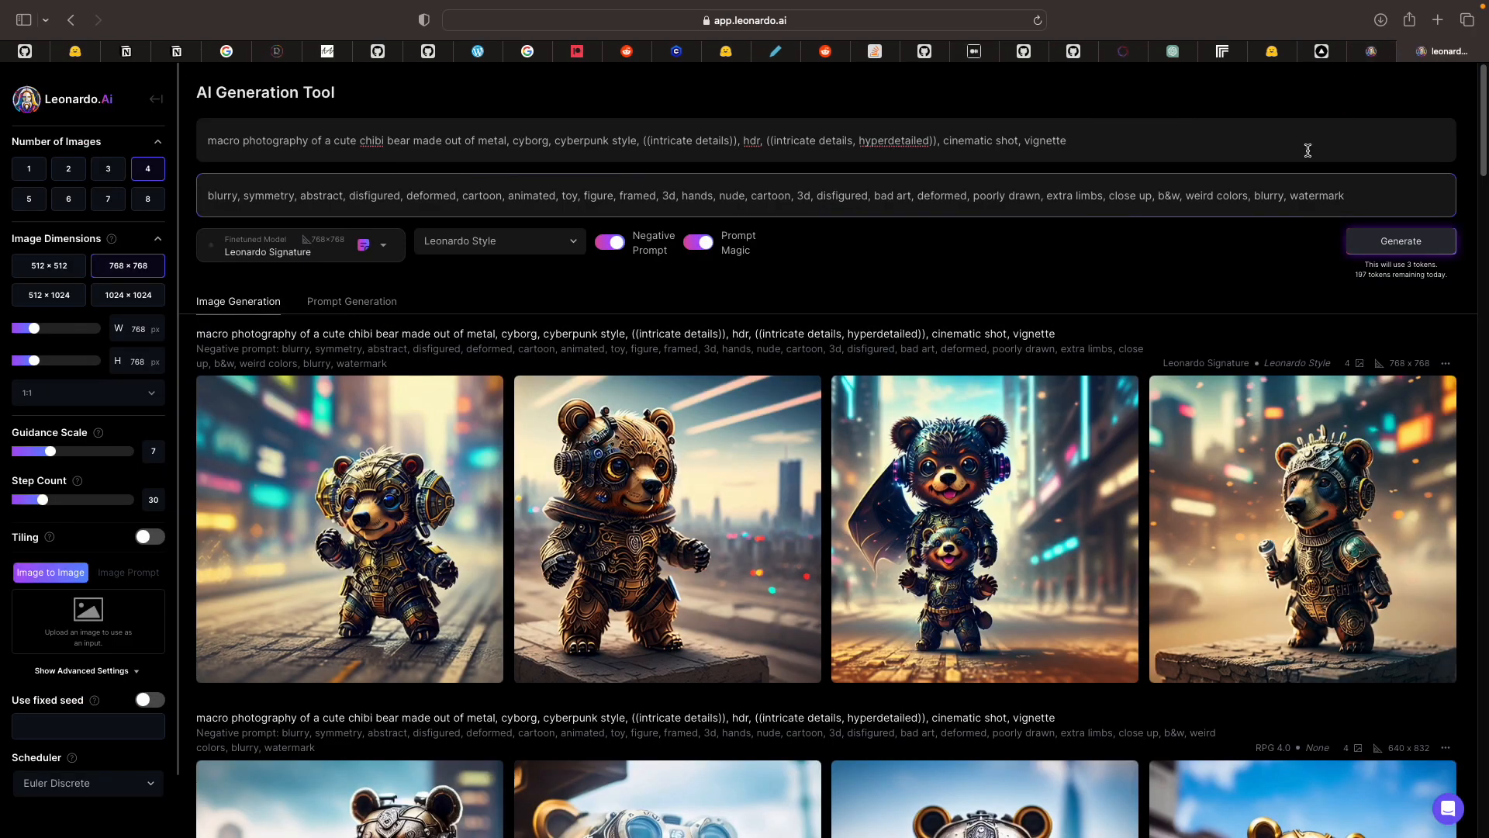
- Switch to the desktop, close the Finder window with the CSV search and reposition the Freeform window
{"action": "key", "text": "ctrl+Left"}
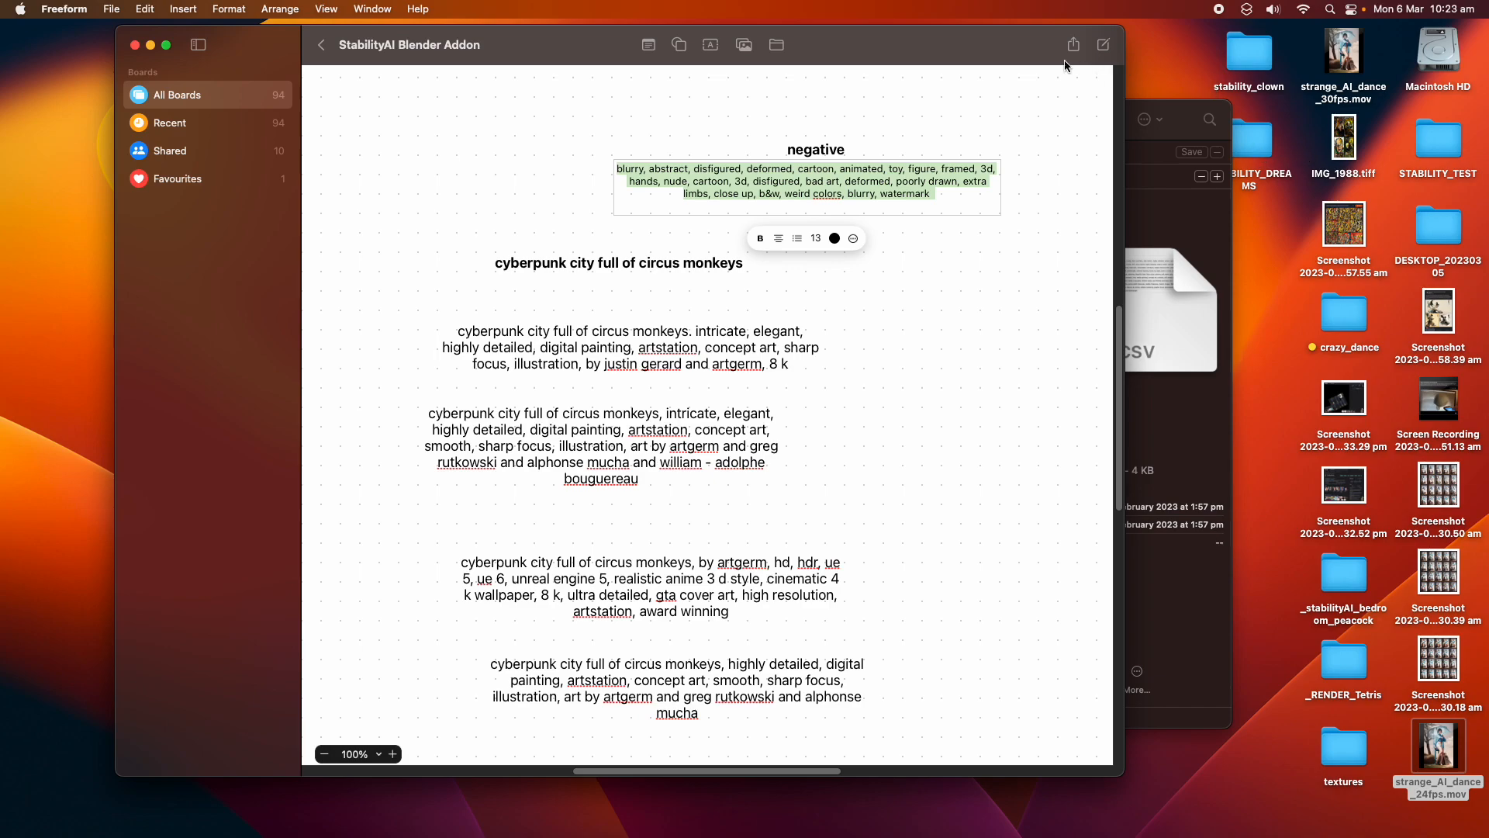
{"action": "left_click_drag", "start_coordinate": [984, 48], "coordinate": [869, 75]}
{"action": "left_click_drag", "start_coordinate": [1037, 102], "coordinate": [1061, 102]}
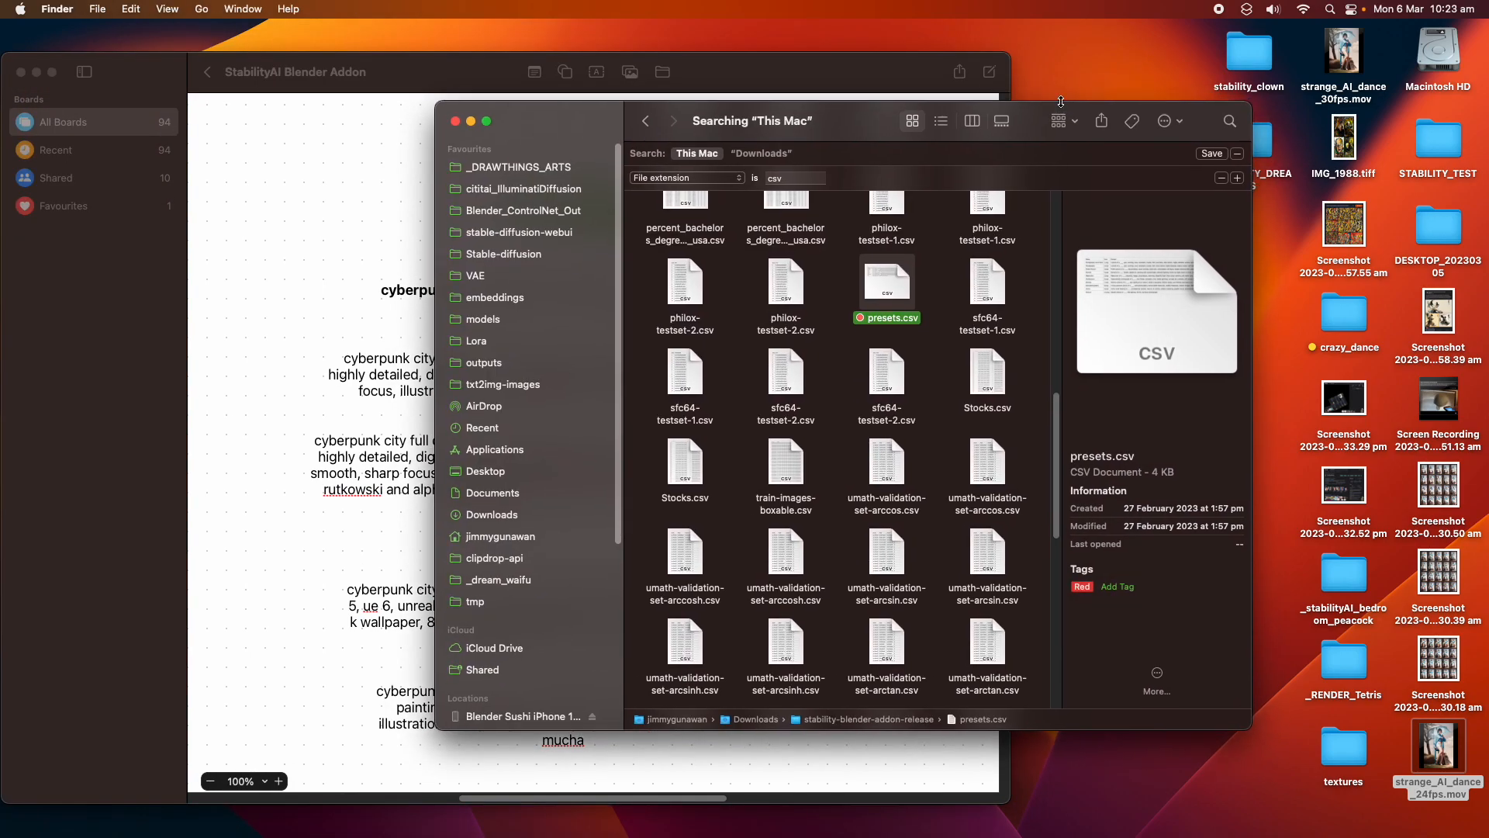
{"action": "left_click", "coordinate": [456, 121]}
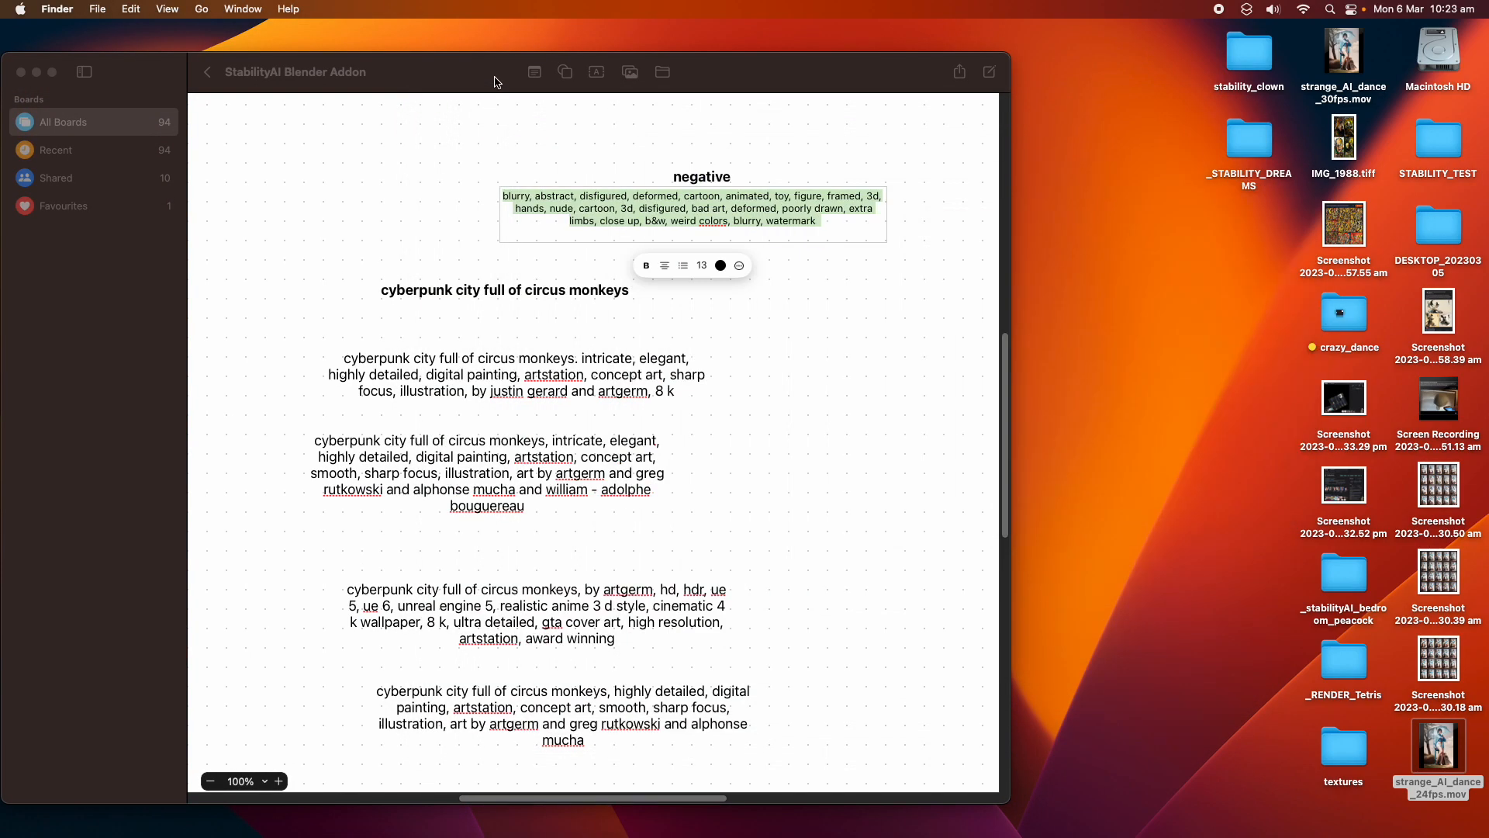
{"action": "left_click_drag", "start_coordinate": [493, 78], "coordinate": [569, 62]}
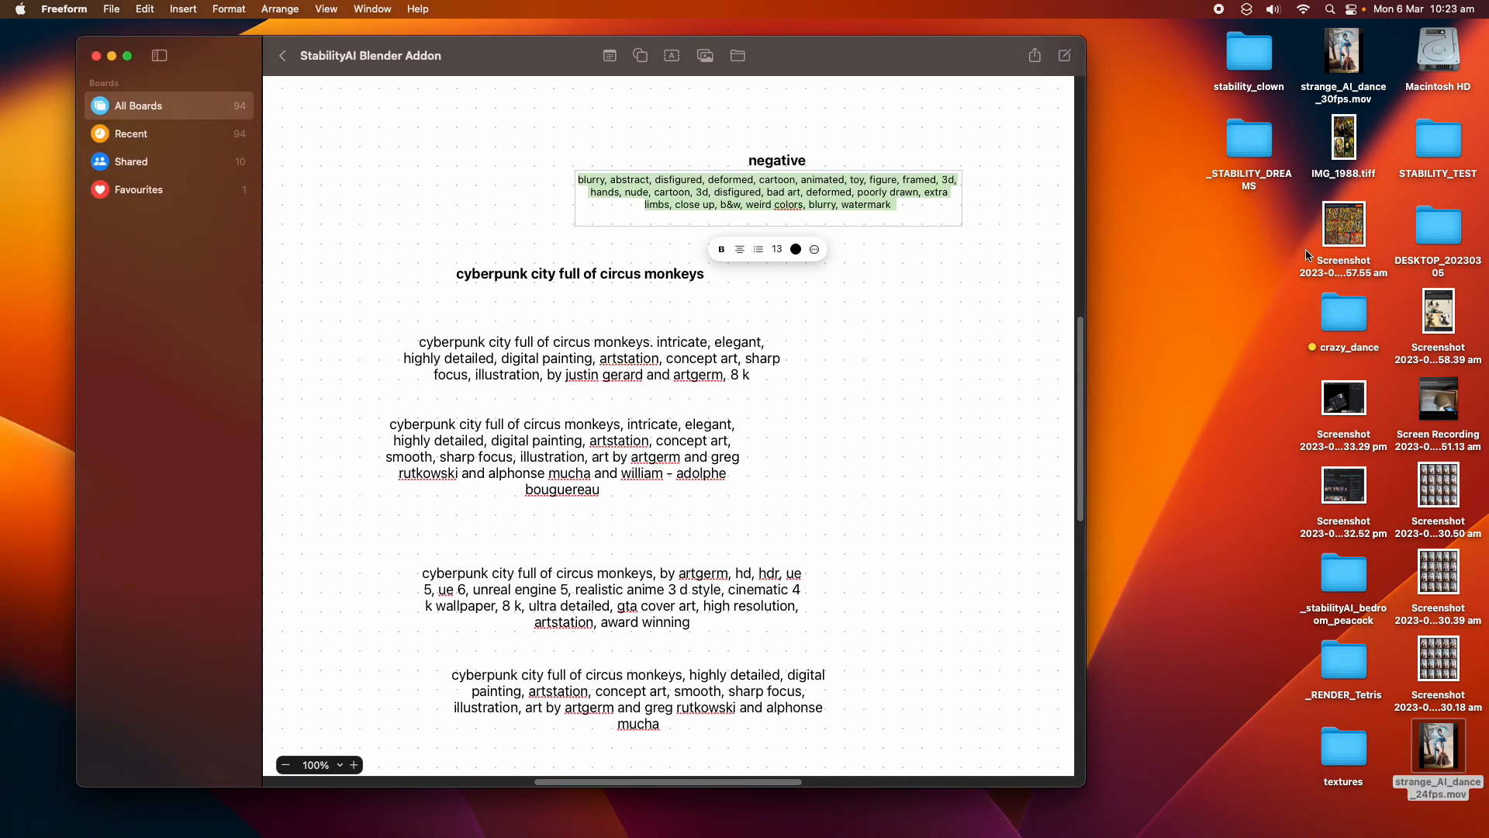
- Preview the desktop screenshots taken at 7.30.39 and 7.30.50, and close the preview
{"action": "left_click", "coordinate": [1431, 554]}
{"action": "key", "text": "space"}
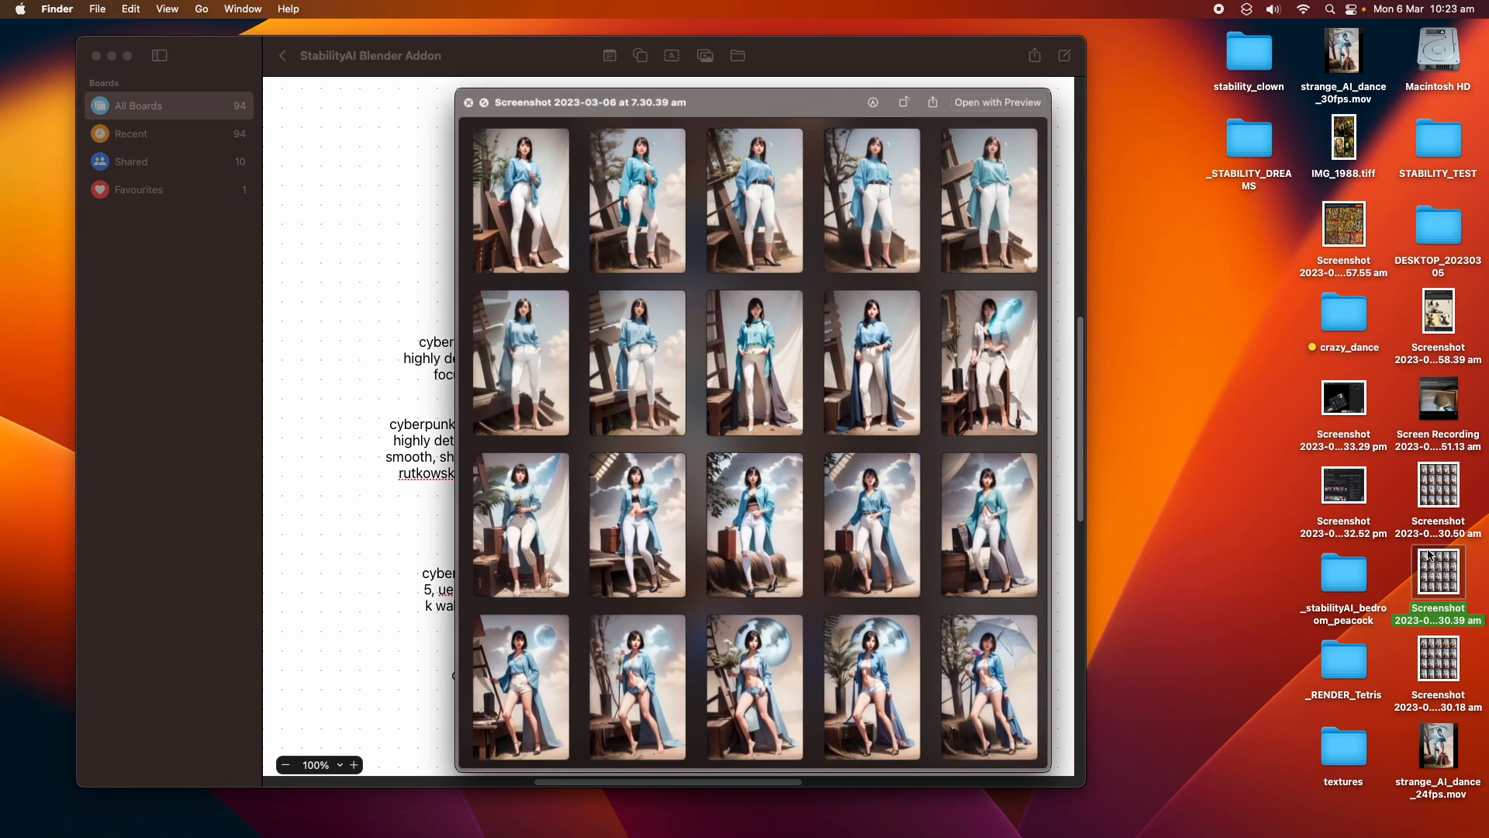
{"action": "key", "text": "Up"}
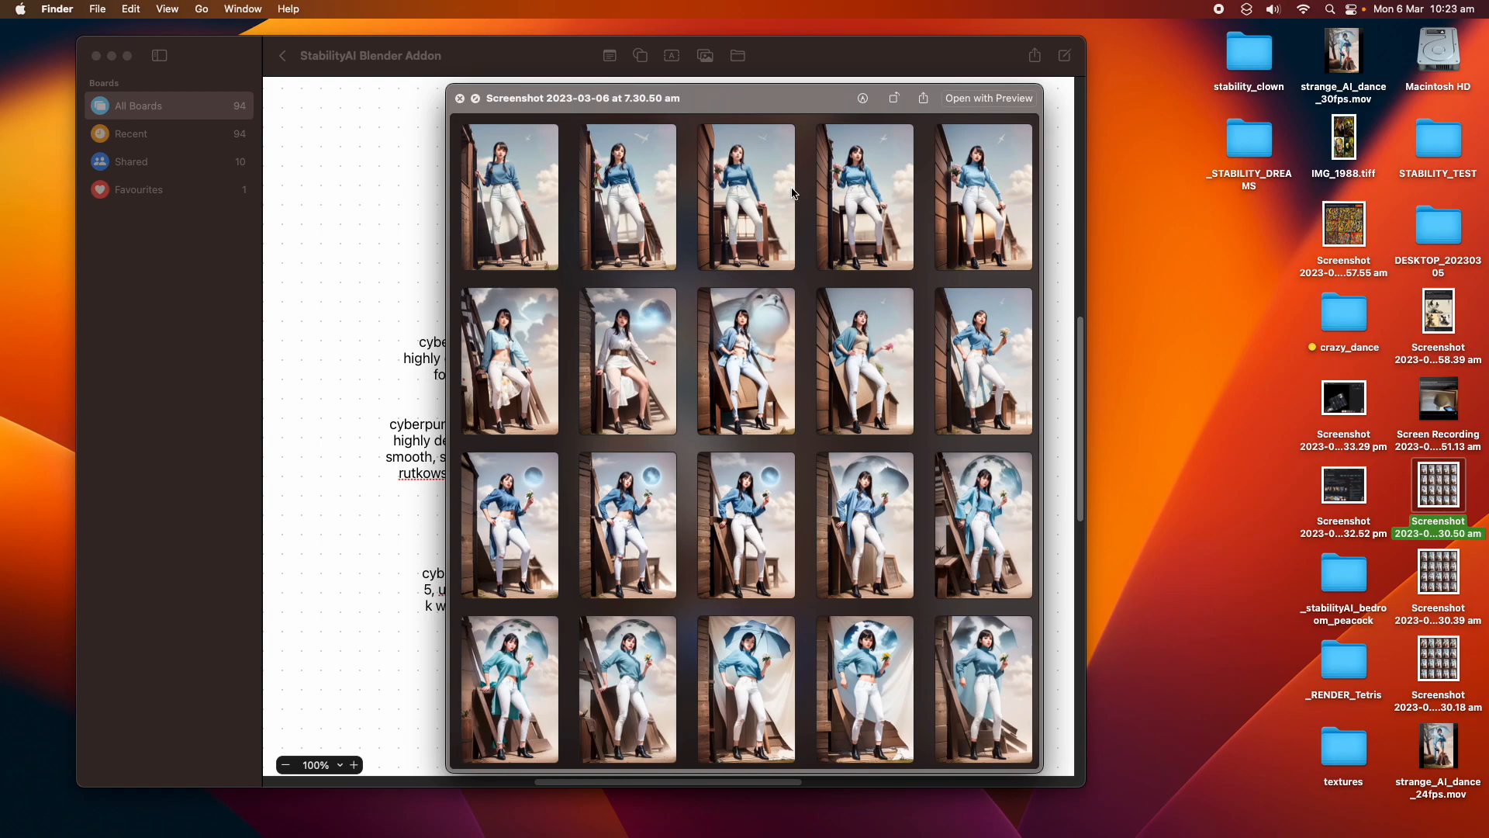
{"action": "left_click", "coordinate": [460, 99]}
- Glance at the Leonardo.Ai bear generations in Safari, switch back to the desktop and shift the Freeform window slightly lower
{"action": "key", "text": "ctrl+Right"}
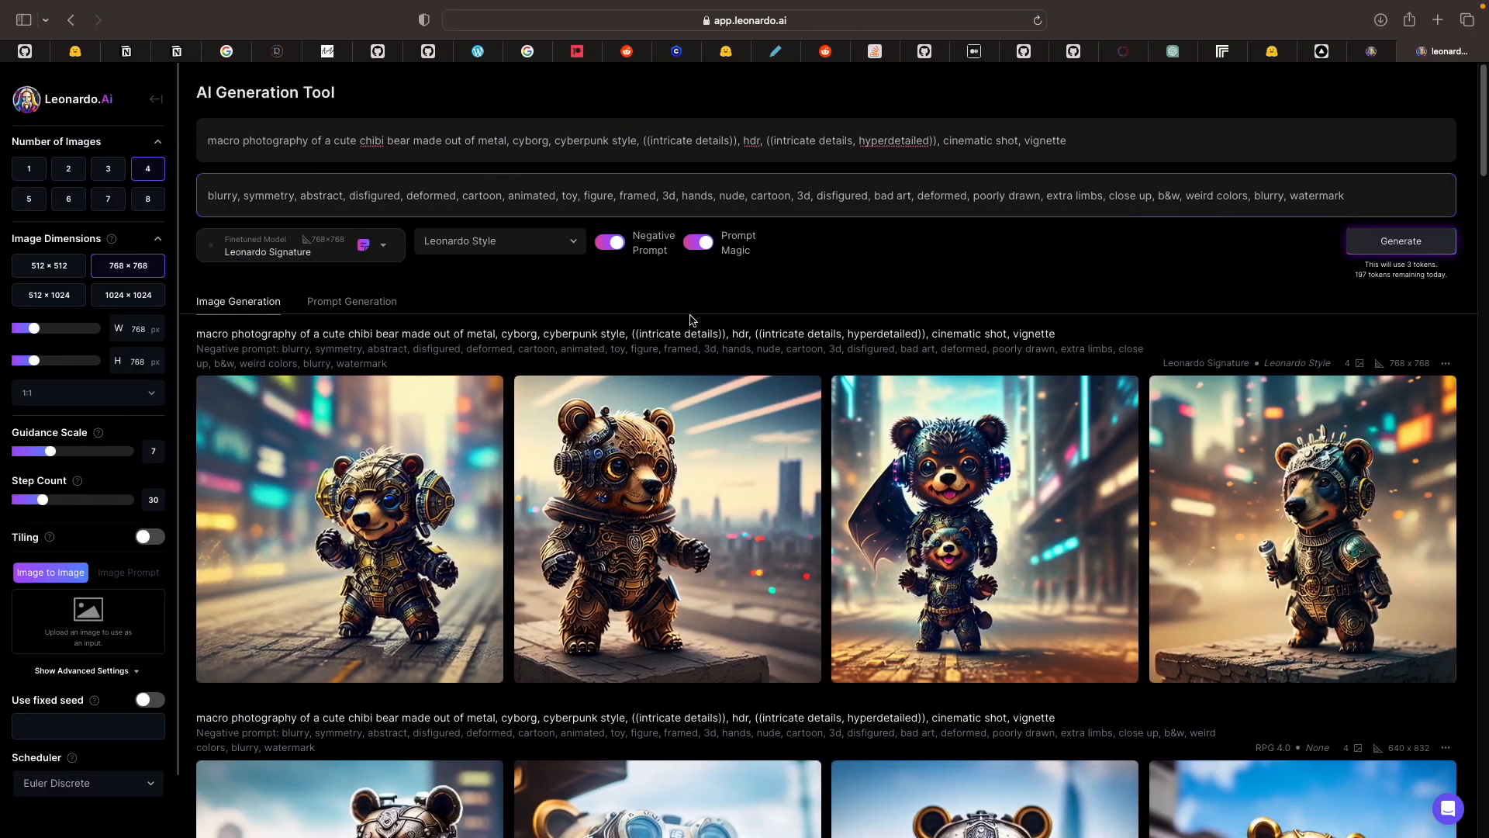
{"action": "scroll", "coordinate": [681, 319], "scroll_direction": "down", "scroll_amount": 4}
{"action": "scroll", "coordinate": [853, 341], "scroll_direction": "up", "scroll_amount": 3}
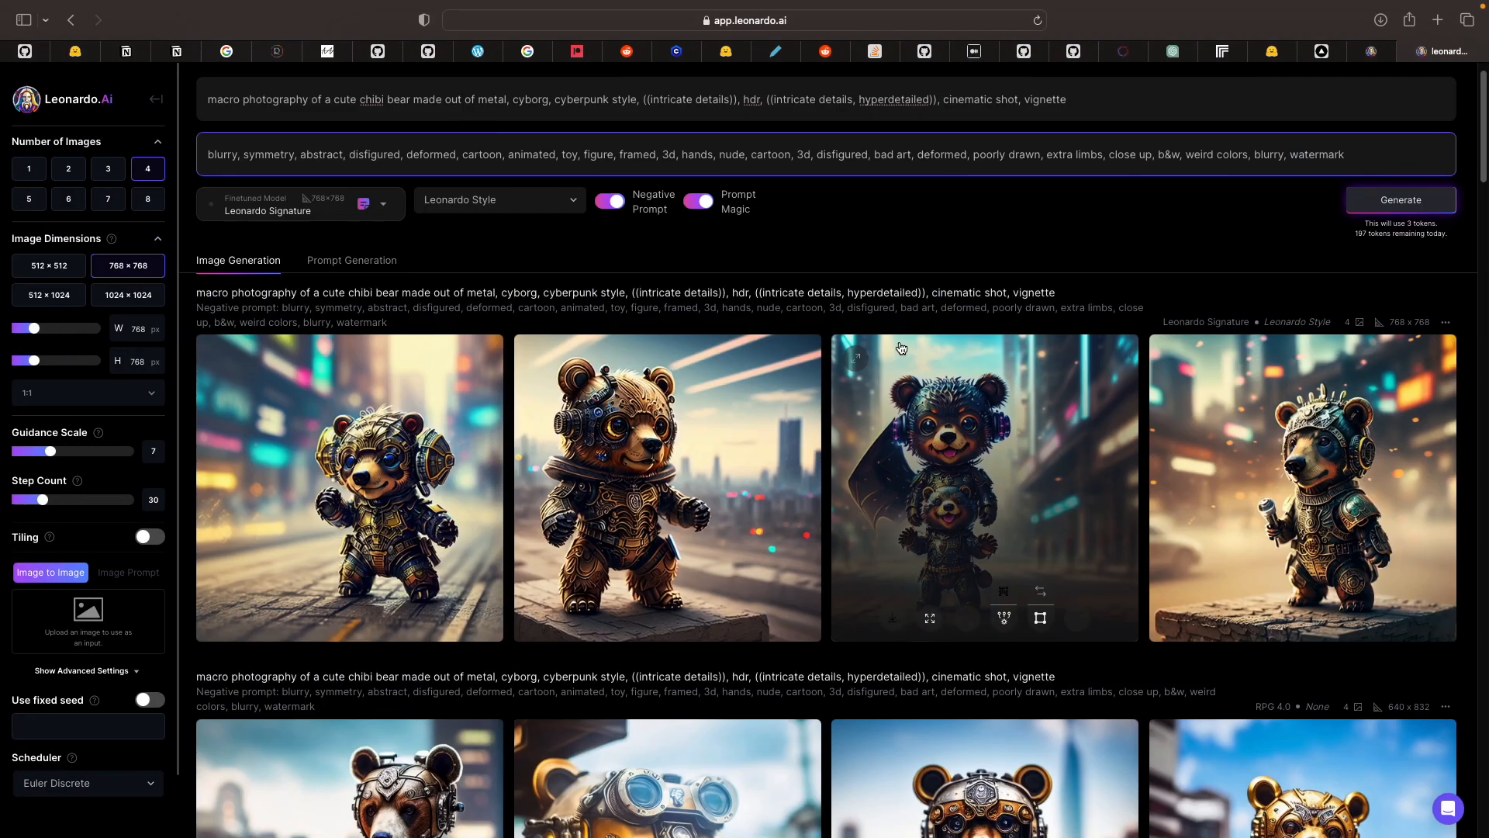
{"action": "key", "text": "ctrl+Left"}
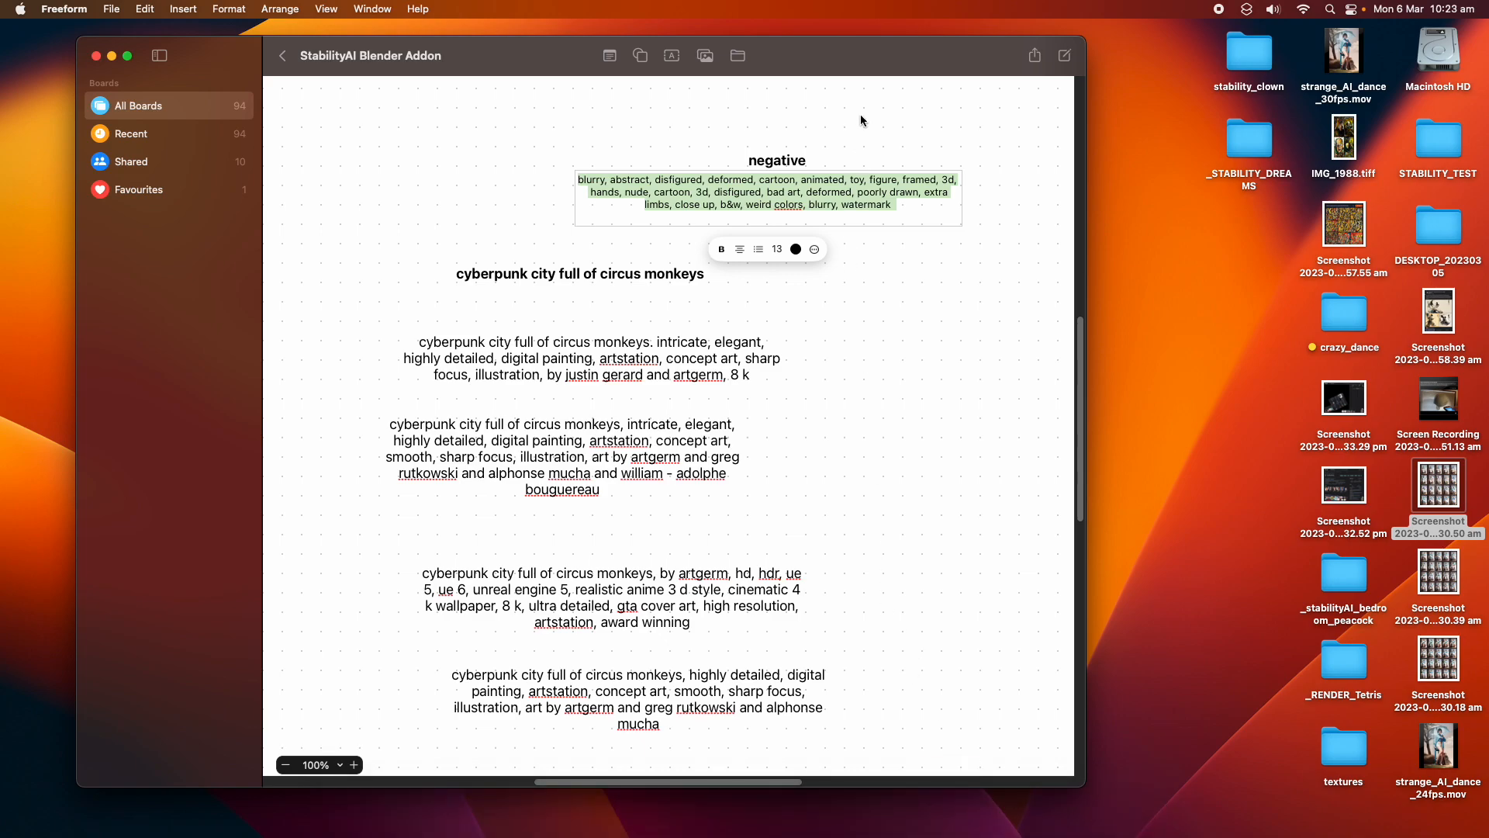
{"action": "left_click_drag", "start_coordinate": [860, 56], "coordinate": [858, 69]}
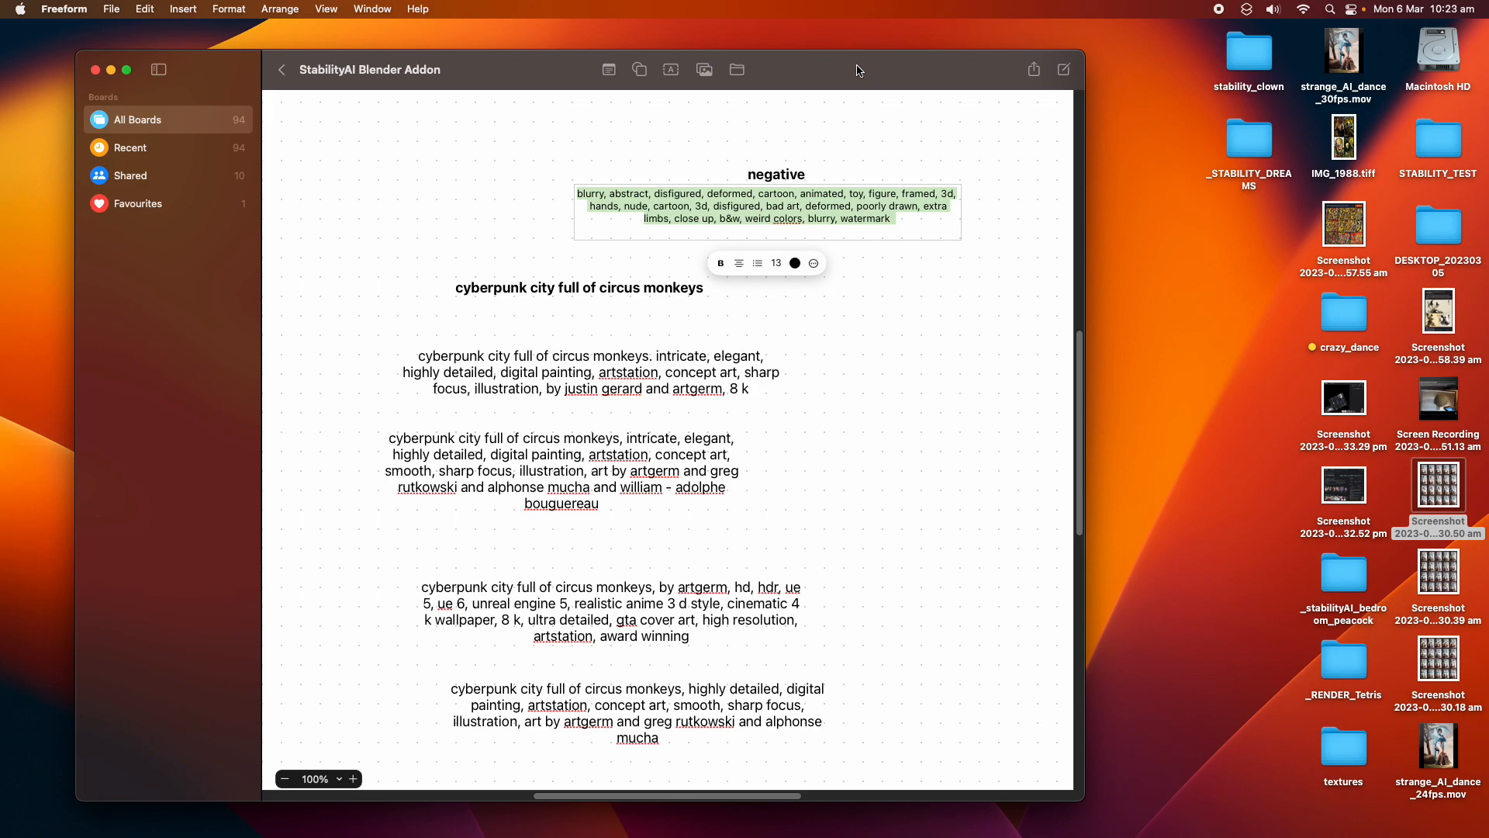